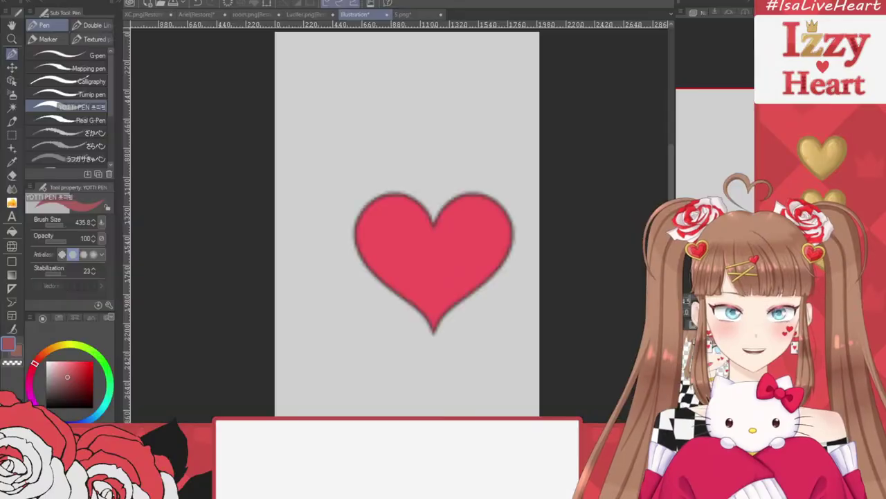
# Remove the red heart, paste the copied profile screenshot, and enlarge it to 549% across the upper canvas
pyautogui.hotkey('ctrl', 'z')
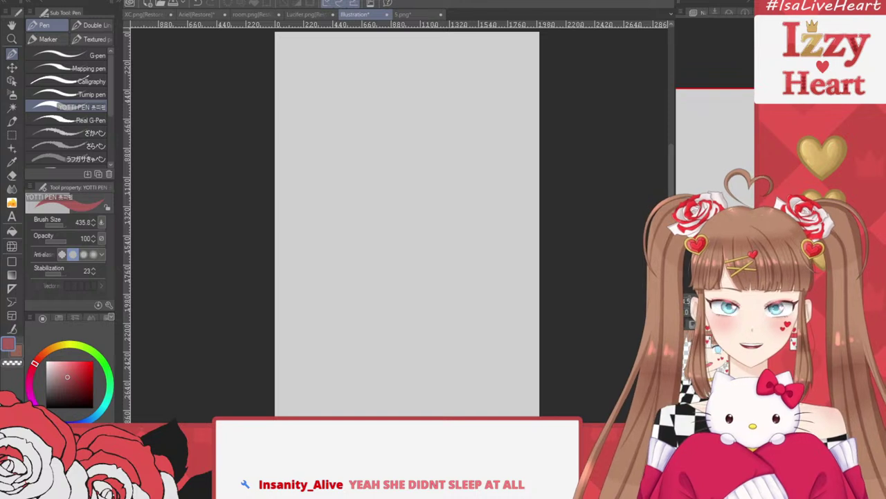
pyautogui.hotkey('ctrl', 'v')
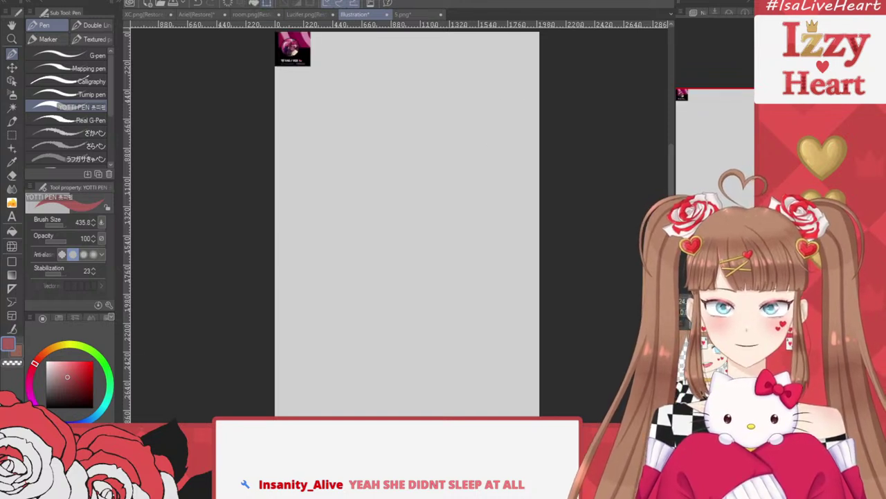
pyautogui.hotkey('ctrl', 't')
pyautogui.moveTo(311, 66); pyautogui.dragTo(471, 221)
pyautogui.moveTo(429, 138)
pyautogui.mouseDown()
pyautogui.moveTo(423, 168)
pyautogui.moveTo(451, 183)
pyautogui.moveTo(438, 131)
pyautogui.mouseUp()
pyautogui.click(358, 232)
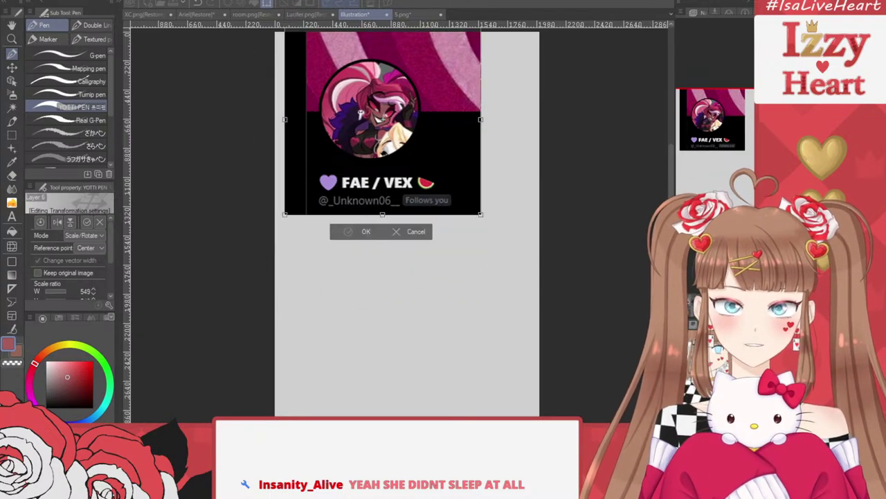
pyautogui.click(361, 231)
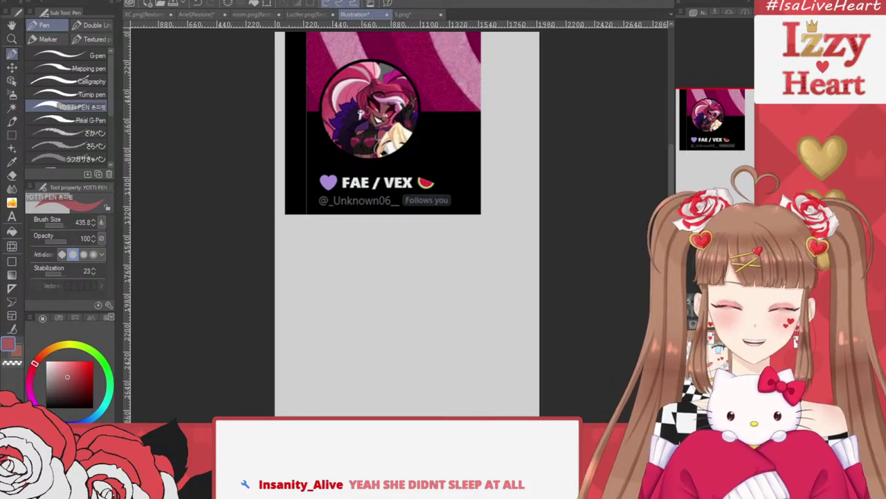
# Hide the profile screenshot, view the finished pink illustration of the kneeling girl, and hide that illustration again
pyautogui.click(682, 347)
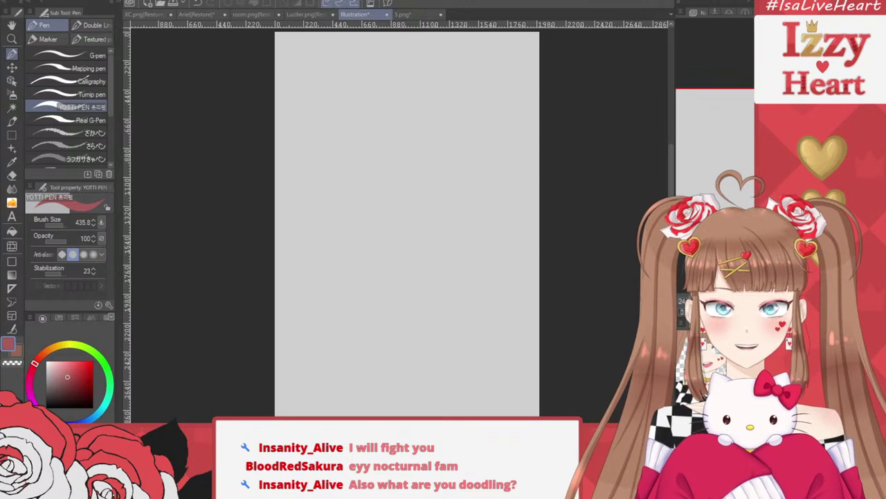
pyautogui.hotkey('ctrl', 'z')
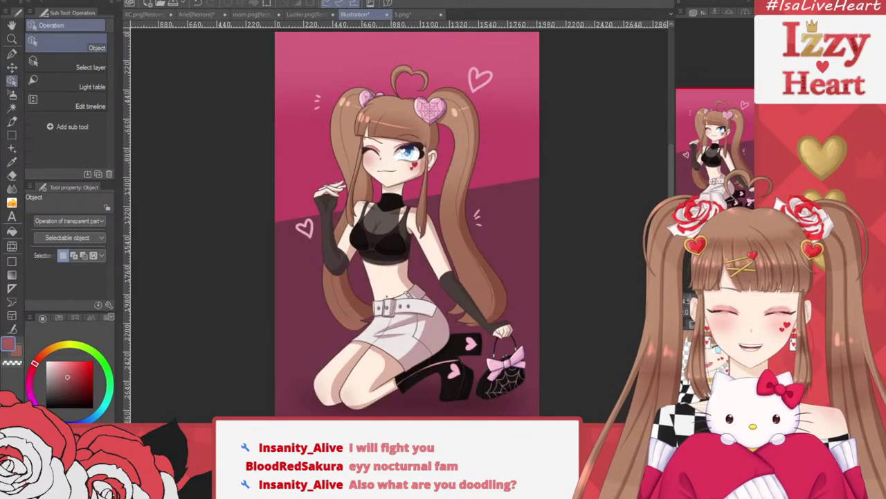
pyautogui.hotkey('ctrl', 'z')
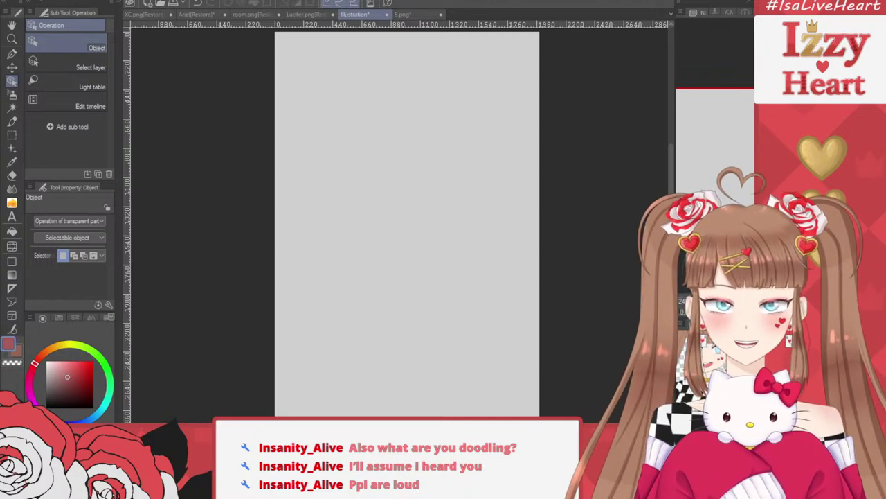
# Show the reference board with the vest blouse, white ruffled trousers, black boot and cross choker, and examine its outfit pieces
pyautogui.hotkey('ctrl', 'z')
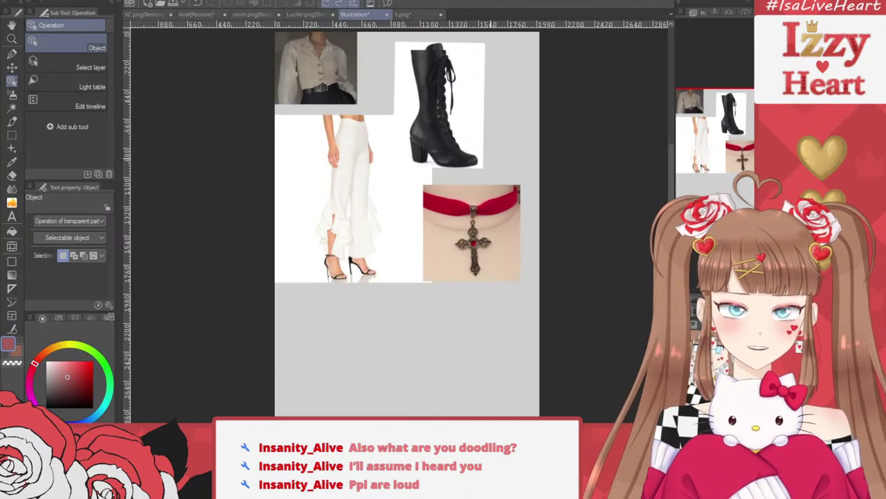
pyautogui.scroll(-2, 490, 151)
pyautogui.scroll(3, 411, 81)
pyautogui.scroll(2, 447, 100)
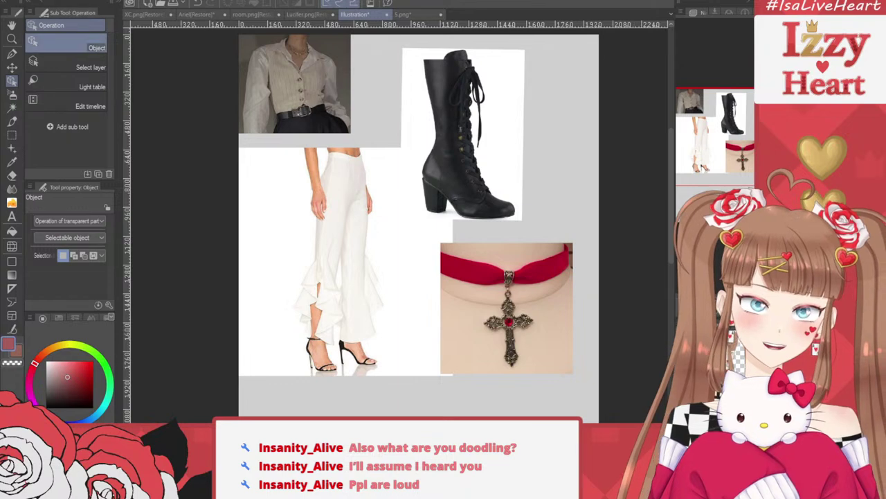
pyautogui.scroll(4, 298, 71)
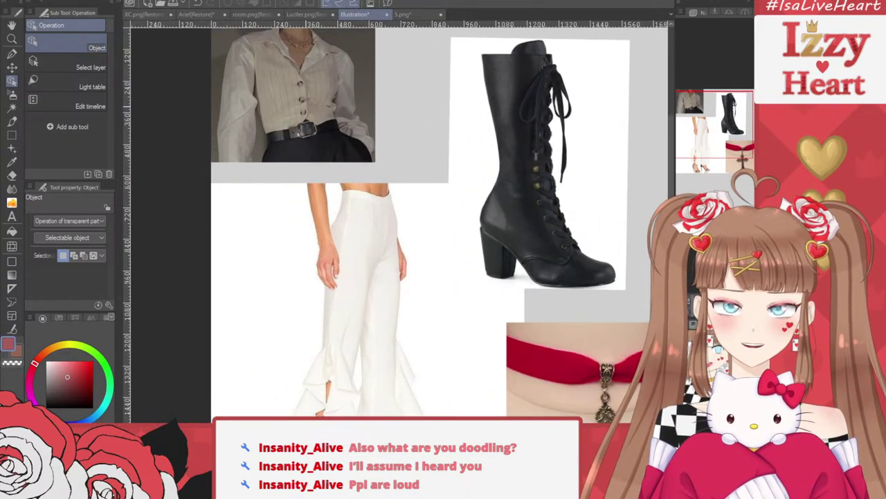
pyautogui.scroll(-3, 429, 221)
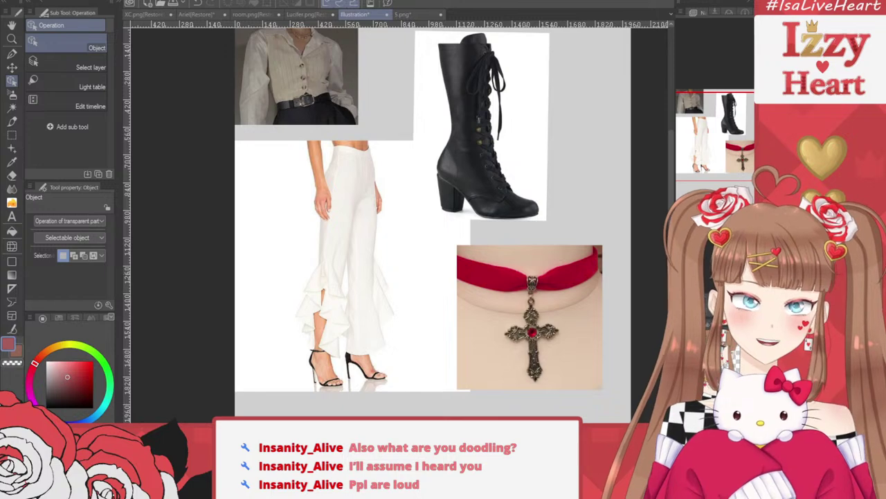
pyautogui.scroll(-1, 302, 159)
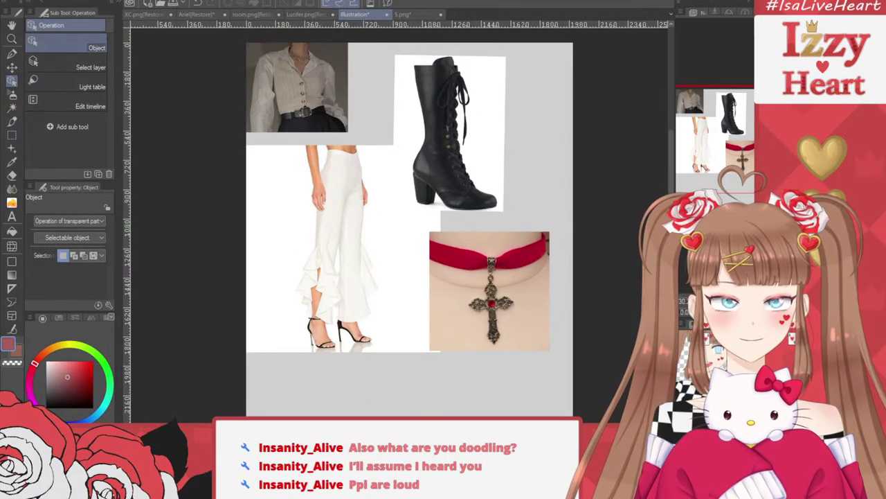
# Swap to the board with the red tie-front top, leather skirt, heart earrings and platform boots, and examine its details
pyautogui.press('Delete')
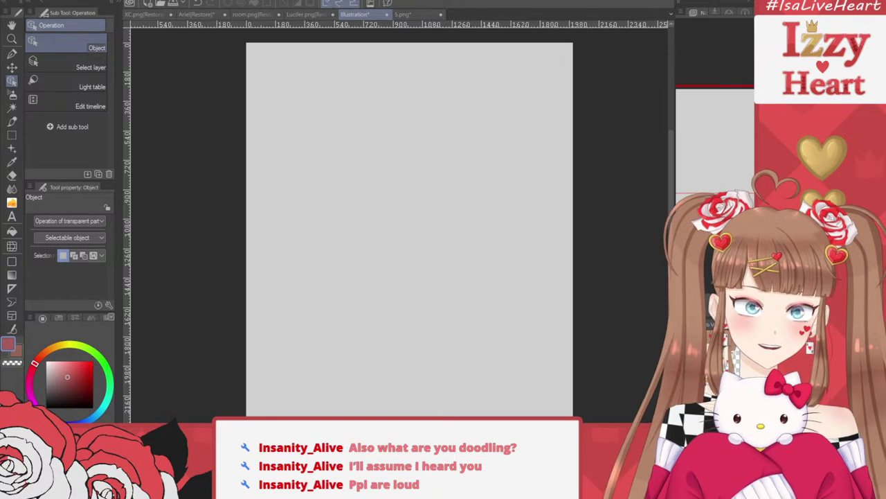
pyautogui.hotkey('ctrl', 'z')
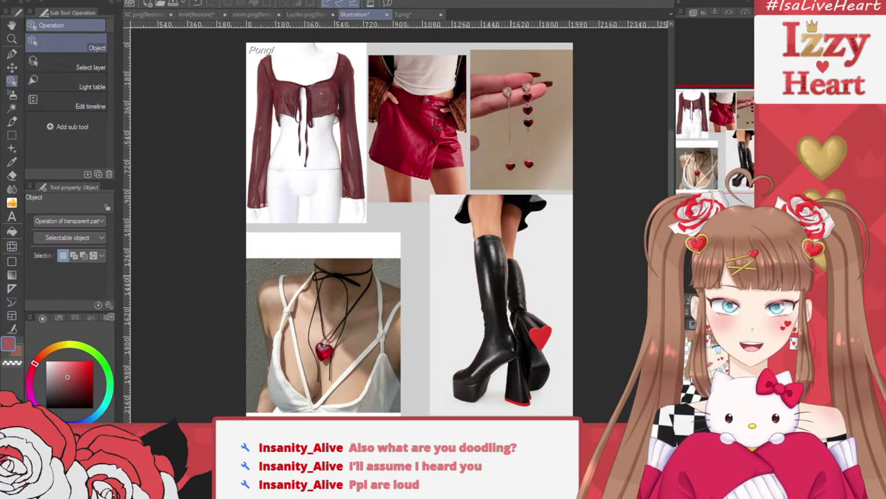
pyautogui.scroll(-1, 508, 287)
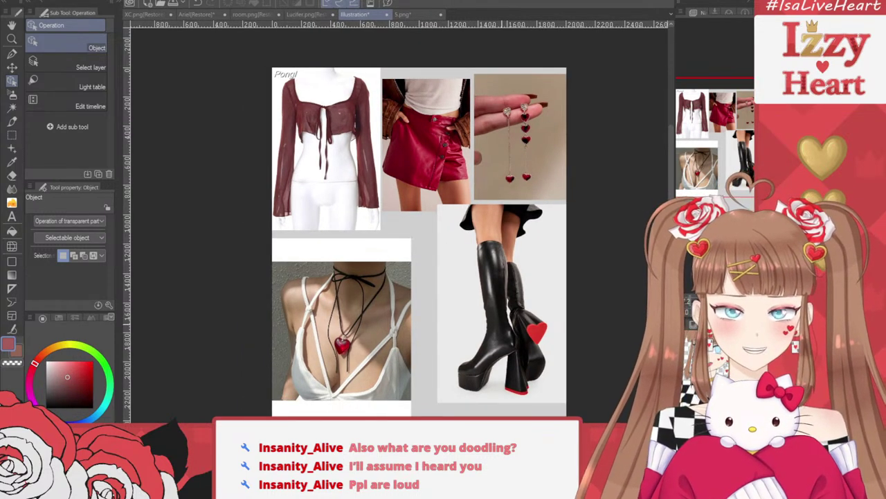
pyautogui.scroll(5, 566, 354)
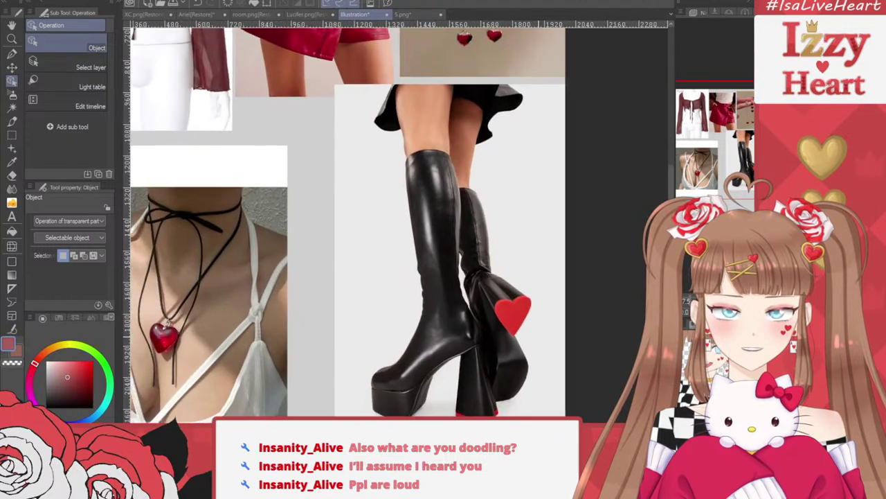
pyautogui.scroll(3, 547, 347)
pyautogui.scroll(-2, 537, 360)
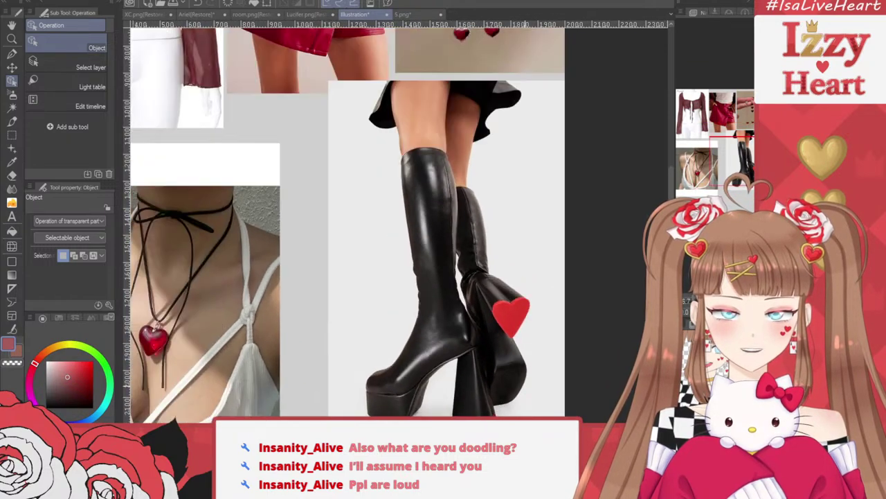
pyautogui.scroll(-3, 554, 353)
pyautogui.scroll(2, 554, 353)
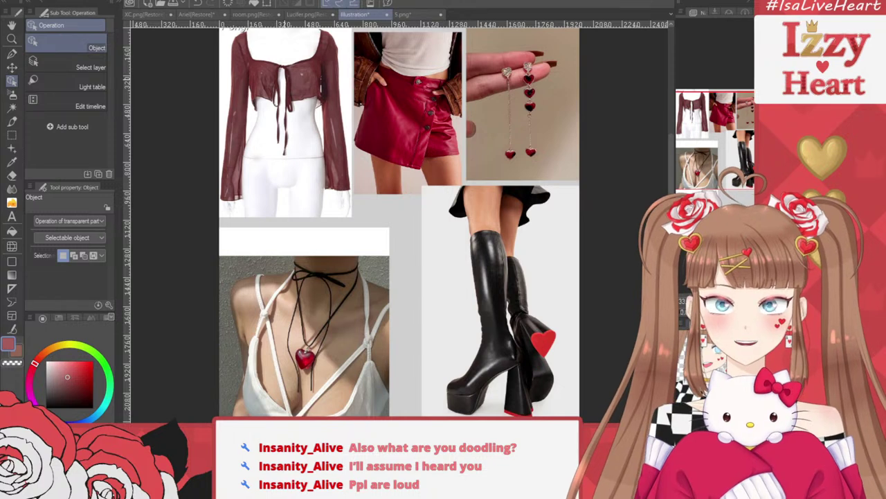
# Switch to the YOTTI PEN brush, try a stroke over the red tie-front top, and undo it
pyautogui.click(11, 53)
pyautogui.moveTo(346, 104)
pyautogui.mouseDown()
pyautogui.moveTo(277, 90)
pyautogui.moveTo(275, 111)
pyautogui.mouseUp()
pyautogui.hotkey('ctrl', 'z')
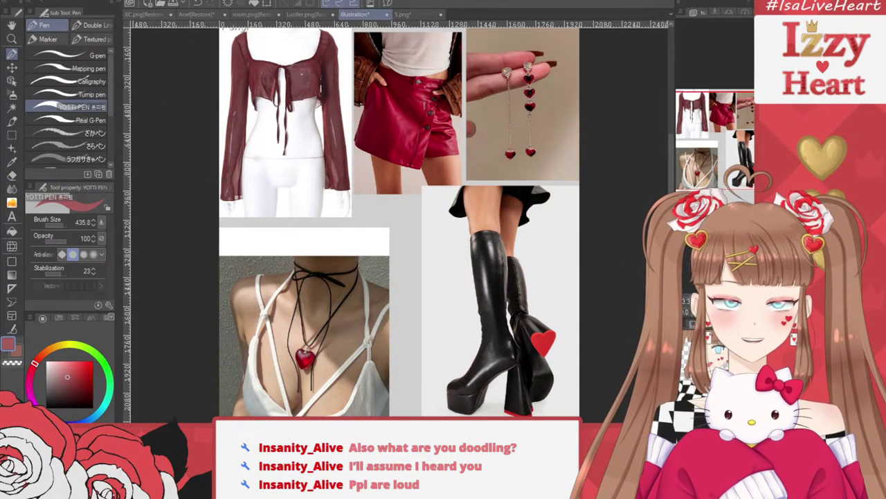
# Replace the displayed board with the one containing the red corset blouse, heart loafers, black skirt and winged necklace
pyautogui.press('Delete')
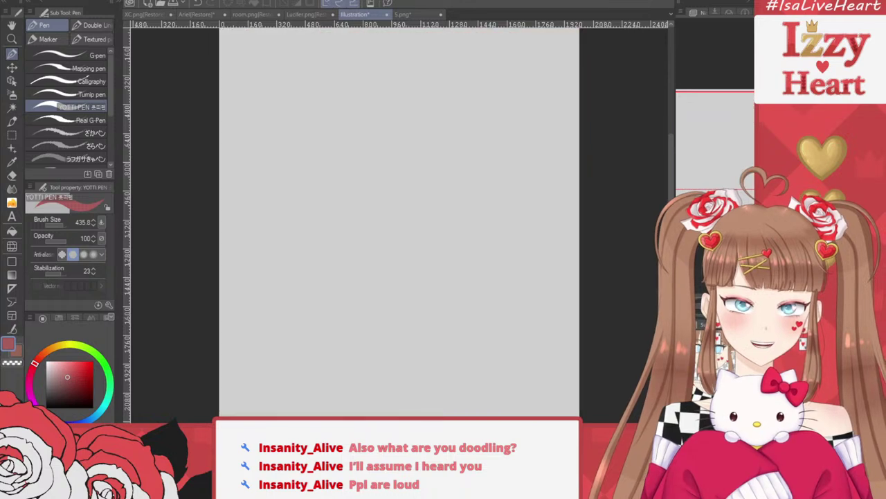
pyautogui.hotkey('ctrl', 'z')
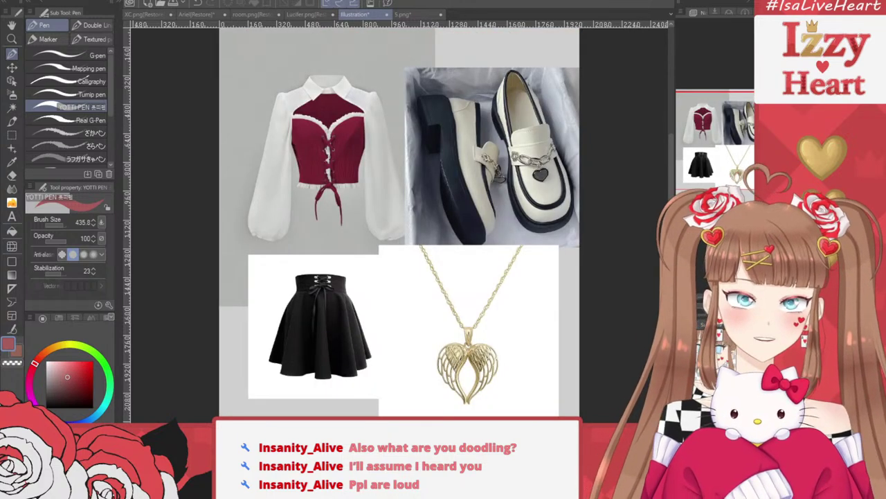
pyautogui.moveTo(400, 242); pyautogui.dragTo(396, 221)
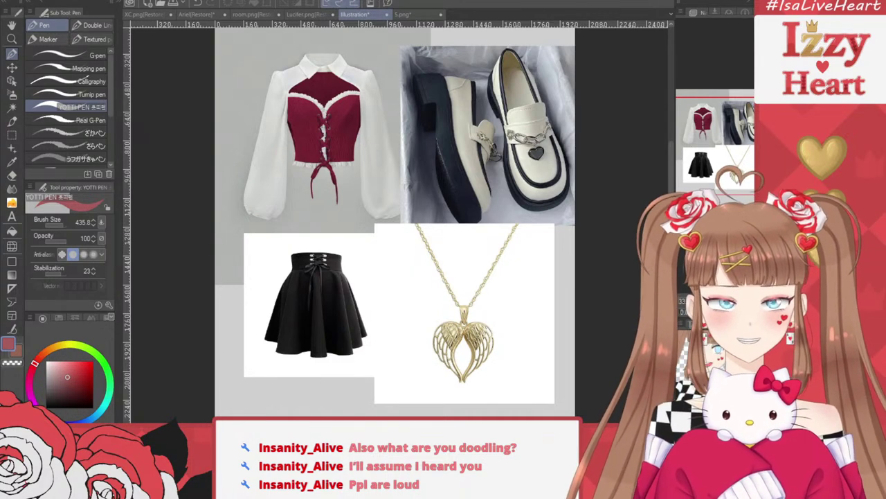
# Show the board with the black corset top, heart eye patch, flared trousers and red buckled boots, and view it whole
pyautogui.press('Delete')
pyautogui.hotkey('ctrl', 'v')
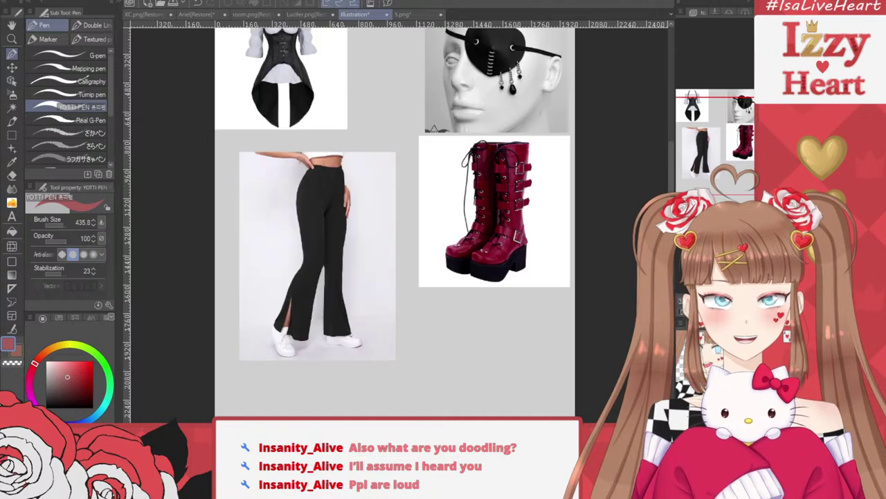
pyautogui.moveTo(388, 263); pyautogui.dragTo(384, 239)
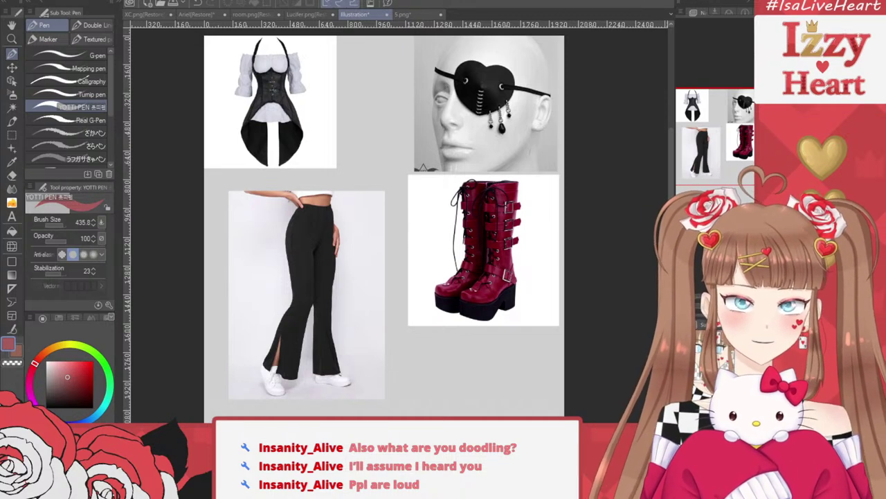
# Return to the red corset blouse board and examine its blouse, loafers, skirt and winged necklace
pyautogui.click(682, 324)
pyautogui.click(682, 339)
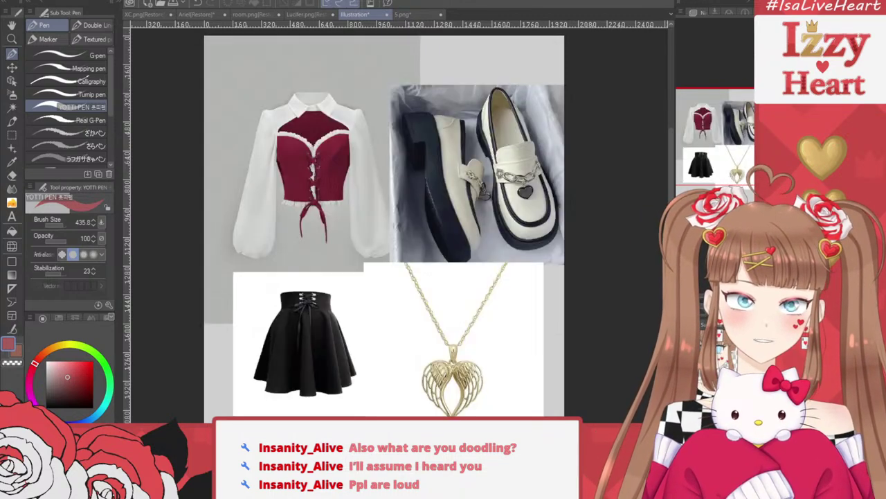
pyautogui.click(404, 15)
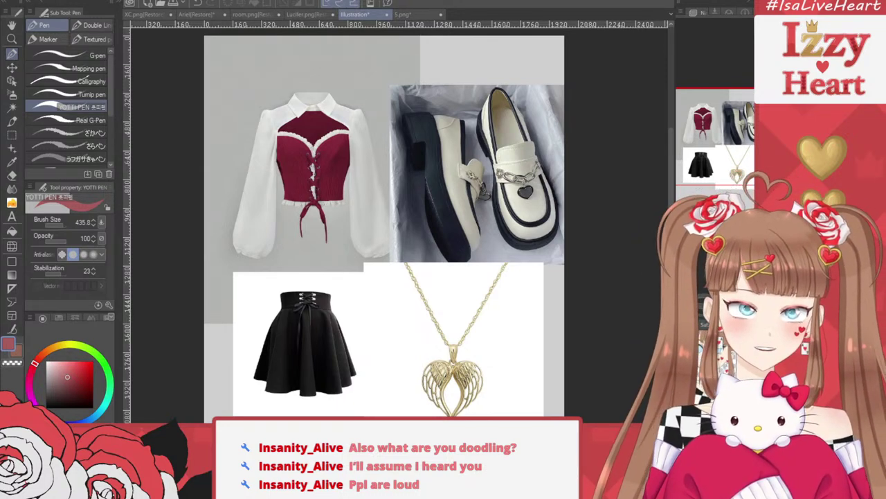
pyautogui.moveTo(402, 243); pyautogui.dragTo(416, 218)
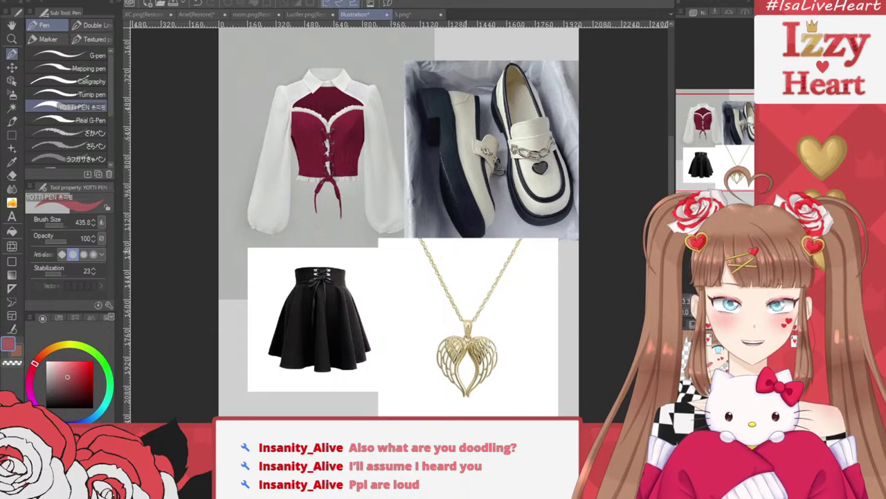
pyautogui.scroll(1, 415, 250)
pyautogui.scroll(-2, 373, 235)
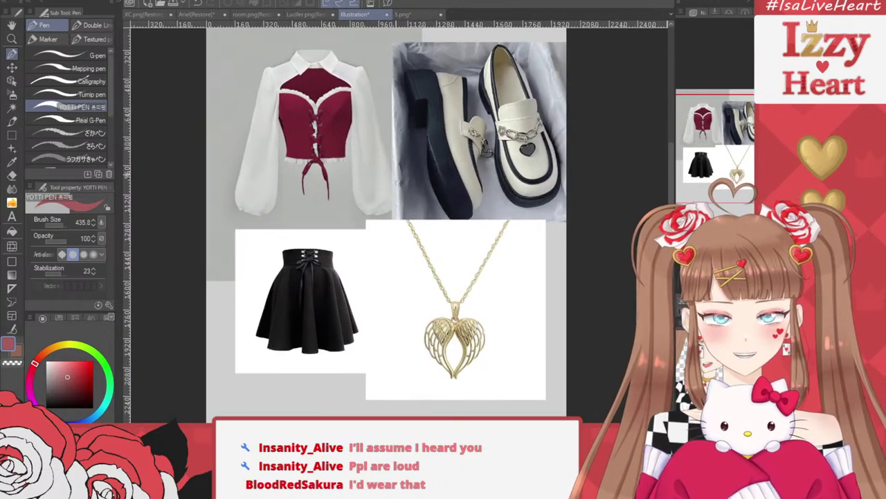
pyautogui.scroll(1, 381, 173)
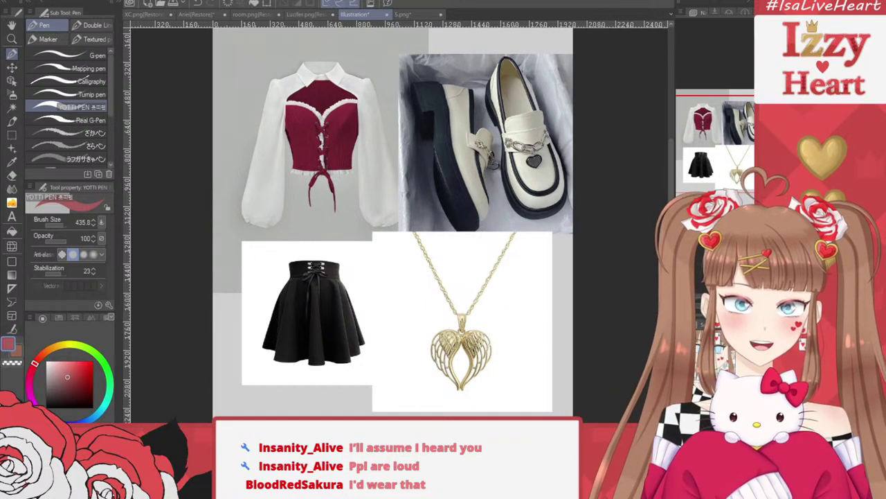
# Hide the reference board and set the pen to size 20.7, opacity 59 and dark red for sketching
pyautogui.click(683, 339)
pyautogui.scroll(-1, 461, 170)
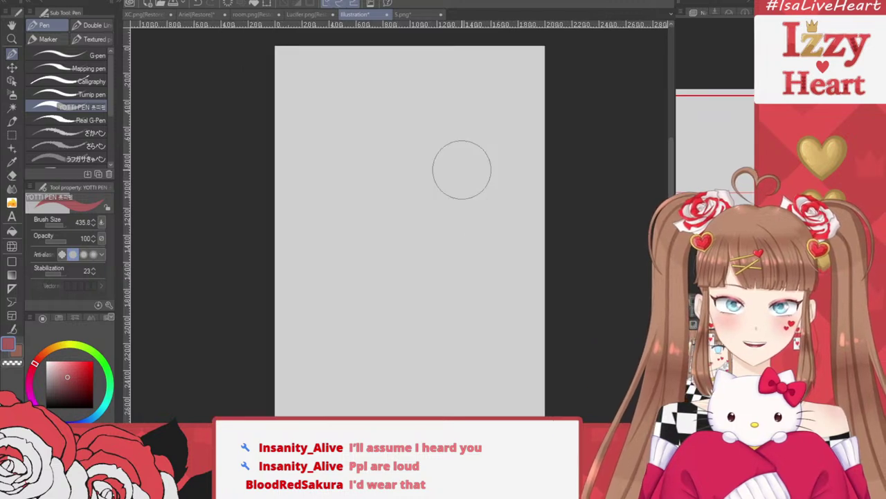
pyautogui.moveTo(457, 168); pyautogui.dragTo(453, 144)
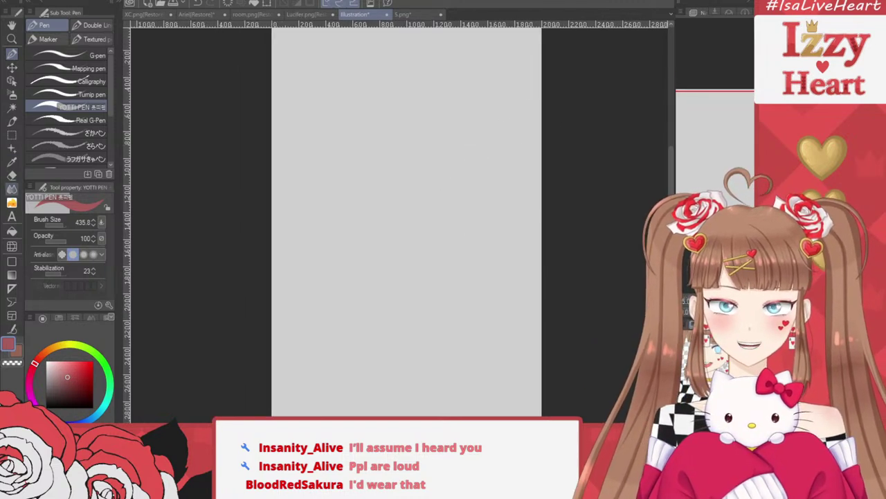
pyautogui.moveTo(399, 227)
pyautogui.mouseDown()
pyautogui.moveTo(375, 230)
pyautogui.moveTo(370, 240)
pyautogui.mouseUp()
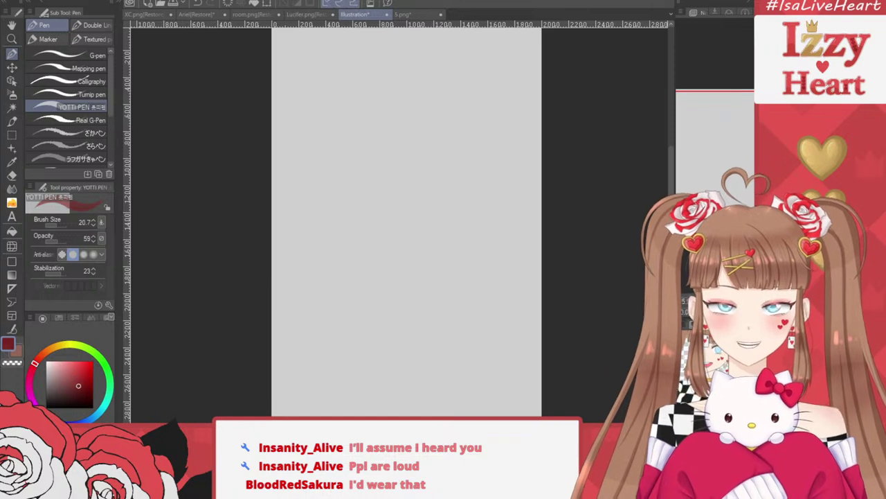
# Sketch a rough dark red circle near the canvas's top centre, undoing and redrawing unsatisfactory strokes
pyautogui.moveTo(374, 101); pyautogui.dragTo(354, 139)
pyautogui.hotkey('ctrl', 'z')
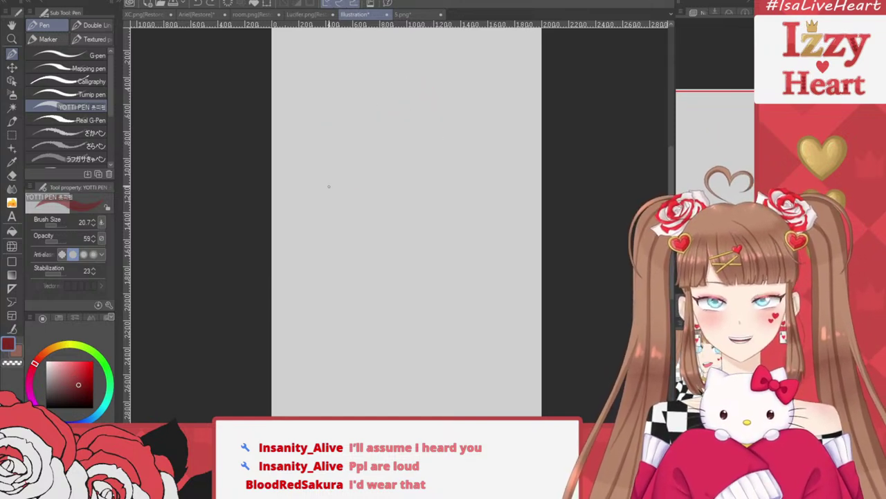
pyautogui.moveTo(387, 40)
pyautogui.mouseDown()
pyautogui.moveTo(416, 97)
pyautogui.moveTo(433, 101)
pyautogui.mouseUp()
pyautogui.hotkey('ctrl', 'z')
pyautogui.moveTo(372, 46); pyautogui.dragTo(381, 100)
pyautogui.hotkey('ctrl', 'z')
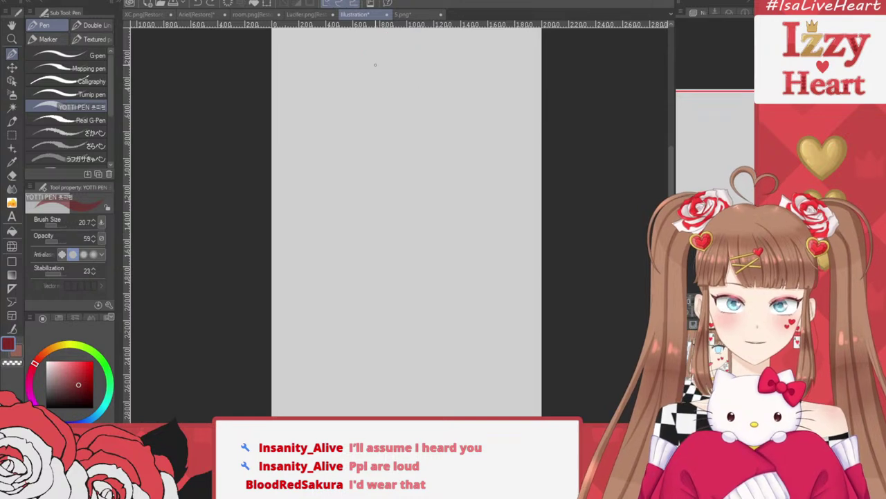
pyautogui.moveTo(367, 44)
pyautogui.mouseDown()
pyautogui.moveTo(391, 43)
pyautogui.moveTo(359, 88)
pyautogui.mouseUp()
pyautogui.hotkey('ctrl', 'z')
pyautogui.moveTo(416, 42)
pyautogui.mouseDown()
pyautogui.moveTo(405, 103)
pyautogui.moveTo(398, 66)
pyautogui.moveTo(378, 90)
pyautogui.mouseUp()
pyautogui.hotkey('ctrl', 'z')
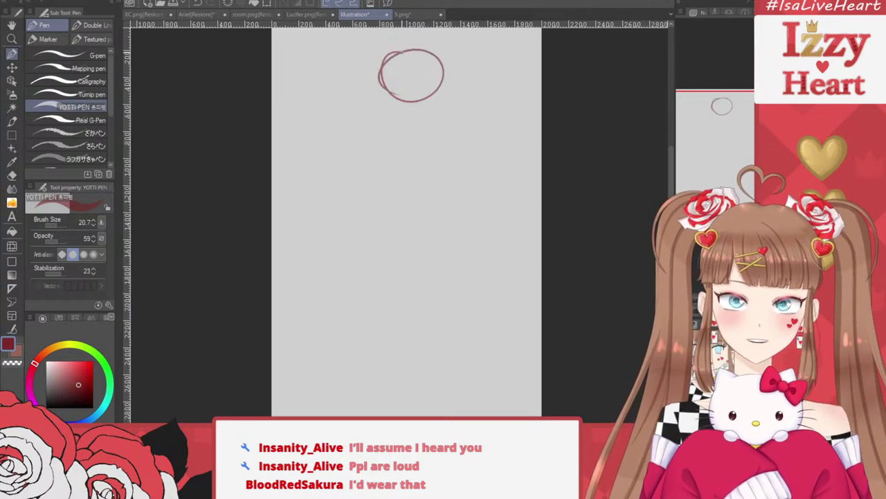
# Undo the rough circle strokes near the canvas's top centre to clear the canvas
pyautogui.hotkey('ctrl', 'z')
pyautogui.moveTo(387, 47)
pyautogui.mouseDown()
pyautogui.moveTo(443, 85)
pyautogui.moveTo(364, 69)
pyautogui.moveTo(441, 85)
pyautogui.mouseUp()
pyautogui.hotkey('ctrl', 'z')
pyautogui.hotkey('ctrl', 'z')
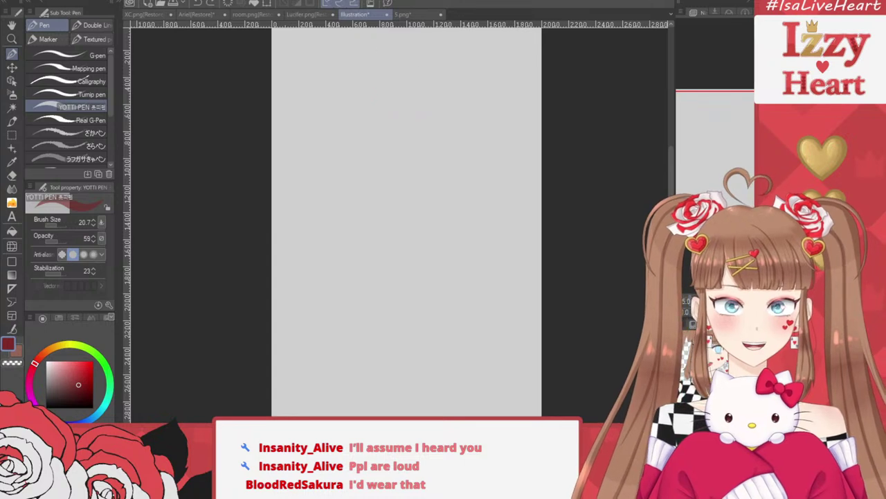
pyautogui.moveTo(389, 40)
pyautogui.mouseDown()
pyautogui.moveTo(375, 59)
pyautogui.moveTo(416, 43)
pyautogui.mouseUp()
pyautogui.hotkey('ctrl', 'z')
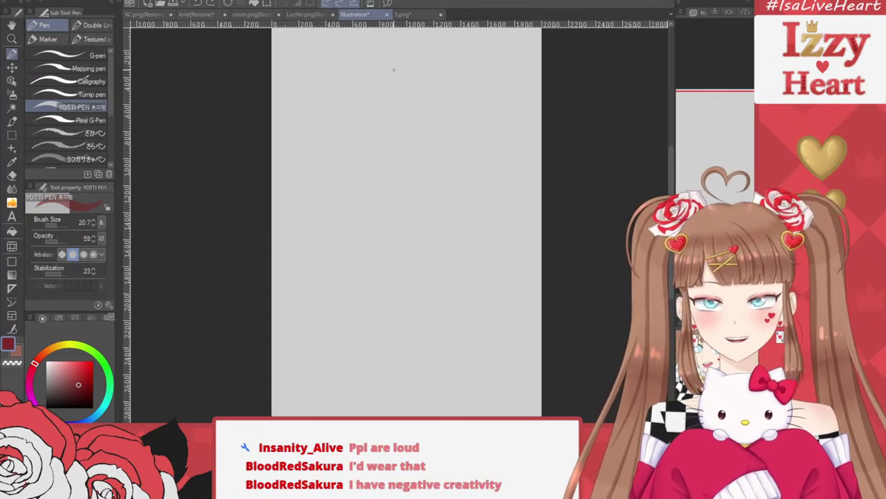
pyautogui.moveTo(380, 61); pyautogui.dragTo(398, 90)
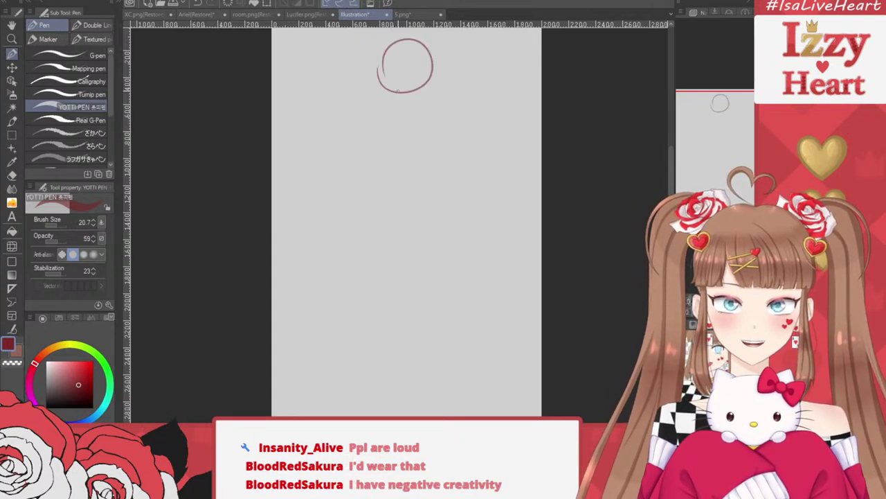
pyautogui.hotkey('ctrl', 'z')
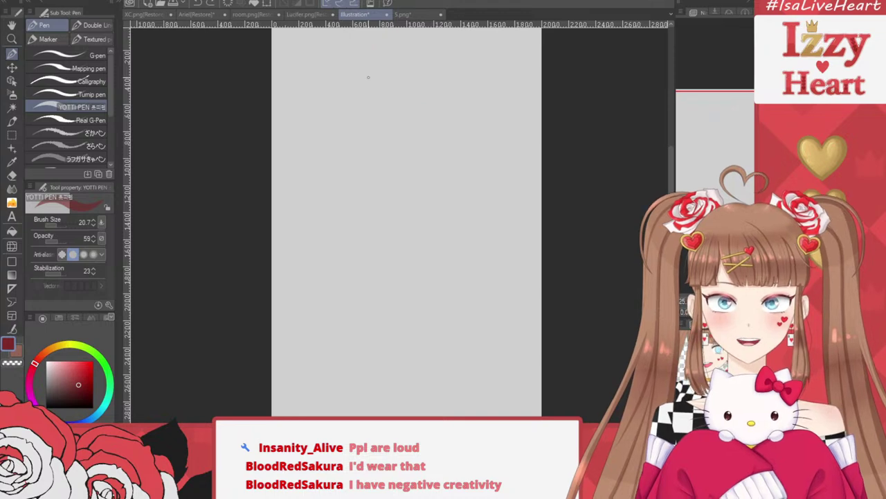
pyautogui.moveTo(407, 38)
pyautogui.mouseDown()
pyautogui.moveTo(432, 57)
pyautogui.moveTo(424, 41)
pyautogui.mouseUp()
pyautogui.hotkey('ctrl', 'z')
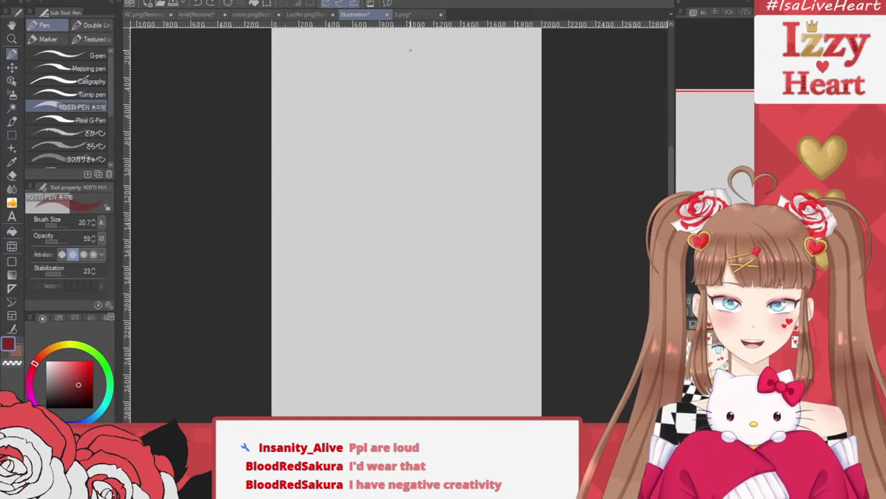
# Sketch a head circle about 530 px in diameter near the canvas's top centre
pyautogui.moveTo(410, 50); pyautogui.dragTo(428, 105)
pyautogui.hotkey('ctrl', 'z')
pyautogui.moveTo(392, 42)
pyautogui.mouseDown()
pyautogui.moveTo(398, 105)
pyautogui.moveTo(428, 99)
pyautogui.moveTo(418, 44)
pyautogui.moveTo(431, 59)
pyautogui.moveTo(437, 90)
pyautogui.moveTo(417, 104)
pyautogui.mouseUp()
pyautogui.hotkey('ctrl', 'z')
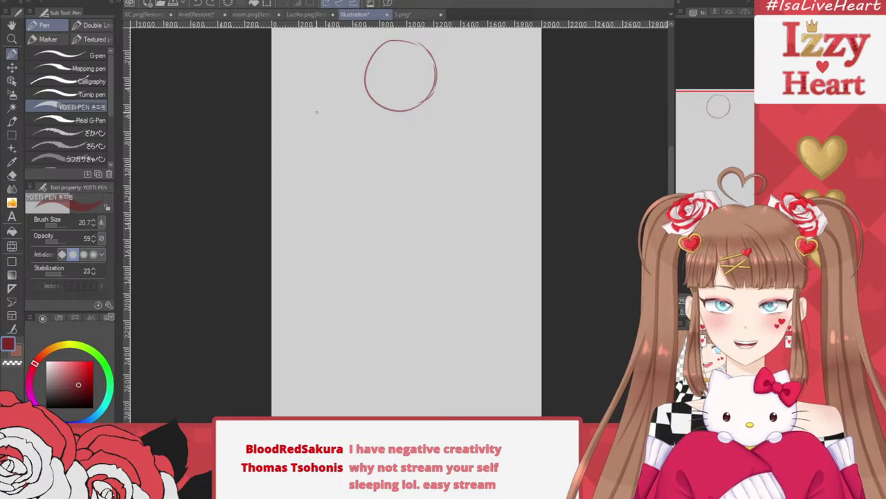
# Sketch a short stroke at the head circle's left edge, replacing the longer downward cheek stroke
pyautogui.moveTo(366, 75); pyautogui.dragTo(368, 113)
pyautogui.hotkey('ctrl', 'z')
pyautogui.hotkey('ctrl', 'z')
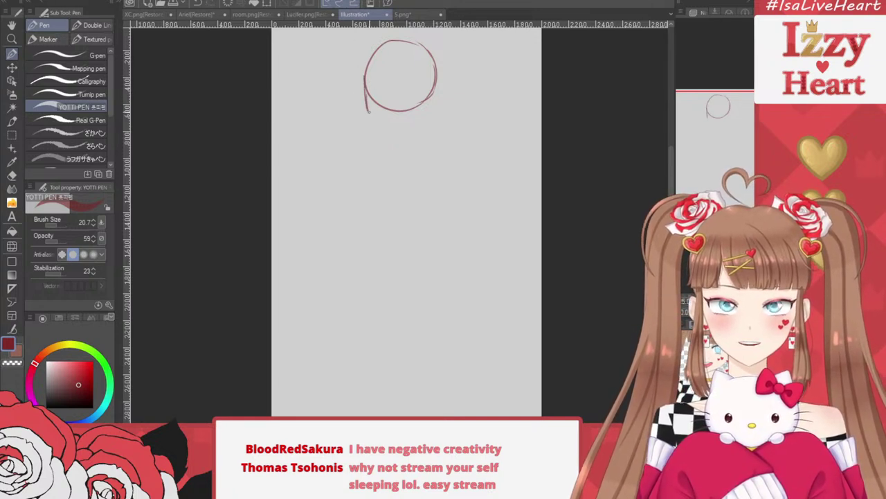
pyautogui.hotkey('ctrl', 'z')
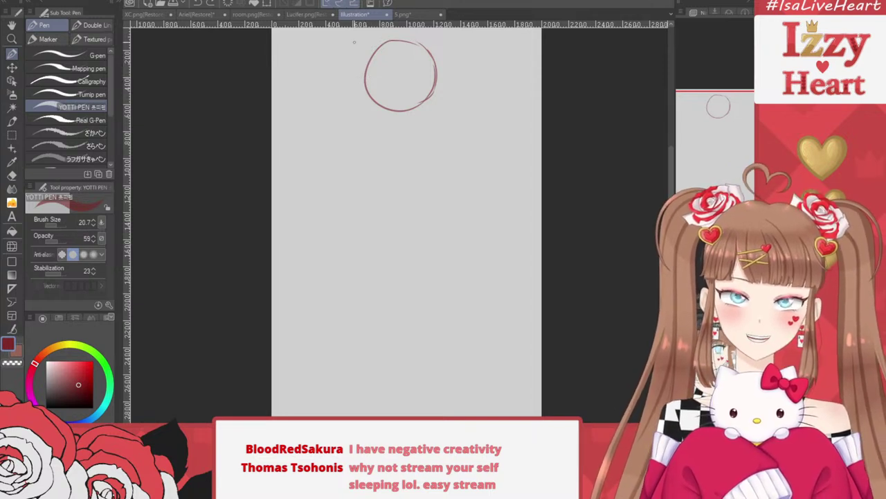
pyautogui.moveTo(364, 79)
pyautogui.mouseDown()
pyautogui.moveTo(365, 90)
pyautogui.moveTo(364, 81)
pyautogui.mouseUp()
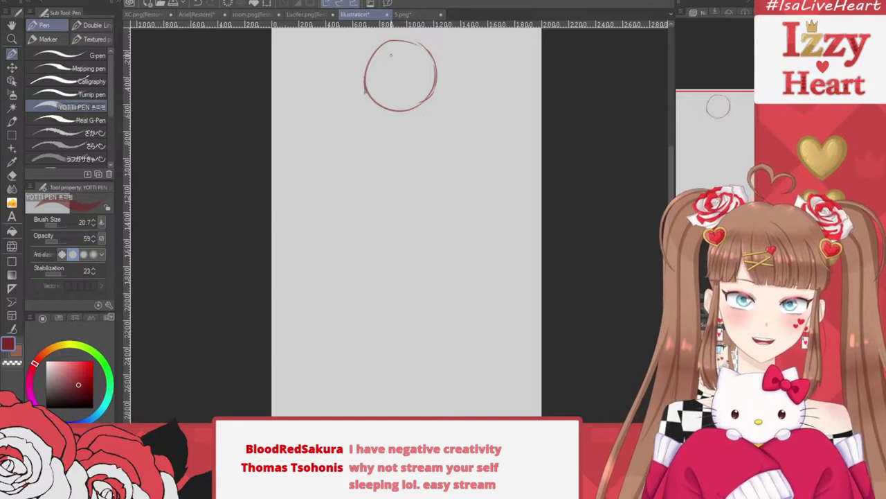
pyautogui.moveTo(392, 51); pyautogui.dragTo(392, 151)
pyautogui.hotkey('ctrl', 'z')
pyautogui.moveTo(396, 43); pyautogui.dragTo(403, 169)
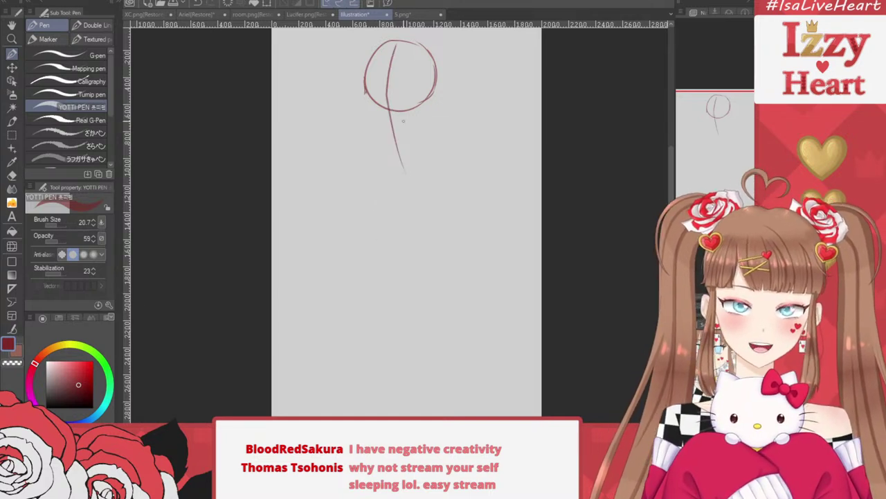
pyautogui.hotkey('ctrl', 'z')
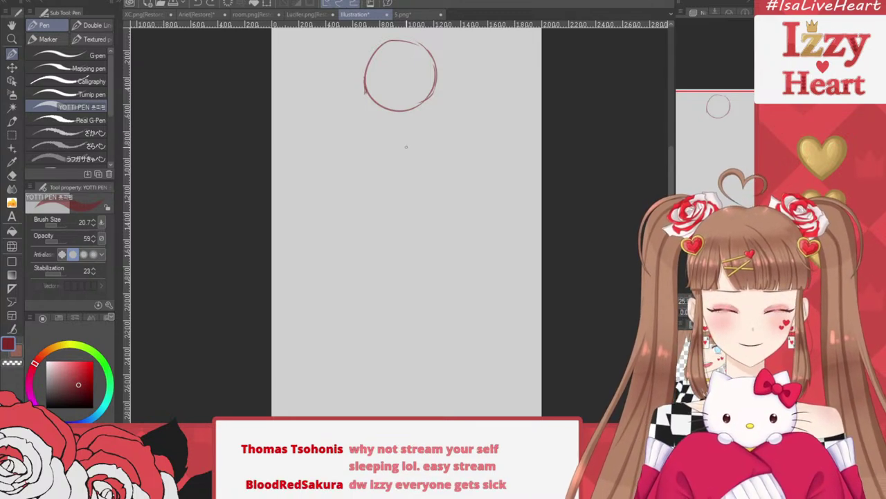
# Draw a slightly curved horizontal guideline across the lower part of the head circle
pyautogui.moveTo(364, 85); pyautogui.dragTo(420, 90)
pyautogui.hotkey('ctrl', 'z')
pyautogui.hotkey('ctrl', 'z')
pyautogui.moveTo(395, 47); pyautogui.dragTo(388, 124)
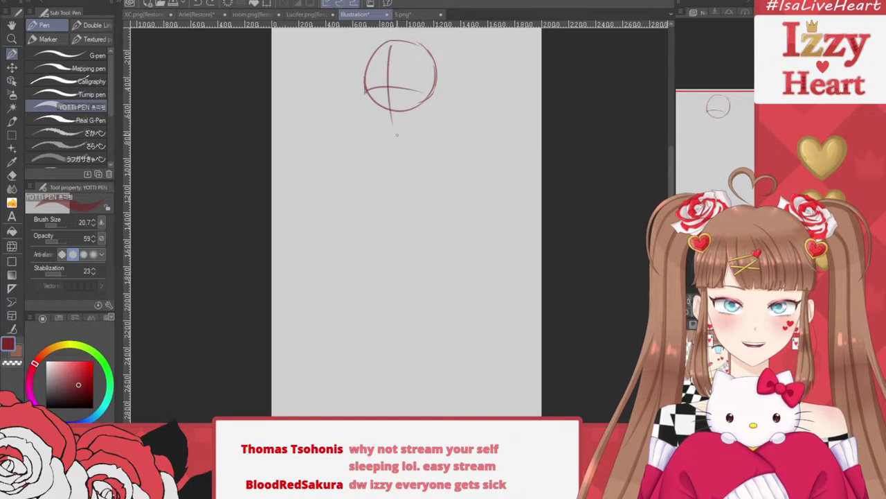
pyautogui.hotkey('ctrl', 'z')
pyautogui.moveTo(397, 43); pyautogui.dragTo(394, 119)
pyautogui.hotkey('ctrl', 'z')
pyautogui.moveTo(395, 42); pyautogui.dragTo(392, 121)
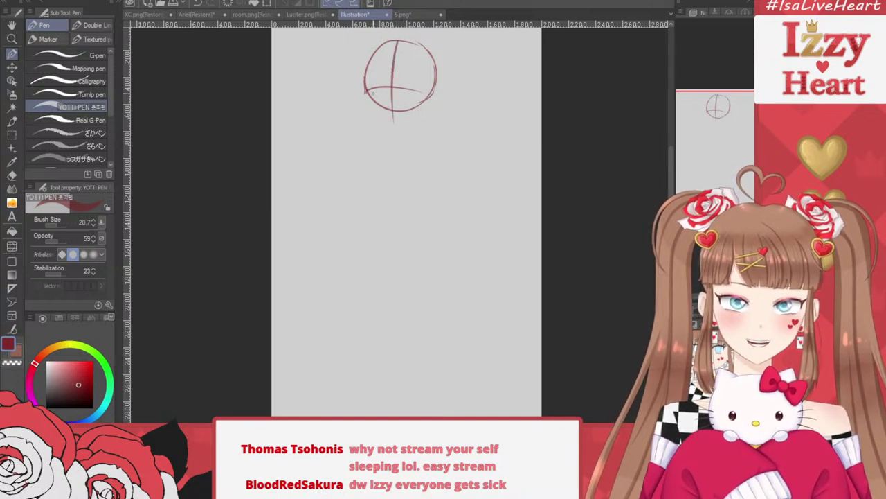
pyautogui.hotkey('ctrl', 'z')
pyautogui.moveTo(367, 88)
pyautogui.mouseDown()
pyautogui.moveTo(365, 108)
pyautogui.moveTo(397, 121)
pyautogui.mouseUp()
pyautogui.hotkey('ctrl', 'z')
pyautogui.hotkey('ctrl', 'z')
pyautogui.hotkey('ctrl', 'z')
pyautogui.hotkey('ctrl', 'z')
pyautogui.hotkey('ctrl', 'z')
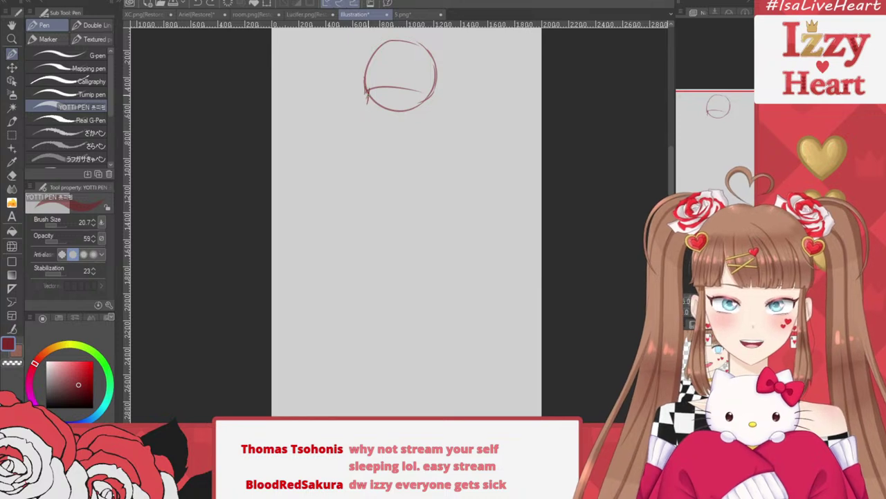
pyautogui.moveTo(366, 90); pyautogui.dragTo(383, 119)
pyautogui.hotkey('ctrl', 'z')
pyautogui.hotkey('ctrl', 'z')
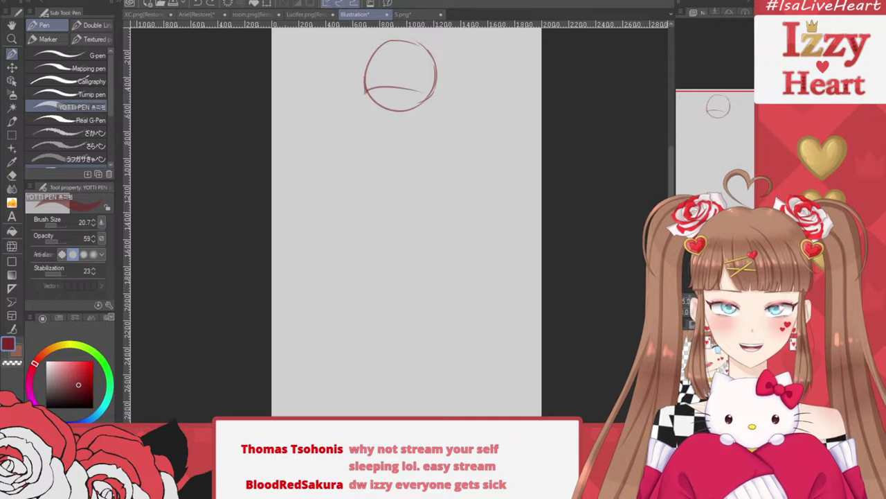
# Reduce the snap eraser's brush size to 57.2 and clean up the head circle's left edge
pyautogui.press('e')
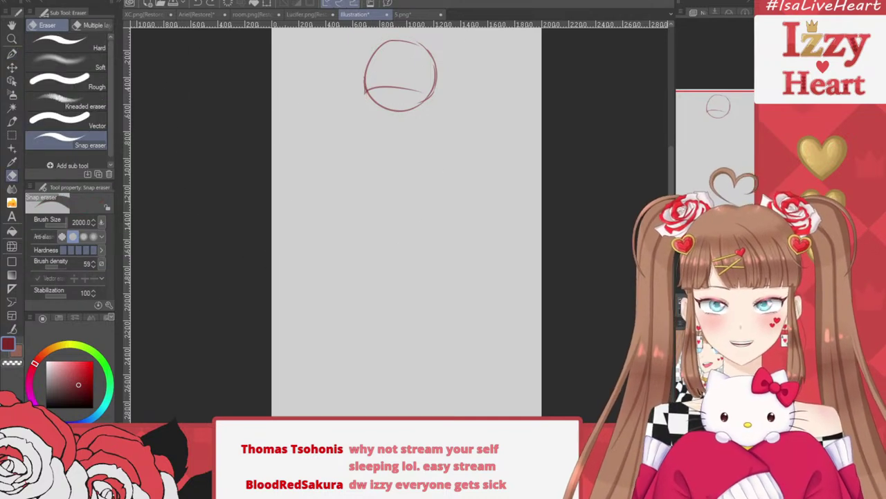
pyautogui.moveTo(399, 226); pyautogui.dragTo(367, 227)
pyautogui.moveTo(361, 77); pyautogui.dragTo(368, 104)
# Sketch the brow and cheek contour down the head's left side to the chin with the YOTTI pen
pyautogui.press('p')
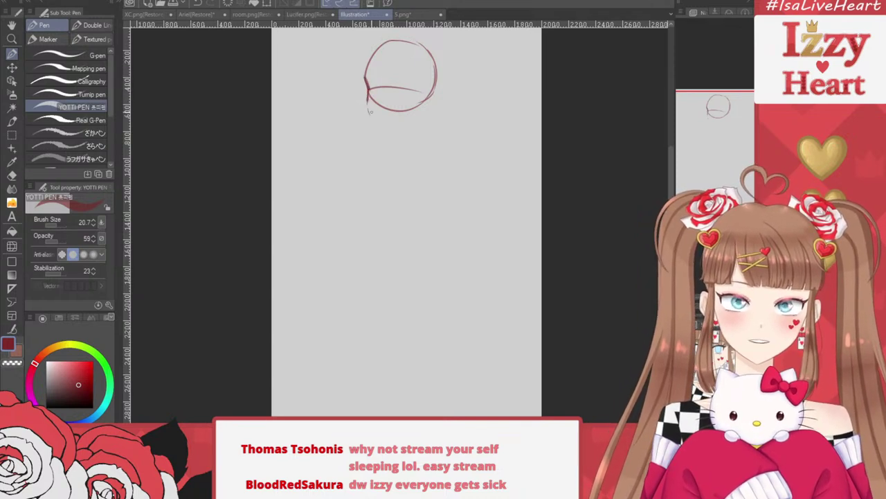
pyautogui.scroll(-2, 372, 53)
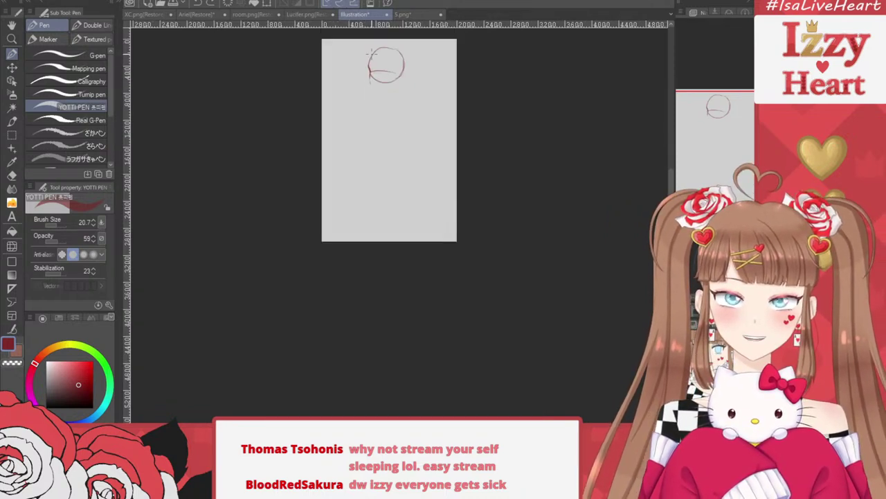
pyautogui.scroll(3, 372, 53)
pyautogui.moveTo(358, 143)
pyautogui.mouseDown()
pyautogui.moveTo(361, 161)
pyautogui.moveTo(392, 185)
pyautogui.mouseUp()
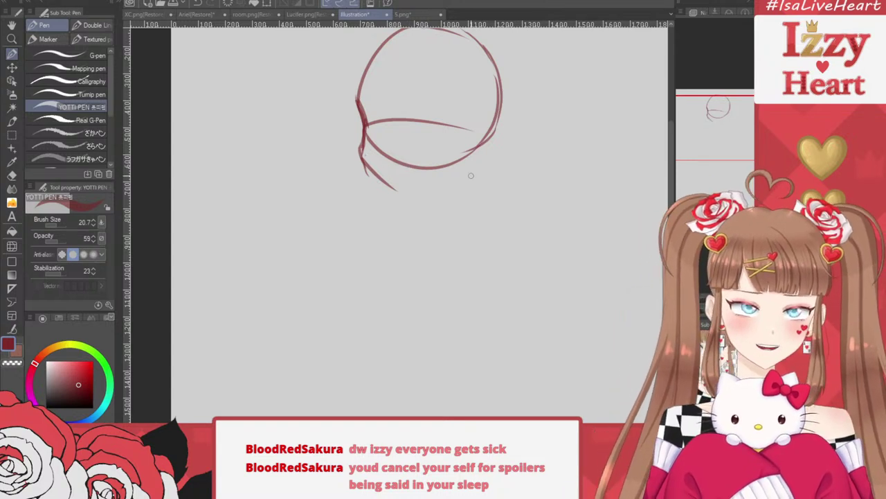
# Sketch the chin and jawline, running from the chin up to the head circle's right side
pyautogui.moveTo(388, 188)
pyautogui.mouseDown()
pyautogui.moveTo(409, 193)
pyautogui.moveTo(450, 183)
pyautogui.mouseUp()
pyautogui.moveTo(412, 194); pyautogui.dragTo(468, 178)
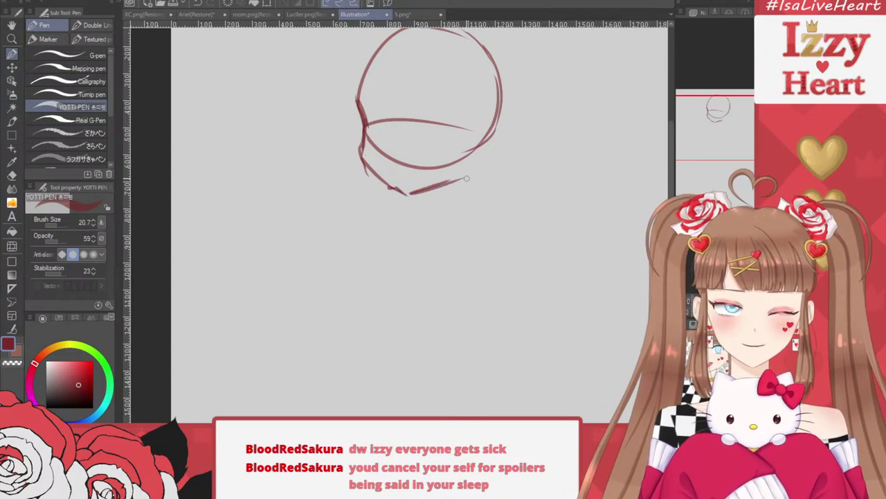
pyautogui.hotkey('ctrl', 'z')
pyautogui.hotkey('ctrl', 'z')
pyautogui.moveTo(411, 195)
pyautogui.mouseDown()
pyautogui.moveTo(469, 180)
pyautogui.moveTo(494, 127)
pyautogui.mouseUp()
# Sketch a rounded ear on the right side of the head beside the jaw
pyautogui.moveTo(494, 128)
pyautogui.mouseDown()
pyautogui.moveTo(480, 173)
pyautogui.moveTo(497, 127)
pyautogui.mouseUp()
pyautogui.hotkey('ctrl', 'z')
pyautogui.moveTo(477, 175)
pyautogui.mouseDown()
pyautogui.moveTo(487, 144)
pyautogui.moveTo(532, 129)
pyautogui.moveTo(509, 158)
pyautogui.moveTo(524, 146)
pyautogui.moveTo(494, 154)
pyautogui.mouseUp()
pyautogui.hotkey('ctrl', 'z')
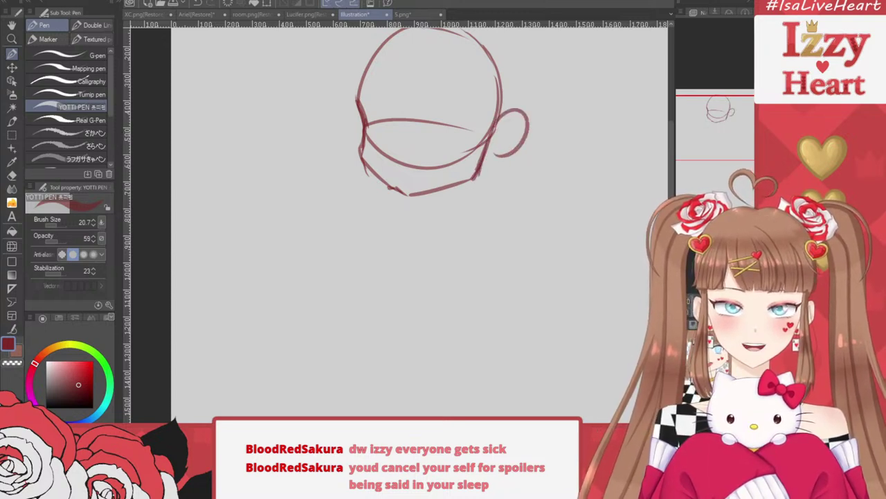
# Show the finished twin-tailed character illustration for comparison and hide it again
pyautogui.click(682, 357)
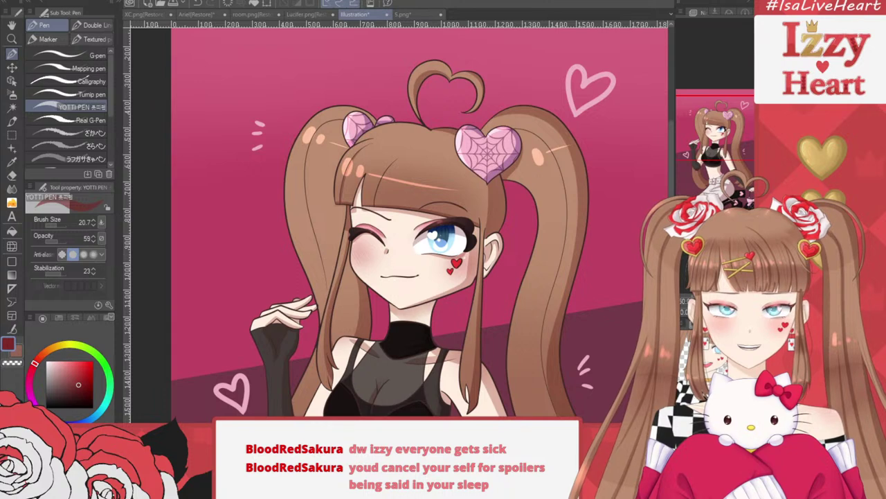
pyautogui.click(682, 357)
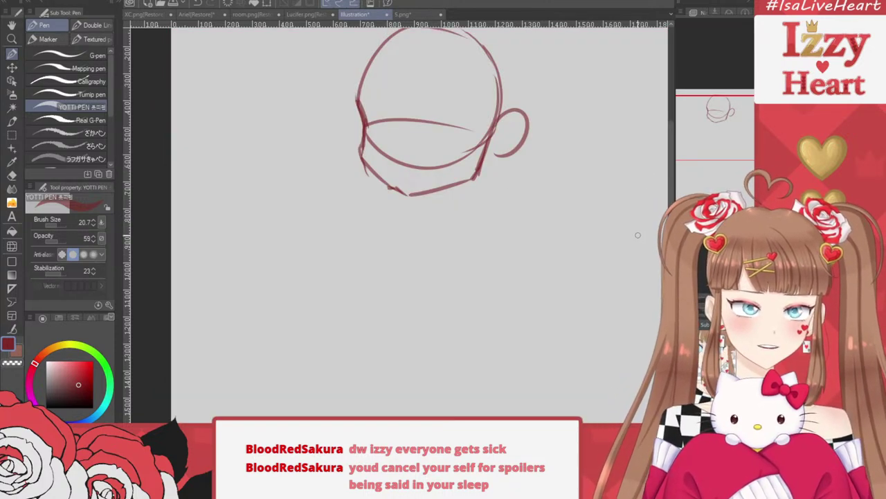
# Erase the head circle's upper outline, keeping the face contour, guideline and ear
pyautogui.moveTo(401, 147); pyautogui.dragTo(372, 169)
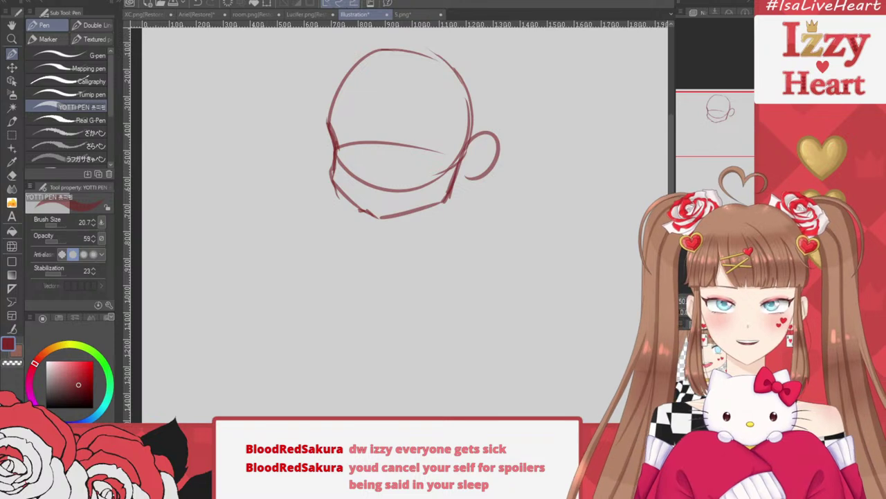
pyautogui.press('e')
pyautogui.moveTo(336, 114)
pyautogui.mouseDown()
pyautogui.moveTo(367, 81)
pyautogui.moveTo(370, 54)
pyautogui.moveTo(458, 78)
pyautogui.moveTo(466, 102)
pyautogui.moveTo(423, 56)
pyautogui.moveTo(471, 118)
pyautogui.moveTo(460, 141)
pyautogui.moveTo(465, 108)
pyautogui.moveTo(447, 173)
pyautogui.moveTo(464, 101)
pyautogui.moveTo(446, 179)
pyautogui.mouseUp()
pyautogui.moveTo(424, 50); pyautogui.dragTo(451, 69)
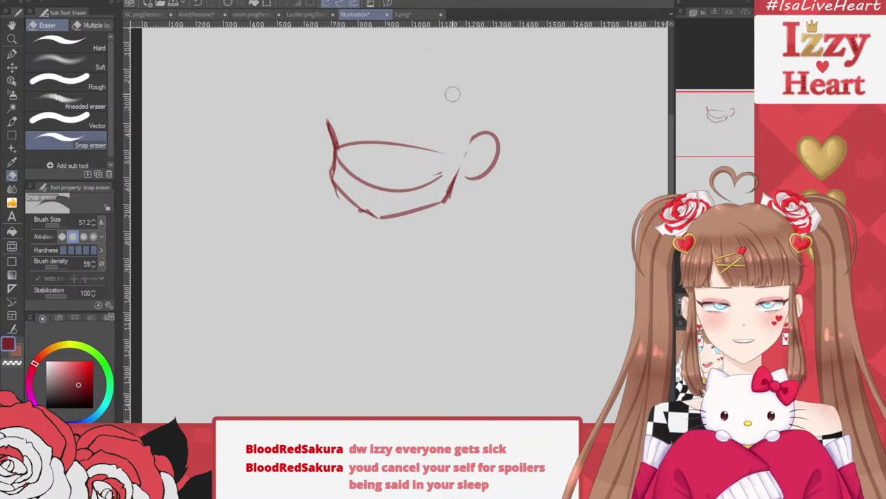
# Redraw the cranium as a taller, wider outline from the brow over the top to the ear
pyautogui.press('p')
pyautogui.moveTo(328, 126); pyautogui.dragTo(332, 78)
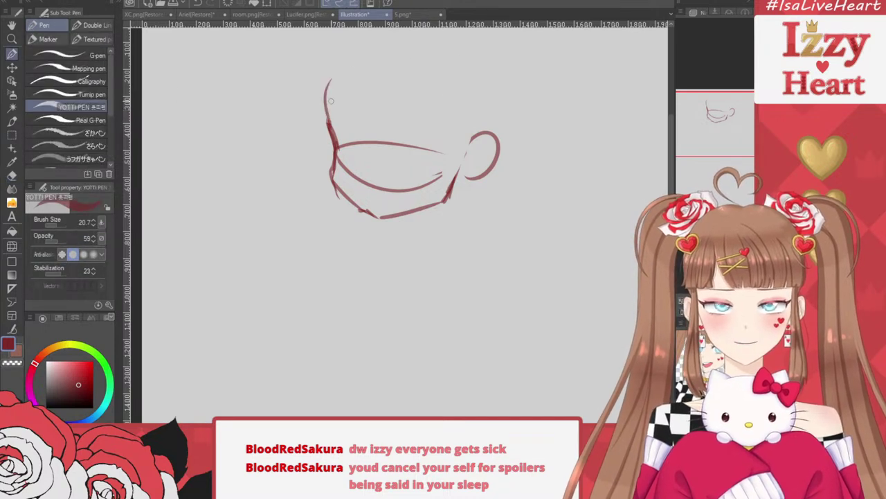
pyautogui.hotkey('ctrl', 'z')
pyautogui.moveTo(329, 129); pyautogui.dragTo(345, 57)
pyautogui.moveTo(328, 107); pyautogui.dragTo(423, 45)
pyautogui.hotkey('ctrl', 'z')
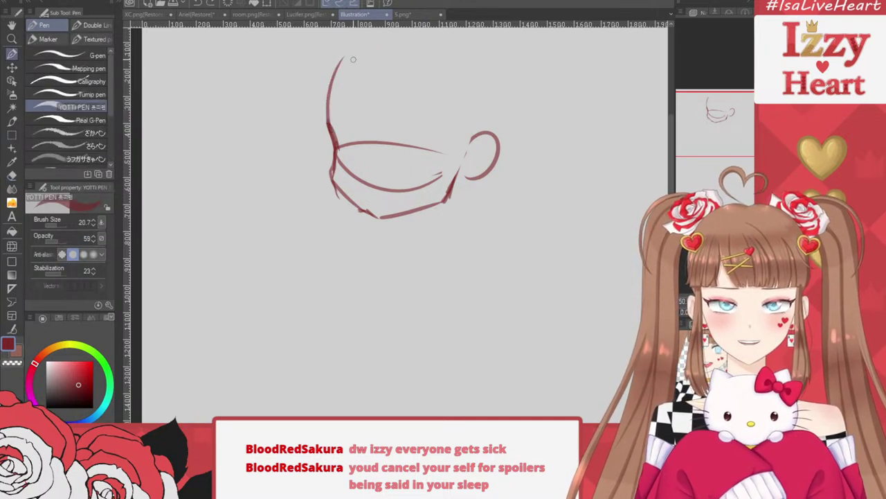
pyautogui.moveTo(335, 77)
pyautogui.mouseDown()
pyautogui.moveTo(423, 46)
pyautogui.moveTo(464, 87)
pyautogui.moveTo(467, 138)
pyautogui.moveTo(473, 71)
pyautogui.moveTo(409, 46)
pyautogui.mouseUp()
pyautogui.hotkey('ctrl', 'z')
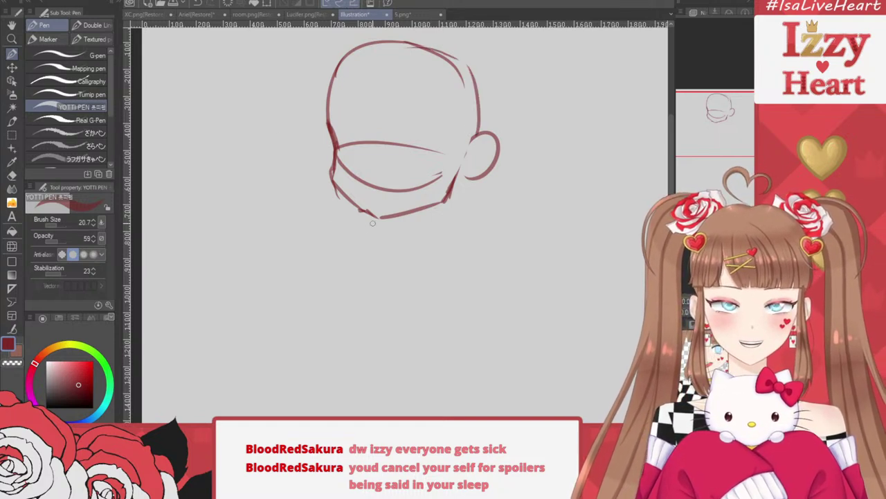
# Sketch a curved hair outline outside the head's upper left, ending in a short horizontal stroke
pyautogui.moveTo(336, 50); pyautogui.dragTo(303, 101)
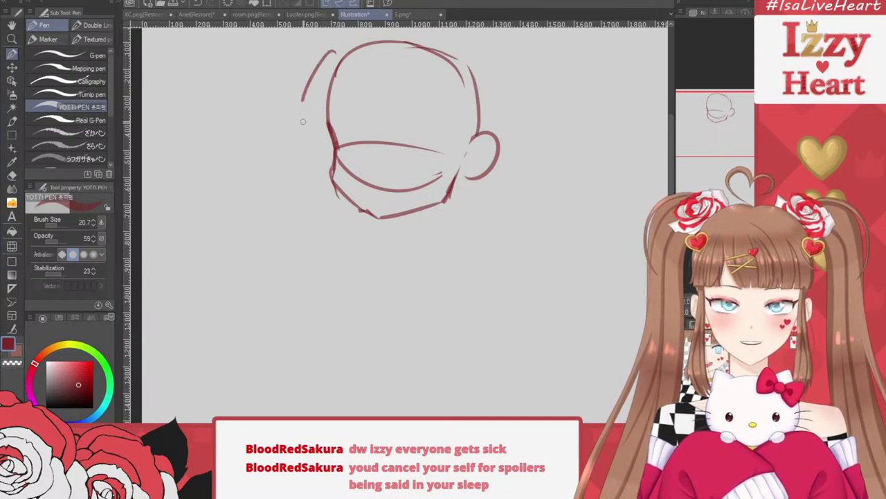
pyautogui.hotkey('ctrl', 'z')
pyautogui.moveTo(350, 45); pyautogui.dragTo(323, 118)
pyautogui.hotkey('ctrl', 'z')
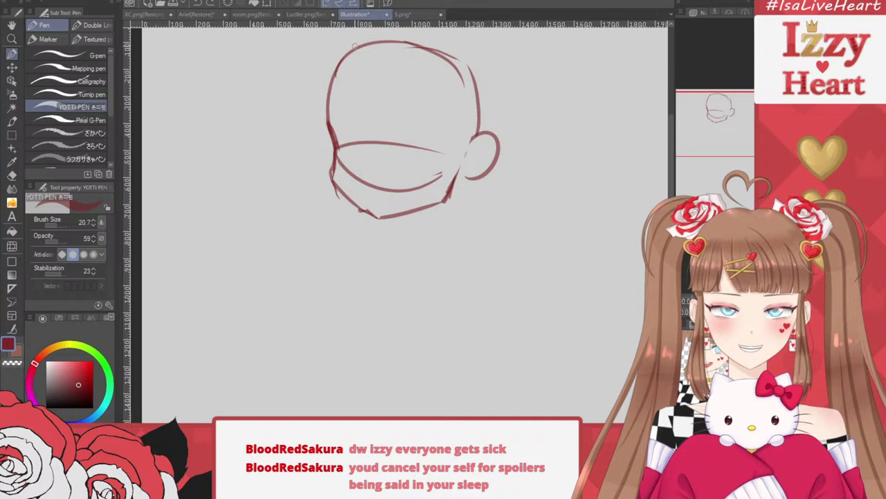
pyautogui.moveTo(352, 44)
pyautogui.mouseDown()
pyautogui.moveTo(307, 119)
pyautogui.moveTo(335, 99)
pyautogui.moveTo(342, 114)
pyautogui.moveTo(361, 60)
pyautogui.mouseUp()
pyautogui.hotkey('ctrl', 'z')
pyautogui.moveTo(361, 61)
pyautogui.mouseDown()
pyautogui.moveTo(351, 121)
pyautogui.moveTo(444, 123)
pyautogui.mouseUp()
pyautogui.hotkey('ctrl', 'z')
pyautogui.hotkey('ctrl', 'z')
pyautogui.hotkey('ctrl', 'z')
# Sketch the split in the bangs and the straight fringe line across the forehead to the ear
pyautogui.moveTo(339, 111); pyautogui.dragTo(360, 73)
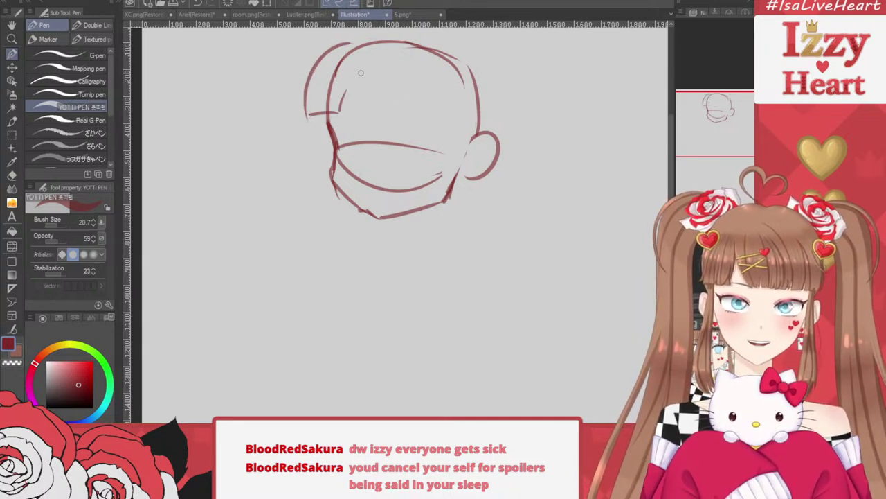
pyautogui.hotkey('ctrl', 'z')
pyautogui.moveTo(337, 108)
pyautogui.mouseDown()
pyautogui.moveTo(361, 62)
pyautogui.moveTo(352, 108)
pyautogui.moveTo(447, 119)
pyautogui.moveTo(357, 117)
pyautogui.moveTo(450, 123)
pyautogui.mouseUp()
pyautogui.hotkey('ctrl', 'z')
pyautogui.moveTo(386, 115); pyautogui.dragTo(470, 129)
pyautogui.moveTo(471, 102); pyautogui.dragTo(467, 120)
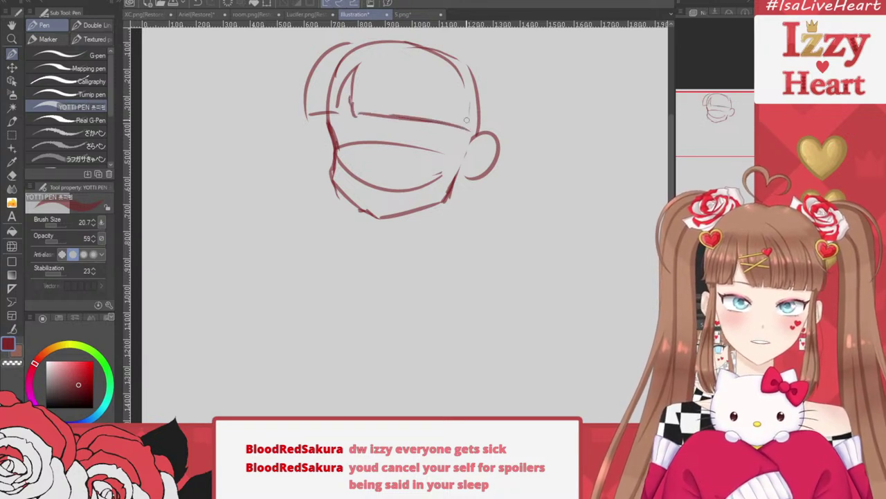
pyautogui.moveTo(327, 113)
pyautogui.mouseDown()
pyautogui.moveTo(310, 359)
pyautogui.moveTo(320, 355)
pyautogui.mouseUp()
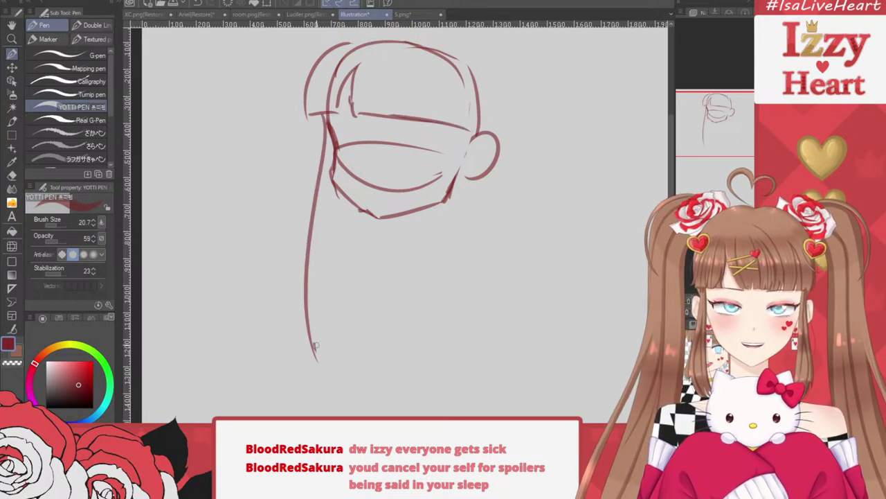
pyautogui.moveTo(309, 257); pyautogui.dragTo(334, 365)
pyautogui.moveTo(315, 304); pyautogui.dragTo(324, 194)
pyautogui.moveTo(324, 236); pyautogui.dragTo(335, 171)
pyautogui.hotkey('ctrl', 'z')
pyautogui.hotkey('ctrl', 'z')
pyautogui.hotkey('ctrl', 'z')
pyautogui.hotkey('ctrl', 'z')
pyautogui.hotkey('ctrl', 'z')
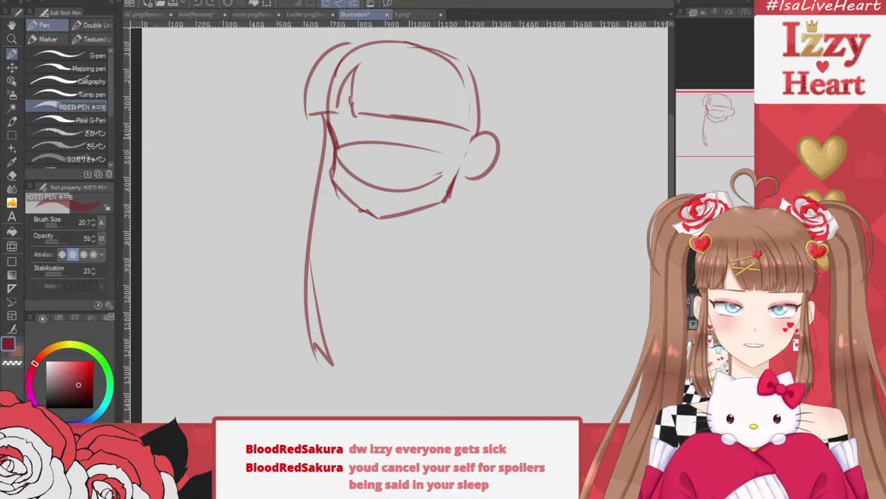
# Sketch a small curved ear shape on the face's left edge below the bangs
pyautogui.moveTo(328, 128); pyautogui.dragTo(331, 166)
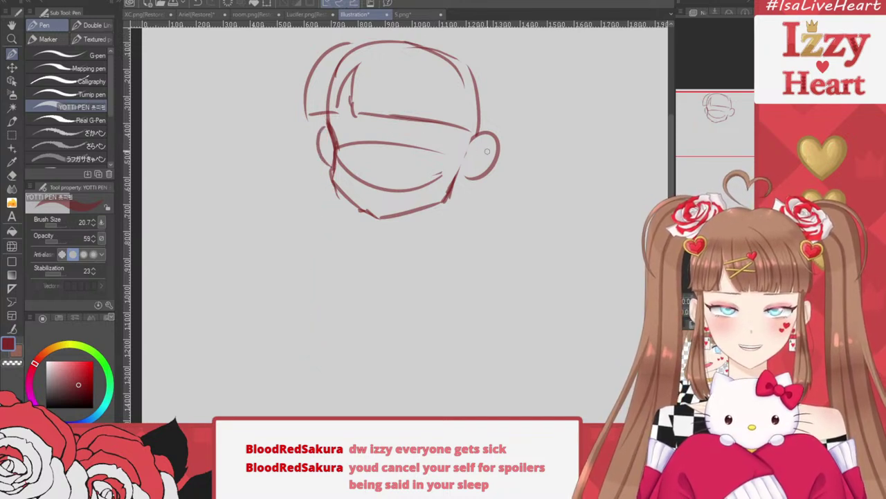
# Mark the inner ear with a small cross and draw the face's vertical centre line from the fringe to the chin
pyautogui.moveTo(487, 151)
pyautogui.mouseDown()
pyautogui.moveTo(474, 162)
pyautogui.moveTo(488, 169)
pyautogui.mouseUp()
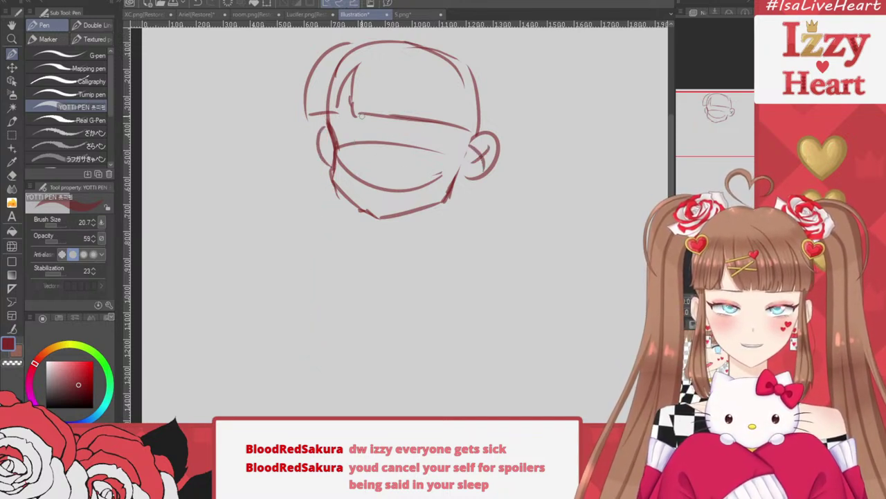
pyautogui.moveTo(376, 115); pyautogui.dragTo(375, 205)
pyautogui.hotkey('ctrl', 'z')
pyautogui.moveTo(371, 112); pyautogui.dragTo(380, 220)
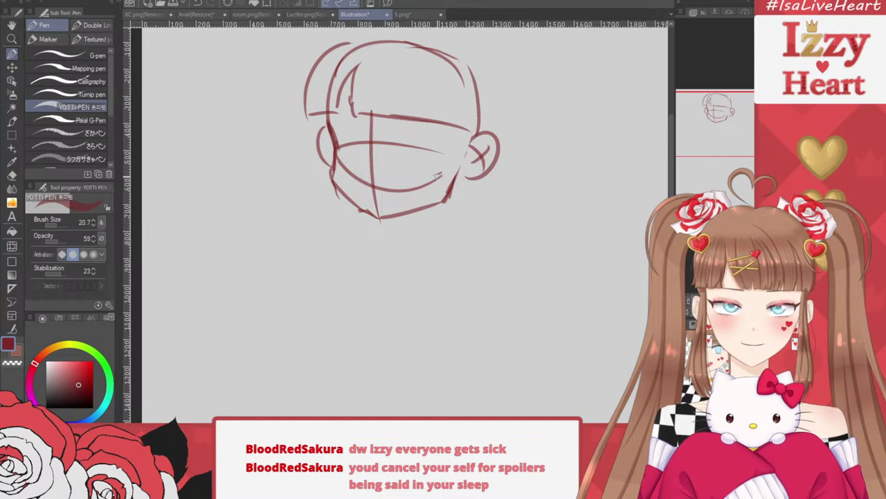
# Move the whole head sketch lower on the canvas with Transform
pyautogui.moveTo(400, 66); pyautogui.dragTo(390, 151)
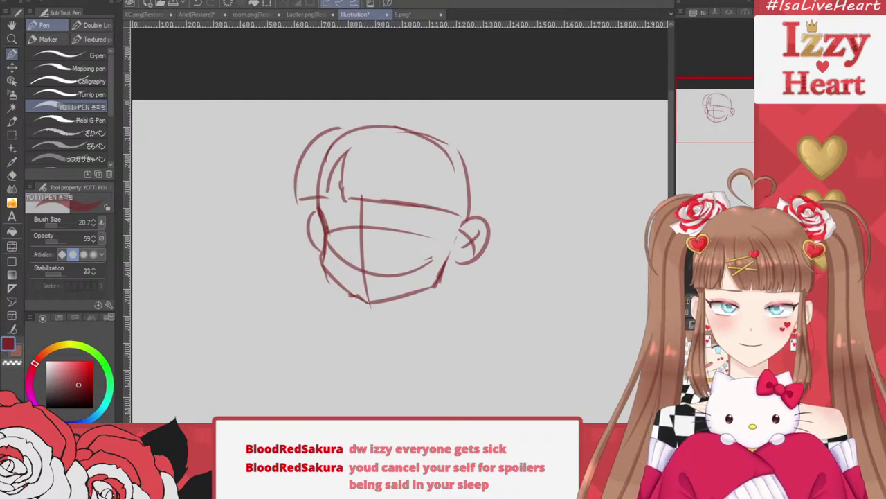
pyautogui.hotkey('ctrl', 't')
pyautogui.moveTo(388, 217); pyautogui.dragTo(389, 286)
pyautogui.press('Return')
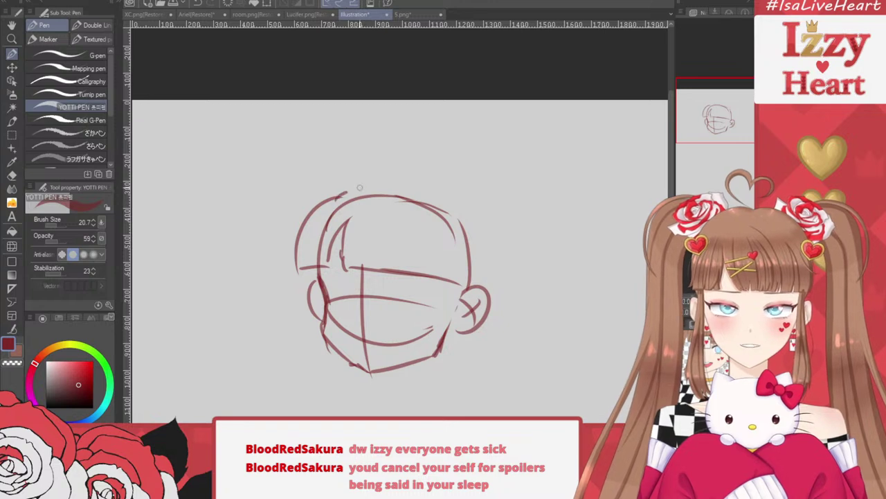
# Sketch the outer hair outline across the crown and down to the ear, undoing the misplaced strokes
pyautogui.moveTo(330, 199)
pyautogui.mouseDown()
pyautogui.moveTo(383, 189)
pyautogui.moveTo(447, 196)
pyautogui.moveTo(480, 286)
pyautogui.mouseUp()
pyautogui.moveTo(402, 197)
pyautogui.mouseDown()
pyautogui.moveTo(421, 150)
pyautogui.moveTo(461, 169)
pyautogui.mouseUp()
pyautogui.hotkey('ctrl', 'z')
pyautogui.hotkey('ctrl', 'z')
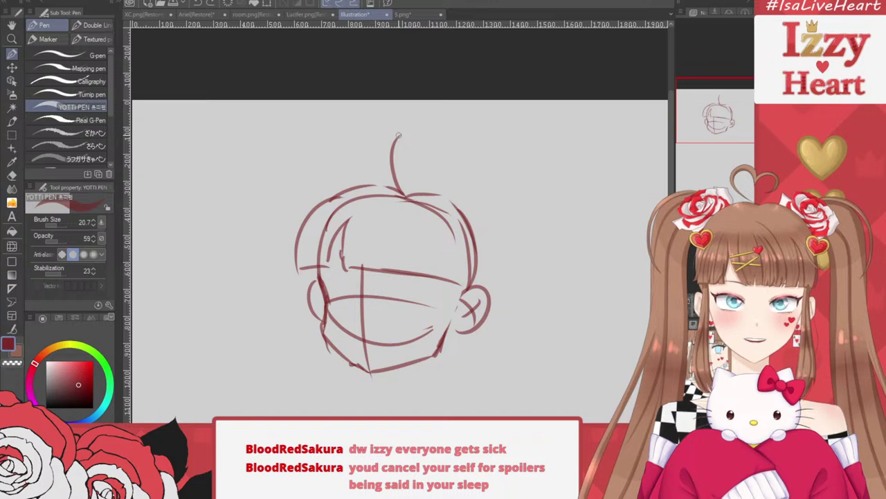
# Sketch a heart-shaped strand of hair with a doubled outline rising from the top of the head
pyautogui.click(683, 350)
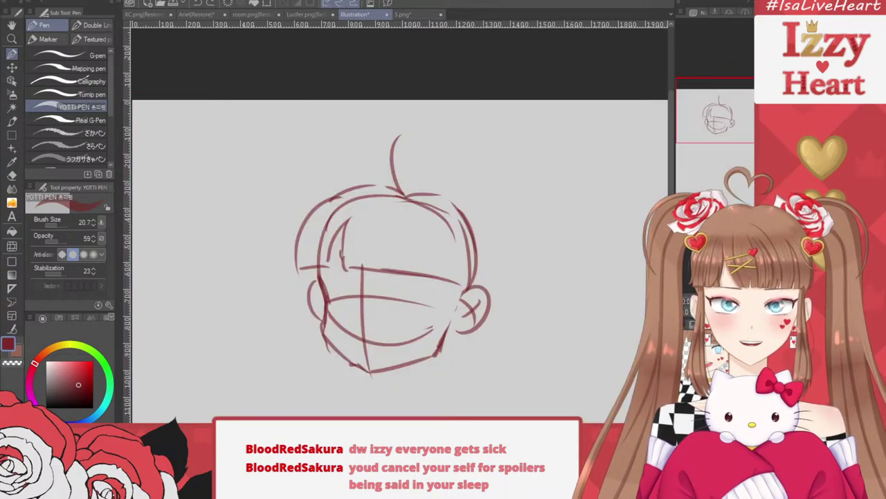
pyautogui.moveTo(444, 305); pyautogui.dragTo(290, 158)
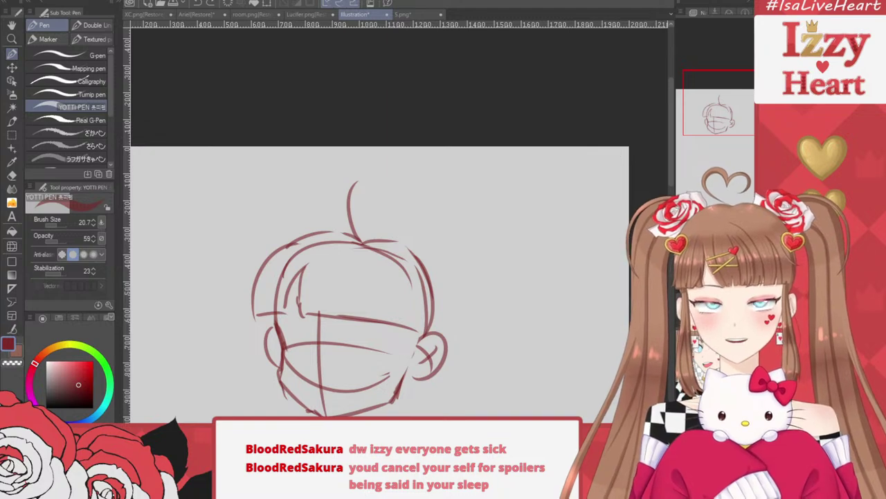
pyautogui.moveTo(500, 392)
pyautogui.mouseDown()
pyautogui.moveTo(581, 169)
pyautogui.moveTo(509, 303)
pyautogui.moveTo(547, 308)
pyautogui.mouseUp()
pyautogui.moveTo(400, 103)
pyautogui.mouseDown()
pyautogui.moveTo(435, 117)
pyautogui.moveTo(443, 109)
pyautogui.moveTo(455, 138)
pyautogui.moveTo(435, 115)
pyautogui.moveTo(404, 136)
pyautogui.mouseUp()
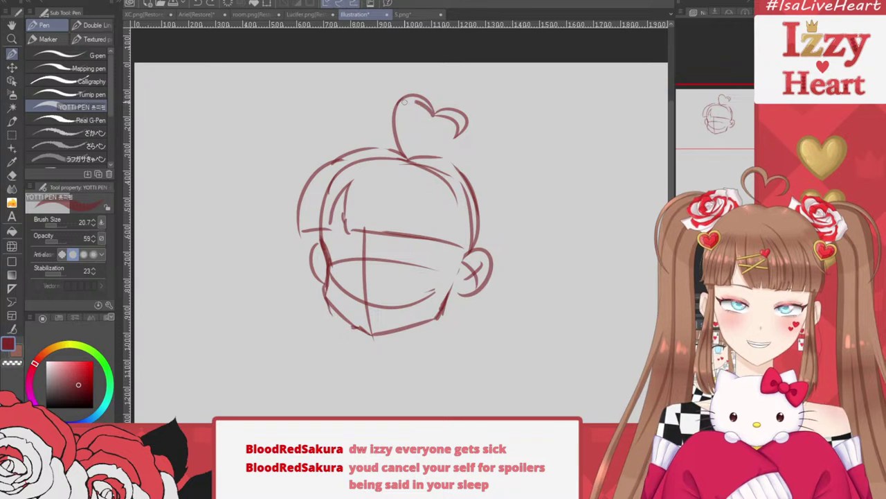
pyautogui.moveTo(414, 101)
pyautogui.mouseDown()
pyautogui.moveTo(402, 120)
pyautogui.moveTo(405, 152)
pyautogui.mouseUp()
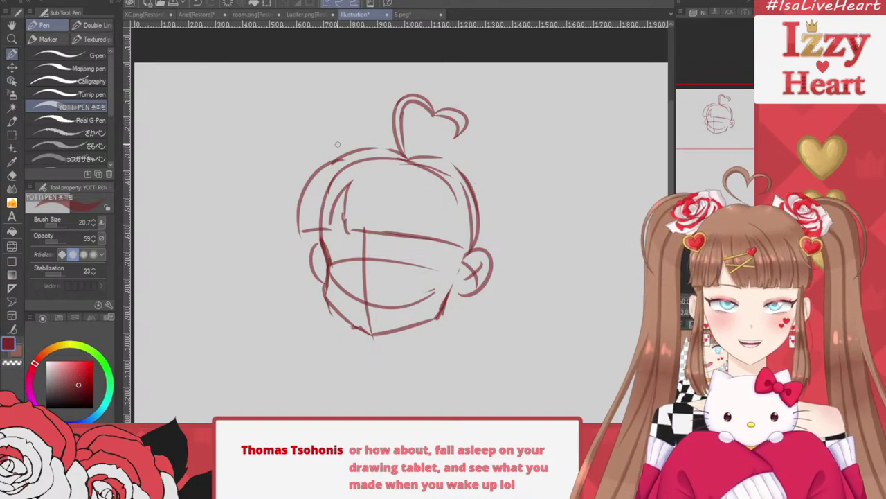
# Sketch a rose on the upper left of the head, with a swirled centre and outer petals
pyautogui.moveTo(331, 141)
pyautogui.mouseDown()
pyautogui.moveTo(356, 138)
pyautogui.moveTo(340, 149)
pyautogui.moveTo(322, 145)
pyautogui.moveTo(337, 131)
pyautogui.moveTo(308, 147)
pyautogui.moveTo(334, 158)
pyautogui.moveTo(335, 129)
pyautogui.moveTo(354, 127)
pyautogui.moveTo(361, 148)
pyautogui.mouseUp()
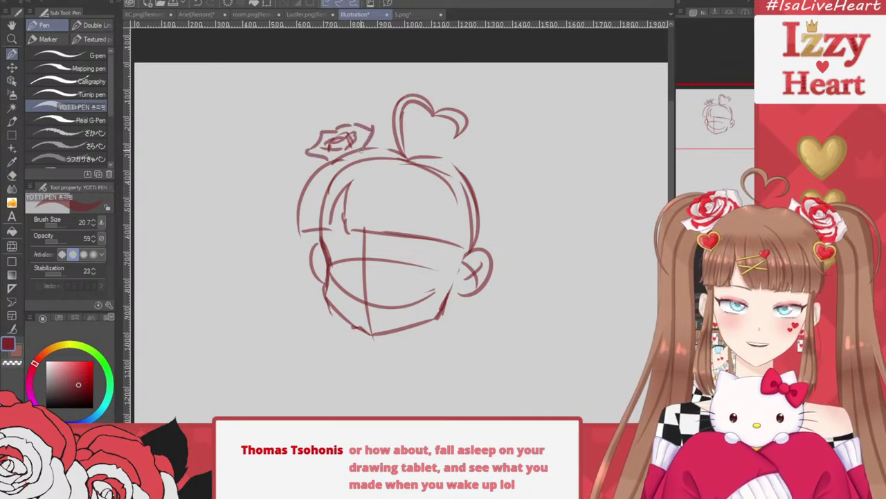
pyautogui.moveTo(309, 154); pyautogui.dragTo(317, 163)
pyautogui.moveTo(367, 142)
pyautogui.mouseDown()
pyautogui.moveTo(378, 136)
pyautogui.moveTo(380, 149)
pyautogui.mouseUp()
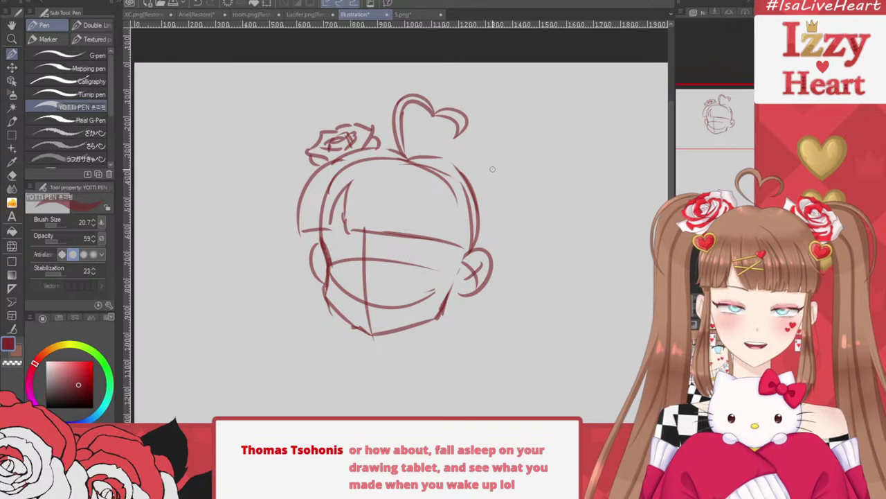
# Sketch a larger rose on the upper right of the head, layering petals around a swirled centre
pyautogui.moveTo(489, 166)
pyautogui.mouseDown()
pyautogui.moveTo(493, 174)
pyautogui.moveTo(475, 179)
pyautogui.moveTo(502, 173)
pyautogui.moveTo(485, 150)
pyautogui.moveTo(514, 184)
pyautogui.mouseUp()
pyautogui.moveTo(462, 159)
pyautogui.mouseDown()
pyautogui.moveTo(478, 137)
pyautogui.moveTo(492, 138)
pyautogui.moveTo(508, 169)
pyautogui.mouseUp()
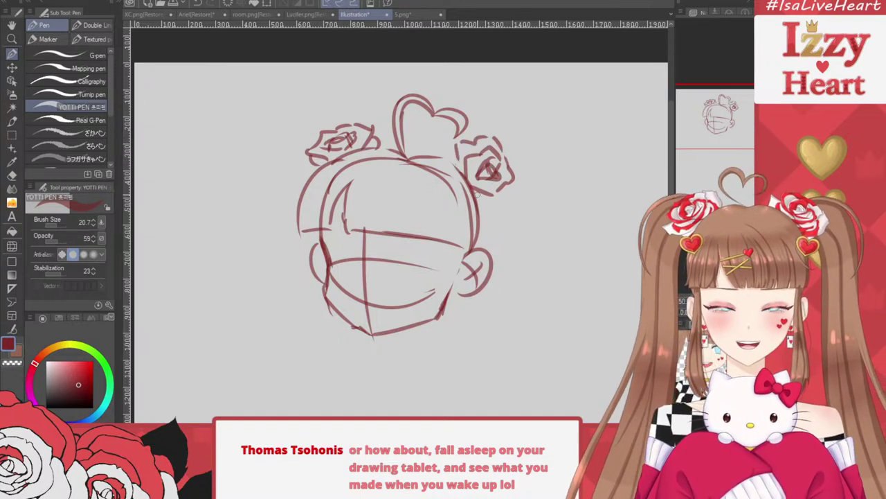
pyautogui.moveTo(474, 194)
pyautogui.mouseDown()
pyautogui.moveTo(495, 212)
pyautogui.moveTo(518, 196)
pyautogui.mouseUp()
pyautogui.moveTo(519, 197)
pyautogui.mouseDown()
pyautogui.moveTo(518, 165)
pyautogui.moveTo(525, 178)
pyautogui.mouseUp()
pyautogui.moveTo(527, 174); pyautogui.dragTo(512, 191)
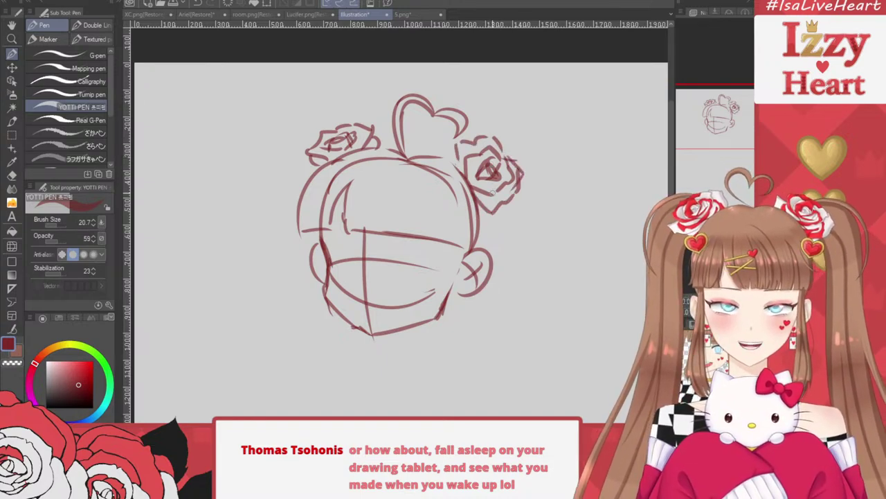
# Draw curved strand lines through the bangs from the crown down to the fringe line
pyautogui.scroll(-1, 416, 109)
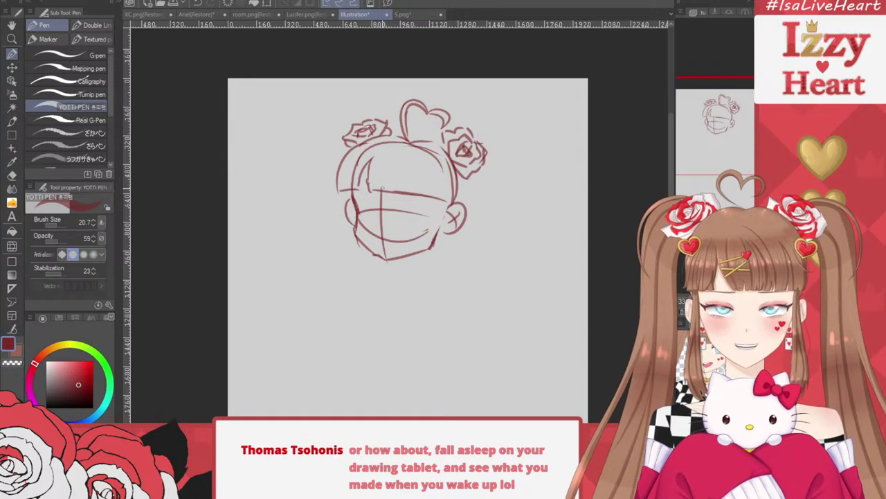
pyautogui.moveTo(389, 146)
pyautogui.mouseDown()
pyautogui.moveTo(379, 190)
pyautogui.moveTo(374, 141)
pyautogui.mouseUp()
pyautogui.moveTo(375, 141)
pyautogui.mouseDown()
pyautogui.moveTo(345, 167)
pyautogui.moveTo(345, 188)
pyautogui.mouseUp()
pyautogui.moveTo(410, 149)
pyautogui.mouseDown()
pyautogui.moveTo(404, 192)
pyautogui.moveTo(423, 191)
pyautogui.mouseUp()
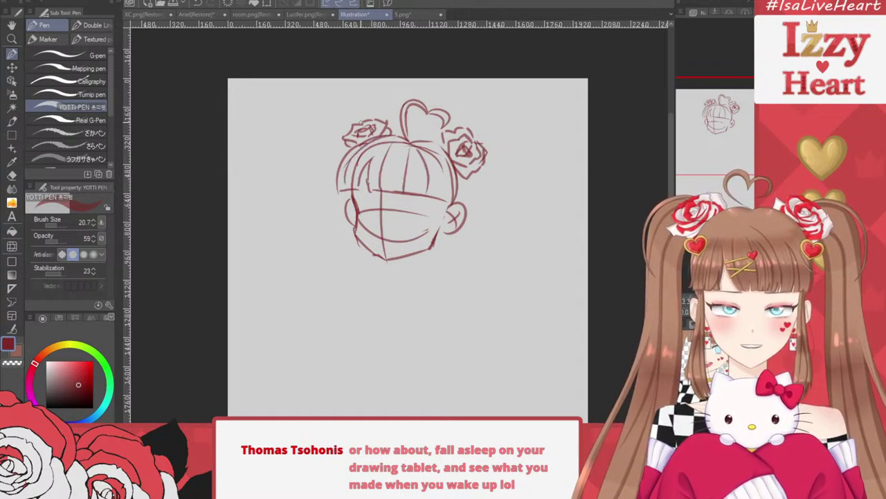
# Sketch the starting curves of the twin tails behind both roses and undo the long strand down the right side
pyautogui.moveTo(371, 117)
pyautogui.mouseDown()
pyautogui.moveTo(340, 147)
pyautogui.moveTo(337, 181)
pyautogui.mouseUp()
pyautogui.moveTo(473, 127); pyautogui.dragTo(500, 213)
pyautogui.moveTo(503, 162); pyautogui.dragTo(510, 285)
pyautogui.hotkey('ctrl', 'z')
pyautogui.moveTo(500, 166); pyautogui.dragTo(516, 338)
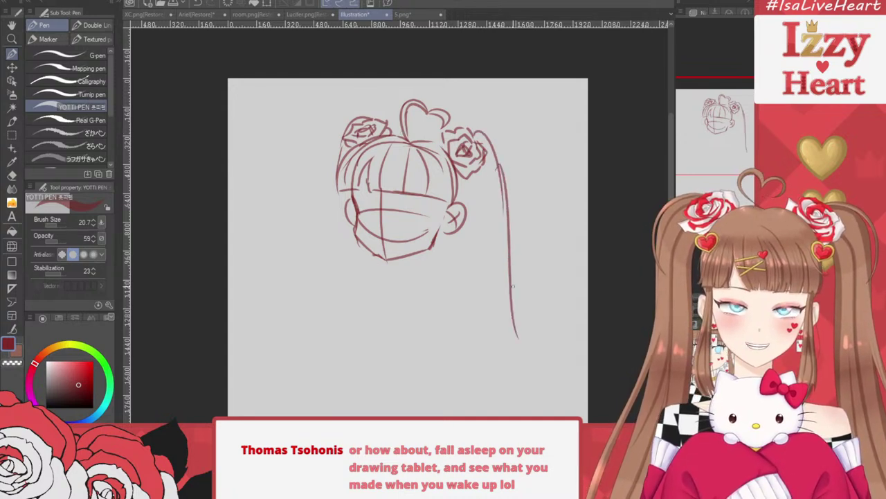
pyautogui.hotkey('ctrl', 'z')
pyautogui.moveTo(511, 95); pyautogui.dragTo(513, 135)
pyautogui.moveTo(512, 90)
pyautogui.mouseDown()
pyautogui.moveTo(557, 87)
pyautogui.moveTo(570, 138)
pyautogui.mouseUp()
pyautogui.moveTo(514, 135); pyautogui.dragTo(569, 134)
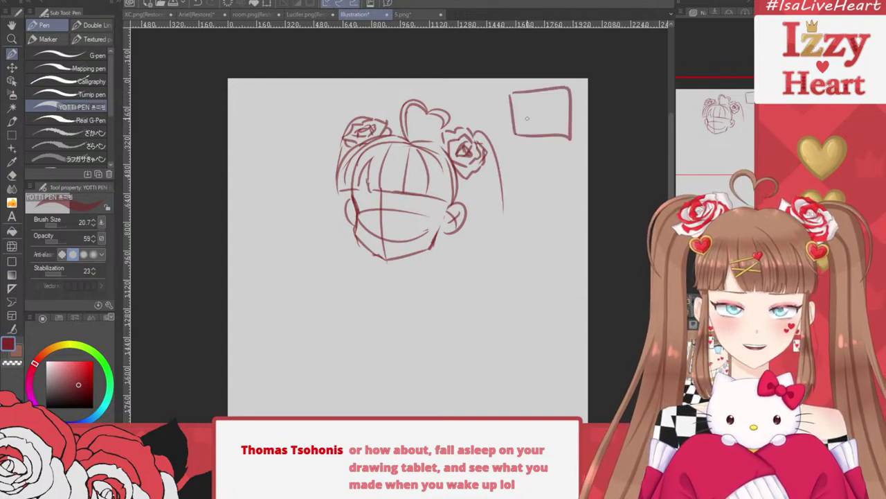
pyautogui.moveTo(516, 106)
pyautogui.mouseDown()
pyautogui.moveTo(518, 125)
pyautogui.moveTo(559, 104)
pyautogui.mouseUp()
pyautogui.moveTo(561, 106)
pyautogui.mouseDown()
pyautogui.moveTo(530, 124)
pyautogui.moveTo(534, 109)
pyautogui.moveTo(545, 109)
pyautogui.mouseUp()
pyautogui.hotkey('ctrl', 'z')
pyautogui.hotkey('ctrl', 'z')
pyautogui.hotkey('ctrl', 'z')
pyautogui.hotkey('ctrl', 'z')
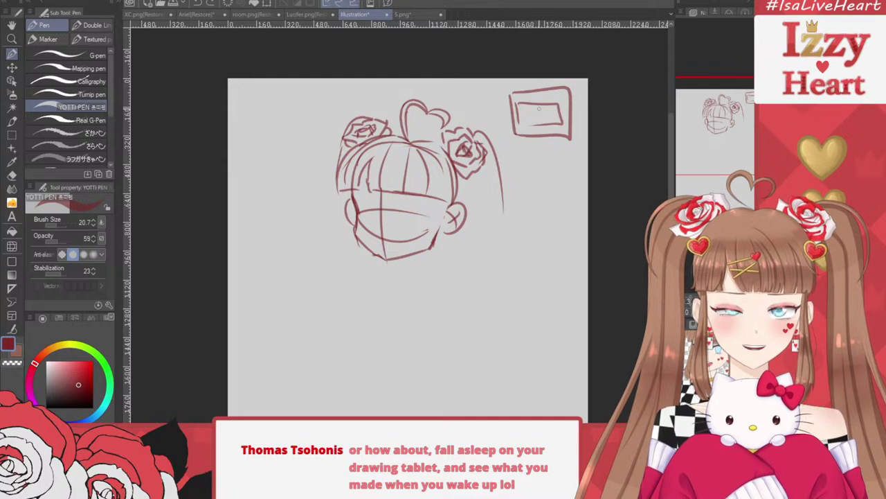
pyautogui.hotkey('ctrl', 'z')
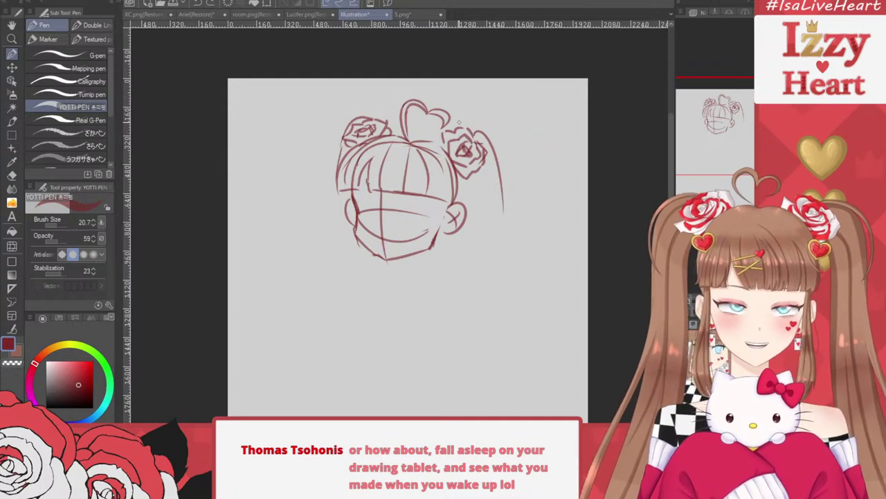
# Examine the head sketch's proportions and its placement on the canvas, both close up and from afar
pyautogui.scroll(2, 361, 280)
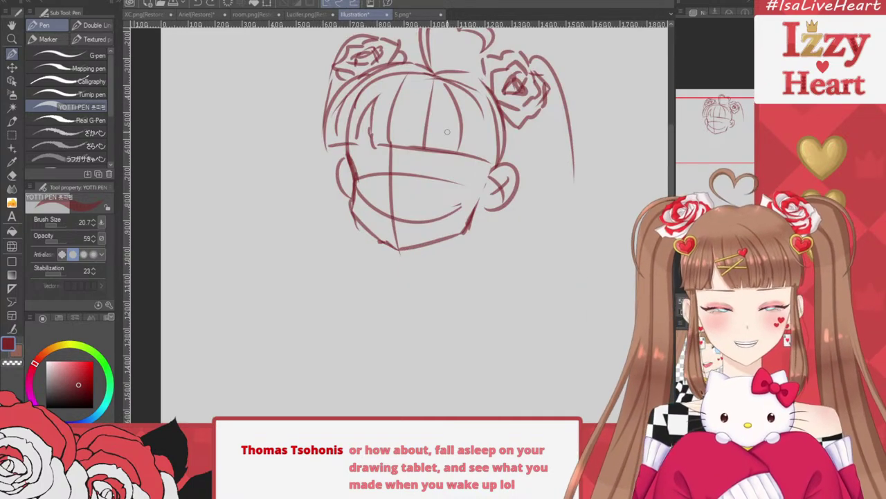
pyautogui.scroll(2, 447, 132)
pyautogui.scroll(-4, 460, 145)
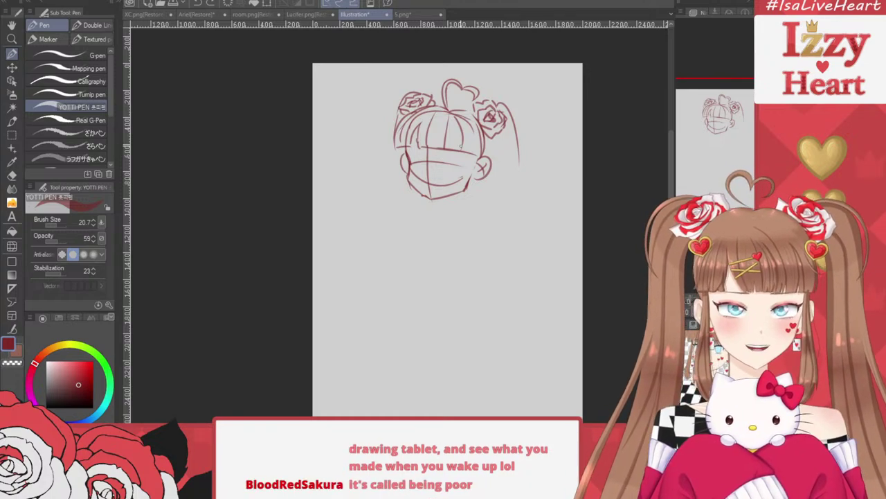
pyautogui.scroll(-2, 461, 146)
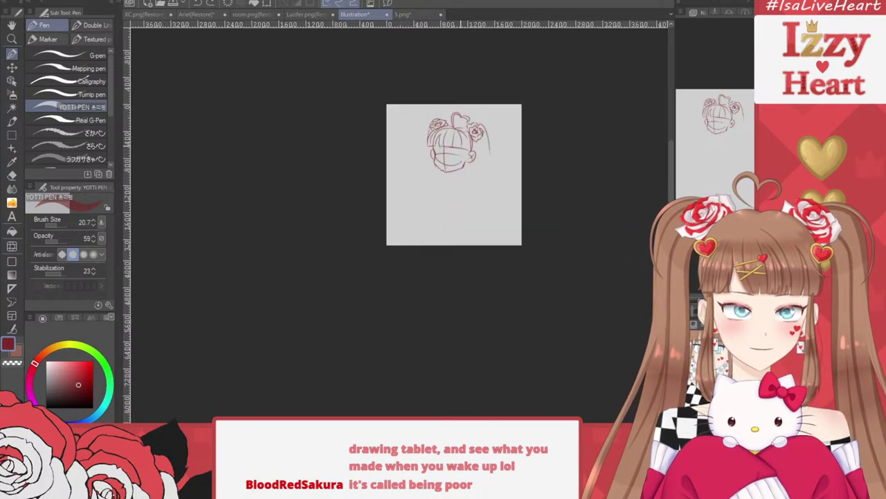
pyautogui.scroll(4, 460, 146)
pyautogui.scroll(-3, 461, 146)
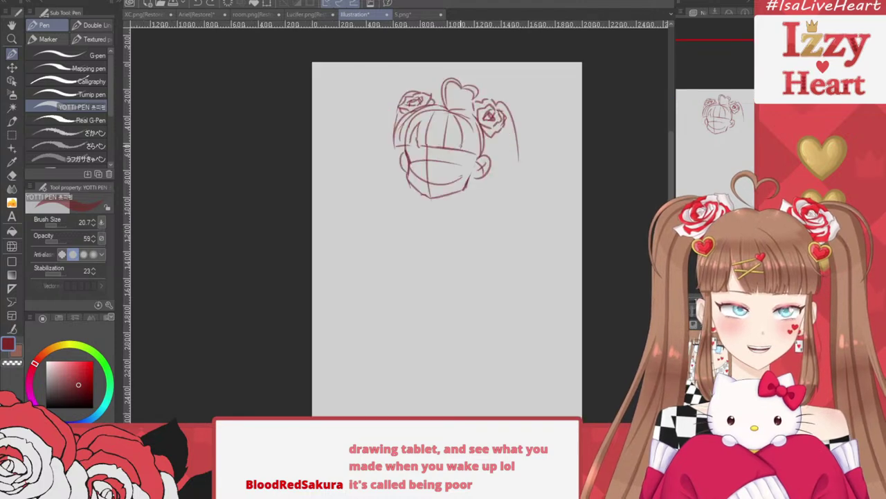
pyautogui.scroll(3, 458, 84)
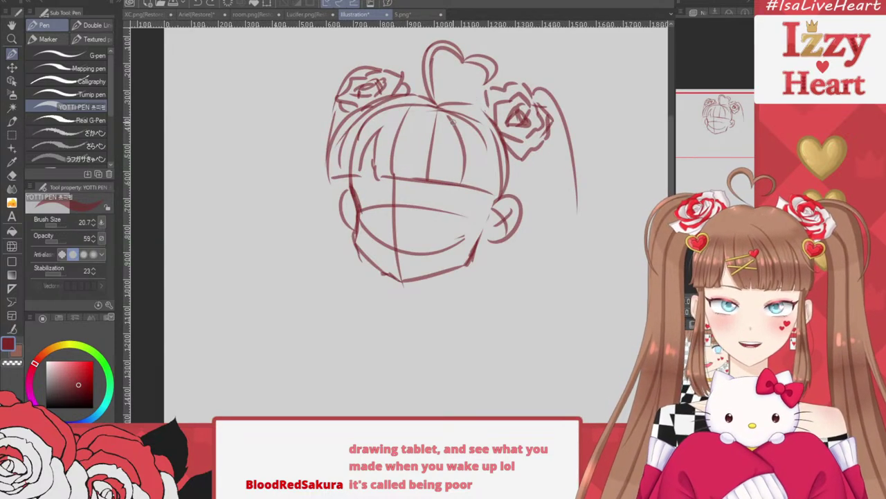
pyautogui.scroll(-2, 452, 122)
pyautogui.scroll(2, 451, 122)
pyautogui.scroll(-2, 452, 122)
pyautogui.scroll(2, 451, 122)
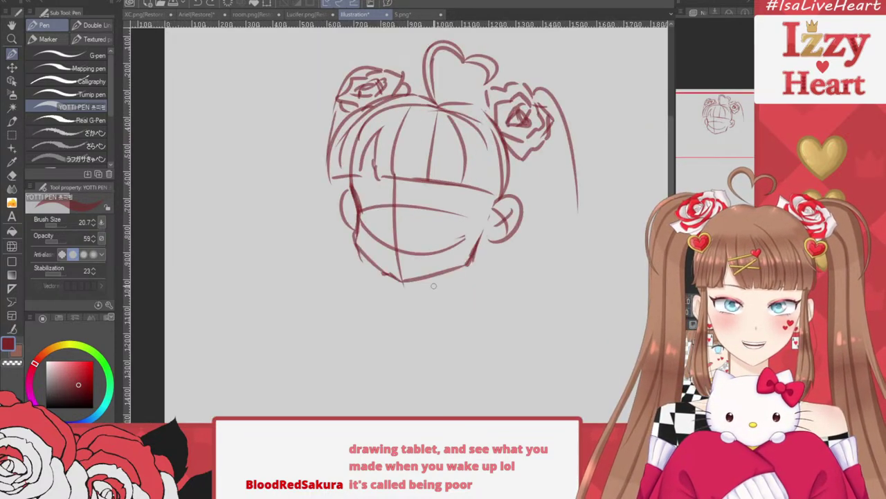
pyautogui.scroll(2, 433, 286)
pyautogui.scroll(-2, 415, 277)
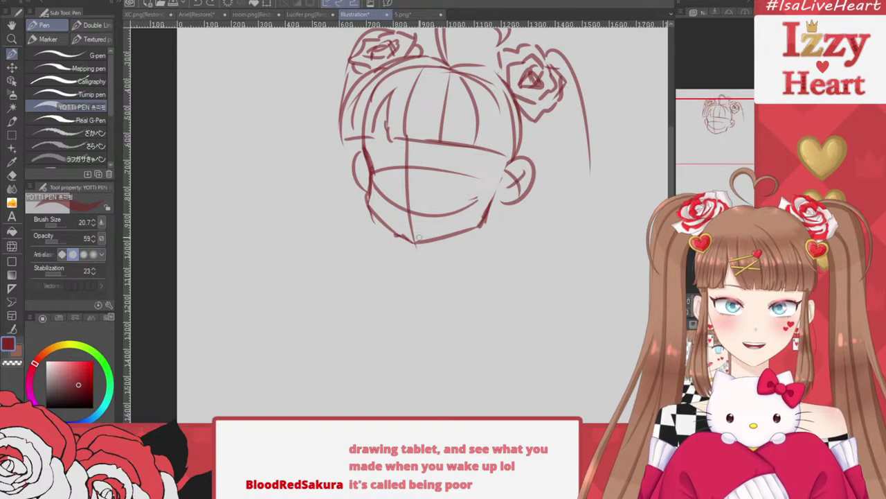
# Lasso the jaw and chin lines and move them slightly upward to shorten the face, then clear the selection
pyautogui.scroll(1, 418, 237)
pyautogui.press('m')
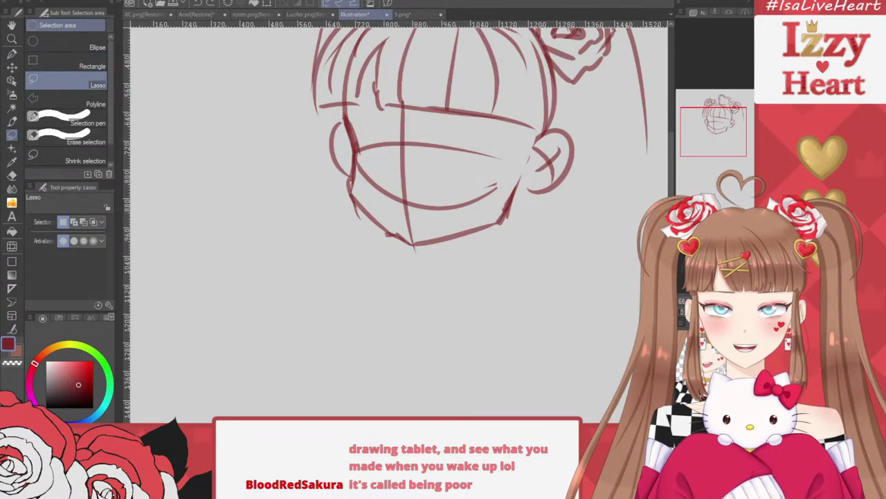
pyautogui.moveTo(347, 178)
pyautogui.mouseDown()
pyautogui.moveTo(546, 236)
pyautogui.moveTo(290, 207)
pyautogui.mouseUp()
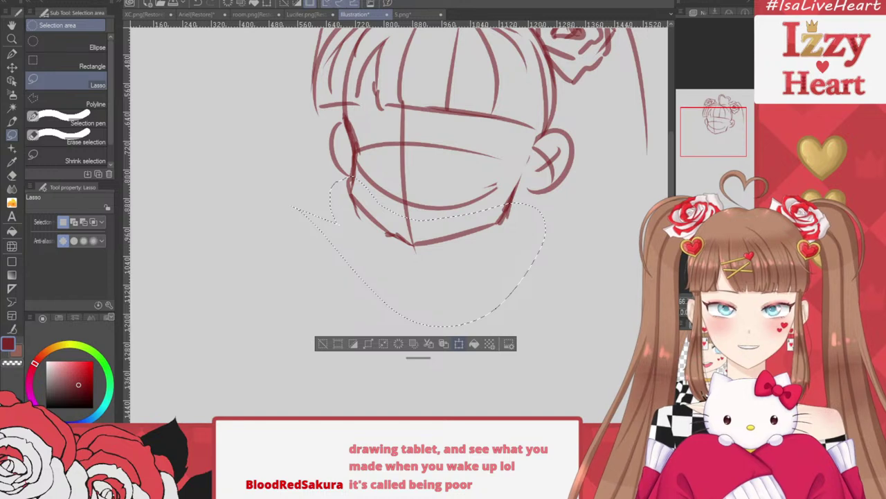
pyautogui.click(460, 343)
pyautogui.moveTo(443, 277)
pyautogui.mouseDown()
pyautogui.moveTo(448, 256)
pyautogui.moveTo(446, 265)
pyautogui.mouseUp()
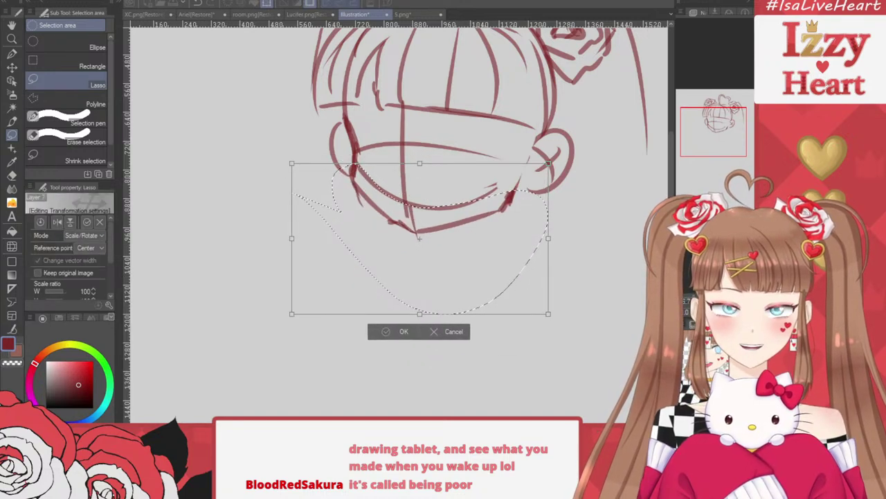
pyautogui.press('Return')
pyautogui.hotkey('ctrl', 'd')
pyautogui.press('p')
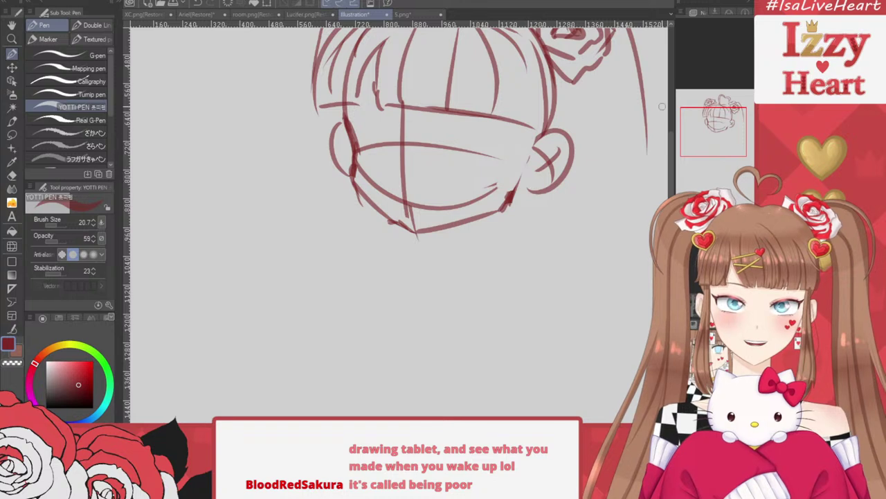
pyautogui.press('Delete')
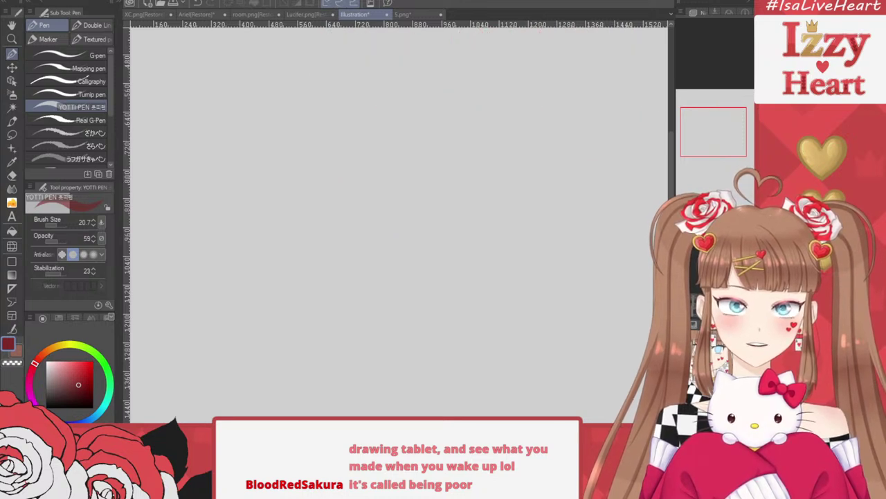
pyautogui.hotkey('ctrl', 'z')
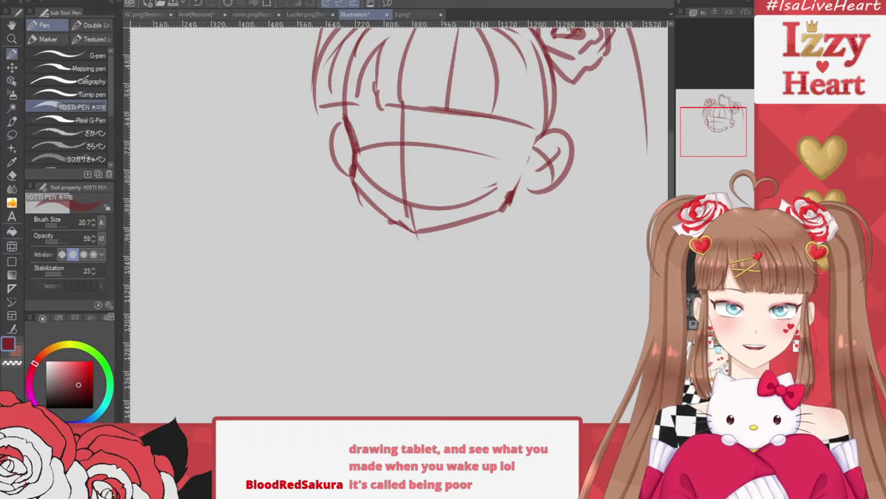
# Connect the ear's lower edge to the jaw and sketch both side lines of the neck below the chin
pyautogui.moveTo(510, 206)
pyautogui.mouseDown()
pyautogui.moveTo(520, 178)
pyautogui.moveTo(542, 190)
pyautogui.mouseUp()
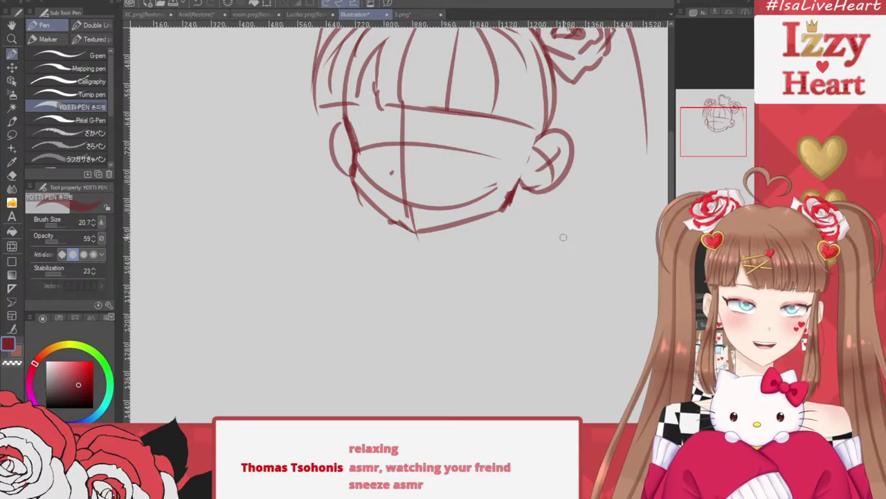
pyautogui.moveTo(442, 233); pyautogui.dragTo(430, 258)
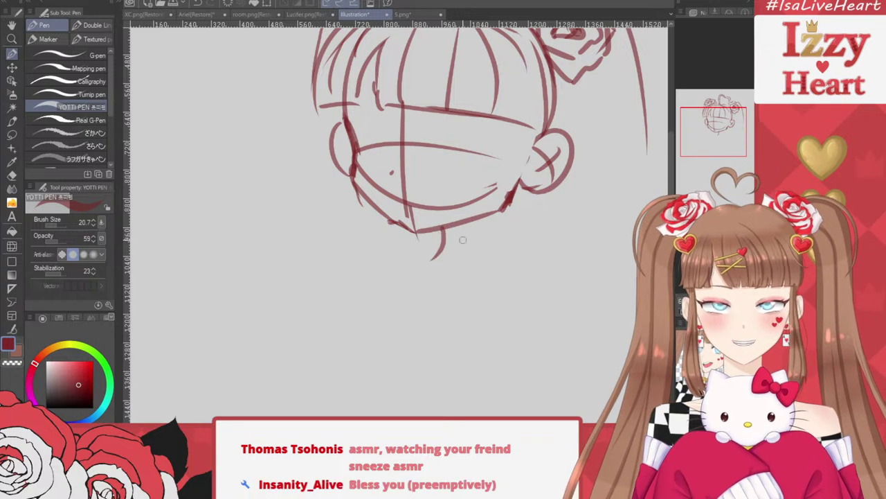
pyautogui.moveTo(504, 206)
pyautogui.mouseDown()
pyautogui.moveTo(493, 230)
pyautogui.moveTo(508, 271)
pyautogui.mouseUp()
pyautogui.hotkey('ctrl', 'z')
pyautogui.moveTo(520, 183); pyautogui.dragTo(523, 279)
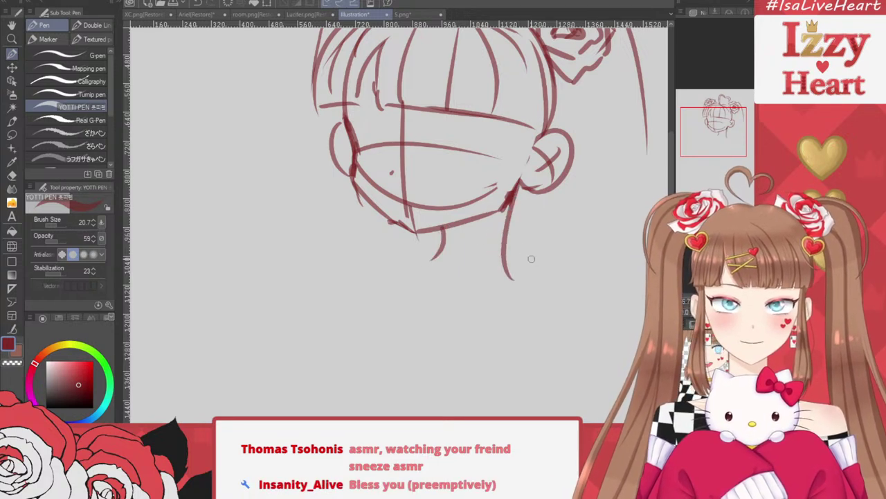
# Undo the neck side lines and redraw them longer, curving outward from below the chin and the jaw corner
pyautogui.hotkey('ctrl', 'z')
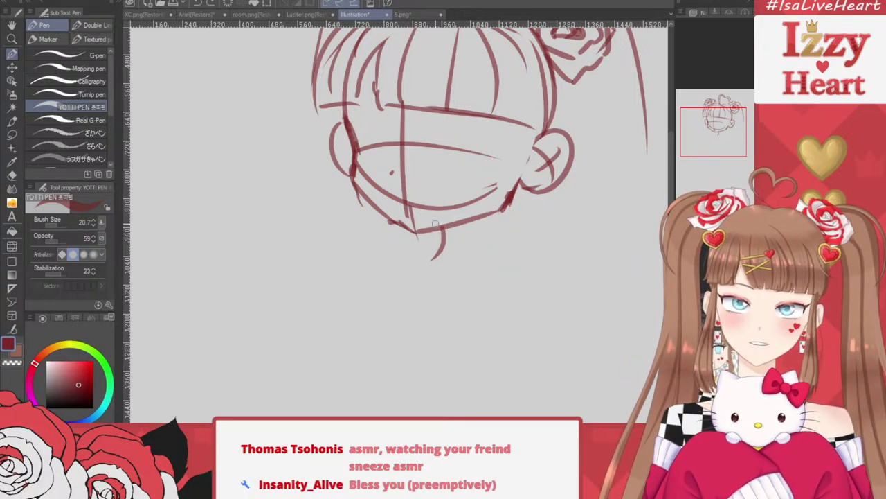
pyautogui.hotkey('ctrl', 'z')
pyautogui.moveTo(447, 228); pyautogui.dragTo(419, 284)
pyautogui.moveTo(495, 209); pyautogui.dragTo(506, 277)
pyautogui.hotkey('ctrl', 'z')
pyautogui.hotkey('ctrl', 'z')
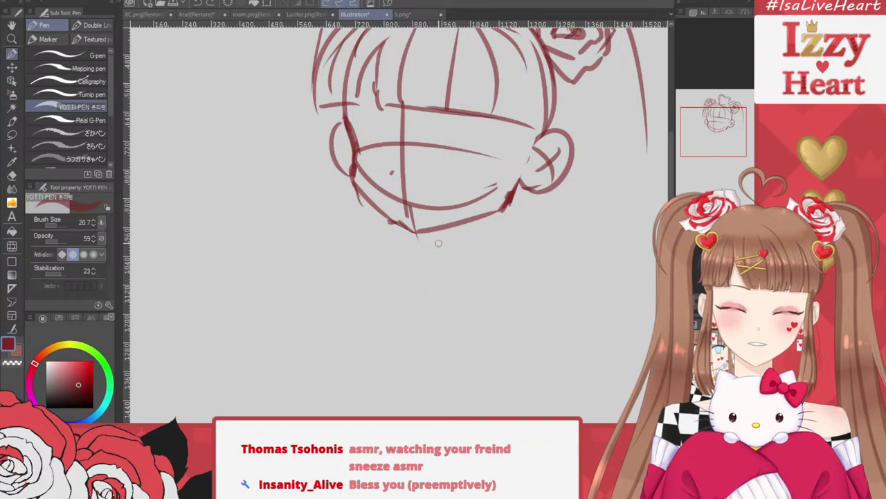
pyautogui.moveTo(447, 231); pyautogui.dragTo(423, 284)
pyautogui.moveTo(506, 209); pyautogui.dragTo(521, 260)
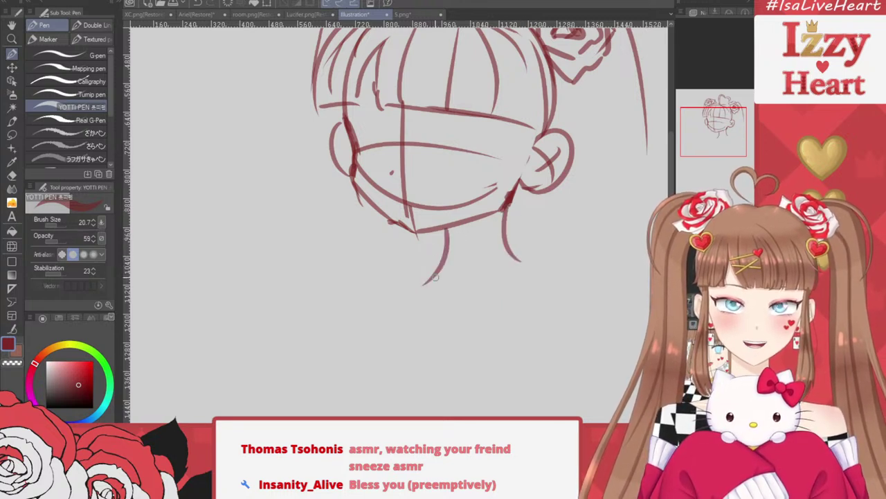
# Sketch shoulder lines outward from both sides of the neck, with a rounded curve down at each shoulder's end
pyautogui.moveTo(436, 276); pyautogui.dragTo(334, 272)
pyautogui.moveTo(523, 259); pyautogui.dragTo(573, 282)
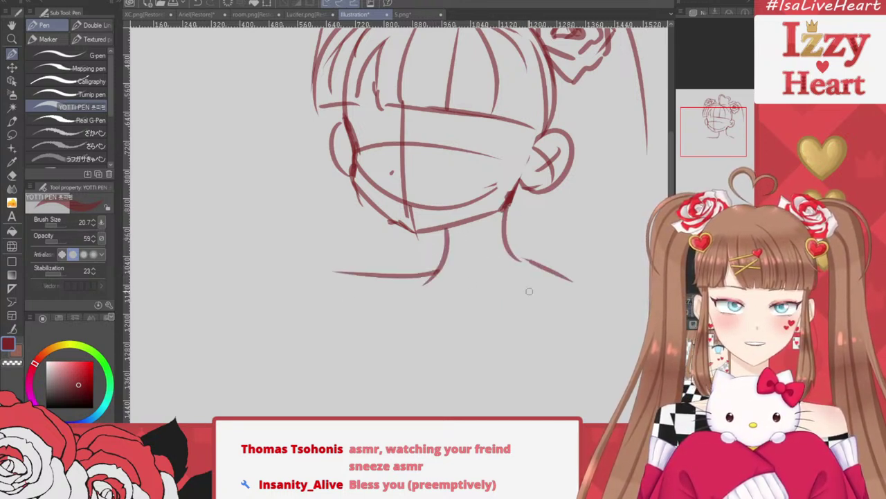
pyautogui.hotkey('ctrl', 'z')
pyautogui.moveTo(521, 258)
pyautogui.mouseDown()
pyautogui.moveTo(594, 284)
pyautogui.moveTo(588, 324)
pyautogui.mouseUp()
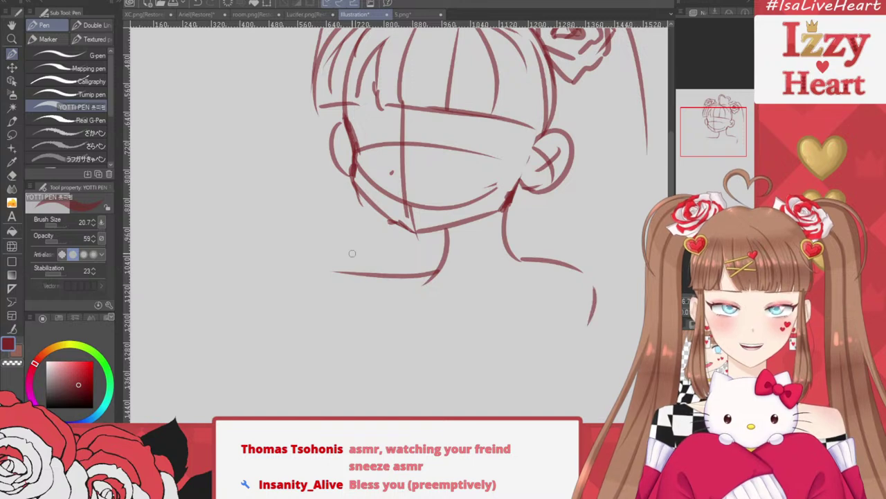
pyautogui.moveTo(360, 273); pyautogui.dragTo(315, 319)
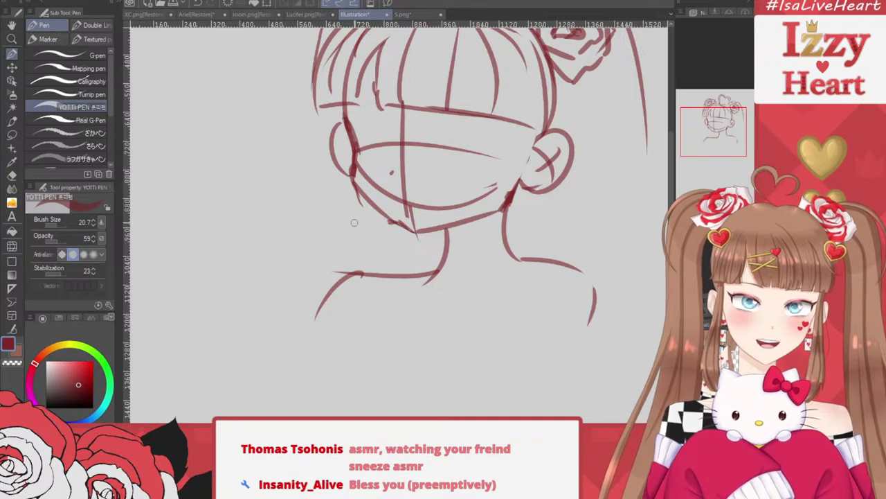
# Erase the horizontal and vertical guidelines across the face and the stray strokes around the jaw, keeping the jaw outline
pyautogui.scroll(-1, 478, 149)
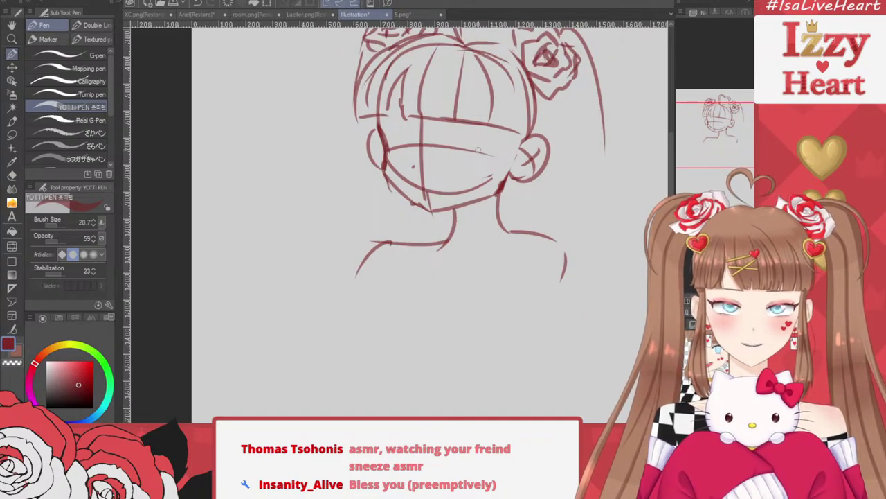
pyautogui.click(12, 176)
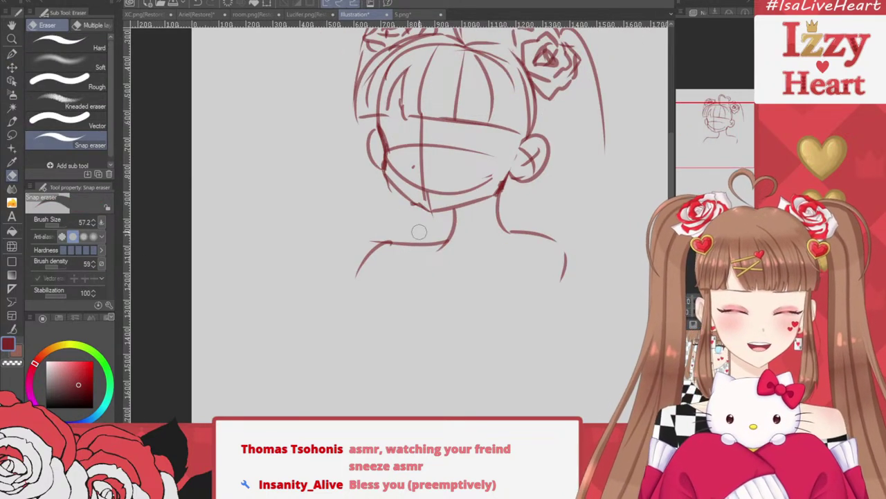
pyautogui.scroll(2, 417, 229)
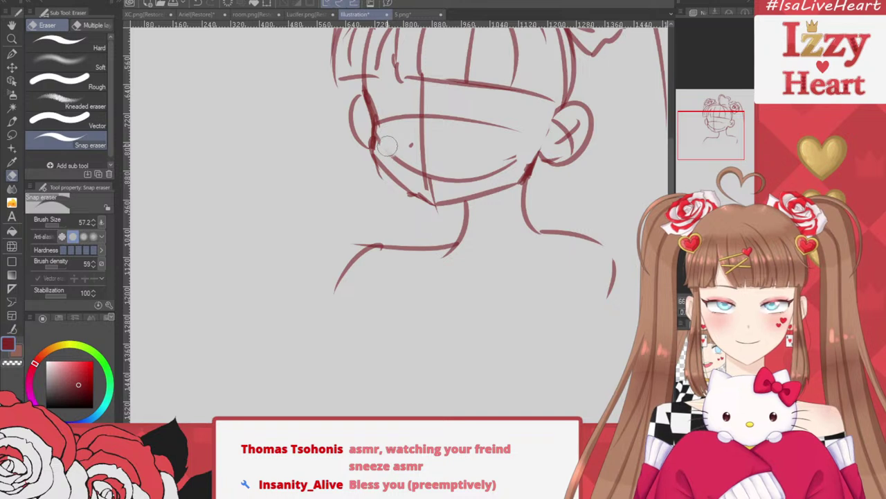
pyautogui.moveTo(389, 122)
pyautogui.mouseDown()
pyautogui.moveTo(480, 122)
pyautogui.moveTo(506, 132)
pyautogui.moveTo(511, 161)
pyautogui.moveTo(449, 184)
pyautogui.moveTo(401, 172)
pyautogui.moveTo(387, 158)
pyautogui.moveTo(446, 173)
pyautogui.moveTo(421, 181)
pyautogui.moveTo(433, 187)
pyautogui.moveTo(363, 170)
pyautogui.moveTo(409, 202)
pyautogui.moveTo(360, 162)
pyautogui.moveTo(443, 213)
pyautogui.mouseUp()
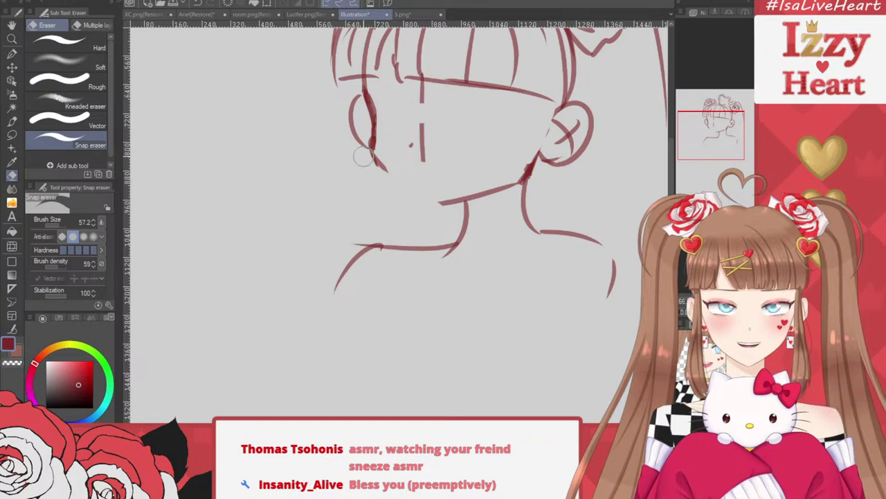
pyautogui.hotkey('ctrl', 'z')
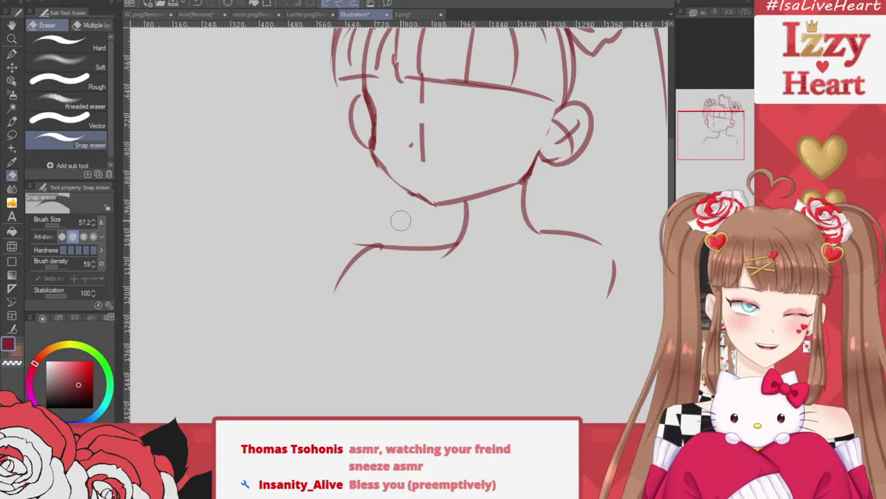
pyautogui.moveTo(416, 153)
pyautogui.mouseDown()
pyautogui.moveTo(424, 111)
pyautogui.moveTo(416, 98)
pyautogui.moveTo(439, 90)
pyautogui.mouseUp()
# Erase the overlapping construction curves along the crown and around the right end of the bangs
pyautogui.scroll(3, 441, 104)
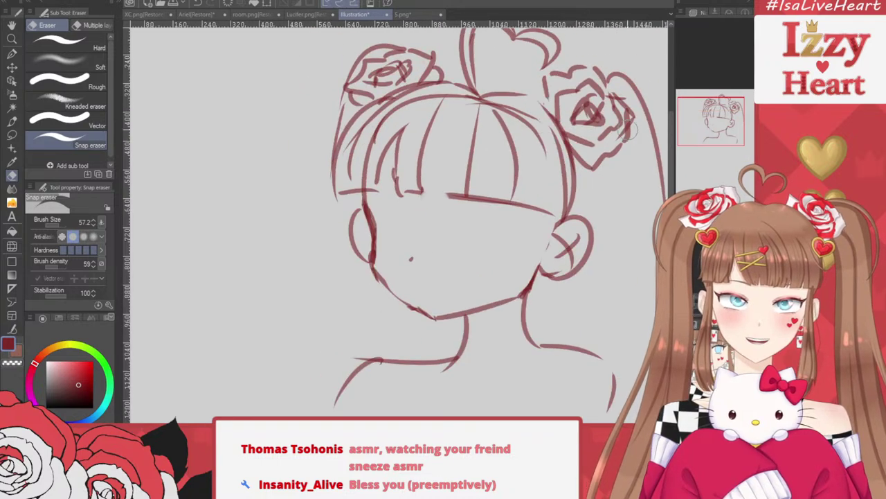
pyautogui.moveTo(352, 177)
pyautogui.mouseDown()
pyautogui.moveTo(380, 136)
pyautogui.moveTo(419, 107)
pyautogui.moveTo(446, 98)
pyautogui.moveTo(509, 107)
pyautogui.mouseUp()
pyautogui.hotkey('ctrl', 'z')
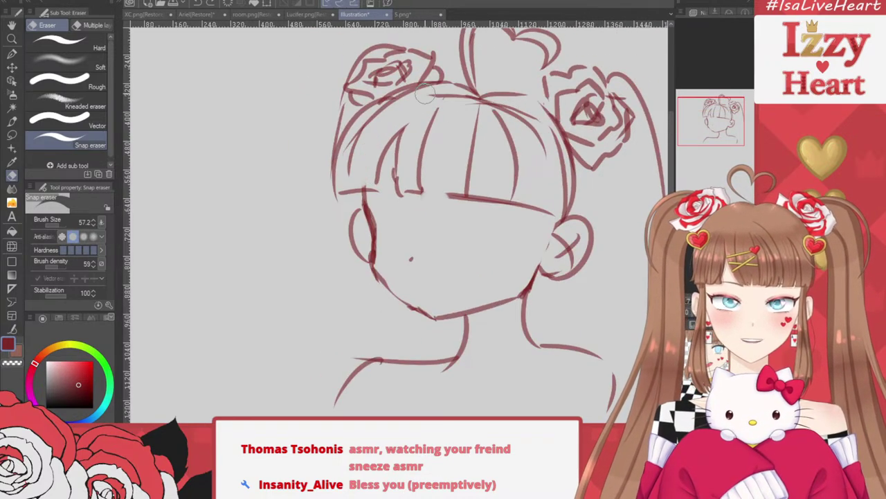
pyautogui.moveTo(425, 95)
pyautogui.mouseDown()
pyautogui.moveTo(528, 128)
pyautogui.moveTo(568, 190)
pyautogui.moveTo(555, 227)
pyautogui.moveTo(547, 198)
pyautogui.mouseUp()
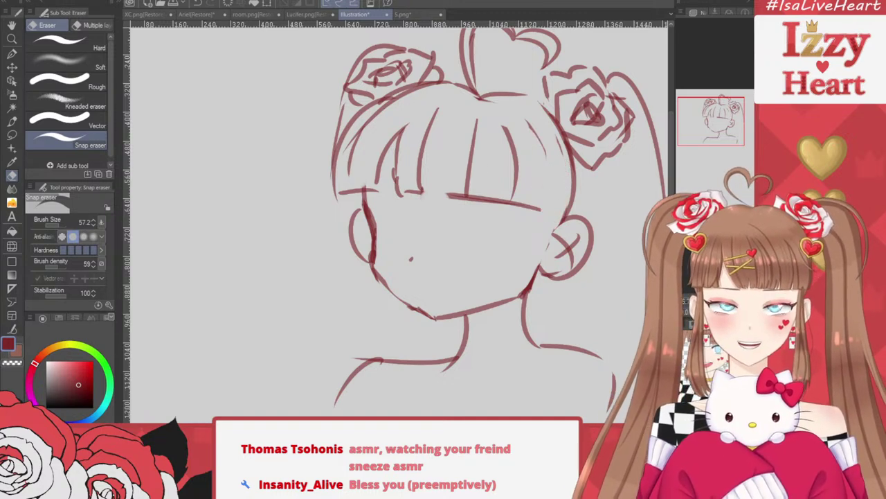
pyautogui.moveTo(493, 205); pyautogui.dragTo(467, 128)
# Sketch a long, narrow side lock with split tips, hanging in front of the right ear past the shoulder
pyautogui.press('p')
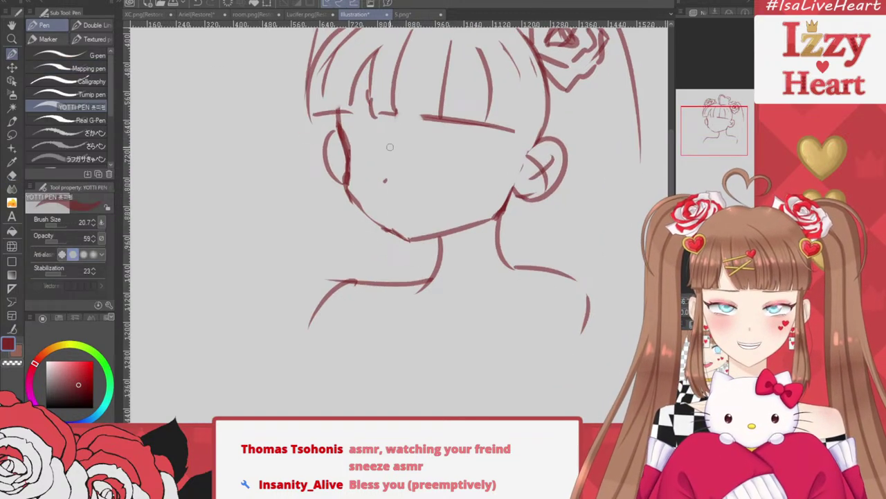
pyautogui.moveTo(512, 128)
pyautogui.mouseDown()
pyautogui.moveTo(515, 156)
pyautogui.moveTo(490, 295)
pyautogui.moveTo(498, 358)
pyautogui.moveTo(482, 391)
pyautogui.moveTo(512, 346)
pyautogui.mouseUp()
pyautogui.moveTo(525, 147); pyautogui.dragTo(518, 314)
pyautogui.moveTo(523, 229); pyautogui.dragTo(524, 380)
pyautogui.moveTo(520, 339)
pyautogui.mouseDown()
pyautogui.moveTo(507, 396)
pyautogui.moveTo(519, 376)
pyautogui.moveTo(474, 401)
pyautogui.mouseUp()
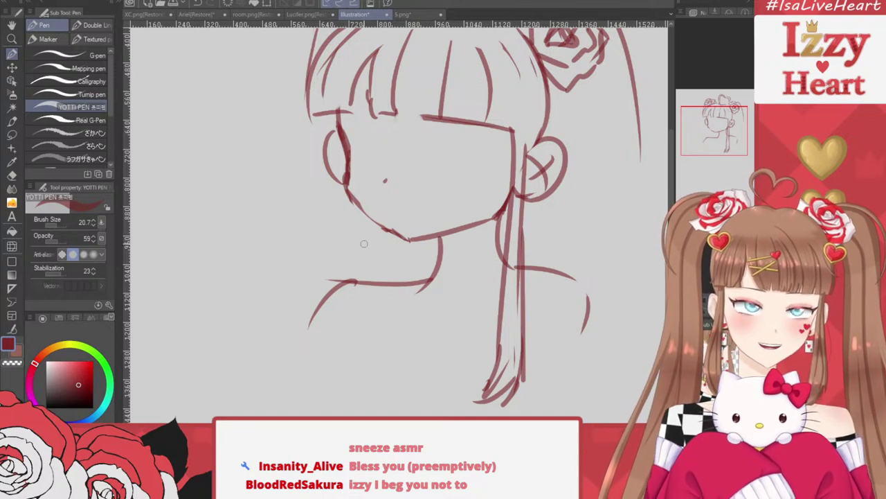
# Try a matching side lock along the left side of the face and undo all strokes of both locks
pyautogui.moveTo(331, 112)
pyautogui.mouseDown()
pyautogui.moveTo(342, 227)
pyautogui.moveTo(339, 363)
pyautogui.mouseUp()
pyautogui.hotkey('ctrl', 'z')
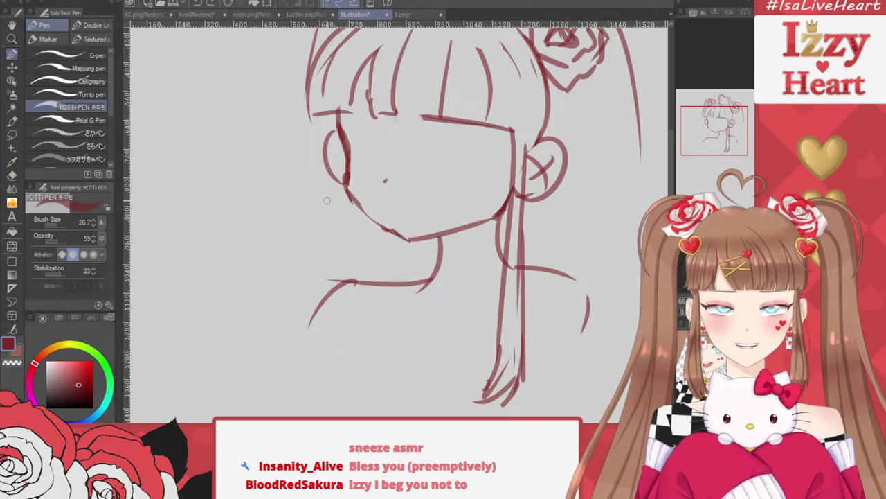
pyautogui.moveTo(335, 111); pyautogui.dragTo(339, 366)
pyautogui.moveTo(340, 323); pyautogui.dragTo(355, 388)
pyautogui.hotkey('ctrl', 'z')
pyautogui.hotkey('ctrl', 'z')
pyautogui.hotkey('ctrl', 'z')
pyautogui.hotkey('ctrl', 'z')
pyautogui.hotkey('ctrl', 'z')
pyautogui.hotkey('ctrl', 'z')
pyautogui.hotkey('ctrl', 'z')
pyautogui.hotkey('ctrl', 'z')
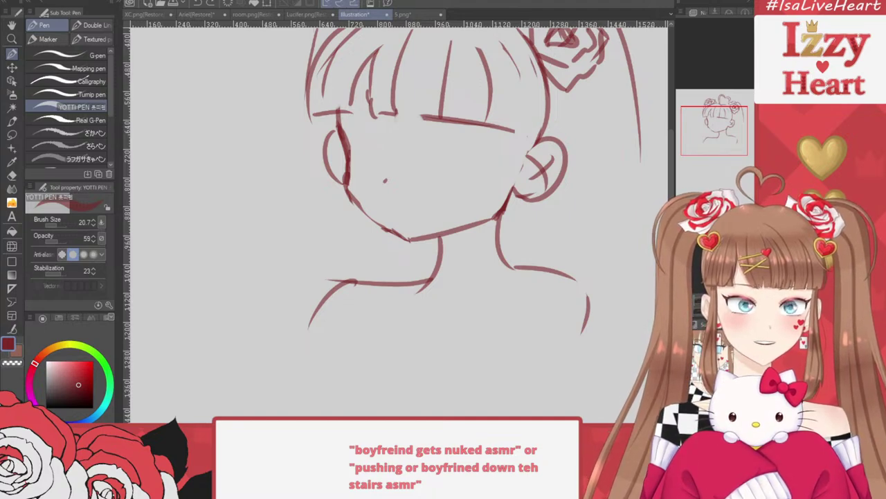
# Erase both shoulder lines and the upper-arm curves, leaving only the neck below the head
pyautogui.scroll(-3, 275, 68)
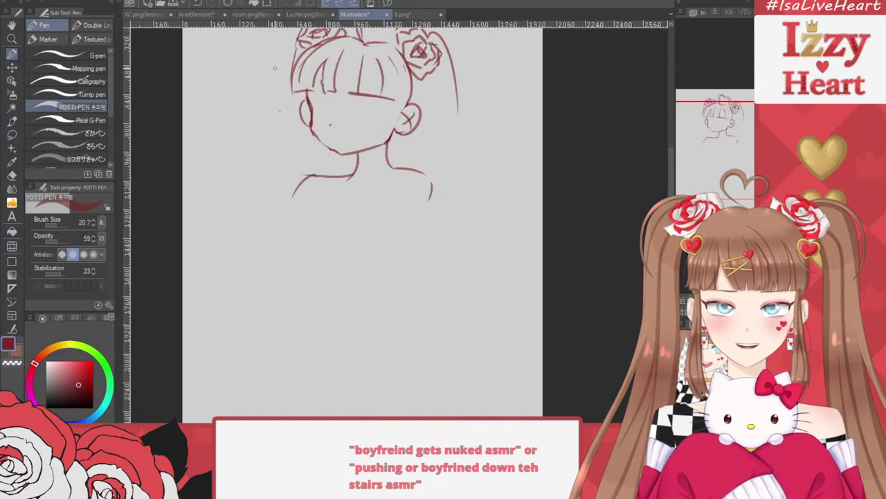
pyautogui.press('e')
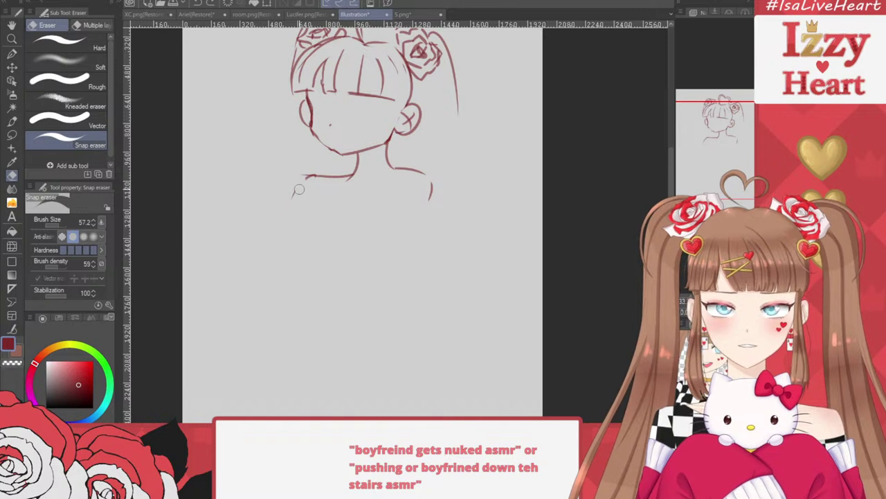
pyautogui.moveTo(300, 188); pyautogui.dragTo(333, 172)
pyautogui.moveTo(392, 161)
pyautogui.mouseDown()
pyautogui.moveTo(418, 173)
pyautogui.moveTo(435, 211)
pyautogui.mouseUp()
pyautogui.moveTo(301, 191); pyautogui.dragTo(292, 194)
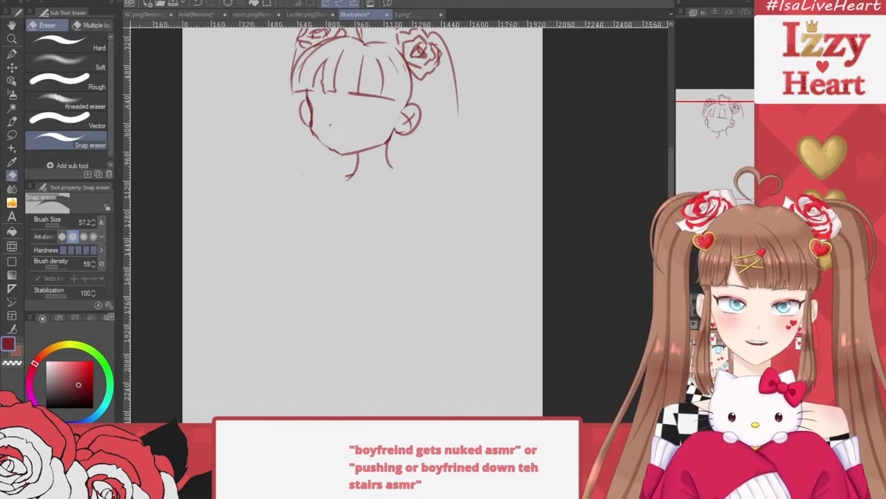
pyautogui.click(682, 360)
pyautogui.click(683, 360)
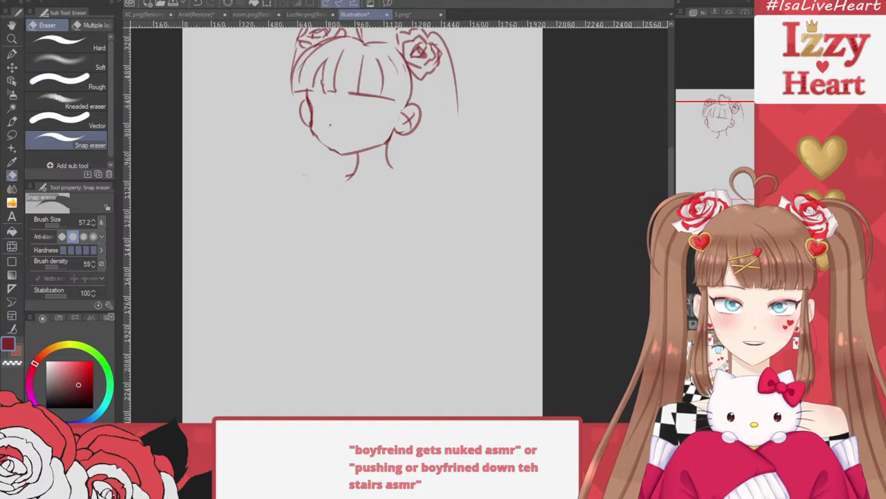
pyautogui.click(683, 360)
pyautogui.click(683, 360)
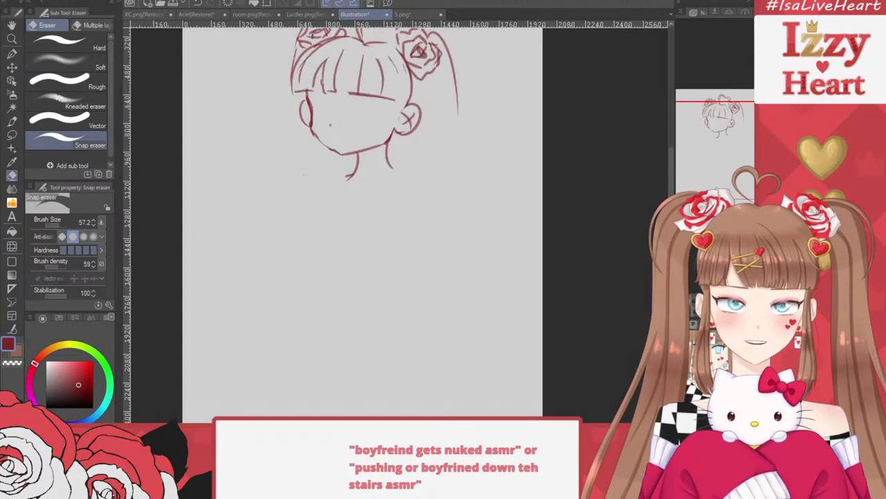
# Redraw the neck's right side line and move the whole head sketch up to the canvas's upper edge
pyautogui.scroll(-1, 431, 189)
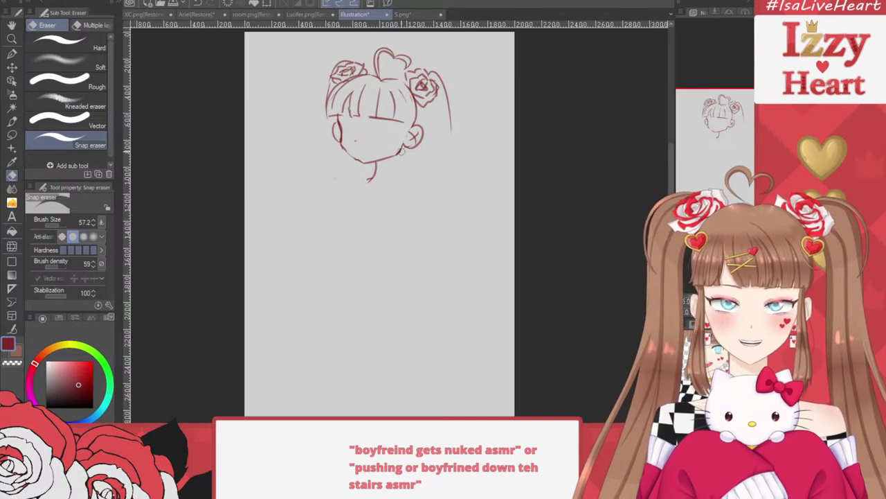
pyautogui.click(12, 54)
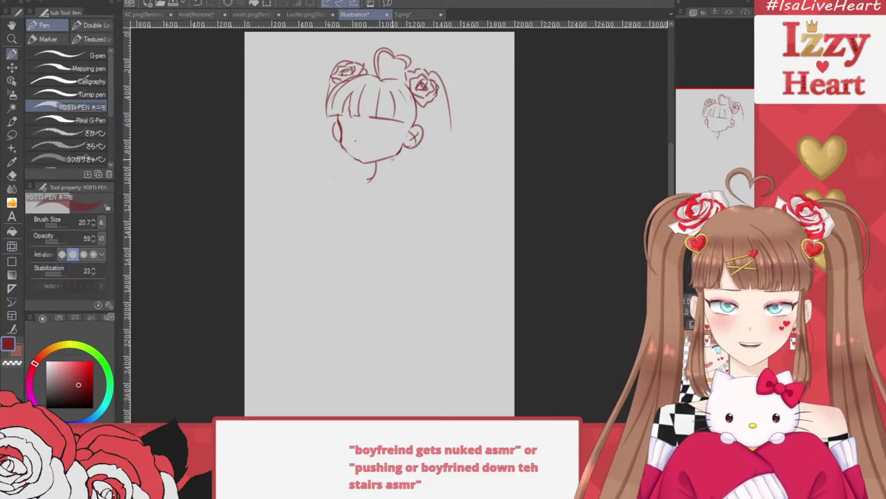
pyautogui.click(268, 4)
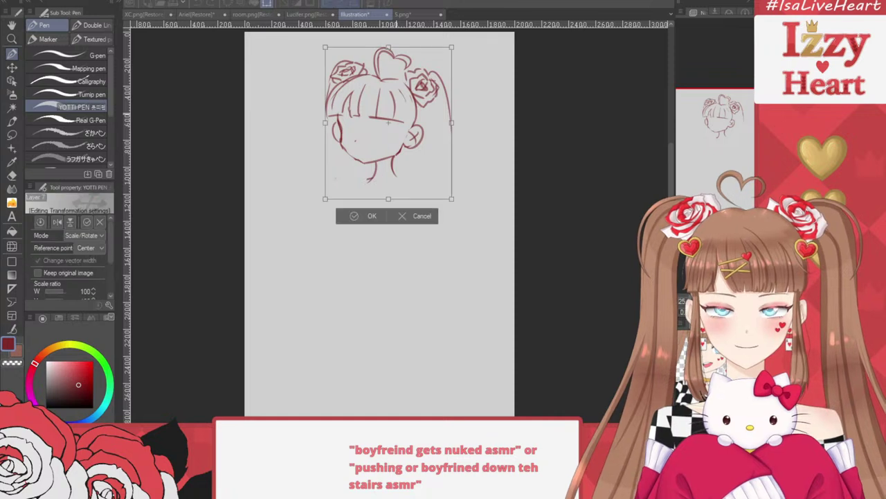
pyautogui.moveTo(404, 135); pyautogui.dragTo(408, 119)
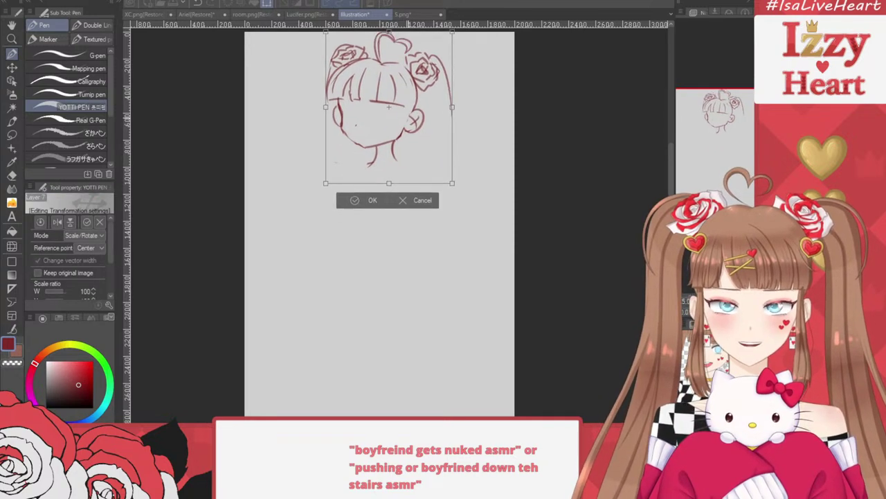
pyautogui.press('Return')
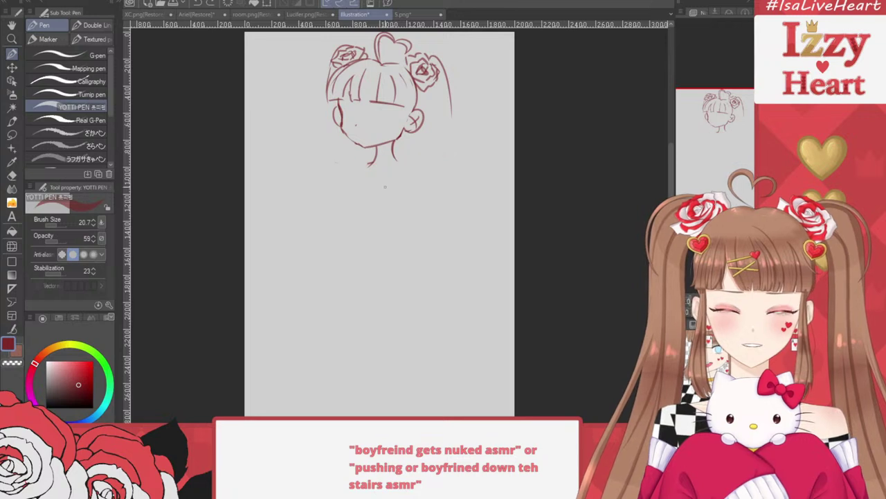
# Sketch a horizontal shoulder line across the base of the neck and two torso side lines running down from it
pyautogui.moveTo(440, 167); pyautogui.dragTo(348, 167)
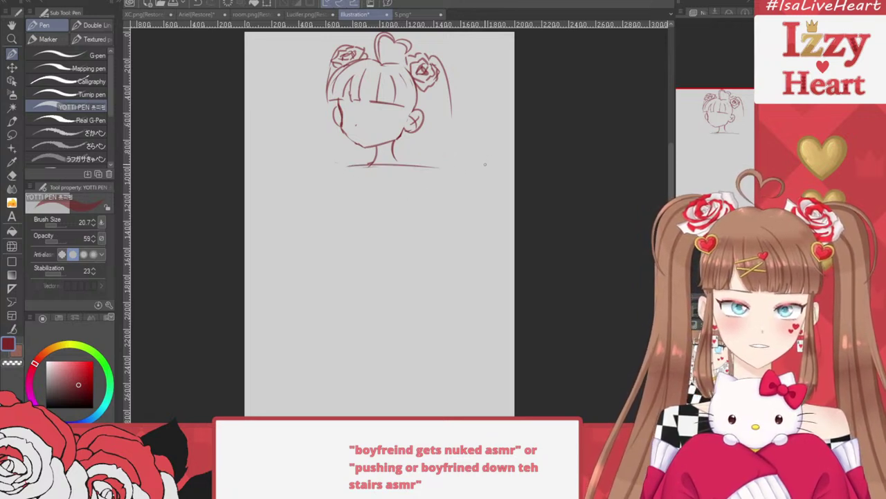
pyautogui.moveTo(429, 165); pyautogui.dragTo(385, 265)
pyautogui.moveTo(352, 171); pyautogui.dragTo(344, 279)
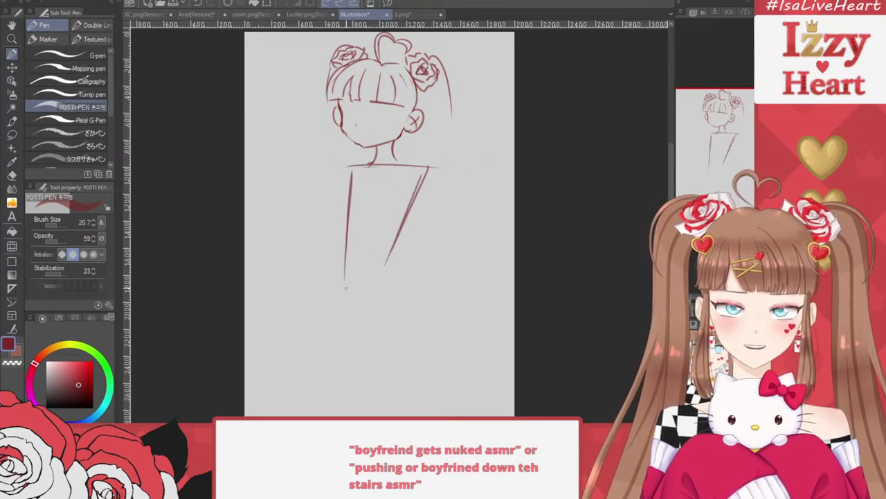
# Undo the torso side lines, try different angles for the left side and undo those attempts
pyautogui.hotkey('ctrl', 'z')
pyautogui.hotkey('ctrl', 'z')
pyautogui.moveTo(352, 157); pyautogui.dragTo(349, 258)
pyautogui.moveTo(351, 171)
pyautogui.mouseDown()
pyautogui.moveTo(350, 277)
pyautogui.moveTo(375, 260)
pyautogui.mouseUp()
pyautogui.hotkey('ctrl', 'z')
pyautogui.hotkey('ctrl', 'z')
pyautogui.hotkey('ctrl', 'z')
pyautogui.hotkey('ctrl', 'z')
pyautogui.hotkey('ctrl', 'z')
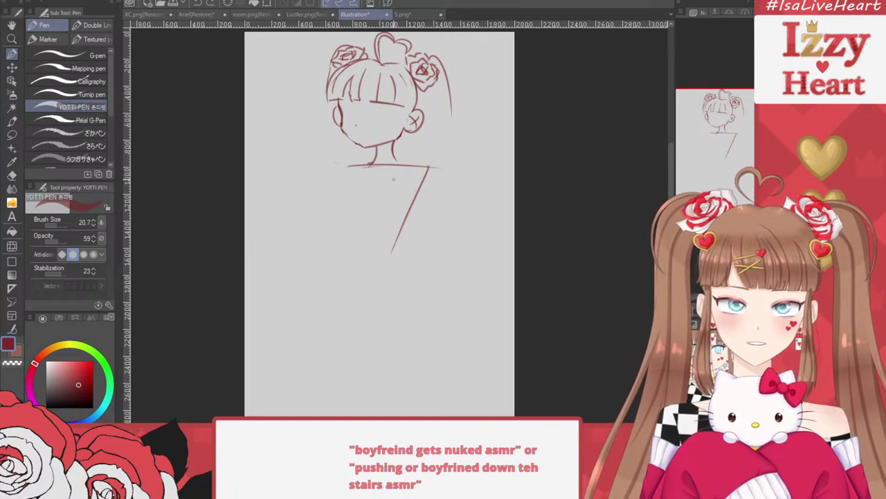
# Sketch the torso as a shape tapering down from the shoulder line, closed by a short curved waist line
pyautogui.moveTo(427, 174)
pyautogui.mouseDown()
pyautogui.moveTo(365, 265)
pyautogui.moveTo(365, 281)
pyautogui.mouseUp()
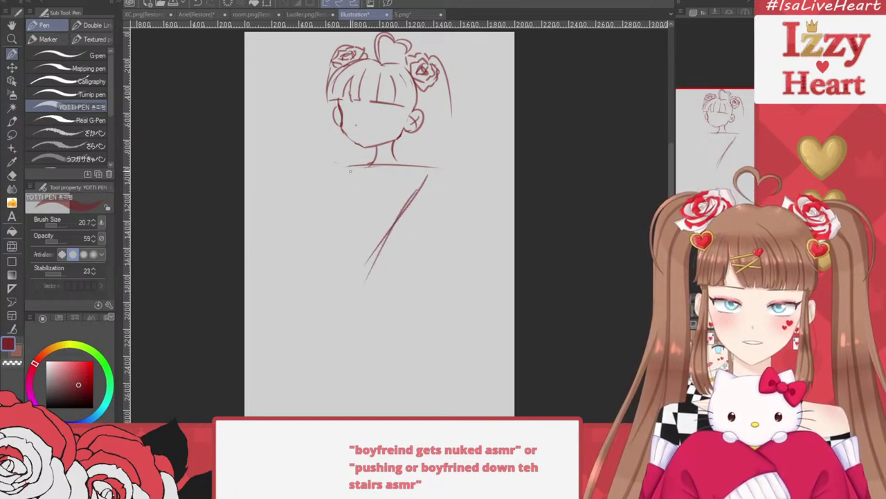
pyautogui.moveTo(350, 169); pyautogui.dragTo(332, 273)
pyautogui.moveTo(340, 190)
pyautogui.mouseDown()
pyautogui.moveTo(336, 262)
pyautogui.moveTo(333, 234)
pyautogui.moveTo(332, 273)
pyautogui.mouseUp()
pyautogui.moveTo(336, 282); pyautogui.dragTo(371, 279)
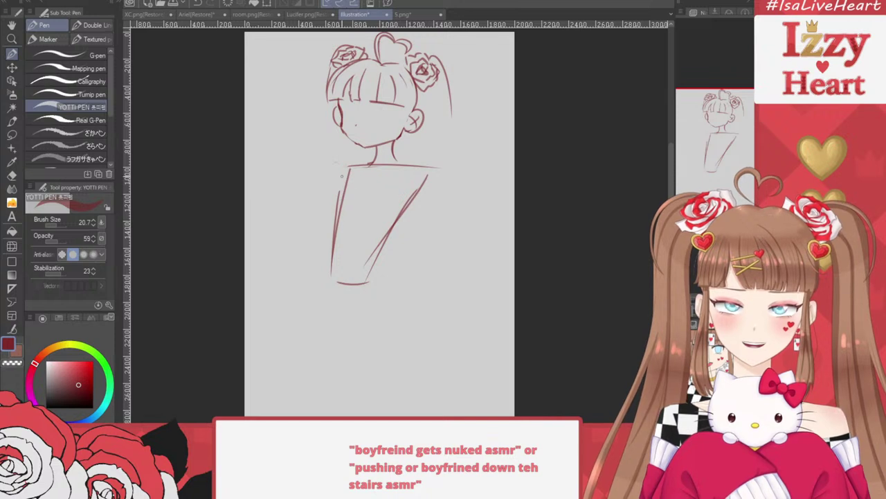
# Sketch a small rounded curve bulging outward from the torso's upper left side, undoing unsuitable strokes
pyautogui.hotkey('ctrl', 'z')
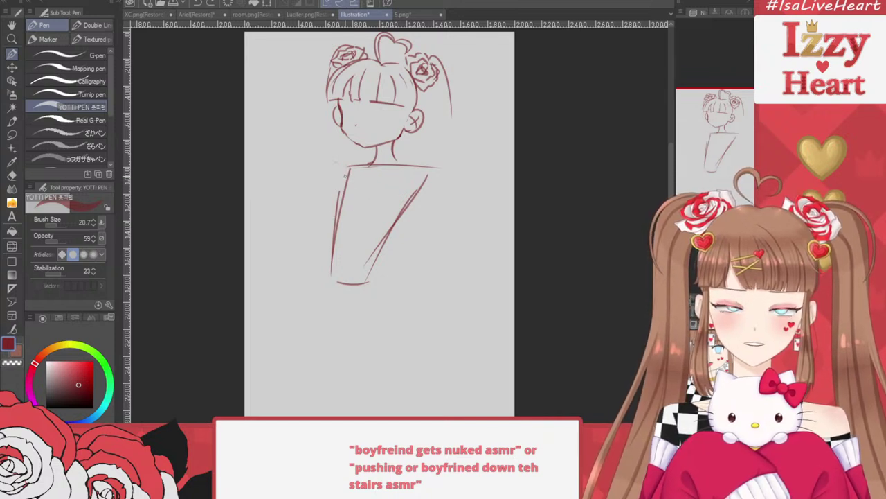
pyautogui.moveTo(346, 176)
pyautogui.mouseDown()
pyautogui.moveTo(346, 212)
pyautogui.moveTo(333, 212)
pyautogui.mouseUp()
pyautogui.hotkey('ctrl', 'z')
pyautogui.hotkey('ctrl', 'z')
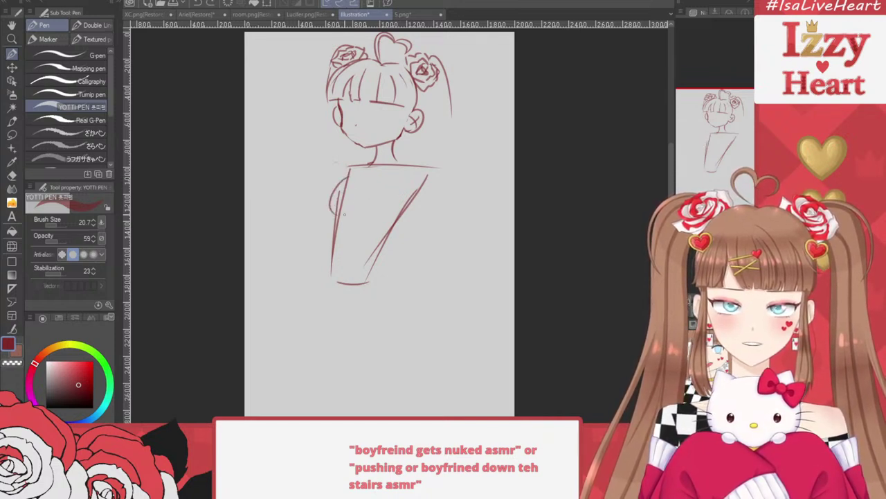
# Undo the rounded curve on the torso's upper left side, try it once more and undo that attempt
pyautogui.hotkey('ctrl', 'z')
pyautogui.moveTo(349, 173); pyautogui.dragTo(333, 212)
pyautogui.hotkey('ctrl', 'z')
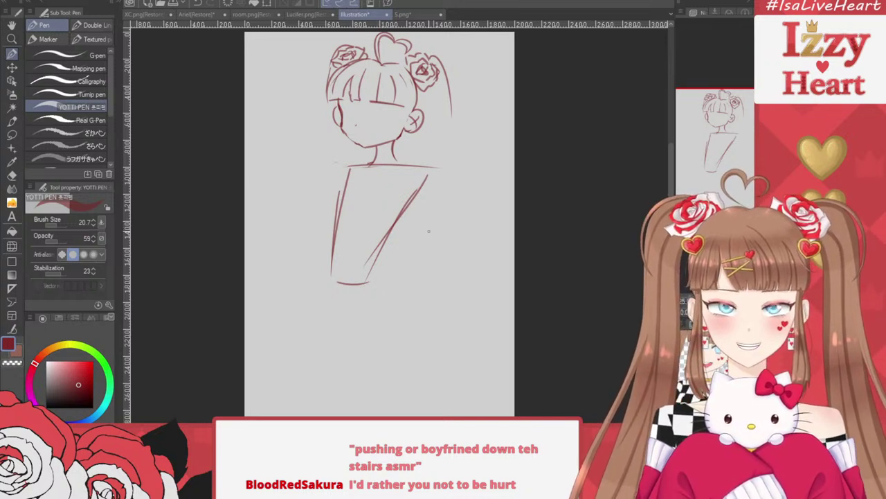
# Sketch short lines curving in at the waist and flaring outward on both sides of the torso, undoing unsuitable strokes
pyautogui.moveTo(410, 195); pyautogui.dragTo(382, 296)
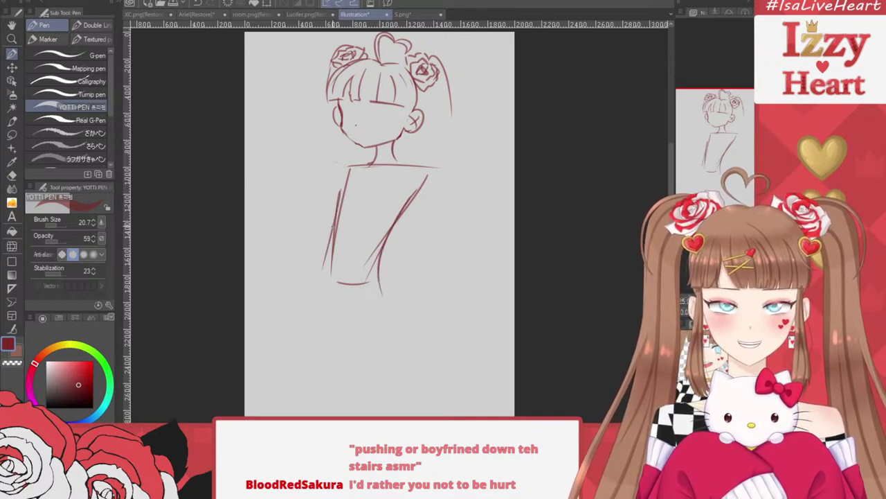
pyautogui.moveTo(336, 230); pyautogui.dragTo(316, 295)
pyautogui.moveTo(380, 256); pyautogui.dragTo(401, 305)
pyautogui.hotkey('ctrl', 'z')
pyautogui.moveTo(379, 255); pyautogui.dragTo(405, 332)
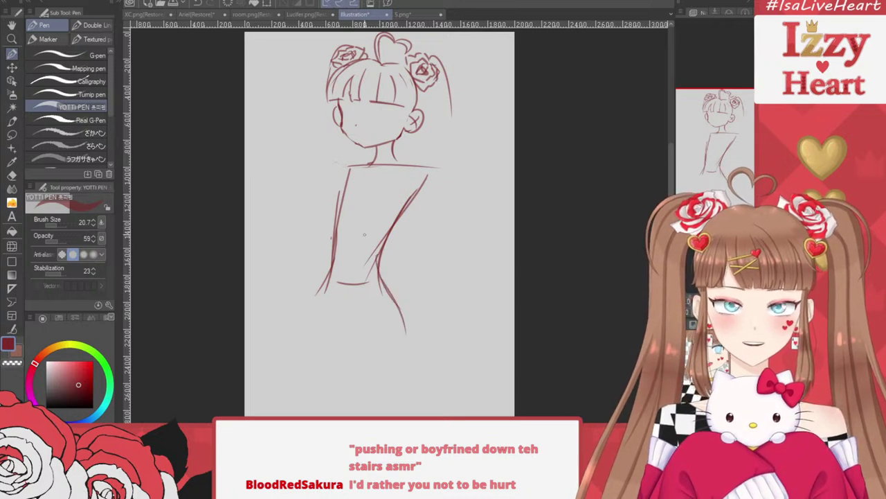
pyautogui.hotkey('ctrl', 'z')
# Sketch the right hip as an outward curve continuing into a thigh line that runs diagonally down to the canvas's lower edge
pyautogui.scroll(-2, 398, 200)
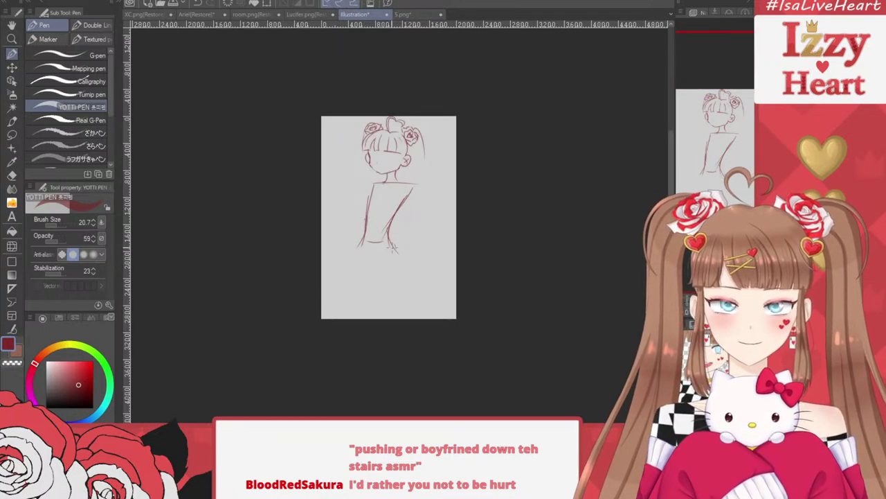
pyautogui.moveTo(392, 246); pyautogui.dragTo(403, 275)
pyautogui.moveTo(392, 243)
pyautogui.mouseDown()
pyautogui.moveTo(397, 292)
pyautogui.moveTo(373, 318)
pyautogui.mouseUp()
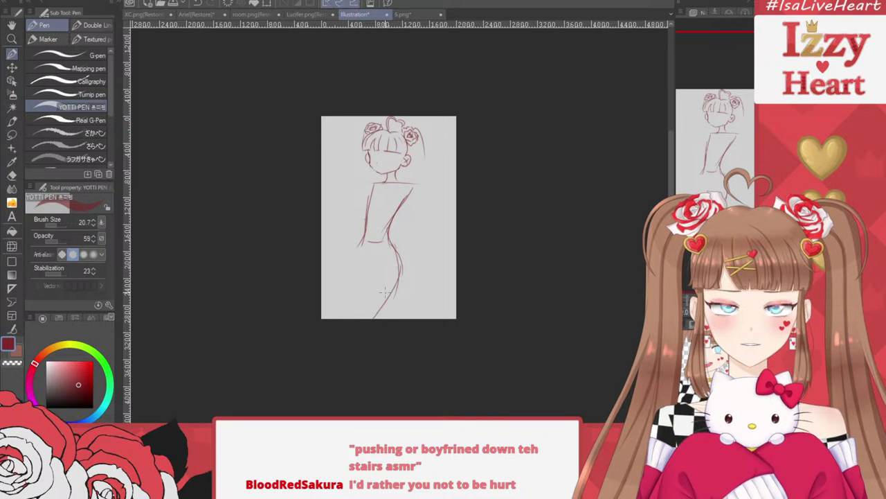
pyautogui.moveTo(396, 276); pyautogui.dragTo(372, 317)
# Sketch the left hip curve and a diagonal inner thigh line running down to the canvas's lower edge
pyautogui.scroll(2, 368, 279)
pyautogui.moveTo(354, 207); pyautogui.dragTo(350, 301)
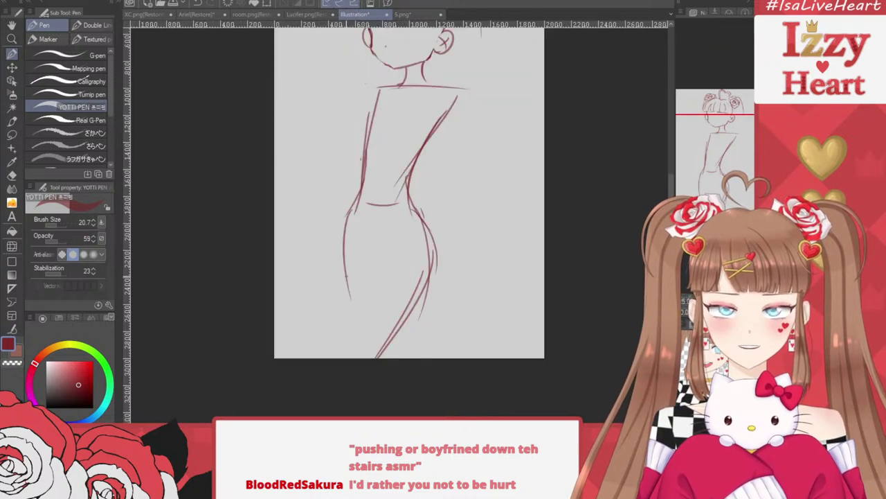
pyautogui.moveTo(346, 222); pyautogui.dragTo(352, 304)
pyautogui.moveTo(385, 246); pyautogui.dragTo(345, 358)
pyautogui.hotkey('ctrl', 'z')
pyautogui.moveTo(382, 251); pyautogui.dragTo(329, 358)
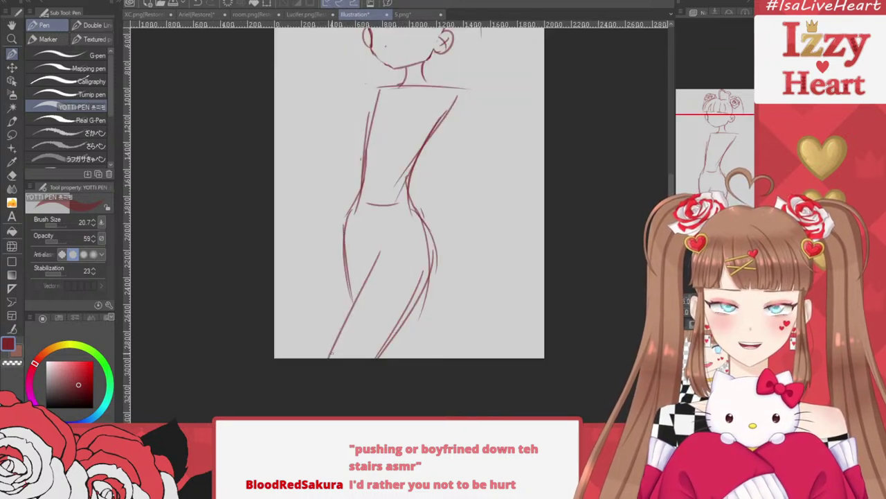
pyautogui.moveTo(343, 324)
pyautogui.mouseDown()
pyautogui.moveTo(372, 252)
pyautogui.moveTo(348, 298)
pyautogui.mouseUp()
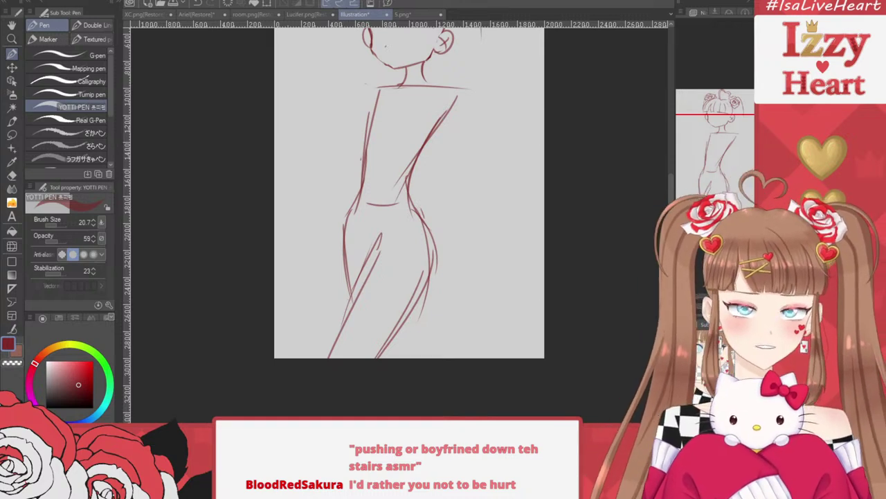
# Scale the whole figure sketch down to 78% and place it near the canvas's upper edge
pyautogui.hotkey('ctrl', '-')
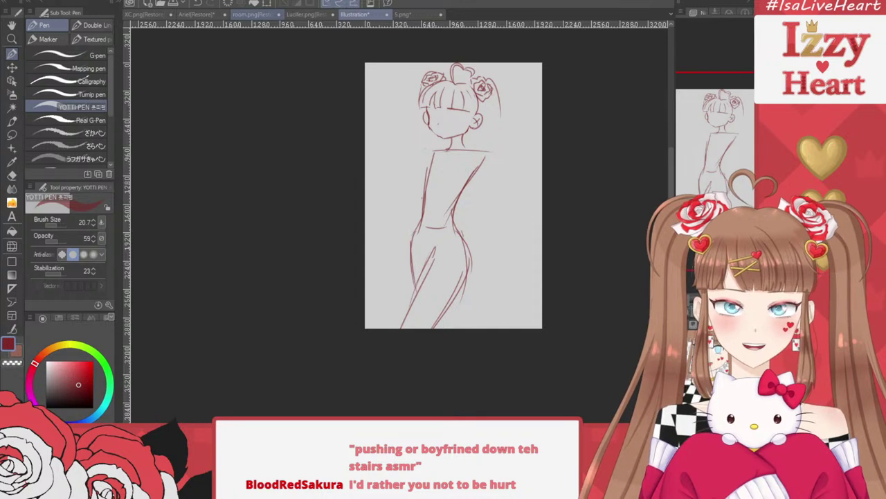
pyautogui.hotkey('ctrl', 't')
pyautogui.moveTo(501, 63); pyautogui.dragTo(457, 180)
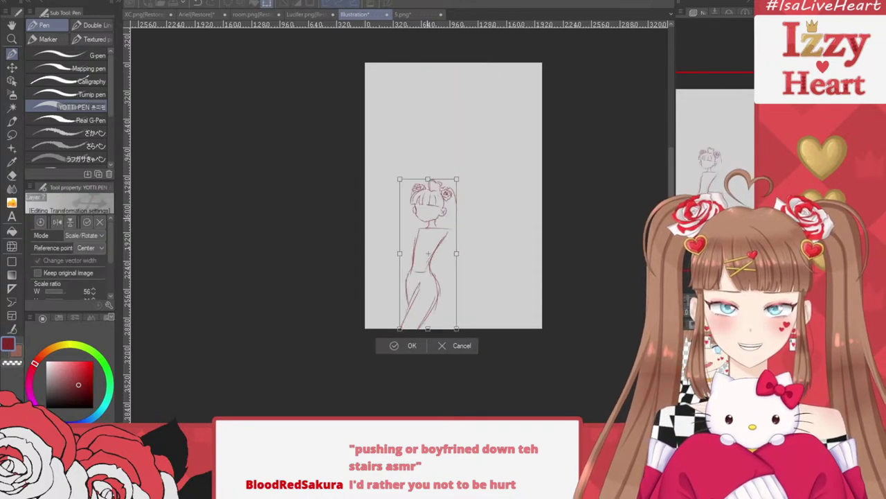
pyautogui.moveTo(441, 291); pyautogui.dragTo(459, 193)
pyautogui.moveTo(473, 232)
pyautogui.mouseDown()
pyautogui.moveTo(506, 297)
pyautogui.moveTo(463, 227)
pyautogui.mouseUp()
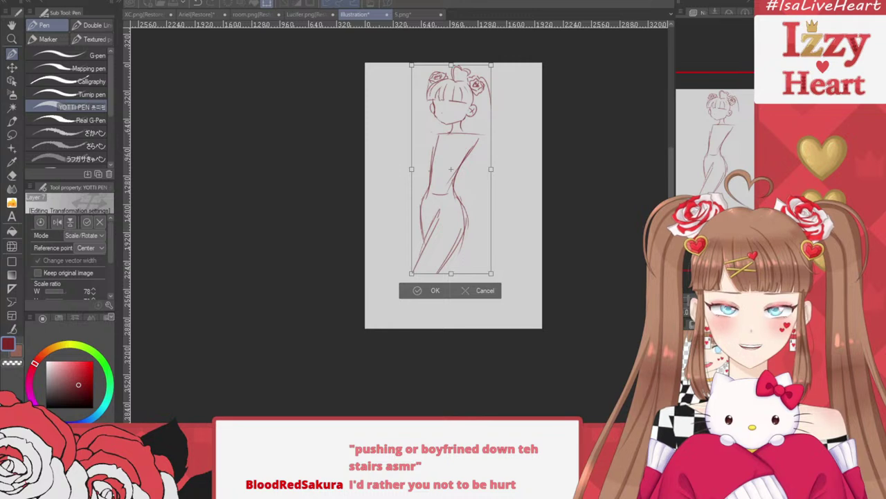
pyautogui.press('Return')
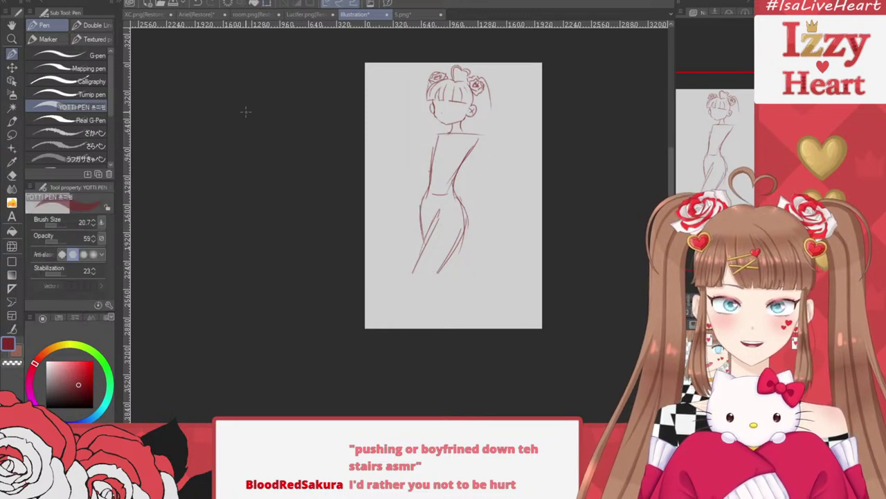
# Lasso the figure from the lower torso down, move it slightly up to shorten the torso, and deselect
pyautogui.click(12, 135)
pyautogui.moveTo(392, 170)
pyautogui.mouseDown()
pyautogui.moveTo(402, 288)
pyautogui.moveTo(353, 277)
pyautogui.mouseUp()
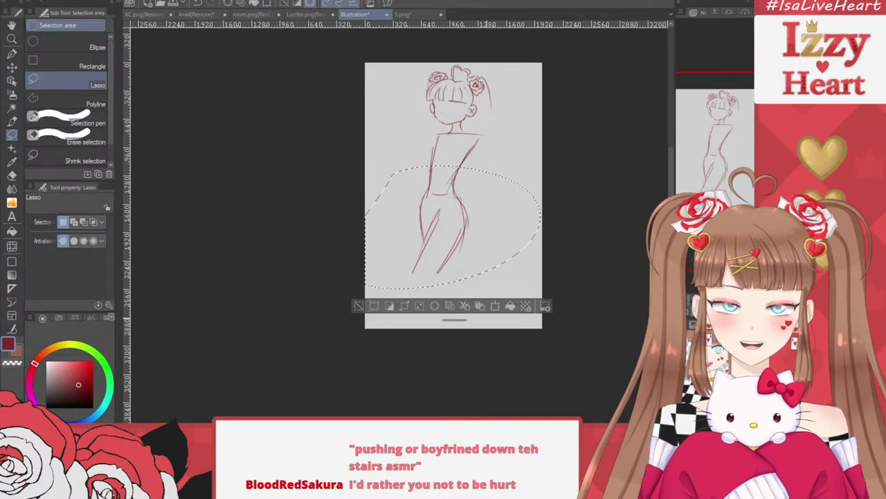
pyautogui.hotkey('ctrl', 't')
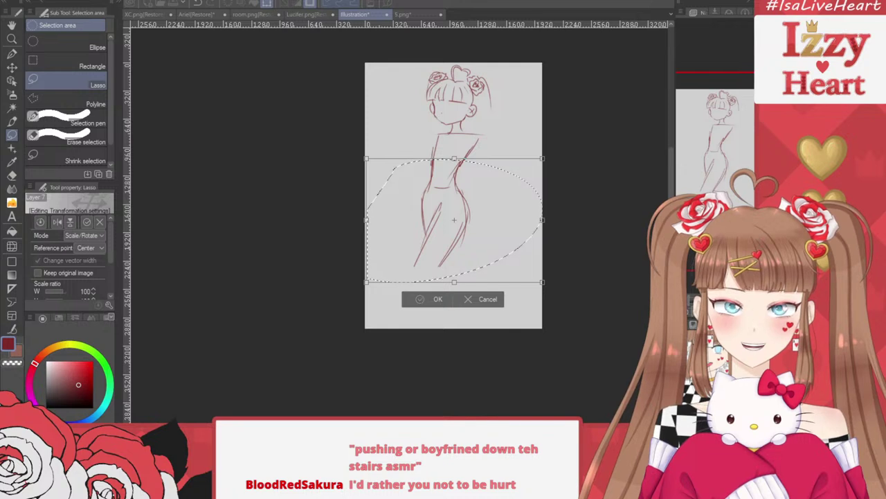
pyautogui.press('Return')
pyautogui.hotkey('ctrl', 'd')
# Erase the diagonal thigh lines, the lower right hip curve and the outer shoulder corners, enlarging the eraser to 203.5
pyautogui.press('e')
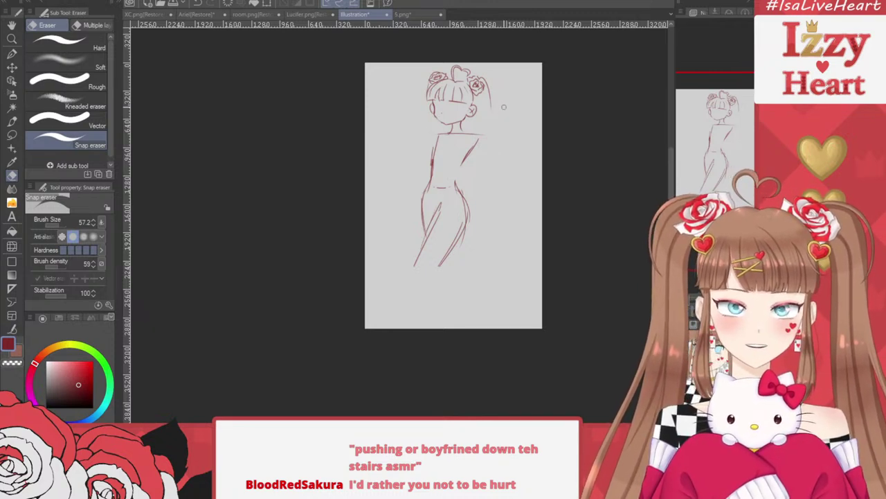
pyautogui.scroll(3, 473, 180)
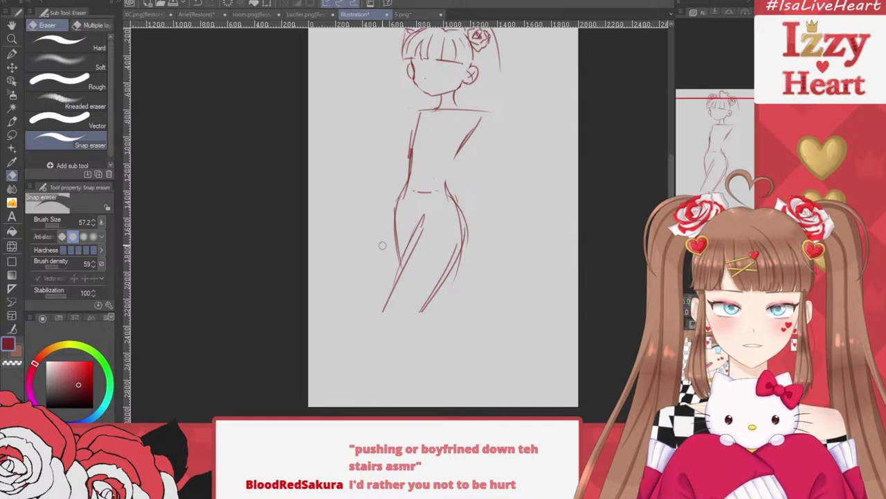
pyautogui.moveTo(419, 212); pyautogui.dragTo(379, 308)
pyautogui.moveTo(415, 252); pyautogui.dragTo(428, 225)
pyautogui.moveTo(407, 335)
pyautogui.mouseDown()
pyautogui.moveTo(419, 332)
pyautogui.moveTo(449, 285)
pyautogui.mouseUp()
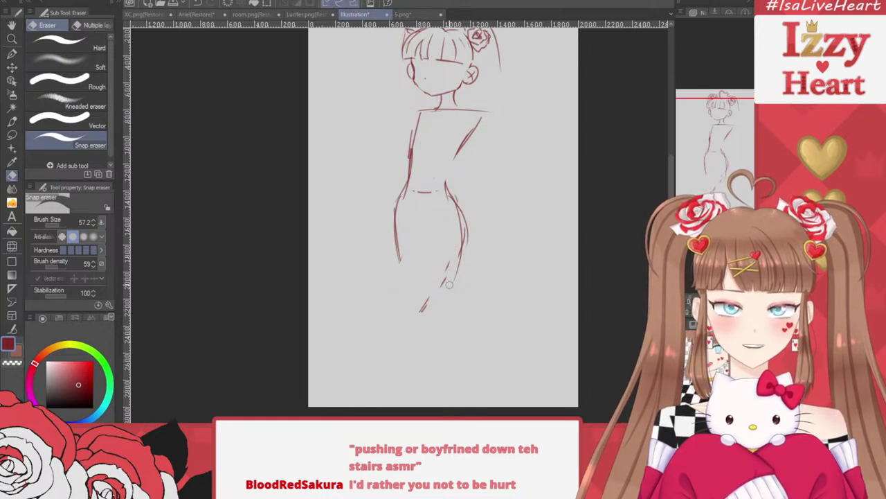
pyautogui.click(58, 225)
pyautogui.moveTo(455, 254)
pyautogui.mouseDown()
pyautogui.moveTo(431, 310)
pyautogui.moveTo(456, 263)
pyautogui.moveTo(442, 228)
pyautogui.moveTo(459, 266)
pyautogui.mouseUp()
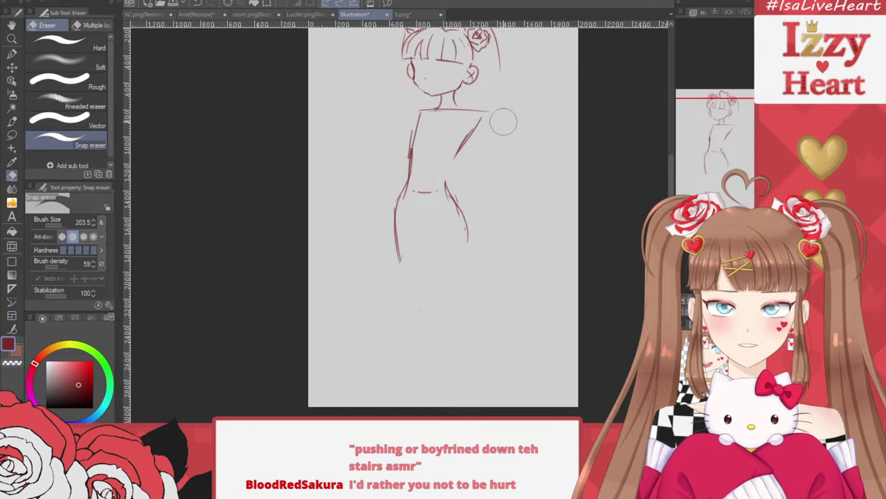
pyautogui.moveTo(502, 118); pyautogui.dragTo(489, 105)
pyautogui.click(421, 114)
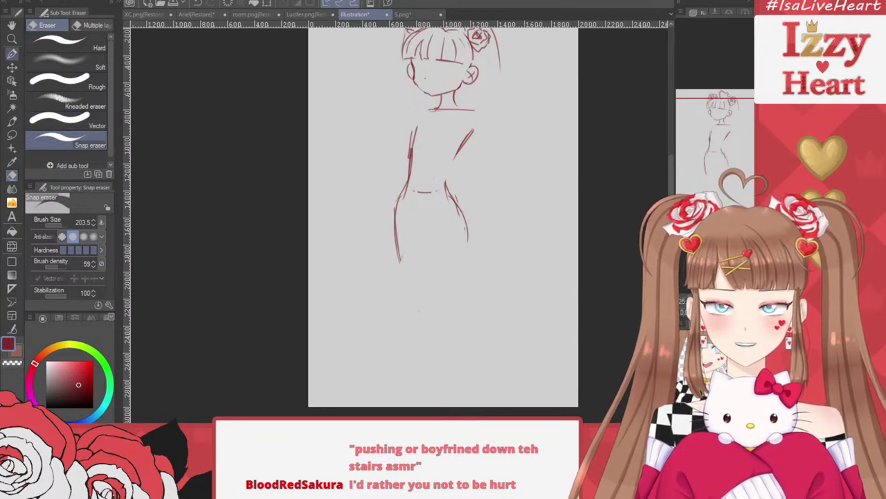
# Redraw the torso's right side curving into the waist and the left side running down over the hip with the YOTTI pen
pyautogui.click(12, 54)
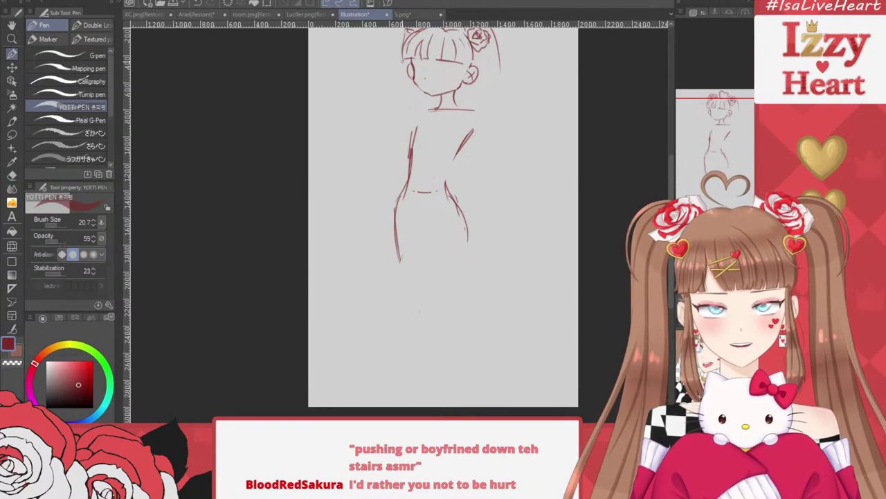
pyautogui.moveTo(471, 133); pyautogui.dragTo(447, 199)
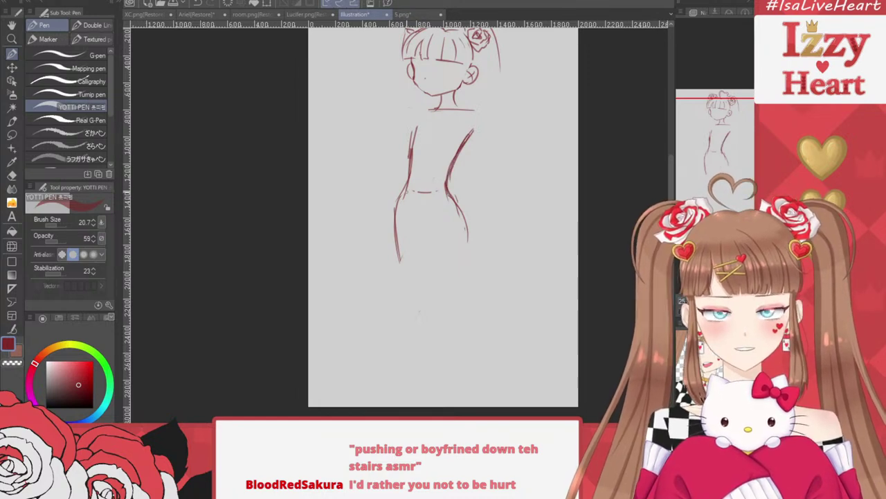
pyautogui.moveTo(410, 174); pyautogui.dragTo(398, 228)
pyautogui.moveTo(405, 191); pyautogui.dragTo(396, 253)
pyautogui.click(11, 175)
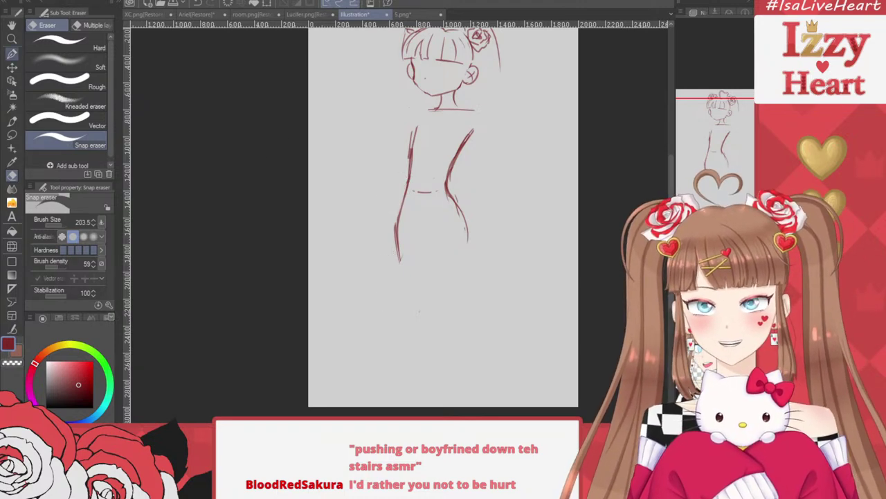
pyautogui.click(12, 53)
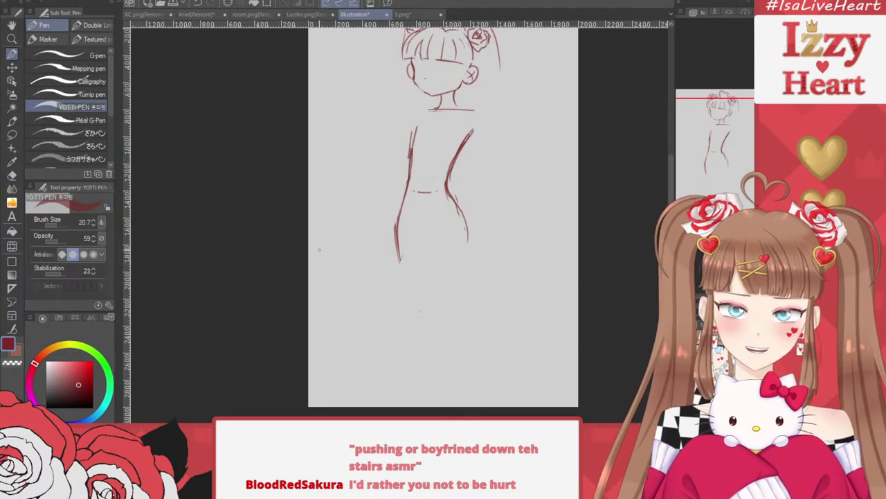
pyautogui.moveTo(404, 283); pyautogui.dragTo(410, 316)
pyautogui.moveTo(398, 245); pyautogui.dragTo(416, 343)
pyautogui.moveTo(404, 276); pyautogui.dragTo(415, 351)
pyautogui.hotkey('ctrl', 'z')
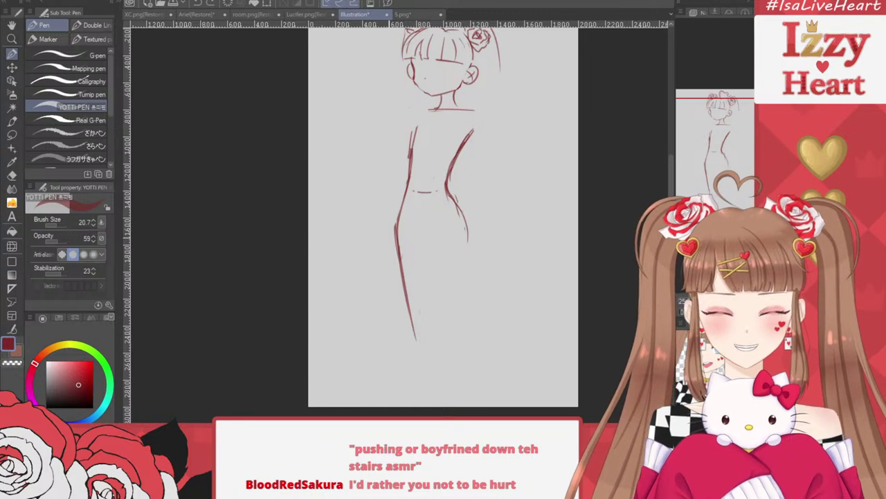
pyautogui.hotkey('ctrl', 'z')
pyautogui.hotkey('ctrl', 'z')
# Sketch the left leg with outer and inner lines broken at the knee and reaching the canvas's lower edge
pyautogui.moveTo(395, 230); pyautogui.dragTo(408, 333)
pyautogui.moveTo(397, 253); pyautogui.dragTo(419, 401)
pyautogui.moveTo(410, 347); pyautogui.dragTo(419, 406)
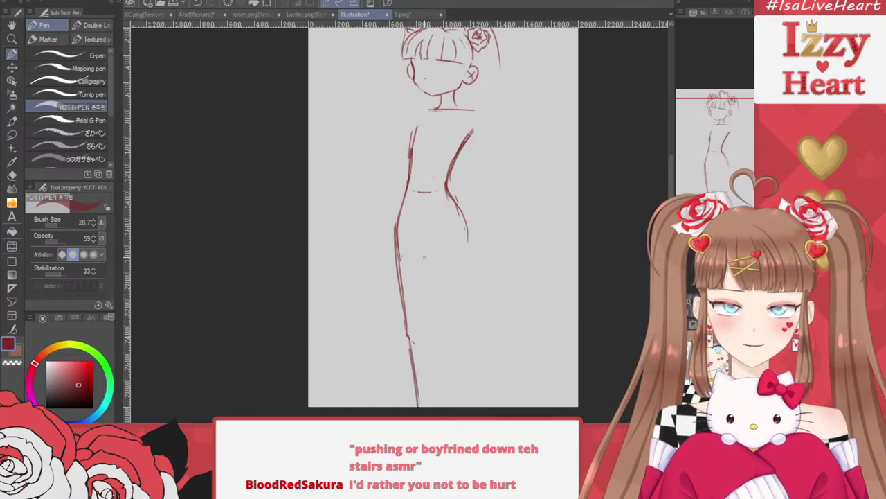
pyautogui.moveTo(436, 243); pyautogui.dragTo(440, 406)
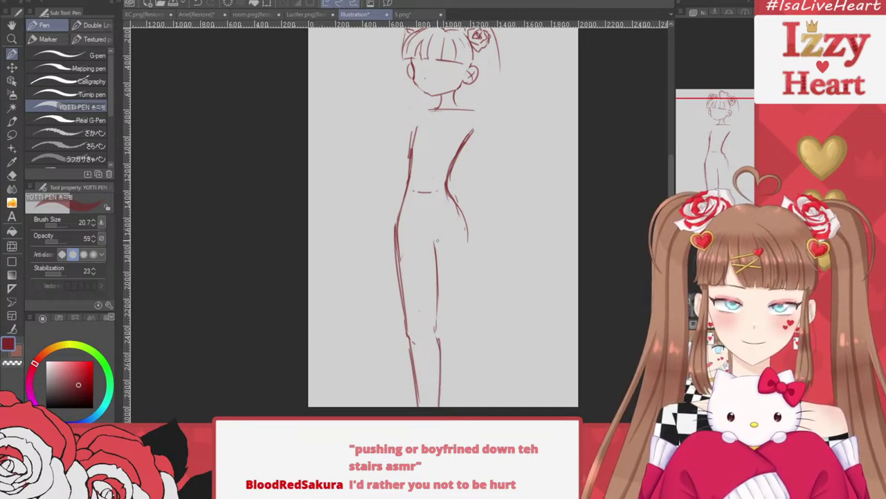
# Sketch the right leg with a near-vertical inner thigh line, a tapering outer thigh and a lower leg angled outward from the knee
pyautogui.moveTo(432, 235); pyautogui.dragTo(420, 306)
pyautogui.hotkey('ctrl', 'z')
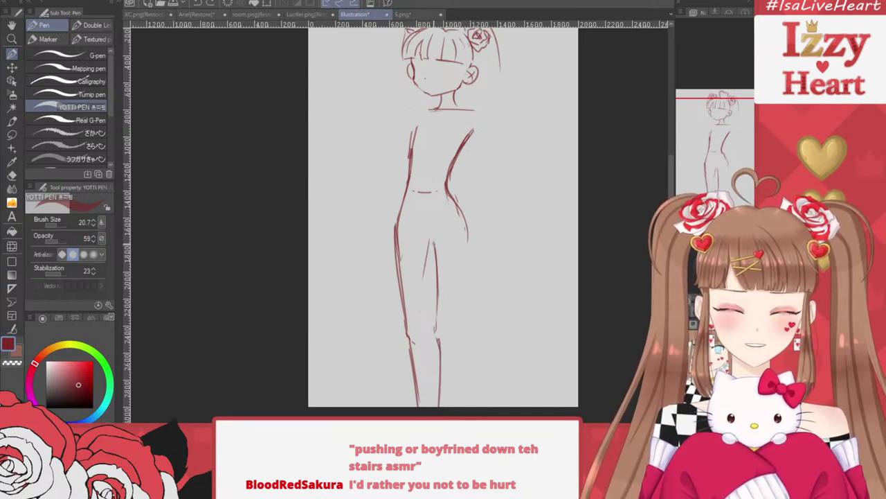
pyautogui.moveTo(425, 239); pyautogui.dragTo(423, 318)
pyautogui.moveTo(431, 243); pyautogui.dragTo(422, 335)
pyautogui.moveTo(424, 338); pyautogui.dragTo(457, 406)
pyautogui.moveTo(425, 338); pyautogui.dragTo(457, 406)
pyautogui.moveTo(470, 225)
pyautogui.mouseDown()
pyautogui.moveTo(446, 338)
pyautogui.moveTo(473, 407)
pyautogui.mouseUp()
pyautogui.press('e')
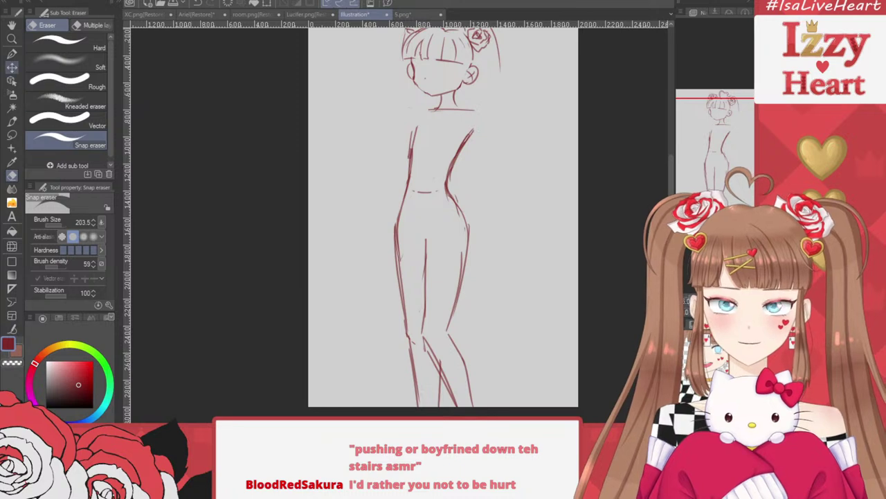
pyautogui.click(12, 53)
# Sketch the left shoulder and a raised, bent left arm ending in a circle for the hand beside the face
pyautogui.scroll(-2, 437, 266)
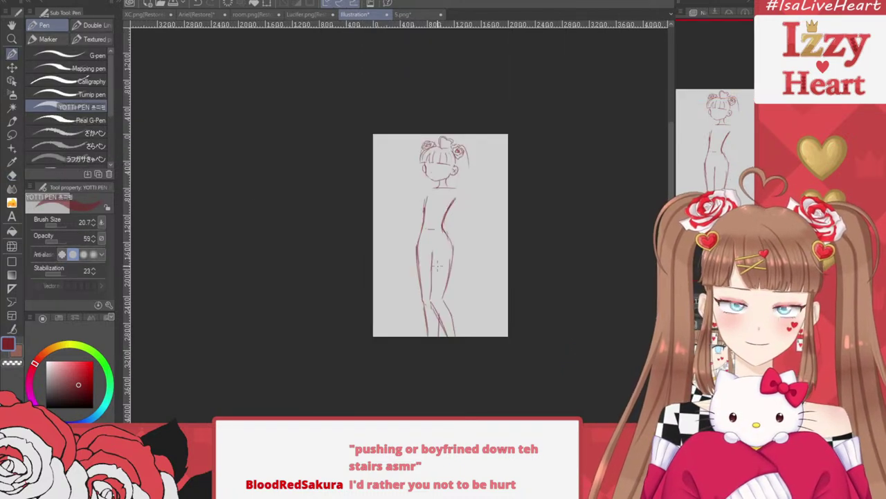
pyautogui.scroll(2, 459, 189)
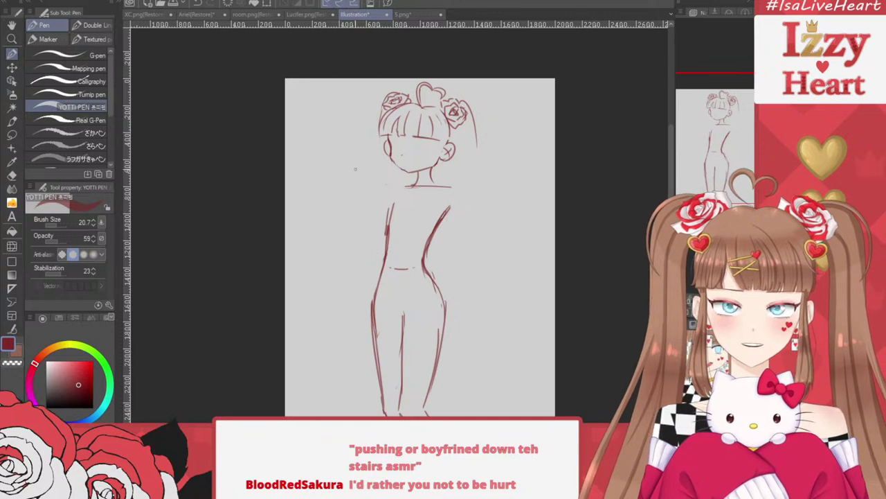
pyautogui.moveTo(356, 168)
pyautogui.mouseDown()
pyautogui.moveTo(373, 220)
pyautogui.moveTo(349, 253)
pyautogui.mouseUp()
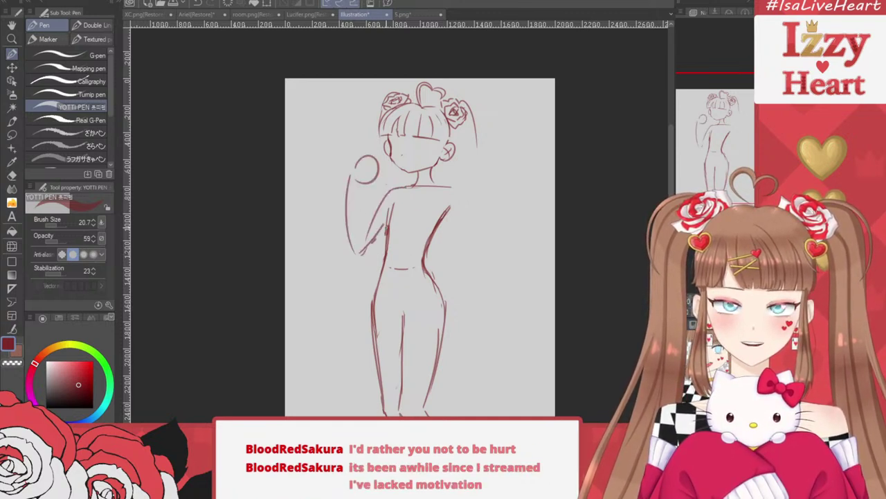
pyautogui.moveTo(388, 223); pyautogui.dragTo(376, 239)
pyautogui.moveTo(363, 179); pyautogui.dragTo(360, 223)
pyautogui.moveTo(365, 190); pyautogui.dragTo(360, 234)
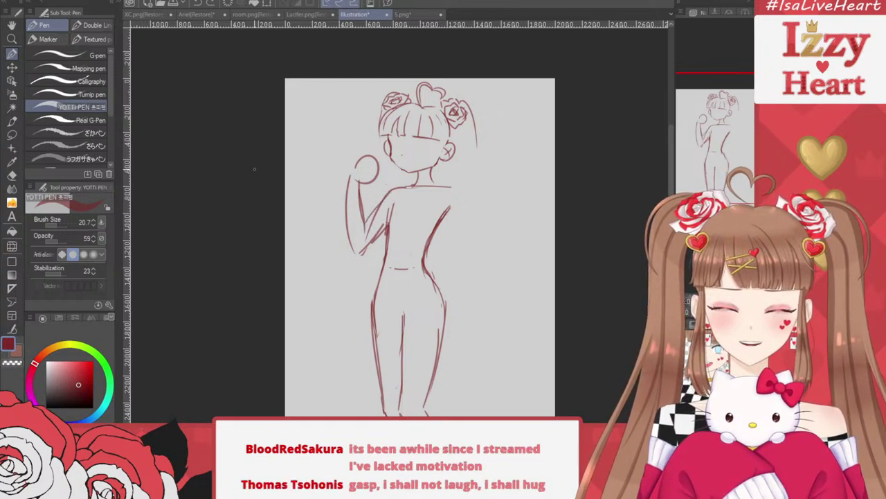
pyautogui.press('e')
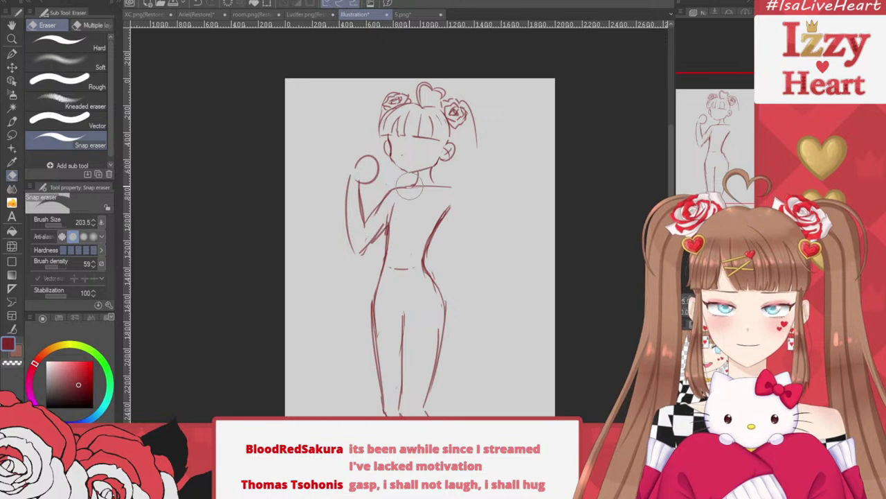
pyautogui.press('p')
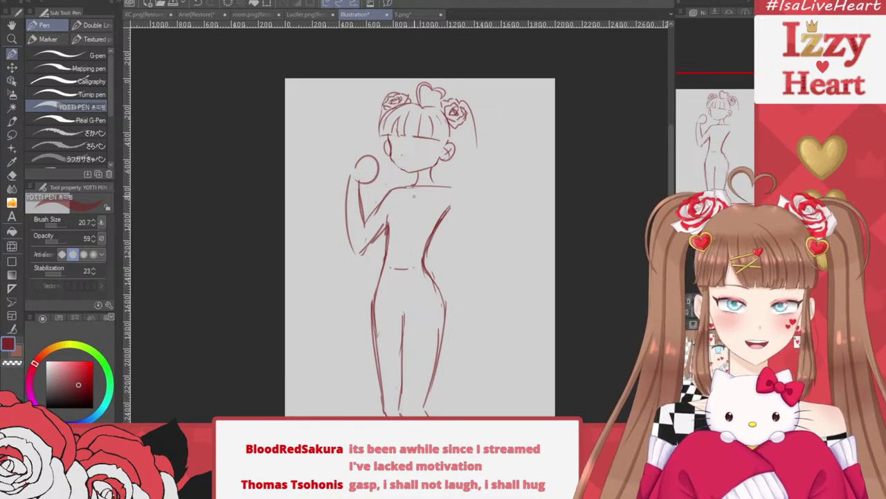
pyautogui.scroll(4, 414, 196)
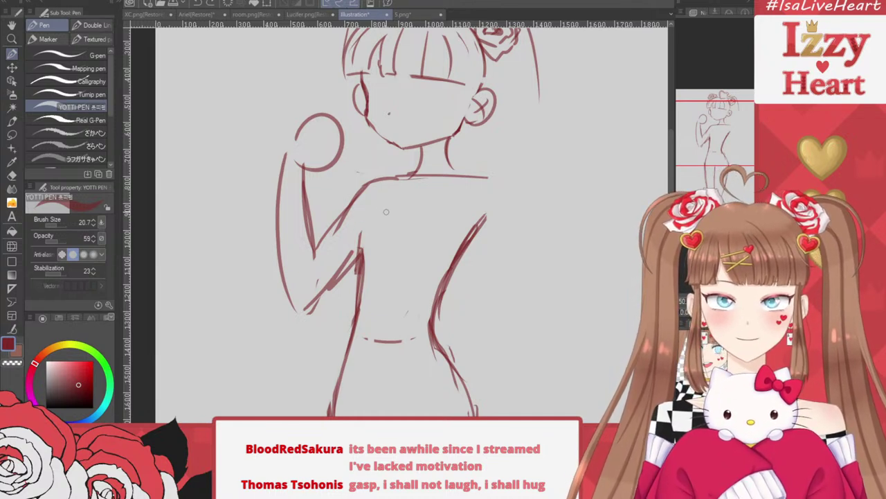
# Sketch the chest contours on the torso with curved lines on both sides and a short cleavage mark between them
pyautogui.moveTo(385, 198)
pyautogui.mouseDown()
pyautogui.moveTo(354, 222)
pyautogui.moveTo(361, 252)
pyautogui.moveTo(383, 261)
pyautogui.mouseUp()
pyautogui.moveTo(409, 205)
pyautogui.mouseDown()
pyautogui.moveTo(415, 223)
pyautogui.moveTo(413, 215)
pyautogui.mouseUp()
pyautogui.hotkey('ctrl', 'z')
pyautogui.moveTo(420, 210); pyautogui.dragTo(393, 244)
pyautogui.hotkey('ctrl', 'z')
pyautogui.moveTo(423, 205)
pyautogui.mouseDown()
pyautogui.moveTo(416, 254)
pyautogui.moveTo(454, 257)
pyautogui.mouseUp()
pyautogui.hotkey('ctrl', 'z')
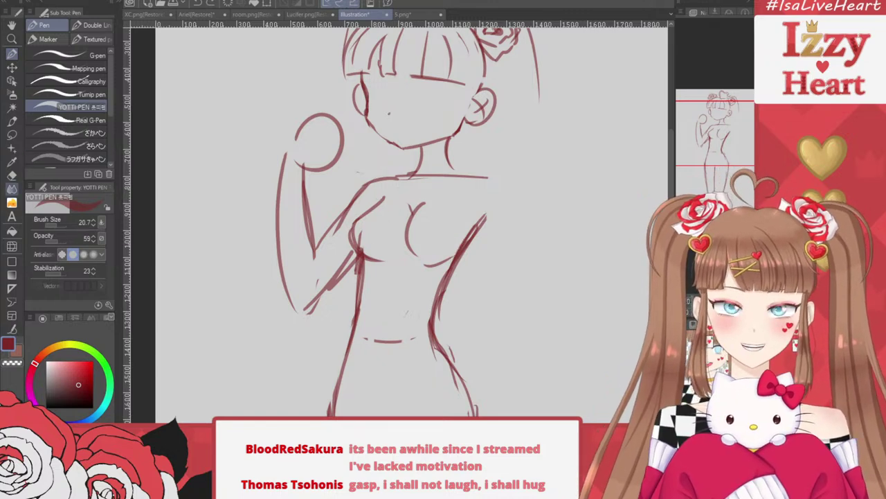
# Erase the middle of the straight shoulder line, then draw two collarbone lines and a rounded right shoulder flowing from the neck
pyautogui.press('j')
pyautogui.press('e')
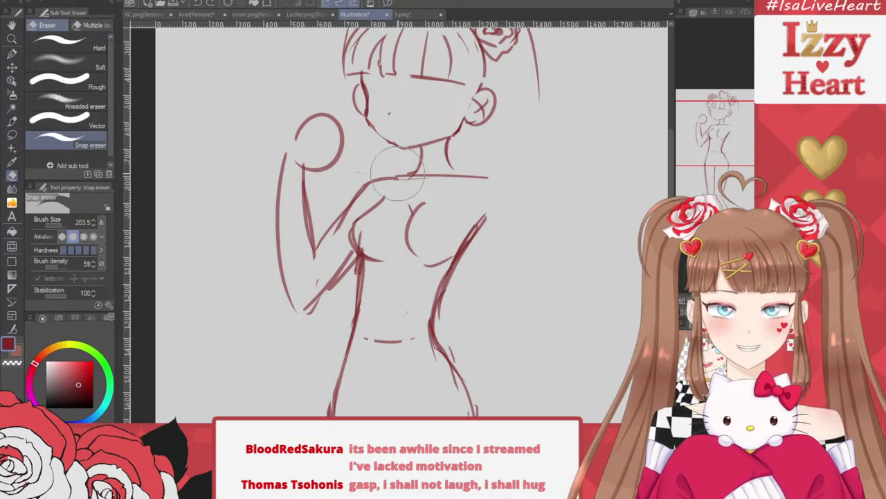
pyautogui.moveTo(427, 178)
pyautogui.mouseDown()
pyautogui.moveTo(408, 191)
pyautogui.moveTo(464, 185)
pyautogui.mouseUp()
pyautogui.press('p')
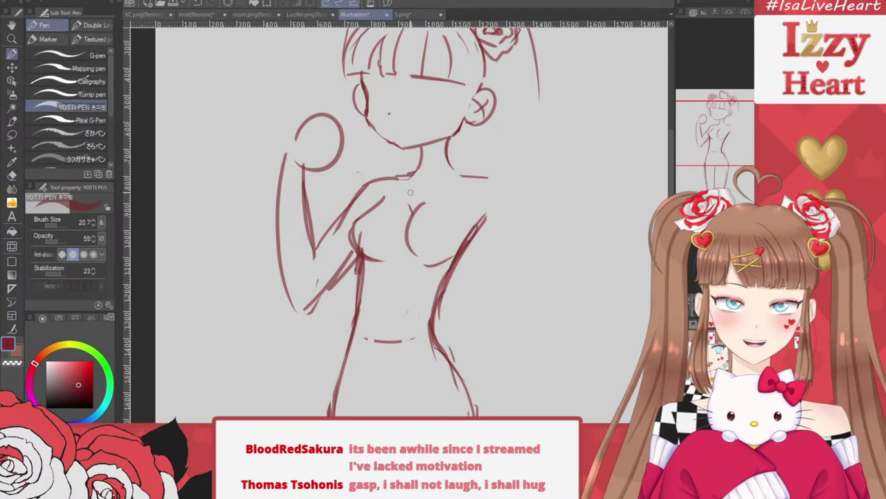
pyautogui.moveTo(415, 195)
pyautogui.mouseDown()
pyautogui.moveTo(488, 177)
pyautogui.moveTo(377, 184)
pyautogui.mouseUp()
pyautogui.hotkey('ctrl', 'z')
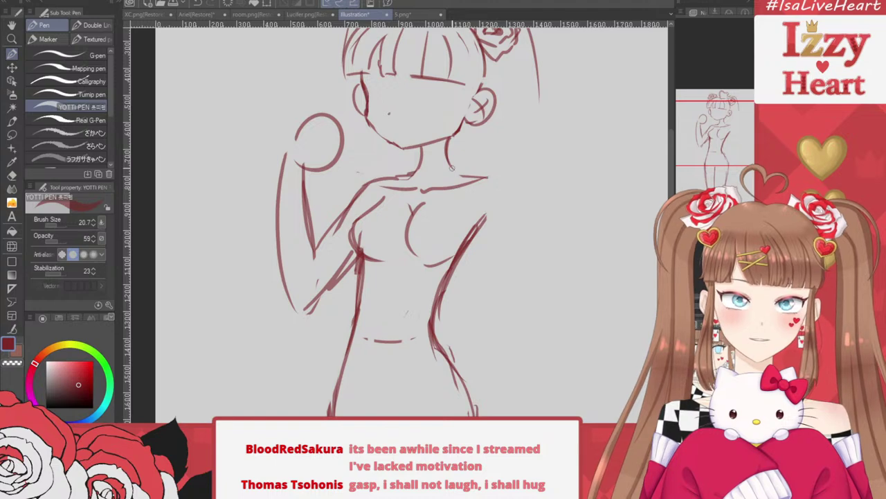
pyautogui.moveTo(452, 168)
pyautogui.mouseDown()
pyautogui.moveTo(494, 179)
pyautogui.moveTo(513, 204)
pyautogui.mouseUp()
pyautogui.hotkey('ctrl', 'z')
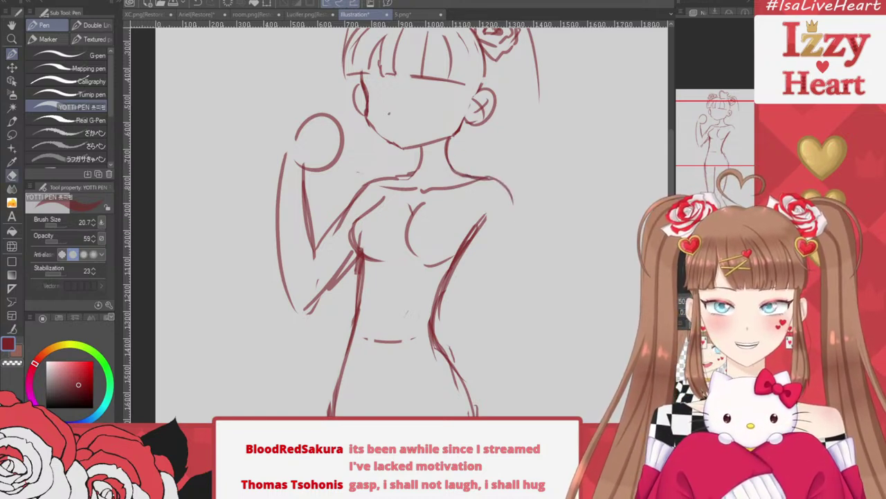
# Erase the raised left arm's outer line and redraw it straighter, extending the inner elbow with a short hooked stroke
pyautogui.click(11, 176)
pyautogui.moveTo(255, 211); pyautogui.dragTo(309, 367)
pyautogui.press('p')
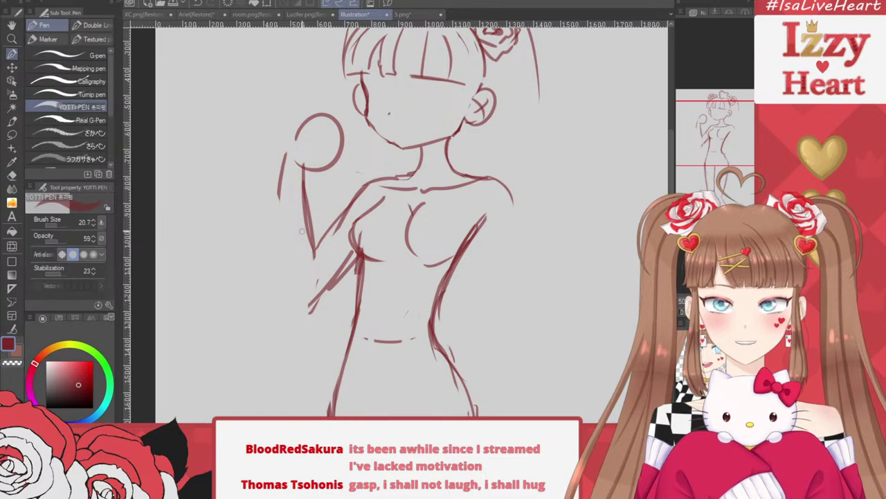
pyautogui.moveTo(281, 179); pyautogui.dragTo(291, 283)
pyautogui.hotkey('ctrl', 'z')
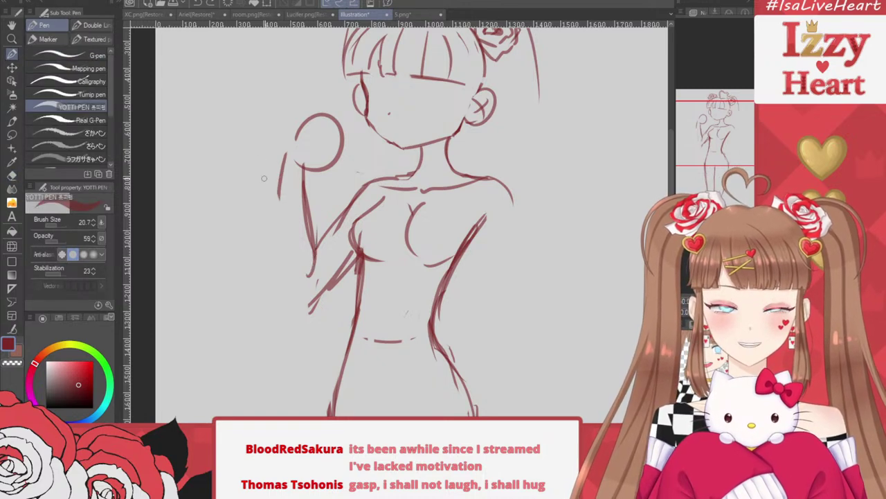
pyautogui.moveTo(282, 175); pyautogui.dragTo(277, 285)
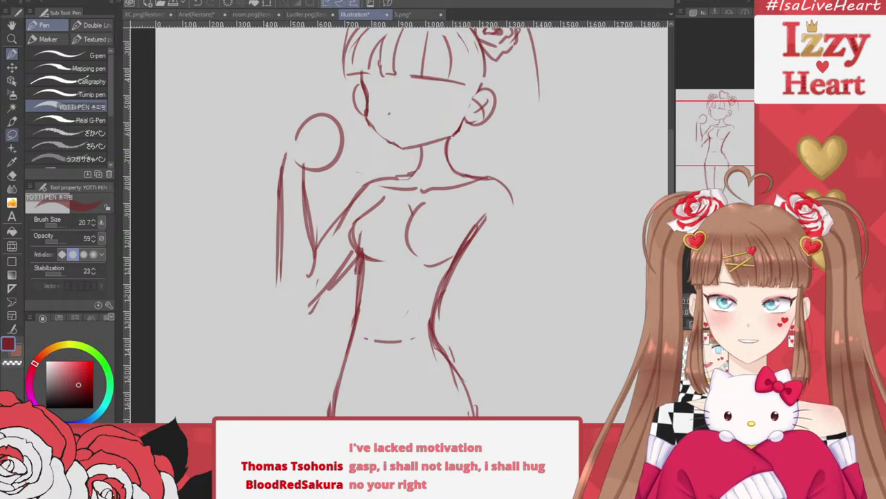
# Lasso the hand circle and upper forearm, shift them slightly down, and close the raised arm's outer line around the elbow
pyautogui.click(12, 135)
pyautogui.moveTo(263, 81)
pyautogui.mouseDown()
pyautogui.moveTo(355, 182)
pyautogui.moveTo(350, 104)
pyautogui.mouseUp()
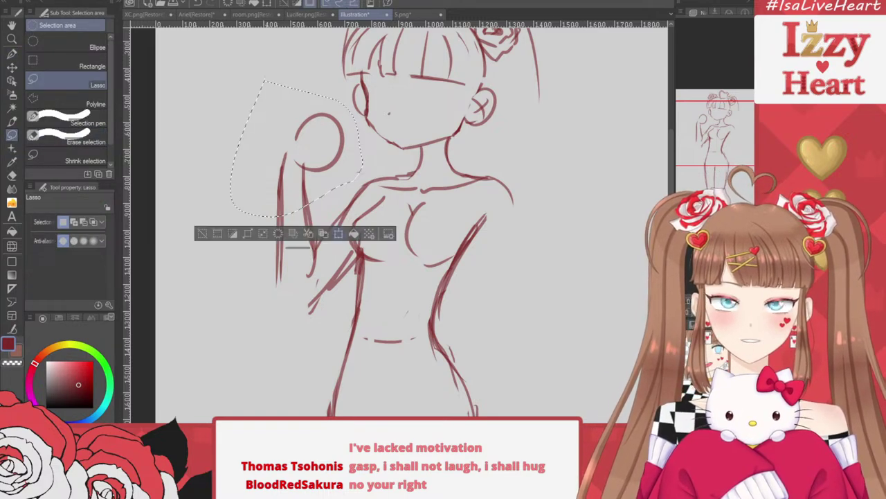
pyautogui.click(339, 234)
pyautogui.moveTo(271, 149); pyautogui.dragTo(271, 163)
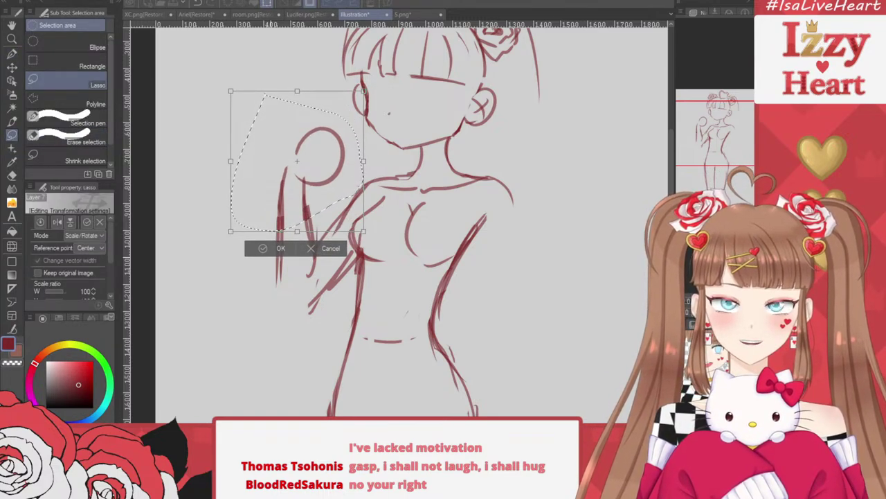
pyautogui.click(262, 248)
pyautogui.hotkey('ctrl', 'd')
pyautogui.press('p')
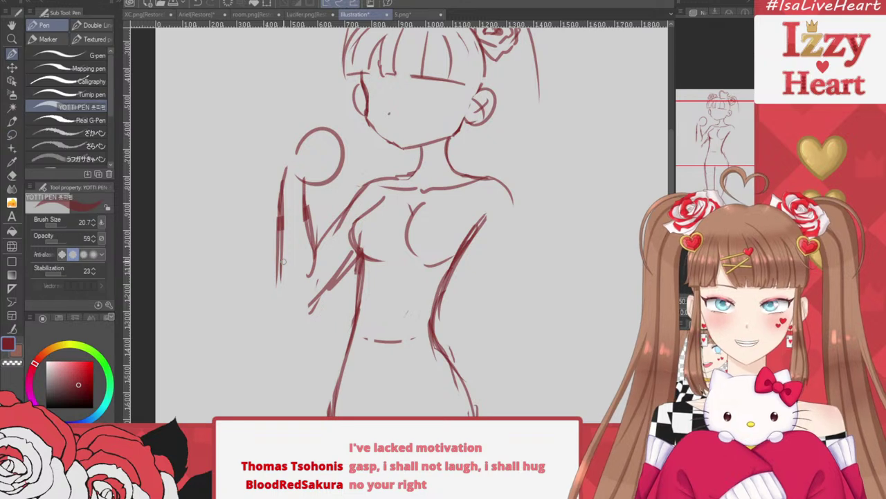
pyautogui.moveTo(276, 232)
pyautogui.mouseDown()
pyautogui.moveTo(281, 313)
pyautogui.moveTo(311, 309)
pyautogui.mouseUp()
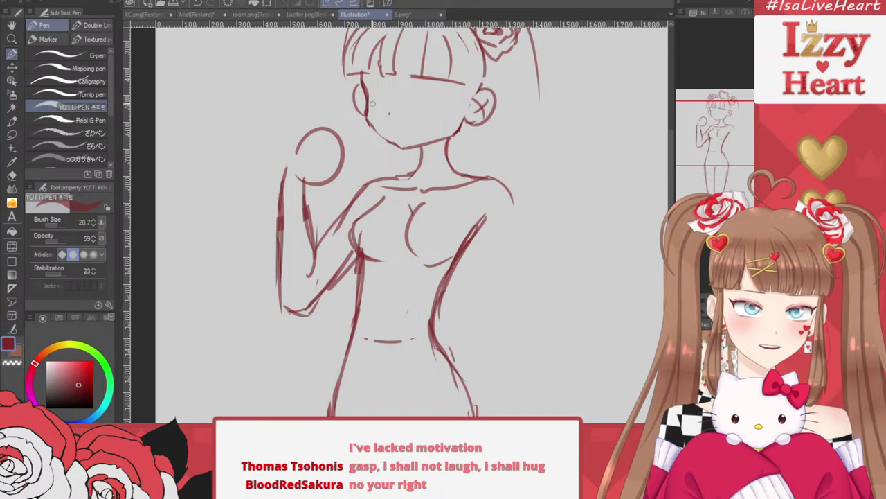
# Erase the hand circle of the raised arm and redraw the inner forearm line from the wrist to the elbow crease
pyautogui.press('e')
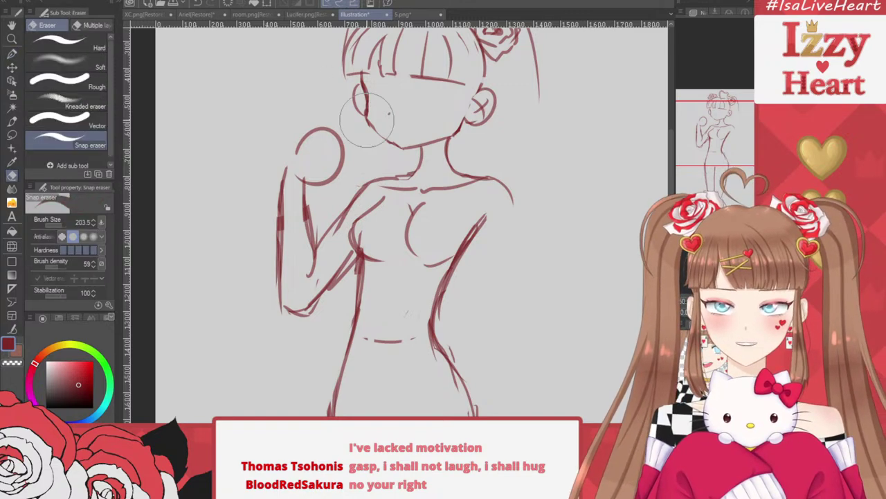
pyautogui.moveTo(346, 126)
pyautogui.mouseDown()
pyautogui.moveTo(320, 148)
pyautogui.moveTo(345, 157)
pyautogui.mouseUp()
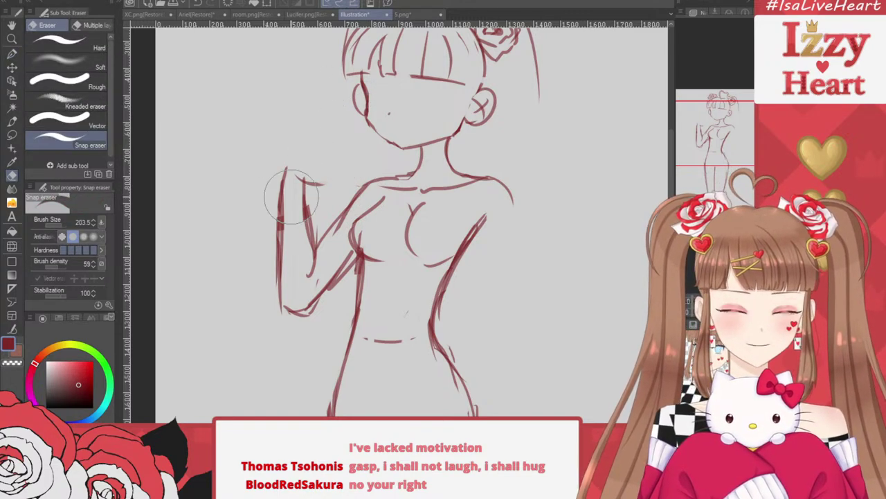
pyautogui.press('p')
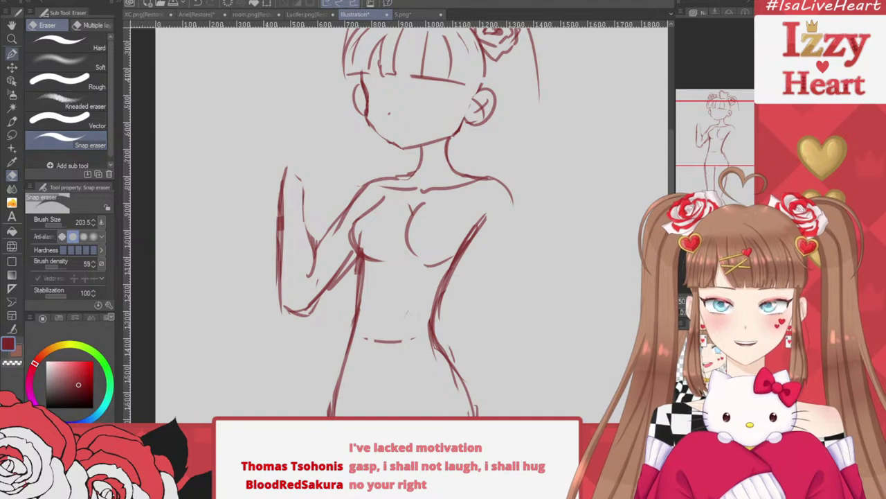
pyautogui.moveTo(300, 181); pyautogui.dragTo(315, 239)
pyautogui.moveTo(302, 201); pyautogui.dragTo(317, 278)
# Examine the whole figure's pose and proportions at reduced zoom, from the head down to the lower legs
pyautogui.scroll(-1, 502, 168)
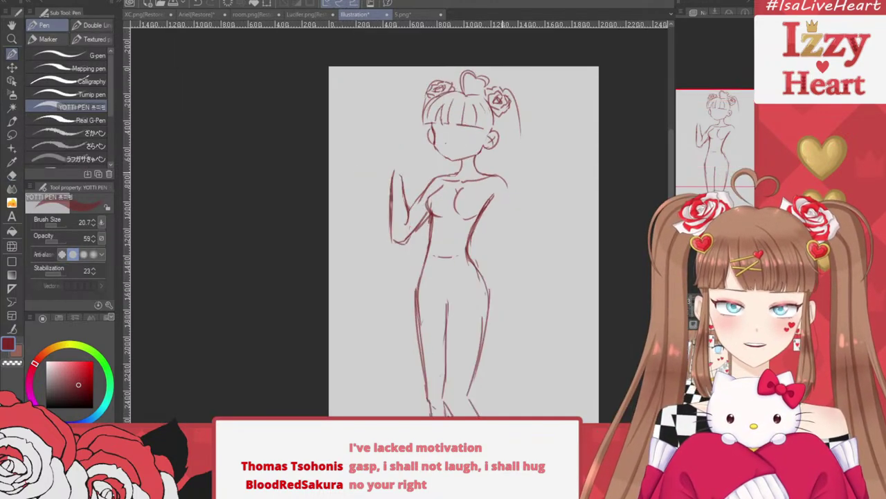
pyautogui.scroll(-2, 523, 111)
pyautogui.scroll(2, 599, 114)
pyautogui.scroll(-2, 600, 113)
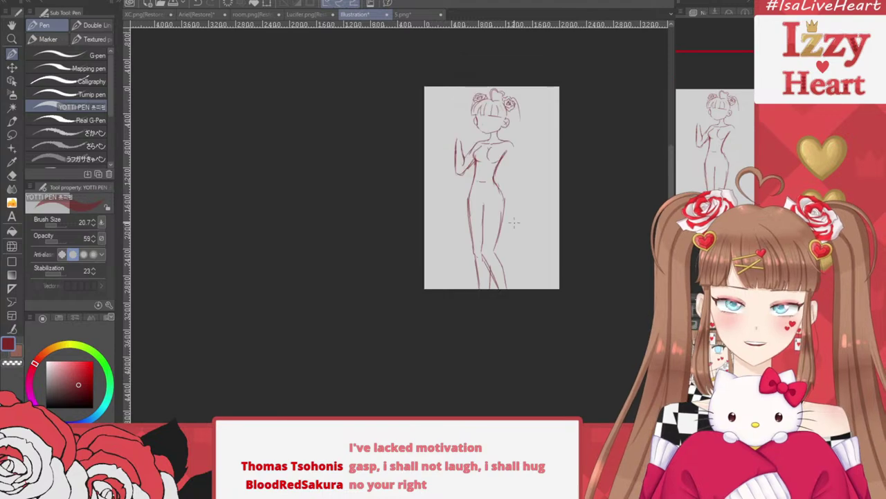
pyautogui.scroll(2, 537, 218)
pyautogui.scroll(-2, 383, 216)
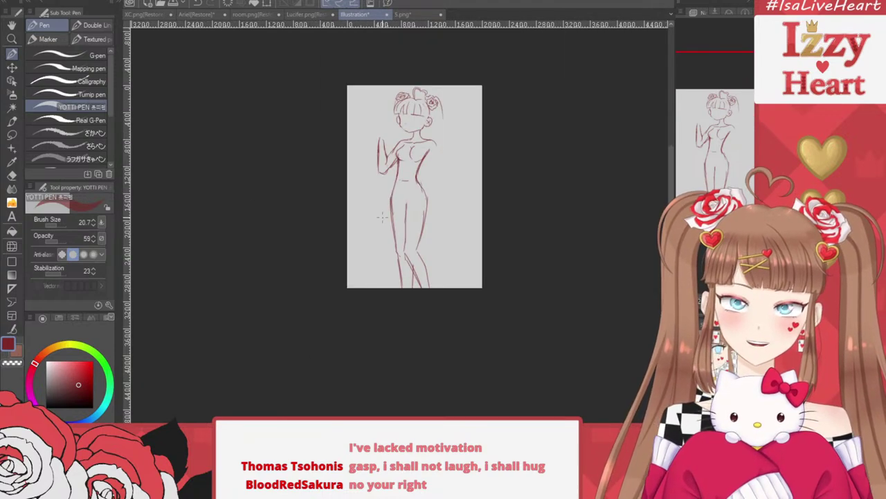
pyautogui.scroll(2, 378, 104)
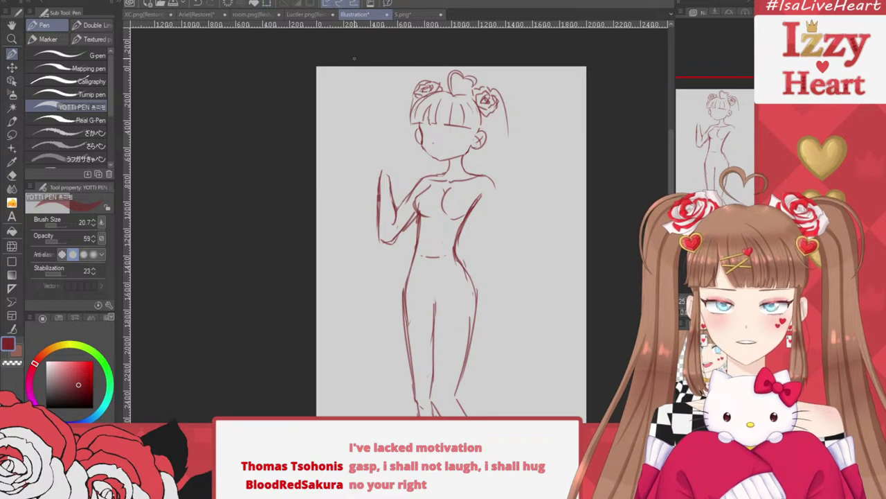
pyautogui.press('m')
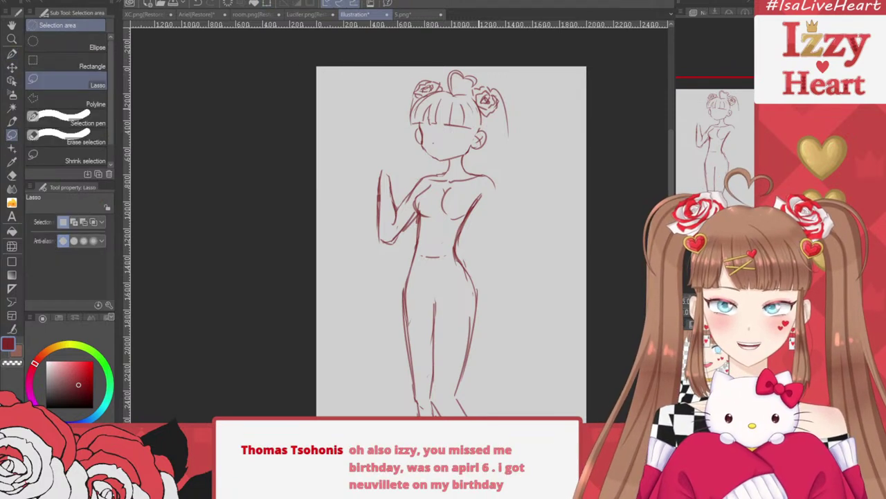
pyautogui.moveTo(444, 264); pyautogui.dragTo(434, 224)
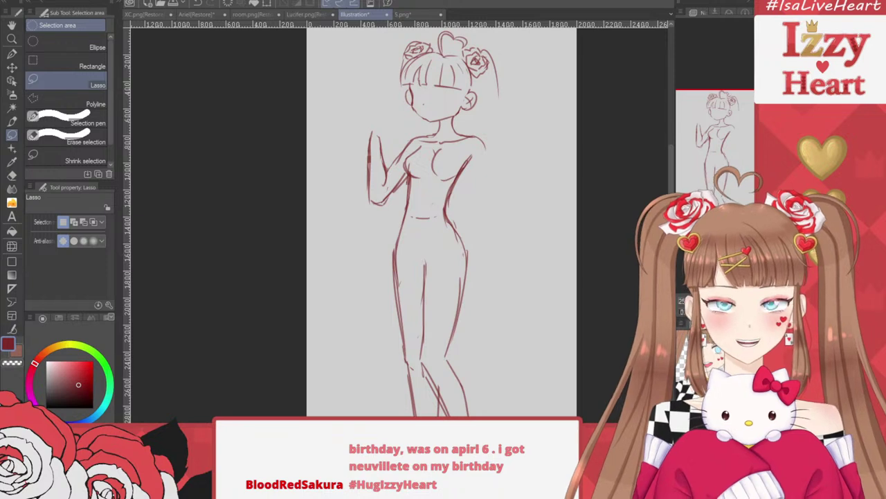
pyautogui.moveTo(444, 256); pyautogui.dragTo(425, 209)
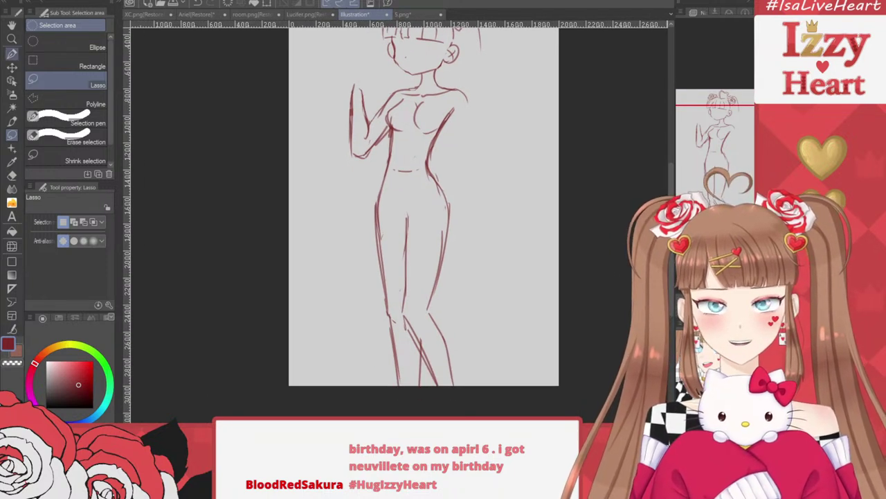
# Add a short horizontal crotch line above the inner thigh line, then erase the inner chest curves and the waist marks
pyautogui.click(12, 53)
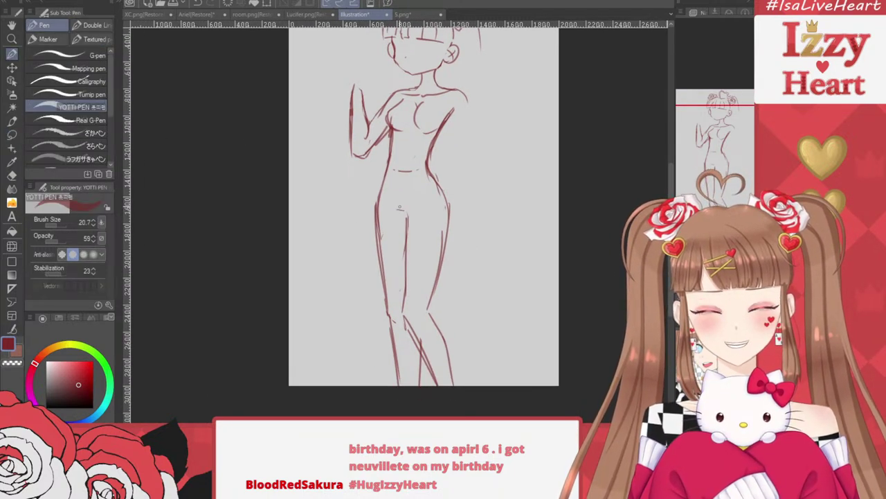
pyautogui.moveTo(398, 208); pyautogui.dragTo(414, 207)
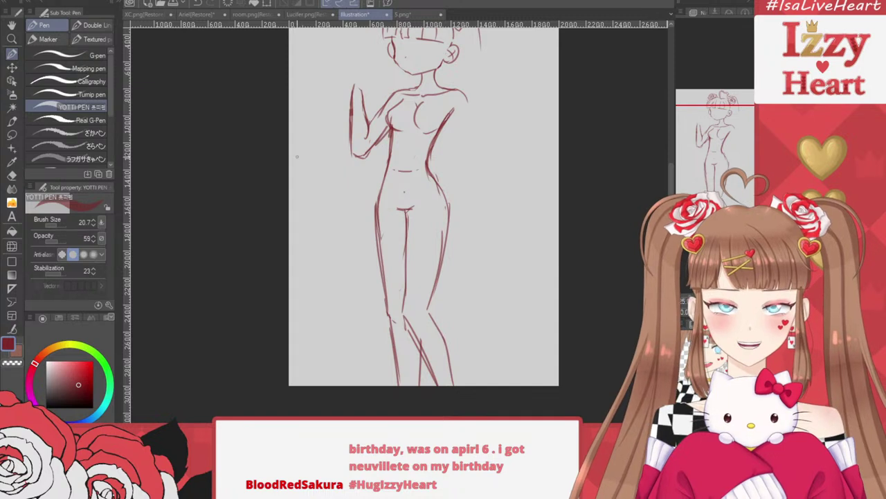
pyautogui.press('e')
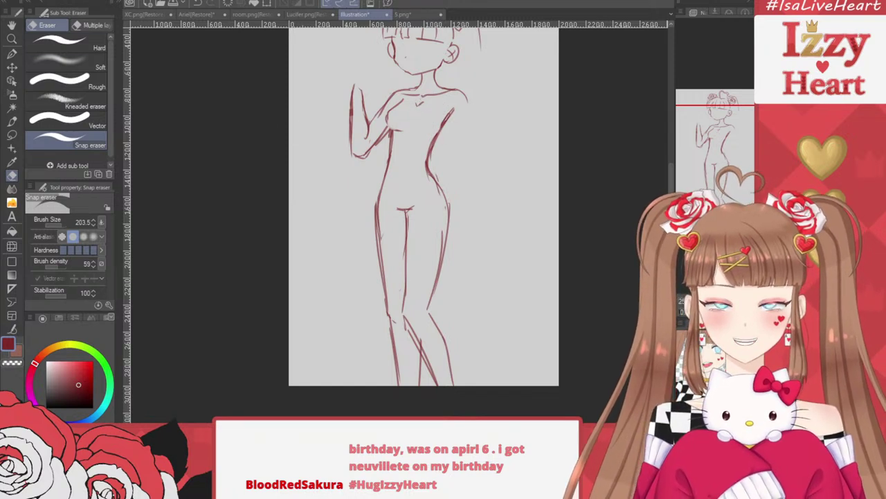
# Sketch the right arm hanging down and away from the body, with outer and inner lines reaching the wrist and a thumb
pyautogui.press('p')
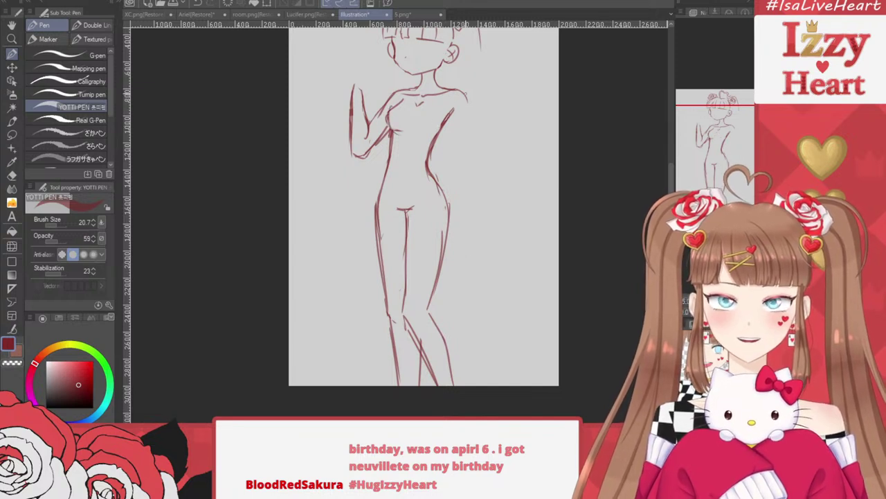
pyautogui.moveTo(466, 105)
pyautogui.mouseDown()
pyautogui.moveTo(493, 204)
pyautogui.moveTo(469, 157)
pyautogui.moveTo(474, 168)
pyautogui.mouseUp()
pyautogui.hotkey('ctrl', 'z')
pyautogui.hotkey('ctrl', 'z')
pyautogui.moveTo(449, 114)
pyautogui.mouseDown()
pyautogui.moveTo(489, 234)
pyautogui.moveTo(531, 216)
pyautogui.moveTo(500, 241)
pyautogui.mouseUp()
pyautogui.hotkey('ctrl', 'z')
pyautogui.hotkey('ctrl', 'z')
pyautogui.hotkey('ctrl', 'z')
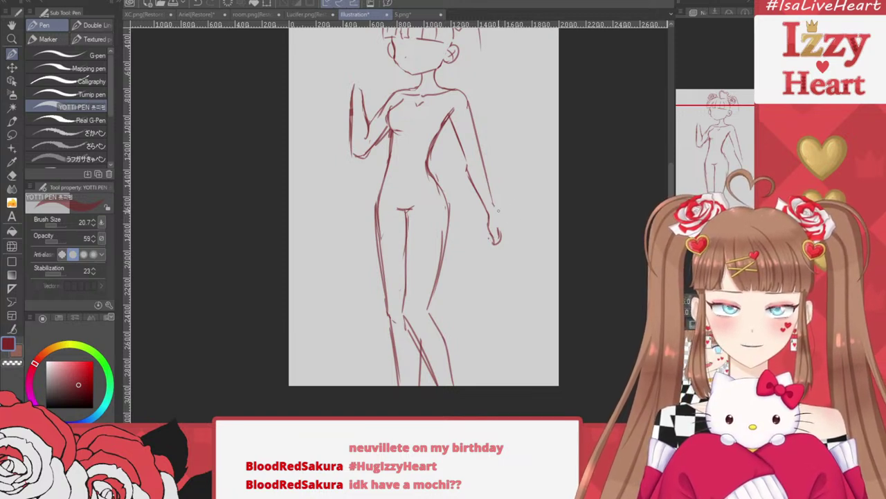
# Sketch the back and spread fingers of the right hand angling outward from the wrist
pyautogui.moveTo(493, 206)
pyautogui.mouseDown()
pyautogui.moveTo(514, 244)
pyautogui.moveTo(503, 228)
pyautogui.moveTo(524, 246)
pyautogui.mouseUp()
pyautogui.hotkey('ctrl', 'z')
pyautogui.hotkey('ctrl', 'z')
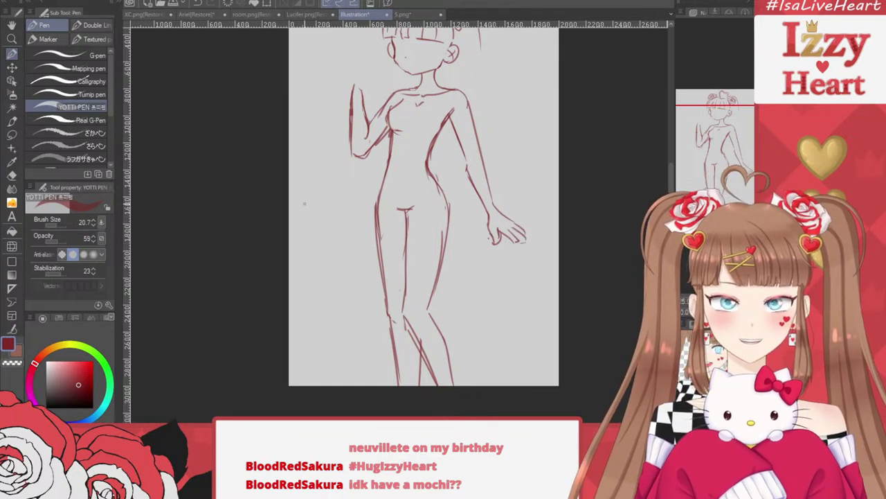
# Sketch a short curved hand outline rising from the wrist of the raised left arm
pyautogui.moveTo(420, 54); pyautogui.dragTo(414, 81)
pyautogui.scroll(-2, 414, 81)
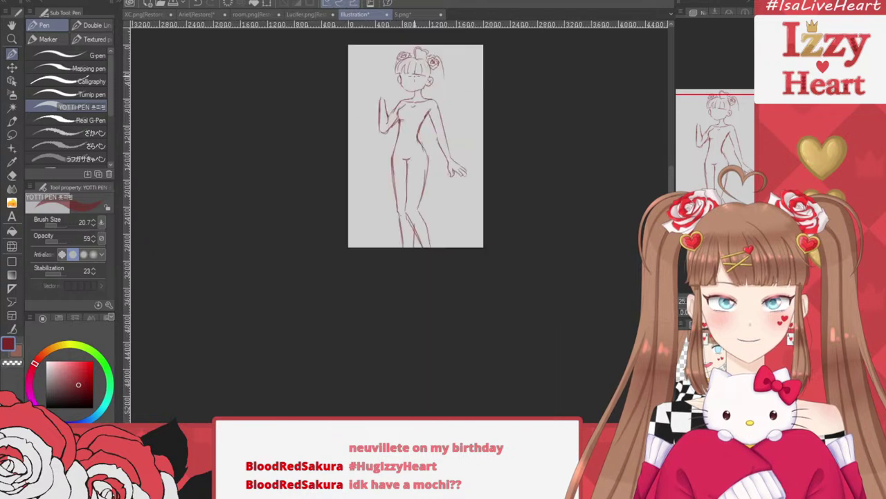
pyautogui.scroll(5, 414, 77)
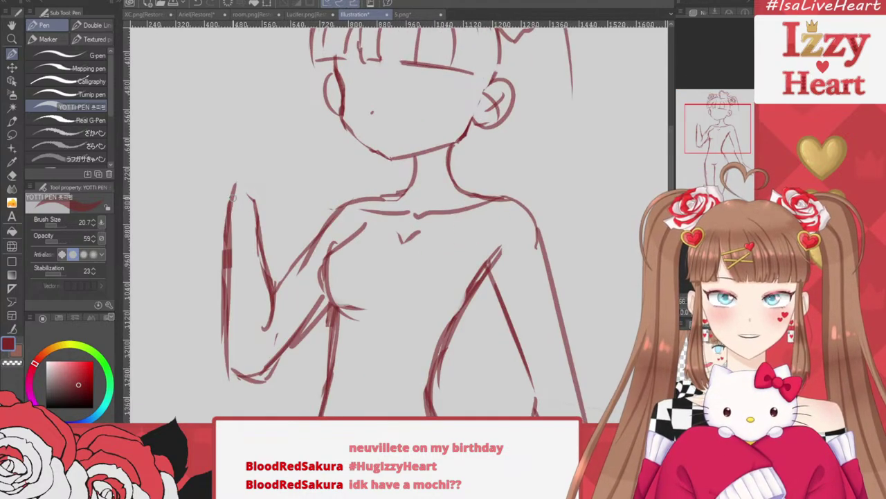
pyautogui.moveTo(231, 202)
pyautogui.mouseDown()
pyautogui.moveTo(229, 167)
pyautogui.moveTo(239, 152)
pyautogui.mouseUp()
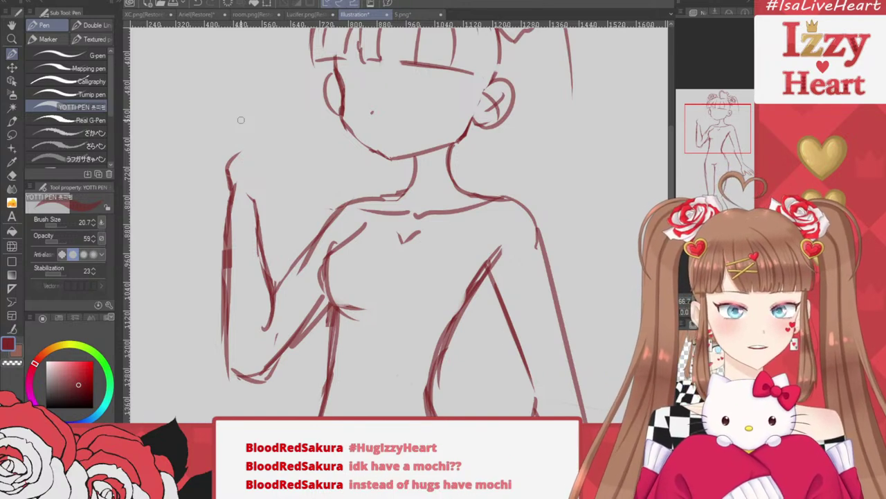
# Erase the raised left forearm's outer line and upper inner line, then redraw both longer and leaning slightly outward
pyautogui.press('e')
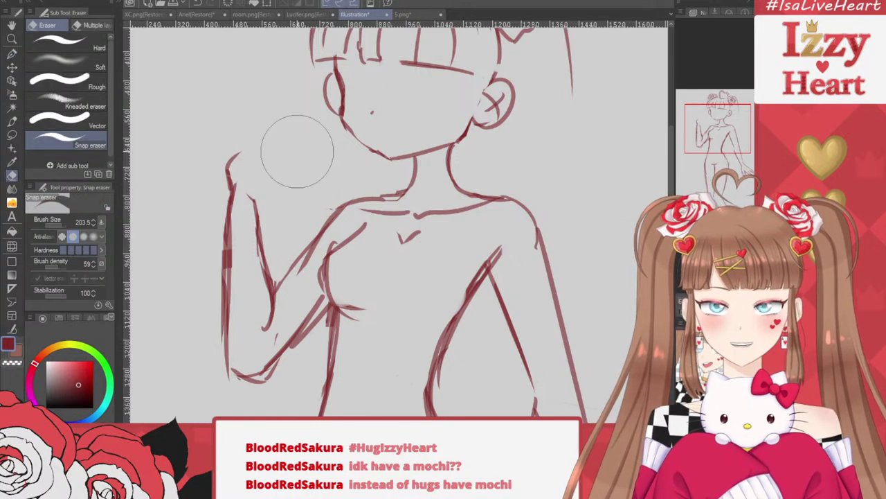
pyautogui.moveTo(287, 148)
pyautogui.mouseDown()
pyautogui.moveTo(268, 160)
pyautogui.moveTo(277, 157)
pyautogui.moveTo(251, 179)
pyautogui.moveTo(249, 282)
pyautogui.mouseUp()
pyautogui.moveTo(237, 242); pyautogui.dragTo(240, 330)
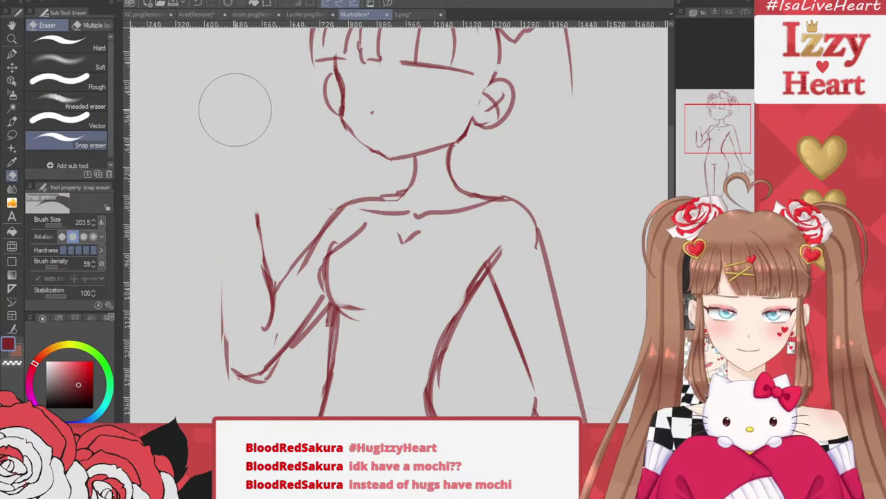
pyautogui.press('p')
pyautogui.moveTo(219, 206)
pyautogui.mouseDown()
pyautogui.moveTo(229, 369)
pyautogui.moveTo(214, 184)
pyautogui.mouseUp()
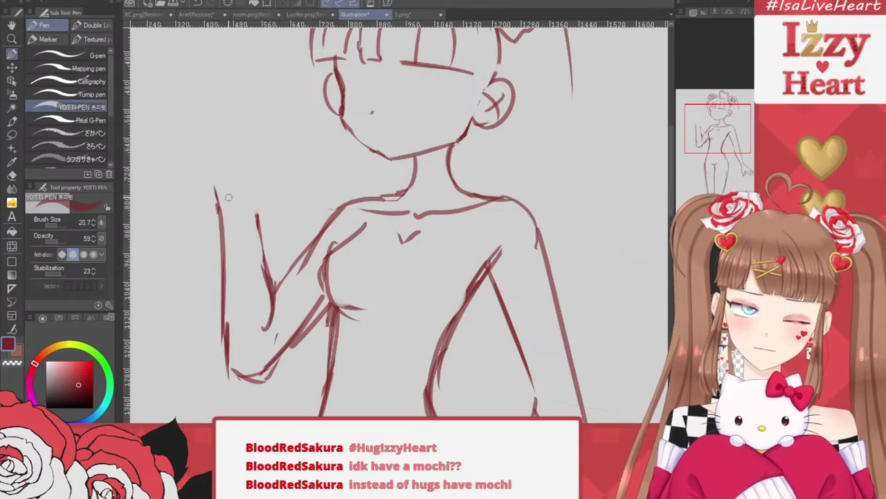
pyautogui.moveTo(249, 188); pyautogui.dragTo(262, 239)
pyautogui.moveTo(246, 173); pyautogui.dragTo(256, 218)
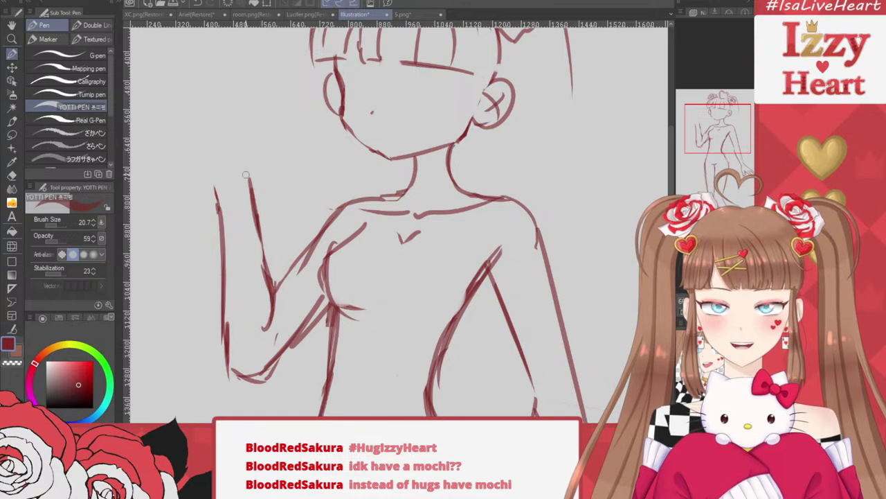
# Sketch a boxy palm outline above the raised left wrist, with a short curved line branching outward from its base
pyautogui.moveTo(256, 177); pyautogui.dragTo(265, 100)
pyautogui.moveTo(215, 185)
pyautogui.mouseDown()
pyautogui.moveTo(175, 100)
pyautogui.moveTo(268, 83)
pyautogui.moveTo(254, 142)
pyautogui.mouseUp()
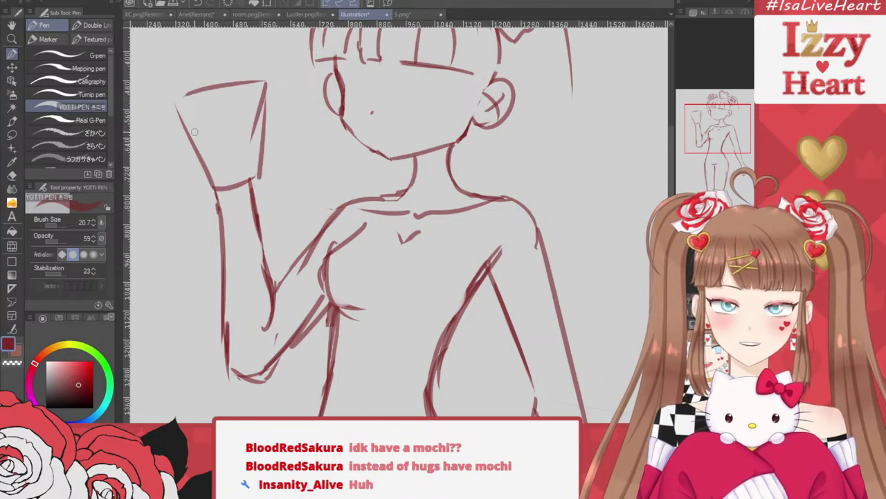
pyautogui.moveTo(214, 190); pyautogui.dragTo(166, 148)
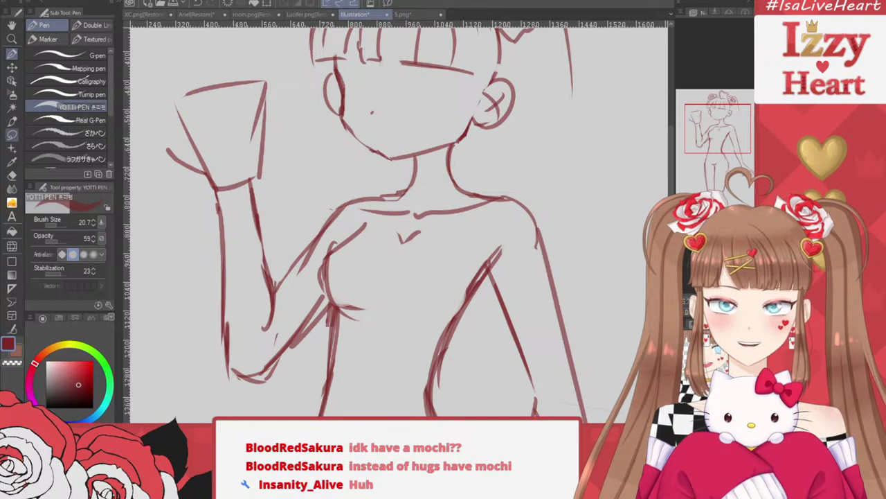
# Lasso the raised hand outline, rotate it clockwise toward the face and flatten it with a free transform, then deselect
pyautogui.click(12, 134)
pyautogui.moveTo(176, 53)
pyautogui.mouseDown()
pyautogui.moveTo(194, 190)
pyautogui.moveTo(237, 190)
pyautogui.moveTo(285, 138)
pyautogui.moveTo(267, 58)
pyautogui.moveTo(334, 100)
pyautogui.moveTo(332, 158)
pyautogui.mouseUp()
pyautogui.hotkey('ctrl', 't')
pyautogui.moveTo(225, 125); pyautogui.dragTo(265, 131)
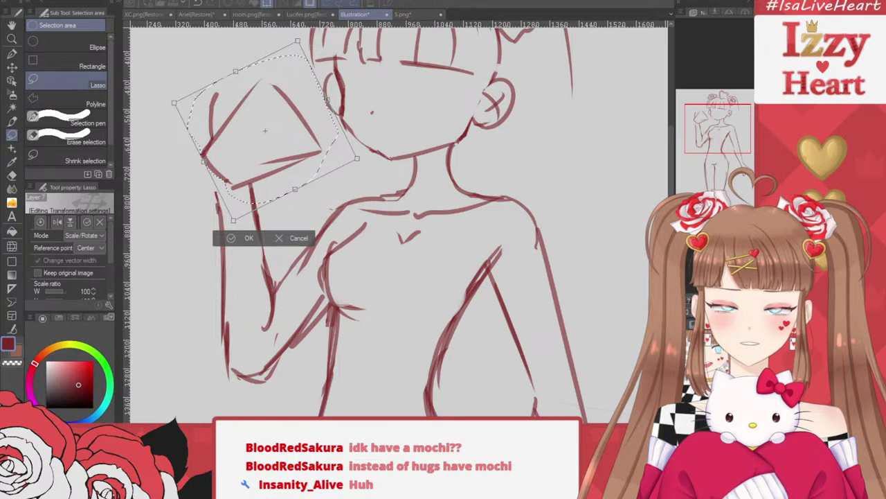
pyautogui.hotkey('ctrl', 'shift', 't')
pyautogui.moveTo(235, 71)
pyautogui.mouseDown()
pyautogui.moveTo(237, 123)
pyautogui.moveTo(252, 132)
pyautogui.mouseUp()
pyautogui.moveTo(274, 160); pyautogui.dragTo(271, 146)
pyautogui.moveTo(370, 139); pyautogui.dragTo(371, 148)
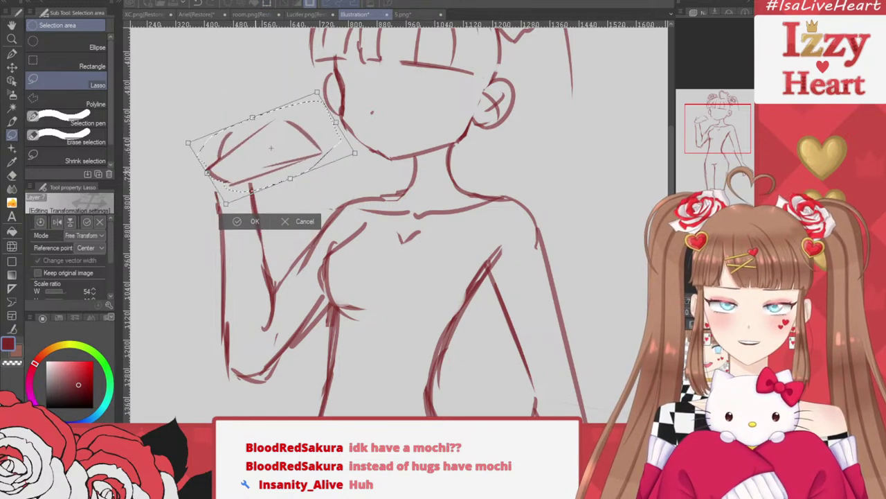
pyautogui.press('Return')
pyautogui.hotkey('ctrl', 'd')
pyautogui.press('p')
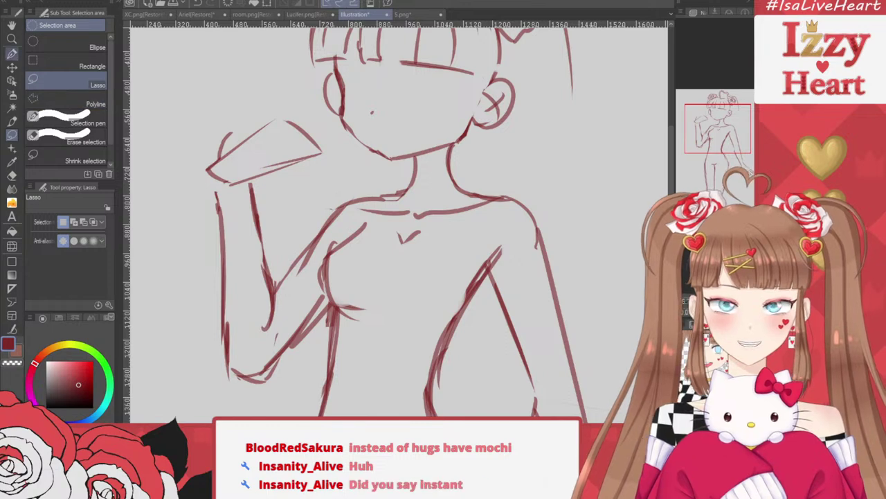
pyautogui.moveTo(241, 167); pyautogui.dragTo(295, 148)
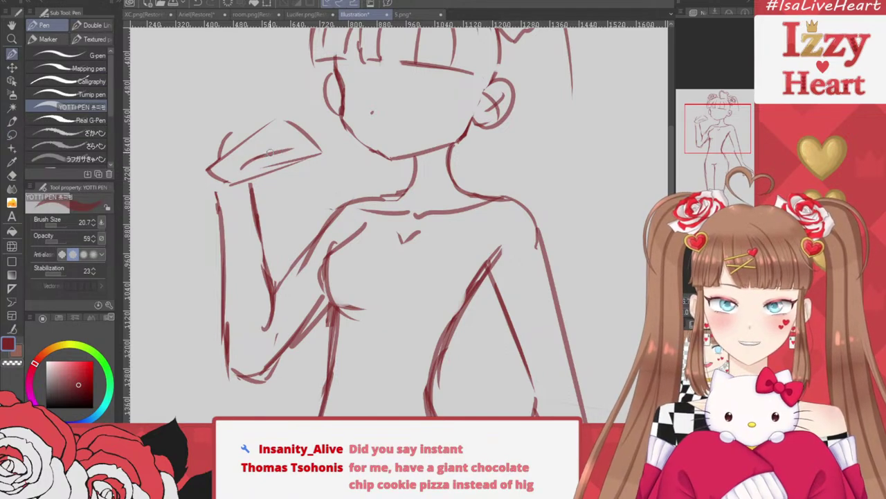
pyautogui.hotkey('ctrl', 'z')
pyautogui.moveTo(239, 172)
pyautogui.mouseDown()
pyautogui.moveTo(265, 149)
pyautogui.moveTo(258, 160)
pyautogui.moveTo(292, 151)
pyautogui.moveTo(286, 157)
pyautogui.moveTo(320, 154)
pyautogui.mouseUp()
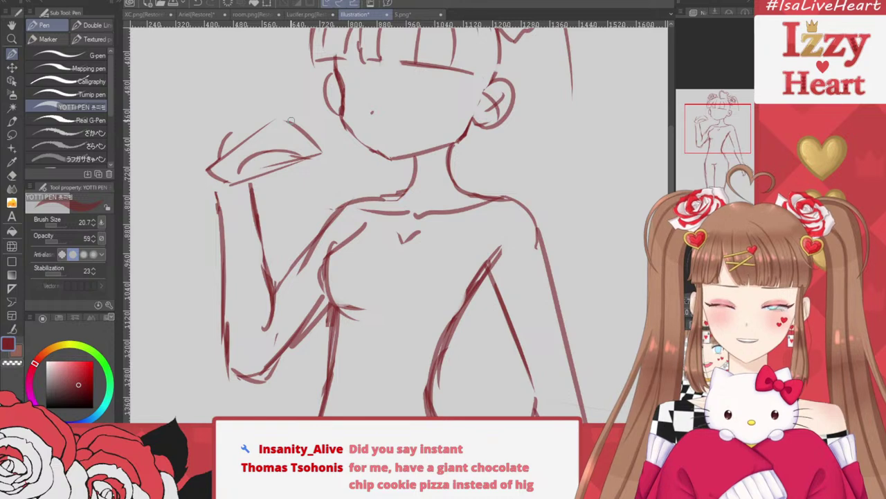
pyautogui.hotkey('ctrl', 'z')
pyautogui.hotkey('ctrl', 'z')
pyautogui.hotkey('ctrl', 'z')
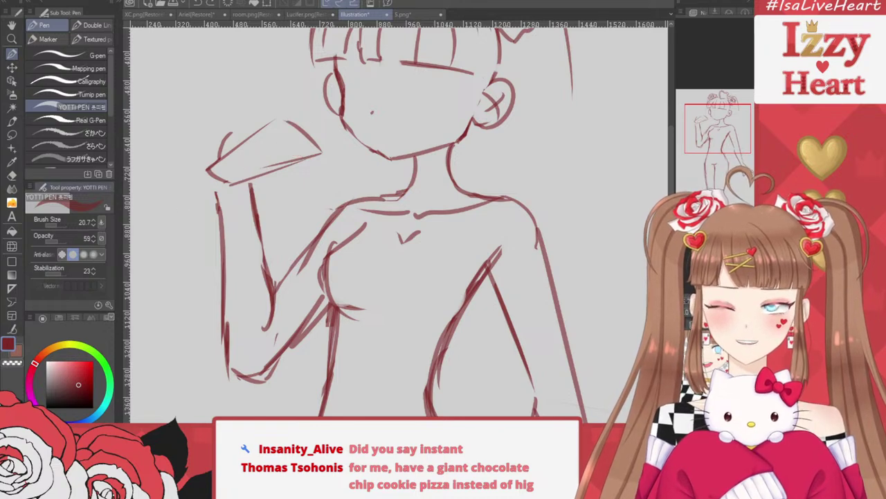
# Erase the lower part of the raised hand, then redraw the outer wrist curve and the palm's lower edge from the forearm
pyautogui.click(12, 174)
pyautogui.moveTo(198, 168)
pyautogui.mouseDown()
pyautogui.moveTo(251, 176)
pyautogui.moveTo(297, 159)
pyautogui.mouseUp()
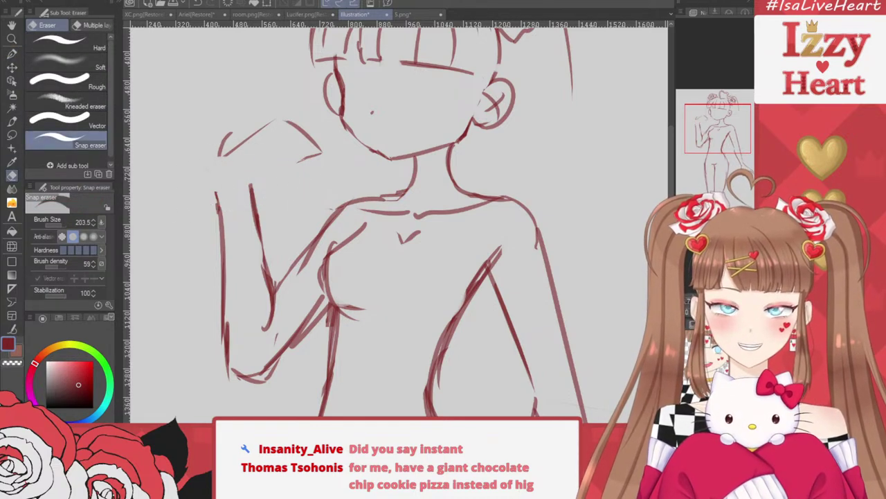
pyautogui.click(12, 53)
pyautogui.moveTo(221, 201)
pyautogui.mouseDown()
pyautogui.moveTo(213, 168)
pyautogui.moveTo(231, 154)
pyautogui.mouseUp()
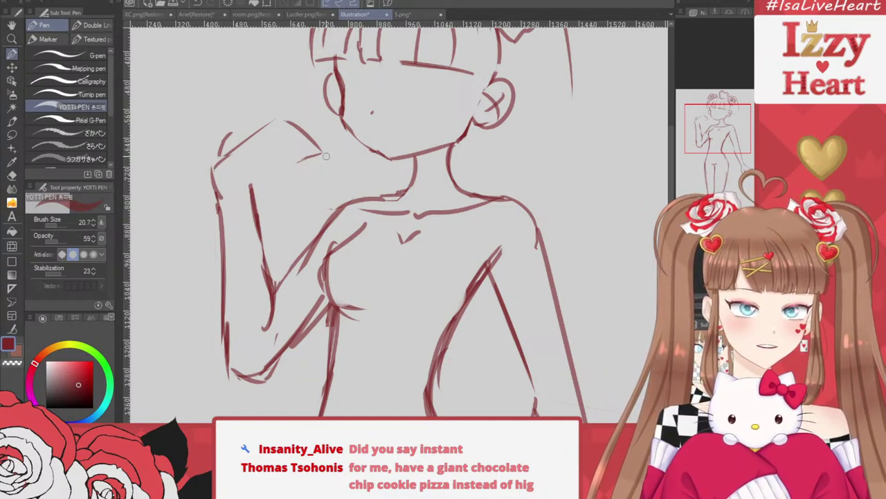
pyautogui.hotkey('ctrl', 'z')
pyautogui.hotkey('ctrl', 'z')
pyautogui.moveTo(214, 187)
pyautogui.mouseDown()
pyautogui.moveTo(214, 174)
pyautogui.moveTo(240, 147)
pyautogui.mouseUp()
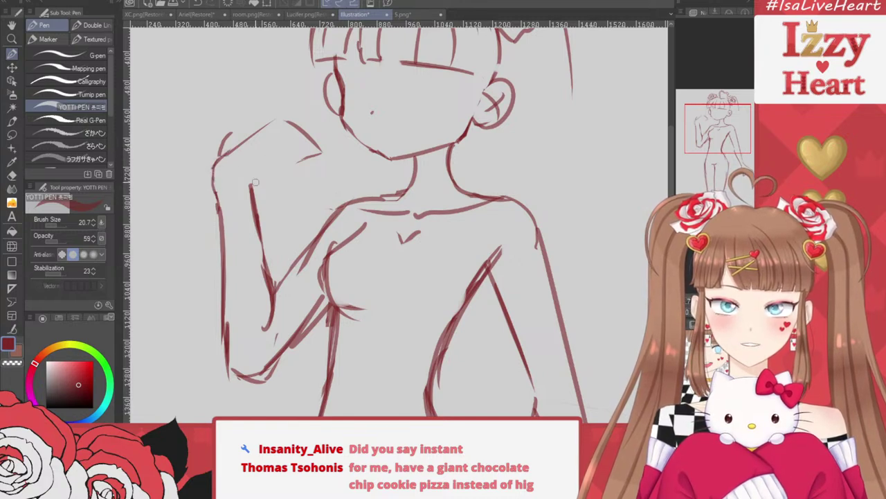
pyautogui.moveTo(284, 174)
pyautogui.mouseDown()
pyautogui.moveTo(255, 189)
pyautogui.moveTo(296, 175)
pyautogui.mouseUp()
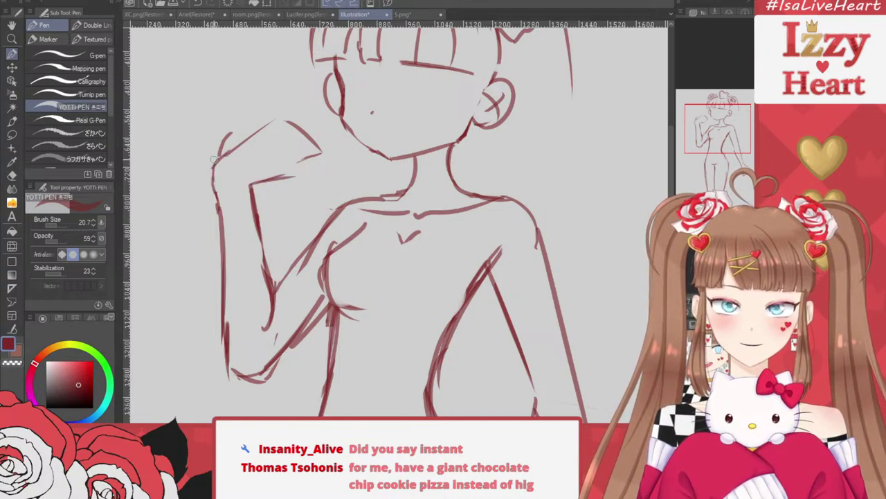
# Redraw the back of the raised hand with darker strokes running from the wrist up toward the fingers
pyautogui.moveTo(216, 165); pyautogui.dragTo(255, 124)
pyautogui.moveTo(260, 116)
pyautogui.mouseDown()
pyautogui.moveTo(254, 135)
pyautogui.moveTo(283, 129)
pyautogui.moveTo(286, 116)
pyautogui.mouseUp()
pyautogui.hotkey('ctrl', 'z')
pyautogui.moveTo(286, 117); pyautogui.dragTo(293, 132)
pyautogui.hotkey('ctrl', 'z')
pyautogui.moveTo(240, 151); pyautogui.dragTo(276, 108)
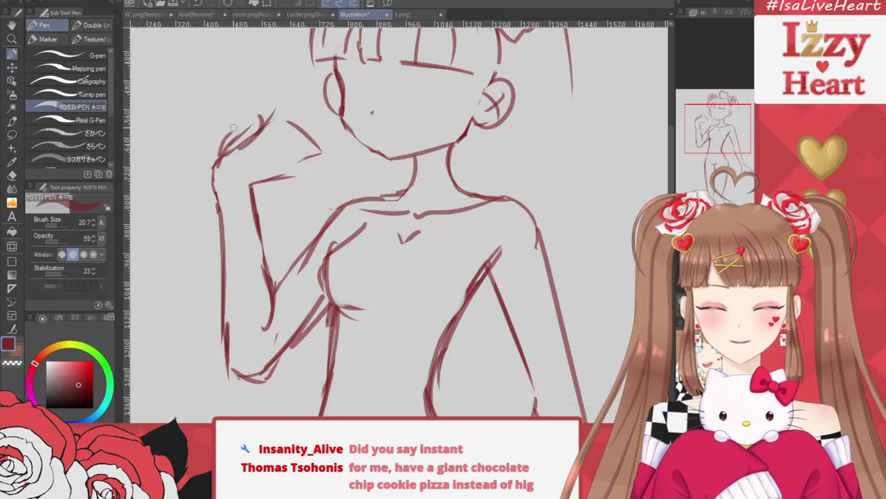
# Sketch the spread fingers of the raised hand, fanning up and toward the face
pyautogui.moveTo(263, 163)
pyautogui.mouseDown()
pyautogui.moveTo(323, 130)
pyautogui.moveTo(300, 161)
pyautogui.moveTo(253, 185)
pyautogui.moveTo(281, 168)
pyautogui.moveTo(322, 118)
pyautogui.moveTo(316, 138)
pyautogui.mouseUp()
pyautogui.hotkey('ctrl', 'z')
pyautogui.moveTo(261, 128)
pyautogui.mouseDown()
pyautogui.moveTo(286, 92)
pyautogui.moveTo(275, 125)
pyautogui.mouseUp()
pyautogui.moveTo(283, 113)
pyautogui.mouseDown()
pyautogui.moveTo(265, 147)
pyautogui.moveTo(292, 122)
pyautogui.moveTo(296, 102)
pyautogui.mouseUp()
pyautogui.hotkey('ctrl', 'z')
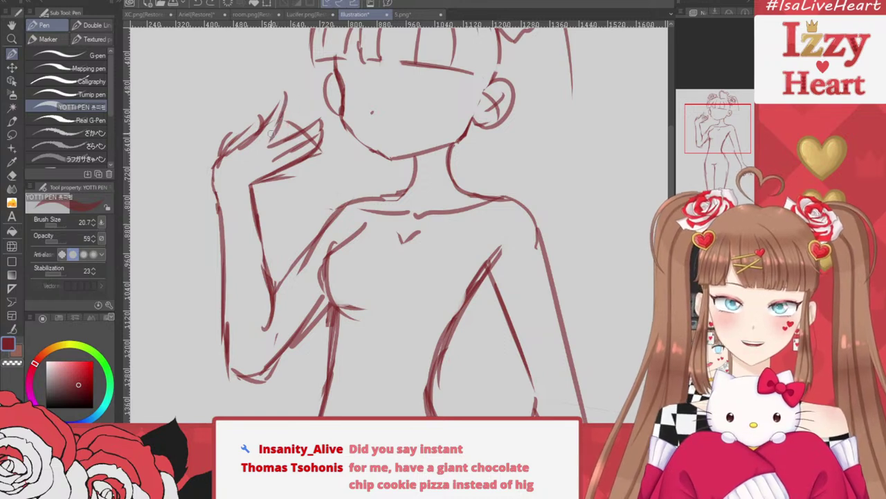
pyautogui.moveTo(272, 135); pyautogui.dragTo(299, 99)
pyautogui.hotkey('ctrl', 'z')
pyautogui.moveTo(270, 136)
pyautogui.mouseDown()
pyautogui.moveTo(306, 100)
pyautogui.moveTo(302, 120)
pyautogui.moveTo(281, 140)
pyautogui.mouseUp()
# Set the eraser size to 34.4 and erase the stray lines along the back of the raised hand
pyautogui.press('e')
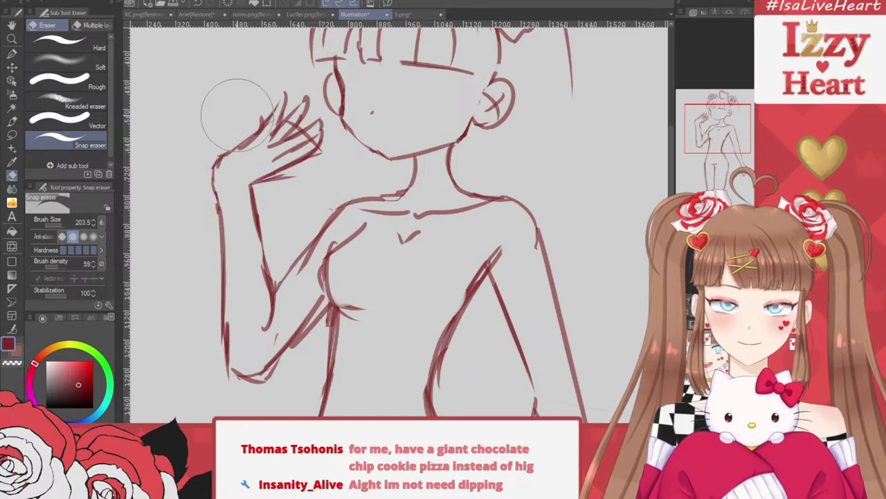
pyautogui.click(56, 224)
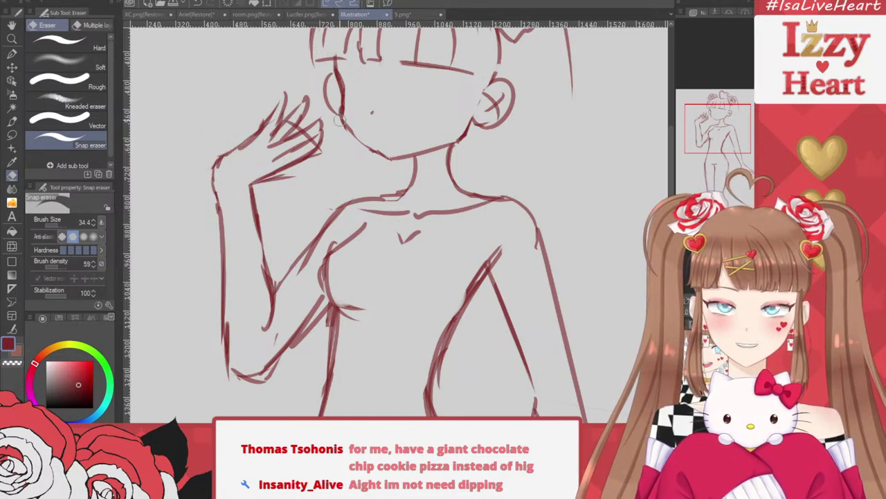
pyautogui.moveTo(271, 138); pyautogui.dragTo(281, 130)
# Erase the raised arm's wrist, forearm and elbow lines and thin out the doubled upper-arm strokes
pyautogui.moveTo(212, 169)
pyautogui.mouseDown()
pyautogui.moveTo(220, 188)
pyautogui.moveTo(310, 135)
pyautogui.moveTo(298, 150)
pyautogui.moveTo(311, 145)
pyautogui.moveTo(209, 242)
pyautogui.moveTo(265, 227)
pyautogui.moveTo(242, 186)
pyautogui.moveTo(259, 211)
pyautogui.moveTo(270, 293)
pyautogui.mouseUp()
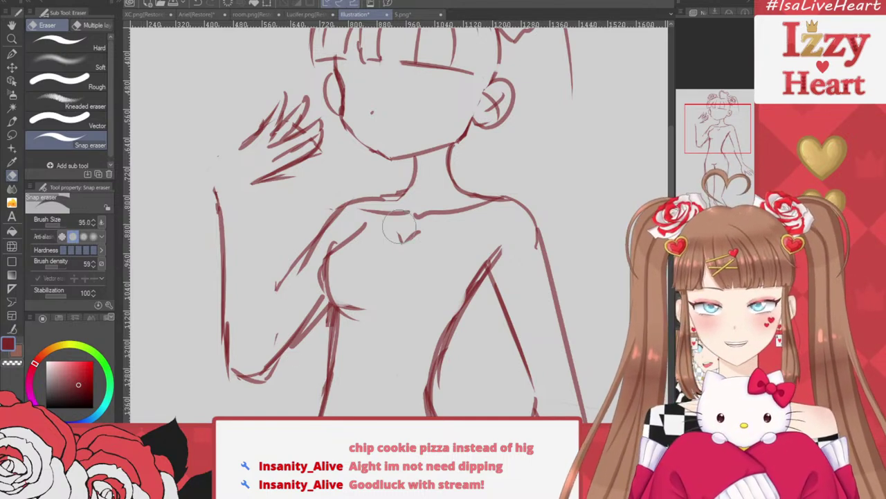
pyautogui.moveTo(217, 178)
pyautogui.mouseDown()
pyautogui.moveTo(226, 310)
pyautogui.moveTo(239, 370)
pyautogui.mouseUp()
pyautogui.moveTo(275, 320); pyautogui.dragTo(245, 382)
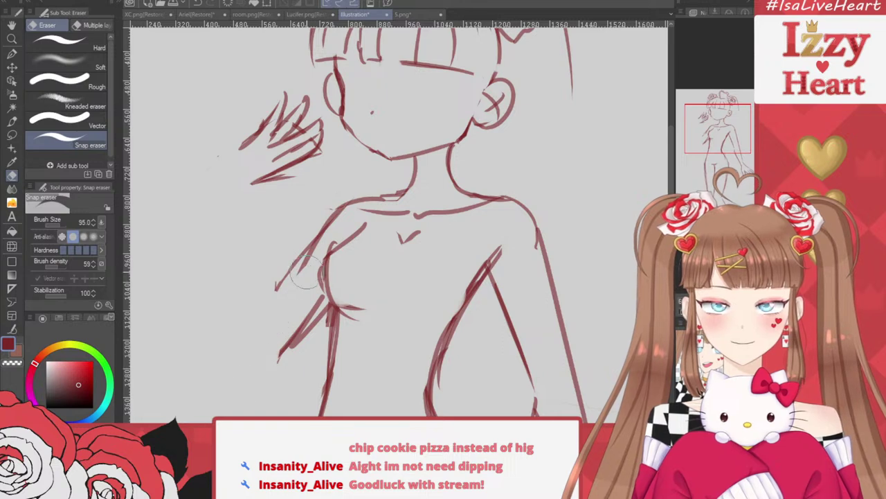
pyautogui.moveTo(312, 302); pyautogui.dragTo(268, 349)
pyautogui.moveTo(316, 253)
pyautogui.mouseDown()
pyautogui.moveTo(316, 300)
pyautogui.moveTo(294, 293)
pyautogui.mouseUp()
# Redraw the back of the raised hand down to the wrist, the outer and inner forearm lines and the elbow curve
pyautogui.click(12, 54)
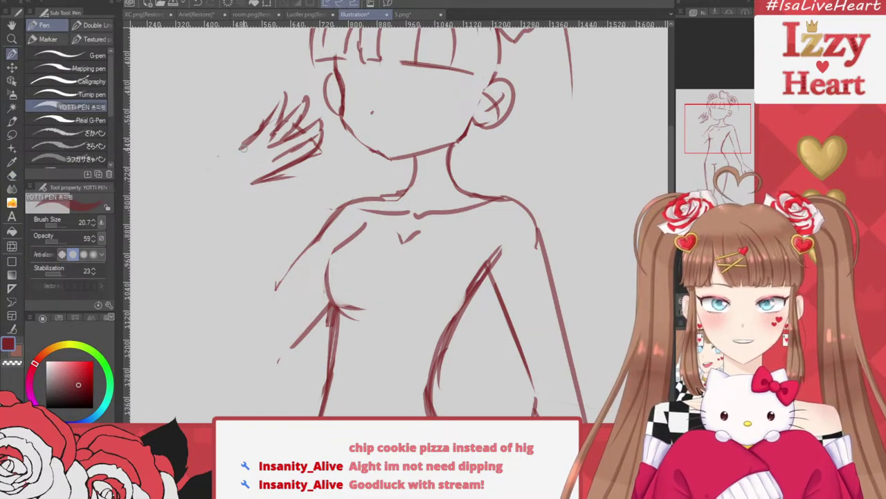
pyautogui.moveTo(244, 144)
pyautogui.mouseDown()
pyautogui.moveTo(223, 153)
pyautogui.moveTo(249, 130)
pyautogui.mouseUp()
pyautogui.hotkey('ctrl', 'z')
pyautogui.hotkey('ctrl', 'z')
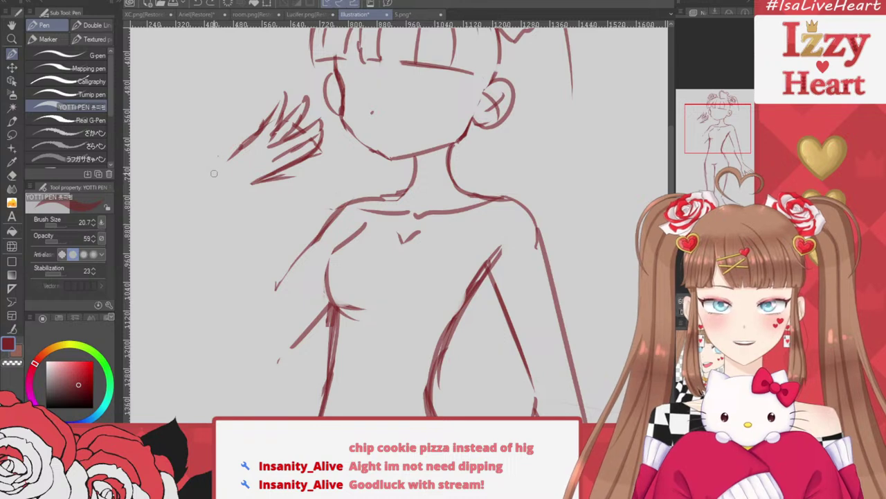
pyautogui.moveTo(212, 171); pyautogui.dragTo(256, 134)
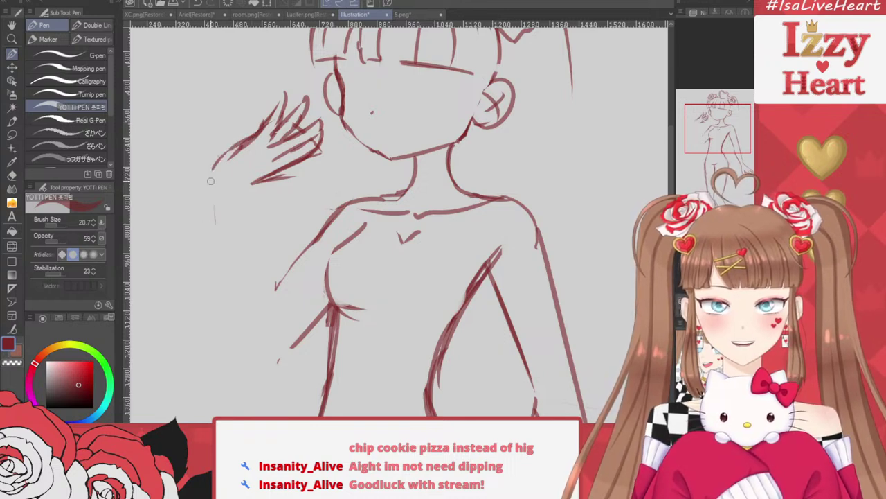
pyautogui.moveTo(210, 179); pyautogui.dragTo(237, 335)
pyautogui.moveTo(215, 254)
pyautogui.mouseDown()
pyautogui.moveTo(238, 345)
pyautogui.moveTo(276, 364)
pyautogui.mouseUp()
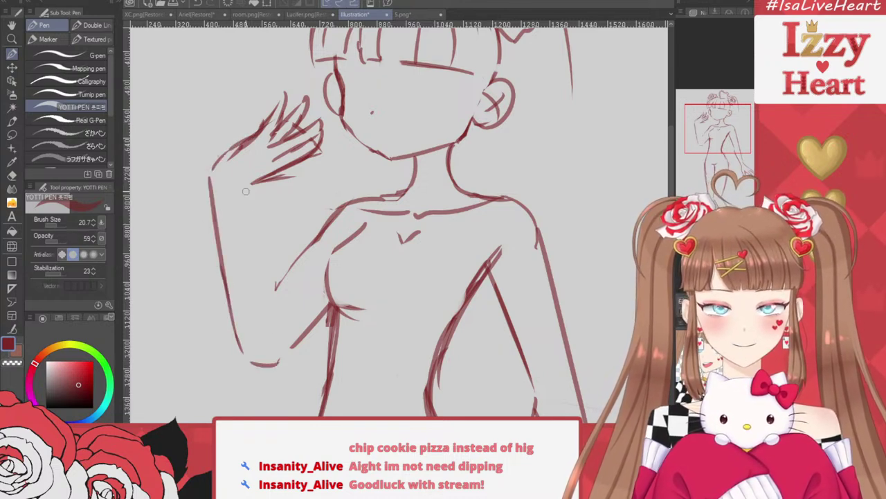
pyautogui.moveTo(244, 198); pyautogui.dragTo(281, 320)
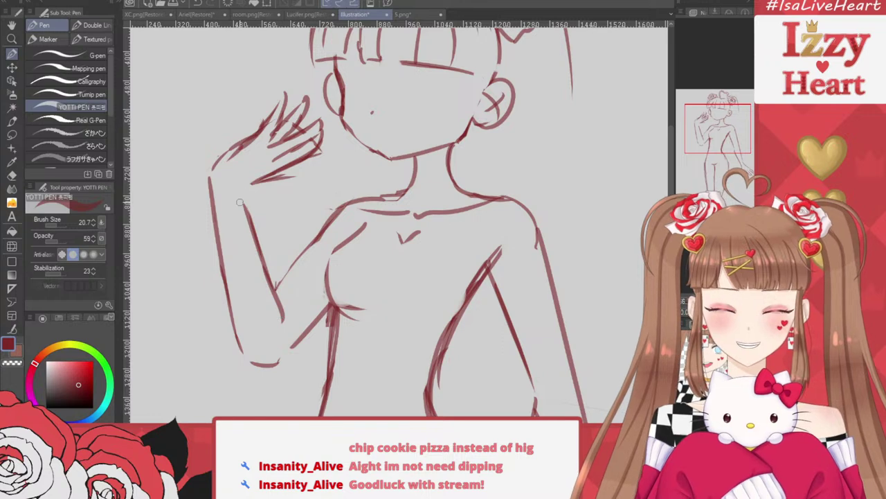
# Clean up the excess sketch lines around the raised hand's palm and fingers with the eraser
pyautogui.scroll(-5, 387, 222)
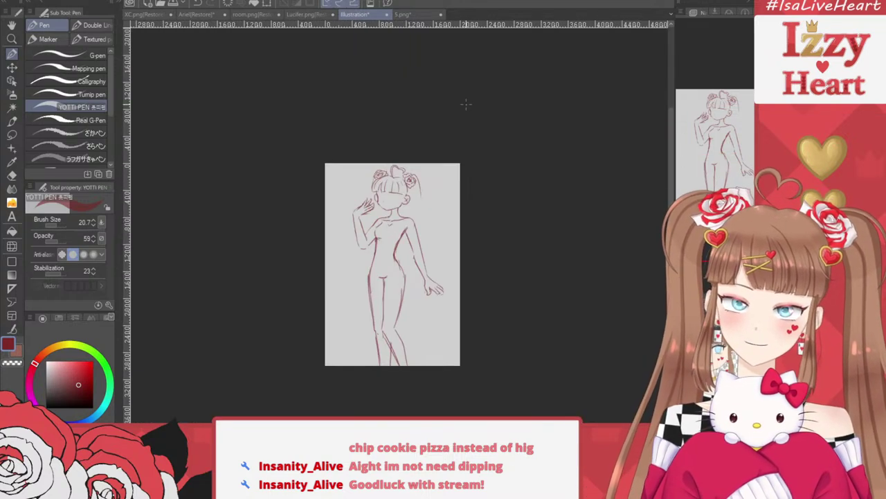
pyautogui.scroll(7, 391, 226)
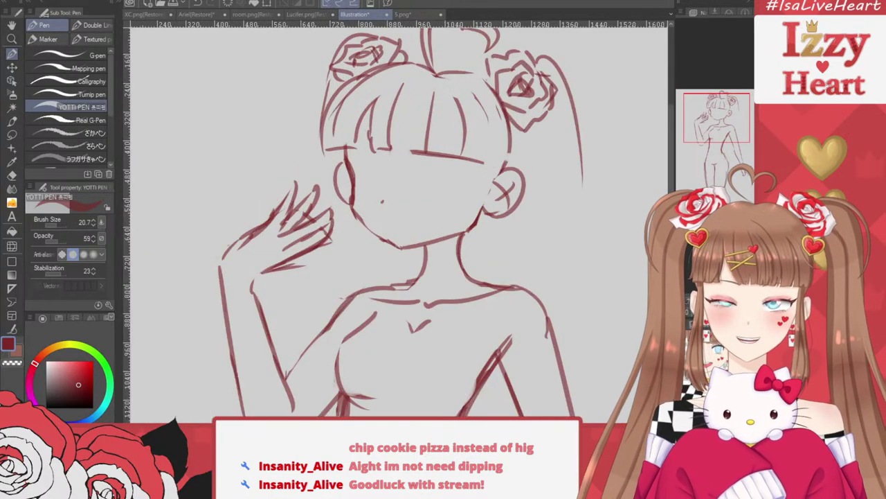
pyautogui.press('e')
pyautogui.moveTo(284, 273)
pyautogui.mouseDown()
pyautogui.moveTo(335, 260)
pyautogui.moveTo(309, 270)
pyautogui.moveTo(335, 249)
pyautogui.moveTo(329, 229)
pyautogui.moveTo(315, 251)
pyautogui.moveTo(350, 218)
pyautogui.moveTo(319, 225)
pyautogui.mouseUp()
pyautogui.scroll(-6, 316, 224)
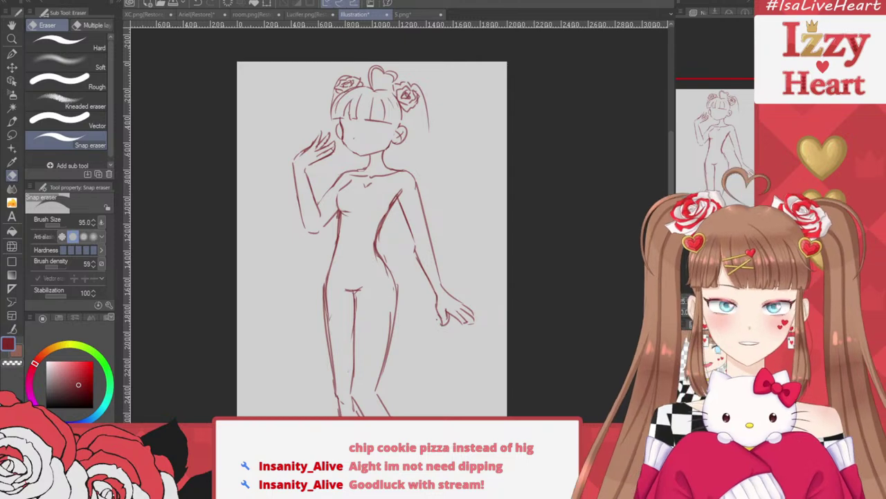
# Lasso the raised hand, nudge it slightly with a transform and clear the selection
pyautogui.click(11, 134)
pyautogui.moveTo(270, 112)
pyautogui.mouseDown()
pyautogui.moveTo(314, 181)
pyautogui.moveTo(335, 168)
pyautogui.moveTo(342, 142)
pyautogui.moveTo(305, 109)
pyautogui.mouseUp()
pyautogui.hotkey('ctrl', 't')
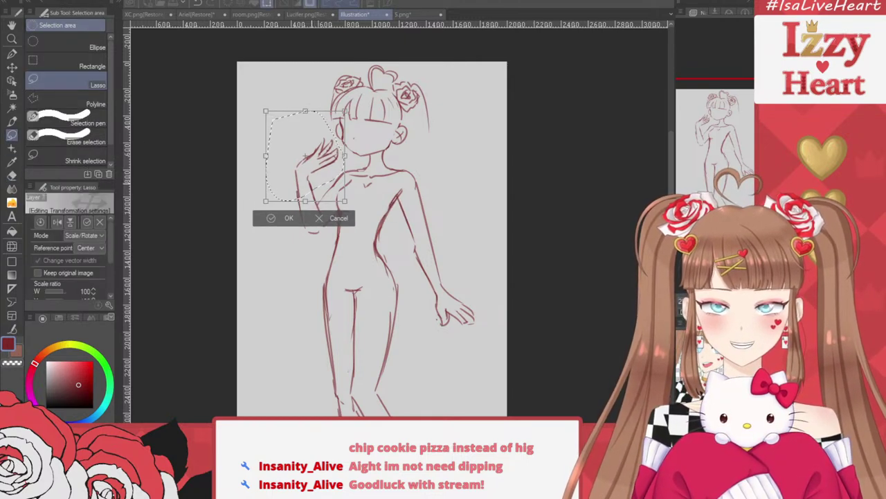
pyautogui.click(270, 218)
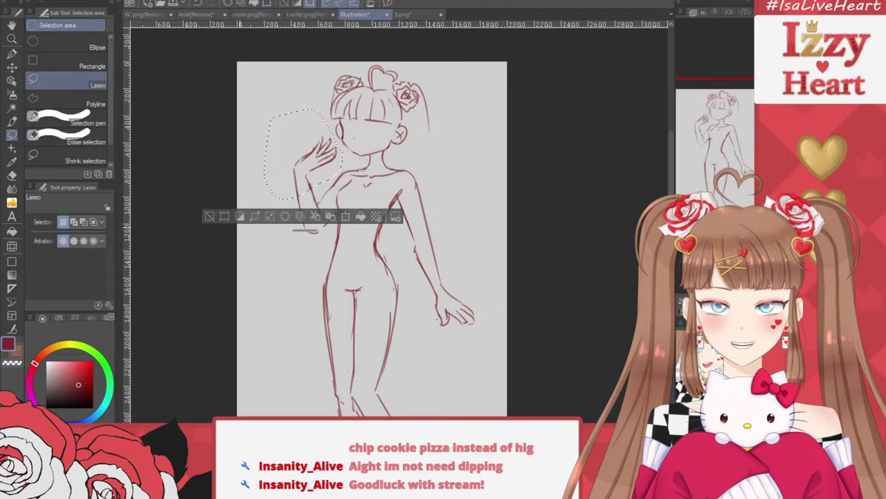
pyautogui.click(209, 217)
pyautogui.scroll(-2, 356, 101)
pyautogui.scroll(2, 400, 116)
pyautogui.moveTo(352, 102); pyautogui.dragTo(355, 104)
pyautogui.click(259, 122)
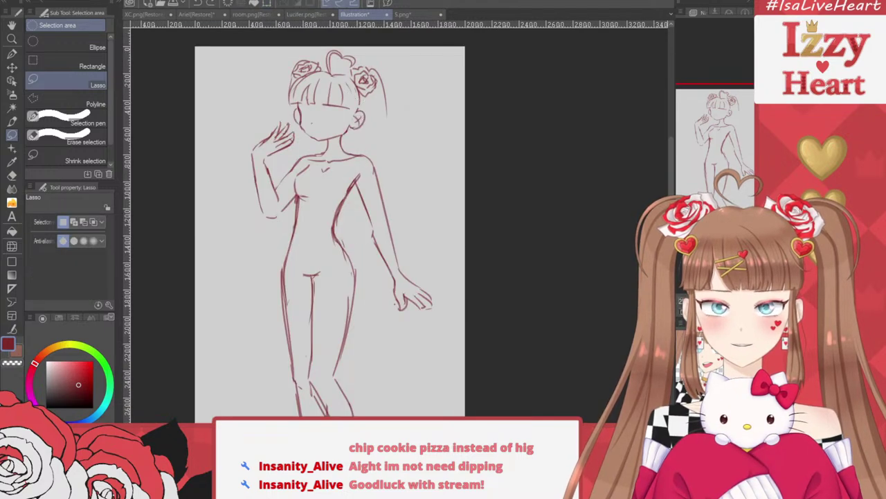
# Rotate the whole figure sketch clockwise so the body leans diagonally across the canvas
pyautogui.hotkey('ctrl', 't')
pyautogui.moveTo(450, 83); pyautogui.dragTo(505, 137)
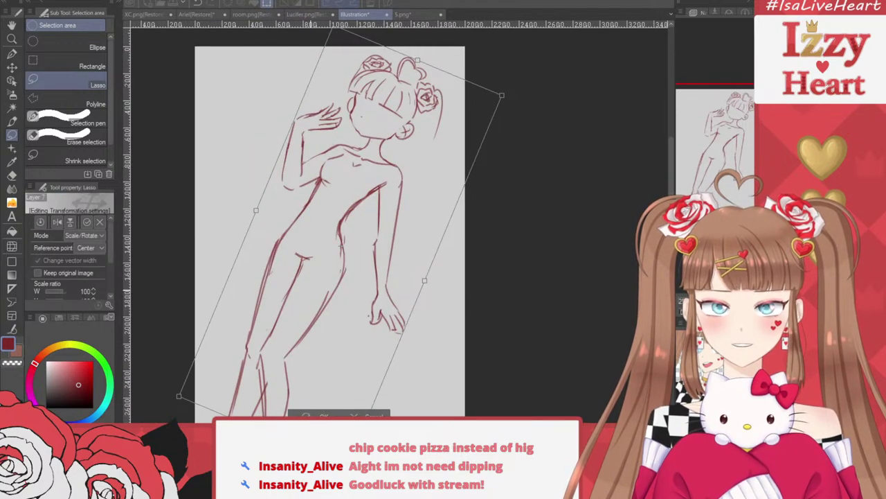
pyautogui.press('Return')
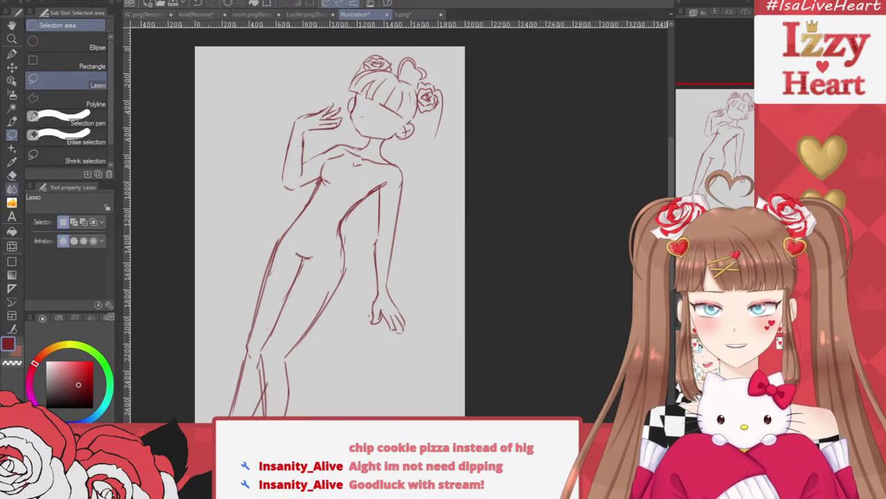
# Erase the hips and both legs with a large eraser, leaving the head, torso and arms
pyautogui.press('e')
pyautogui.moveTo(399, 227); pyautogui.dragTo(437, 227)
pyautogui.moveTo(337, 303)
pyautogui.mouseDown()
pyautogui.moveTo(272, 314)
pyautogui.moveTo(243, 282)
pyautogui.moveTo(305, 353)
pyautogui.moveTo(271, 328)
pyautogui.moveTo(158, 356)
pyautogui.mouseUp()
pyautogui.scroll(1, 204, 143)
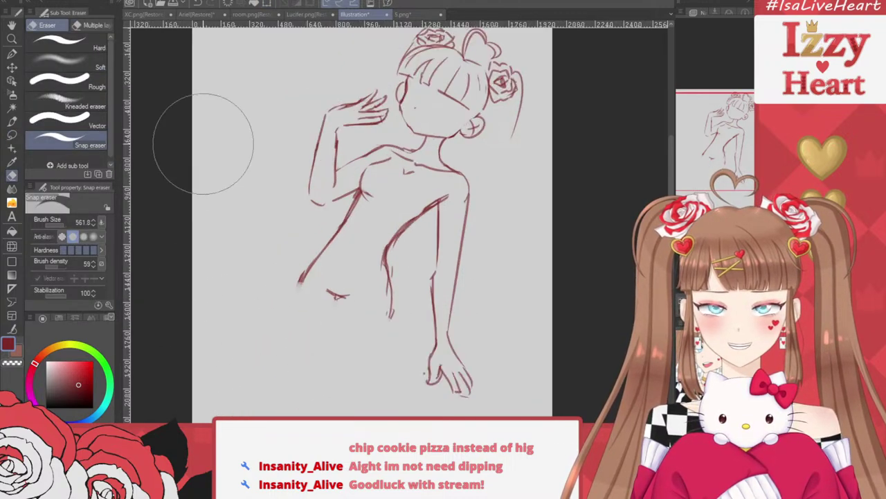
pyautogui.scroll(-1, 252, 202)
pyautogui.scroll(-2, 232, 199)
pyautogui.moveTo(242, 302); pyautogui.dragTo(271, 300)
pyautogui.scroll(2, 295, 243)
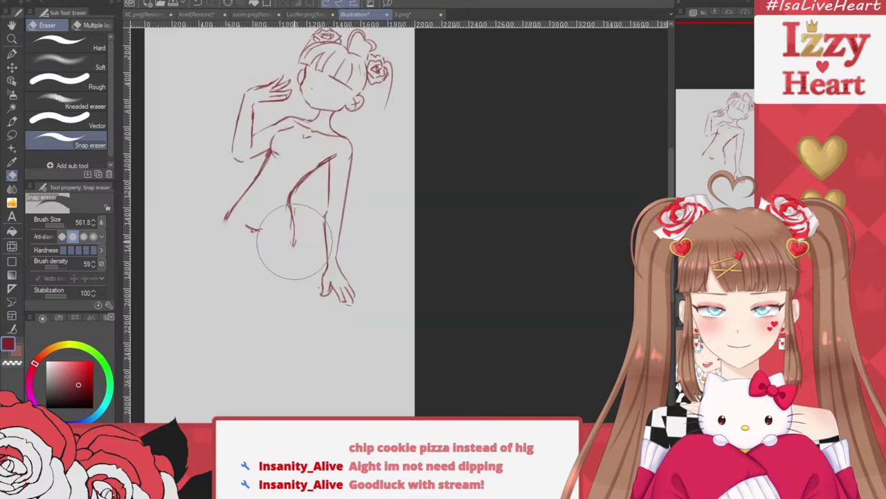
# Rotate the figure sketch counterclockwise into a more upright pose and shift it slightly down and right on the canvas
pyautogui.click(266, 3)
pyautogui.moveTo(429, 228); pyautogui.dragTo(444, 178)
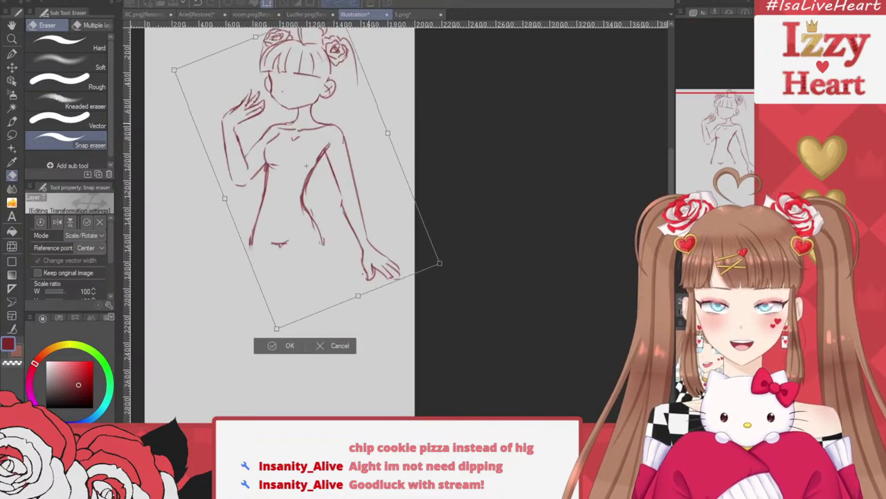
pyautogui.moveTo(311, 194); pyautogui.dragTo(322, 200)
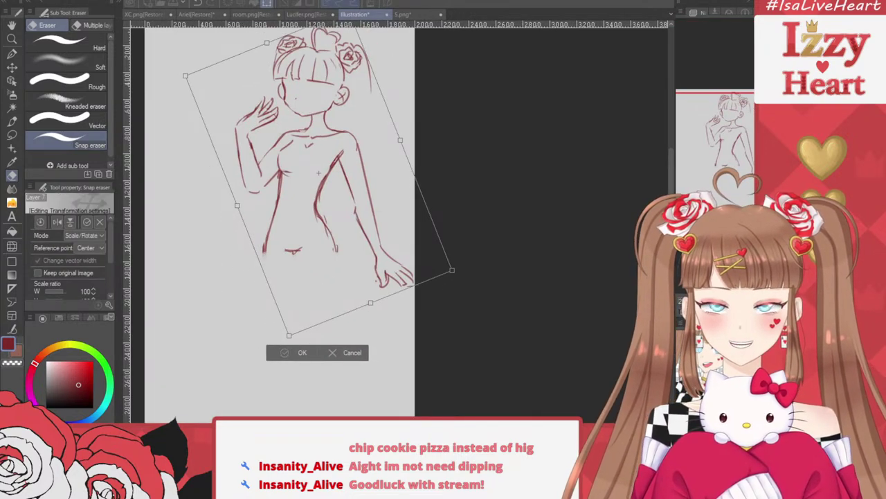
pyautogui.press('Escape')
# Sketch both thighs with the pen, angling diagonally down from the hips, with a curved outer hip line
pyautogui.press('p')
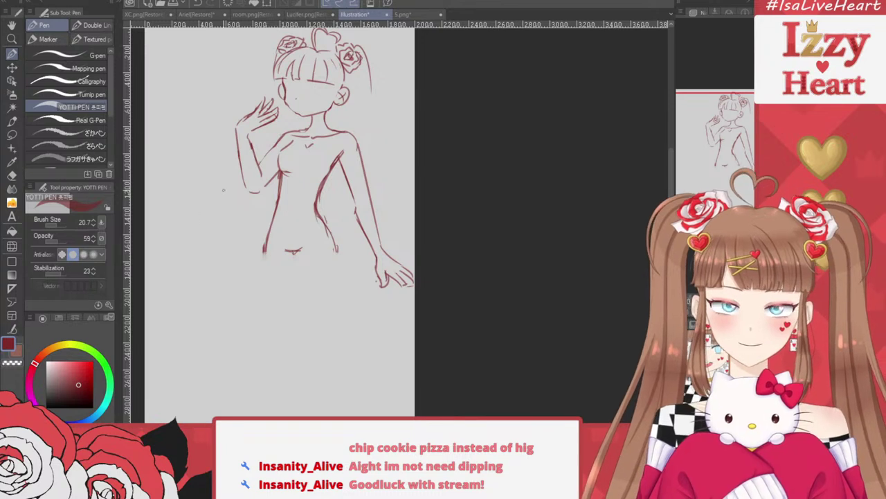
pyautogui.moveTo(299, 250); pyautogui.dragTo(254, 308)
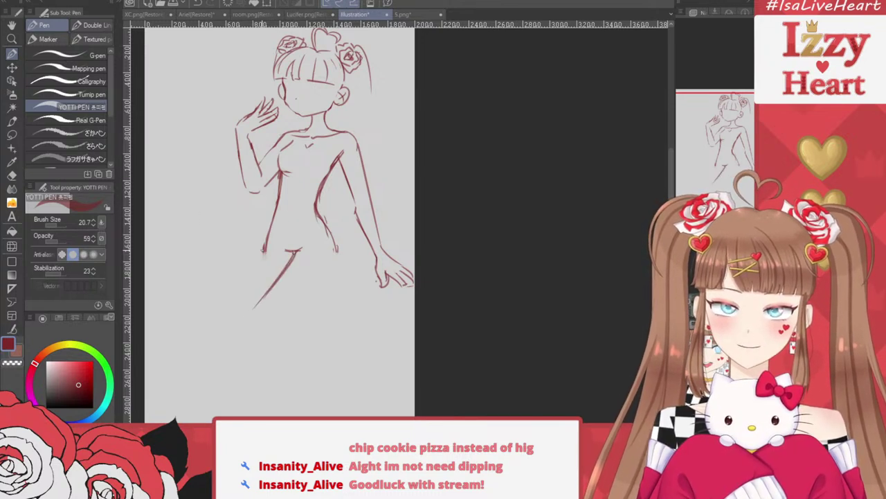
pyautogui.moveTo(261, 254); pyautogui.dragTo(232, 309)
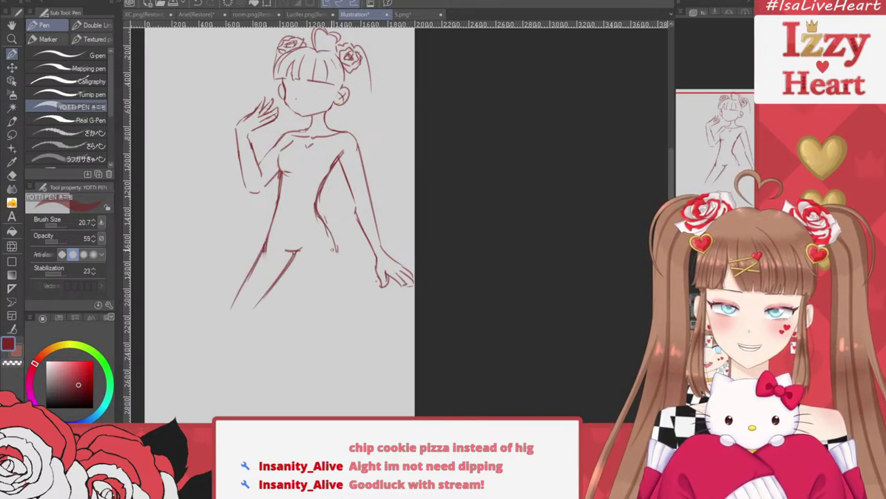
pyautogui.moveTo(337, 248); pyautogui.dragTo(292, 322)
pyautogui.hotkey('ctrl', 'z')
pyautogui.moveTo(338, 241); pyautogui.dragTo(316, 299)
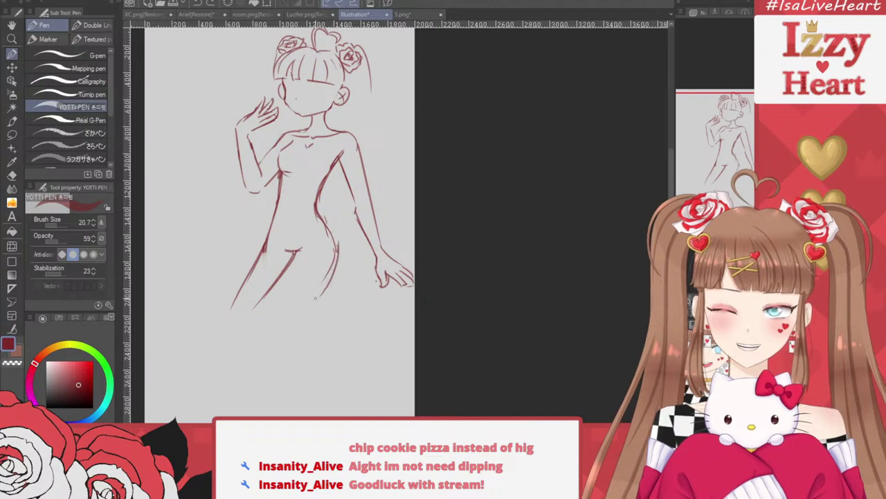
pyautogui.moveTo(337, 258); pyautogui.dragTo(287, 320)
pyautogui.moveTo(332, 275); pyautogui.dragTo(278, 331)
pyautogui.scroll(1, 398, 142)
pyautogui.scroll(-3, 398, 143)
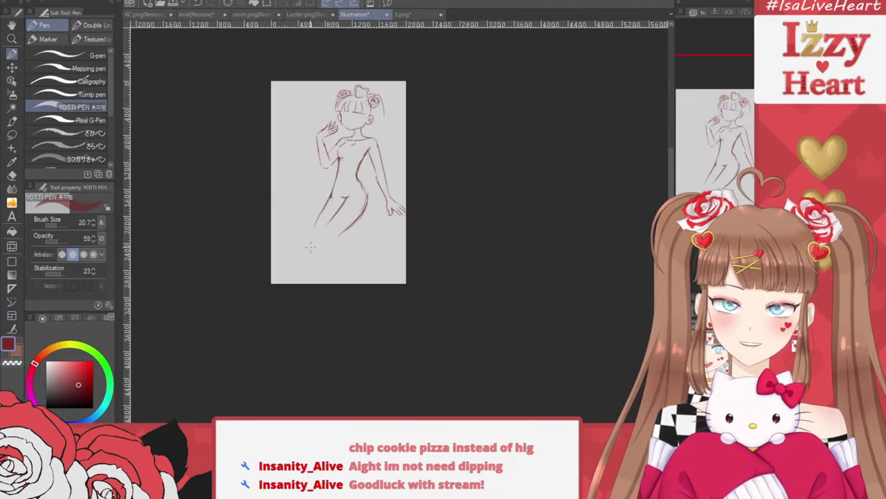
pyautogui.scroll(3, 293, 200)
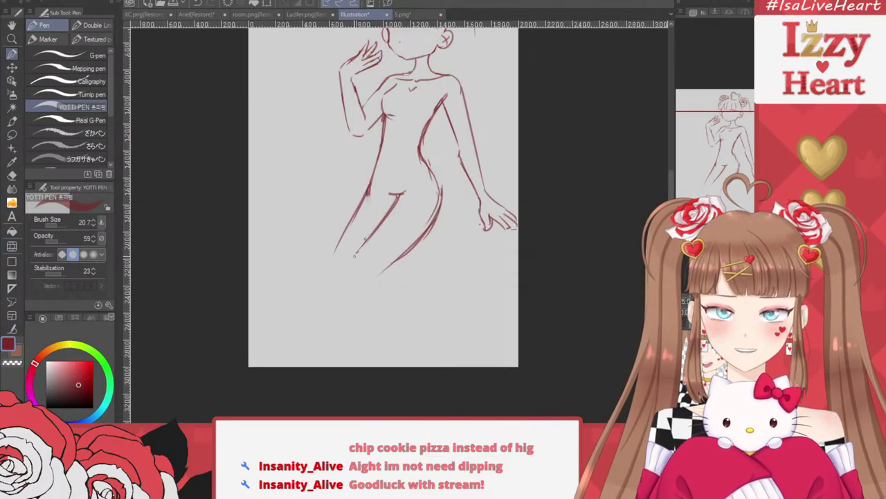
# Sketch the front leg's knee and lower leg, running down to the canvas's lower edge
pyautogui.moveTo(354, 256); pyautogui.dragTo(409, 341)
pyautogui.hotkey('ctrl', 'z')
pyautogui.hotkey('ctrl', 'z')
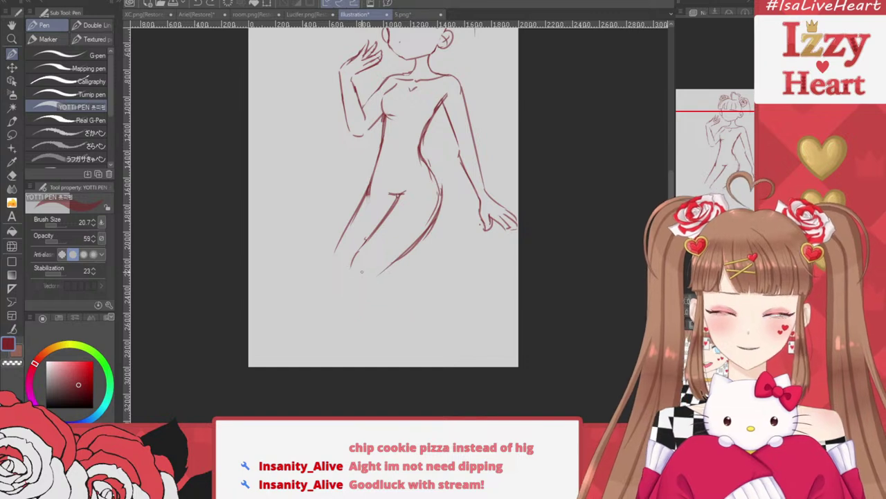
pyautogui.moveTo(352, 262)
pyautogui.mouseDown()
pyautogui.moveTo(371, 285)
pyautogui.moveTo(367, 306)
pyautogui.moveTo(385, 366)
pyautogui.mouseUp()
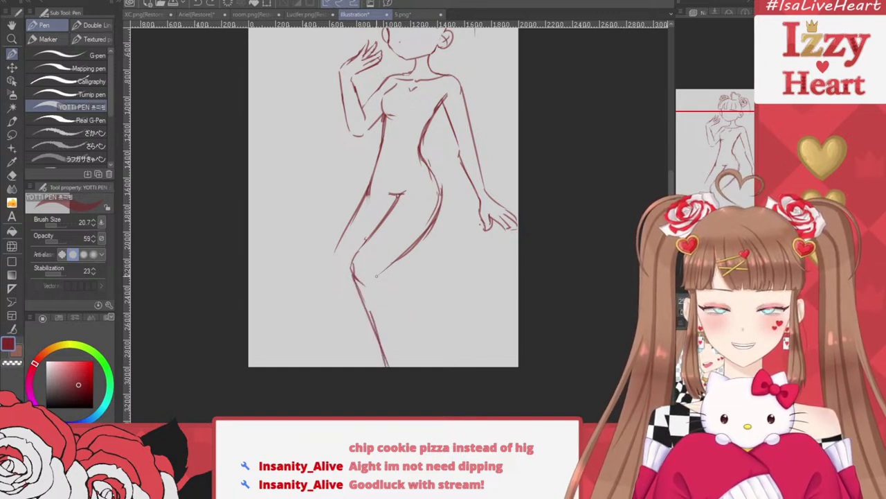
pyautogui.hotkey('ctrl', 'z')
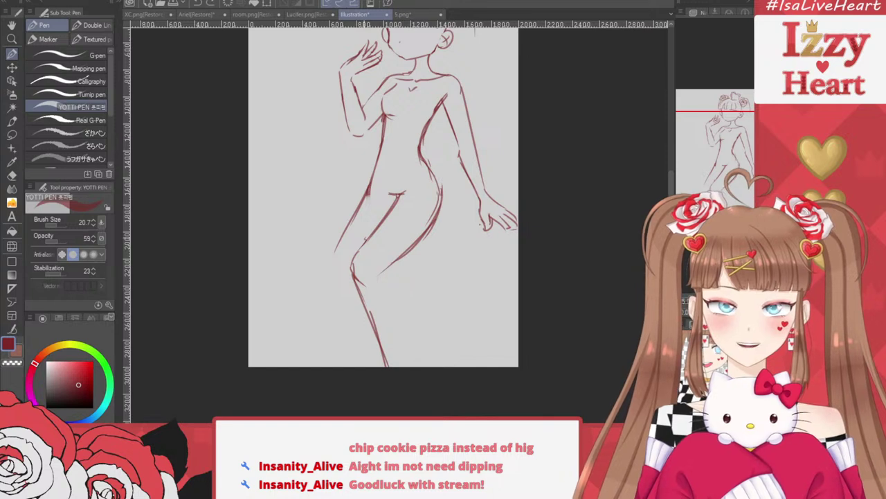
pyautogui.moveTo(382, 272)
pyautogui.mouseDown()
pyautogui.moveTo(407, 296)
pyautogui.moveTo(396, 298)
pyautogui.moveTo(408, 317)
pyautogui.moveTo(408, 365)
pyautogui.mouseUp()
pyautogui.hotkey('ctrl', 'z')
pyautogui.moveTo(403, 307); pyautogui.dragTo(408, 367)
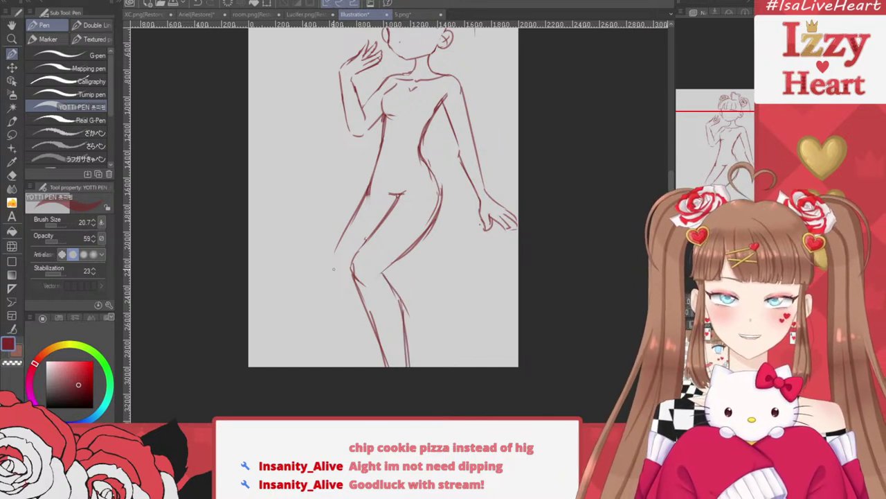
# Sketch the rear leg's knee and lower leg, crossing behind the front leg down to the canvas's lower edge
pyautogui.moveTo(336, 259); pyautogui.dragTo(330, 366)
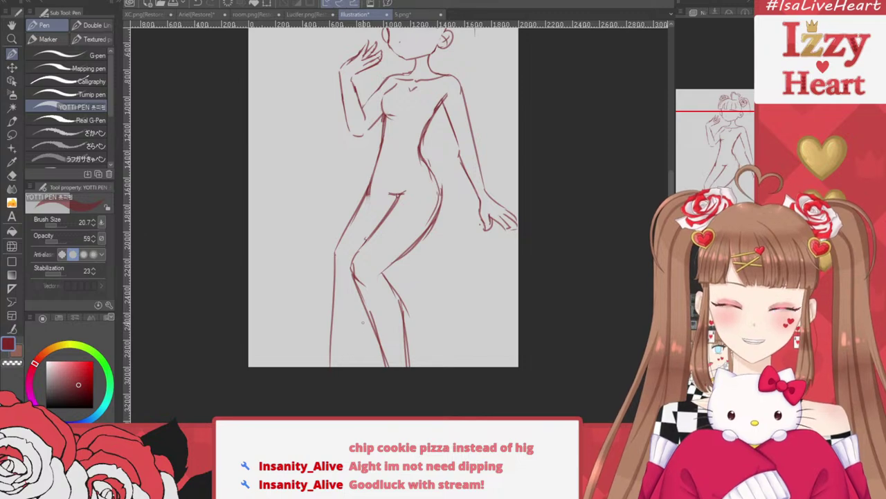
pyautogui.moveTo(364, 305); pyautogui.dragTo(351, 367)
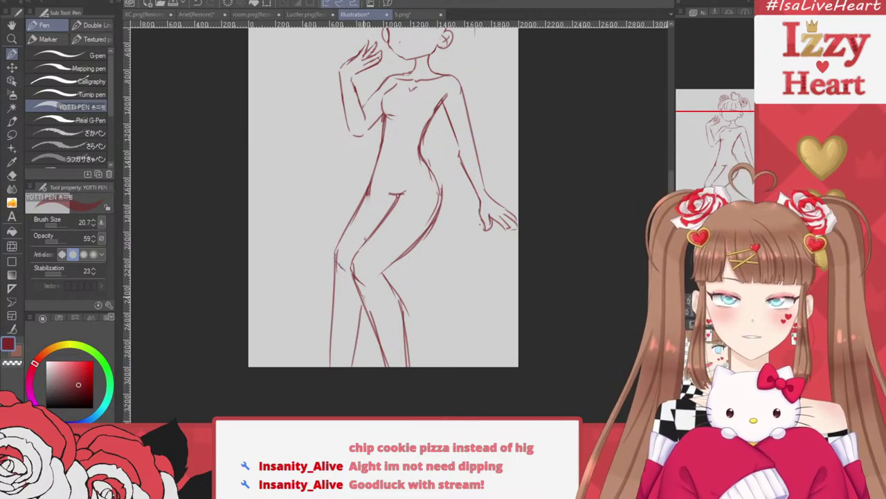
pyautogui.moveTo(365, 299); pyautogui.dragTo(355, 367)
pyautogui.hotkey('ctrl', 'z')
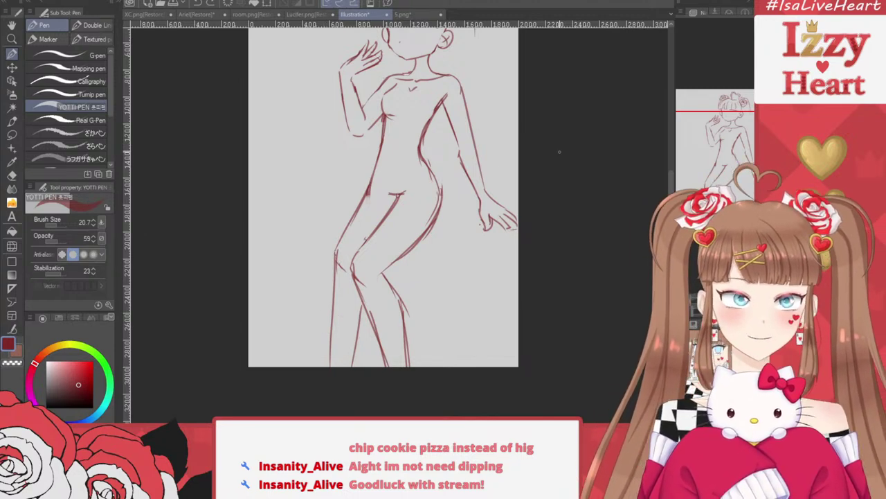
# Lasso the head and hair, enlarge them to about 109%, realign them with the neck and clear the selection
pyautogui.moveTo(388, 221); pyautogui.dragTo(380, 289)
pyautogui.press('m')
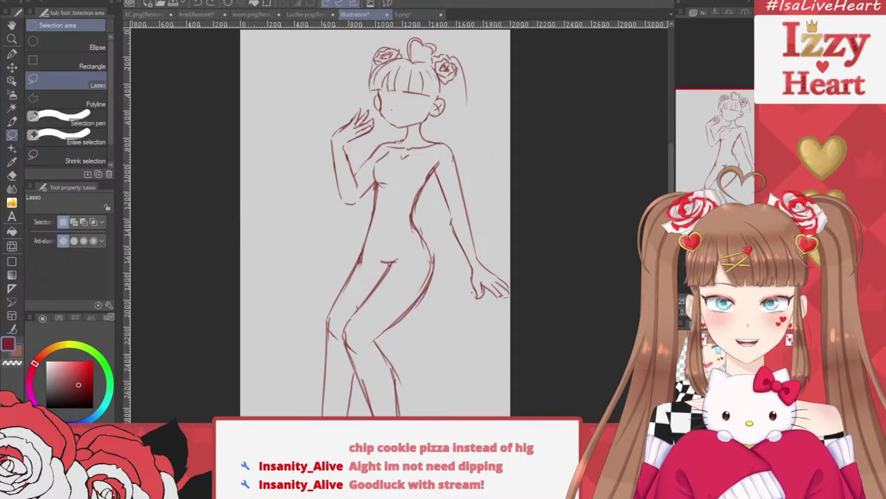
pyautogui.moveTo(356, 58); pyautogui.dragTo(352, 82)
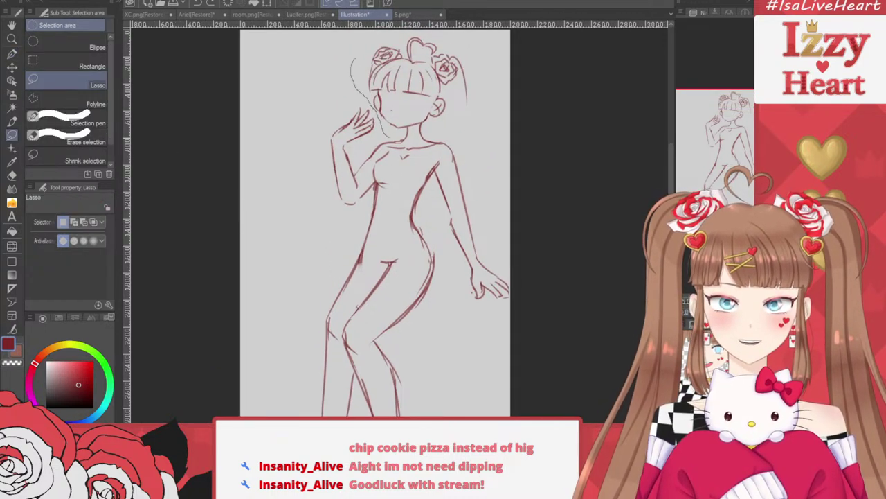
pyautogui.moveTo(461, 130)
pyautogui.mouseDown()
pyautogui.moveTo(478, 41)
pyautogui.moveTo(457, 31)
pyautogui.moveTo(364, 36)
pyautogui.mouseUp()
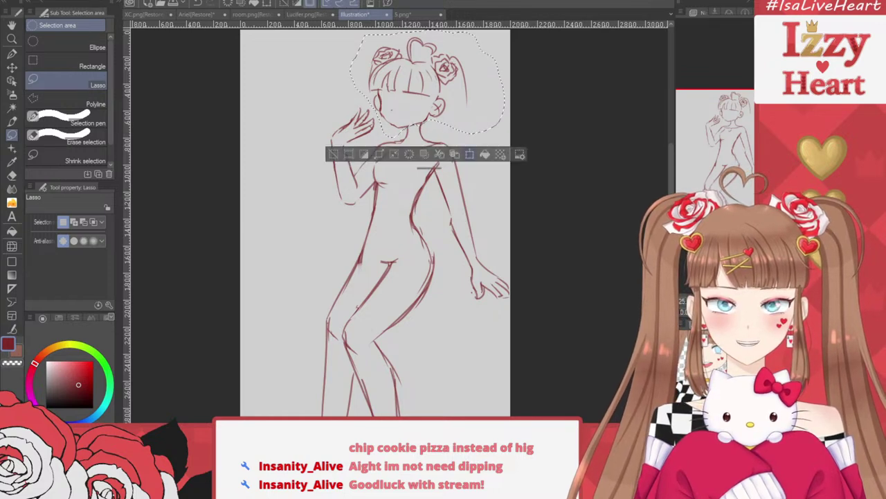
pyautogui.hotkey('ctrl', 't')
pyautogui.moveTo(506, 139); pyautogui.dragTo(514, 144)
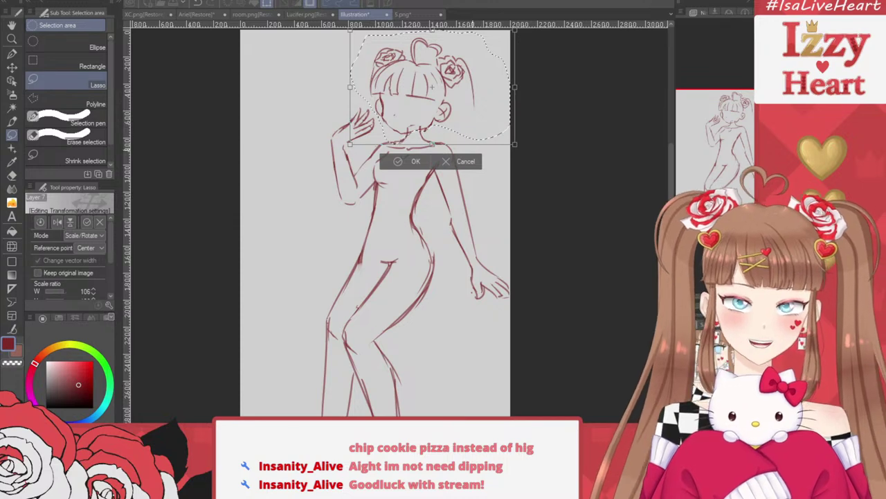
pyautogui.moveTo(431, 86); pyautogui.dragTo(429, 80)
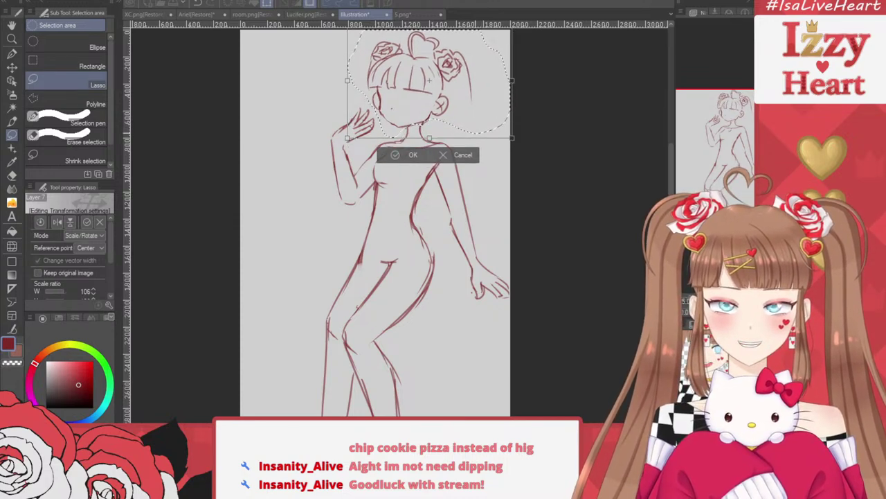
pyautogui.moveTo(513, 140); pyautogui.dragTo(516, 141)
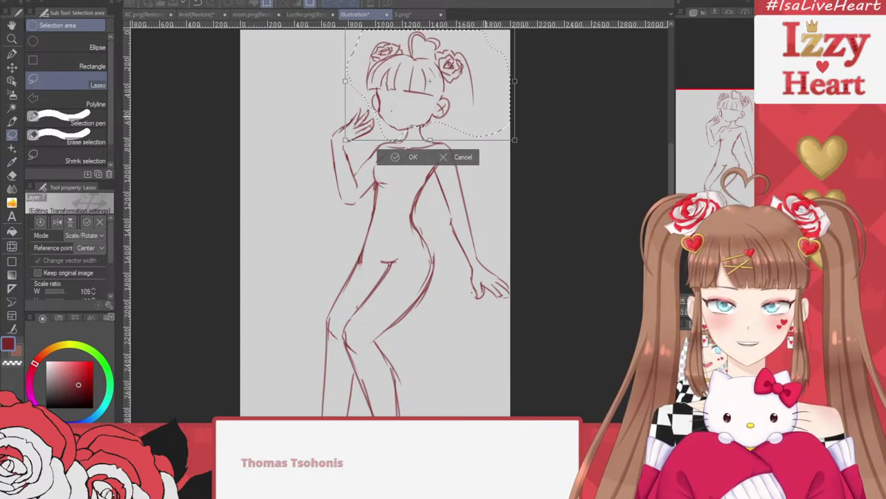
pyautogui.moveTo(470, 92); pyautogui.dragTo(470, 90)
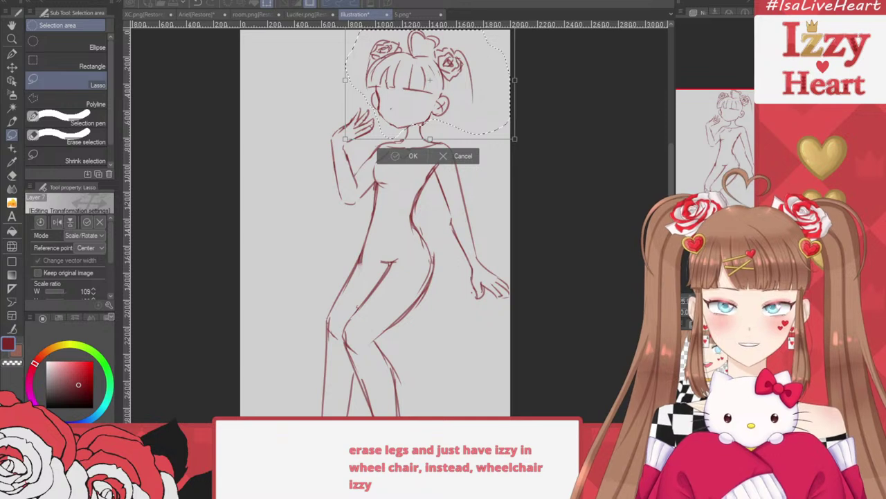
pyautogui.press('Return')
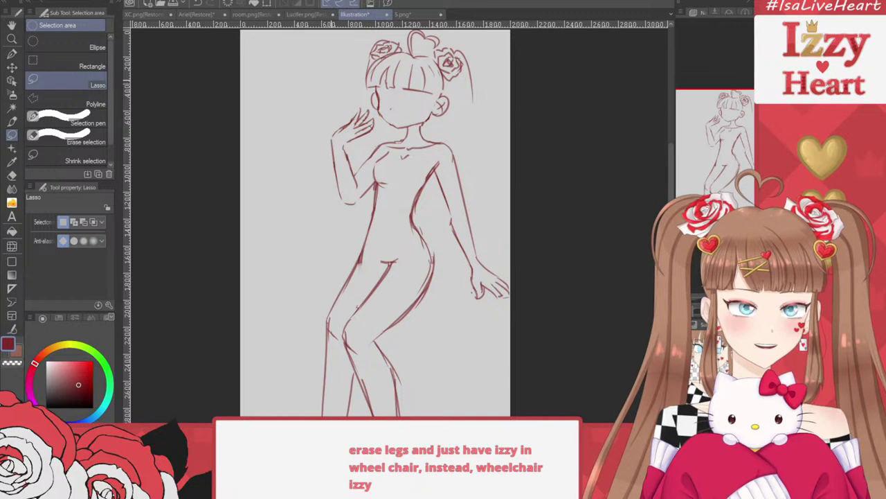
# Sketch rough seat lines behind the figure: a tall backrest outline and horizontal edges at hip and knee height
pyautogui.click(12, 53)
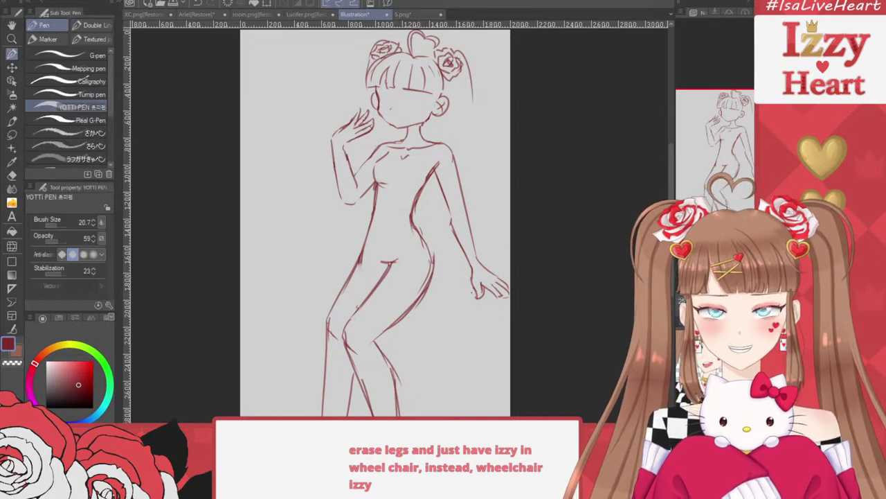
pyautogui.scroll(-2, 322, 127)
pyautogui.moveTo(289, 199); pyautogui.dragTo(348, 199)
pyautogui.hotkey('ctrl', 'z')
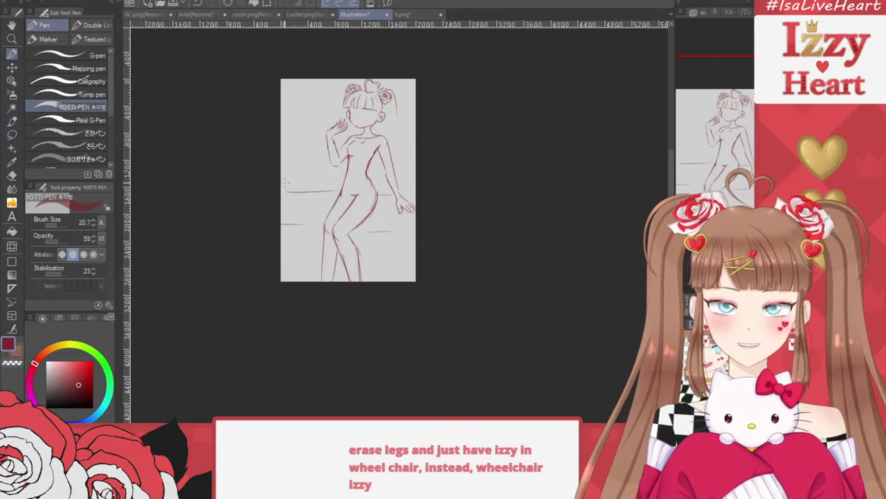
pyautogui.moveTo(285, 185)
pyautogui.mouseDown()
pyautogui.moveTo(291, 126)
pyautogui.moveTo(329, 126)
pyautogui.mouseUp()
pyautogui.scroll(3, 376, 129)
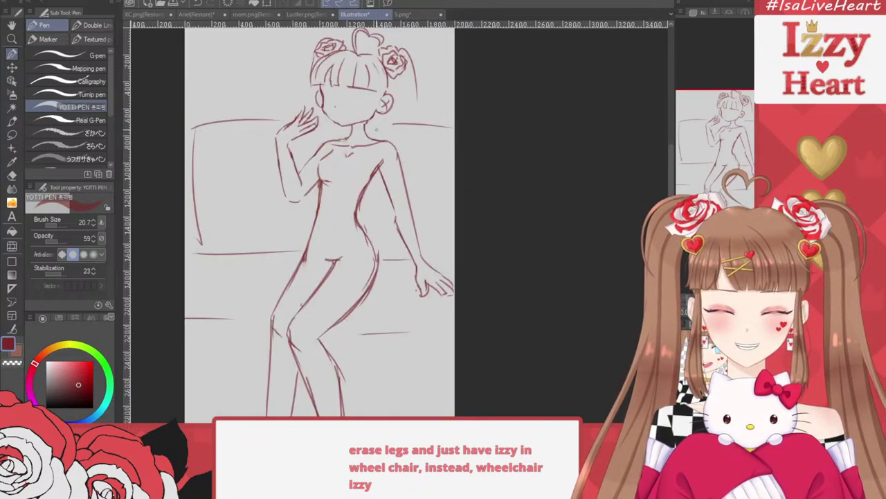
# Erase the hips and both legs with a large eraser, keeping the torso, arms and seat lines
pyautogui.scroll(-3, 505, 139)
pyautogui.scroll(4, 439, 252)
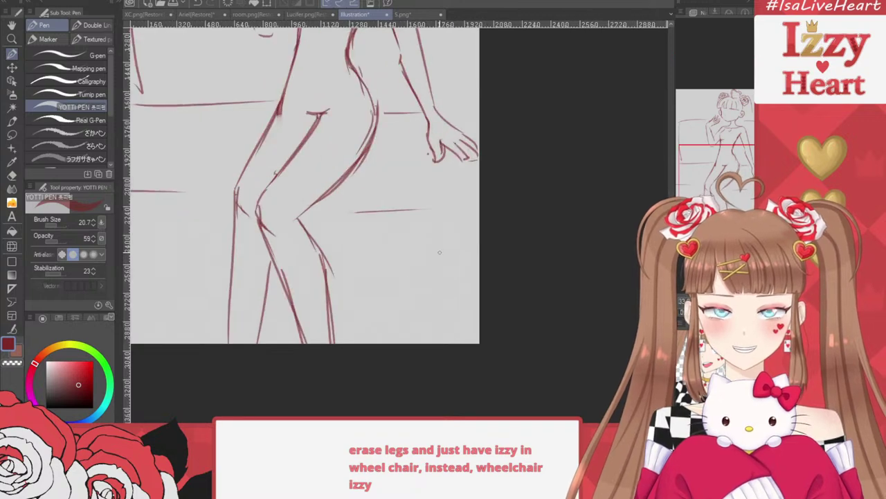
pyautogui.press('m')
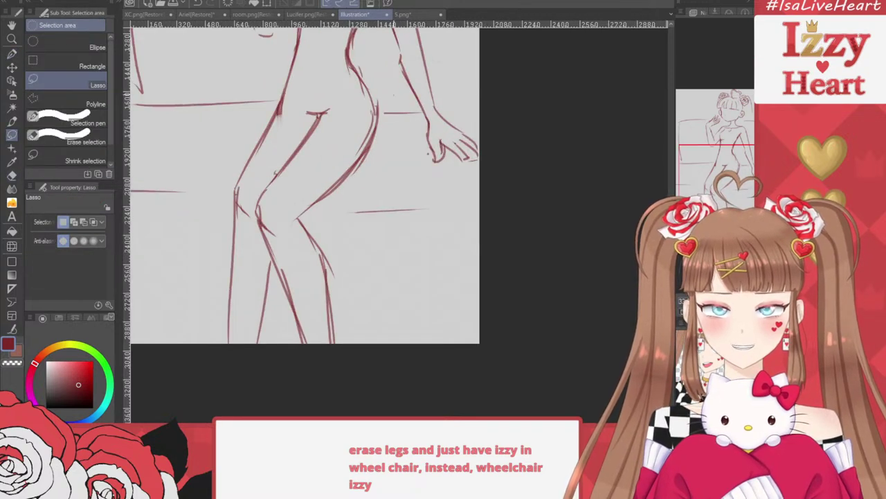
pyautogui.press('e')
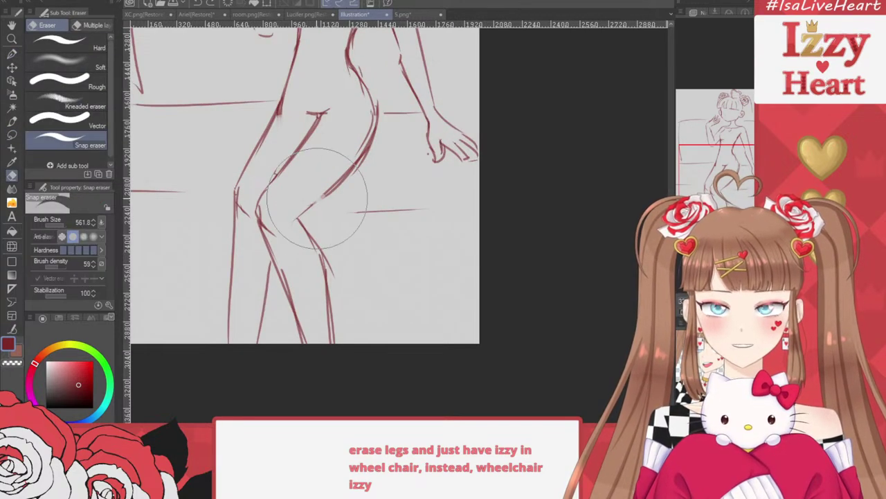
pyautogui.moveTo(317, 198)
pyautogui.mouseDown()
pyautogui.moveTo(372, 165)
pyautogui.moveTo(295, 174)
pyautogui.moveTo(371, 159)
pyautogui.moveTo(266, 142)
pyautogui.moveTo(375, 153)
pyautogui.moveTo(369, 123)
pyautogui.mouseUp()
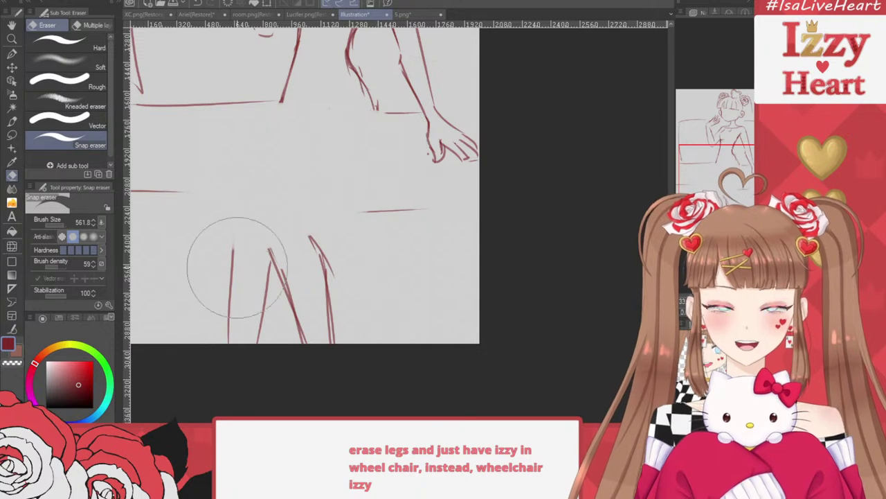
pyautogui.moveTo(235, 267); pyautogui.dragTo(287, 208)
# Sketch two oval thigh guides side by side below the waist with a small crotch mark between them
pyautogui.press('p')
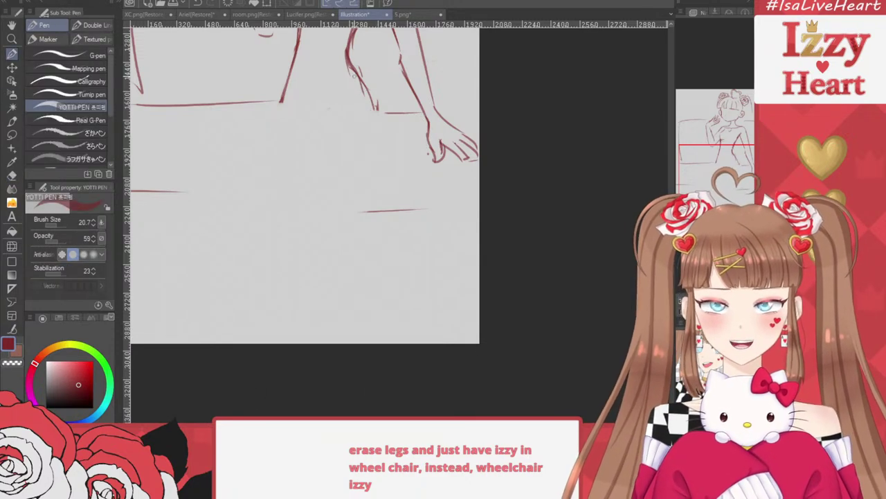
pyautogui.moveTo(328, 111)
pyautogui.mouseDown()
pyautogui.moveTo(352, 113)
pyautogui.moveTo(339, 152)
pyautogui.moveTo(295, 106)
pyautogui.moveTo(331, 108)
pyautogui.mouseUp()
pyautogui.hotkey('ctrl', 'z')
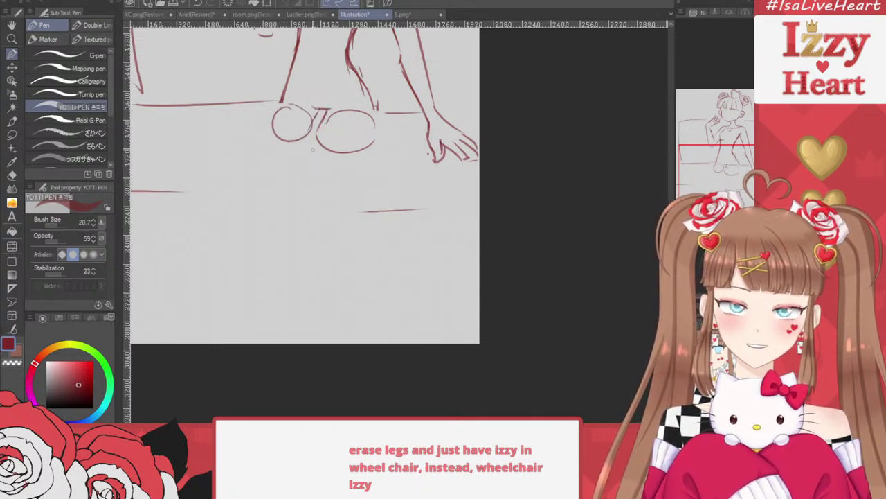
# Sketch the front thigh's inner and outer contours from the crotch and hip down toward the knee
pyautogui.moveTo(328, 109); pyautogui.dragTo(288, 172)
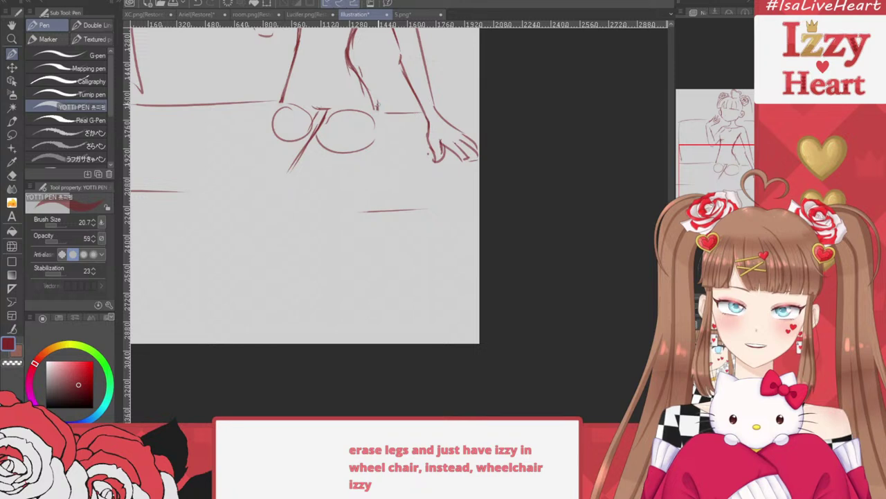
pyautogui.moveTo(377, 106); pyautogui.dragTo(356, 185)
pyautogui.moveTo(370, 128); pyautogui.dragTo(345, 190)
pyautogui.moveTo(291, 165)
pyautogui.mouseDown()
pyautogui.moveTo(280, 185)
pyautogui.moveTo(284, 205)
pyautogui.mouseUp()
pyautogui.scroll(-3, 396, 255)
pyautogui.scroll(2, 334, 198)
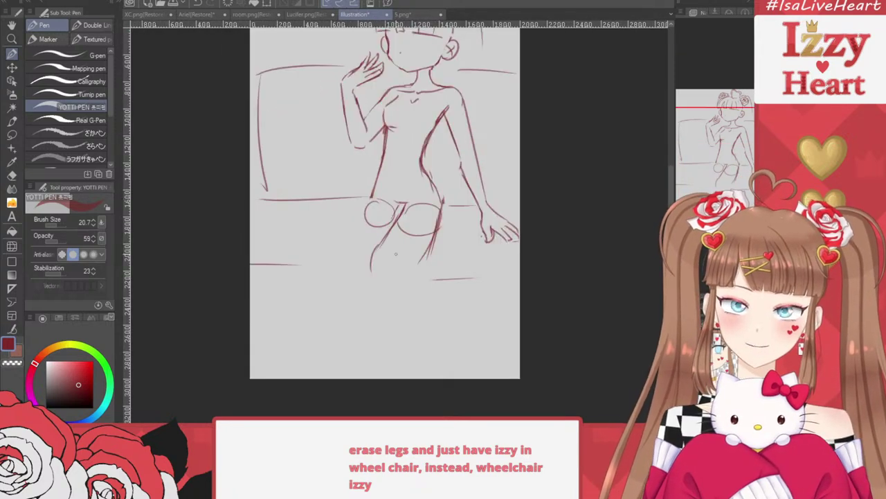
pyautogui.scroll(1, 396, 255)
pyautogui.moveTo(458, 184); pyautogui.dragTo(435, 285)
pyautogui.moveTo(454, 235); pyautogui.dragTo(419, 301)
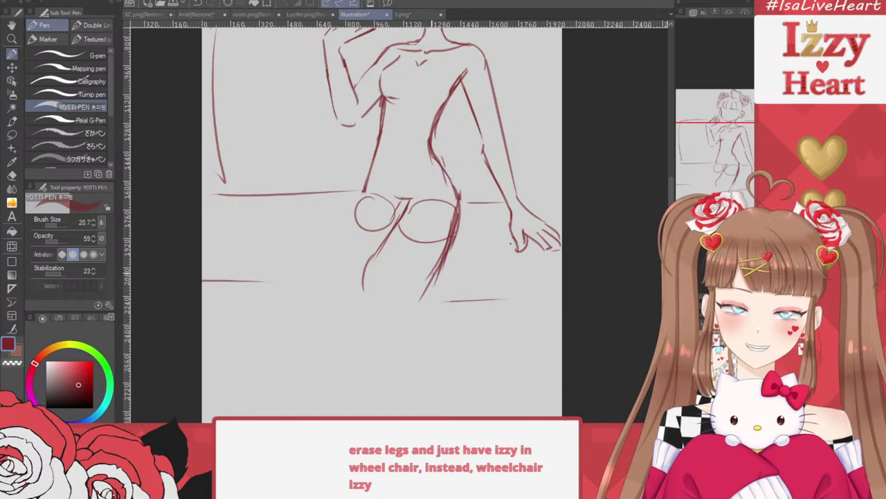
# Finish the front thigh's outer contour and erase the two oval thigh guides below the waist, keeping the contour lines
pyautogui.moveTo(437, 267); pyautogui.dragTo(415, 299)
pyautogui.press('e')
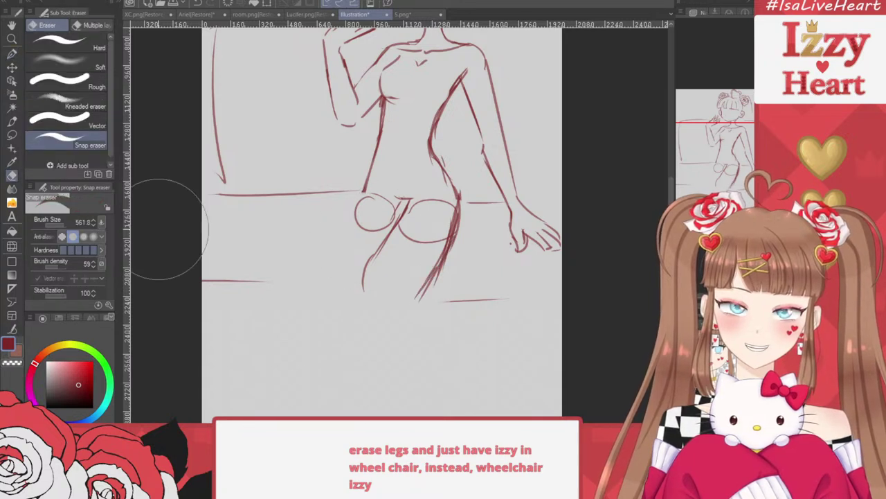
pyautogui.moveTo(409, 220)
pyautogui.mouseDown()
pyautogui.moveTo(457, 188)
pyautogui.moveTo(424, 184)
pyautogui.mouseUp()
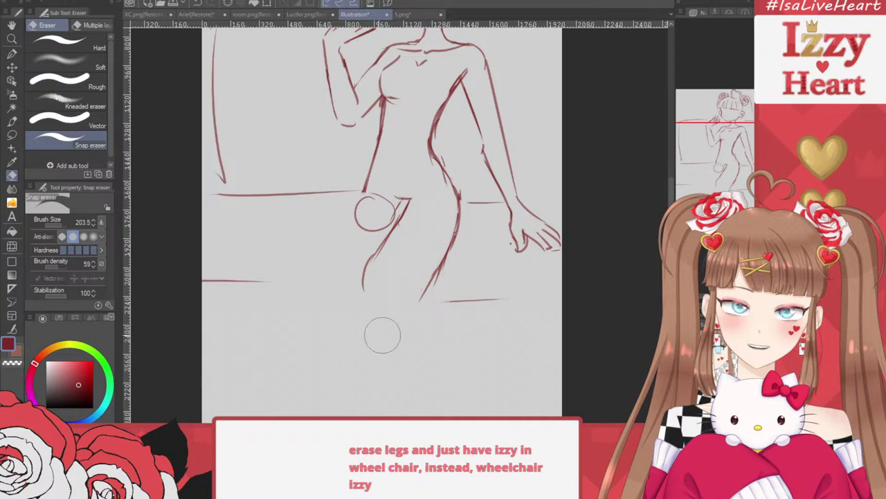
pyautogui.moveTo(373, 198); pyautogui.dragTo(378, 200)
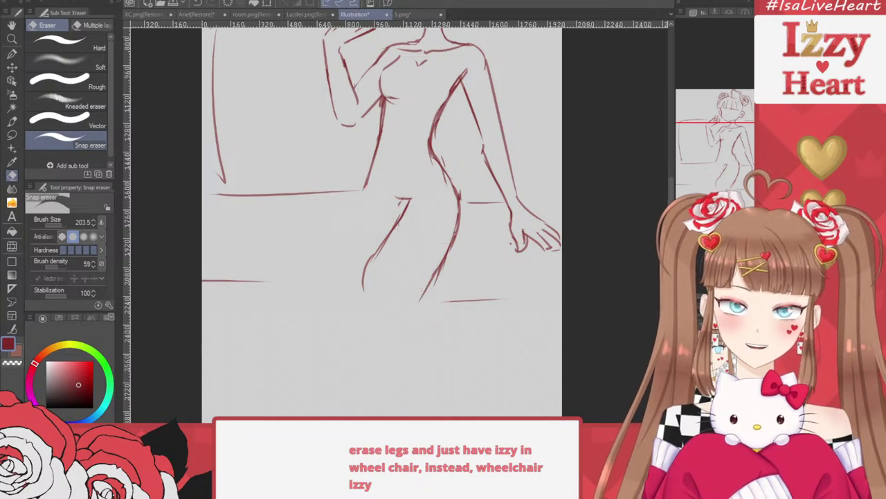
# Sketch the rear thigh's outer contour from the hip down to the knee and widen the small crotch mark
pyautogui.press('p')
pyautogui.moveTo(365, 182); pyautogui.dragTo(340, 275)
pyautogui.hotkey('ctrl', 'z')
pyautogui.hotkey('ctrl', 'z')
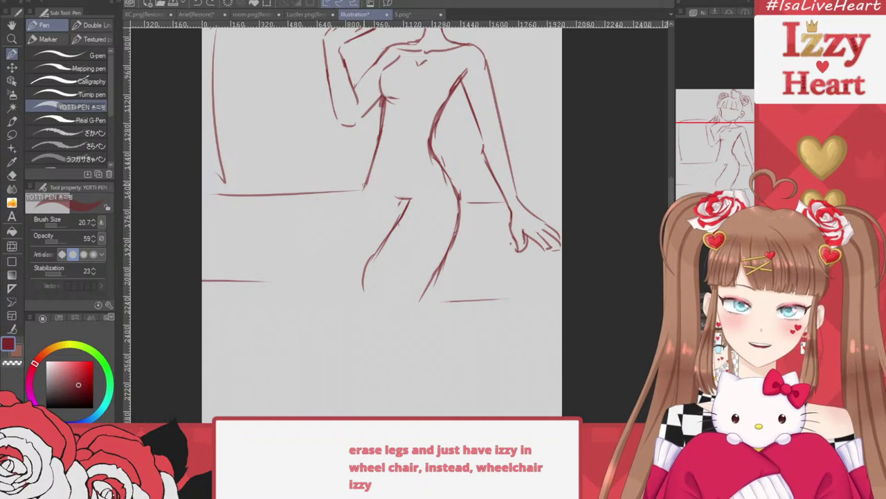
pyautogui.hotkey('ctrl', 'z')
pyautogui.moveTo(365, 191)
pyautogui.mouseDown()
pyautogui.moveTo(341, 294)
pyautogui.moveTo(354, 209)
pyautogui.moveTo(337, 279)
pyautogui.mouseUp()
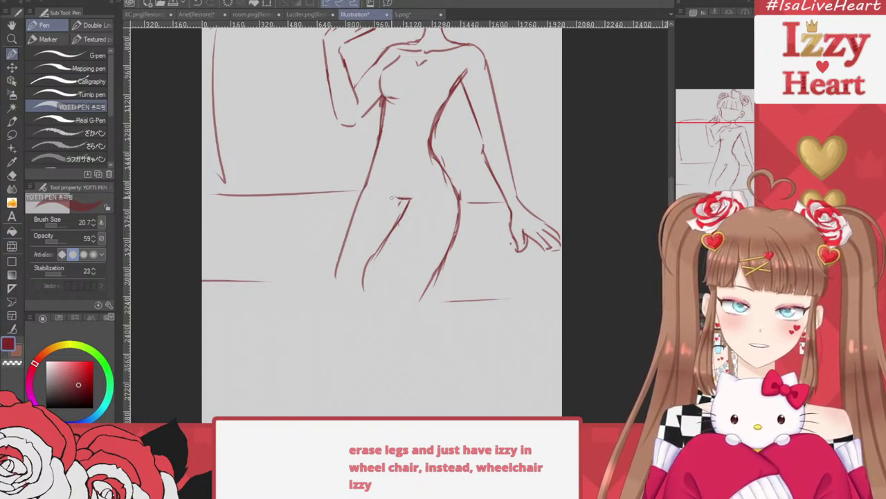
pyautogui.moveTo(392, 199); pyautogui.dragTo(400, 203)
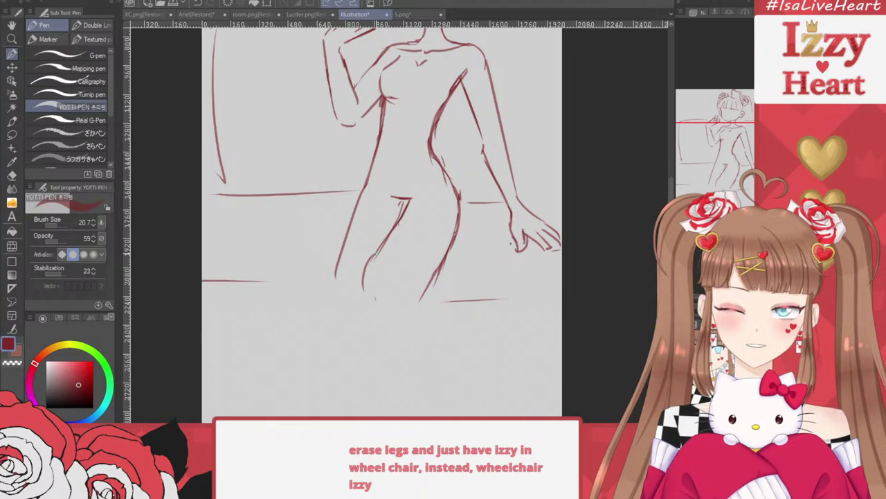
# Sketch the front lower leg with a long shin line, an angled knee and a calf line reaching the canvas's lower edge
pyautogui.moveTo(376, 254)
pyautogui.mouseDown()
pyautogui.moveTo(367, 319)
pyautogui.moveTo(394, 408)
pyautogui.mouseUp()
pyautogui.scroll(-1, 457, 128)
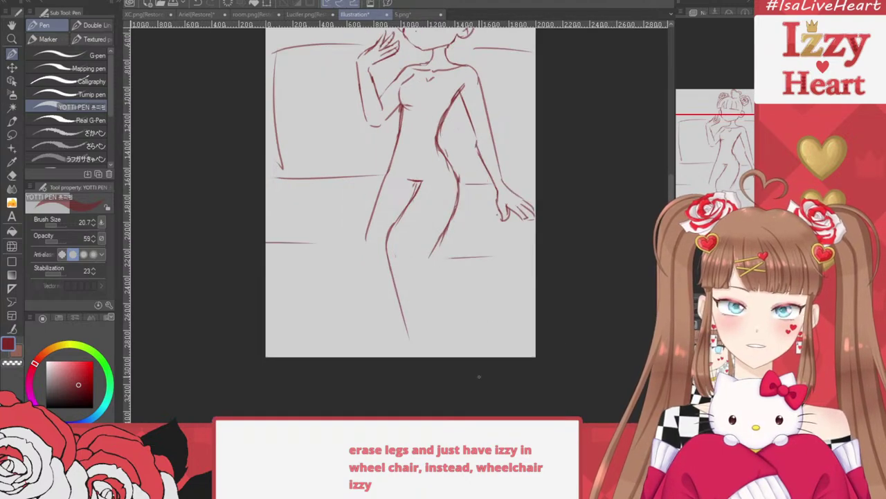
pyautogui.scroll(-2, 478, 376)
pyautogui.scroll(3, 436, 290)
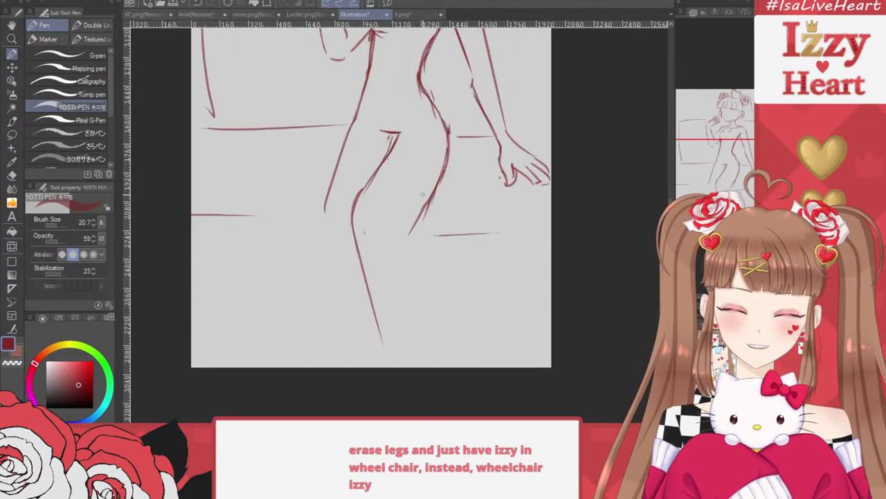
pyautogui.moveTo(423, 195)
pyautogui.mouseDown()
pyautogui.moveTo(396, 226)
pyautogui.moveTo(398, 366)
pyautogui.mouseUp()
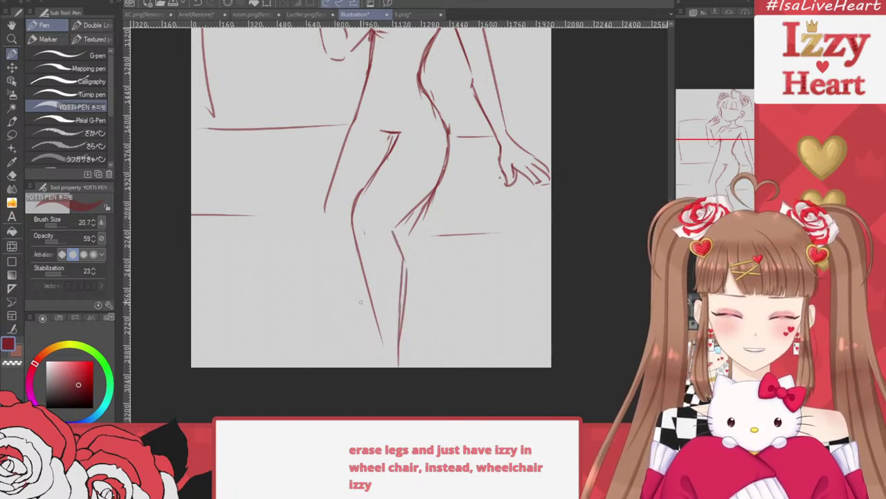
# Sketch the rear lower leg's outer line straight down from the knee and its inner line behind the front shin
pyautogui.moveTo(326, 209); pyautogui.dragTo(346, 323)
pyautogui.hotkey('ctrl', 'z')
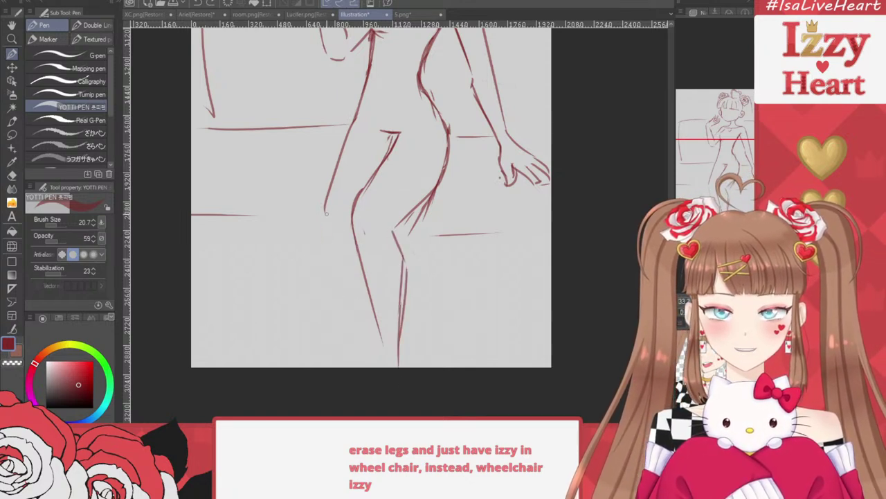
pyautogui.moveTo(326, 208); pyautogui.dragTo(327, 320)
pyautogui.moveTo(322, 251); pyautogui.dragTo(329, 359)
pyautogui.hotkey('ctrl', 'z')
pyautogui.moveTo(360, 258); pyautogui.dragTo(348, 336)
pyautogui.moveTo(362, 277); pyautogui.dragTo(348, 353)
pyautogui.moveTo(324, 299); pyautogui.dragTo(324, 345)
# Erase the doubled sketch lines along the torso's waist side and the stray strokes near the front knee
pyautogui.scroll(-1, 548, 323)
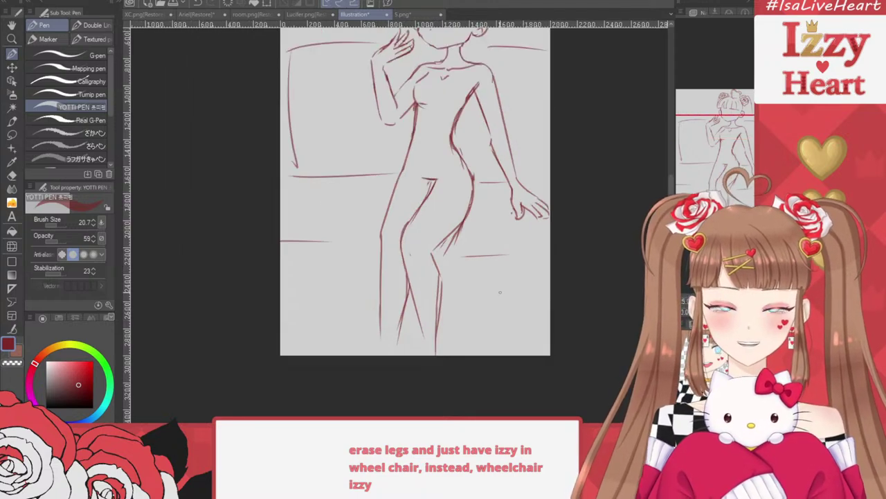
pyautogui.scroll(1, 459, 191)
pyautogui.scroll(-1, 457, 188)
pyautogui.scroll(-2, 456, 188)
pyautogui.scroll(4, 456, 188)
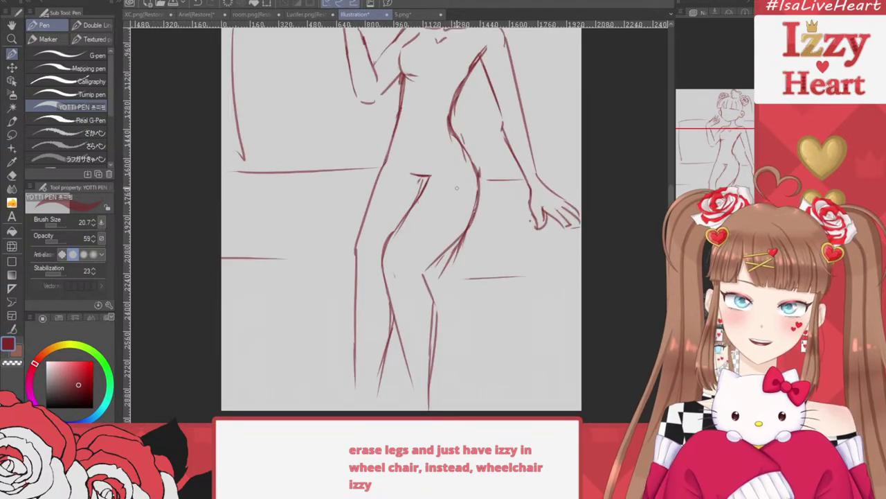
pyautogui.press('e')
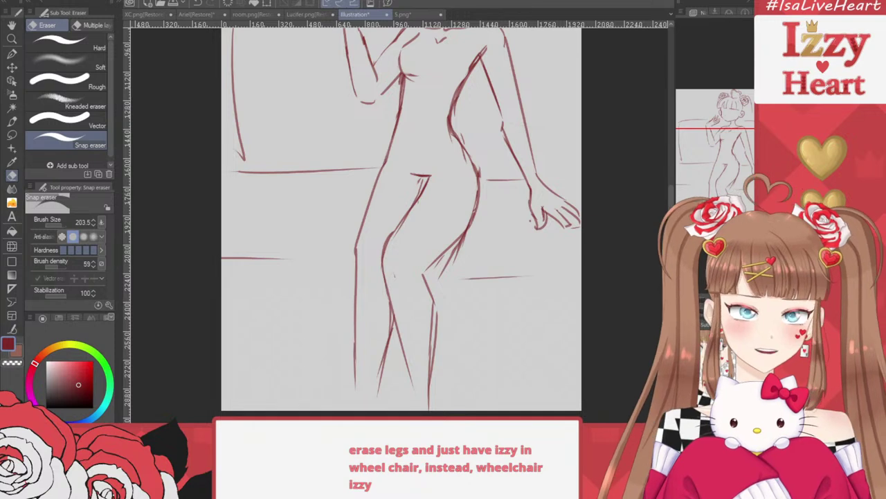
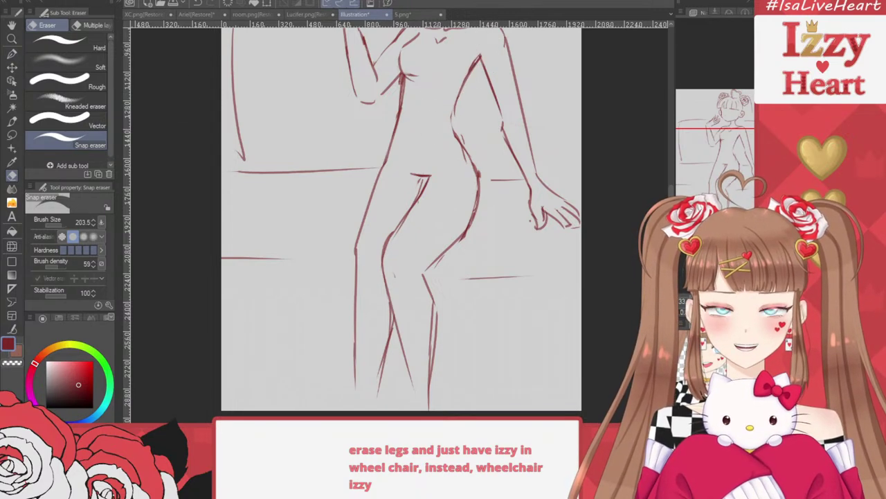
# Close the raised arm's elbow contour, touch up the front thigh's inner line and add a navel dot to the belly
pyautogui.click(11, 53)
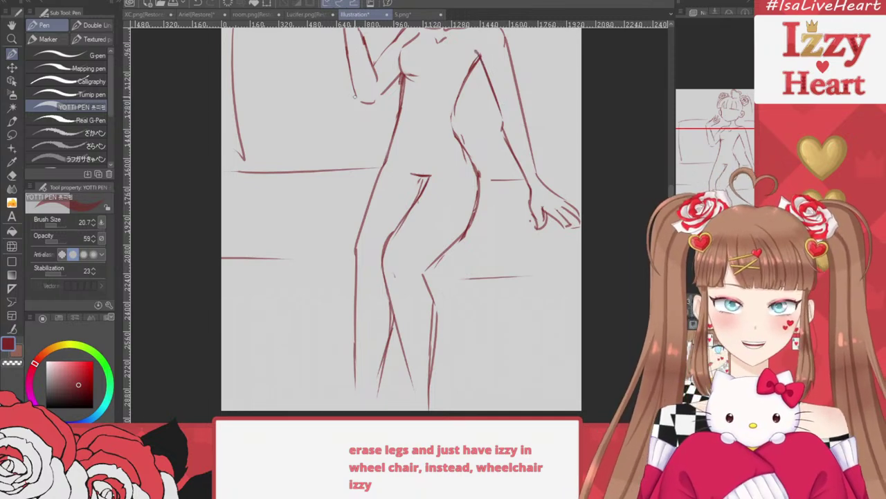
pyautogui.moveTo(355, 97); pyautogui.dragTo(377, 100)
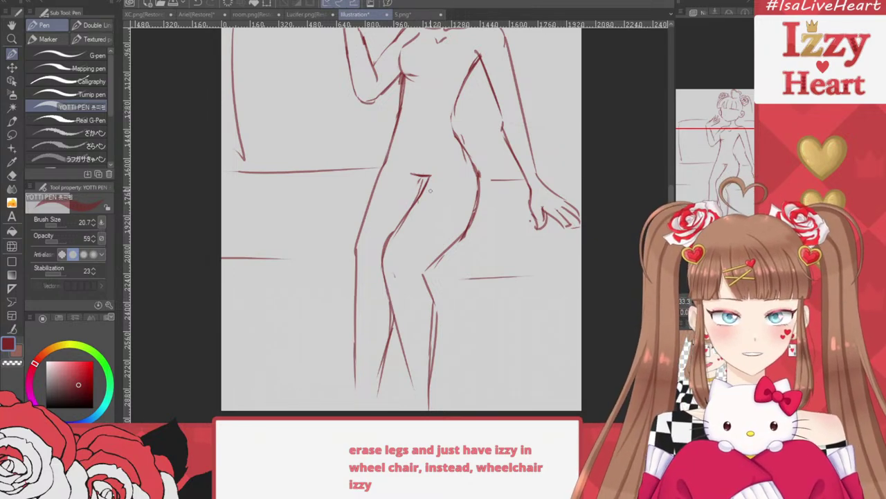
pyautogui.moveTo(429, 178); pyautogui.dragTo(398, 228)
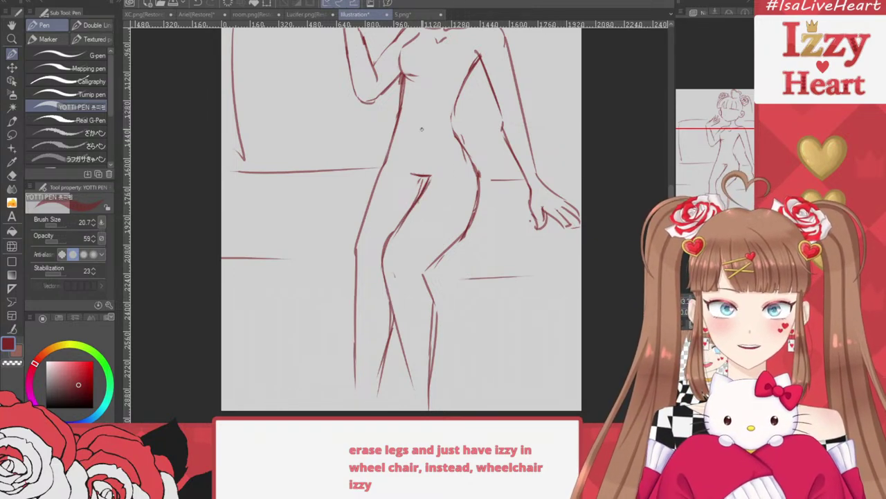
pyautogui.moveTo(557, 39); pyautogui.dragTo(547, 135)
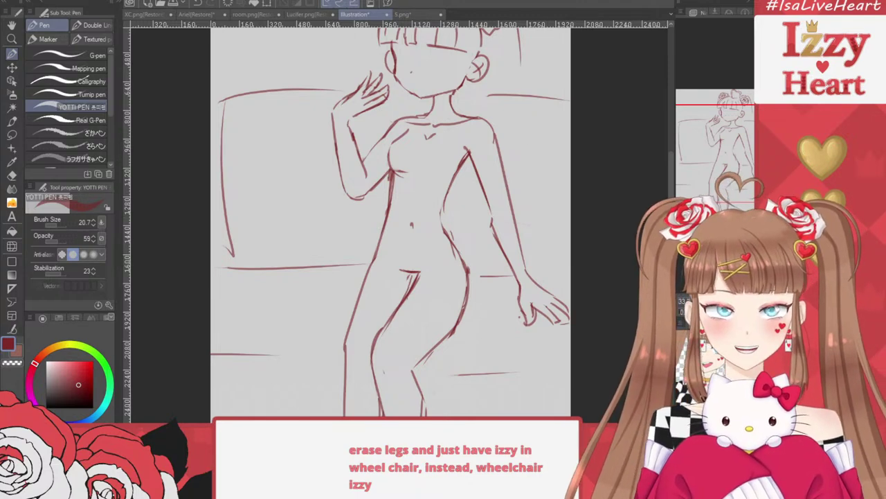
# Erase the hips and both redrawn legs, keeping the torso, arms and seat lines
pyautogui.scroll(-1, 456, 263)
pyautogui.scroll(1, 456, 263)
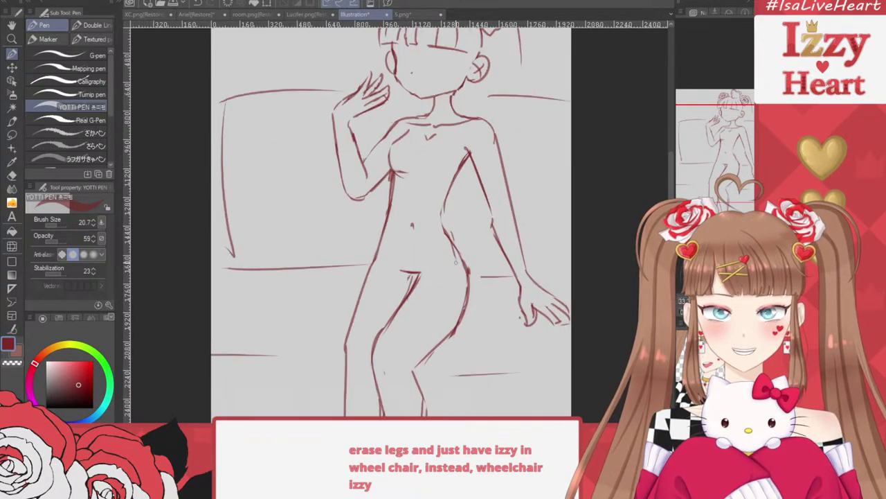
pyautogui.scroll(-3, 456, 263)
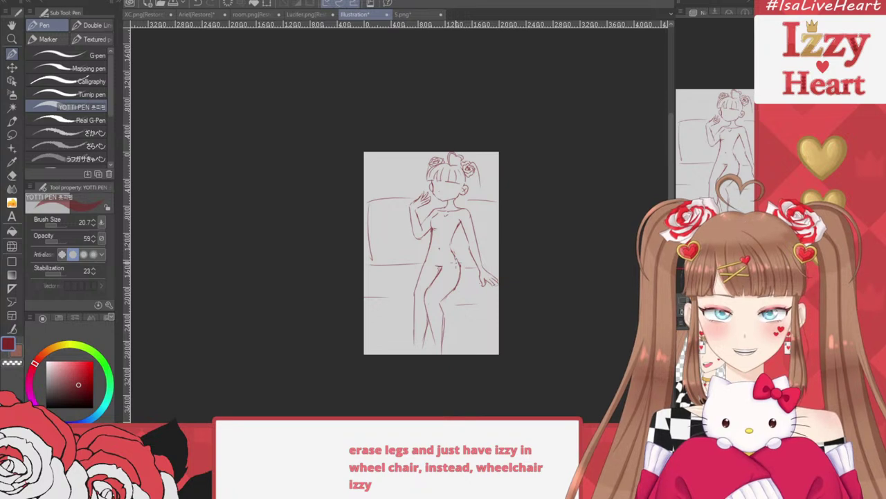
pyautogui.click(12, 176)
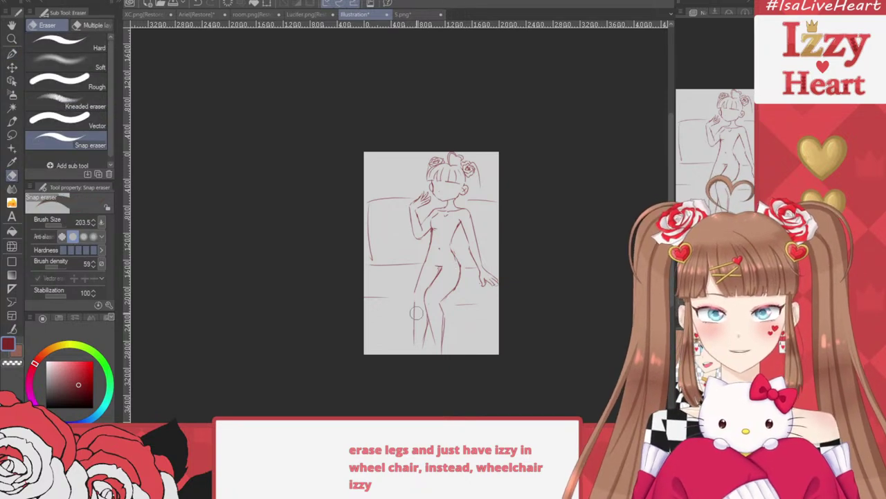
pyautogui.moveTo(421, 305)
pyautogui.mouseDown()
pyautogui.moveTo(436, 350)
pyautogui.moveTo(437, 291)
pyautogui.moveTo(448, 275)
pyautogui.moveTo(439, 298)
pyautogui.moveTo(463, 284)
pyautogui.moveTo(410, 269)
pyautogui.moveTo(462, 271)
pyautogui.moveTo(417, 304)
pyautogui.mouseUp()
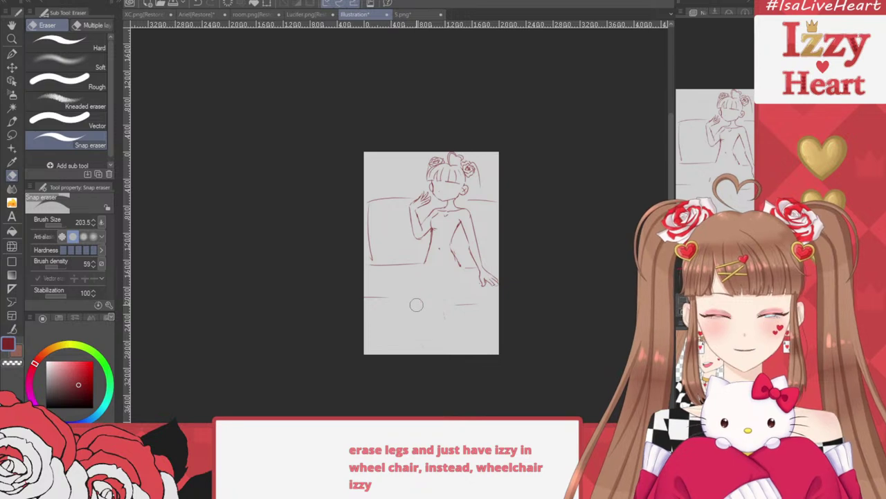
# Sketch a rectangular pelvis block below the waist, joined to the hip contour and split by a vertical centre line
pyautogui.scroll(2, 481, 337)
pyautogui.scroll(2, 459, 335)
pyautogui.click(12, 53)
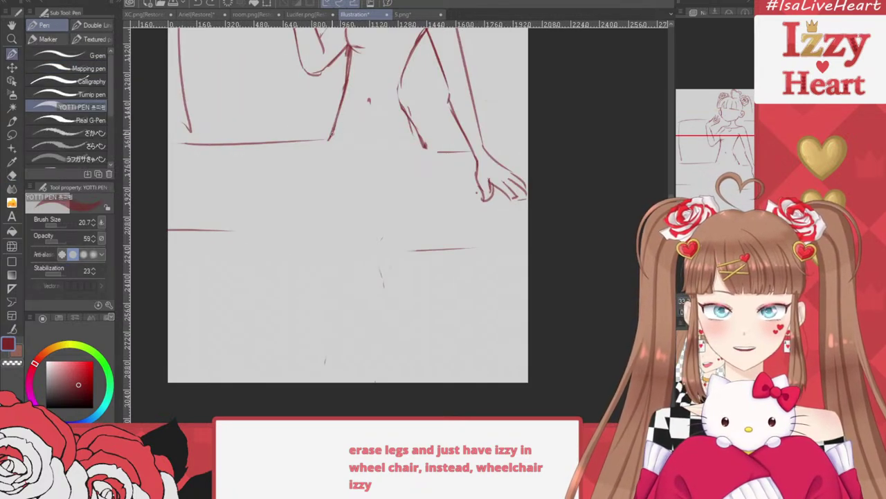
pyautogui.moveTo(317, 148)
pyautogui.mouseDown()
pyautogui.moveTo(313, 189)
pyautogui.moveTo(399, 144)
pyautogui.mouseUp()
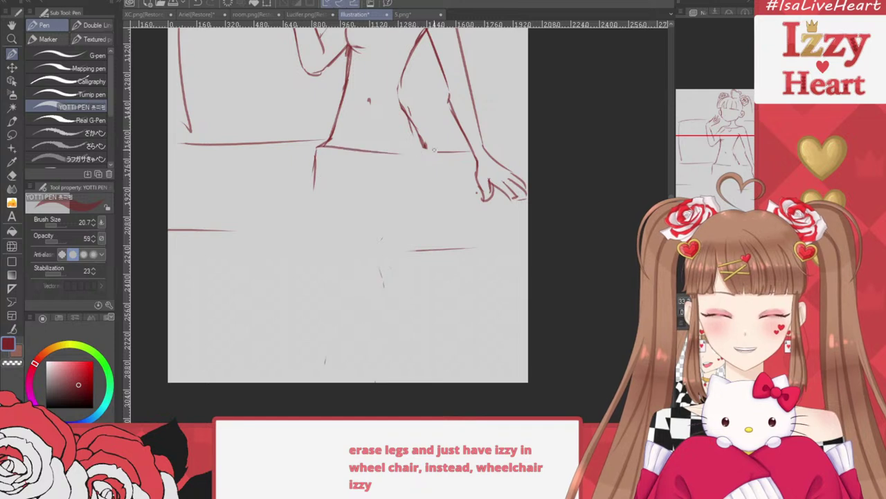
pyautogui.hotkey('ctrl', 'z')
pyautogui.moveTo(318, 149); pyautogui.dragTo(396, 144)
pyautogui.hotkey('ctrl', 'z')
pyautogui.moveTo(320, 154)
pyautogui.mouseDown()
pyautogui.moveTo(422, 153)
pyautogui.moveTo(418, 199)
pyautogui.mouseUp()
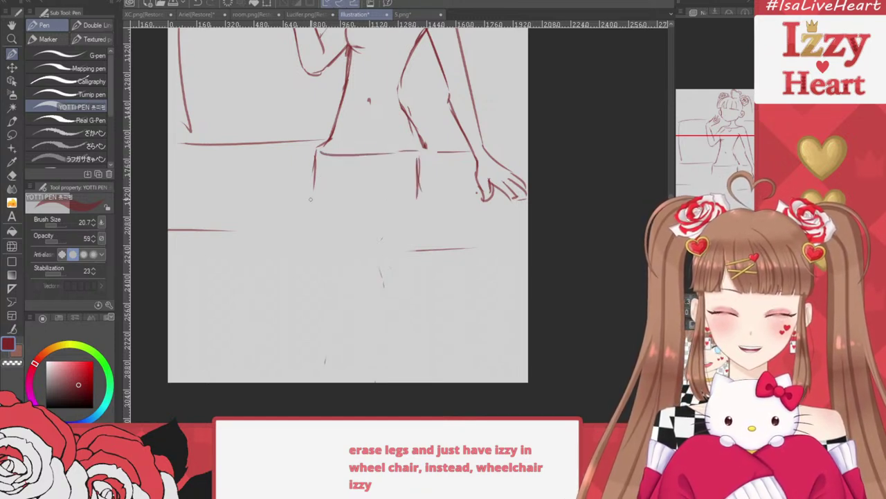
pyautogui.moveTo(317, 197); pyautogui.dragTo(410, 197)
pyautogui.moveTo(425, 144); pyautogui.dragTo(416, 195)
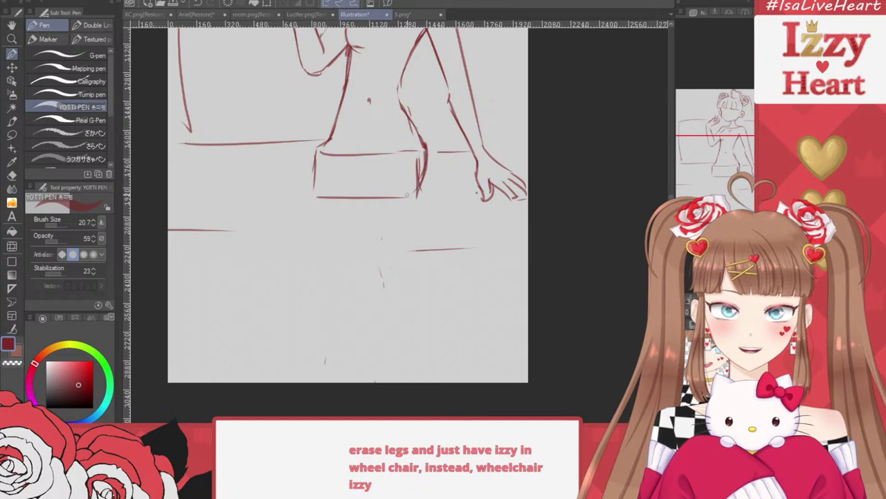
pyautogui.moveTo(413, 142); pyautogui.dragTo(415, 156)
pyautogui.moveTo(361, 153); pyautogui.dragTo(360, 200)
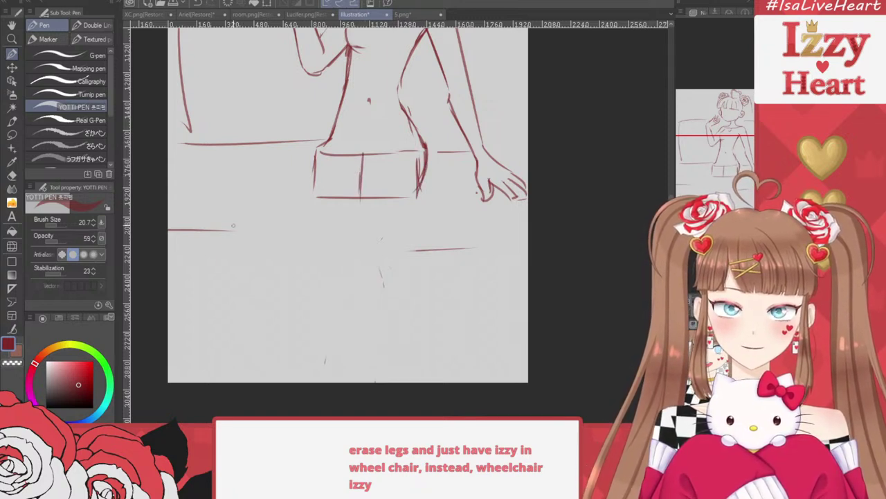
# Sketch two square knee ends side by side, in front of and slightly below the pelvis block
pyautogui.moveTo(239, 237)
pyautogui.mouseDown()
pyautogui.moveTo(238, 191)
pyautogui.moveTo(319, 178)
pyautogui.mouseUp()
pyautogui.hotkey('ctrl', 'z')
pyautogui.moveTo(238, 182)
pyautogui.mouseDown()
pyautogui.moveTo(298, 180)
pyautogui.moveTo(295, 238)
pyautogui.moveTo(281, 235)
pyautogui.mouseUp()
pyautogui.moveTo(331, 177); pyautogui.dragTo(331, 232)
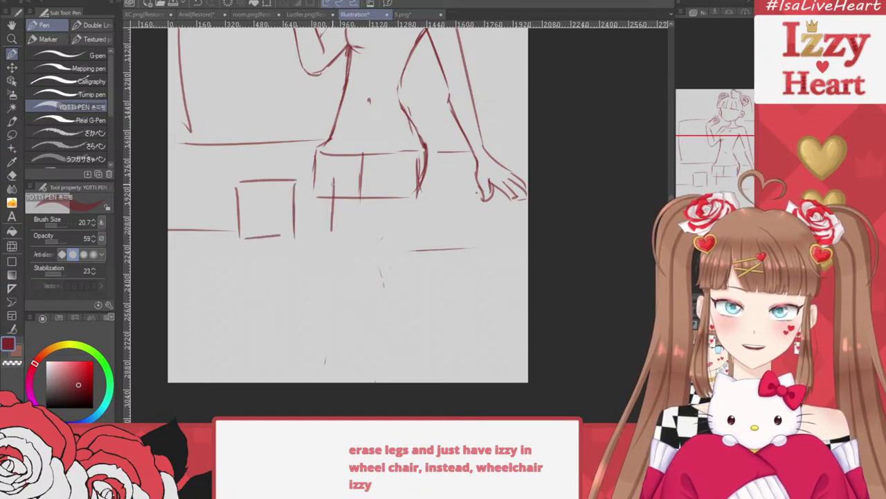
pyautogui.hotkey('ctrl', 'z')
pyautogui.moveTo(327, 180); pyautogui.dragTo(331, 237)
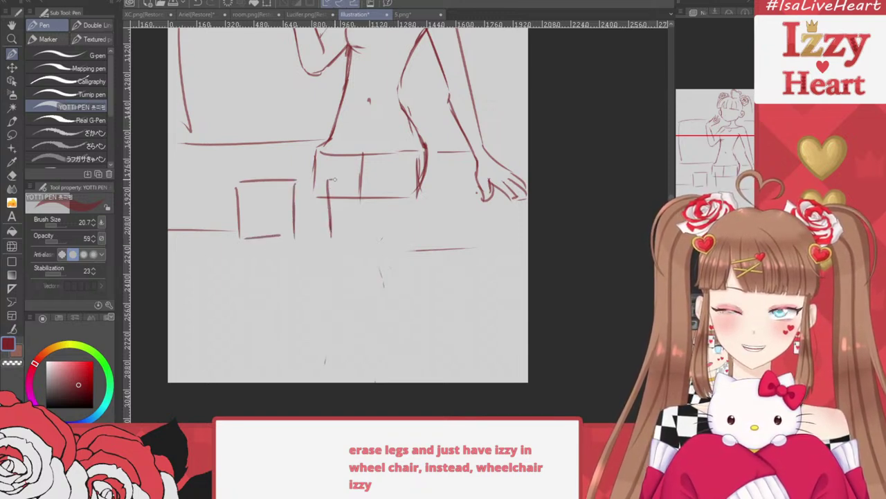
pyautogui.moveTo(333, 180); pyautogui.dragTo(385, 180)
pyautogui.moveTo(381, 181)
pyautogui.mouseDown()
pyautogui.moveTo(380, 215)
pyautogui.moveTo(333, 241)
pyautogui.moveTo(377, 240)
pyautogui.mouseUp()
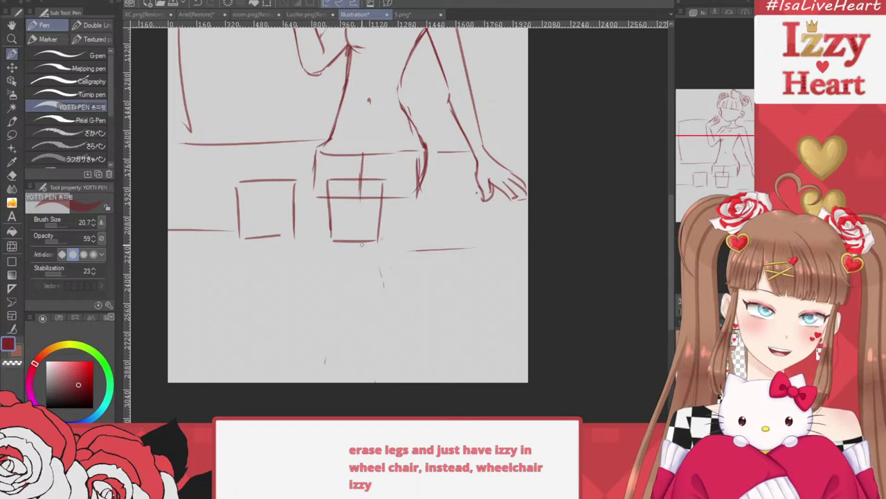
# Connect the corners of both knee squares to the pelvis block with diagonal edges to form two thigh boxes in perspective
pyautogui.moveTo(238, 181); pyautogui.dragTo(290, 154)
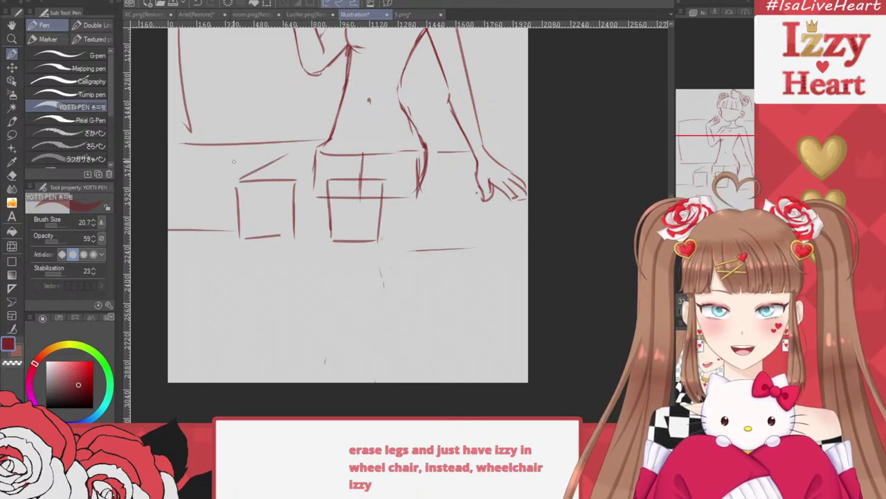
pyautogui.hotkey('ctrl', 'z')
pyautogui.moveTo(237, 186); pyautogui.dragTo(317, 149)
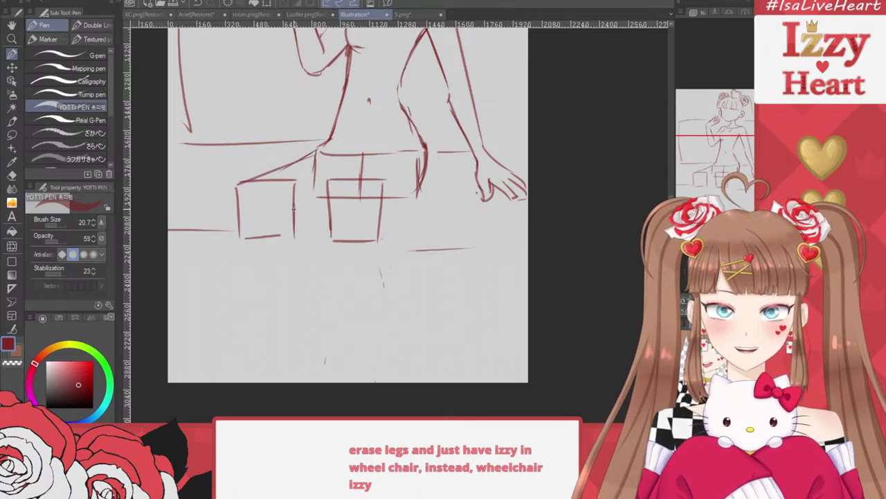
pyautogui.moveTo(294, 203); pyautogui.dragTo(239, 236)
pyautogui.moveTo(239, 236); pyautogui.dragTo(293, 203)
pyautogui.moveTo(294, 236); pyautogui.dragTo(358, 195)
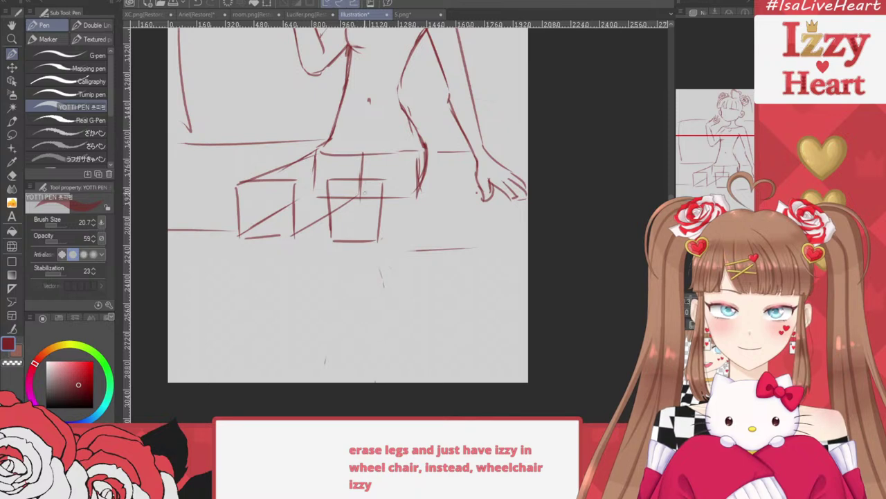
pyautogui.moveTo(300, 186)
pyautogui.mouseDown()
pyautogui.moveTo(364, 159)
pyautogui.moveTo(404, 167)
pyautogui.moveTo(429, 146)
pyautogui.mouseUp()
pyautogui.moveTo(412, 184); pyautogui.dragTo(378, 232)
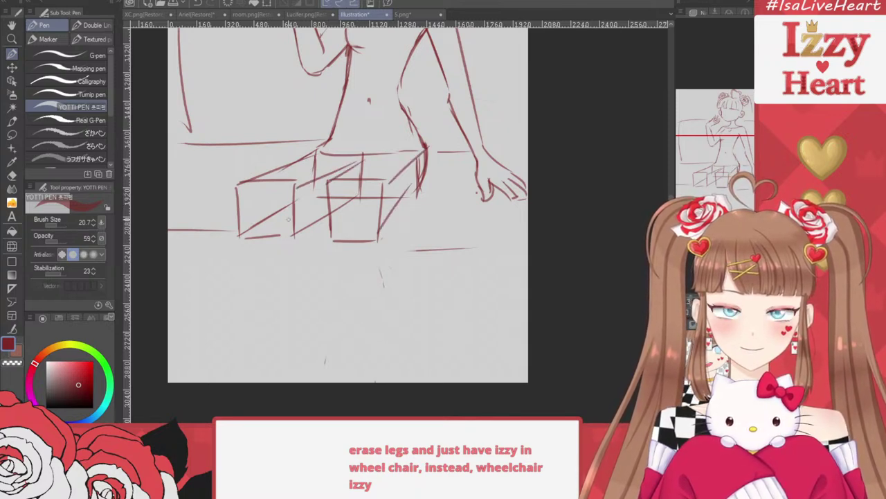
# Sketch the left-hand leg's outer shin line, erase the thigh boxes' inner construction edges, and curve in the contour between the thighs
pyautogui.moveTo(242, 233); pyautogui.dragTo(259, 359)
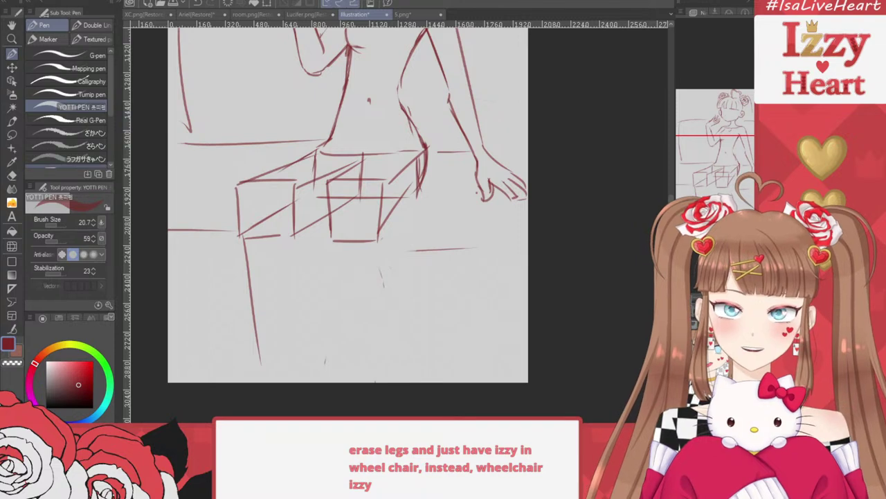
pyautogui.press('e')
pyautogui.moveTo(253, 222)
pyautogui.mouseDown()
pyautogui.moveTo(285, 214)
pyautogui.moveTo(334, 165)
pyautogui.moveTo(350, 193)
pyautogui.moveTo(370, 171)
pyautogui.moveTo(368, 192)
pyautogui.moveTo(409, 167)
pyautogui.moveTo(383, 211)
pyautogui.moveTo(382, 233)
pyautogui.moveTo(406, 209)
pyautogui.mouseUp()
pyautogui.press('p')
pyautogui.moveTo(363, 162); pyautogui.dragTo(320, 230)
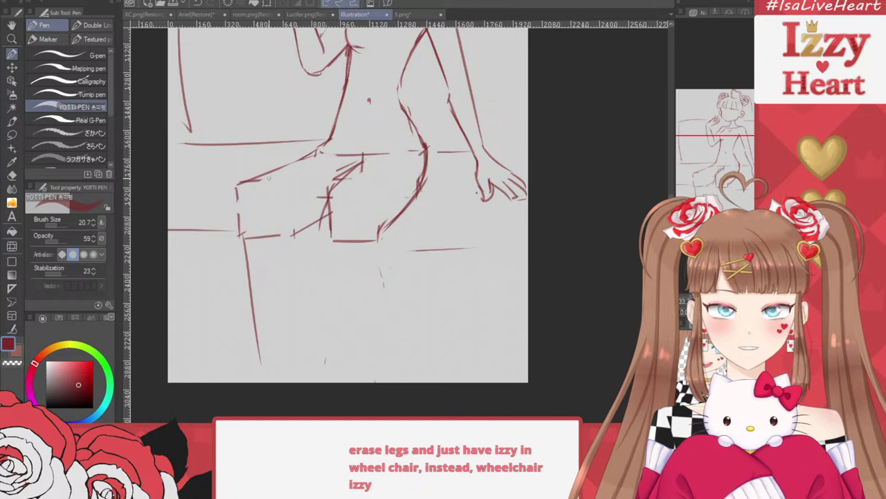
# Draw the left-hand leg's outer knee edge and the inner line of its shin, tapering towards the canvas's lower edge
pyautogui.moveTo(266, 176); pyautogui.dragTo(245, 221)
pyautogui.moveTo(240, 190); pyautogui.dragTo(249, 270)
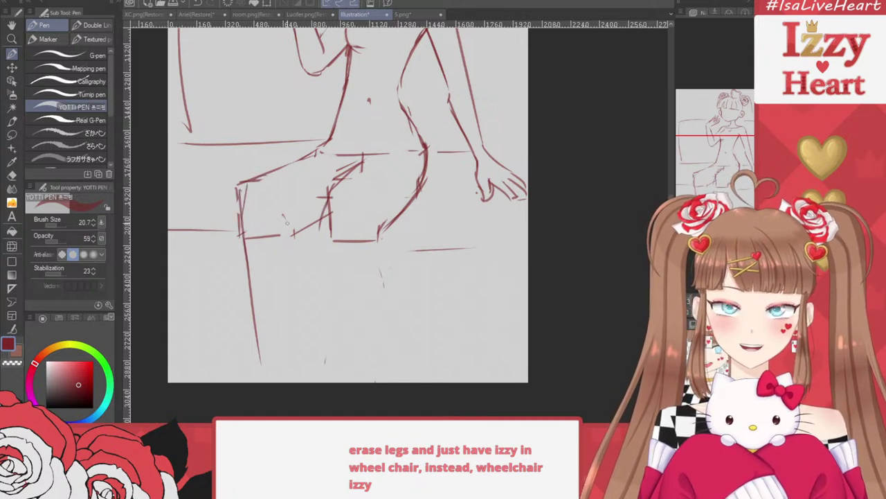
pyautogui.moveTo(285, 213); pyautogui.dragTo(287, 327)
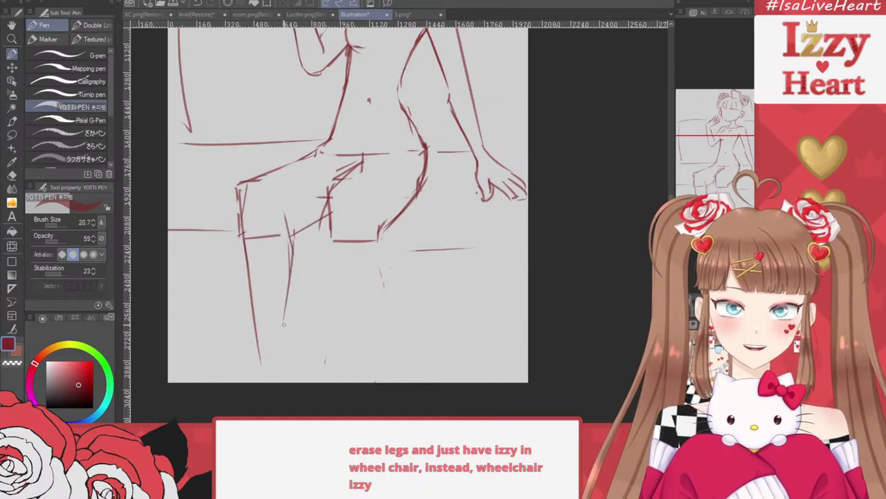
pyautogui.moveTo(286, 247); pyautogui.dragTo(283, 352)
pyautogui.moveTo(336, 218); pyautogui.dragTo(335, 254)
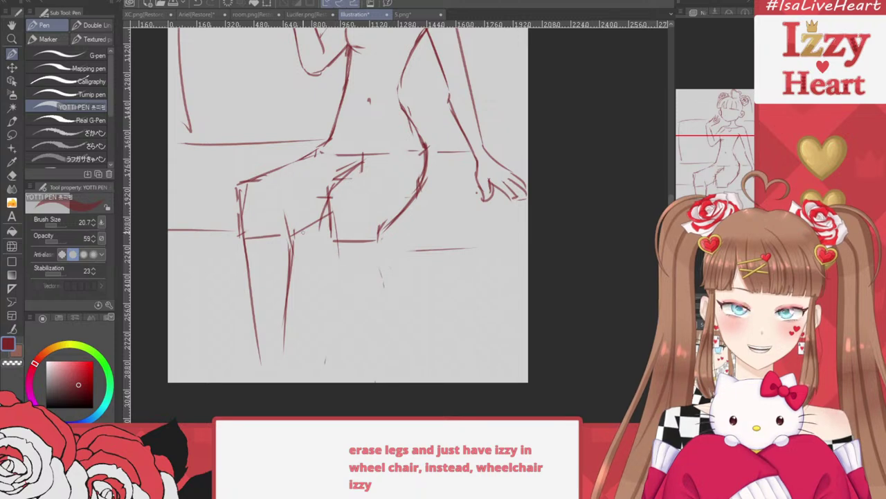
pyautogui.hotkey('ctrl', 'z')
pyautogui.hotkey('ctrl', '-')
pyautogui.hotkey('ctrl', '-')
pyautogui.hotkey('ctrl', '-')
pyautogui.hotkey('ctrl', '+')
pyautogui.hotkey('ctrl', '+')
pyautogui.hotkey('ctrl', '+')
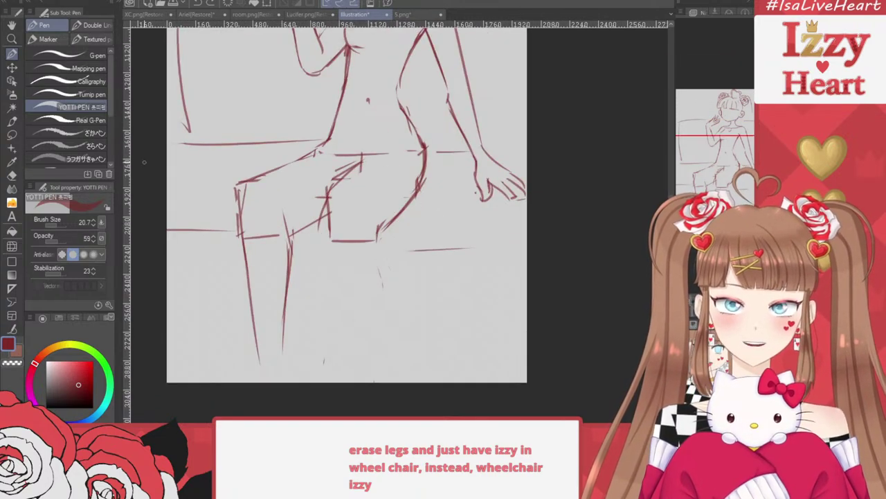
# Erase the right-hand leg's thigh and knee outlines, keeping the hip curve and the left-hand leg
pyautogui.press('e')
pyautogui.moveTo(337, 243)
pyautogui.mouseDown()
pyautogui.moveTo(362, 169)
pyautogui.moveTo(333, 207)
pyautogui.moveTo(354, 240)
pyautogui.moveTo(383, 229)
pyautogui.mouseUp()
pyautogui.click(11, 54)
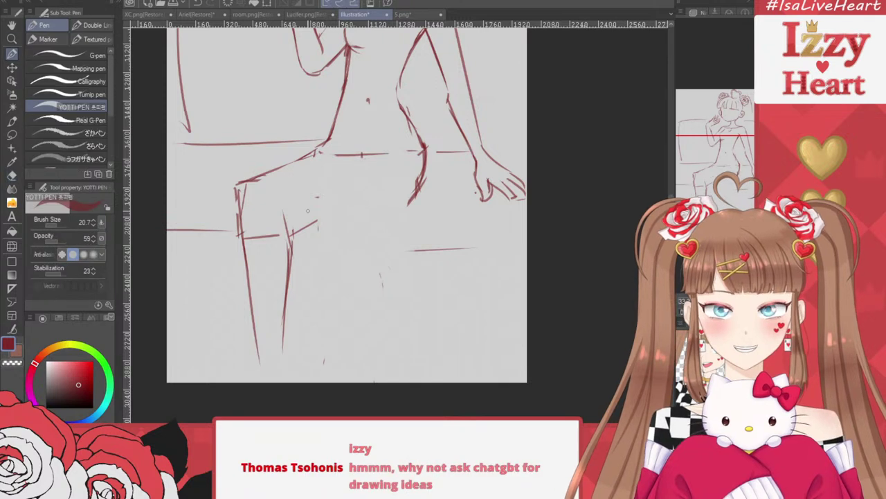
# Redraw the right-hand leg with a thigh crossing towards the other knee, a slanting shin, and an outer contour continuing from the hip
pyautogui.moveTo(355, 164)
pyautogui.mouseDown()
pyautogui.moveTo(292, 197)
pyautogui.moveTo(308, 232)
pyautogui.mouseUp()
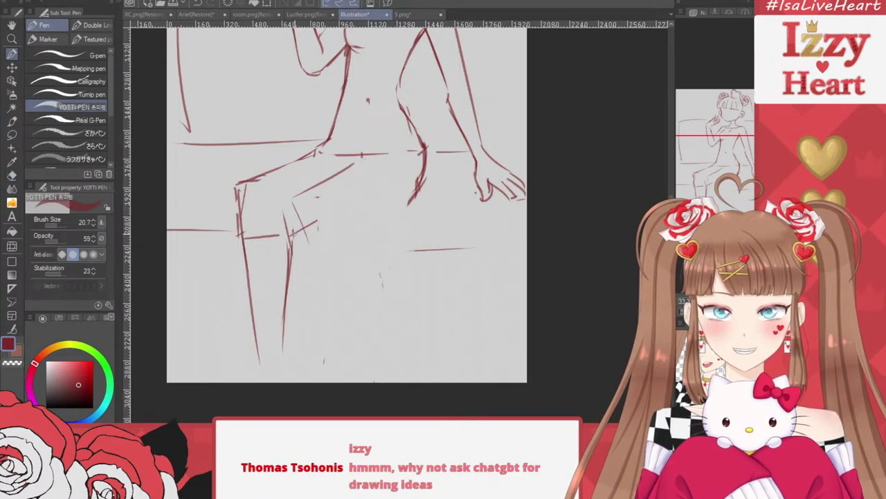
pyautogui.moveTo(297, 199); pyautogui.dragTo(309, 236)
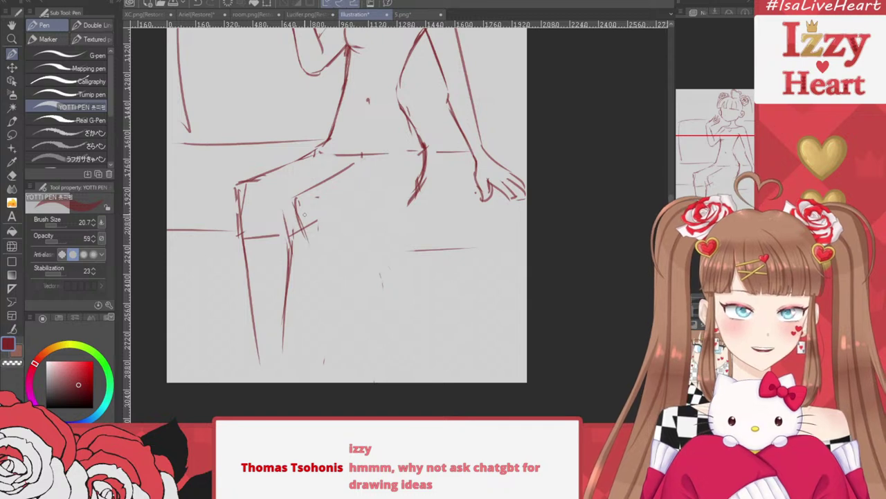
pyautogui.moveTo(297, 198); pyautogui.dragTo(337, 287)
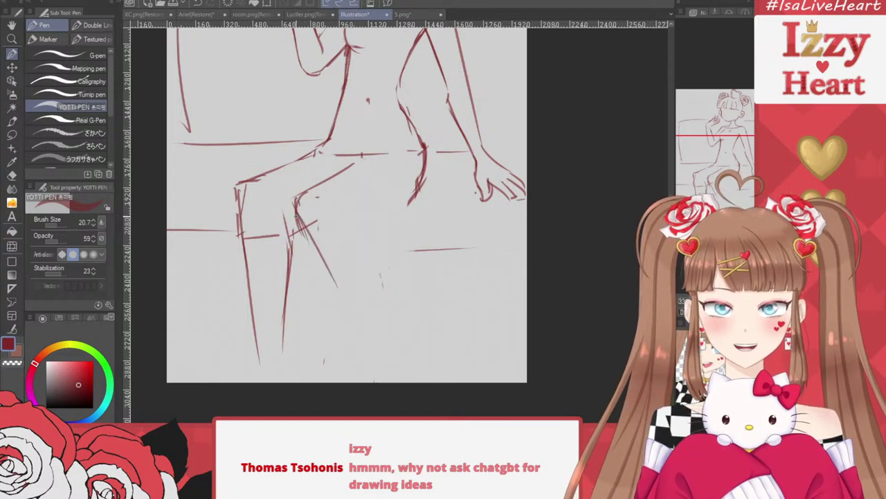
pyautogui.moveTo(301, 220); pyautogui.dragTo(363, 345)
pyautogui.moveTo(326, 277); pyautogui.dragTo(370, 366)
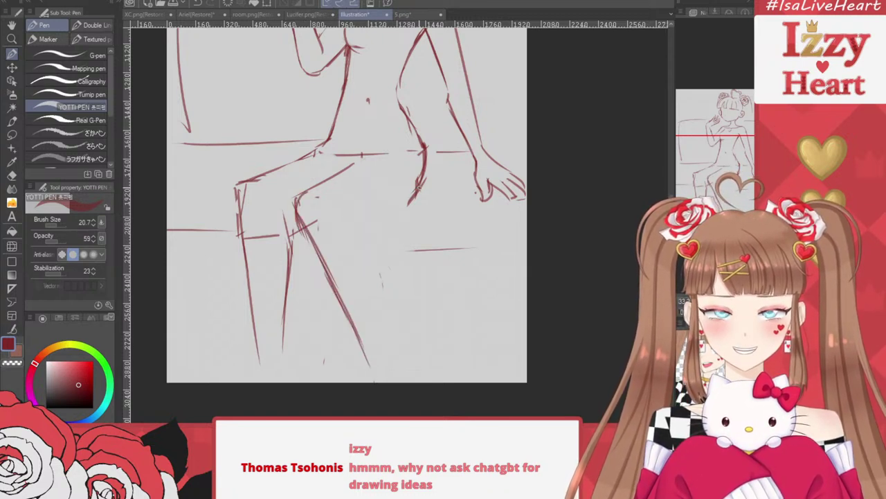
pyautogui.moveTo(418, 187)
pyautogui.mouseDown()
pyautogui.moveTo(381, 218)
pyautogui.moveTo(385, 339)
pyautogui.mouseUp()
pyautogui.moveTo(368, 241); pyautogui.dragTo(389, 356)
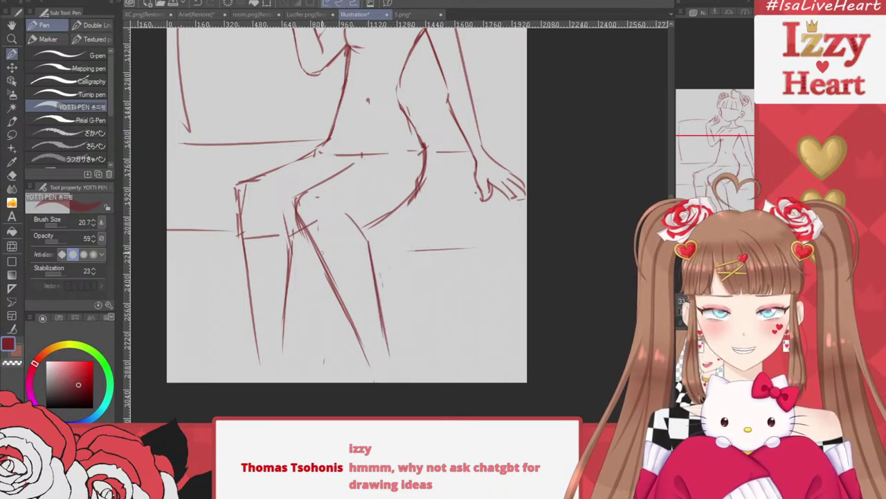
# Erase the left-hand leg's angular knee corner and sketch a rounded knee, reinforcing the neighbouring knee's inner contour as well
pyautogui.press('e')
pyautogui.moveTo(208, 204)
pyautogui.mouseDown()
pyautogui.moveTo(259, 183)
pyautogui.moveTo(284, 225)
pyautogui.mouseUp()
pyautogui.press('p')
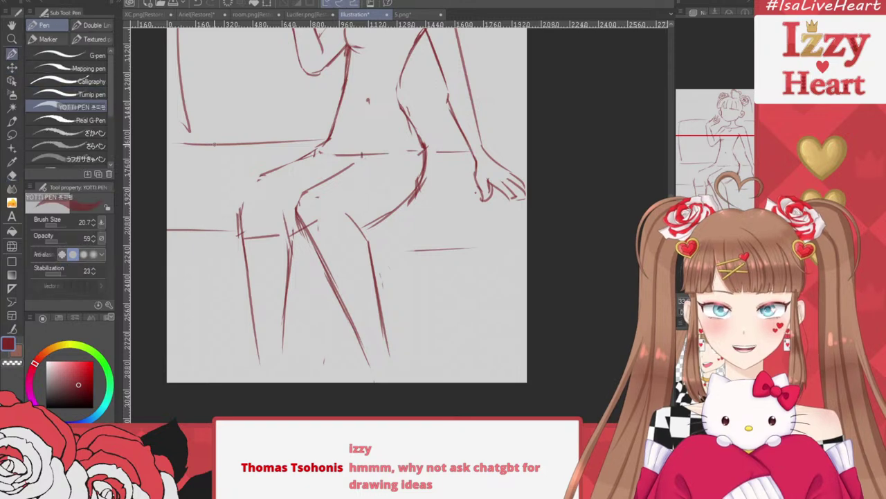
pyautogui.moveTo(264, 179)
pyautogui.mouseDown()
pyautogui.moveTo(246, 197)
pyautogui.moveTo(234, 233)
pyautogui.mouseUp()
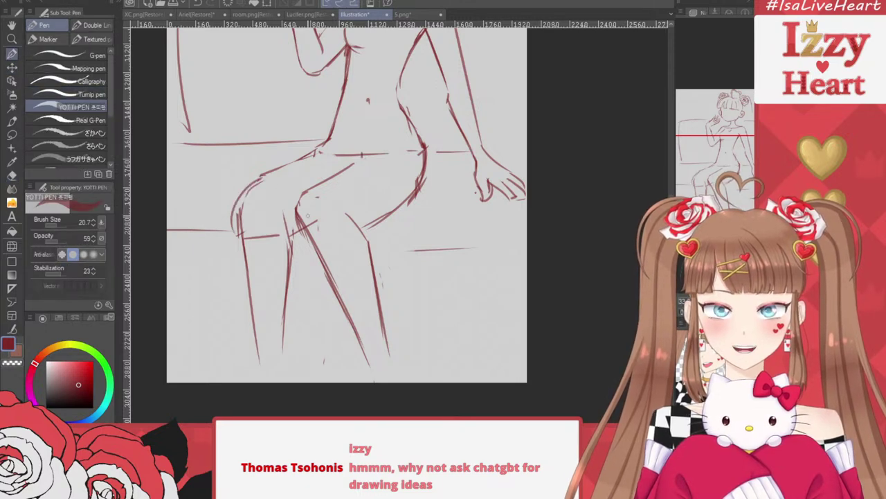
pyautogui.moveTo(300, 194)
pyautogui.mouseDown()
pyautogui.moveTo(319, 228)
pyautogui.moveTo(290, 237)
pyautogui.mouseUp()
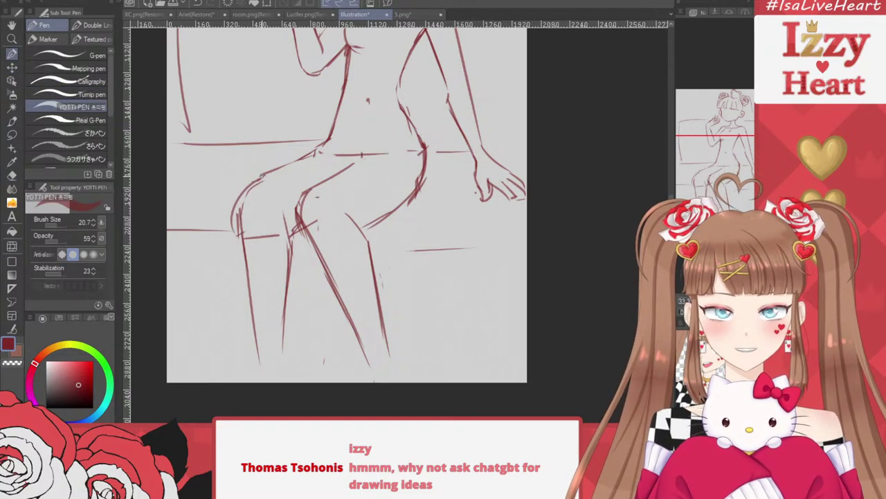
pyautogui.moveTo(263, 175); pyautogui.dragTo(237, 234)
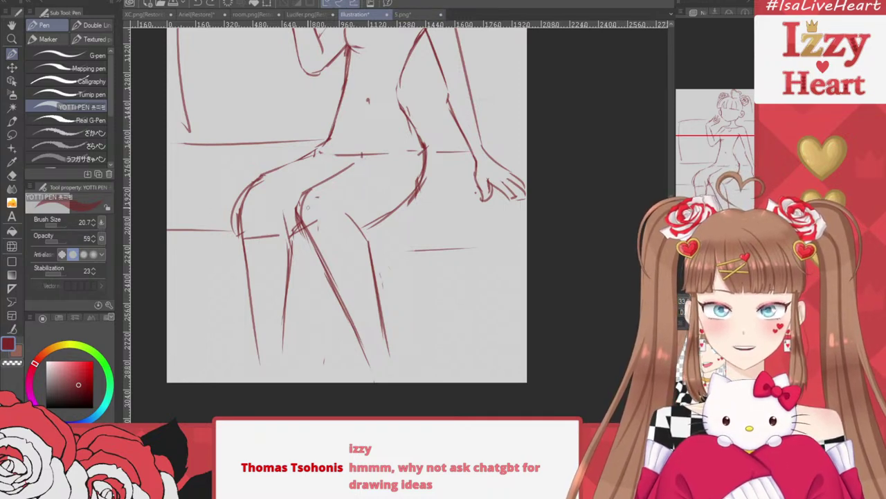
# Erase the left-hand leg's bulging knee curve and part of the right-hand leg's inner shin line, and redraw both more smoothly
pyautogui.press('e')
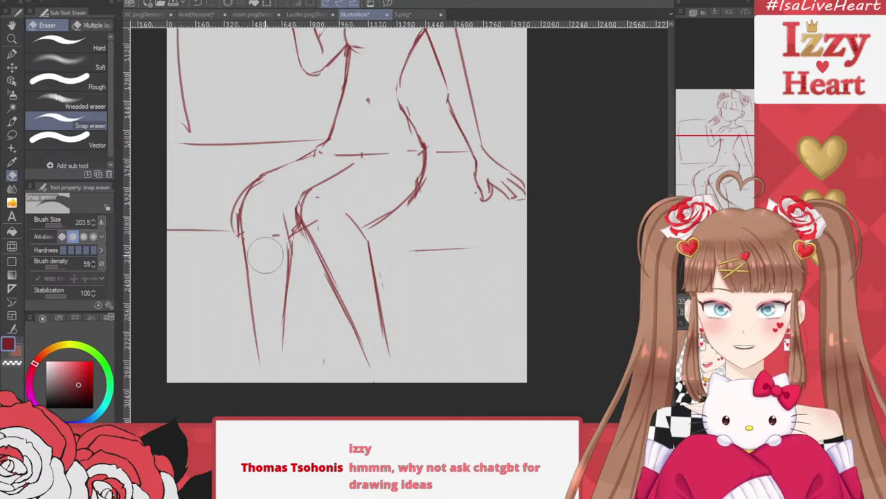
pyautogui.moveTo(233, 254); pyautogui.dragTo(252, 187)
pyautogui.hotkey('ctrl', 'z')
pyautogui.moveTo(235, 234); pyautogui.dragTo(255, 189)
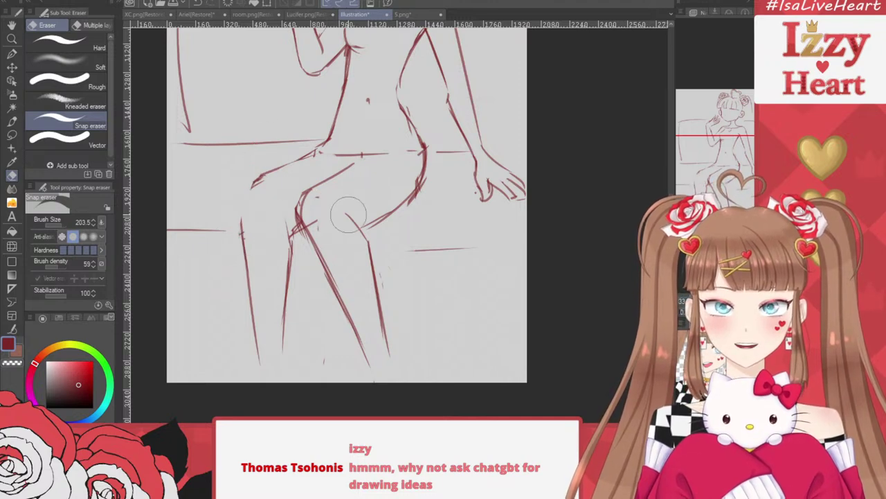
pyautogui.moveTo(326, 212)
pyautogui.mouseDown()
pyautogui.moveTo(321, 229)
pyautogui.moveTo(376, 363)
pyautogui.mouseUp()
pyautogui.press('p')
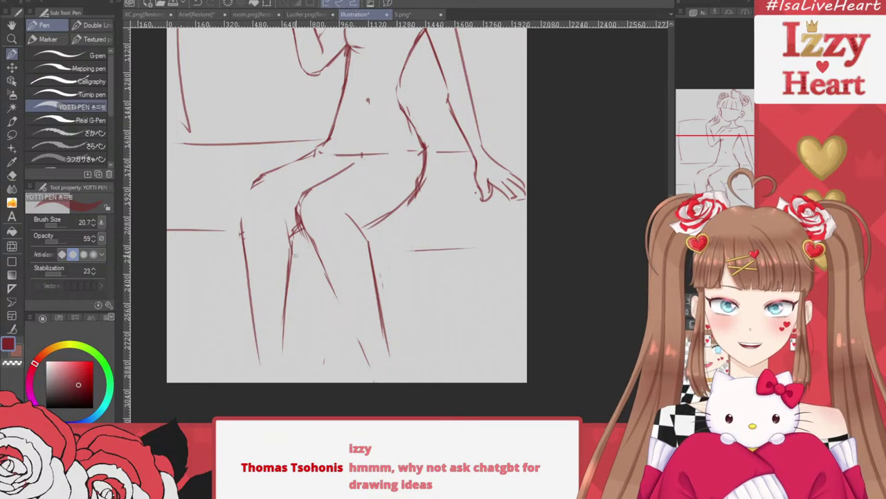
pyautogui.moveTo(304, 237); pyautogui.dragTo(370, 365)
pyautogui.moveTo(254, 179)
pyautogui.mouseDown()
pyautogui.moveTo(241, 199)
pyautogui.moveTo(244, 239)
pyautogui.mouseUp()
# Erase the horizontal pelvis guide line and the stray marks around the right-hand hip contour
pyautogui.press('e')
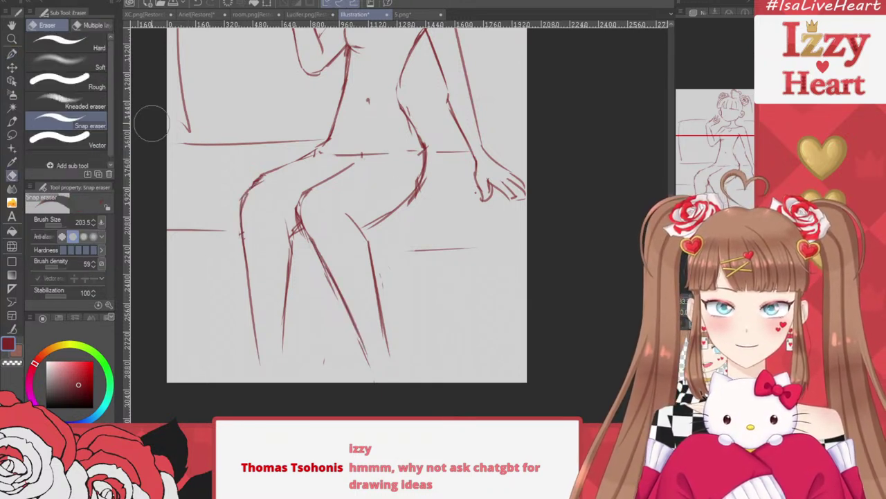
pyautogui.moveTo(336, 152); pyautogui.dragTo(405, 149)
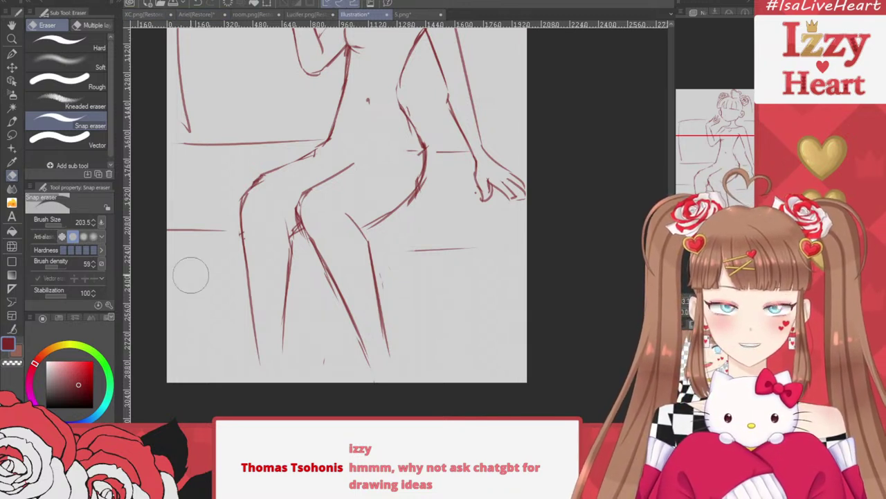
pyautogui.moveTo(399, 145); pyautogui.dragTo(406, 164)
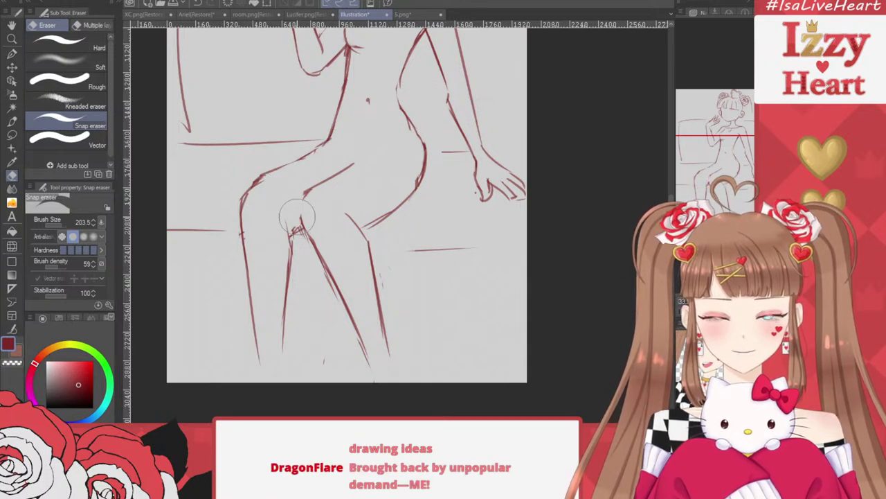
# Erase the messy knee contour where the legs meet, redraw the right-hand leg's thigh and knee lines, and extend the left-hand leg's inner shin
pyautogui.moveTo(298, 223); pyautogui.dragTo(295, 200)
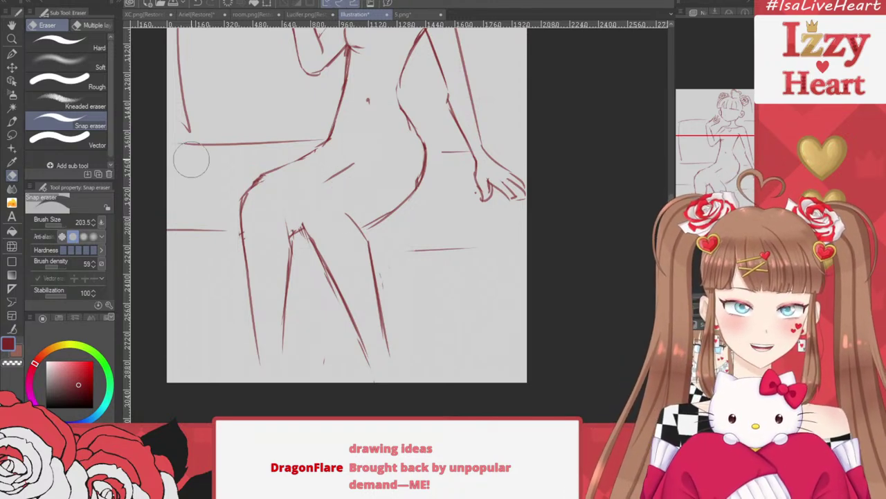
pyautogui.click(12, 53)
pyautogui.moveTo(299, 227)
pyautogui.mouseDown()
pyautogui.moveTo(309, 188)
pyautogui.moveTo(346, 168)
pyautogui.mouseUp()
pyautogui.moveTo(355, 226); pyautogui.dragTo(403, 199)
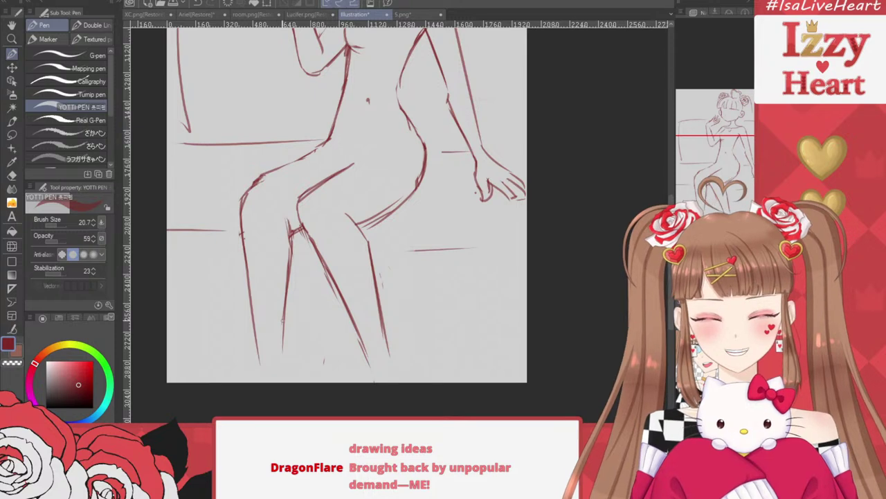
pyautogui.moveTo(282, 320); pyautogui.dragTo(286, 371)
pyautogui.scroll(-3, 472, 326)
pyautogui.scroll(2, 472, 325)
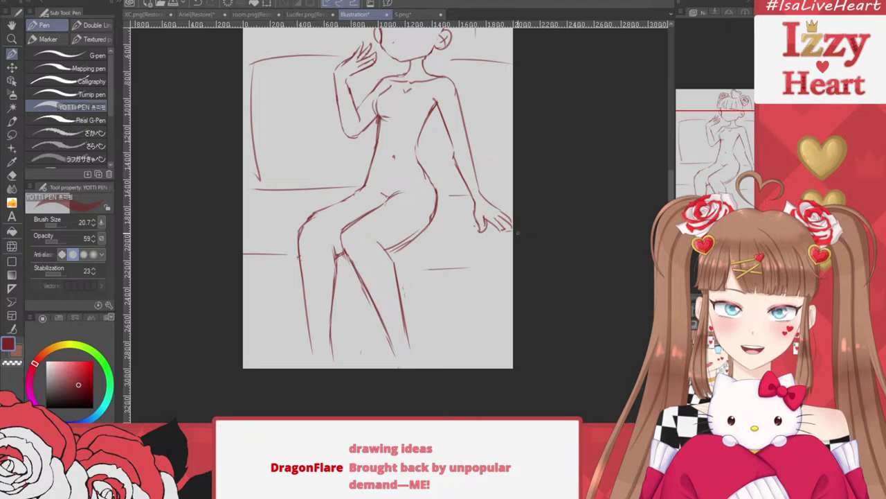
pyautogui.moveTo(422, 201)
pyautogui.mouseDown()
pyautogui.moveTo(397, 280)
pyautogui.moveTo(390, 261)
pyautogui.mouseUp()
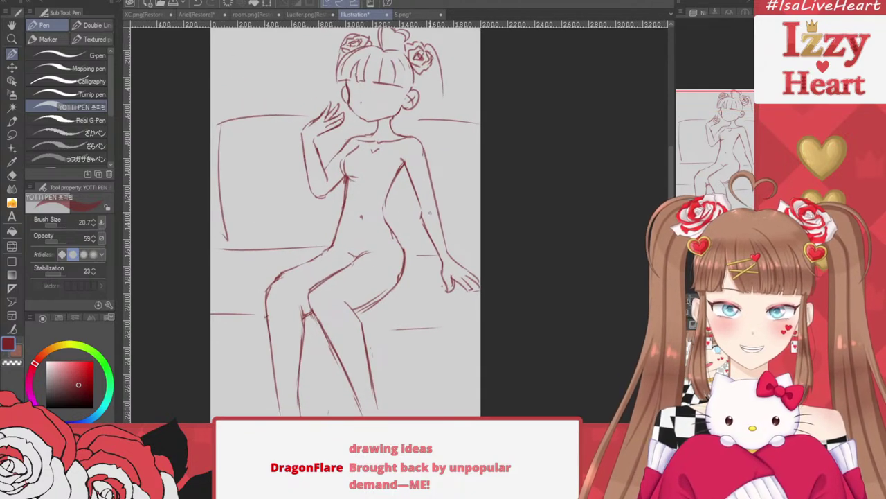
pyautogui.moveTo(363, 166); pyautogui.dragTo(369, 131)
pyautogui.scroll(-2, 487, 270)
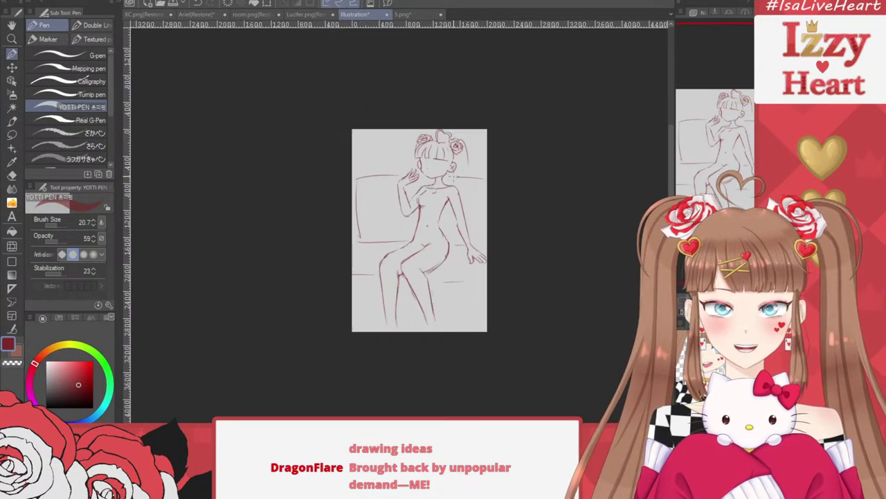
pyautogui.scroll(2, 453, 178)
pyautogui.moveTo(475, 117); pyautogui.dragTo(493, 236)
pyautogui.moveTo(484, 149); pyautogui.dragTo(503, 321)
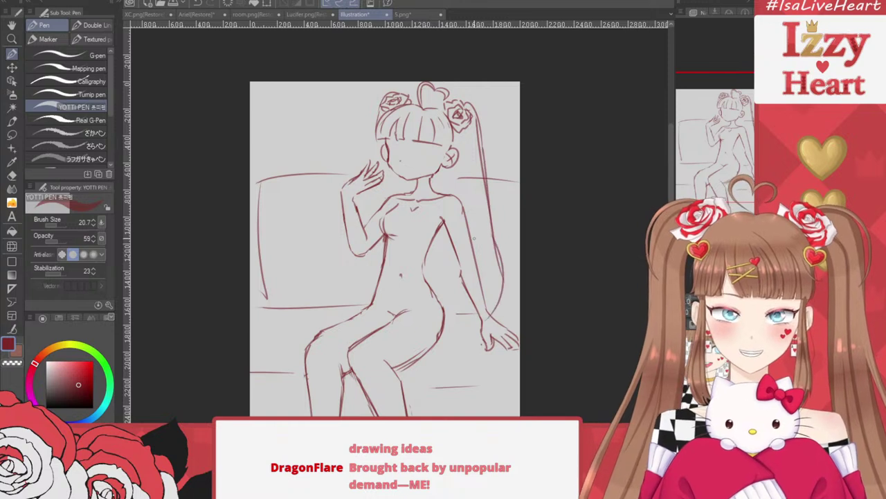
pyautogui.moveTo(376, 137); pyautogui.dragTo(377, 164)
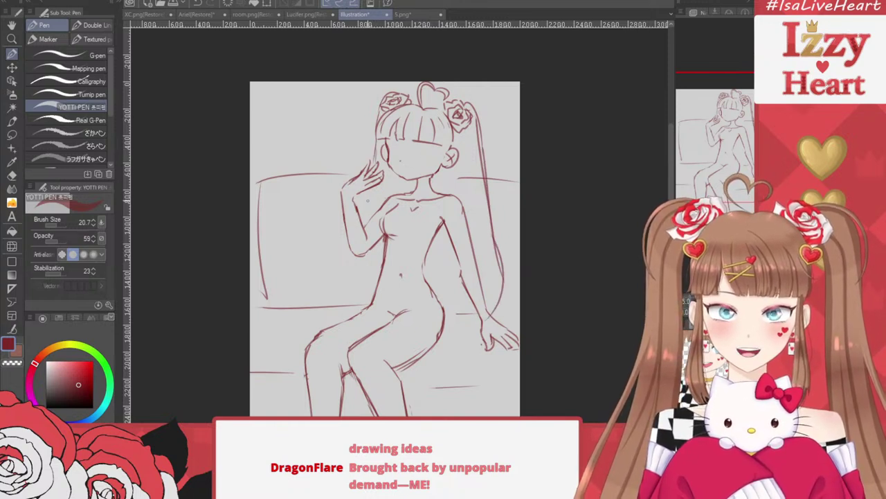
pyautogui.moveTo(351, 242); pyautogui.dragTo(330, 302)
pyautogui.moveTo(340, 269); pyautogui.dragTo(336, 320)
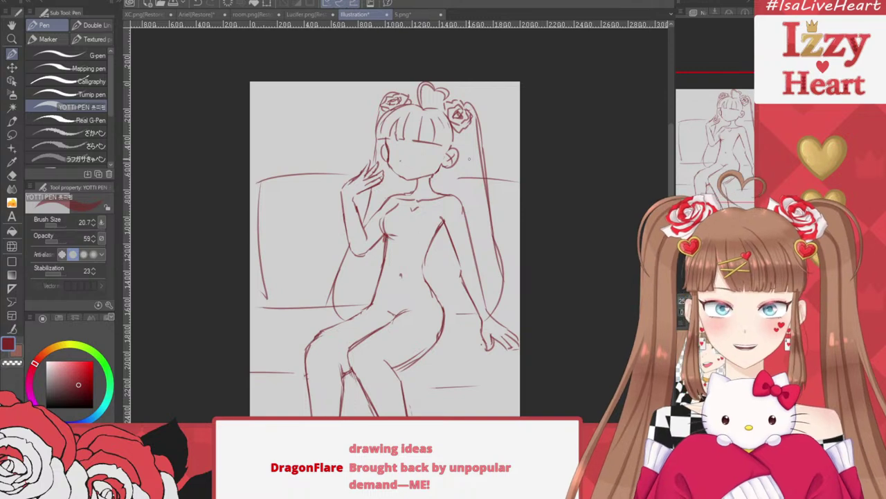
pyautogui.moveTo(462, 131); pyautogui.dragTo(466, 199)
pyautogui.hotkey('ctrl', 'z')
pyautogui.hotkey('ctrl', 'z')
pyautogui.hotkey('ctrl', 'z')
pyautogui.hotkey('ctrl', 'z')
pyautogui.hotkey('ctrl', 'z')
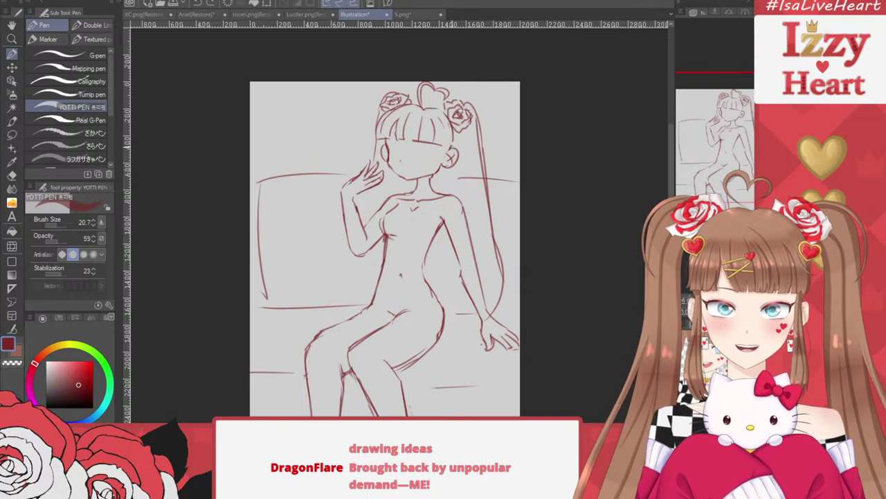
pyautogui.hotkey('ctrl', 'z')
pyautogui.hotkey('ctrl', 'z')
# Erase the remaining short pigtail lines beside both hair roses
pyautogui.press('j')
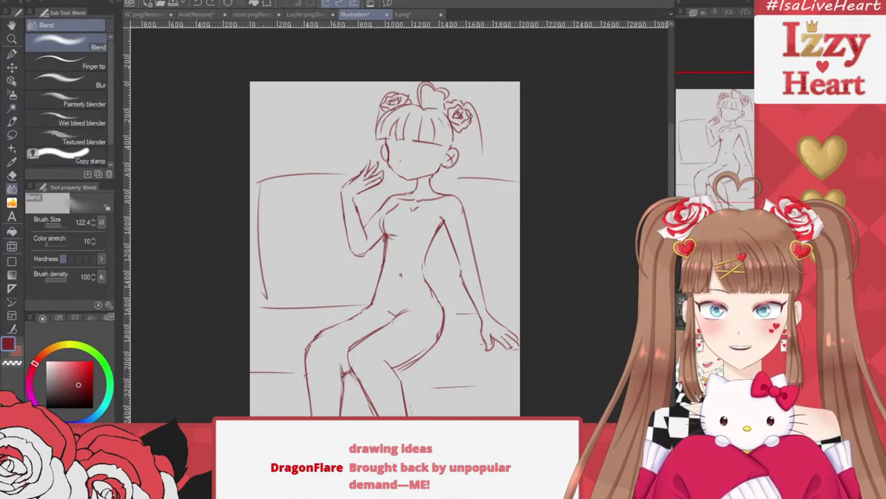
pyautogui.press('e')
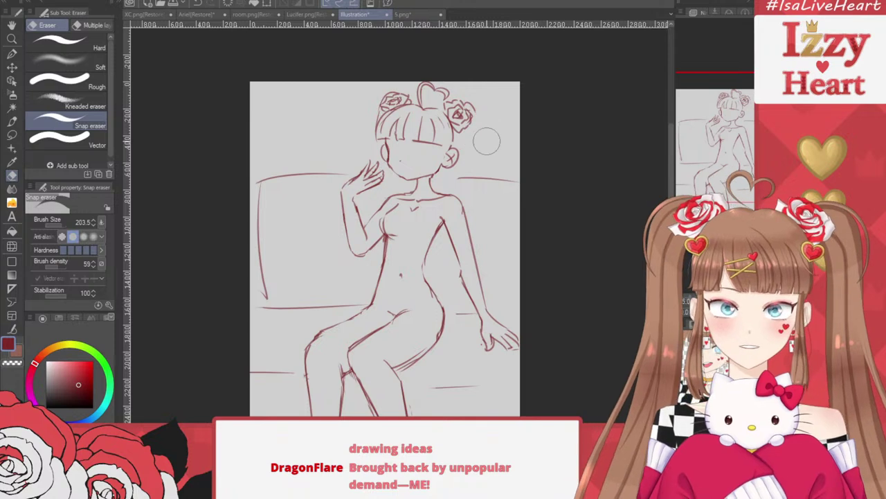
pyautogui.moveTo(374, 115); pyautogui.dragTo(380, 103)
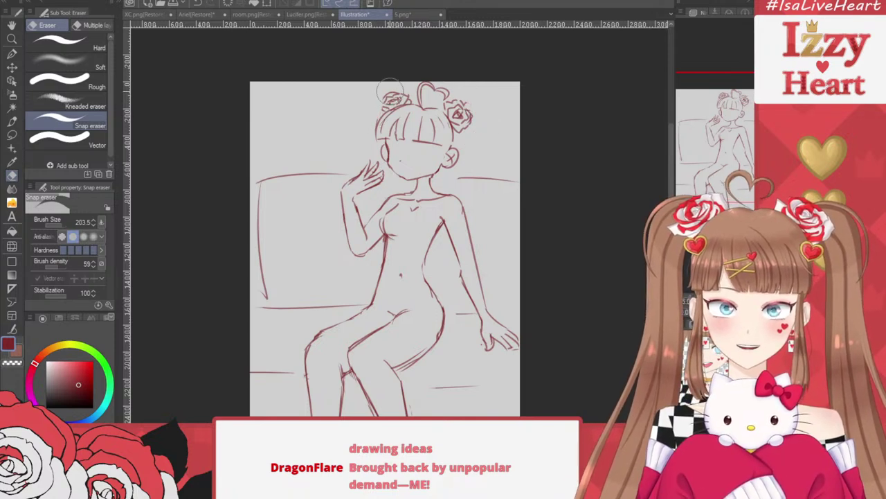
pyautogui.press('p')
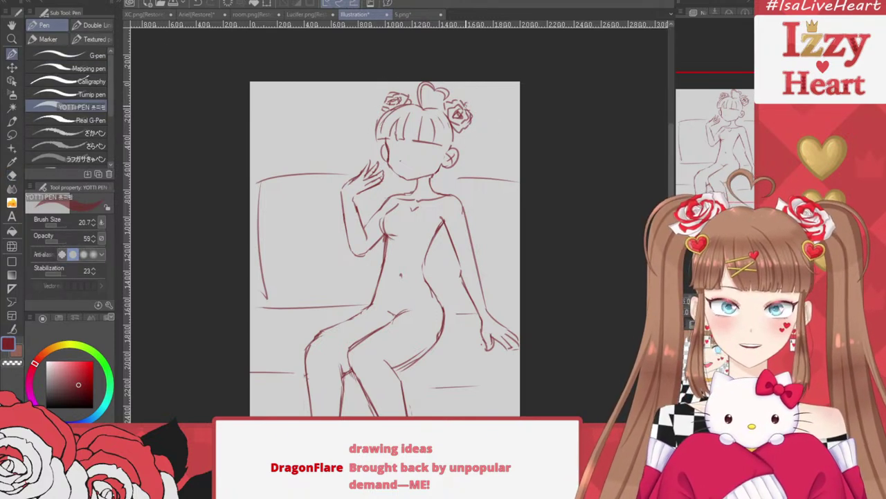
# Draw long, wavy pigtails flowing from both hair roses down to the couch seat, with tapered strands at their ends
pyautogui.moveTo(476, 102)
pyautogui.mouseDown()
pyautogui.moveTo(497, 165)
pyautogui.moveTo(490, 250)
pyautogui.moveTo(511, 315)
pyautogui.mouseUp()
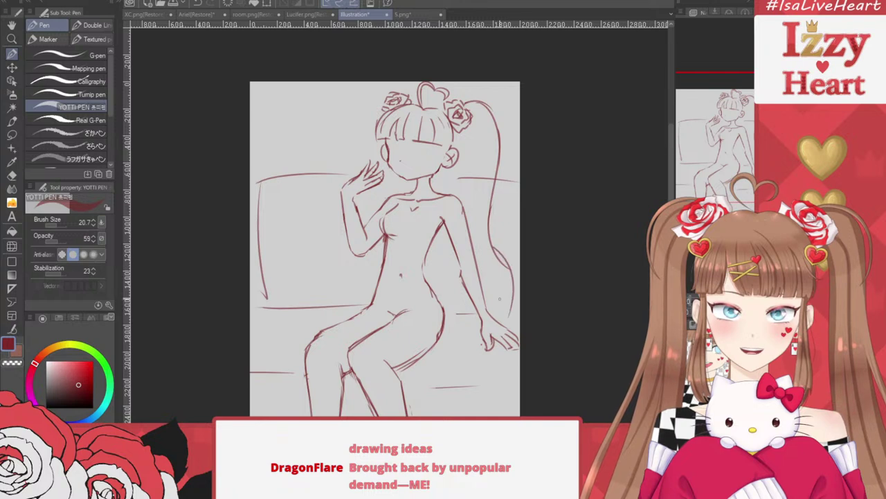
pyautogui.moveTo(390, 90)
pyautogui.mouseDown()
pyautogui.moveTo(362, 115)
pyautogui.moveTo(367, 185)
pyautogui.mouseUp()
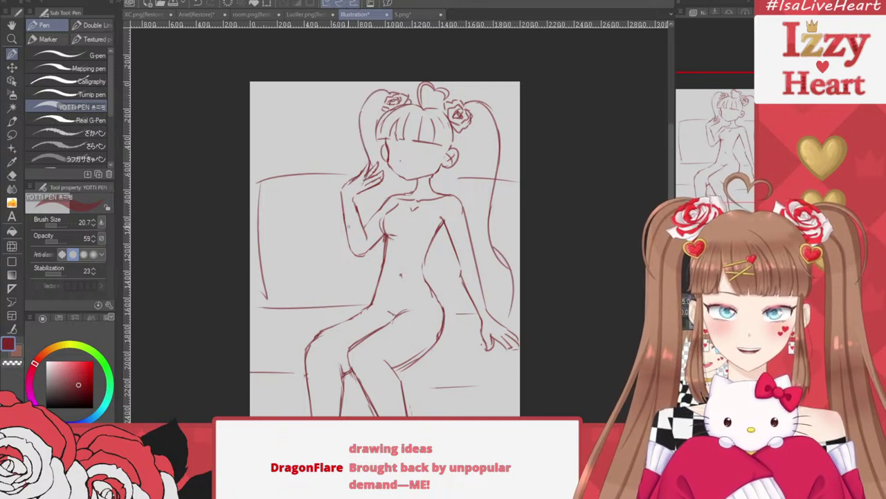
pyautogui.moveTo(345, 237)
pyautogui.mouseDown()
pyautogui.moveTo(341, 306)
pyautogui.moveTo(325, 316)
pyautogui.moveTo(365, 295)
pyautogui.mouseUp()
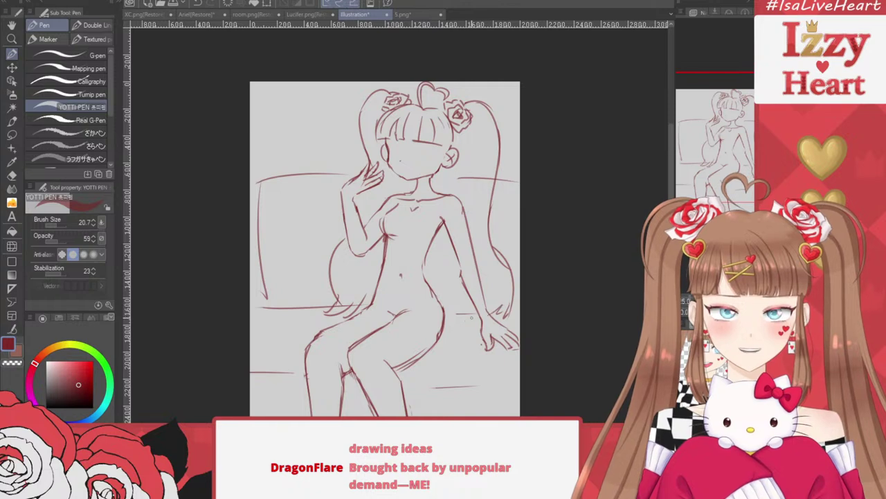
pyautogui.moveTo(461, 315); pyautogui.dragTo(471, 309)
pyautogui.moveTo(460, 133); pyautogui.dragTo(465, 200)
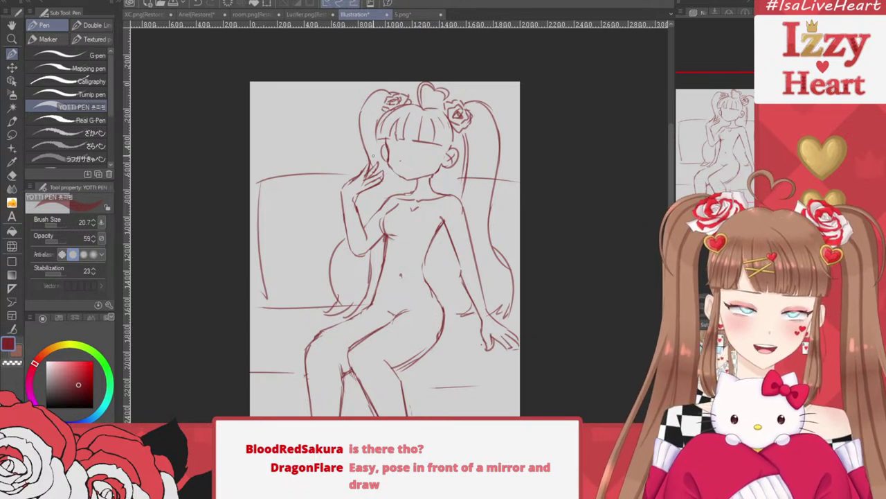
pyautogui.moveTo(438, 230); pyautogui.dragTo(422, 281)
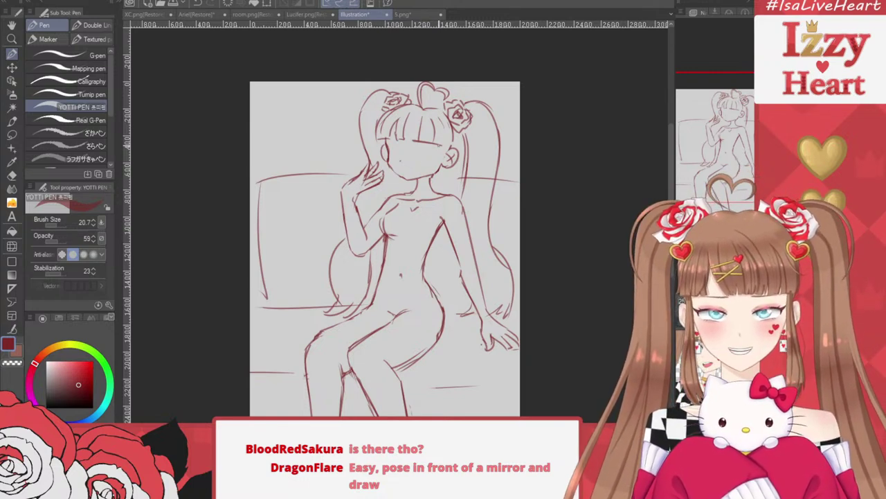
# Draw a long, straight side lock from the right-hand end of the bangs past the shoulder, with short tapered strokes at its tip
pyautogui.moveTo(441, 147); pyautogui.dragTo(442, 262)
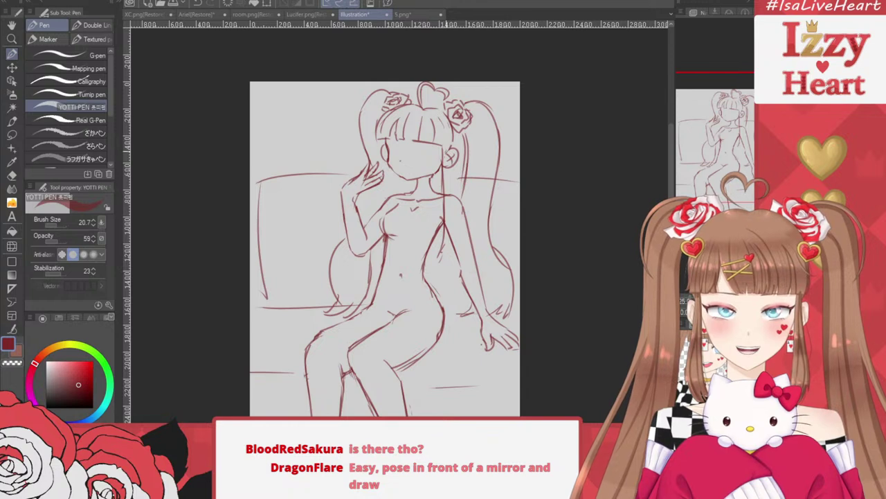
pyautogui.moveTo(446, 146); pyautogui.dragTo(453, 231)
pyautogui.moveTo(451, 198); pyautogui.dragTo(447, 261)
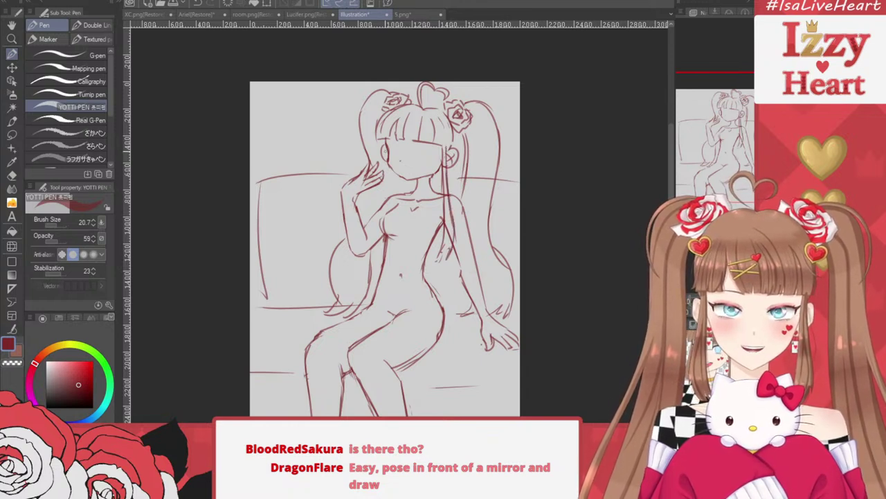
pyautogui.moveTo(382, 144); pyautogui.dragTo(380, 197)
pyautogui.moveTo(383, 162); pyautogui.dragTo(377, 226)
pyautogui.hotkey('ctrl', 'z')
pyautogui.hotkey('ctrl', 'z')
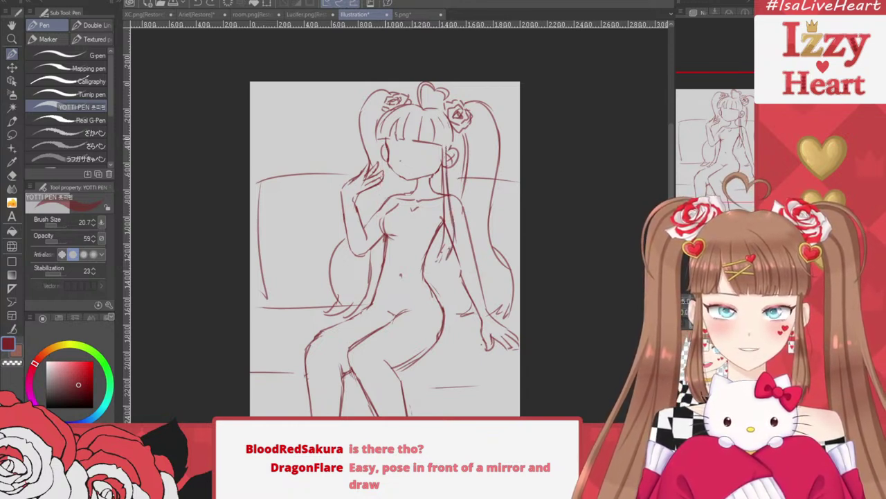
# Draw a long, straight side lock in front of the left-hand ear, from the bangs down to the chest
pyautogui.moveTo(383, 146); pyautogui.dragTo(383, 180)
pyautogui.moveTo(384, 158); pyautogui.dragTo(382, 223)
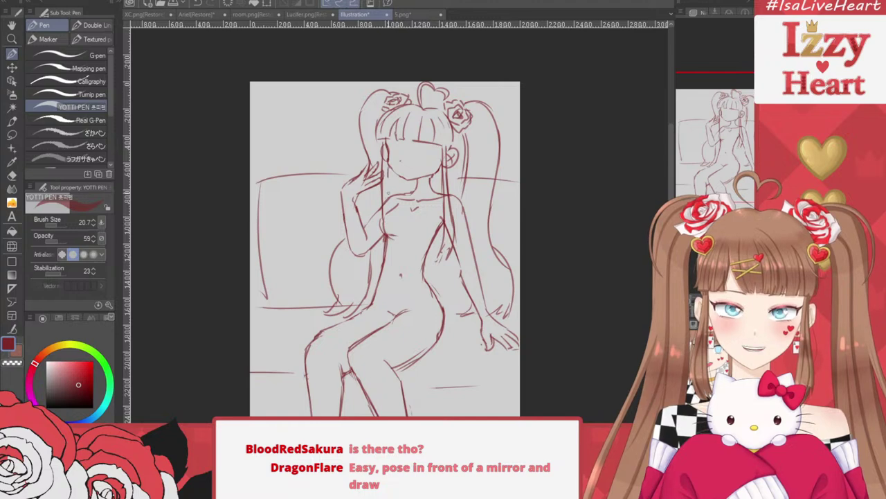
pyautogui.moveTo(388, 179); pyautogui.dragTo(392, 212)
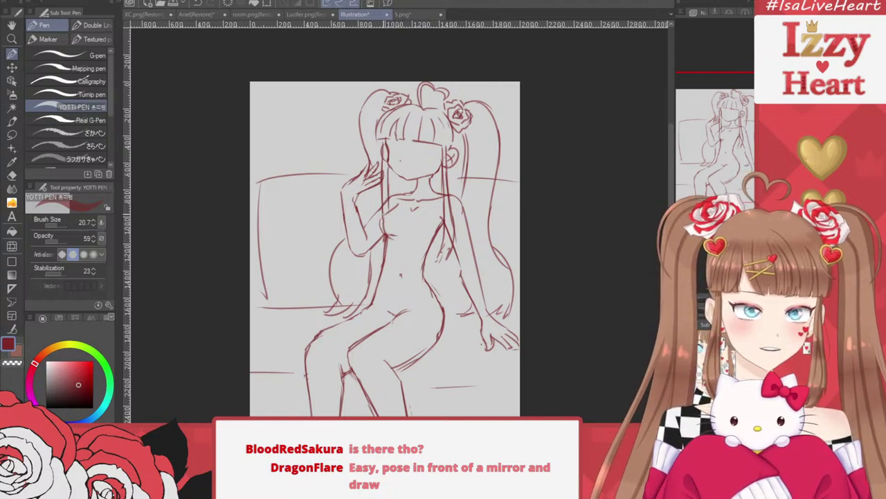
# Set the Snap eraser's size to 34.4 and erase the face, shoulder and arm lines overlapping the two side locks
pyautogui.press('e')
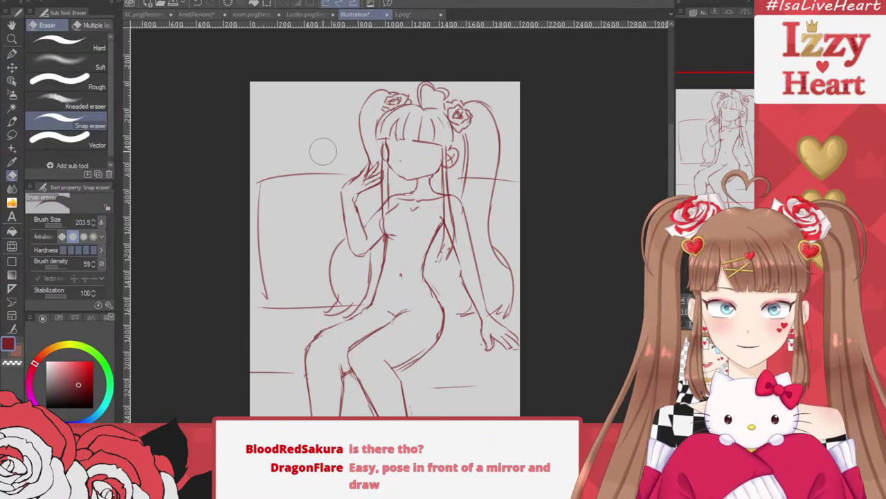
pyautogui.hotkey('ctrl', '+')
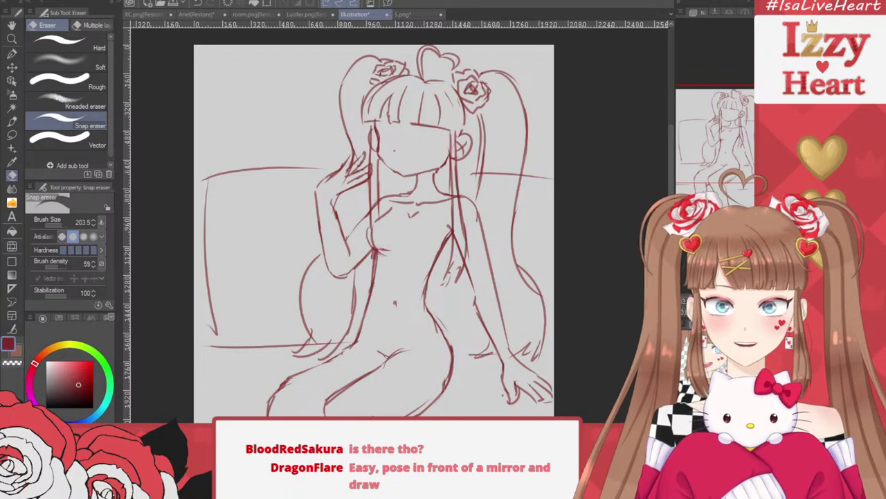
pyautogui.moveTo(61, 225); pyautogui.dragTo(55, 225)
pyautogui.moveTo(450, 127); pyautogui.dragTo(456, 190)
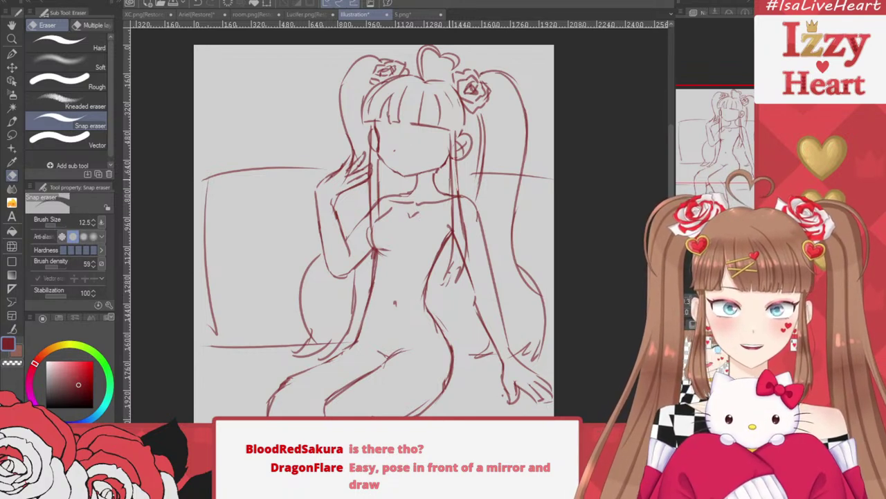
pyautogui.click(56, 224)
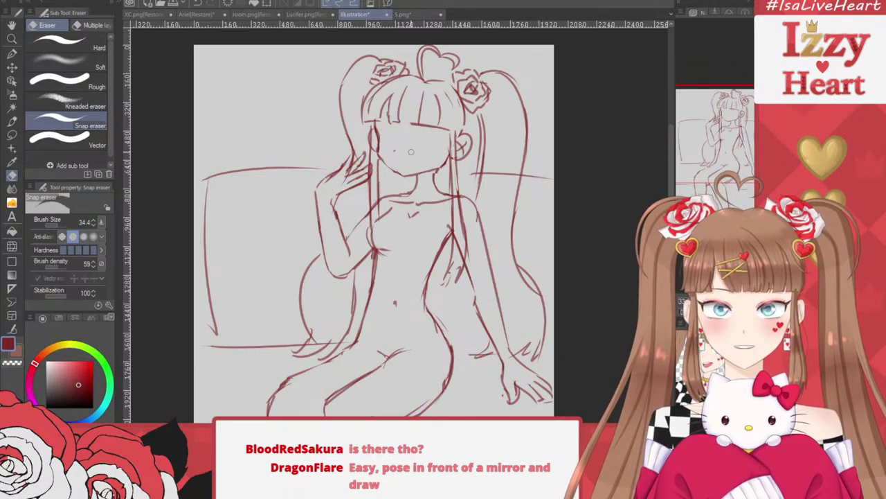
pyautogui.moveTo(454, 131)
pyautogui.mouseDown()
pyautogui.moveTo(460, 259)
pyautogui.moveTo(460, 238)
pyautogui.mouseUp()
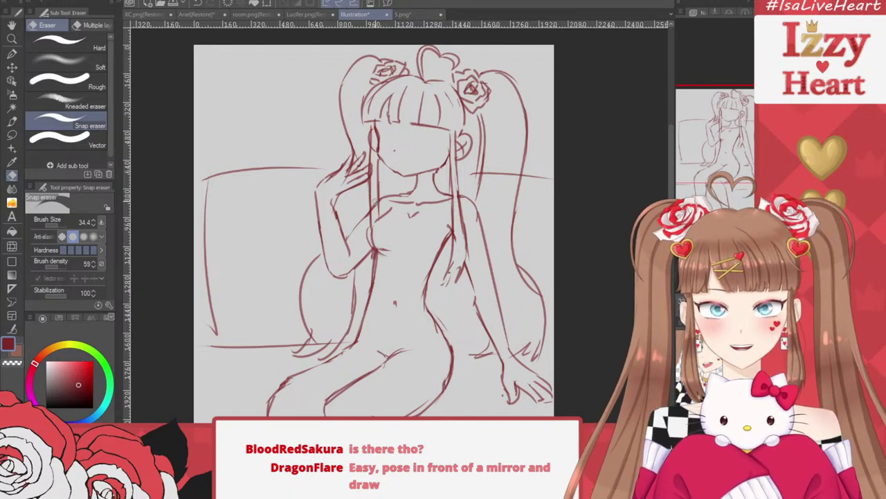
pyautogui.moveTo(376, 202); pyautogui.dragTo(373, 212)
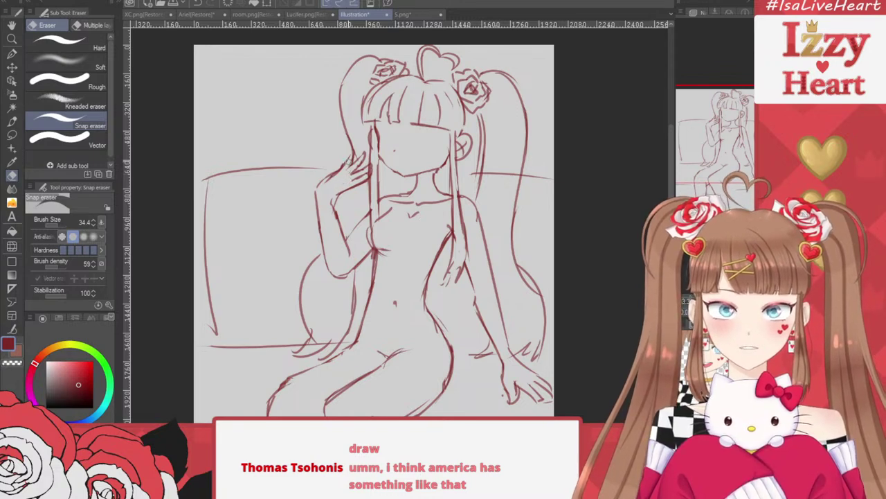
# Refine the raised hand with the pen, darkening the finger outlines and adding short knuckle marks across the back of the hand
pyautogui.scroll(5, 333, 168)
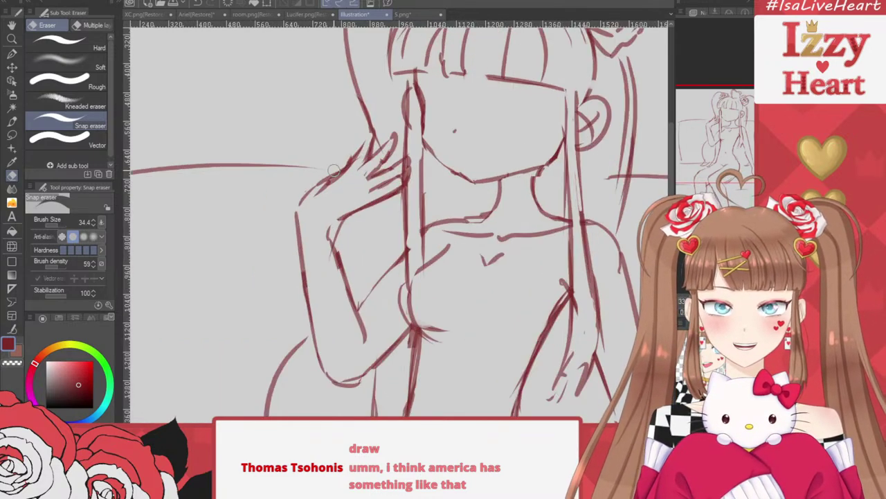
pyautogui.press('p')
pyautogui.moveTo(342, 190)
pyautogui.mouseDown()
pyautogui.moveTo(347, 184)
pyautogui.moveTo(360, 210)
pyautogui.mouseUp()
pyautogui.moveTo(369, 176); pyautogui.dragTo(389, 112)
pyautogui.hotkey('ctrl', 'z')
pyautogui.moveTo(353, 161)
pyautogui.mouseDown()
pyautogui.moveTo(390, 109)
pyautogui.moveTo(376, 172)
pyautogui.moveTo(425, 110)
pyautogui.mouseUp()
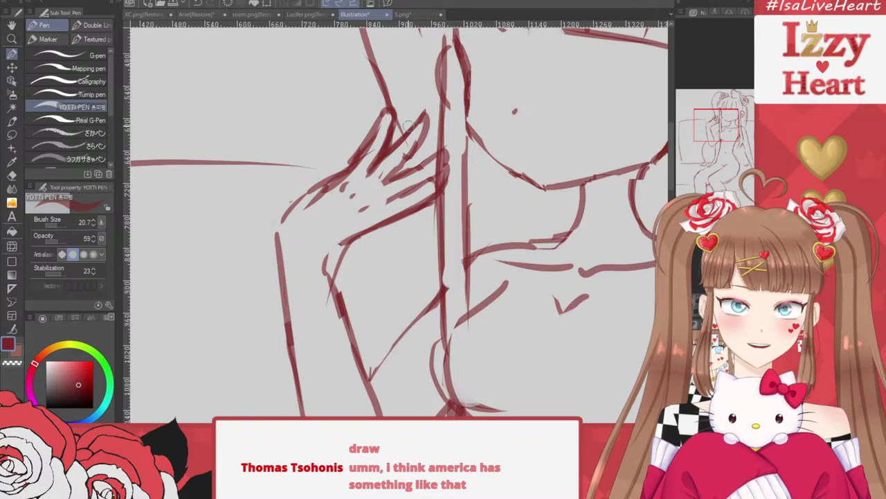
pyautogui.moveTo(386, 183)
pyautogui.mouseDown()
pyautogui.moveTo(443, 151)
pyautogui.moveTo(401, 166)
pyautogui.moveTo(433, 132)
pyautogui.moveTo(446, 161)
pyautogui.moveTo(398, 200)
pyautogui.mouseUp()
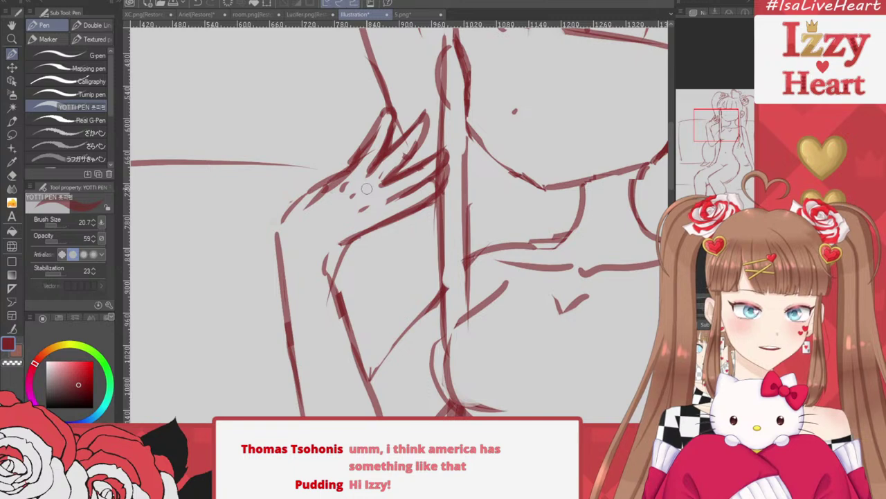
pyautogui.scroll(-4, 390, 99)
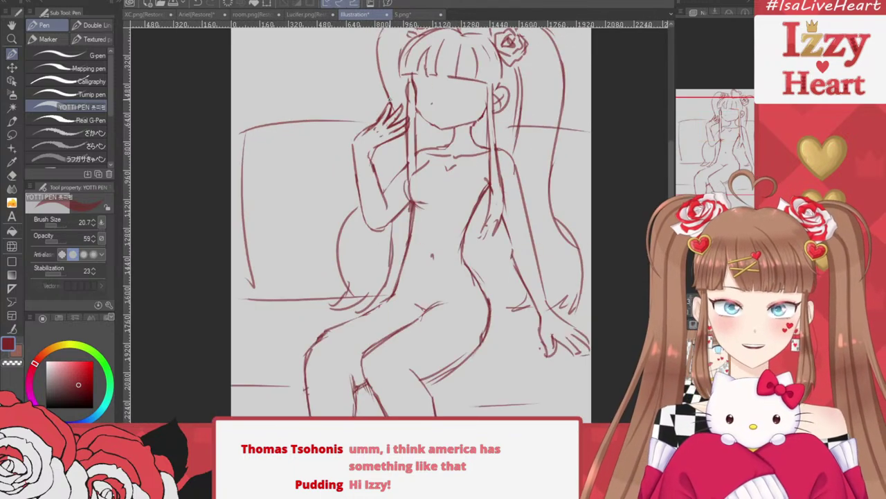
pyautogui.scroll(2, 561, 102)
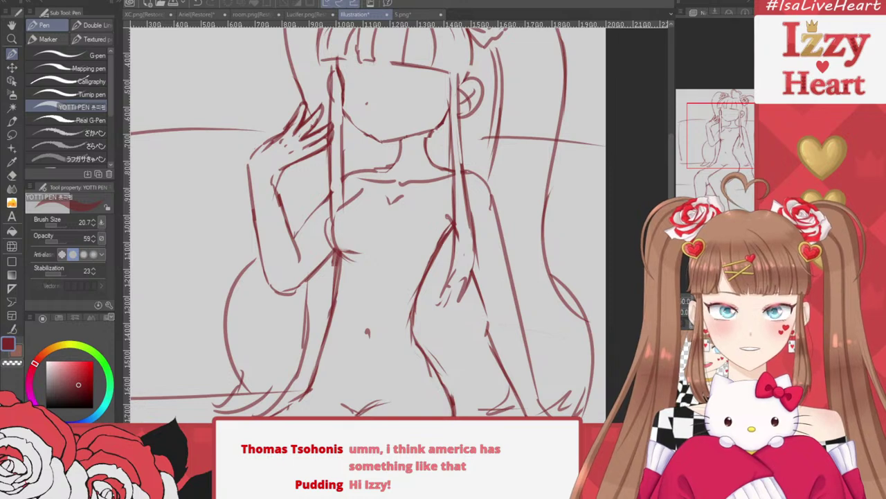
pyautogui.hotkey('ctrl', 'v')
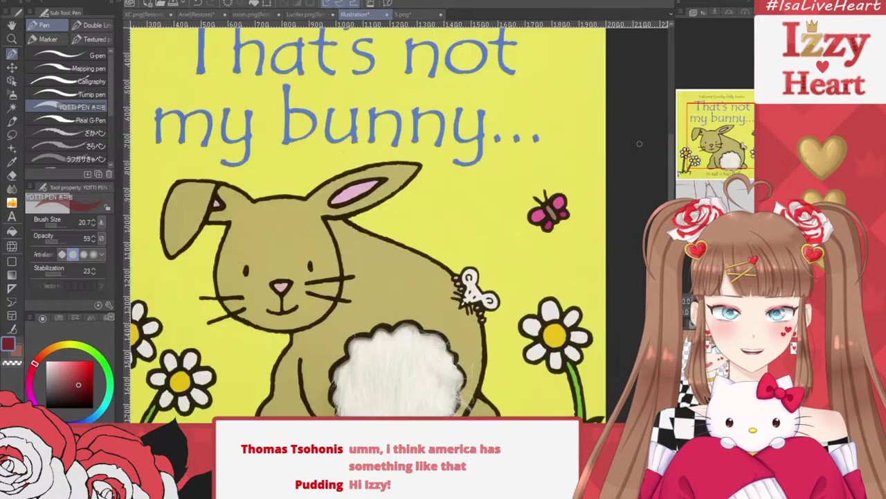
pyautogui.moveTo(429, 154); pyautogui.dragTo(505, 172)
pyautogui.scroll(-5, 506, 173)
pyautogui.scroll(2, 509, 175)
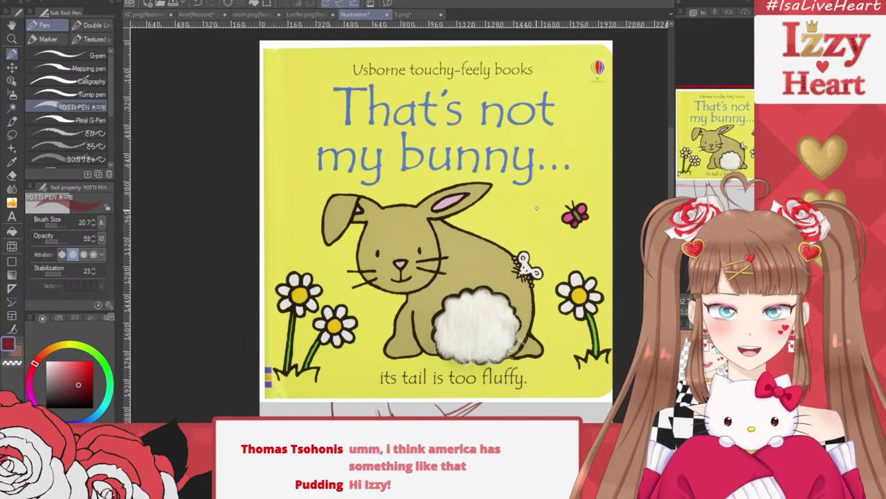
pyautogui.scroll(1, 548, 169)
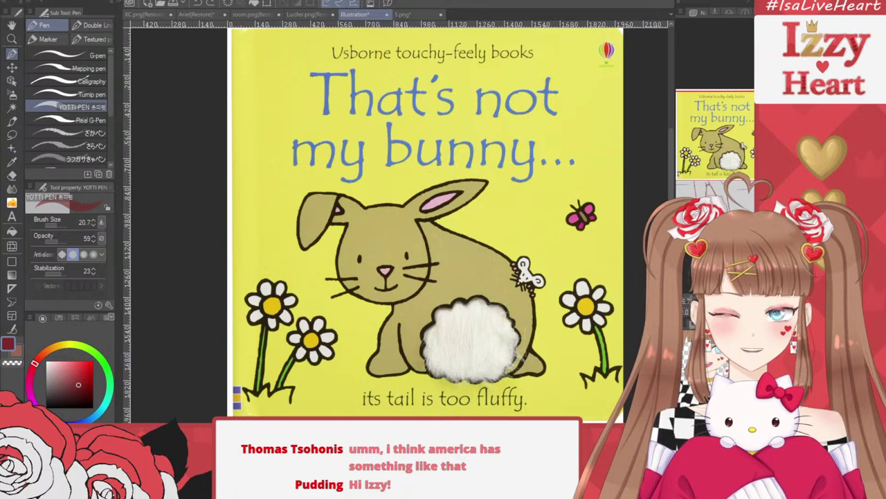
pyautogui.hotkey('ctrl', 'z')
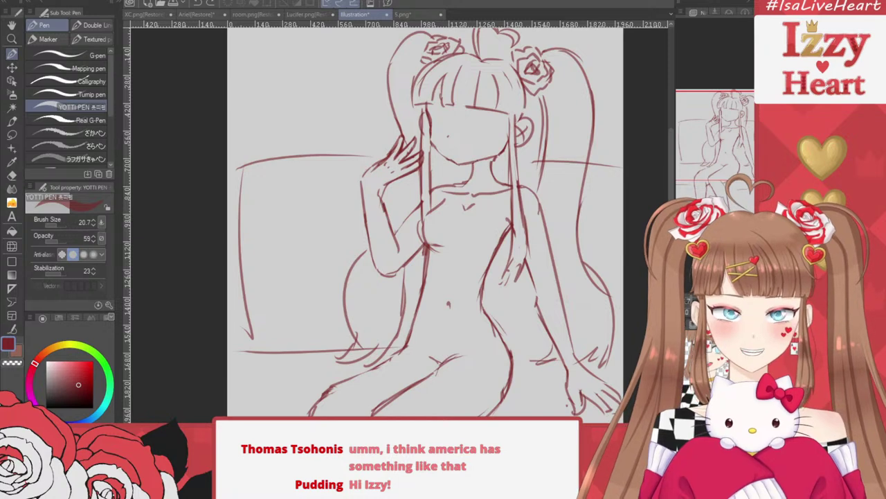
pyautogui.hotkey('ctrl', 'z')
pyautogui.hotkey('ctrl', 'y')
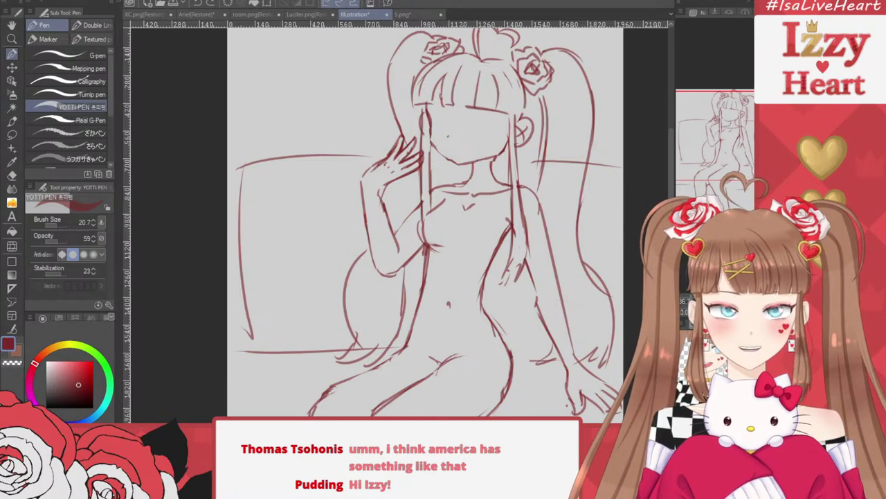
# Scale the whole sketch layer down to 98% and shift it slightly upward within the canvas
pyautogui.hotkey('ctrl', '-')
pyautogui.click(268, 3)
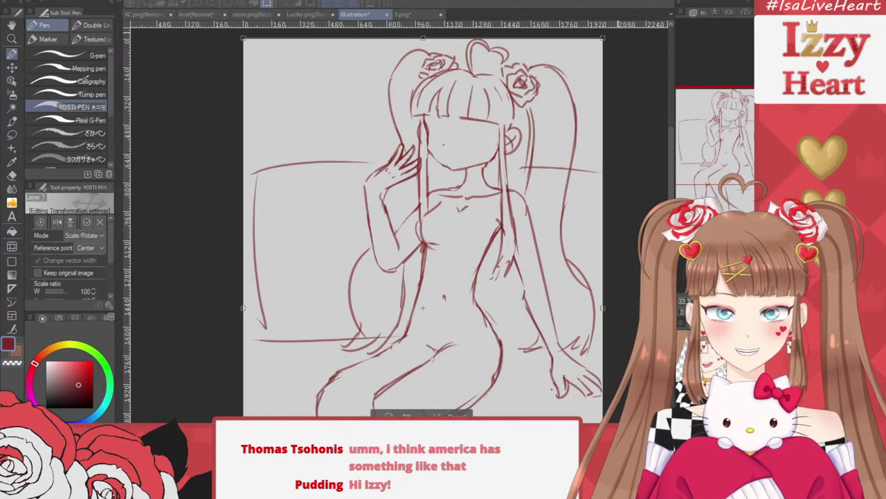
pyautogui.moveTo(603, 38); pyautogui.dragTo(595, 48)
pyautogui.moveTo(545, 100); pyautogui.dragTo(548, 90)
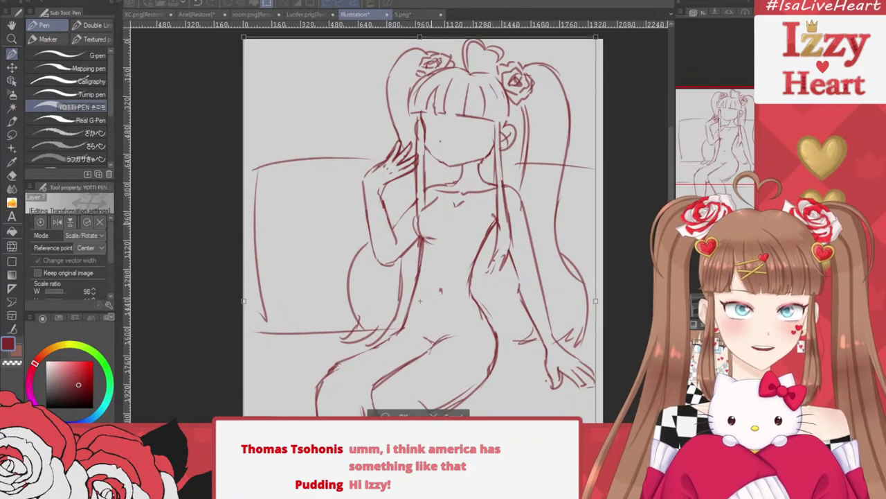
pyautogui.press('Return')
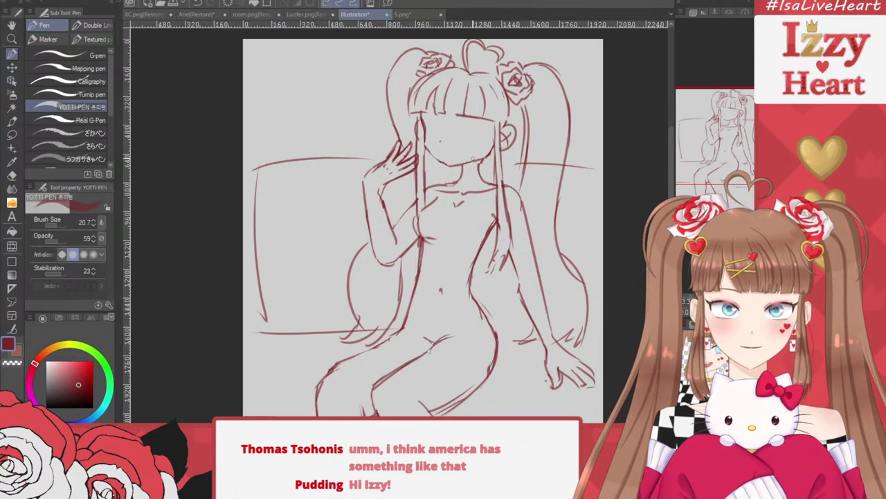
# Extend the right-hand leg's outer shin line further down toward the ankle
pyautogui.scroll(-3, 473, 158)
pyautogui.scroll(4, 471, 308)
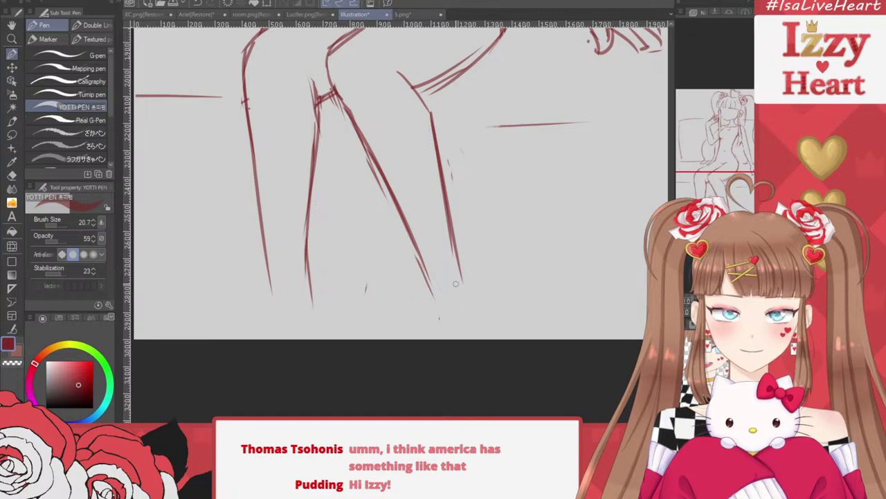
pyautogui.moveTo(456, 258); pyautogui.dragTo(467, 292)
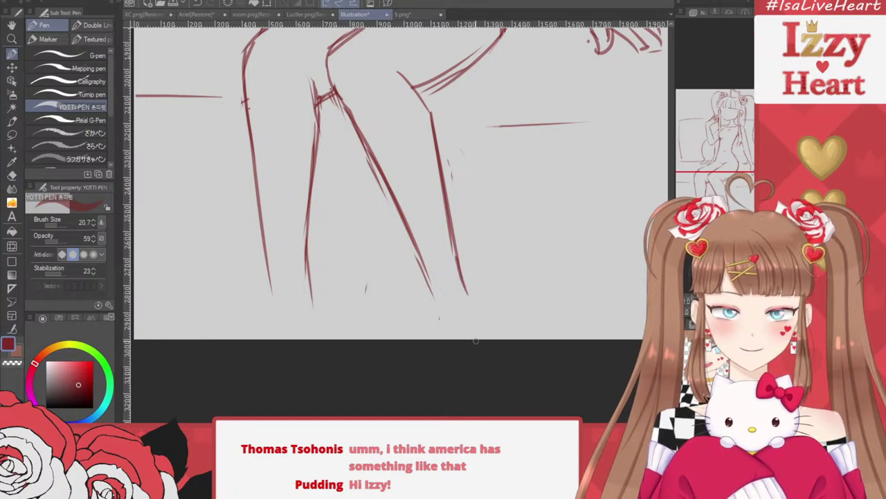
# Lasso the right-hand leg's lower part, rotate it counterclockwise so the shin angles outward, reposition it under the knee, and deselect
pyautogui.scroll(-3, 467, 349)
pyautogui.scroll(2, 429, 230)
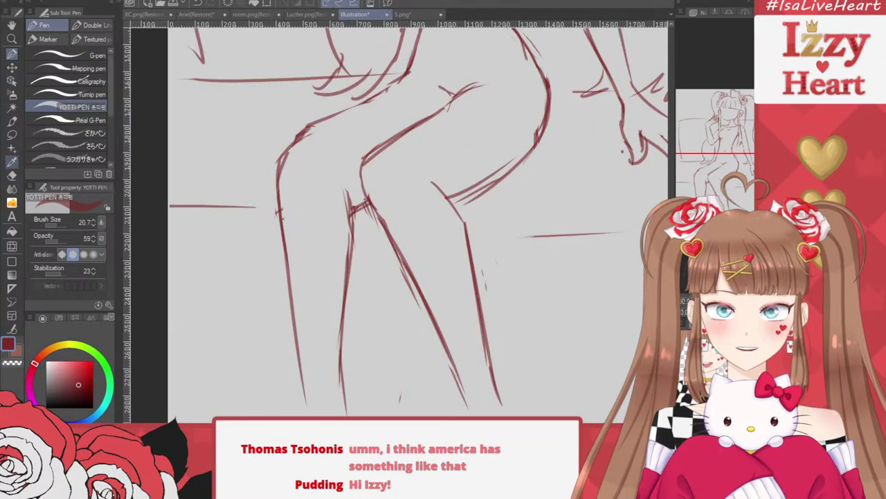
pyautogui.click(12, 135)
pyautogui.moveTo(444, 188)
pyautogui.mouseDown()
pyautogui.moveTo(412, 175)
pyautogui.moveTo(359, 185)
pyautogui.moveTo(391, 239)
pyautogui.moveTo(446, 412)
pyautogui.moveTo(560, 361)
pyautogui.moveTo(490, 246)
pyautogui.moveTo(552, 212)
pyautogui.mouseUp()
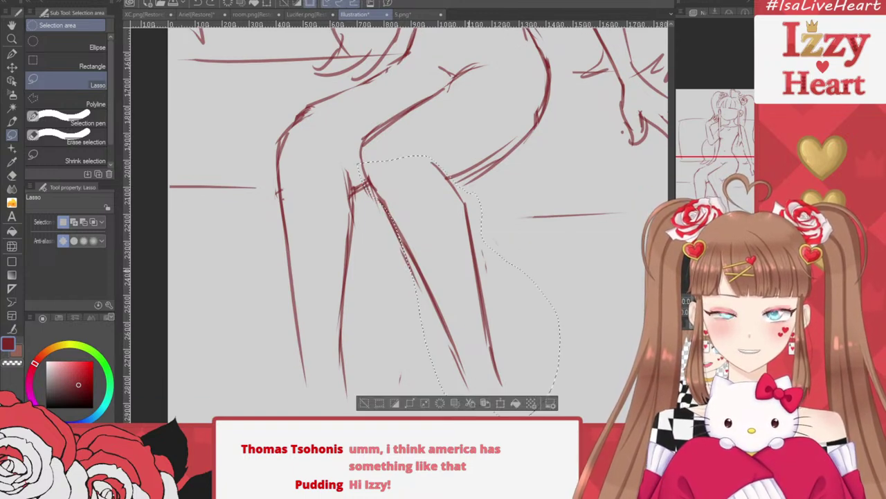
pyautogui.hotkey('ctrl', 't')
pyautogui.moveTo(582, 360); pyautogui.dragTo(590, 343)
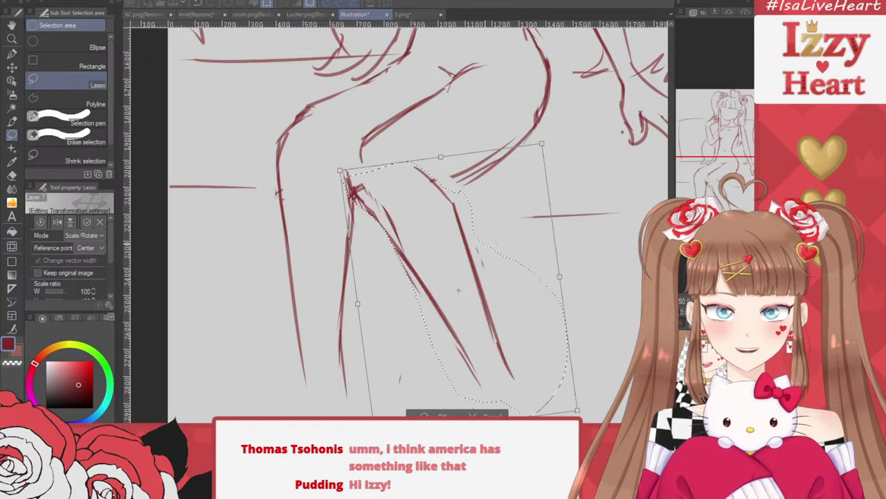
pyautogui.moveTo(471, 298)
pyautogui.mouseDown()
pyautogui.moveTo(486, 285)
pyautogui.moveTo(474, 300)
pyautogui.mouseUp()
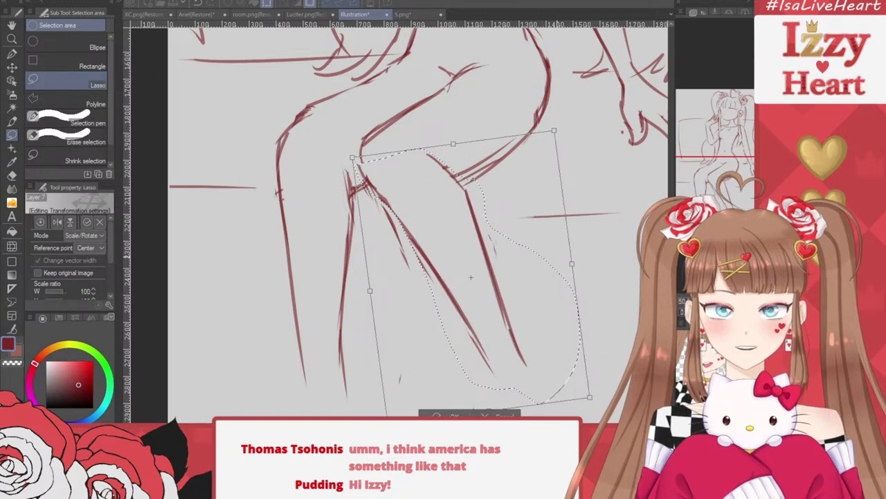
pyautogui.moveTo(610, 360); pyautogui.dragTo(616, 348)
pyautogui.moveTo(477, 298); pyautogui.dragTo(487, 295)
pyautogui.moveTo(615, 379); pyautogui.dragTo(619, 378)
pyautogui.press('Return')
pyautogui.hotkey('ctrl', 'd')
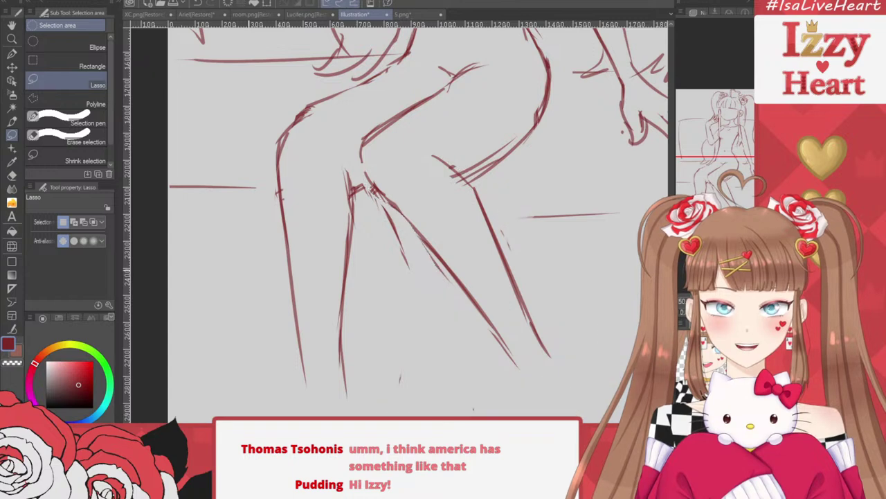
# Redraw the right-hand leg's inner knee line with the pen to connect the thigh to the rotated shin
pyautogui.press('p')
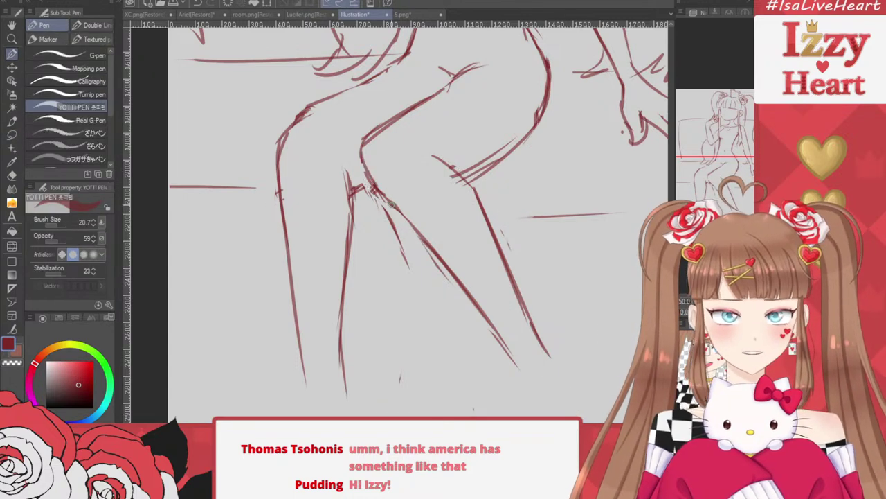
# Sketch the ankle and foot outlines at the lower ends of both legs, running down to the canvas edge
pyautogui.scroll(-5, 459, 265)
pyautogui.scroll(5, 457, 263)
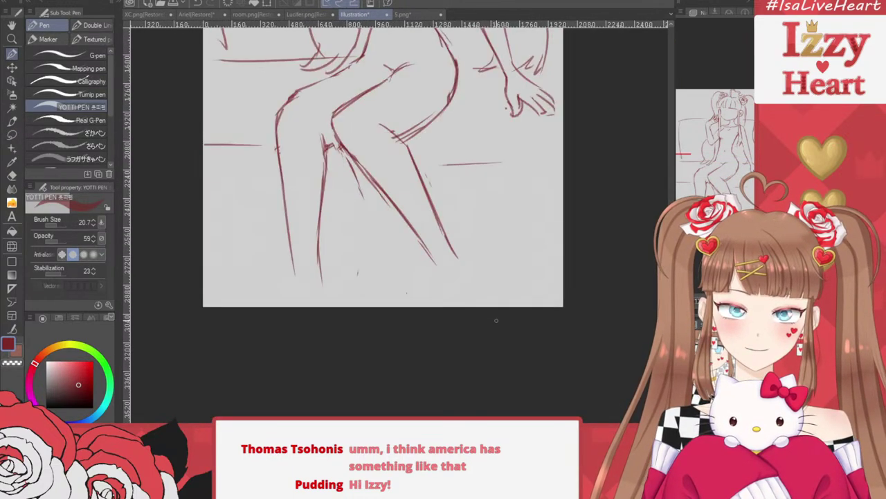
pyautogui.moveTo(431, 278); pyautogui.dragTo(457, 334)
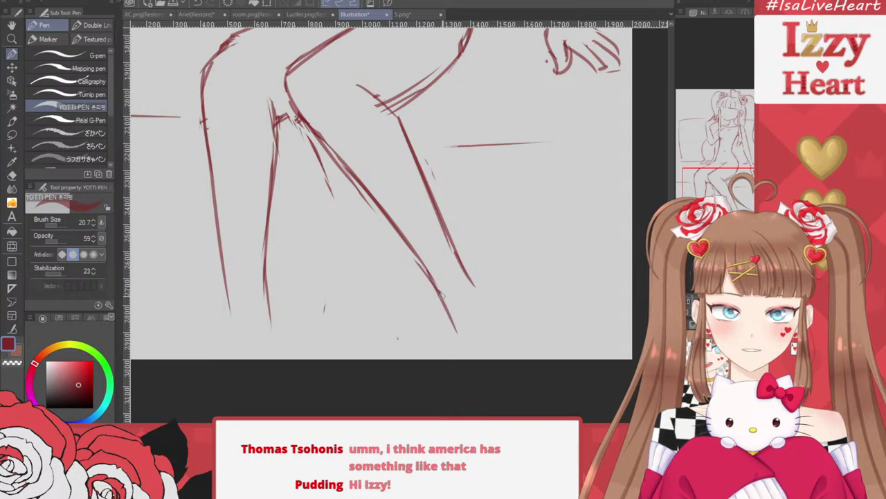
pyautogui.moveTo(442, 294); pyautogui.dragTo(461, 358)
pyautogui.moveTo(461, 326); pyautogui.dragTo(460, 346)
pyautogui.moveTo(471, 277)
pyautogui.mouseDown()
pyautogui.moveTo(510, 295)
pyautogui.moveTo(493, 287)
pyautogui.moveTo(512, 299)
pyautogui.moveTo(513, 359)
pyautogui.mouseUp()
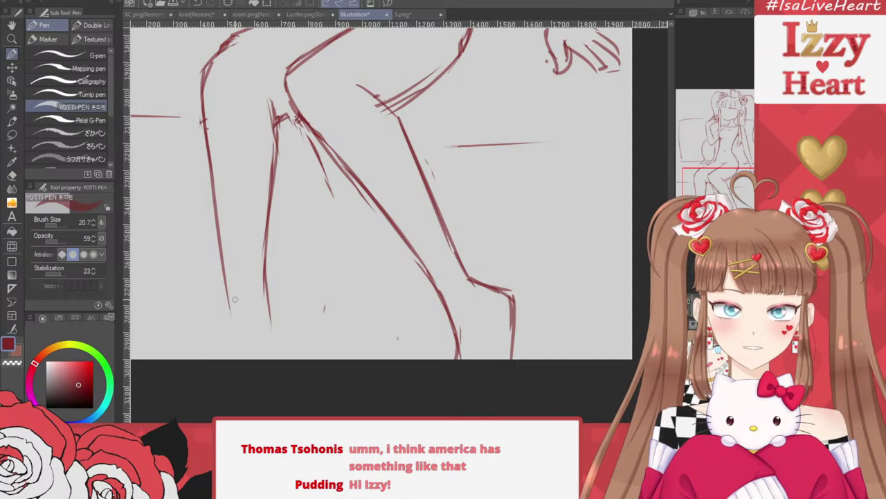
pyautogui.moveTo(226, 280); pyautogui.dragTo(223, 359)
pyautogui.moveTo(265, 284); pyautogui.dragTo(285, 358)
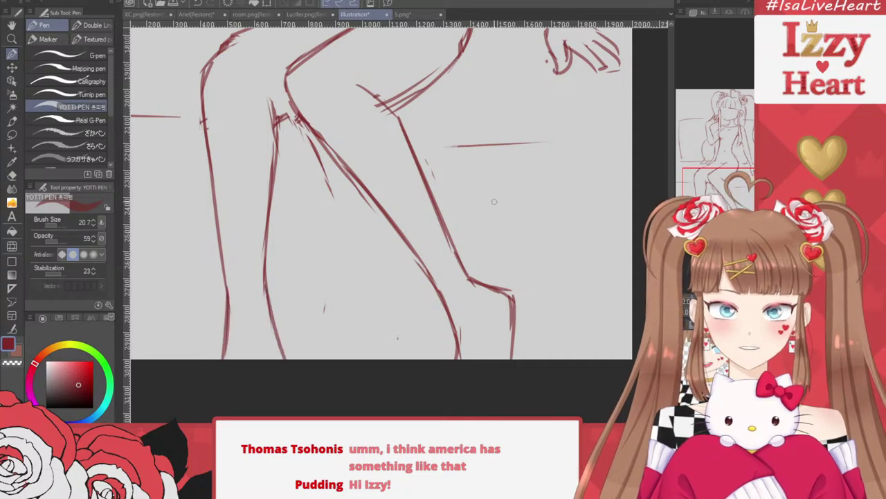
# Scale the whole sketch layer to about 98% and rotate it slightly clockwise
pyautogui.scroll(-2, 494, 201)
pyautogui.scroll(-4, 434, 289)
pyautogui.scroll(2, 406, 223)
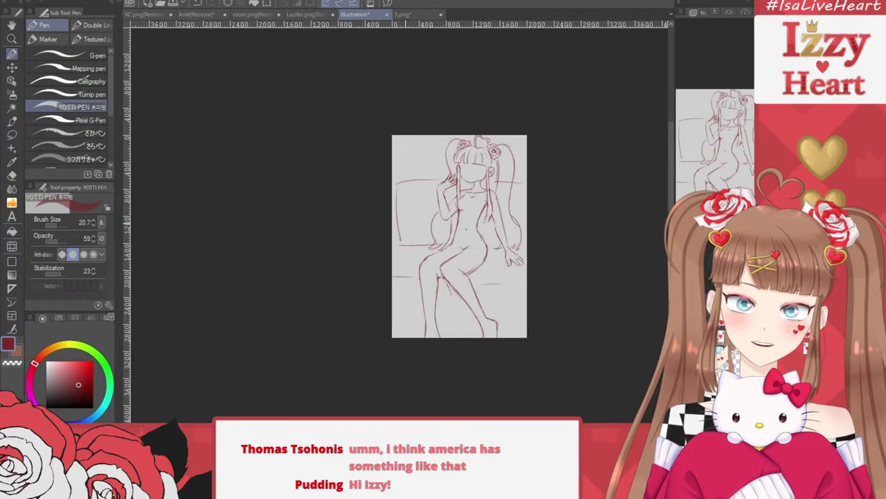
pyautogui.hotkey('ctrl', '+')
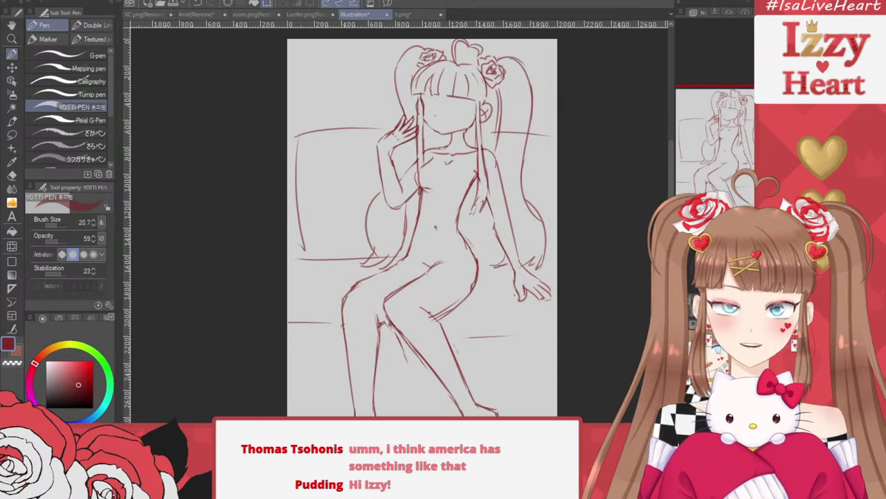
pyautogui.click(266, 3)
pyautogui.moveTo(550, 41); pyautogui.dragTo(558, 43)
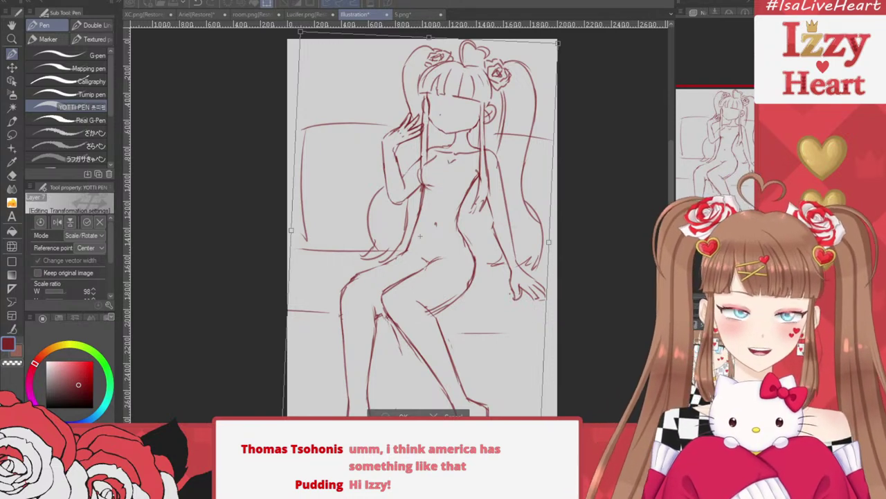
pyautogui.press('Return')
# Sketch the heel and flat sole of the left foot just above the canvas edge
pyautogui.scroll(-1, 457, 214)
pyautogui.scroll(2, 439, 329)
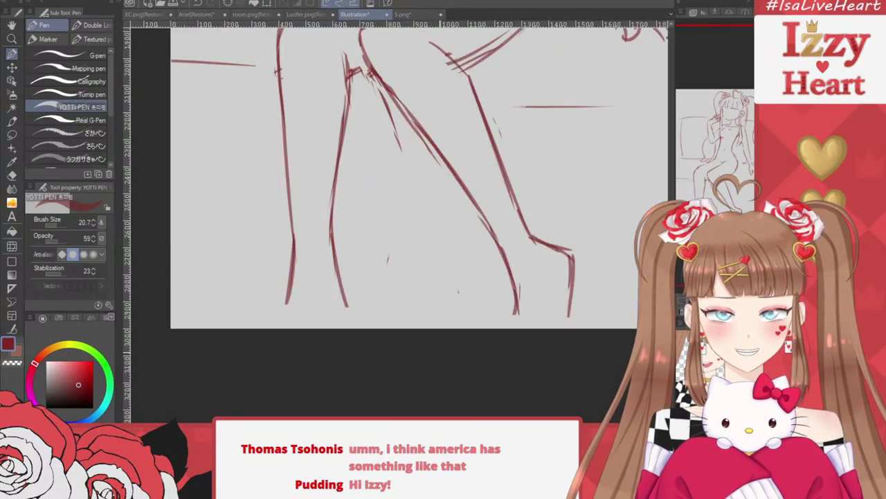
pyautogui.moveTo(296, 272)
pyautogui.mouseDown()
pyautogui.moveTo(284, 325)
pyautogui.moveTo(345, 320)
pyautogui.mouseUp()
# Erase both shin lines of the left leg below the knee with the Snap eraser
pyautogui.press('e')
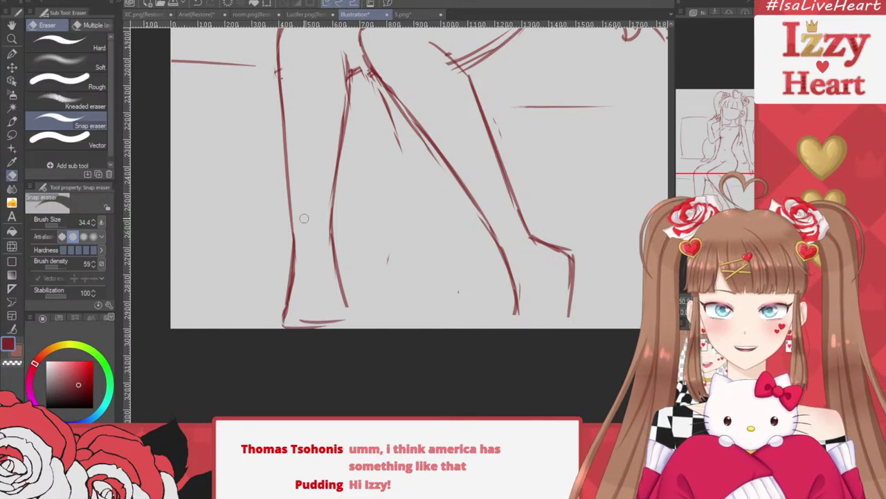
pyautogui.moveTo(280, 137); pyautogui.dragTo(294, 242)
pyautogui.moveTo(285, 169); pyautogui.dragTo(288, 201)
pyautogui.scroll(-2, 302, 223)
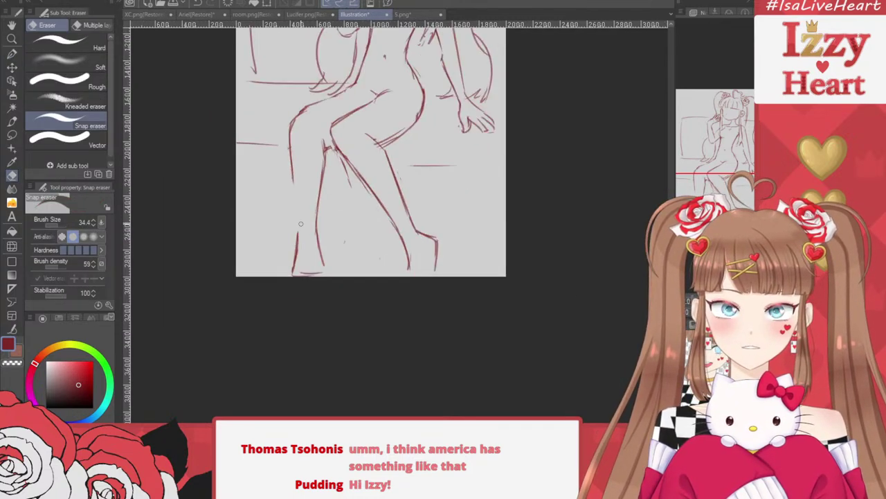
pyautogui.scroll(1, 324, 148)
pyautogui.scroll(2, 329, 211)
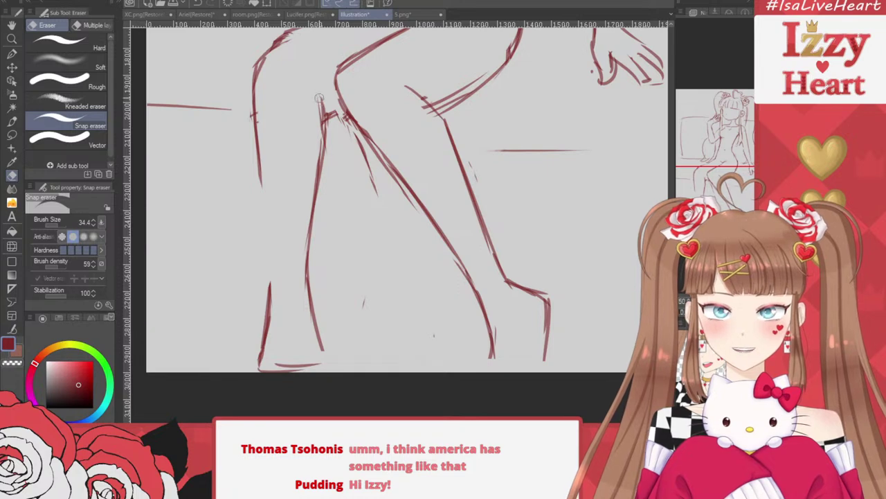
pyautogui.moveTo(320, 98)
pyautogui.mouseDown()
pyautogui.moveTo(305, 264)
pyautogui.moveTo(308, 244)
pyautogui.mouseUp()
# Enlarge the eraser to about 122, erase both ankles and feet, and switch back to the YOTTI pen
pyautogui.moveTo(400, 227); pyautogui.dragTo(414, 227)
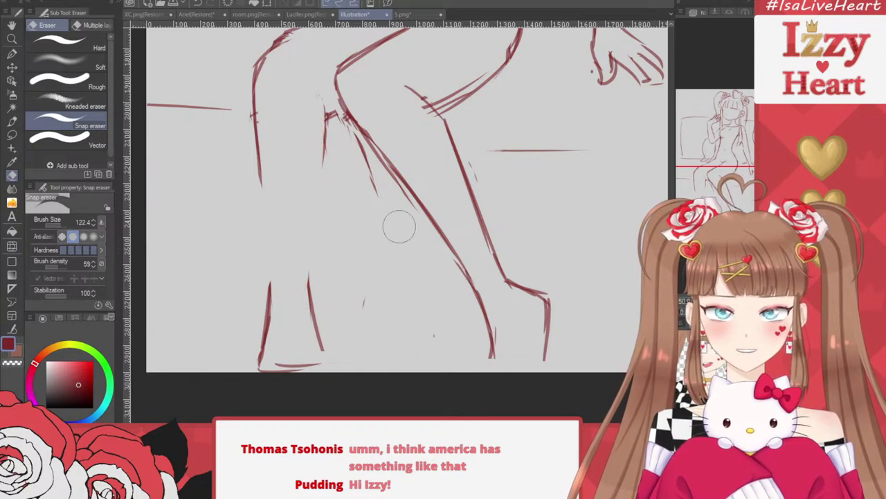
pyautogui.moveTo(322, 280)
pyautogui.mouseDown()
pyautogui.moveTo(343, 288)
pyautogui.moveTo(257, 329)
pyautogui.moveTo(244, 347)
pyautogui.mouseUp()
pyautogui.moveTo(185, 364)
pyautogui.mouseDown()
pyautogui.moveTo(370, 311)
pyautogui.moveTo(510, 293)
pyautogui.moveTo(427, 323)
pyautogui.moveTo(585, 309)
pyautogui.moveTo(575, 336)
pyautogui.moveTo(520, 382)
pyautogui.mouseUp()
pyautogui.click(11, 54)
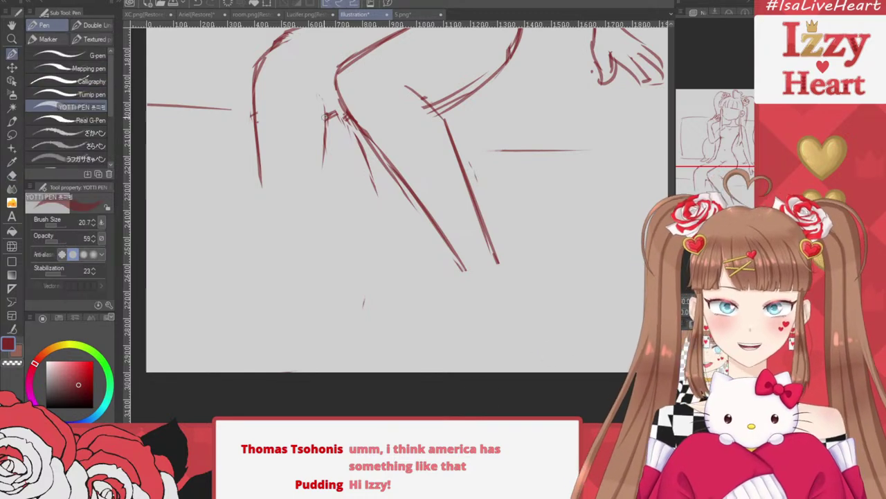
pyautogui.moveTo(321, 106); pyautogui.dragTo(300, 274)
pyautogui.hotkey('ctrl', 'z')
pyautogui.hotkey('ctrl', 'z')
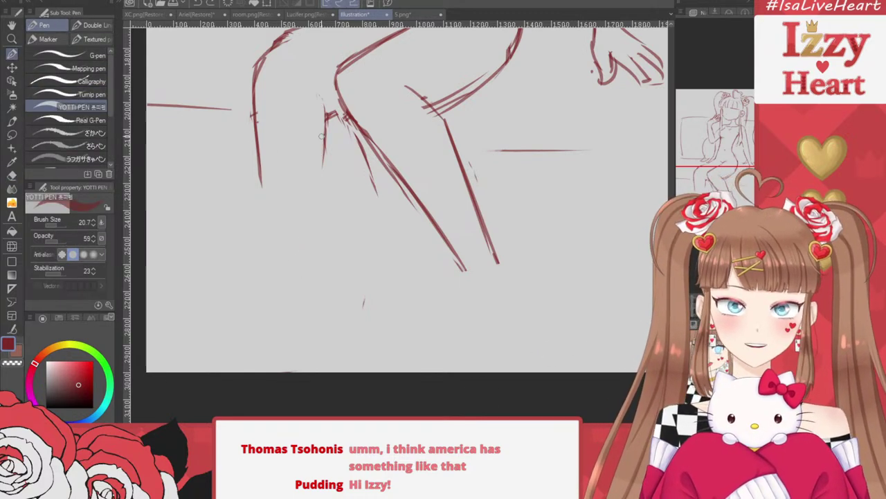
# Redraw the inner and outer shin lines of the left leg from the knee down to a narrower ankle
pyautogui.moveTo(325, 105); pyautogui.dragTo(297, 317)
pyautogui.moveTo(264, 193); pyautogui.dragTo(270, 289)
pyautogui.moveTo(260, 148); pyautogui.dragTo(266, 299)
pyautogui.moveTo(299, 275); pyautogui.dragTo(303, 315)
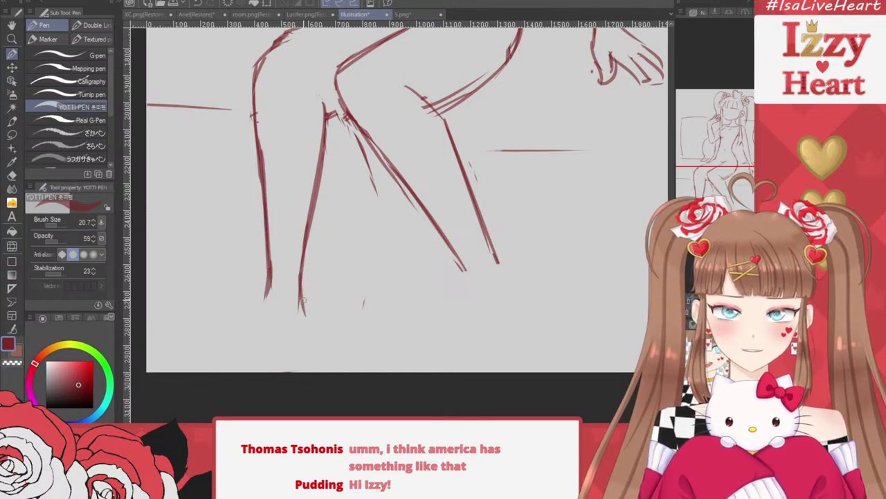
# Sketch the left foot with sides flaring out from the ankle and a flat base, redrawing its inner edge
pyautogui.moveTo(267, 285)
pyautogui.mouseDown()
pyautogui.moveTo(245, 363)
pyautogui.moveTo(313, 363)
pyautogui.mouseUp()
pyautogui.moveTo(296, 292); pyautogui.dragTo(313, 331)
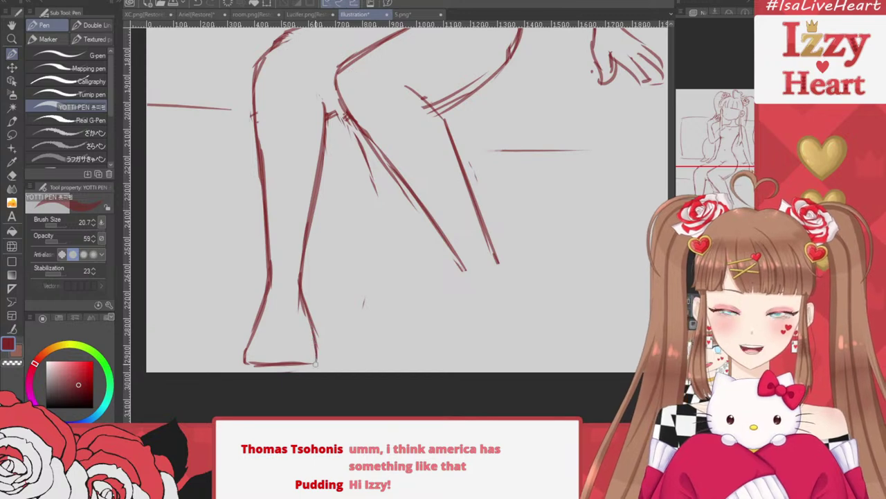
pyautogui.hotkey('ctrl', 'z')
pyautogui.moveTo(297, 291); pyautogui.dragTo(313, 340)
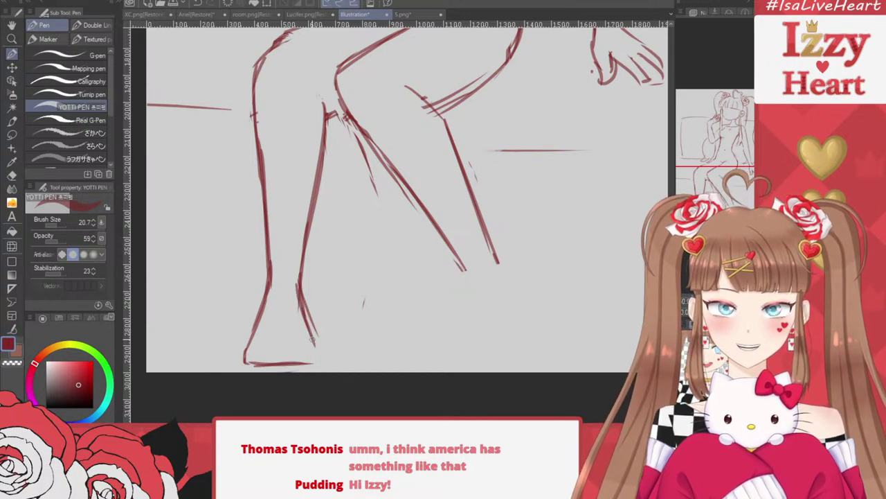
# Sketch the right foot with its pointed heel, flat sole and front ankle line
pyautogui.moveTo(457, 267)
pyautogui.mouseDown()
pyautogui.moveTo(473, 350)
pyautogui.moveTo(462, 361)
pyautogui.moveTo(519, 363)
pyautogui.mouseUp()
pyautogui.moveTo(513, 281)
pyautogui.mouseDown()
pyautogui.moveTo(523, 305)
pyautogui.moveTo(520, 352)
pyautogui.moveTo(496, 367)
pyautogui.moveTo(456, 362)
pyautogui.moveTo(471, 304)
pyautogui.mouseUp()
pyautogui.moveTo(457, 262); pyautogui.dragTo(473, 335)
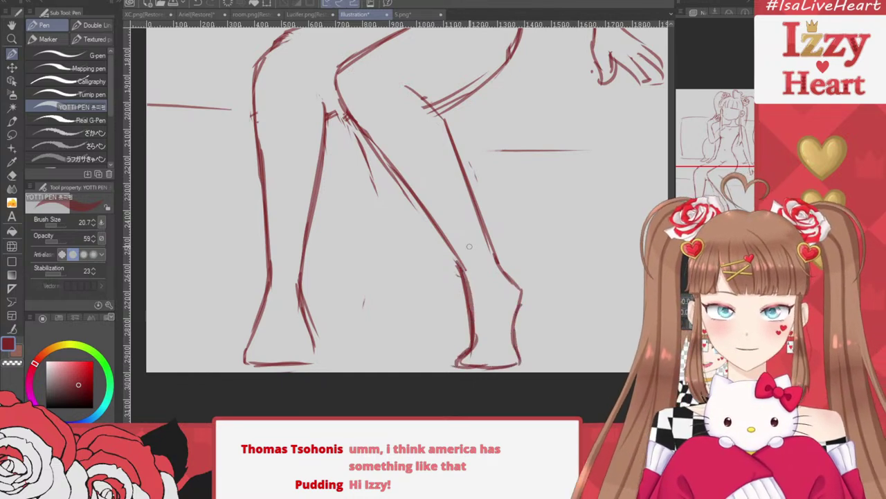
# Scale the whole sketch layer down to 97% and nudge it into place on the canvas
pyautogui.scroll(-1, 469, 246)
pyautogui.scroll(-2, 395, 362)
pyautogui.scroll(1, 415, 256)
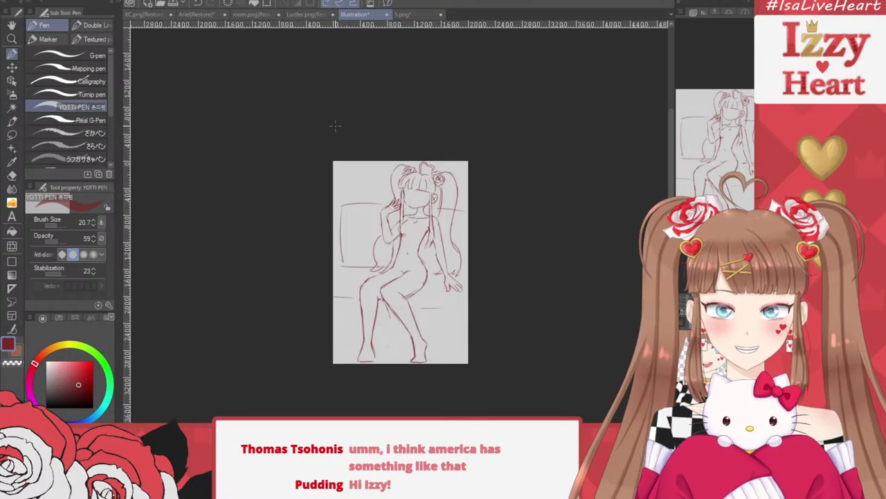
pyautogui.hotkey('ctrl', 't')
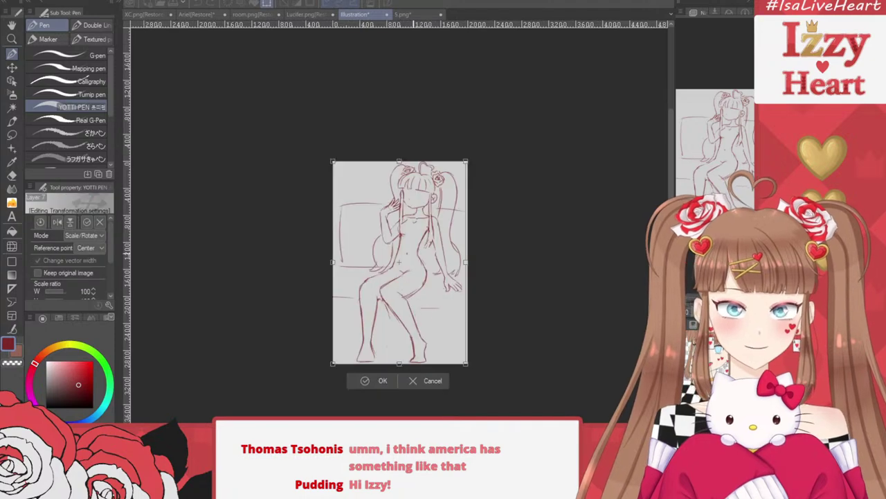
pyautogui.moveTo(466, 363); pyautogui.dragTo(463, 358)
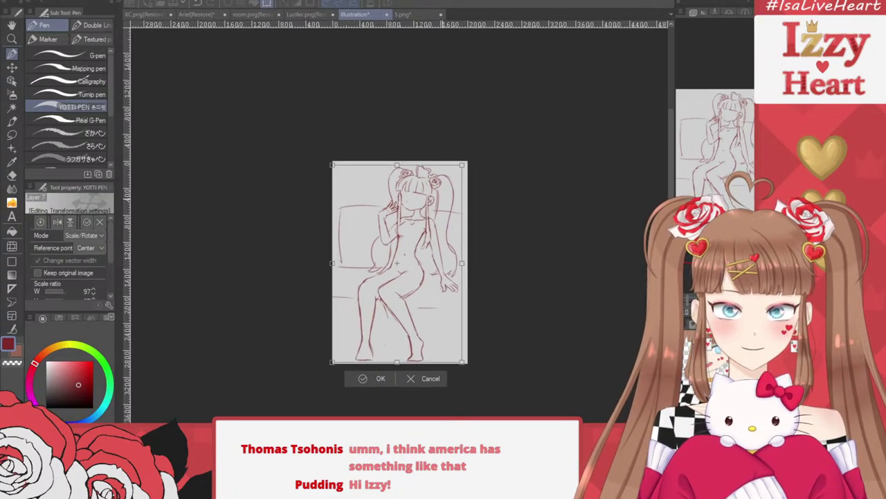
pyautogui.moveTo(439, 305); pyautogui.dragTo(440, 306)
pyautogui.click(382, 376)
# Select the left foot and ankle with the Lasso, scale them to 105%, align them with the shin, and deselect
pyautogui.scroll(3, 400, 354)
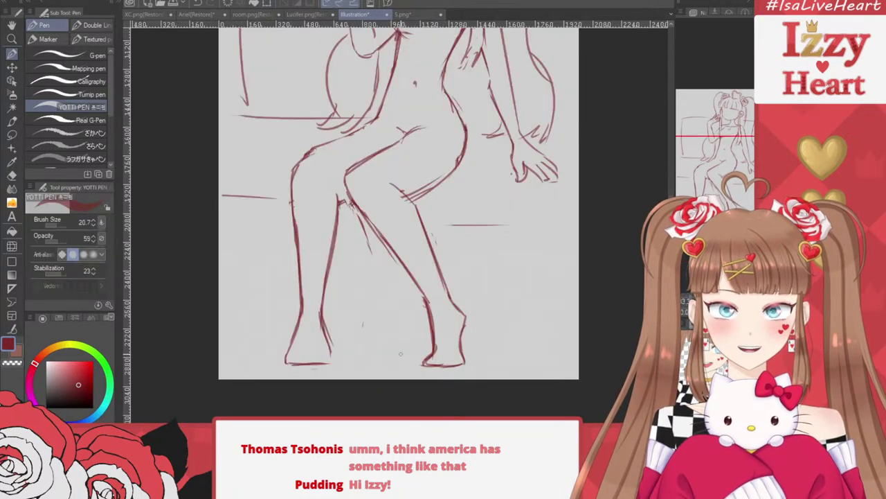
pyautogui.click(12, 135)
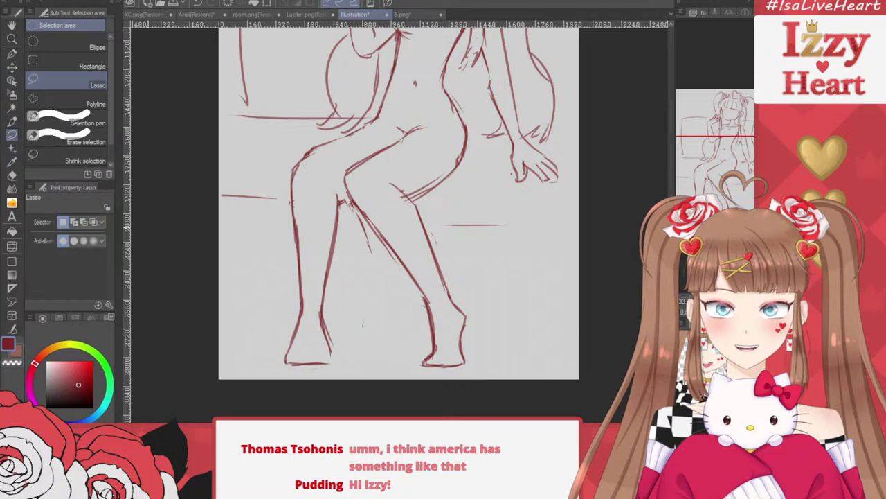
pyautogui.moveTo(344, 282); pyautogui.dragTo(330, 388)
pyautogui.click(347, 396)
pyautogui.moveTo(319, 333); pyautogui.dragTo(316, 349)
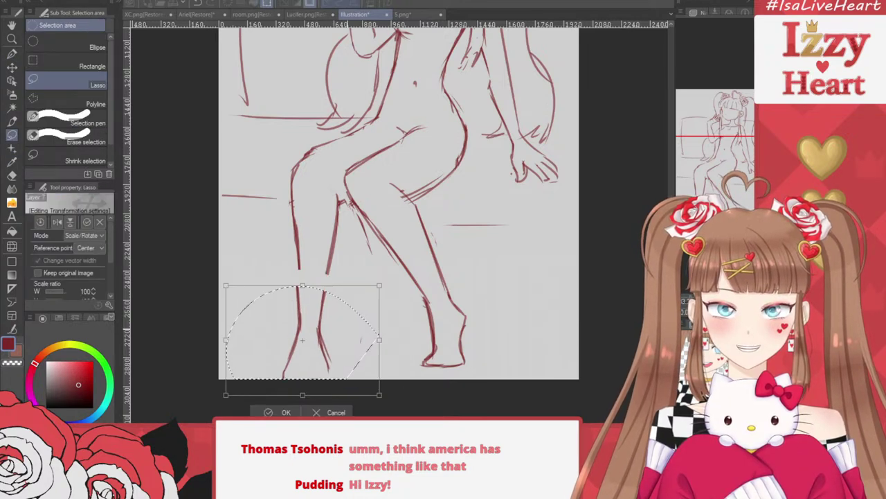
pyautogui.moveTo(379, 285); pyautogui.dragTo(388, 279)
pyautogui.moveTo(319, 336); pyautogui.dragTo(316, 324)
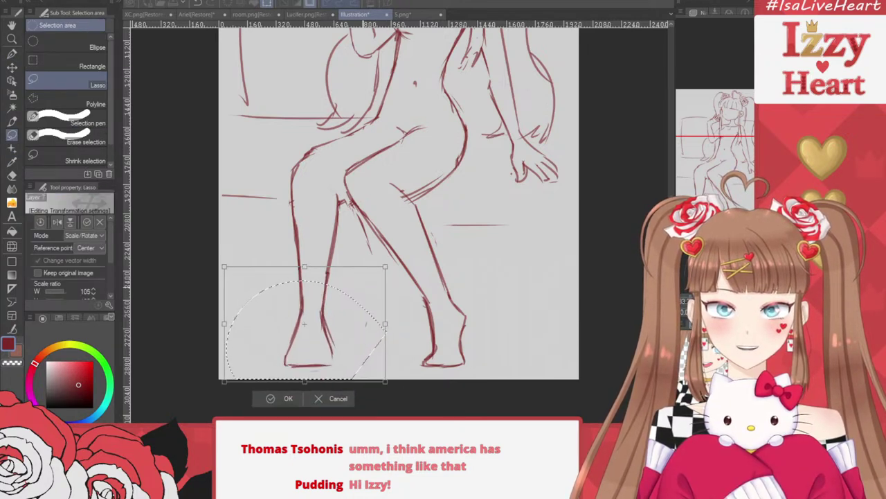
pyautogui.click(281, 399)
pyautogui.click(210, 398)
# Lasso the right lower leg and foot, scale them to 111% and align them with the upper shin lines
pyautogui.moveTo(504, 257)
pyautogui.mouseDown()
pyautogui.moveTo(381, 327)
pyautogui.moveTo(531, 322)
pyautogui.mouseUp()
pyautogui.click(498, 378)
pyautogui.moveTo(457, 298); pyautogui.dragTo(445, 306)
pyautogui.moveTo(520, 243); pyautogui.dragTo(537, 229)
pyautogui.moveTo(450, 285); pyautogui.dragTo(453, 280)
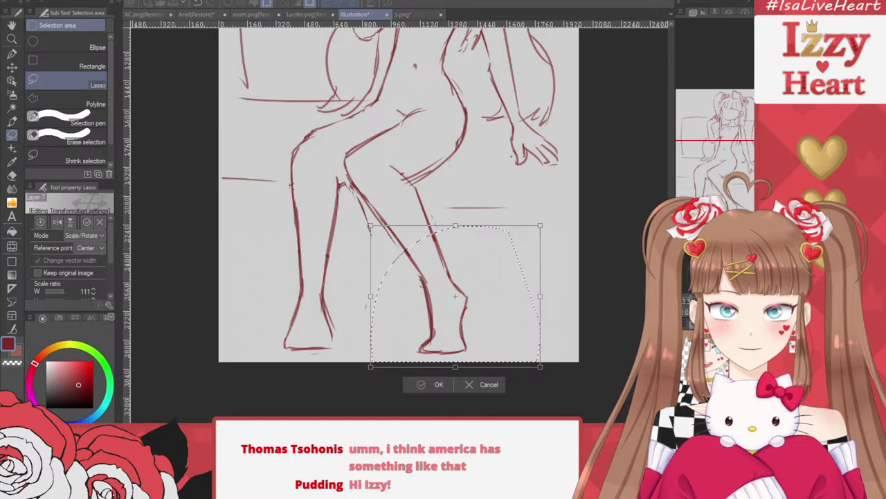
pyautogui.click(426, 382)
# Lasso the left foot and ankle, move them slightly down, and bridge the gap in the shin line with the pen
pyautogui.moveTo(284, 250); pyautogui.dragTo(338, 381)
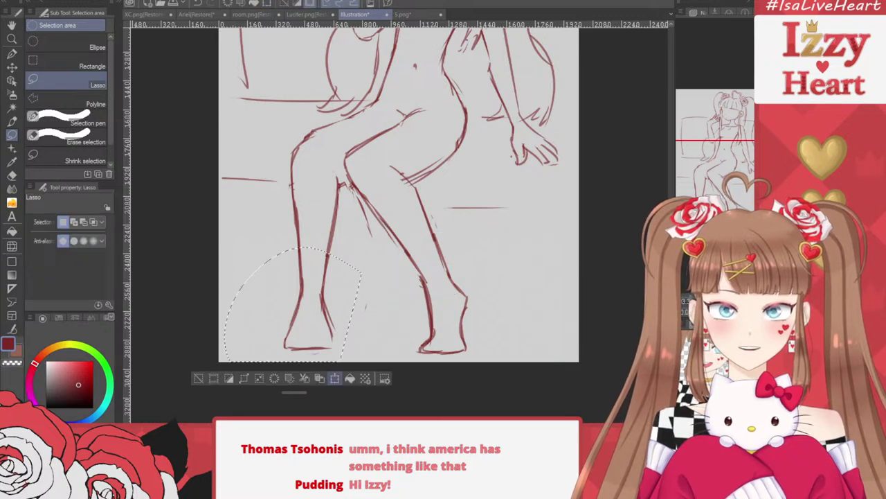
pyautogui.click(335, 378)
pyautogui.moveTo(306, 313); pyautogui.dragTo(304, 319)
pyautogui.press('Return')
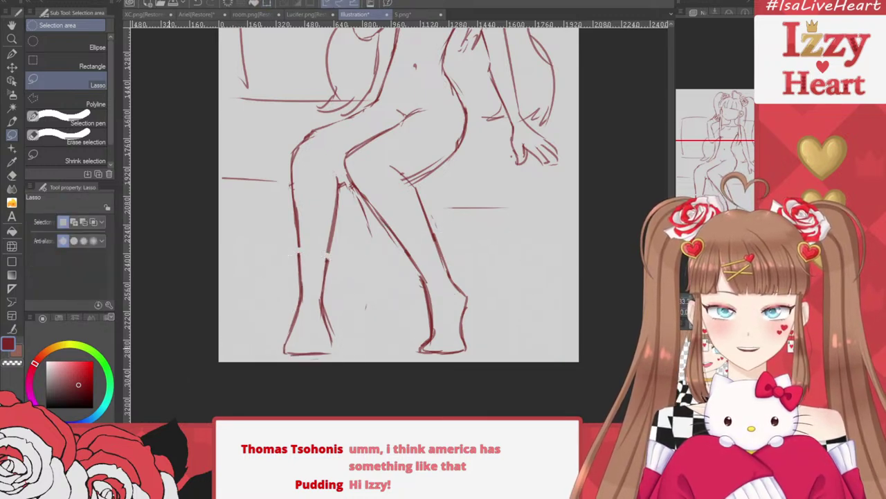
pyautogui.hotkey('ctrl', 'd')
pyautogui.press('p')
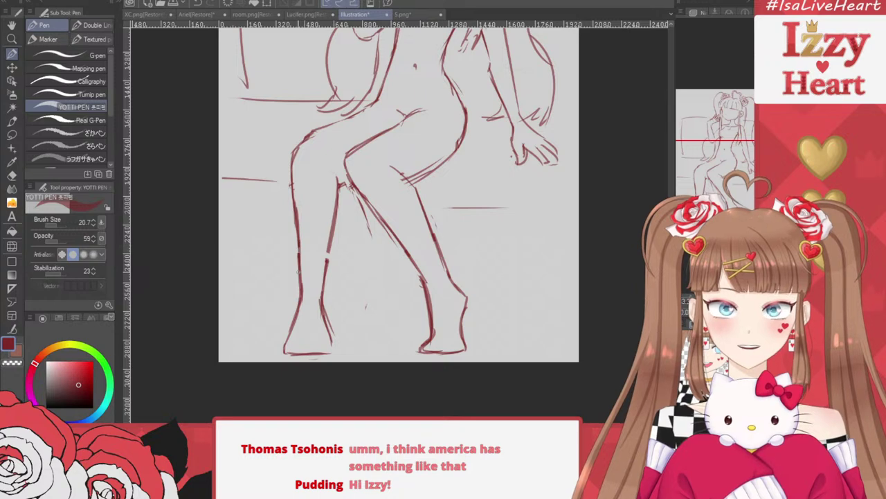
pyautogui.moveTo(329, 248); pyautogui.dragTo(327, 261)
# Lasso the head with its roses and upper ponytails, enlarge it to 106%, and deselect
pyautogui.scroll(-5, 368, 254)
pyautogui.scroll(4, 368, 165)
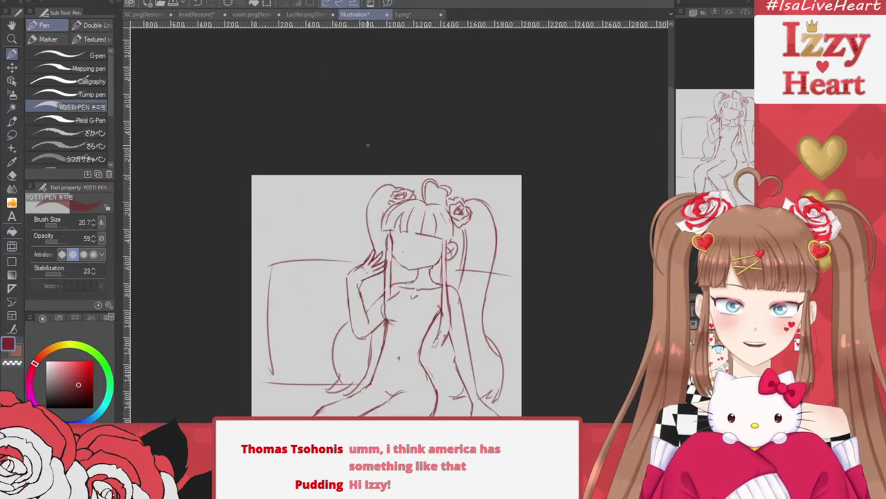
pyautogui.scroll(1, 455, 232)
pyautogui.scroll(1, 461, 236)
pyautogui.click(12, 135)
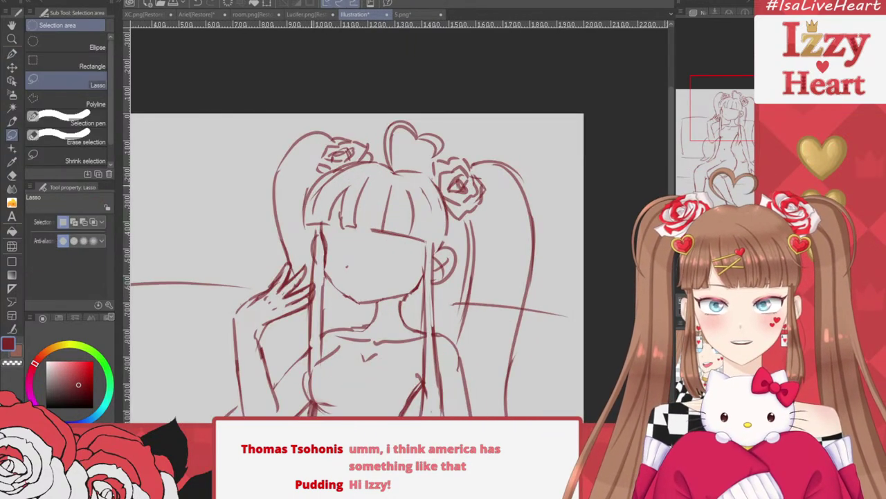
pyautogui.moveTo(368, 73); pyautogui.dragTo(241, 237)
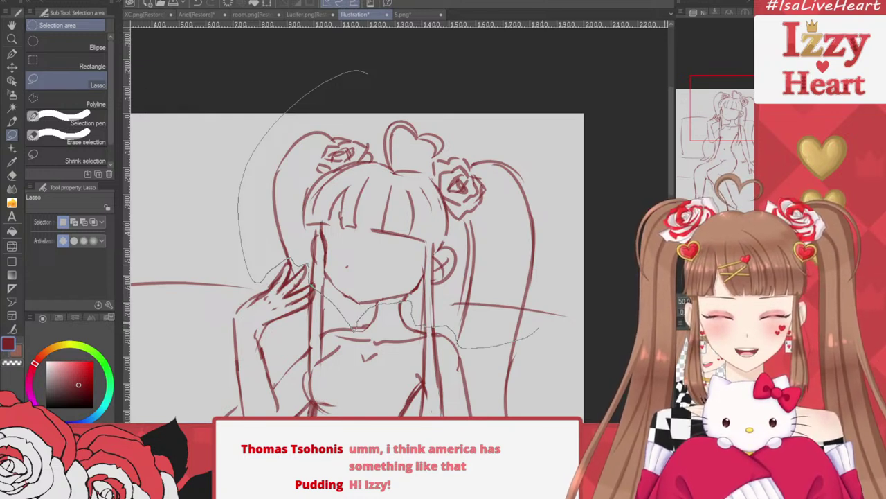
pyautogui.moveTo(538, 331)
pyautogui.mouseDown()
pyautogui.moveTo(561, 139)
pyautogui.moveTo(603, 101)
pyautogui.mouseUp()
pyautogui.hotkey('ctrl', 't')
pyautogui.moveTo(579, 132); pyautogui.dragTo(574, 137)
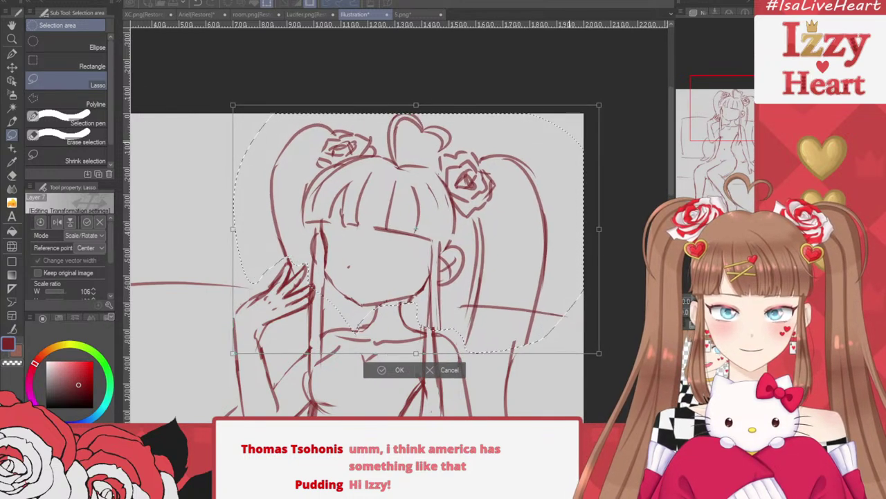
pyautogui.press('Return')
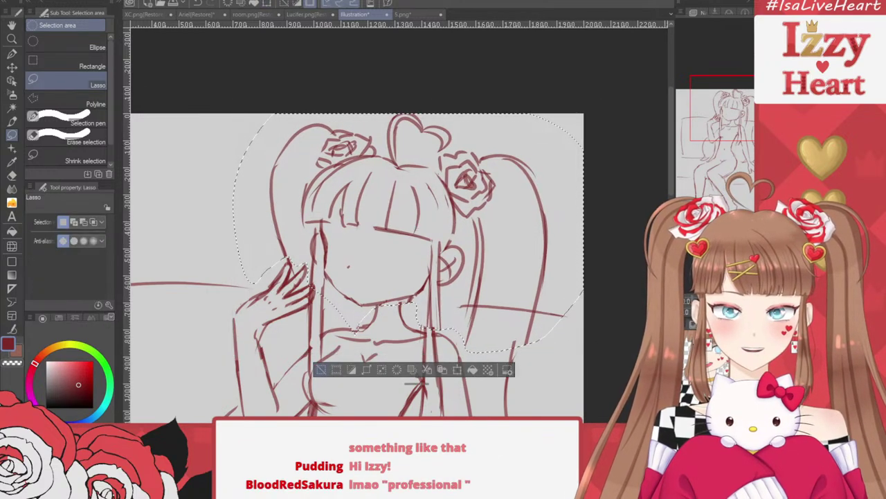
pyautogui.hotkey('ctrl', 'd')
pyautogui.scroll(-2, 498, 210)
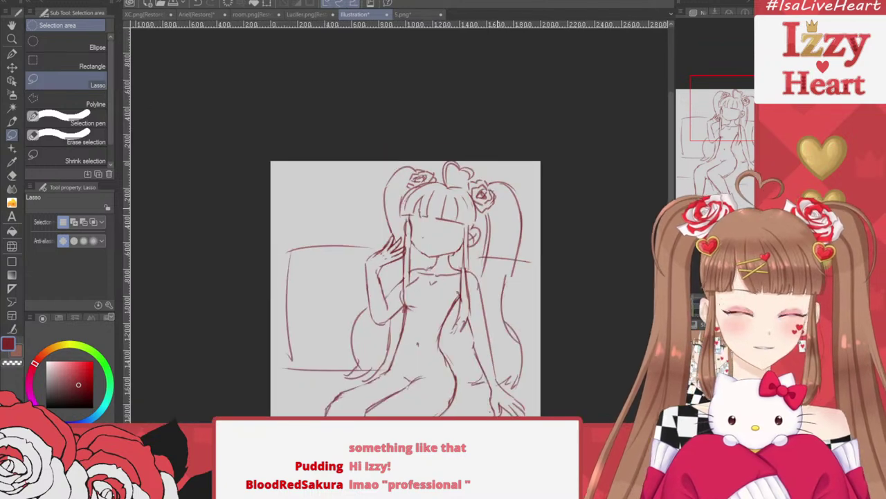
# Erase the stray line marks where the neck meets the underside of the jaw
pyautogui.moveTo(498, 210); pyautogui.dragTo(511, 131)
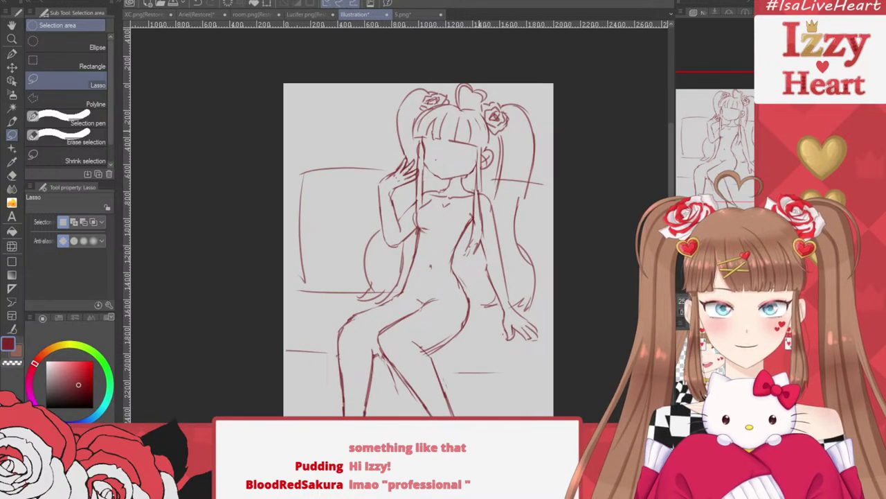
pyautogui.scroll(3, 479, 130)
pyautogui.scroll(2, 409, 224)
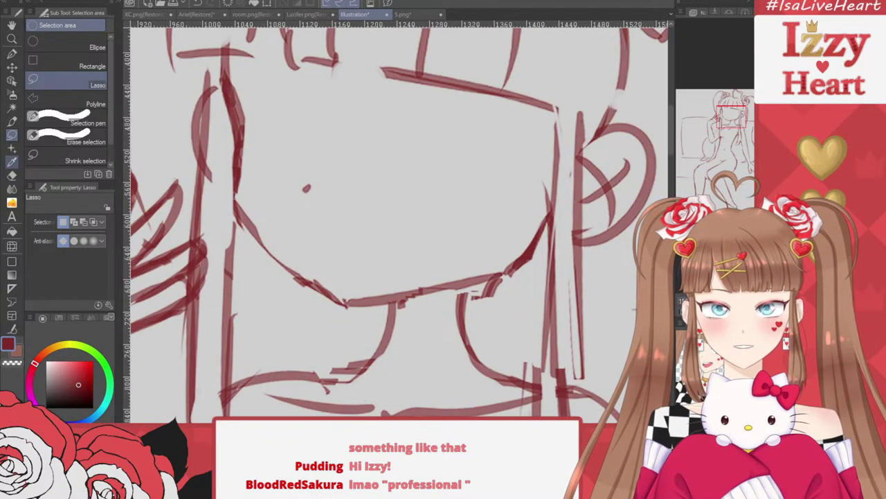
pyautogui.press('e')
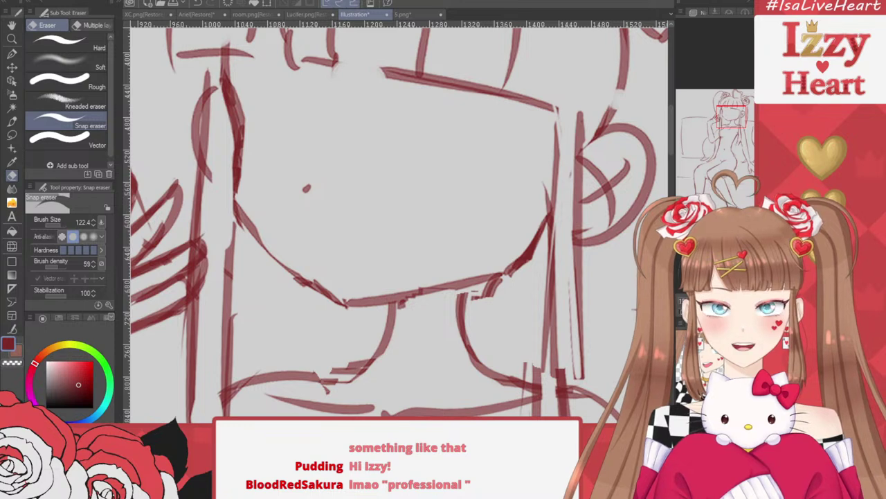
pyautogui.moveTo(510, 326)
pyautogui.mouseDown()
pyautogui.moveTo(485, 297)
pyautogui.moveTo(514, 291)
pyautogui.mouseUp()
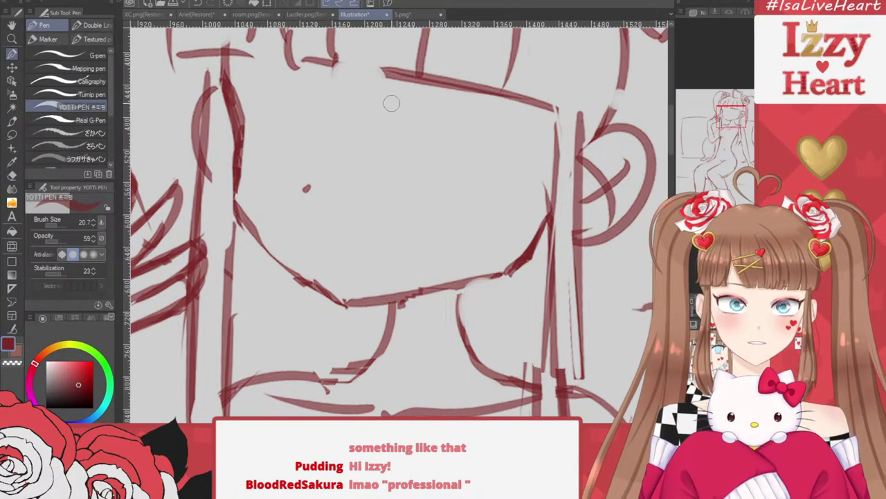
pyautogui.moveTo(389, 130)
pyautogui.mouseDown()
pyautogui.moveTo(478, 93)
pyautogui.moveTo(510, 117)
pyautogui.moveTo(497, 147)
pyautogui.mouseUp()
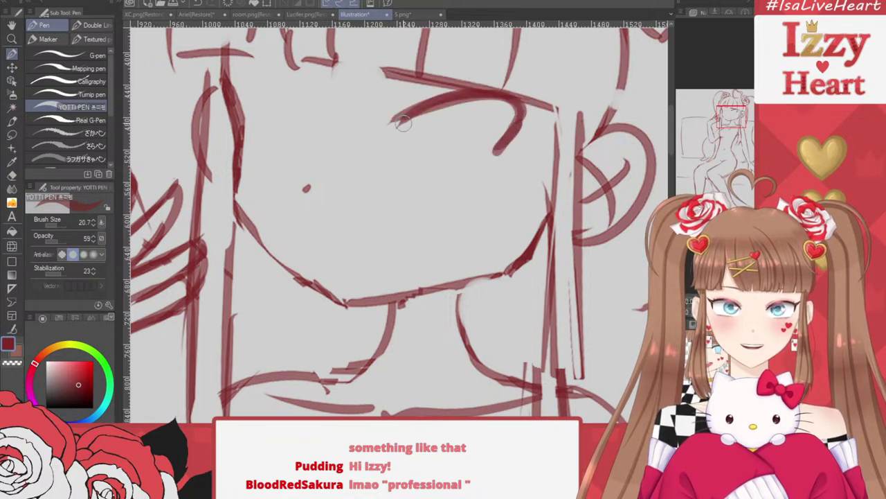
pyautogui.hotkey('ctrl', 'z')
pyautogui.hotkey('ctrl', 'z')
pyautogui.hotkey('ctrl', 'z')
pyautogui.moveTo(383, 129); pyautogui.dragTo(493, 103)
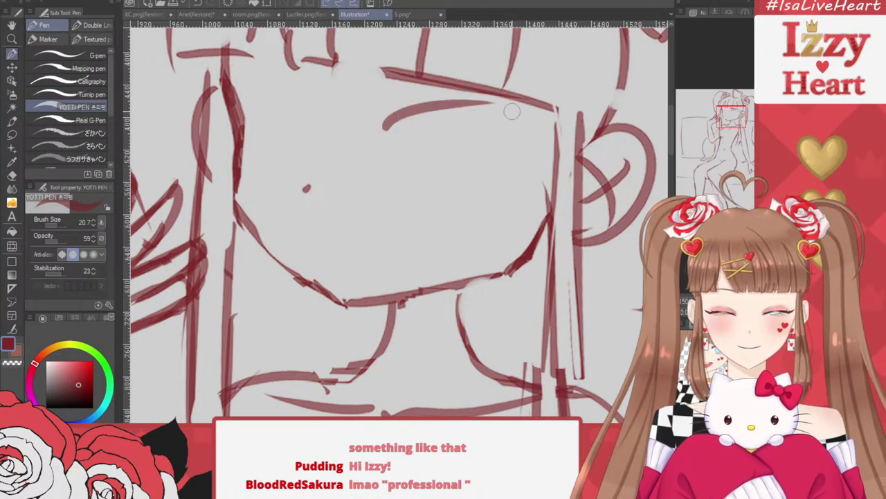
pyautogui.hotkey('ctrl', 'z')
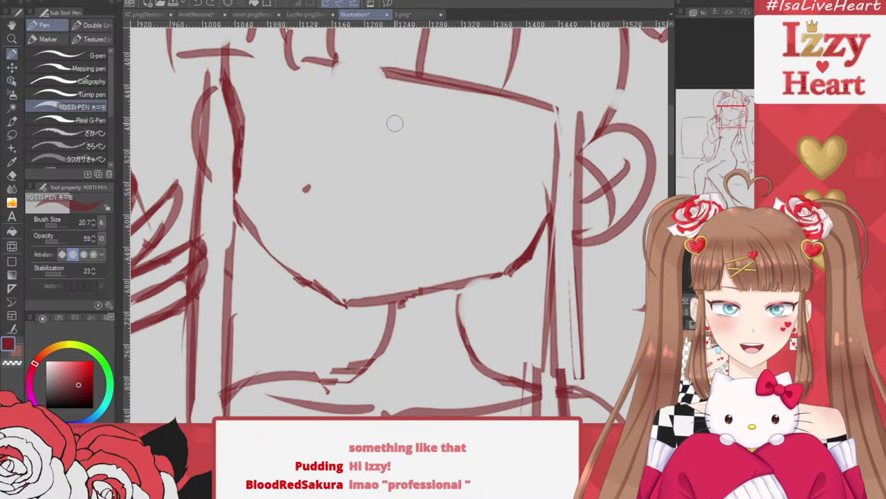
# Draw the right-hand eye's arched upper lash line below the fringe, with a thick, downturned outer corner
pyautogui.moveTo(379, 127)
pyautogui.mouseDown()
pyautogui.moveTo(512, 108)
pyautogui.moveTo(509, 142)
pyautogui.moveTo(493, 110)
pyautogui.mouseUp()
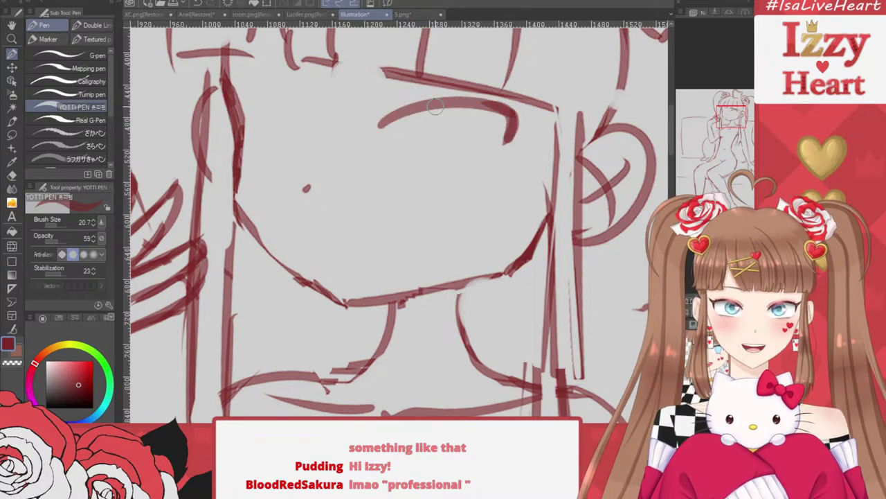
pyautogui.moveTo(426, 106)
pyautogui.mouseDown()
pyautogui.moveTo(499, 111)
pyautogui.moveTo(455, 103)
pyautogui.moveTo(493, 101)
pyautogui.moveTo(531, 138)
pyautogui.moveTo(511, 147)
pyautogui.mouseUp()
pyautogui.moveTo(512, 104); pyautogui.dragTo(516, 142)
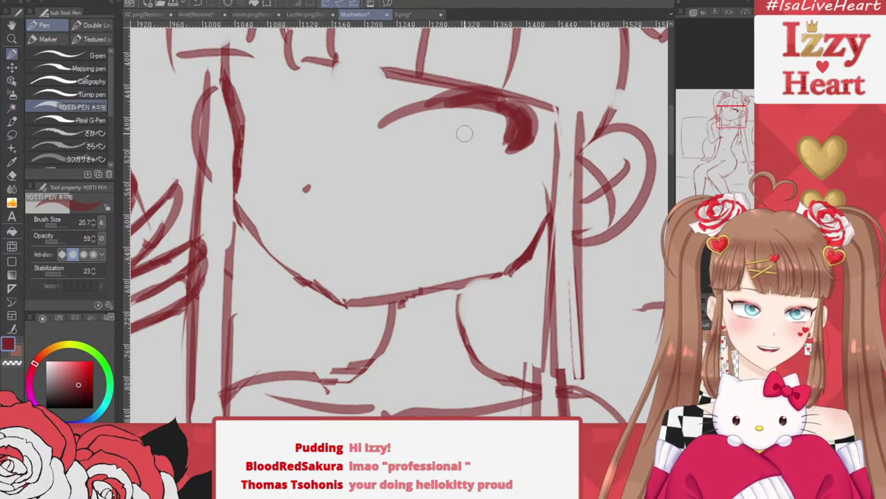
# Erase the excess thickness along the top of the right-hand eye's lash line and redraw it as a smooth arc
pyautogui.press('e')
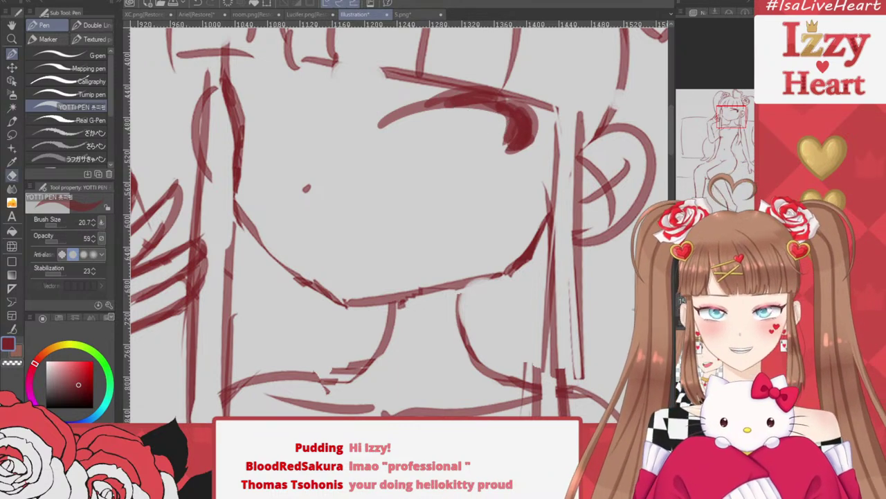
pyautogui.moveTo(468, 68); pyautogui.dragTo(534, 105)
pyautogui.moveTo(372, 97); pyautogui.dragTo(562, 117)
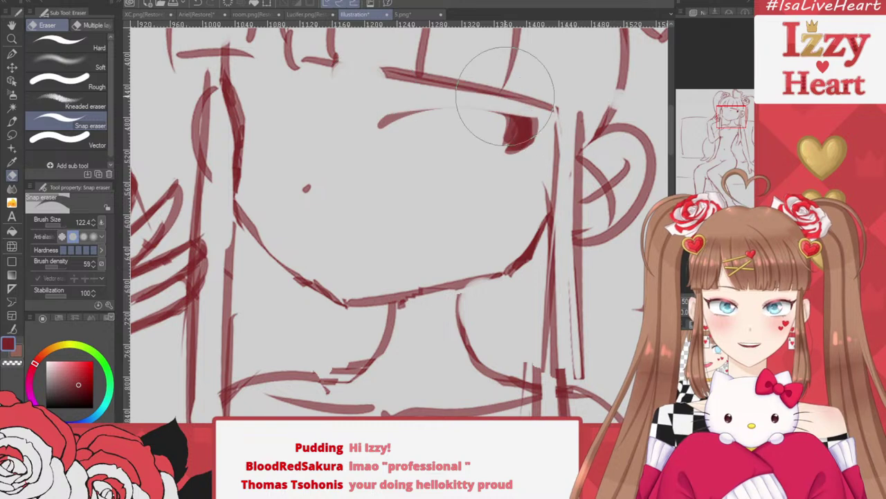
pyautogui.click(12, 54)
pyautogui.moveTo(378, 122); pyautogui.dragTo(507, 106)
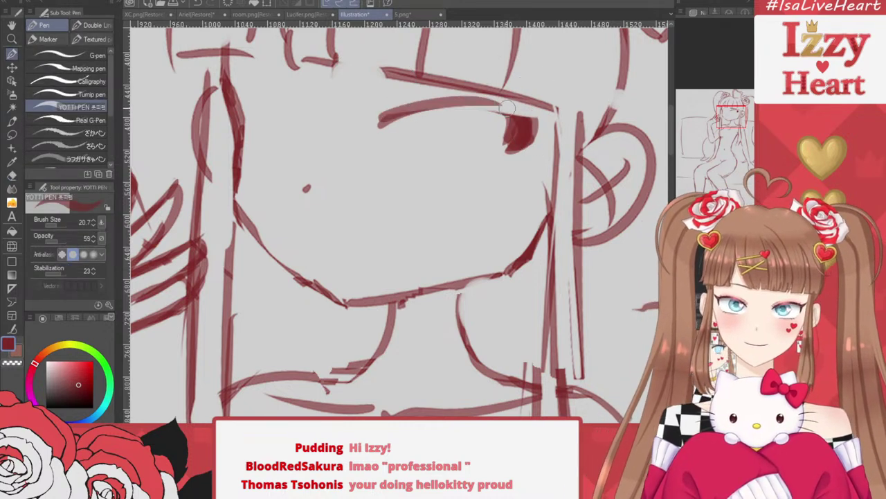
pyautogui.hotkey('ctrl', 'z')
pyautogui.moveTo(384, 122)
pyautogui.mouseDown()
pyautogui.moveTo(447, 99)
pyautogui.moveTo(528, 118)
pyautogui.moveTo(513, 147)
pyautogui.mouseUp()
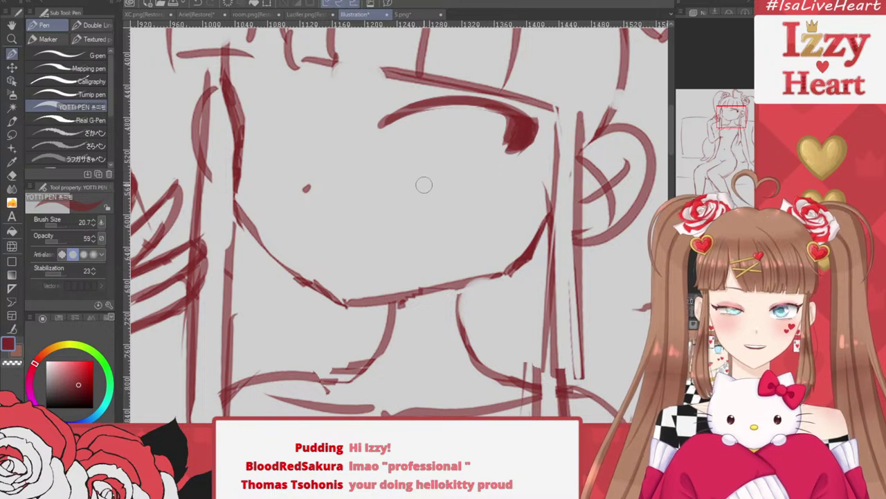
# Draw a short, nearly horizontal lower lid line beneath the right-hand eye's upper lash
pyautogui.moveTo(382, 173); pyautogui.dragTo(468, 172)
pyautogui.hotkey('ctrl', 'z')
pyautogui.moveTo(392, 162); pyautogui.dragTo(462, 172)
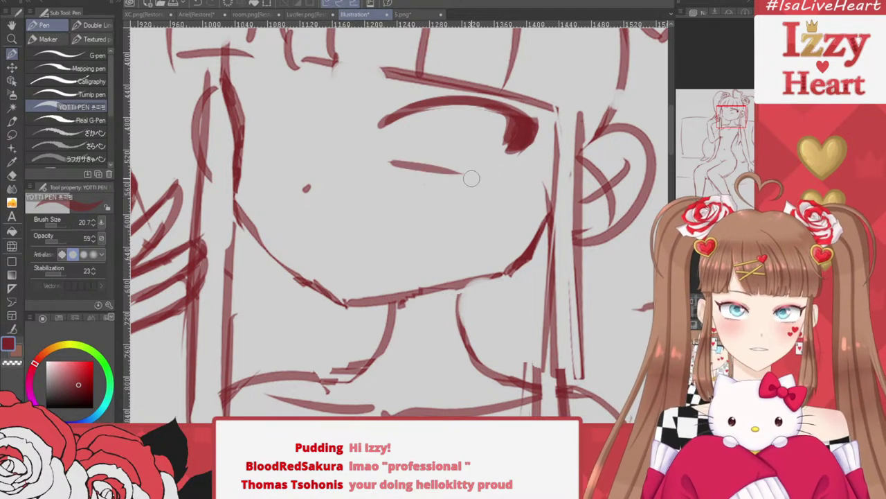
pyautogui.hotkey('ctrl', 'z')
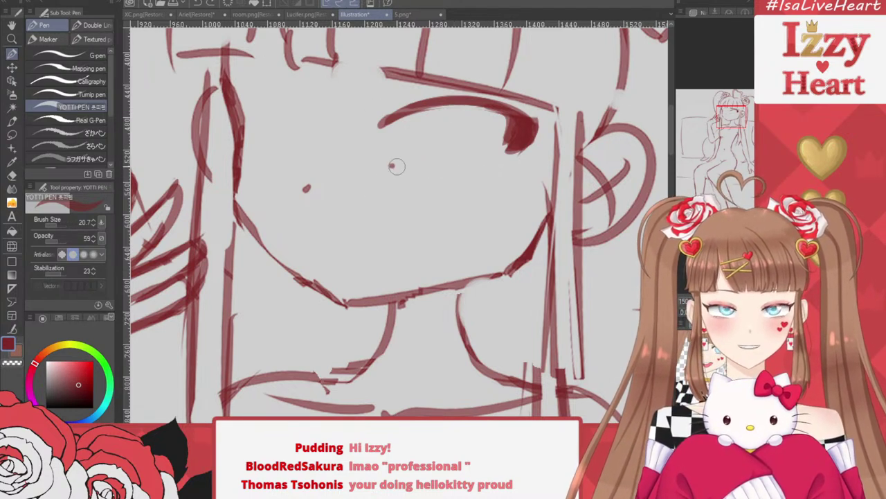
pyautogui.moveTo(392, 164); pyautogui.dragTo(471, 167)
# Draw the left-hand eye's upper lash line at the face edge and thicken the outer lash corners of both eyes
pyautogui.moveTo(313, 122)
pyautogui.mouseDown()
pyautogui.moveTo(237, 98)
pyautogui.moveTo(242, 91)
pyautogui.moveTo(233, 103)
pyautogui.moveTo(246, 131)
pyautogui.mouseUp()
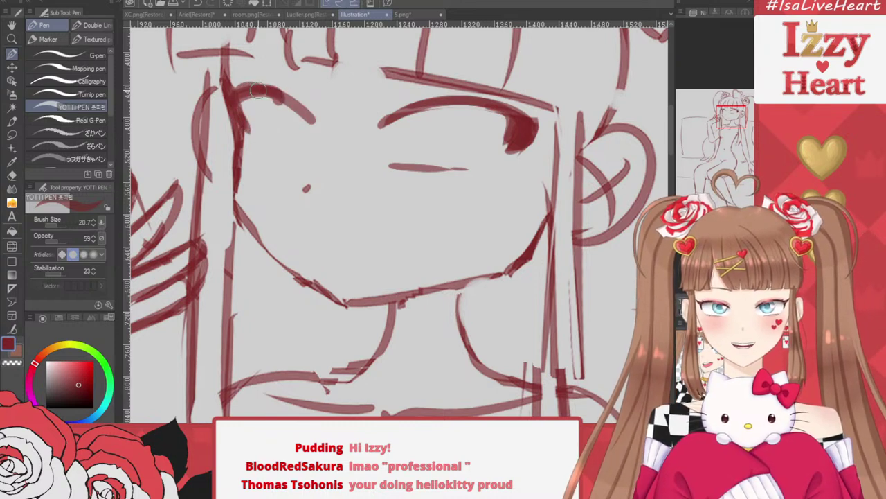
pyautogui.moveTo(257, 90)
pyautogui.mouseDown()
pyautogui.moveTo(229, 97)
pyautogui.moveTo(239, 93)
pyautogui.moveTo(235, 125)
pyautogui.moveTo(257, 109)
pyautogui.mouseUp()
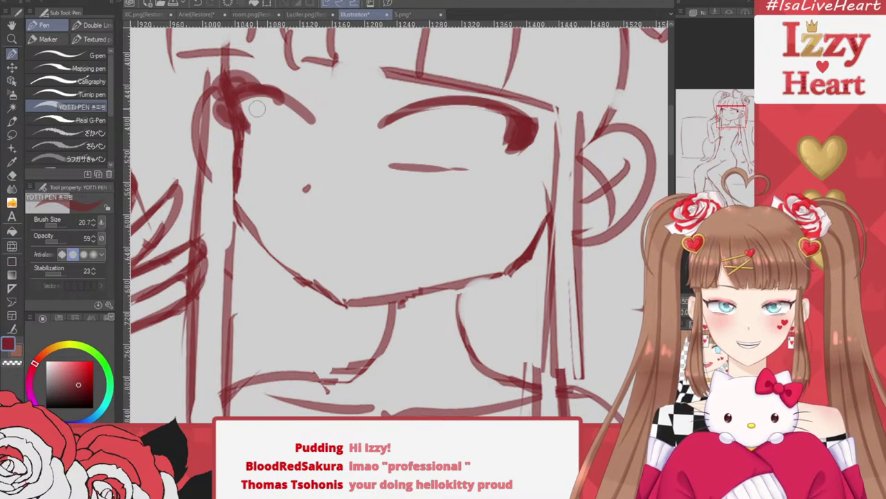
pyautogui.moveTo(487, 108)
pyautogui.mouseDown()
pyautogui.moveTo(533, 104)
pyautogui.moveTo(498, 111)
pyautogui.moveTo(485, 100)
pyautogui.moveTo(537, 135)
pyautogui.moveTo(526, 149)
pyautogui.moveTo(506, 132)
pyautogui.moveTo(510, 146)
pyautogui.moveTo(516, 135)
pyautogui.moveTo(500, 158)
pyautogui.moveTo(536, 135)
pyautogui.moveTo(518, 145)
pyautogui.moveTo(523, 104)
pyautogui.moveTo(471, 99)
pyautogui.moveTo(546, 82)
pyautogui.mouseUp()
pyautogui.moveTo(222, 88)
pyautogui.mouseDown()
pyautogui.moveTo(253, 78)
pyautogui.moveTo(291, 98)
pyautogui.mouseUp()
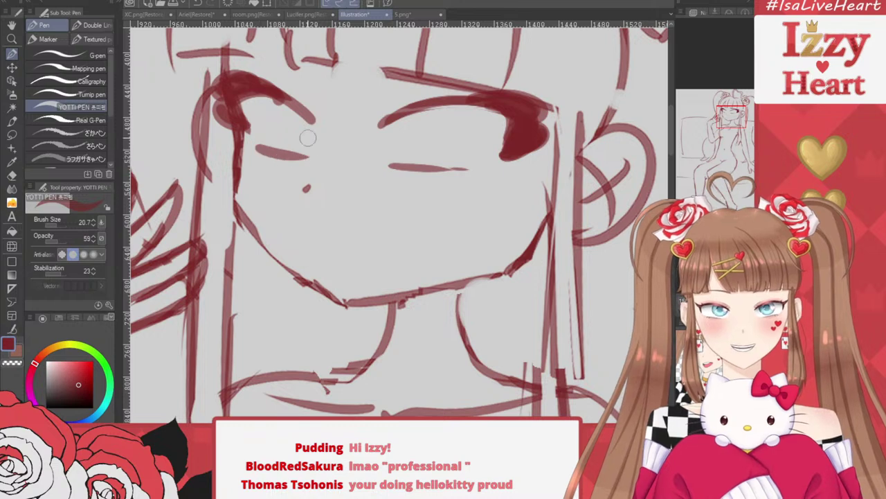
# Draw the left-hand eye's lower lid line and sketch the outlines of the irises in both eyes
pyautogui.moveTo(264, 148); pyautogui.dragTo(317, 156)
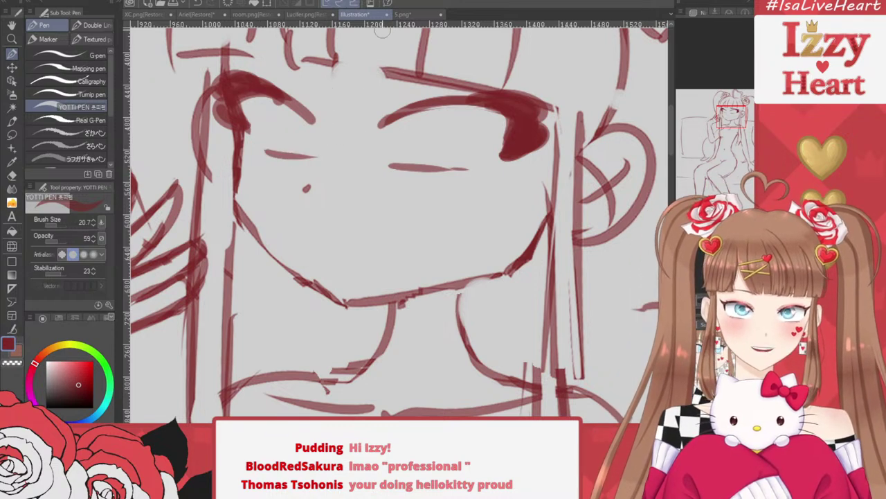
pyautogui.moveTo(273, 122); pyautogui.dragTo(282, 153)
pyautogui.moveTo(279, 105)
pyautogui.mouseDown()
pyautogui.moveTo(273, 125)
pyautogui.moveTo(311, 151)
pyautogui.mouseUp()
pyautogui.moveTo(427, 168)
pyautogui.mouseDown()
pyautogui.moveTo(430, 110)
pyautogui.moveTo(468, 119)
pyautogui.moveTo(451, 172)
pyautogui.mouseUp()
pyautogui.scroll(-3, 468, 73)
pyautogui.scroll(-5, 468, 72)
pyautogui.scroll(4, 468, 73)
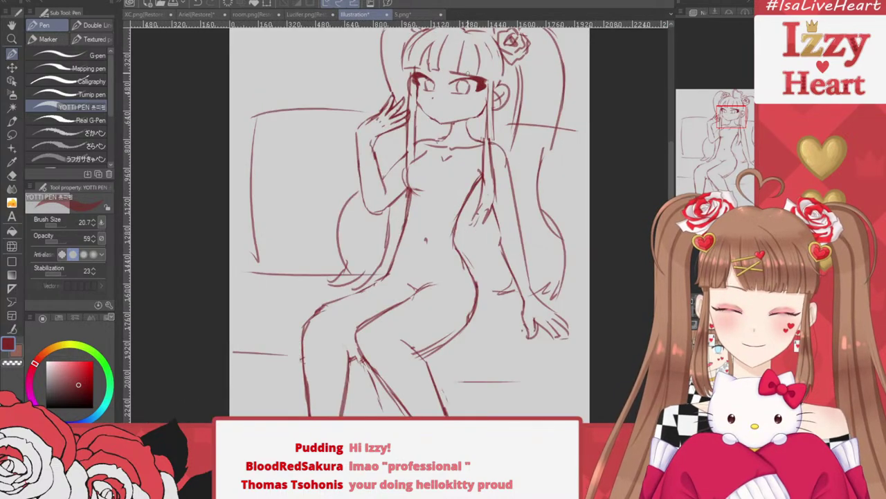
pyautogui.scroll(-1, 419, 263)
pyautogui.scroll(4, 420, 144)
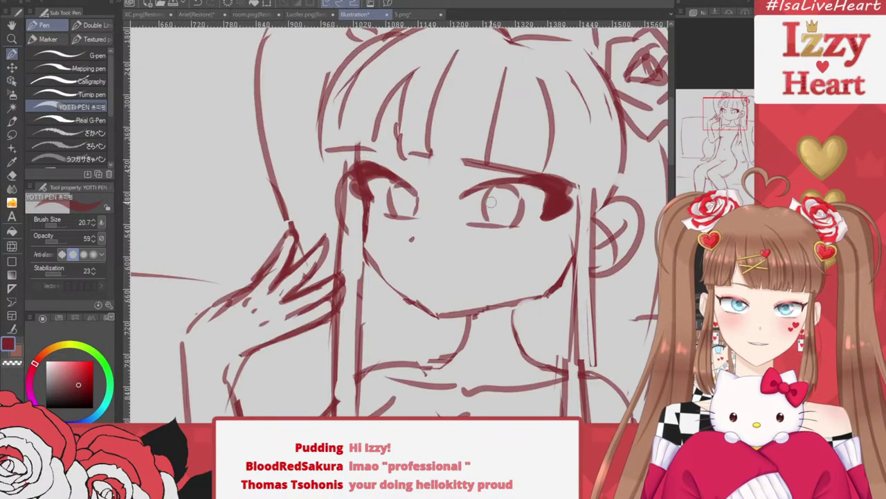
# Scale both eyes to 105% and add thin eyelid crease lines above the upper lashes
pyautogui.hotkey('ctrl', 't')
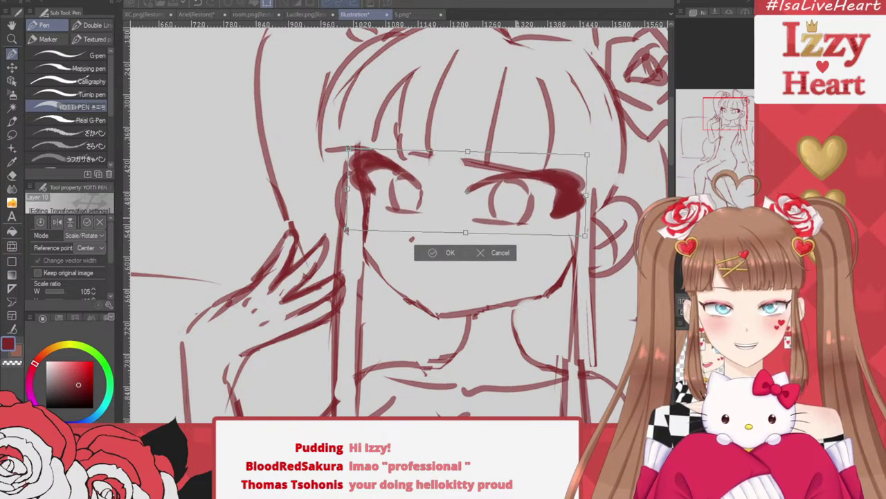
pyautogui.press('Return')
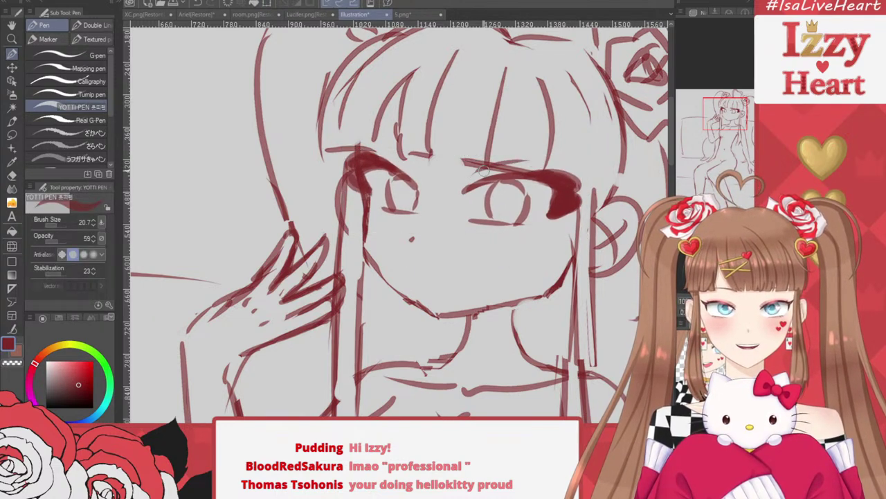
pyautogui.hotkey('ctrl', 'z')
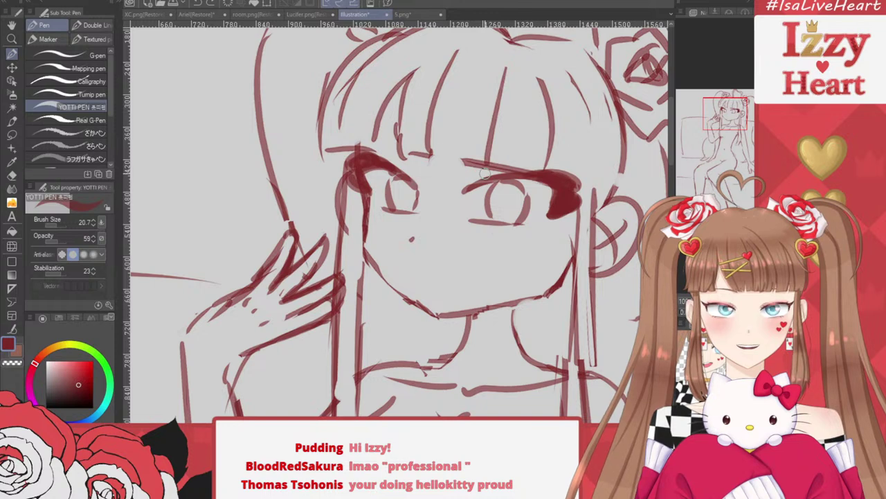
pyautogui.moveTo(457, 175)
pyautogui.mouseDown()
pyautogui.moveTo(533, 168)
pyautogui.moveTo(544, 180)
pyautogui.mouseUp()
pyautogui.hotkey('ctrl', 'z')
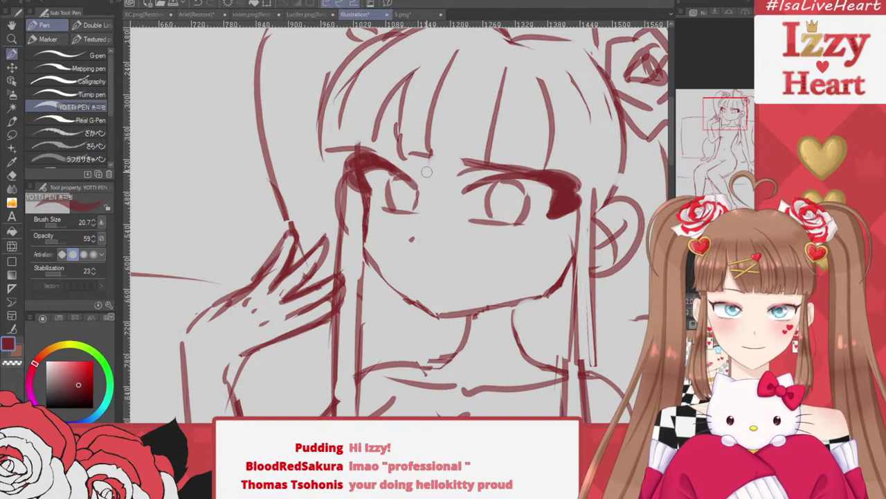
pyautogui.moveTo(418, 166); pyautogui.dragTo(386, 162)
pyautogui.moveTo(475, 142); pyautogui.dragTo(569, 152)
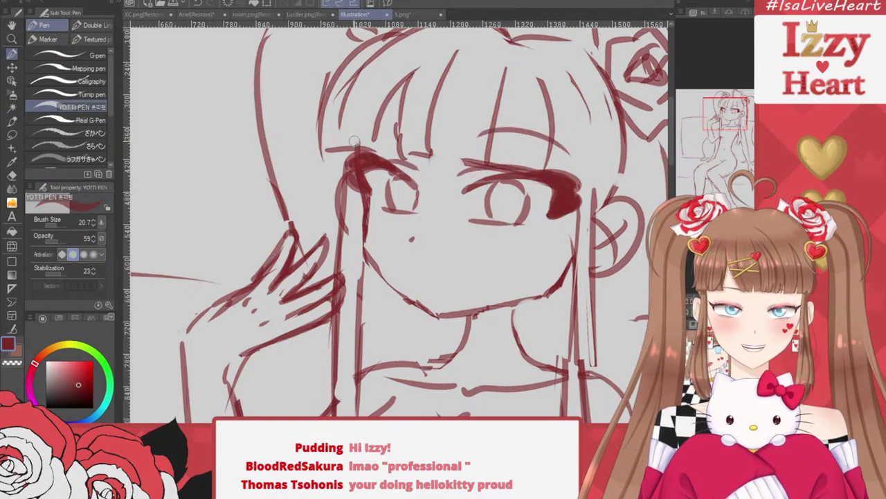
pyautogui.moveTo(357, 134); pyautogui.dragTo(423, 129)
pyautogui.scroll(-2, 452, 104)
pyautogui.scroll(2, 452, 104)
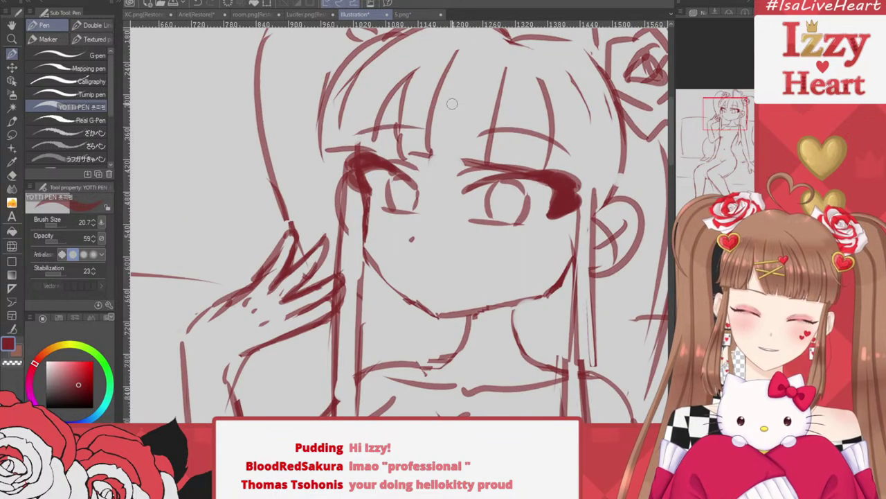
pyautogui.hotkey('ctrl', 'z')
pyautogui.hotkey('ctrl', 'z')
# Draw a slanted right-hand eyebrow and a curved left-hand one over the fringe, plus a slightly open, smirking mouth
pyautogui.moveTo(465, 158); pyautogui.dragTo(555, 133)
pyautogui.moveTo(419, 133); pyautogui.dragTo(358, 138)
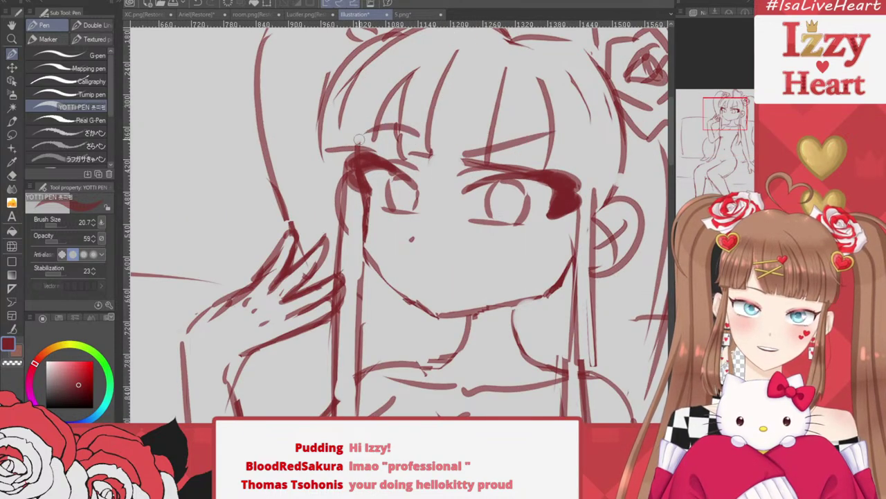
pyautogui.moveTo(432, 276); pyautogui.dragTo(497, 254)
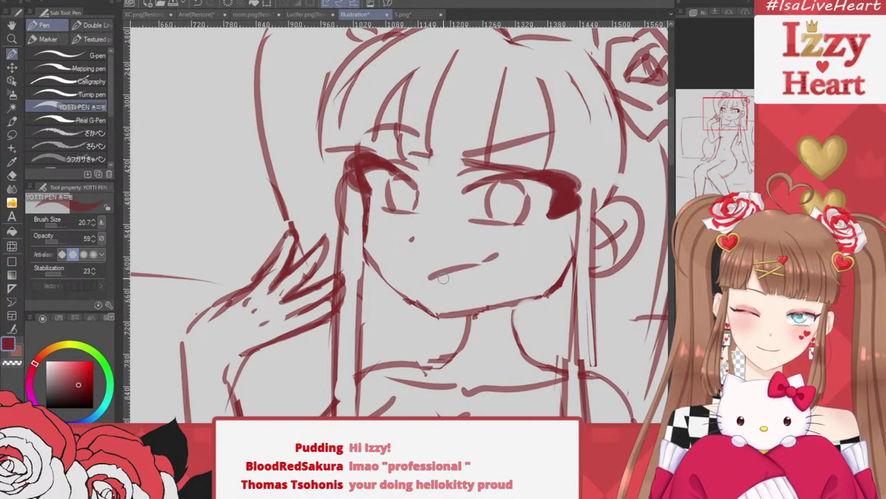
pyautogui.moveTo(425, 276); pyautogui.dragTo(489, 263)
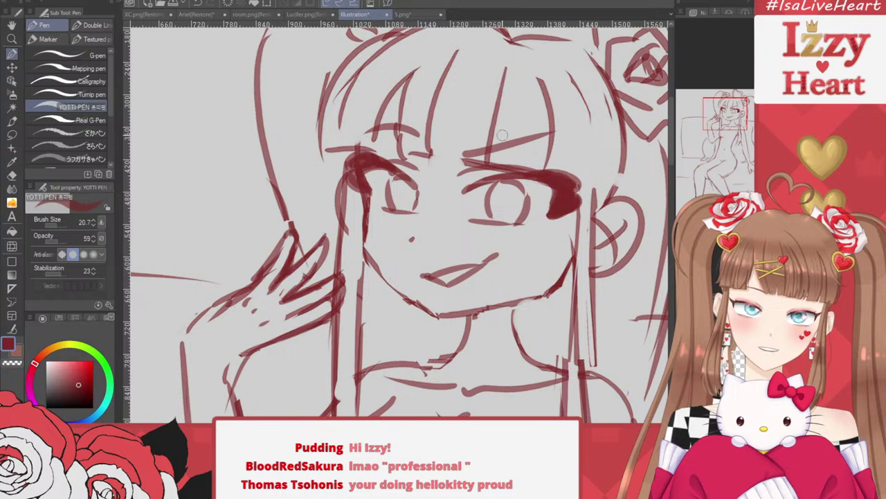
# Paste the reference image of the white blouse with a dark red corset into the illustration
pyautogui.scroll(-5, 504, 133)
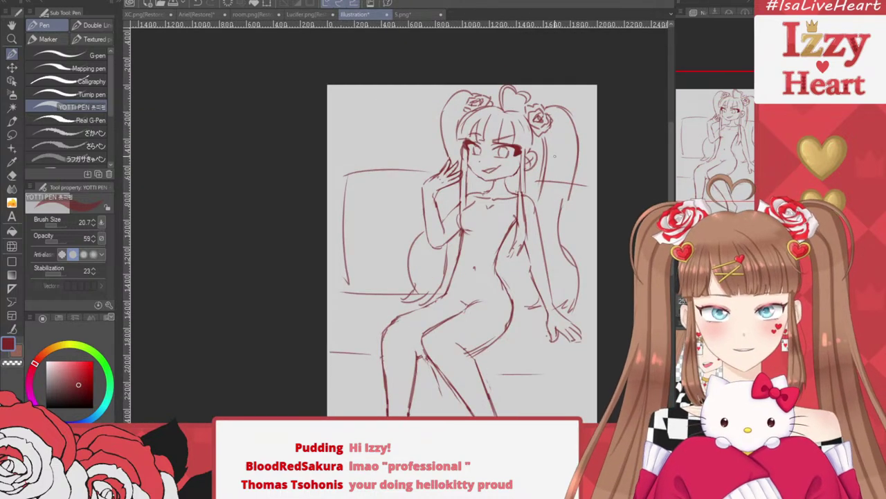
pyautogui.moveTo(463, 256); pyautogui.dragTo(433, 201)
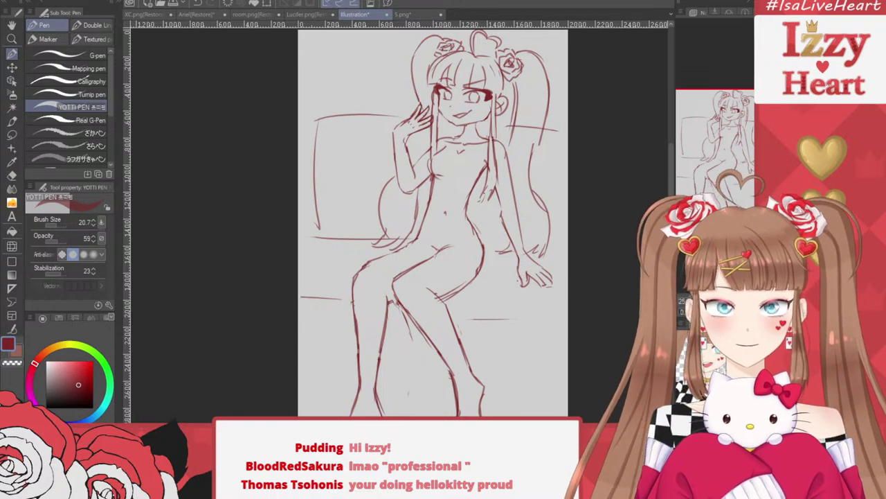
pyautogui.hotkey('ctrl', 'v')
pyautogui.moveTo(445, 213)
pyautogui.mouseDown()
pyautogui.moveTo(446, 223)
pyautogui.moveTo(457, 221)
pyautogui.mouseUp()
pyautogui.scroll(2, 560, 117)
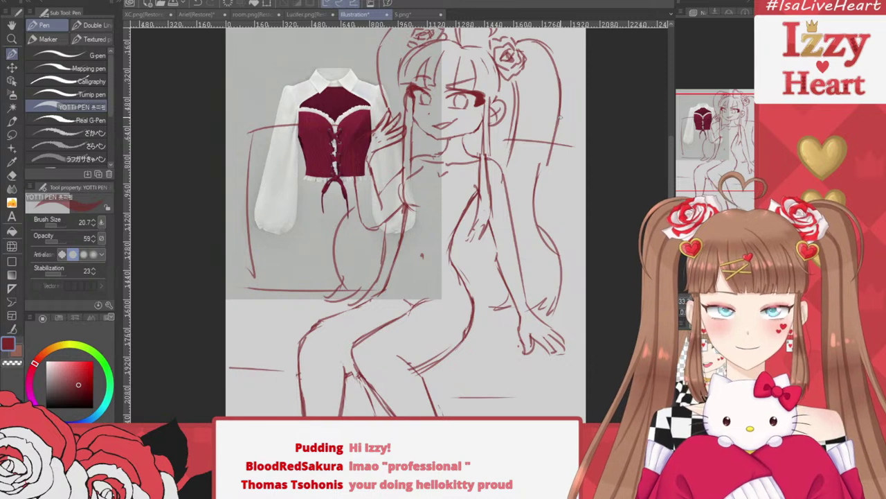
# Scale the blouse reference image down to 65% and place it beside the character, clear of the figure
pyautogui.click(266, 4)
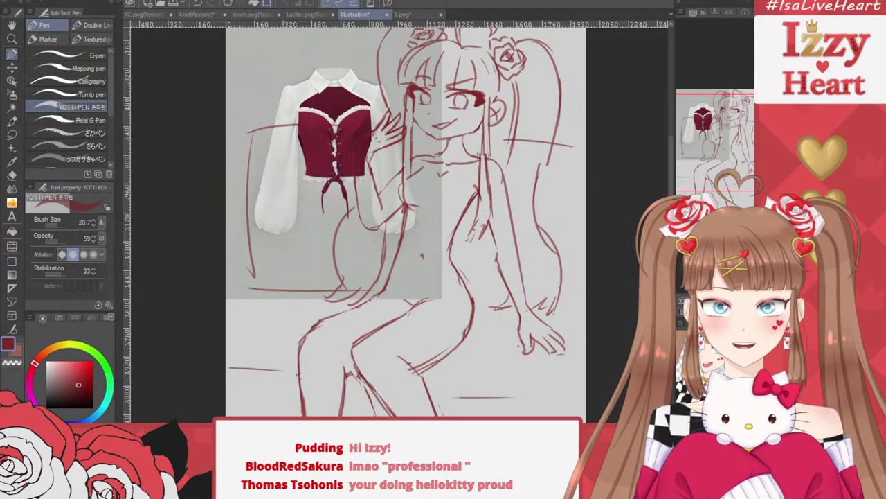
pyautogui.moveTo(319, 118); pyautogui.dragTo(300, 212)
pyautogui.moveTo(424, 104); pyautogui.dragTo(348, 206)
pyautogui.moveTo(277, 299); pyautogui.dragTo(290, 205)
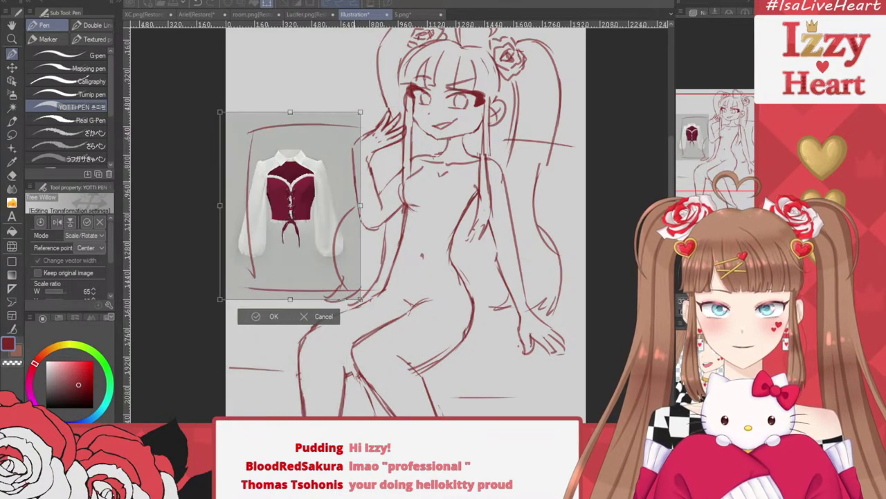
pyautogui.press('Return')
# Sketch the blouse's pointed collar, the sweetheart corset neckline with its side seams, and a puffed sleeve around the raised forearm
pyautogui.scroll(3, 329, 261)
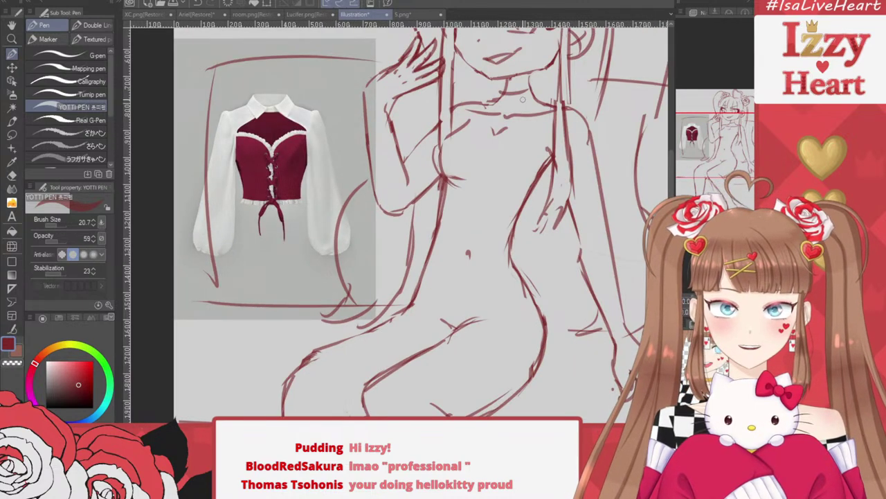
pyautogui.moveTo(513, 93); pyautogui.dragTo(539, 100)
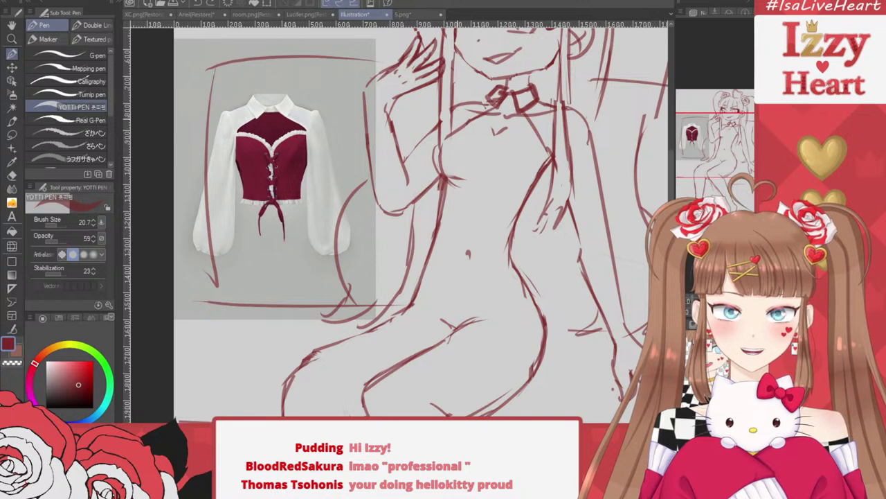
pyautogui.moveTo(466, 134)
pyautogui.mouseDown()
pyautogui.moveTo(481, 153)
pyautogui.moveTo(531, 144)
pyautogui.mouseUp()
pyautogui.moveTo(503, 137)
pyautogui.mouseDown()
pyautogui.moveTo(541, 149)
pyautogui.moveTo(545, 173)
pyautogui.mouseUp()
pyautogui.hotkey('ctrl', 'z')
pyautogui.moveTo(536, 154); pyautogui.dragTo(534, 185)
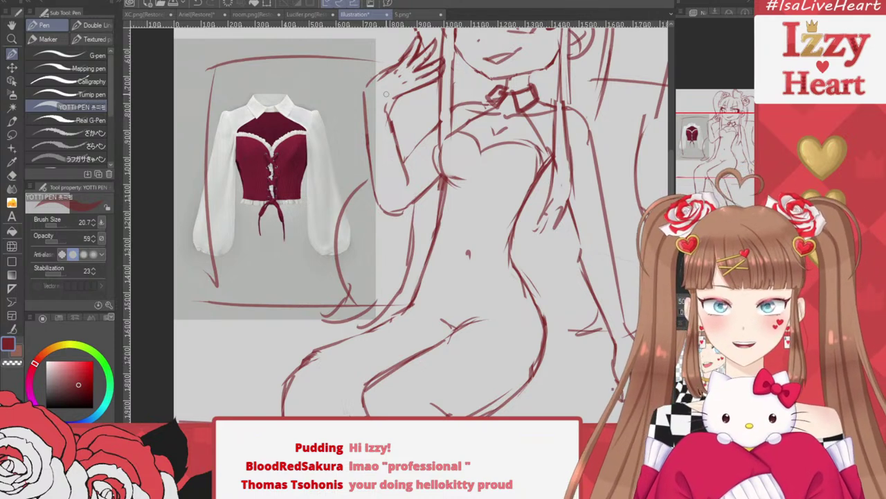
pyautogui.moveTo(360, 115)
pyautogui.mouseDown()
pyautogui.moveTo(403, 113)
pyautogui.moveTo(407, 175)
pyautogui.moveTo(354, 163)
pyautogui.moveTo(372, 200)
pyautogui.mouseUp()
pyautogui.click(12, 189)
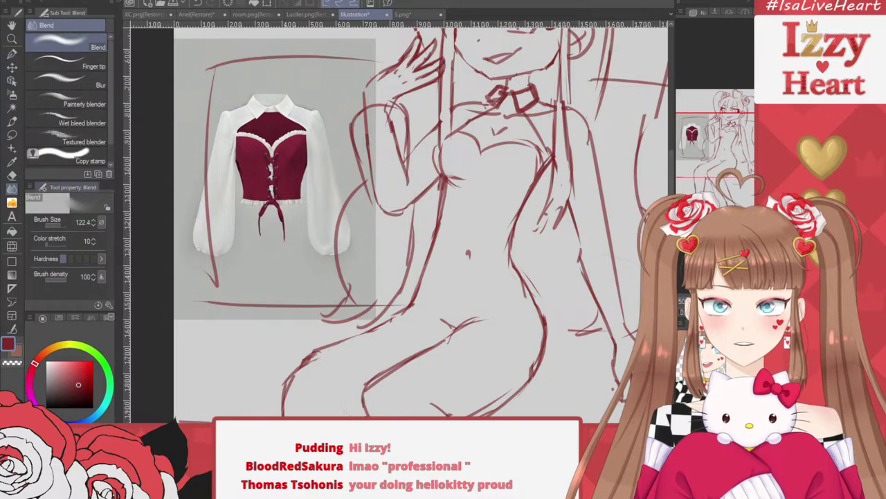
pyautogui.click(12, 174)
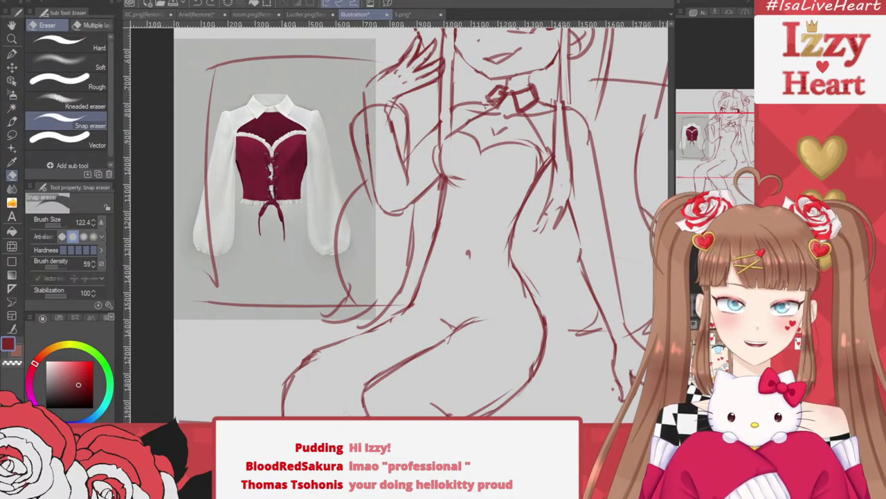
pyautogui.click(682, 306)
pyautogui.click(681, 306)
pyautogui.click(682, 305)
pyautogui.click(682, 305)
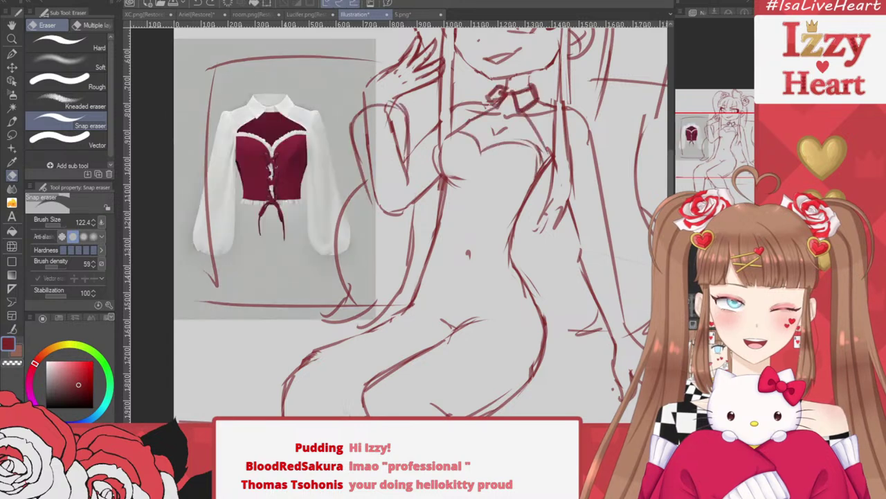
pyautogui.click(682, 306)
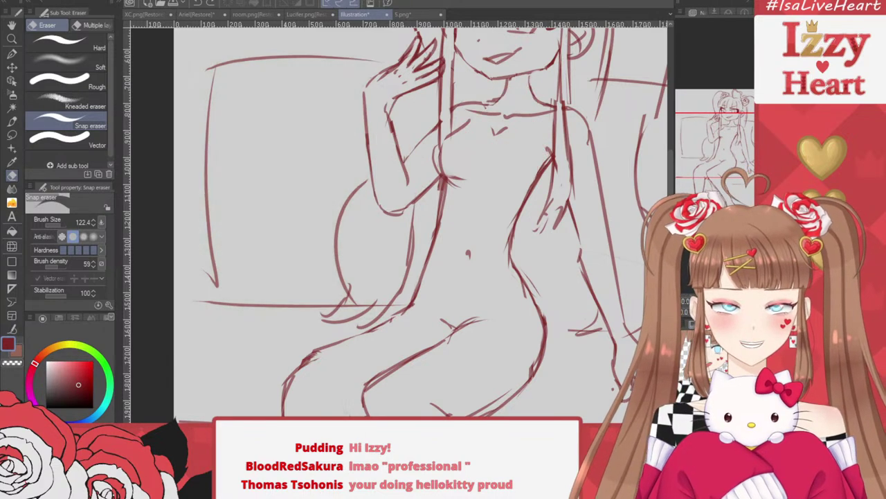
pyautogui.click(12, 135)
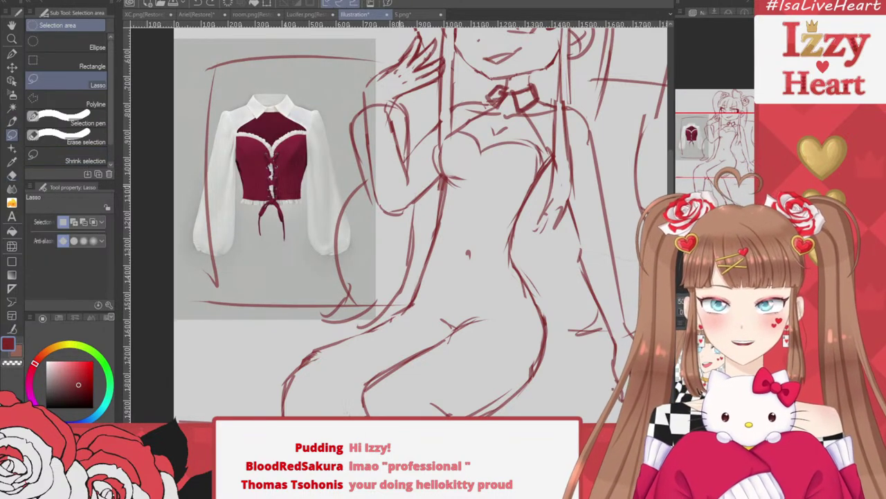
pyautogui.moveTo(378, 103)
pyautogui.mouseDown()
pyautogui.moveTo(389, 213)
pyautogui.moveTo(560, 154)
pyautogui.moveTo(592, 110)
pyautogui.moveTo(590, 99)
pyautogui.mouseUp()
pyautogui.hotkey('ctrl', 'd')
pyautogui.moveTo(389, 67)
pyautogui.mouseDown()
pyautogui.moveTo(380, 90)
pyautogui.moveTo(416, 277)
pyautogui.moveTo(611, 81)
pyautogui.moveTo(513, 54)
pyautogui.mouseUp()
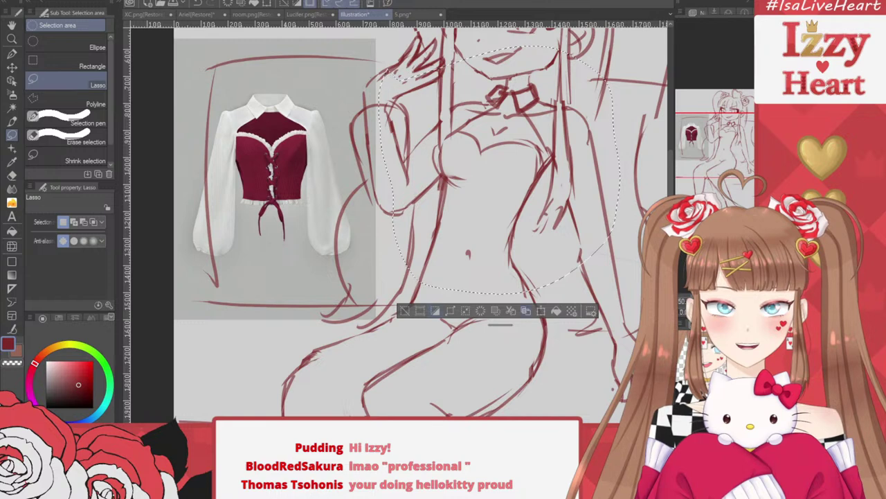
pyautogui.hotkey('ctrl', 'd')
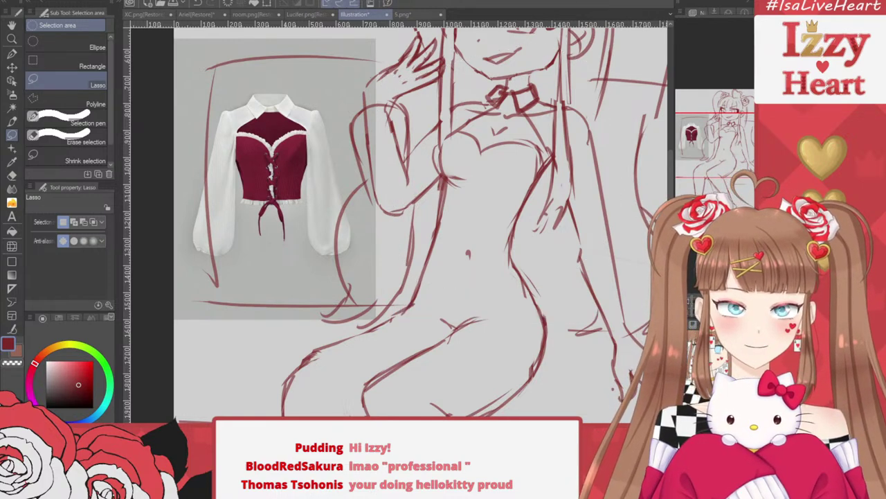
# Check the clothing lines alone by hiding the body sketch and blouse reference, and bring the body sketch back
pyautogui.click(682, 354)
pyautogui.click(682, 353)
pyautogui.click(682, 353)
pyautogui.click(682, 353)
pyautogui.click(682, 354)
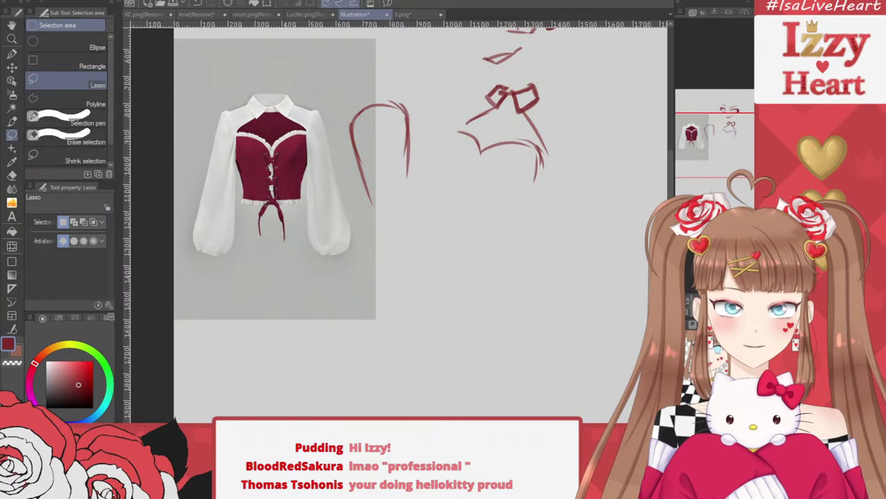
pyautogui.click(683, 367)
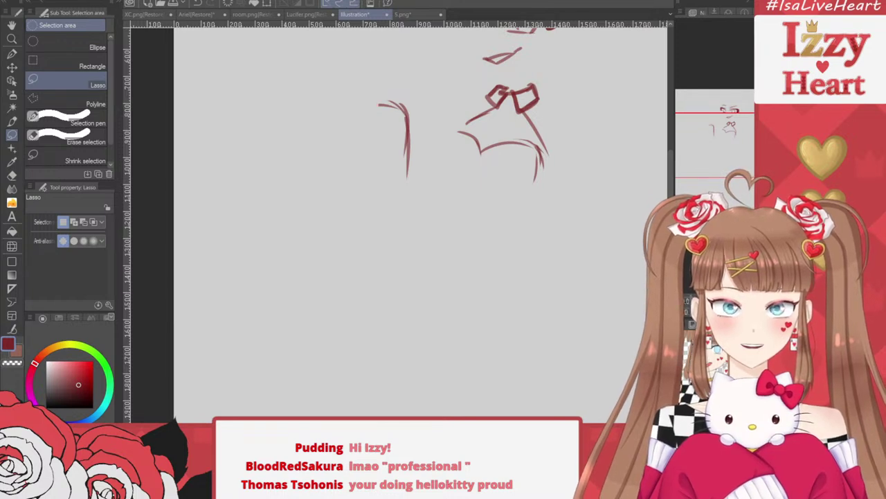
pyautogui.hotkey('ctrl', 'z')
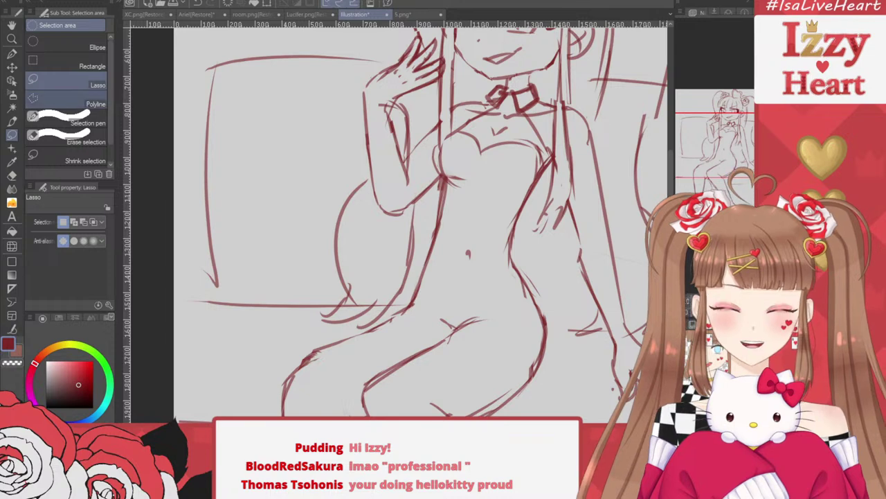
# Erase the raised forearm's lines beneath the sleeve and draw the sleeve's wider outer contour down to the elbow
pyautogui.press('p')
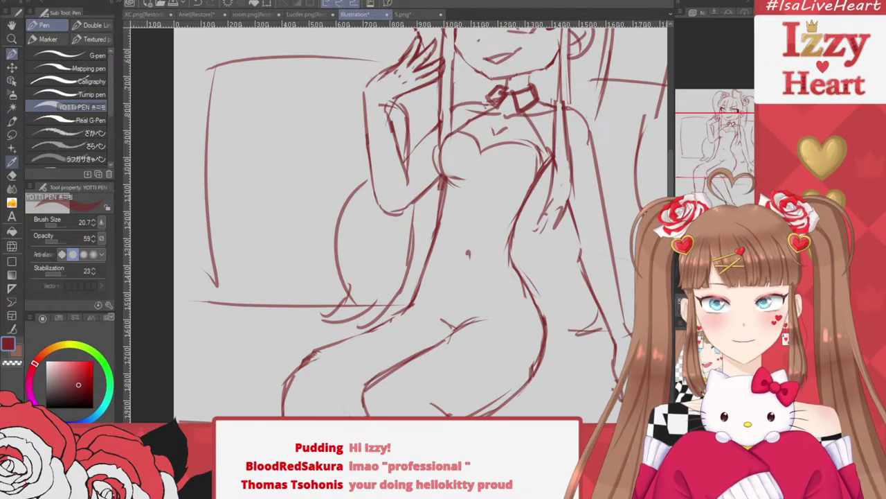
pyautogui.click(12, 175)
pyautogui.moveTo(400, 135)
pyautogui.mouseDown()
pyautogui.moveTo(388, 118)
pyautogui.moveTo(401, 188)
pyautogui.moveTo(379, 130)
pyautogui.moveTo(357, 129)
pyautogui.moveTo(383, 190)
pyautogui.mouseUp()
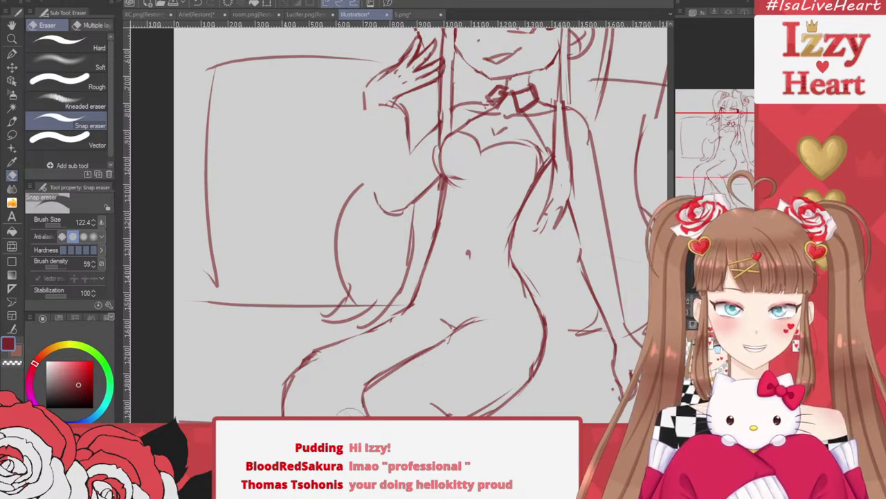
pyautogui.press('p')
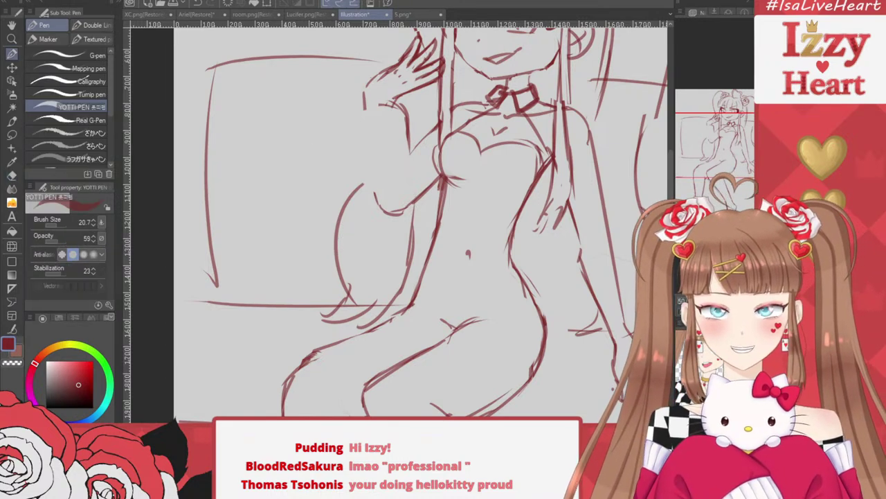
pyautogui.moveTo(357, 118)
pyautogui.mouseDown()
pyautogui.moveTo(393, 104)
pyautogui.moveTo(352, 142)
pyautogui.moveTo(383, 215)
pyautogui.mouseUp()
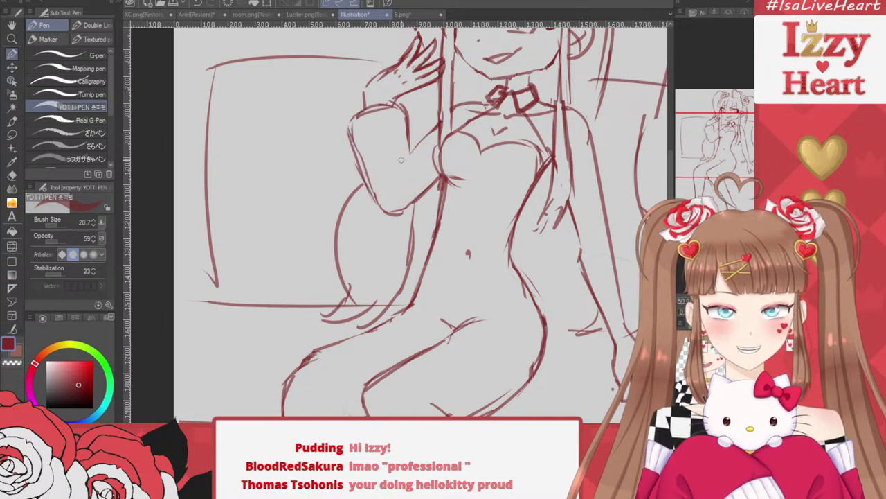
# Add the fold lines at the inner elbow of the raised arm's sleeve and a gathered cuff edge below the hand
pyautogui.moveTo(409, 150)
pyautogui.mouseDown()
pyautogui.moveTo(406, 191)
pyautogui.moveTo(420, 181)
pyautogui.mouseUp()
pyautogui.hotkey('ctrl', 'z')
pyautogui.moveTo(433, 135); pyautogui.dragTo(411, 157)
pyautogui.moveTo(449, 116); pyautogui.dragTo(413, 150)
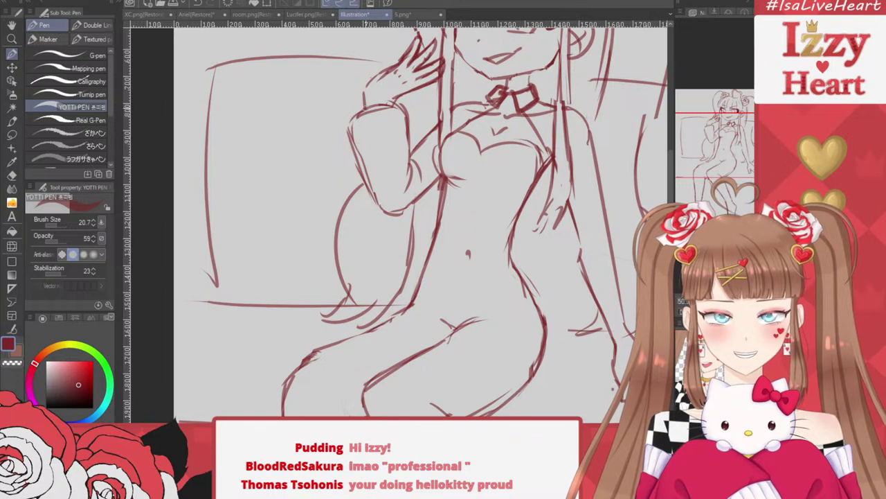
pyautogui.moveTo(365, 107); pyautogui.dragTo(360, 131)
pyautogui.moveTo(379, 104)
pyautogui.mouseDown()
pyautogui.moveTo(376, 121)
pyautogui.moveTo(400, 128)
pyautogui.moveTo(407, 103)
pyautogui.mouseUp()
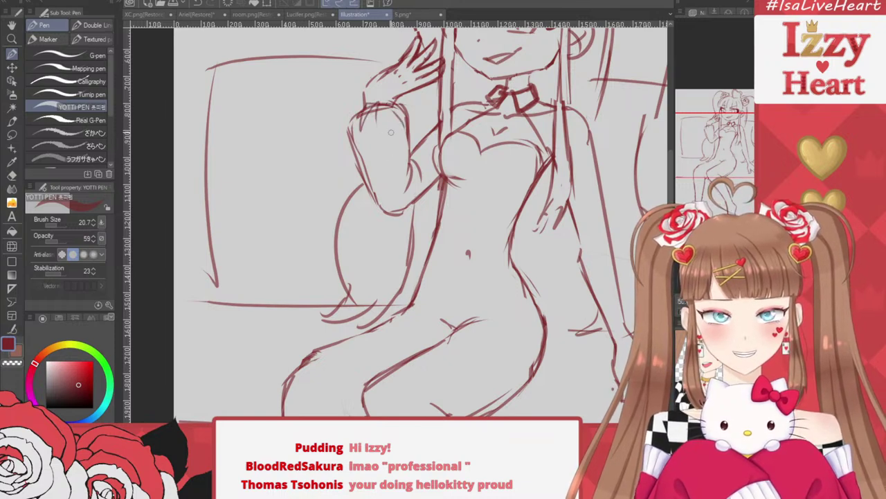
# Rough in a loose sleeve around the lowered arm and erase the forearm lines inside it
pyautogui.moveTo(566, 210); pyautogui.dragTo(585, 331)
pyautogui.moveTo(592, 142); pyautogui.dragTo(610, 199)
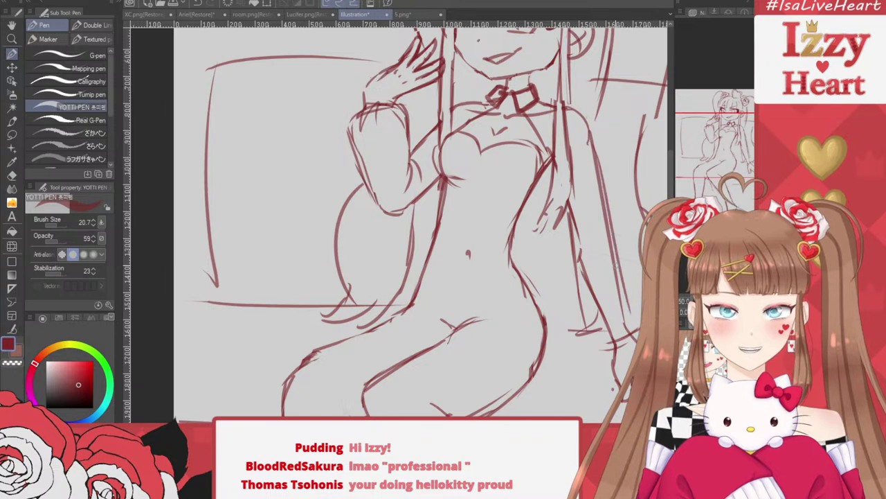
pyautogui.press('e')
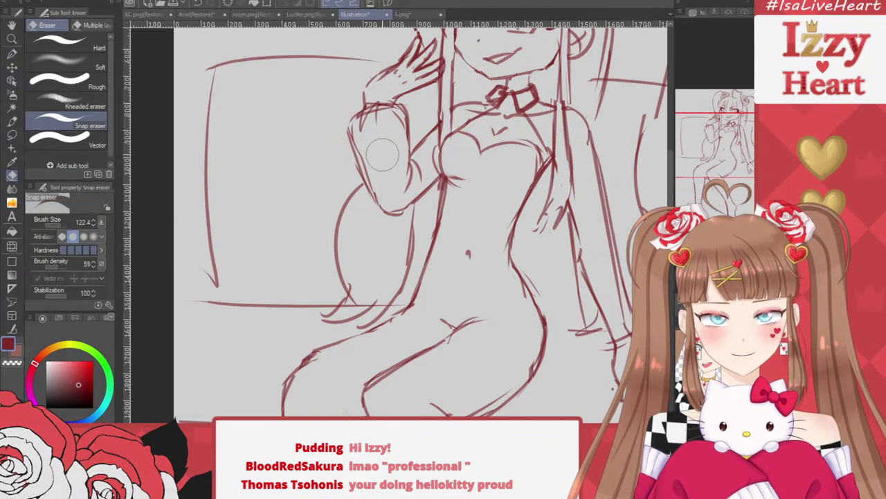
pyautogui.moveTo(586, 225); pyautogui.dragTo(607, 327)
pyautogui.moveTo(589, 258)
pyautogui.mouseDown()
pyautogui.moveTo(584, 207)
pyautogui.moveTo(627, 322)
pyautogui.mouseUp()
pyautogui.moveTo(609, 184); pyautogui.dragTo(635, 352)
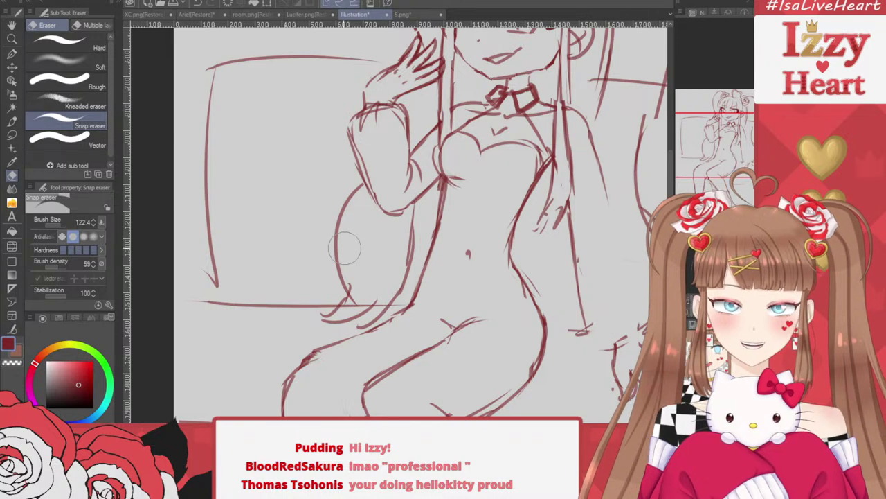
# Redraw the outer edge of the lowered arm's sleeve and close it with a curved, gathered cuff at the wrist
pyautogui.press('p')
pyautogui.moveTo(588, 144); pyautogui.dragTo(626, 270)
pyautogui.moveTo(595, 307); pyautogui.dragTo(583, 339)
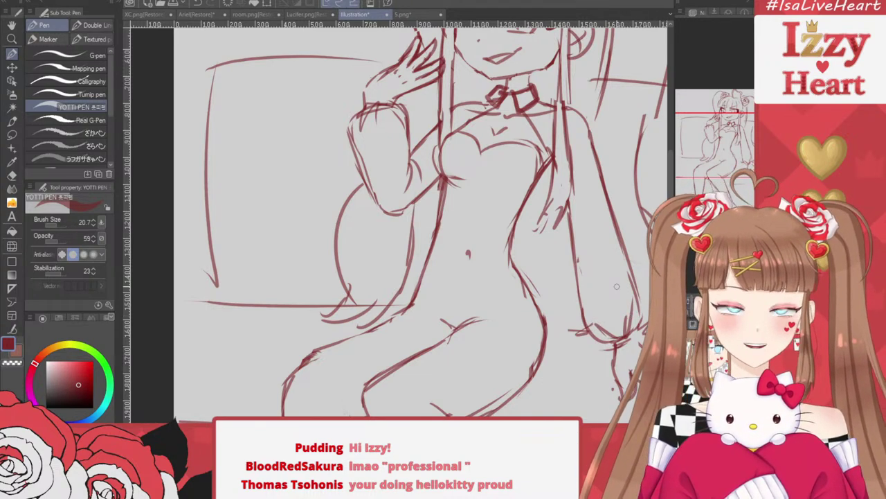
# Show the blouse reference again and draw ruffle trim along the corset's waist hem and sweetheart neckline
pyautogui.click(683, 350)
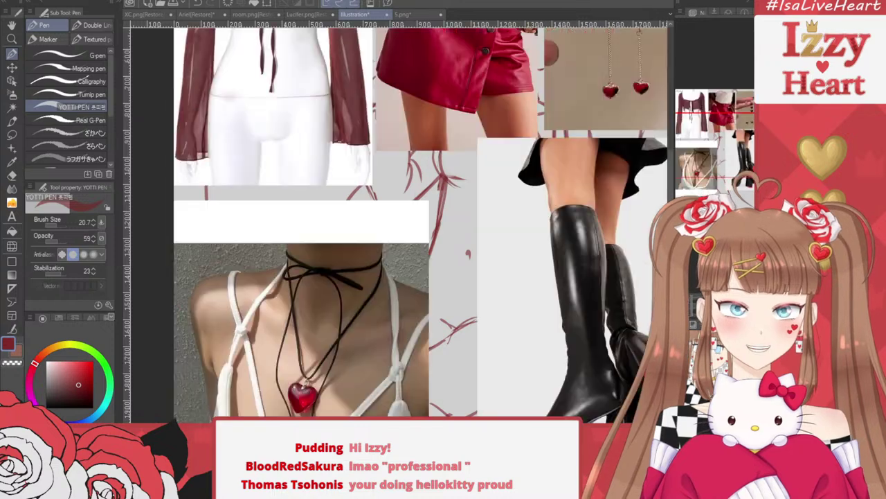
pyautogui.click(683, 350)
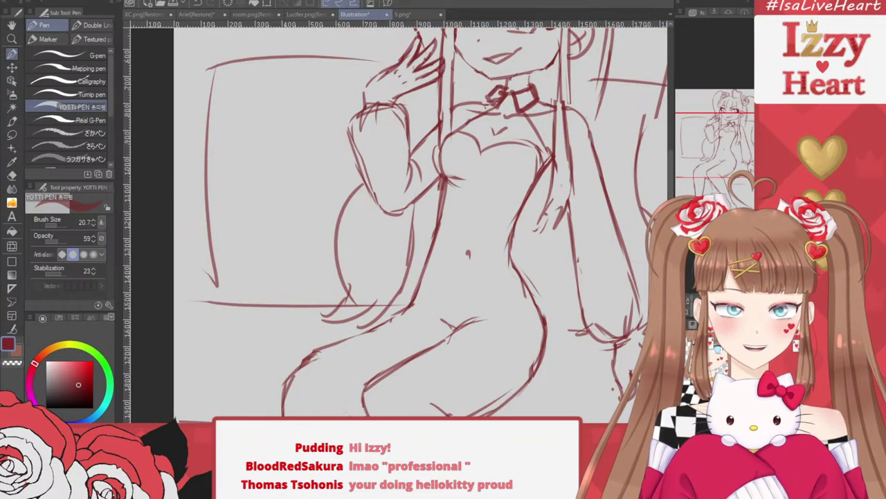
pyautogui.hotkey('ctrl', 'v')
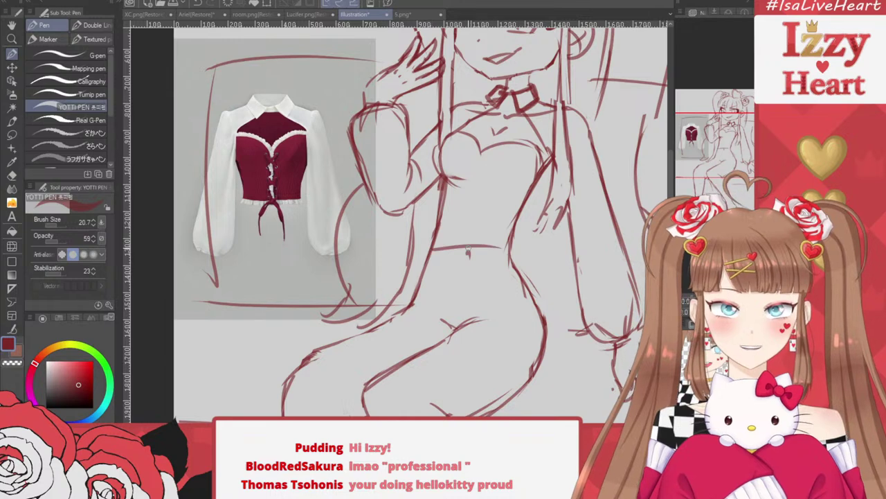
pyautogui.moveTo(437, 240); pyautogui.dragTo(518, 245)
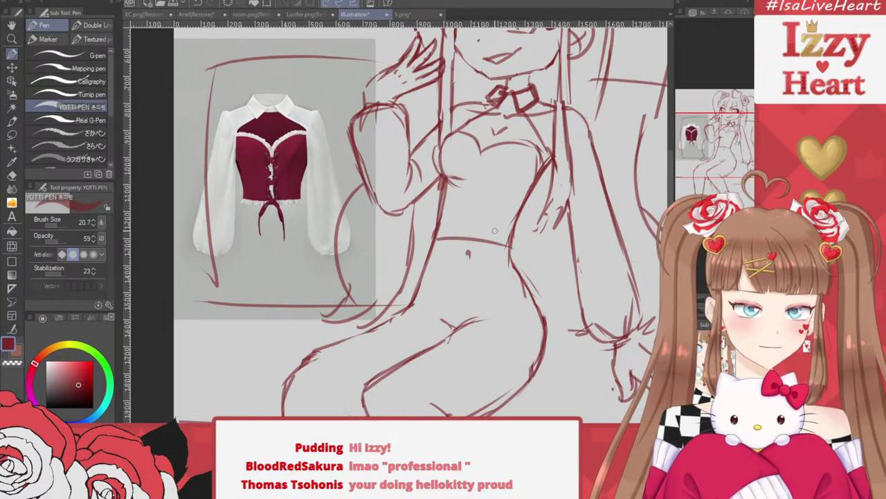
pyautogui.moveTo(429, 241); pyautogui.dragTo(516, 254)
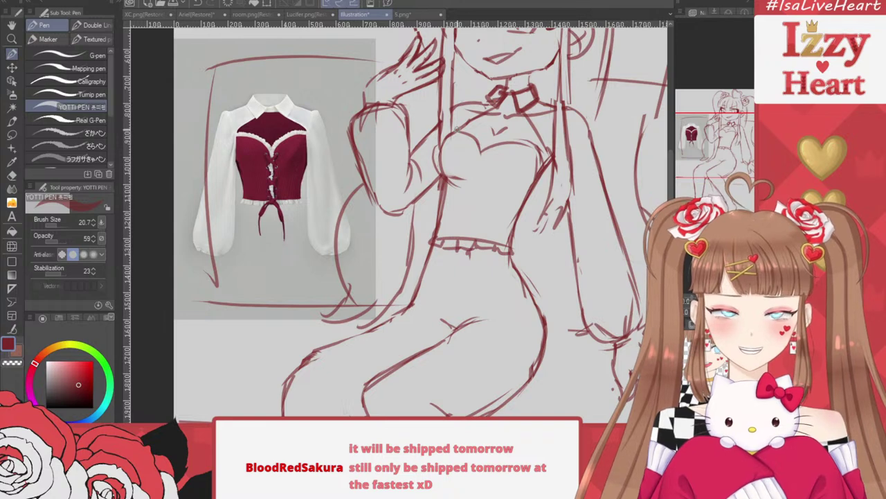
pyautogui.moveTo(457, 130)
pyautogui.mouseDown()
pyautogui.moveTo(488, 148)
pyautogui.moveTo(501, 132)
pyautogui.moveTo(544, 157)
pyautogui.mouseUp()
pyautogui.moveTo(479, 139)
pyautogui.mouseDown()
pyautogui.moveTo(493, 153)
pyautogui.moveTo(510, 136)
pyautogui.mouseUp()
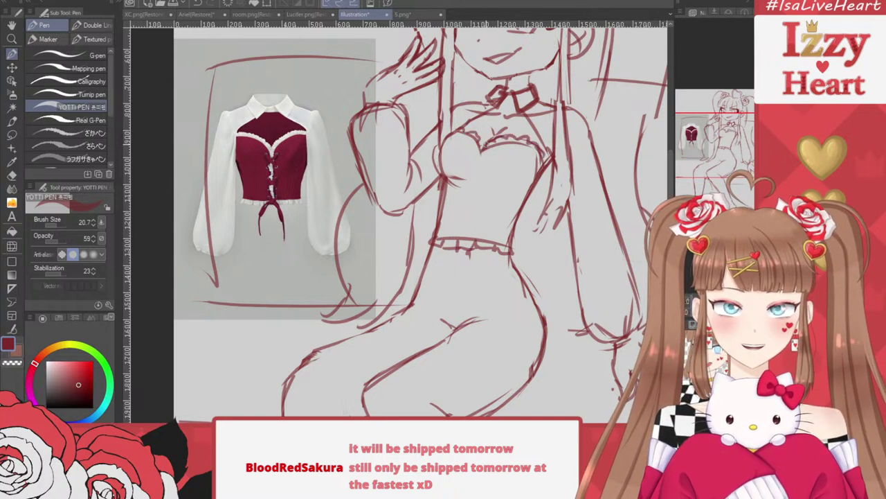
# Draw criss-cross lacing down the corset's front, with X-shaped crossings and a centre line running to the hem
pyautogui.click(471, 169)
pyautogui.click(486, 158)
pyautogui.moveTo(486, 158)
pyautogui.mouseDown()
pyautogui.moveTo(469, 169)
pyautogui.moveTo(483, 171)
pyautogui.moveTo(479, 193)
pyautogui.moveTo(461, 195)
pyautogui.mouseUp()
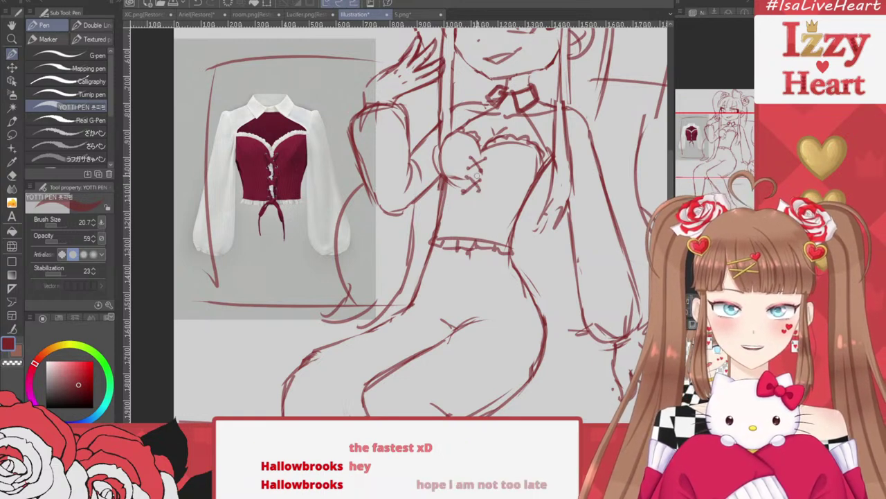
pyautogui.click(462, 210)
pyautogui.click(476, 227)
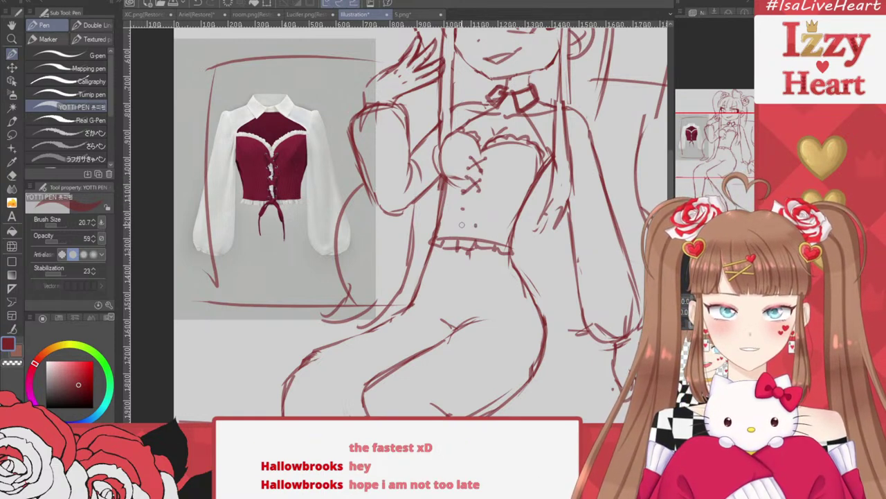
pyautogui.click(462, 225)
pyautogui.click(474, 211)
pyautogui.moveTo(464, 206)
pyautogui.mouseDown()
pyautogui.moveTo(478, 223)
pyautogui.moveTo(467, 225)
pyautogui.mouseUp()
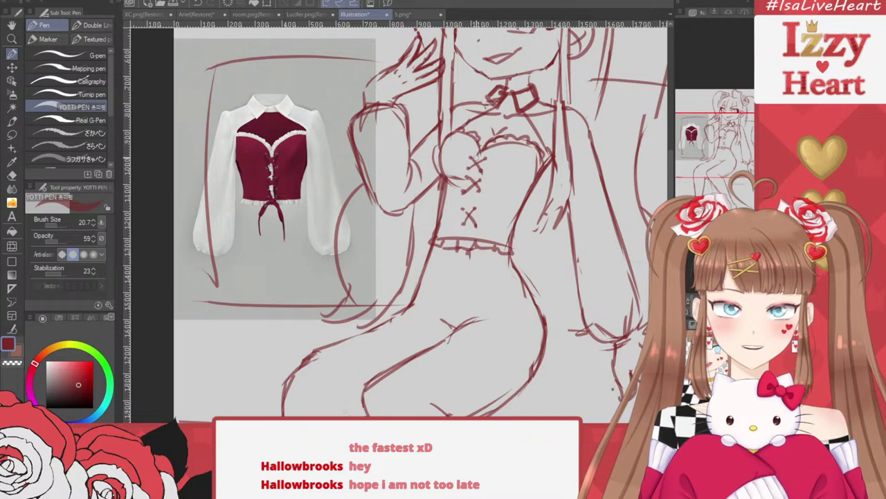
pyautogui.moveTo(475, 156)
pyautogui.mouseDown()
pyautogui.moveTo(466, 235)
pyautogui.moveTo(482, 151)
pyautogui.moveTo(467, 238)
pyautogui.mouseUp()
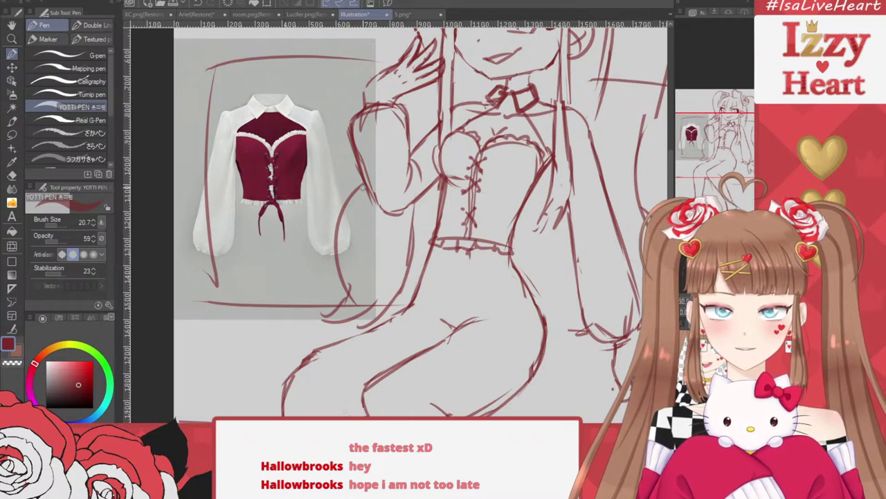
# Add a short curve under the bust and draw a ribbon bow with two hanging tails at the corset's hem
pyautogui.moveTo(487, 182); pyautogui.dragTo(520, 188)
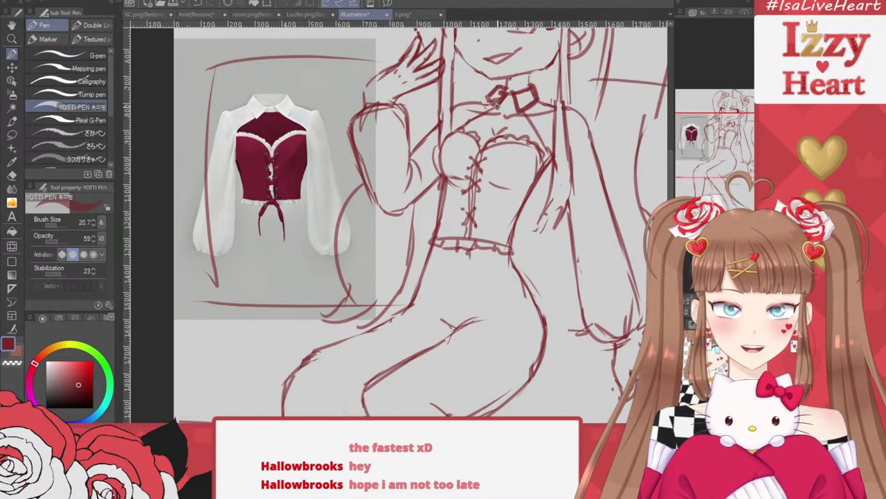
pyautogui.click(12, 174)
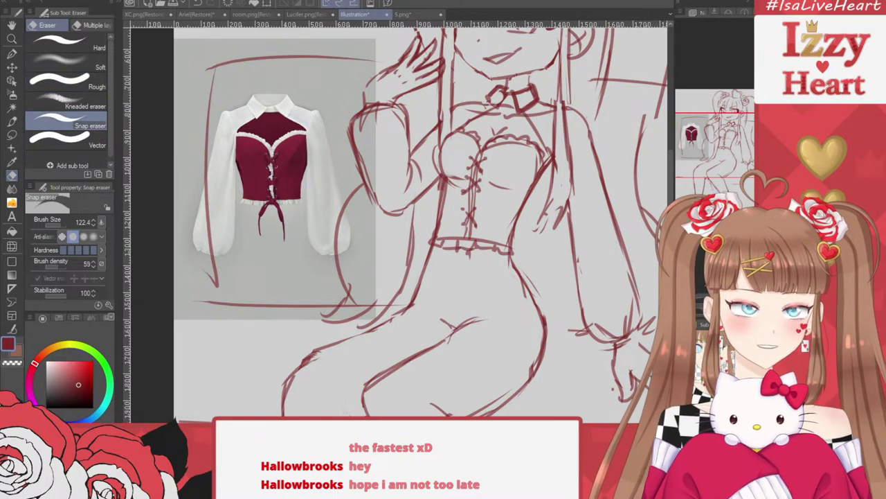
pyautogui.press('p')
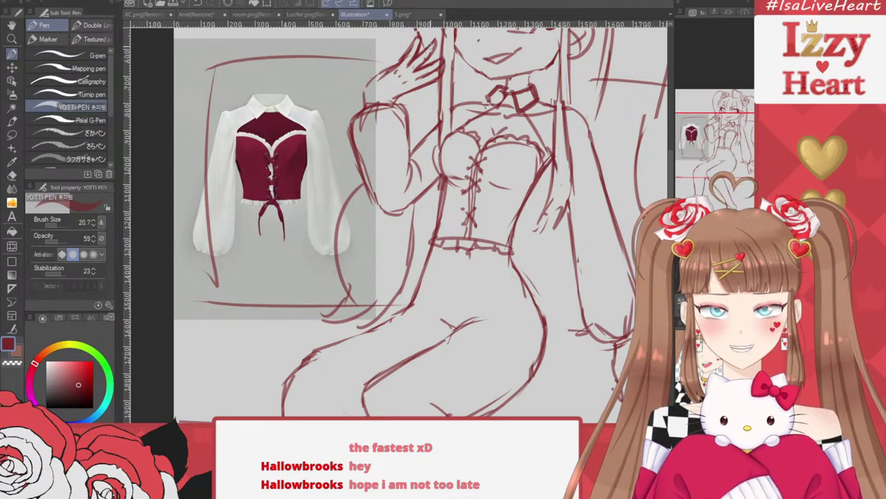
pyautogui.moveTo(465, 242); pyautogui.dragTo(468, 252)
pyautogui.hotkey('ctrl', 'z')
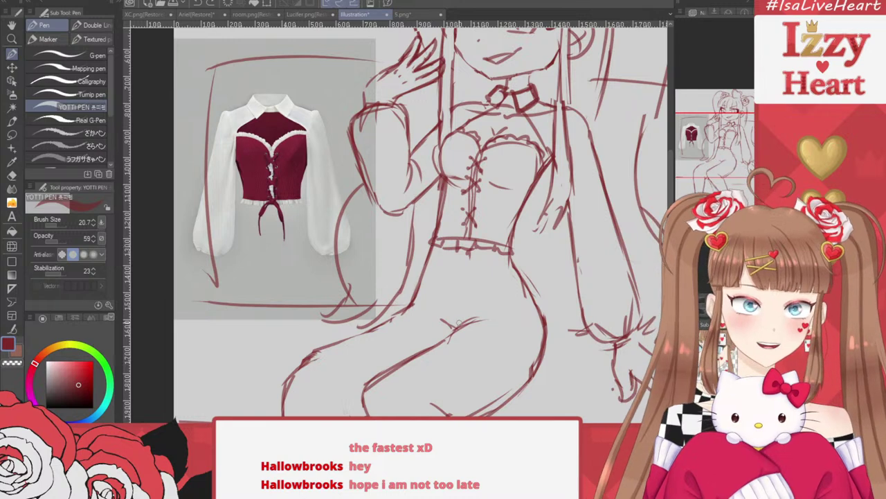
pyautogui.moveTo(465, 245)
pyautogui.mouseDown()
pyautogui.moveTo(493, 242)
pyautogui.moveTo(461, 240)
pyautogui.moveTo(467, 246)
pyautogui.mouseUp()
pyautogui.hotkey('ctrl', 'z')
pyautogui.hotkey('ctrl', 'z')
pyautogui.moveTo(468, 242)
pyautogui.mouseDown()
pyautogui.moveTo(491, 241)
pyautogui.moveTo(470, 247)
pyautogui.mouseUp()
pyautogui.moveTo(466, 251); pyautogui.dragTo(454, 275)
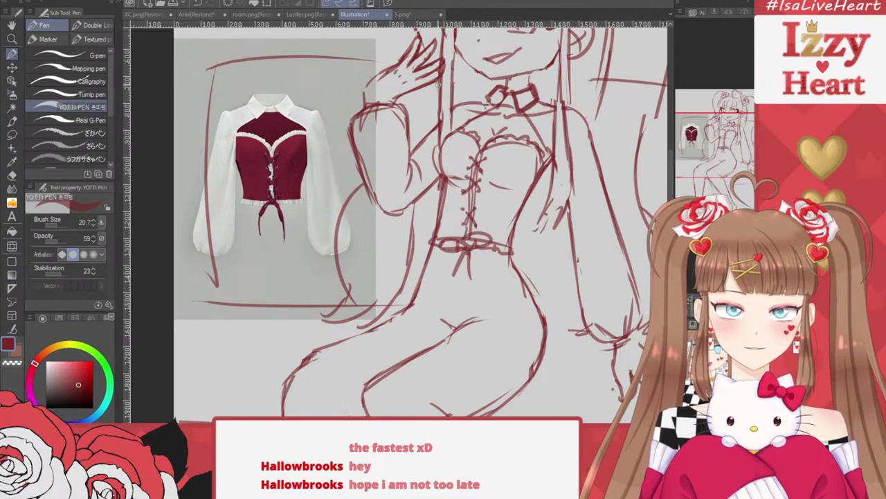
# Swap the blouse reference for the black skirt reference and move it up beside the character's torso
pyautogui.click(682, 346)
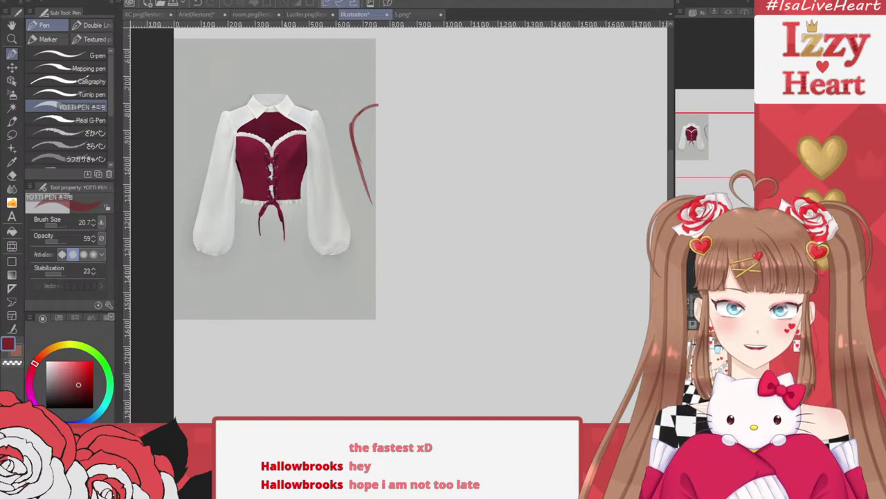
pyautogui.hotkey('ctrl', 'z')
pyautogui.click(682, 374)
pyautogui.click(683, 360)
pyautogui.scroll(-1, 438, 227)
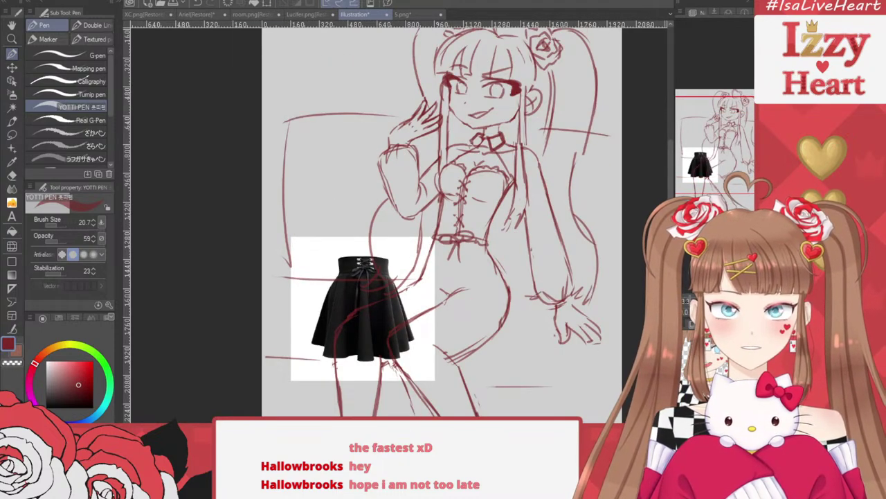
pyautogui.click(266, 3)
pyautogui.moveTo(377, 304); pyautogui.dragTo(352, 185)
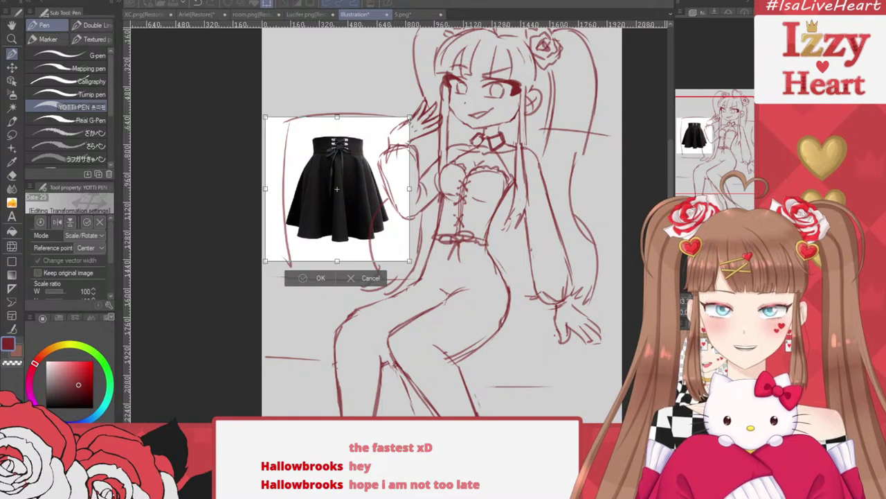
pyautogui.click(304, 278)
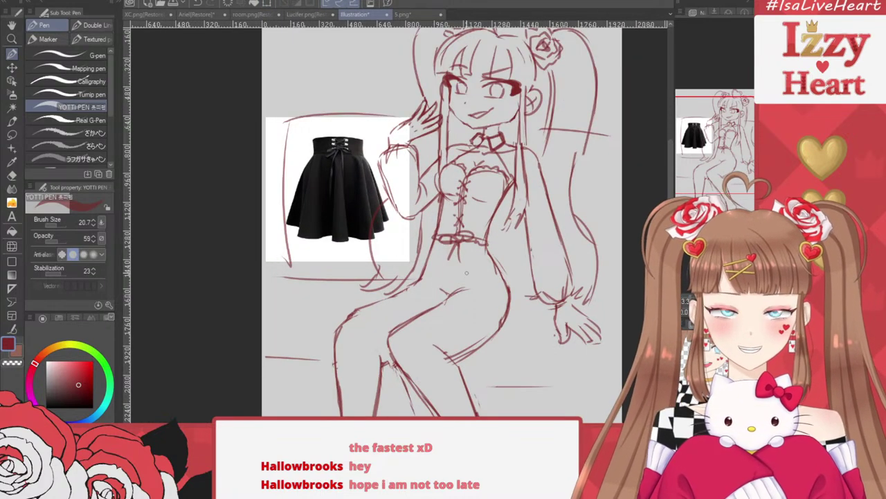
# Sketch the skirt's high waistband below the bow, with an upper edge and a lower edge across the hips
pyautogui.moveTo(435, 246); pyautogui.dragTo(491, 244)
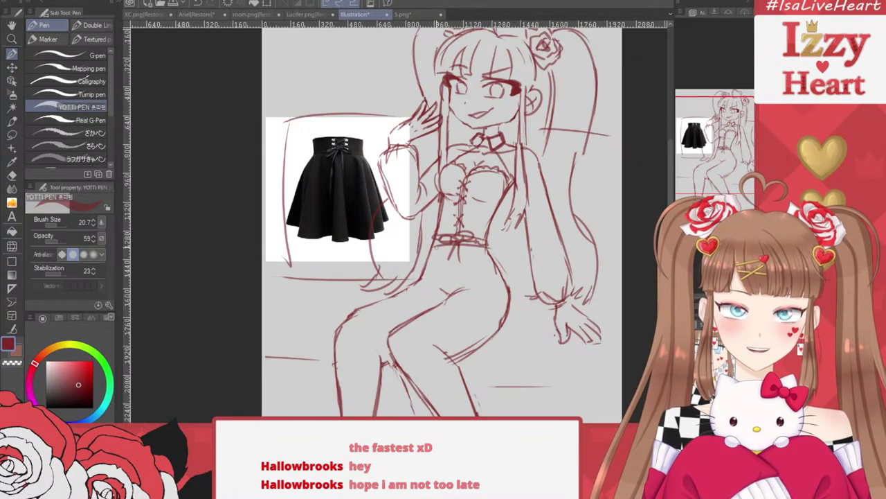
pyautogui.hotkey('ctrl', 'z')
pyautogui.moveTo(434, 248); pyautogui.dragTo(486, 247)
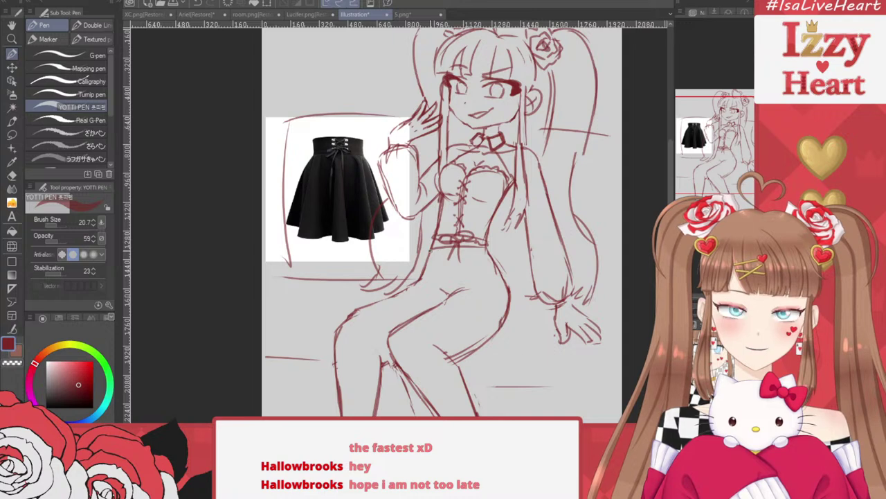
pyautogui.moveTo(432, 248)
pyautogui.mouseDown()
pyautogui.moveTo(425, 271)
pyautogui.moveTo(498, 269)
pyautogui.mouseUp()
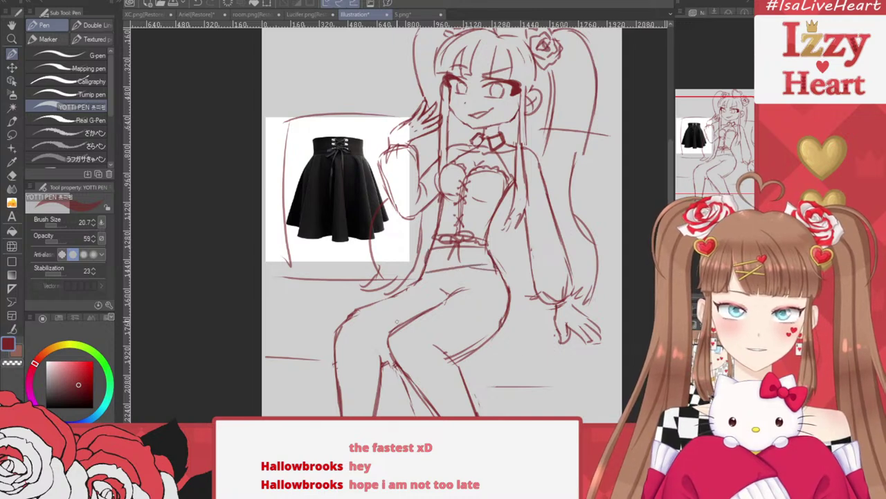
# Draw criss-cross lacing with eyelets on the front of the waistband and strengthen its side and lower outlines
pyautogui.scroll(2, 443, 245)
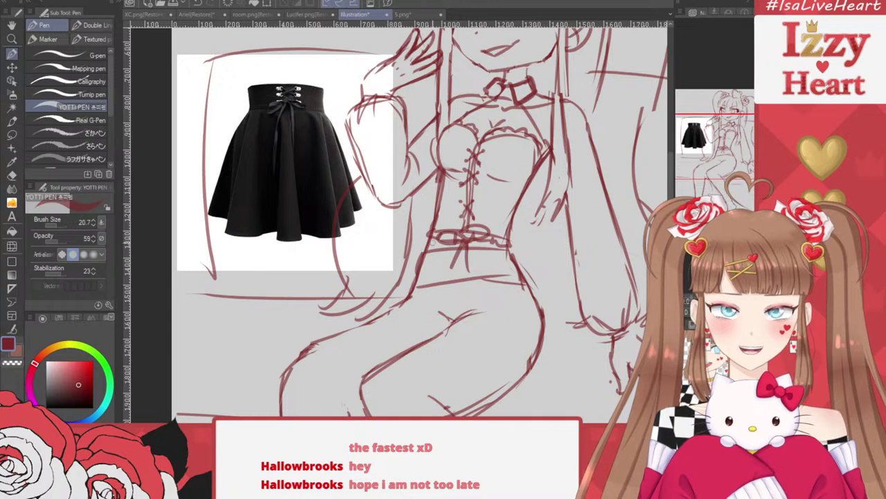
pyautogui.moveTo(449, 255)
pyautogui.mouseDown()
pyautogui.moveTo(447, 272)
pyautogui.moveTo(473, 267)
pyautogui.moveTo(450, 271)
pyautogui.moveTo(471, 275)
pyautogui.mouseUp()
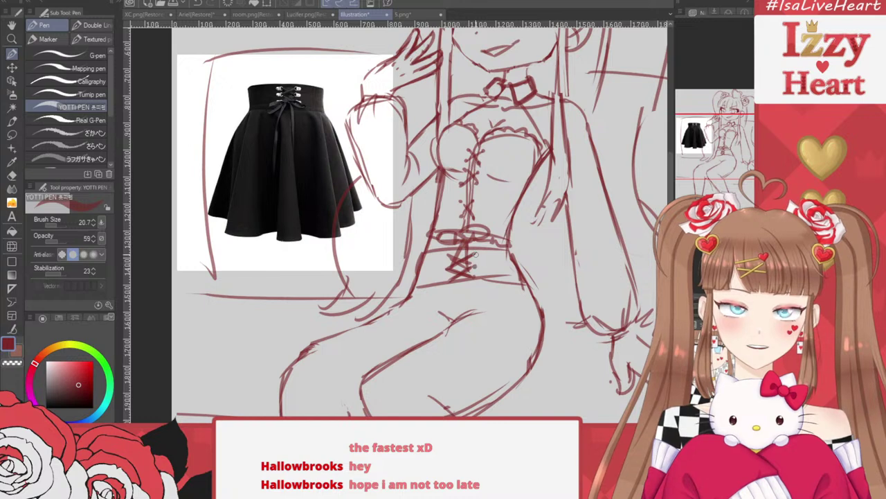
pyautogui.click(446, 267)
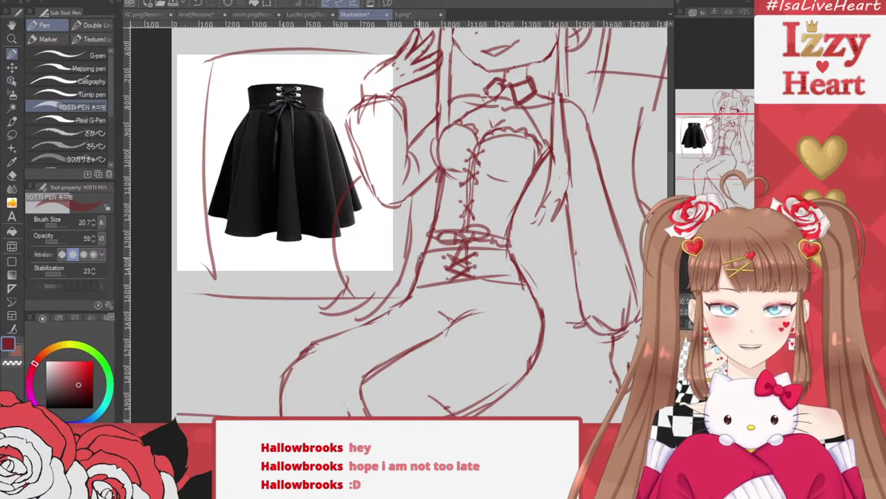
pyautogui.moveTo(422, 254); pyautogui.dragTo(411, 291)
pyautogui.moveTo(413, 286); pyautogui.dragTo(534, 283)
pyautogui.moveTo(513, 252); pyautogui.dragTo(529, 285)
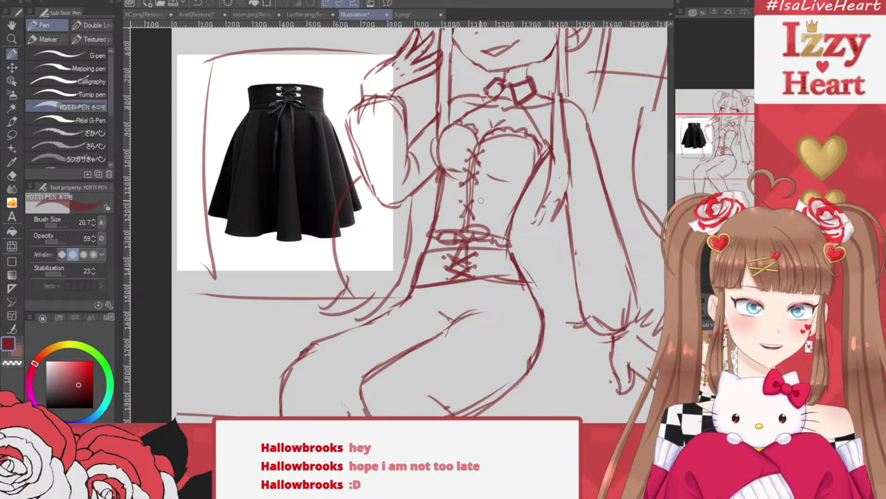
# Sketch the skirt's flared outer edge from the waistband past the hip and its hem curving over both thighs
pyautogui.scroll(-1, 457, 124)
pyautogui.scroll(1, 483, 244)
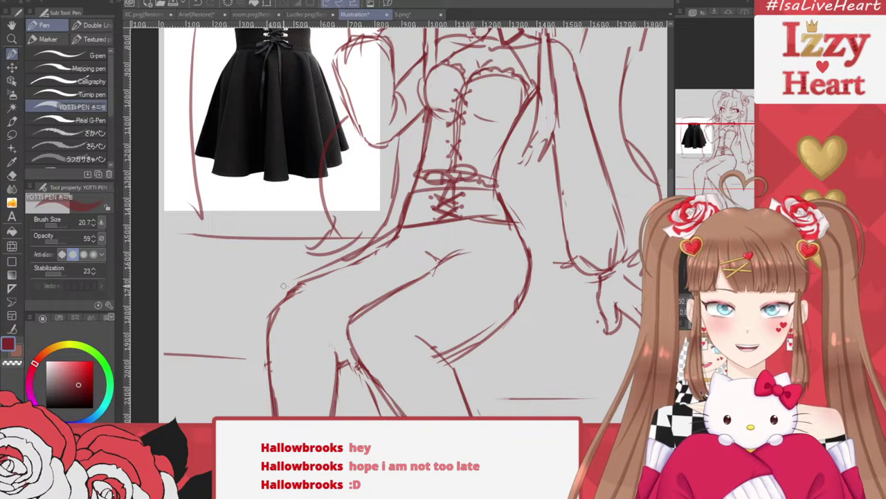
pyautogui.moveTo(297, 284); pyautogui.dragTo(346, 303)
pyautogui.moveTo(349, 303)
pyautogui.mouseDown()
pyautogui.moveTo(363, 286)
pyautogui.moveTo(382, 303)
pyautogui.mouseUp()
pyautogui.hotkey('ctrl', 'z')
pyautogui.moveTo(320, 287); pyautogui.dragTo(367, 302)
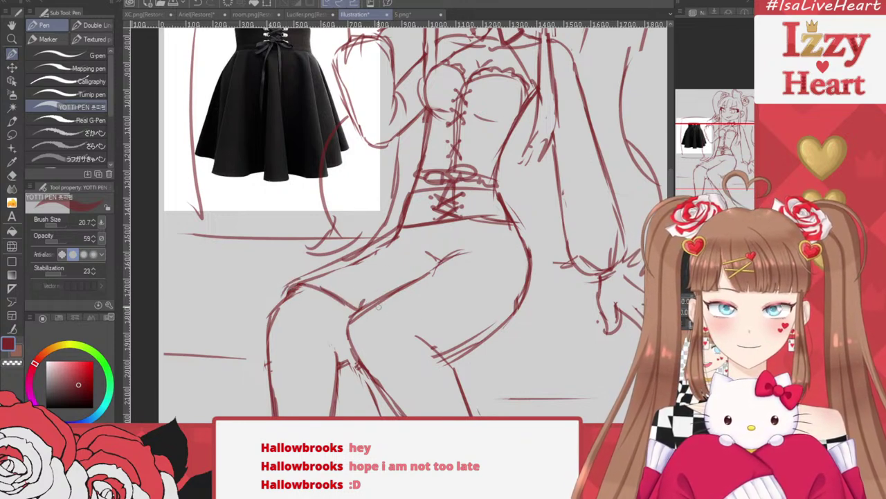
pyautogui.moveTo(516, 223)
pyautogui.mouseDown()
pyautogui.moveTo(540, 281)
pyautogui.moveTo(477, 413)
pyautogui.mouseUp()
pyautogui.moveTo(475, 379)
pyautogui.mouseDown()
pyautogui.moveTo(477, 403)
pyautogui.moveTo(452, 331)
pyautogui.mouseUp()
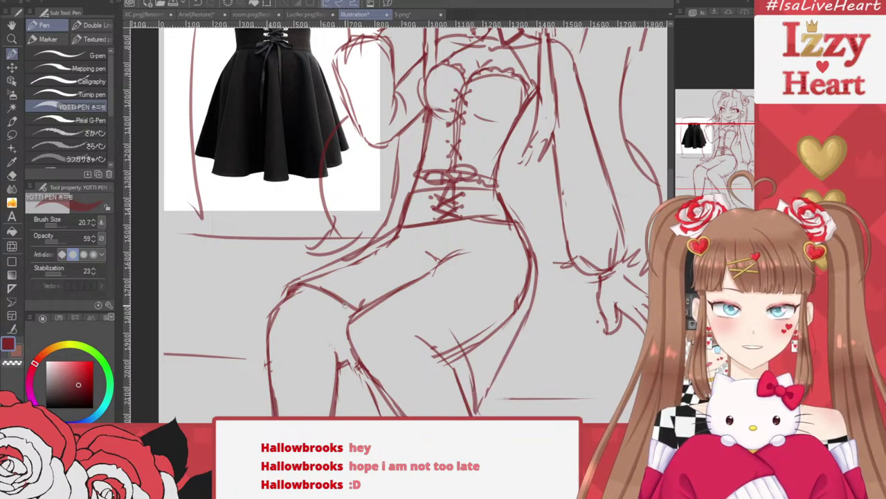
pyautogui.moveTo(344, 303)
pyautogui.mouseDown()
pyautogui.moveTo(409, 316)
pyautogui.moveTo(470, 360)
pyautogui.mouseUp()
pyautogui.moveTo(374, 305); pyautogui.dragTo(442, 255)
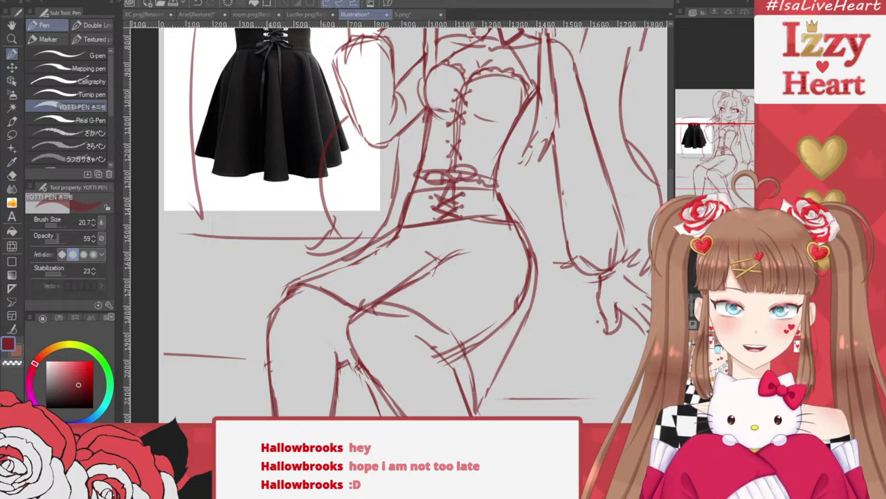
# Compare the figure with and without the skirt sketch by toggling its layer and the reference image
pyautogui.click(12, 162)
pyautogui.press('e')
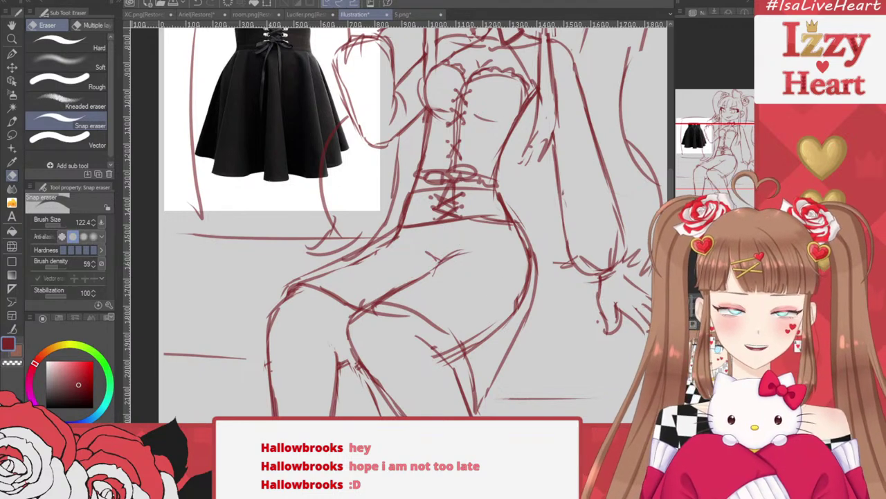
pyautogui.click(683, 443)
pyautogui.click(683, 443)
pyautogui.click(683, 443)
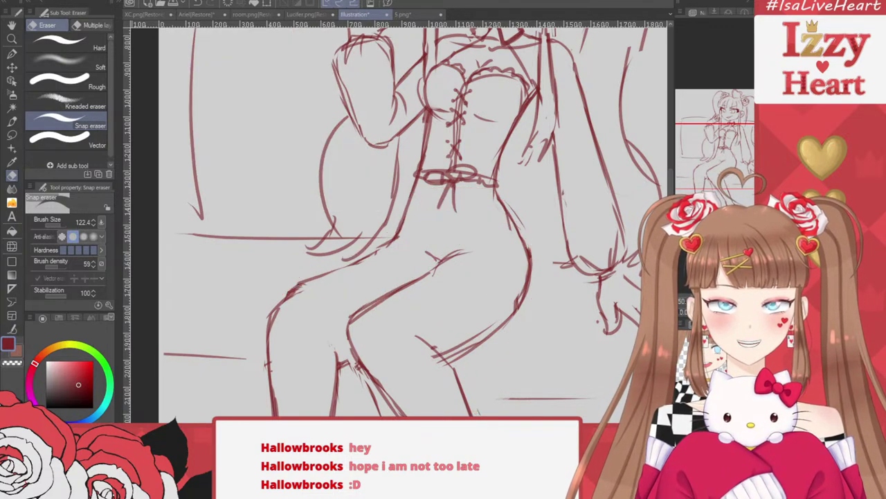
pyautogui.click(683, 444)
pyautogui.click(683, 444)
pyautogui.click(683, 443)
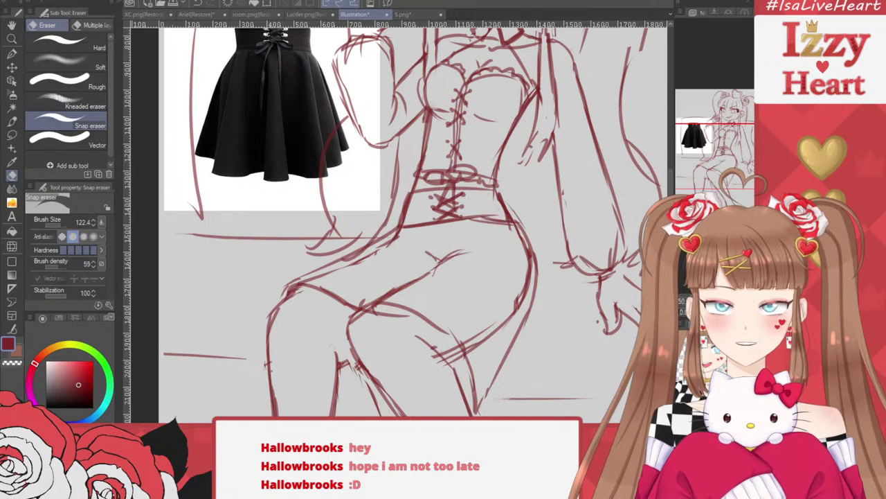
pyautogui.click(12, 135)
pyautogui.moveTo(350, 241)
pyautogui.mouseDown()
pyautogui.moveTo(298, 351)
pyautogui.moveTo(409, 412)
pyautogui.moveTo(554, 363)
pyautogui.moveTo(485, 147)
pyautogui.mouseUp()
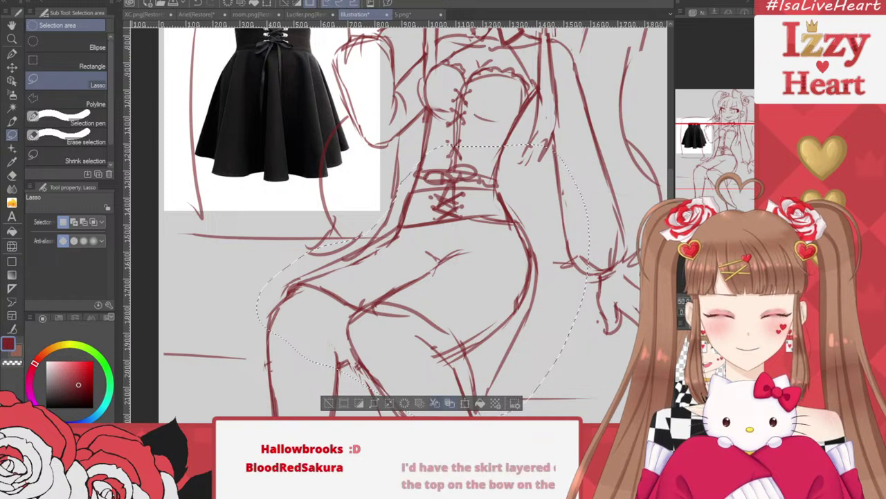
pyautogui.hotkey('ctrl', 'd')
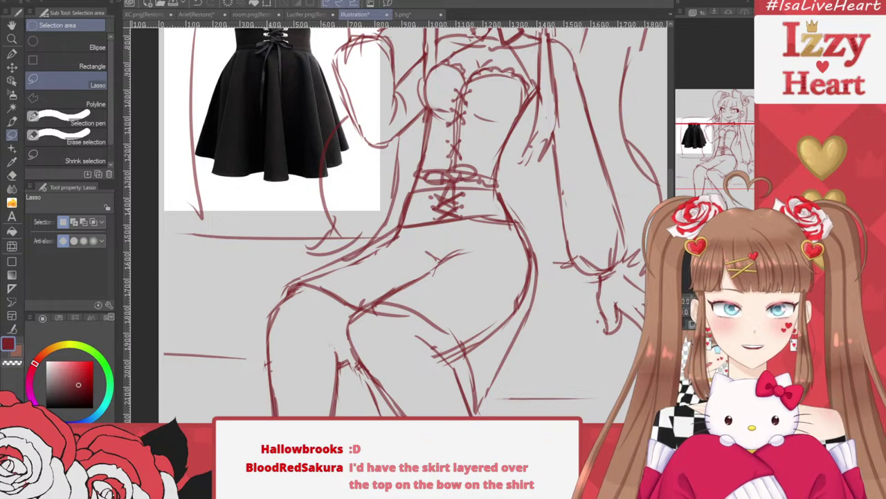
# Hide the character sketch, show both clothing references, and shrink the skirt image to fit under the blouse's waist
pyautogui.press('Delete')
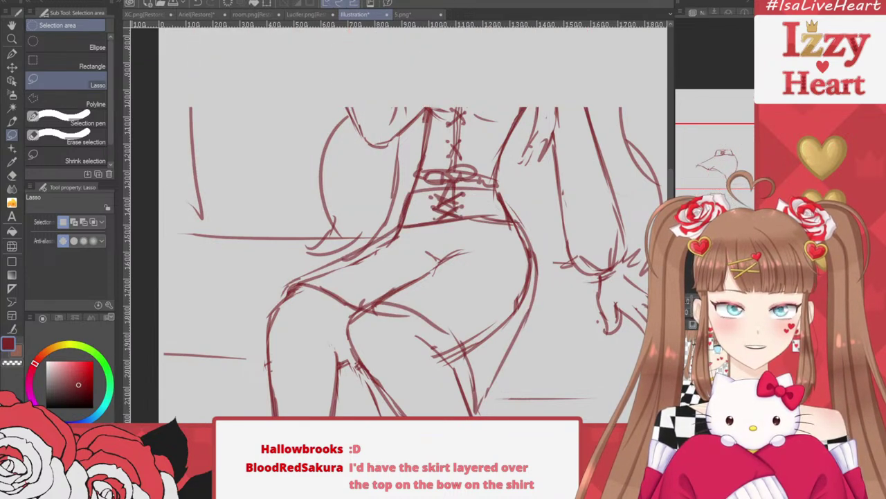
pyautogui.hotkey('ctrl', 'v')
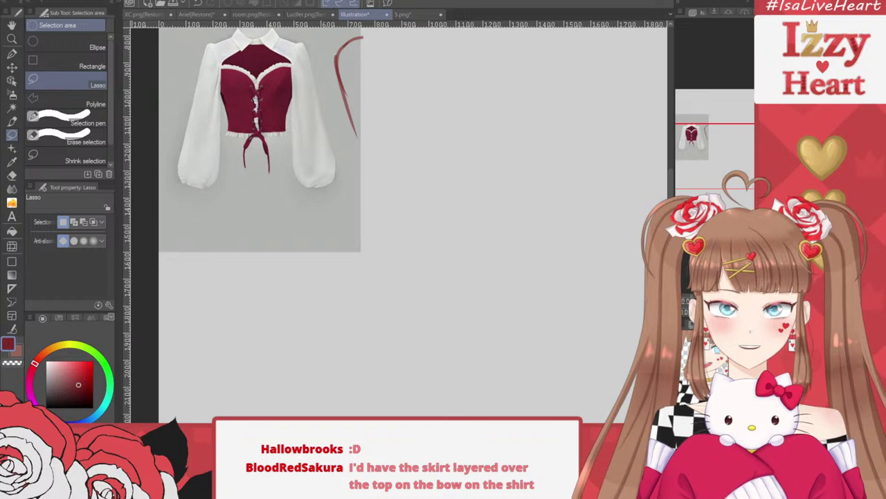
pyautogui.hotkey('ctrl', 'v')
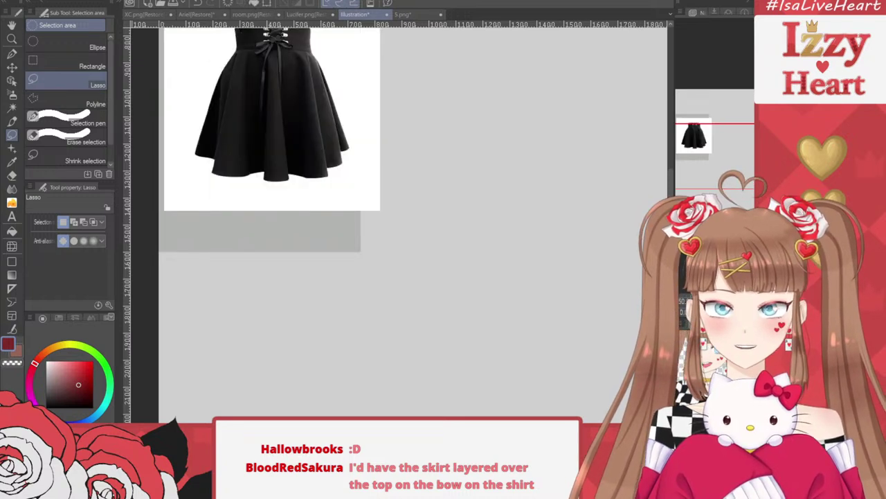
pyautogui.hotkey('ctrl', 't')
pyautogui.moveTo(274, 124); pyautogui.dragTo(273, 313)
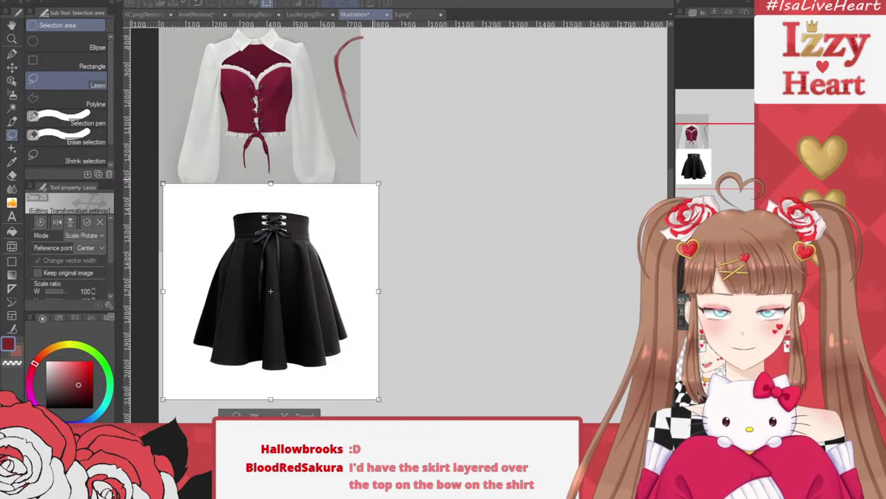
pyautogui.moveTo(379, 183); pyautogui.dragTo(349, 214)
pyautogui.moveTo(263, 304); pyautogui.dragTo(264, 233)
pyautogui.click(234, 344)
pyautogui.scroll(-1, 274, 319)
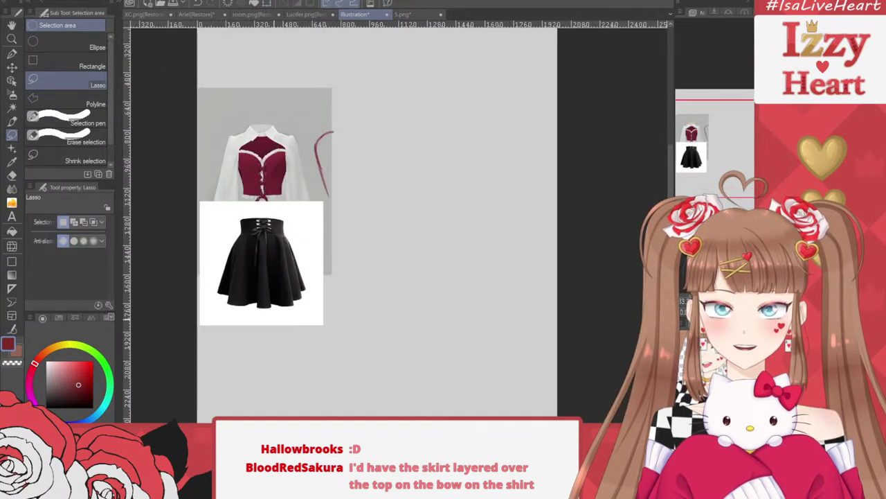
# Sketch the neck and shoulder lines of a body over the blouse reference with the YOTTI PEN
pyautogui.scroll(2, 231, 221)
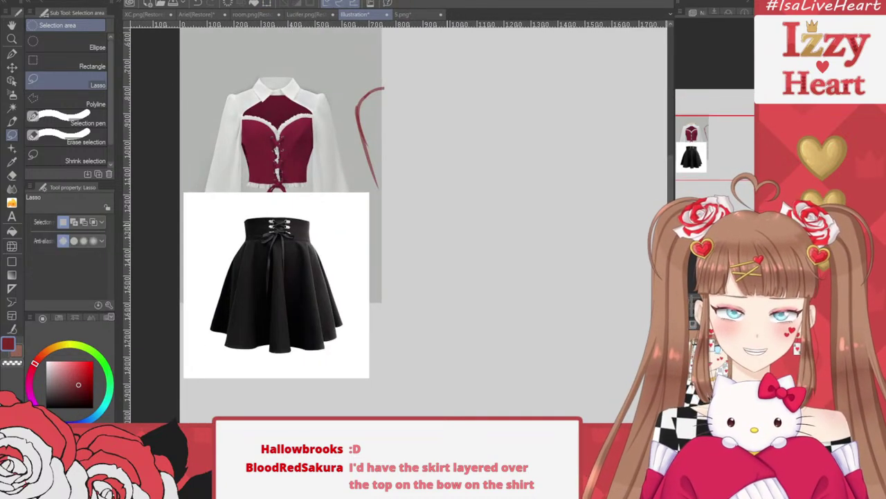
pyautogui.moveTo(296, 176); pyautogui.dragTo(232, 172)
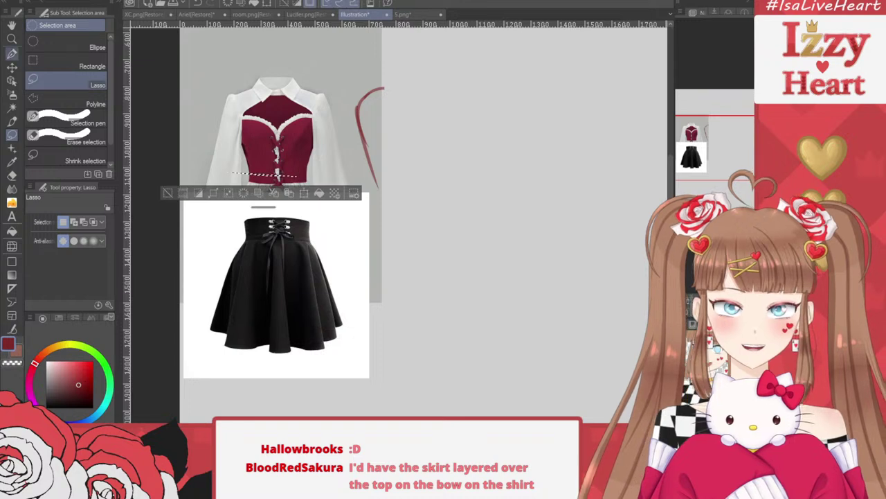
pyautogui.click(11, 53)
pyautogui.hotkey('ctrl', 'd')
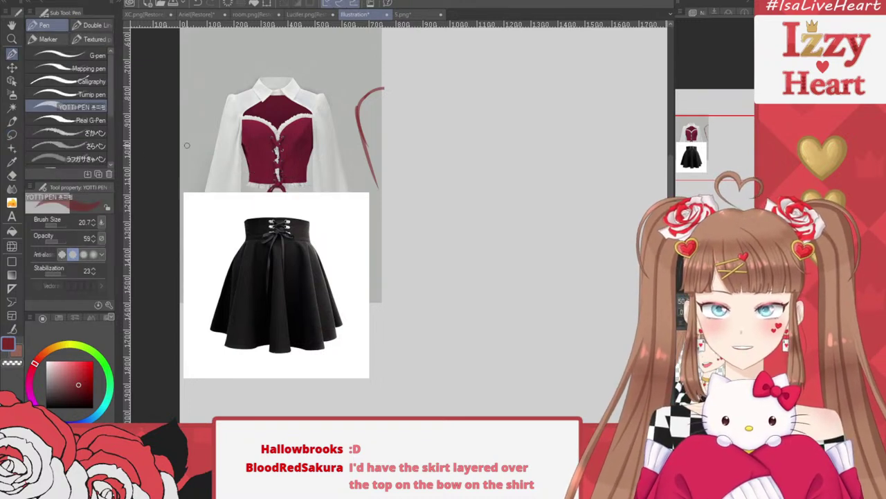
pyautogui.moveTo(256, 76); pyautogui.dragTo(263, 89)
pyautogui.moveTo(288, 56)
pyautogui.mouseDown()
pyautogui.moveTo(297, 83)
pyautogui.moveTo(326, 107)
pyautogui.mouseUp()
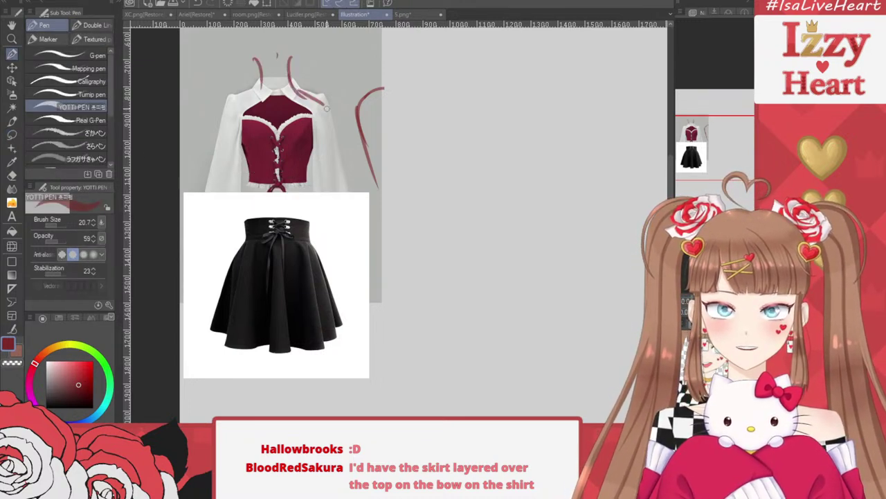
# Sketch the bust sides, waist and hip curves over the corset and down to the skirt reference
pyautogui.moveTo(256, 86)
pyautogui.mouseDown()
pyautogui.moveTo(233, 99)
pyautogui.moveTo(248, 169)
pyautogui.mouseUp()
pyautogui.hotkey('ctrl', 'z')
pyautogui.moveTo(243, 113); pyautogui.dragTo(248, 150)
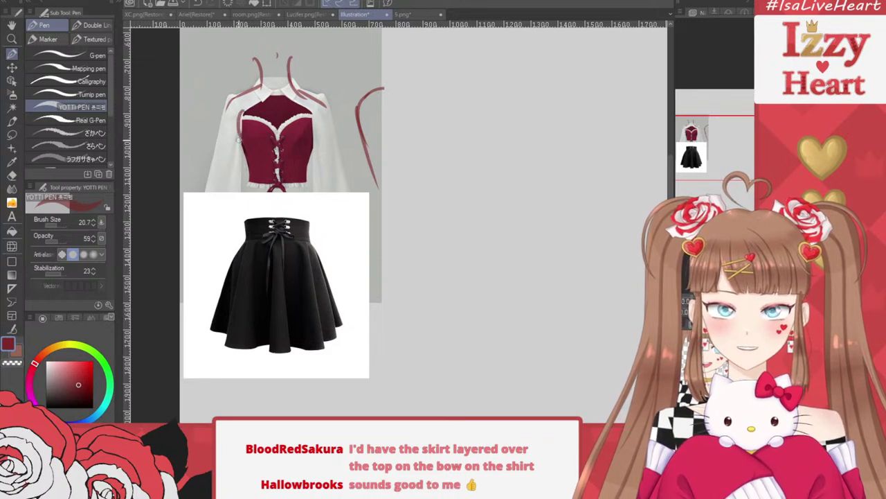
pyautogui.moveTo(313, 144); pyautogui.dragTo(312, 110)
pyautogui.moveTo(249, 160); pyautogui.dragTo(238, 235)
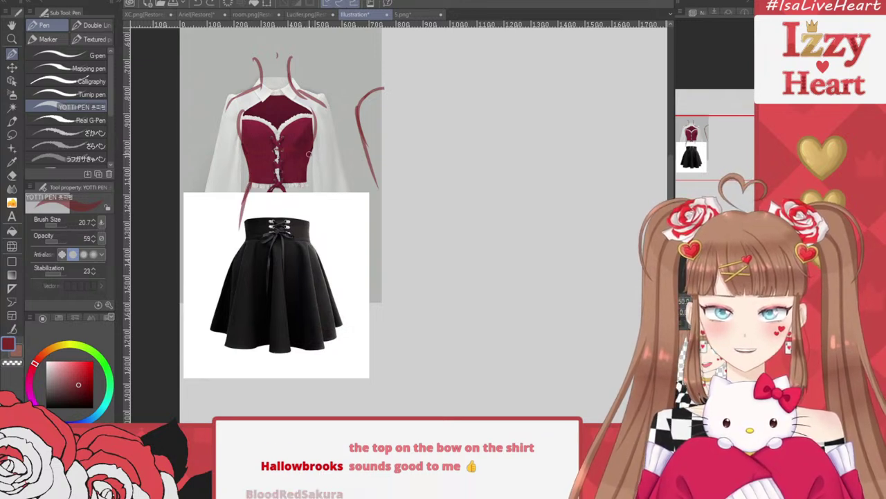
pyautogui.moveTo(308, 162); pyautogui.dragTo(318, 239)
pyautogui.moveTo(245, 194); pyautogui.dragTo(240, 261)
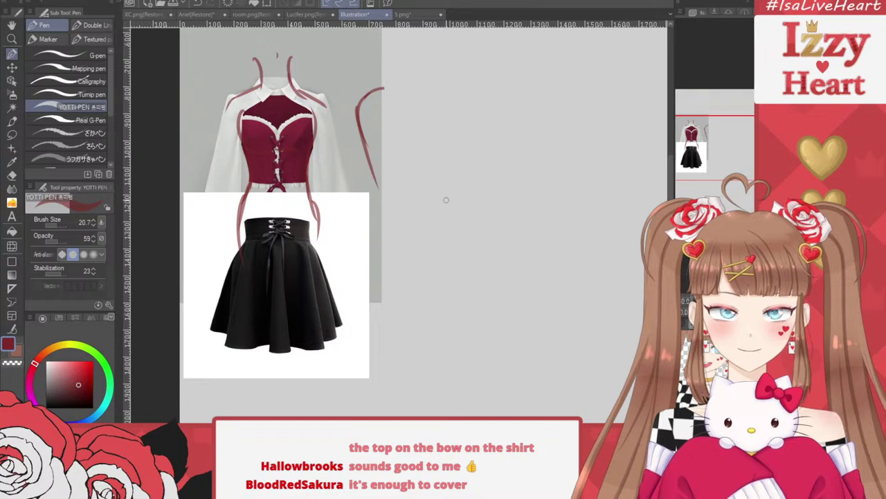
# Erase the skirt image's white background along both sides and above its waistband, uncovering the blouse sleeves and bow
pyautogui.click(12, 175)
pyautogui.moveTo(226, 163)
pyautogui.mouseDown()
pyautogui.moveTo(169, 330)
pyautogui.moveTo(239, 167)
pyautogui.moveTo(181, 389)
pyautogui.mouseUp()
pyautogui.moveTo(192, 199); pyautogui.dragTo(164, 337)
pyautogui.moveTo(227, 196); pyautogui.dragTo(440, 209)
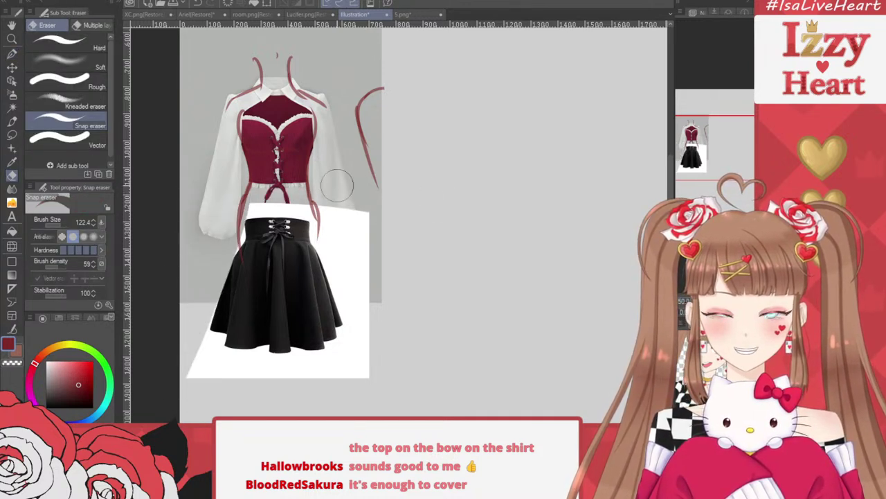
pyautogui.moveTo(338, 185)
pyautogui.mouseDown()
pyautogui.moveTo(362, 305)
pyautogui.moveTo(346, 208)
pyautogui.moveTo(332, 270)
pyautogui.moveTo(334, 341)
pyautogui.mouseUp()
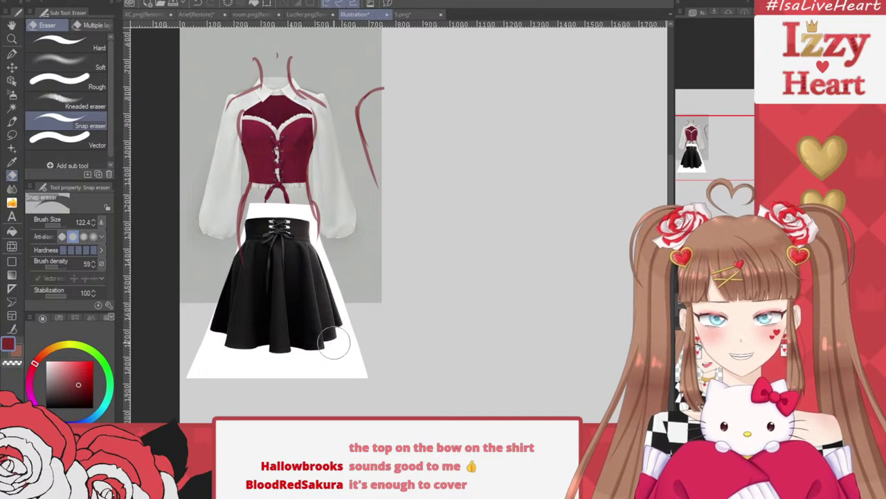
pyautogui.moveTo(251, 206)
pyautogui.mouseDown()
pyautogui.moveTo(357, 220)
pyautogui.moveTo(243, 214)
pyautogui.moveTo(339, 216)
pyautogui.moveTo(376, 198)
pyautogui.mouseUp()
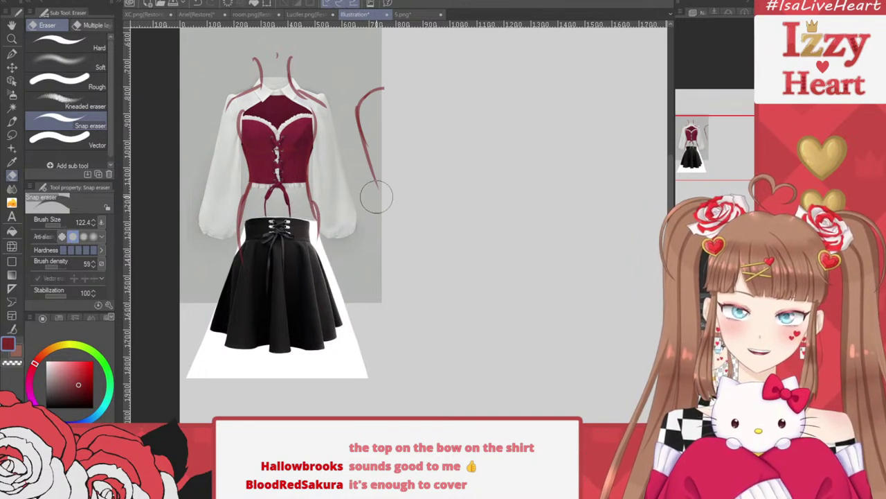
# Erase more of the white background close to the skirt's flared side and below its hem
pyautogui.moveTo(283, 208)
pyautogui.mouseDown()
pyautogui.moveTo(315, 209)
pyautogui.moveTo(363, 358)
pyautogui.mouseUp()
pyautogui.hotkey('ctrl', 'z')
pyautogui.moveTo(321, 218)
pyautogui.mouseDown()
pyautogui.moveTo(355, 354)
pyautogui.moveTo(289, 338)
pyautogui.moveTo(177, 367)
pyautogui.moveTo(386, 353)
pyautogui.mouseUp()
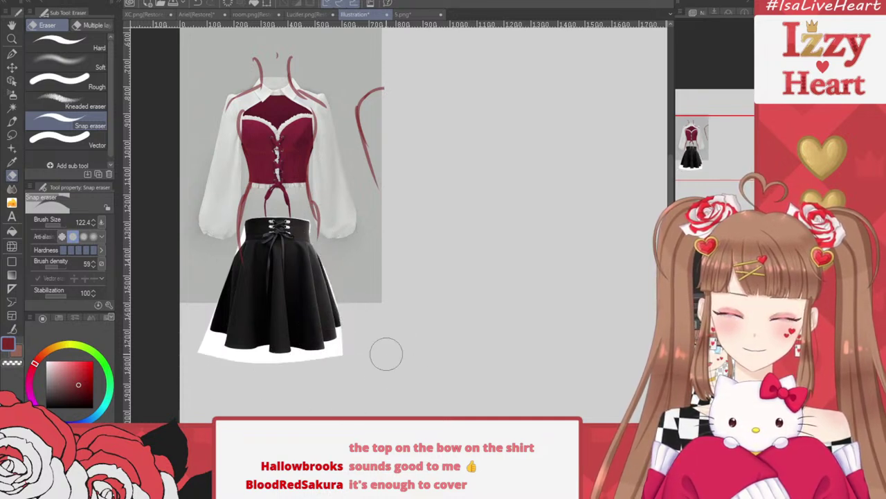
pyautogui.moveTo(196, 354); pyautogui.dragTo(331, 379)
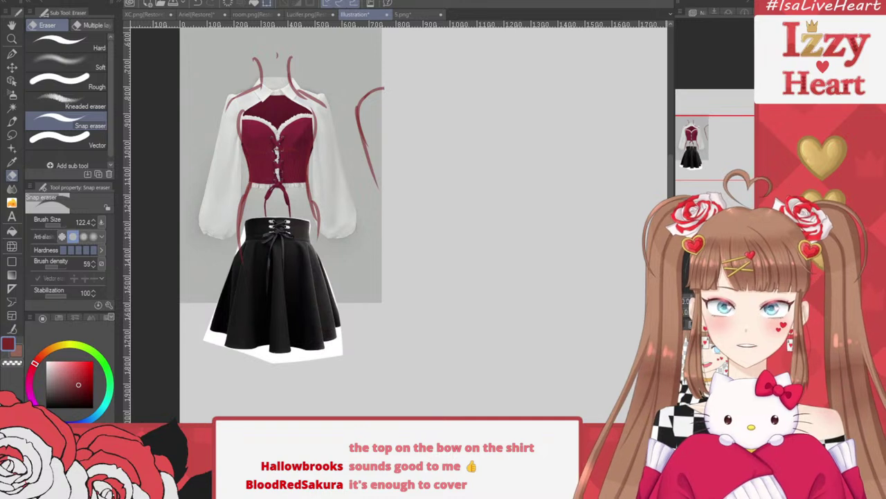
# Move the skirt image up so its waistband overlaps the lower edge of the red corset
pyautogui.hotkey('ctrl', 't')
pyautogui.moveTo(325, 279); pyautogui.dragTo(324, 237)
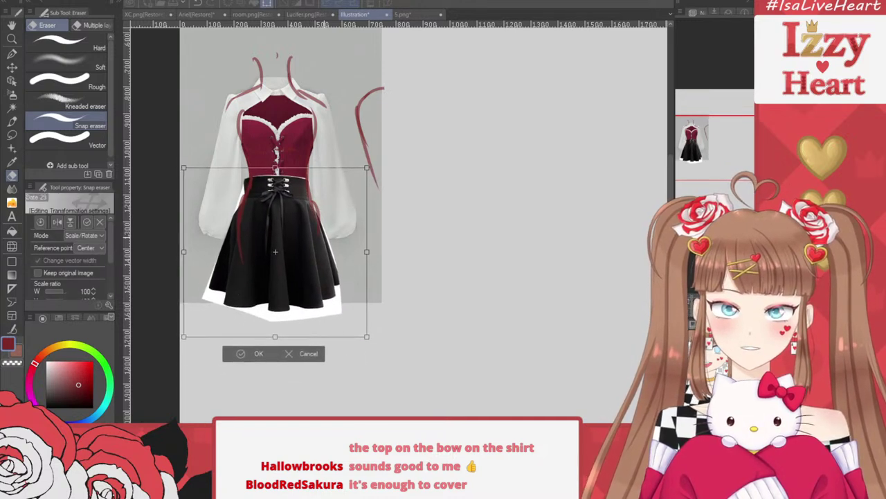
pyautogui.moveTo(275, 252); pyautogui.dragTo(276, 251)
pyautogui.press('Return')
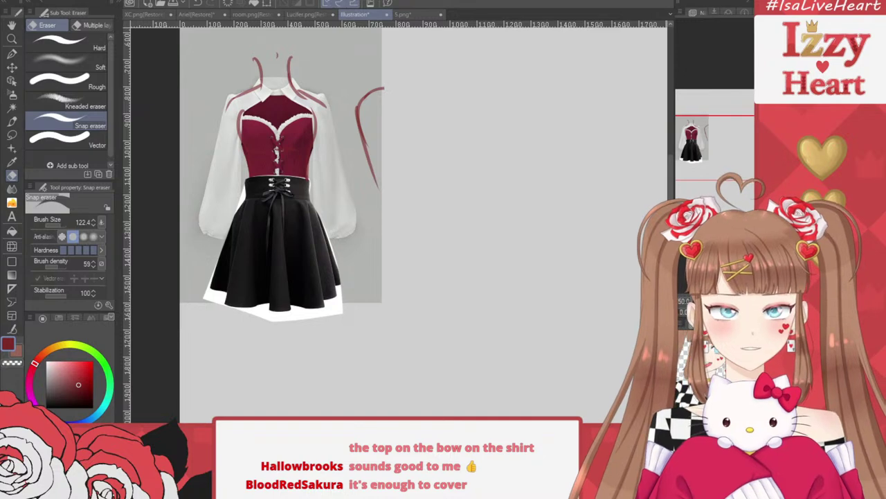
# Show the character sketch layers again beside the combined outfit reference
pyautogui.click(714, 377)
pyautogui.click(682, 377)
pyautogui.click(682, 377)
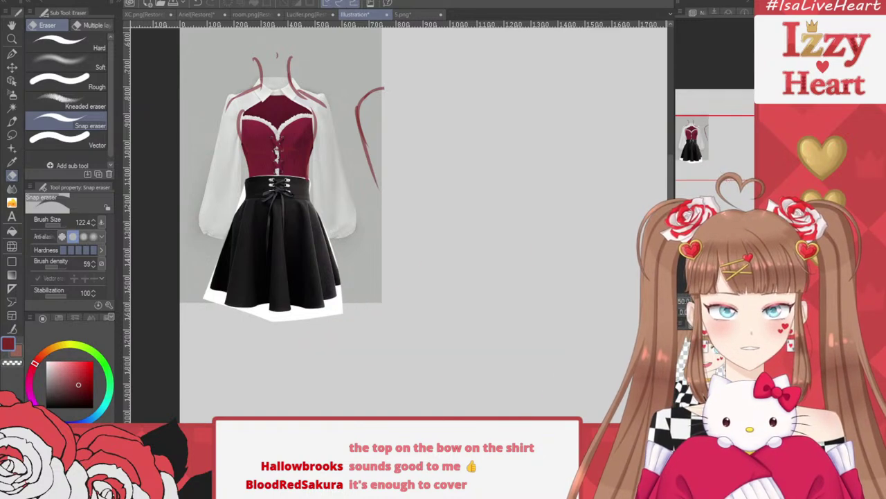
pyautogui.click(683, 377)
pyautogui.click(682, 374)
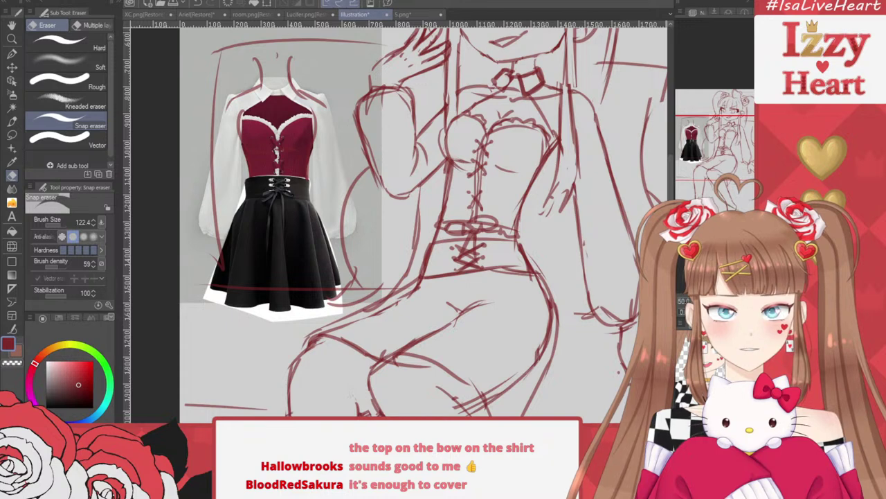
# Discard trial strokes at the waist side and undo the waistband lacing, waistband lower edge and corset trim
pyautogui.moveTo(444, 263)
pyautogui.mouseDown()
pyautogui.moveTo(440, 275)
pyautogui.moveTo(475, 258)
pyautogui.moveTo(488, 218)
pyautogui.moveTo(426, 208)
pyautogui.moveTo(460, 298)
pyautogui.moveTo(506, 250)
pyautogui.moveTo(509, 280)
pyautogui.moveTo(525, 297)
pyautogui.moveTo(478, 223)
pyautogui.moveTo(493, 213)
pyautogui.moveTo(429, 268)
pyautogui.mouseUp()
pyautogui.hotkey('ctrl', 'z')
pyautogui.press('p')
pyautogui.moveTo(437, 222); pyautogui.dragTo(413, 284)
pyautogui.hotkey('ctrl', 'z')
pyautogui.hotkey('ctrl', 'z')
pyautogui.hotkey('ctrl', 'z')
pyautogui.moveTo(442, 212); pyautogui.dragTo(414, 285)
pyautogui.moveTo(442, 234)
pyautogui.mouseDown()
pyautogui.moveTo(522, 229)
pyautogui.moveTo(529, 263)
pyautogui.moveTo(449, 264)
pyautogui.mouseUp()
pyautogui.hotkey('ctrl', 'z')
pyautogui.hotkey('ctrl', 'z')
pyautogui.hotkey('ctrl', 'z')
pyautogui.hotkey('ctrl', 'z')
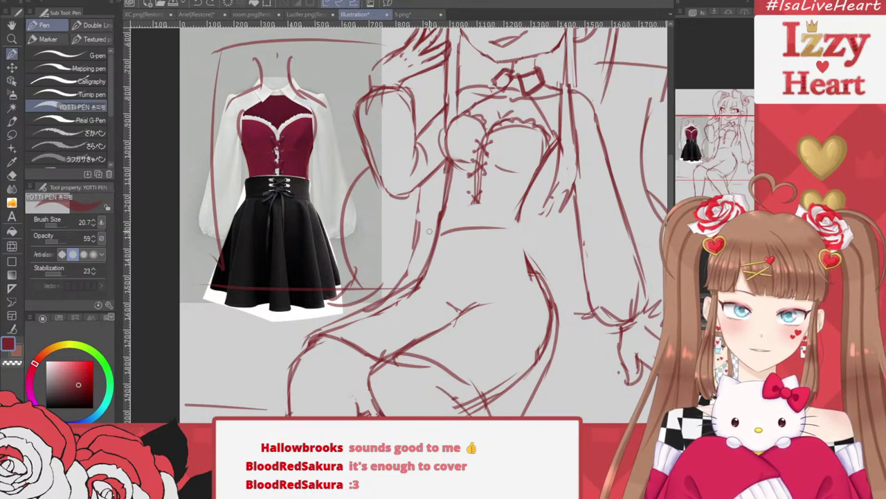
# Redraw the waistband's upper, lower and side edges and extend the corset's center lacing down to it
pyautogui.moveTo(440, 227)
pyautogui.mouseDown()
pyautogui.moveTo(522, 228)
pyautogui.moveTo(527, 259)
pyautogui.mouseUp()
pyautogui.moveTo(528, 260); pyautogui.dragTo(440, 262)
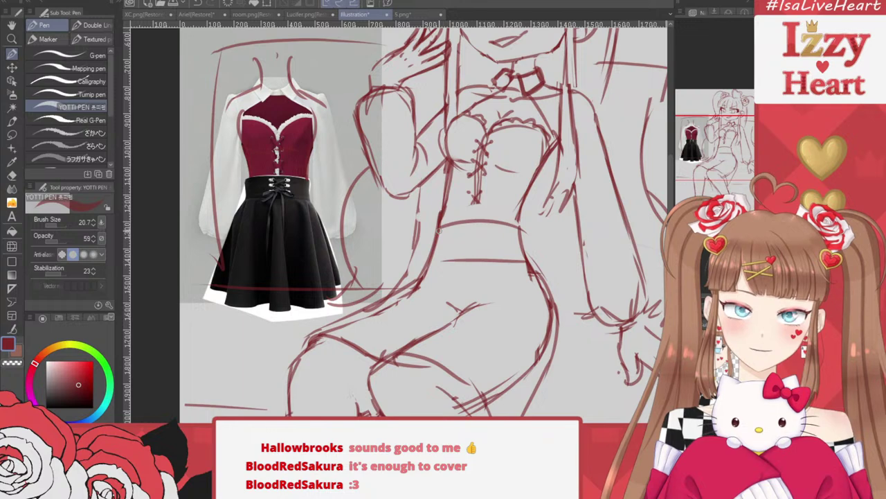
pyautogui.moveTo(440, 230); pyautogui.dragTo(428, 267)
pyautogui.moveTo(427, 267); pyautogui.dragTo(528, 261)
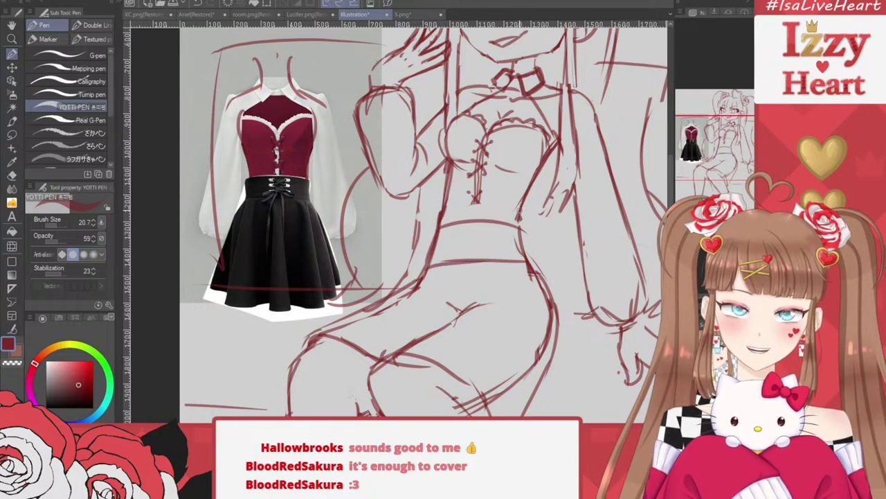
pyautogui.moveTo(524, 200); pyautogui.dragTo(519, 230)
pyautogui.moveTo(472, 197); pyautogui.dragTo(476, 208)
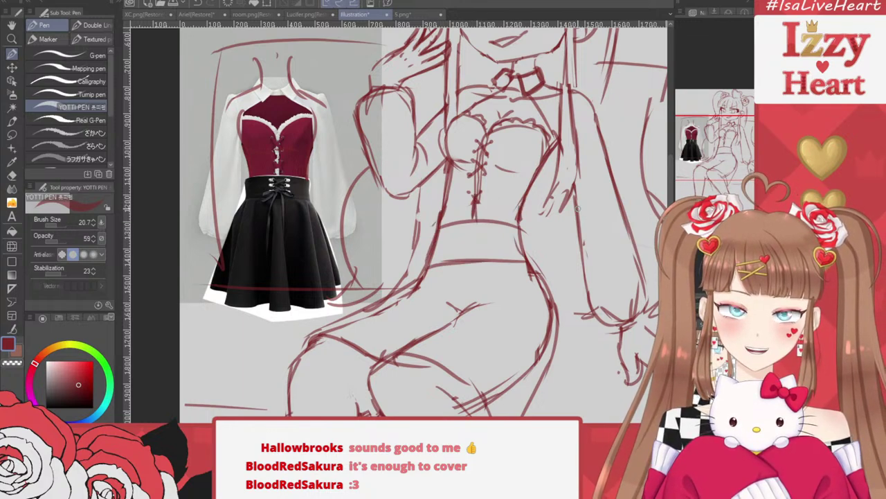
# Erase the lap crease, the waistband's lower edge and the inner hip and thigh lines
pyautogui.scroll(-1, 579, 208)
pyautogui.scroll(1, 618, 297)
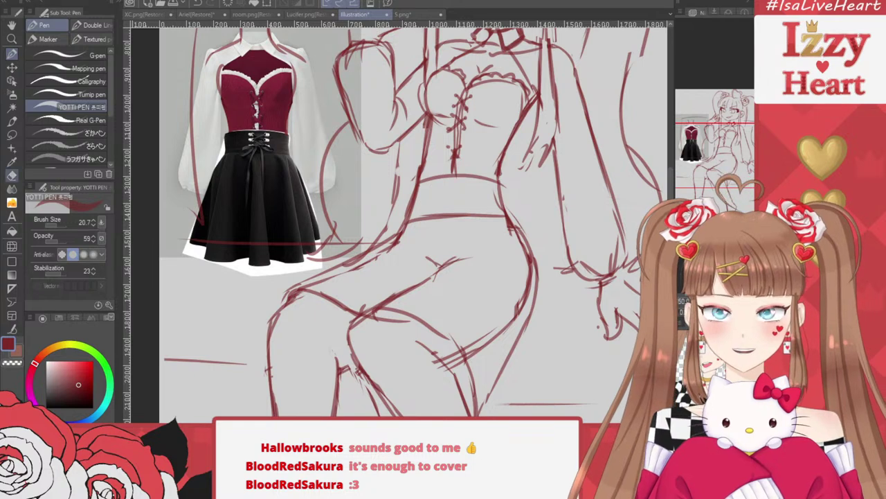
pyautogui.click(12, 162)
pyautogui.click(12, 175)
pyautogui.moveTo(373, 298)
pyautogui.mouseDown()
pyautogui.moveTo(425, 287)
pyautogui.moveTo(428, 265)
pyautogui.mouseUp()
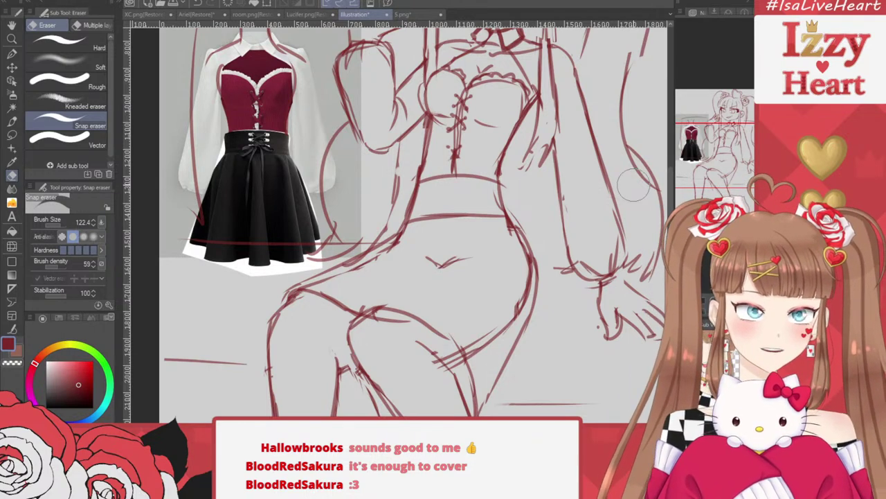
pyautogui.moveTo(439, 258)
pyautogui.mouseDown()
pyautogui.moveTo(469, 278)
pyautogui.moveTo(422, 262)
pyautogui.mouseUp()
pyautogui.moveTo(410, 228)
pyautogui.mouseDown()
pyautogui.moveTo(442, 218)
pyautogui.moveTo(504, 225)
pyautogui.moveTo(520, 305)
pyautogui.moveTo(477, 345)
pyautogui.mouseUp()
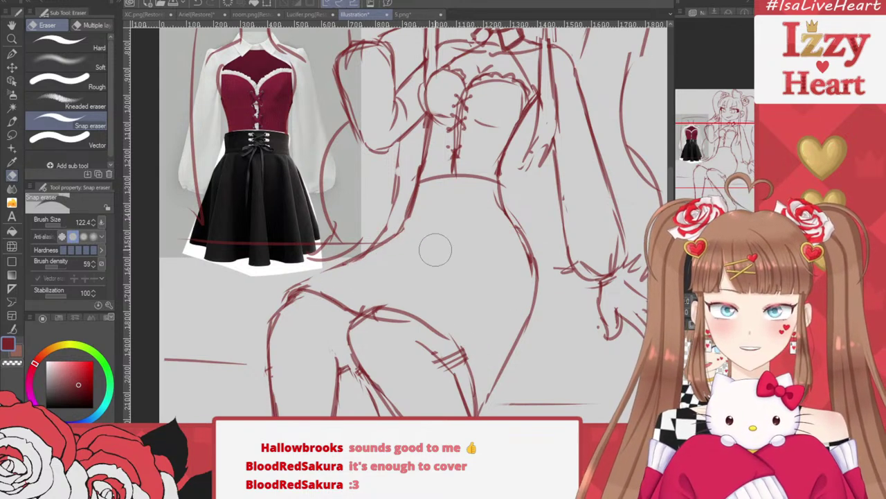
# Redraw the waistband's lower edge as a gentle curve across the hips, retrying until it fits
pyautogui.click(12, 53)
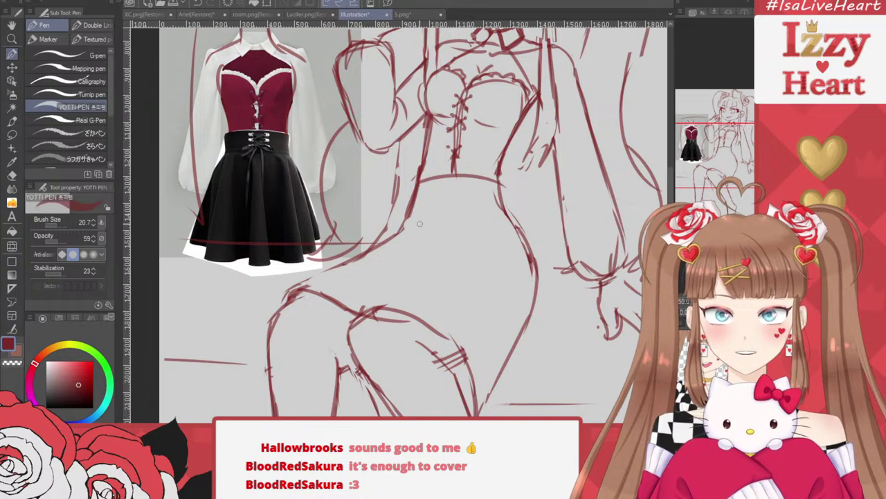
pyautogui.moveTo(422, 185)
pyautogui.mouseDown()
pyautogui.moveTo(410, 217)
pyautogui.moveTo(517, 210)
pyautogui.mouseUp()
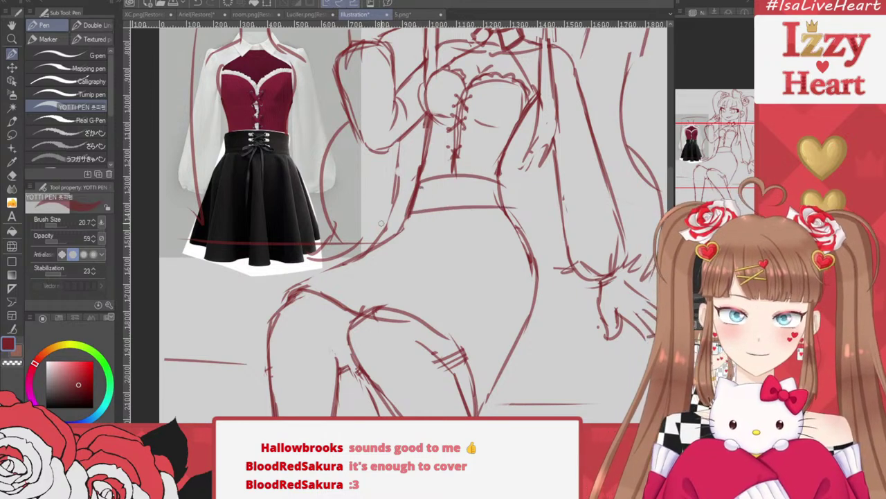
pyautogui.hotkey('ctrl', 'z')
pyautogui.moveTo(414, 217); pyautogui.dragTo(509, 216)
pyautogui.hotkey('ctrl', 'z')
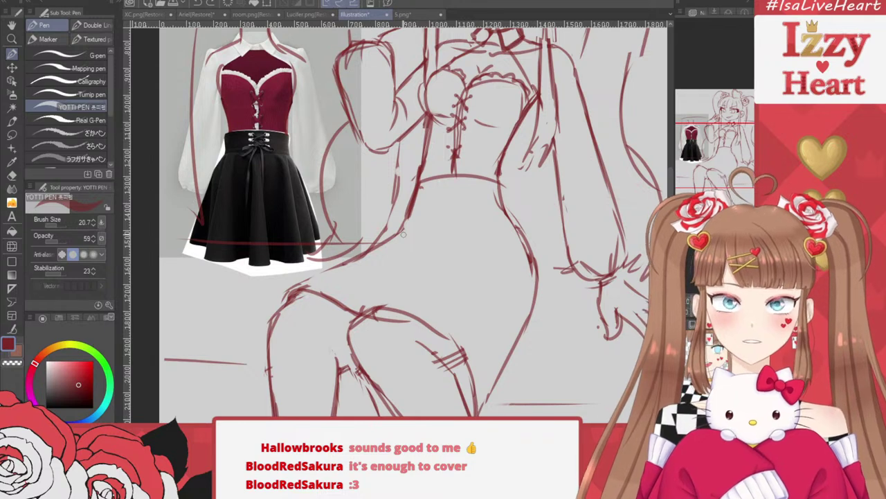
pyautogui.moveTo(410, 210); pyautogui.dragTo(501, 207)
pyautogui.hotkey('ctrl', 'z')
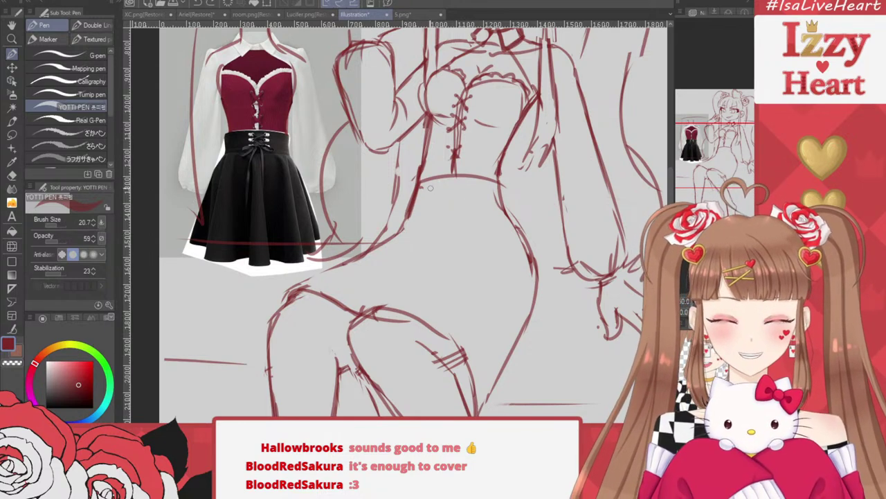
pyautogui.moveTo(409, 219)
pyautogui.mouseDown()
pyautogui.moveTo(447, 211)
pyautogui.moveTo(498, 220)
pyautogui.mouseUp()
pyautogui.hotkey('ctrl', 'z')
pyautogui.moveTo(412, 214); pyautogui.dragTo(501, 216)
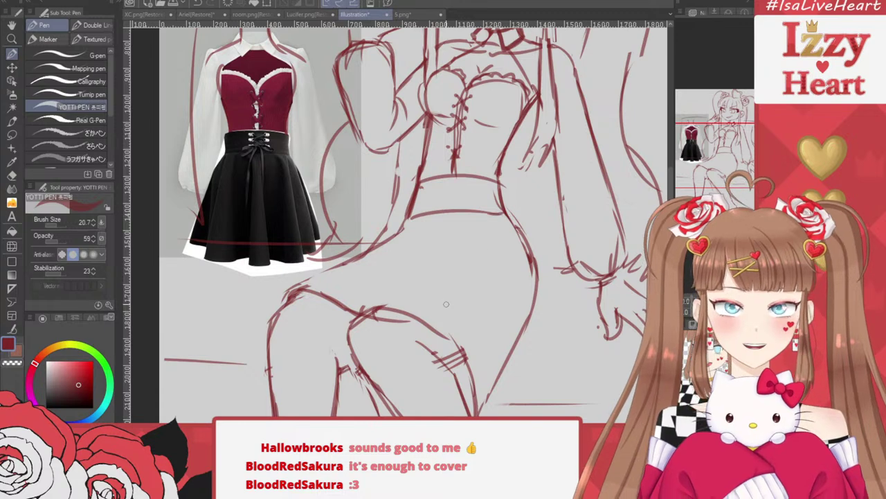
# Erase the upper knee outlines and the skirt's lower edge over both thighs
pyautogui.scroll(-5, 478, 161)
pyautogui.scroll(4, 478, 162)
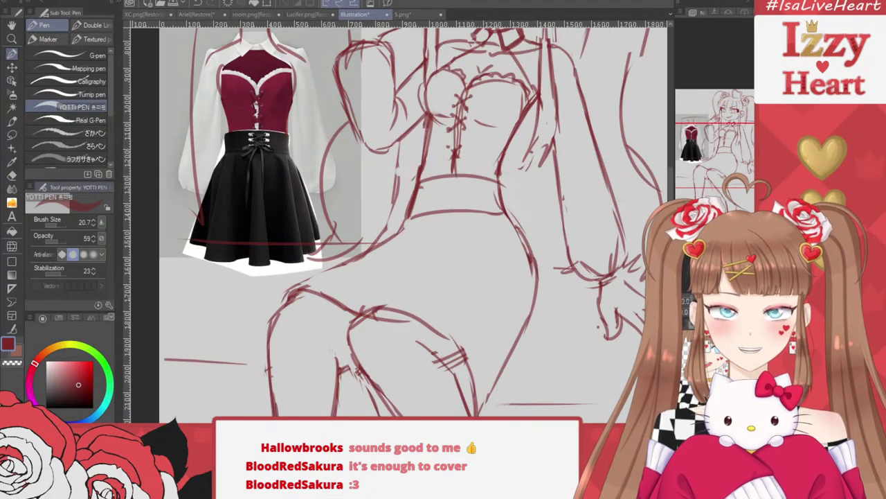
pyautogui.press('e')
pyautogui.moveTo(288, 298)
pyautogui.mouseDown()
pyautogui.moveTo(329, 295)
pyautogui.moveTo(392, 311)
pyautogui.moveTo(485, 406)
pyautogui.moveTo(504, 288)
pyautogui.mouseUp()
pyautogui.press('p')
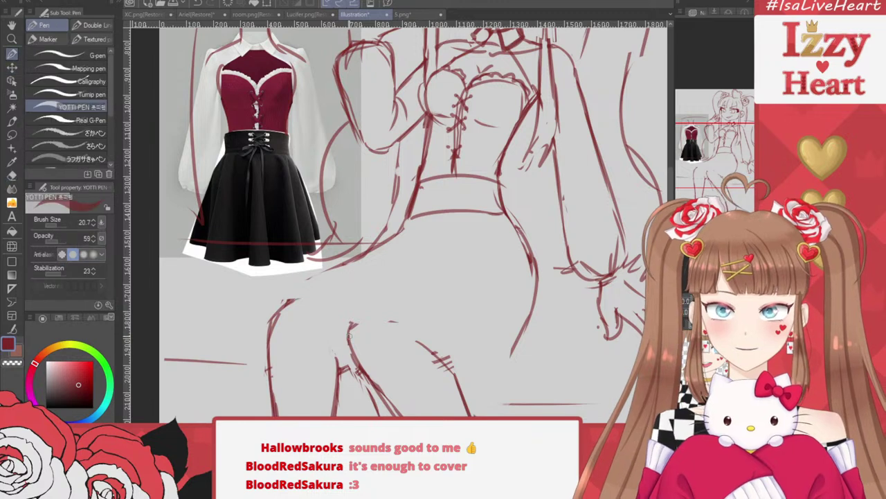
# Sketch a shorter curved skirt hem over both thighs and reconnect the leg outlines to it
pyautogui.moveTo(297, 286)
pyautogui.mouseDown()
pyautogui.moveTo(353, 276)
pyautogui.moveTo(416, 283)
pyautogui.moveTo(459, 303)
pyautogui.moveTo(474, 367)
pyautogui.moveTo(450, 384)
pyautogui.mouseUp()
pyautogui.moveTo(350, 322); pyautogui.dragTo(400, 285)
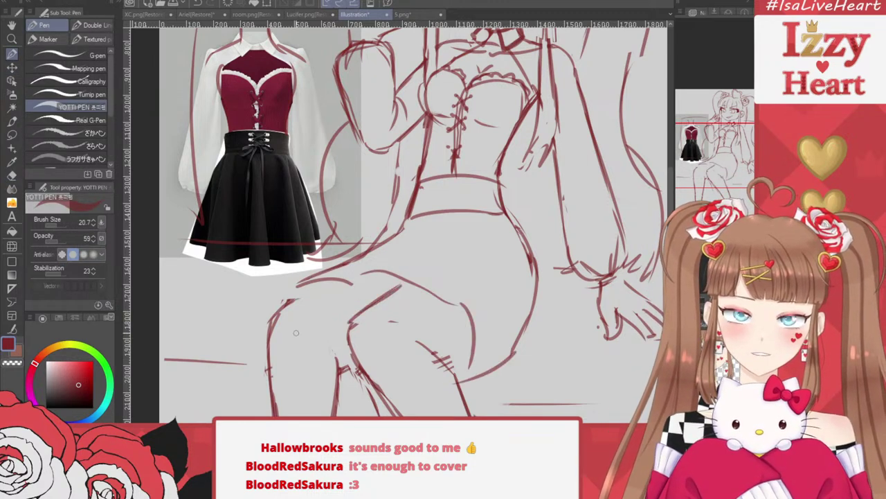
pyautogui.moveTo(285, 305); pyautogui.dragTo(323, 284)
pyautogui.moveTo(438, 360); pyautogui.dragTo(478, 334)
# Try out fold lines running from the waistband's lower edge across the skirt's lap
pyautogui.moveTo(358, 280); pyautogui.dragTo(419, 250)
pyautogui.hotkey('ctrl', 'z')
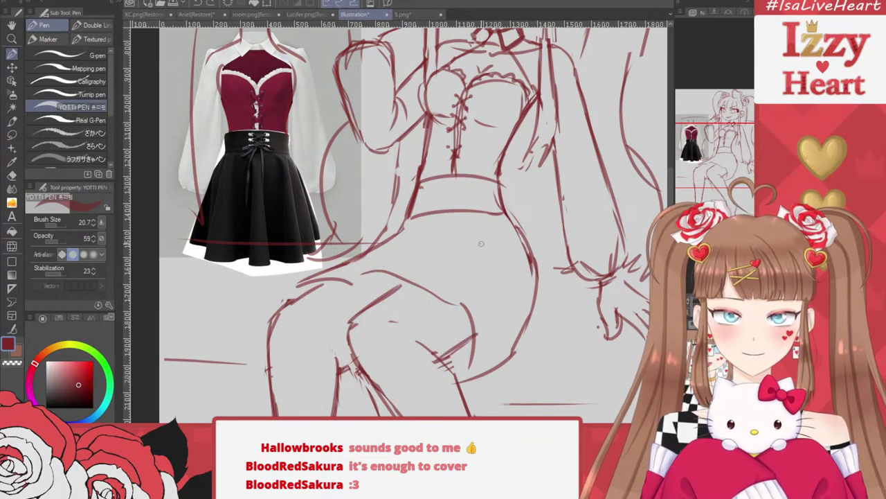
pyautogui.moveTo(481, 244); pyautogui.dragTo(385, 255)
pyautogui.moveTo(461, 248); pyautogui.dragTo(416, 251)
pyautogui.hotkey('ctrl', 'z')
pyautogui.moveTo(359, 280); pyautogui.dragTo(418, 225)
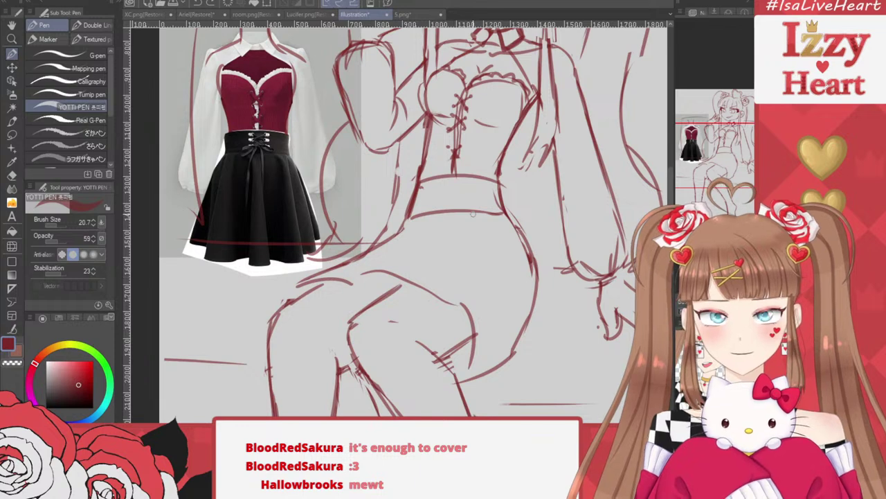
pyautogui.moveTo(474, 209)
pyautogui.mouseDown()
pyautogui.moveTo(436, 253)
pyautogui.moveTo(466, 278)
pyautogui.moveTo(379, 257)
pyautogui.mouseUp()
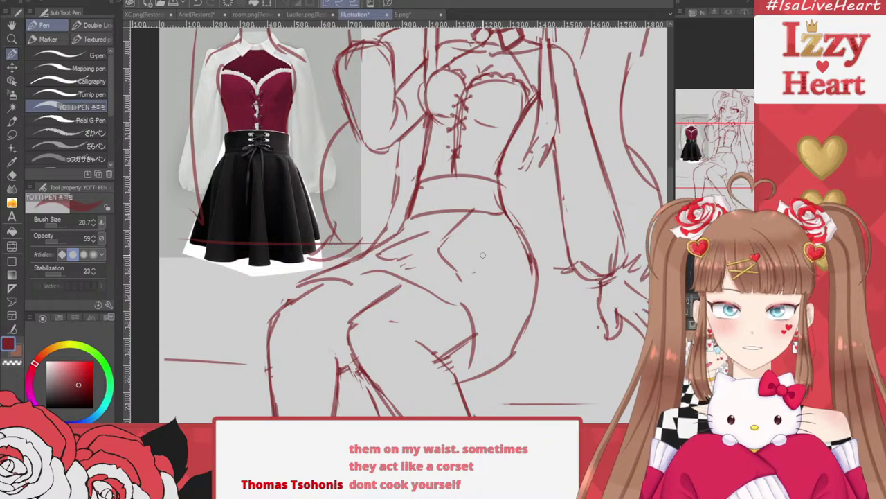
# Erase the trial folds and the waistband's sides, redraw the waistband flaring out to the hips, and add one fold across the lap
pyautogui.press('e')
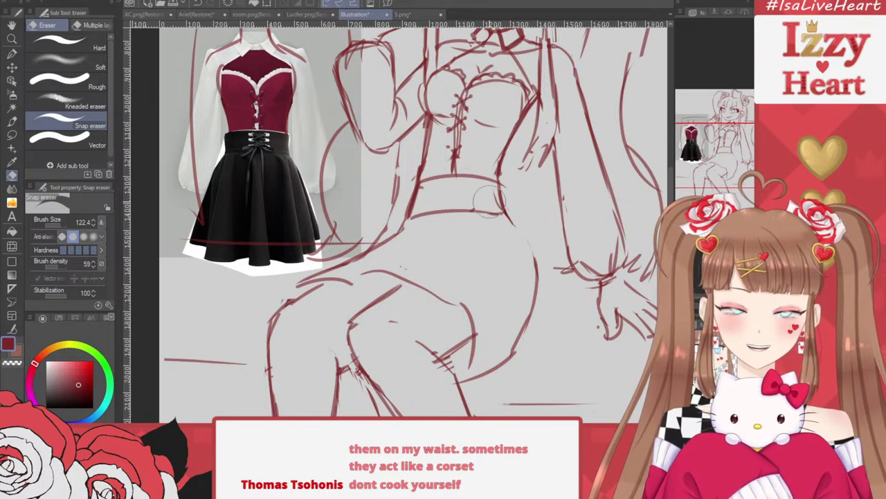
pyautogui.click(505, 194)
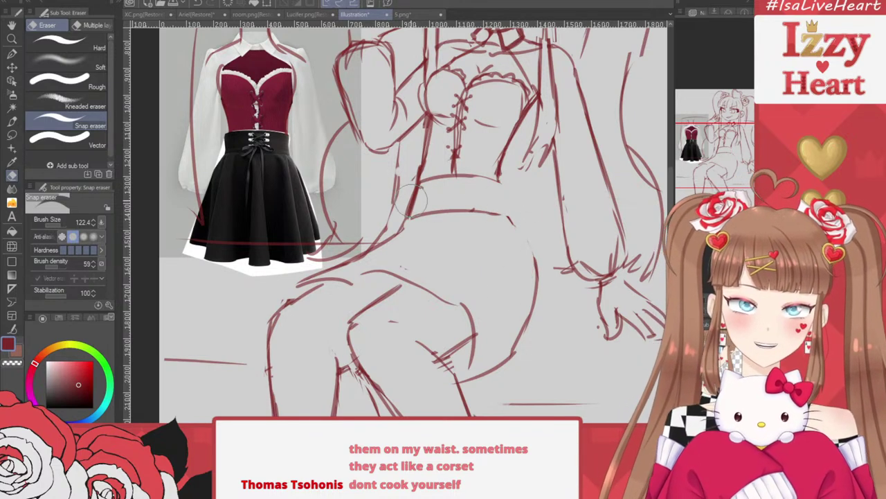
pyautogui.moveTo(412, 198)
pyautogui.mouseDown()
pyautogui.moveTo(409, 208)
pyautogui.moveTo(430, 203)
pyautogui.moveTo(424, 183)
pyautogui.moveTo(399, 227)
pyautogui.moveTo(433, 216)
pyautogui.mouseUp()
pyautogui.click(11, 53)
pyautogui.moveTo(474, 178)
pyautogui.mouseDown()
pyautogui.moveTo(505, 189)
pyautogui.moveTo(517, 217)
pyautogui.moveTo(495, 215)
pyautogui.moveTo(528, 249)
pyautogui.moveTo(530, 287)
pyautogui.mouseUp()
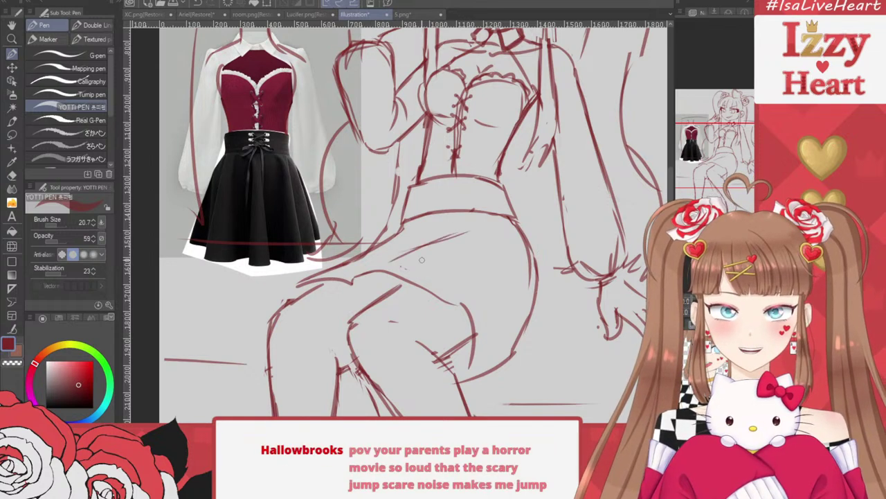
# Rework the skirt hem over the far thigh and add a second fold line across the lap
pyautogui.press('e')
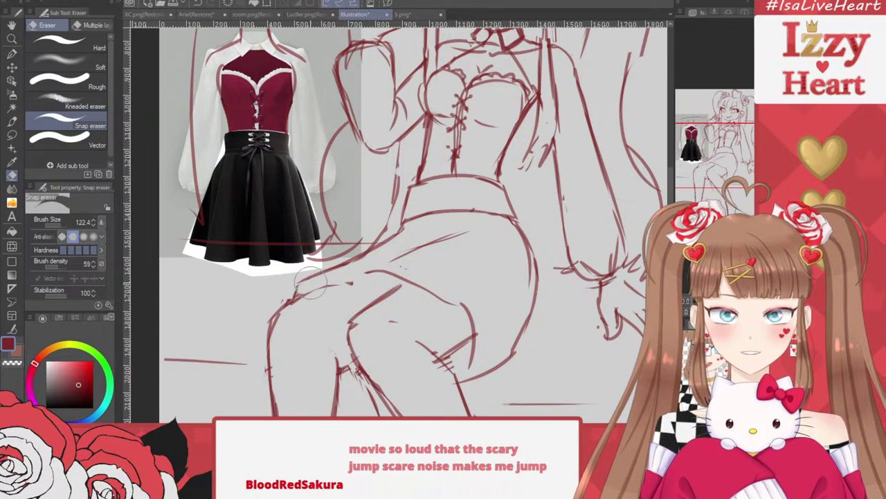
pyautogui.press('p')
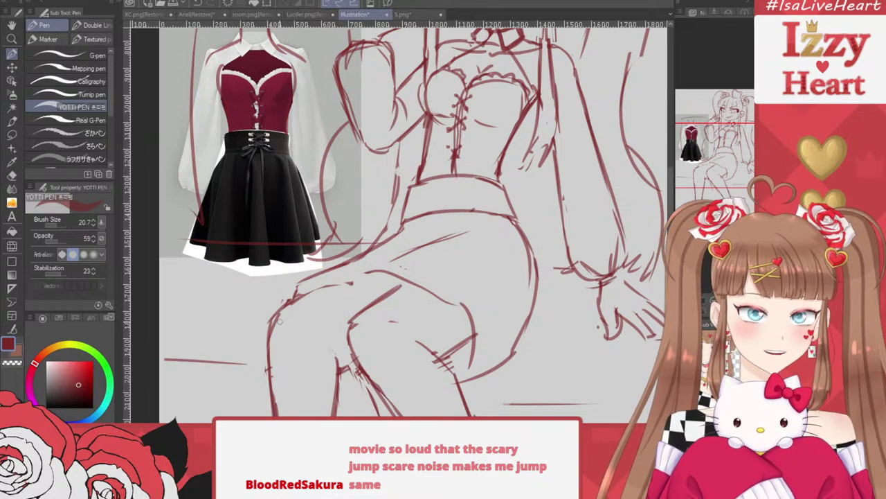
pyautogui.moveTo(294, 299)
pyautogui.mouseDown()
pyautogui.moveTo(327, 278)
pyautogui.moveTo(347, 284)
pyautogui.moveTo(359, 271)
pyautogui.moveTo(351, 275)
pyautogui.mouseUp()
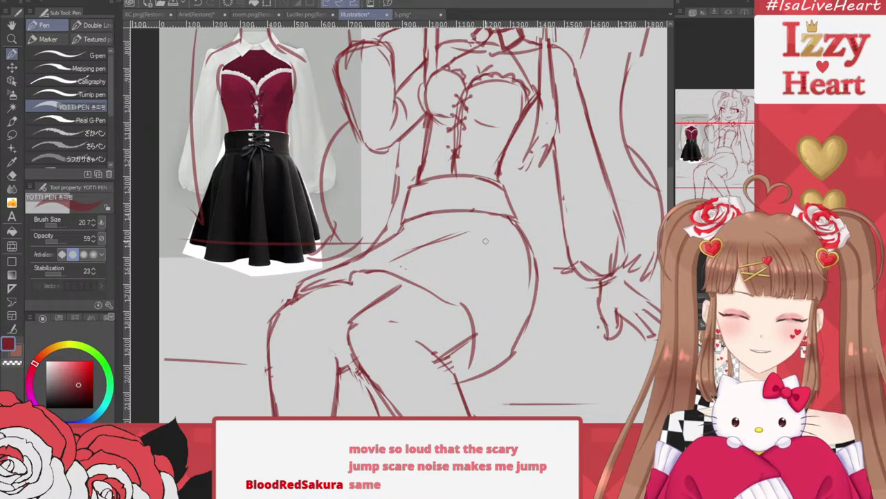
pyautogui.moveTo(493, 249); pyautogui.dragTo(412, 265)
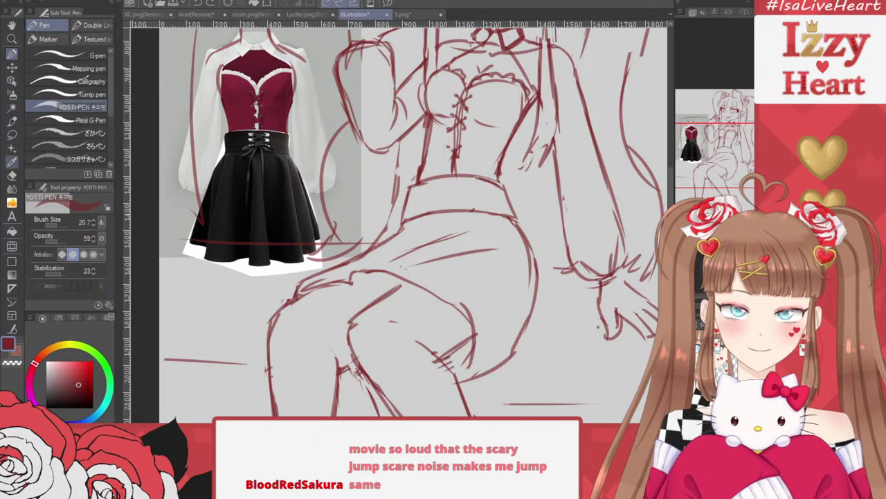
# Erase the hem's curve around the near thigh and redraw it slanting straight down to the skirt's rear corner, with an underside line
pyautogui.click(12, 176)
pyautogui.moveTo(456, 311); pyautogui.dragTo(467, 357)
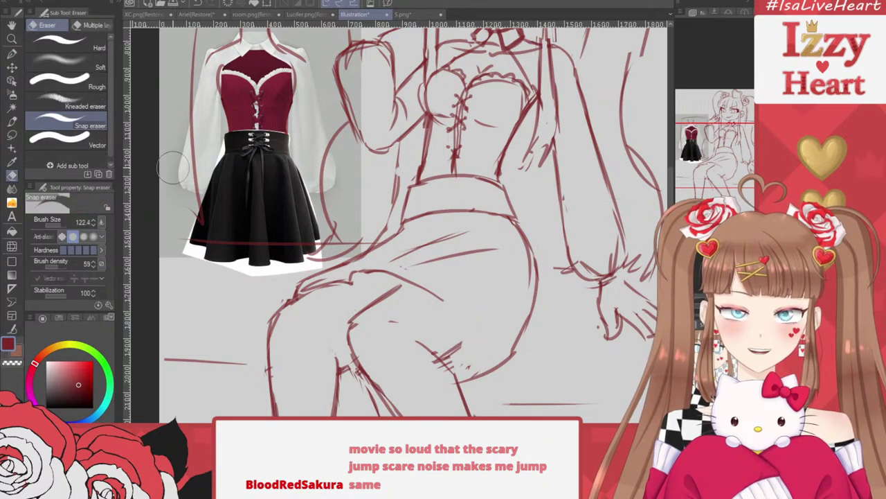
pyautogui.press('p')
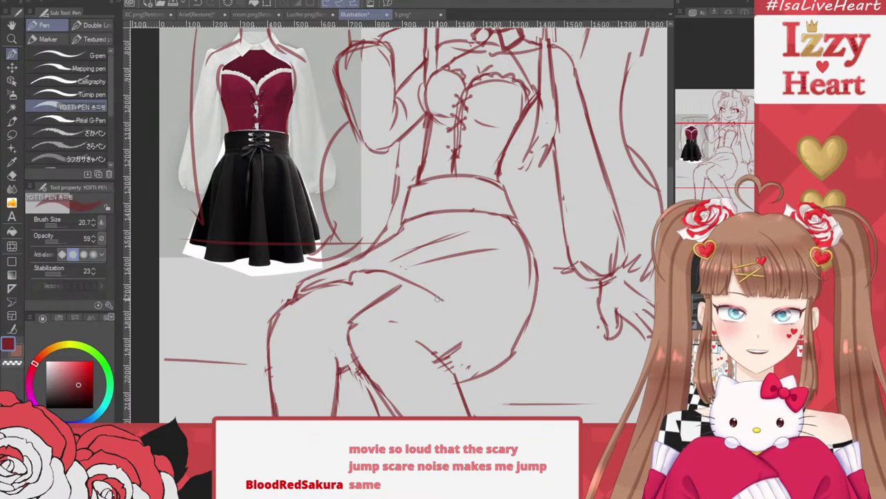
pyautogui.moveTo(440, 299)
pyautogui.mouseDown()
pyautogui.moveTo(512, 349)
pyautogui.moveTo(497, 367)
pyautogui.mouseUp()
pyautogui.moveTo(534, 277); pyautogui.dragTo(514, 363)
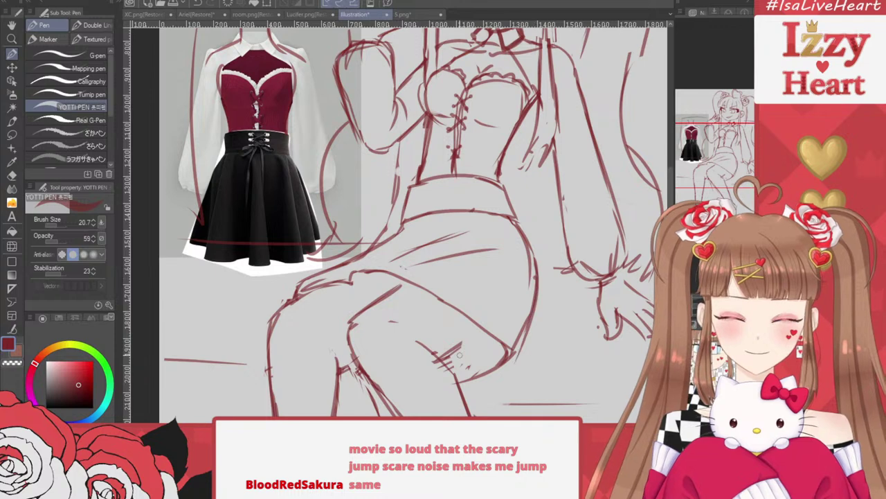
pyautogui.moveTo(457, 356); pyautogui.dragTo(516, 354)
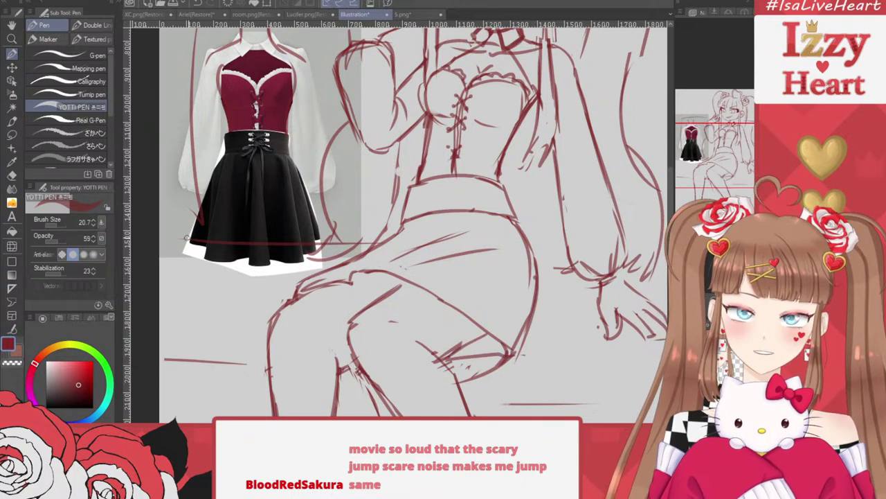
# Erase the skirt's rear lower corner and redraw it flaring out to a point on the seat, with a fold below the hip
pyautogui.click(12, 176)
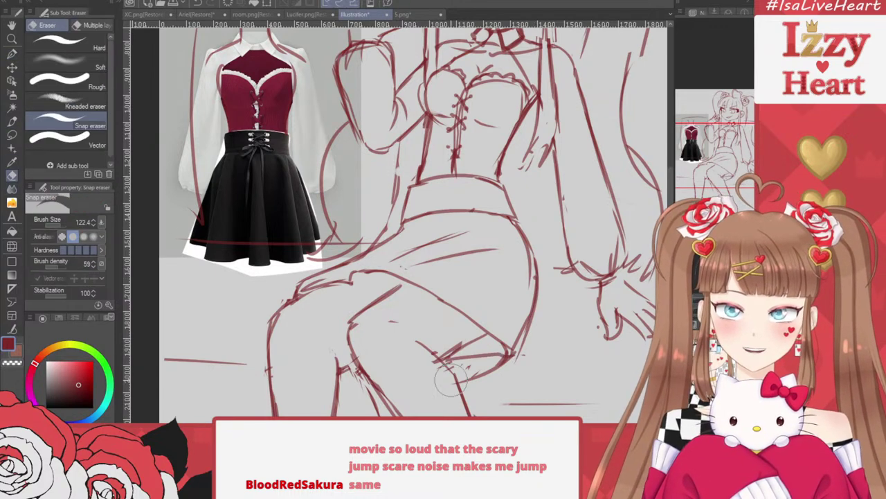
pyautogui.moveTo(450, 380)
pyautogui.mouseDown()
pyautogui.moveTo(478, 373)
pyautogui.moveTo(527, 318)
pyautogui.moveTo(524, 370)
pyautogui.mouseUp()
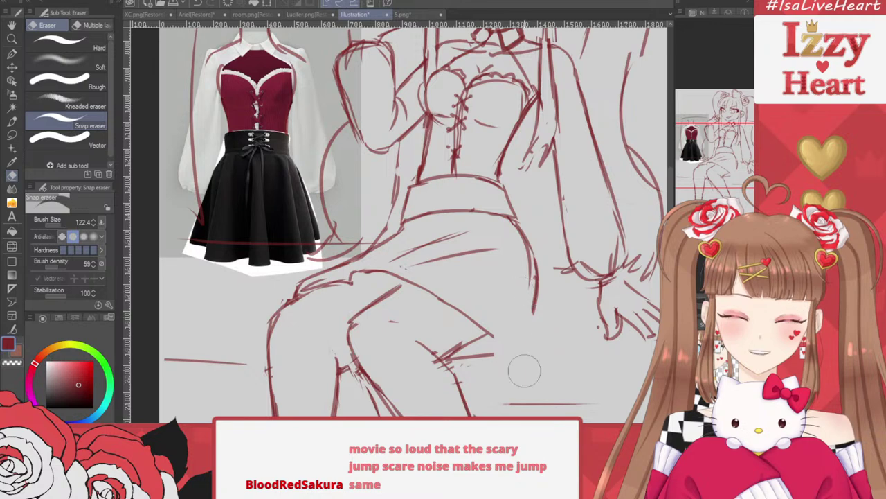
pyautogui.click(12, 53)
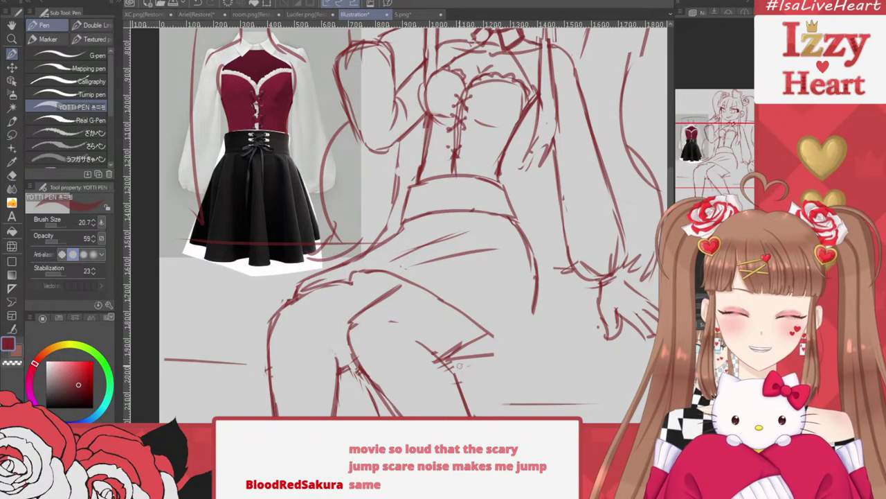
pyautogui.moveTo(477, 325)
pyautogui.mouseDown()
pyautogui.moveTo(505, 345)
pyautogui.moveTo(549, 349)
pyautogui.mouseUp()
pyautogui.moveTo(495, 353)
pyautogui.mouseDown()
pyautogui.moveTo(552, 354)
pyautogui.moveTo(534, 309)
pyautogui.mouseUp()
pyautogui.moveTo(534, 311); pyautogui.dragTo(546, 347)
pyautogui.moveTo(534, 312)
pyautogui.mouseDown()
pyautogui.moveTo(518, 324)
pyautogui.moveTo(534, 320)
pyautogui.moveTo(548, 349)
pyautogui.mouseUp()
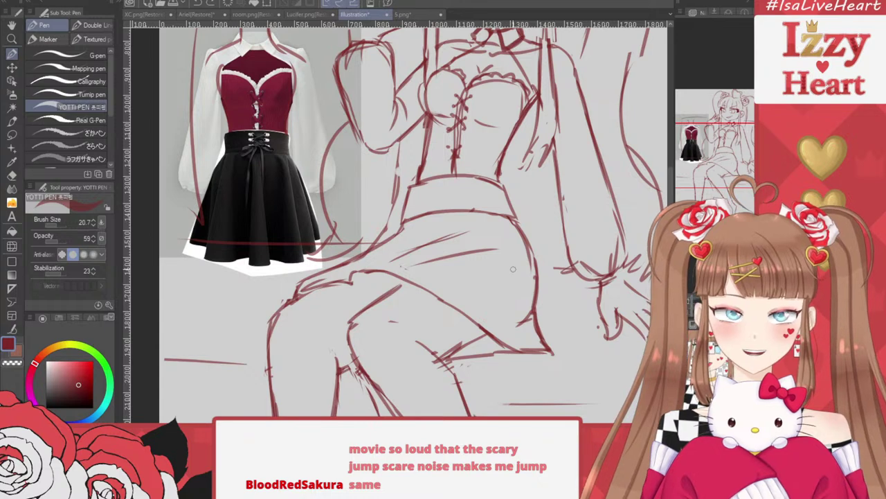
pyautogui.moveTo(532, 270); pyautogui.dragTo(514, 329)
# Sketch crossed lacing and a ribbon bow with hanging tails on the front of the skirt's waistband
pyautogui.scroll(-4, 509, 339)
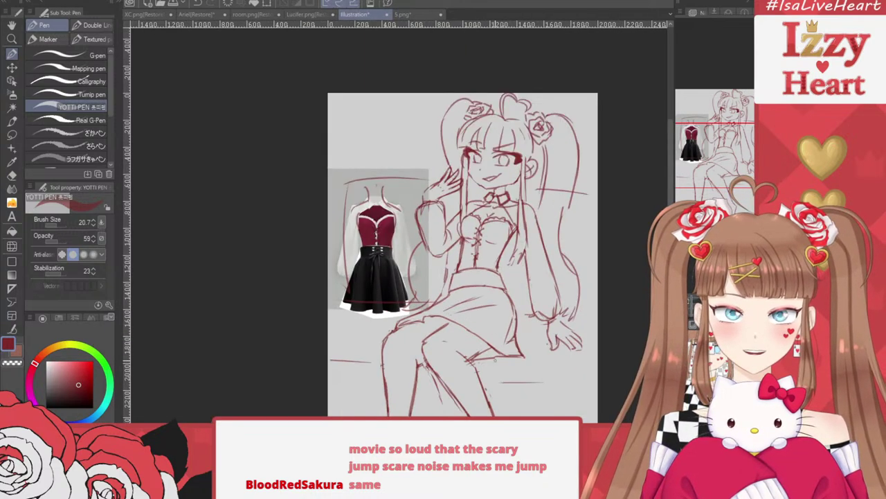
pyautogui.scroll(3, 552, 222)
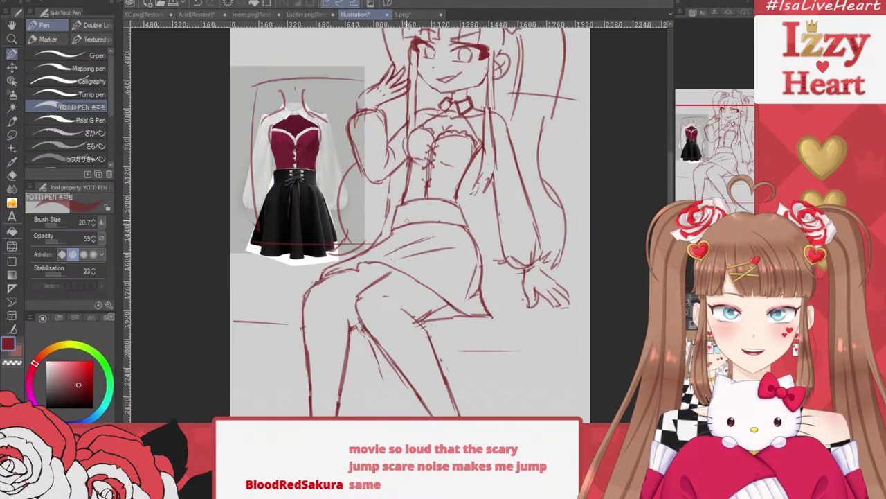
pyautogui.moveTo(412, 205); pyautogui.dragTo(423, 208)
pyautogui.moveTo(422, 203)
pyautogui.mouseDown()
pyautogui.moveTo(413, 214)
pyautogui.moveTo(424, 218)
pyautogui.moveTo(421, 239)
pyautogui.mouseUp()
pyautogui.moveTo(422, 222); pyautogui.dragTo(431, 235)
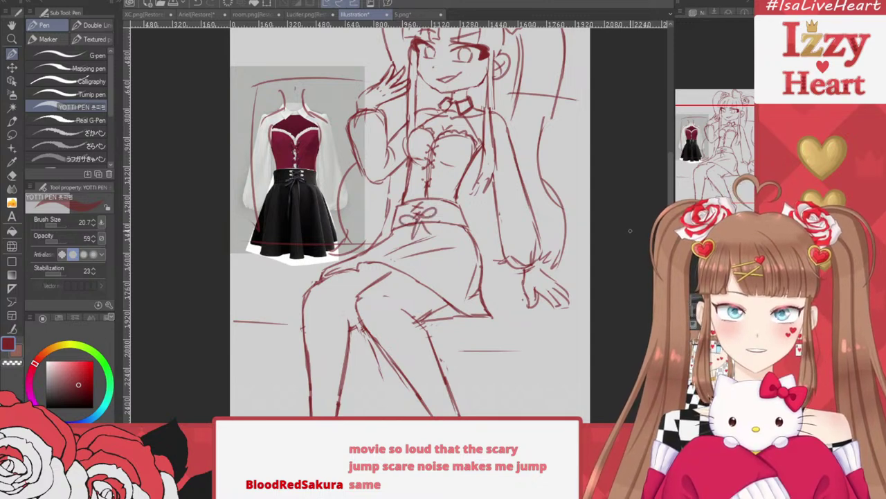
pyautogui.moveTo(429, 222)
pyautogui.mouseDown()
pyautogui.moveTo(397, 292)
pyautogui.moveTo(408, 266)
pyautogui.mouseUp()
pyautogui.scroll(1, 388, 221)
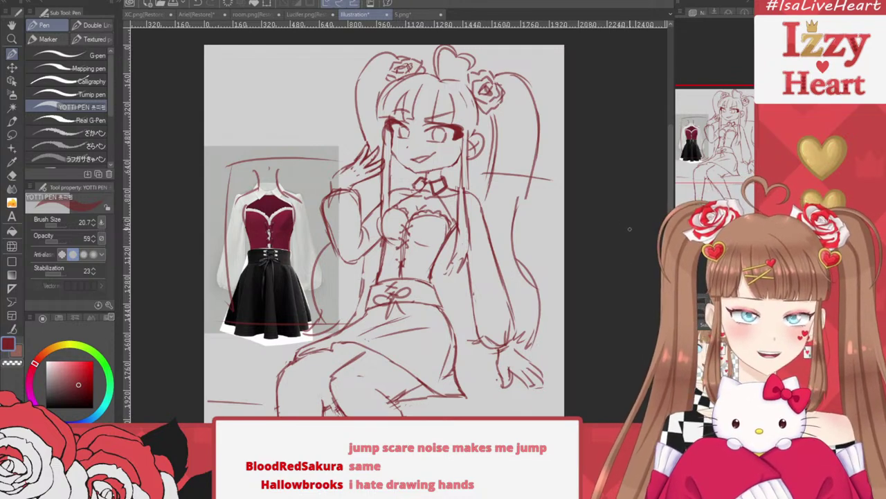
# Hide the outfit and necklace references and show the loafer reference photo on the canvas
pyautogui.moveTo(388, 311); pyautogui.dragTo(380, 162)
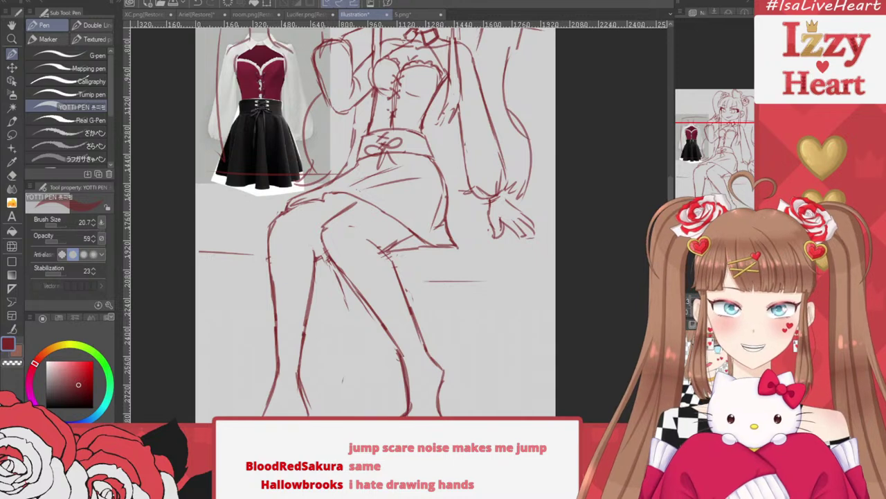
pyautogui.click(682, 360)
pyautogui.click(681, 374)
pyautogui.click(682, 346)
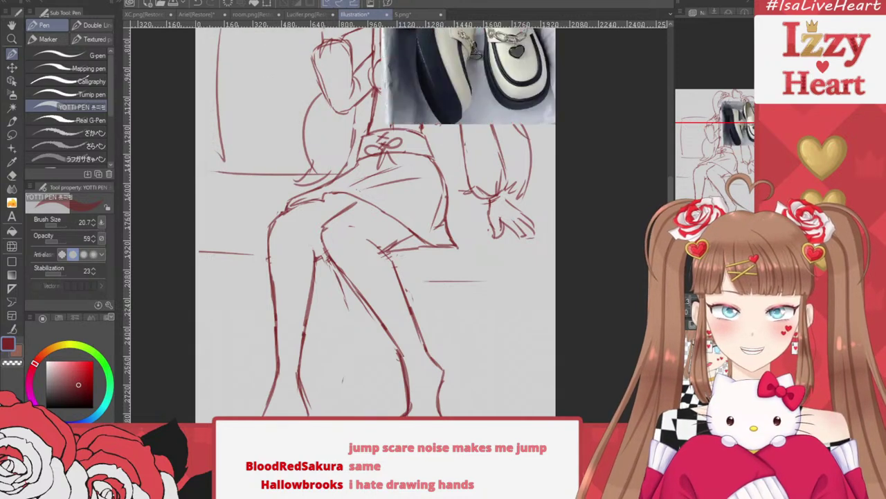
pyautogui.hotkey('ctrl', 'v')
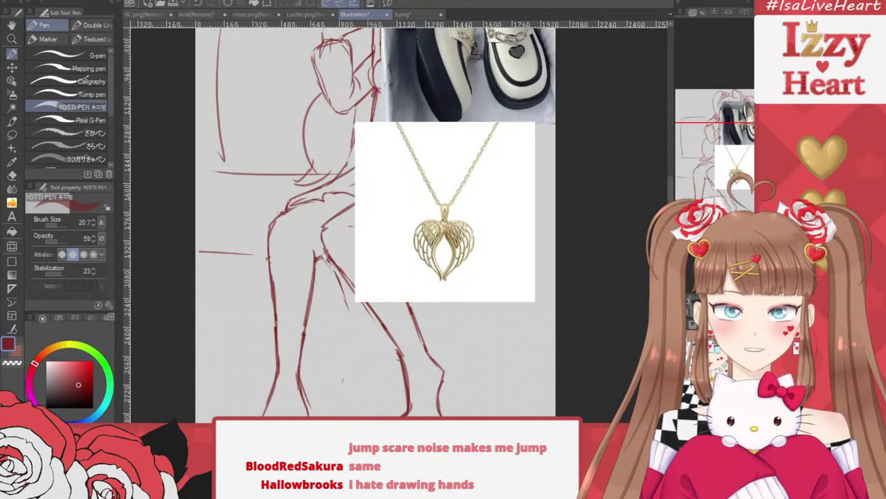
pyautogui.press('Delete')
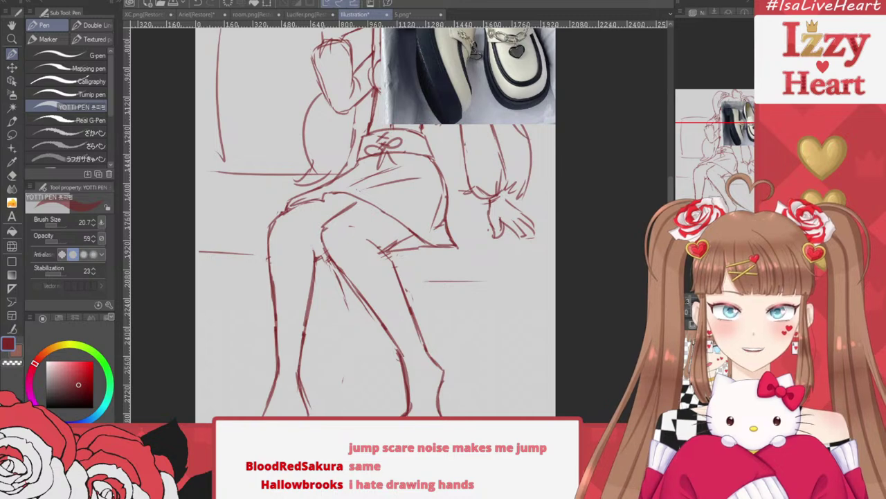
# Move the loafer reference photo down beside the character's lower legs
pyautogui.hotkey('ctrl', 't')
pyautogui.moveTo(475, 69); pyautogui.dragTo(445, 275)
pyautogui.press('Return')
pyautogui.scroll(-1, 446, 275)
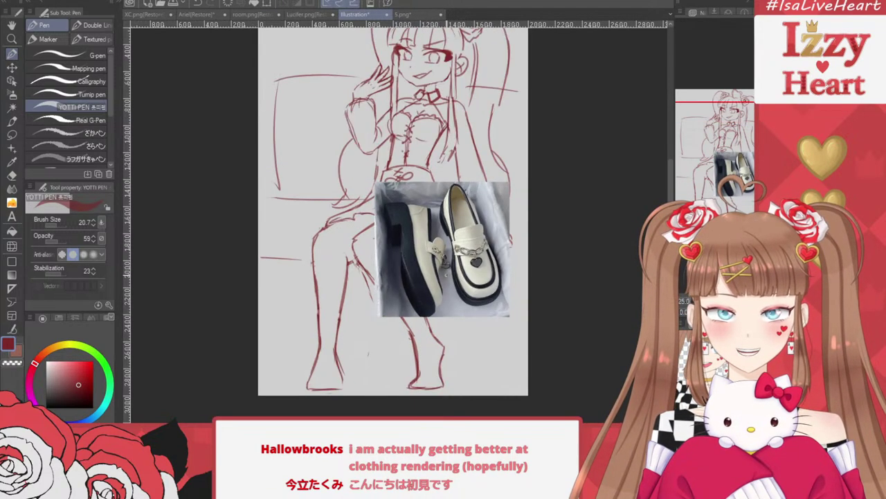
# Sketch the loafer's ankle opening, tongue, strap bands and rounded toe panel over the crossed leg's foot, following the shoe photo
pyautogui.scroll(3, 422, 406)
pyautogui.scroll(-1, 422, 406)
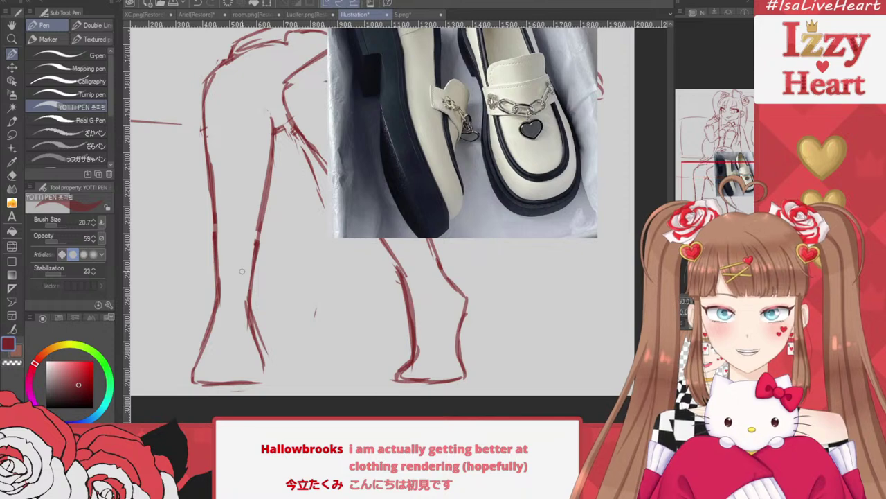
pyautogui.moveTo(537, 240); pyautogui.dragTo(615, 222)
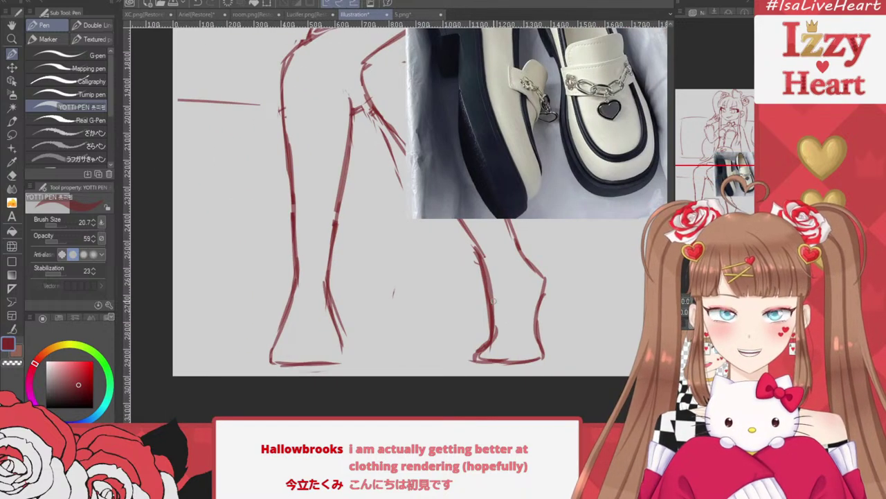
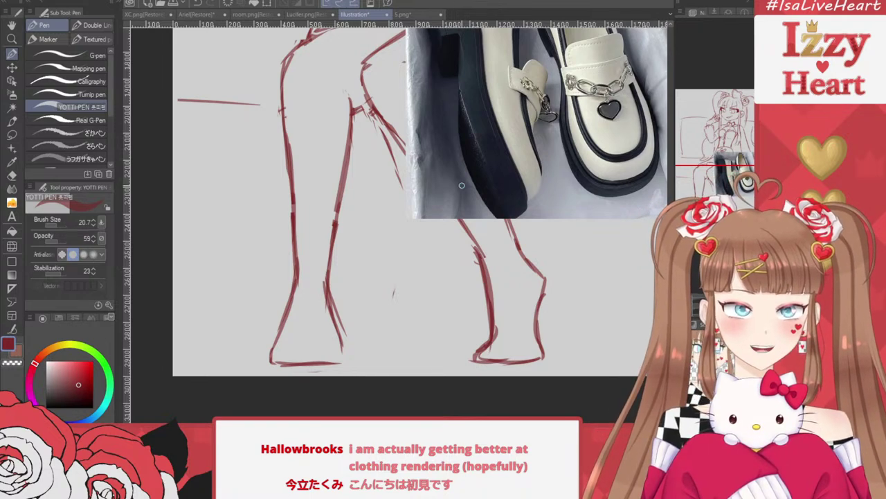
pyautogui.scroll(-2, 339, 166)
pyautogui.scroll(2, 417, 107)
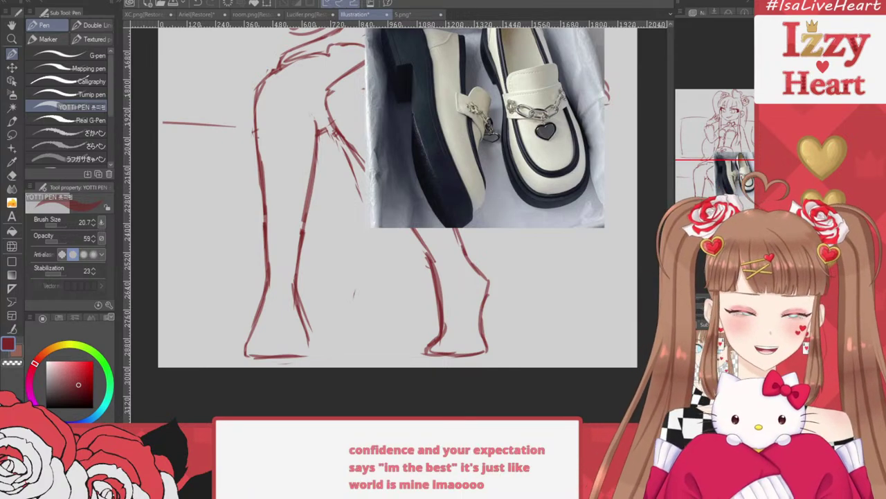
pyautogui.moveTo(718, 164); pyautogui.dragTo(725, 187)
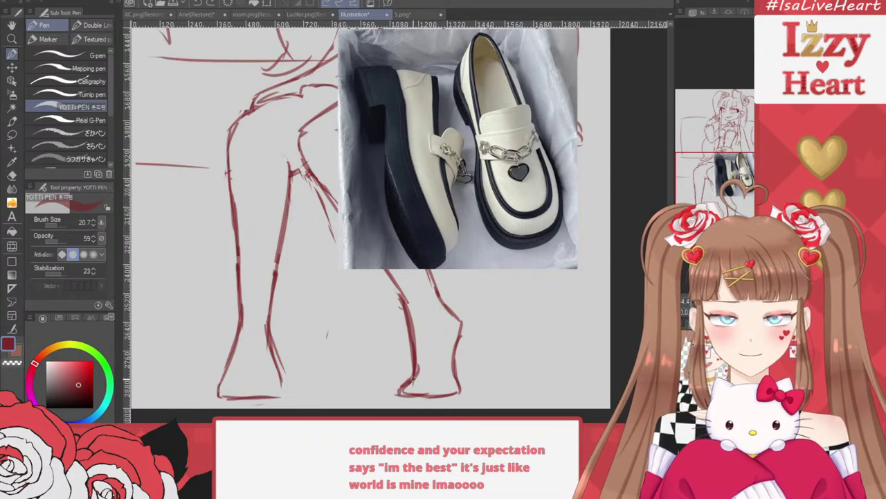
pyautogui.moveTo(406, 313); pyautogui.dragTo(432, 316)
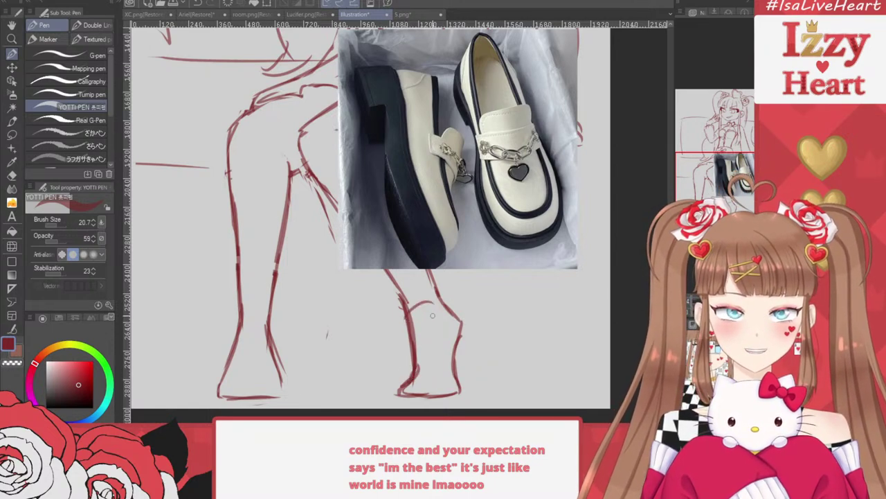
pyautogui.hotkey('ctrl', 'z')
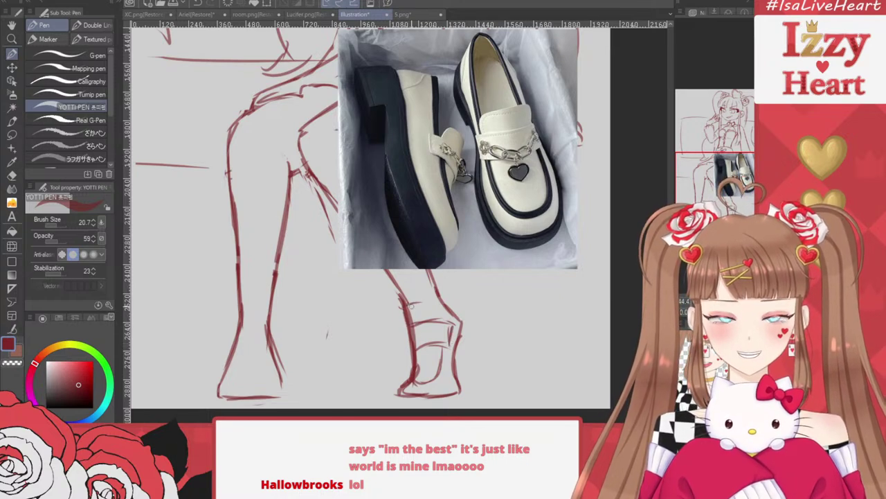
pyautogui.moveTo(411, 305)
pyautogui.mouseDown()
pyautogui.moveTo(442, 301)
pyautogui.moveTo(398, 307)
pyautogui.moveTo(432, 296)
pyautogui.mouseUp()
pyautogui.hotkey('ctrl', 'z')
pyautogui.hotkey('ctrl', 'z')
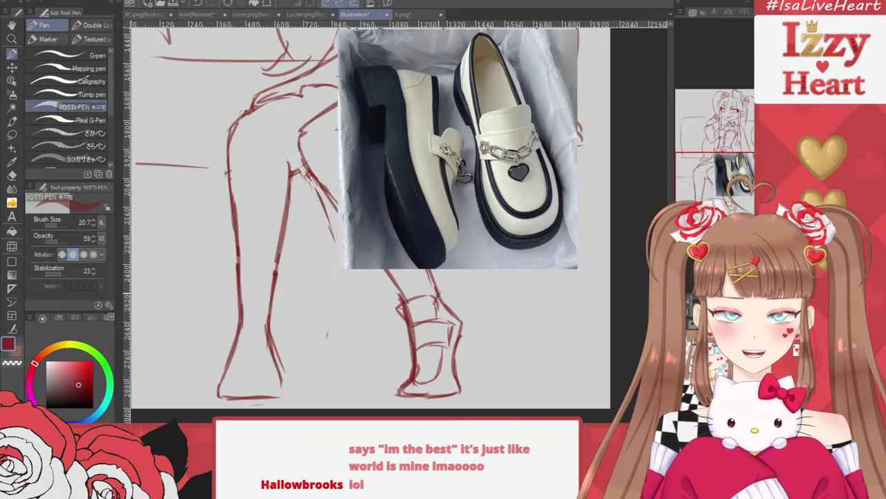
# Rough in the loafer's outer side and lower sole edge around the crossed leg's foot
pyautogui.moveTo(436, 293)
pyautogui.mouseDown()
pyautogui.moveTo(470, 317)
pyautogui.moveTo(461, 311)
pyautogui.moveTo(469, 329)
pyautogui.moveTo(465, 357)
pyautogui.moveTo(458, 353)
pyautogui.moveTo(465, 351)
pyautogui.moveTo(460, 406)
pyautogui.mouseUp()
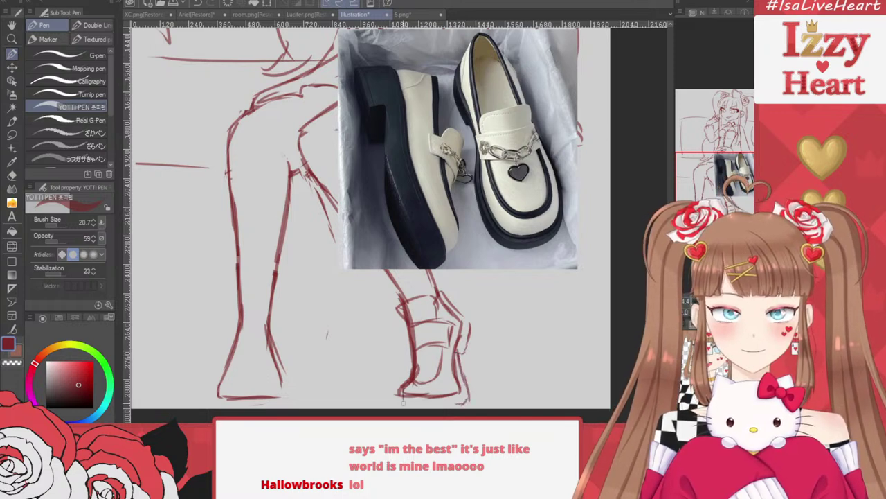
pyautogui.moveTo(403, 386)
pyautogui.mouseDown()
pyautogui.moveTo(406, 409)
pyautogui.moveTo(447, 401)
pyautogui.mouseUp()
pyautogui.click(11, 216)
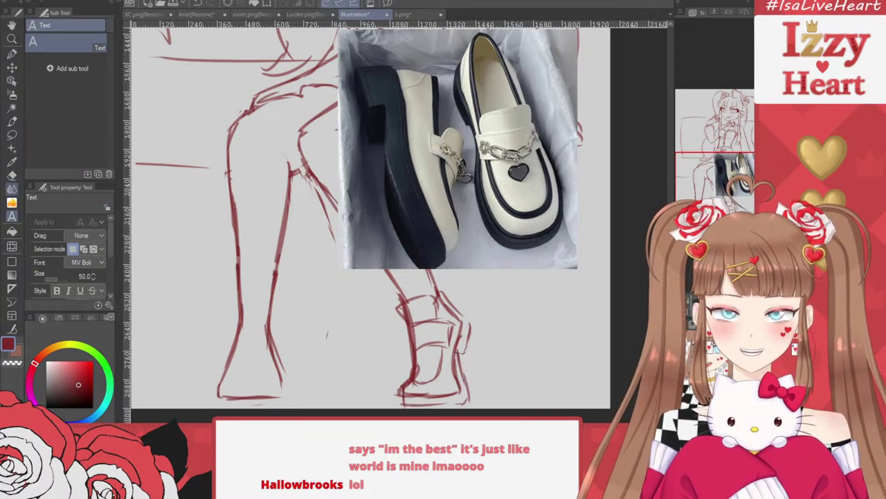
pyautogui.click(11, 174)
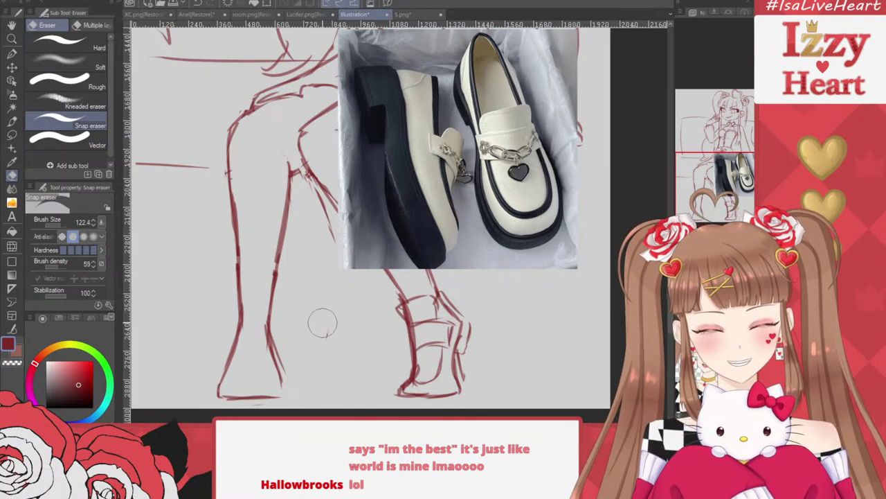
pyautogui.click(11, 135)
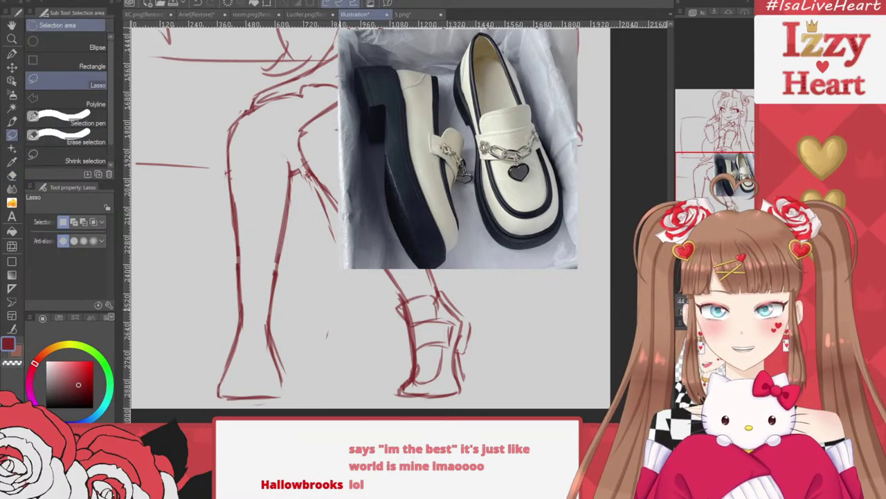
pyautogui.moveTo(437, 281)
pyautogui.mouseDown()
pyautogui.moveTo(423, 417)
pyautogui.moveTo(547, 267)
pyautogui.mouseUp()
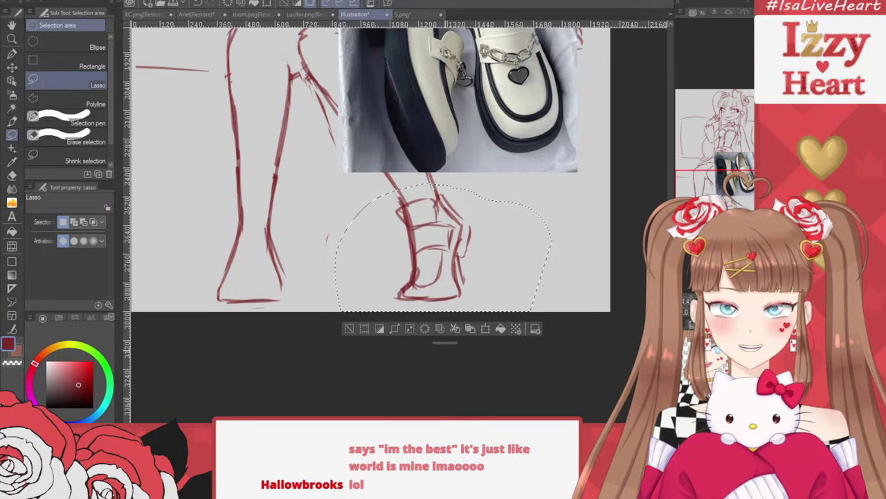
pyautogui.click(350, 328)
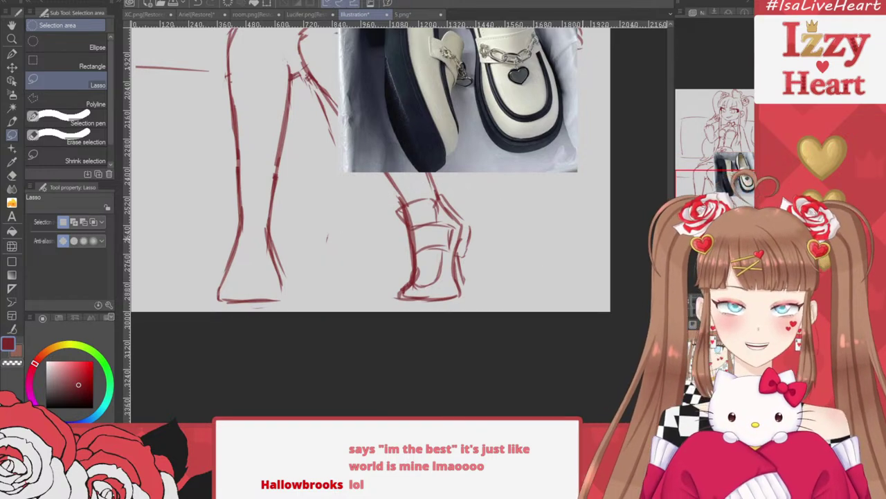
pyautogui.click(682, 360)
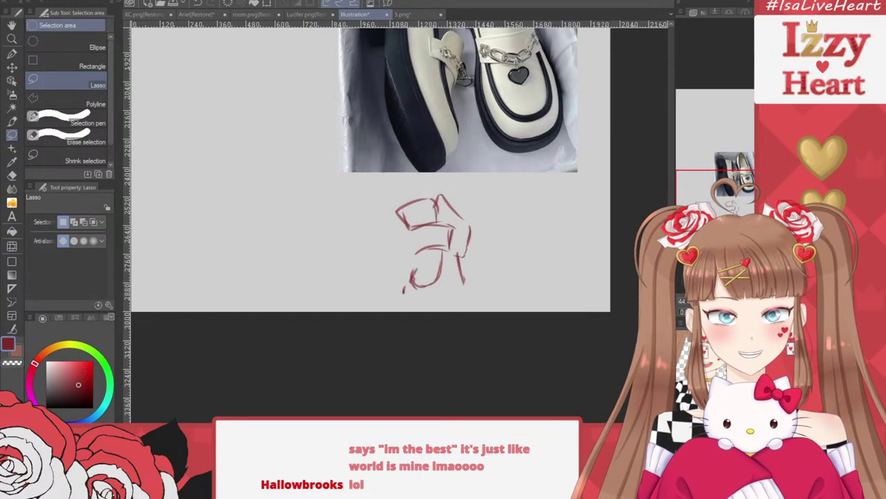
pyautogui.click(682, 360)
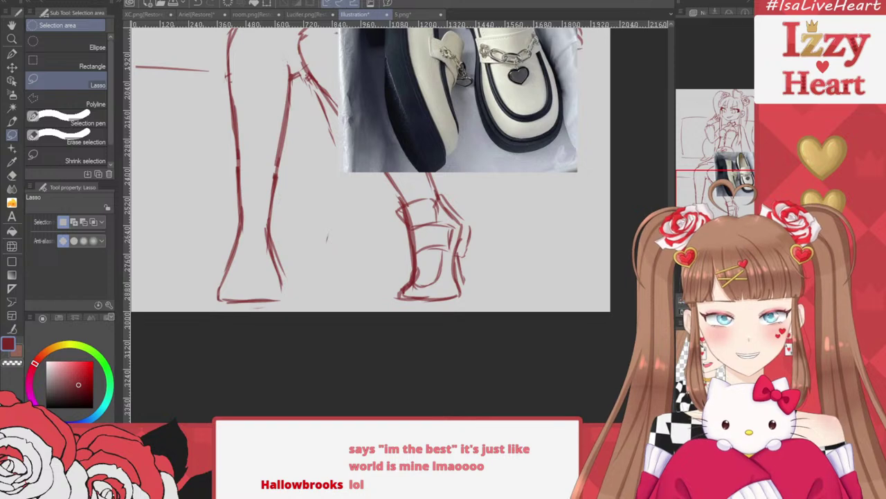
# Hide the loafer reference photo and erase the old bare-foot lines around the sketched shoe
pyautogui.click(682, 346)
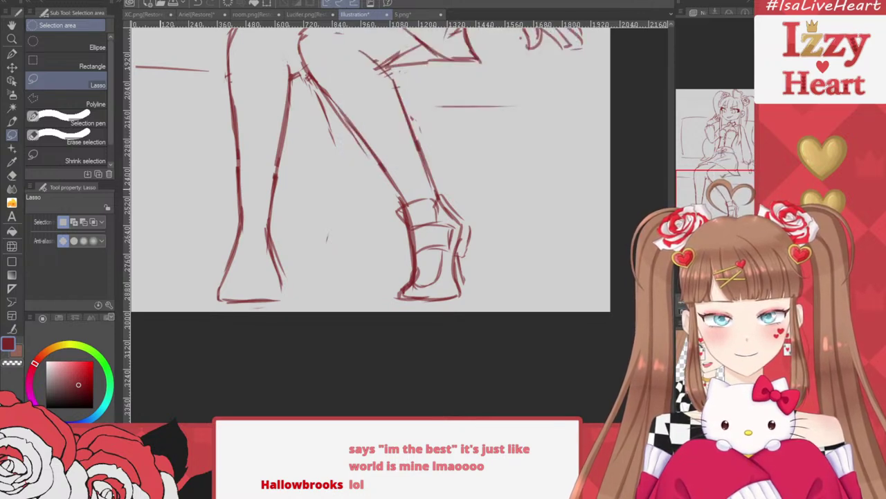
pyautogui.press('e')
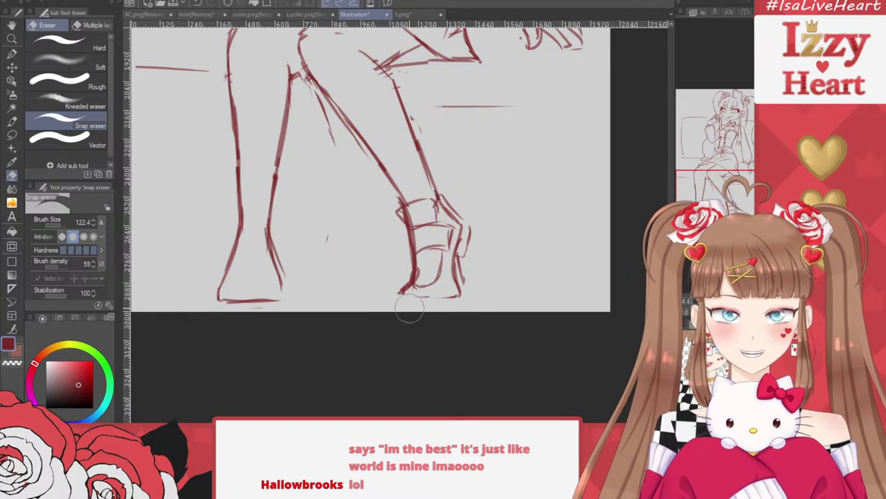
pyautogui.moveTo(410, 308); pyautogui.dragTo(481, 292)
pyautogui.moveTo(389, 293)
pyautogui.mouseDown()
pyautogui.moveTo(407, 301)
pyautogui.moveTo(398, 275)
pyautogui.mouseUp()
pyautogui.moveTo(469, 296)
pyautogui.mouseDown()
pyautogui.moveTo(470, 270)
pyautogui.moveTo(459, 292)
pyautogui.mouseUp()
pyautogui.moveTo(445, 214); pyautogui.dragTo(463, 245)
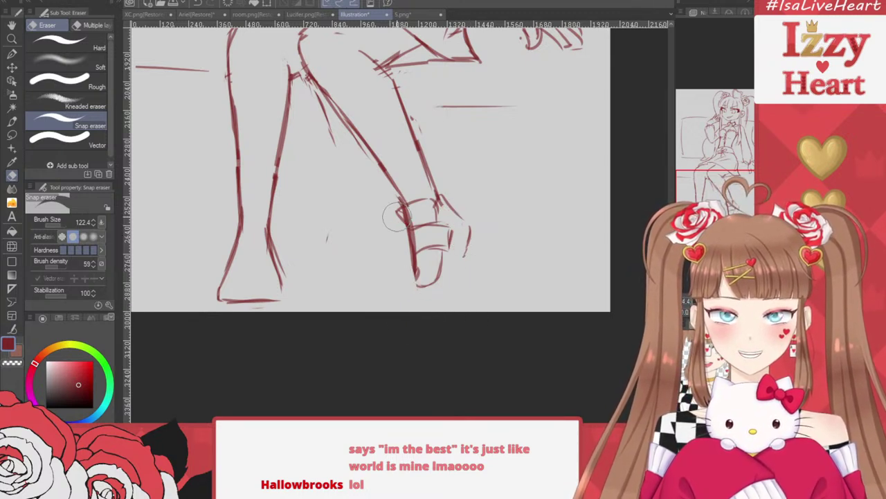
pyautogui.moveTo(405, 212); pyautogui.dragTo(414, 222)
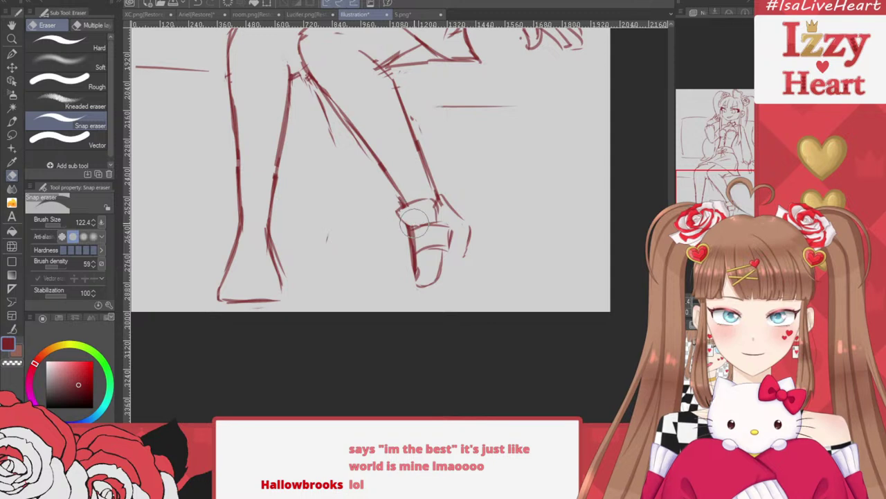
# Redraw the loafer's strap edge and extend its inner side down to a toe at the canvas's lower edge
pyautogui.press('p')
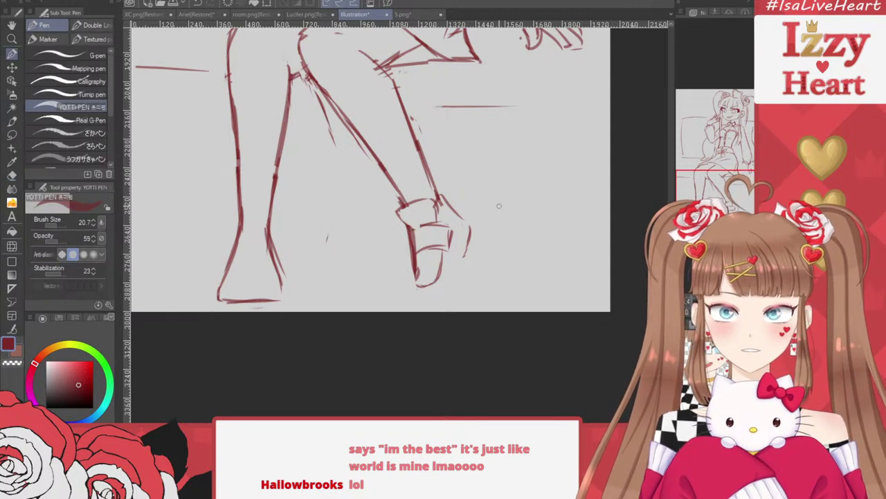
pyautogui.moveTo(396, 214)
pyautogui.mouseDown()
pyautogui.moveTo(408, 228)
pyautogui.moveTo(446, 225)
pyautogui.mouseUp()
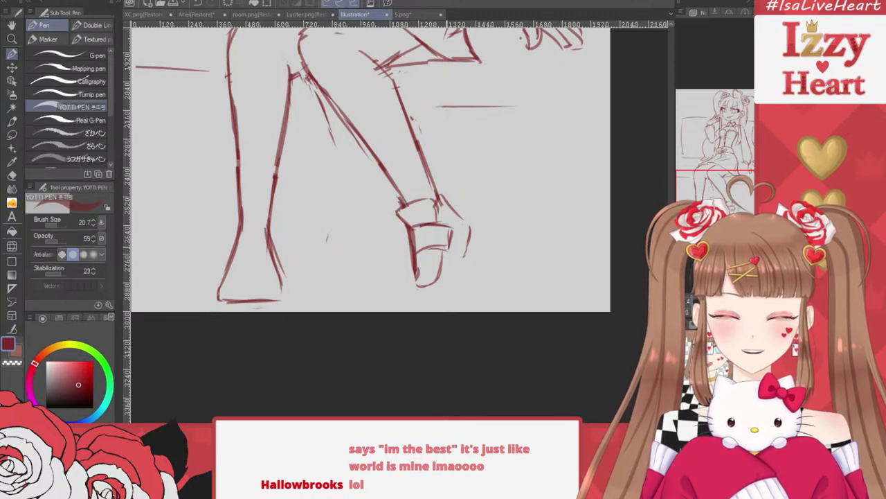
pyautogui.moveTo(410, 257); pyautogui.dragTo(407, 309)
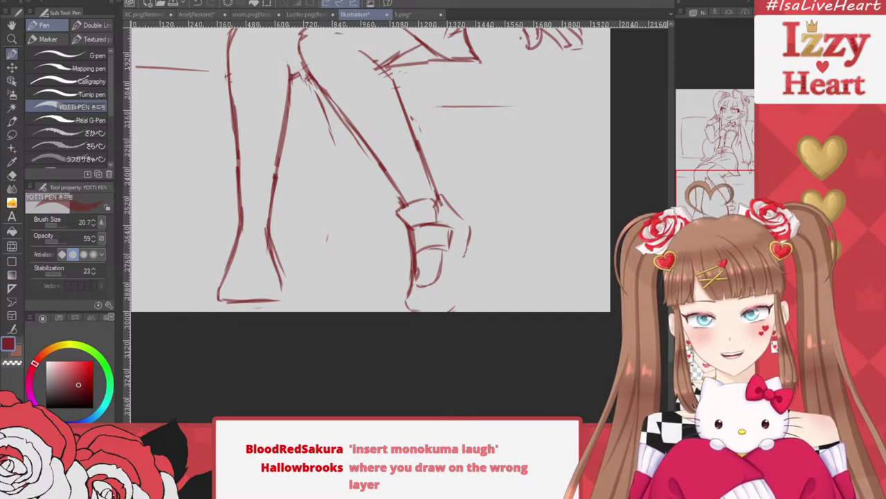
pyautogui.hotkey('ctrl', 'alt', 'c')
pyautogui.moveTo(371, 312); pyautogui.dragTo(370, 330)
pyautogui.press('Escape')
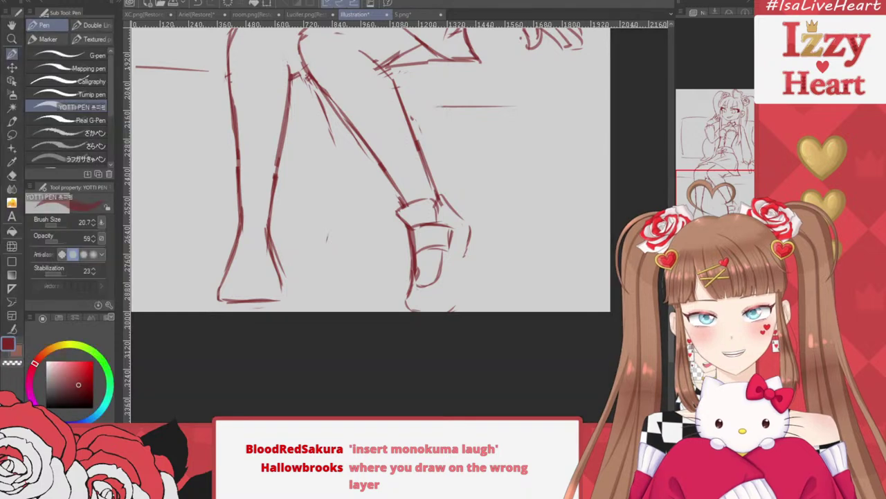
# Scale the whole character sketch down to about 98% and reposition it to leave room beneath the shoe
pyautogui.moveTo(511, 43); pyautogui.dragTo(538, 305)
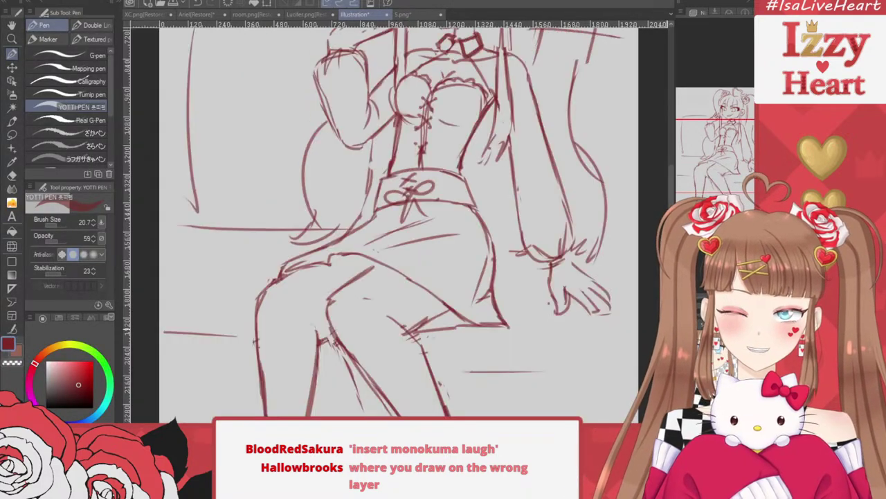
pyautogui.scroll(-5, 538, 305)
pyautogui.scroll(5, 538, 305)
pyautogui.scroll(-5, 531, 295)
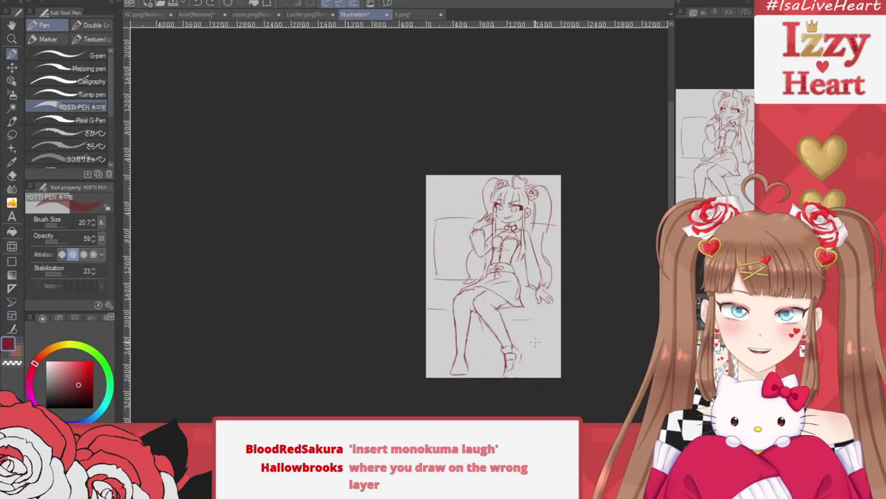
pyautogui.scroll(2, 535, 341)
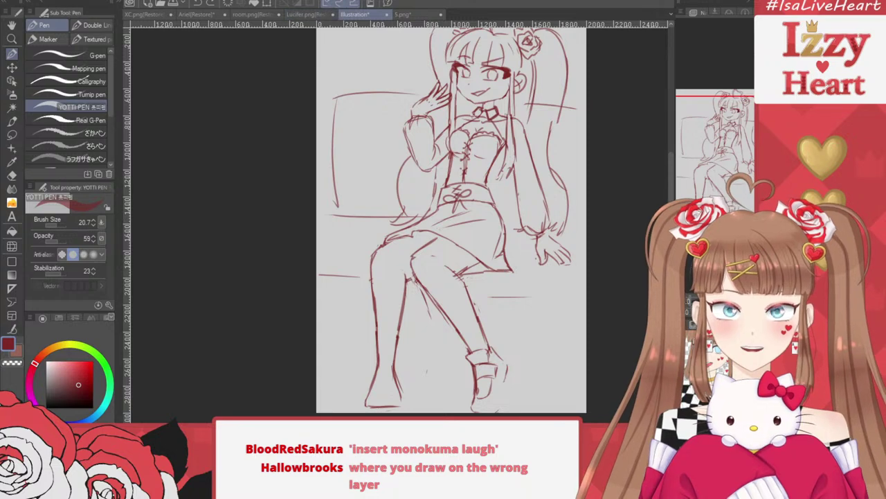
pyautogui.hotkey('ctrl', 't')
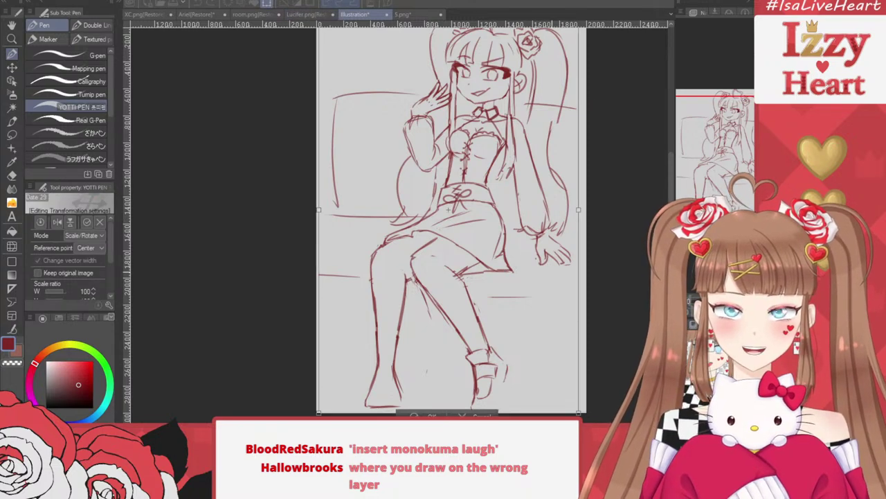
pyautogui.moveTo(579, 413); pyautogui.dragTo(574, 406)
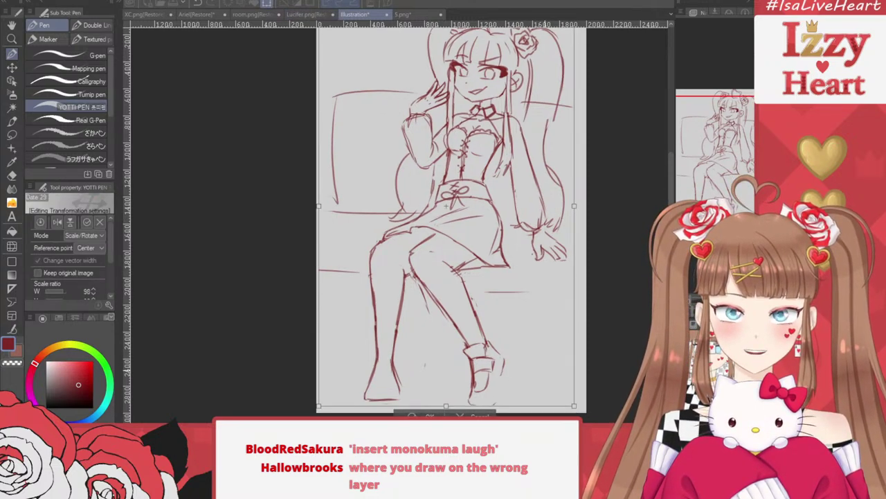
pyautogui.moveTo(487, 336); pyautogui.dragTo(490, 337)
pyautogui.moveTo(489, 232)
pyautogui.mouseDown()
pyautogui.moveTo(486, 224)
pyautogui.moveTo(479, 284)
pyautogui.moveTo(473, 205)
pyautogui.mouseUp()
pyautogui.press('Return')
# Sketch the loafer's inner toe side, front edge and thick platform sole beneath it
pyautogui.scroll(1, 500, 376)
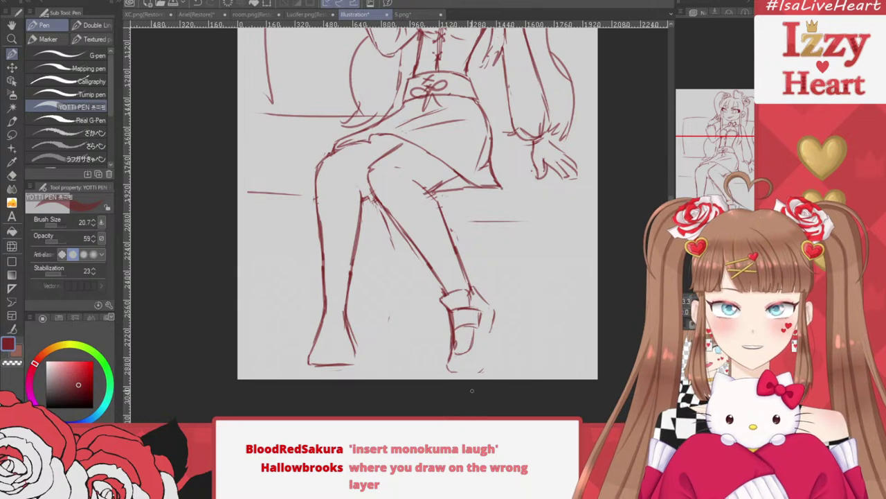
pyautogui.scroll(5, 471, 391)
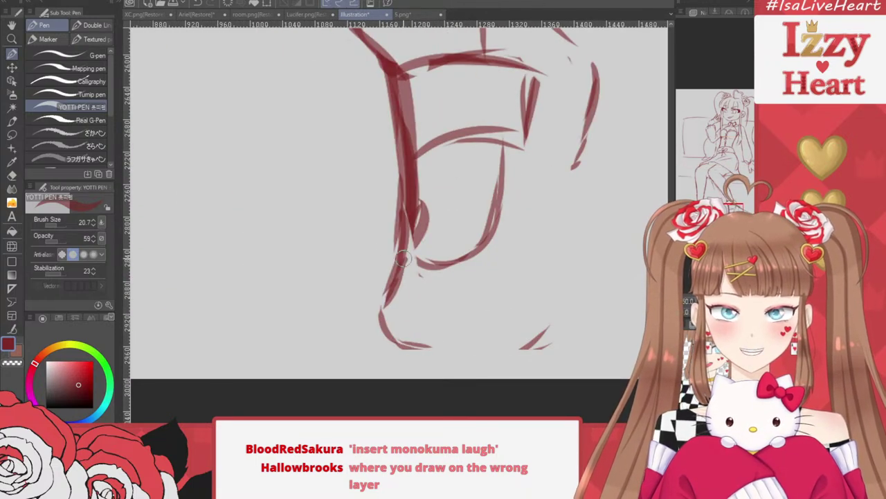
pyautogui.moveTo(404, 258); pyautogui.dragTo(393, 329)
pyautogui.moveTo(387, 351)
pyautogui.mouseDown()
pyautogui.moveTo(381, 316)
pyautogui.moveTo(412, 368)
pyautogui.mouseUp()
pyautogui.hotkey('ctrl', 'z')
pyautogui.moveTo(383, 330)
pyautogui.mouseDown()
pyautogui.moveTo(417, 374)
pyautogui.moveTo(527, 376)
pyautogui.mouseUp()
pyautogui.moveTo(393, 338); pyautogui.dragTo(534, 334)
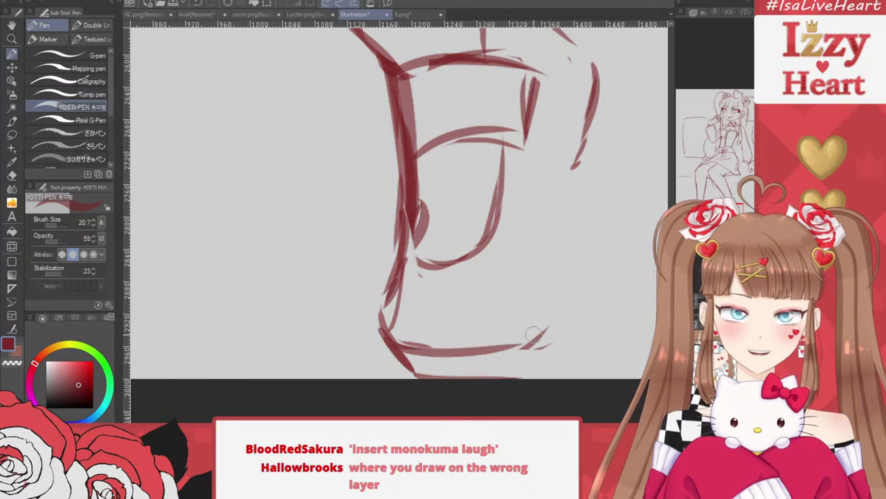
# Reinforce the loafer's front edge, draw its outer side up towards the ankle and close the rounded toe panel
pyautogui.moveTo(440, 349)
pyautogui.mouseDown()
pyautogui.moveTo(547, 334)
pyautogui.moveTo(558, 291)
pyautogui.mouseUp()
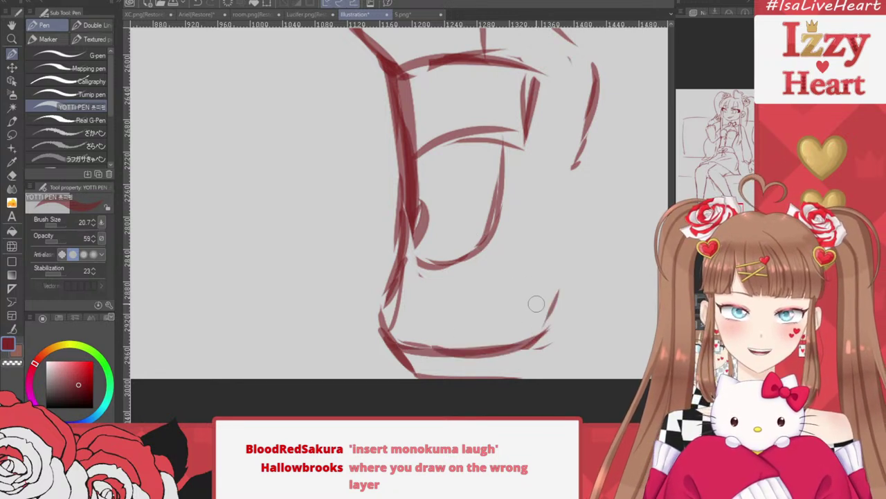
pyautogui.moveTo(547, 325)
pyautogui.mouseDown()
pyautogui.moveTo(555, 214)
pyautogui.moveTo(566, 201)
pyautogui.mouseUp()
pyautogui.moveTo(595, 136); pyautogui.dragTo(554, 256)
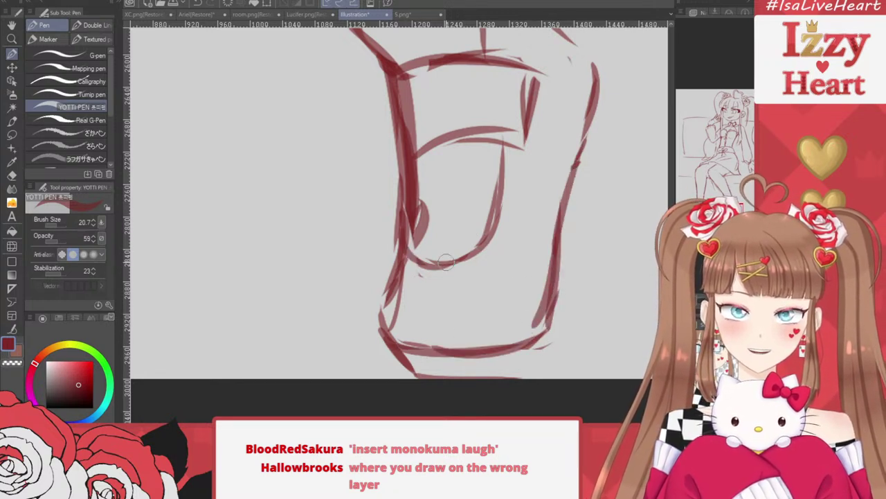
pyautogui.moveTo(413, 227); pyautogui.dragTo(484, 248)
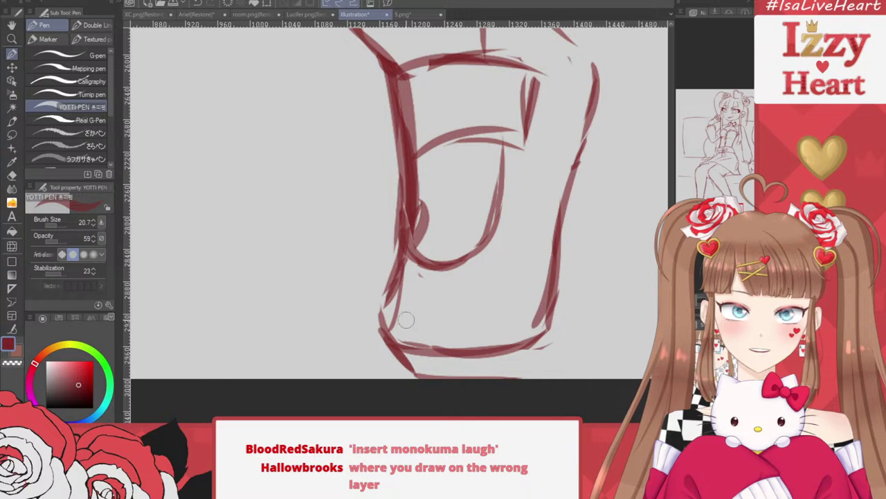
# Add a short crease above the loafer's toe and draw the heel tab and outer platform sole edge down to the base
pyautogui.moveTo(407, 319); pyautogui.dragTo(471, 317)
pyautogui.moveTo(592, 60)
pyautogui.mouseDown()
pyautogui.moveTo(630, 108)
pyautogui.moveTo(600, 179)
pyautogui.mouseUp()
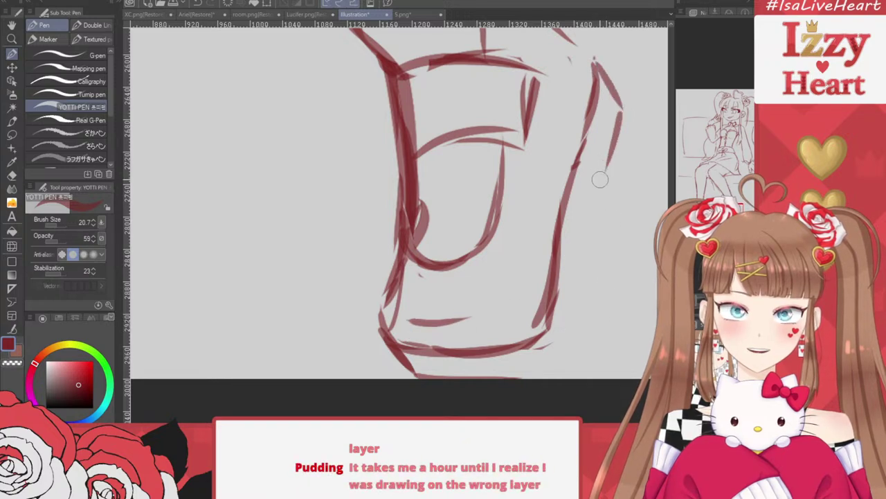
pyautogui.moveTo(615, 128); pyautogui.dragTo(600, 181)
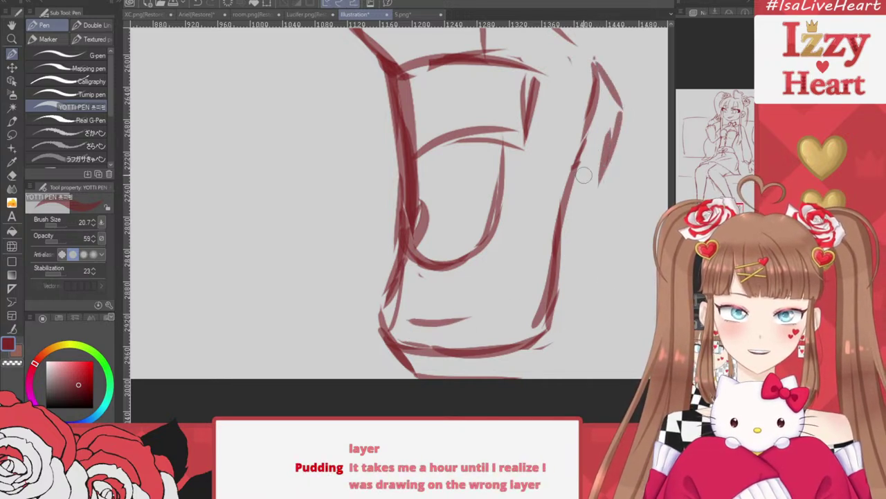
pyautogui.moveTo(585, 165)
pyautogui.mouseDown()
pyautogui.moveTo(603, 258)
pyautogui.moveTo(574, 330)
pyautogui.moveTo(540, 376)
pyautogui.moveTo(518, 382)
pyautogui.mouseUp()
pyautogui.moveTo(585, 313); pyautogui.dragTo(558, 369)
pyautogui.moveTo(556, 372)
pyautogui.mouseDown()
pyautogui.moveTo(590, 282)
pyautogui.moveTo(592, 220)
pyautogui.moveTo(612, 144)
pyautogui.moveTo(598, 183)
pyautogui.mouseUp()
pyautogui.hotkey('ctrl', 'z')
pyautogui.hotkey('ctrl', 'z')
pyautogui.moveTo(624, 114); pyautogui.dragTo(597, 181)
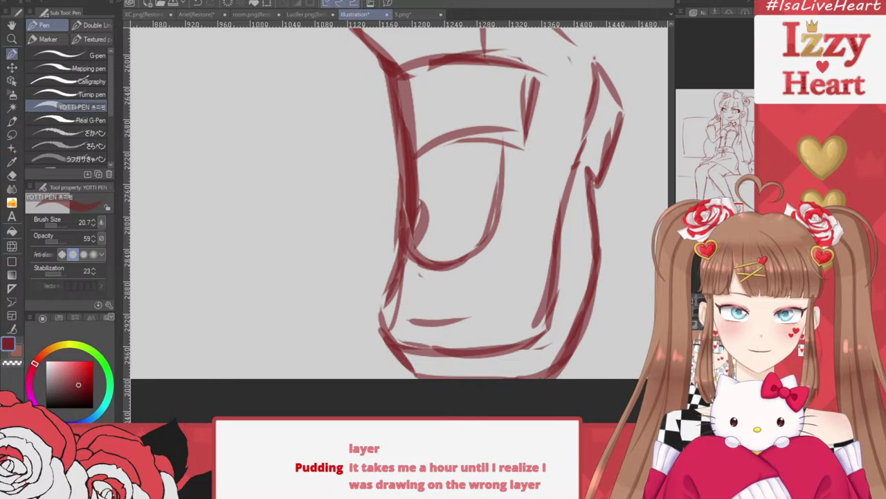
pyautogui.moveTo(539, 335); pyautogui.dragTo(561, 216)
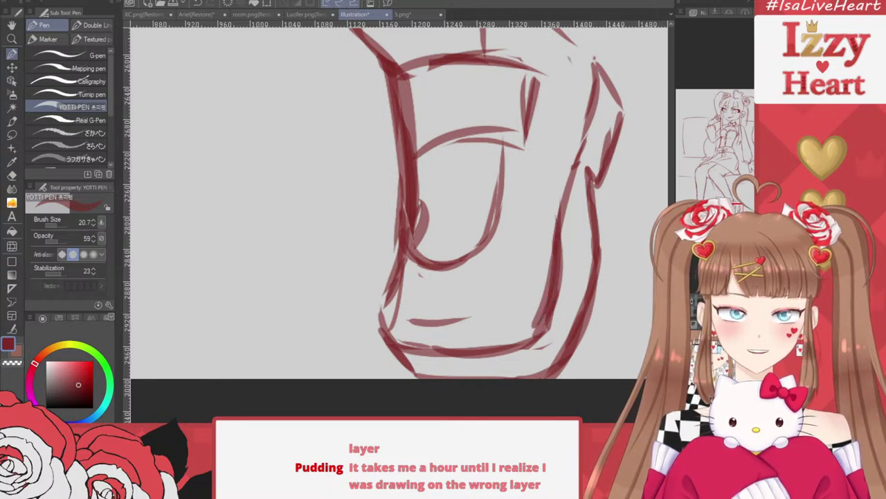
# Erase the loafer's old strap lines and redraw the strap as a wide curved band across the foot
pyautogui.moveTo(540, 77); pyautogui.dragTo(256, 392)
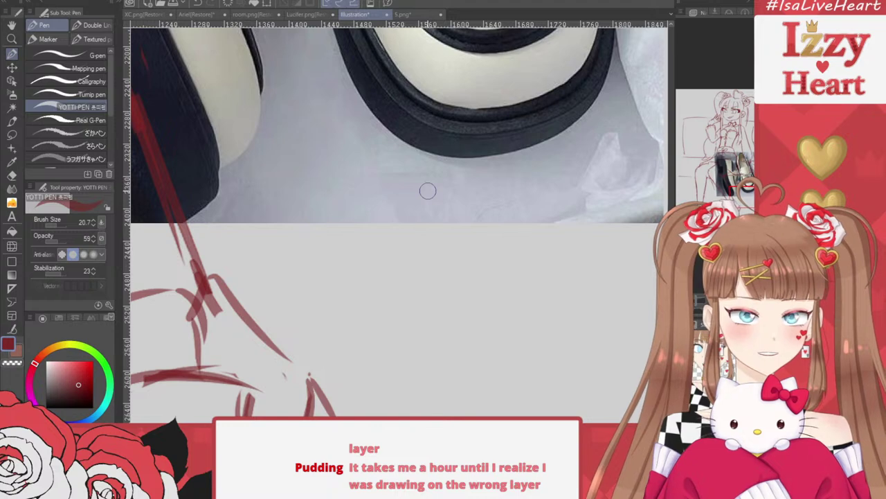
pyautogui.scroll(-2, 427, 190)
pyautogui.scroll(-2, 427, 191)
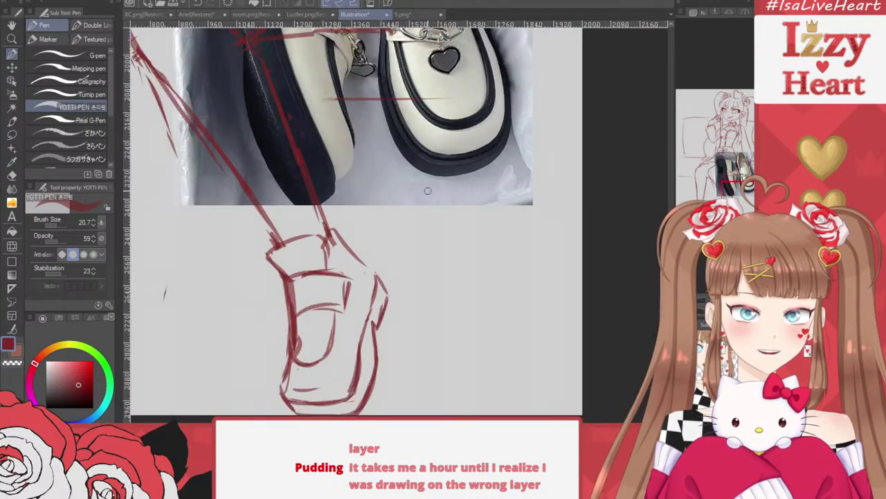
pyautogui.scroll(2, 279, 350)
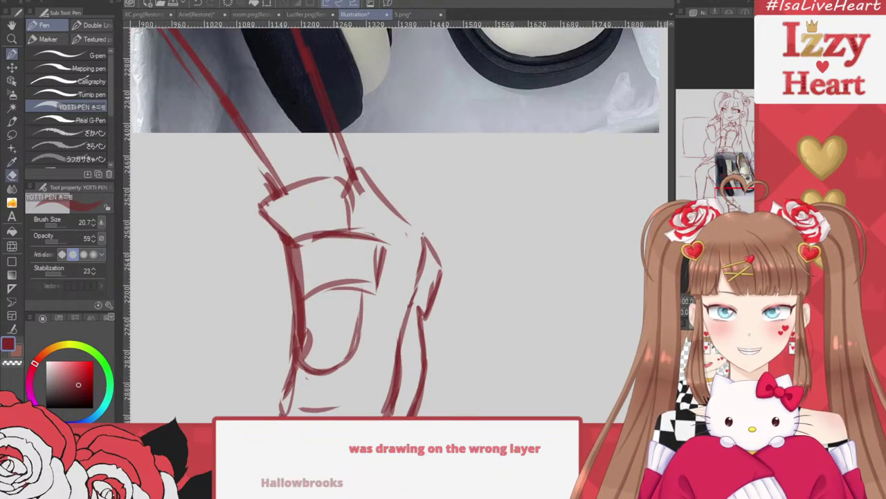
pyautogui.press('e')
pyautogui.moveTo(297, 264)
pyautogui.mouseDown()
pyautogui.moveTo(291, 250)
pyautogui.moveTo(268, 277)
pyautogui.moveTo(272, 257)
pyautogui.moveTo(333, 208)
pyautogui.moveTo(378, 228)
pyautogui.moveTo(325, 284)
pyautogui.mouseUp()
pyautogui.press('p')
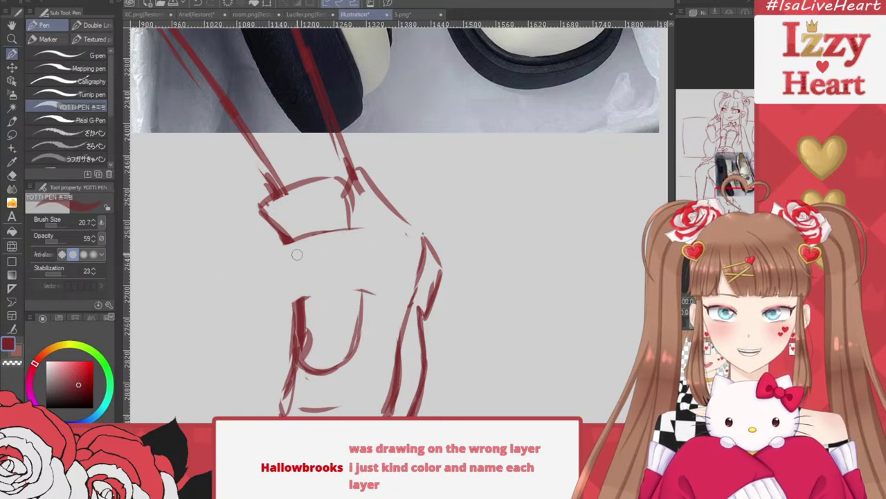
pyautogui.moveTo(283, 246)
pyautogui.mouseDown()
pyautogui.moveTo(391, 240)
pyautogui.moveTo(384, 286)
pyautogui.moveTo(426, 279)
pyautogui.moveTo(413, 295)
pyautogui.moveTo(334, 290)
pyautogui.moveTo(309, 301)
pyautogui.moveTo(387, 296)
pyautogui.mouseUp()
pyautogui.scroll(-5, 482, 192)
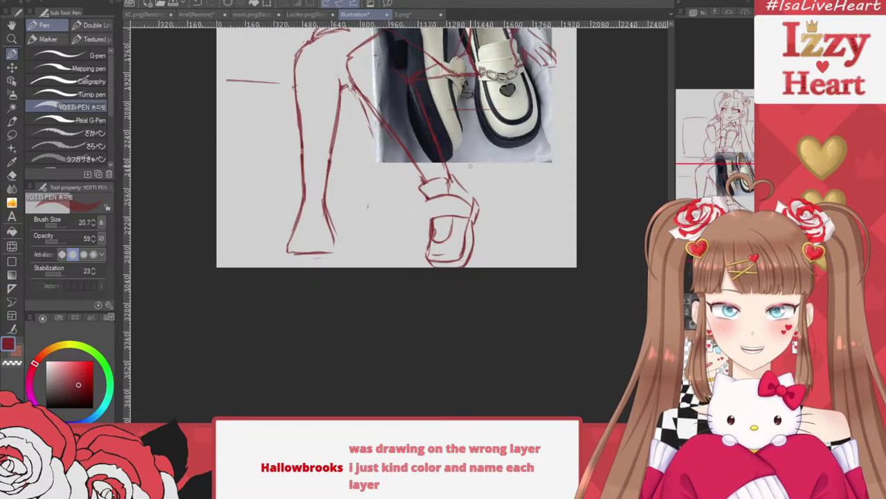
pyautogui.scroll(5, 469, 194)
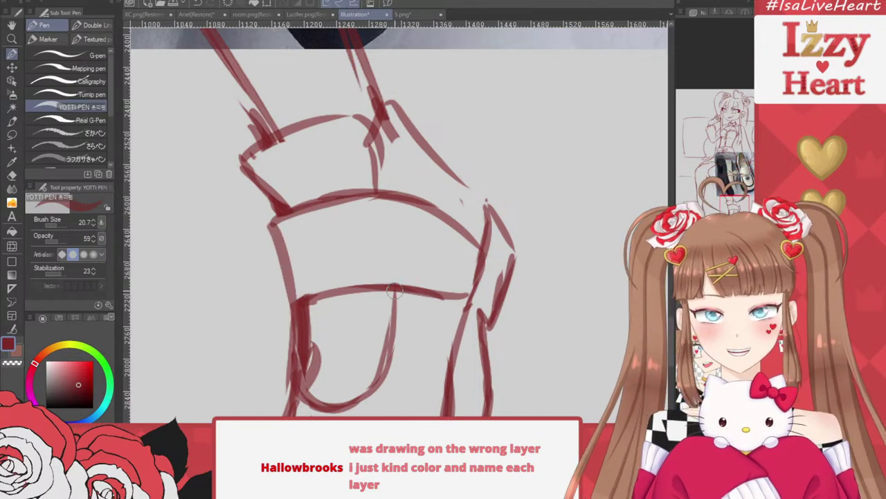
# Set the Snap eraser's brush size to 20.7 and erase stray strokes around the ankle opening and heel line
pyautogui.press('e')
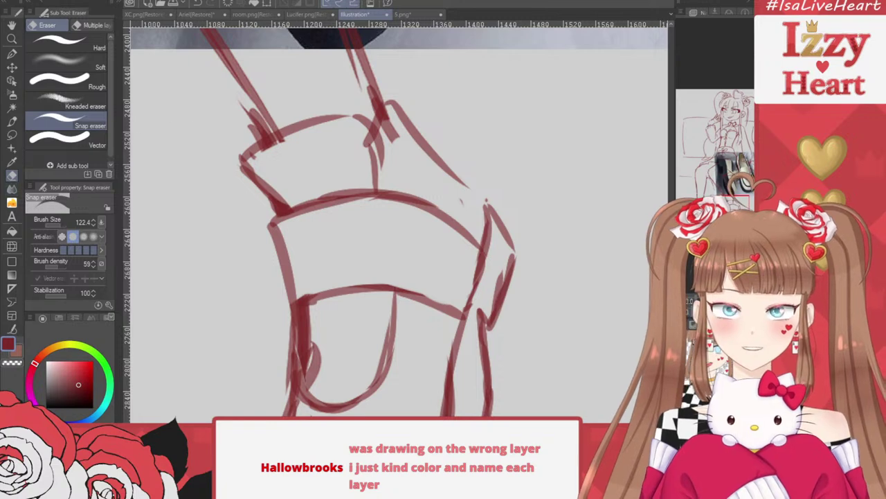
pyautogui.click(59, 223)
pyautogui.click(53, 224)
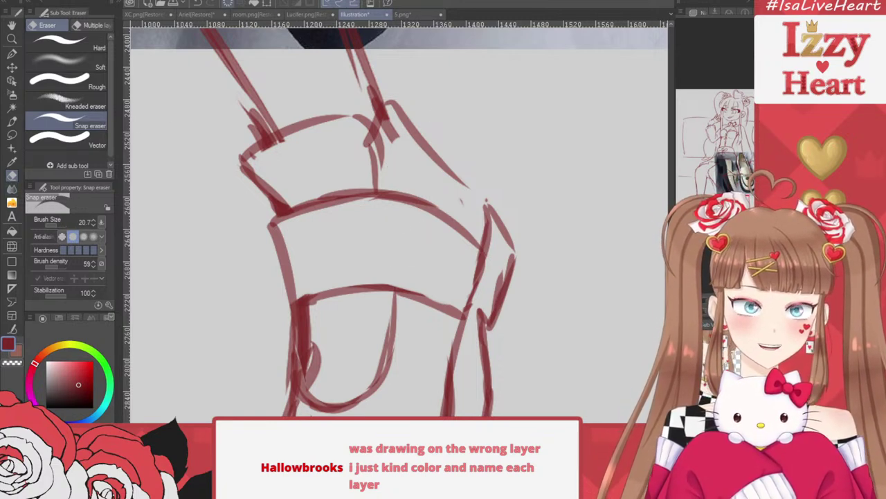
pyautogui.moveTo(385, 152)
pyautogui.mouseDown()
pyautogui.moveTo(386, 163)
pyautogui.moveTo(384, 134)
pyautogui.moveTo(398, 140)
pyautogui.mouseUp()
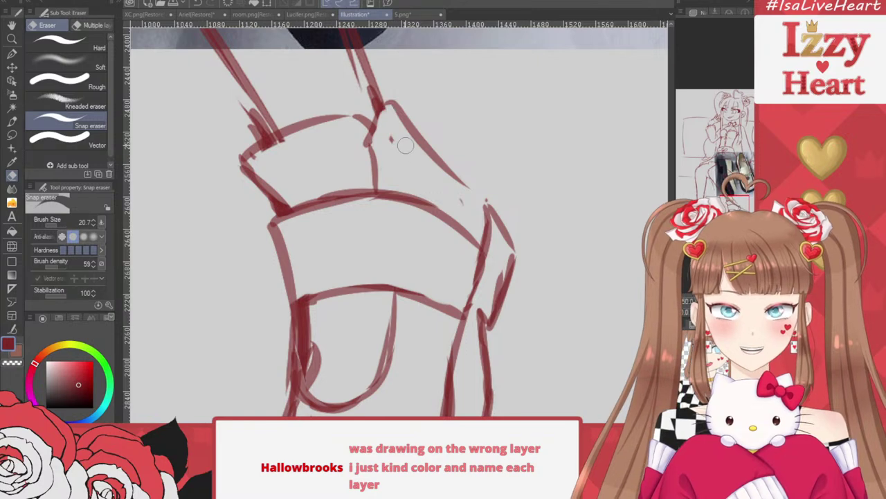
pyautogui.moveTo(462, 200)
pyautogui.mouseDown()
pyautogui.moveTo(459, 210)
pyautogui.moveTo(447, 181)
pyautogui.mouseUp()
# Extend the heel line down to meet the back of the loafer and reinforce the ankle cuff's upper and side edges
pyautogui.click(12, 53)
pyautogui.hotkey('ctrl', 'z')
pyautogui.moveTo(420, 150); pyautogui.dragTo(493, 215)
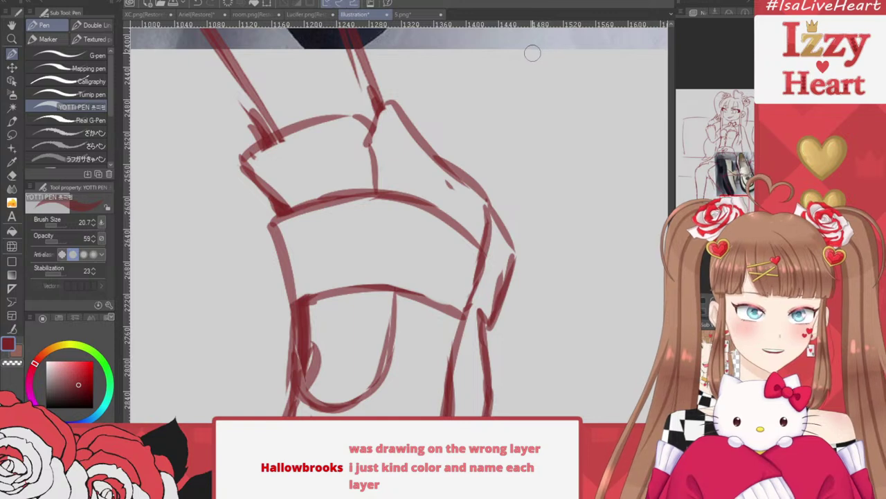
pyautogui.hotkey('ctrl', '-')
pyautogui.hotkey('ctrl', '+')
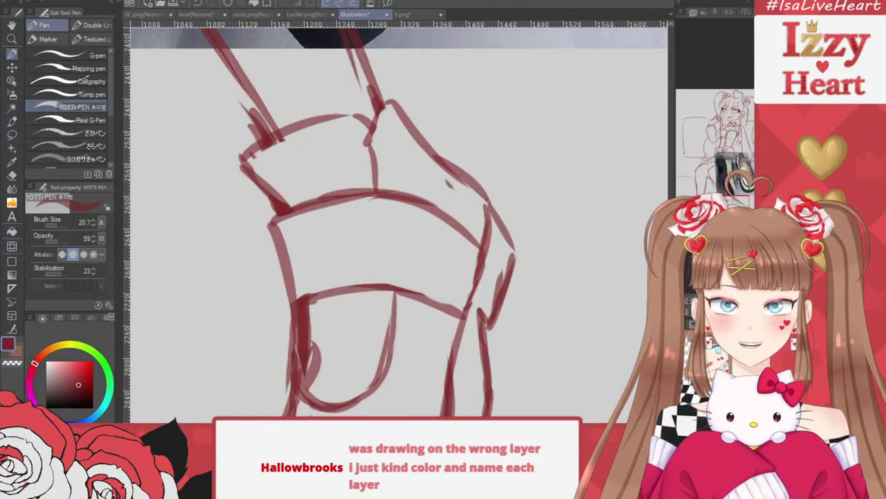
pyautogui.moveTo(360, 117); pyautogui.dragTo(379, 188)
pyautogui.moveTo(367, 134)
pyautogui.mouseDown()
pyautogui.moveTo(339, 113)
pyautogui.moveTo(309, 116)
pyautogui.mouseUp()
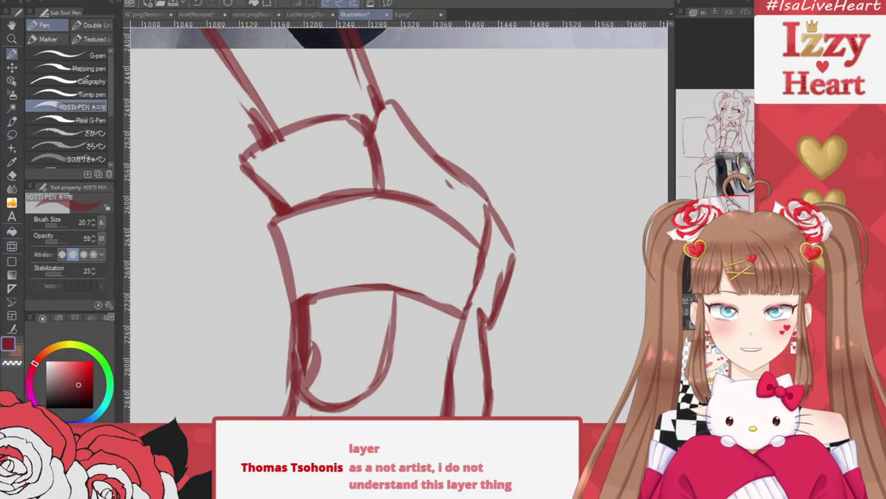
# Erase the overlapping strokes above the ankle cuff and thin the inner edges of the cuff and strap
pyautogui.press('e')
pyautogui.moveTo(238, 144)
pyautogui.mouseDown()
pyautogui.moveTo(263, 134)
pyautogui.moveTo(228, 90)
pyautogui.mouseUp()
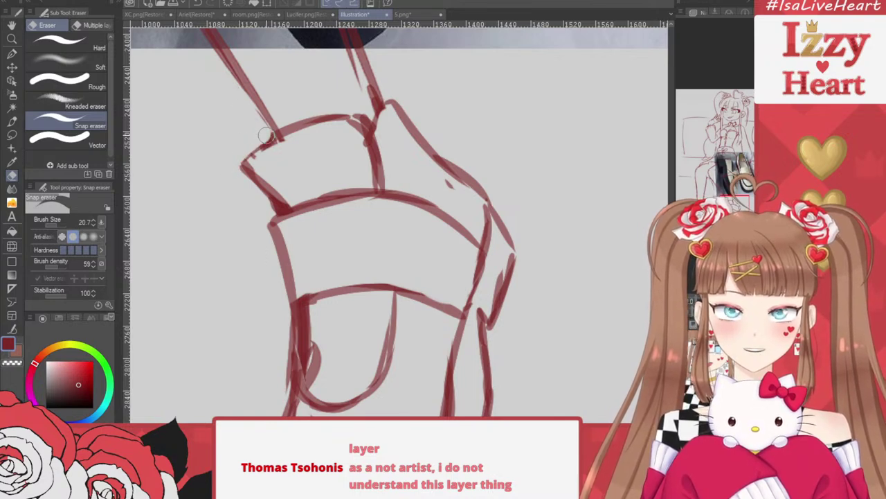
pyautogui.moveTo(244, 167); pyautogui.dragTo(283, 205)
pyautogui.hotkey('ctrl', 'z')
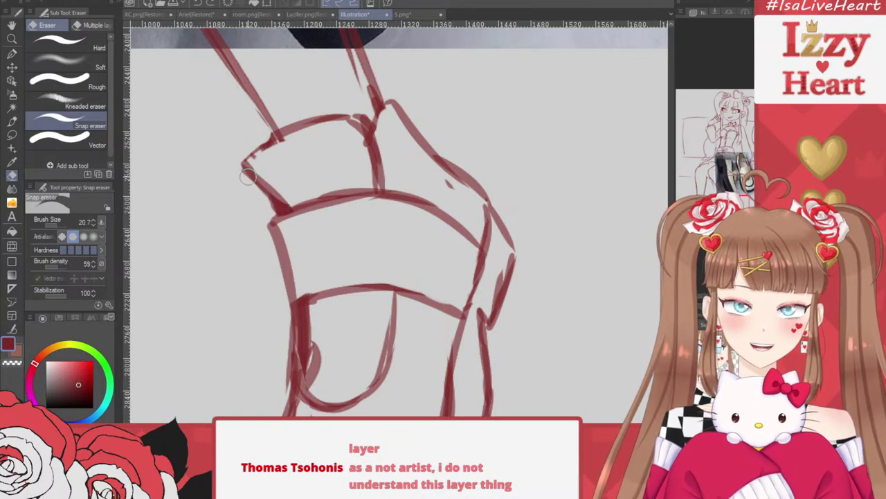
pyautogui.moveTo(268, 218); pyautogui.dragTo(284, 297)
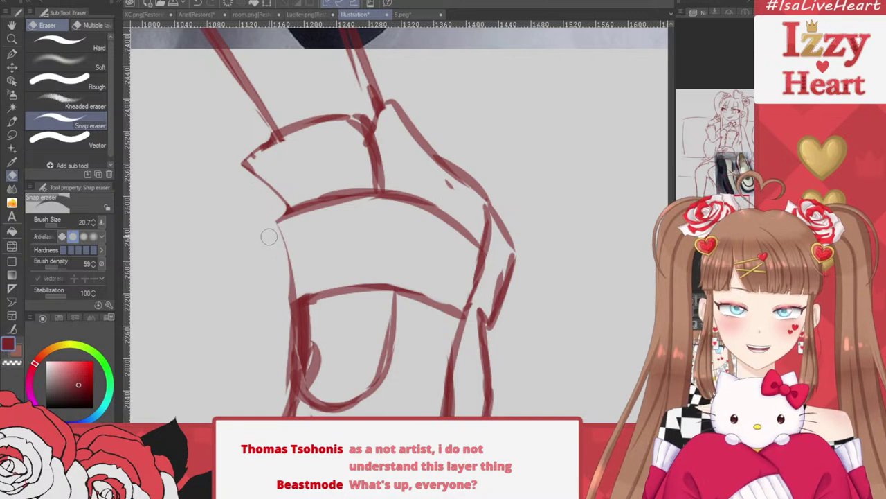
pyautogui.moveTo(269, 237); pyautogui.dragTo(286, 377)
# Clean up the doubled lines along the toe panel and inner toe side, and cut a notch at the sole's inner corner
pyautogui.scroll(-1, 415, 111)
pyautogui.scroll(2, 347, 321)
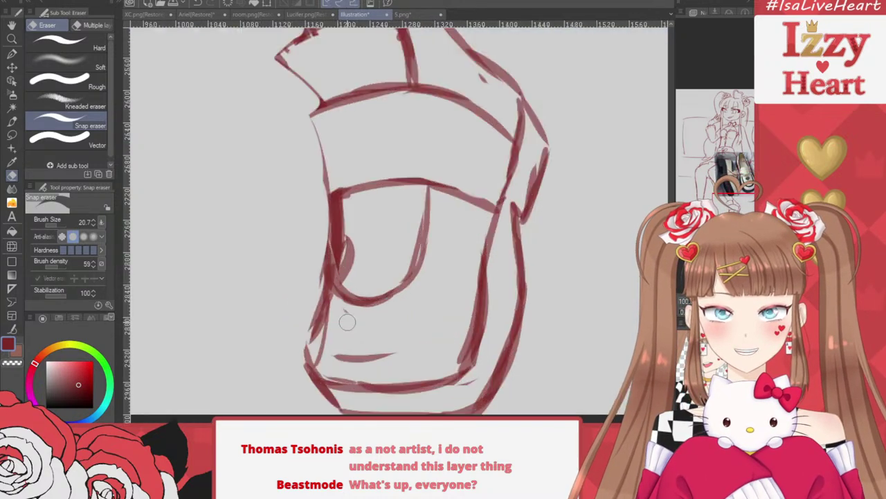
pyautogui.moveTo(350, 261); pyautogui.dragTo(340, 162)
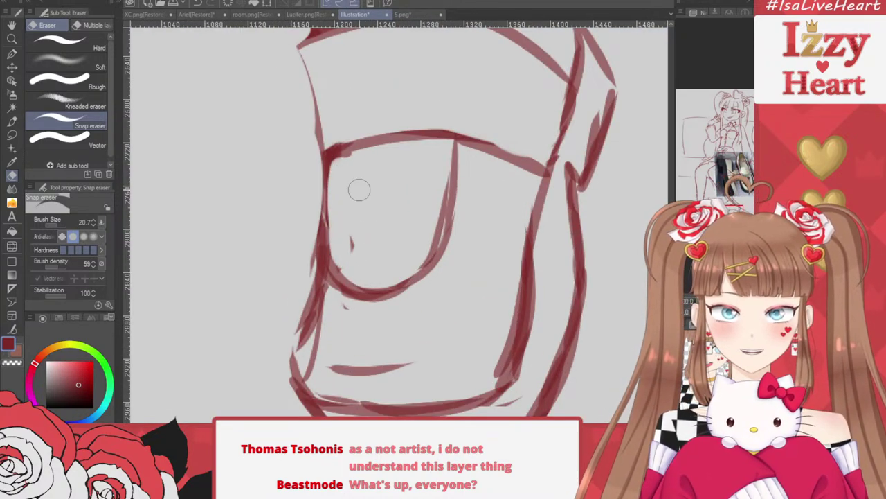
pyautogui.moveTo(341, 303)
pyautogui.mouseDown()
pyautogui.moveTo(313, 367)
pyautogui.moveTo(320, 383)
pyautogui.mouseUp()
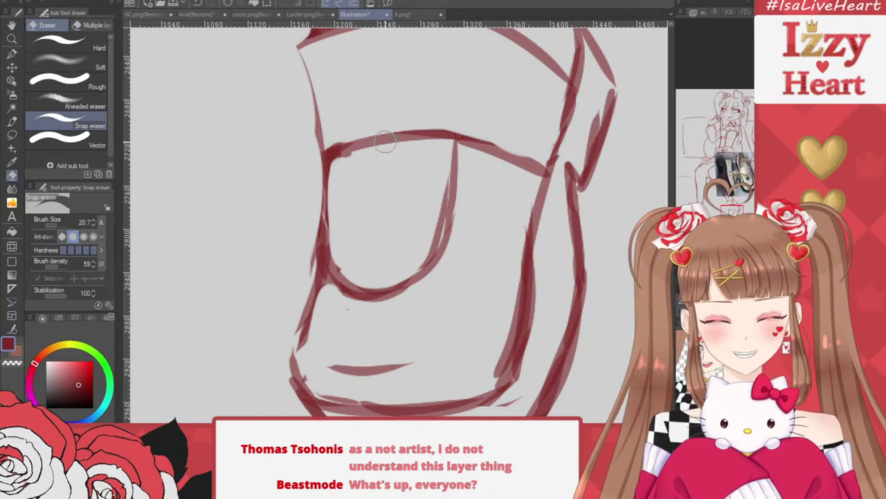
pyautogui.scroll(-2, 464, 188)
pyautogui.scroll(1, 465, 187)
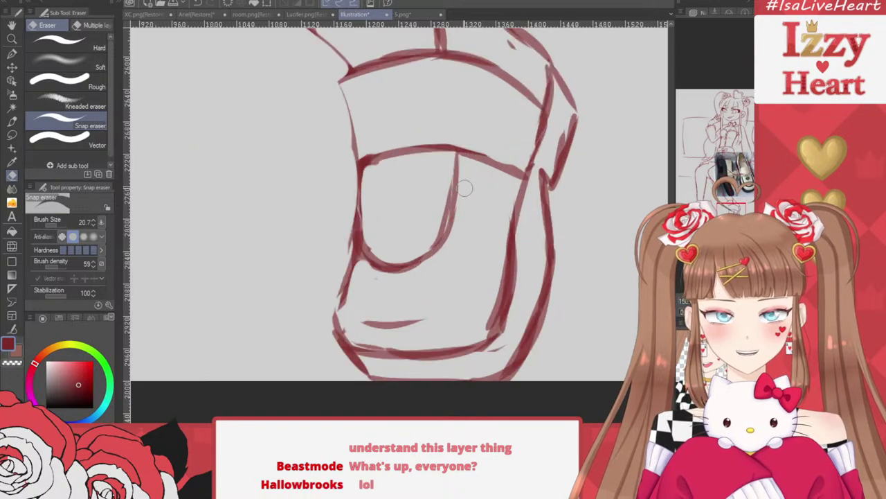
pyautogui.moveTo(741, 172); pyautogui.dragTo(735, 221)
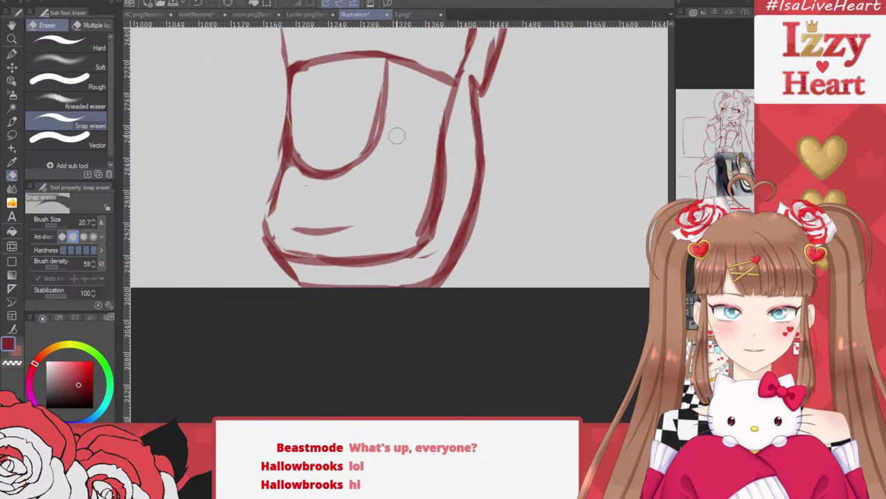
pyautogui.moveTo(267, 272)
pyautogui.mouseDown()
pyautogui.moveTo(309, 276)
pyautogui.moveTo(297, 269)
pyautogui.moveTo(270, 276)
pyautogui.moveTo(300, 285)
pyautogui.mouseUp()
# Shade the loafer's platform sole solid dark red from the inner toe corner up to the heel
pyautogui.press('p')
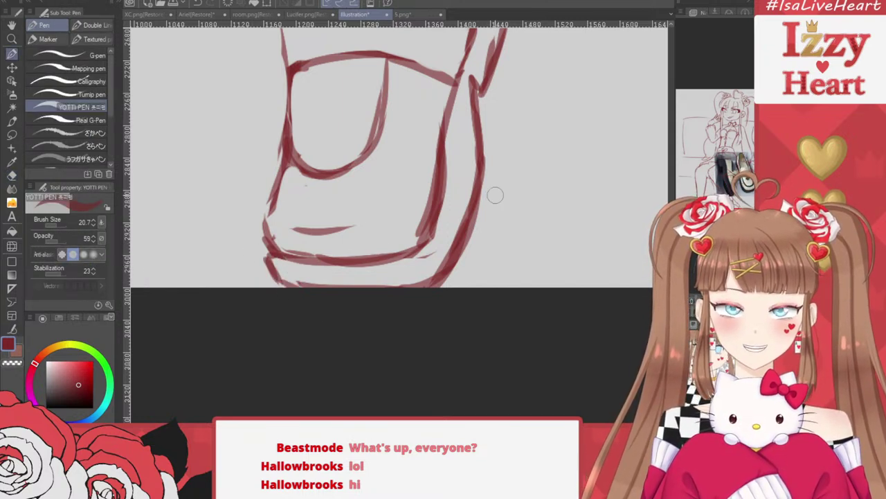
pyautogui.moveTo(472, 141); pyautogui.dragTo(460, 265)
pyautogui.hotkey('ctrl', 'z')
pyautogui.moveTo(276, 263)
pyautogui.mouseDown()
pyautogui.moveTo(285, 275)
pyautogui.moveTo(322, 282)
pyautogui.moveTo(388, 277)
pyautogui.moveTo(451, 239)
pyautogui.moveTo(429, 256)
pyautogui.moveTo(457, 201)
pyautogui.moveTo(419, 277)
pyautogui.moveTo(444, 142)
pyautogui.moveTo(458, 145)
pyautogui.moveTo(488, 34)
pyautogui.mouseUp()
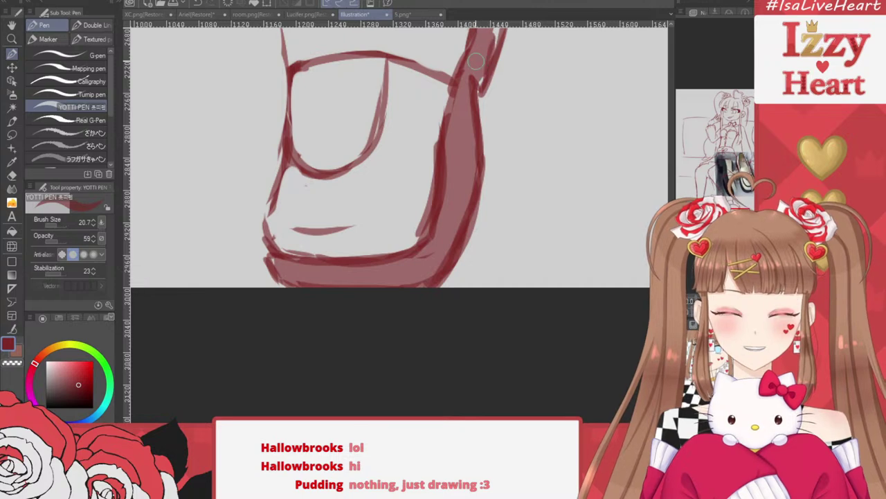
# Thicken the loafer's rounded toe panel outline into a dark band from the inner side up to the strap
pyautogui.scroll(-3, 429, 357)
pyautogui.scroll(1, 429, 357)
pyautogui.scroll(2, 377, 217)
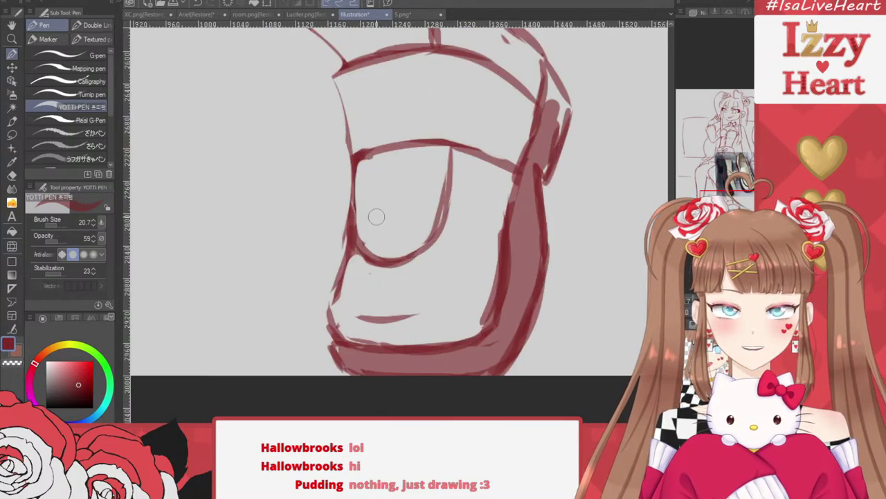
pyautogui.moveTo(355, 252)
pyautogui.mouseDown()
pyautogui.moveTo(404, 263)
pyautogui.moveTo(434, 223)
pyautogui.mouseUp()
pyautogui.hotkey('ctrl', 'z')
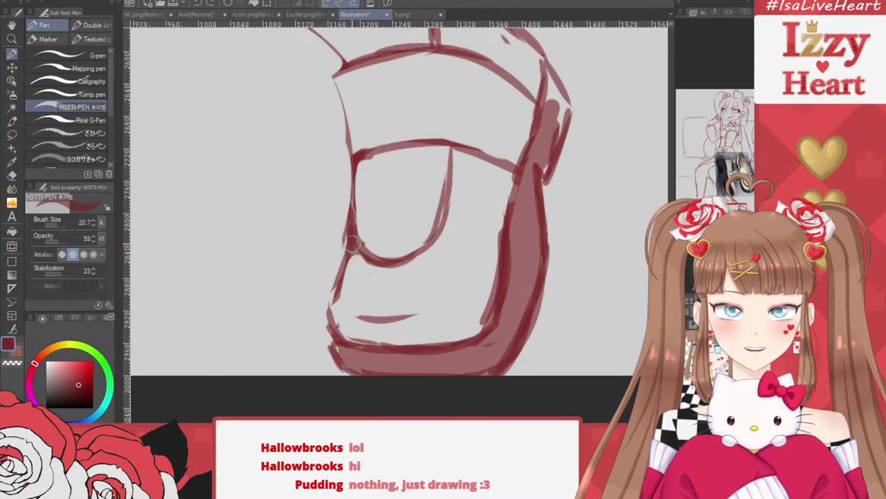
pyautogui.moveTo(352, 245)
pyautogui.mouseDown()
pyautogui.moveTo(440, 220)
pyautogui.moveTo(451, 146)
pyautogui.mouseUp()
pyautogui.scroll(-2, 470, 373)
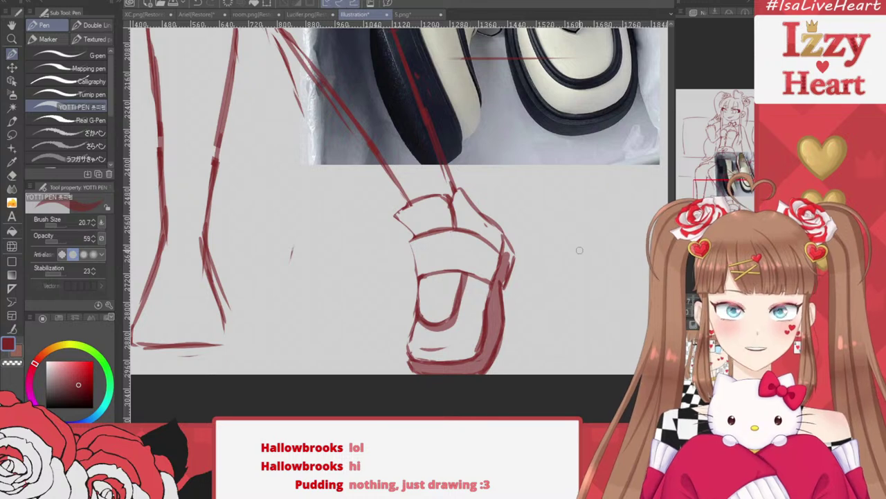
pyautogui.moveTo(469, 333)
pyautogui.mouseDown()
pyautogui.moveTo(439, 486)
pyautogui.moveTo(436, 440)
pyautogui.moveTo(456, 330)
pyautogui.mouseUp()
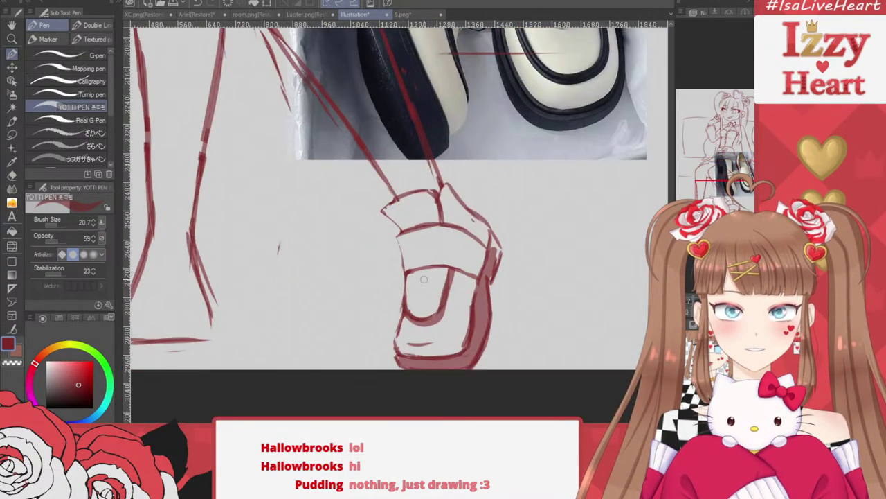
# Draw a chain along the loafer's strap edge with a small heart charm in the middle and an oval link at its outer end
pyautogui.scroll(2, 424, 280)
pyautogui.moveTo(496, 191)
pyautogui.mouseDown()
pyautogui.moveTo(516, 202)
pyautogui.moveTo(514, 220)
pyautogui.moveTo(486, 225)
pyautogui.moveTo(500, 232)
pyautogui.moveTo(488, 227)
pyautogui.moveTo(422, 262)
pyautogui.moveTo(400, 243)
pyautogui.moveTo(428, 286)
pyautogui.moveTo(424, 271)
pyautogui.mouseUp()
pyautogui.hotkey('ctrl', 'z')
pyautogui.moveTo(457, 244); pyautogui.dragTo(452, 245)
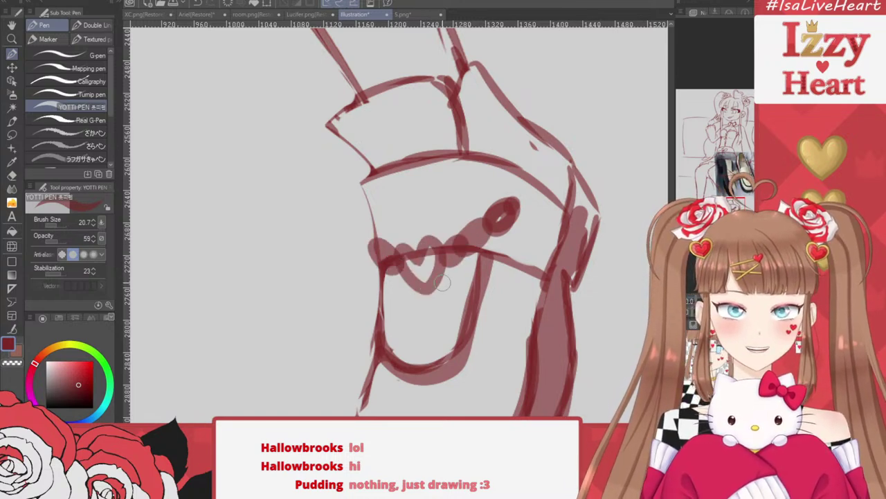
# Reinforce the inner edge of the ankle cuff above the loafer's strap
pyautogui.scroll(-10, 516, 293)
pyautogui.scroll(2, 525, 292)
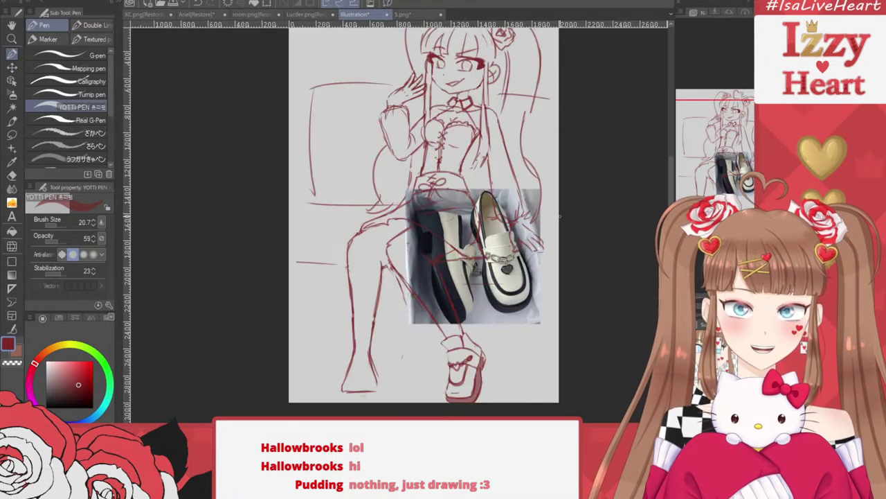
pyautogui.scroll(-2, 524, 292)
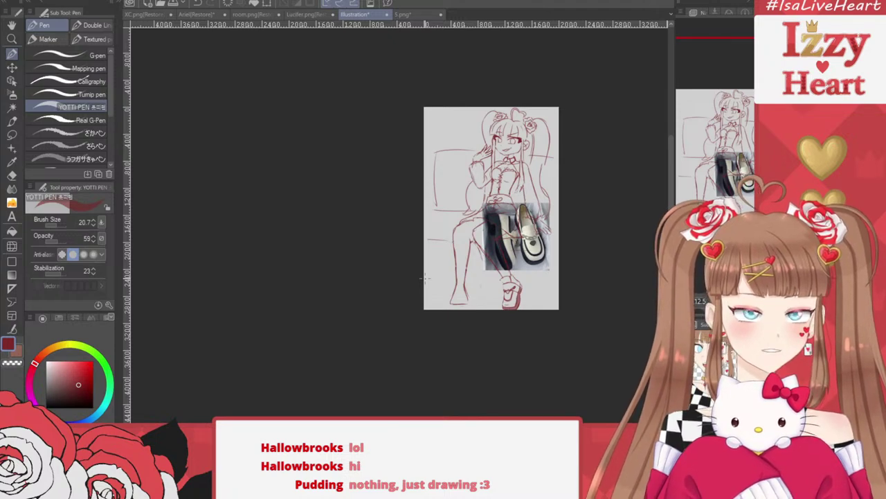
pyautogui.scroll(6, 468, 305)
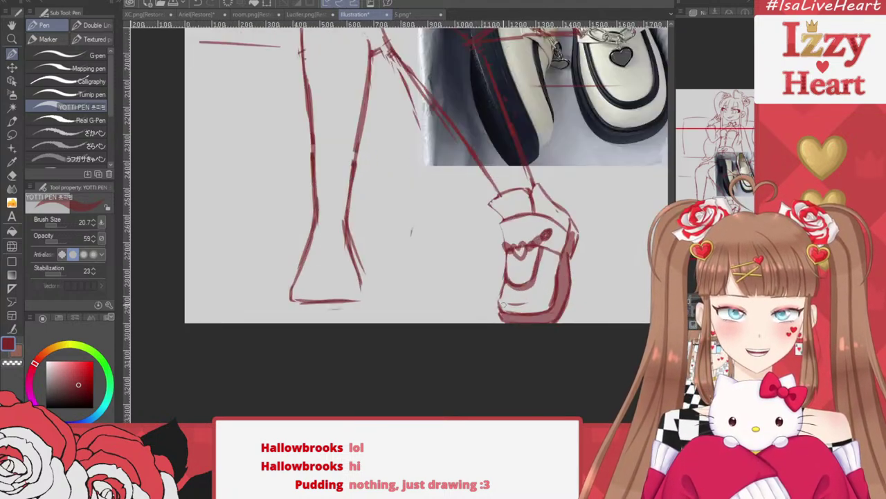
pyautogui.moveTo(485, 170); pyautogui.dragTo(499, 183)
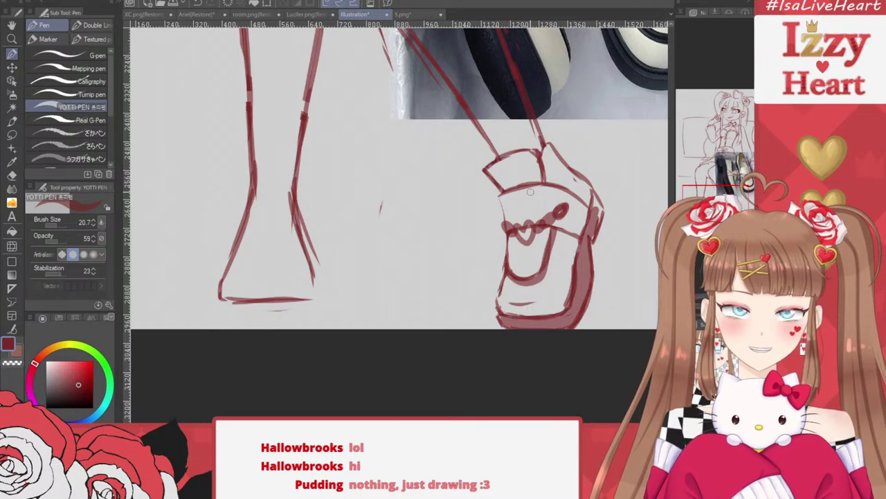
# Undo the last stroke and erase the doubled line along the inner side of the straight leg's foot
pyautogui.hotkey('ctrl', 'z')
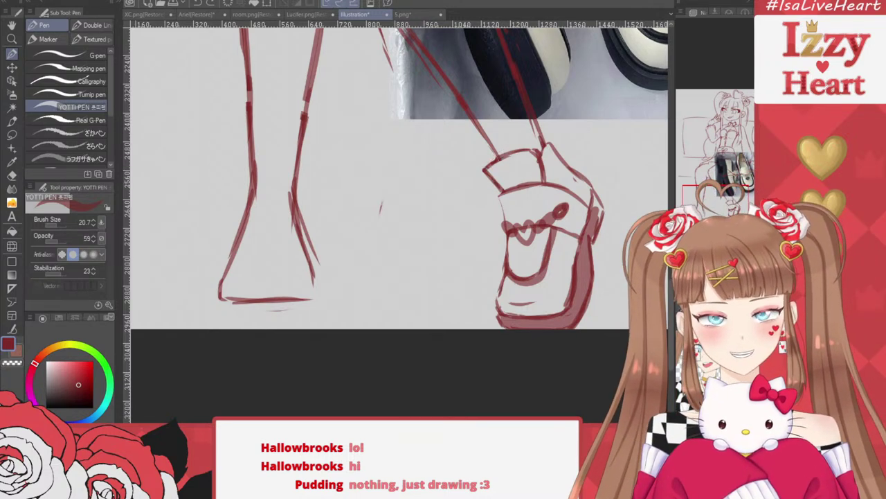
pyautogui.press('e')
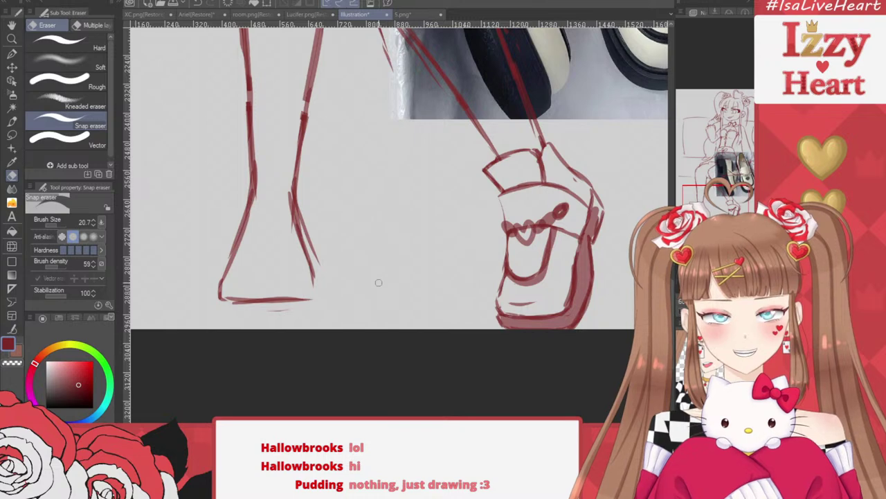
pyautogui.moveTo(284, 209)
pyautogui.mouseDown()
pyautogui.moveTo(317, 289)
pyautogui.moveTo(285, 208)
pyautogui.moveTo(320, 264)
pyautogui.mouseUp()
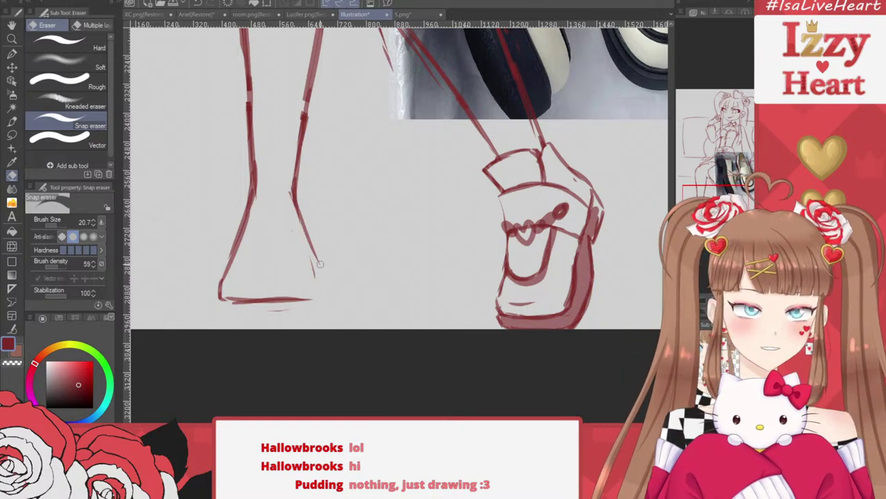
pyautogui.scroll(2, 198, 177)
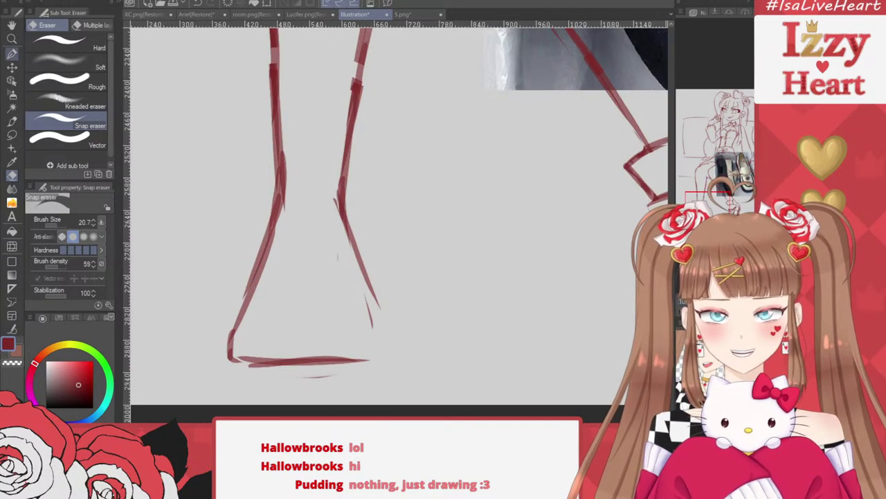
pyautogui.press('p')
pyautogui.moveTo(269, 229); pyautogui.dragTo(263, 313)
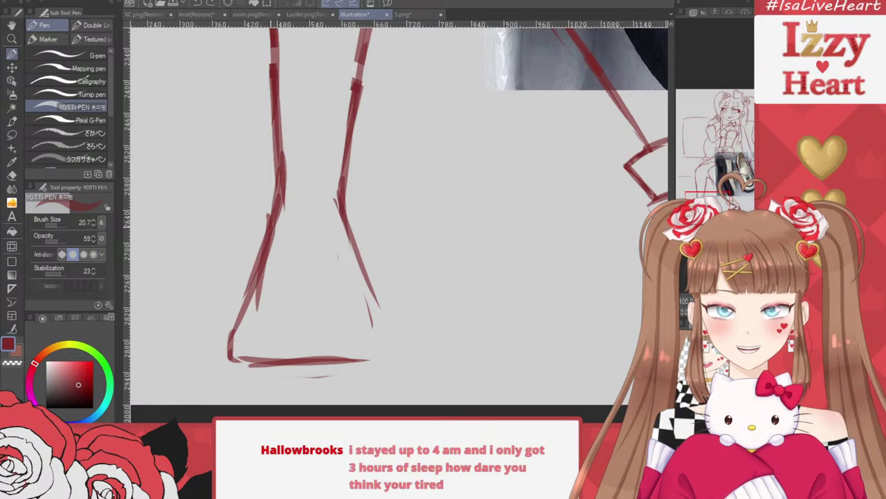
pyautogui.hotkey('ctrl', 'z')
pyautogui.moveTo(272, 220); pyautogui.dragTo(284, 305)
pyautogui.hotkey('ctrl', 'z')
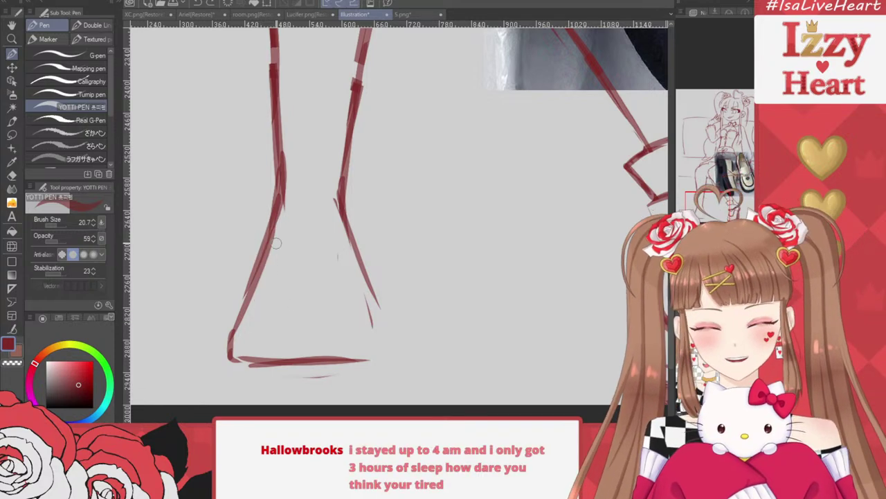
# Sketch the straight leg's front-facing loafer with a rounded U-shaped toe panel, an outer side line and a curved bottom edge
pyautogui.moveTo(271, 240)
pyautogui.mouseDown()
pyautogui.moveTo(284, 330)
pyautogui.moveTo(325, 336)
pyautogui.moveTo(350, 273)
pyautogui.moveTo(348, 228)
pyautogui.moveTo(347, 318)
pyautogui.mouseUp()
pyautogui.moveTo(255, 289); pyautogui.dragTo(242, 354)
pyautogui.moveTo(247, 317)
pyautogui.mouseDown()
pyautogui.moveTo(245, 374)
pyautogui.moveTo(285, 385)
pyautogui.mouseUp()
pyautogui.moveTo(252, 374)
pyautogui.mouseDown()
pyautogui.moveTo(270, 382)
pyautogui.moveTo(312, 380)
pyautogui.mouseUp()
pyautogui.moveTo(235, 371)
pyautogui.mouseDown()
pyautogui.moveTo(264, 385)
pyautogui.moveTo(323, 389)
pyautogui.mouseUp()
# Erase the old foot's outer corner and straight base line inside the front-facing loafer
pyautogui.click(11, 174)
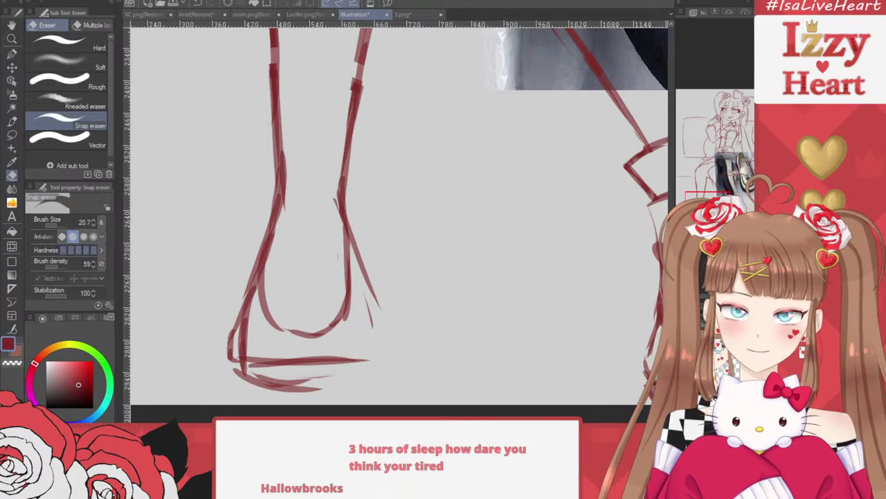
pyautogui.moveTo(230, 357); pyautogui.dragTo(235, 305)
pyautogui.moveTo(257, 363)
pyautogui.mouseDown()
pyautogui.moveTo(354, 361)
pyautogui.moveTo(331, 351)
pyautogui.moveTo(267, 357)
pyautogui.moveTo(364, 360)
pyautogui.moveTo(261, 371)
pyautogui.moveTo(365, 367)
pyautogui.moveTo(284, 358)
pyautogui.moveTo(337, 359)
pyautogui.mouseUp()
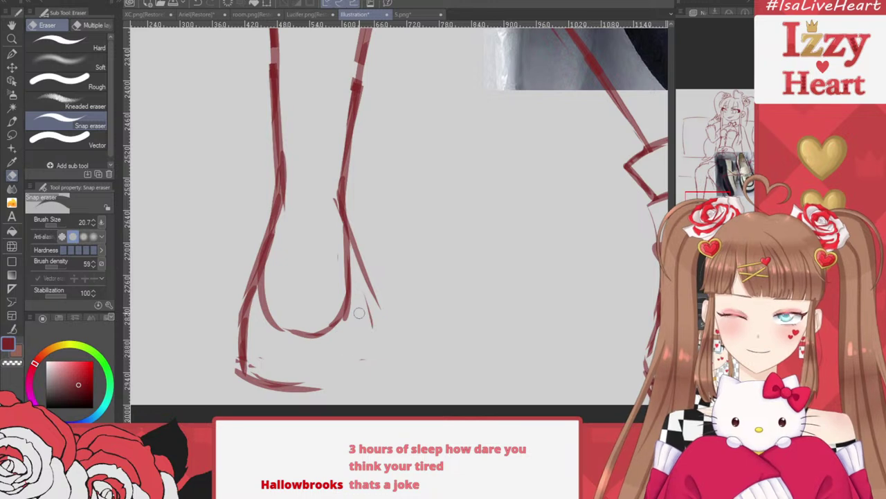
# Draw the front-facing loafer's inner side and close the curved bottom edge up to it
pyautogui.press('p')
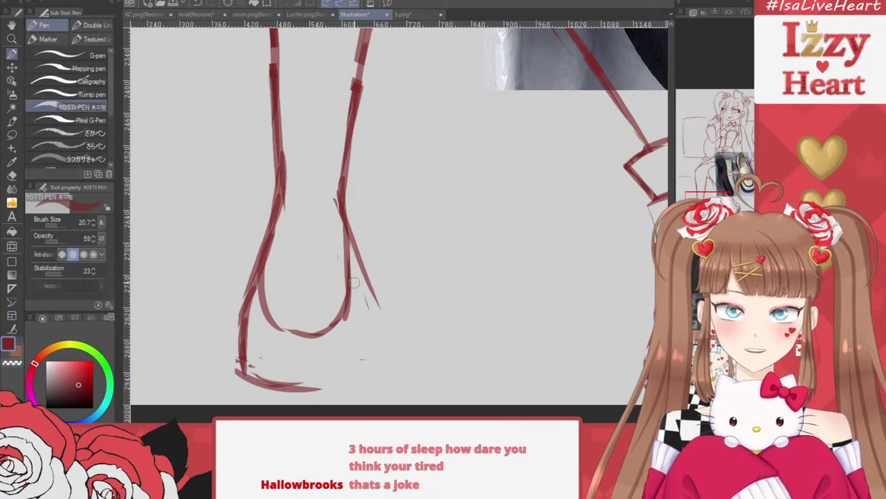
pyautogui.moveTo(351, 249)
pyautogui.mouseDown()
pyautogui.moveTo(374, 293)
pyautogui.moveTo(384, 349)
pyautogui.moveTo(370, 369)
pyautogui.moveTo(297, 386)
pyautogui.mouseUp()
pyautogui.moveTo(298, 385); pyautogui.dragTo(381, 362)
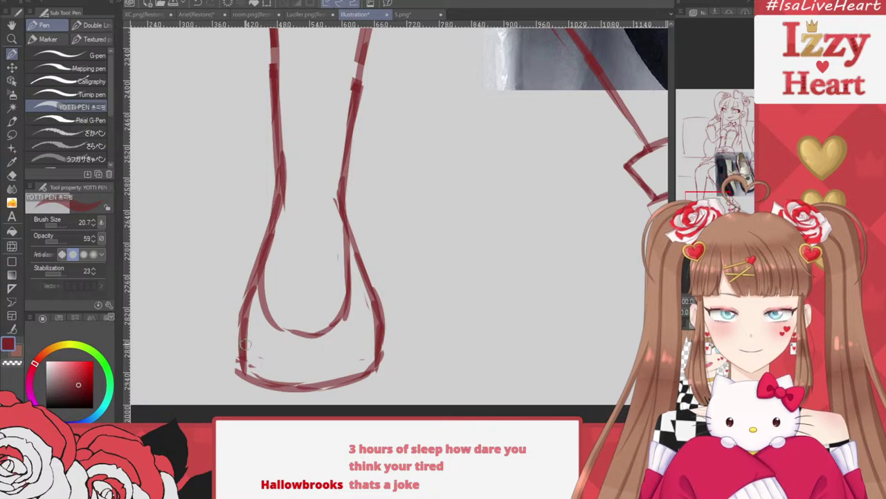
# Shade the front-facing loafer's platform sole solid dark red and thicken the rounded toe panel outline
pyautogui.moveTo(237, 342); pyautogui.dragTo(245, 374)
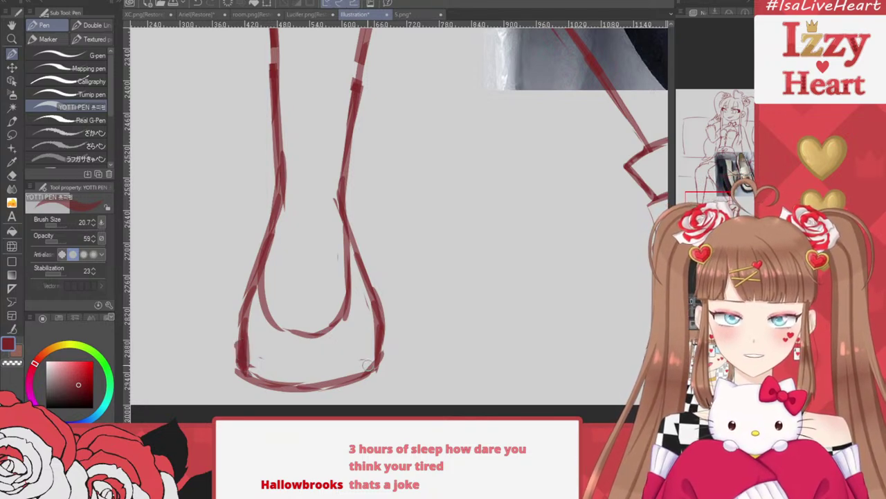
pyautogui.moveTo(377, 347); pyautogui.dragTo(370, 374)
pyautogui.moveTo(243, 350)
pyautogui.mouseDown()
pyautogui.moveTo(307, 364)
pyautogui.moveTo(370, 346)
pyautogui.moveTo(350, 372)
pyautogui.moveTo(277, 379)
pyautogui.moveTo(243, 364)
pyautogui.moveTo(325, 366)
pyautogui.moveTo(380, 346)
pyautogui.moveTo(256, 379)
pyautogui.moveTo(349, 335)
pyautogui.mouseUp()
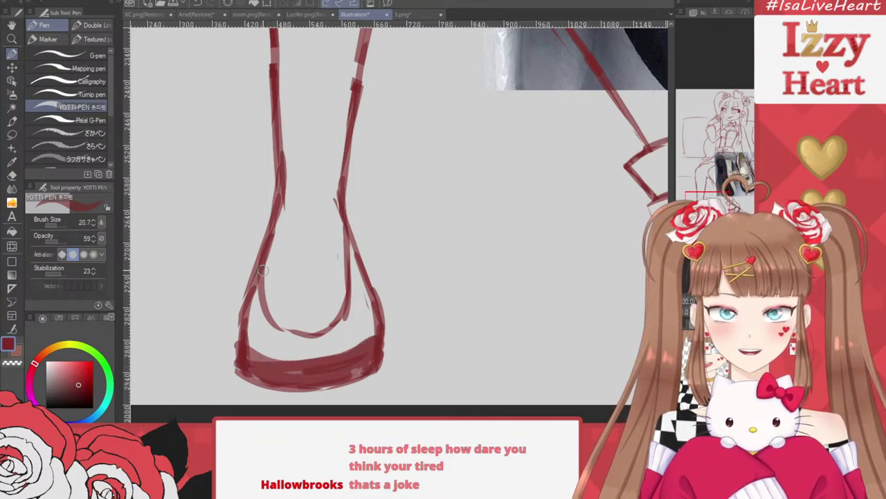
pyautogui.moveTo(263, 271)
pyautogui.mouseDown()
pyautogui.moveTo(308, 320)
pyautogui.moveTo(265, 296)
pyautogui.moveTo(343, 311)
pyautogui.mouseUp()
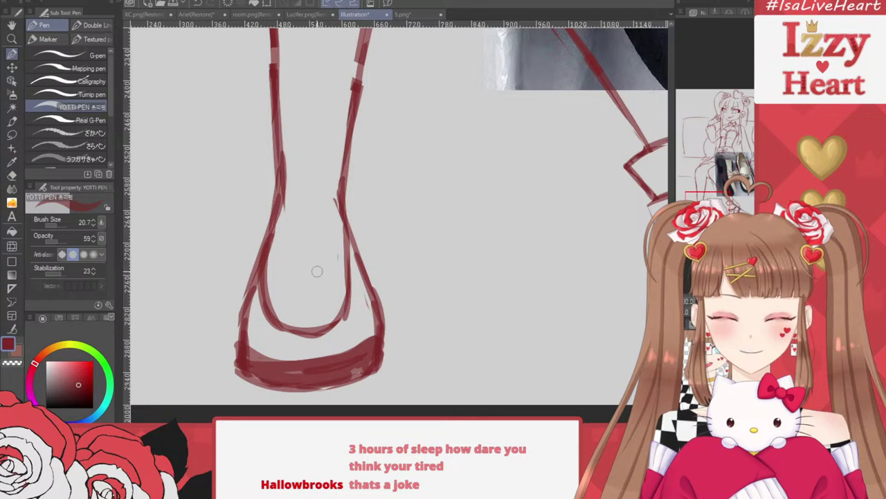
# Draw curved strap and shoe-opening lines across the front-facing loafer, and an ankle cuff above them
pyautogui.moveTo(256, 278); pyautogui.dragTo(361, 269)
pyautogui.moveTo(268, 235); pyautogui.dragTo(359, 233)
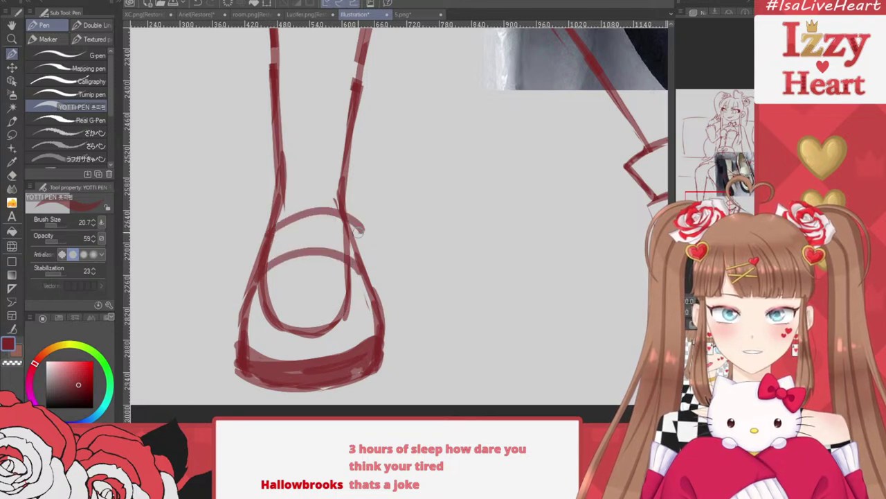
pyautogui.hotkey('ctrl', 'z')
pyautogui.moveTo(267, 232)
pyautogui.mouseDown()
pyautogui.moveTo(324, 207)
pyautogui.moveTo(352, 234)
pyautogui.mouseUp()
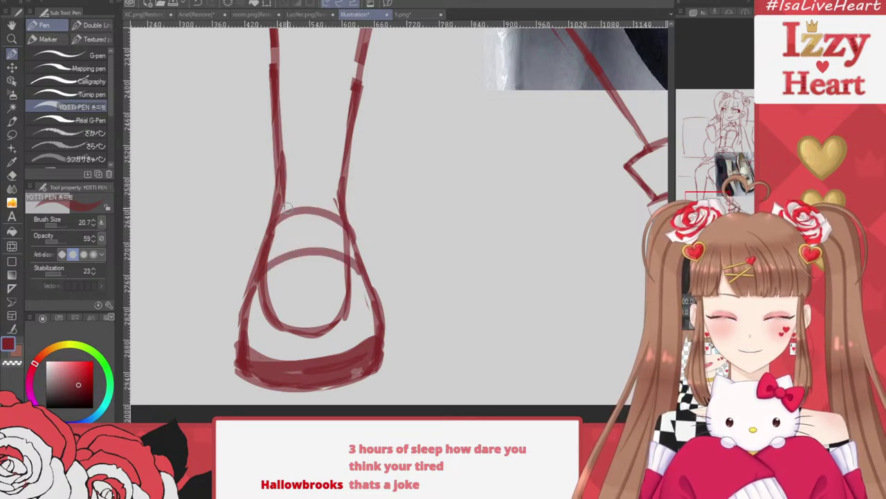
pyautogui.moveTo(286, 207)
pyautogui.mouseDown()
pyautogui.moveTo(281, 167)
pyautogui.moveTo(357, 166)
pyautogui.moveTo(346, 211)
pyautogui.mouseUp()
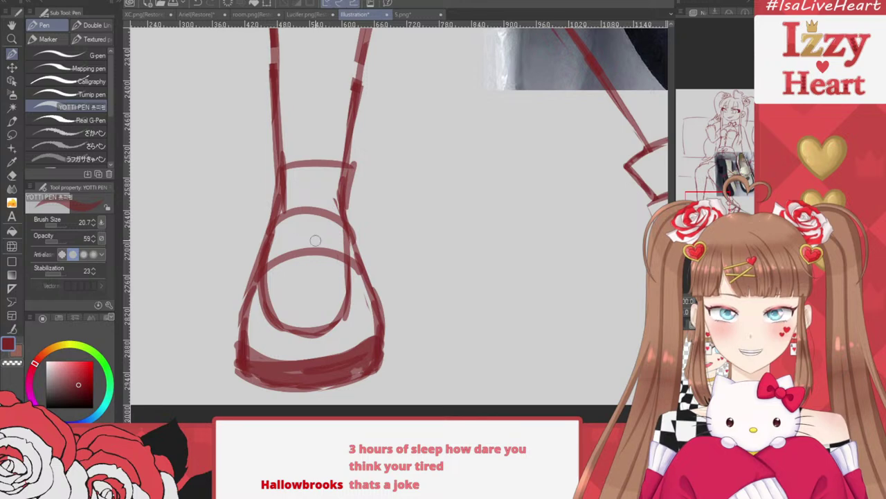
# Draw a chain with a small central heart charm along the front-facing loafer's strap edge
pyautogui.moveTo(315, 265)
pyautogui.mouseDown()
pyautogui.moveTo(298, 254)
pyautogui.moveTo(314, 272)
pyautogui.moveTo(255, 258)
pyautogui.moveTo(340, 257)
pyautogui.mouseUp()
pyautogui.scroll(-3, 339, 229)
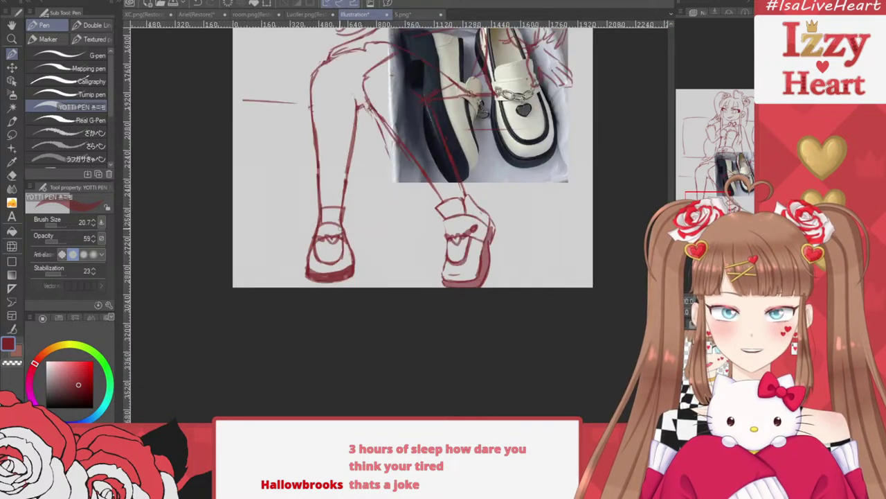
pyautogui.scroll(2, 338, 219)
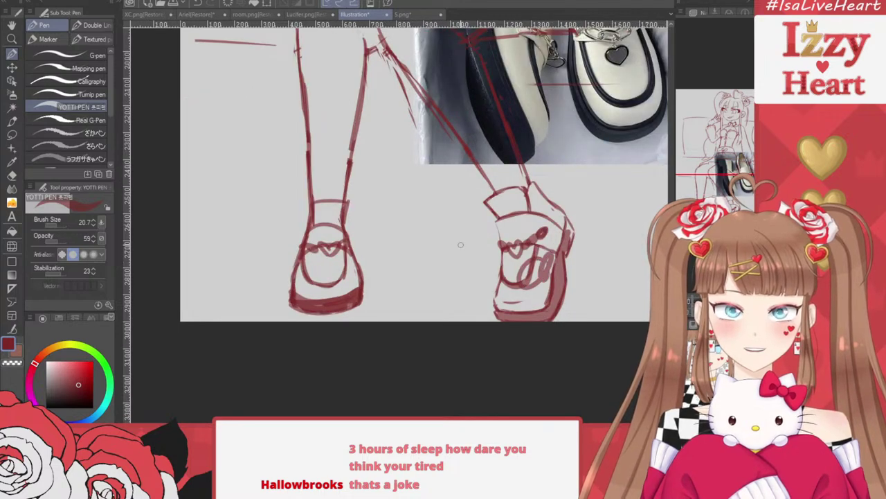
# Erase the front-facing loafer's platform sole and rounded toe panel with the eraser at size 95
pyautogui.scroll(3, 318, 302)
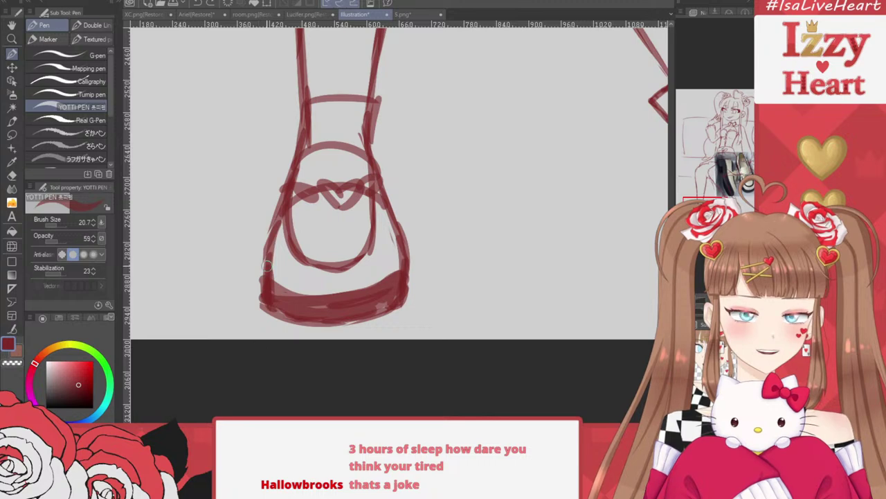
pyautogui.press('e')
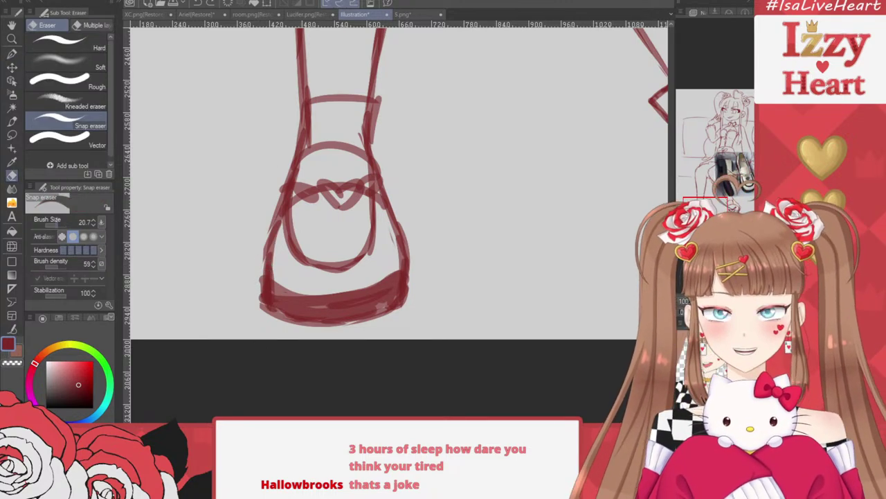
pyautogui.click(59, 222)
pyautogui.moveTo(238, 313)
pyautogui.mouseDown()
pyautogui.moveTo(504, 259)
pyautogui.moveTo(223, 284)
pyautogui.moveTo(273, 308)
pyautogui.mouseUp()
pyautogui.scroll(1, 315, 270)
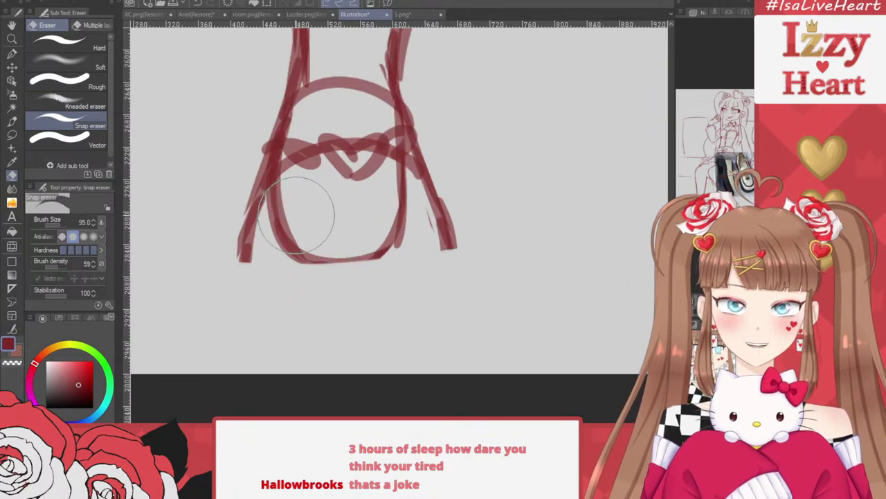
pyautogui.moveTo(303, 207)
pyautogui.mouseDown()
pyautogui.moveTo(297, 255)
pyautogui.moveTo(305, 156)
pyautogui.moveTo(298, 218)
pyautogui.moveTo(312, 353)
pyautogui.moveTo(371, 265)
pyautogui.moveTo(391, 291)
pyautogui.moveTo(391, 196)
pyautogui.moveTo(390, 289)
pyautogui.mouseUp()
# Restroke the front-facing loafer's outer side line and trim it to a thin edge with the eraser
pyautogui.press('p')
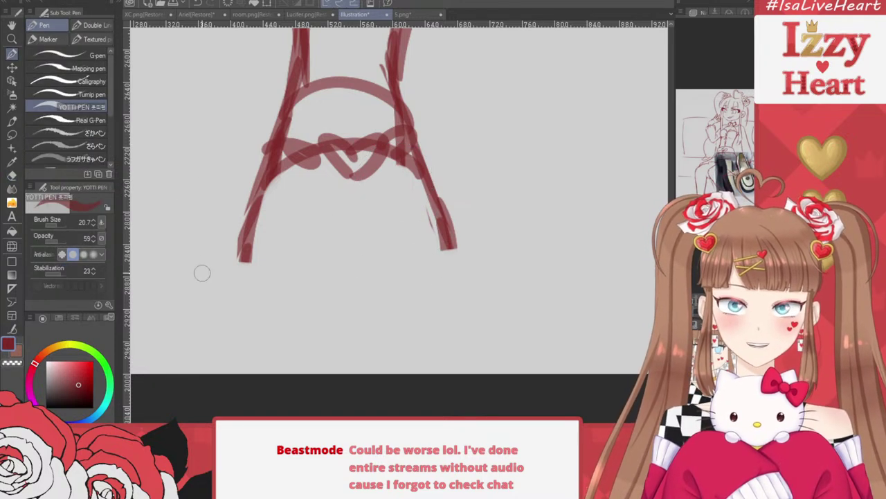
pyautogui.moveTo(256, 196); pyautogui.dragTo(227, 281)
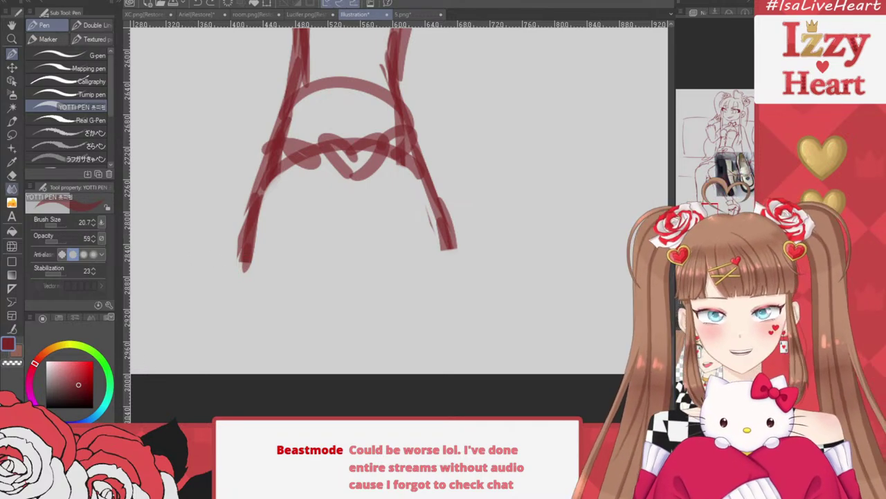
pyautogui.press('e')
pyautogui.moveTo(274, 201)
pyautogui.mouseDown()
pyautogui.moveTo(261, 276)
pyautogui.moveTo(268, 253)
pyautogui.moveTo(279, 197)
pyautogui.moveTo(245, 298)
pyautogui.mouseUp()
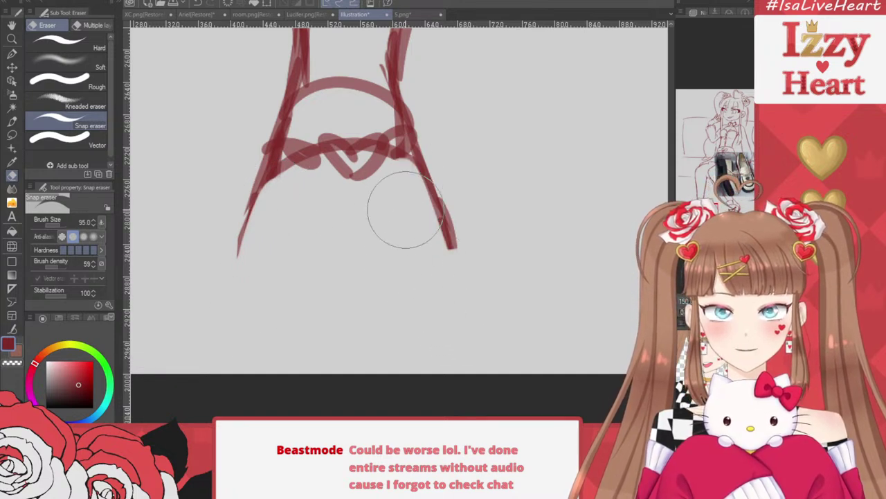
# Clear the overlapping lines inside the heart charm and chain links, and trim the links' upper edges
pyautogui.moveTo(383, 146); pyautogui.dragTo(403, 140)
pyautogui.moveTo(295, 149)
pyautogui.mouseDown()
pyautogui.moveTo(353, 167)
pyautogui.moveTo(375, 147)
pyautogui.mouseUp()
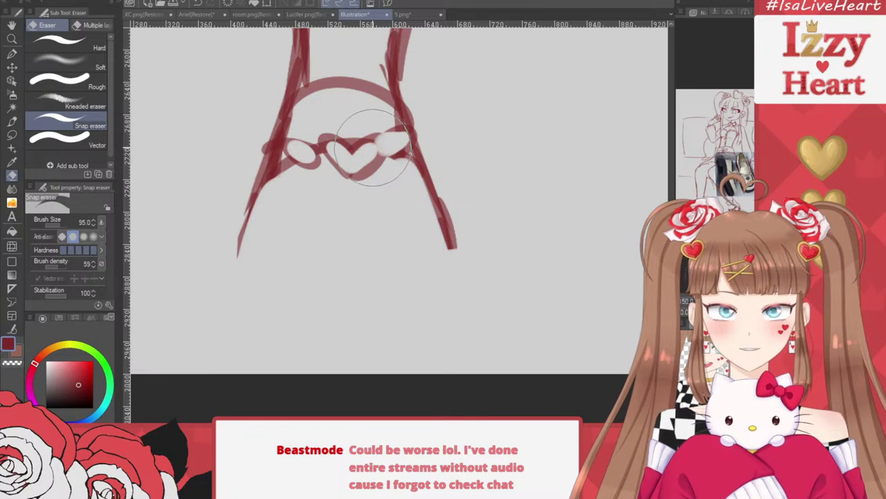
pyautogui.moveTo(312, 111)
pyautogui.mouseDown()
pyautogui.moveTo(287, 153)
pyautogui.moveTo(297, 99)
pyautogui.moveTo(287, 83)
pyautogui.moveTo(289, 156)
pyautogui.moveTo(291, 104)
pyautogui.moveTo(311, 115)
pyautogui.moveTo(277, 149)
pyautogui.moveTo(341, 158)
pyautogui.mouseUp()
pyautogui.moveTo(387, 122)
pyautogui.mouseDown()
pyautogui.moveTo(392, 114)
pyautogui.moveTo(412, 158)
pyautogui.mouseUp()
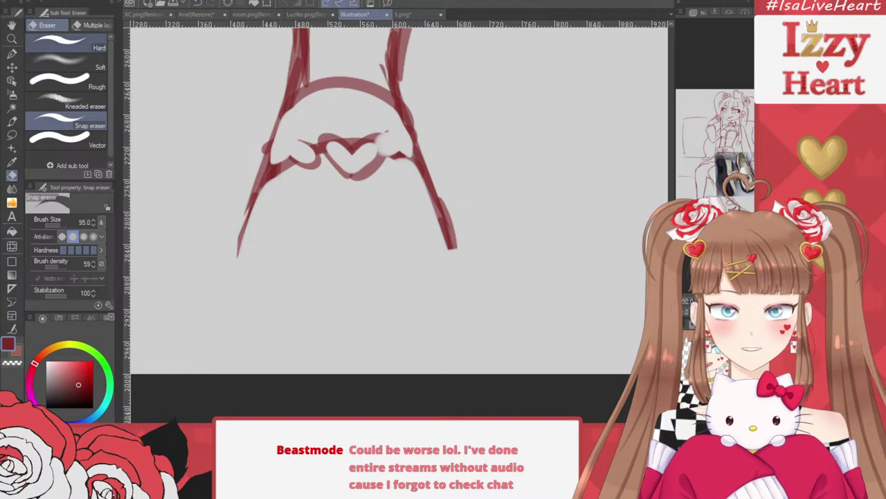
# Draw a scalloped sock frill across each leg above the ankle cuff
pyautogui.click(12, 53)
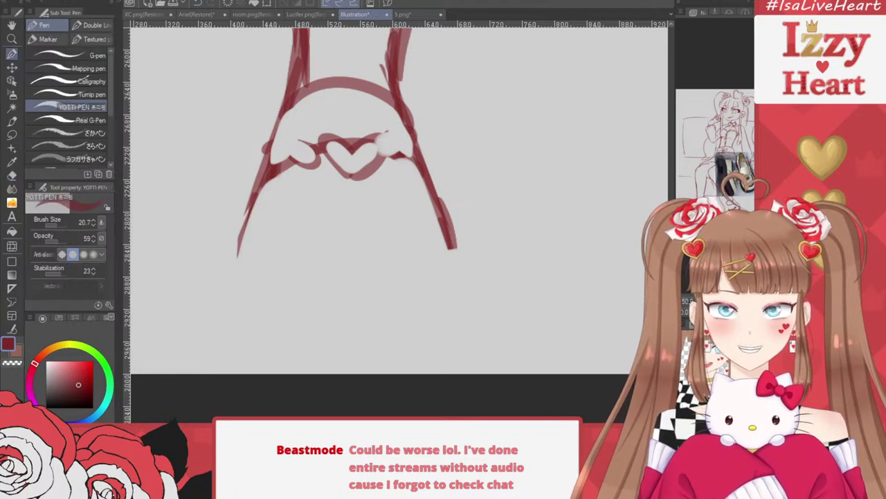
pyautogui.scroll(2, 280, 302)
pyautogui.scroll(-4, 280, 302)
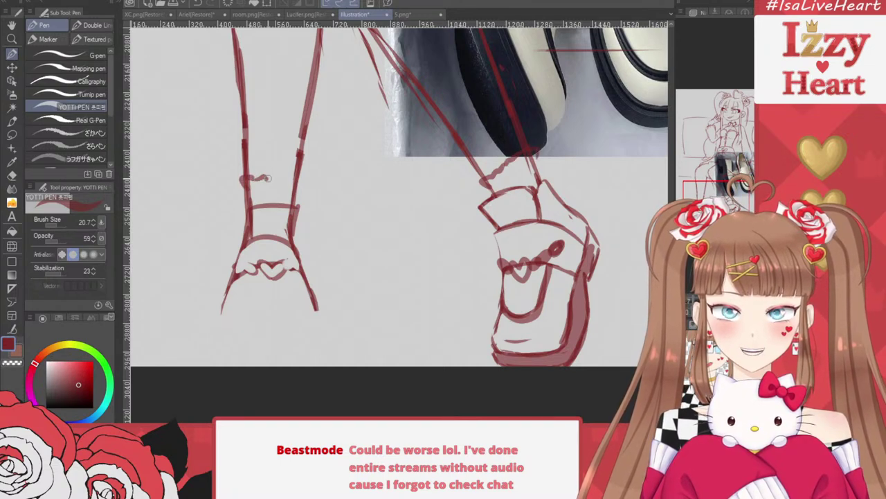
pyautogui.moveTo(269, 178)
pyautogui.mouseDown()
pyautogui.moveTo(297, 179)
pyautogui.moveTo(308, 192)
pyautogui.moveTo(293, 184)
pyautogui.mouseUp()
pyautogui.hotkey('ctrl', 'z')
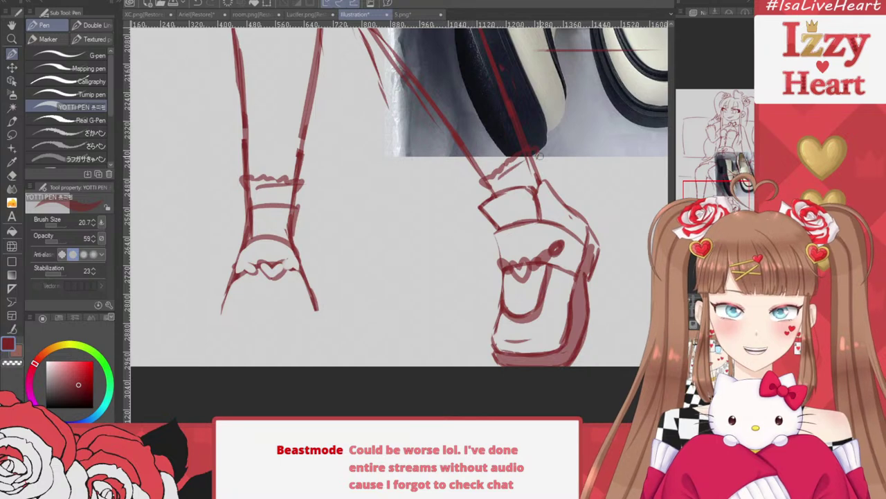
# Redraw the front-facing loafer's outer chain link and the outlines of its toe panel and upper
pyautogui.scroll(4, 270, 303)
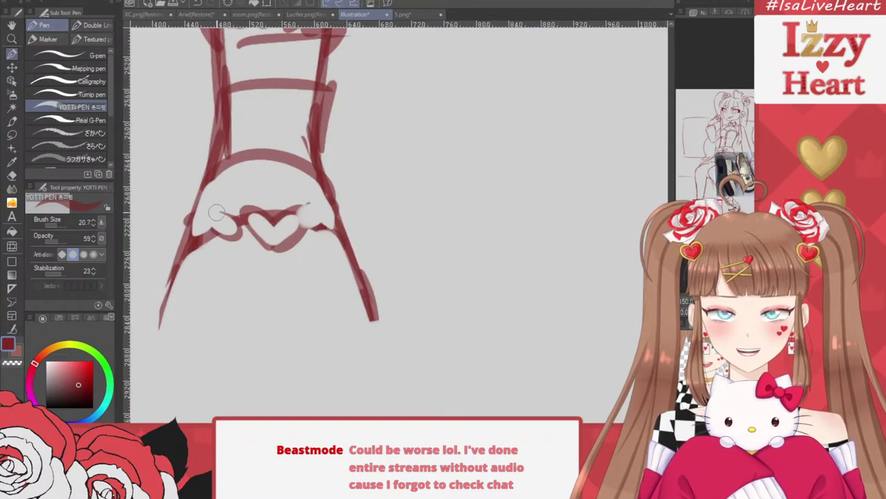
pyautogui.moveTo(216, 213); pyautogui.dragTo(226, 231)
pyautogui.moveTo(178, 278)
pyautogui.mouseDown()
pyautogui.moveTo(160, 329)
pyautogui.moveTo(164, 363)
pyautogui.mouseUp()
pyautogui.moveTo(186, 267)
pyautogui.mouseDown()
pyautogui.moveTo(212, 317)
pyautogui.moveTo(275, 339)
pyautogui.moveTo(335, 309)
pyautogui.mouseUp()
pyautogui.moveTo(335, 222)
pyautogui.mouseDown()
pyautogui.moveTo(335, 315)
pyautogui.moveTo(257, 345)
pyautogui.mouseUp()
pyautogui.moveTo(153, 335)
pyautogui.mouseDown()
pyautogui.moveTo(159, 362)
pyautogui.moveTo(275, 388)
pyautogui.mouseUp()
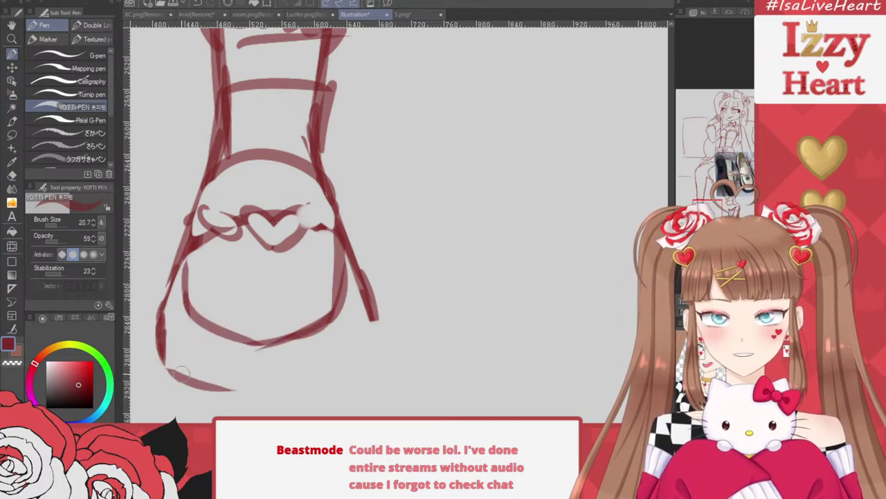
pyautogui.moveTo(183, 373)
pyautogui.mouseDown()
pyautogui.moveTo(317, 372)
pyautogui.moveTo(379, 341)
pyautogui.mouseUp()
# Outline a thick, slightly flared platform sole beneath the front-facing loafer's upper
pyautogui.scroll(-1, 381, 155)
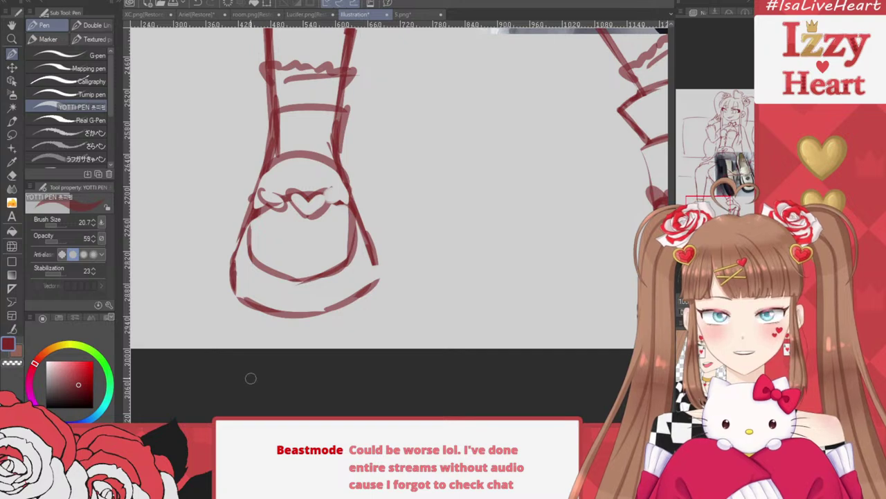
pyautogui.moveTo(229, 287); pyautogui.dragTo(229, 320)
pyautogui.moveTo(378, 264); pyautogui.dragTo(380, 322)
pyautogui.moveTo(232, 319)
pyautogui.mouseDown()
pyautogui.moveTo(296, 340)
pyautogui.moveTo(330, 333)
pyautogui.mouseUp()
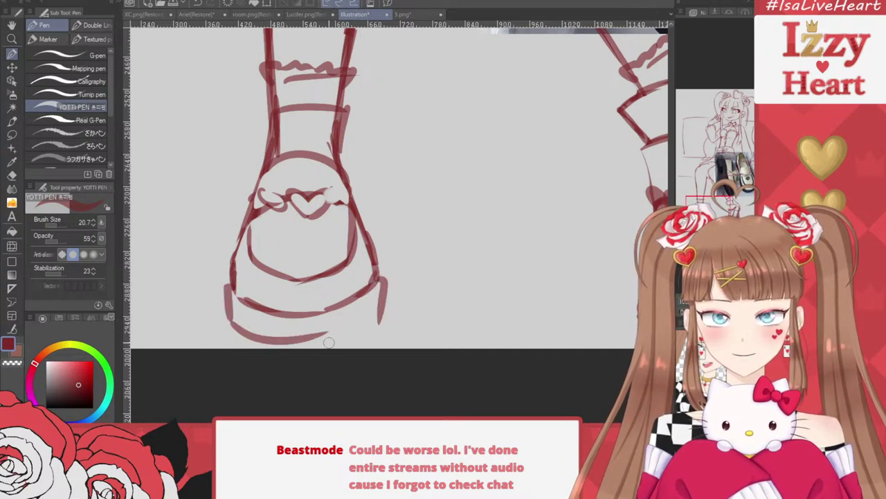
pyautogui.moveTo(275, 337); pyautogui.dragTo(396, 309)
# Fill the front-facing loafer's platform sole with solid dark red strokes
pyautogui.moveTo(225, 298)
pyautogui.mouseDown()
pyautogui.moveTo(250, 325)
pyautogui.moveTo(271, 331)
pyautogui.moveTo(321, 332)
pyautogui.moveTo(378, 291)
pyautogui.moveTo(375, 313)
pyautogui.mouseUp()
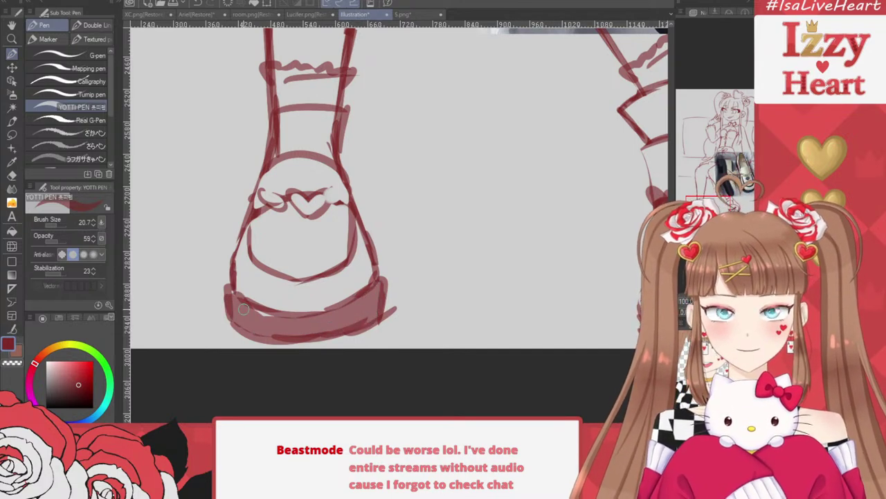
pyautogui.moveTo(244, 309); pyautogui.dragTo(282, 322)
pyautogui.scroll(-3, 347, 273)
pyautogui.scroll(-1, 409, 255)
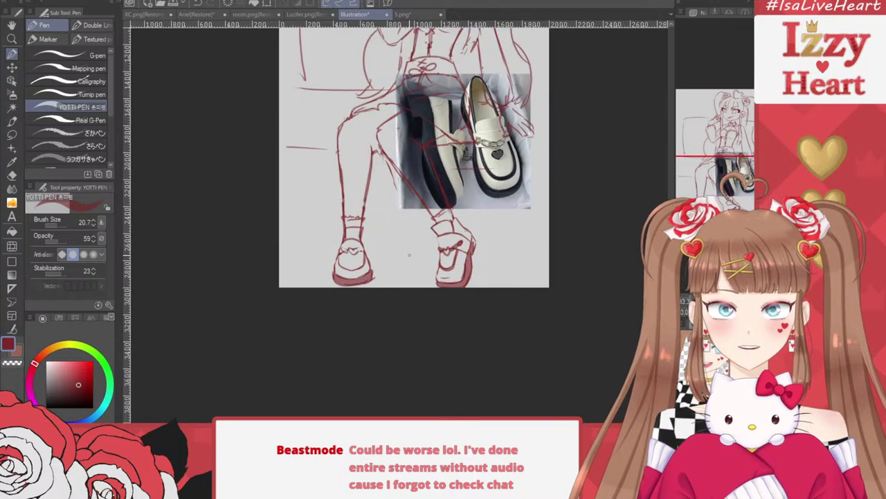
# Hide the loafer reference photo and show the gold winged-heart necklace photo in its place
pyautogui.moveTo(409, 255); pyautogui.dragTo(385, 370)
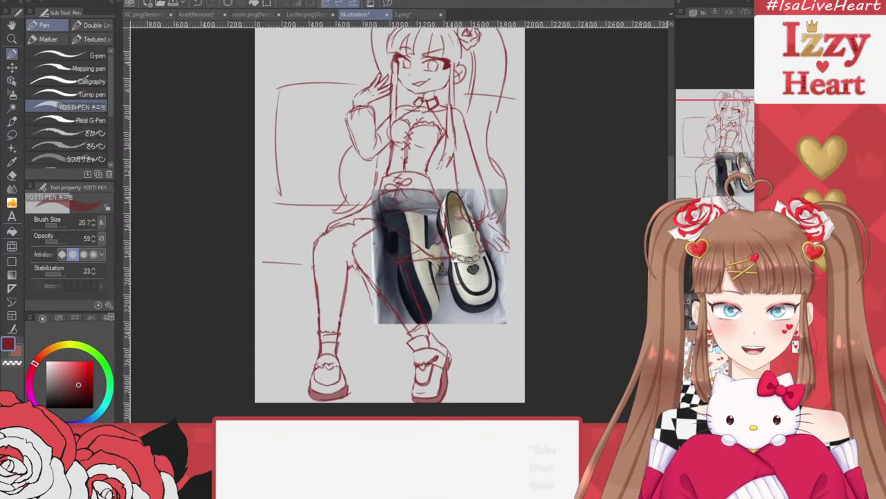
pyautogui.click(683, 374)
pyautogui.click(682, 360)
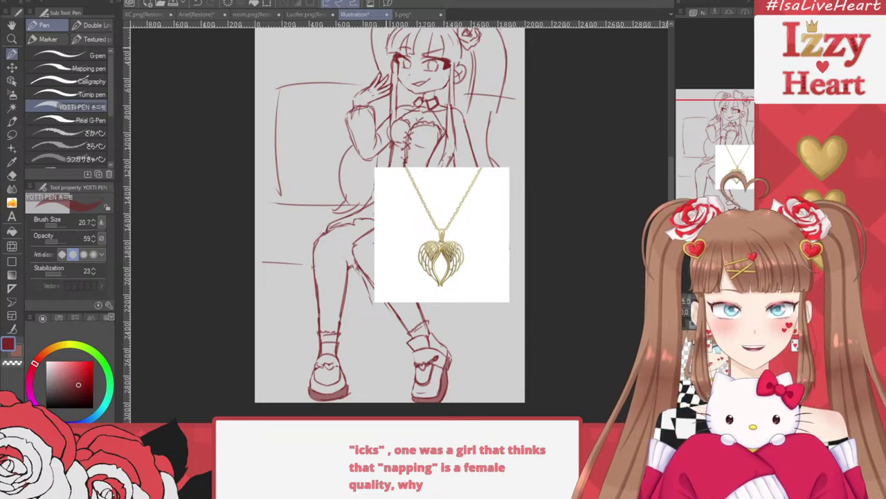
# Scale the necklace photo down to 62% and place it beside the character's head over the sofa back
pyautogui.click(266, 4)
pyautogui.moveTo(510, 167); pyautogui.dragTo(458, 219)
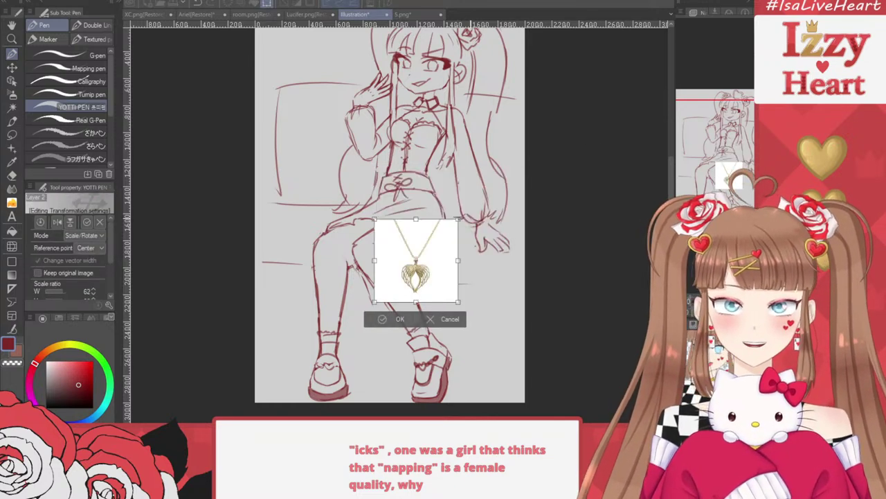
pyautogui.moveTo(416, 261); pyautogui.dragTo(338, 98)
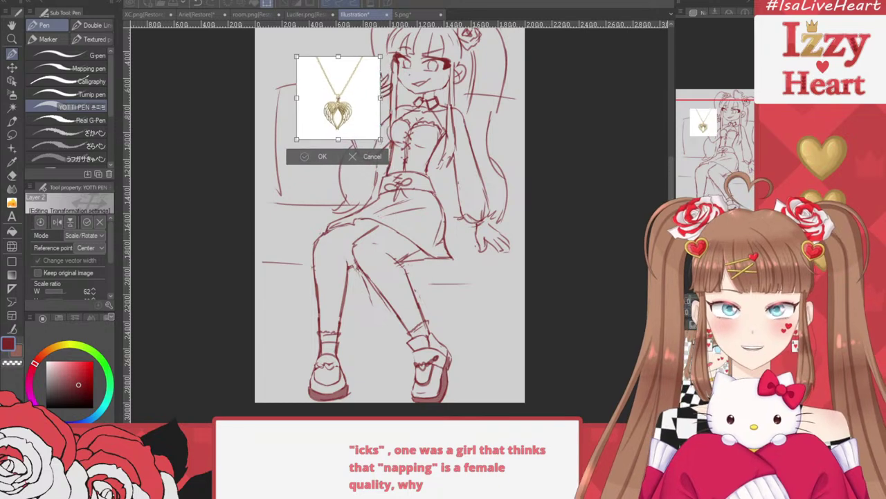
pyautogui.press('Return')
# Draw a small winged-heart pendant just below the character's collar, following the necklace photo
pyautogui.scroll(3, 348, 73)
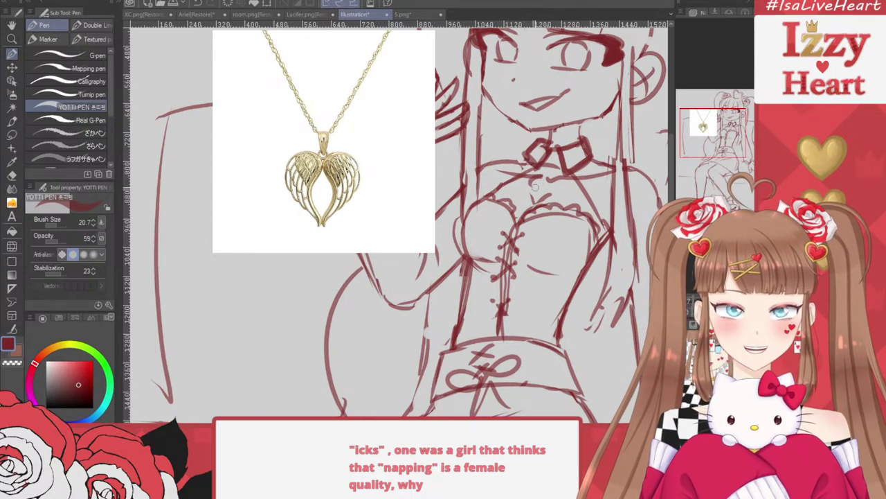
pyautogui.moveTo(527, 186)
pyautogui.mouseDown()
pyautogui.moveTo(532, 196)
pyautogui.moveTo(545, 182)
pyautogui.moveTo(544, 196)
pyautogui.moveTo(541, 170)
pyautogui.mouseUp()
pyautogui.click(11, 174)
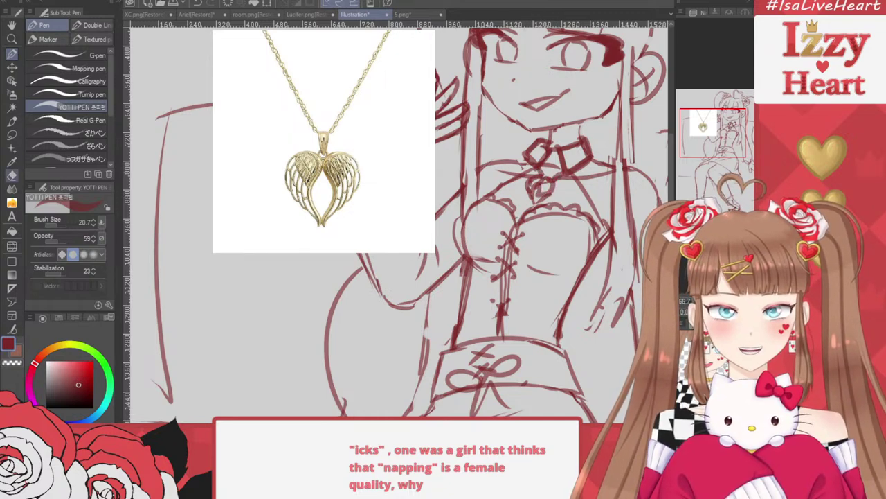
pyautogui.click(57, 224)
pyautogui.scroll(1, 419, 124)
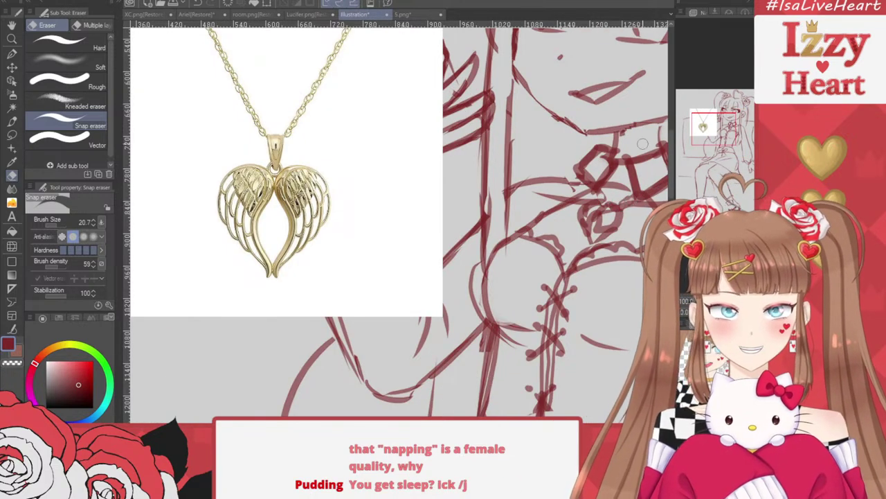
pyautogui.click(11, 135)
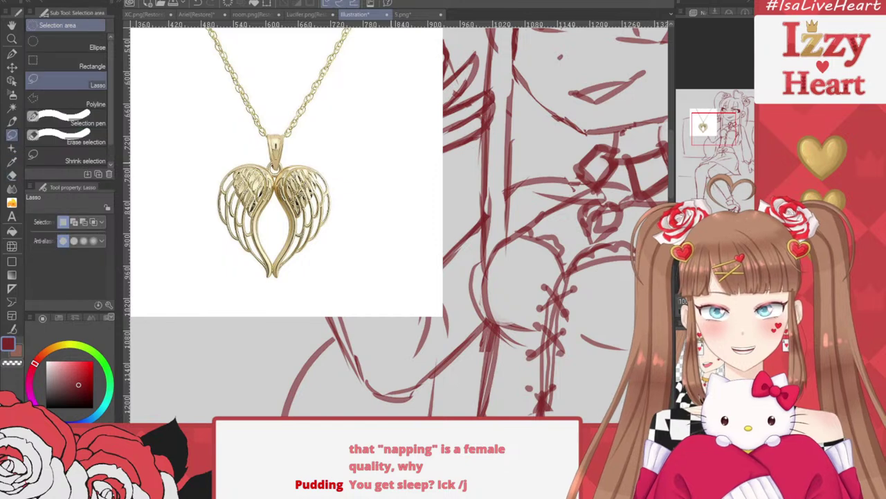
pyautogui.moveTo(600, 108)
pyautogui.mouseDown()
pyautogui.moveTo(589, 261)
pyautogui.moveTo(648, 138)
pyautogui.mouseUp()
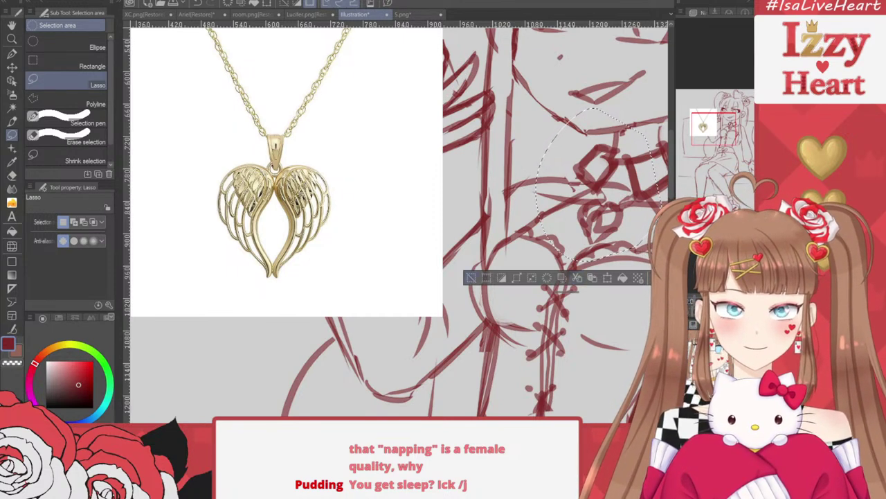
pyautogui.hotkey('ctrl', 'd')
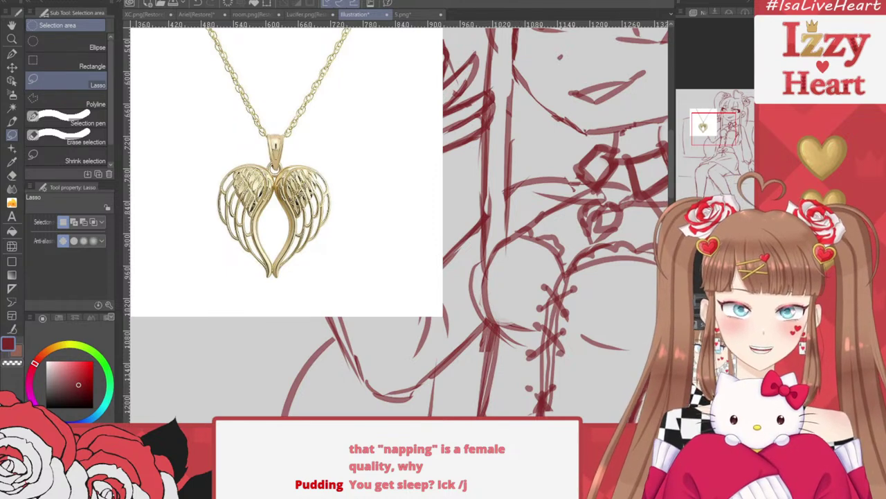
# Toggle the sketch layers' visibility to check which layer holds the pendant strokes
pyautogui.click(683, 374)
pyautogui.click(683, 374)
pyautogui.click(683, 374)
pyautogui.click(683, 357)
pyautogui.click(683, 357)
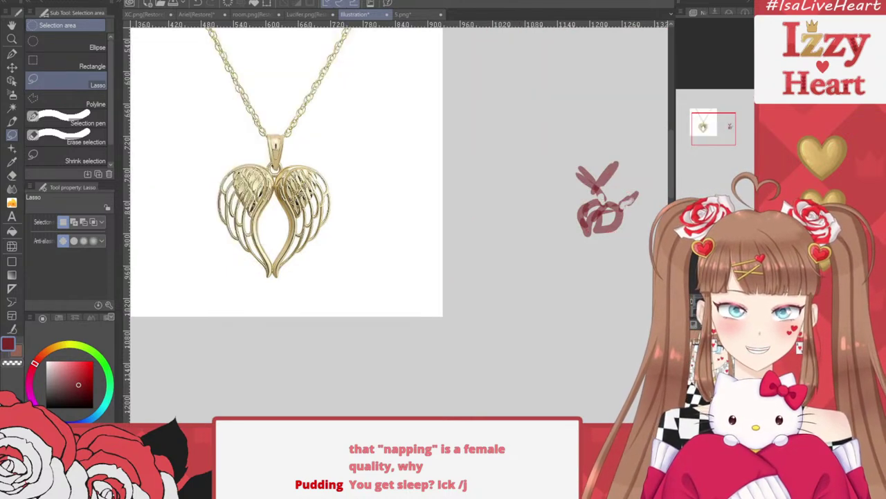
pyautogui.click(683, 374)
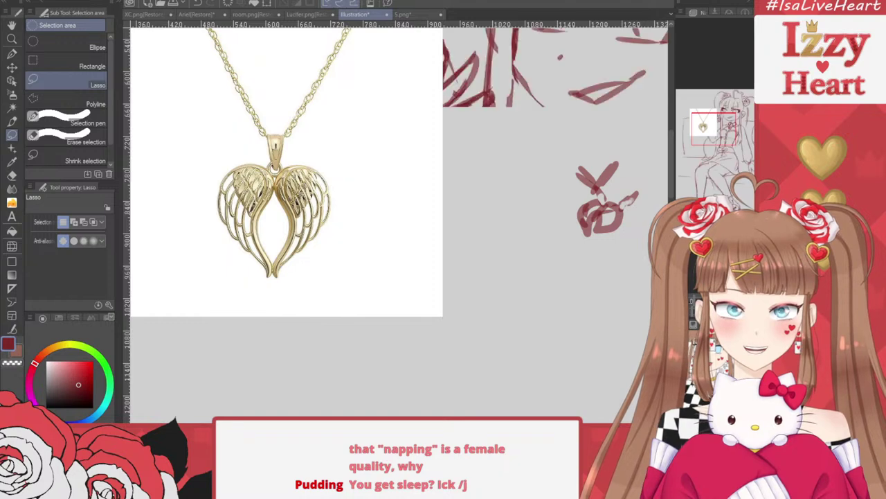
# Erase the pendant's inner strokes to open up its winged-heart shape, and clear the necklace photo from the canvas
pyautogui.press('e')
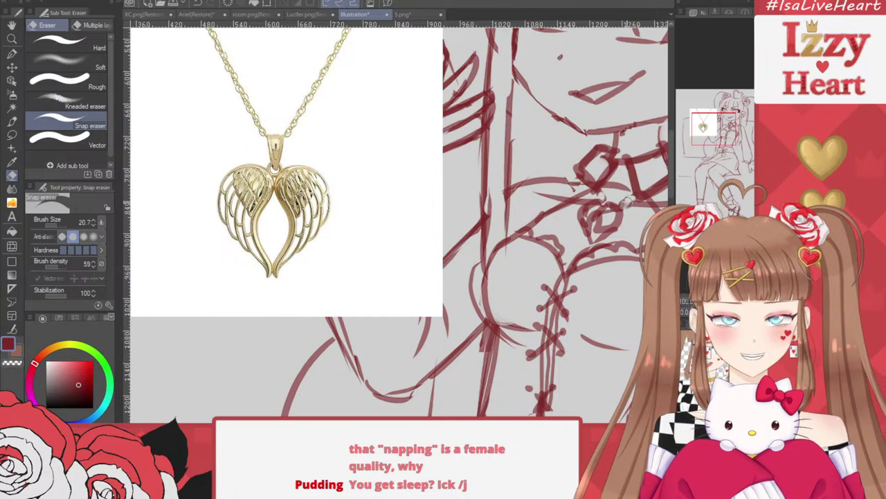
pyautogui.moveTo(595, 213)
pyautogui.mouseDown()
pyautogui.moveTo(609, 227)
pyautogui.moveTo(594, 219)
pyautogui.moveTo(587, 234)
pyautogui.mouseUp()
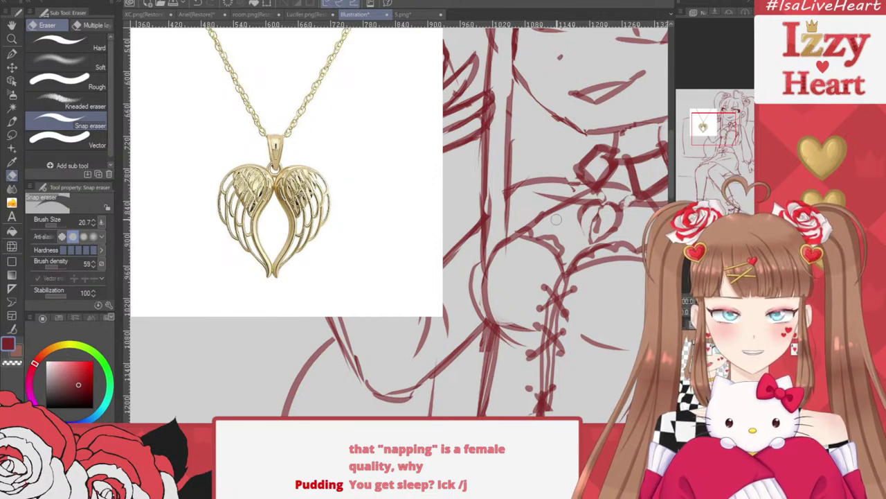
pyautogui.scroll(-3, 485, 159)
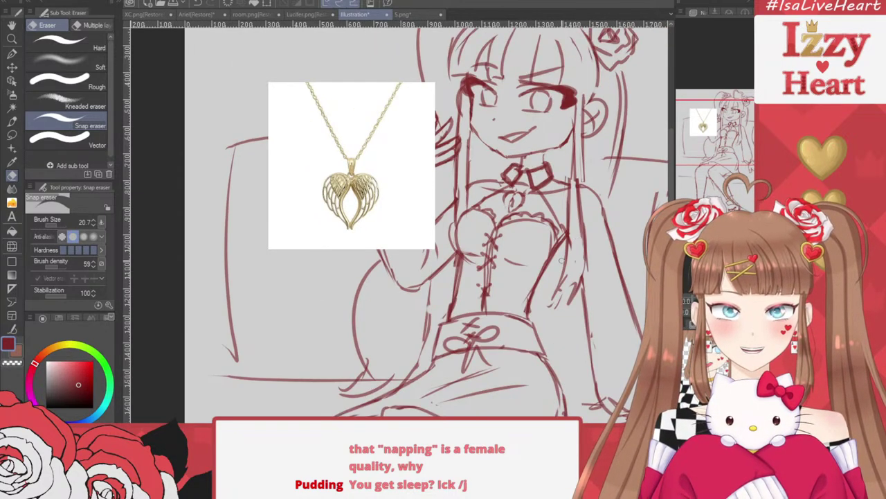
pyautogui.scroll(-3, 561, 261)
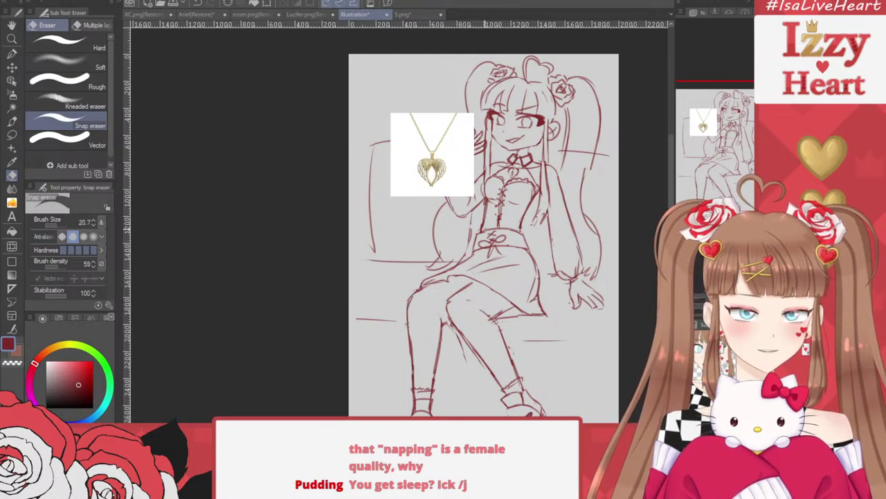
pyautogui.press('Delete')
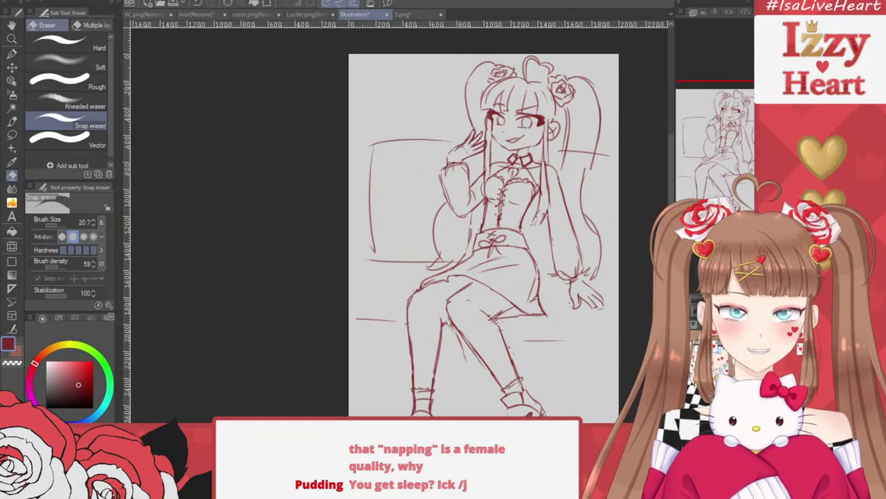
pyautogui.moveTo(485, 277); pyautogui.dragTo(466, 212)
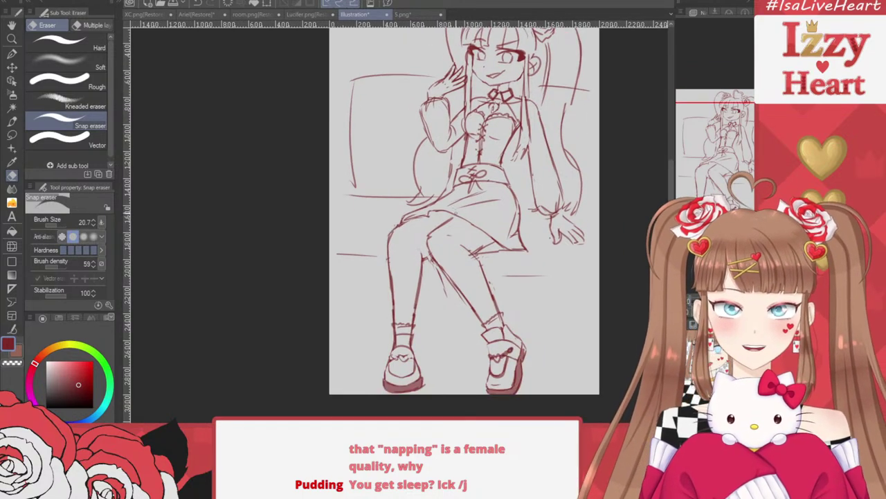
pyautogui.press('p')
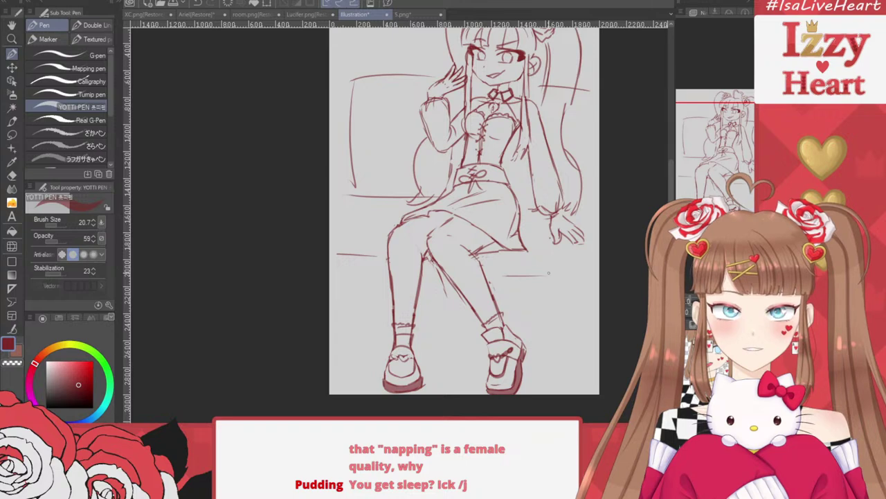
pyautogui.scroll(-3, 604, 201)
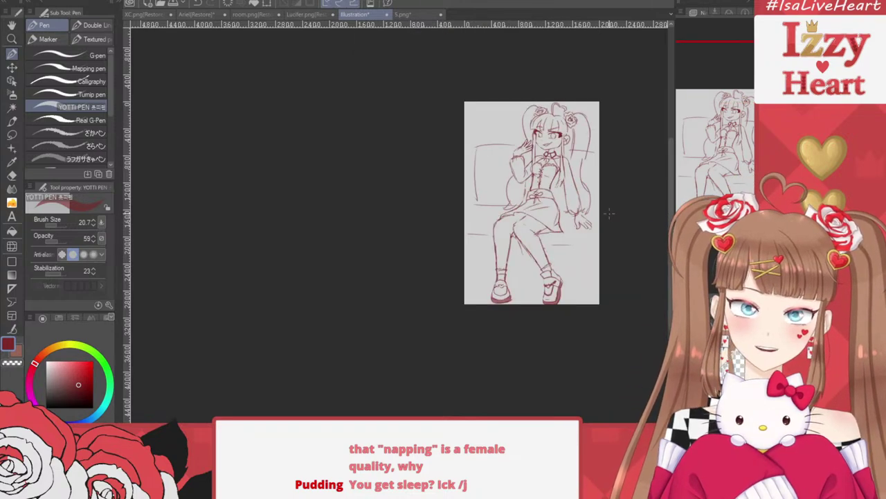
pyautogui.scroll(3, 609, 213)
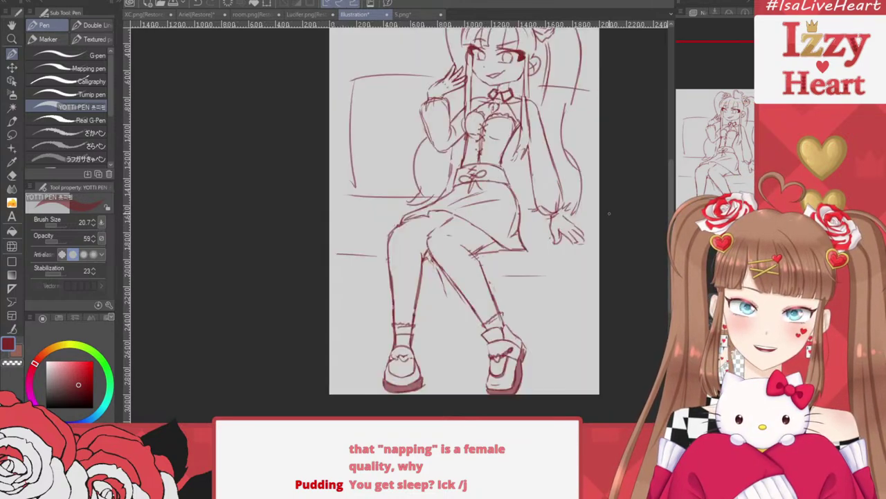
# Try tilting the whole sketch slightly clockwise and enlarging it to 102%
pyautogui.hotkey('ctrl', 't')
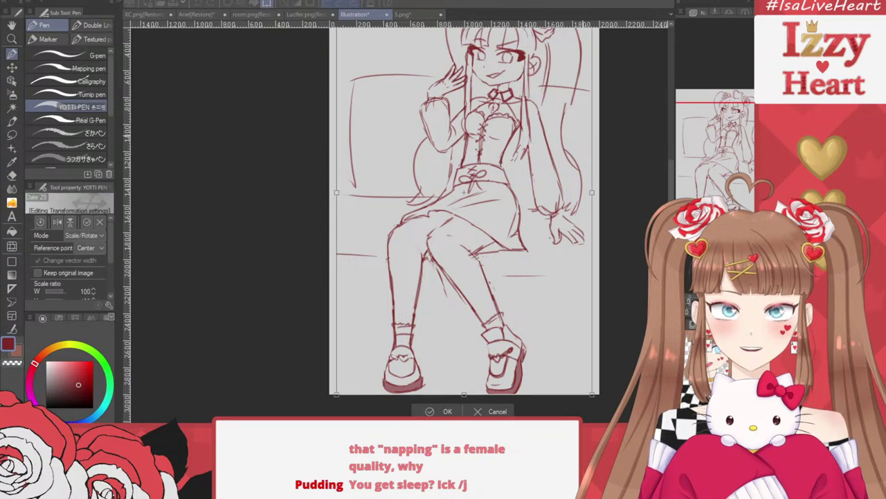
pyautogui.moveTo(639, 139); pyautogui.dragTo(644, 165)
pyautogui.scroll(-3, 473, 255)
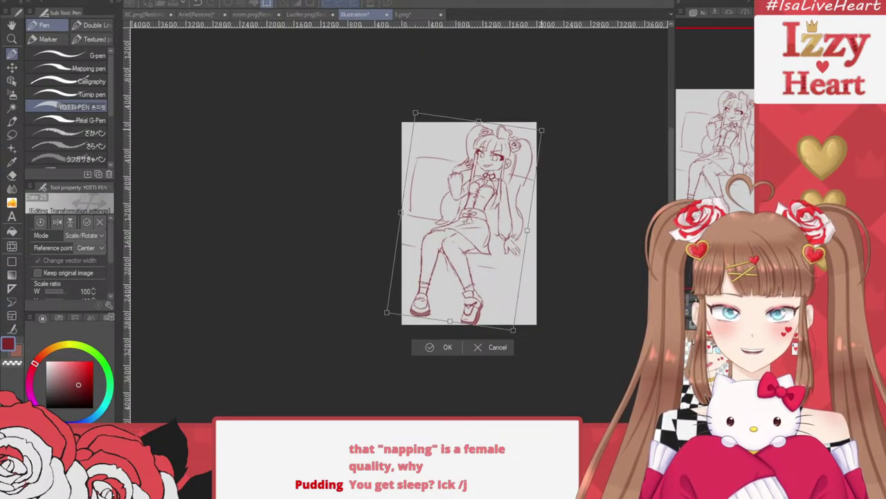
pyautogui.moveTo(542, 130); pyautogui.dragTo(544, 127)
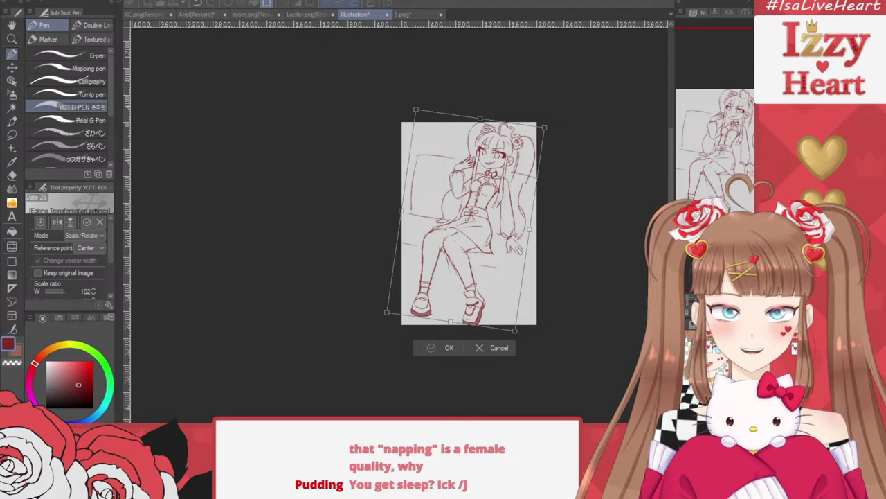
pyautogui.press('Escape')
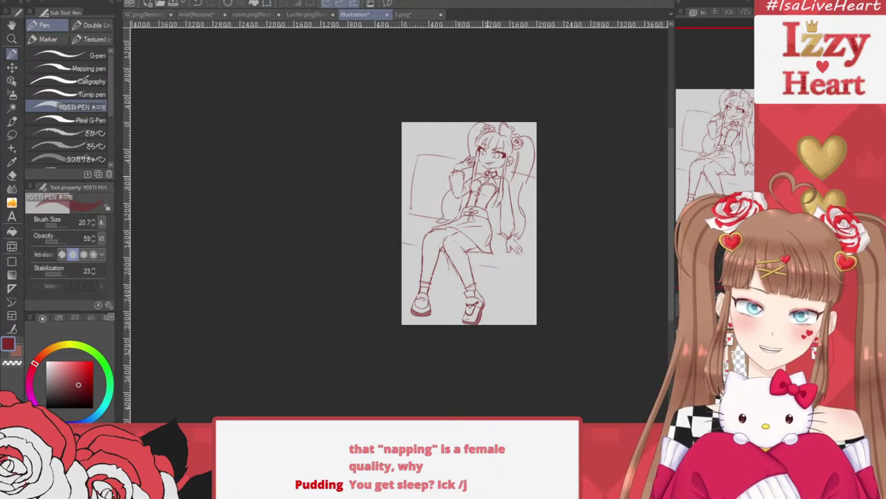
pyautogui.scroll(2, 493, 161)
pyautogui.scroll(-2, 493, 161)
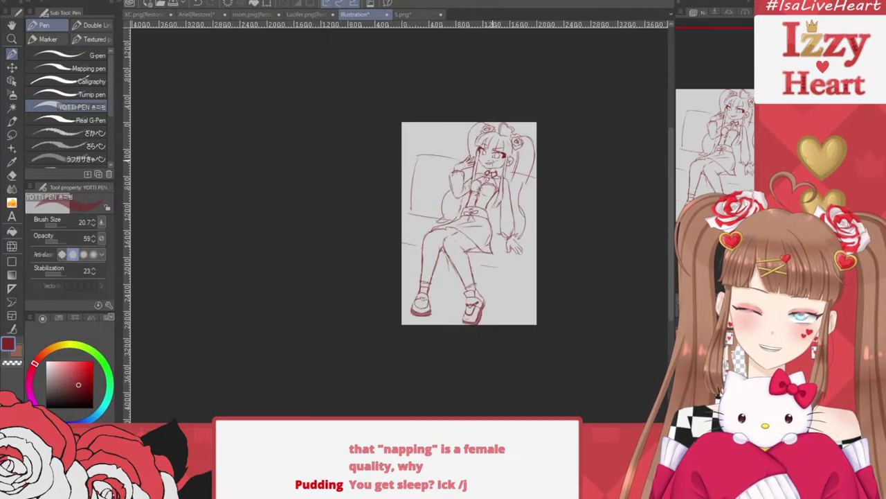
pyautogui.scroll(2, 493, 161)
pyautogui.hotkey('ctrl', 'z')
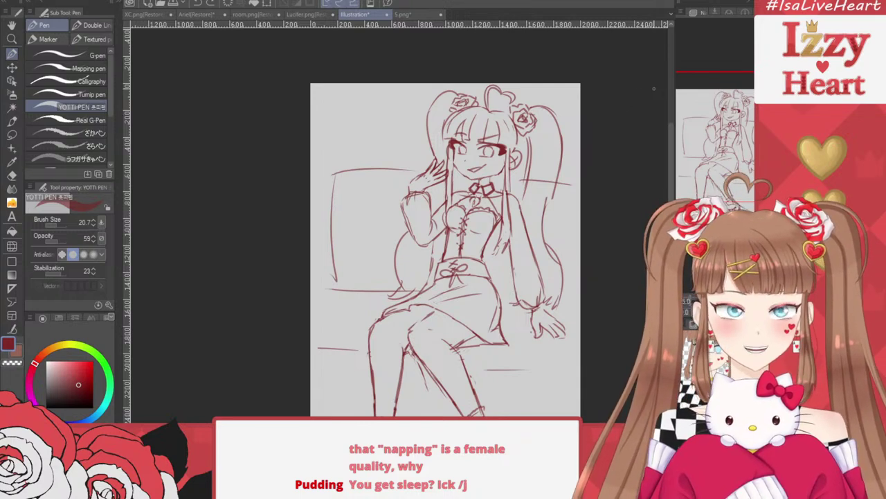
# Hide the seated-character sketch and show the finished illustration with the pink background
pyautogui.hotkey('ctrl', 'z')
pyautogui.hotkey('ctrl', 'y')
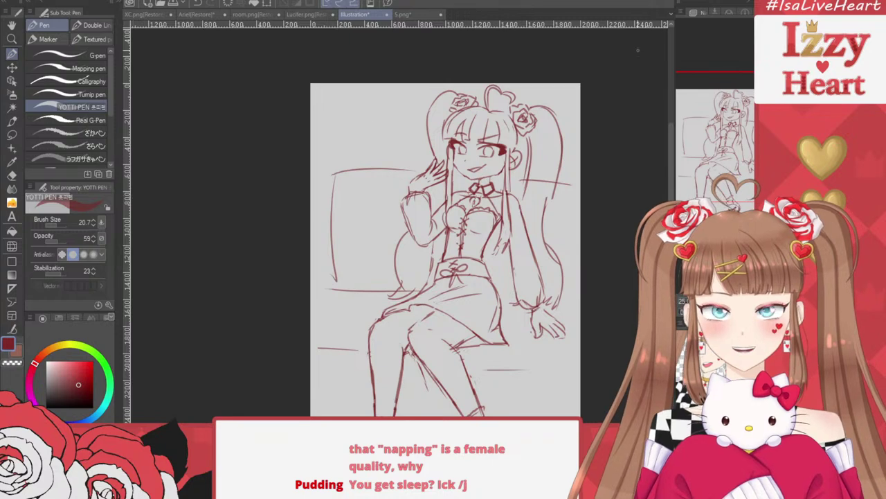
pyautogui.hotkey('ctrl', 'z')
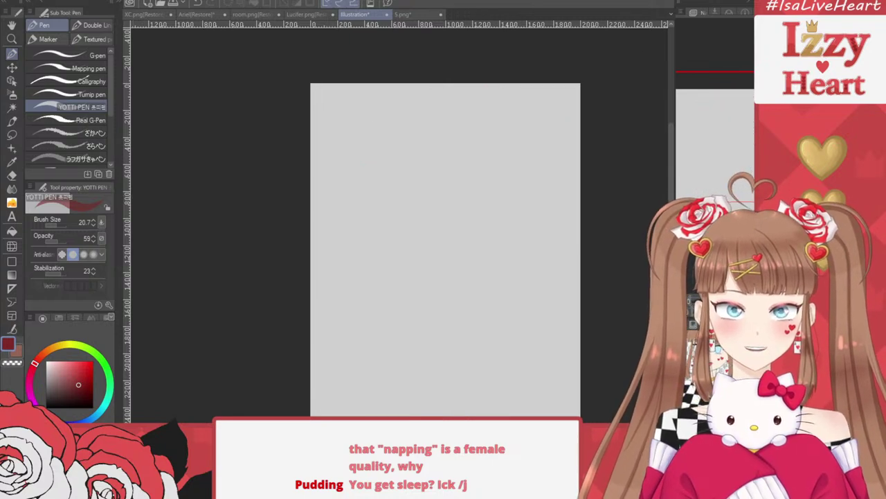
pyautogui.hotkey('ctrl', 'y')
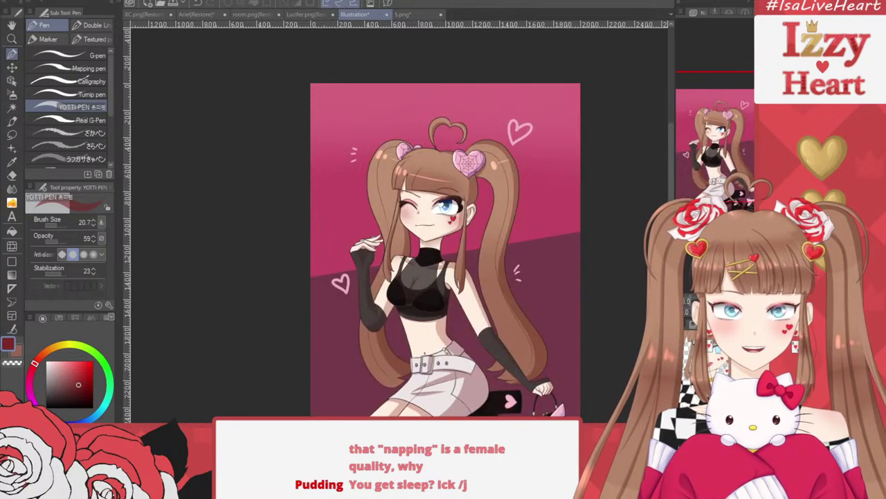
# Match the finished illustration's line thickness by testing dark brown pen strokes beside the choker outline, reducing the brush size to 6
pyautogui.scroll(3, 426, 229)
pyautogui.scroll(10, 460, 360)
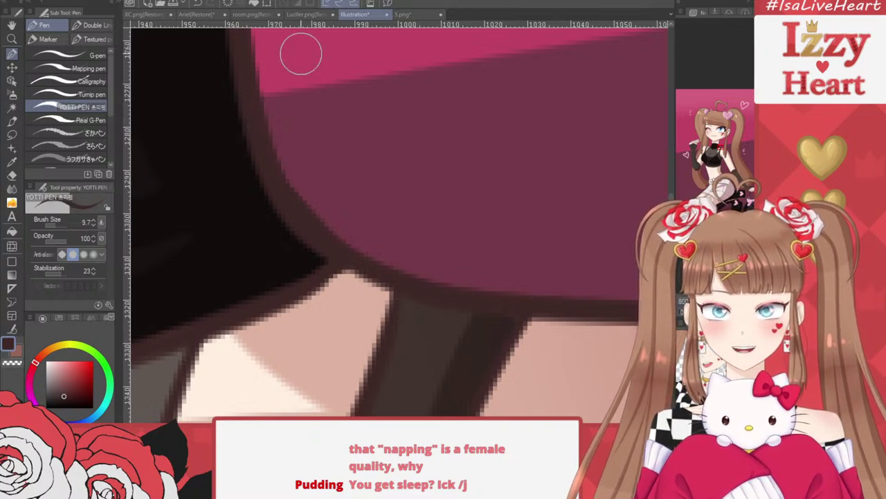
pyautogui.moveTo(301, 51); pyautogui.dragTo(532, 221)
pyautogui.hotkey('ctrl', 'z')
pyautogui.press('[')
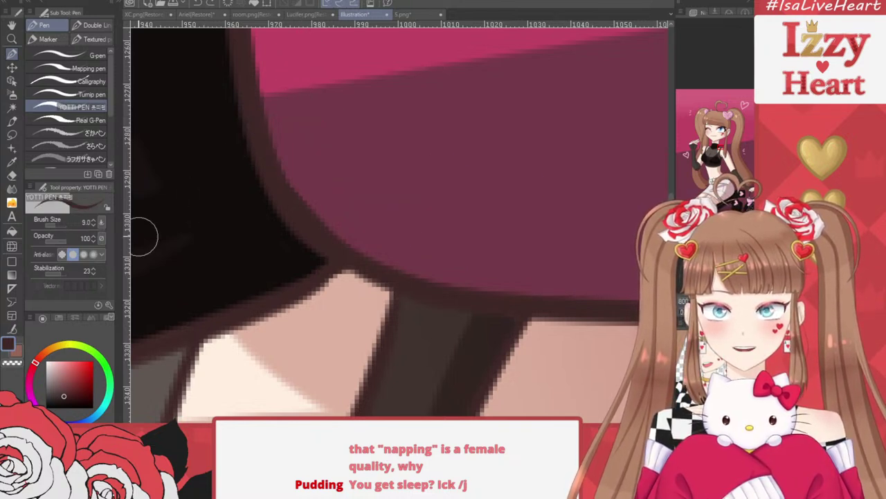
pyautogui.moveTo(301, 54)
pyautogui.mouseDown()
pyautogui.moveTo(326, 109)
pyautogui.moveTo(579, 192)
pyautogui.mouseUp()
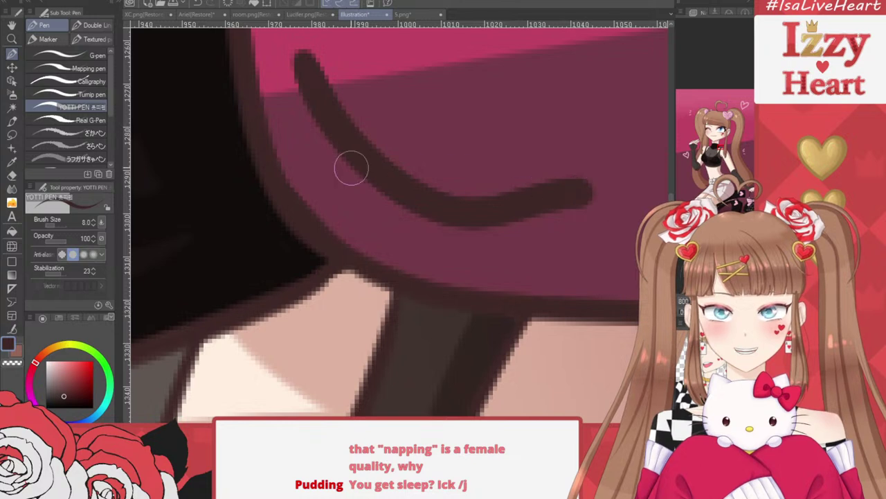
pyautogui.hotkey('ctrl', 'z')
pyautogui.press('[')
pyautogui.press('[')
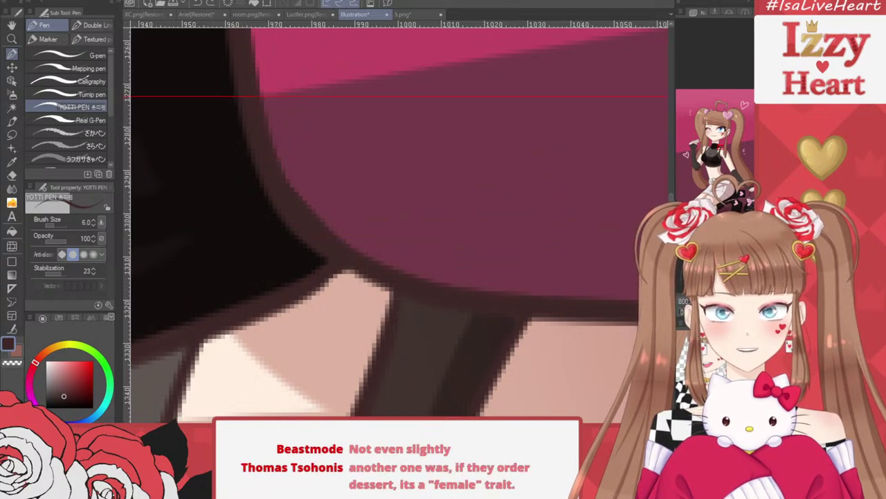
pyautogui.moveTo(283, 76)
pyautogui.mouseDown()
pyautogui.moveTo(296, 108)
pyautogui.moveTo(539, 242)
pyautogui.mouseUp()
pyautogui.scroll(-4, 431, 170)
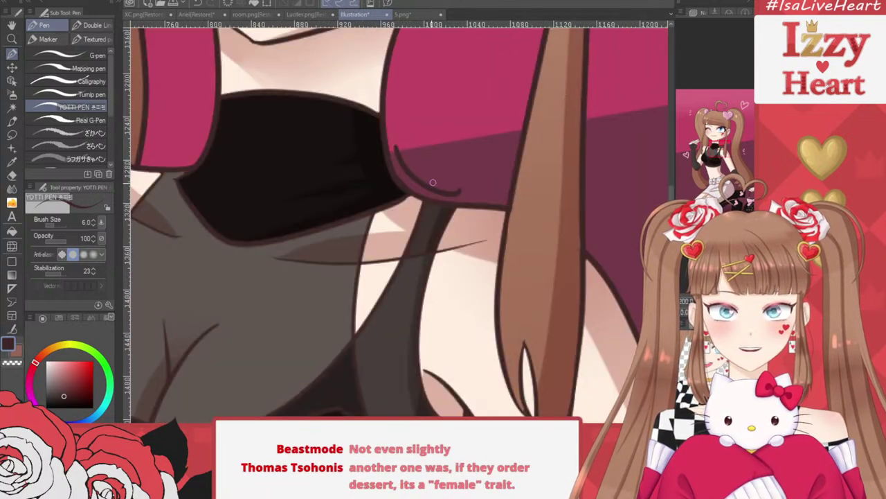
# Keep testing pen strokes against the finished illustration's outlines, and set the pen to brush size 7 and stabilization 100
pyautogui.moveTo(458, 186)
pyautogui.mouseDown()
pyautogui.moveTo(500, 180)
pyautogui.moveTo(522, 97)
pyautogui.mouseUp()
pyautogui.hotkey('ctrl', 'z')
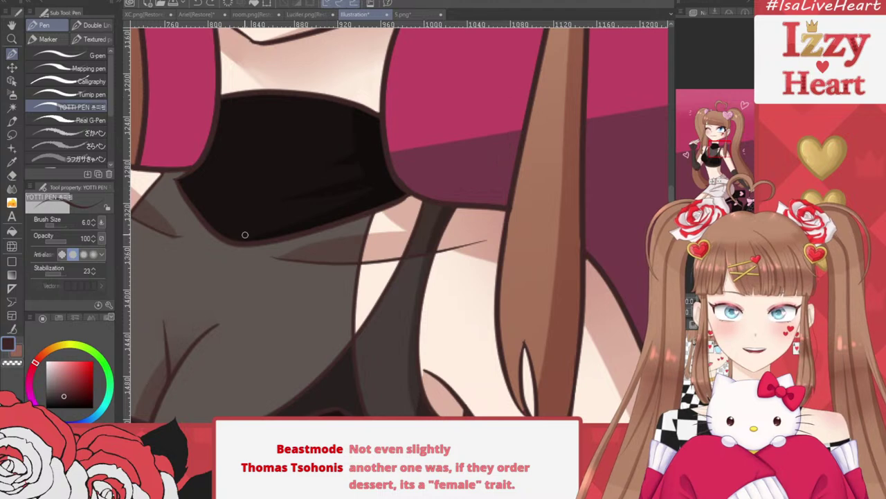
pyautogui.press(']')
pyautogui.moveTo(442, 183)
pyautogui.mouseDown()
pyautogui.moveTo(493, 196)
pyautogui.moveTo(514, 100)
pyautogui.mouseUp()
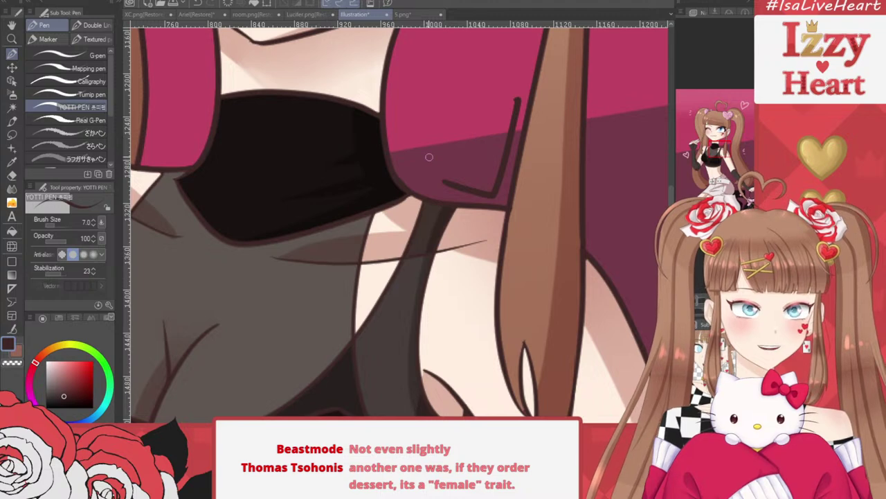
pyautogui.hotkey('ctrl', 'z')
pyautogui.moveTo(61, 273); pyautogui.dragTo(67, 272)
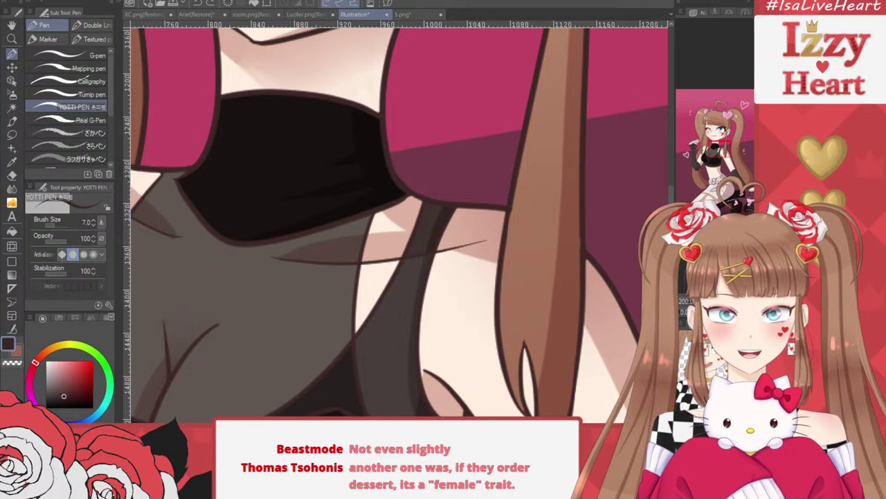
# Bring back the seated-character sketch and lower its opacity to make a pale guide for inking
pyautogui.hotkey('ctrl', 'z')
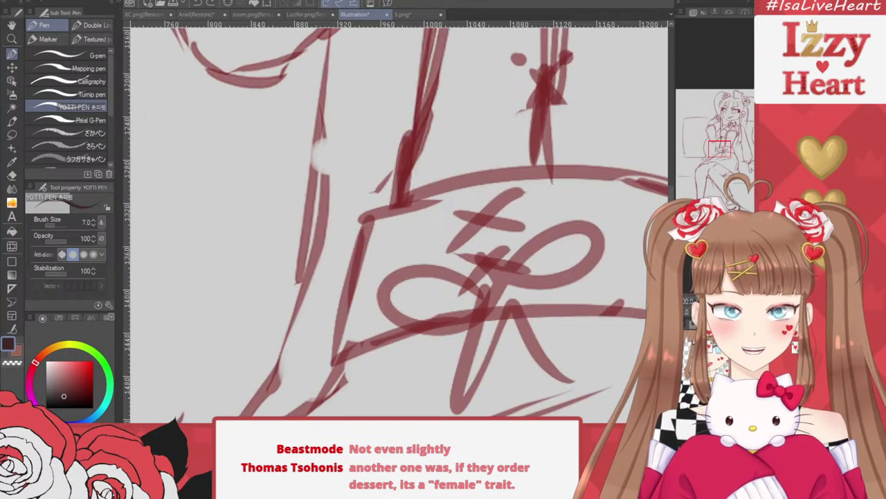
pyautogui.click(718, 303)
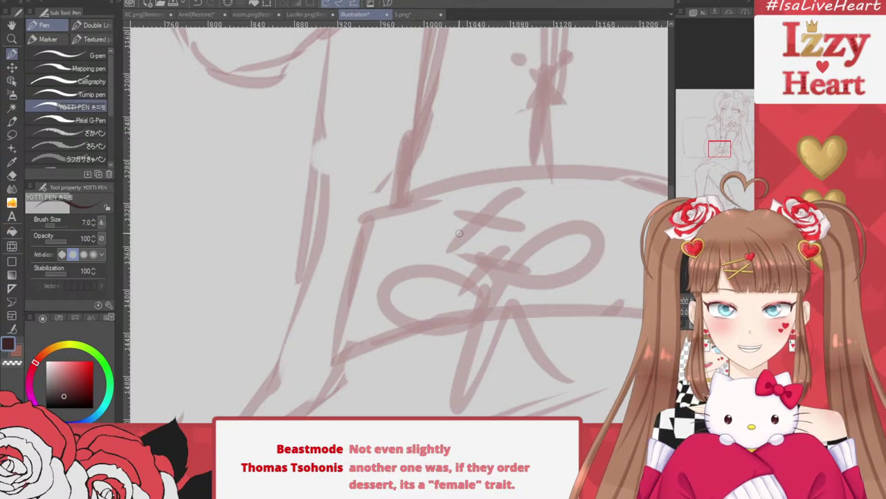
pyautogui.scroll(-10, 459, 233)
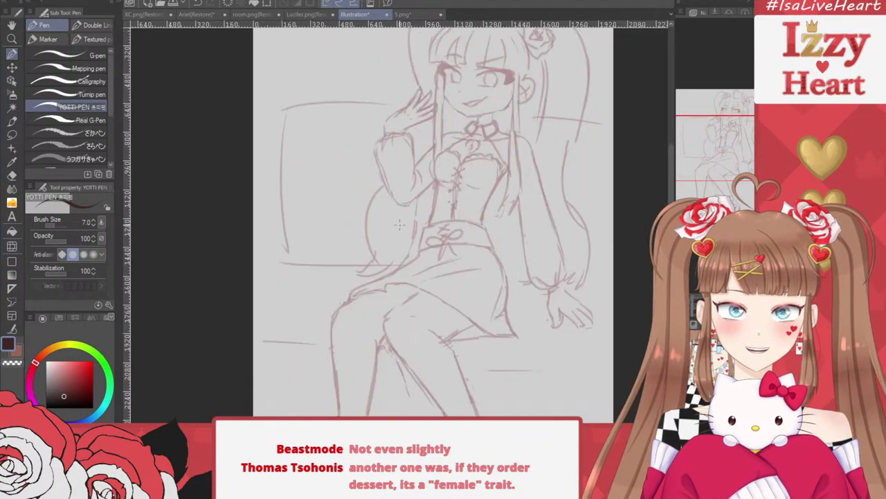
# Ink the face contour in dark brown on the raised-hand side, from the temple past the cheek toward the chin
pyautogui.scroll(5, 457, 208)
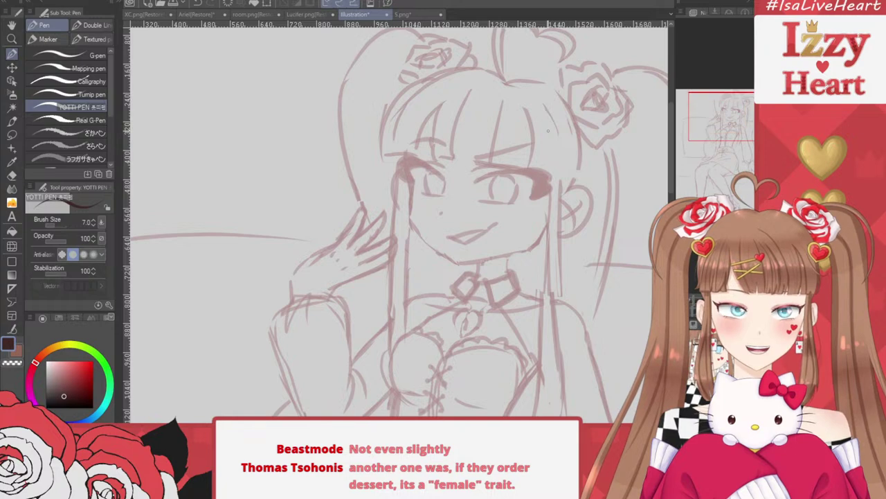
pyautogui.scroll(3, 523, 220)
pyautogui.scroll(2, 522, 220)
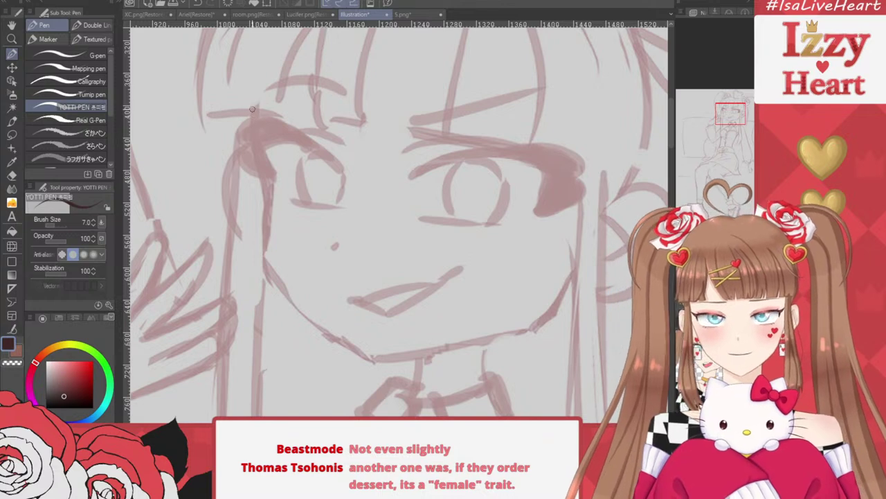
pyautogui.moveTo(252, 109)
pyautogui.mouseDown()
pyautogui.moveTo(261, 231)
pyautogui.moveTo(277, 295)
pyautogui.mouseUp()
pyautogui.moveTo(317, 334); pyautogui.dragTo(375, 357)
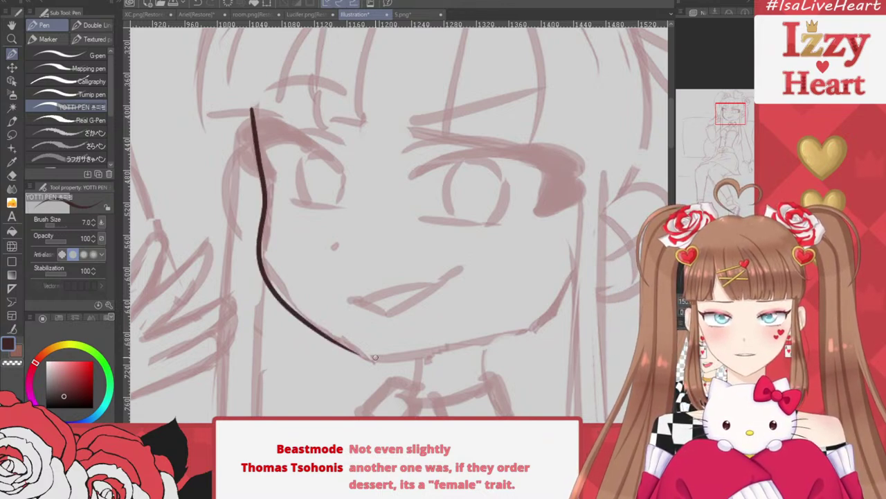
# Try repeatedly to continue the inked face contour around the chin and along the opposite jawline
pyautogui.moveTo(313, 327); pyautogui.dragTo(375, 362)
pyautogui.hotkey('ctrl', 'z')
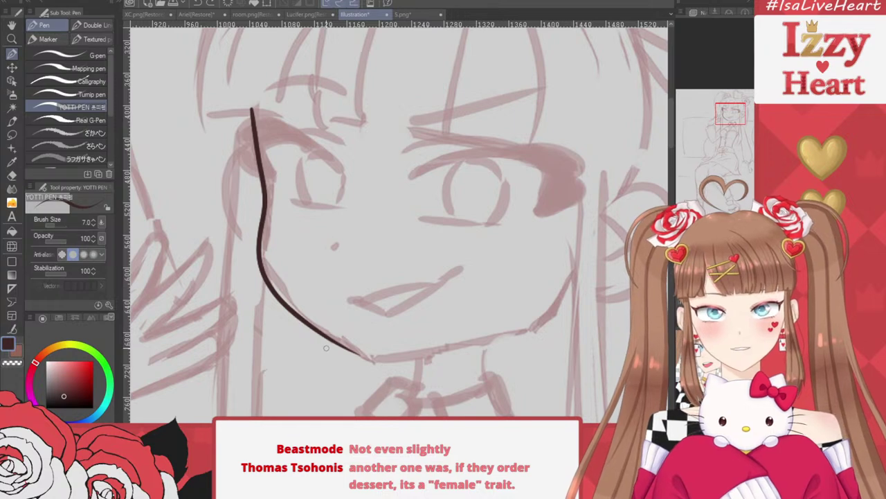
pyautogui.moveTo(322, 335); pyautogui.dragTo(381, 365)
pyautogui.hotkey('ctrl', 'z')
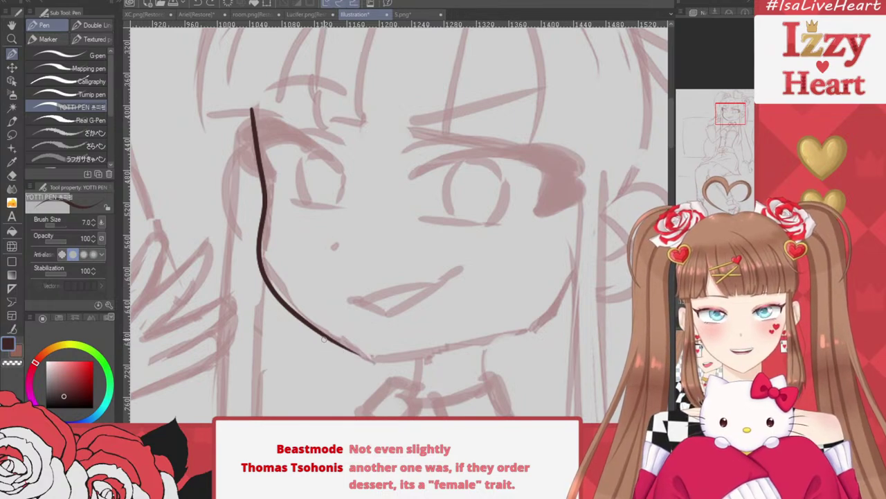
pyautogui.moveTo(323, 338); pyautogui.dragTo(381, 367)
pyautogui.hotkey('ctrl', 'z')
pyautogui.moveTo(325, 338)
pyautogui.mouseDown()
pyautogui.moveTo(381, 367)
pyautogui.moveTo(546, 310)
pyautogui.mouseUp()
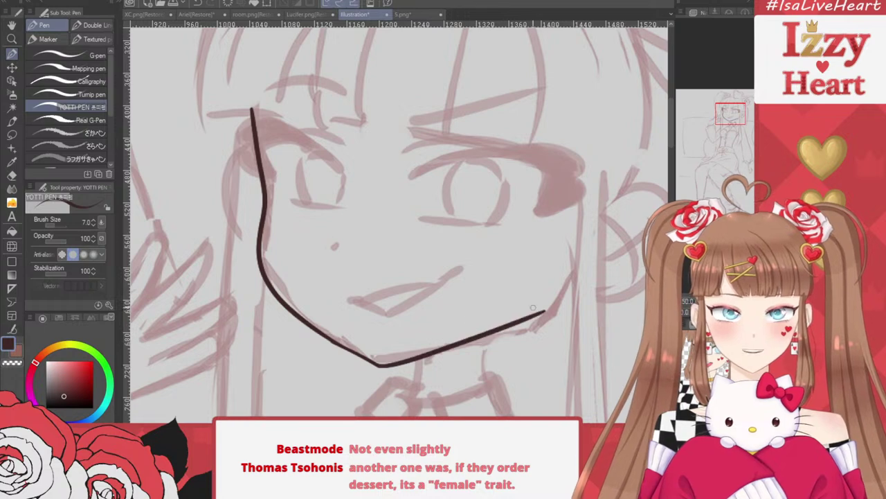
pyautogui.hotkey('ctrl', 'z')
pyautogui.hotkey('ctrl', 'z')
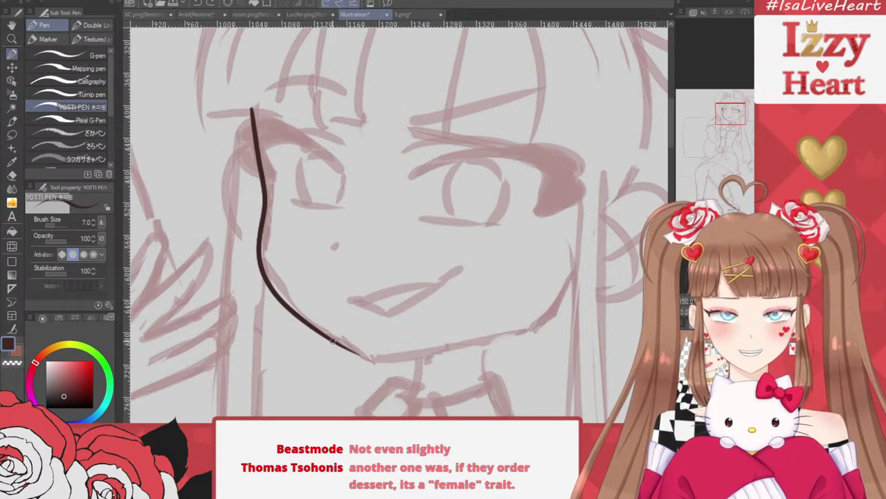
pyautogui.moveTo(334, 342)
pyautogui.mouseDown()
pyautogui.moveTo(374, 363)
pyautogui.moveTo(368, 358)
pyautogui.moveTo(533, 322)
pyautogui.mouseUp()
pyautogui.hotkey('ctrl', 'z')
pyautogui.hotkey('ctrl', 'z')
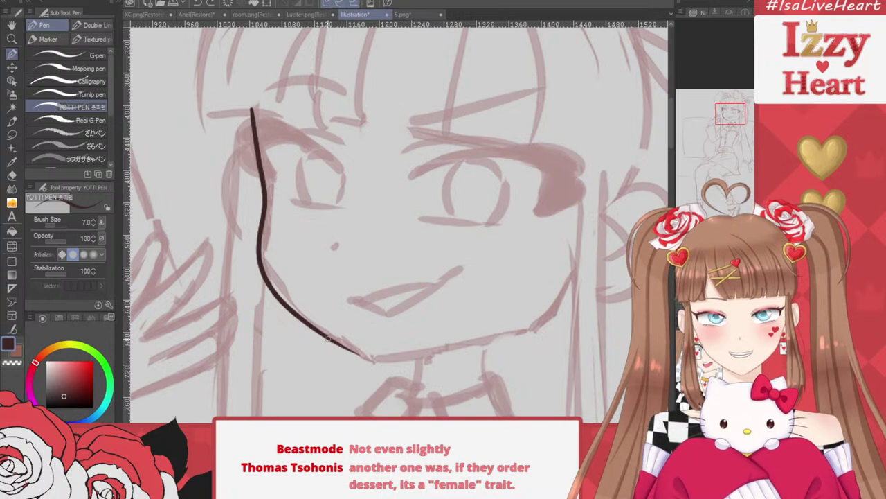
pyautogui.moveTo(327, 338)
pyautogui.mouseDown()
pyautogui.moveTo(381, 365)
pyautogui.moveTo(473, 354)
pyautogui.moveTo(549, 319)
pyautogui.mouseUp()
pyautogui.hotkey('ctrl', 'z')
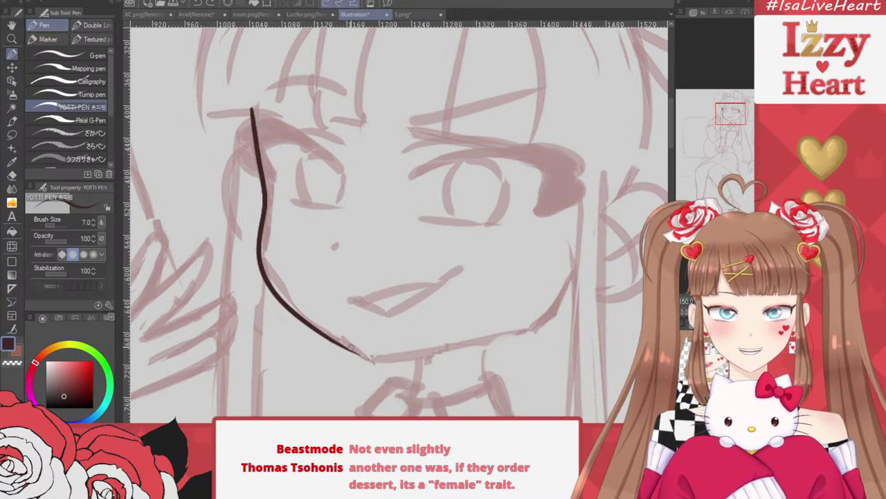
pyautogui.moveTo(328, 337)
pyautogui.mouseDown()
pyautogui.moveTo(374, 358)
pyautogui.moveTo(524, 329)
pyautogui.mouseUp()
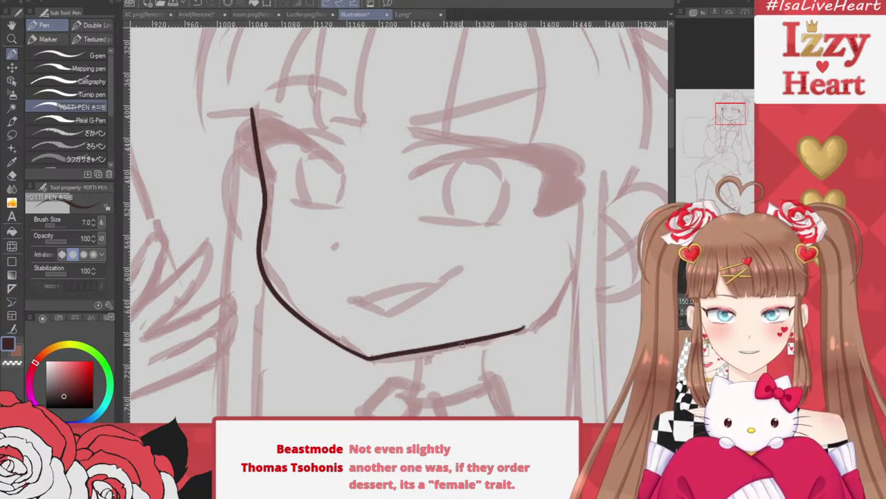
pyautogui.hotkey('ctrl', 'z')
pyautogui.moveTo(328, 339)
pyautogui.mouseDown()
pyautogui.moveTo(364, 360)
pyautogui.moveTo(560, 314)
pyautogui.mouseUp()
pyautogui.hotkey('ctrl', 'z')
pyautogui.hotkey('ctrl', 'z')
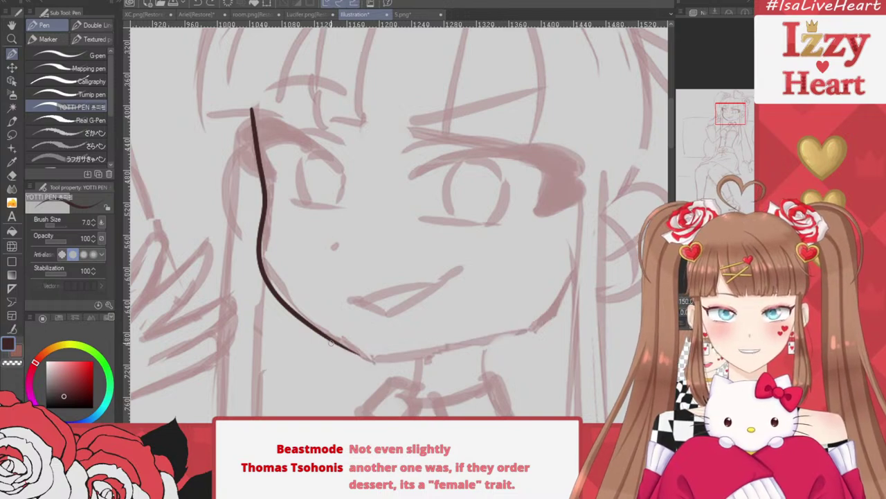
pyautogui.moveTo(330, 340); pyautogui.dragTo(375, 359)
pyautogui.hotkey('ctrl', 'z')
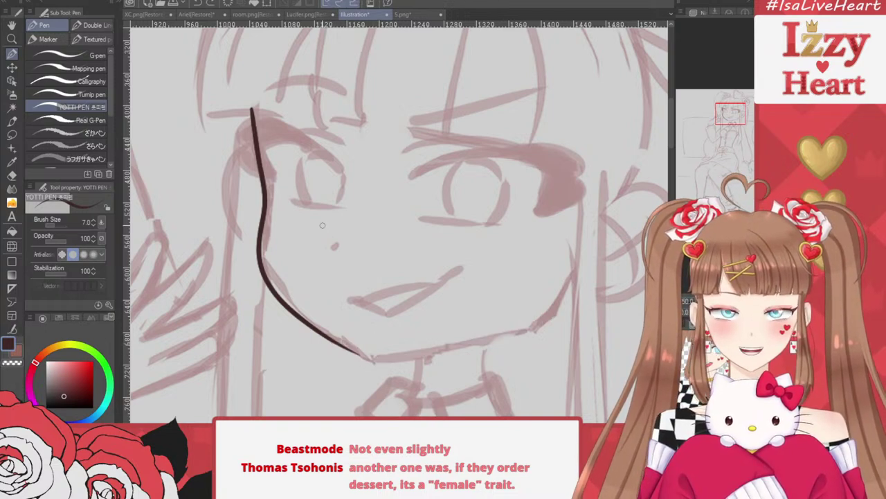
# Ink the nose as a small dark dot slightly above the sketched one
pyautogui.scroll(5, 332, 229)
pyautogui.moveTo(352, 236)
pyautogui.mouseDown()
pyautogui.moveTo(370, 241)
pyautogui.moveTo(358, 240)
pyautogui.mouseUp()
pyautogui.hotkey('ctrl', 'z')
pyautogui.scroll(-2, 360, 209)
pyautogui.scroll(-1, 361, 208)
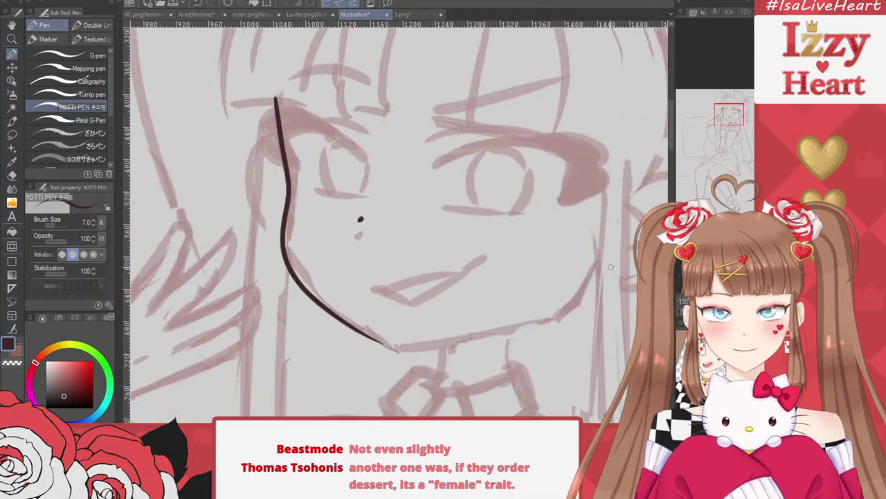
# Ink a heart outline on the cheek beneath the outer part of the larger eye
pyautogui.scroll(3, 612, 267)
pyautogui.moveTo(449, 180); pyautogui.dragTo(443, 217)
pyautogui.hotkey('ctrl', 'z')
pyautogui.hotkey('ctrl', 'z')
pyautogui.moveTo(393, 181)
pyautogui.mouseDown()
pyautogui.moveTo(349, 165)
pyautogui.moveTo(392, 238)
pyautogui.moveTo(443, 171)
pyautogui.moveTo(392, 238)
pyautogui.mouseUp()
# Ink a second, smaller heart outline beside the cheek heart, on the side toward the mouth
pyautogui.moveTo(329, 209)
pyautogui.mouseDown()
pyautogui.moveTo(340, 255)
pyautogui.moveTo(356, 220)
pyautogui.moveTo(342, 255)
pyautogui.mouseUp()
pyautogui.hotkey('ctrl', 'z')
pyautogui.moveTo(331, 205)
pyautogui.mouseDown()
pyautogui.moveTo(358, 203)
pyautogui.moveTo(345, 259)
pyautogui.mouseUp()
pyautogui.hotkey('ctrl', 'z')
pyautogui.hotkey('ctrl', 'z')
pyautogui.moveTo(324, 211)
pyautogui.mouseDown()
pyautogui.moveTo(304, 218)
pyautogui.moveTo(331, 243)
pyautogui.mouseUp()
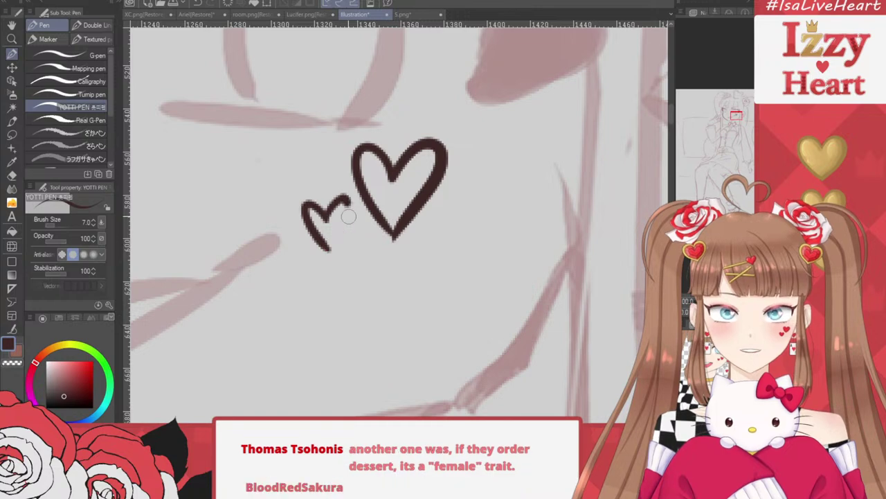
pyautogui.moveTo(327, 209)
pyautogui.mouseDown()
pyautogui.moveTo(349, 216)
pyautogui.moveTo(325, 250)
pyautogui.mouseUp()
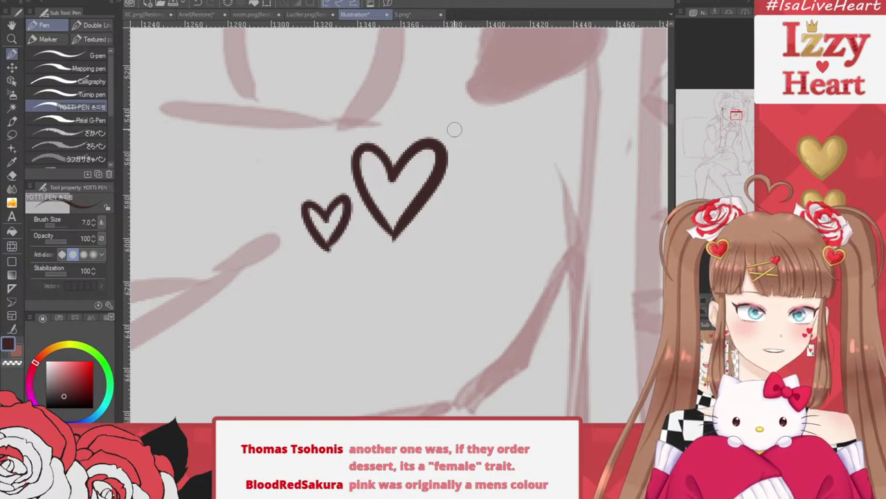
pyautogui.scroll(-3, 455, 130)
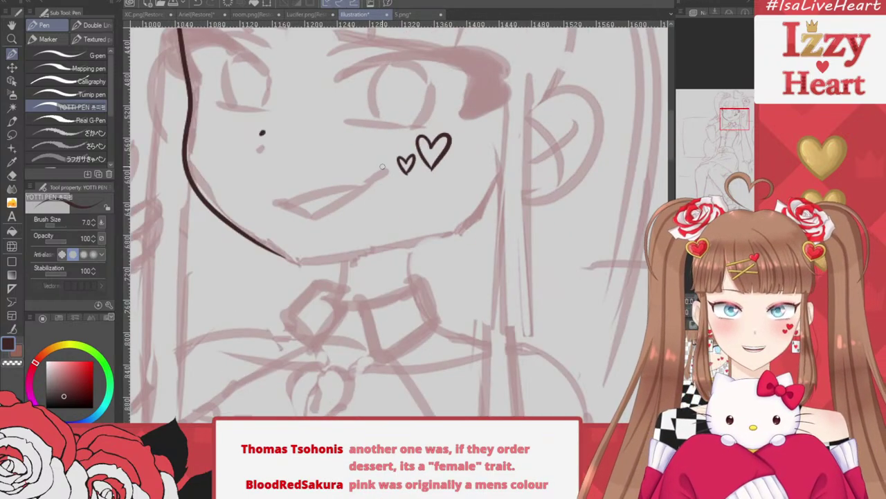
# Ink an open smirking mouth slightly above the sketched one, with a short curved line across its narrow corner
pyautogui.scroll(3, 394, 161)
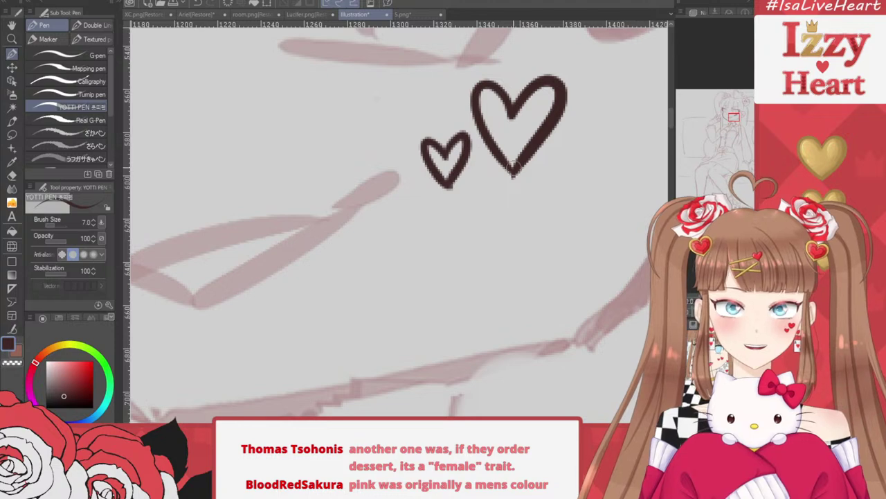
pyautogui.scroll(-3, 606, 175)
pyautogui.scroll(3, 372, 187)
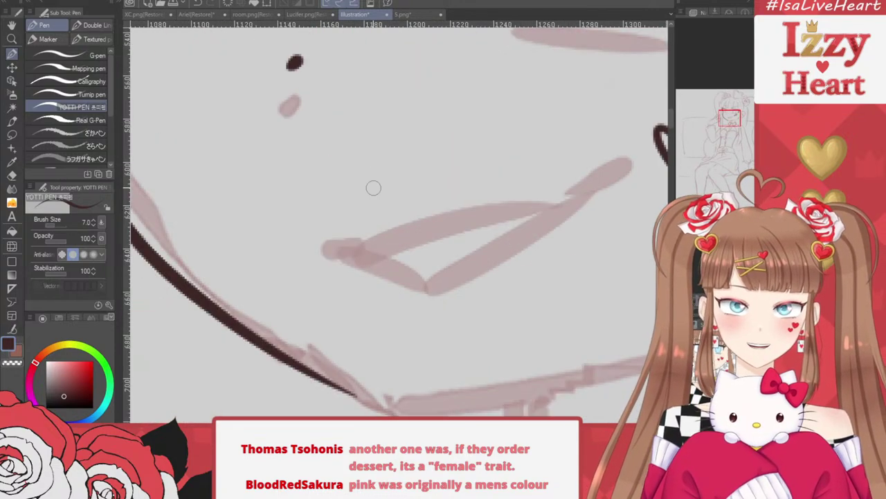
pyautogui.moveTo(341, 205)
pyautogui.mouseDown()
pyautogui.moveTo(444, 165)
pyautogui.moveTo(521, 164)
pyautogui.moveTo(587, 135)
pyautogui.mouseUp()
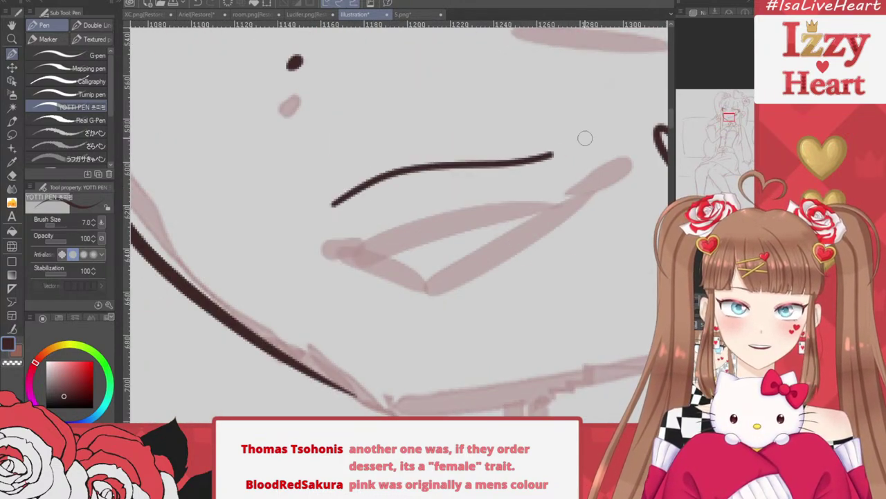
pyautogui.moveTo(331, 203)
pyautogui.mouseDown()
pyautogui.moveTo(316, 208)
pyautogui.moveTo(383, 239)
pyautogui.moveTo(536, 182)
pyautogui.moveTo(594, 129)
pyautogui.mouseUp()
pyautogui.moveTo(336, 204); pyautogui.dragTo(349, 223)
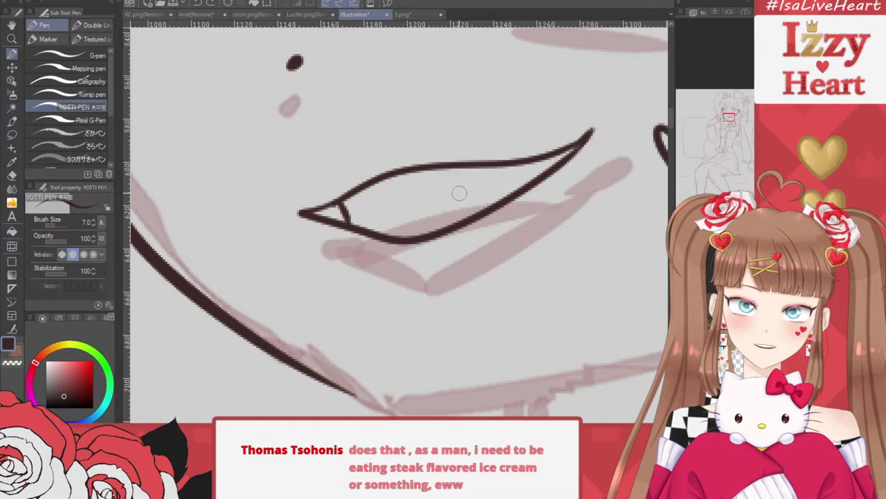
# Try adding small fang and tooth marks inside the inked mouth
pyautogui.moveTo(480, 190)
pyautogui.mouseDown()
pyautogui.moveTo(500, 202)
pyautogui.moveTo(515, 181)
pyautogui.mouseUp()
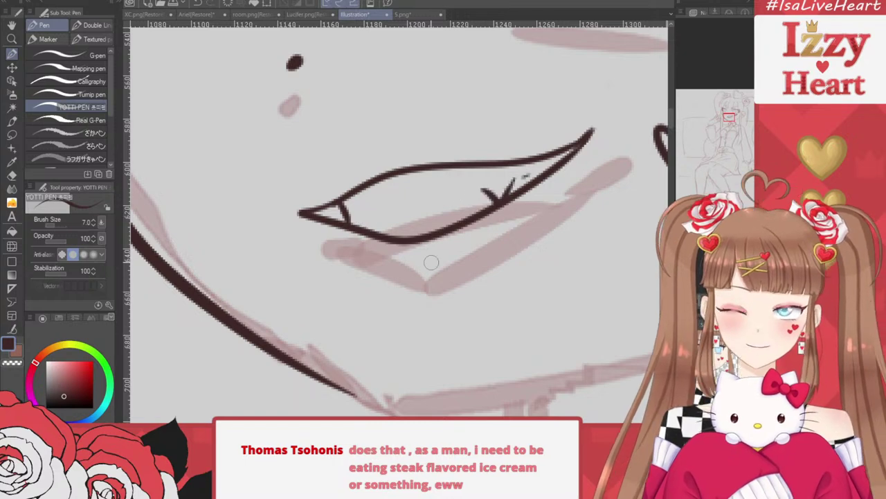
pyautogui.scroll(-5, 432, 262)
pyautogui.scroll(5, 432, 263)
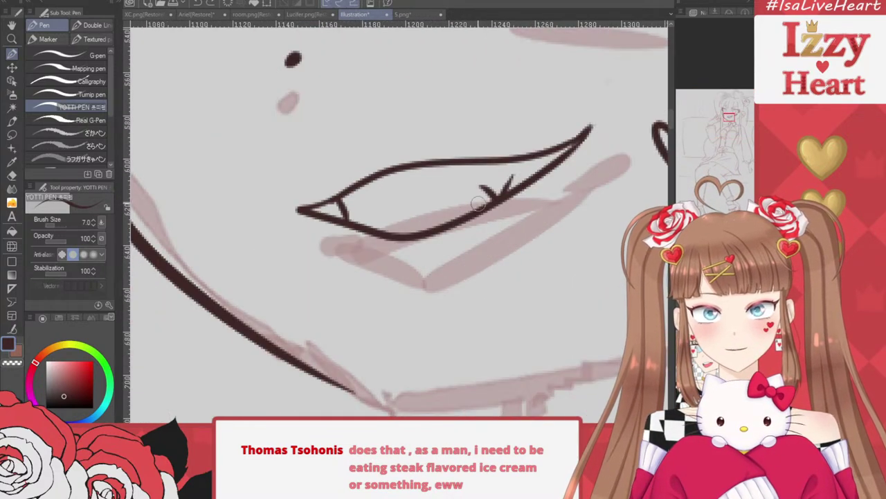
pyautogui.moveTo(344, 210); pyautogui.dragTo(392, 204)
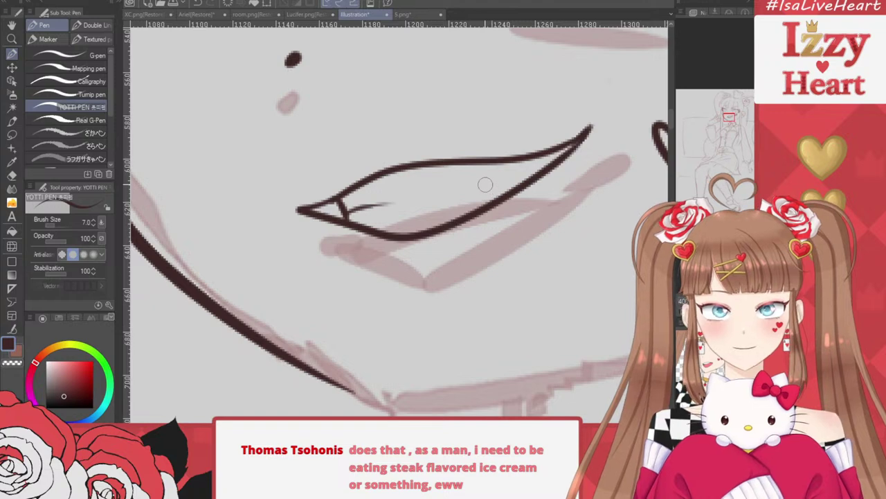
pyautogui.moveTo(488, 182)
pyautogui.mouseDown()
pyautogui.moveTo(505, 208)
pyautogui.moveTo(536, 167)
pyautogui.moveTo(475, 198)
pyautogui.moveTo(485, 204)
pyautogui.mouseUp()
# Erase the long upturned tip of the mouth on the side nearest the cheek hearts with the Snap eraser
pyautogui.press('e')
pyautogui.scroll(-5, 494, 208)
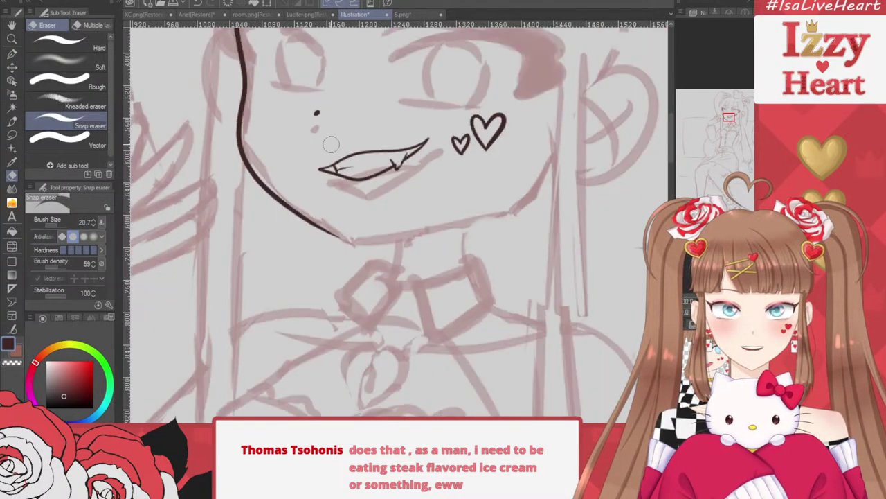
pyautogui.scroll(-3, 494, 208)
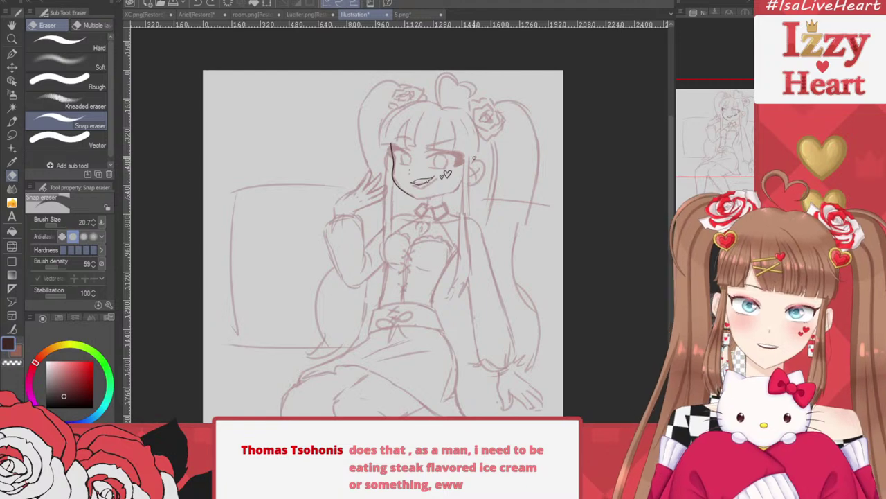
pyautogui.scroll(7, 436, 177)
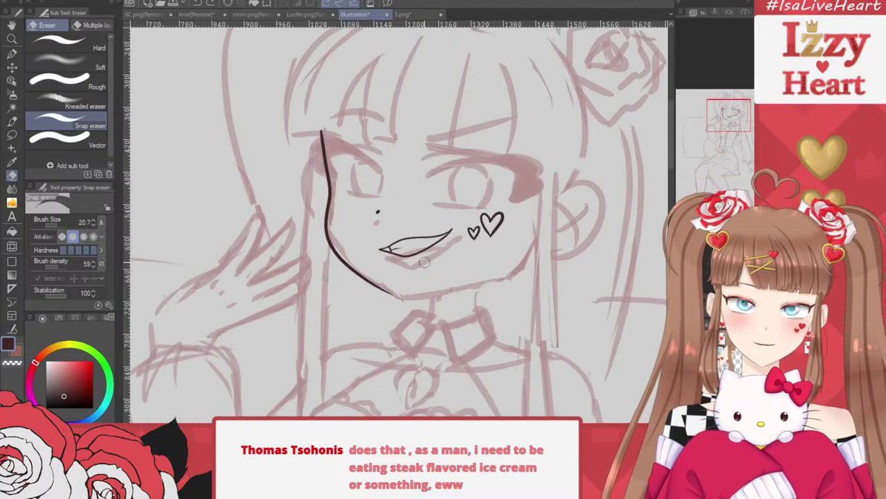
pyautogui.moveTo(480, 192); pyautogui.dragTo(458, 209)
# Close the erased mouth corner with a short pen stroke joining the upper and lower lip lines
pyautogui.scroll(4, 503, 185)
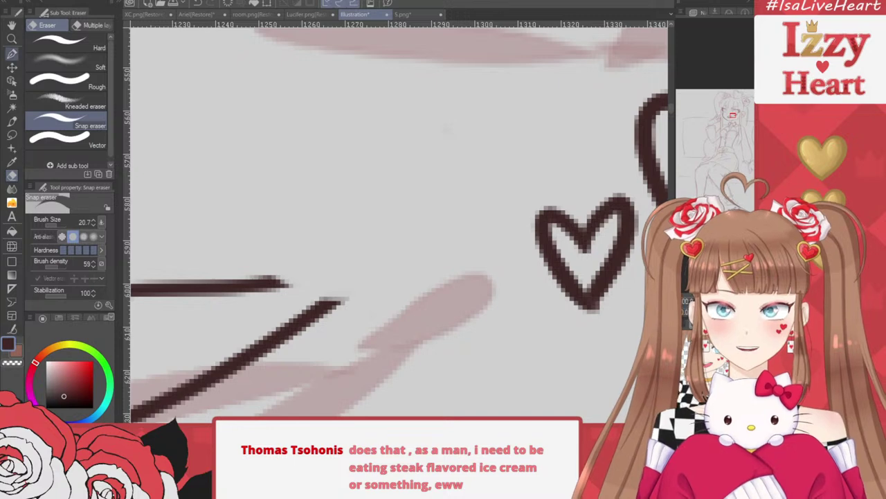
pyautogui.press('p')
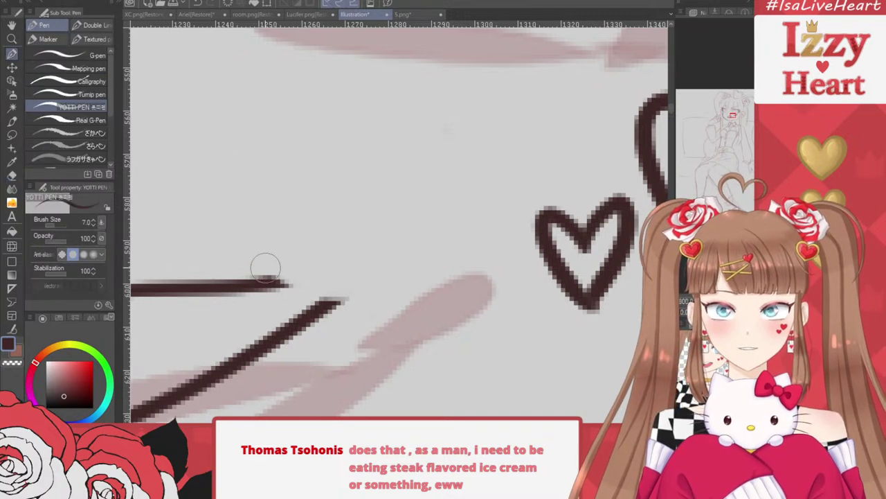
pyautogui.moveTo(292, 282); pyautogui.dragTo(336, 293)
pyautogui.hotkey('ctrl', 'z')
pyautogui.moveTo(257, 290)
pyautogui.mouseDown()
pyautogui.moveTo(330, 282)
pyautogui.moveTo(322, 312)
pyautogui.mouseUp()
pyautogui.scroll(-5, 429, 284)
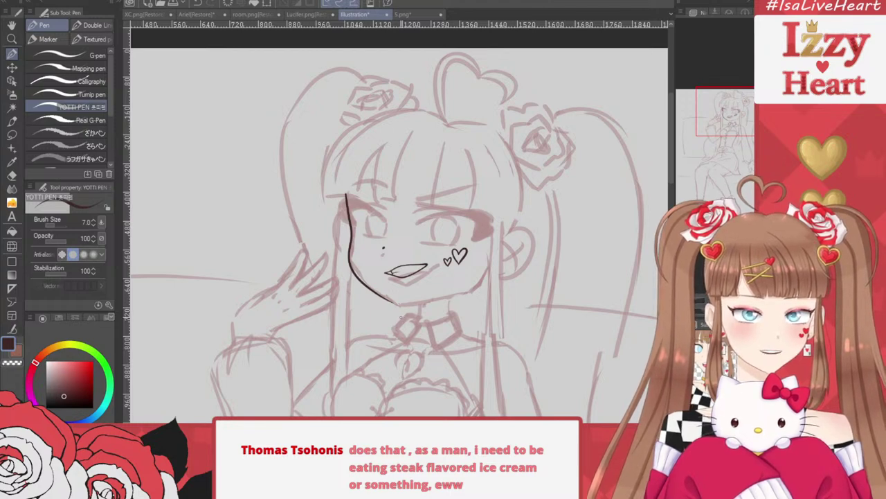
# Try inking the outer edge of the bangs as one long curve from the crown down to the top of the inked face line
pyautogui.scroll(2, 390, 135)
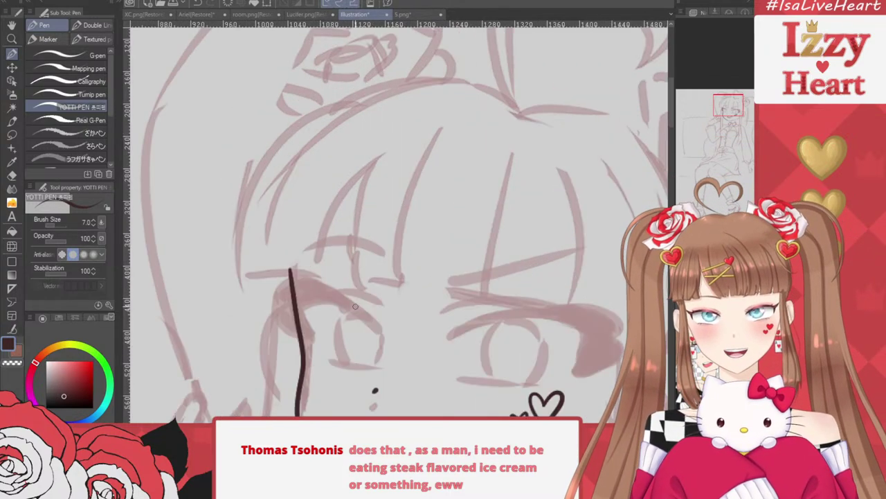
pyautogui.moveTo(367, 97)
pyautogui.mouseDown()
pyautogui.moveTo(284, 135)
pyautogui.moveTo(274, 270)
pyautogui.mouseUp()
pyautogui.hotkey('ctrl', 'z')
pyautogui.moveTo(376, 101)
pyautogui.mouseDown()
pyautogui.moveTo(269, 175)
pyautogui.moveTo(274, 277)
pyautogui.moveTo(305, 274)
pyautogui.mouseUp()
pyautogui.hotkey('ctrl', 'z')
pyautogui.moveTo(374, 106)
pyautogui.mouseDown()
pyautogui.moveTo(259, 246)
pyautogui.moveTo(272, 287)
pyautogui.mouseUp()
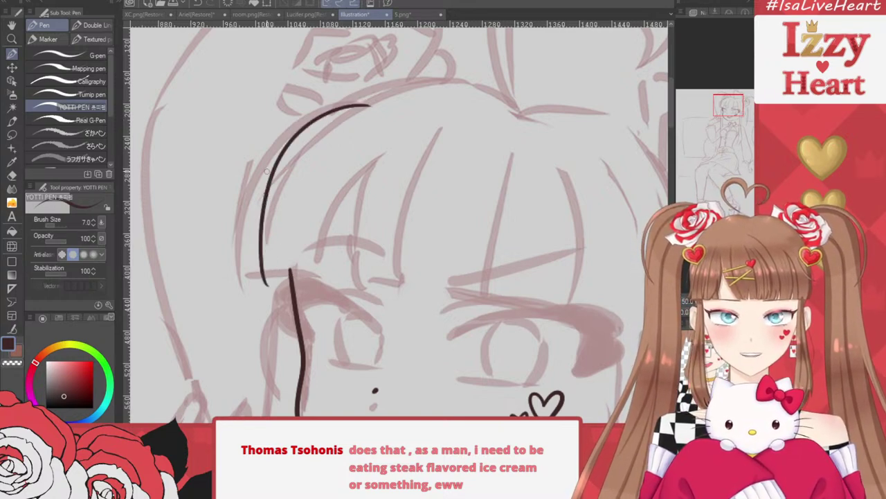
pyautogui.hotkey('ctrl', 'z')
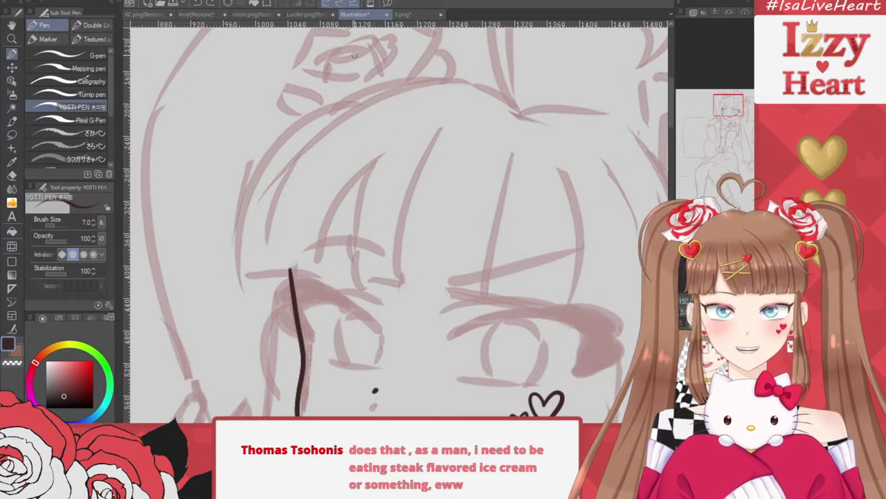
# Redraw the lower end of the inked cheek line so it runs to the chin corner, slightly below the sketched jaw
pyautogui.scroll(-5, 351, 45)
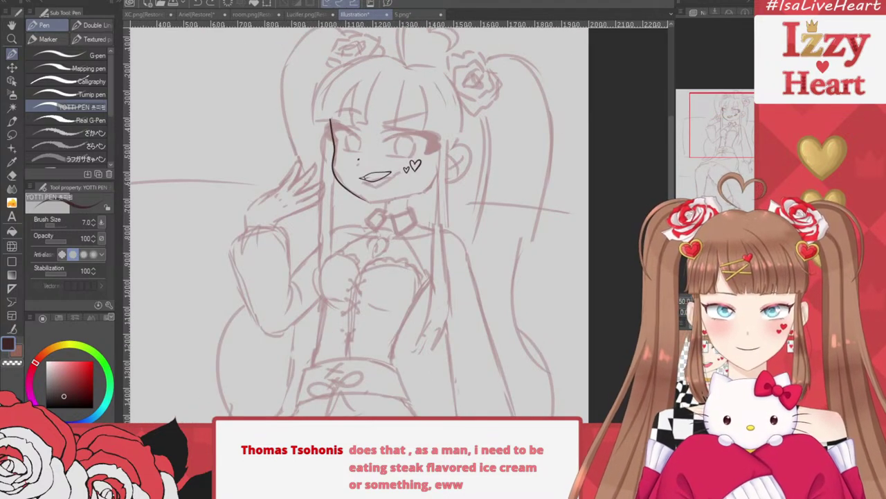
pyautogui.click(683, 352)
pyautogui.click(683, 351)
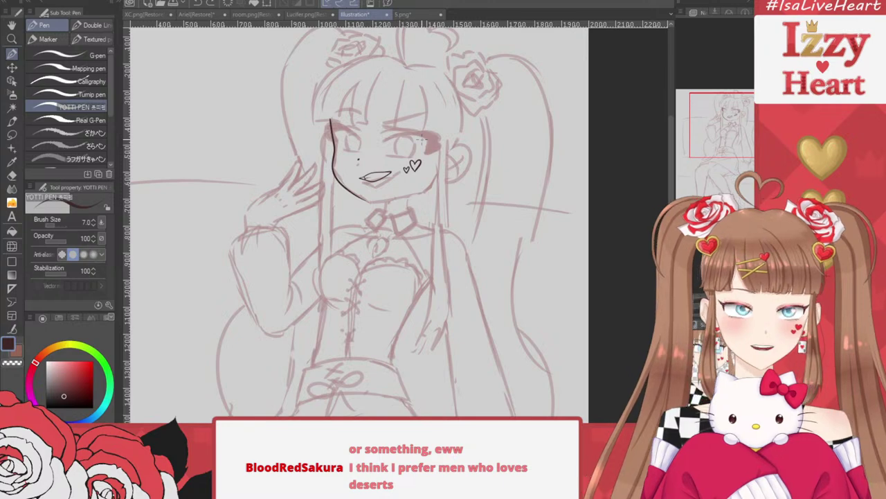
pyautogui.scroll(5, 422, 139)
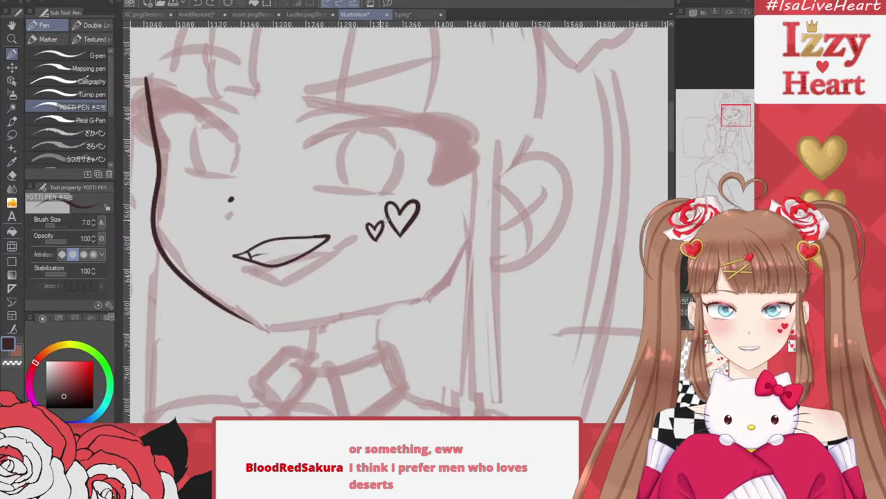
pyautogui.scroll(1, 260, 256)
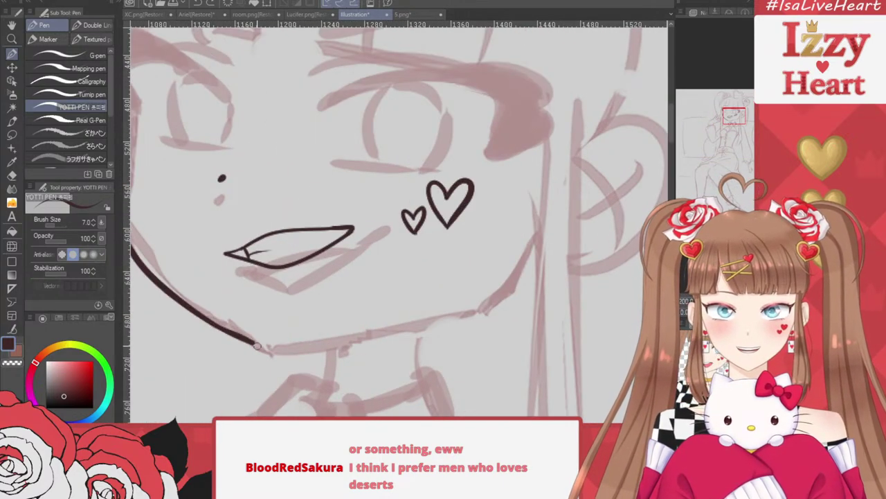
pyautogui.hotkey('ctrl', 'z')
pyautogui.moveTo(211, 322); pyautogui.dragTo(260, 356)
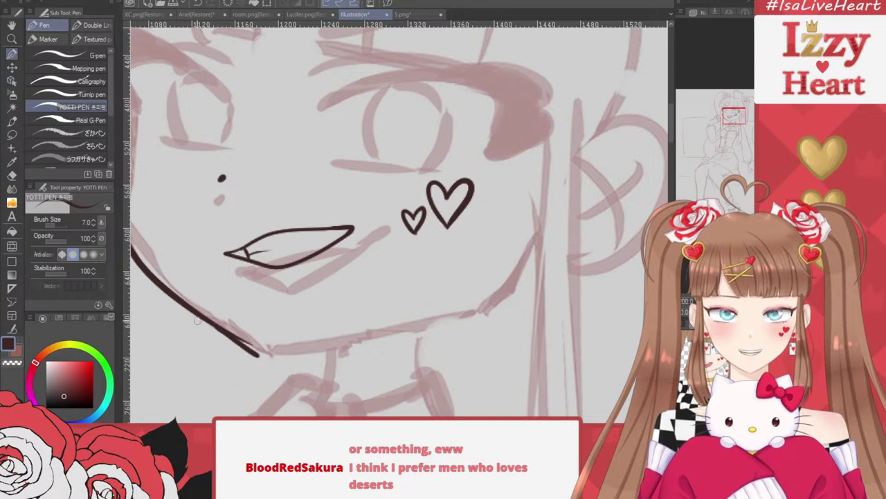
pyautogui.hotkey('ctrl', 'z')
pyautogui.moveTo(214, 324)
pyautogui.mouseDown()
pyautogui.moveTo(264, 351)
pyautogui.moveTo(252, 343)
pyautogui.moveTo(335, 347)
pyautogui.moveTo(516, 298)
pyautogui.mouseUp()
pyautogui.hotkey('ctrl', 'z')
pyautogui.hotkey('ctrl', 'z')
pyautogui.hotkey('ctrl', 'z')
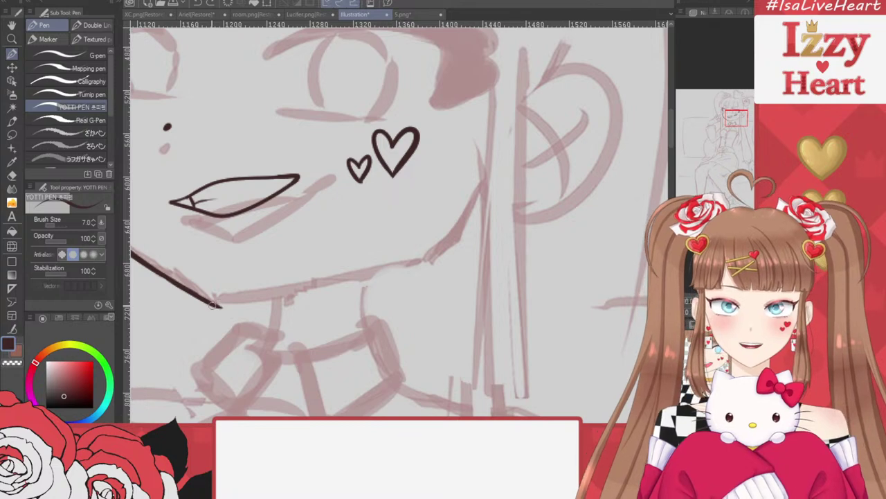
# Ink the jawline from the chin corner up to the cheek on the hearts' side, and check the line art with the sketch hidden
pyautogui.moveTo(211, 305)
pyautogui.mouseDown()
pyautogui.moveTo(266, 305)
pyautogui.moveTo(434, 259)
pyautogui.moveTo(489, 188)
pyautogui.mouseUp()
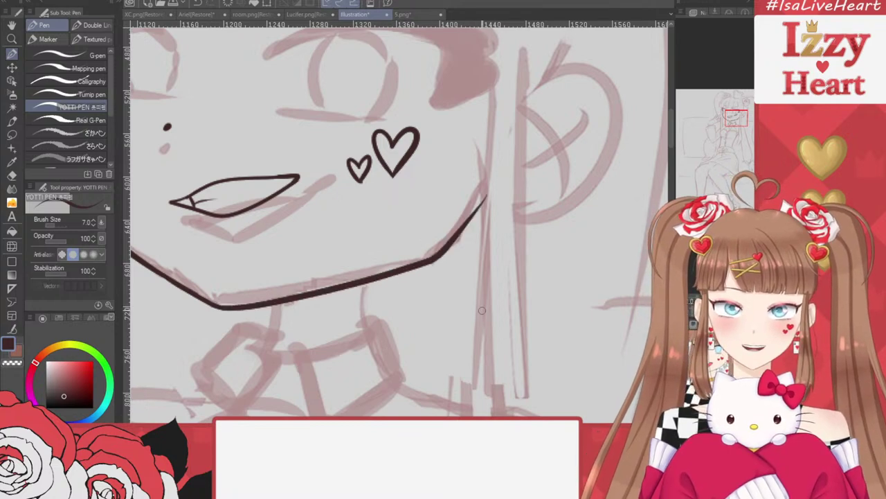
pyautogui.scroll(-5, 481, 310)
pyautogui.click(683, 350)
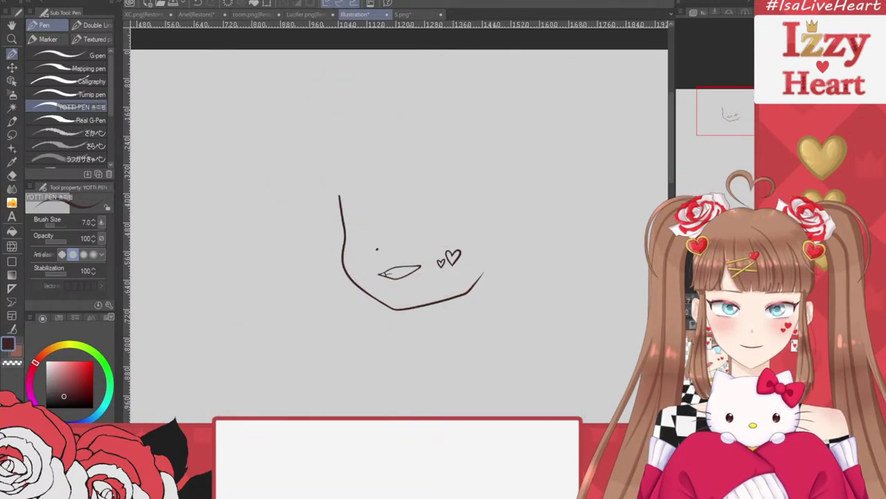
pyautogui.click(683, 350)
pyautogui.scroll(3, 452, 201)
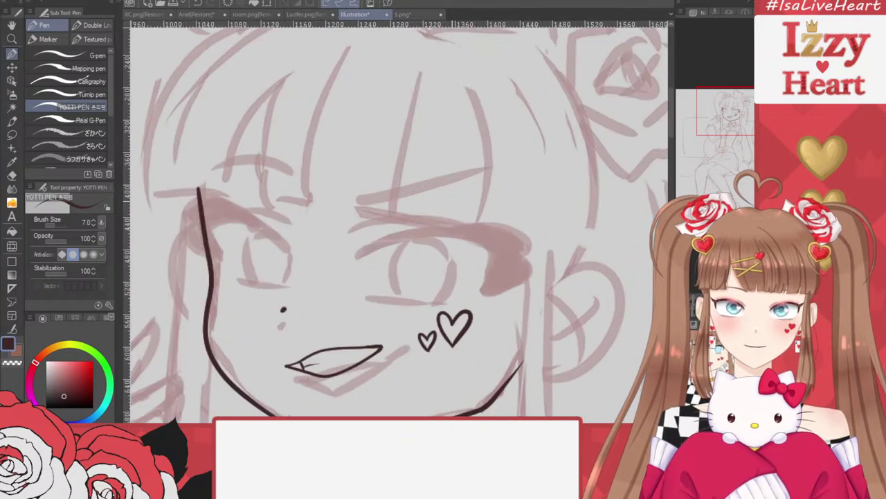
pyautogui.scroll(-5, 452, 201)
pyautogui.scroll(4, 452, 201)
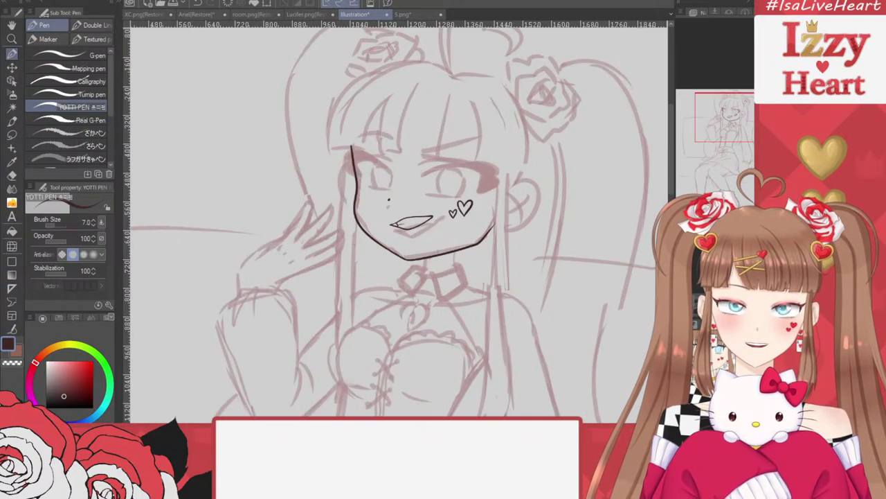
# Ink the neck below the jaw with two short curved sides and an angled lower edge joining them at the collar
pyautogui.scroll(4, 412, 151)
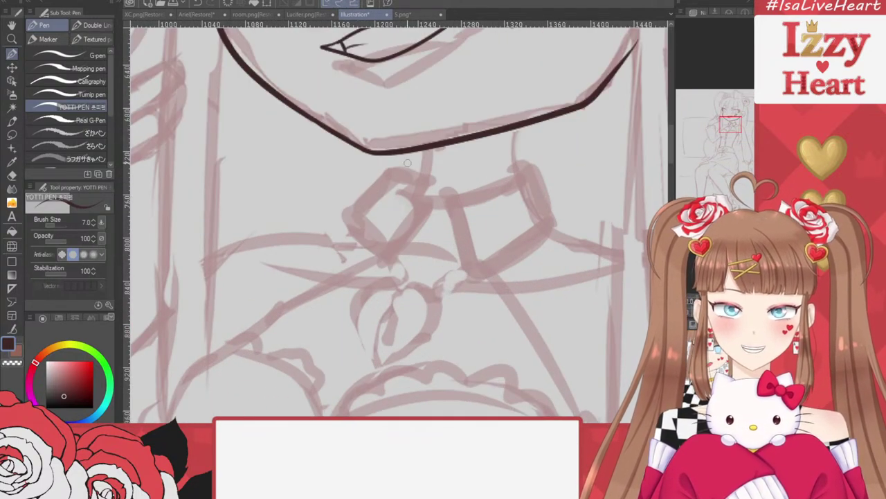
pyautogui.moveTo(412, 152); pyautogui.dragTo(412, 189)
pyautogui.moveTo(518, 130); pyautogui.dragTo(507, 176)
pyautogui.hotkey('ctrl', 'z')
pyautogui.hotkey('ctrl', 'z')
pyautogui.moveTo(412, 150); pyautogui.dragTo(402, 196)
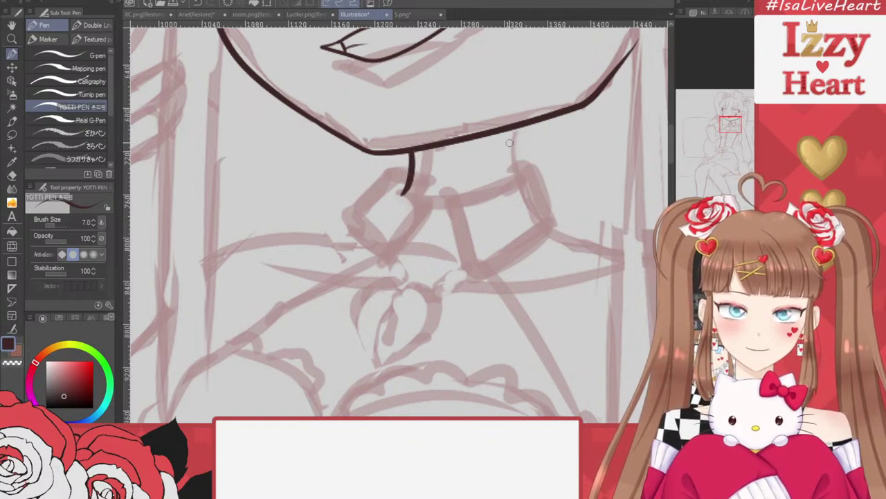
pyautogui.moveTo(514, 129); pyautogui.dragTo(505, 183)
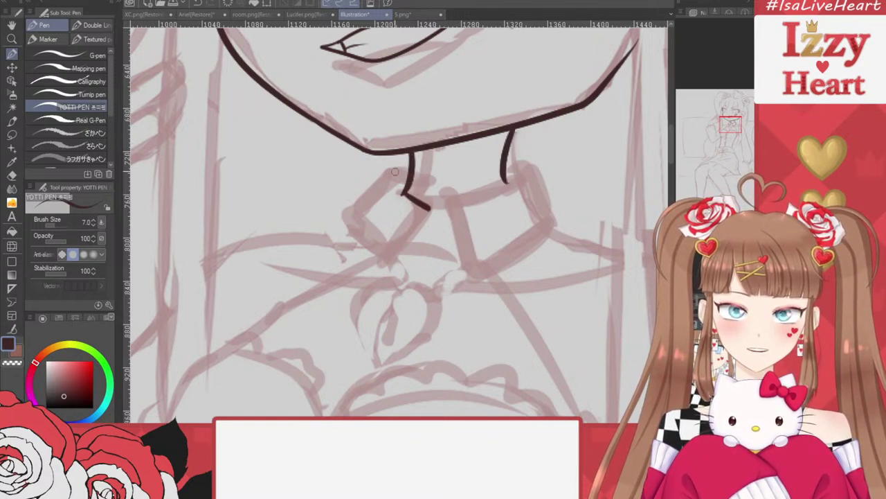
pyautogui.moveTo(401, 197)
pyautogui.mouseDown()
pyautogui.moveTo(429, 210)
pyautogui.moveTo(505, 179)
pyautogui.mouseUp()
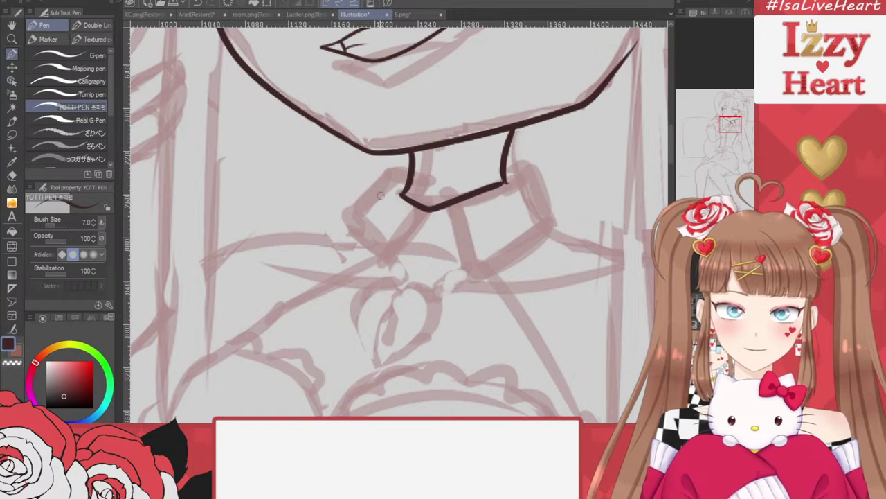
# Try inking the upper edge of the smaller collar bow loop, starting from the neck line
pyautogui.moveTo(414, 170)
pyautogui.mouseDown()
pyautogui.moveTo(391, 173)
pyautogui.moveTo(337, 223)
pyautogui.mouseUp()
pyautogui.hotkey('ctrl', 'z')
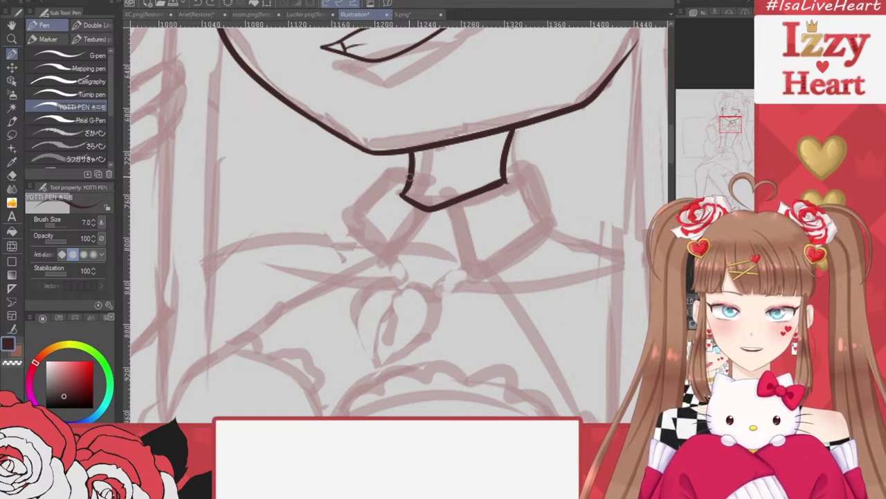
# Ink the outlines of both pointed collar flaps below the neck with the YOTTI PEN, following the sketch
pyautogui.moveTo(414, 173)
pyautogui.mouseDown()
pyautogui.moveTo(377, 182)
pyautogui.moveTo(340, 228)
pyautogui.moveTo(375, 277)
pyautogui.mouseUp()
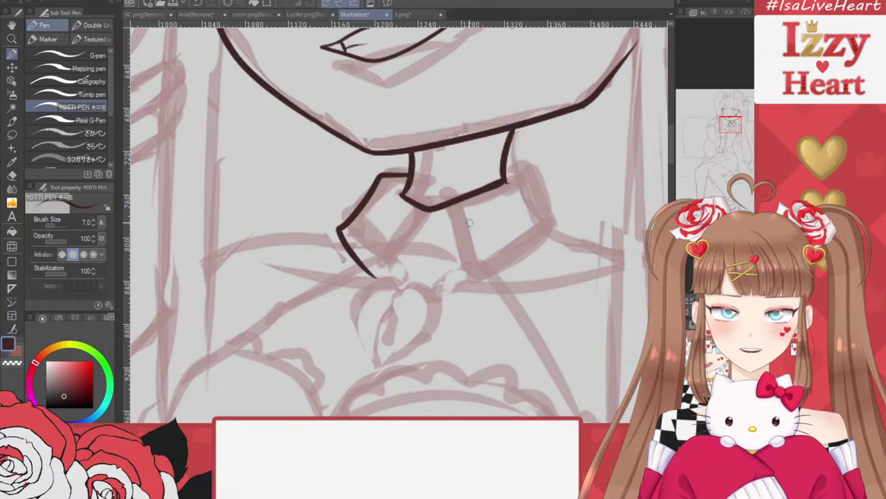
pyautogui.moveTo(509, 167)
pyautogui.mouseDown()
pyautogui.moveTo(560, 225)
pyautogui.moveTo(515, 266)
pyautogui.moveTo(468, 285)
pyautogui.mouseUp()
pyautogui.moveTo(376, 277)
pyautogui.mouseDown()
pyautogui.moveTo(416, 225)
pyautogui.moveTo(431, 234)
pyautogui.moveTo(441, 219)
pyautogui.moveTo(468, 281)
pyautogui.mouseUp()
pyautogui.hotkey('ctrl', 'z')
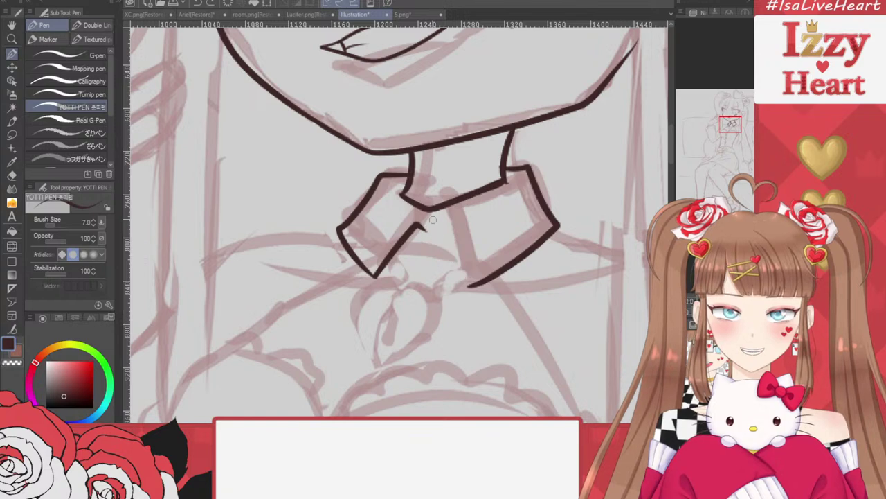
pyautogui.moveTo(421, 228)
pyautogui.mouseDown()
pyautogui.moveTo(440, 228)
pyautogui.moveTo(462, 287)
pyautogui.moveTo(470, 284)
pyautogui.mouseUp()
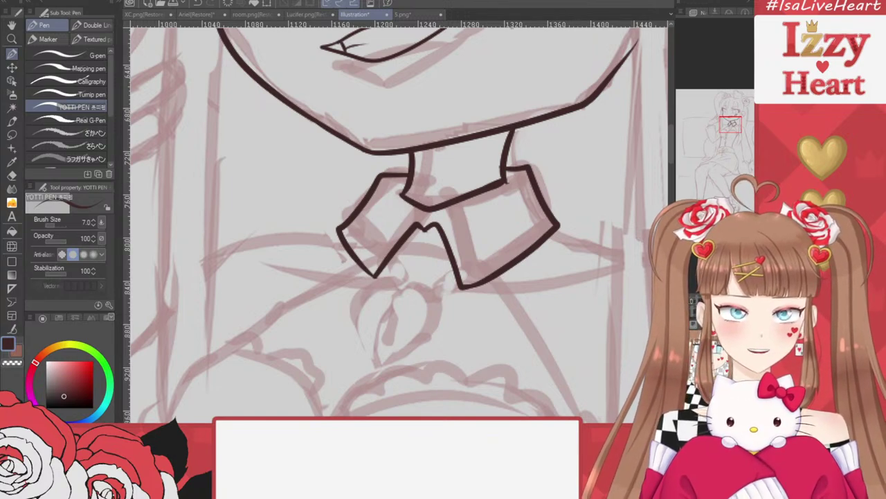
# Ink a short curved line across the gap between the two collar flaps
pyautogui.scroll(-1, 399, 229)
pyautogui.scroll(1, 387, 72)
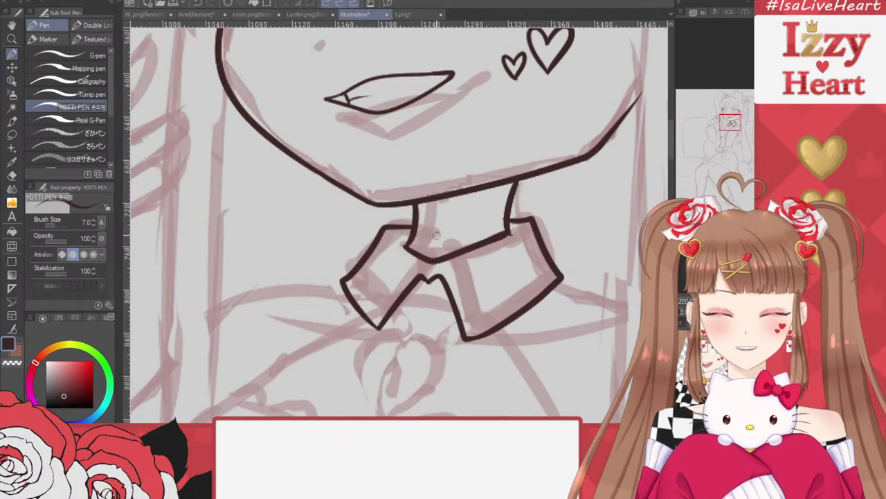
pyautogui.scroll(-3, 436, 235)
pyautogui.scroll(3, 379, 261)
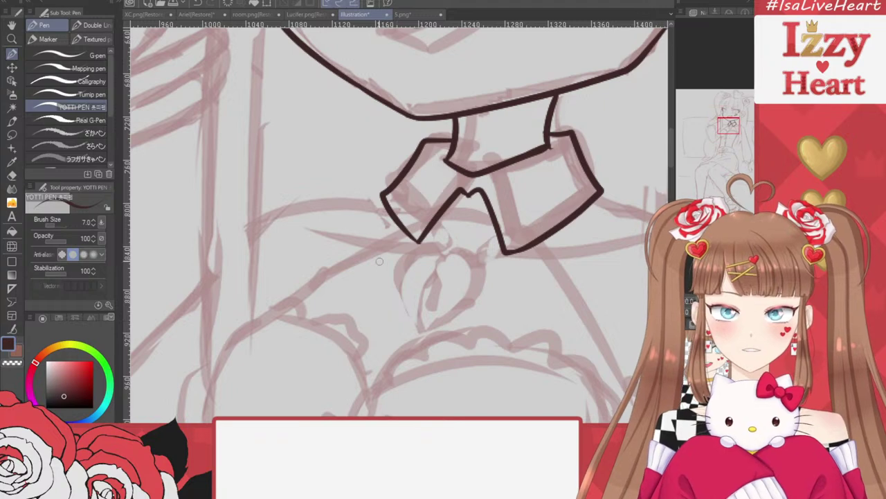
pyautogui.scroll(-3, 405, 209)
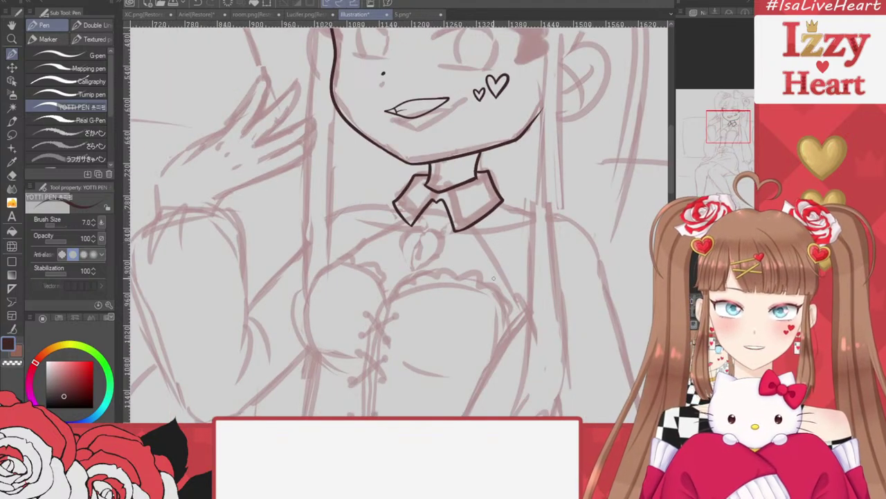
pyautogui.scroll(3, 494, 279)
pyautogui.scroll(-3, 471, 222)
pyautogui.scroll(3, 450, 173)
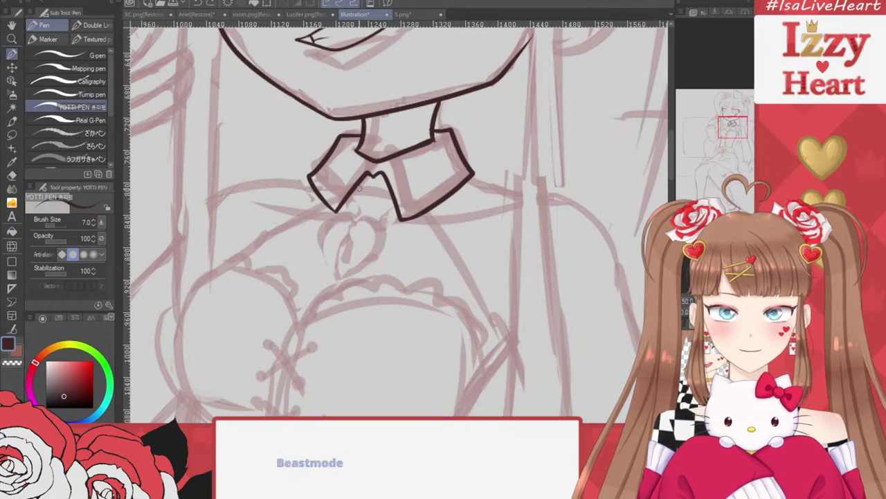
pyautogui.moveTo(350, 194); pyautogui.dragTo(400, 208)
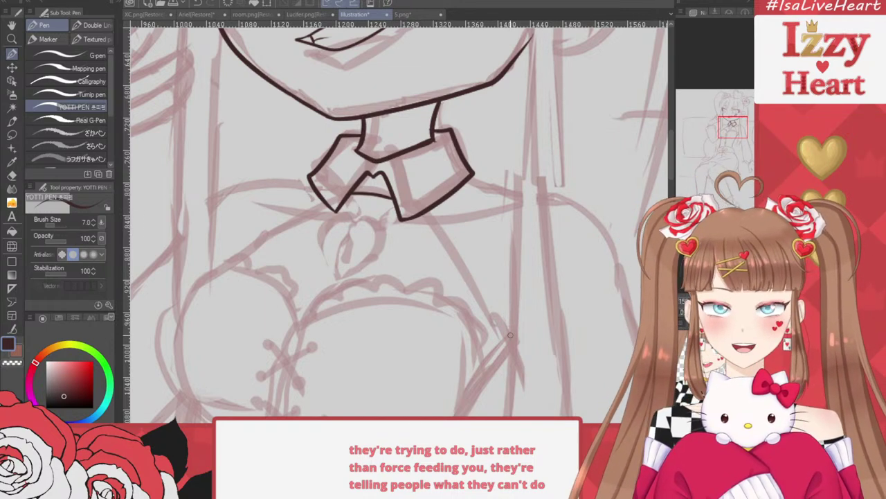
# Extend both ends of the neckline edge slightly onto the collar flaps as fold lines
pyautogui.scroll(3, 430, 127)
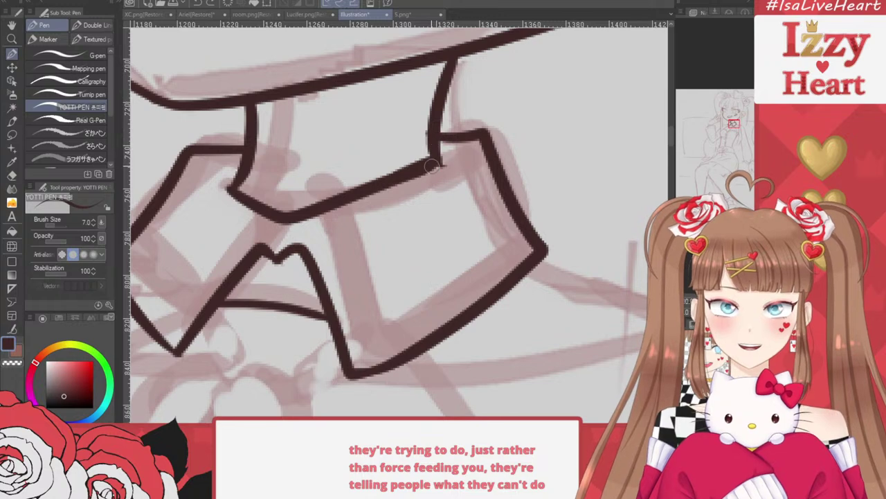
pyautogui.moveTo(431, 163); pyautogui.dragTo(459, 150)
pyautogui.moveTo(237, 187); pyautogui.dragTo(203, 164)
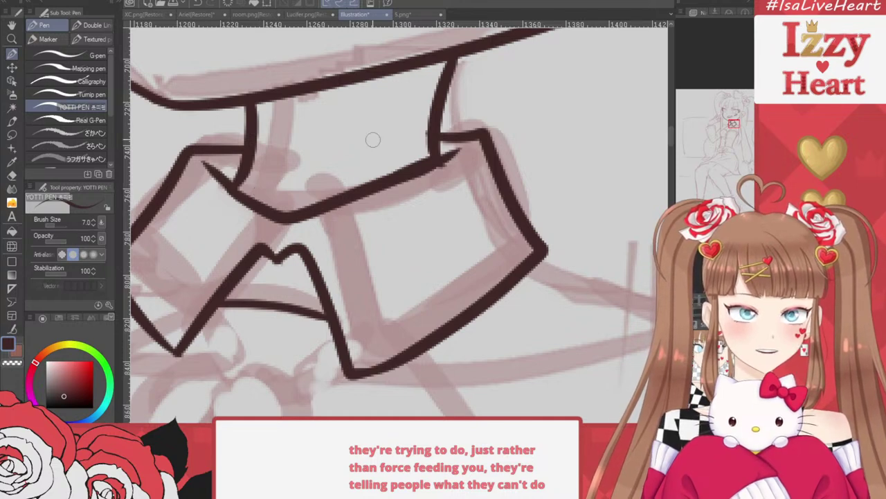
# Ink the bust's outer contour, the short underbust curve and the torso side running down to the waist beneath that contour
pyautogui.scroll(-5, 373, 140)
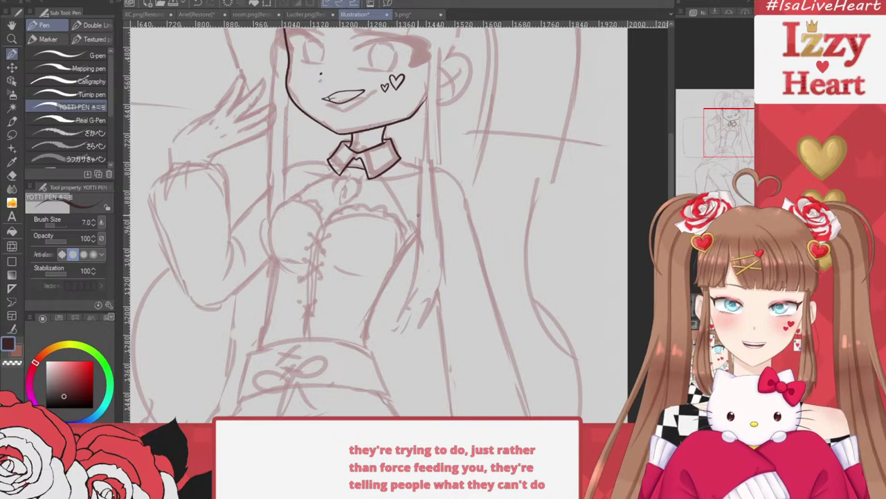
pyautogui.scroll(4, 272, 250)
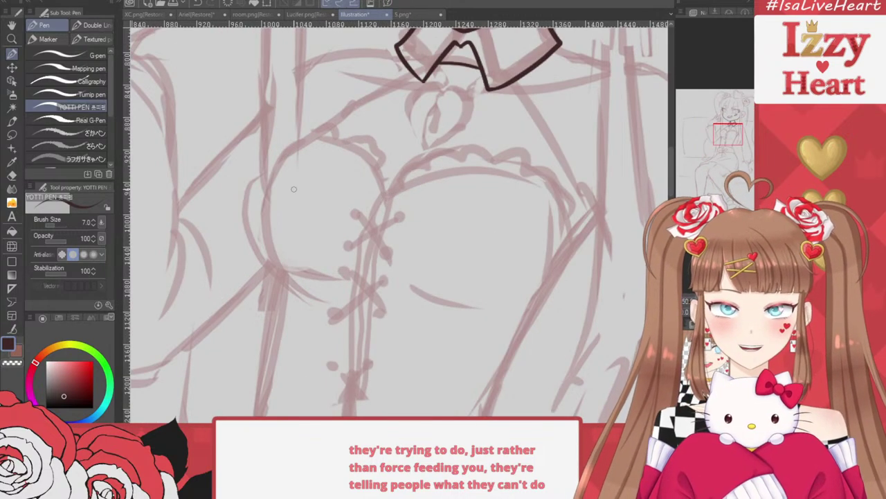
pyautogui.moveTo(354, 102)
pyautogui.mouseDown()
pyautogui.moveTo(260, 215)
pyautogui.moveTo(314, 267)
pyautogui.mouseUp()
pyautogui.scroll(-2, 487, 139)
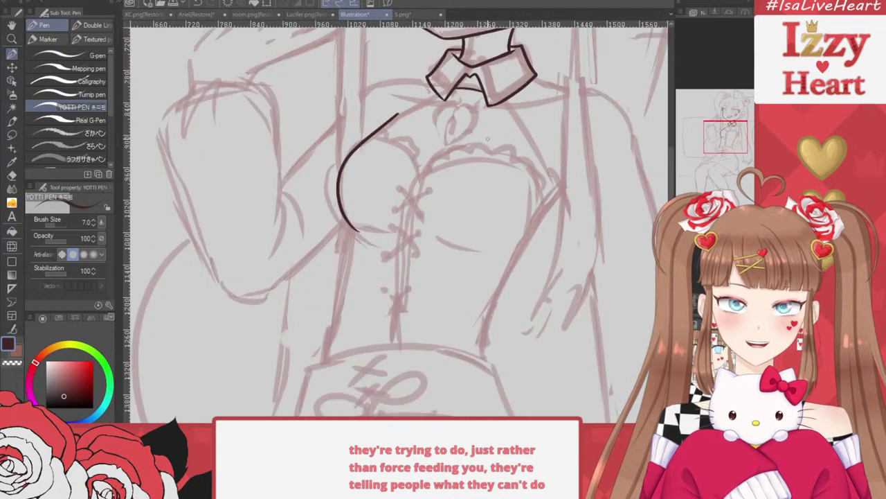
pyautogui.moveTo(437, 237); pyautogui.dragTo(491, 244)
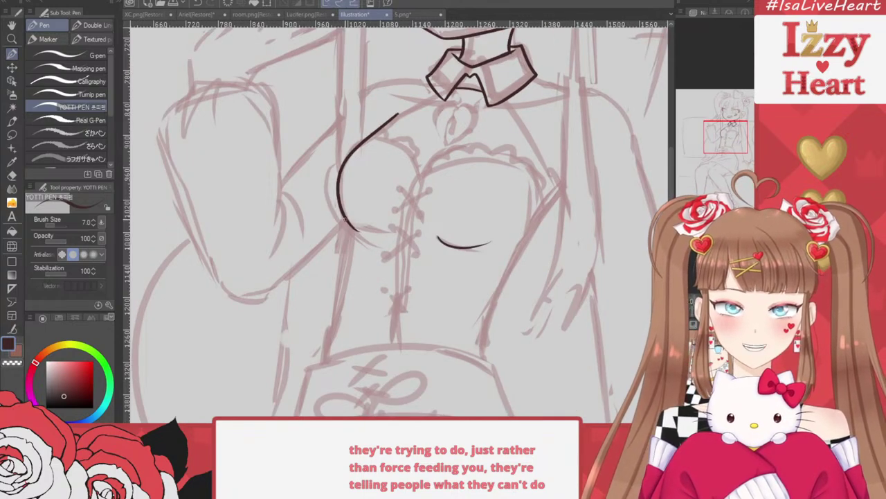
pyautogui.moveTo(347, 226); pyautogui.dragTo(331, 349)
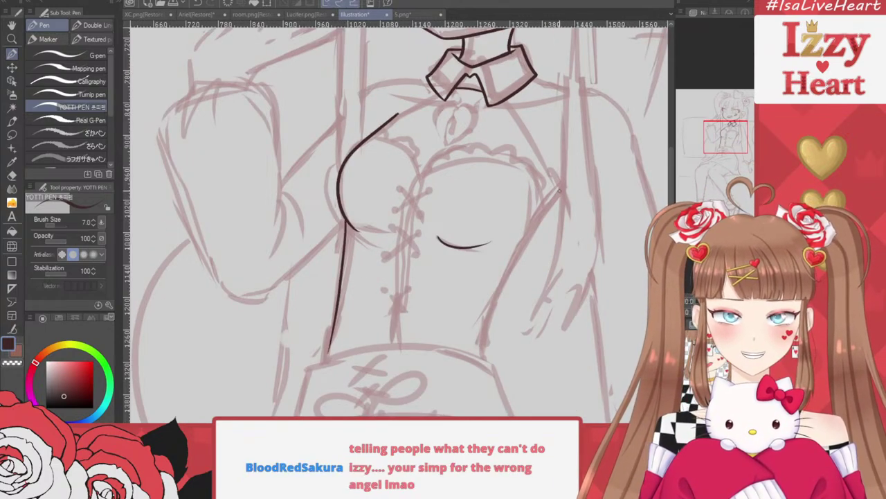
# Ink the opposite side of the torso as one curve from the underarm down past the waist
pyautogui.moveTo(560, 188)
pyautogui.mouseDown()
pyautogui.moveTo(538, 218)
pyautogui.moveTo(484, 364)
pyautogui.mouseUp()
pyautogui.hotkey('ctrl', 'z')
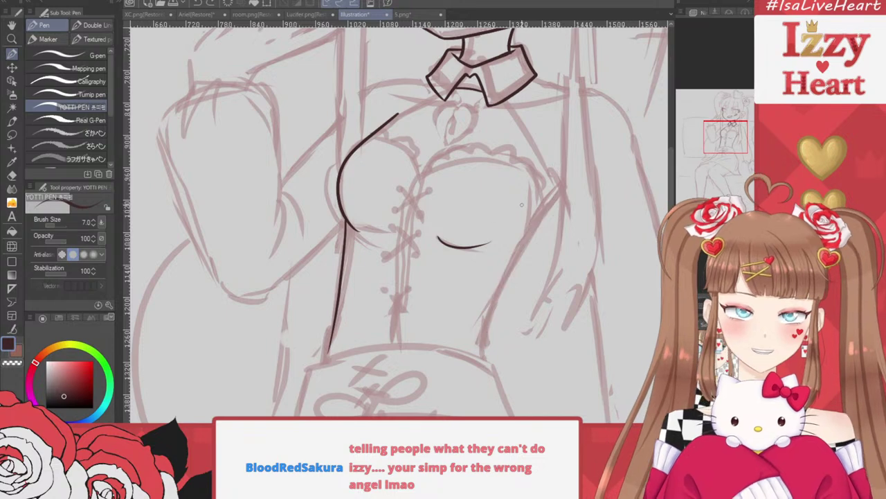
pyautogui.moveTo(560, 190)
pyautogui.mouseDown()
pyautogui.moveTo(491, 314)
pyautogui.moveTo(499, 381)
pyautogui.mouseUp()
pyautogui.moveTo(358, 320)
pyautogui.mouseDown()
pyautogui.moveTo(384, 144)
pyautogui.moveTo(397, 131)
pyautogui.moveTo(358, 202)
pyautogui.moveTo(341, 262)
pyautogui.mouseUp()
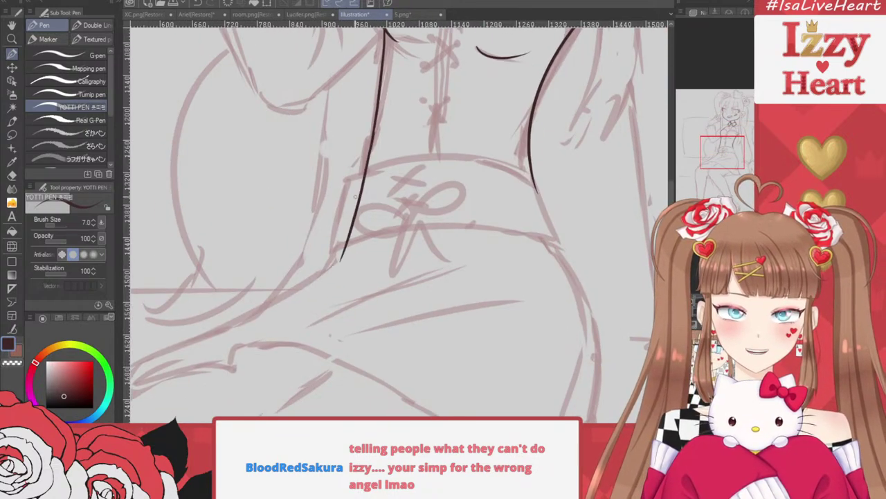
pyautogui.hotkey('ctrl', 'z')
# Ink the waistband's upper edge as a single arc joining both sides of the torso
pyautogui.moveTo(359, 170)
pyautogui.mouseDown()
pyautogui.moveTo(520, 161)
pyautogui.moveTo(542, 170)
pyautogui.mouseUp()
pyautogui.hotkey('ctrl', 'z')
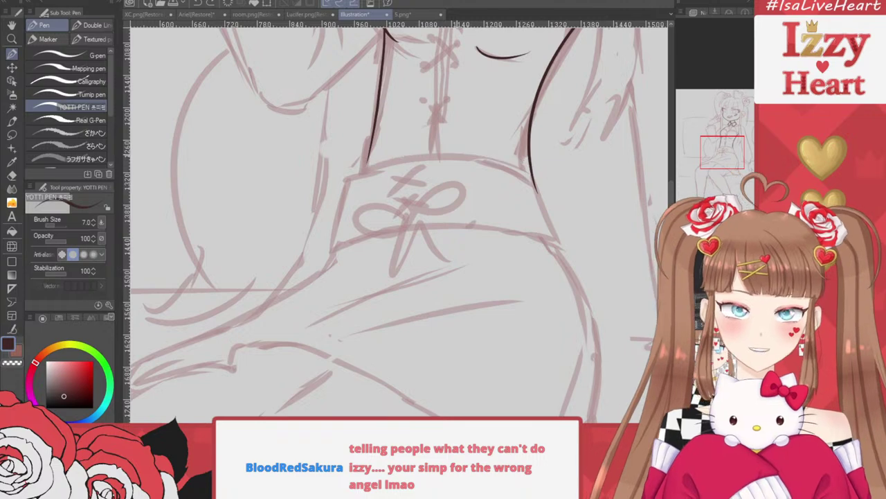
pyautogui.moveTo(355, 178)
pyautogui.mouseDown()
pyautogui.moveTo(474, 164)
pyautogui.moveTo(539, 186)
pyautogui.mouseUp()
pyautogui.hotkey('ctrl', 'z')
pyautogui.moveTo(361, 167)
pyautogui.mouseDown()
pyautogui.moveTo(426, 154)
pyautogui.moveTo(537, 182)
pyautogui.mouseUp()
# Join the torso side to the waistband's upper corner and erase the overshooting line ends at the opposite corner with the Snap eraser
pyautogui.scroll(10, 382, 141)
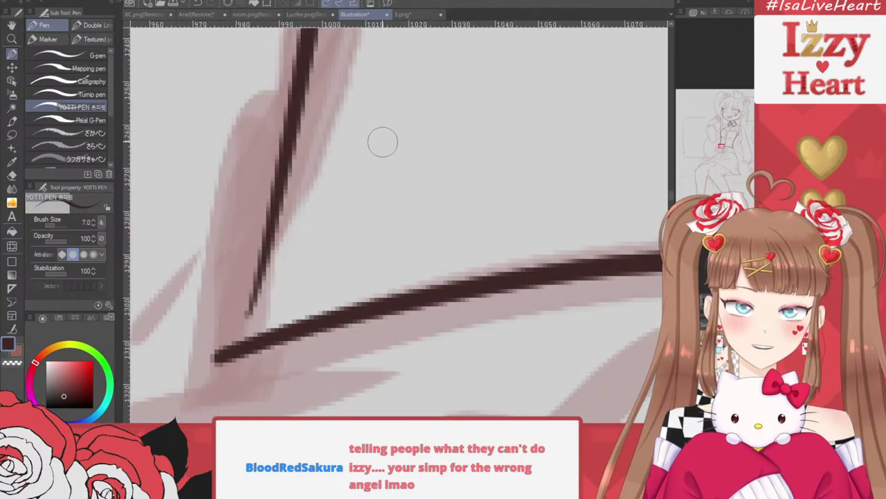
pyautogui.press('e')
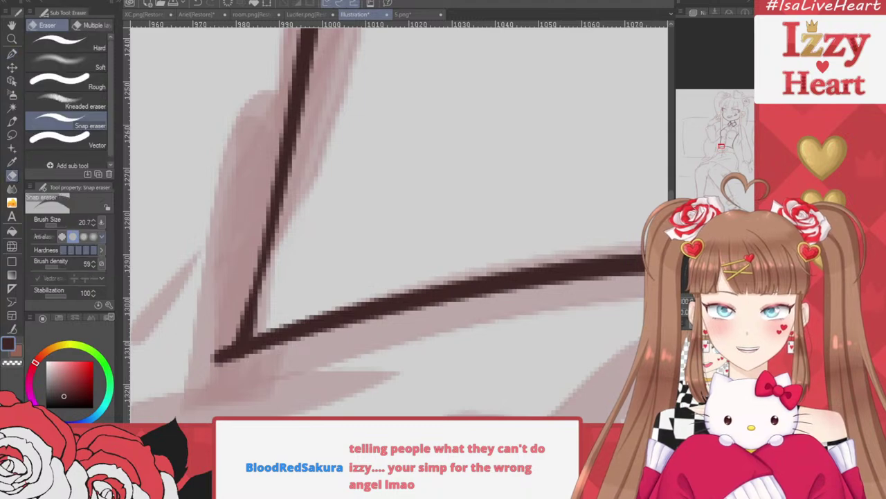
pyautogui.scroll(-5, 238, 129)
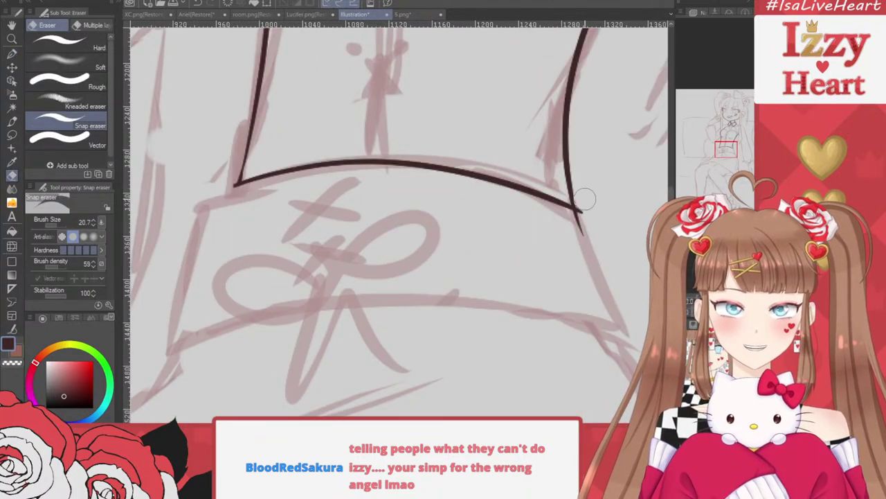
pyautogui.moveTo(581, 224); pyautogui.dragTo(586, 198)
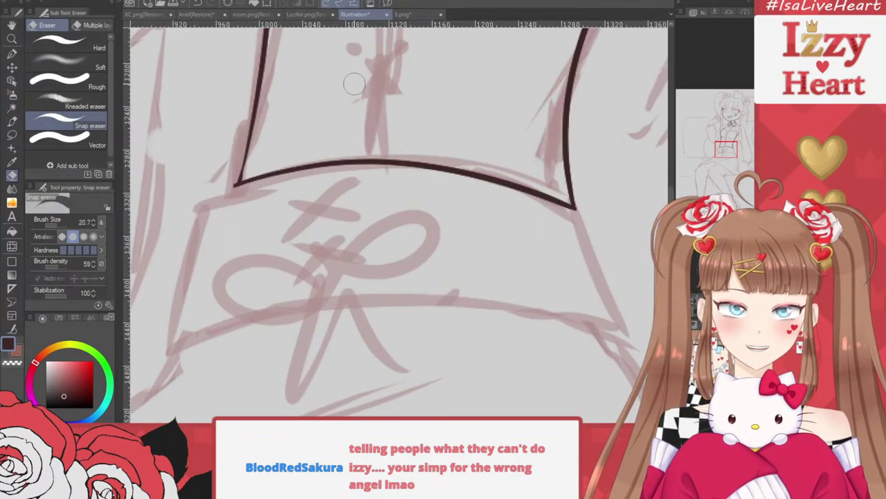
# Ink the waistband's two slanted sides and curved lower edge with the YOTTI PEN, closing the lower corner
pyautogui.click(12, 54)
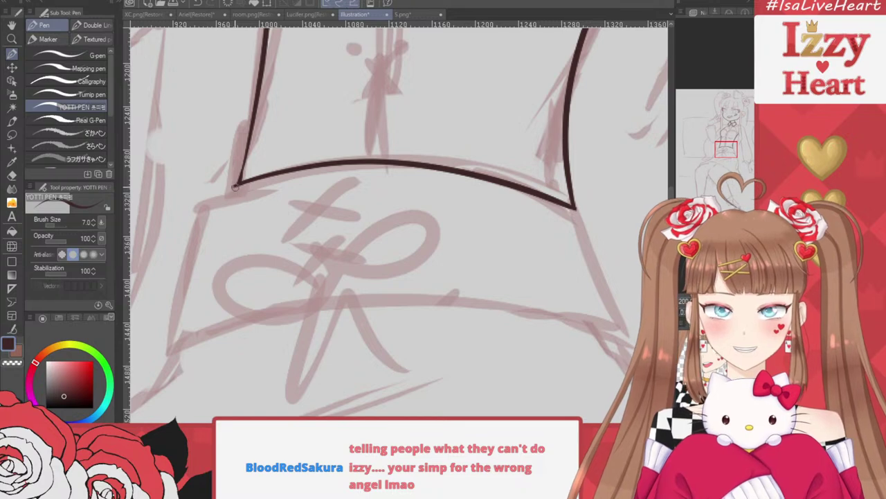
pyautogui.moveTo(236, 185)
pyautogui.mouseDown()
pyautogui.moveTo(201, 295)
pyautogui.moveTo(399, 263)
pyautogui.moveTo(589, 302)
pyautogui.mouseUp()
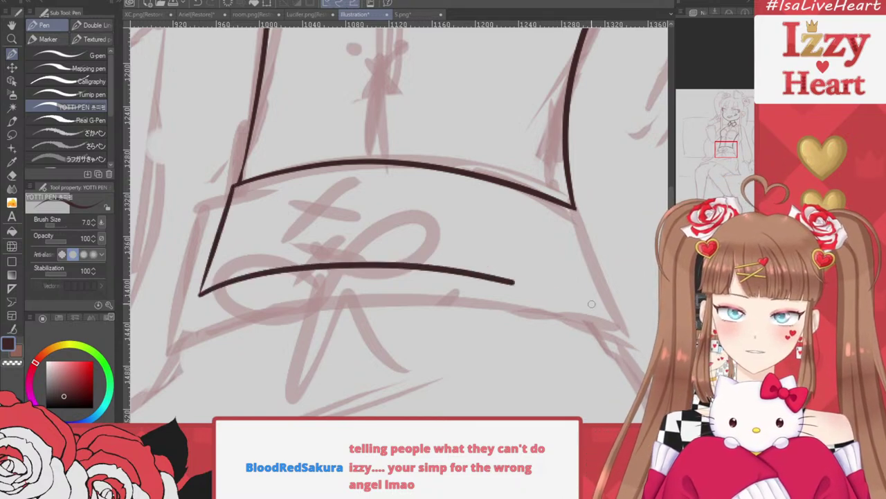
pyautogui.moveTo(574, 211)
pyautogui.mouseDown()
pyautogui.moveTo(598, 309)
pyautogui.moveTo(543, 286)
pyautogui.mouseUp()
pyautogui.hotkey('ctrl', 'z')
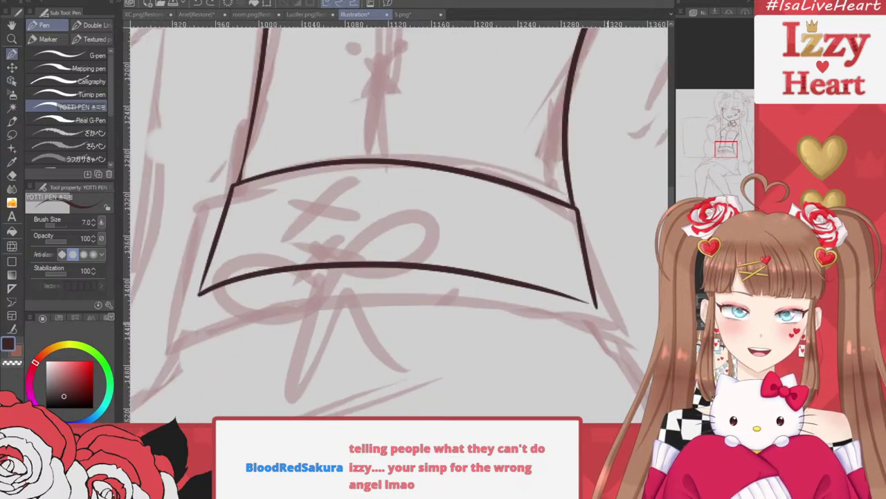
pyautogui.scroll(4, 608, 323)
pyautogui.moveTo(557, 256); pyautogui.dragTo(485, 231)
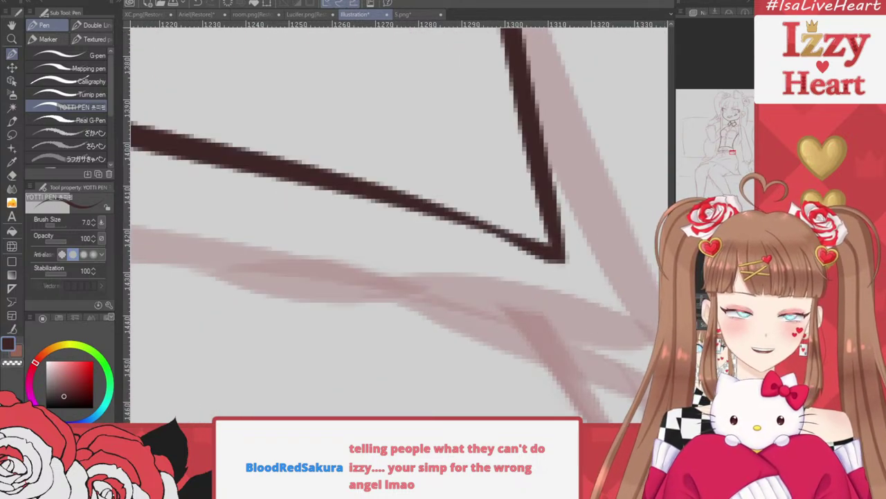
# Ink the halter top's edges from the collar to the bust contour and from the collar to the opposite underarm
pyautogui.scroll(-5, 420, 224)
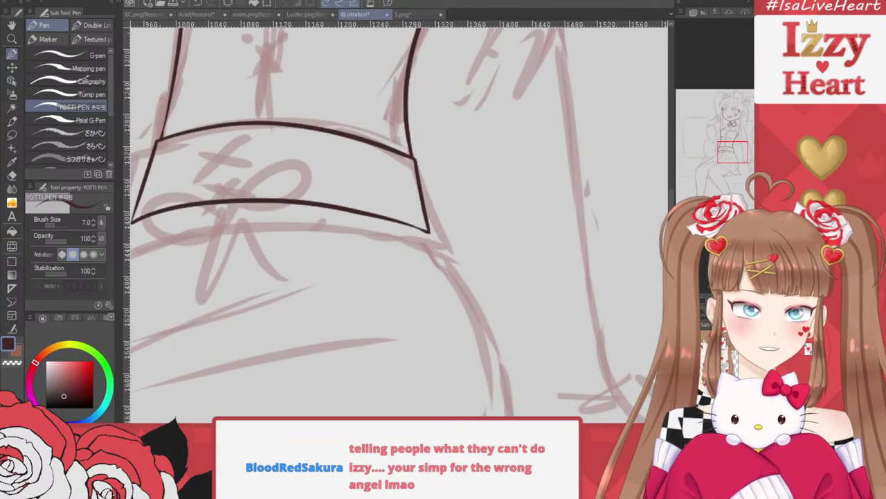
pyautogui.moveTo(409, 104); pyautogui.dragTo(400, 351)
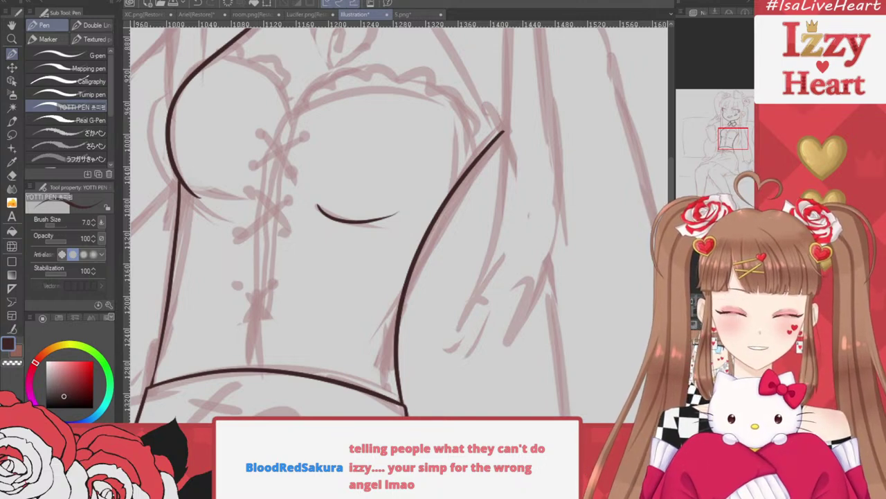
pyautogui.scroll(5, 395, 221)
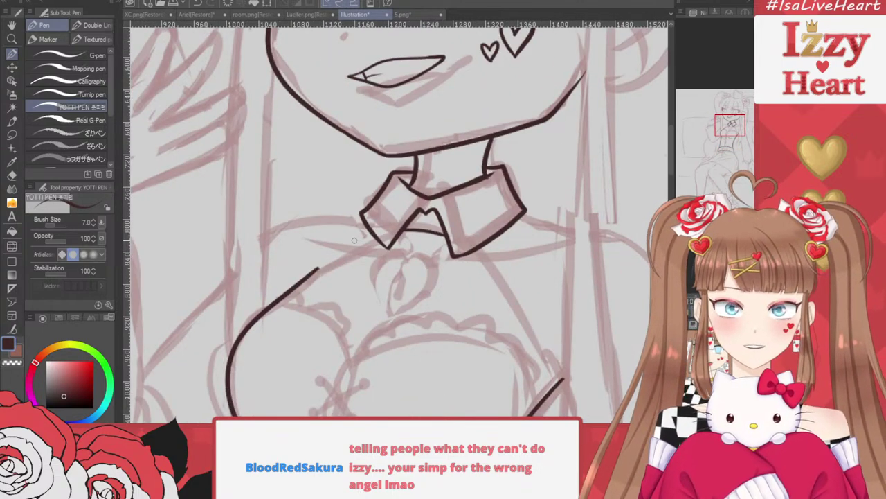
pyautogui.scroll(4, 354, 241)
pyautogui.moveTo(257, 315)
pyautogui.mouseDown()
pyautogui.moveTo(416, 232)
pyautogui.moveTo(452, 232)
pyautogui.moveTo(523, 360)
pyautogui.mouseUp()
pyautogui.scroll(-4, 423, 224)
pyautogui.scroll(2, 424, 260)
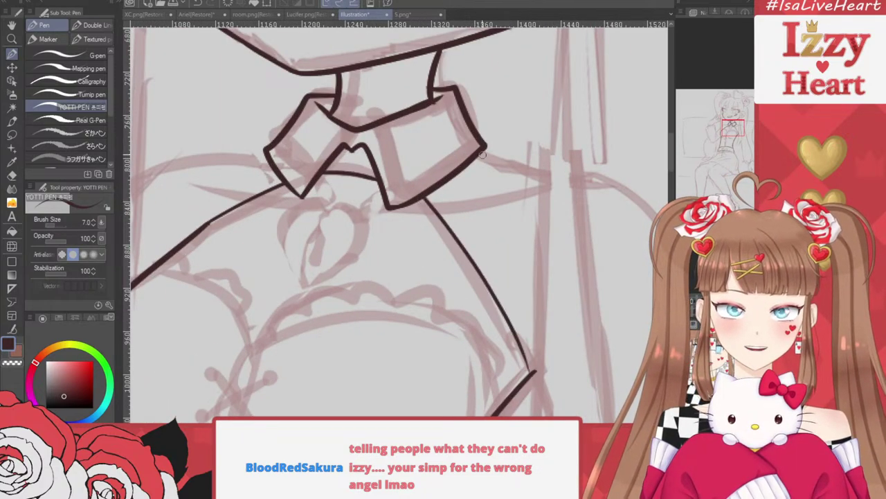
pyautogui.scroll(-4, 522, 359)
pyautogui.scroll(1, 498, 245)
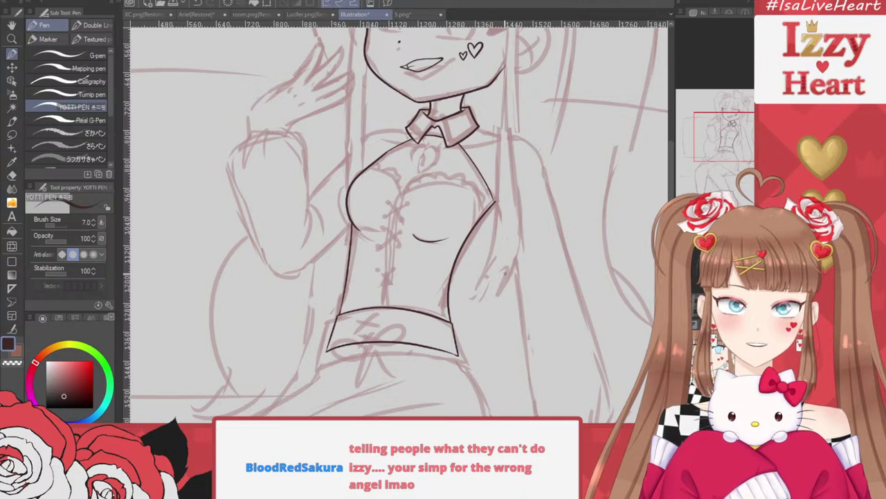
pyautogui.hotkey('ctrl', 'z')
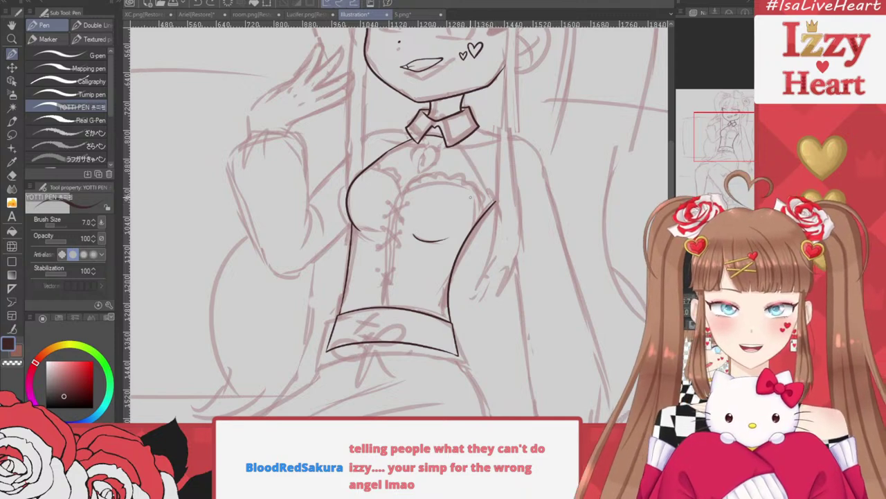
pyautogui.click(210, 4)
# Ink the shoulder and upper arm line from the collar and the raised arm's sleeve along its rounded top and inner edge
pyautogui.scroll(2, 333, 143)
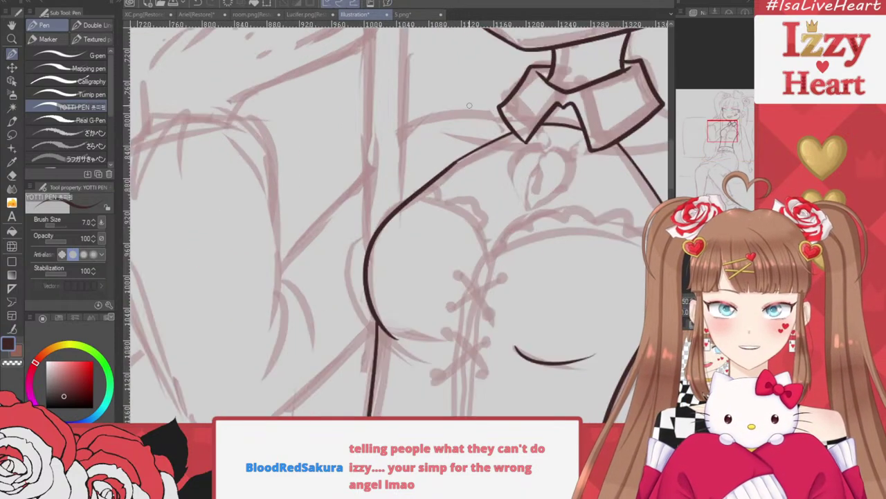
pyautogui.moveTo(498, 110)
pyautogui.mouseDown()
pyautogui.moveTo(427, 119)
pyautogui.moveTo(287, 264)
pyautogui.mouseUp()
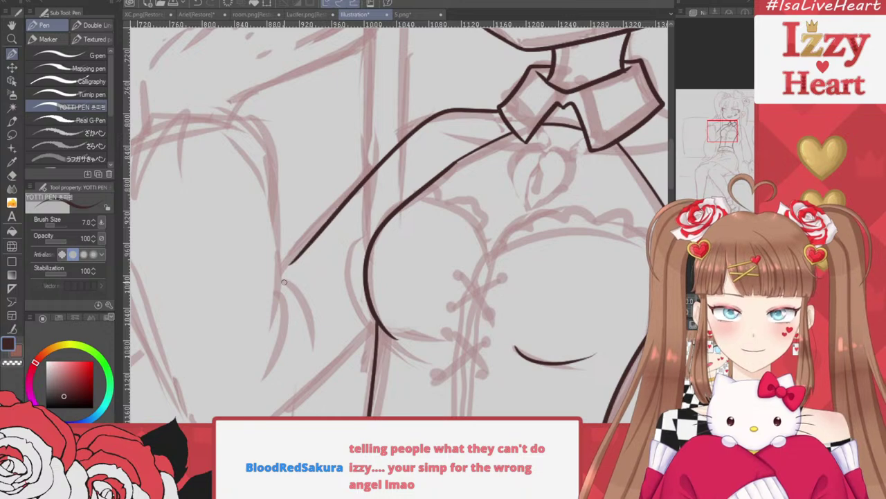
pyautogui.scroll(-1, 502, 183)
pyautogui.scroll(1, 272, 181)
pyautogui.moveTo(228, 163)
pyautogui.mouseDown()
pyautogui.moveTo(278, 127)
pyautogui.moveTo(389, 159)
pyautogui.moveTo(396, 188)
pyautogui.moveTo(382, 374)
pyautogui.mouseUp()
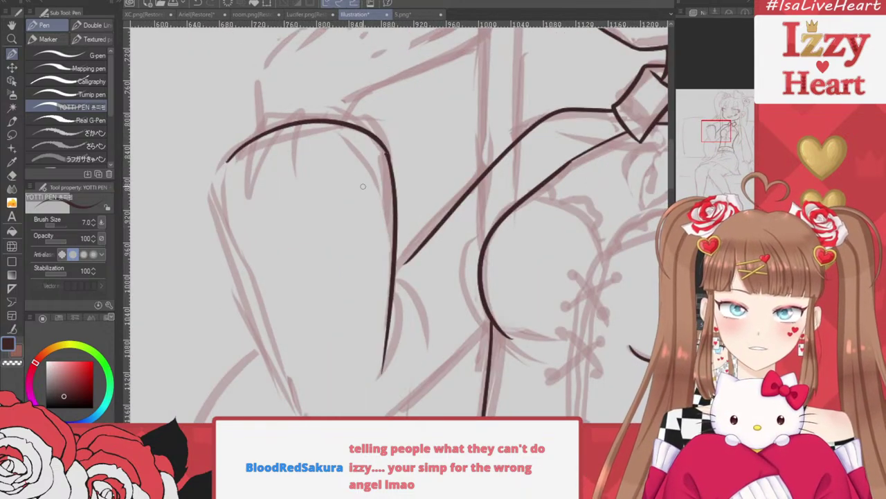
# Redraw the raised sleeve's inner edge from its rounded top down past the upper arm line, tapering it below the elbow crease
pyautogui.hotkey('ctrl', 'z')
pyautogui.moveTo(387, 150)
pyautogui.mouseDown()
pyautogui.moveTo(396, 187)
pyautogui.moveTo(370, 368)
pyautogui.mouseUp()
pyautogui.hotkey('ctrl', 'z')
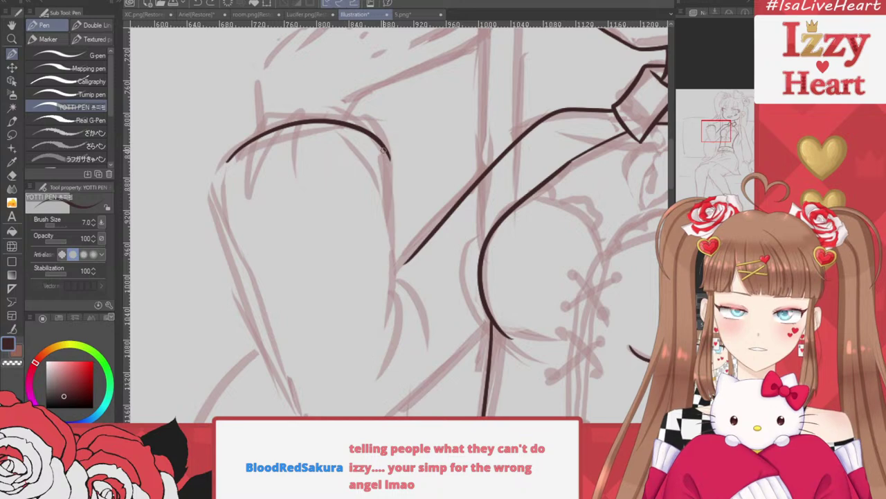
pyautogui.moveTo(386, 149)
pyautogui.mouseDown()
pyautogui.moveTo(406, 213)
pyautogui.moveTo(404, 398)
pyautogui.mouseUp()
pyautogui.hotkey('ctrl', 'z')
pyautogui.moveTo(386, 150); pyautogui.dragTo(392, 323)
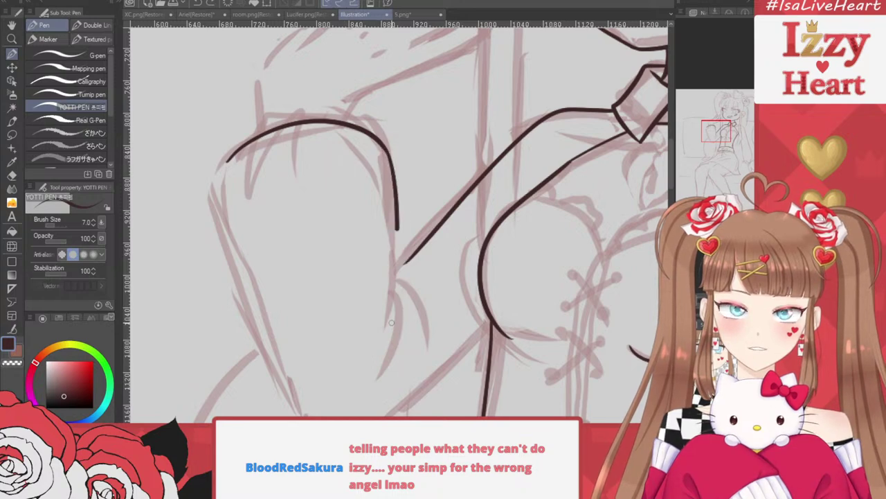
pyautogui.moveTo(396, 230); pyautogui.dragTo(372, 365)
# Ink two short fold lines at the elbow crease and join the upper arm line to the sleeve's inner edge
pyautogui.moveTo(397, 282)
pyautogui.mouseDown()
pyautogui.moveTo(410, 330)
pyautogui.moveTo(407, 360)
pyautogui.mouseUp()
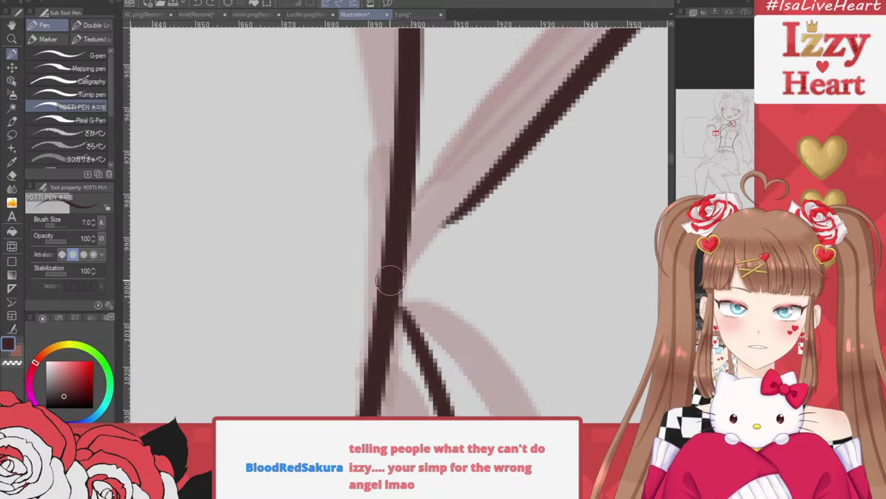
pyautogui.moveTo(388, 281)
pyautogui.mouseDown()
pyautogui.moveTo(536, 150)
pyautogui.moveTo(538, 340)
pyautogui.mouseUp()
pyautogui.hotkey('ctrl', '-')
pyautogui.scroll(-3, 509, 261)
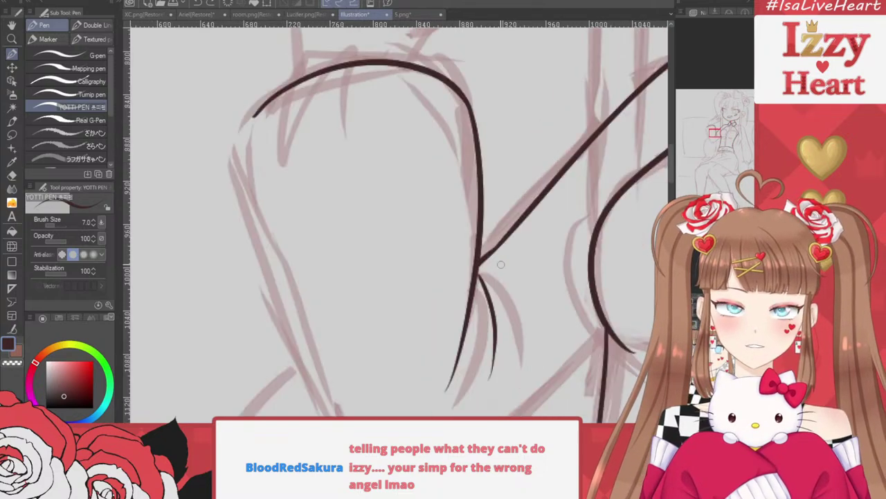
pyautogui.hotkey('ctrl', 'z')
pyautogui.moveTo(495, 274)
pyautogui.mouseDown()
pyautogui.moveTo(524, 311)
pyautogui.moveTo(522, 326)
pyautogui.mouseUp()
pyautogui.hotkey('ctrl', 'z')
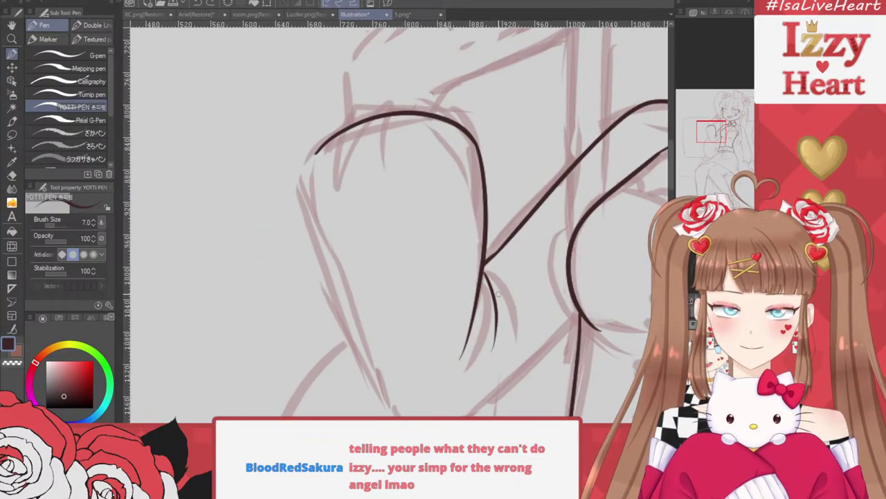
pyautogui.moveTo(490, 276); pyautogui.dragTo(514, 328)
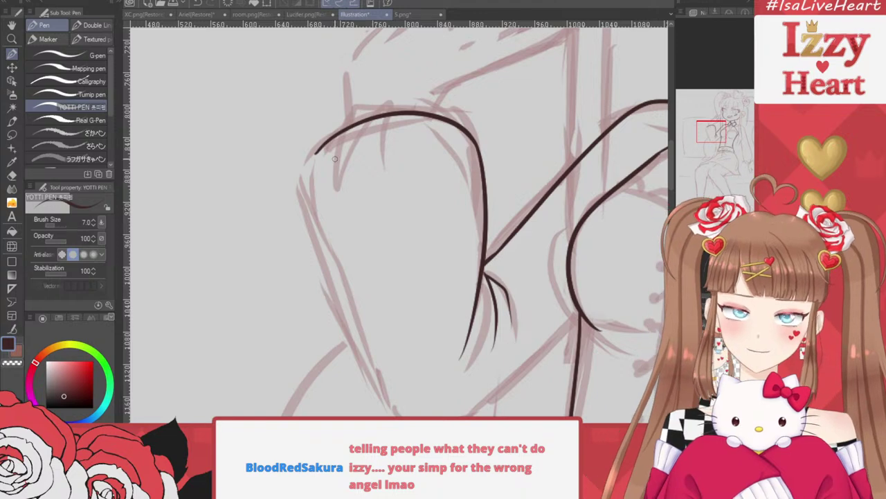
# Trim the outer end of the sleeve's top line with the Snap eraser and ink the outer edge down to the elbow
pyautogui.press('e')
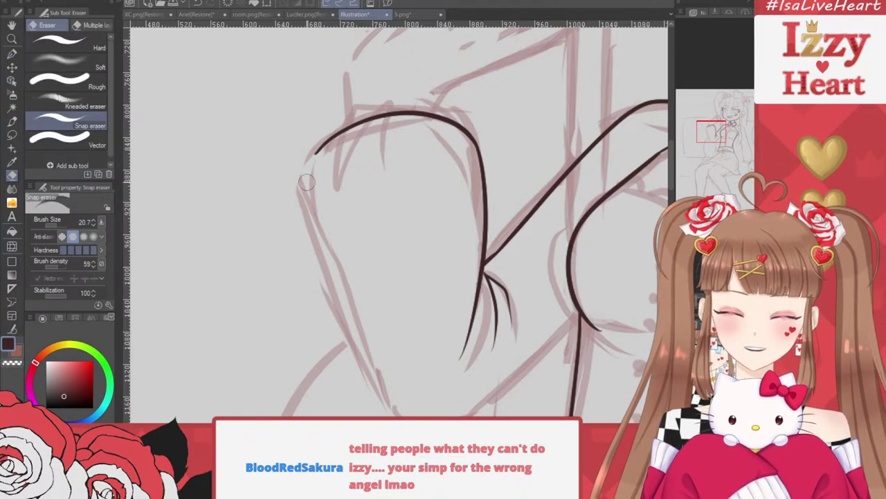
pyautogui.moveTo(307, 182); pyautogui.dragTo(338, 110)
pyautogui.press('p')
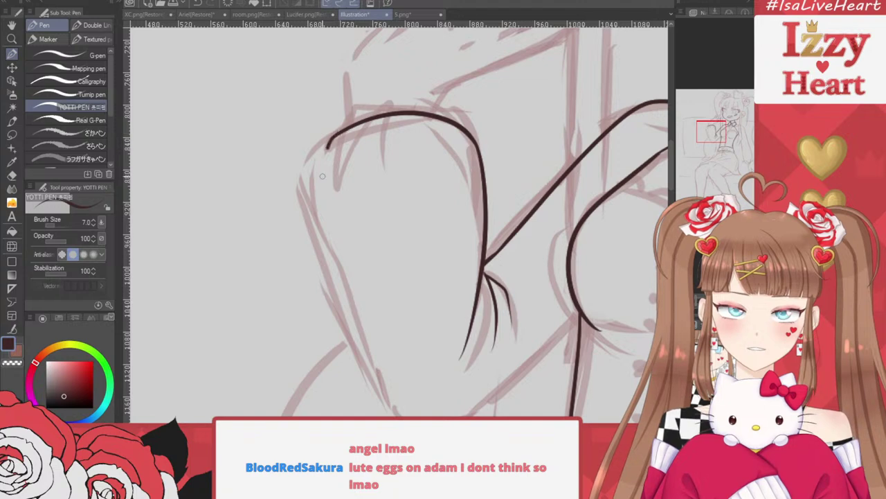
pyautogui.moveTo(327, 148)
pyautogui.mouseDown()
pyautogui.moveTo(354, 321)
pyautogui.moveTo(406, 348)
pyautogui.mouseUp()
pyautogui.scroll(-3, 419, 152)
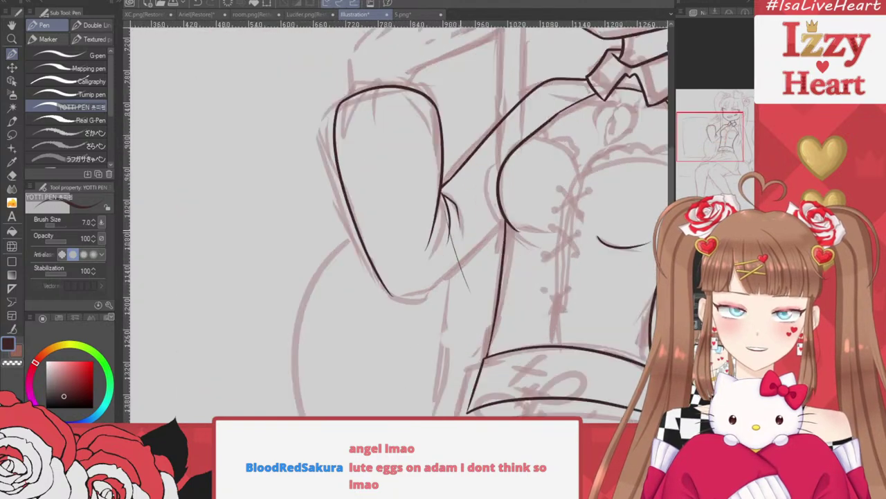
pyautogui.scroll(1, 458, 219)
pyautogui.hotkey('ctrl', 'z')
# Ink the gathered fabric folds beneath the sleeve's rounded top edge, two angular ones and two short ones
pyautogui.scroll(-1, 457, 219)
pyautogui.scroll(2, 411, 42)
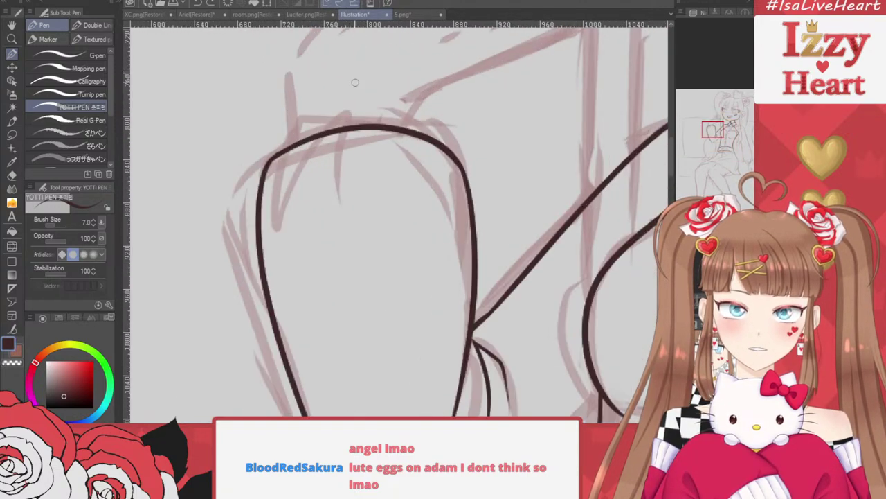
pyautogui.scroll(3, 356, 82)
pyautogui.moveTo(276, 77)
pyautogui.mouseDown()
pyautogui.moveTo(212, 192)
pyautogui.moveTo(229, 246)
pyautogui.mouseUp()
pyautogui.moveTo(236, 261); pyautogui.dragTo(248, 174)
pyautogui.moveTo(367, 73)
pyautogui.mouseDown()
pyautogui.moveTo(441, 194)
pyautogui.moveTo(421, 266)
pyautogui.mouseUp()
pyautogui.moveTo(419, 271); pyautogui.dragTo(413, 201)
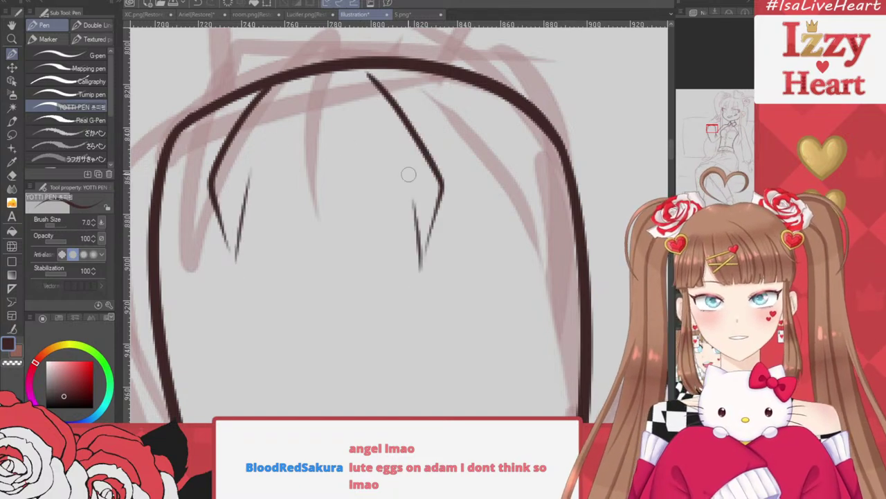
pyautogui.moveTo(444, 81); pyautogui.dragTo(489, 154)
pyautogui.moveTo(330, 91); pyautogui.dragTo(311, 220)
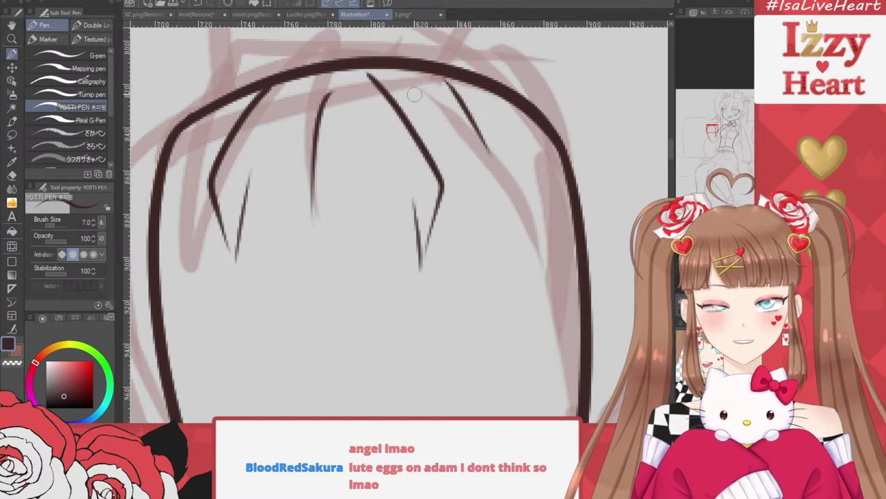
# Ink the sleeve's lower edge in one curve from the elbow tip up to the underarm beside the bust
pyautogui.scroll(-6, 426, 71)
pyautogui.scroll(3, 528, 173)
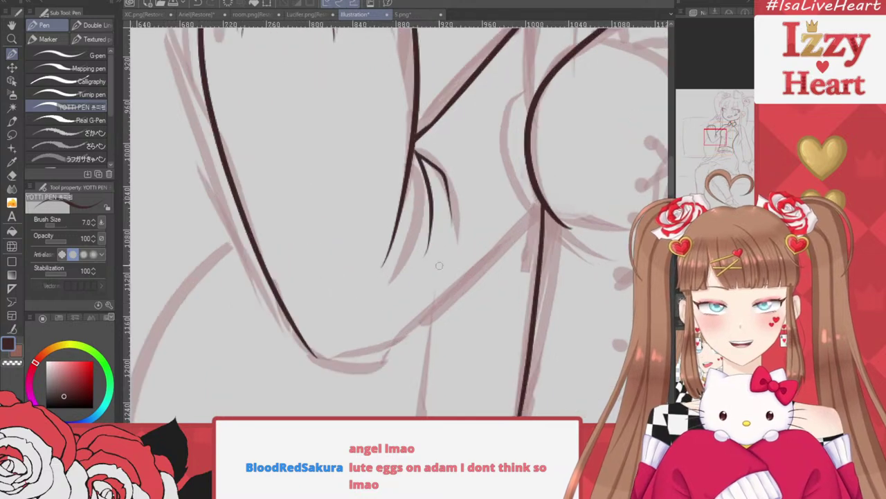
pyautogui.moveTo(324, 365)
pyautogui.mouseDown()
pyautogui.moveTo(473, 286)
pyautogui.moveTo(547, 204)
pyautogui.moveTo(367, 353)
pyautogui.moveTo(289, 298)
pyautogui.mouseUp()
pyautogui.hotkey('ctrl', 'z')
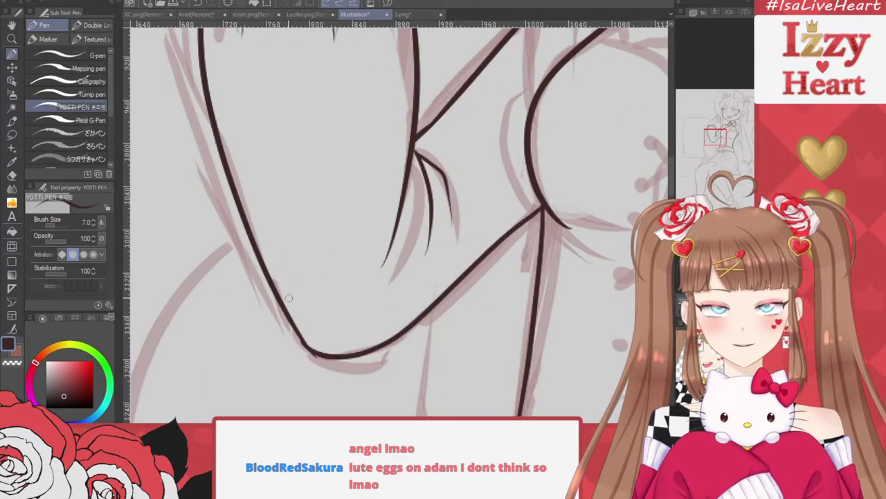
pyautogui.press('e')
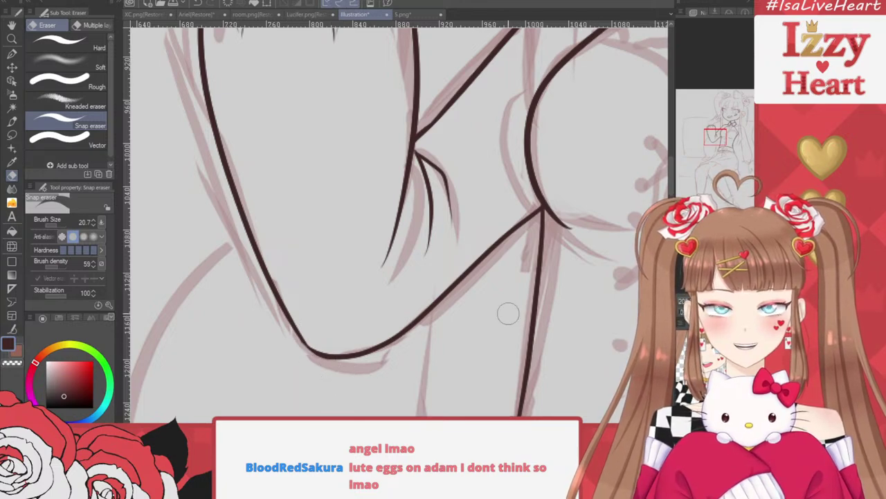
# Ink the raised hand's two uppermost fingers and the upper edge of the third finger with the YOTTI PEN
pyautogui.scroll(-2, 506, 311)
pyautogui.scroll(-1, 462, 287)
pyautogui.scroll(3, 476, 74)
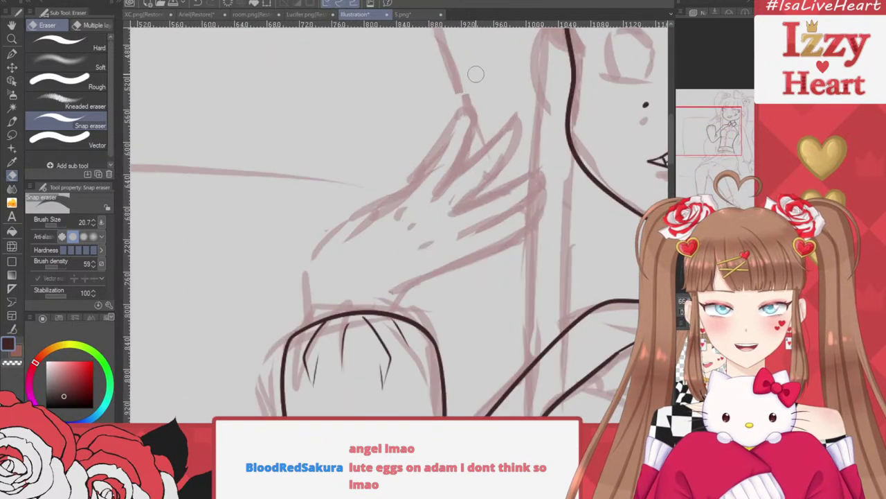
pyautogui.click(12, 67)
pyautogui.click(12, 54)
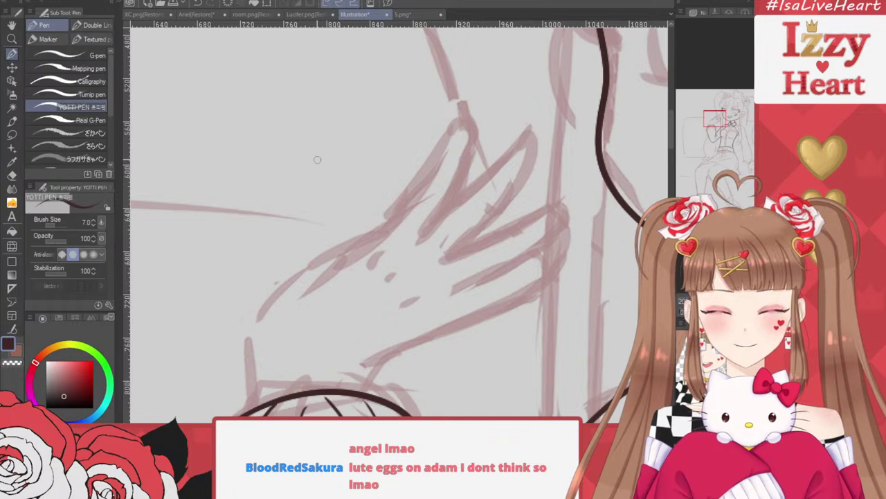
pyautogui.moveTo(339, 257)
pyautogui.mouseDown()
pyautogui.moveTo(411, 191)
pyautogui.moveTo(487, 98)
pyautogui.moveTo(420, 243)
pyautogui.moveTo(535, 139)
pyautogui.moveTo(531, 176)
pyautogui.moveTo(461, 242)
pyautogui.mouseUp()
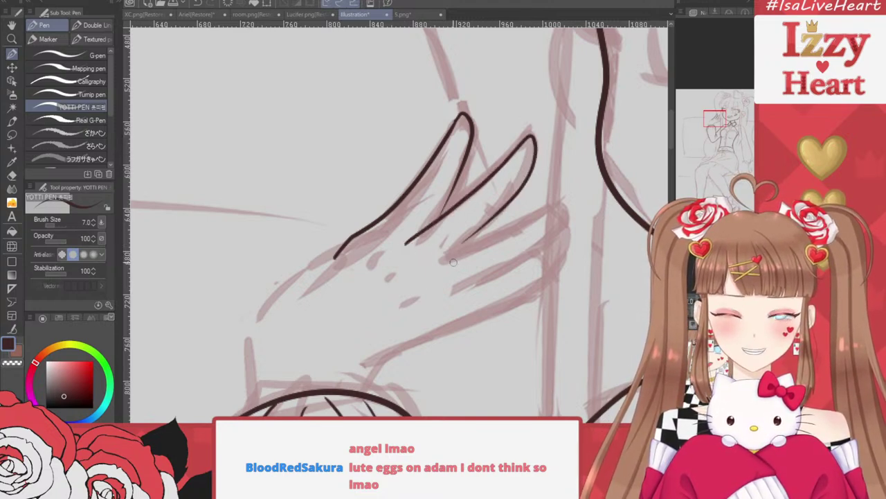
pyautogui.moveTo(422, 264)
pyautogui.mouseDown()
pyautogui.moveTo(500, 238)
pyautogui.moveTo(561, 202)
pyautogui.mouseUp()
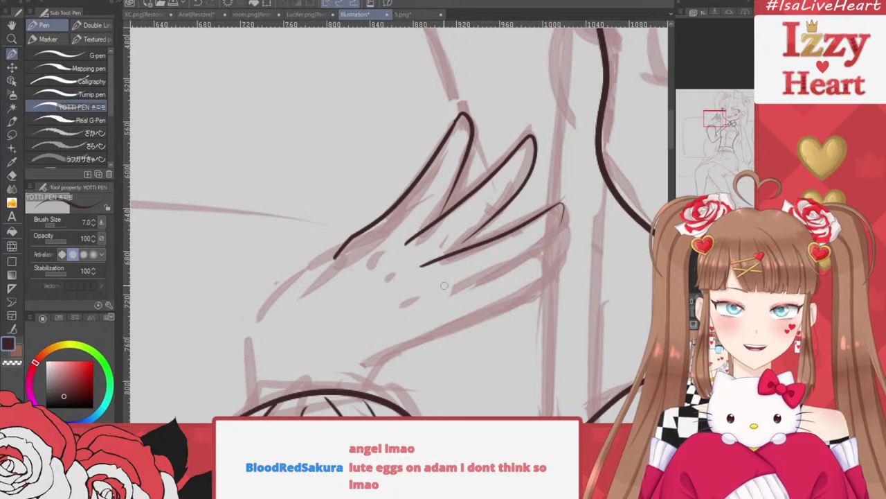
# Ink the third finger's lower edge and the lowest finger's tip, continuing along the hand's lower edge toward the wrist
pyautogui.moveTo(433, 293)
pyautogui.mouseDown()
pyautogui.moveTo(535, 249)
pyautogui.moveTo(564, 225)
pyautogui.moveTo(549, 241)
pyautogui.moveTo(556, 210)
pyautogui.mouseUp()
pyautogui.hotkey('ctrl', 'z')
pyautogui.moveTo(550, 241)
pyautogui.mouseDown()
pyautogui.moveTo(545, 269)
pyautogui.moveTo(445, 317)
pyautogui.mouseUp()
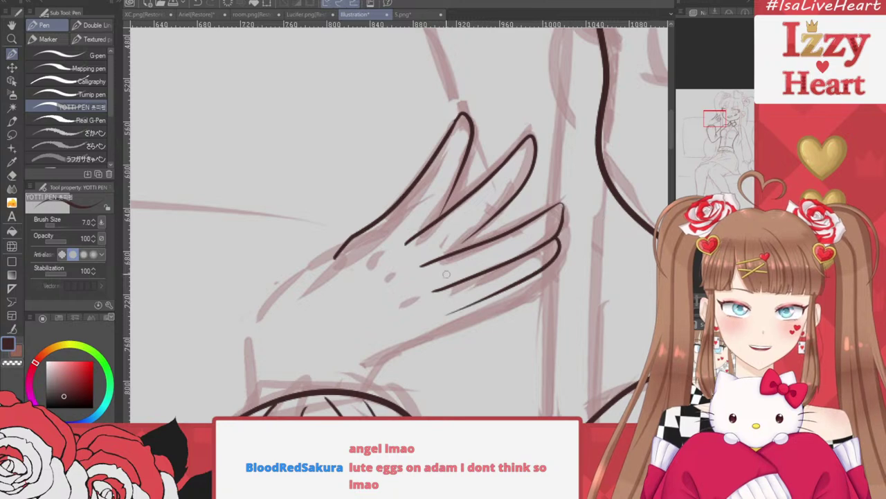
pyautogui.hotkey('ctrl', 'z')
pyautogui.moveTo(548, 273); pyautogui.dragTo(491, 300)
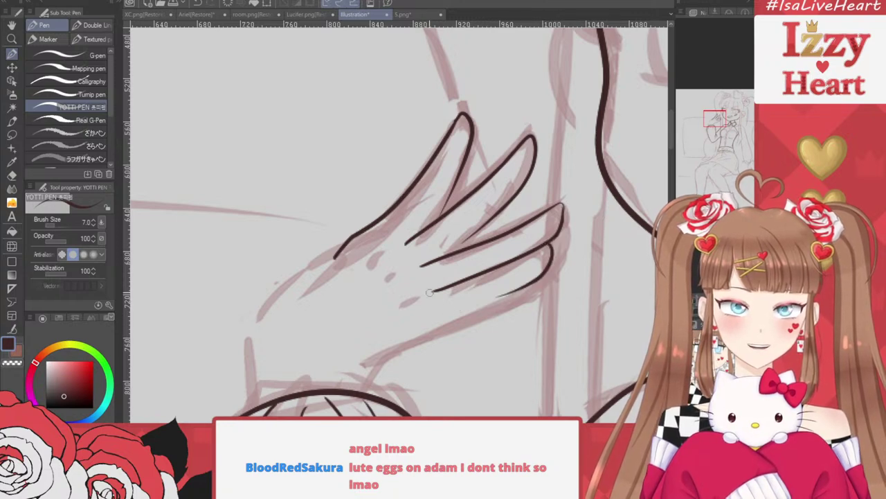
pyautogui.hotkey('ctrl', 'z')
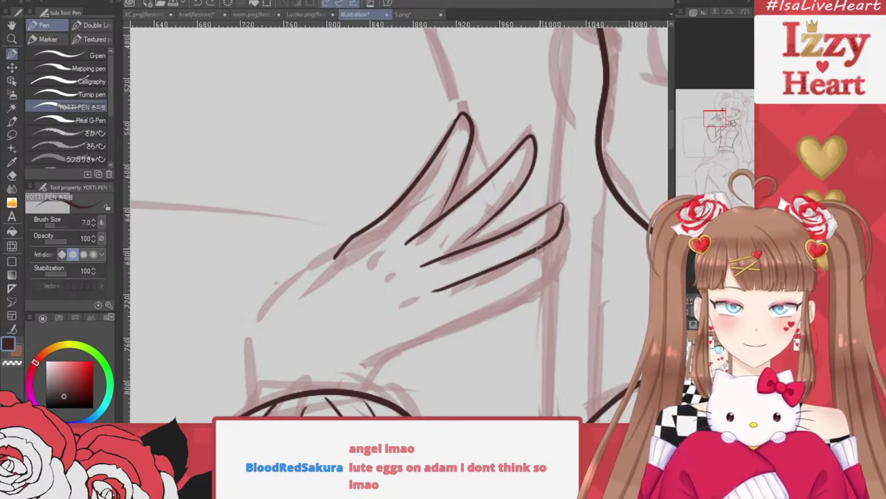
pyautogui.moveTo(540, 248)
pyautogui.mouseDown()
pyautogui.moveTo(542, 274)
pyautogui.moveTo(411, 347)
pyautogui.moveTo(380, 390)
pyautogui.mouseUp()
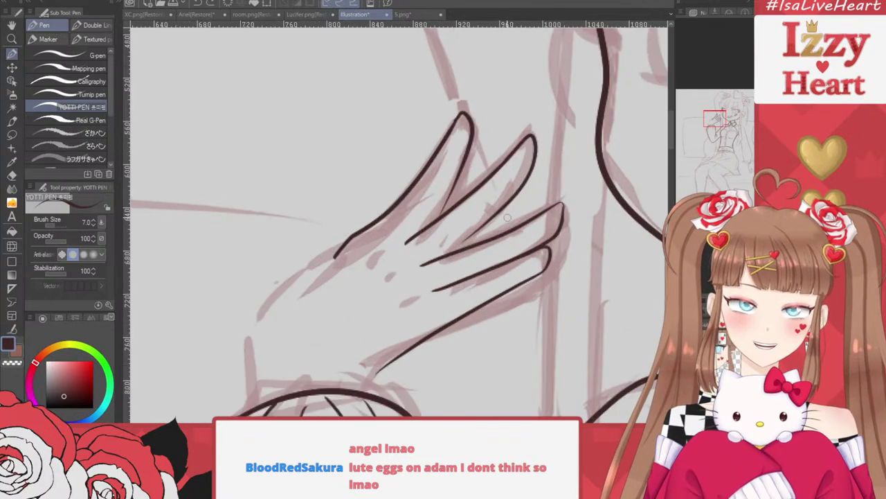
# Join the first finger's lower line to the upper edge of the second finger
pyautogui.scroll(4, 508, 218)
pyautogui.scroll(-4, 508, 217)
pyautogui.scroll(4, 507, 218)
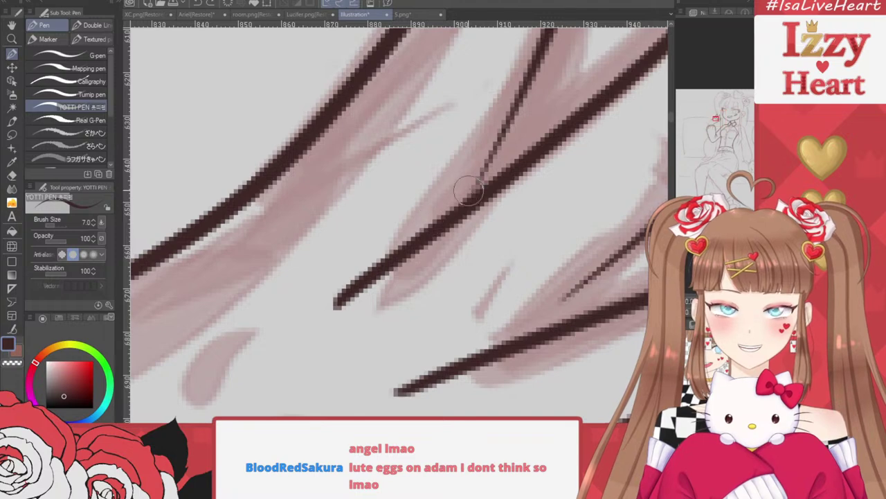
pyautogui.moveTo(455, 211); pyautogui.dragTo(511, 109)
pyautogui.hotkey('ctrl', 'z')
pyautogui.moveTo(455, 217); pyautogui.dragTo(509, 113)
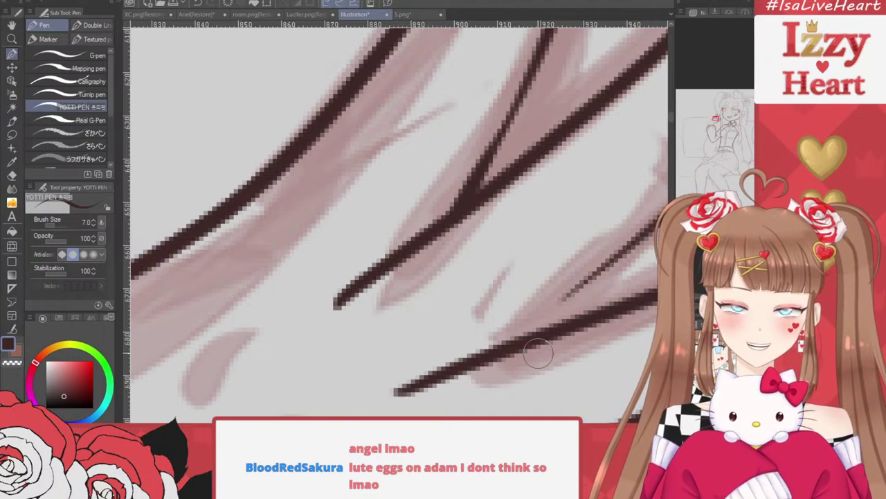
# Extend the second finger's lower line to meet the upper edge of the third finger
pyautogui.moveTo(522, 352); pyautogui.dragTo(619, 257)
pyautogui.hotkey('ctrl', 'z')
pyautogui.moveTo(500, 353); pyautogui.dragTo(619, 220)
pyautogui.hotkey('ctrl', 'z')
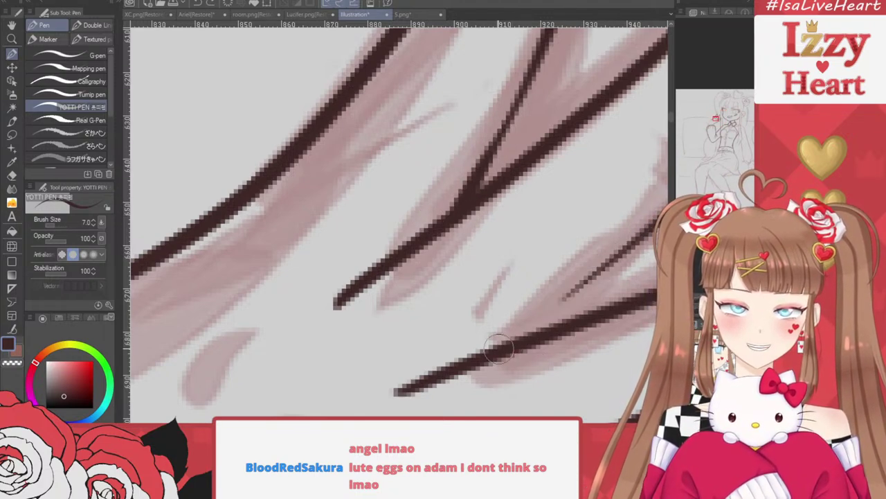
pyautogui.moveTo(486, 363); pyautogui.dragTo(618, 255)
pyautogui.hotkey('ctrl', 'z')
pyautogui.moveTo(506, 344); pyautogui.dragTo(630, 234)
pyautogui.scroll(-2, 415, 218)
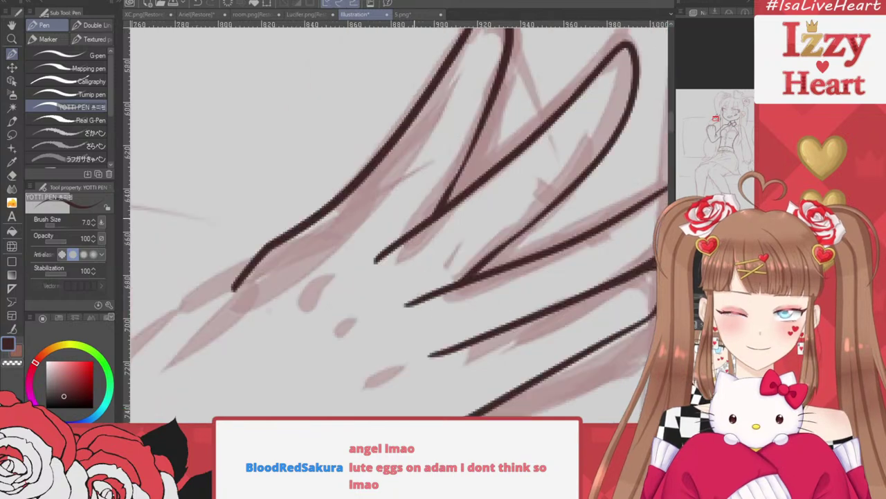
pyautogui.hotkey('ctrl', 'z')
pyautogui.moveTo(452, 287); pyautogui.dragTo(561, 201)
pyautogui.hotkey('ctrl', 'z')
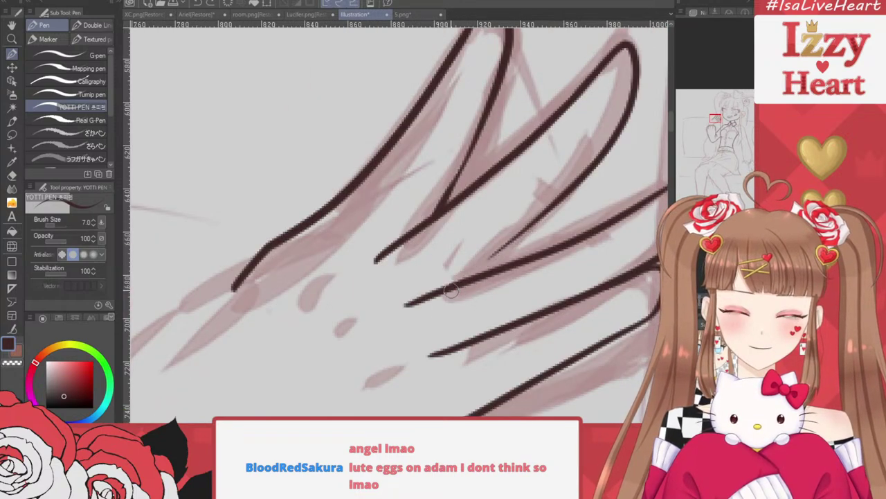
pyautogui.moveTo(450, 290); pyautogui.dragTo(569, 197)
# Ink three short knuckle marks on the back of the raised hand
pyautogui.moveTo(297, 307); pyautogui.dragTo(326, 277)
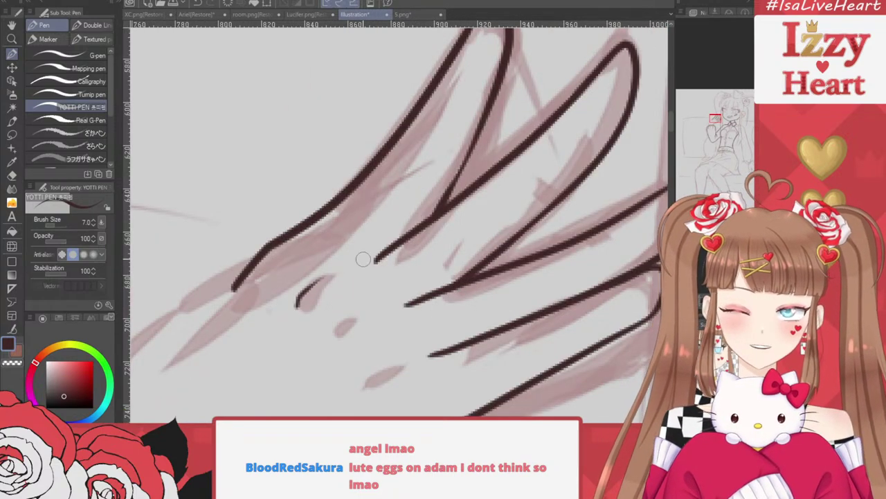
pyautogui.moveTo(323, 345); pyautogui.dragTo(356, 321)
pyautogui.moveTo(372, 384); pyautogui.dragTo(402, 367)
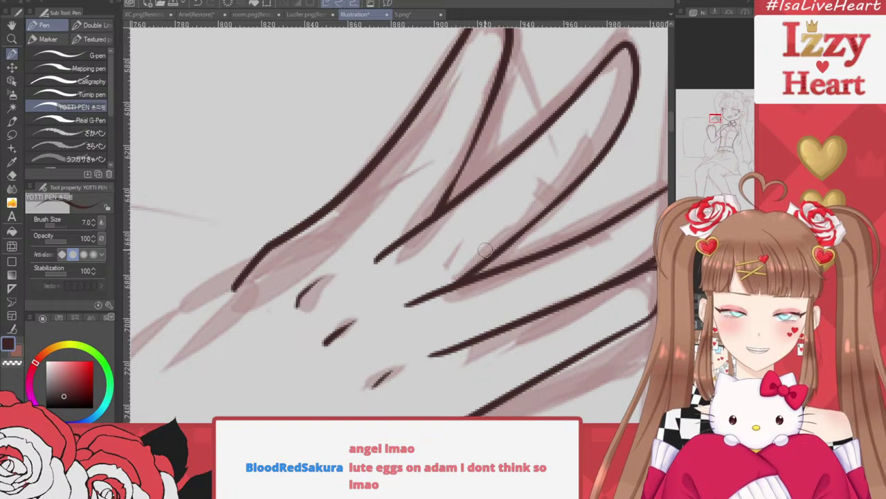
# Extend the raised hand's lower edge down past the wrist to meet the sleeve cuff
pyautogui.scroll(-3, 485, 250)
pyautogui.scroll(1, 365, 308)
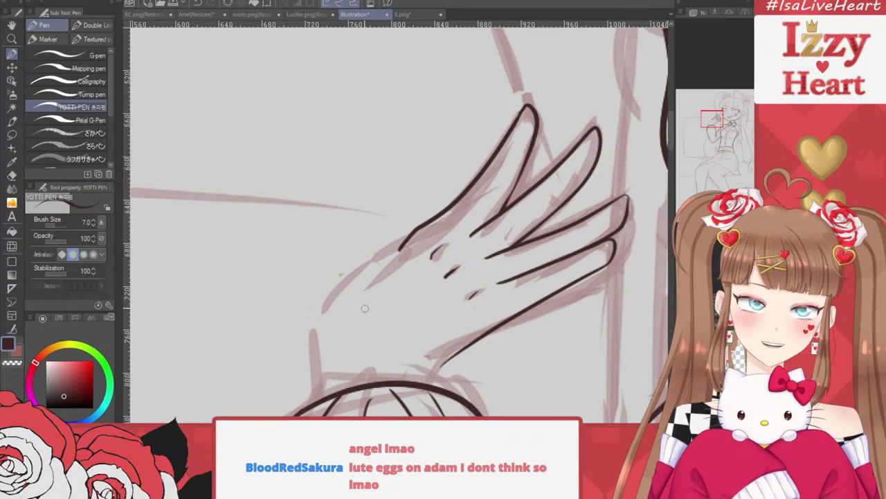
pyautogui.scroll(-1, 365, 309)
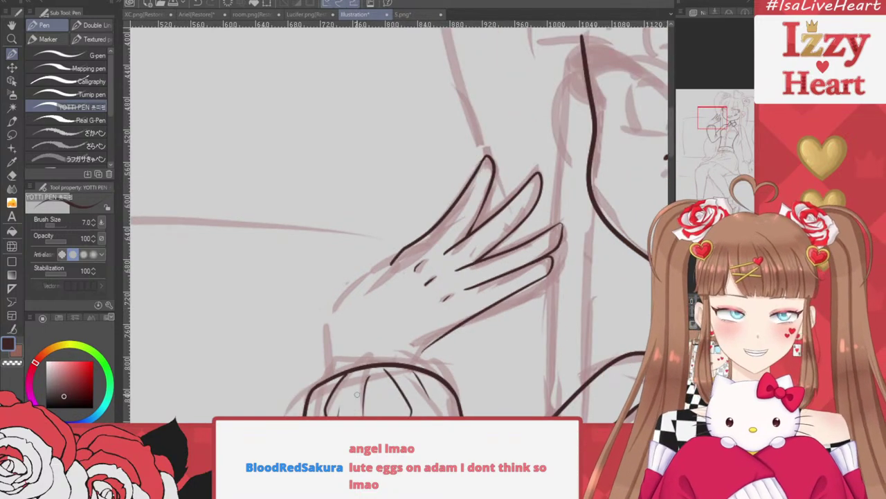
pyautogui.scroll(3, 369, 374)
pyautogui.scroll(1, 369, 374)
pyautogui.scroll(-1, 370, 374)
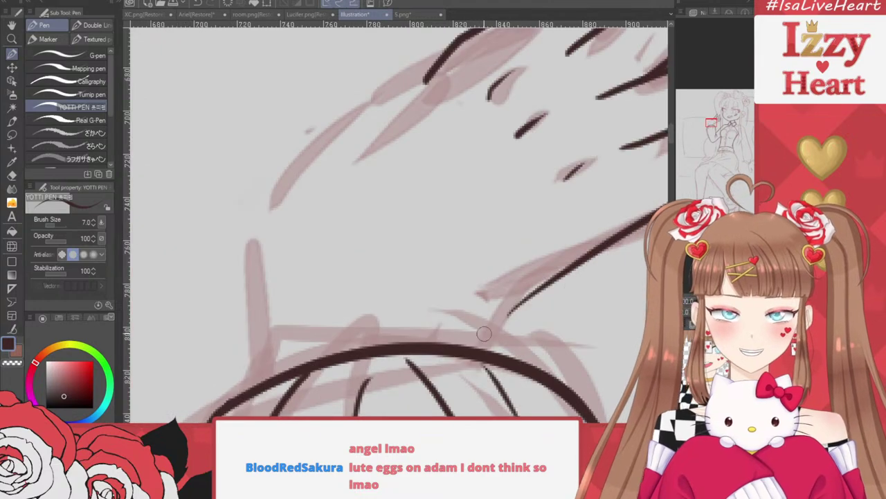
pyautogui.moveTo(491, 348); pyautogui.dragTo(535, 291)
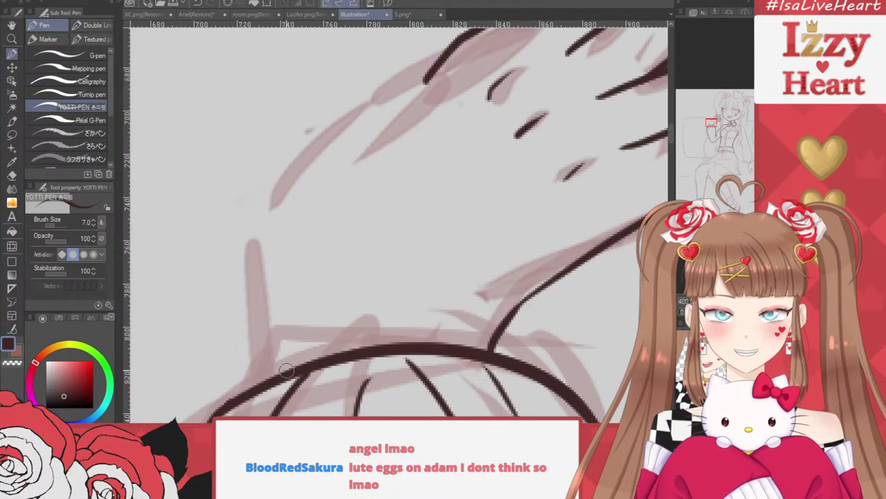
# Ink the wrist's outer edge from the cuff upward, curving onto the back of the raised hand
pyautogui.moveTo(296, 369)
pyautogui.mouseDown()
pyautogui.moveTo(312, 174)
pyautogui.moveTo(296, 220)
pyautogui.moveTo(300, 144)
pyautogui.moveTo(417, 57)
pyautogui.mouseUp()
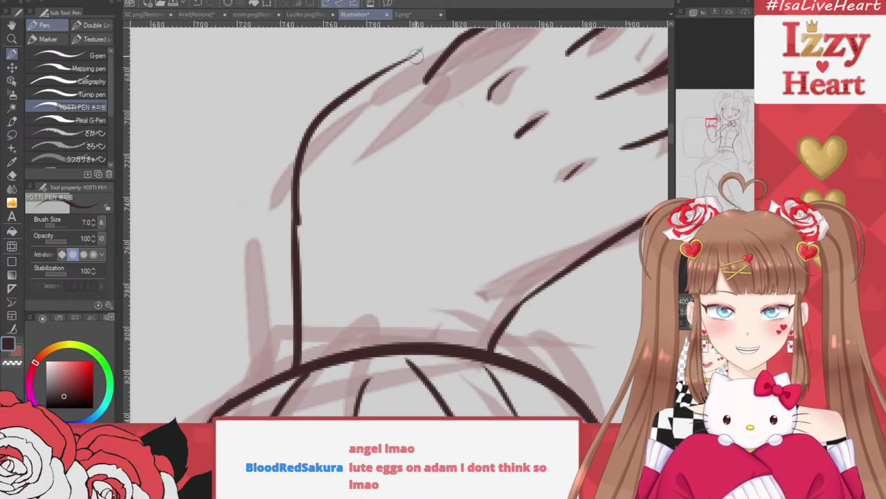
pyautogui.hotkey('ctrl', 'z')
pyautogui.moveTo(295, 216)
pyautogui.mouseDown()
pyautogui.moveTo(296, 189)
pyautogui.moveTo(394, 90)
pyautogui.mouseUp()
pyautogui.scroll(-2, 256, 193)
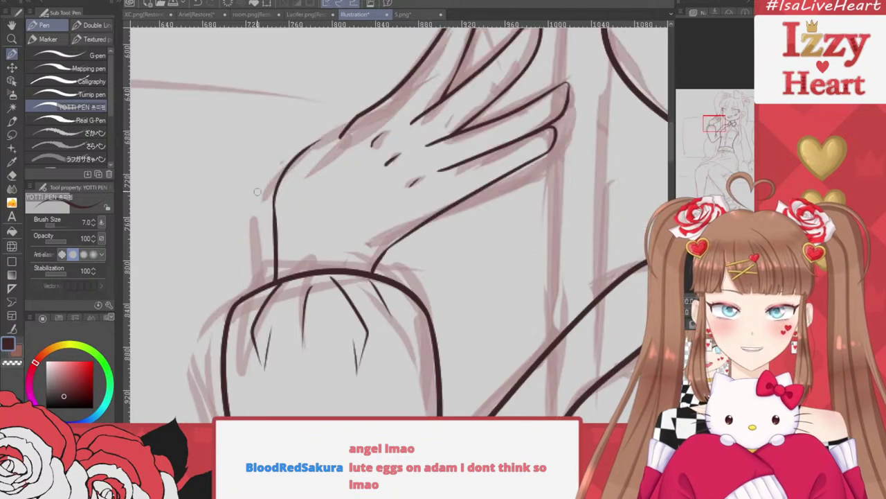
# Extend the back-of-hand line along the first finger's base, running beyond it to outline a digit behind that finger
pyautogui.scroll(4, 316, 74)
pyautogui.moveTo(268, 378); pyautogui.dragTo(414, 266)
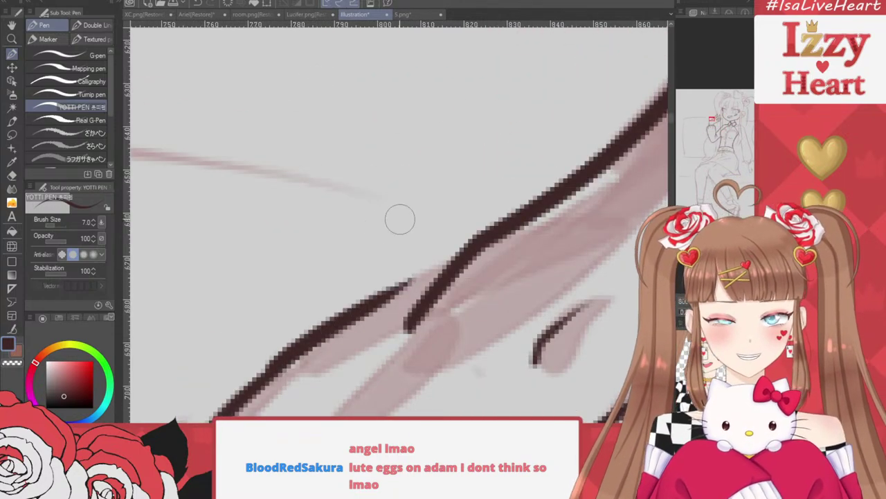
pyautogui.hotkey('ctrl', 'z')
pyautogui.moveTo(318, 344); pyautogui.dragTo(444, 280)
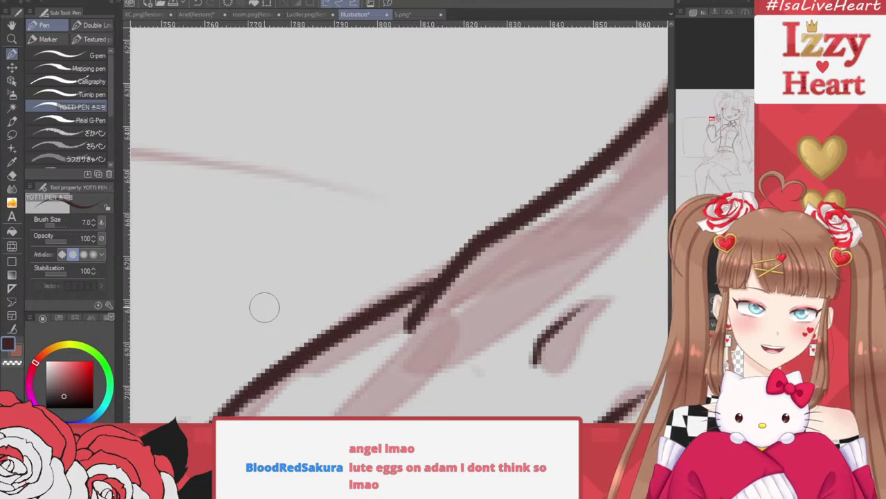
pyautogui.hotkey('ctrl', 'z')
pyautogui.moveTo(292, 366)
pyautogui.mouseDown()
pyautogui.moveTo(473, 208)
pyautogui.moveTo(572, 133)
pyautogui.moveTo(590, 131)
pyautogui.mouseUp()
pyautogui.scroll(-9, 554, 180)
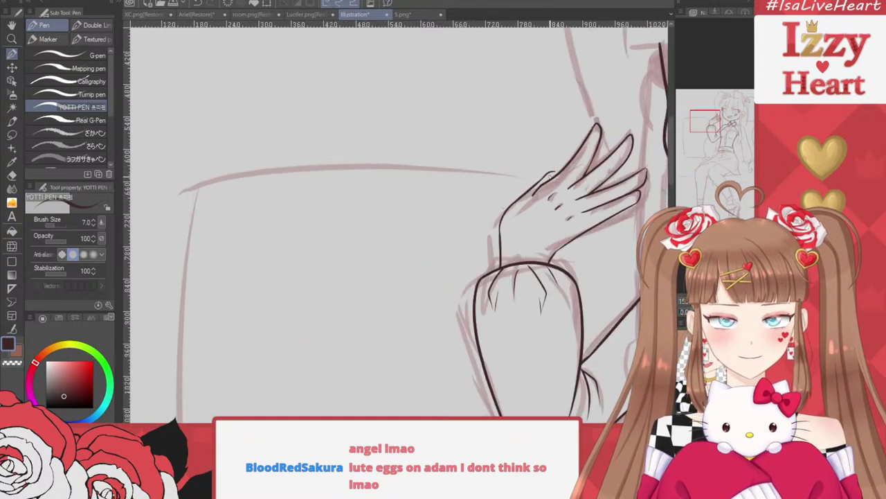
# Try to erase the flat end of the digit behind the first finger and redraw it as a longer rounded tip
pyautogui.scroll(-3, 416, 191)
pyautogui.scroll(8, 387, 229)
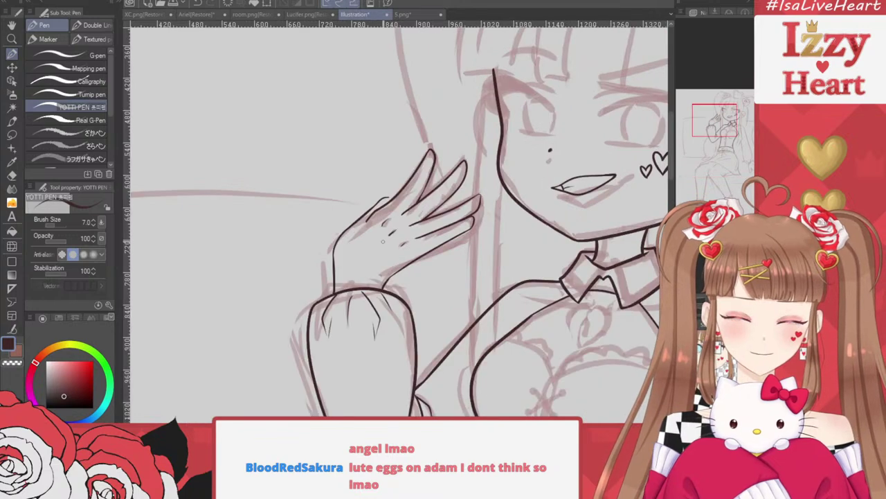
pyautogui.scroll(4, 439, 69)
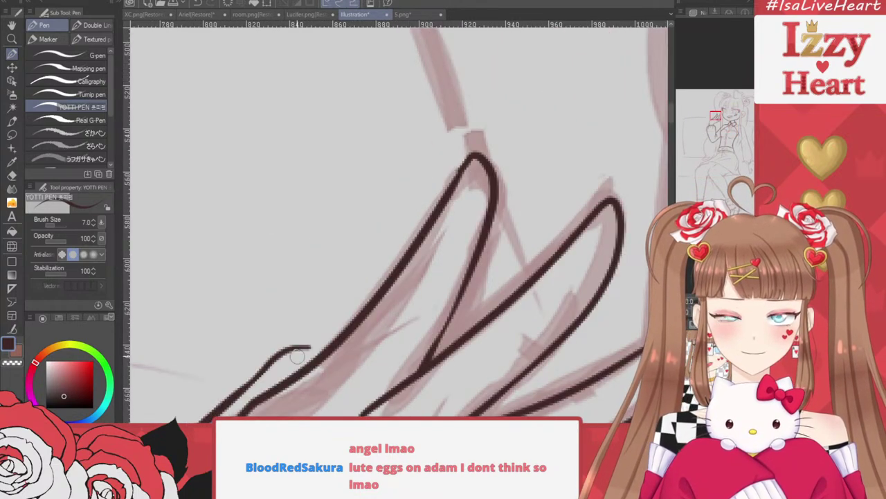
pyautogui.scroll(-3, 302, 366)
pyautogui.scroll(3, 206, 263)
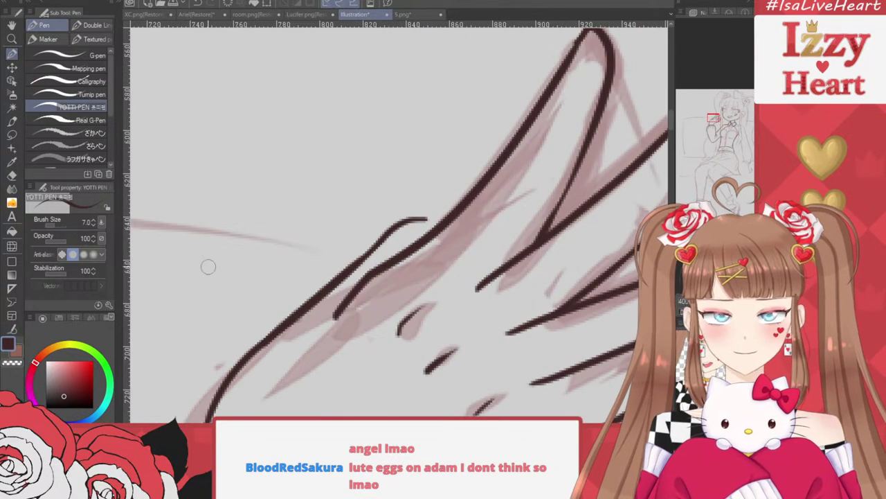
pyautogui.click(12, 175)
pyautogui.moveTo(411, 222); pyautogui.dragTo(431, 207)
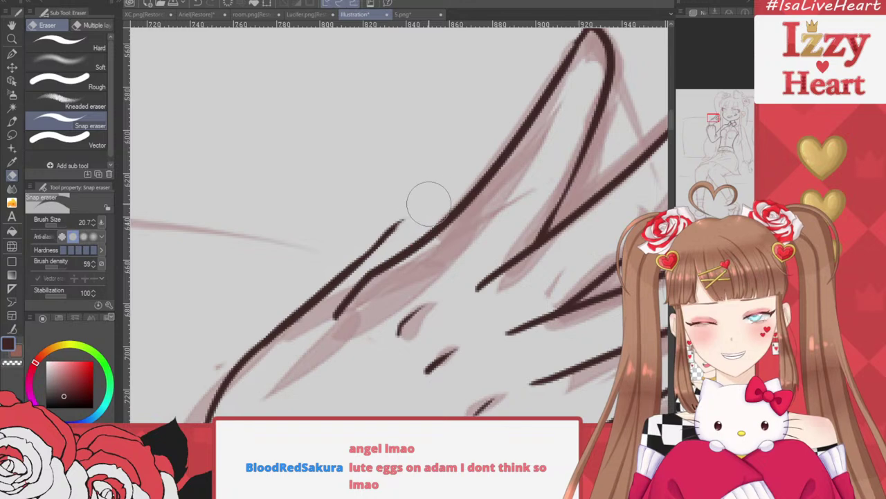
pyautogui.scroll(2, 424, 200)
pyautogui.press('p')
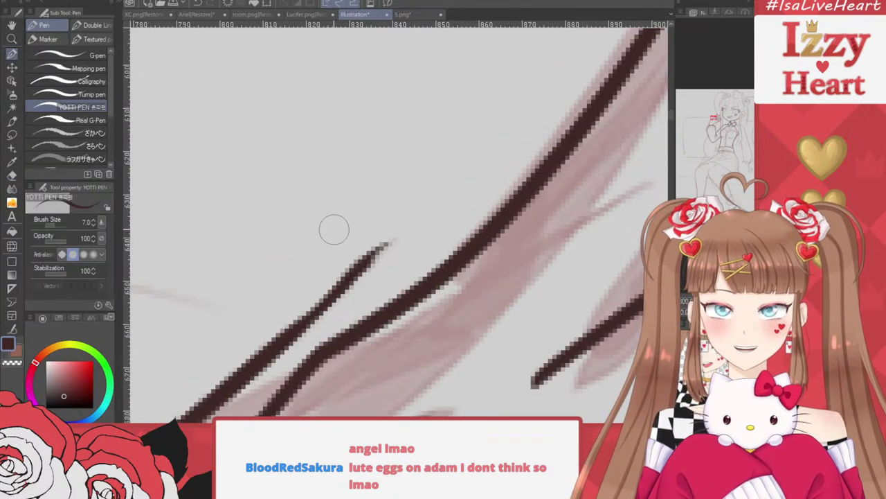
pyautogui.moveTo(362, 267)
pyautogui.mouseDown()
pyautogui.moveTo(437, 185)
pyautogui.moveTo(462, 210)
pyautogui.moveTo(449, 262)
pyautogui.mouseUp()
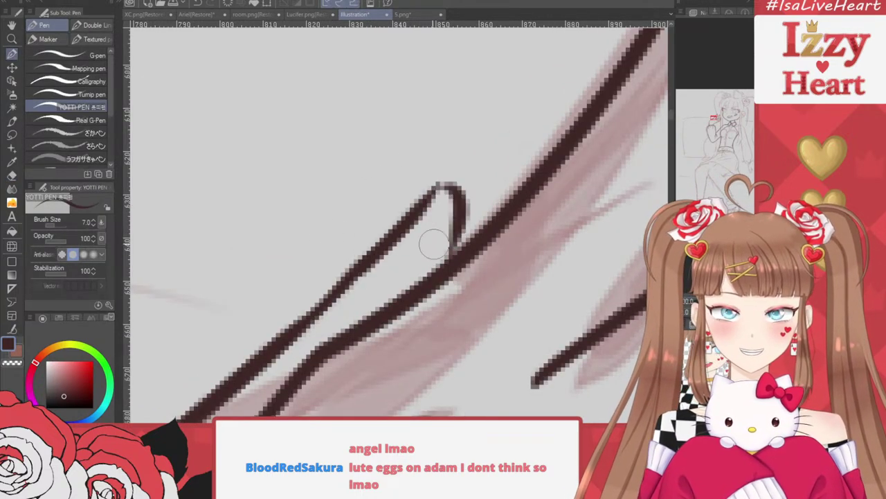
pyautogui.hotkey('ctrl', 'z')
pyautogui.moveTo(424, 205)
pyautogui.mouseDown()
pyautogui.moveTo(460, 168)
pyautogui.moveTo(474, 238)
pyautogui.mouseUp()
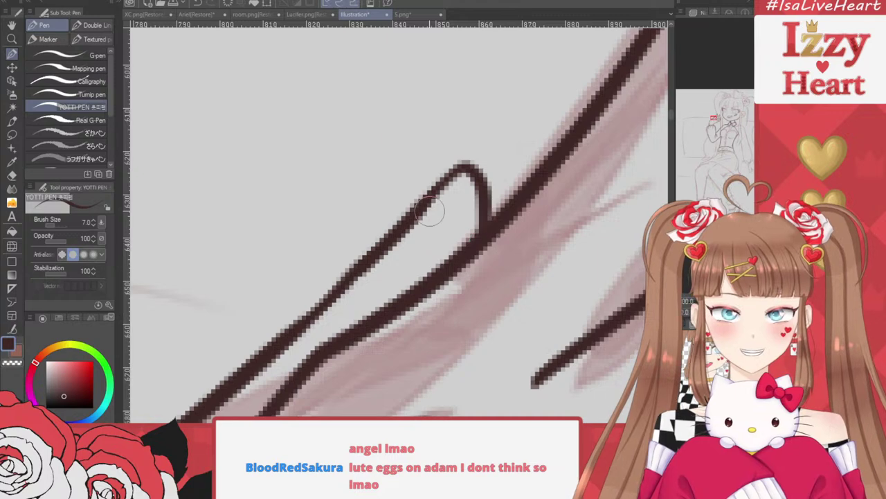
pyautogui.scroll(-2, 429, 211)
pyautogui.scroll(-6, 430, 211)
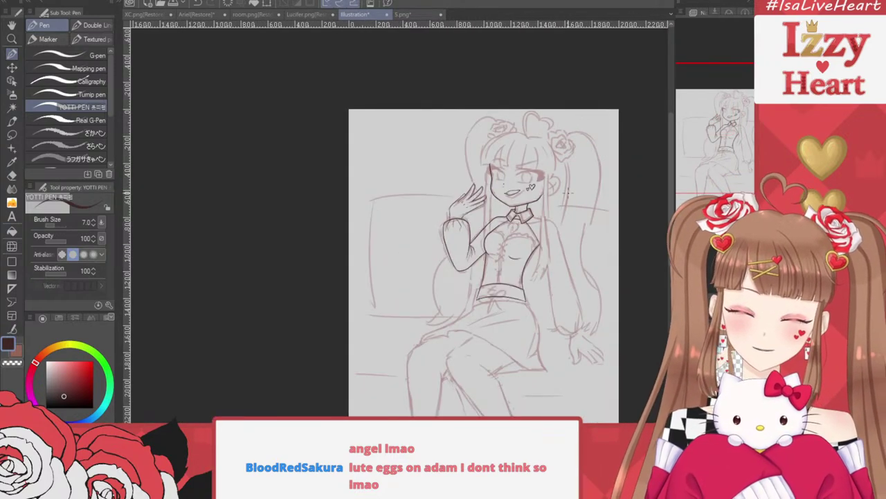
pyautogui.scroll(8, 469, 201)
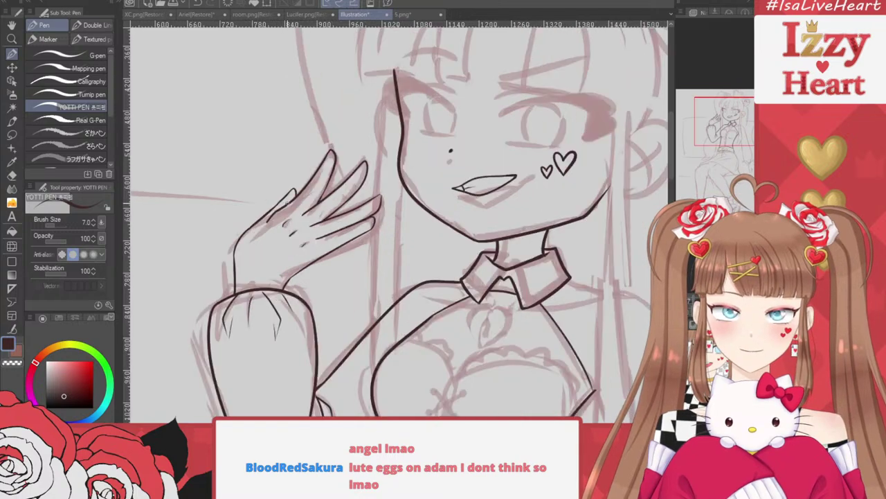
# Erase the rounded digit behind the first finger and join the back-of-hand line to that finger's base
pyautogui.click(12, 176)
pyautogui.moveTo(211, 248); pyautogui.dragTo(317, 132)
pyautogui.press('p')
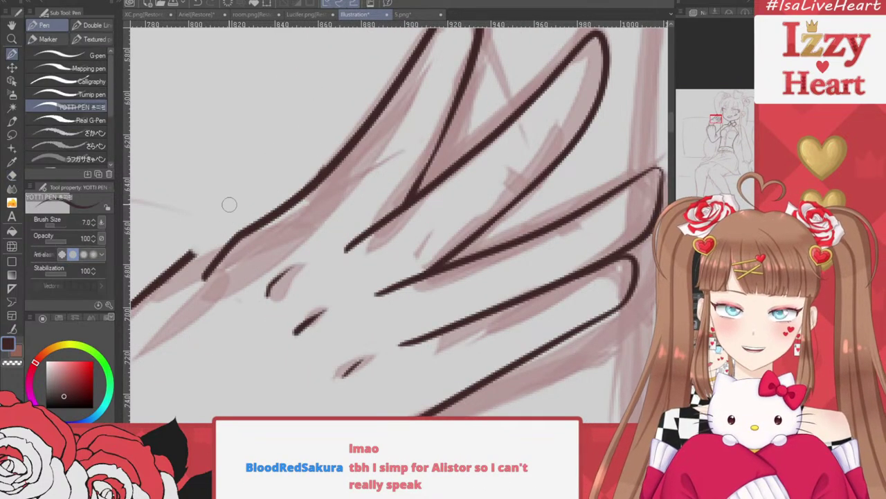
pyautogui.moveTo(187, 255); pyautogui.dragTo(264, 216)
pyautogui.scroll(-5, 277, 180)
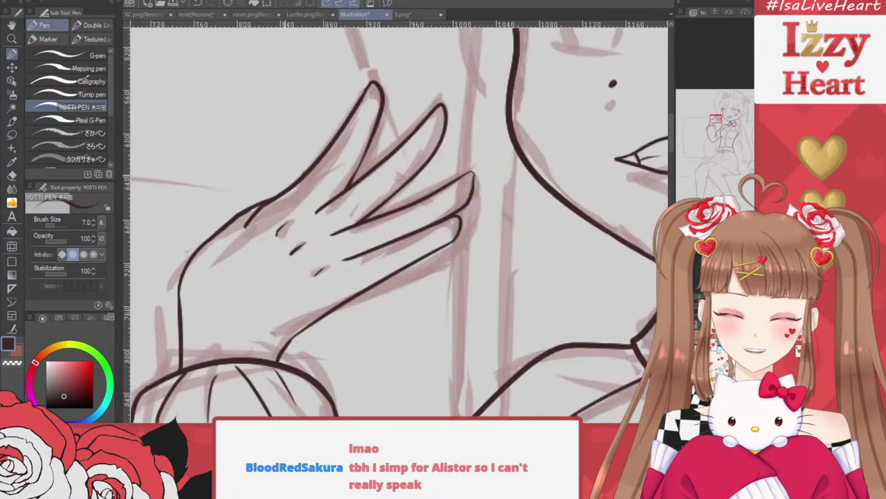
# Ink the inner edge of the lowered arm's sleeve from the armpit down, curving under at the cuff
pyautogui.scroll(3, 285, 175)
pyautogui.scroll(-6, 343, 102)
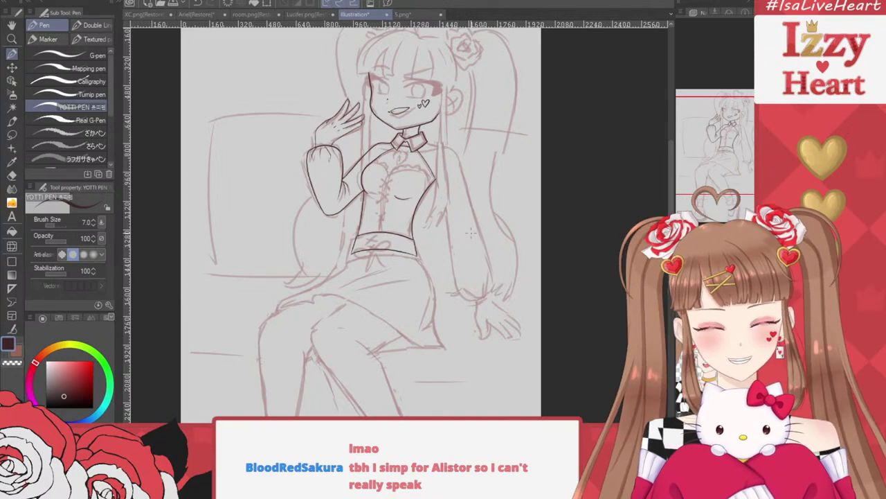
pyautogui.scroll(2, 470, 233)
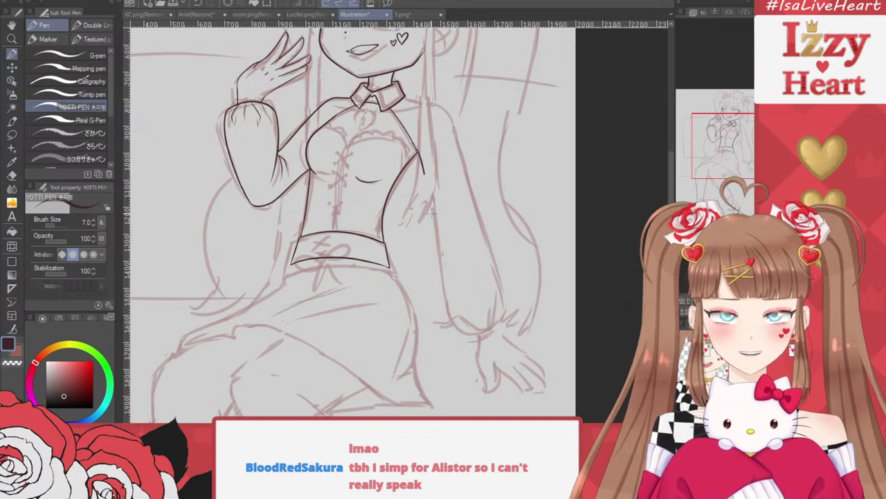
pyautogui.moveTo(431, 214); pyautogui.dragTo(441, 334)
pyautogui.hotkey('ctrl', 'z')
pyautogui.moveTo(418, 148); pyautogui.dragTo(437, 243)
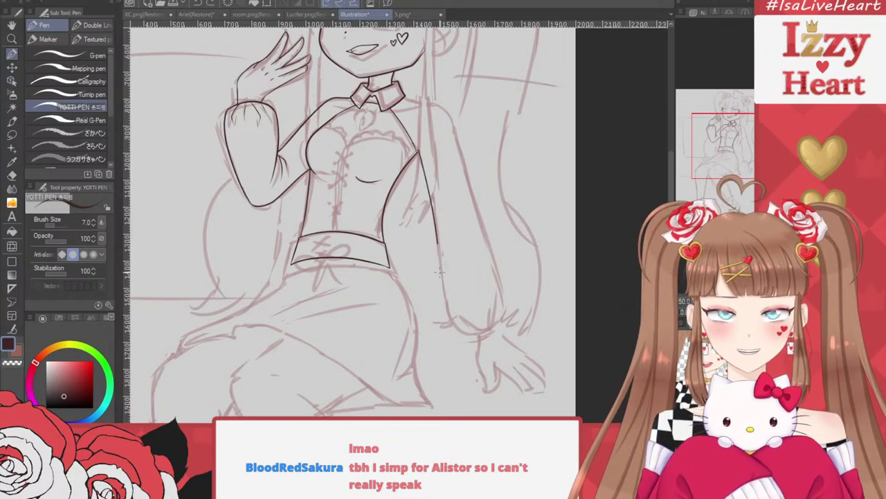
pyautogui.moveTo(468, 335); pyautogui.dragTo(476, 333)
pyautogui.hotkey('ctrl', 'z')
pyautogui.moveTo(419, 147); pyautogui.dragTo(452, 320)
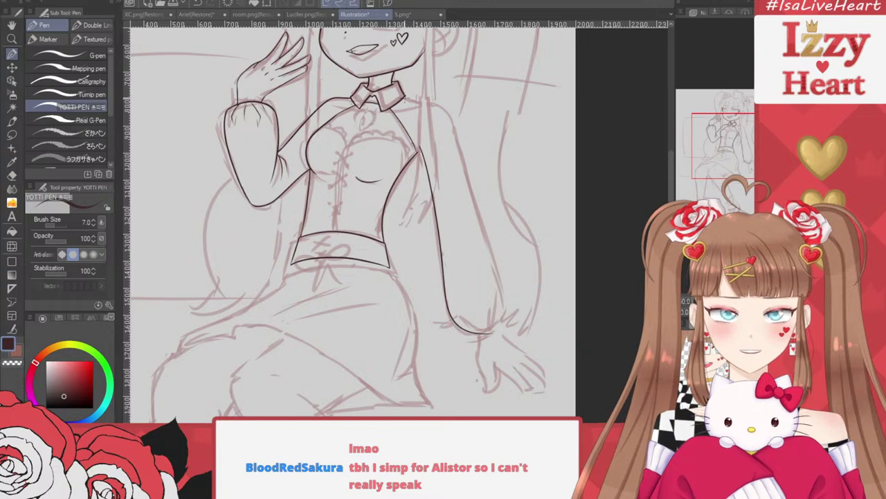
# Try a short curved line rising from the armpit toward the shoulder of the lowered arm
pyautogui.scroll(8, 419, 145)
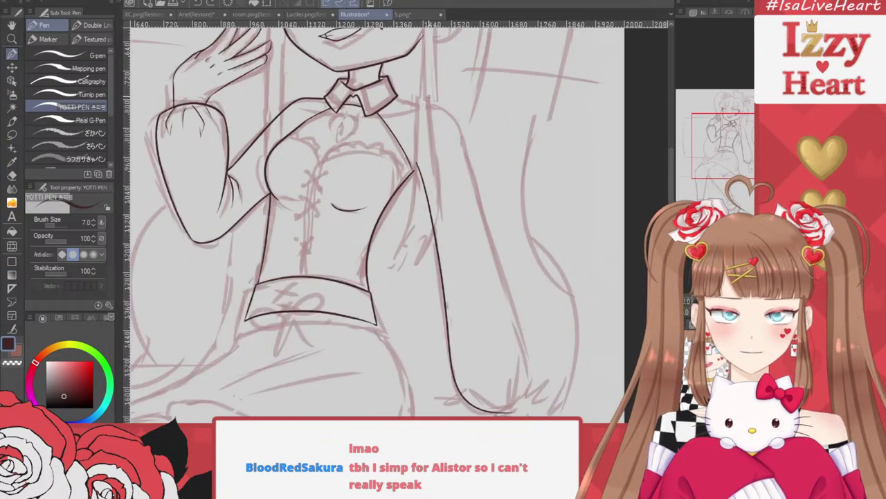
pyautogui.moveTo(384, 197); pyautogui.dragTo(412, 170)
pyautogui.scroll(-3, 378, 306)
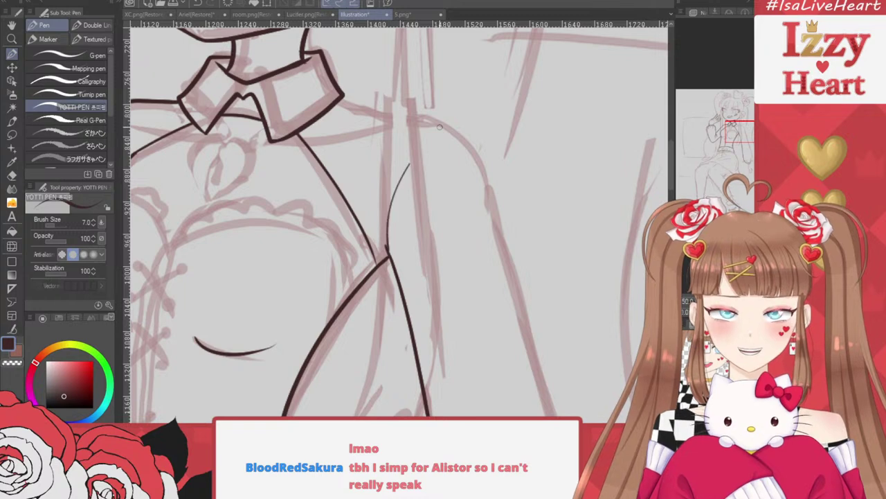
pyautogui.scroll(-4, 450, 293)
pyautogui.scroll(2, 449, 293)
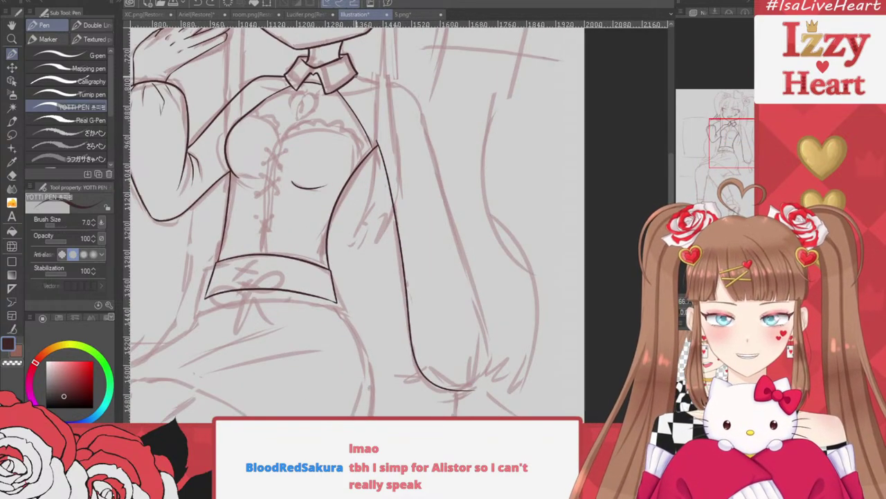
# Ink the line from the collar over the shoulder and down the lowered sleeve's outer edge, stopping above the cuff
pyautogui.moveTo(404, 86)
pyautogui.mouseDown()
pyautogui.moveTo(428, 119)
pyautogui.moveTo(484, 337)
pyautogui.moveTo(481, 378)
pyautogui.moveTo(459, 389)
pyautogui.mouseUp()
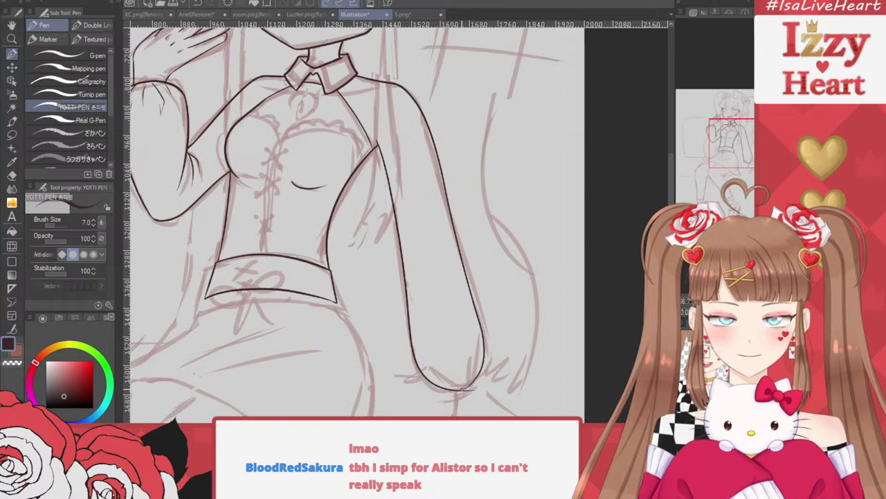
pyautogui.scroll(-1, 459, 390)
pyautogui.scroll(-1, 437, 166)
pyautogui.scroll(3, 401, 135)
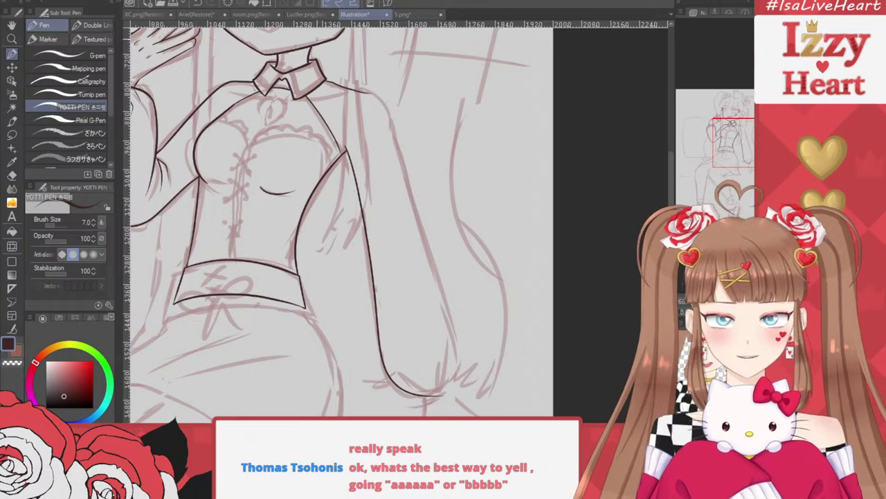
pyautogui.hotkey('ctrl', 'z')
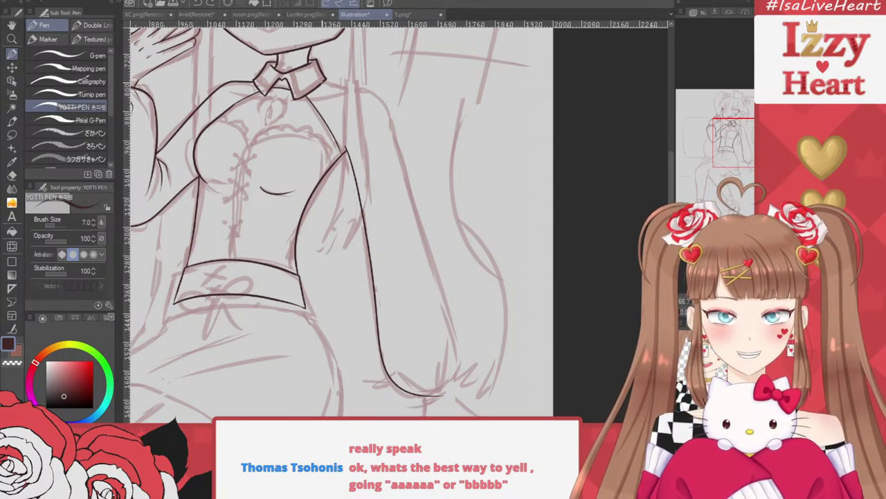
pyautogui.moveTo(378, 93); pyautogui.dragTo(453, 339)
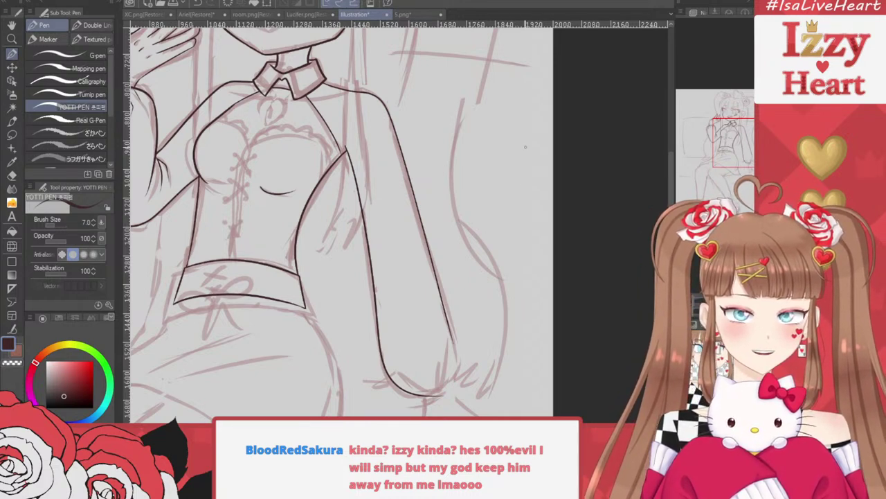
# Try to continue the lowered sleeve's outer edge downward and around the cuff
pyautogui.scroll(-1, 525, 146)
pyautogui.scroll(5, 447, 330)
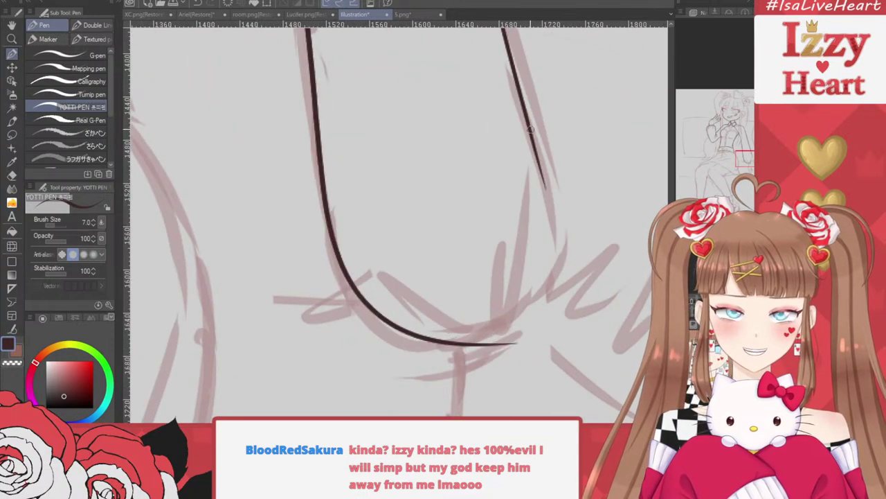
pyautogui.moveTo(531, 124)
pyautogui.mouseDown()
pyautogui.moveTo(554, 293)
pyautogui.moveTo(415, 339)
pyautogui.moveTo(531, 318)
pyautogui.moveTo(565, 206)
pyautogui.mouseUp()
pyautogui.hotkey('ctrl', 'z')
pyautogui.hotkey('ctrl', 'z')
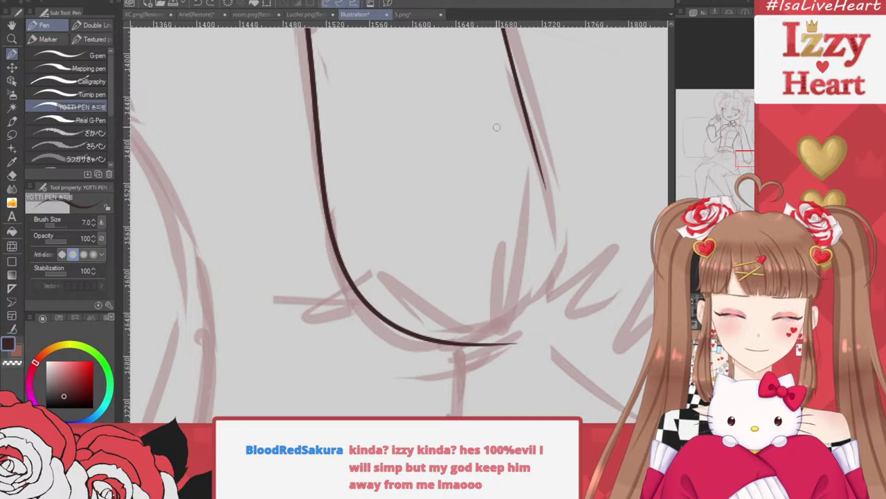
pyautogui.moveTo(527, 120); pyautogui.dragTo(554, 263)
pyautogui.hotkey('ctrl', 'z')
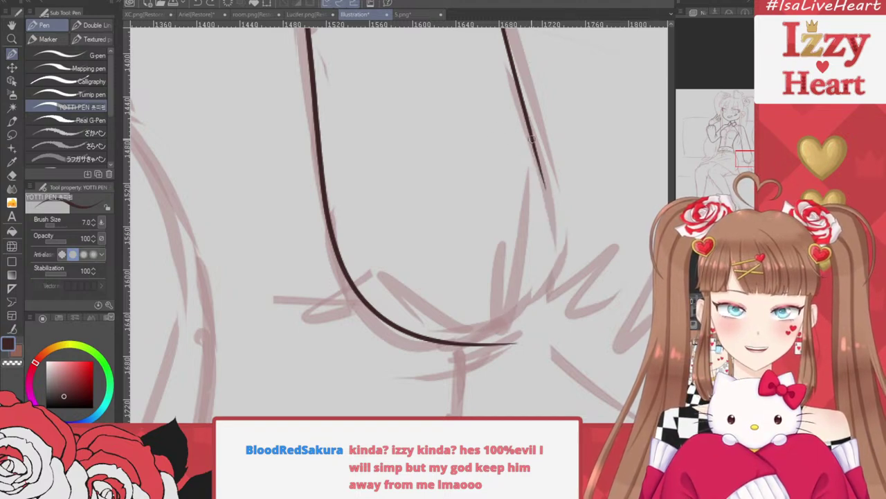
pyautogui.moveTo(525, 119)
pyautogui.mouseDown()
pyautogui.moveTo(541, 181)
pyautogui.moveTo(422, 331)
pyautogui.mouseUp()
pyautogui.hotkey('ctrl', 'z')
pyautogui.hotkey('ctrl', 'z')
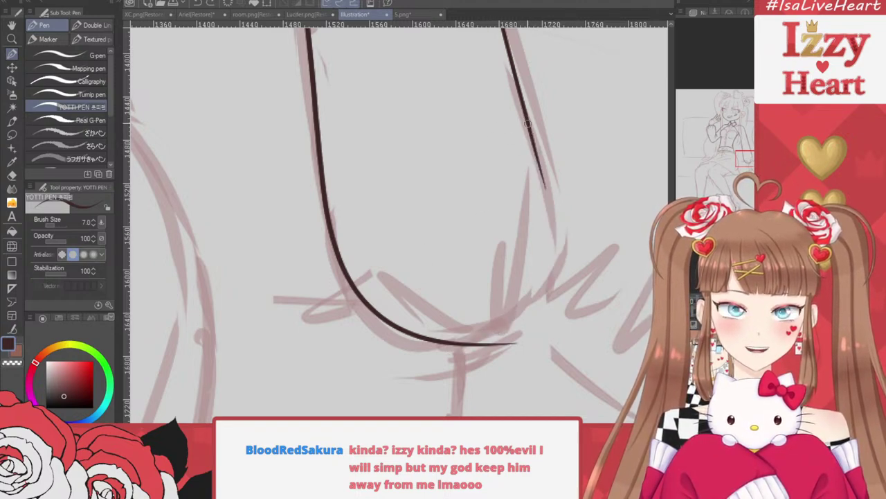
pyautogui.moveTo(530, 125); pyautogui.dragTo(562, 227)
pyautogui.hotkey('ctrl', 'z')
pyautogui.moveTo(528, 126)
pyautogui.mouseDown()
pyautogui.moveTo(549, 207)
pyautogui.moveTo(489, 324)
pyautogui.mouseUp()
pyautogui.hotkey('ctrl', 'z')
# Ink the lowered sleeve's outer edge curving under at the cuff and erase the overlap where it meets the inner edge
pyautogui.moveTo(529, 125)
pyautogui.mouseDown()
pyautogui.moveTo(552, 251)
pyautogui.moveTo(503, 333)
pyautogui.moveTo(377, 321)
pyautogui.moveTo(368, 285)
pyautogui.moveTo(514, 342)
pyautogui.mouseUp()
pyautogui.press('e')
pyautogui.hotkey('ctrl', 'z')
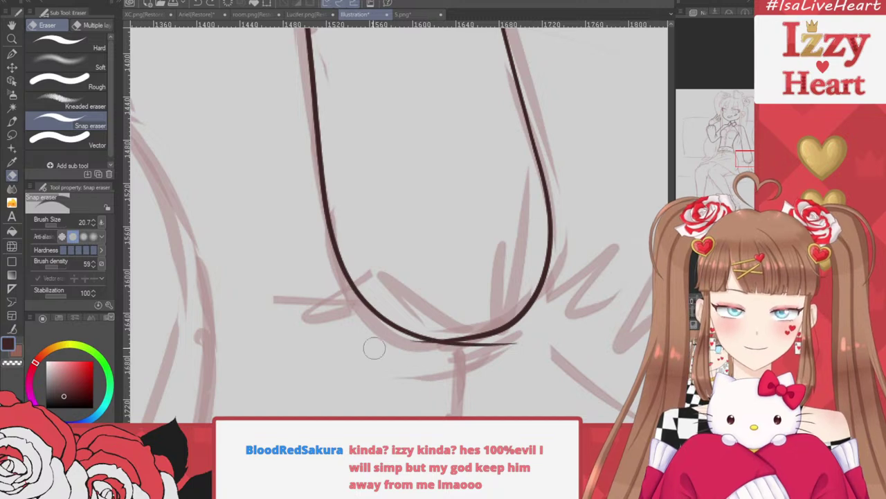
pyautogui.moveTo(392, 346); pyautogui.dragTo(569, 328)
pyautogui.moveTo(409, 341); pyautogui.dragTo(524, 338)
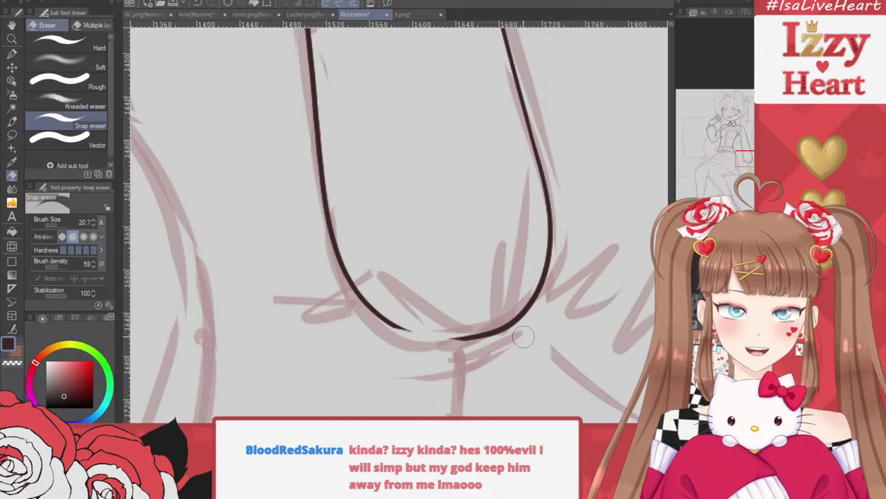
pyautogui.hotkey('ctrl', 'z')
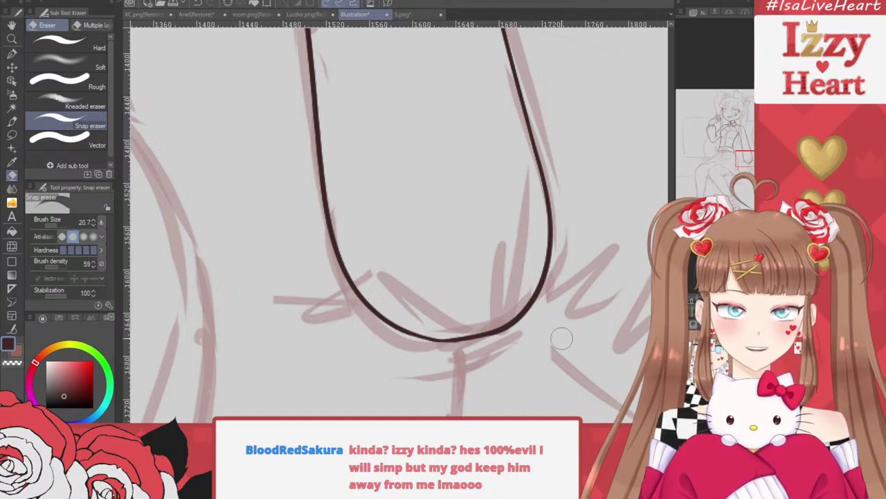
# Ink thin gather folds inside the lowered sleeve's cuff, with an angular crease on the inner side and short lines toward the outer side
pyautogui.press('p')
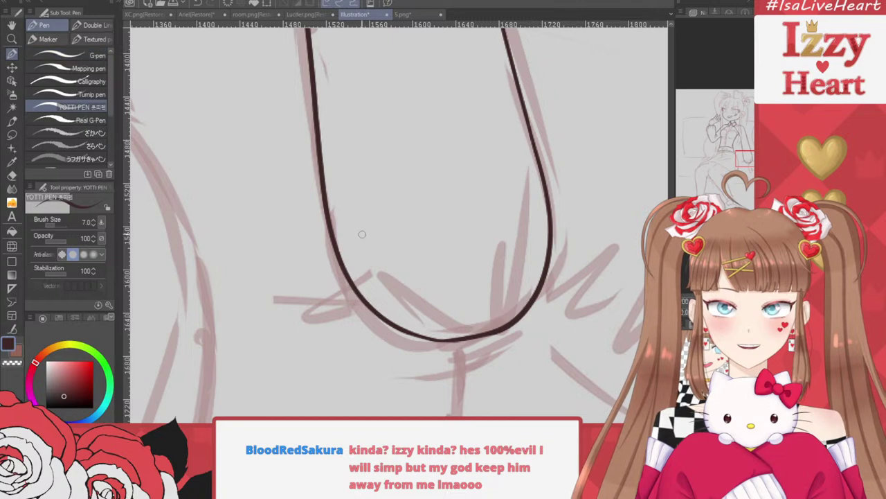
pyautogui.moveTo(429, 324)
pyautogui.mouseDown()
pyautogui.moveTo(401, 254)
pyautogui.moveTo(436, 305)
pyautogui.mouseUp()
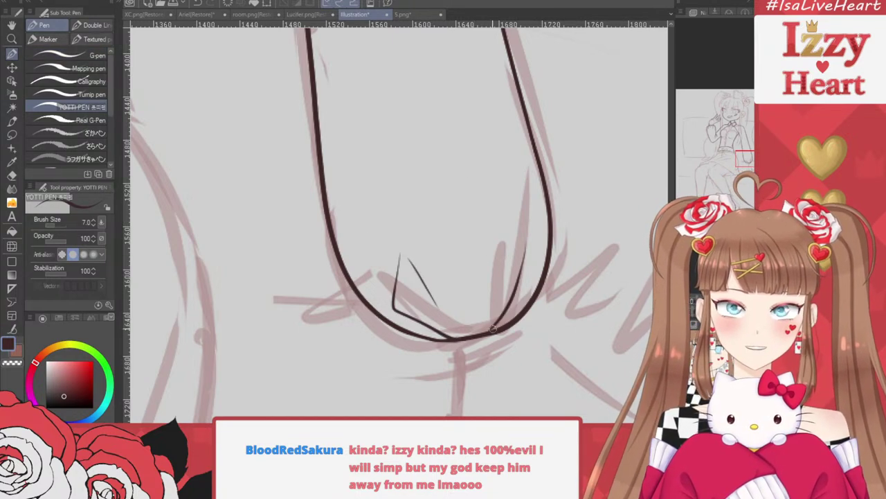
pyautogui.moveTo(483, 243); pyautogui.dragTo(476, 299)
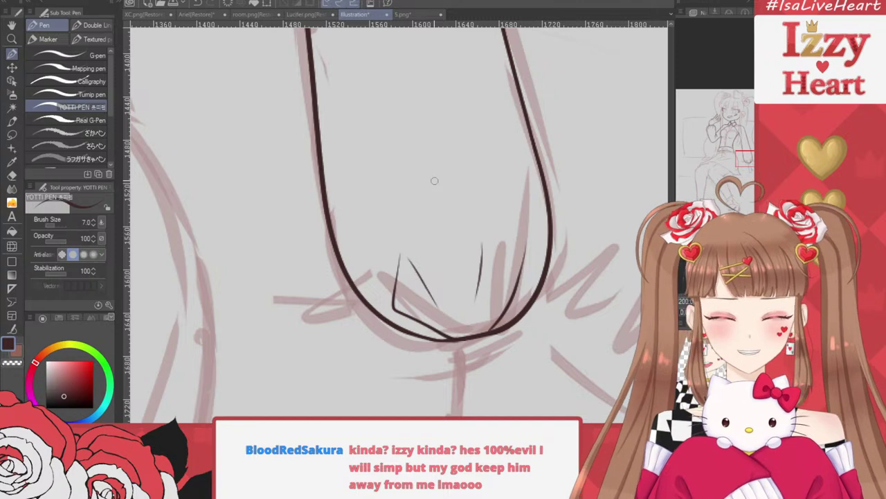
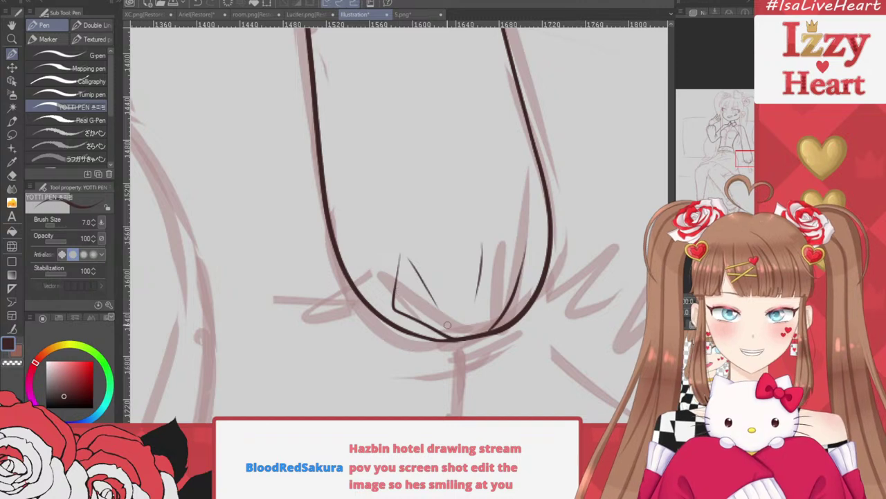
# Try longer fold lines running through the lowered sleeve above the cuff
pyautogui.moveTo(437, 164); pyautogui.dragTo(436, 253)
pyautogui.hotkey('ctrl', 'z')
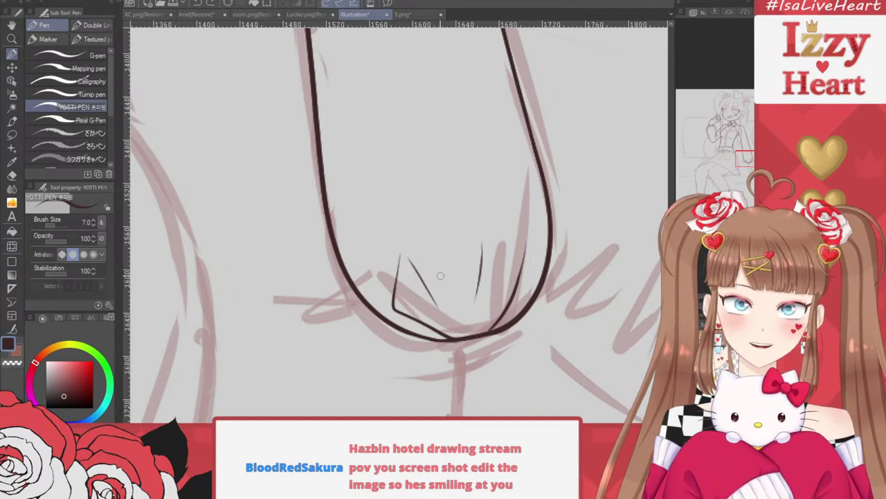
pyautogui.moveTo(361, 167); pyautogui.dragTo(389, 359)
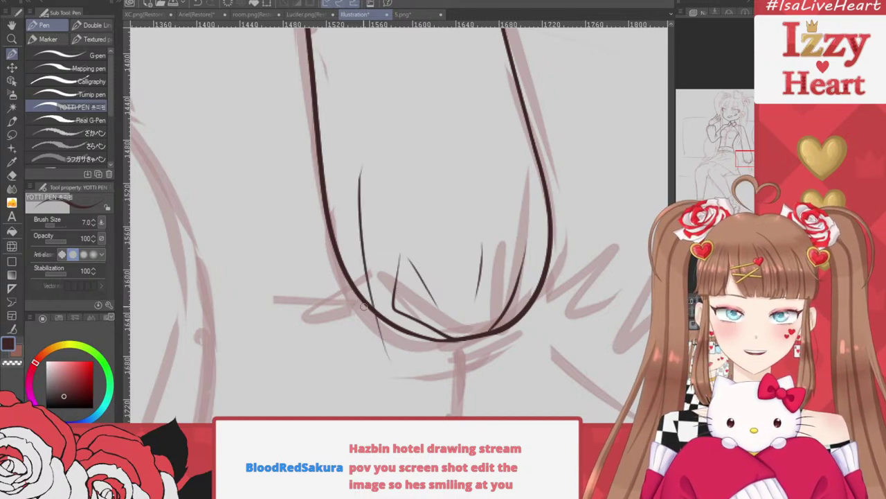
pyautogui.hotkey('ctrl', 'z')
pyautogui.moveTo(385, 316); pyautogui.dragTo(348, 230)
pyautogui.hotkey('ctrl', 'z')
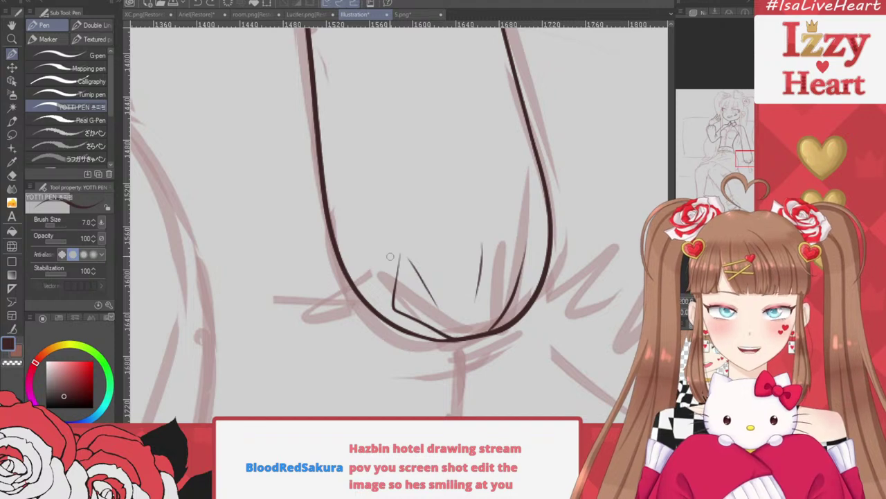
# Try a long fold line from the armpit down inside the lowered sleeve, with a short stroke at its end
pyautogui.scroll(-5, 512, 189)
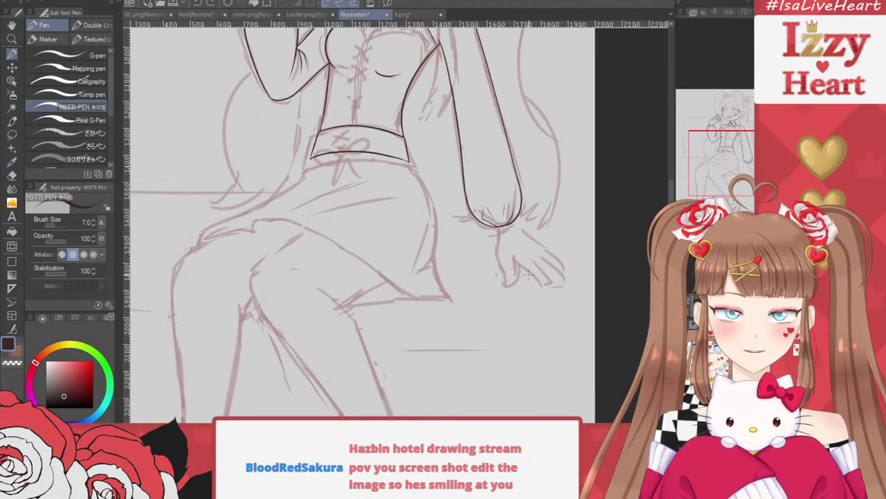
pyautogui.scroll(-1, 530, 274)
pyautogui.scroll(1, 532, 274)
pyautogui.scroll(-1, 531, 274)
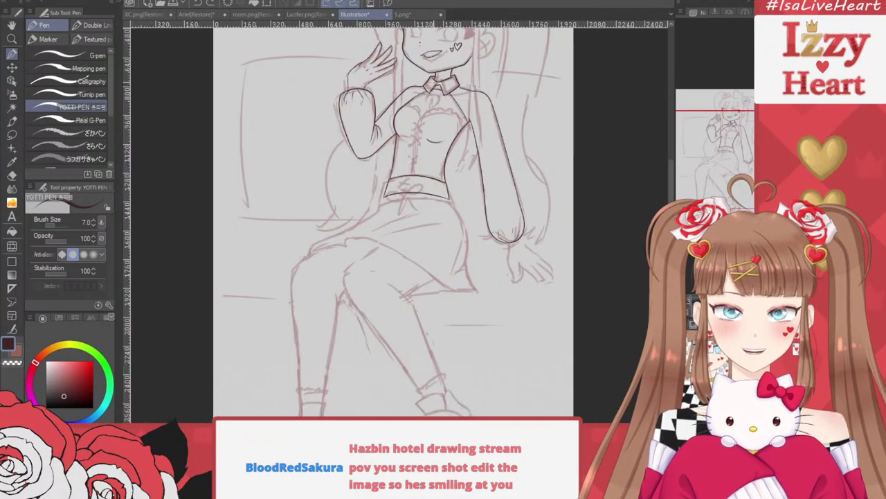
pyautogui.scroll(2, 435, 79)
pyautogui.moveTo(508, 155)
pyautogui.mouseDown()
pyautogui.moveTo(552, 257)
pyautogui.moveTo(547, 270)
pyautogui.mouseUp()
pyautogui.moveTo(539, 250); pyautogui.dragTo(547, 270)
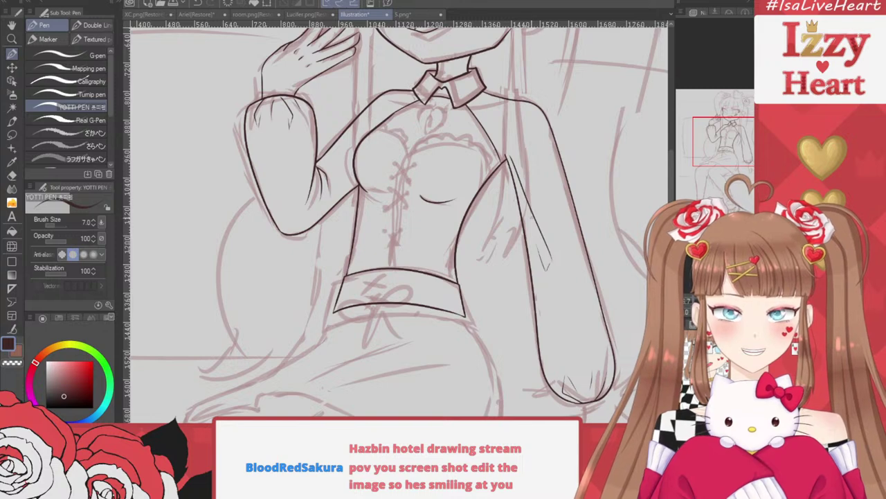
pyautogui.hotkey('ctrl', 'z')
pyautogui.hotkey('ctrl', 'z')
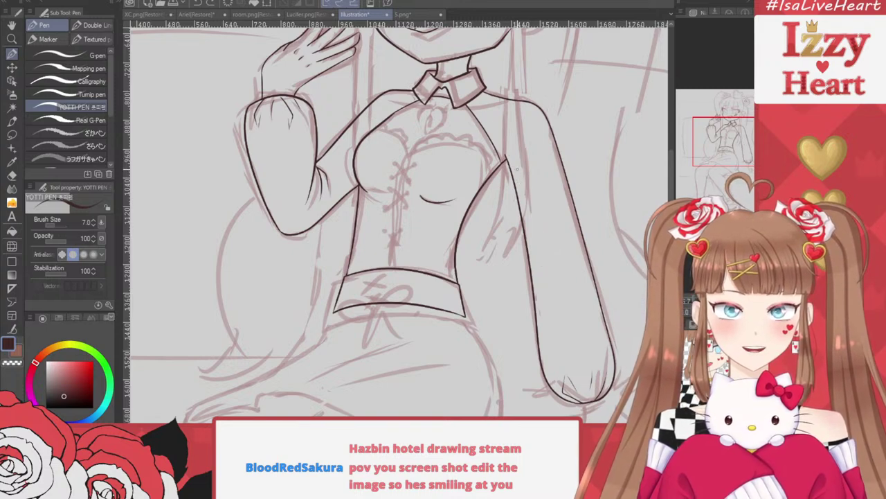
# Ink short crease lines in the upper part of the lowered sleeve, just below the armpit
pyautogui.moveTo(511, 163); pyautogui.dragTo(546, 236)
pyautogui.hotkey('ctrl', 'z')
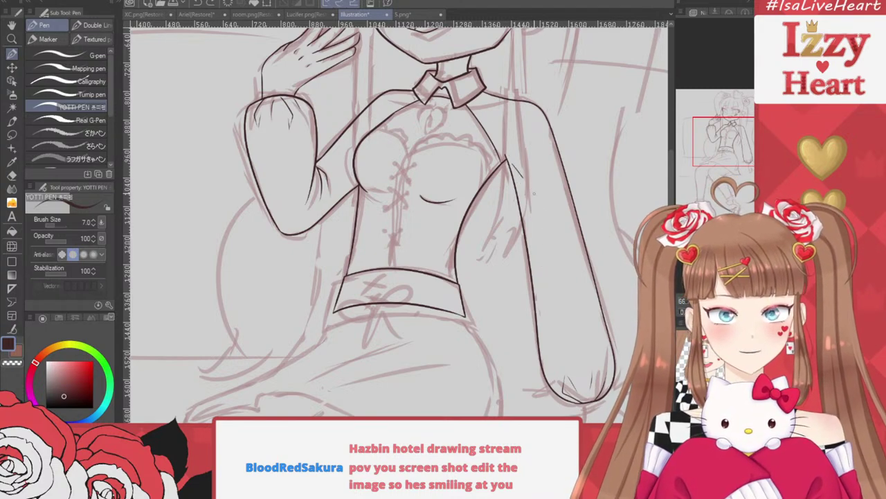
pyautogui.moveTo(522, 177); pyautogui.dragTo(542, 205)
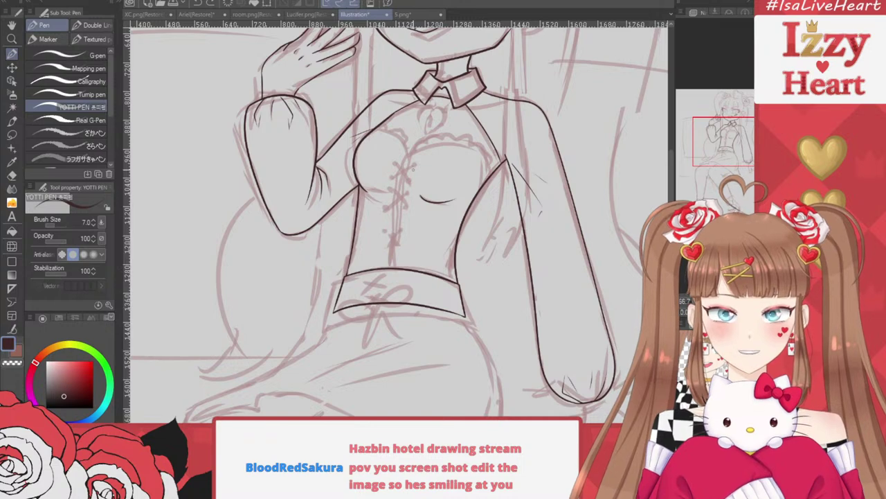
# Ink the bodice's heart-shaped neckline over both sides of the bust, meeting in a point at the centre and ending at the torso's edge
pyautogui.scroll(1, 413, 168)
pyautogui.scroll(2, 413, 161)
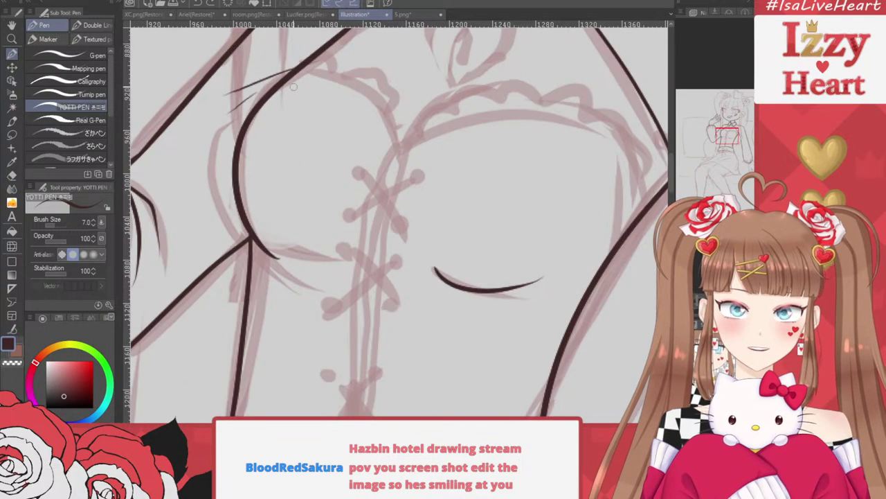
pyautogui.moveTo(263, 100)
pyautogui.mouseDown()
pyautogui.moveTo(332, 109)
pyautogui.moveTo(371, 184)
pyautogui.mouseUp()
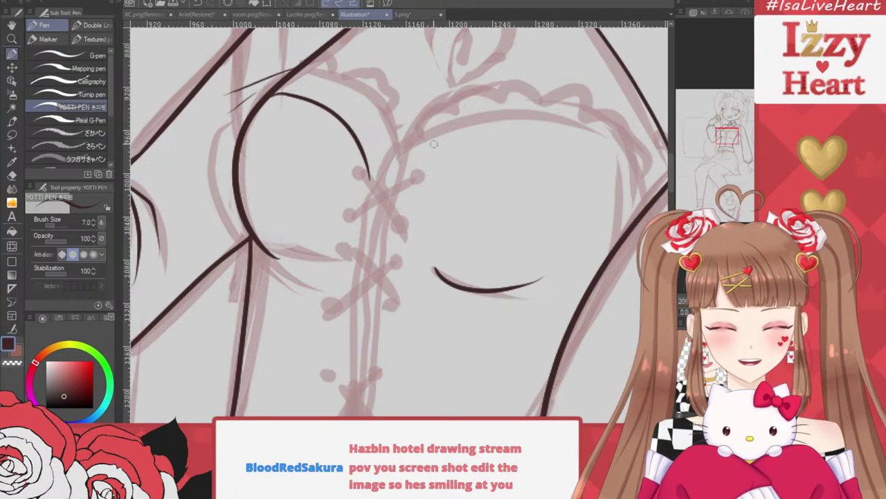
pyautogui.hotkey('ctrl', 'z')
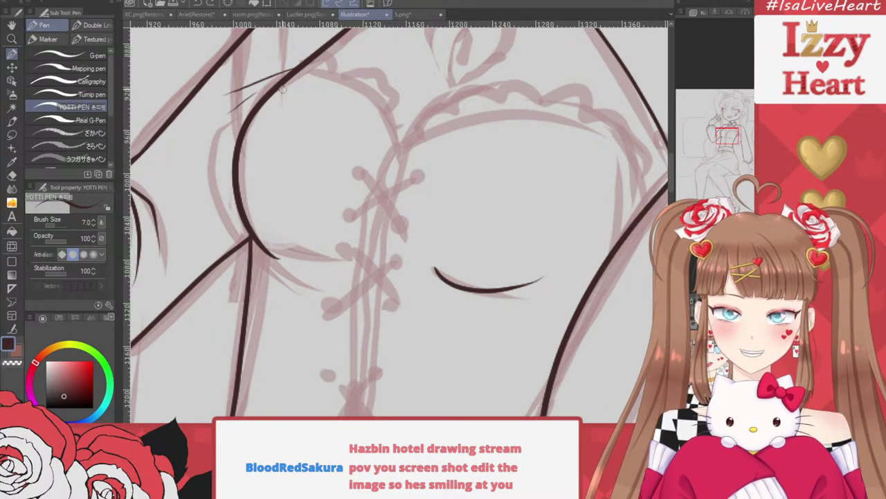
pyautogui.moveTo(266, 95)
pyautogui.mouseDown()
pyautogui.moveTo(356, 107)
pyautogui.moveTo(381, 169)
pyautogui.moveTo(513, 119)
pyautogui.moveTo(616, 202)
pyautogui.moveTo(612, 243)
pyautogui.mouseUp()
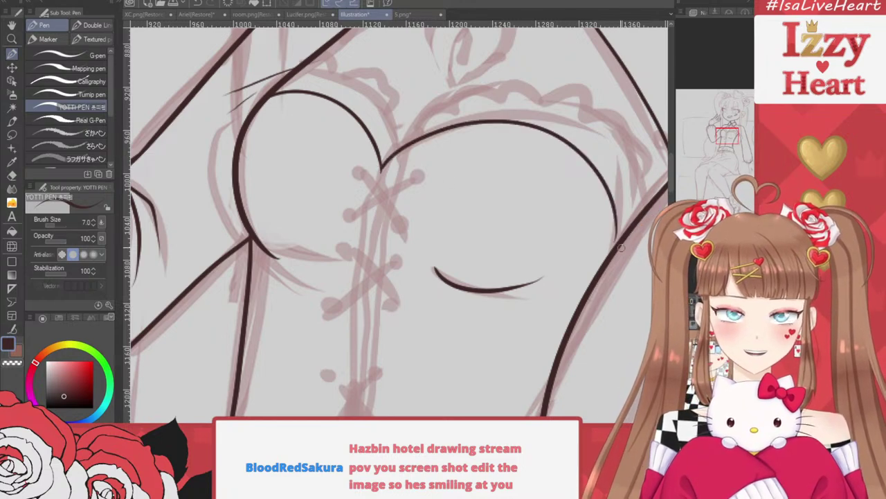
pyautogui.hotkey('ctrl', 'z')
pyautogui.moveTo(382, 171)
pyautogui.mouseDown()
pyautogui.moveTo(407, 143)
pyautogui.moveTo(536, 121)
pyautogui.moveTo(597, 162)
pyautogui.moveTo(618, 232)
pyautogui.mouseUp()
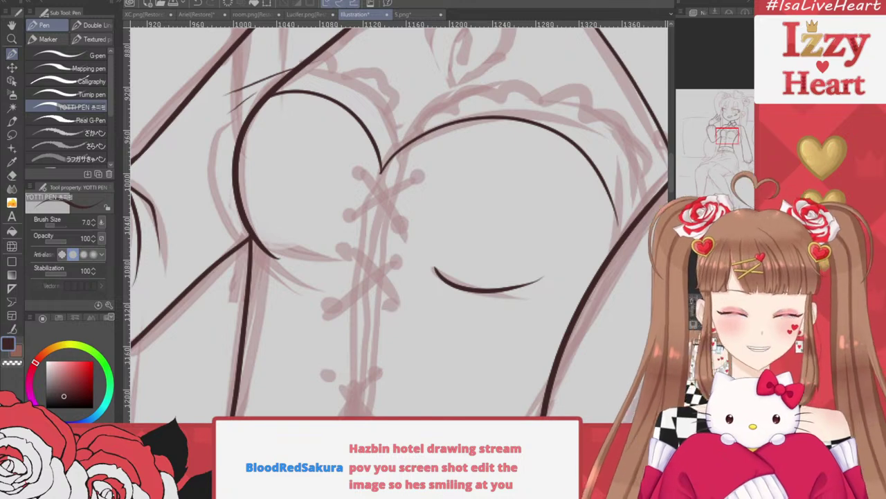
pyautogui.moveTo(618, 212); pyautogui.dragTo(615, 242)
# Erase the curved line under the bust and redraw it slightly lower as a thinner, shorter stroke
pyautogui.click(12, 176)
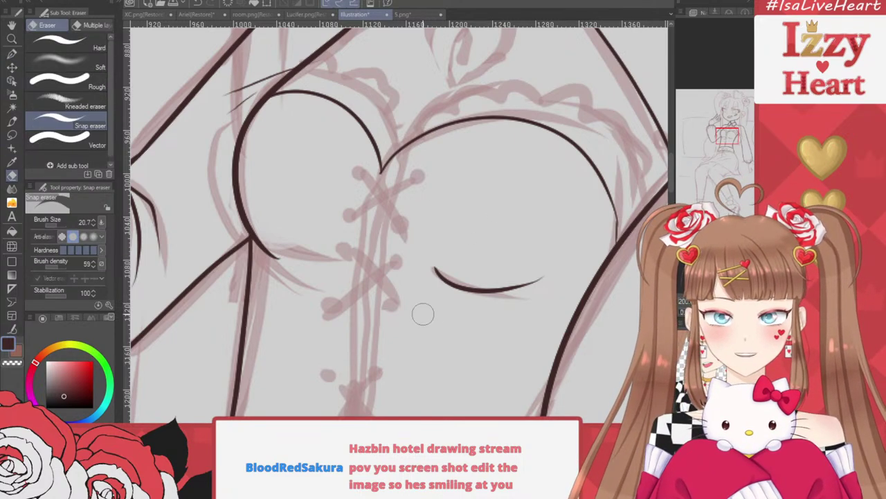
pyautogui.moveTo(426, 268)
pyautogui.mouseDown()
pyautogui.moveTo(490, 287)
pyautogui.moveTo(566, 258)
pyautogui.mouseUp()
pyautogui.click(12, 53)
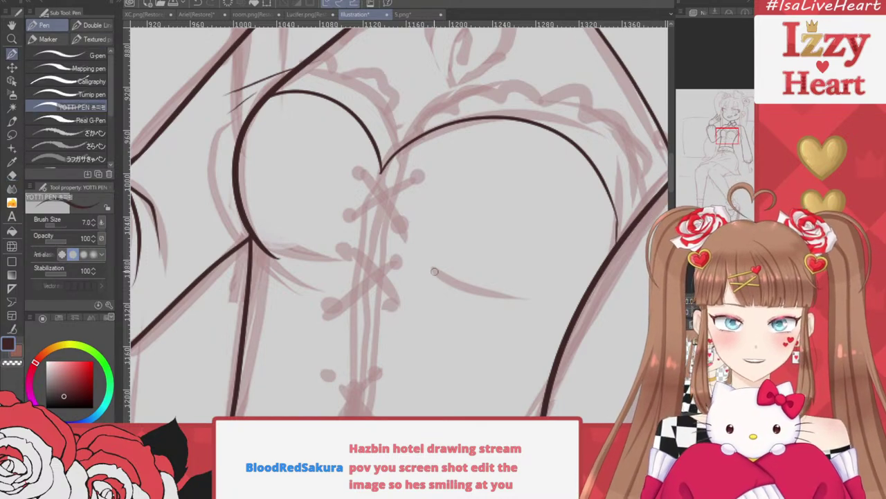
pyautogui.moveTo(434, 271); pyautogui.dragTo(531, 292)
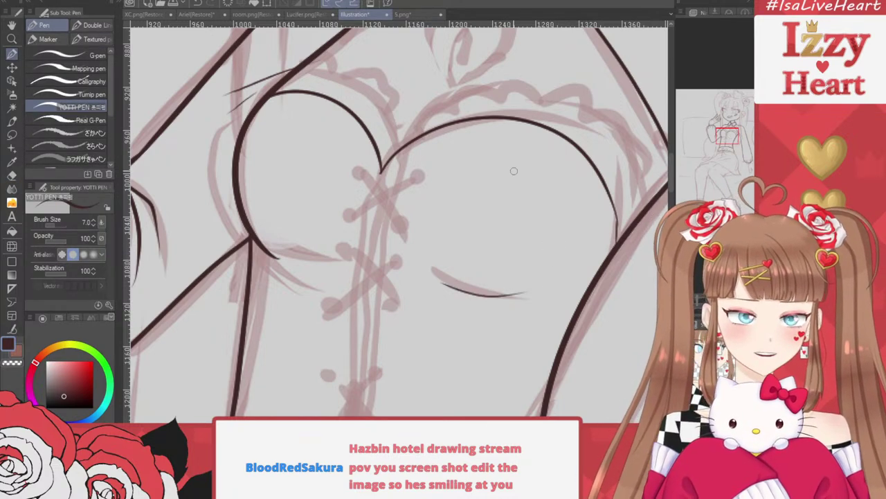
# Ink the ruffle's upper line rising from the neckline's centre point and add a short tick on it
pyautogui.scroll(3, 292, 44)
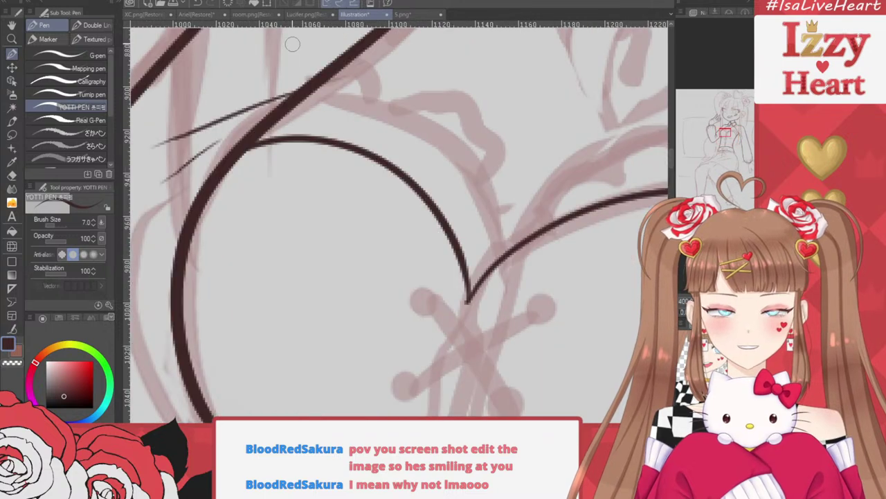
pyautogui.moveTo(472, 282)
pyautogui.mouseDown()
pyautogui.moveTo(515, 205)
pyautogui.moveTo(648, 136)
pyautogui.mouseUp()
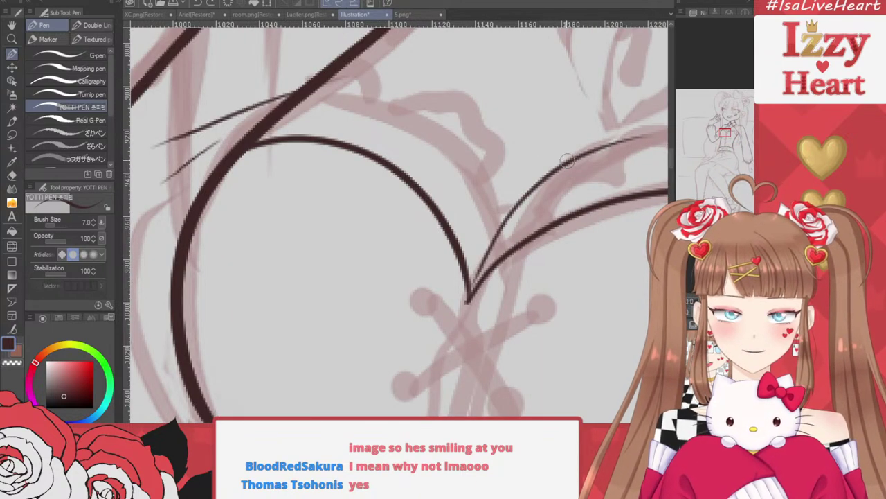
pyautogui.scroll(-3, 352, 114)
pyautogui.scroll(1, 352, 117)
pyautogui.scroll(4, 498, 124)
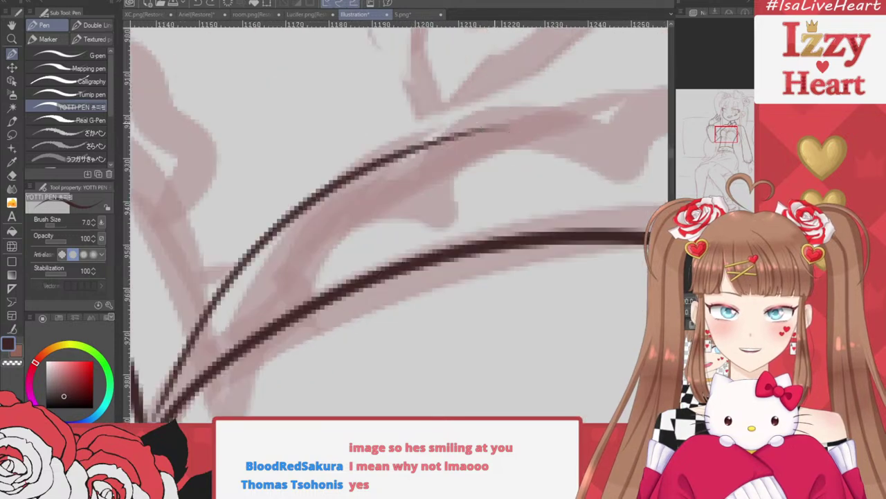
pyautogui.moveTo(347, 175); pyautogui.dragTo(322, 120)
# Ink the first small scallop at the left cup's outer end and erase the torso line inside it with a 3.5 snap eraser, stabilization 7
pyautogui.scroll(-4, 474, 167)
pyautogui.scroll(2, 251, 54)
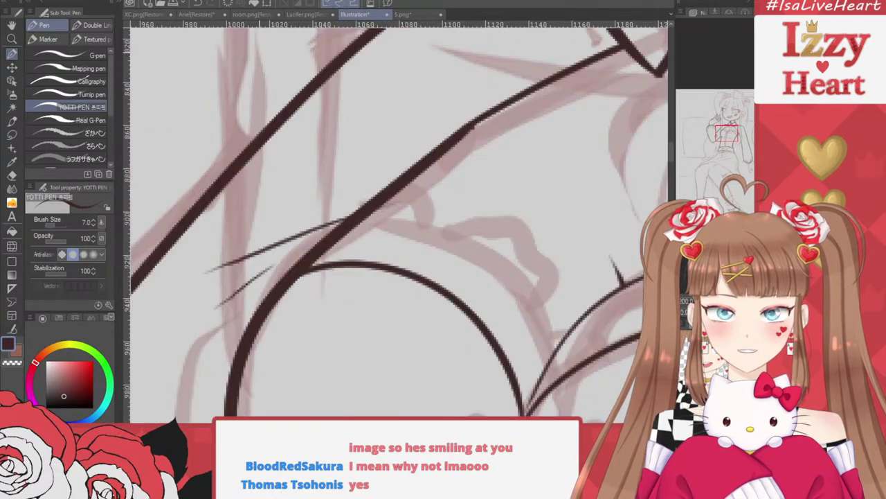
pyautogui.moveTo(299, 263); pyautogui.dragTo(342, 255)
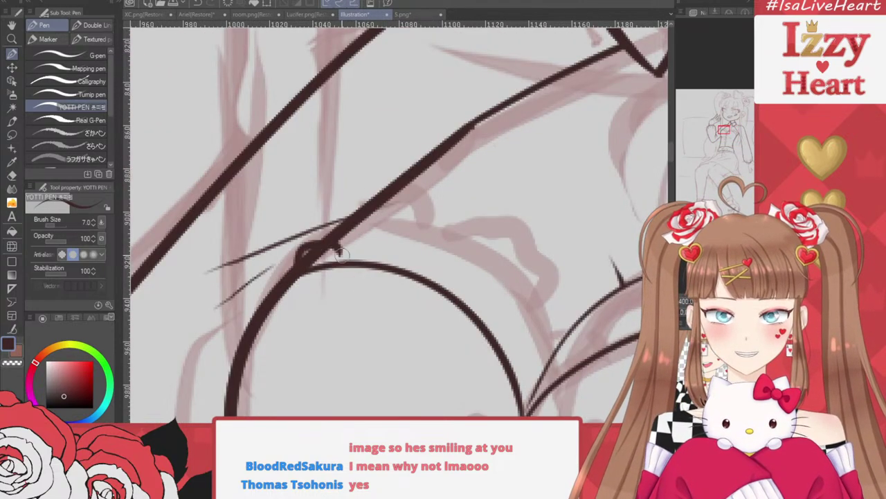
pyautogui.press('e')
pyautogui.scroll(3, 283, 199)
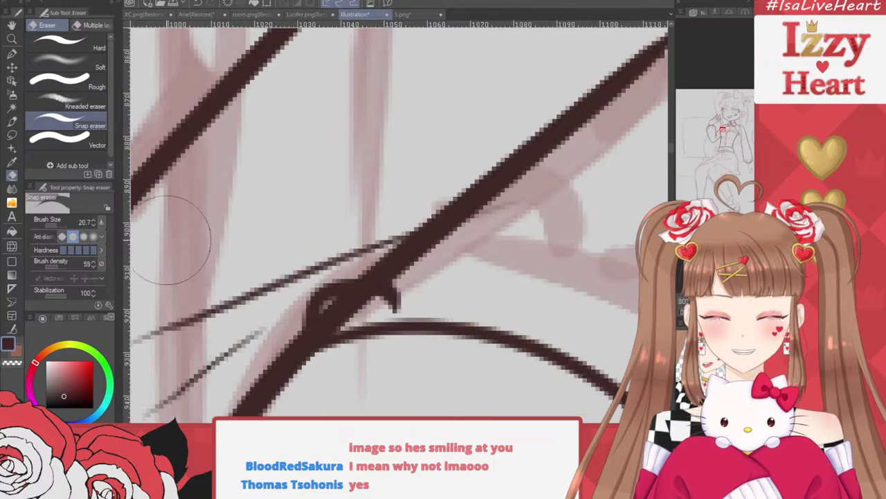
pyautogui.moveTo(57, 224); pyautogui.dragTo(52, 225)
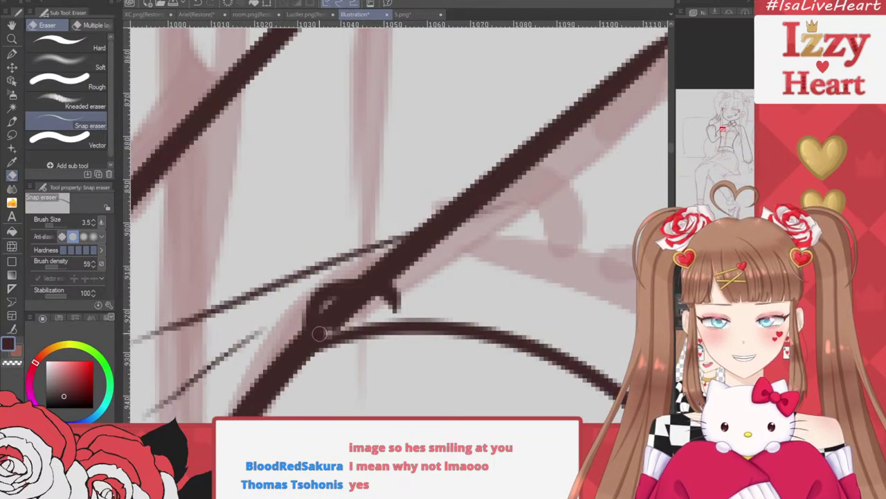
pyautogui.moveTo(319, 334)
pyautogui.mouseDown()
pyautogui.moveTo(368, 303)
pyautogui.moveTo(347, 322)
pyautogui.moveTo(360, 308)
pyautogui.moveTo(339, 306)
pyautogui.mouseUp()
pyautogui.click(56, 295)
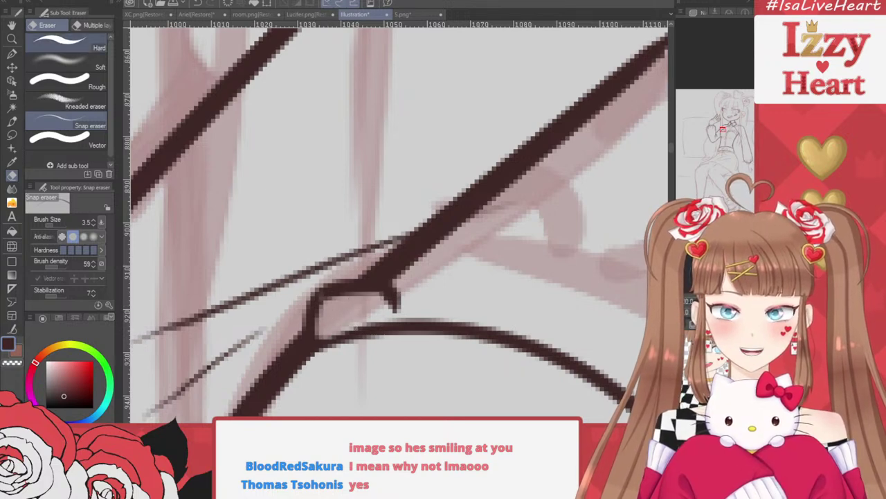
# Ink the second flat ruffle scallop beside it, along the crest of the left cup's neckline
pyautogui.press('p')
pyautogui.moveTo(387, 289)
pyautogui.mouseDown()
pyautogui.moveTo(339, 287)
pyautogui.moveTo(311, 318)
pyautogui.moveTo(308, 352)
pyautogui.moveTo(408, 325)
pyautogui.moveTo(415, 285)
pyautogui.moveTo(493, 333)
pyautogui.mouseUp()
pyautogui.scroll(-4, 321, 126)
pyautogui.scroll(4, 416, 188)
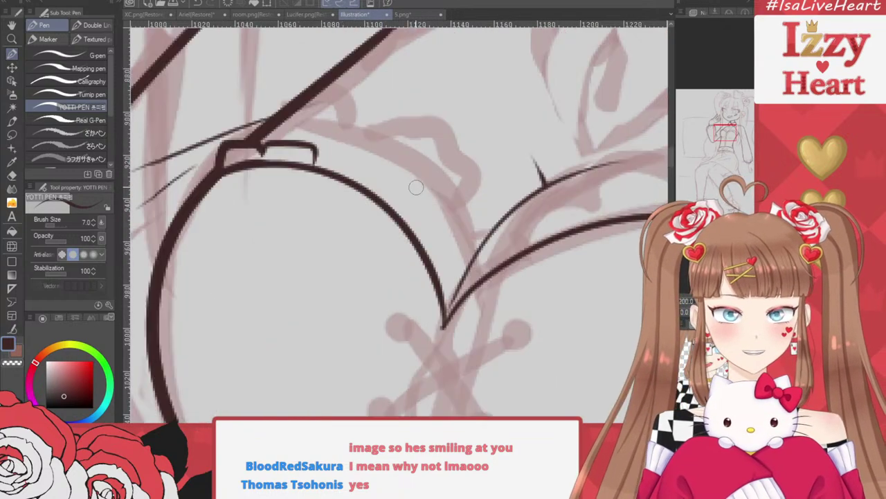
pyautogui.moveTo(211, 135)
pyautogui.mouseDown()
pyautogui.moveTo(299, 152)
pyautogui.moveTo(320, 165)
pyautogui.mouseUp()
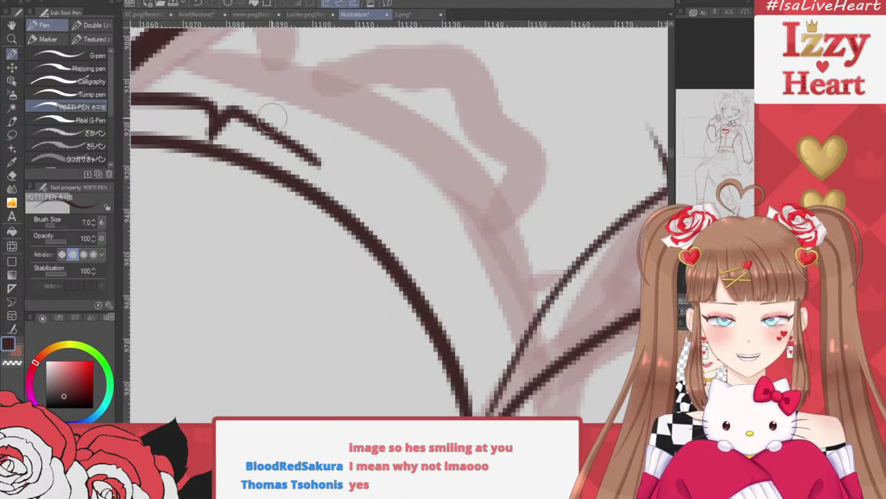
pyautogui.hotkey('ctrl', 'z')
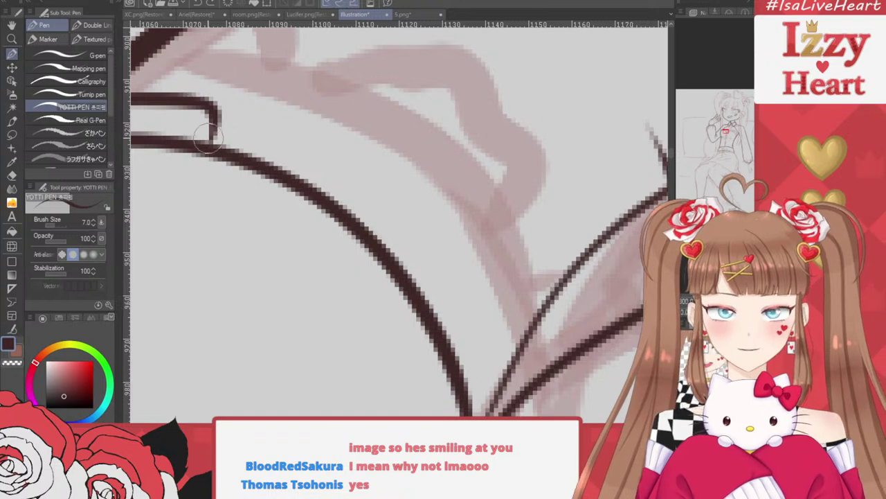
pyautogui.moveTo(209, 138)
pyautogui.mouseDown()
pyautogui.moveTo(242, 105)
pyautogui.moveTo(335, 163)
pyautogui.mouseUp()
pyautogui.hotkey('ctrl', 'z')
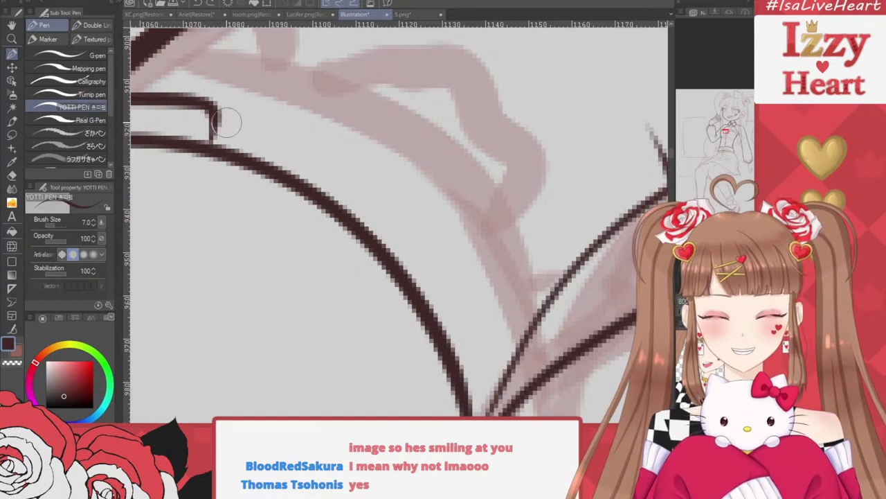
pyautogui.moveTo(212, 134)
pyautogui.mouseDown()
pyautogui.moveTo(230, 107)
pyautogui.moveTo(309, 151)
pyautogui.mouseUp()
pyautogui.hotkey('ctrl', 'z')
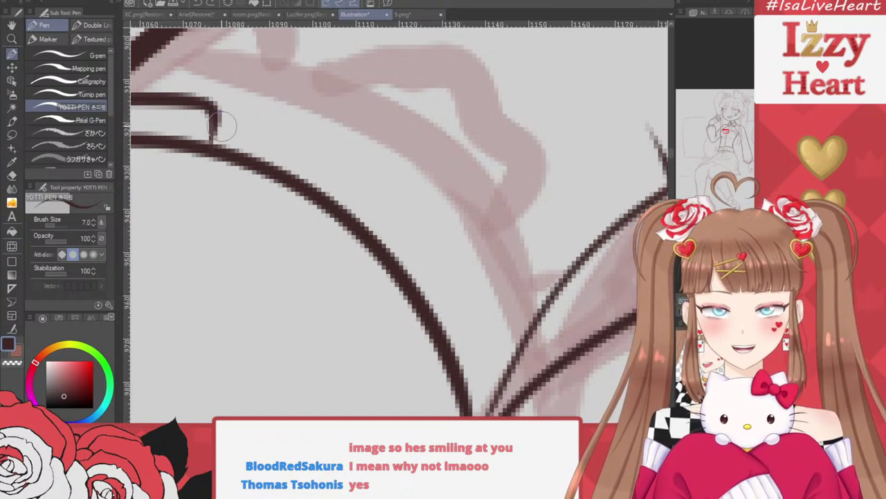
# Ink a row of small ruffle scallops down the left cup's inner slope to the neckline's centre point
pyautogui.moveTo(209, 141)
pyautogui.mouseDown()
pyautogui.moveTo(271, 109)
pyautogui.moveTo(331, 146)
pyautogui.moveTo(329, 164)
pyautogui.moveTo(410, 221)
pyautogui.moveTo(411, 245)
pyautogui.moveTo(436, 246)
pyautogui.mouseUp()
pyautogui.moveTo(453, 277); pyautogui.dragTo(469, 326)
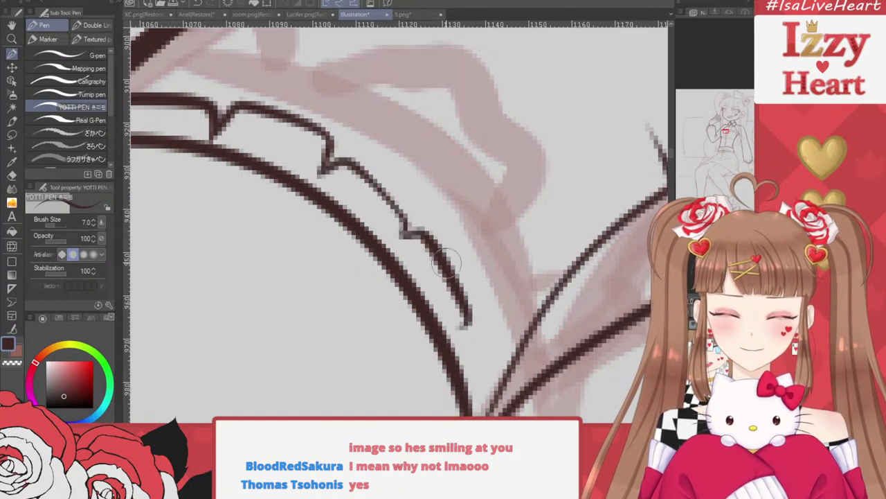
pyautogui.scroll(-2, 413, 62)
pyautogui.scroll(-10, 523, 240)
pyautogui.scroll(10, 522, 240)
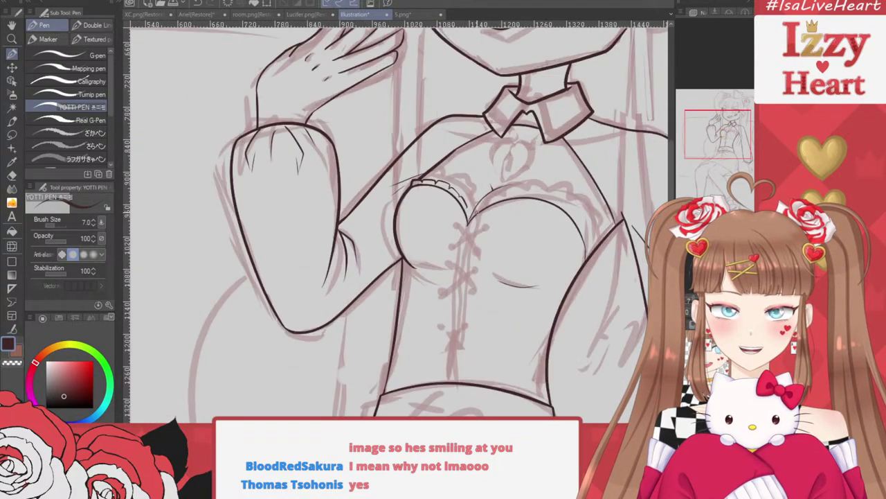
pyautogui.scroll(5, 349, 154)
pyautogui.moveTo(300, 142)
pyautogui.mouseDown()
pyautogui.moveTo(336, 135)
pyautogui.moveTo(367, 298)
pyautogui.moveTo(502, 154)
pyautogui.mouseUp()
pyautogui.hotkey('ctrl', 'z')
pyautogui.hotkey('ctrl', 'z')
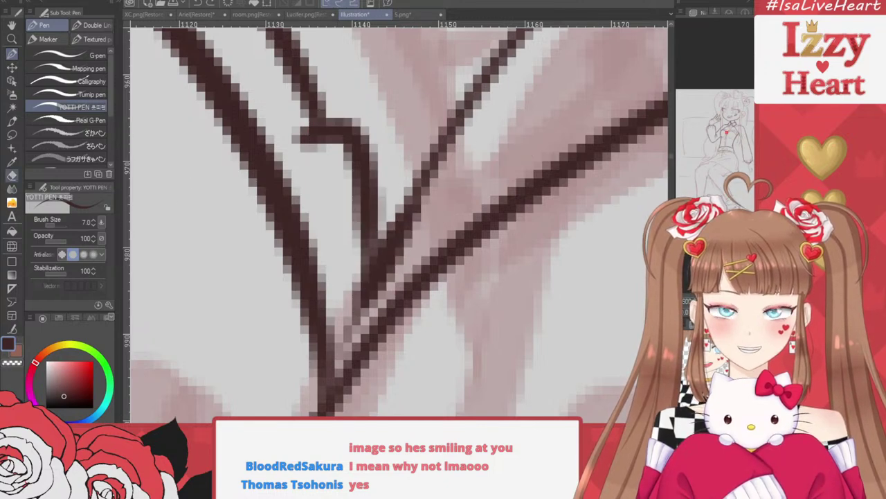
# Erase the lower end of the ruffle's upper line at the centre point and ink the first scallops over the right cup
pyautogui.press('e')
pyautogui.moveTo(336, 337)
pyautogui.mouseDown()
pyautogui.moveTo(454, 212)
pyautogui.moveTo(381, 281)
pyautogui.moveTo(406, 242)
pyautogui.moveTo(415, 200)
pyautogui.moveTo(493, 175)
pyautogui.mouseUp()
pyautogui.press('p')
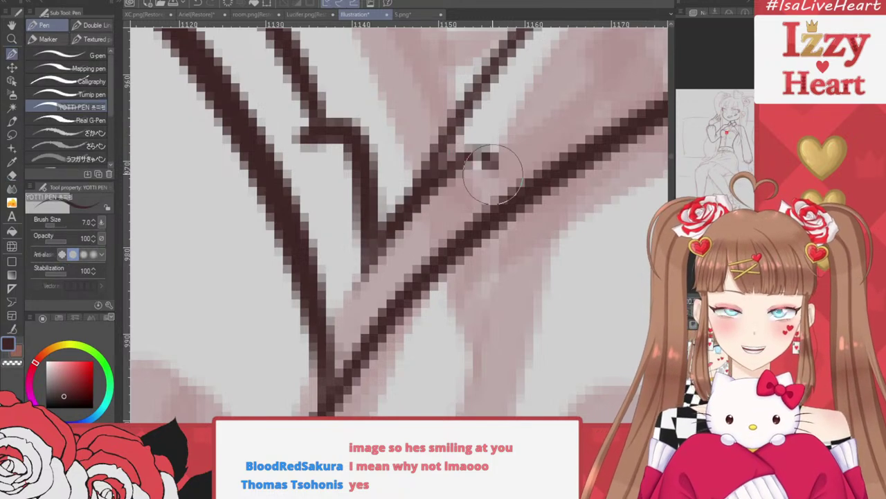
pyautogui.scroll(-1, 216, 190)
pyautogui.moveTo(343, 176)
pyautogui.mouseDown()
pyautogui.moveTo(355, 153)
pyautogui.moveTo(426, 112)
pyautogui.moveTo(437, 113)
pyautogui.moveTo(443, 127)
pyautogui.moveTo(445, 110)
pyautogui.moveTo(544, 54)
pyautogui.mouseUp()
pyautogui.scroll(-3, 253, 191)
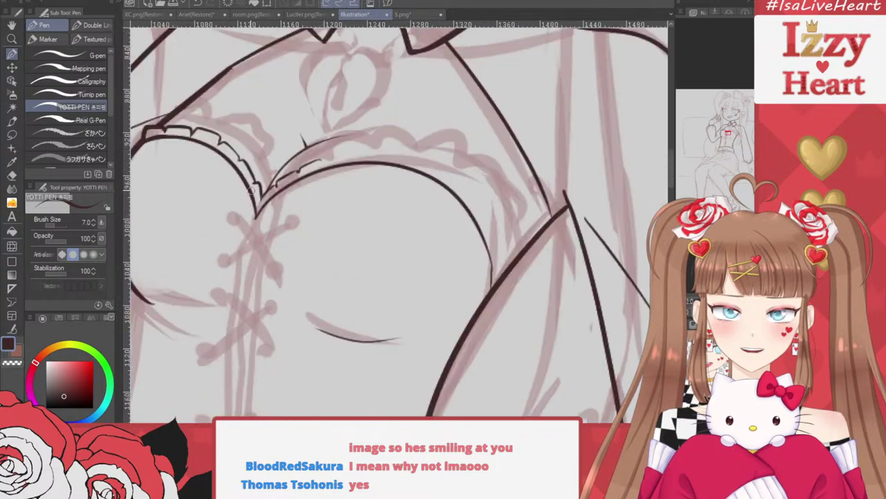
# Ink further ruffle scallops up to the crest of the right cup and close the gap in the last one
pyautogui.scroll(3, 347, 152)
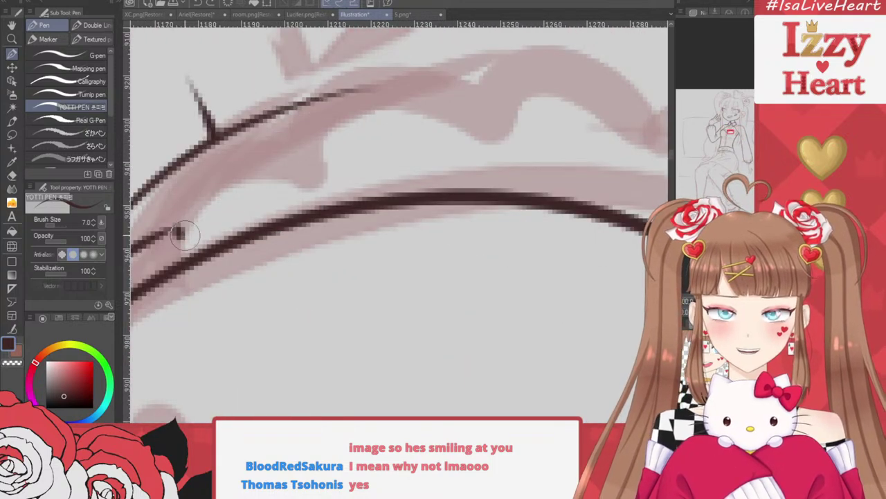
pyautogui.moveTo(184, 239)
pyautogui.mouseDown()
pyautogui.moveTo(193, 205)
pyautogui.moveTo(283, 182)
pyautogui.moveTo(294, 209)
pyautogui.moveTo(310, 172)
pyautogui.moveTo(294, 188)
pyautogui.moveTo(302, 168)
pyautogui.moveTo(407, 154)
pyautogui.moveTo(410, 177)
pyautogui.moveTo(431, 146)
pyautogui.moveTo(477, 142)
pyautogui.moveTo(560, 174)
pyautogui.mouseUp()
pyautogui.hotkey('ctrl', 'z')
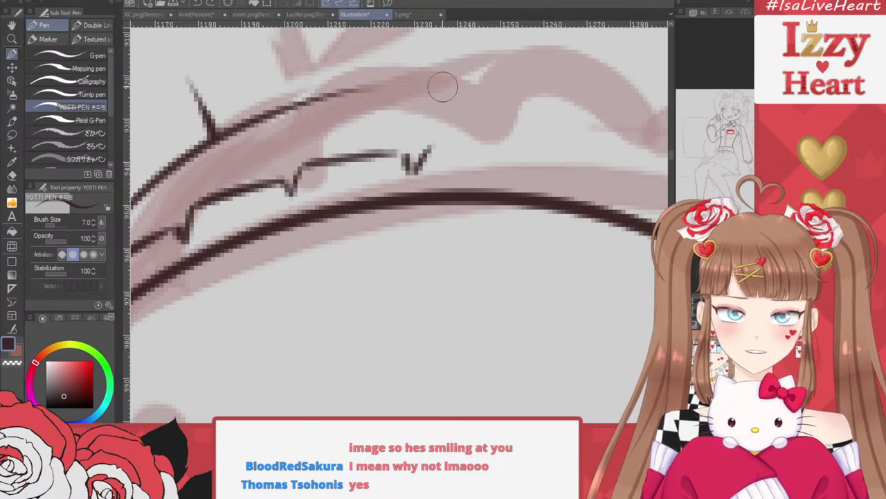
pyautogui.moveTo(415, 172)
pyautogui.mouseDown()
pyautogui.moveTo(435, 152)
pyautogui.moveTo(558, 150)
pyautogui.moveTo(555, 186)
pyautogui.mouseUp()
pyautogui.hotkey('ctrl', 'z')
pyautogui.hotkey('ctrl', 'z')
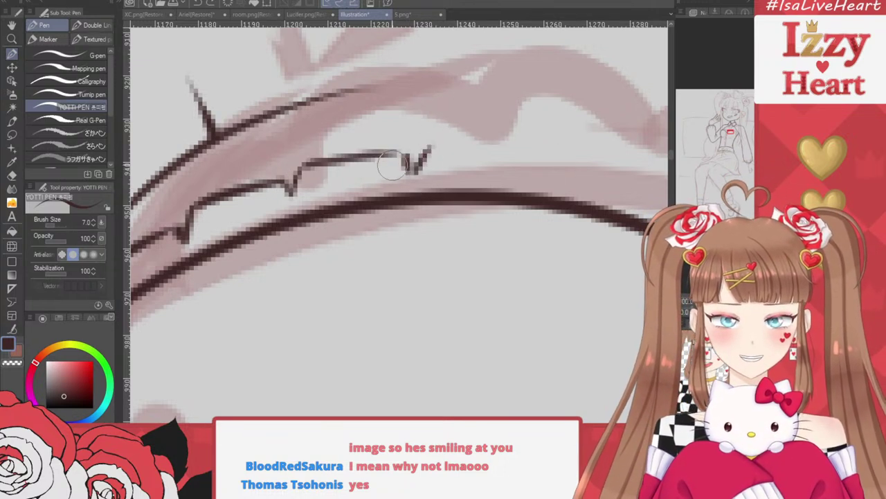
pyautogui.moveTo(407, 159); pyautogui.dragTo(381, 157)
pyautogui.moveTo(437, 142); pyautogui.dragTo(534, 135)
pyautogui.hotkey('ctrl', 'z')
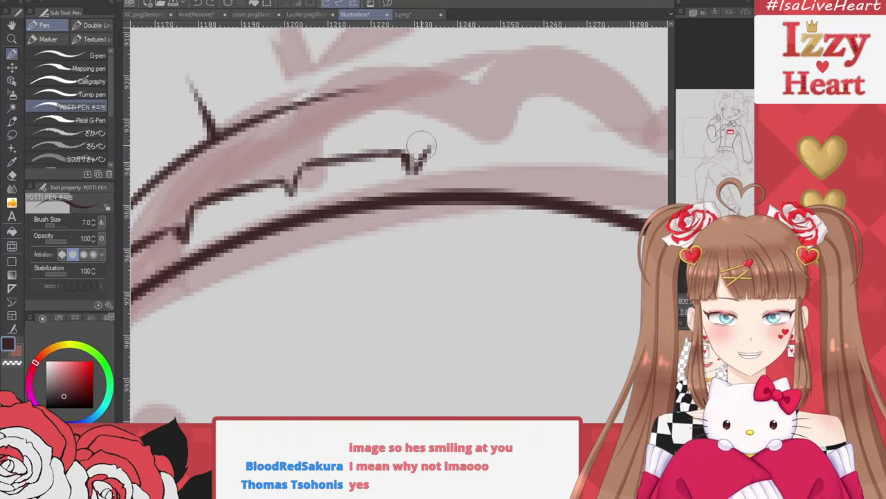
pyautogui.moveTo(417, 144); pyautogui.dragTo(526, 137)
pyautogui.hotkey('ctrl', 'z')
# Ink the scallop over the crest of the right cup and another one just past it
pyautogui.moveTo(418, 165)
pyautogui.mouseDown()
pyautogui.moveTo(432, 148)
pyautogui.moveTo(525, 142)
pyautogui.mouseUp()
pyautogui.moveTo(525, 142)
pyautogui.mouseDown()
pyautogui.moveTo(536, 182)
pyautogui.moveTo(646, 178)
pyautogui.moveTo(645, 206)
pyautogui.mouseUp()
pyautogui.scroll(-4, 400, 222)
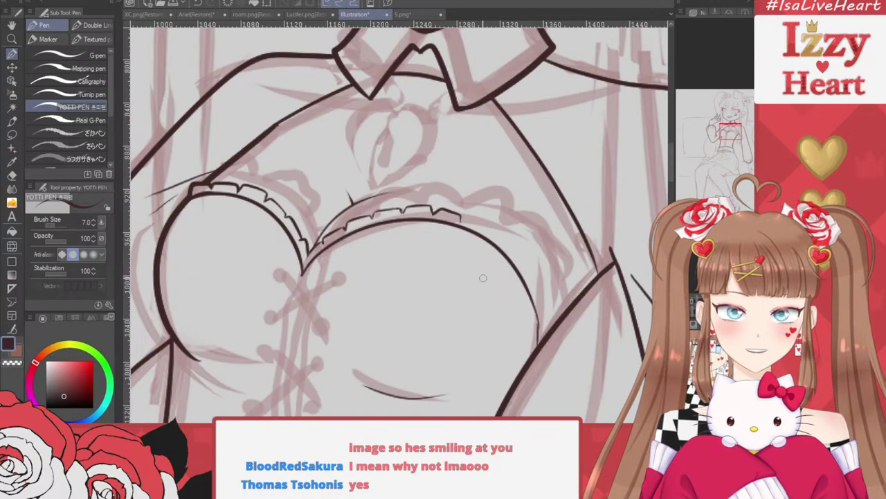
pyautogui.scroll(4, 484, 278)
pyautogui.scroll(-2, 379, 241)
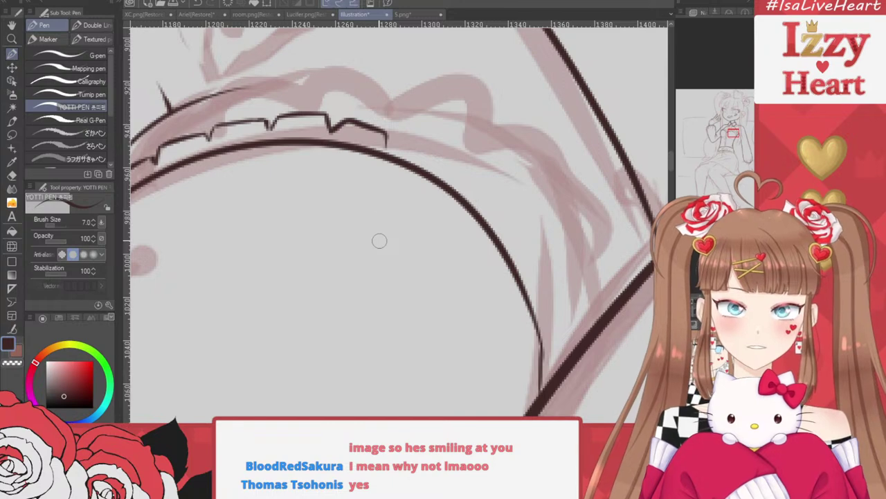
# Redraw the scallop just past the right cup's crest wider and ink further scallops down the outer slope
pyautogui.hotkey('ctrl', 'z')
pyautogui.moveTo(331, 130)
pyautogui.mouseDown()
pyautogui.moveTo(360, 122)
pyautogui.moveTo(457, 153)
pyautogui.mouseUp()
pyautogui.hotkey('ctrl', 'z')
pyautogui.moveTo(400, 131)
pyautogui.mouseDown()
pyautogui.moveTo(401, 147)
pyautogui.moveTo(415, 141)
pyautogui.moveTo(454, 161)
pyautogui.moveTo(455, 181)
pyautogui.moveTo(509, 220)
pyautogui.mouseUp()
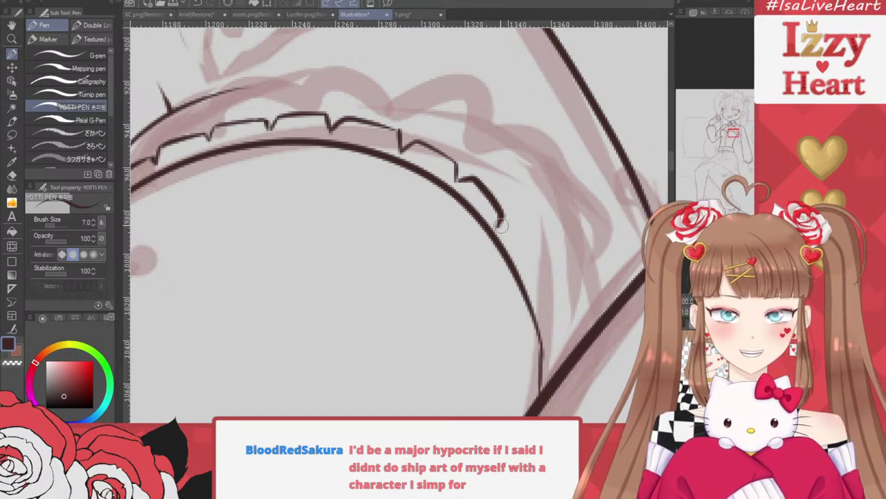
# Ink the remaining scallops down the right cup's outer side, ending with a closed one across the torso's edge
pyautogui.moveTo(502, 224)
pyautogui.mouseDown()
pyautogui.moveTo(538, 266)
pyautogui.moveTo(538, 291)
pyautogui.moveTo(528, 224)
pyautogui.mouseUp()
pyautogui.hotkey('ctrl', 'z')
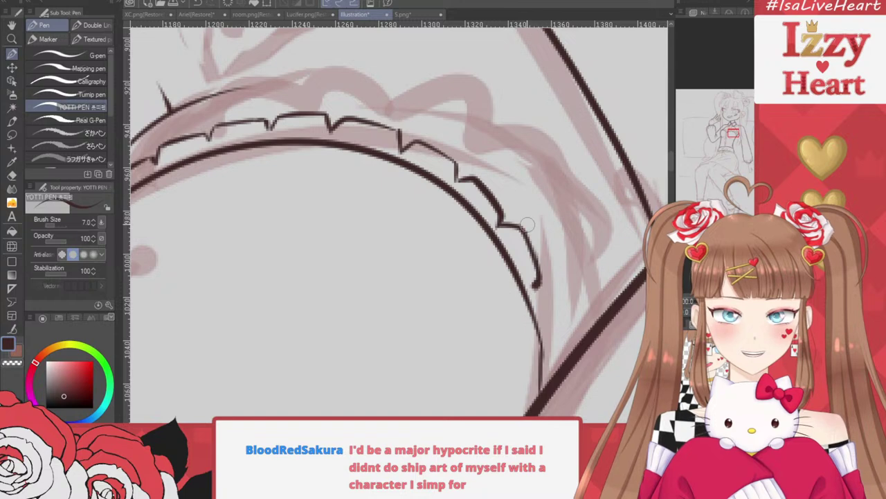
pyautogui.hotkey('ctrl', 'z')
pyautogui.moveTo(538, 290); pyautogui.dragTo(527, 239)
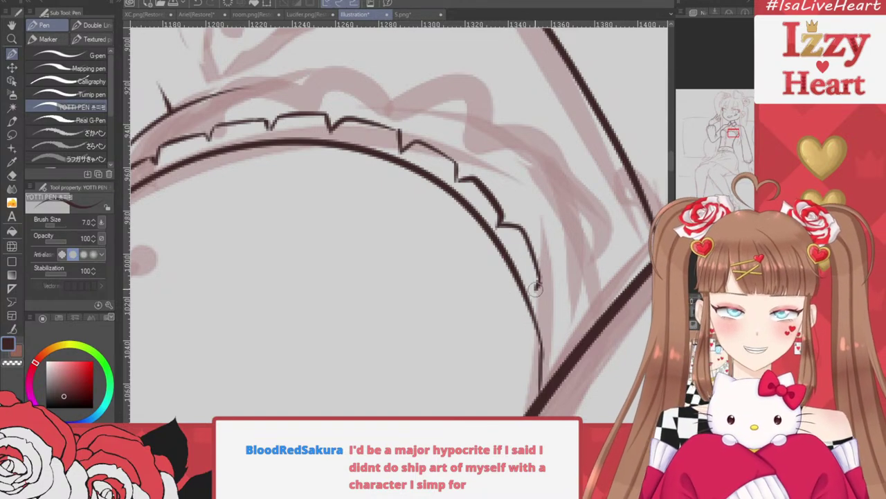
pyautogui.moveTo(535, 289)
pyautogui.mouseDown()
pyautogui.moveTo(555, 308)
pyautogui.moveTo(562, 344)
pyautogui.moveTo(551, 357)
pyautogui.moveTo(568, 362)
pyautogui.moveTo(570, 391)
pyautogui.moveTo(542, 394)
pyautogui.mouseUp()
# Erase the torso line inside the right cup's last scallop and touch up that scallop's outline with the pen
pyautogui.press('e')
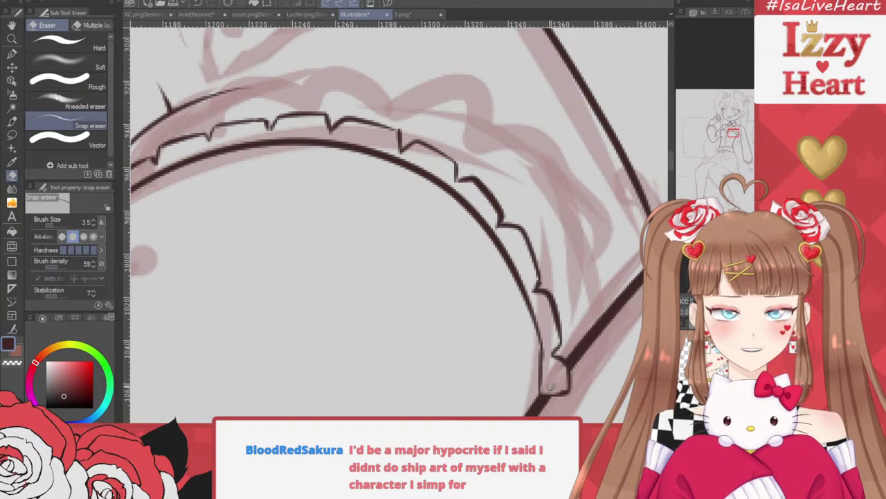
pyautogui.press('p')
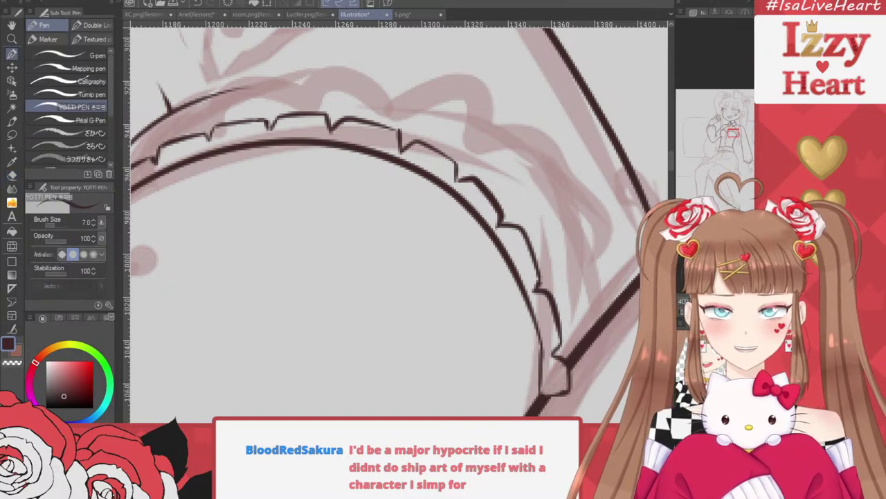
pyautogui.moveTo(560, 395)
pyautogui.mouseDown()
pyautogui.moveTo(571, 380)
pyautogui.moveTo(554, 353)
pyautogui.mouseUp()
pyautogui.scroll(-5, 595, 238)
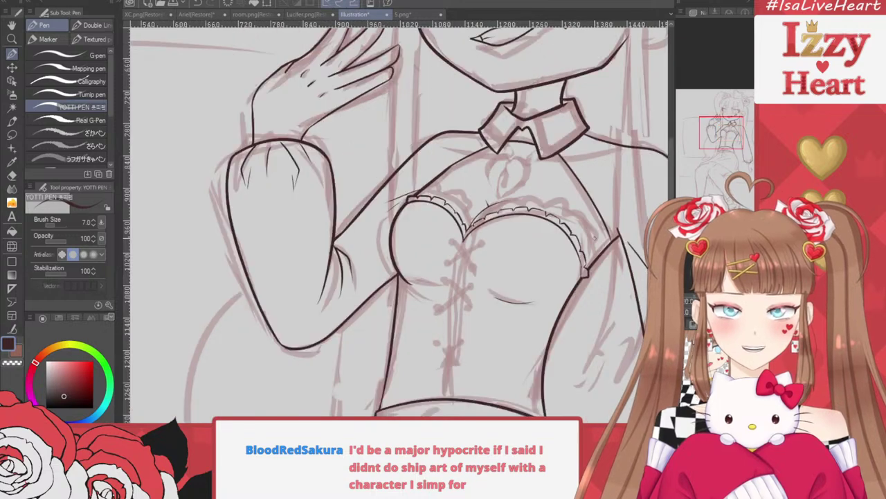
pyautogui.scroll(-2, 595, 239)
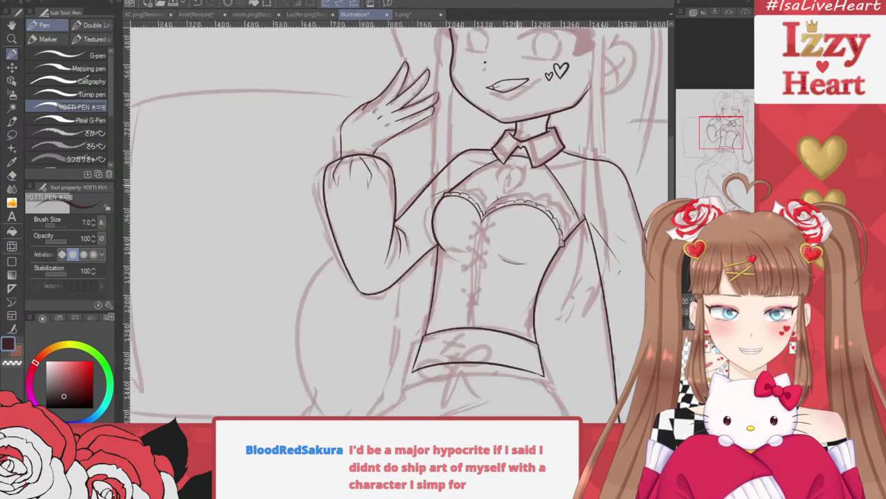
# Ink two close, nearly parallel centre-front lines running from the neckline's point down to the waistband
pyautogui.scroll(4, 518, 259)
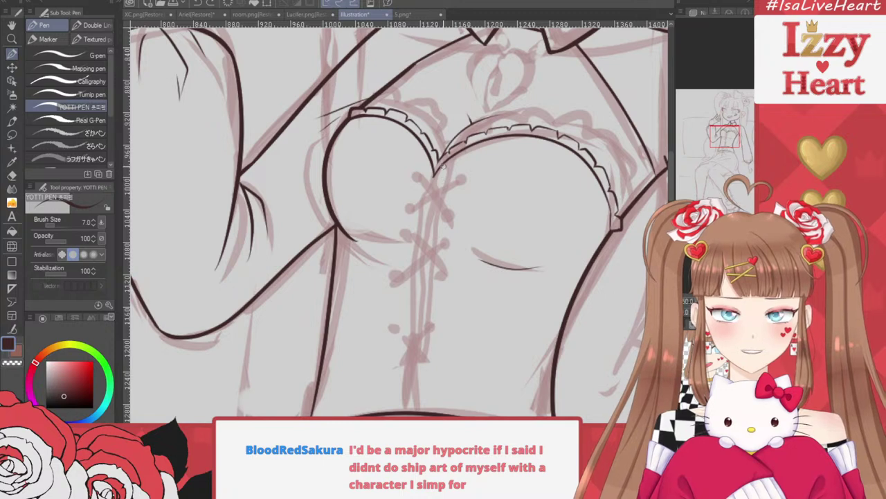
pyautogui.moveTo(437, 165)
pyautogui.mouseDown()
pyautogui.moveTo(421, 252)
pyautogui.moveTo(414, 411)
pyautogui.mouseUp()
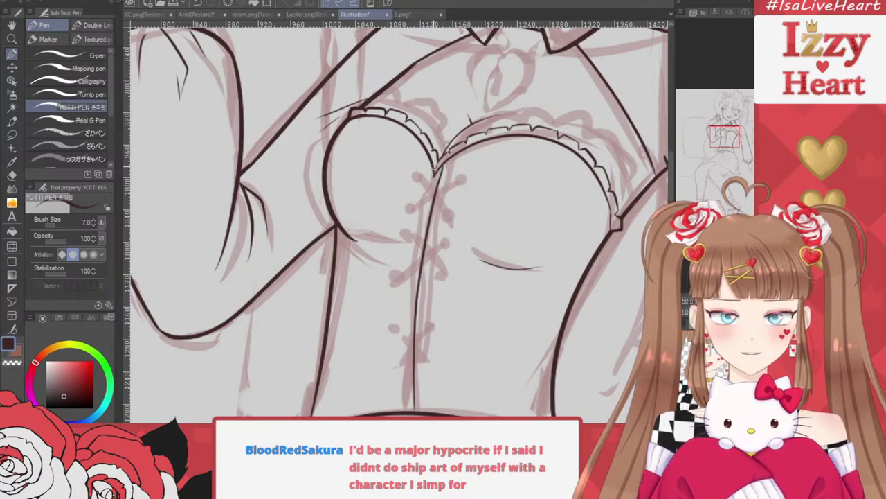
pyautogui.moveTo(414, 216); pyautogui.dragTo(394, 366)
pyautogui.hotkey('ctrl', 'z')
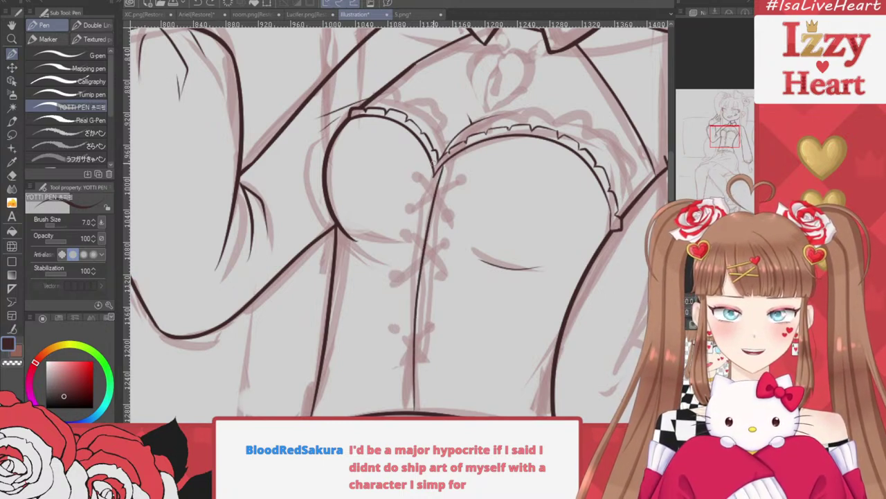
pyautogui.moveTo(436, 161); pyautogui.dragTo(408, 379)
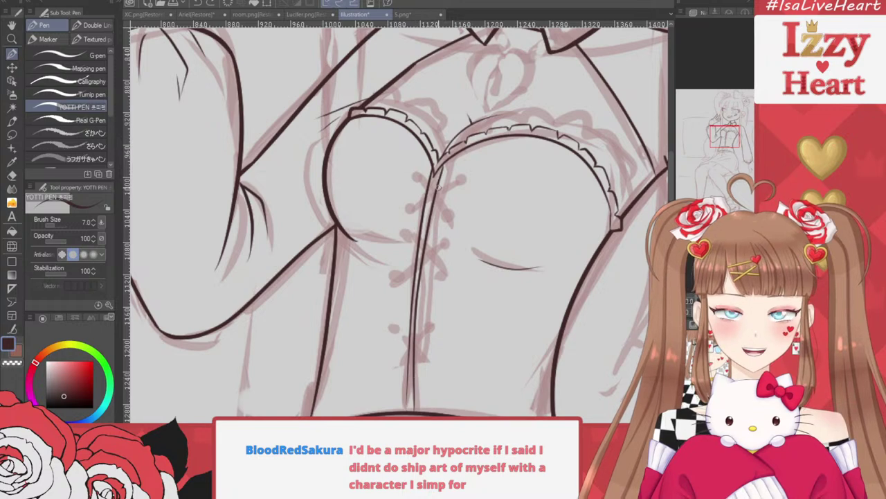
# Erase the neckline's pointed tip between the upper ends of the two centre-front lines
pyautogui.scroll(5, 460, 159)
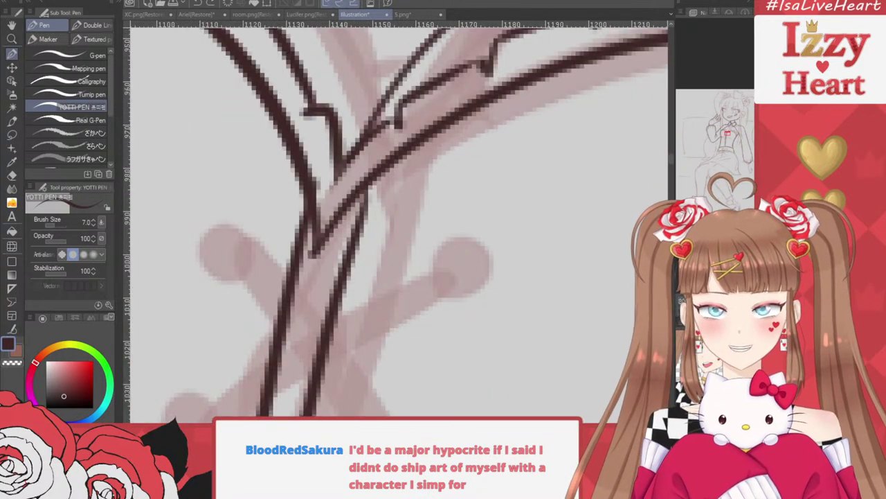
pyautogui.press('e')
pyautogui.moveTo(326, 193)
pyautogui.mouseDown()
pyautogui.moveTo(319, 228)
pyautogui.moveTo(325, 194)
pyautogui.moveTo(350, 208)
pyautogui.moveTo(329, 235)
pyautogui.mouseUp()
pyautogui.scroll(-6, 397, 119)
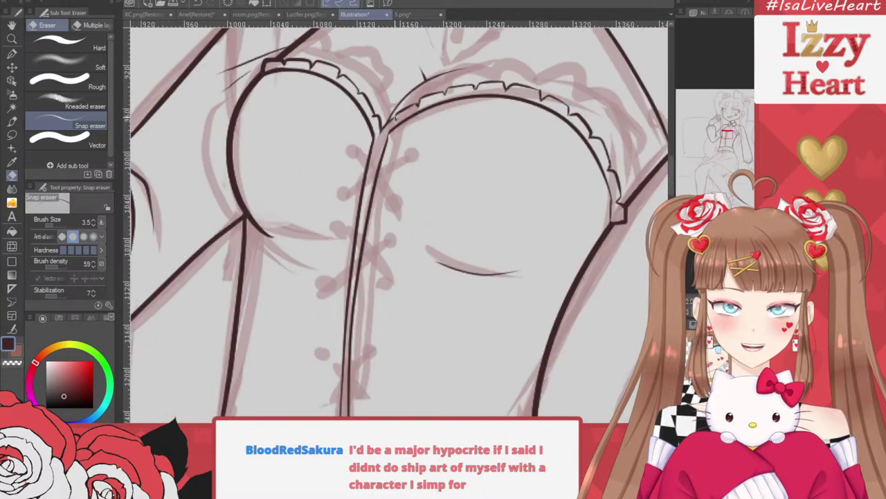
pyautogui.scroll(1, 367, 280)
pyautogui.scroll(5, 368, 279)
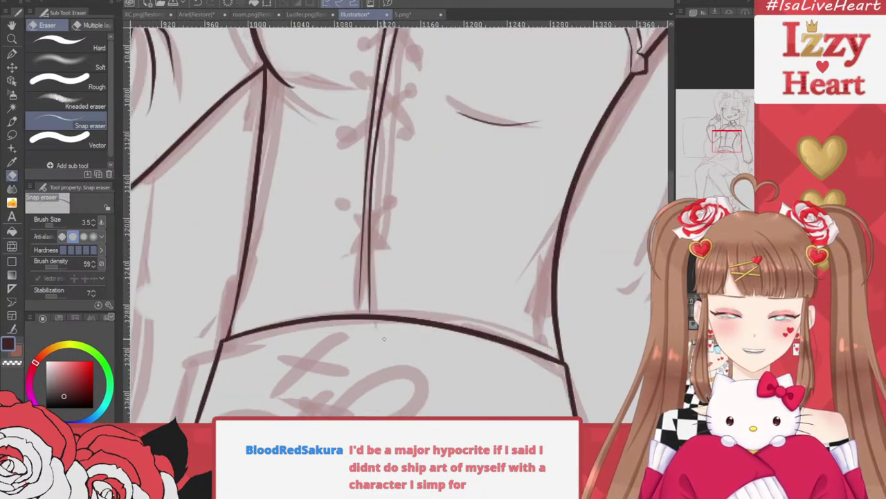
# Extend the left centre-front line down to meet the waistband's upper edge
pyautogui.press('p')
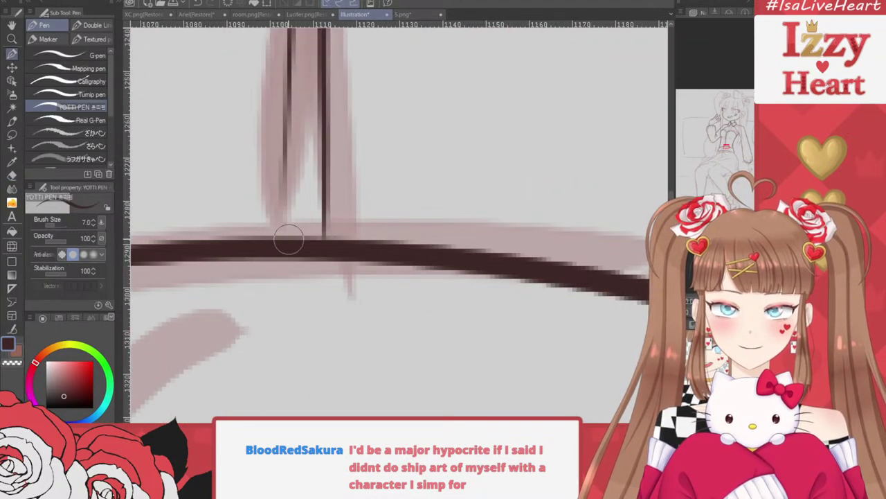
pyautogui.moveTo(287, 240); pyautogui.dragTo(289, 156)
pyautogui.hotkey('ctrl', 'z')
pyautogui.moveTo(276, 240); pyautogui.dragTo(285, 142)
pyautogui.hotkey('ctrl', 'z')
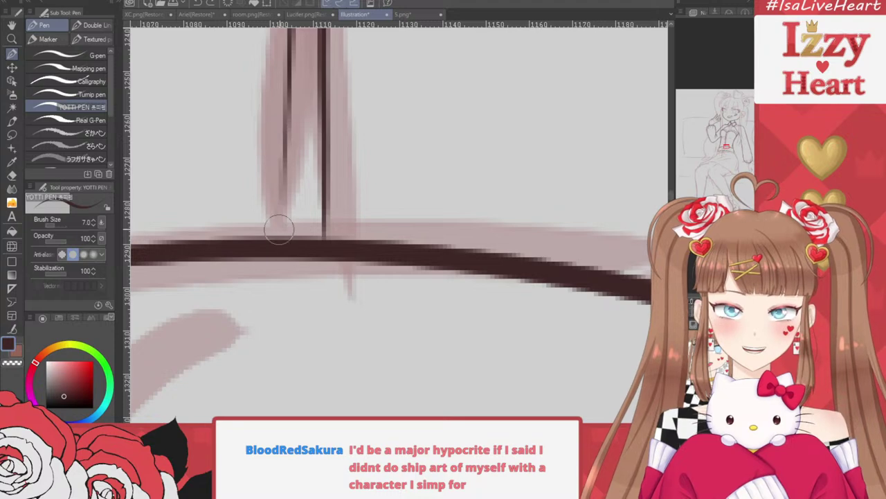
pyautogui.moveTo(279, 238); pyautogui.dragTo(290, 111)
pyautogui.scroll(-5, 386, 264)
pyautogui.scroll(-2, 386, 265)
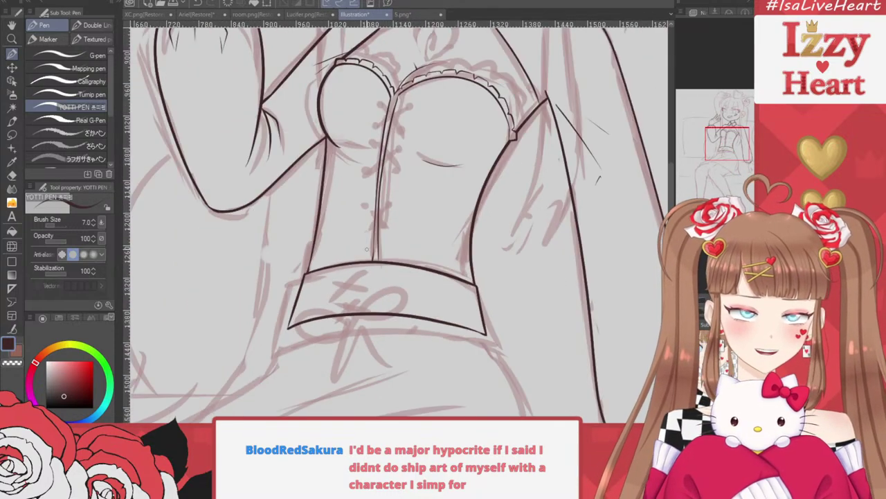
# Check the inked bodice close up and from a distance, and return to the Illustration document
pyautogui.scroll(3, 369, 215)
pyautogui.scroll(-5, 369, 216)
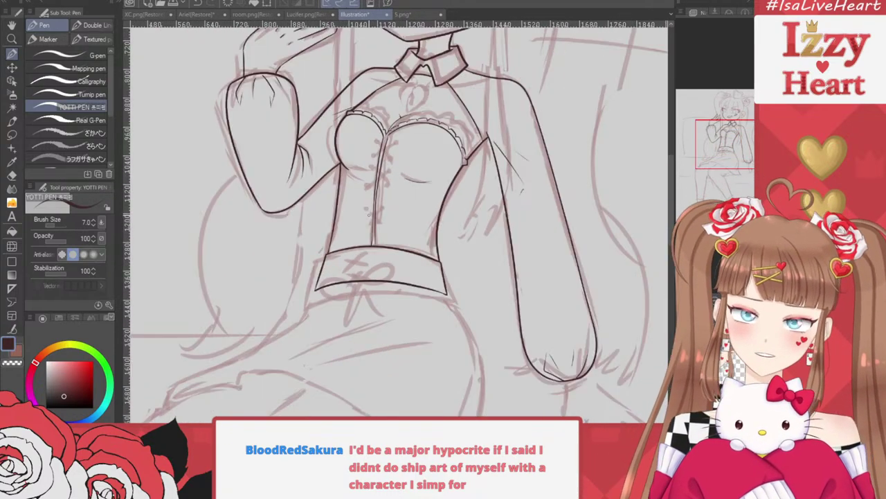
pyautogui.scroll(2, 409, 264)
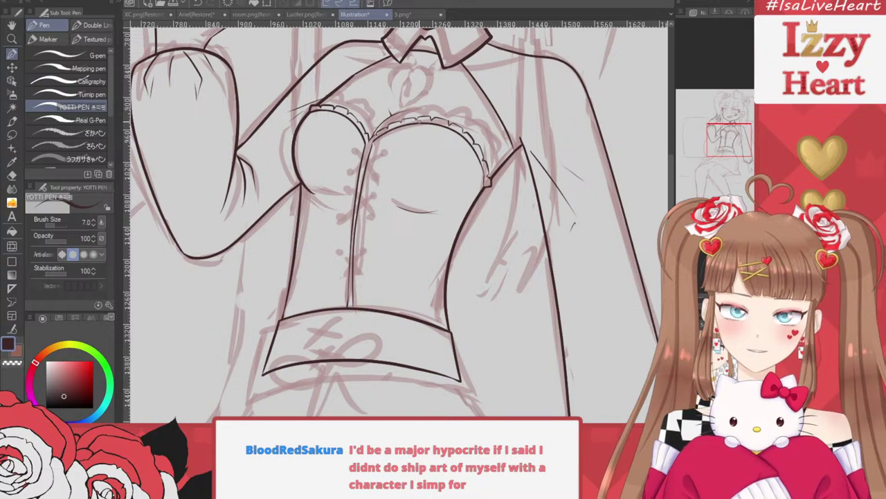
pyautogui.scroll(5, 381, 121)
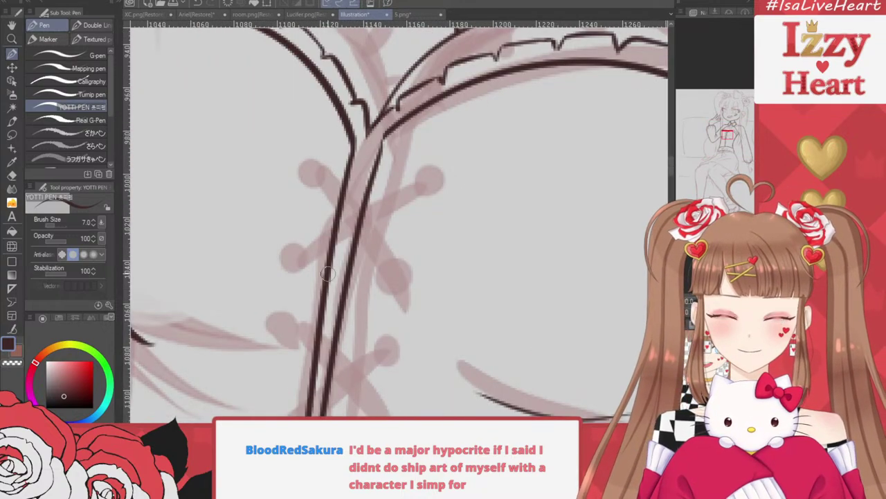
pyautogui.scroll(-6, 450, 129)
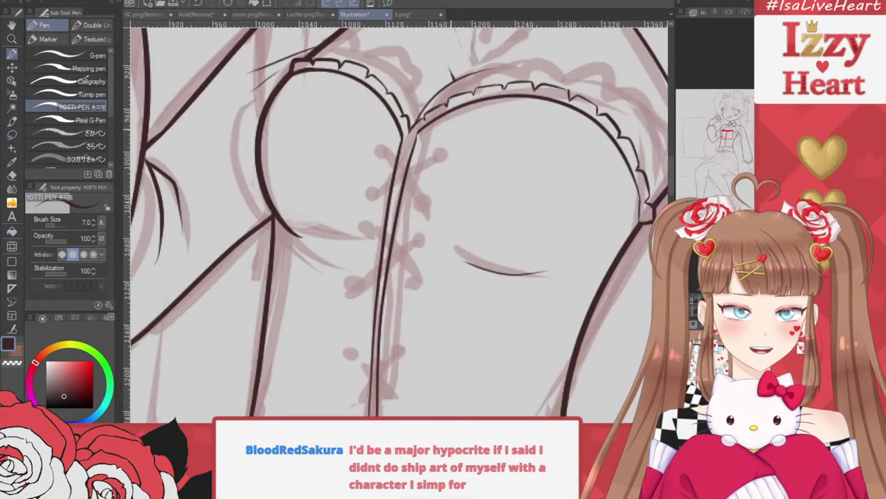
pyautogui.scroll(-1, 423, 128)
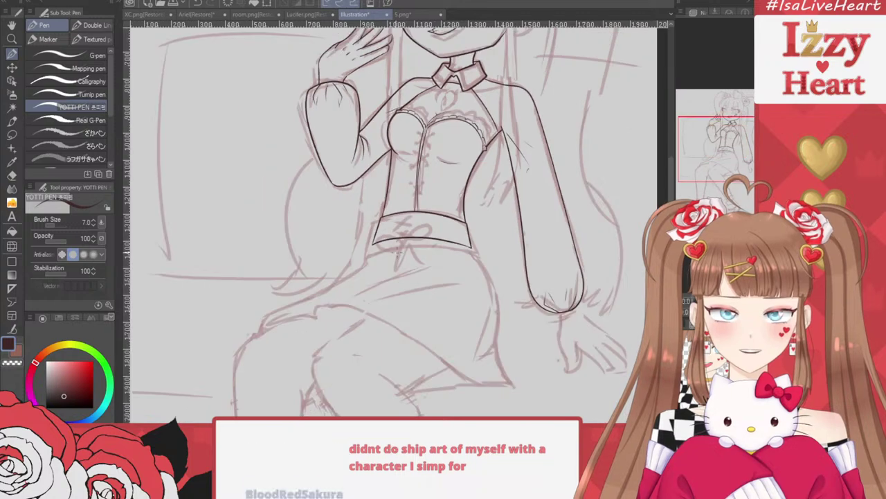
pyautogui.scroll(2, 399, 277)
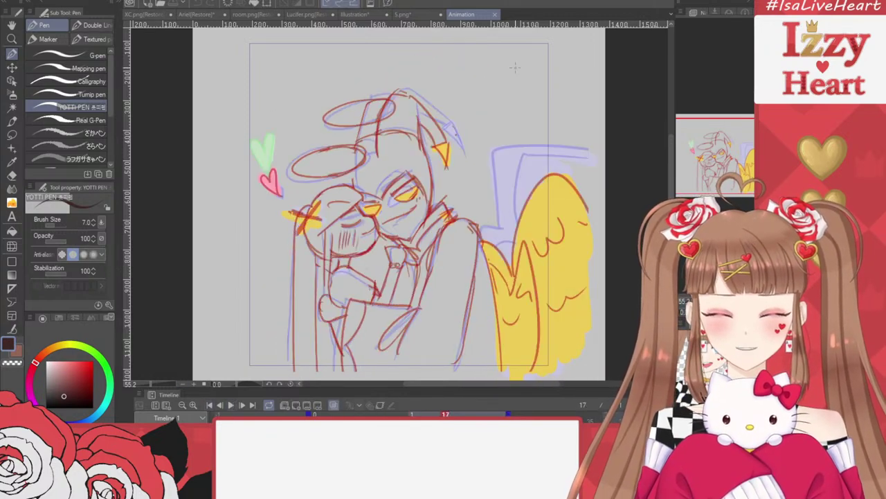
pyautogui.click(355, 13)
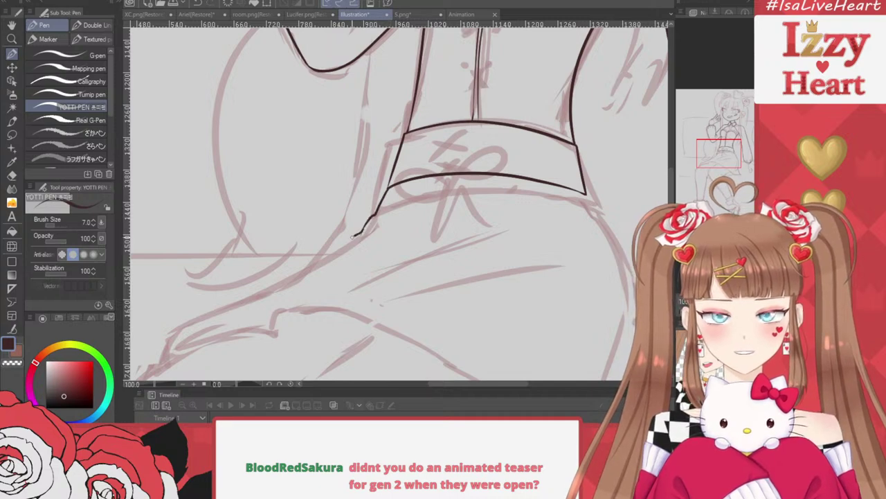
pyautogui.moveTo(253, 298); pyautogui.dragTo(169, 361)
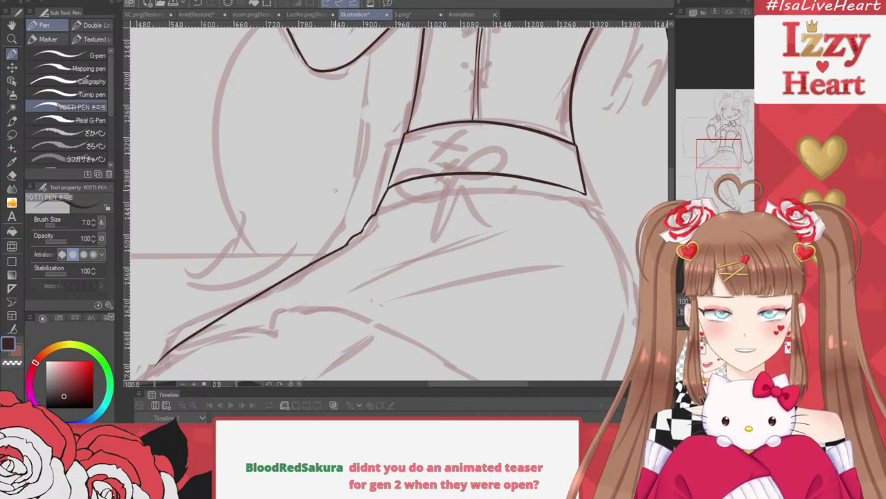
pyautogui.hotkey('ctrl', 'z')
pyautogui.press('e')
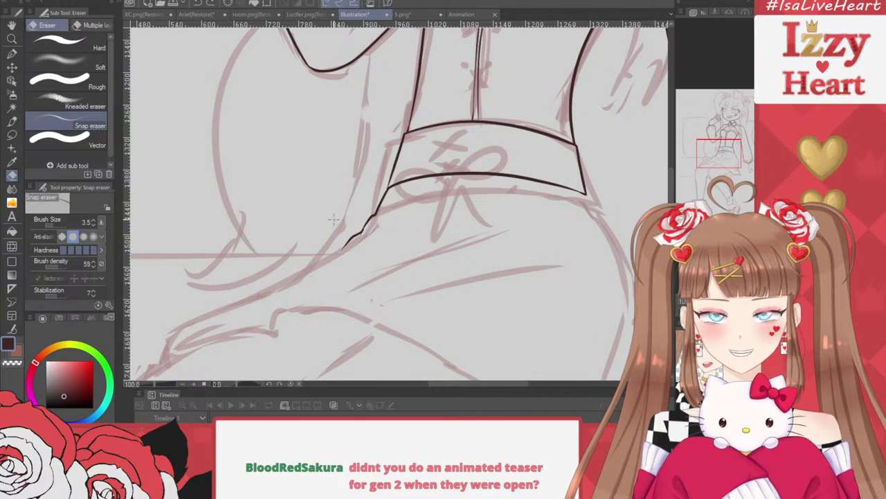
pyautogui.scroll(5, 355, 223)
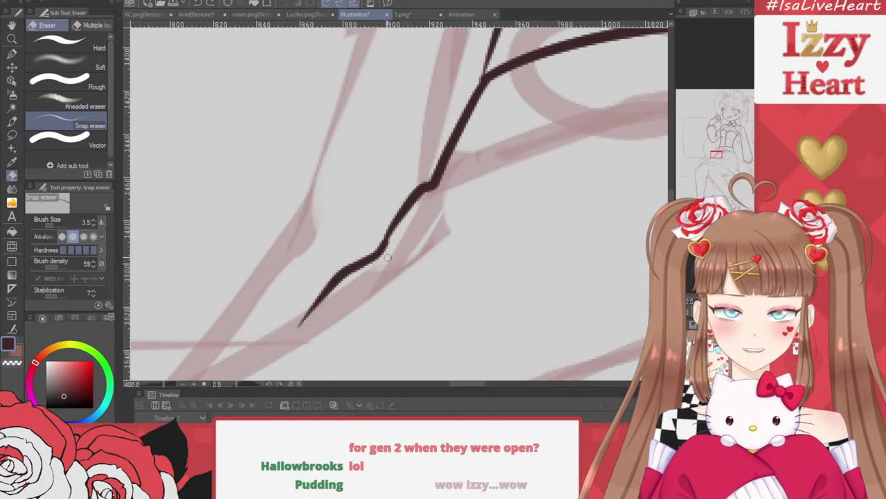
# Ink a narrow fold hanging from the notch at the skirt's left hip and erase its pointed lower tip
pyautogui.press('p')
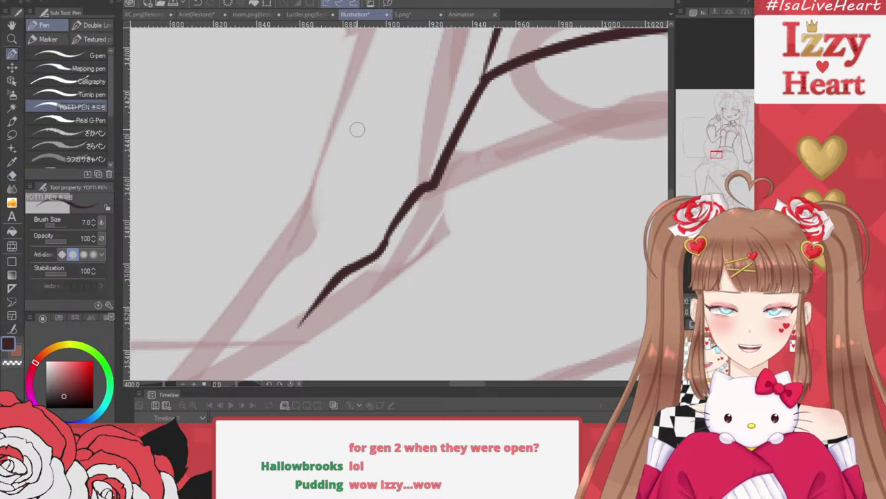
pyautogui.scroll(-3, 356, 129)
pyautogui.moveTo(386, 156); pyautogui.dragTo(368, 229)
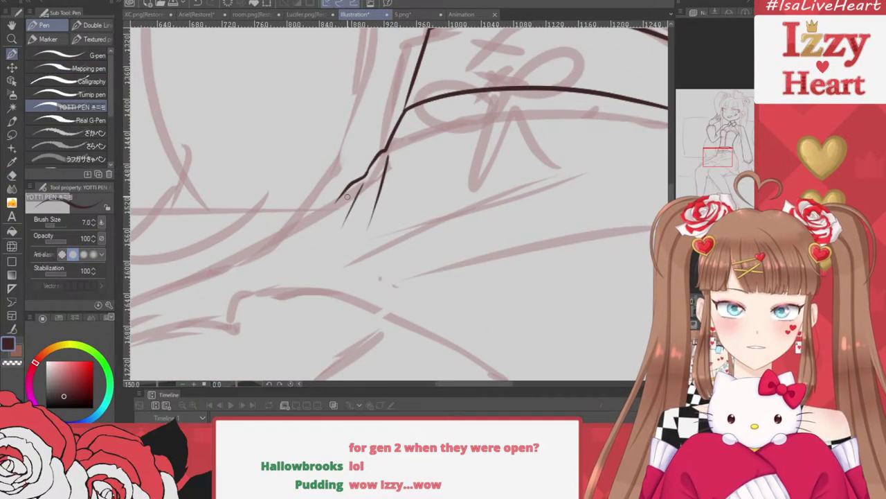
pyautogui.hotkey('ctrl', 'z')
pyautogui.hotkey('ctrl', 'z')
pyautogui.moveTo(385, 158); pyautogui.dragTo(380, 225)
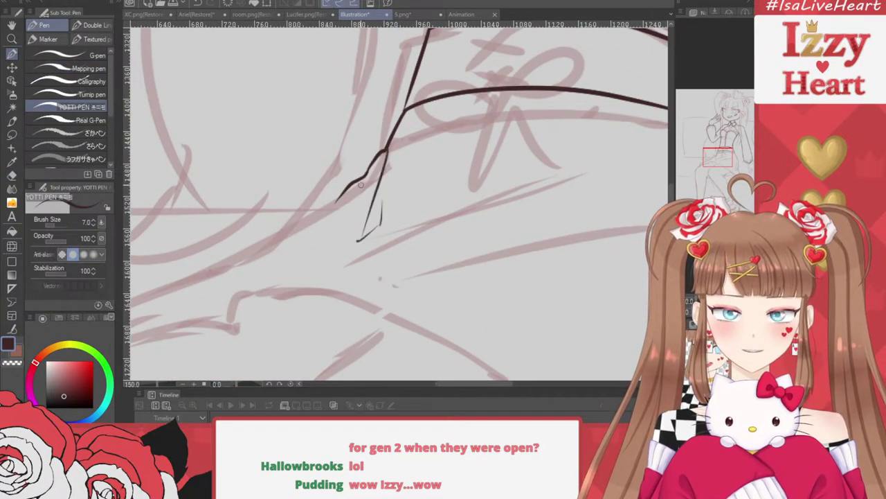
pyautogui.moveTo(357, 239); pyautogui.dragTo(369, 203)
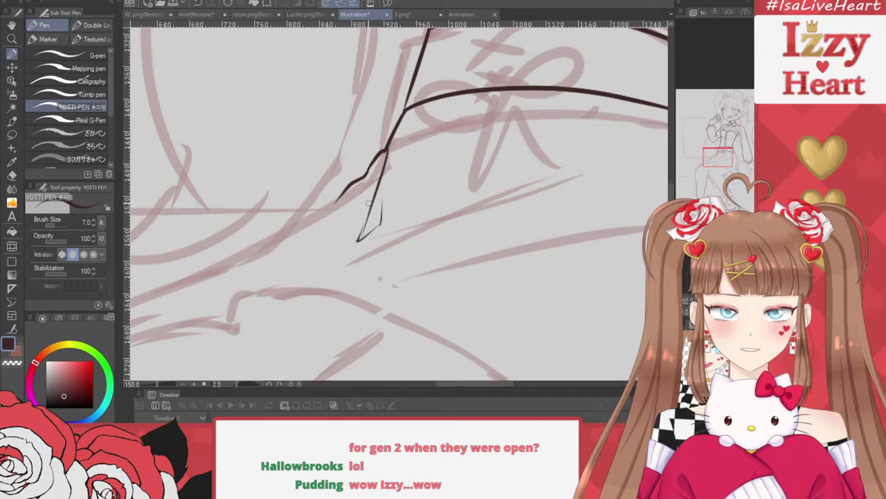
pyautogui.hotkey('ctrl', 'z')
pyautogui.moveTo(359, 241); pyautogui.dragTo(367, 220)
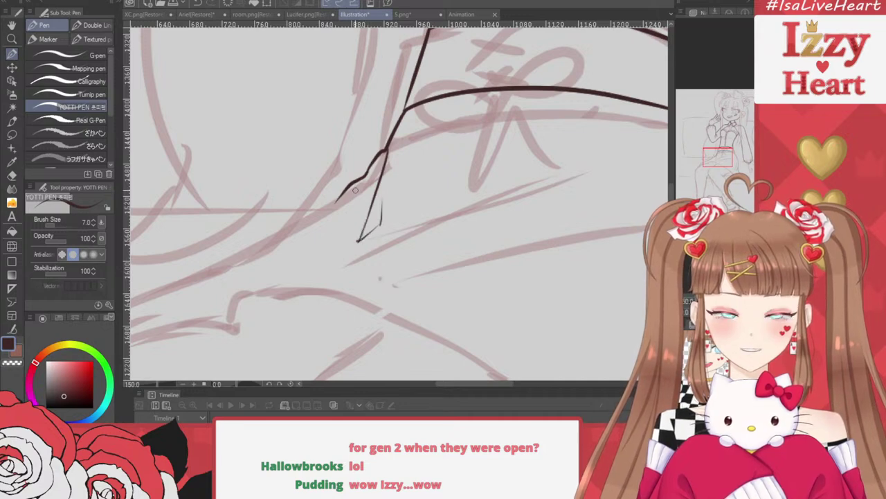
pyautogui.press('e')
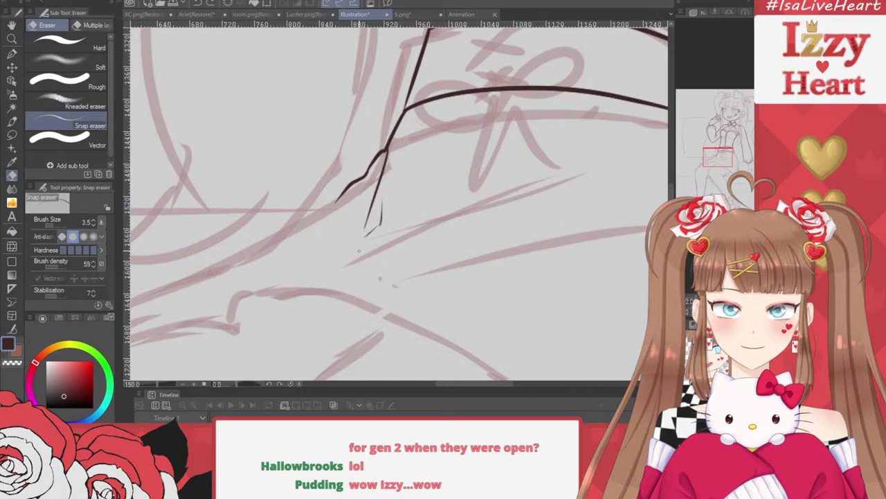
pyautogui.press('p')
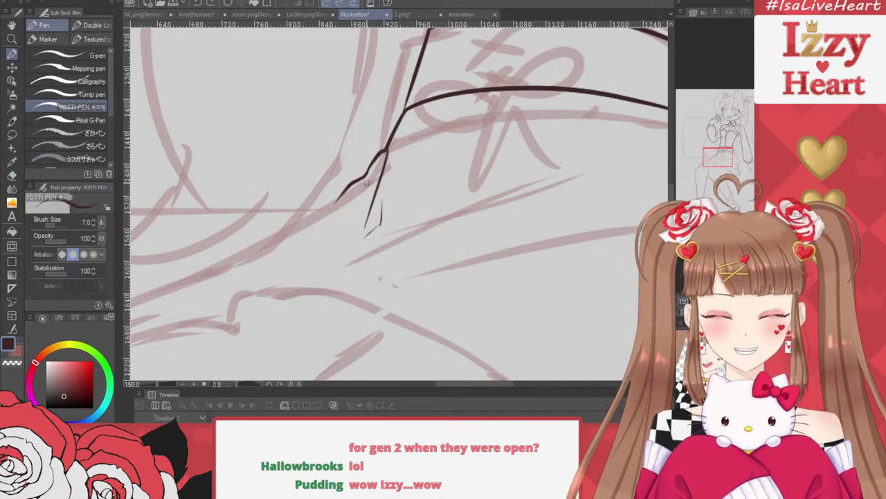
# Ink the skirt's upper edge running from the left hip fold down along the thigh to the knee
pyautogui.moveTo(367, 170)
pyautogui.mouseDown()
pyautogui.moveTo(358, 206)
pyautogui.moveTo(298, 218)
pyautogui.moveTo(183, 284)
pyautogui.mouseUp()
pyautogui.scroll(-1, 403, 158)
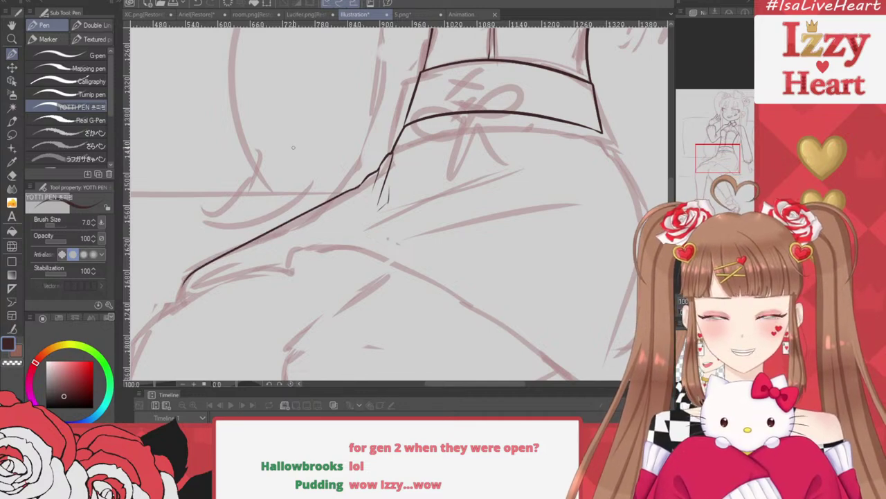
pyautogui.scroll(-2, 293, 147)
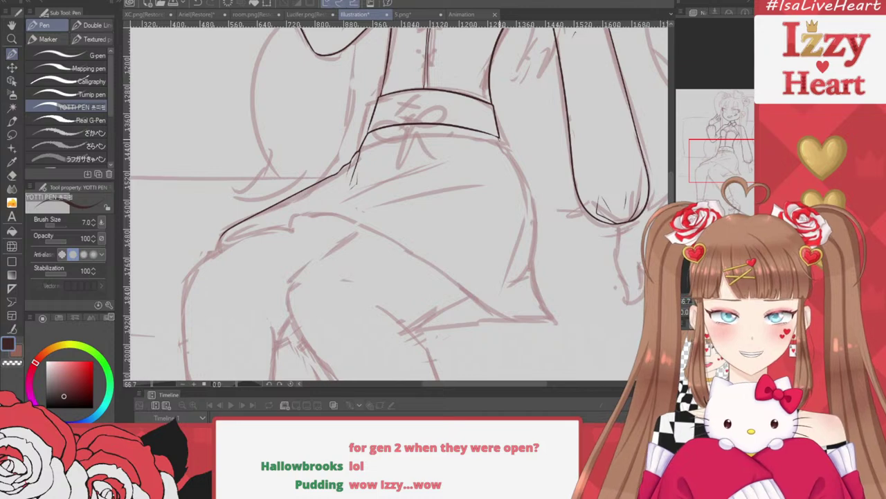
# Ink the skirt's right side edge and its hem, with a wavy front line and a straight back line beneath it
pyautogui.moveTo(500, 139); pyautogui.dragTo(540, 290)
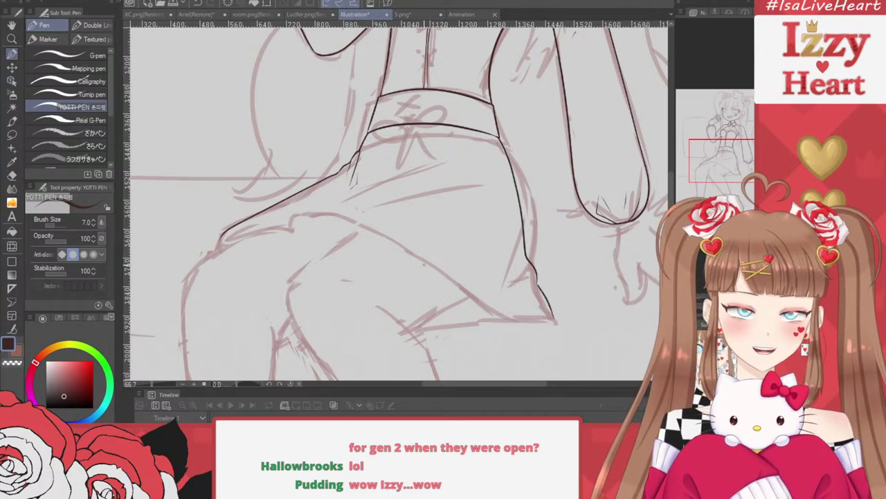
pyautogui.moveTo(222, 242)
pyautogui.mouseDown()
pyautogui.moveTo(295, 237)
pyautogui.moveTo(308, 226)
pyautogui.moveTo(350, 235)
pyautogui.moveTo(410, 261)
pyautogui.moveTo(410, 273)
pyautogui.moveTo(429, 268)
pyautogui.moveTo(514, 326)
pyautogui.moveTo(554, 326)
pyautogui.mouseUp()
pyautogui.moveTo(417, 328); pyautogui.dragTo(562, 328)
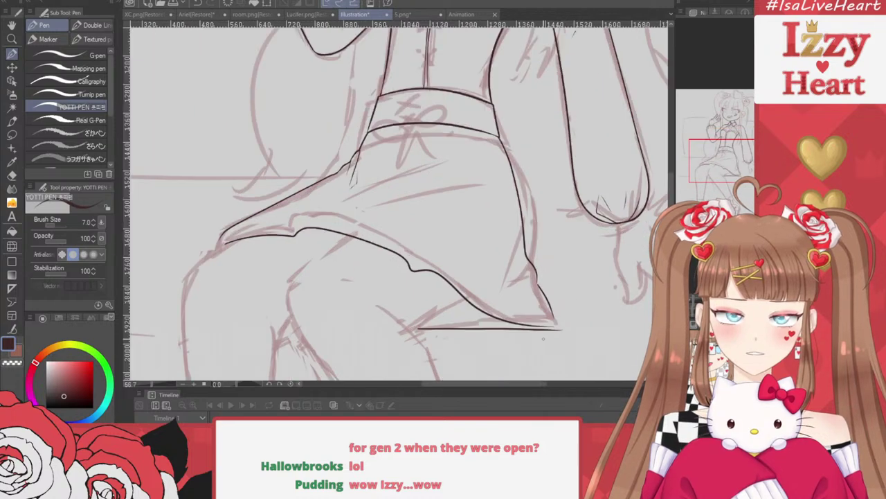
# Join the break in the skirt's right side edge and curve its lower end around to the back hem
pyautogui.scroll(5, 547, 336)
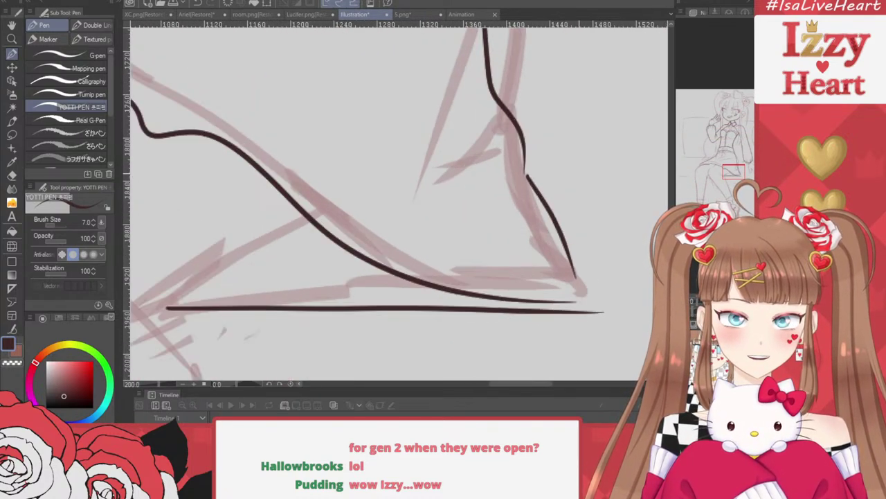
pyautogui.scroll(2, 580, 174)
pyautogui.moveTo(469, 137); pyautogui.dragTo(477, 187)
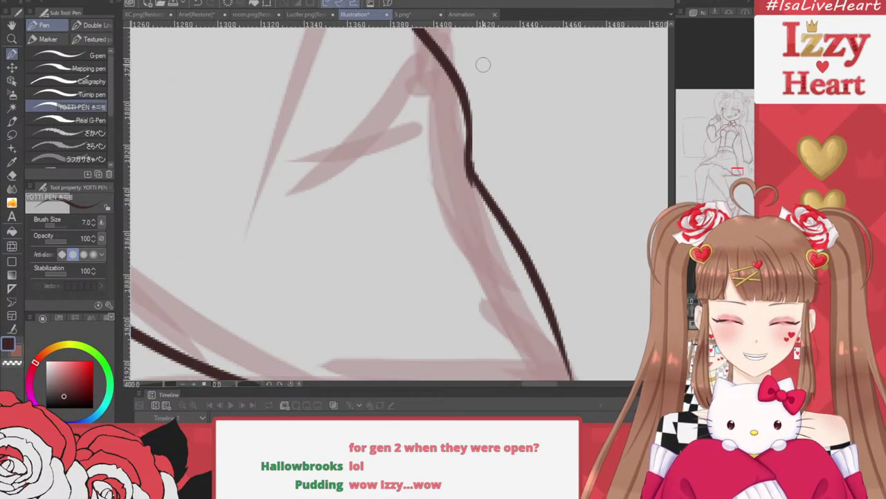
pyautogui.scroll(-2, 483, 64)
pyautogui.scroll(2, 506, 178)
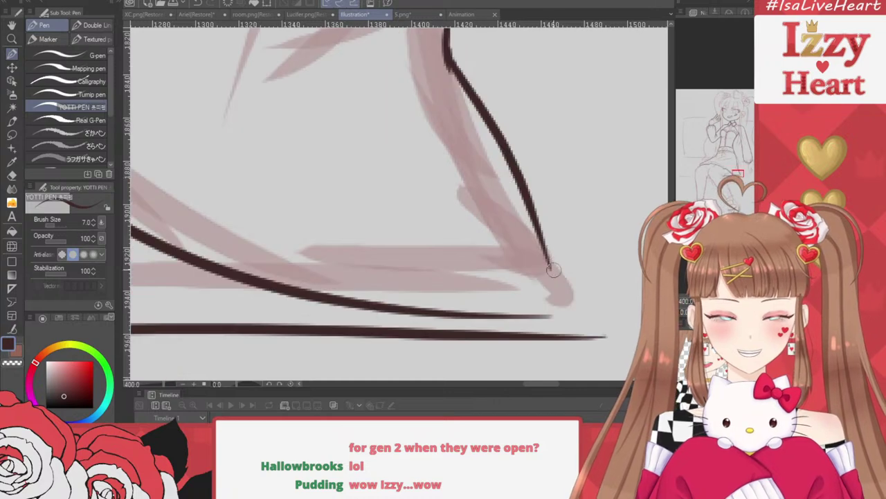
pyautogui.moveTo(545, 243)
pyautogui.mouseDown()
pyautogui.moveTo(562, 298)
pyautogui.moveTo(558, 344)
pyautogui.mouseUp()
# Erase the line ends overshooting the skirt's lower right corner
pyautogui.click(12, 189)
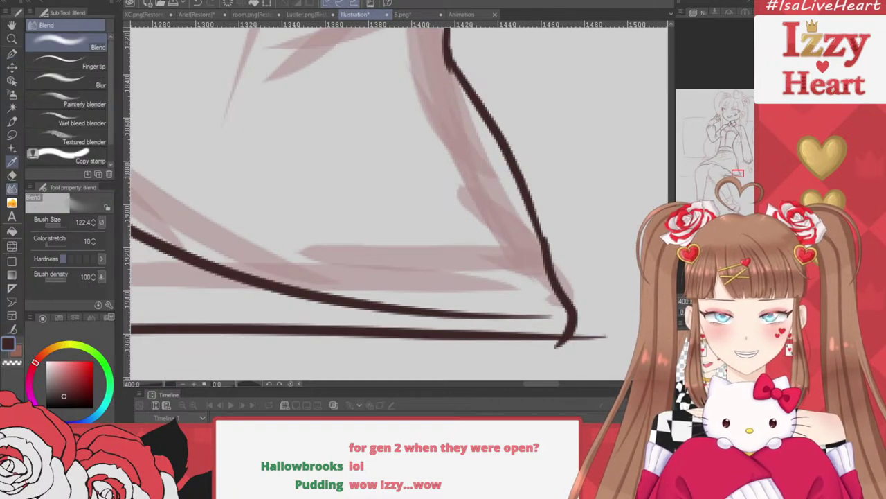
pyautogui.click(12, 176)
pyautogui.moveTo(548, 355); pyautogui.dragTo(620, 332)
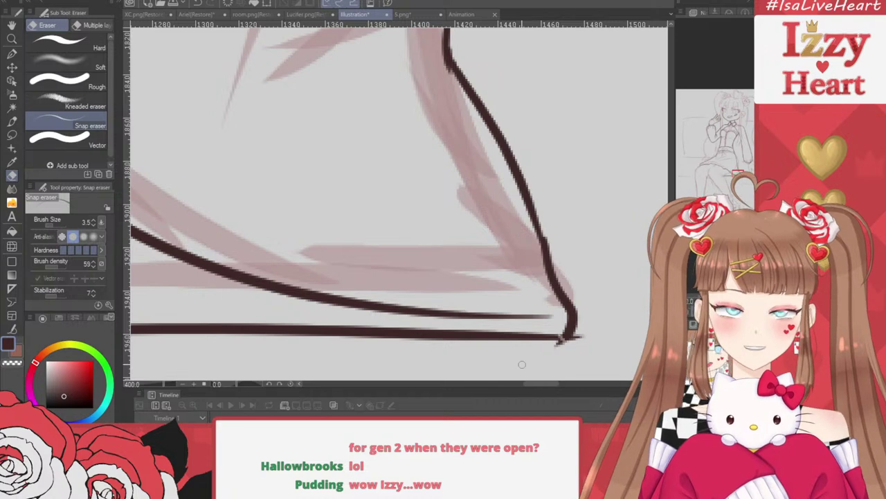
pyautogui.moveTo(566, 348)
pyautogui.mouseDown()
pyautogui.moveTo(589, 348)
pyautogui.moveTo(588, 337)
pyautogui.moveTo(603, 334)
pyautogui.mouseUp()
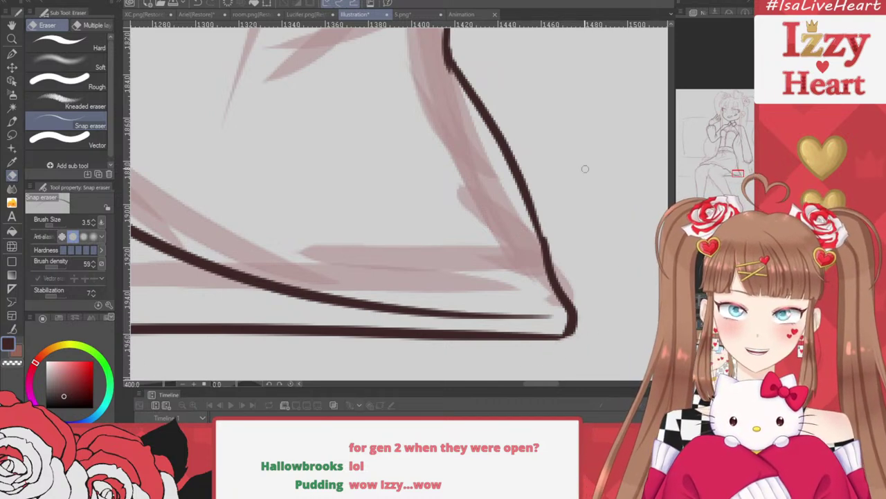
# Ink a short stroke closing the front hem's right end down onto the back hem line
pyautogui.press('p')
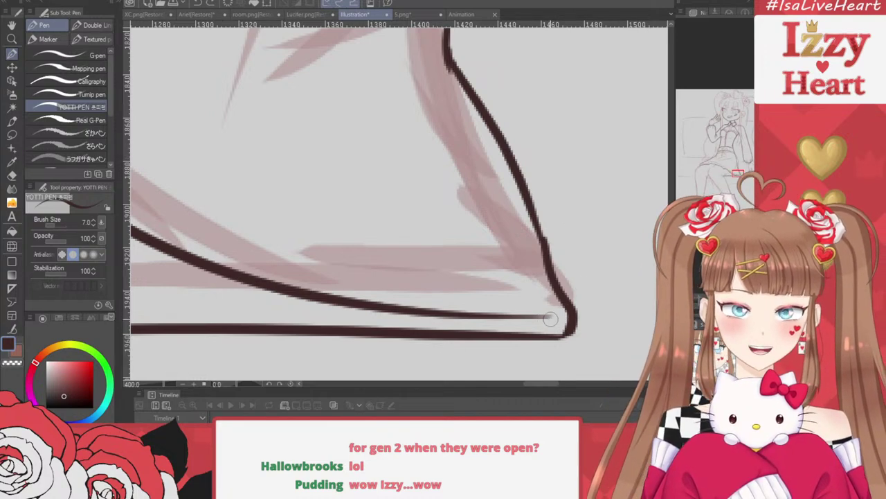
pyautogui.moveTo(552, 318); pyautogui.dragTo(556, 333)
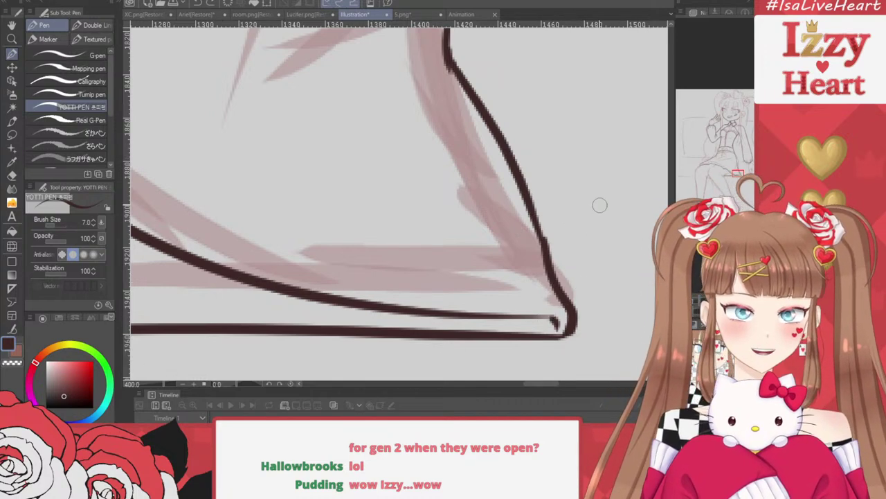
pyautogui.scroll(-3, 600, 204)
pyautogui.scroll(-2, 600, 205)
pyautogui.scroll(1, 464, 158)
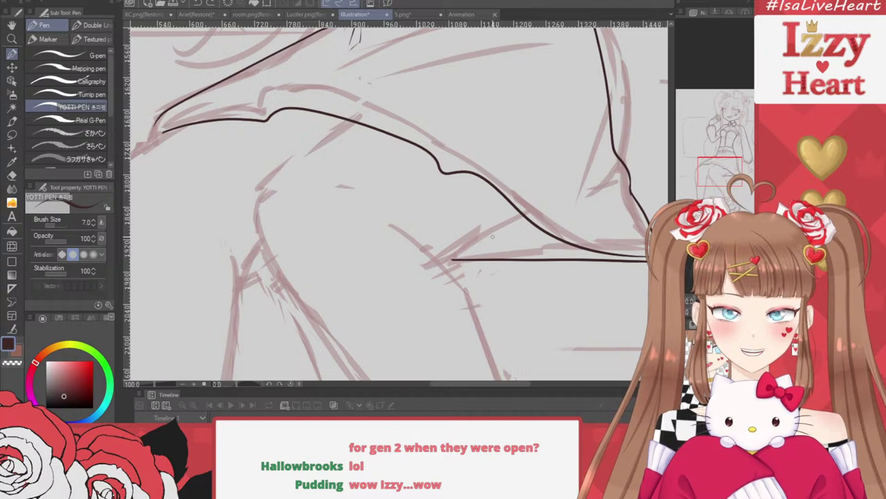
# Try two fold lines rising from the notch in the skirt's front hem and remove them
pyautogui.scroll(-2, 492, 237)
pyautogui.scroll(1, 505, 157)
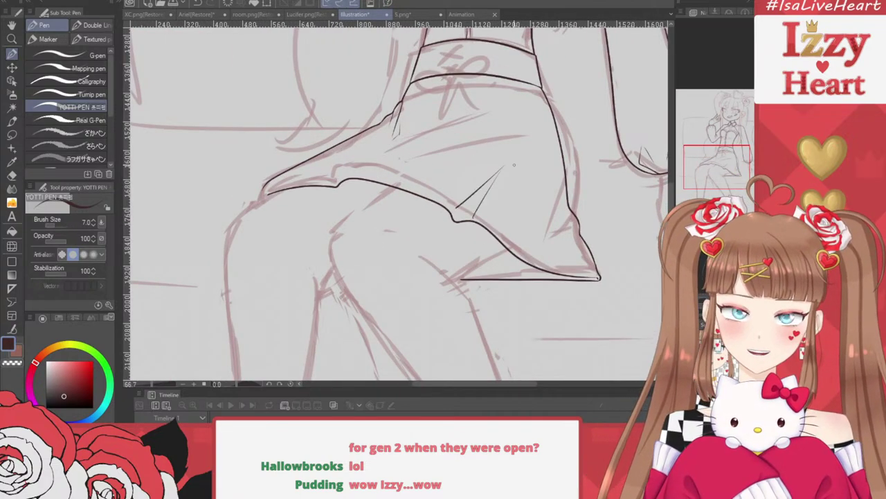
pyautogui.scroll(2, 346, 329)
pyautogui.press('e')
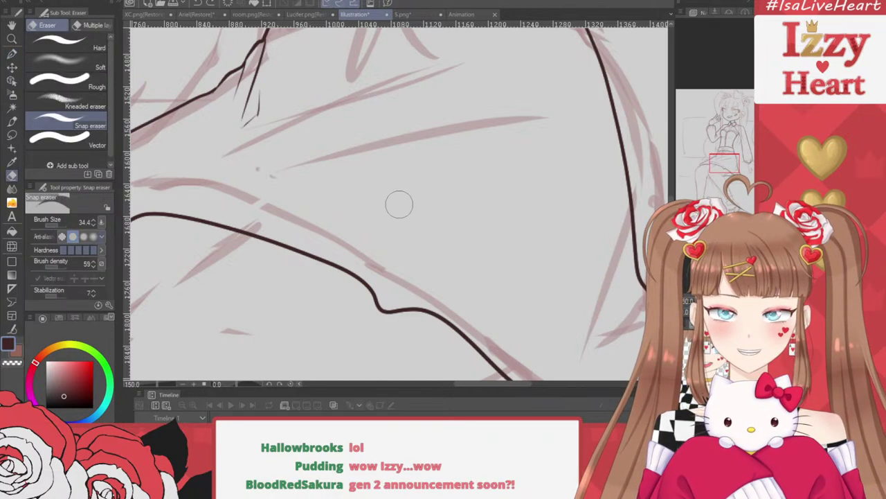
# Erase the notched section of the skirt's front hem line
pyautogui.moveTo(360, 277); pyautogui.dragTo(394, 305)
pyautogui.moveTo(419, 336); pyautogui.dragTo(426, 349)
pyautogui.scroll(3, 386, 296)
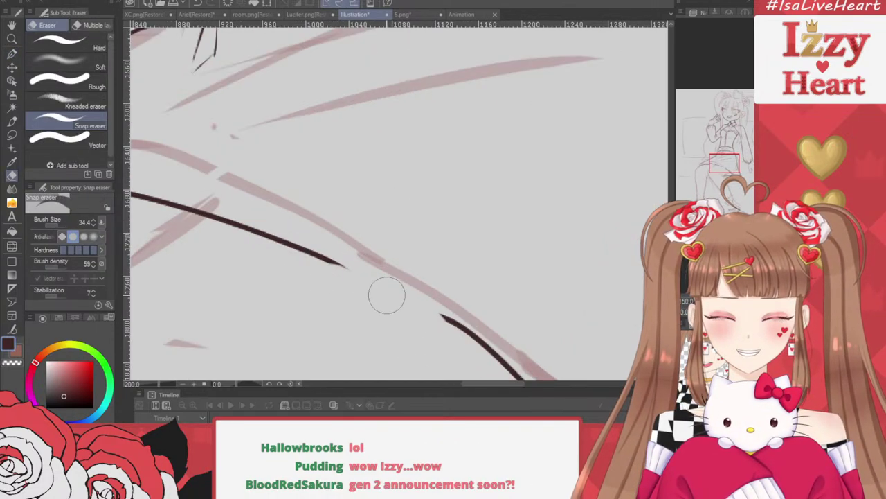
# Ink a stroke with a small, soft bump across the gap in the skirt's front hem
pyautogui.press('p')
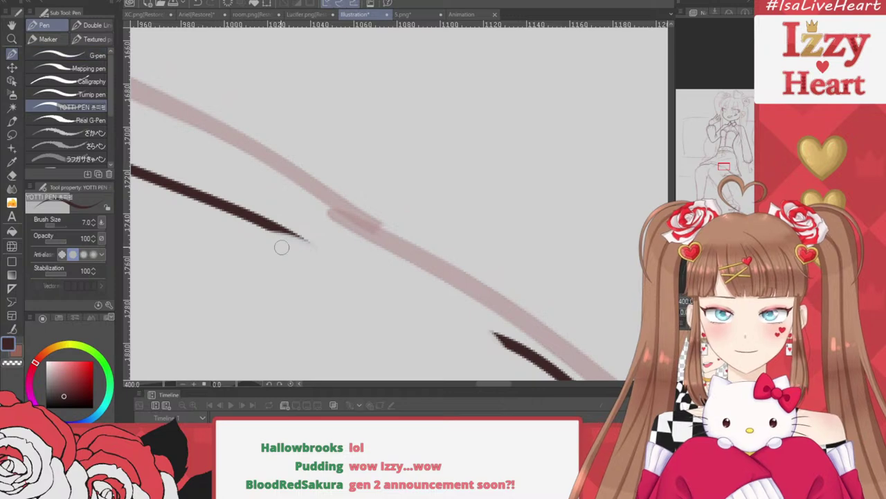
pyautogui.moveTo(302, 236)
pyautogui.mouseDown()
pyautogui.moveTo(357, 269)
pyautogui.moveTo(391, 249)
pyautogui.moveTo(520, 356)
pyautogui.moveTo(548, 350)
pyautogui.mouseUp()
pyautogui.scroll(-4, 473, 298)
pyautogui.scroll(-1, 473, 298)
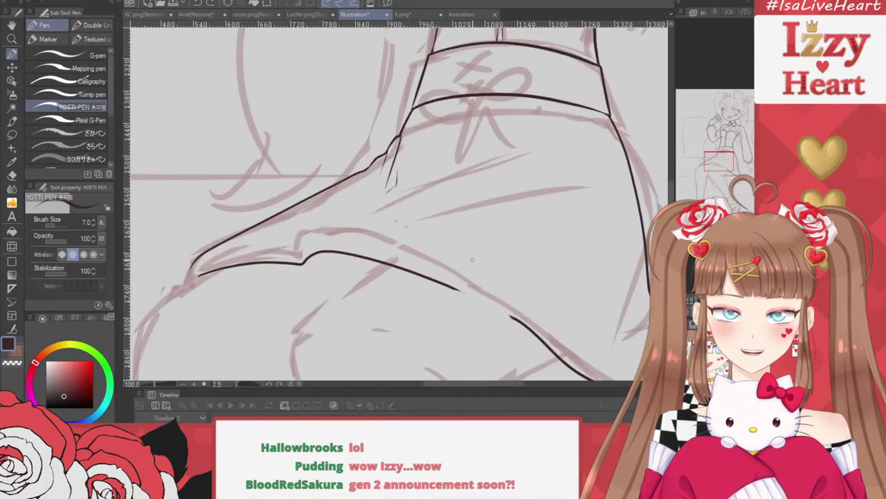
pyautogui.moveTo(461, 289); pyautogui.dragTo(511, 316)
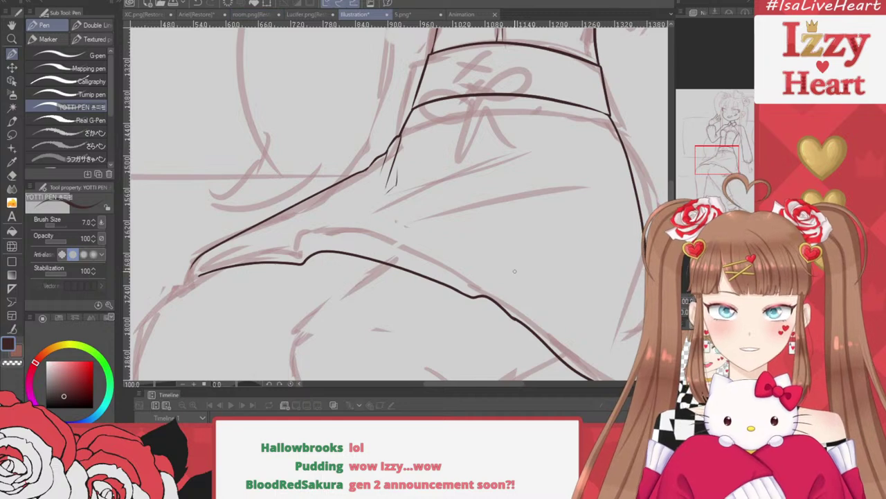
pyautogui.scroll(1, 498, 288)
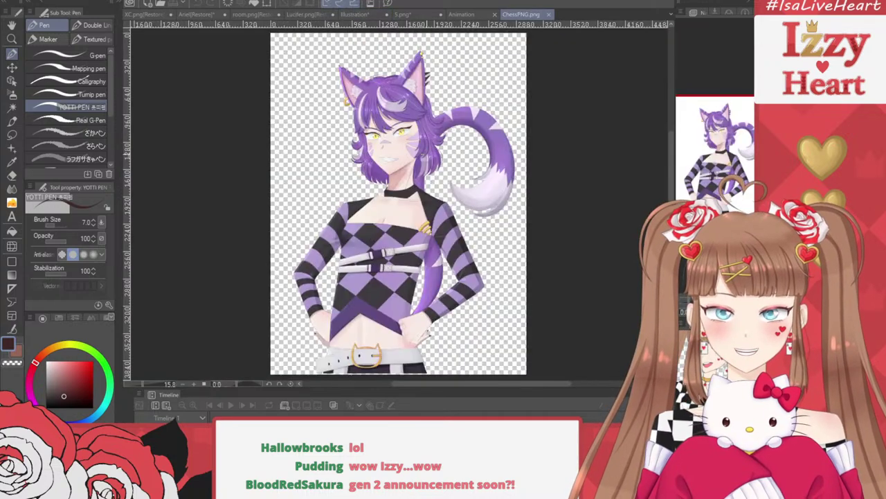
# Look over the ChessPNG.png artwork from head to belt, close it and return to the Illustration canvas
pyautogui.scroll(1, 400, 202)
pyautogui.scroll(1, 384, 69)
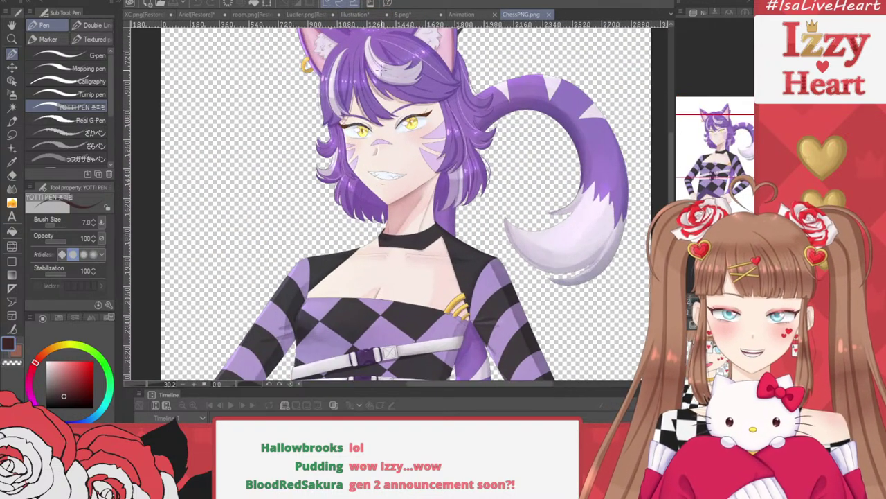
pyautogui.moveTo(671, 154); pyautogui.dragTo(671, 205)
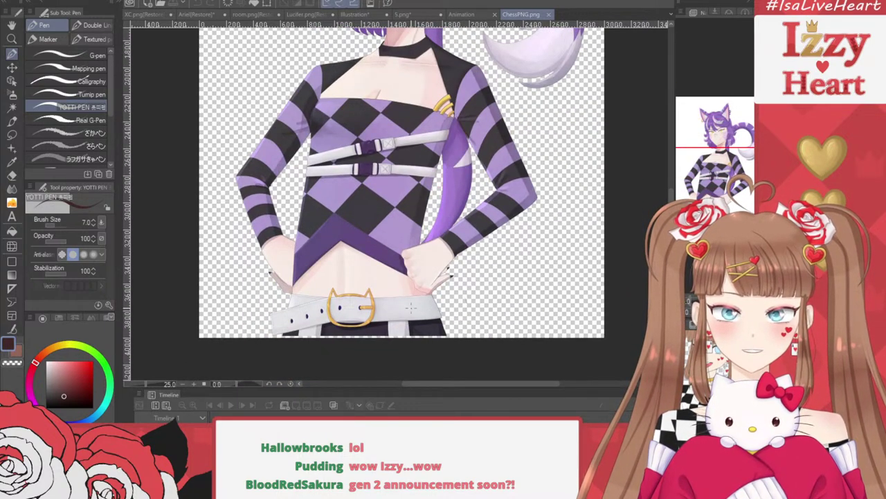
pyautogui.scroll(4, 522, 242)
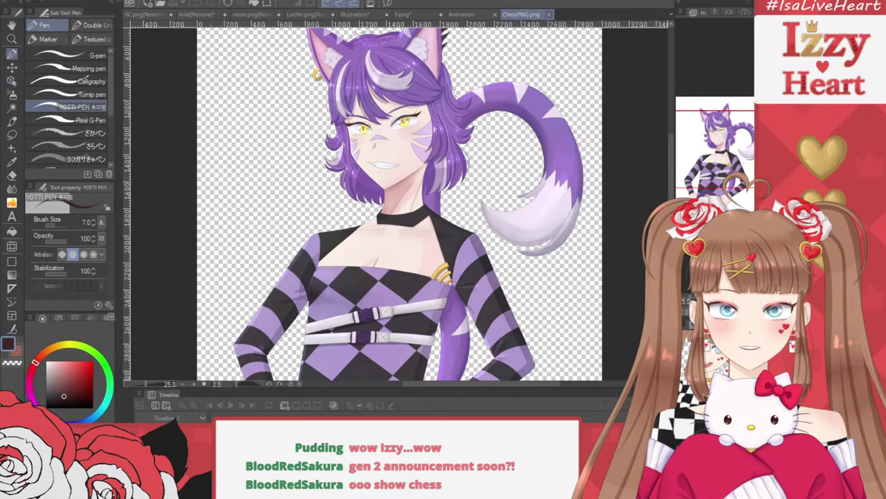
pyautogui.click(549, 14)
pyautogui.click(360, 14)
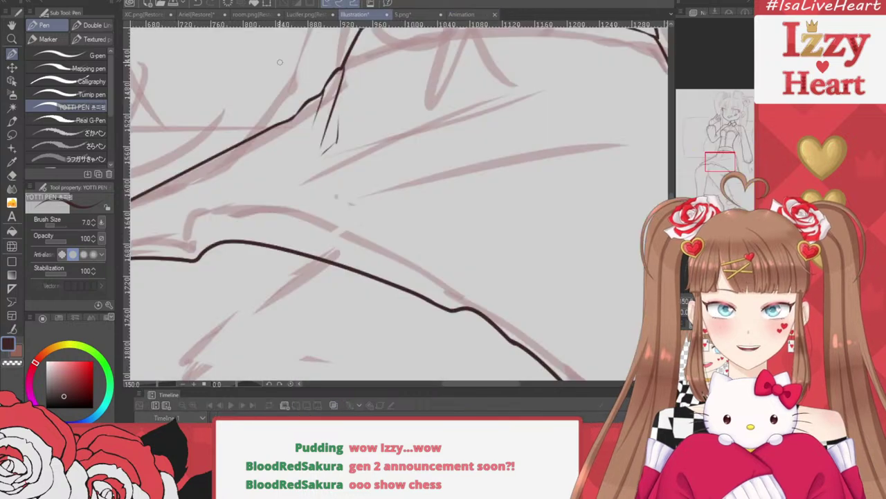
# Ink a long fold line rising across the skirt above the front hem and a shorter one just below it
pyautogui.scroll(-2, 473, 116)
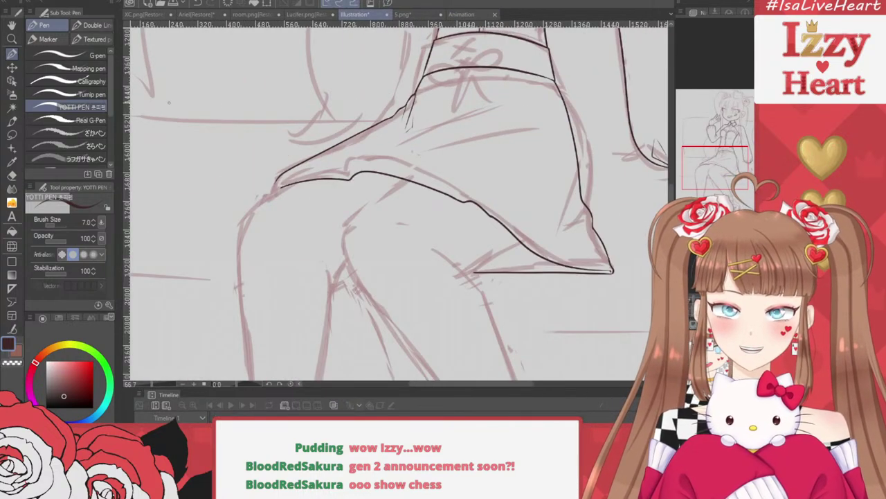
pyautogui.moveTo(364, 163); pyautogui.dragTo(501, 129)
pyautogui.moveTo(432, 156); pyautogui.dragTo(488, 145)
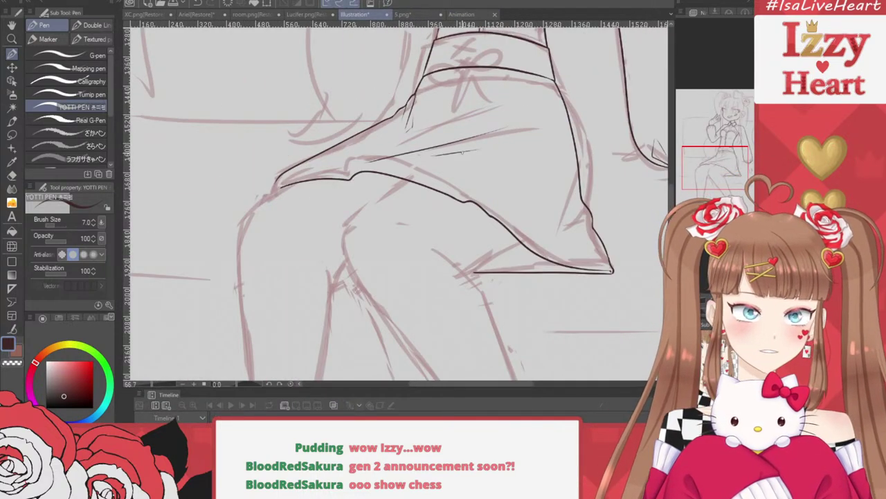
pyautogui.scroll(-1, 464, 153)
pyautogui.scroll(2, 527, 71)
pyautogui.scroll(-1, 454, 79)
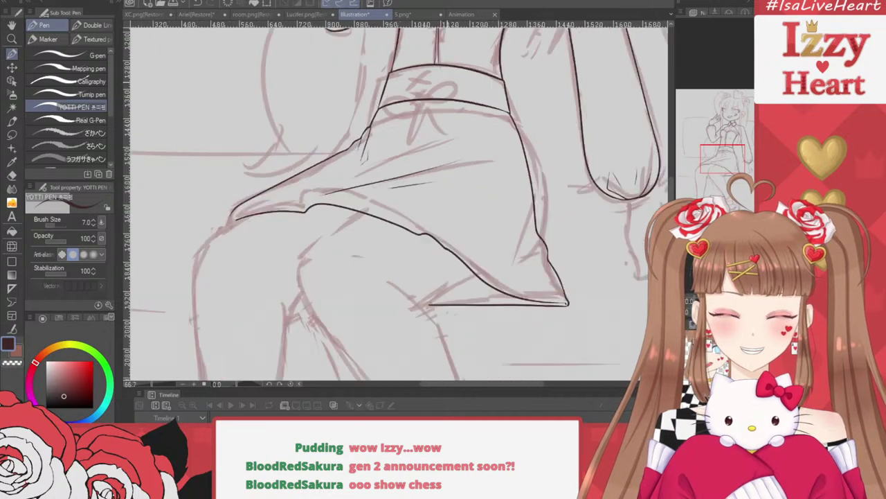
# Try two small rectangles beneath the waistband's upper edge and undo them
pyautogui.scroll(3, 453, 60)
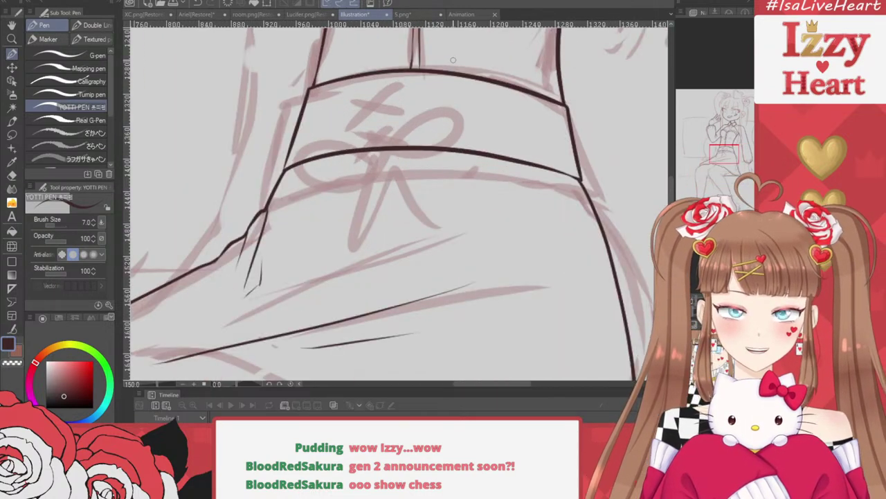
pyautogui.scroll(3, 453, 60)
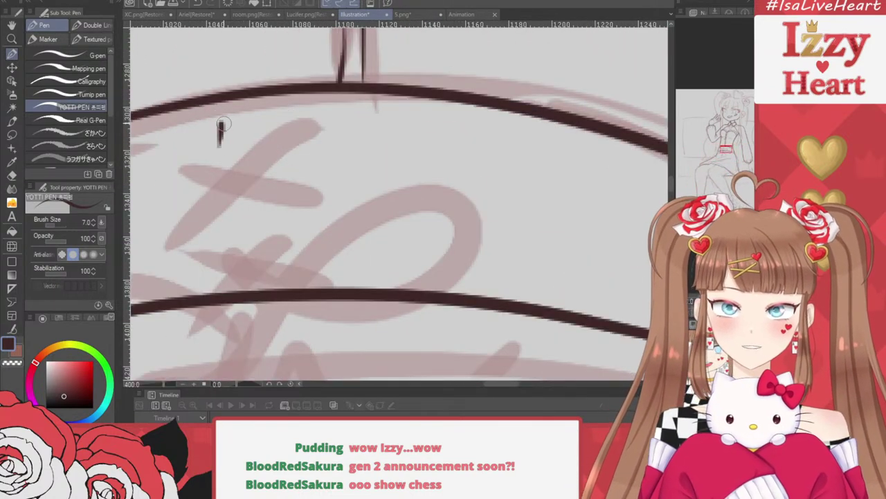
pyautogui.moveTo(222, 124)
pyautogui.mouseDown()
pyautogui.moveTo(270, 112)
pyautogui.moveTo(264, 144)
pyautogui.moveTo(218, 148)
pyautogui.mouseUp()
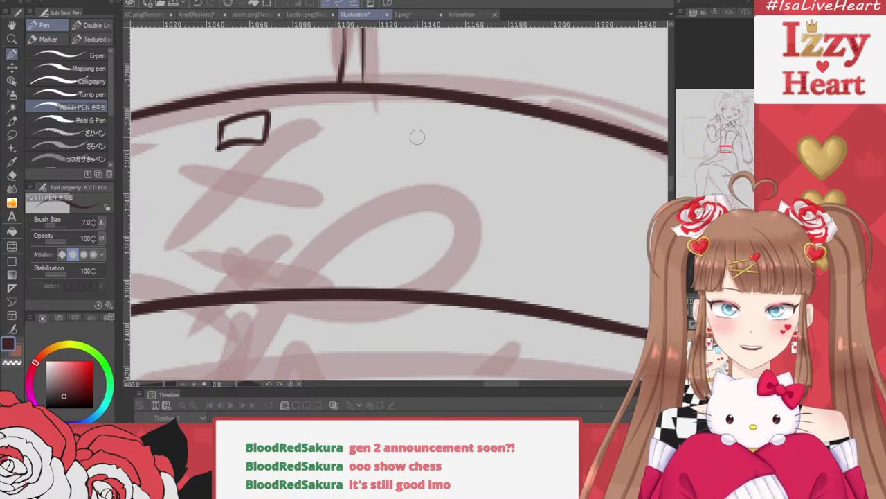
pyautogui.moveTo(413, 118)
pyautogui.mouseDown()
pyautogui.moveTo(411, 143)
pyautogui.moveTo(426, 116)
pyautogui.moveTo(462, 118)
pyautogui.moveTo(458, 147)
pyautogui.moveTo(407, 149)
pyautogui.moveTo(461, 153)
pyautogui.mouseUp()
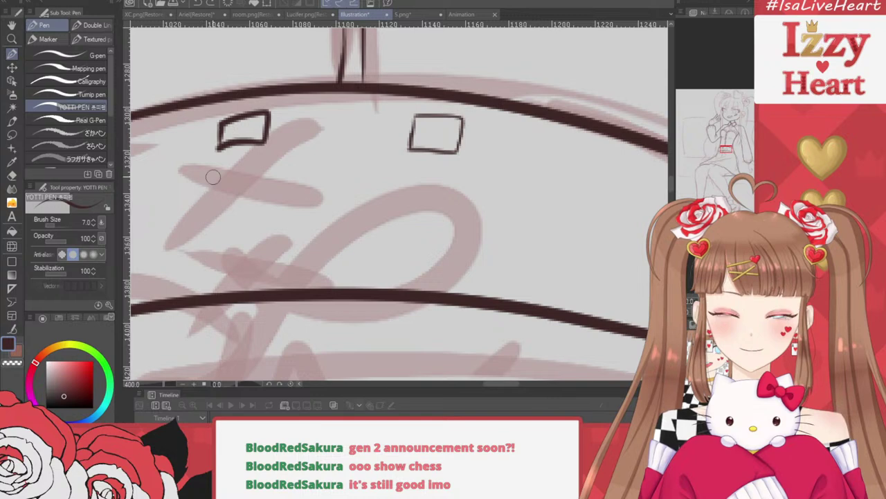
pyautogui.hotkey('ctrl', 'z')
pyautogui.hotkey('ctrl', 'z')
pyautogui.hotkey('ctrl', 'z')
pyautogui.hotkey('ctrl', 'z')
pyautogui.hotkey('ctrl', 'z')
pyautogui.hotkey('ctrl', 'z')
pyautogui.hotkey('ctrl', 'z')
pyautogui.hotkey('ctrl', 'z')
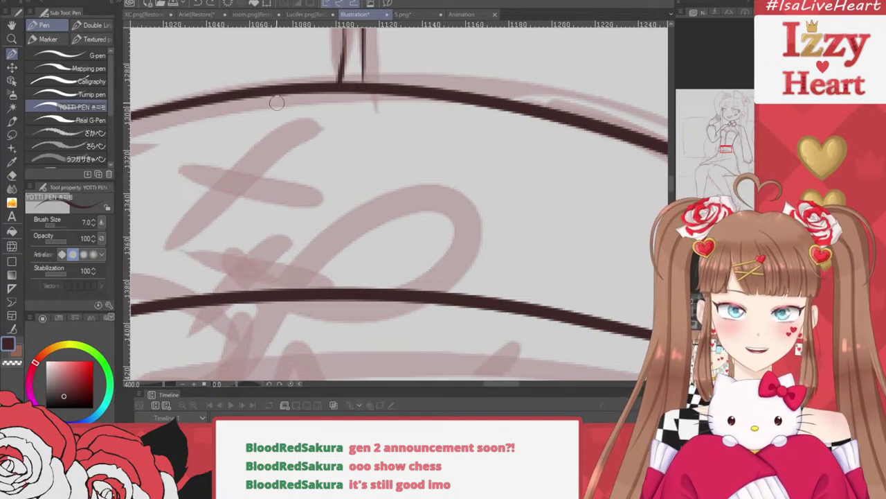
# Review the whole figure's line art with the rough sketch hidden, and show the sketch again
pyautogui.scroll(-6, 277, 102)
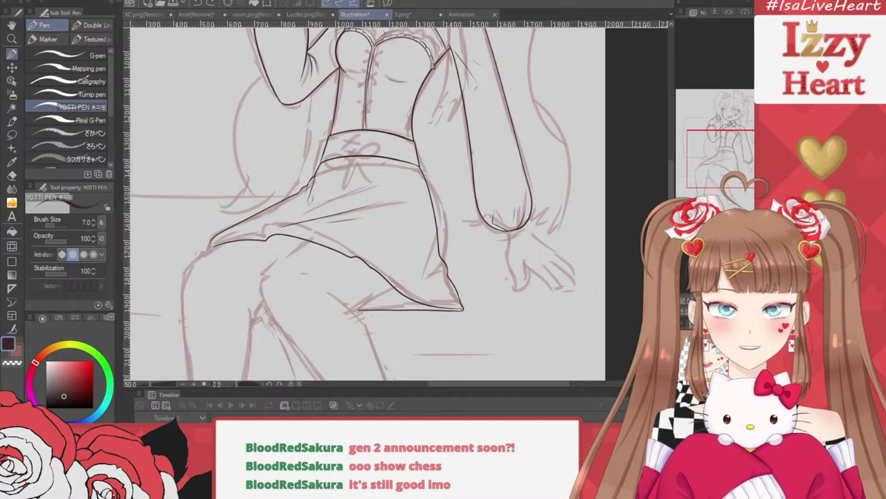
pyautogui.scroll(-2, 492, 260)
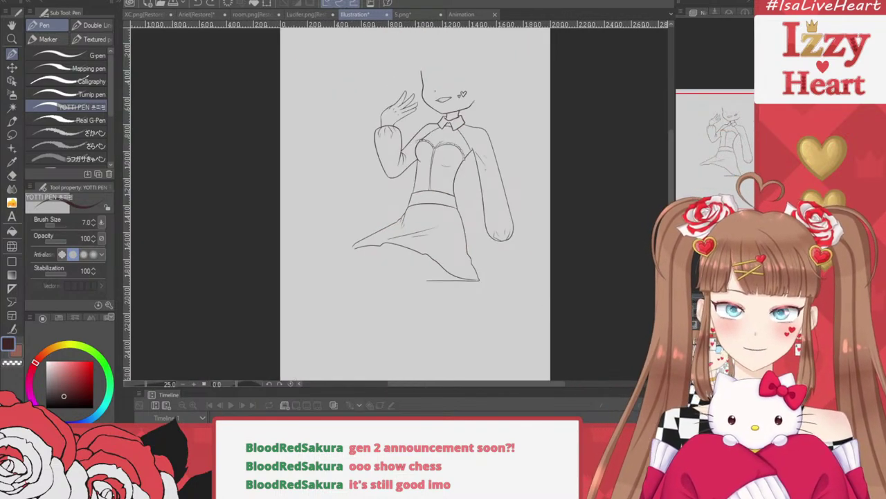
pyautogui.moveTo(443, 222); pyautogui.dragTo(420, 230)
pyautogui.scroll(1, 391, 134)
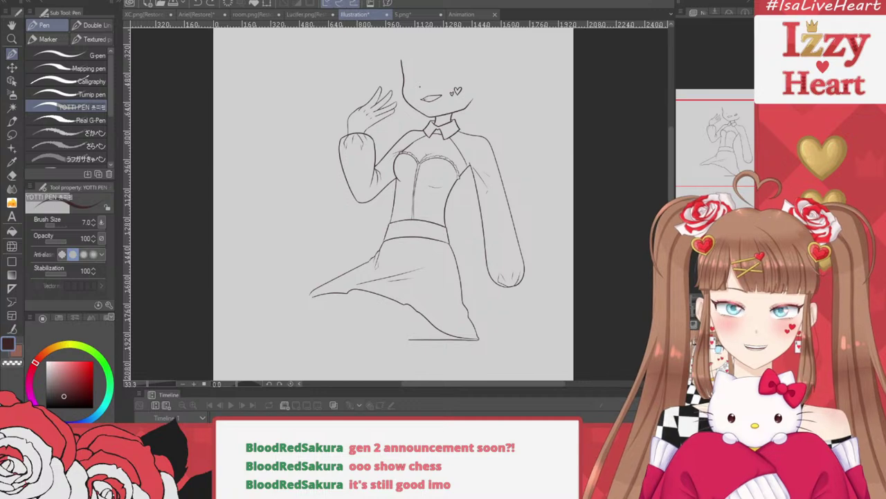
pyautogui.click(683, 388)
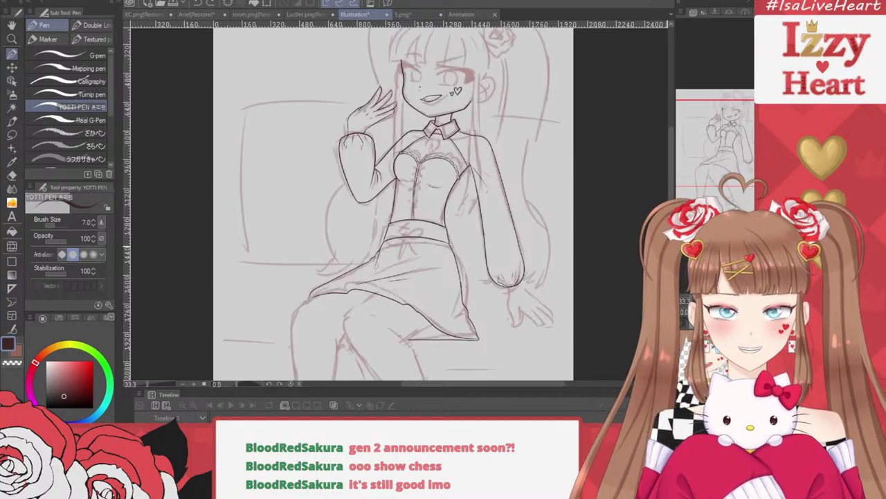
# Ink two creases running inward from the bodice's right waist edge and erase the outline between them
pyautogui.scroll(5, 415, 214)
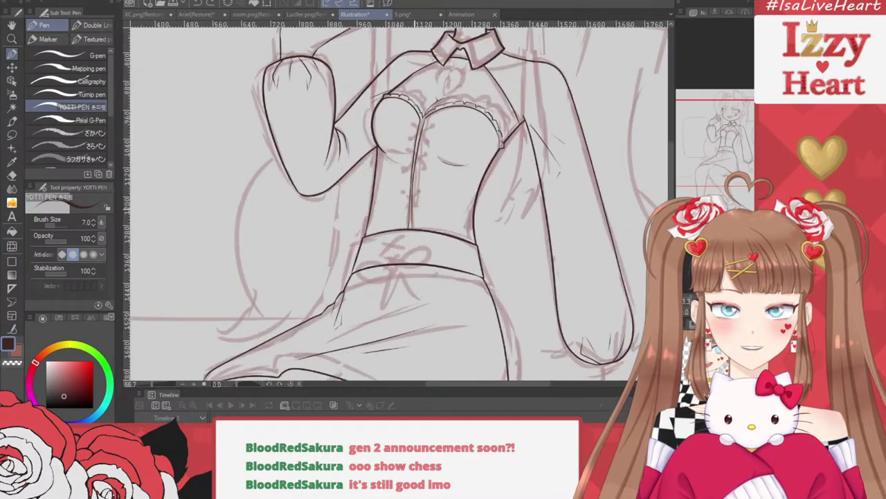
pyautogui.moveTo(548, 188); pyautogui.dragTo(487, 239)
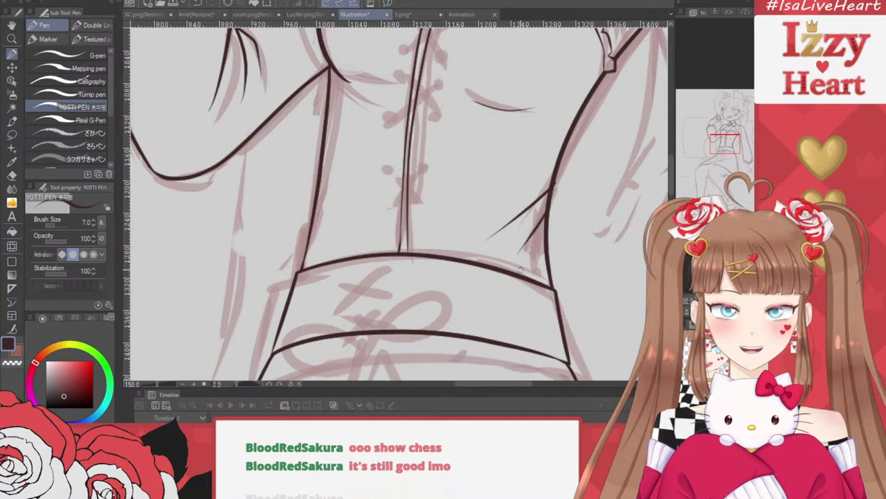
pyautogui.scroll(3, 535, 218)
pyautogui.press('e')
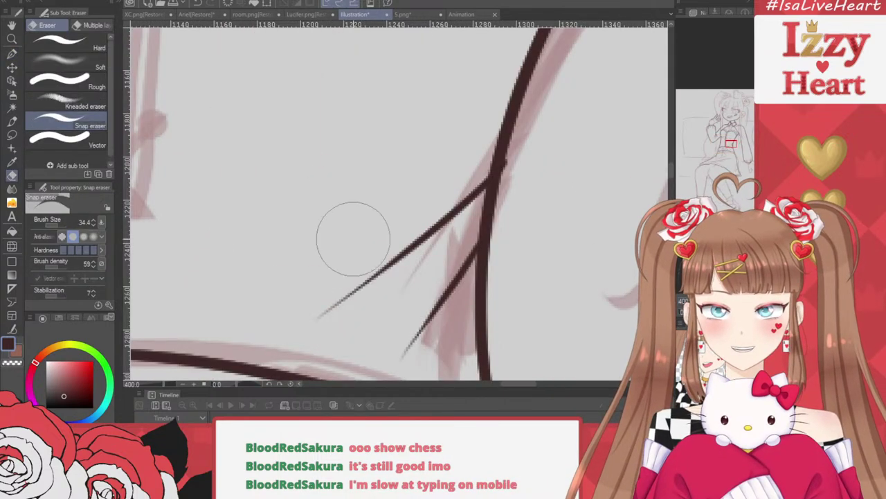
pyautogui.click(513, 173)
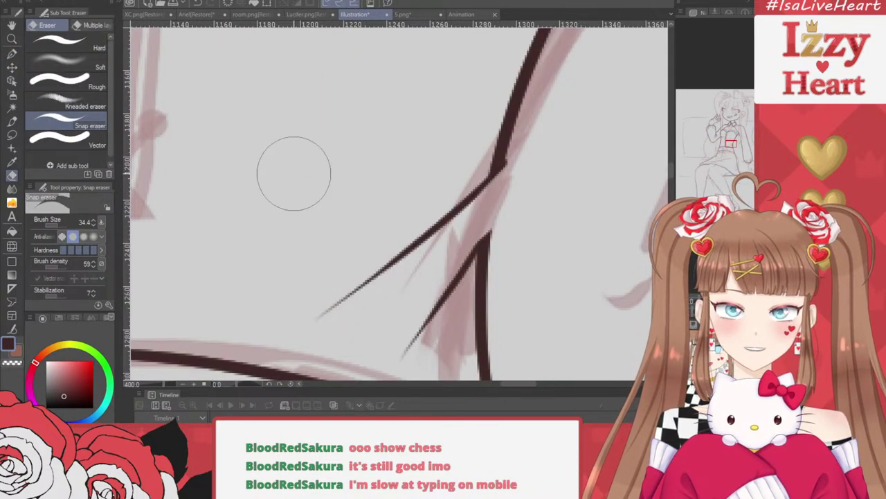
# Try several Cheese Pencil Lineart strokes between the waist and the sleeve and undo them
pyautogui.press('p')
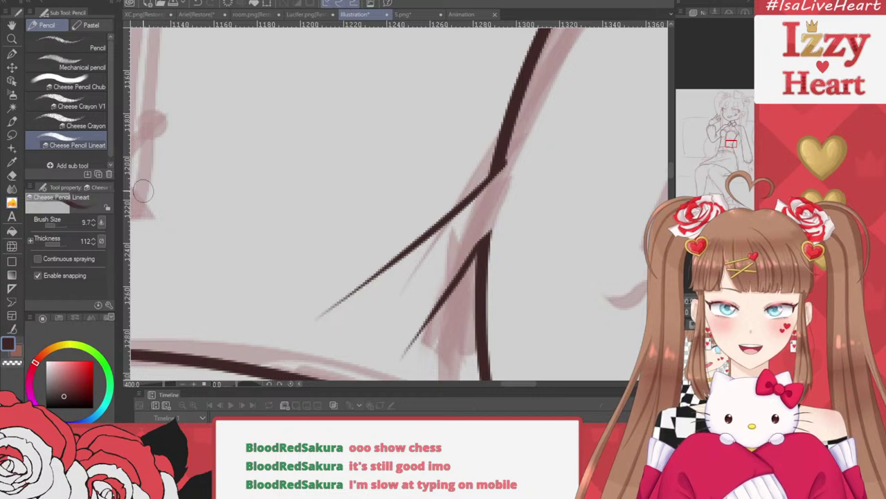
pyautogui.scroll(-3, 288, 125)
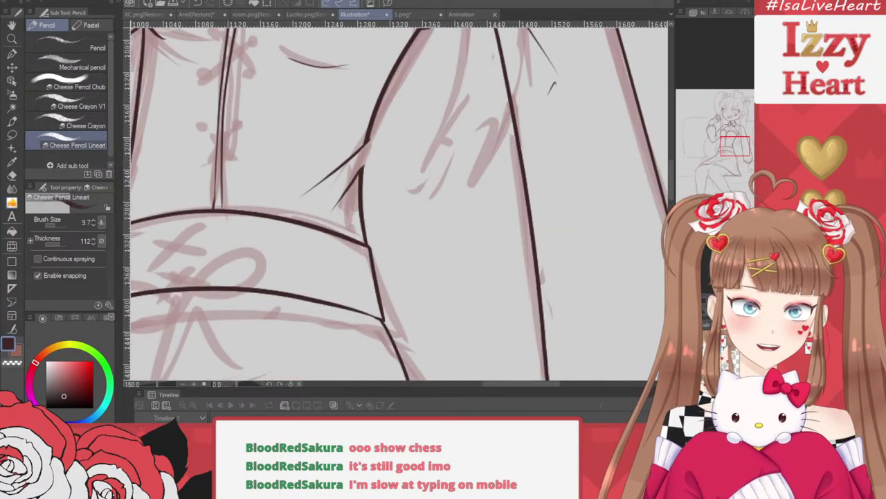
pyautogui.scroll(-1, 351, 179)
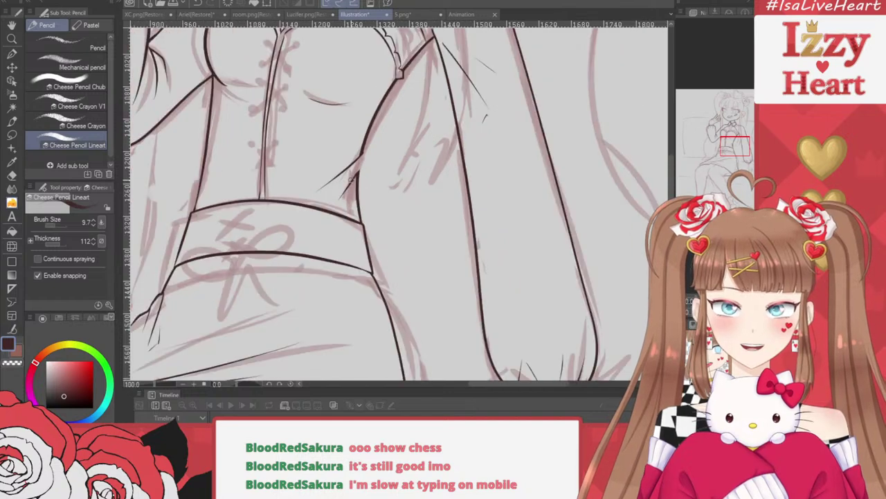
pyautogui.scroll(2, 535, 189)
pyautogui.moveTo(241, 104)
pyautogui.mouseDown()
pyautogui.moveTo(219, 208)
pyautogui.moveTo(228, 277)
pyautogui.mouseUp()
pyautogui.moveTo(244, 104)
pyautogui.mouseDown()
pyautogui.moveTo(226, 143)
pyautogui.moveTo(237, 304)
pyautogui.mouseUp()
pyautogui.hotkey('ctrl', 'z')
pyautogui.hotkey('ctrl', 'z')
pyautogui.moveTo(249, 81)
pyautogui.mouseDown()
pyautogui.moveTo(227, 207)
pyautogui.moveTo(280, 291)
pyautogui.moveTo(374, 255)
pyautogui.mouseUp()
pyautogui.moveTo(385, 251); pyautogui.dragTo(417, 219)
pyautogui.moveTo(426, 170); pyautogui.dragTo(429, 227)
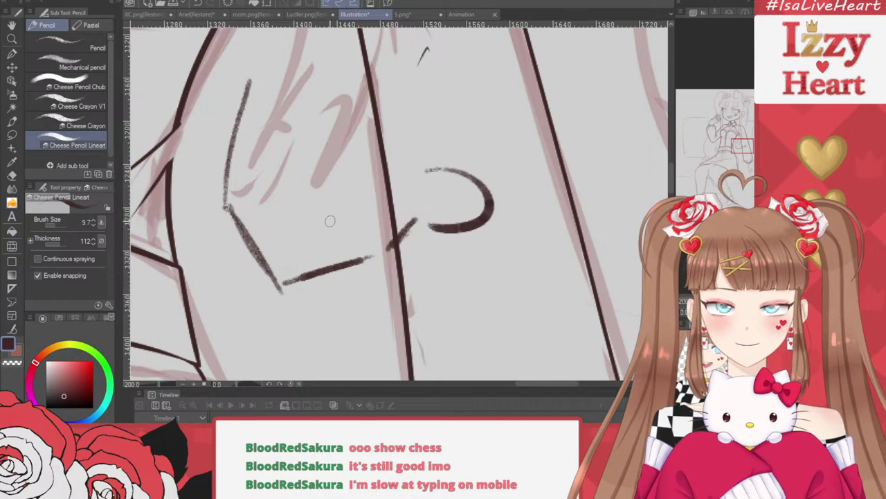
pyautogui.hotkey('ctrl', 'z')
pyautogui.hotkey('ctrl', 'z')
pyautogui.hotkey('ctrl', 'z')
pyautogui.hotkey('ctrl', 'z')
pyautogui.hotkey('ctrl', 'z')
pyautogui.hotkey('ctrl', 'z')
pyautogui.scroll(-1, 499, 173)
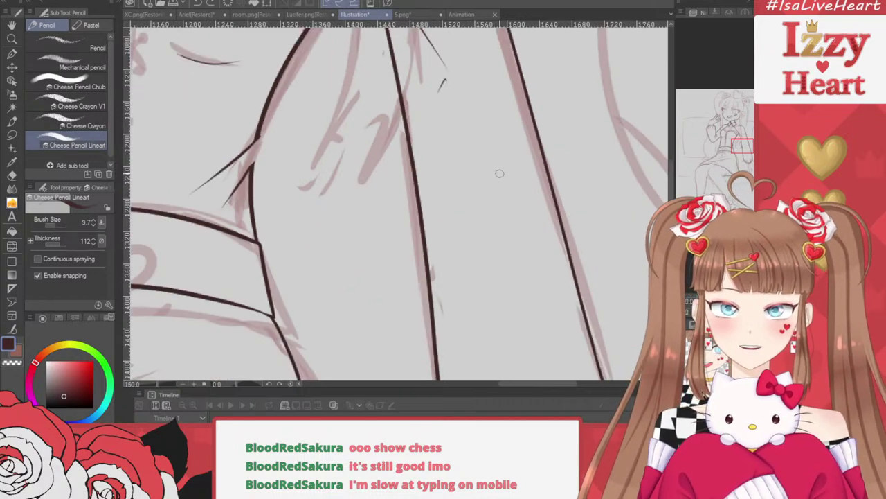
# Ink a short outward-bulging curve with the YOTTI PEN to bridge the waist outline between the two creases
pyautogui.scroll(3, 243, 101)
pyautogui.click(12, 54)
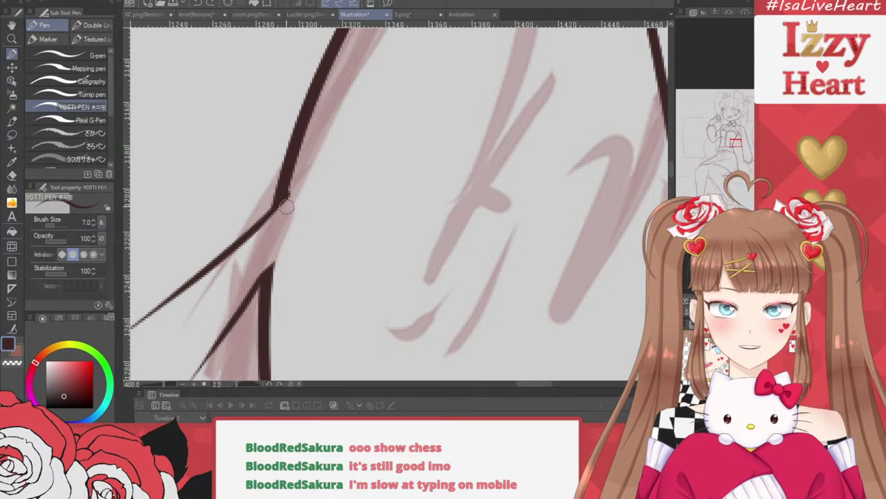
pyautogui.moveTo(283, 201); pyautogui.dragTo(270, 272)
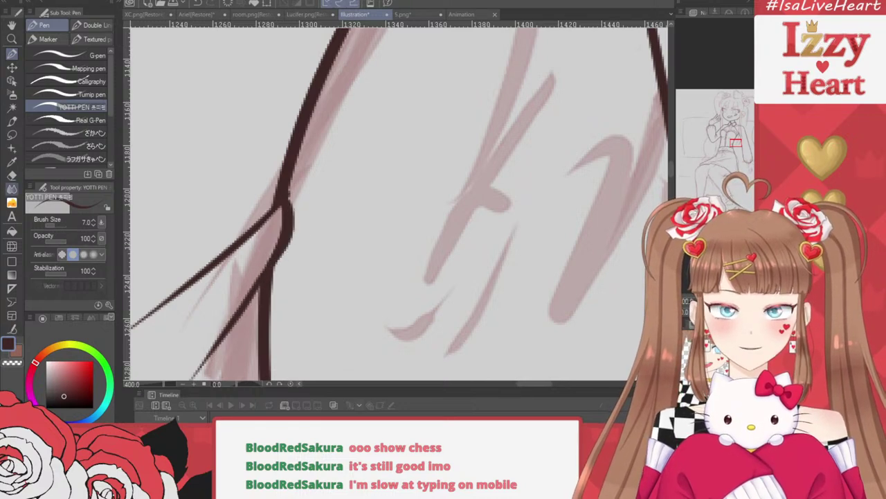
pyautogui.press('e')
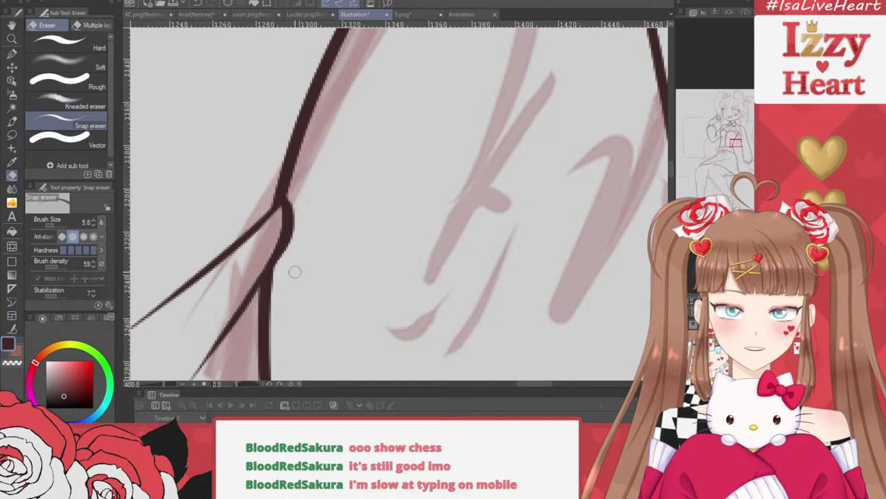
pyautogui.scroll(-3, 461, 111)
pyautogui.scroll(-2, 447, 235)
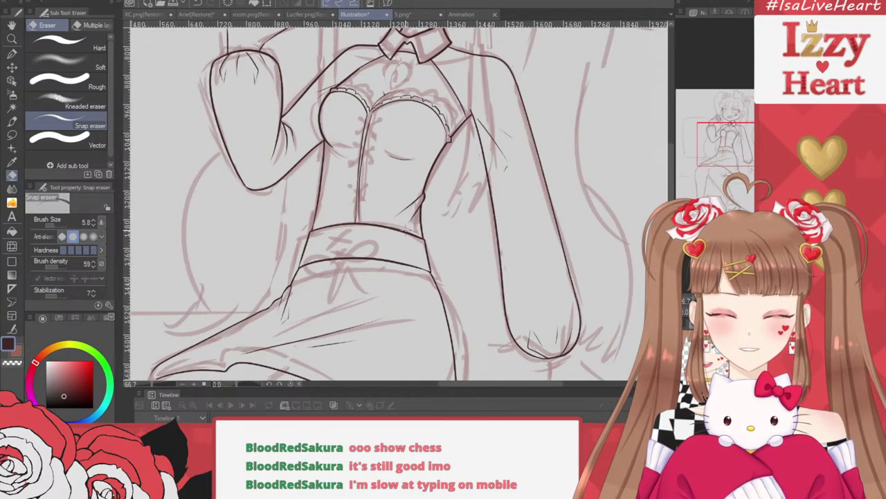
pyautogui.scroll(4, 401, 170)
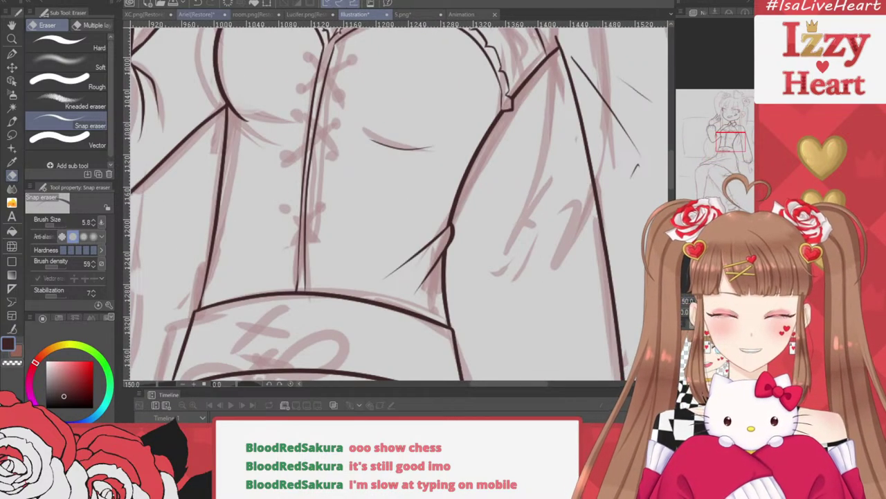
# Switch to the YOTTI PEN and try a large spiral stroke over the sketched legs
pyautogui.press('p')
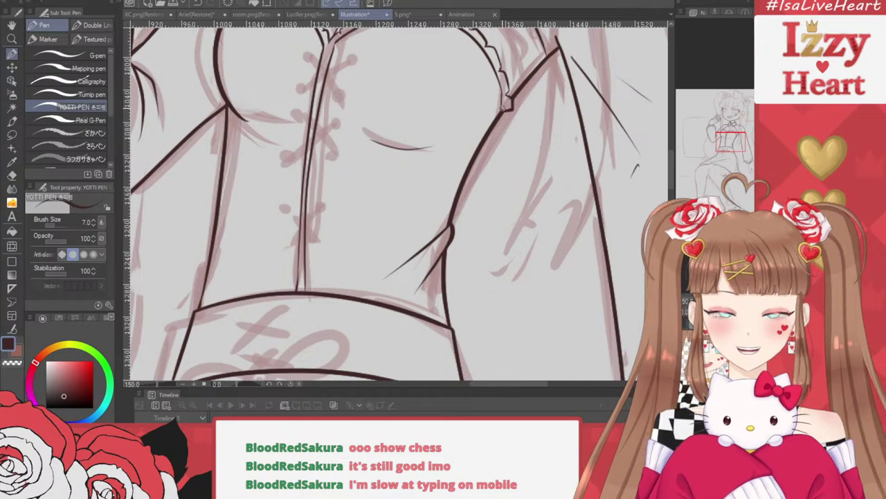
pyautogui.scroll(-2, 504, 108)
pyautogui.moveTo(504, 107); pyautogui.dragTo(469, 325)
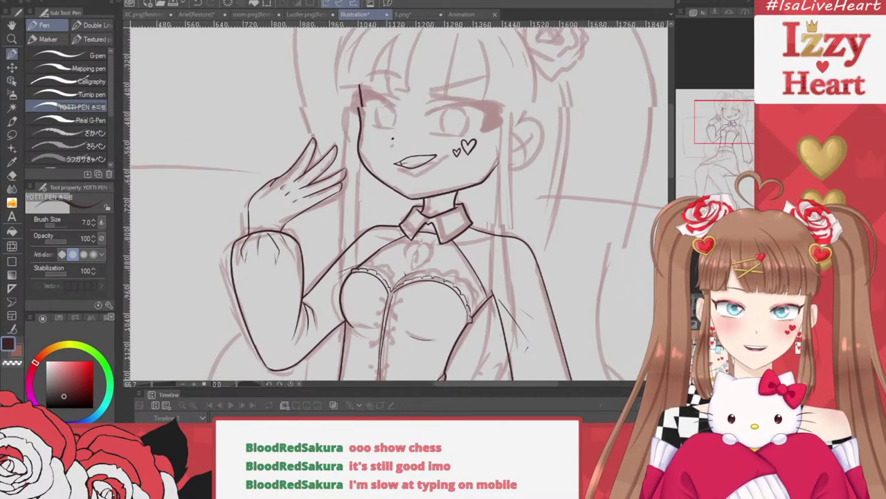
pyautogui.scroll(3, 395, 201)
pyautogui.hotkey('ctrl', '-')
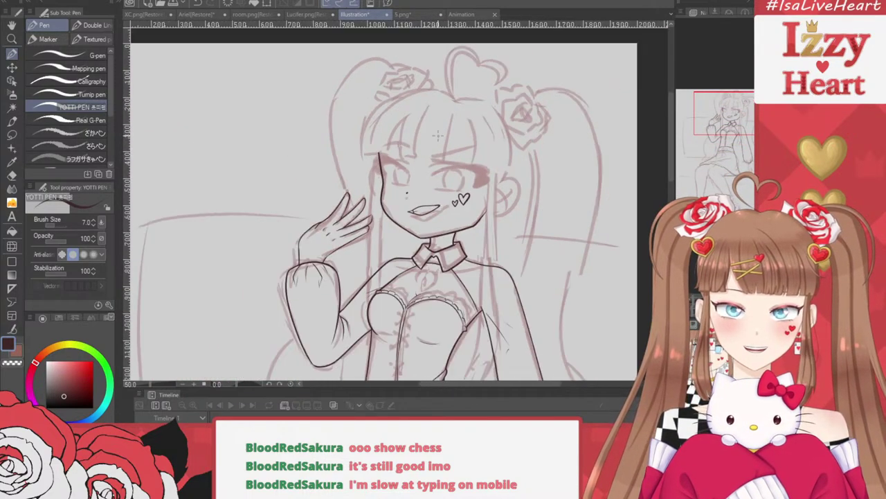
pyautogui.scroll(-10, 438, 136)
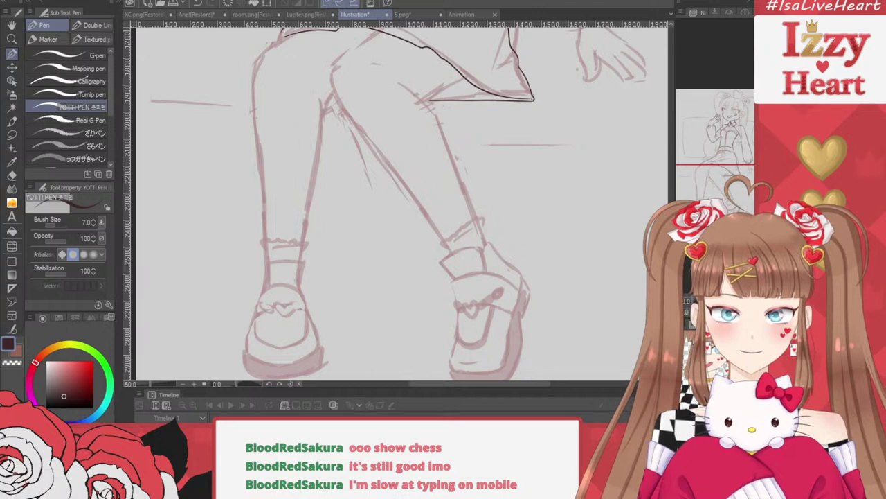
pyautogui.moveTo(194, 187)
pyautogui.mouseDown()
pyautogui.moveTo(442, 202)
pyautogui.moveTo(235, 246)
pyautogui.moveTo(415, 179)
pyautogui.moveTo(326, 225)
pyautogui.mouseUp()
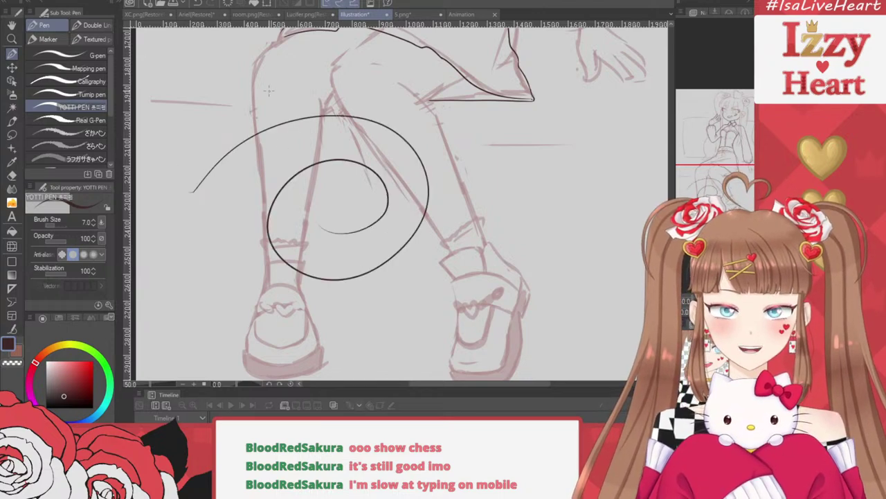
pyautogui.hotkey('ctrl', 'z')
# Ink the wrist edge and rounded thumb of the lowered hand below the sleeve cuff, redrawing the thumb tip
pyautogui.moveTo(636, 116); pyautogui.dragTo(536, 329)
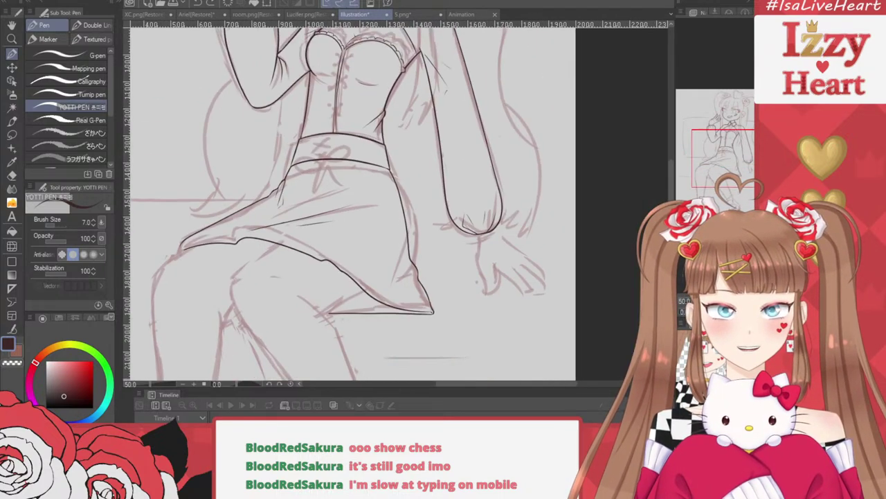
pyautogui.scroll(4, 528, 293)
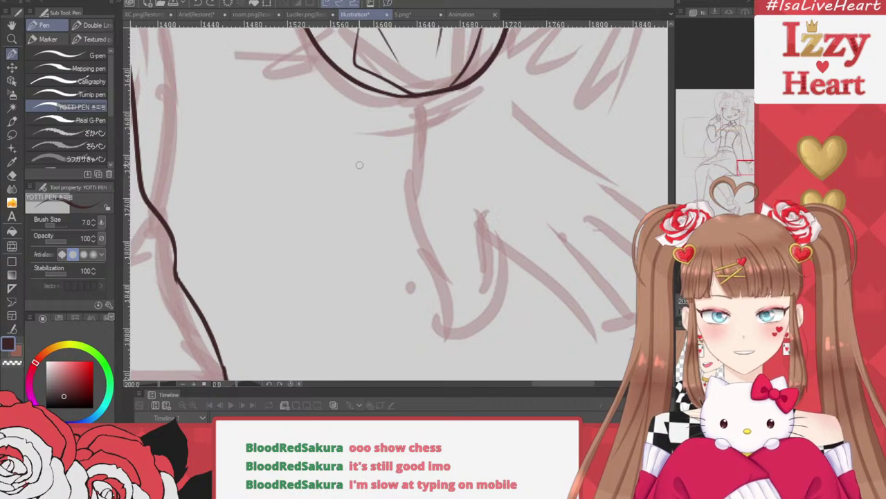
pyautogui.moveTo(401, 152)
pyautogui.mouseDown()
pyautogui.moveTo(390, 210)
pyautogui.moveTo(430, 305)
pyautogui.moveTo(430, 343)
pyautogui.moveTo(462, 330)
pyautogui.moveTo(466, 220)
pyautogui.mouseUp()
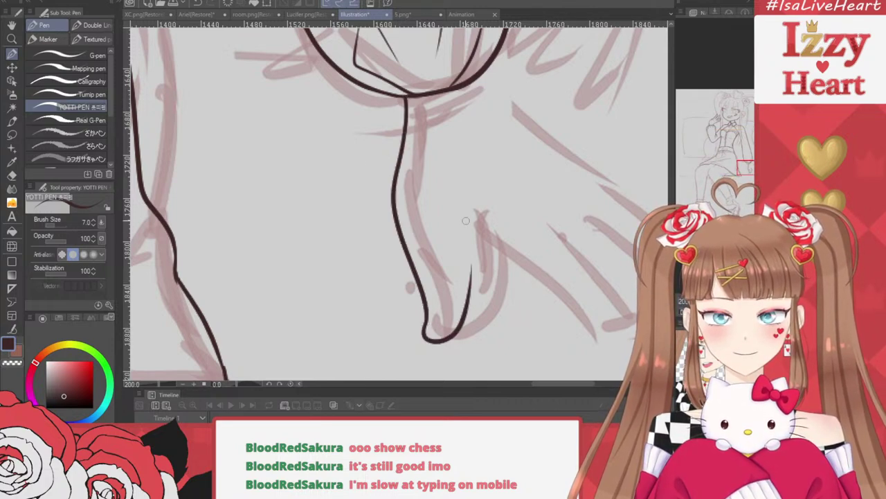
pyautogui.hotkey('ctrl', 'z')
pyautogui.hotkey('ctrl', 'z')
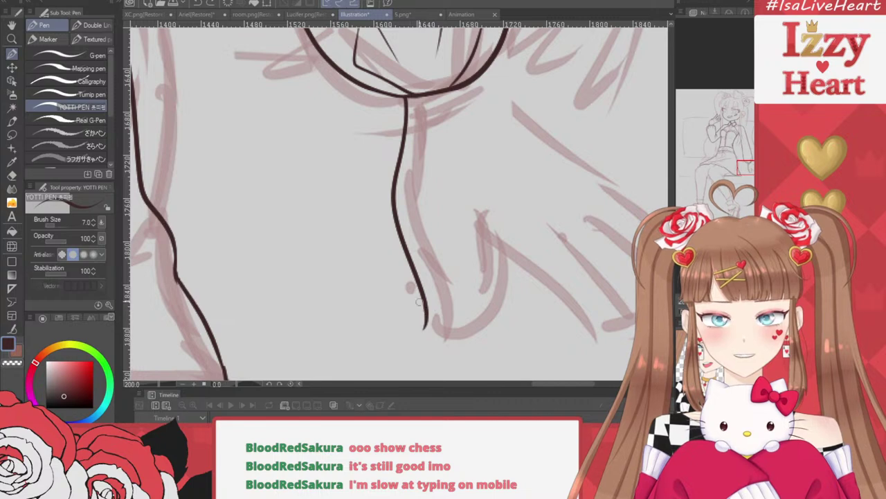
pyautogui.moveTo(425, 316)
pyautogui.mouseDown()
pyautogui.moveTo(438, 347)
pyautogui.moveTo(422, 334)
pyautogui.moveTo(462, 326)
pyautogui.moveTo(467, 255)
pyautogui.moveTo(606, 355)
pyautogui.mouseUp()
pyautogui.hotkey('ctrl', 'z')
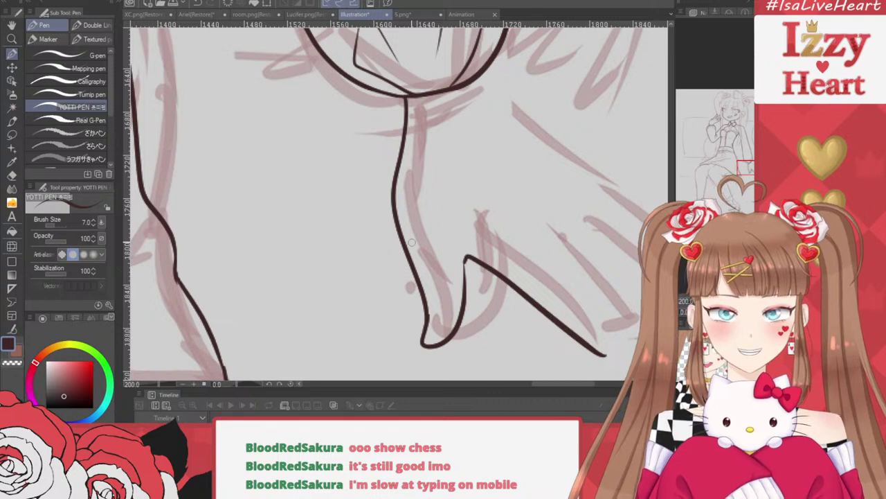
pyautogui.hotkey('ctrl', 'z')
pyautogui.hotkey('ctrl', '-')
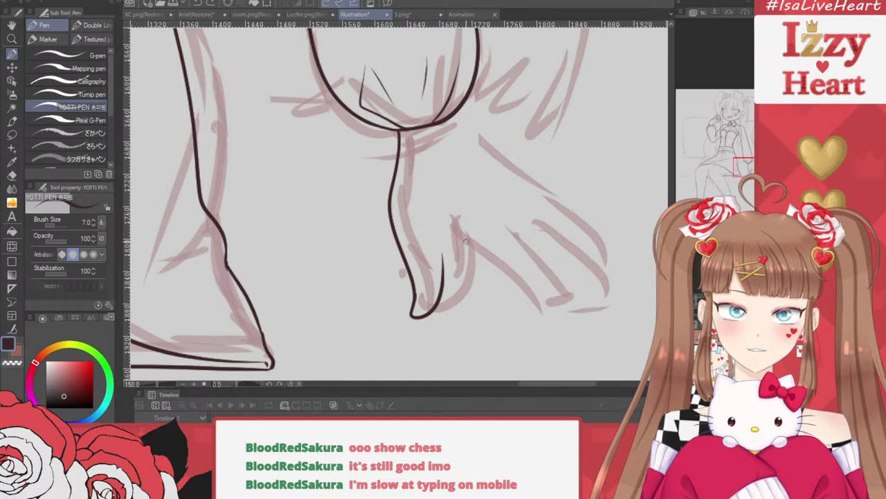
# Ink the lowered hand's palm-side edge, its outer edge from the cuff, and the first finger with a rounded tip
pyautogui.moveTo(441, 255); pyautogui.dragTo(591, 297)
pyautogui.moveTo(446, 122)
pyautogui.mouseDown()
pyautogui.moveTo(501, 194)
pyautogui.moveTo(593, 262)
pyautogui.mouseUp()
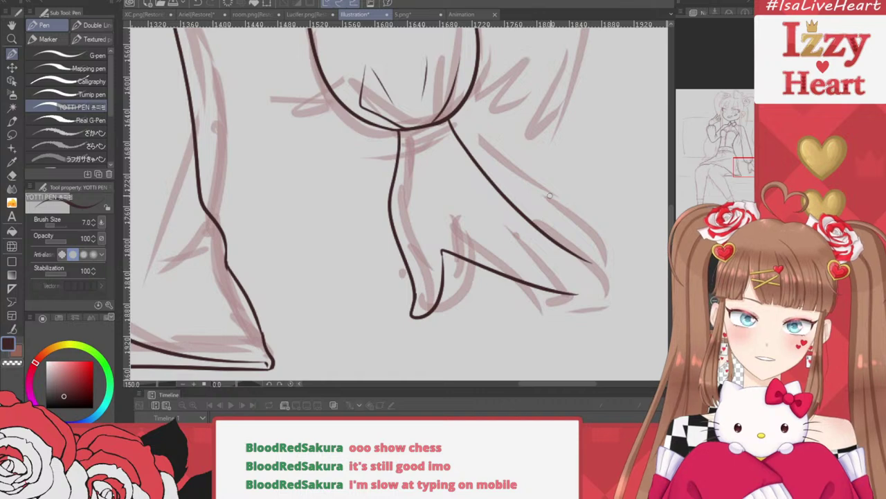
pyautogui.moveTo(488, 237)
pyautogui.mouseDown()
pyautogui.moveTo(590, 290)
pyautogui.moveTo(580, 297)
pyautogui.mouseUp()
pyautogui.scroll(-1, 547, 251)
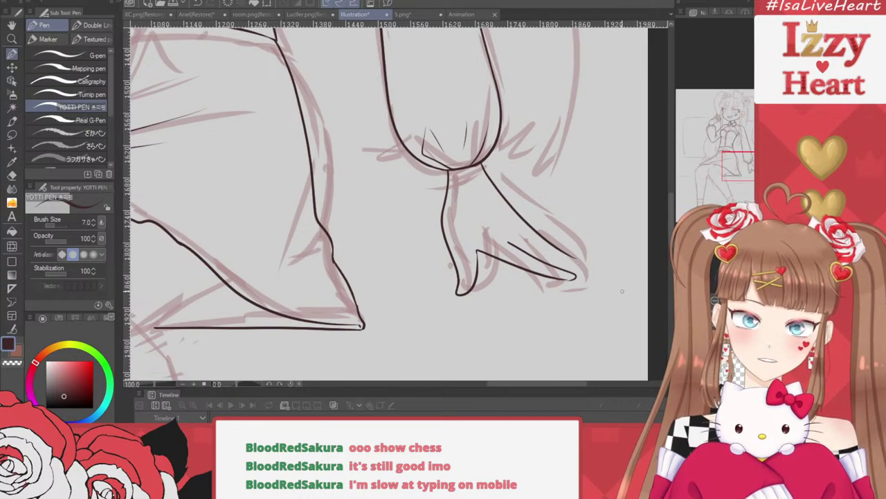
pyautogui.scroll(3, 622, 291)
pyautogui.scroll(-2, 481, 309)
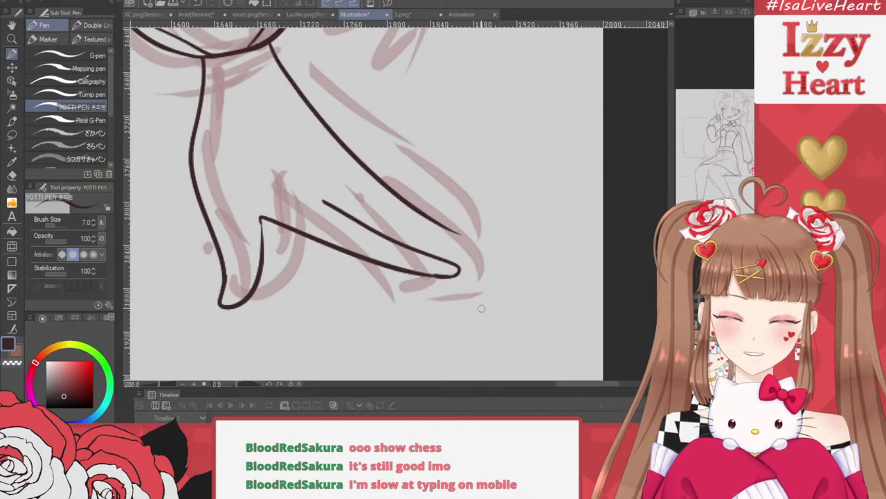
# Ink the lowered hand's two remaining fingers with rounded tips and add two short knuckle marks on its back
pyautogui.moveTo(378, 223); pyautogui.dragTo(404, 244)
pyautogui.moveTo(371, 209); pyautogui.dragTo(505, 280)
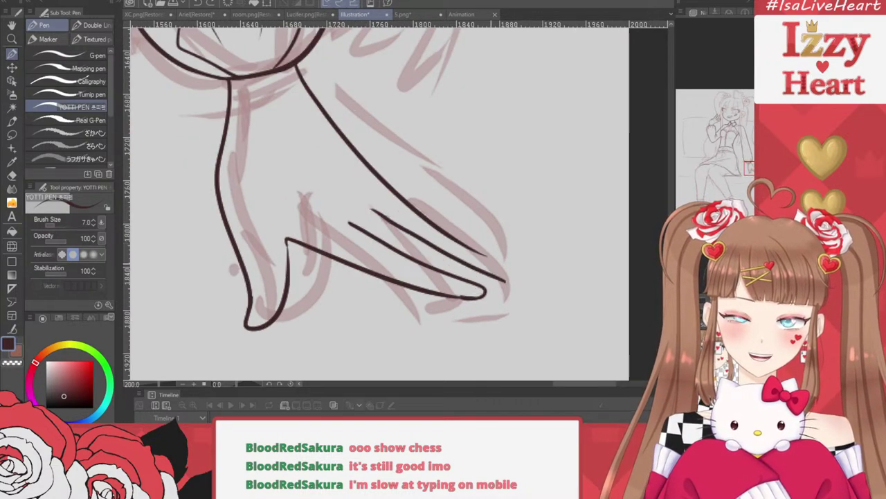
pyautogui.scroll(2, 442, 256)
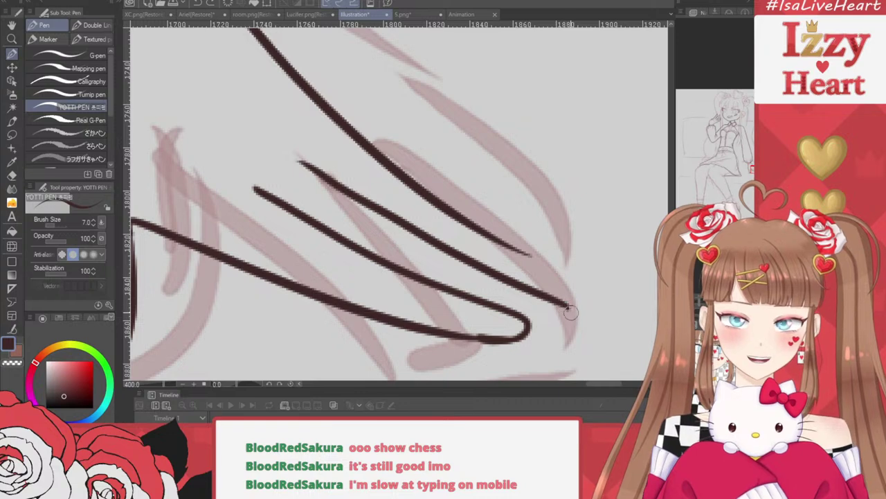
pyautogui.moveTo(572, 306); pyautogui.dragTo(530, 331)
pyautogui.moveTo(503, 244); pyautogui.dragTo(536, 263)
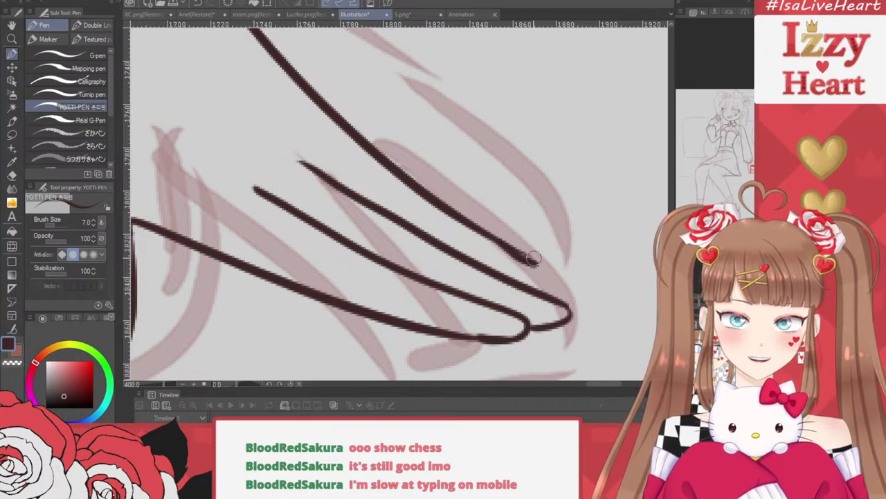
pyautogui.hotkey('ctrl', 'z')
pyautogui.moveTo(497, 239)
pyautogui.mouseDown()
pyautogui.moveTo(541, 263)
pyautogui.moveTo(533, 285)
pyautogui.mouseUp()
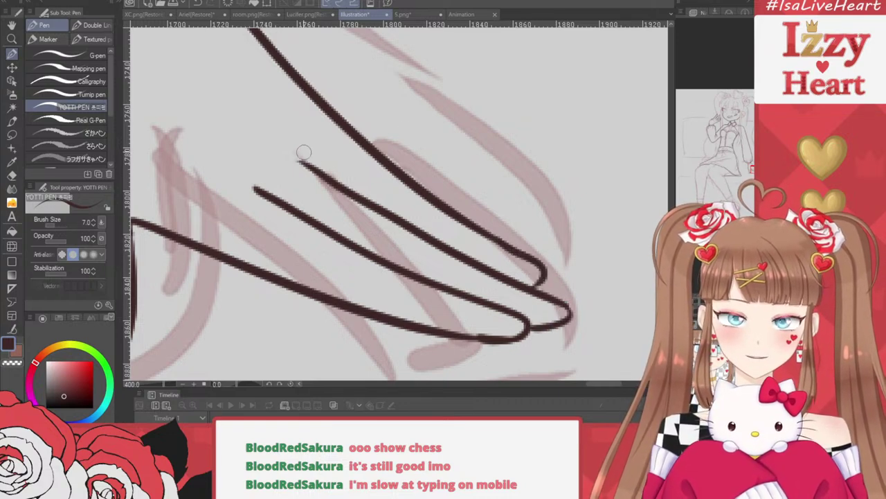
pyautogui.moveTo(285, 127)
pyautogui.mouseDown()
pyautogui.moveTo(277, 104)
pyautogui.moveTo(255, 90)
pyautogui.mouseUp()
pyautogui.moveTo(232, 159); pyautogui.dragTo(215, 144)
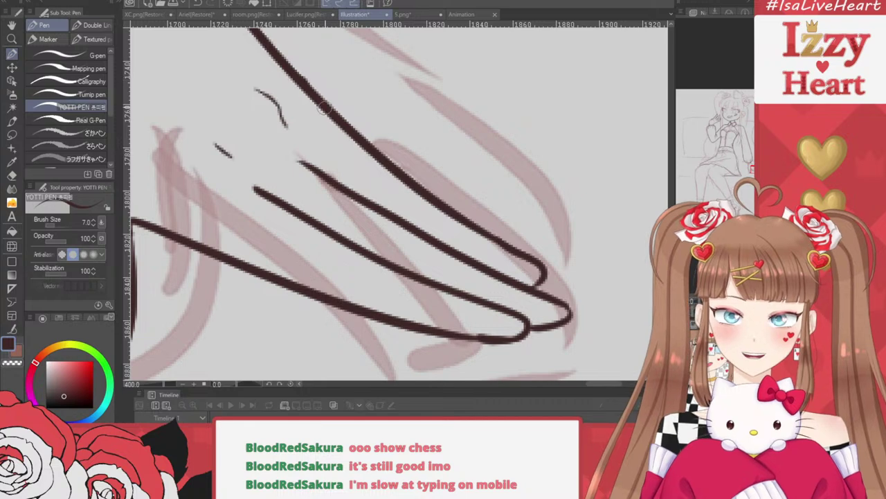
# Check the whole figure's line art with the rough sketch hidden, and show the sketch again
pyautogui.scroll(-10, 491, 177)
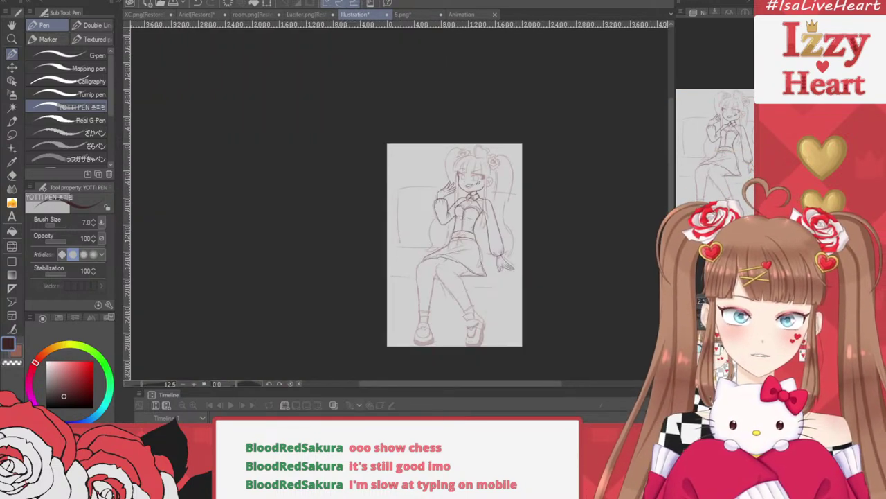
pyautogui.click(682, 346)
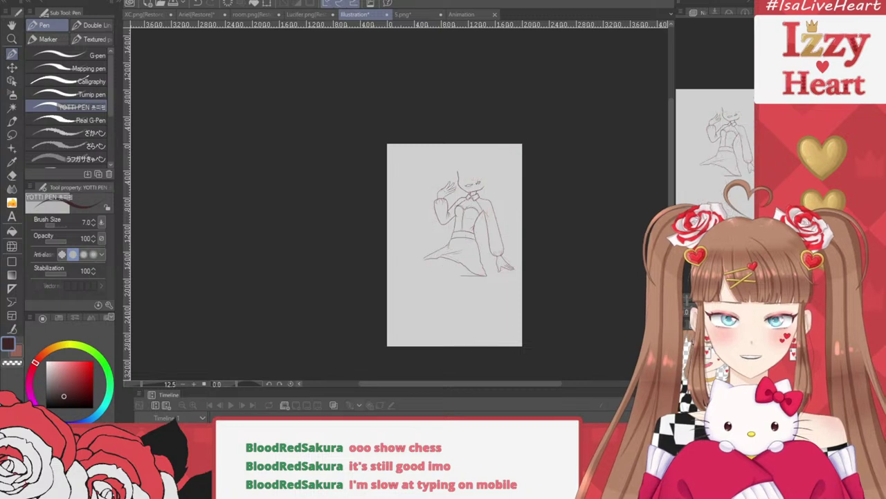
pyautogui.moveTo(482, 195); pyautogui.dragTo(490, 195)
pyautogui.scroll(2, 490, 196)
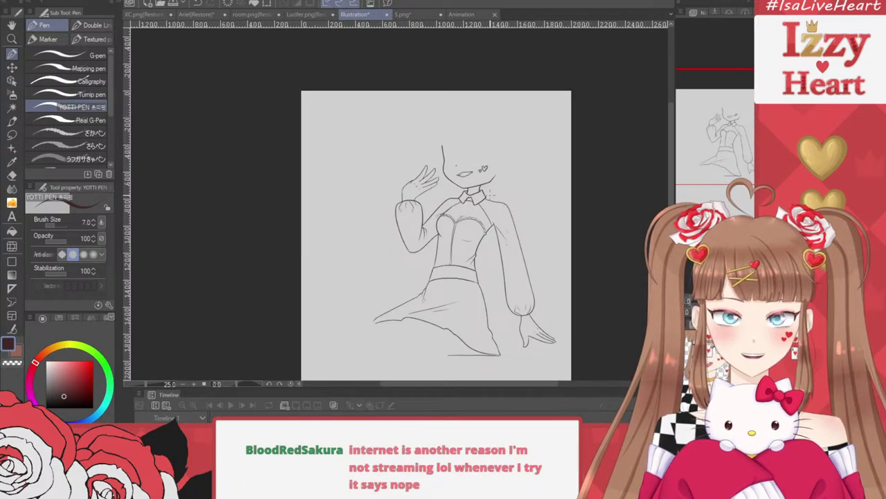
pyautogui.click(682, 347)
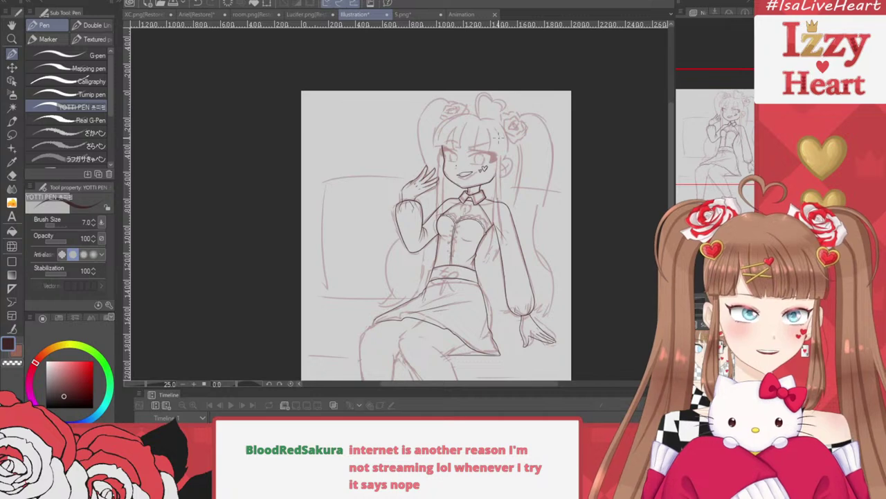
# Ink the outer hair curve from the crown down to the face outline, redrawing it until it is clean
pyautogui.scroll(6, 497, 139)
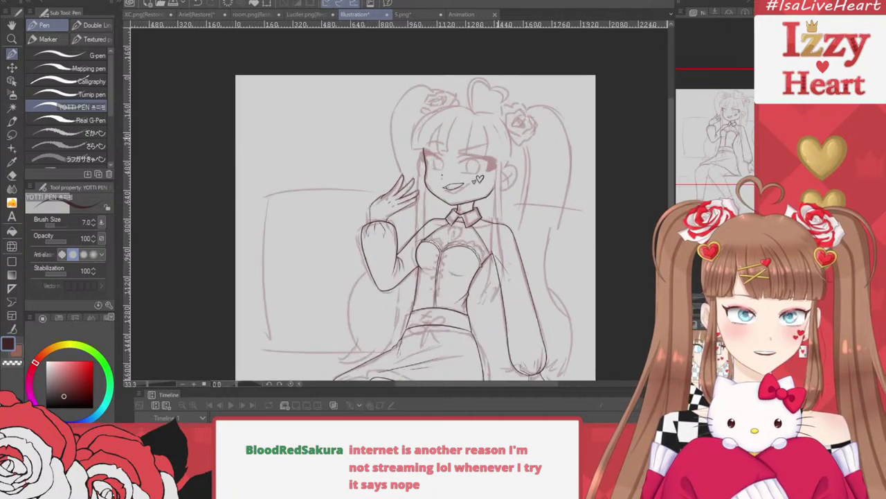
pyautogui.scroll(-2, 339, 168)
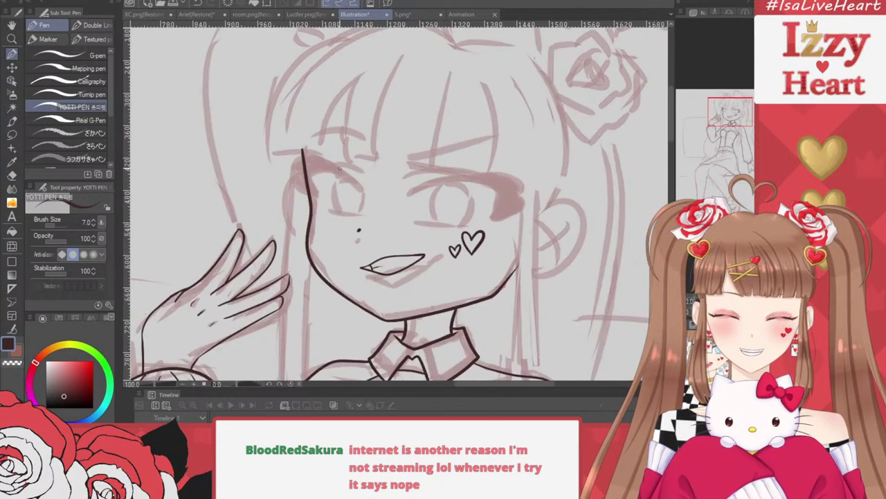
pyautogui.scroll(2, 360, 41)
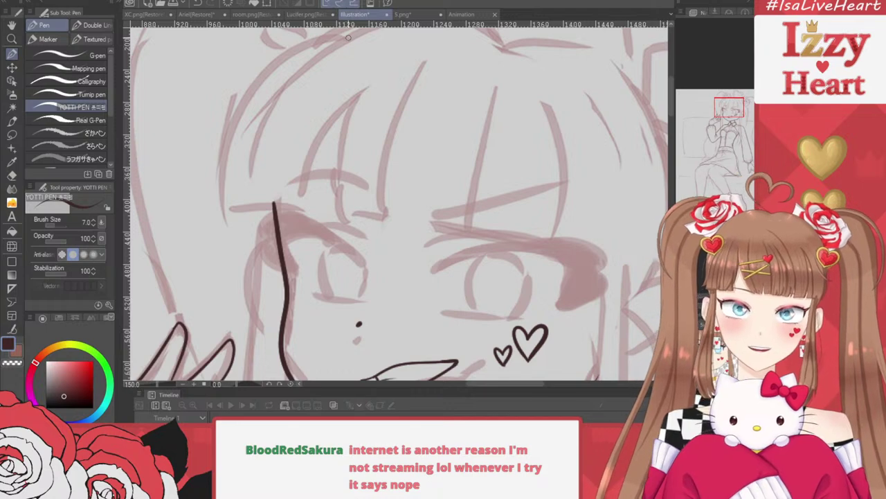
pyautogui.moveTo(348, 37)
pyautogui.mouseDown()
pyautogui.moveTo(251, 73)
pyautogui.moveTo(218, 194)
pyautogui.mouseUp()
pyautogui.hotkey('ctrl', 'z')
pyautogui.moveTo(347, 31)
pyautogui.mouseDown()
pyautogui.moveTo(278, 62)
pyautogui.moveTo(242, 194)
pyautogui.moveTo(253, 202)
pyautogui.moveTo(243, 208)
pyautogui.moveTo(270, 141)
pyautogui.moveTo(254, 192)
pyautogui.moveTo(279, 196)
pyautogui.mouseUp()
pyautogui.hotkey('ctrl', 'z')
pyautogui.hotkey('ctrl', 'z')
# Ink the first fringe section with a short side strand, a flat bottom edge and a tall pointed gap beside it
pyautogui.moveTo(267, 146)
pyautogui.mouseDown()
pyautogui.moveTo(256, 200)
pyautogui.moveTo(298, 202)
pyautogui.moveTo(328, 131)
pyautogui.moveTo(349, 108)
pyautogui.mouseUp()
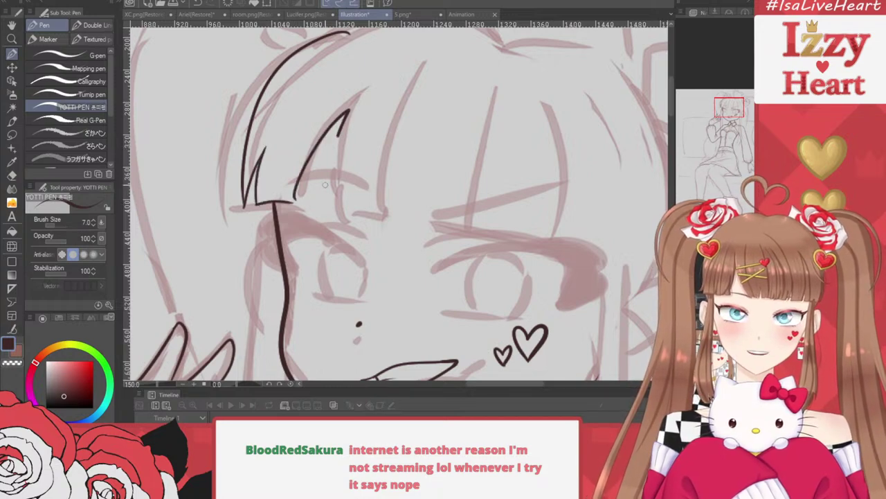
pyautogui.hotkey('ctrl', 'z')
pyautogui.moveTo(292, 204)
pyautogui.mouseDown()
pyautogui.moveTo(357, 96)
pyautogui.moveTo(342, 123)
pyautogui.moveTo(334, 213)
pyautogui.moveTo(363, 209)
pyautogui.moveTo(383, 148)
pyautogui.moveTo(372, 211)
pyautogui.moveTo(487, 244)
pyautogui.mouseUp()
pyautogui.hotkey('ctrl', 'z')
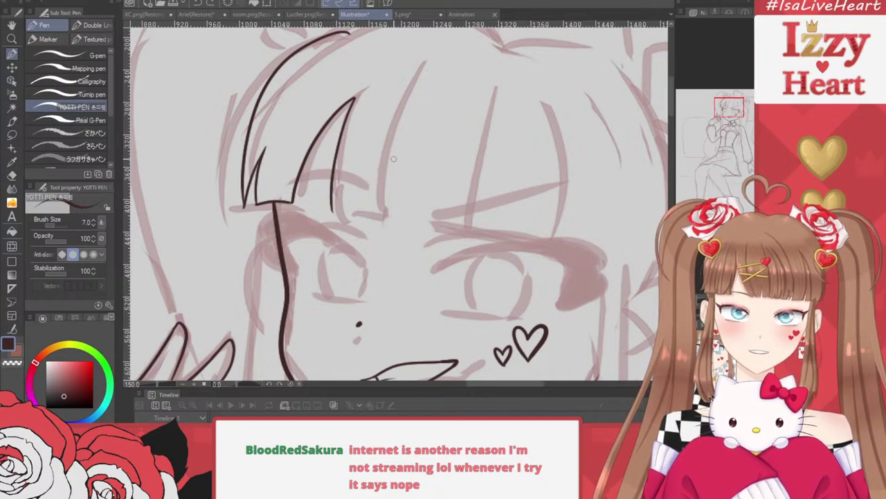
# Trim the strand's lower end with the Snap eraser and ink the fringe's bottom edge across the forehead and over both eyes
pyautogui.press('e')
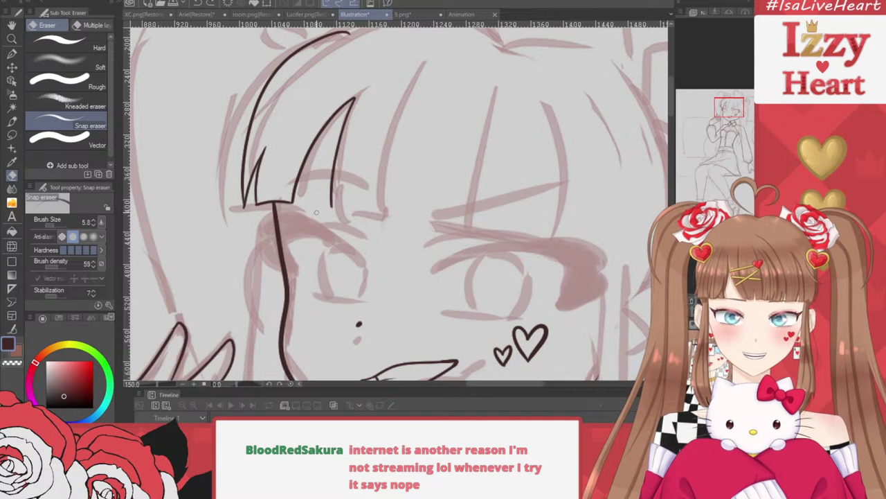
pyautogui.press('p')
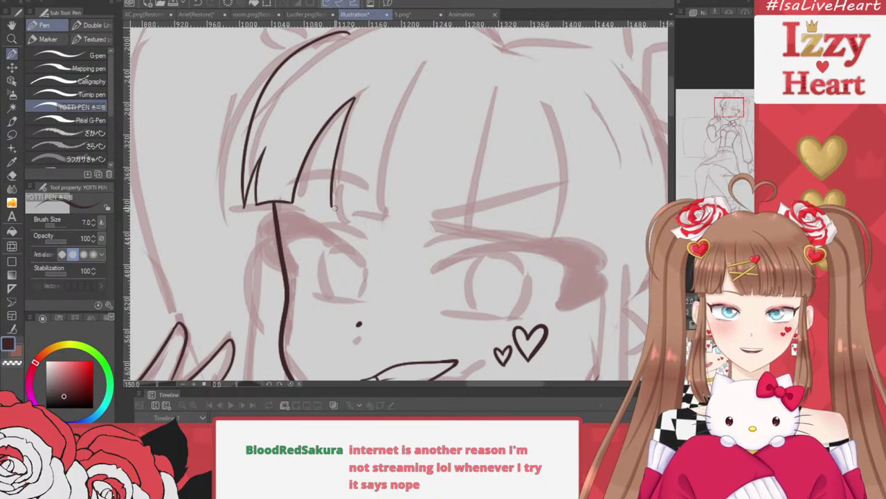
pyautogui.moveTo(335, 206)
pyautogui.mouseDown()
pyautogui.moveTo(379, 213)
pyautogui.moveTo(402, 126)
pyautogui.moveTo(391, 133)
pyautogui.moveTo(384, 218)
pyautogui.moveTo(615, 270)
pyautogui.mouseUp()
pyautogui.hotkey('ctrl', 'z')
pyautogui.hotkey('ctrl', 'z')
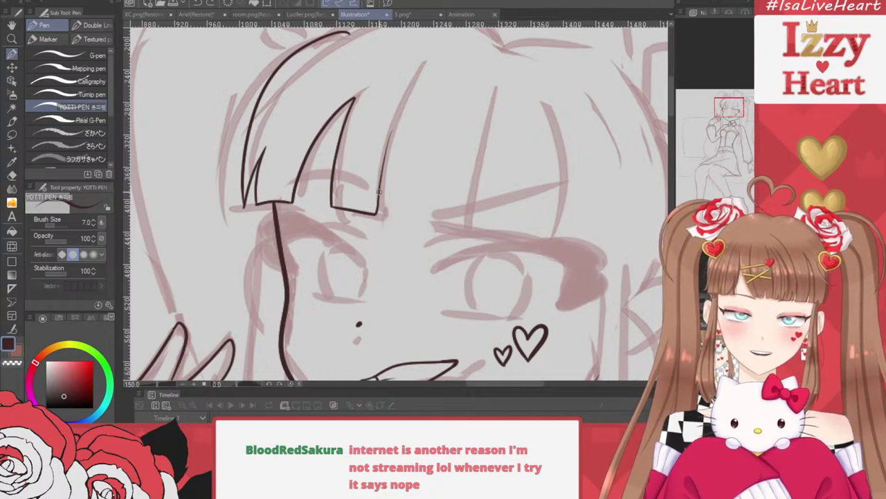
pyautogui.moveTo(378, 202); pyautogui.dragTo(615, 270)
# Look over the inked fringe and examine the hair in the finished coloured illustration of the twin-tailed character up close
pyautogui.scroll(-3, 356, 58)
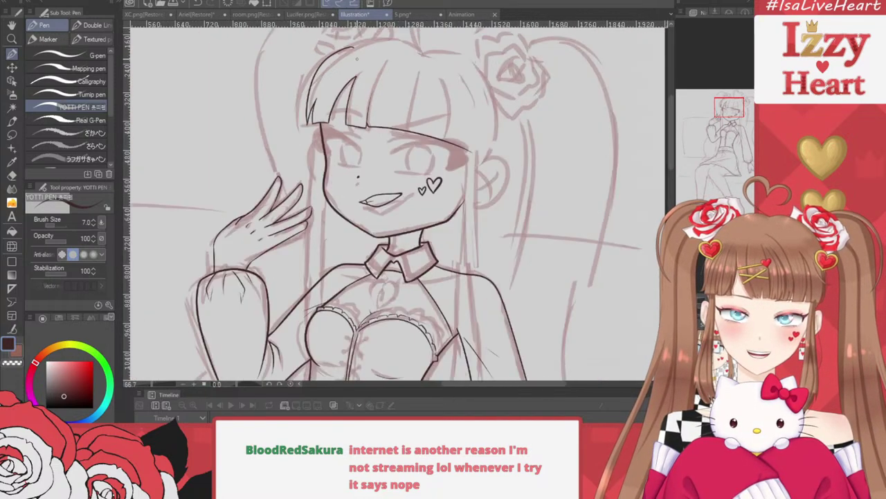
pyautogui.scroll(-1, 357, 58)
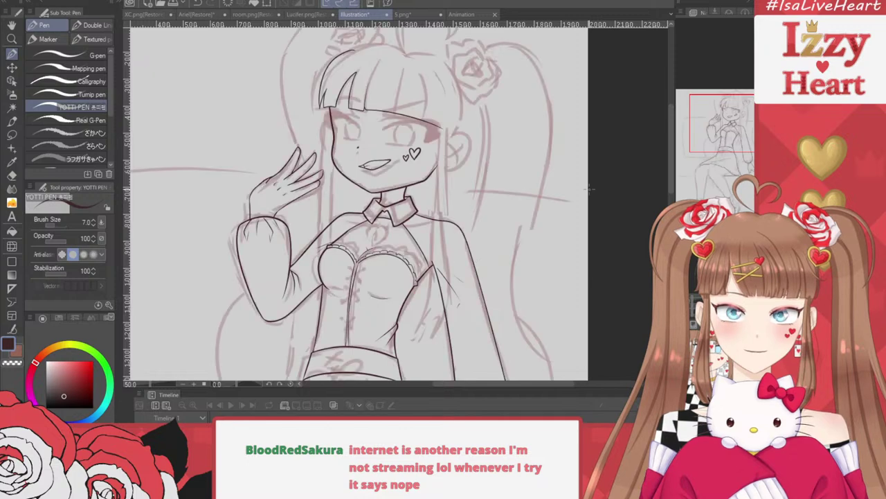
pyautogui.scroll(1, 481, 78)
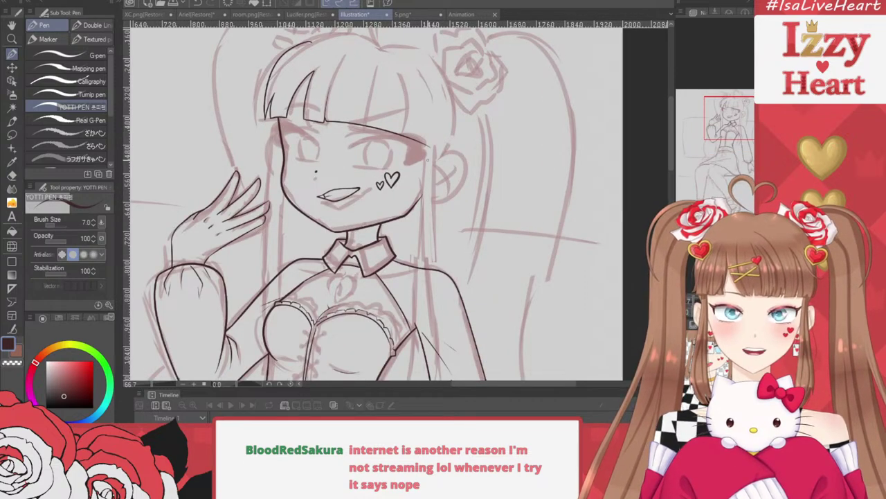
pyautogui.scroll(3, 427, 160)
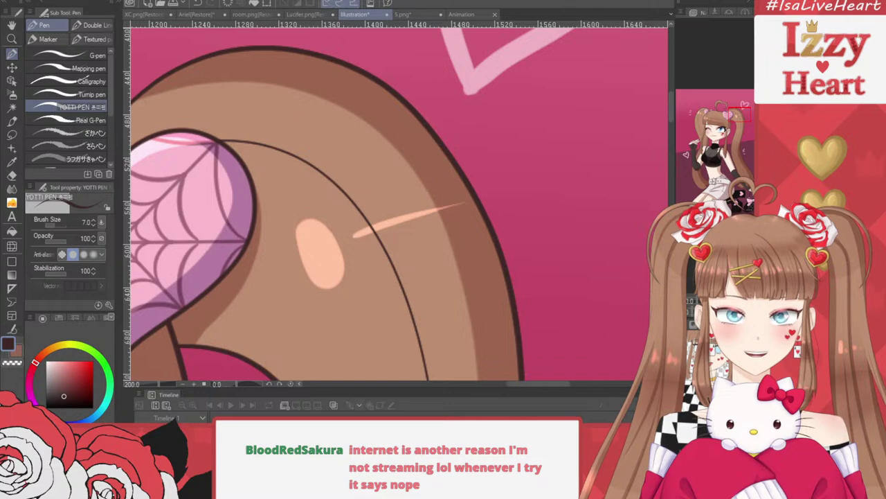
# Check the ear in the finished coloured illustration and ink the sketched ear's outer contour down to the jaw line
pyautogui.moveTo(740, 115); pyautogui.dragTo(731, 134)
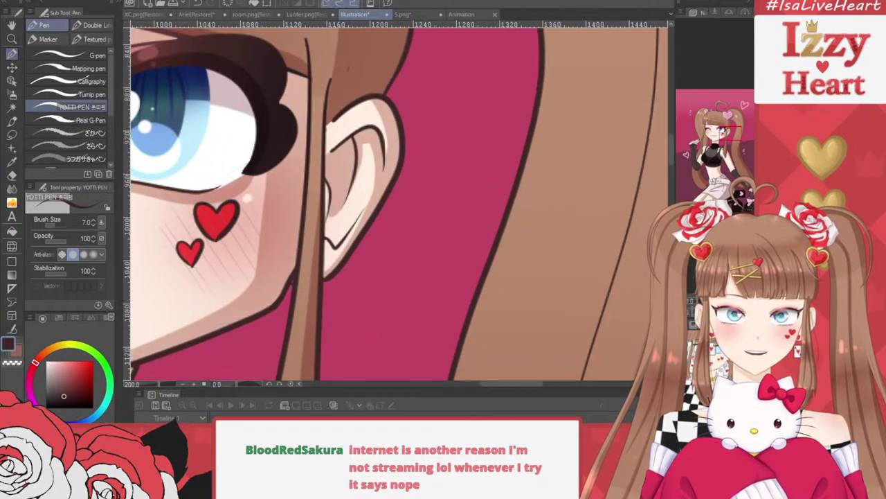
pyautogui.click(745, 119)
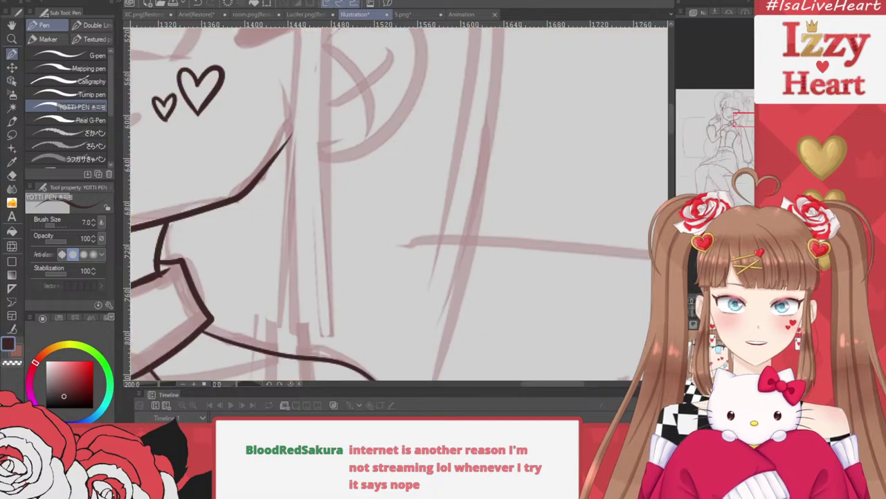
pyautogui.moveTo(646, 162); pyautogui.dragTo(685, 228)
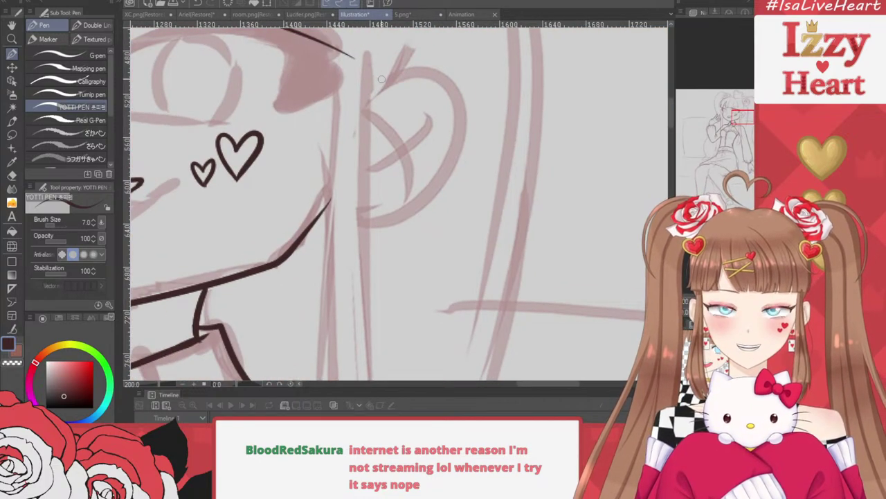
pyautogui.moveTo(374, 86)
pyautogui.mouseDown()
pyautogui.moveTo(450, 83)
pyautogui.moveTo(460, 174)
pyautogui.moveTo(400, 220)
pyautogui.moveTo(336, 213)
pyautogui.moveTo(333, 203)
pyautogui.moveTo(396, 215)
pyautogui.moveTo(457, 151)
pyautogui.moveTo(470, 96)
pyautogui.moveTo(414, 70)
pyautogui.moveTo(374, 91)
pyautogui.moveTo(430, 90)
pyautogui.moveTo(455, 128)
pyautogui.mouseUp()
pyautogui.hotkey('ctrl', 'z')
pyautogui.hotkey('ctrl', 'z')
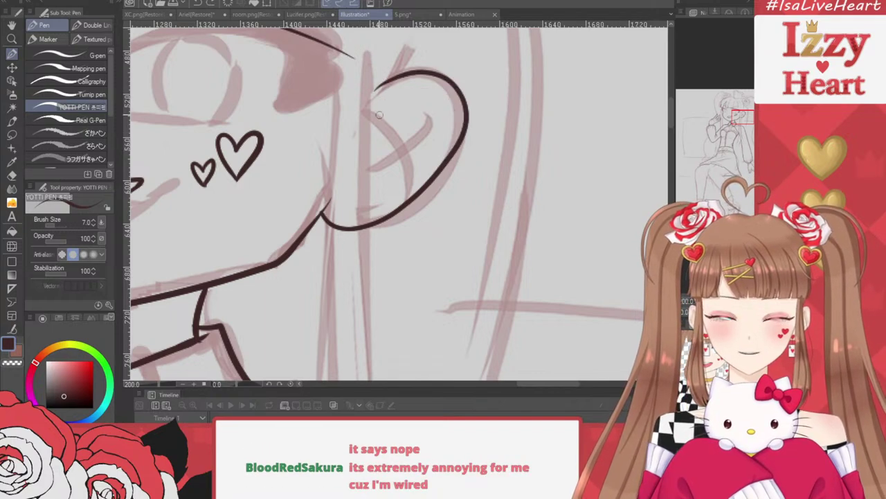
# Ink the inner ear with a curved upper fold, a short inner crease, a hooked front line and a wavy earlobe line
pyautogui.moveTo(372, 125)
pyautogui.mouseDown()
pyautogui.moveTo(442, 105)
pyautogui.moveTo(442, 147)
pyautogui.mouseUp()
pyautogui.moveTo(419, 108); pyautogui.dragTo(408, 158)
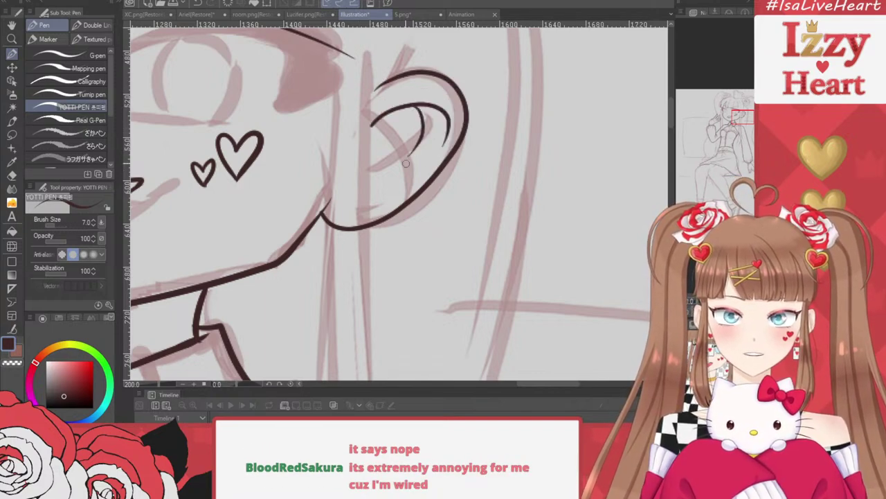
pyautogui.moveTo(371, 126); pyautogui.dragTo(349, 166)
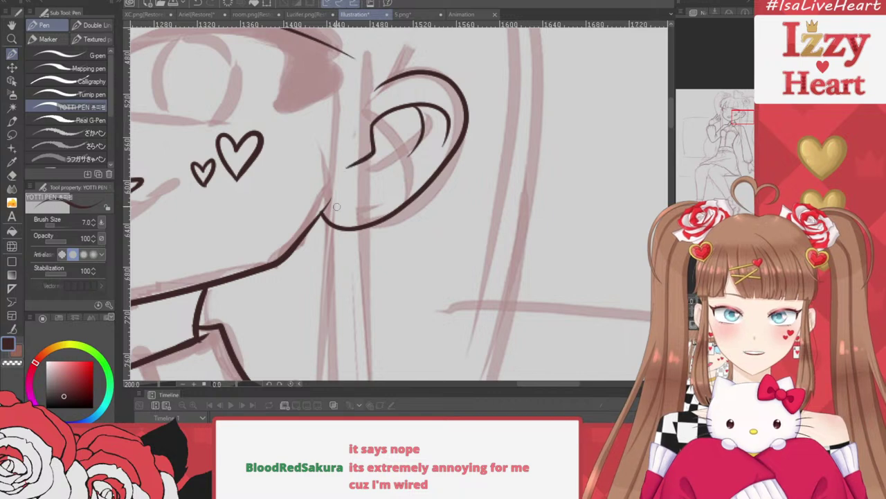
pyautogui.moveTo(335, 207)
pyautogui.mouseDown()
pyautogui.moveTo(351, 191)
pyautogui.moveTo(382, 201)
pyautogui.moveTo(416, 188)
pyautogui.mouseUp()
# Trim the front end of the earlobe's inner line beside the jaw with the Snap eraser
pyautogui.scroll(-4, 569, 109)
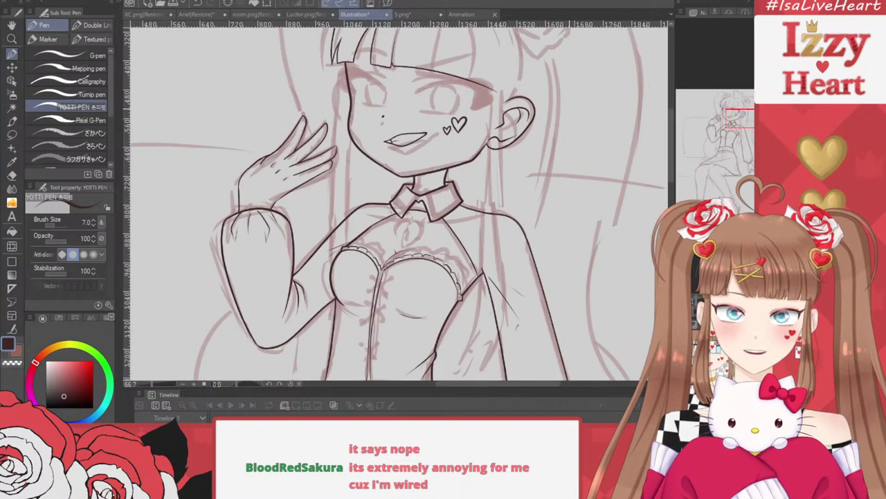
pyautogui.scroll(2, 569, 109)
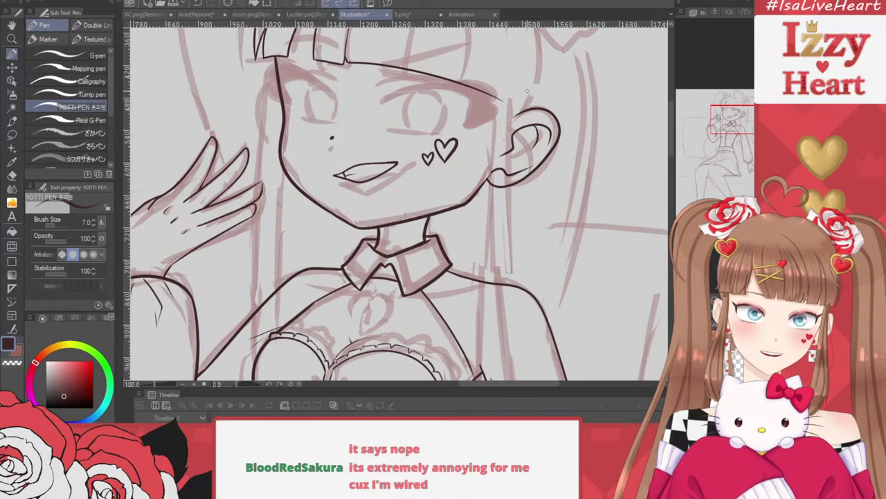
pyautogui.scroll(2, 527, 91)
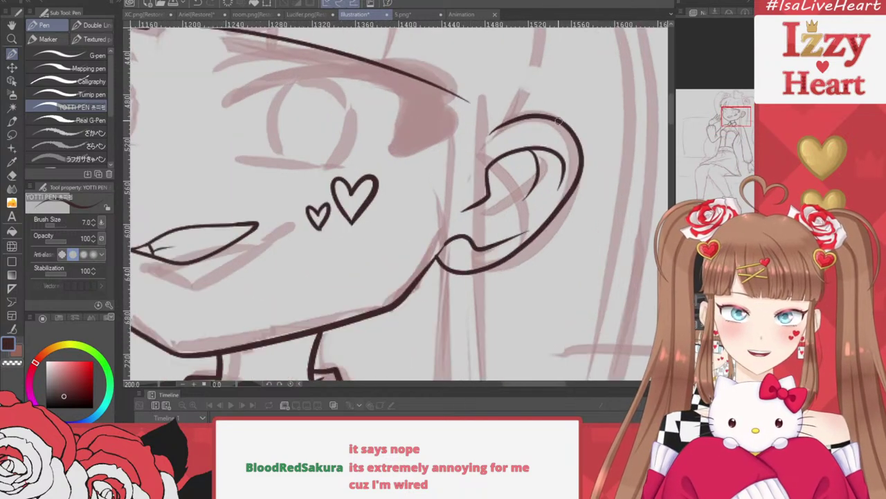
pyautogui.moveTo(624, 66)
pyautogui.mouseDown()
pyautogui.moveTo(450, 95)
pyautogui.moveTo(531, 55)
pyautogui.mouseUp()
pyautogui.hotkey('ctrl', 'z')
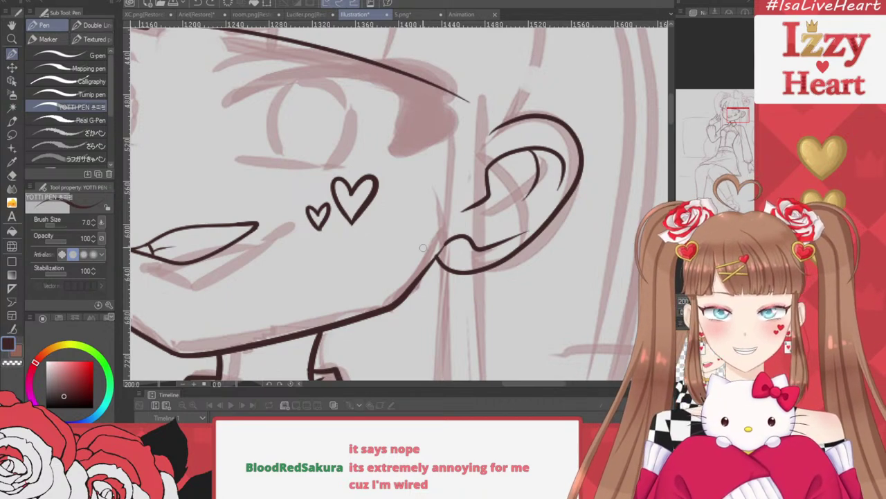
pyautogui.click(12, 175)
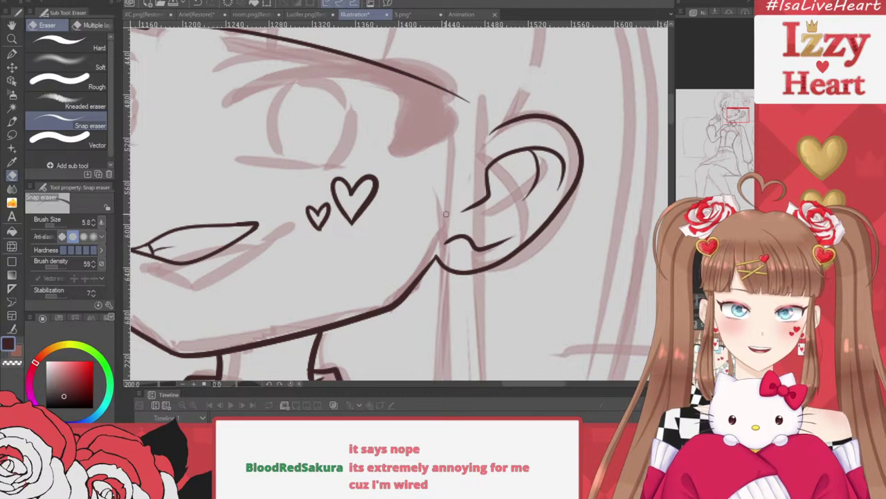
pyautogui.scroll(4, 565, 159)
pyautogui.scroll(-5, 565, 159)
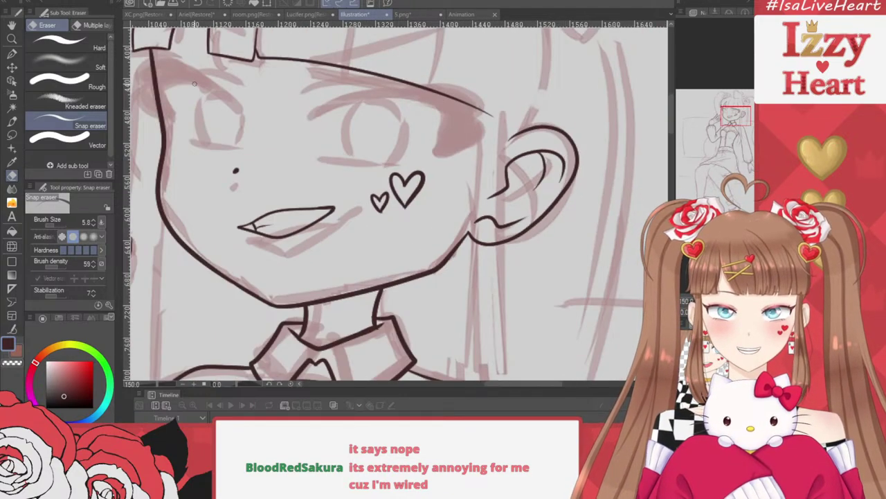
# Ink the top hair outline with the YOTTI PEN from the crown through the parting dip down to the ear, redrawing it until clean
pyautogui.click(12, 53)
pyautogui.scroll(-1, 345, 175)
pyautogui.scroll(2, 184, 119)
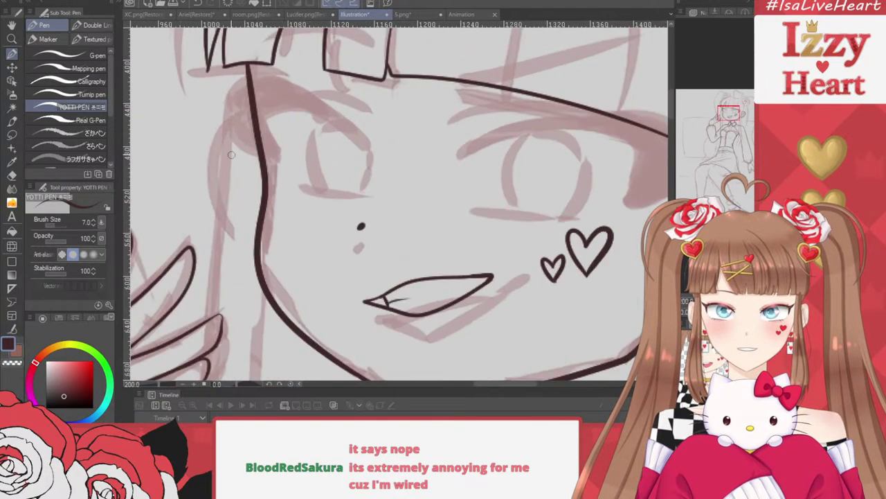
pyautogui.scroll(-3, 416, 87)
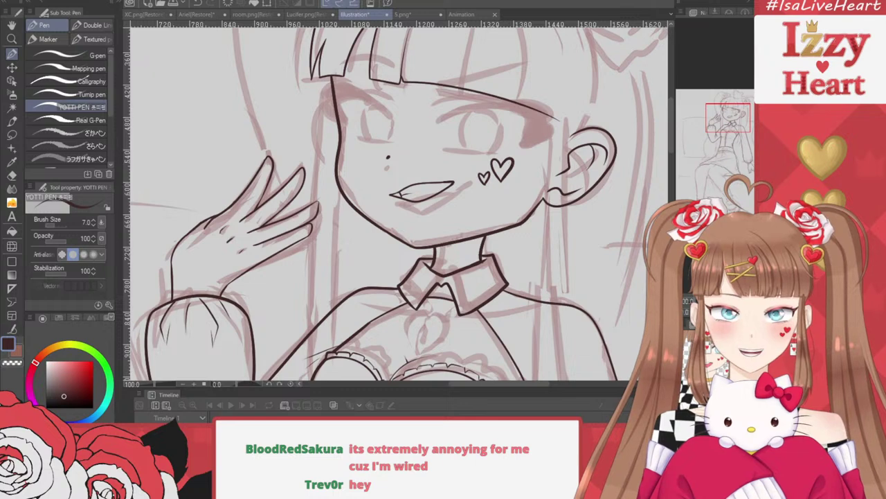
pyautogui.moveTo(416, 88); pyautogui.dragTo(251, 251)
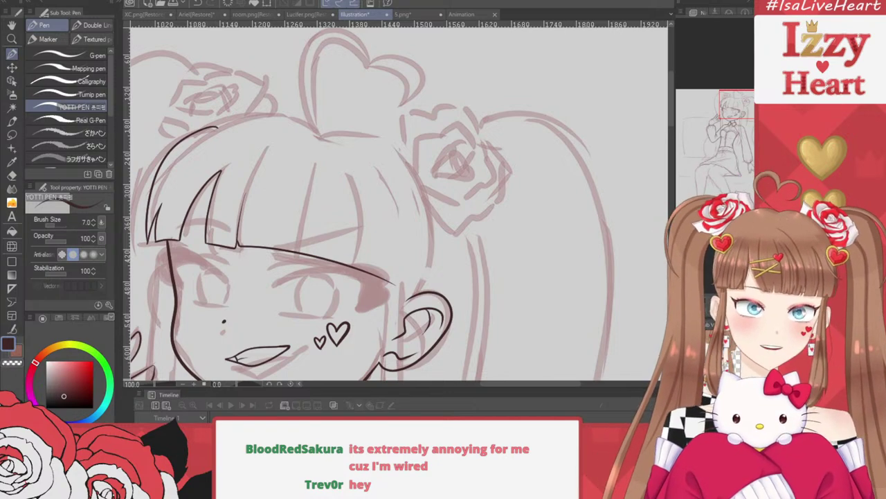
pyautogui.moveTo(369, 88); pyautogui.dragTo(455, 29)
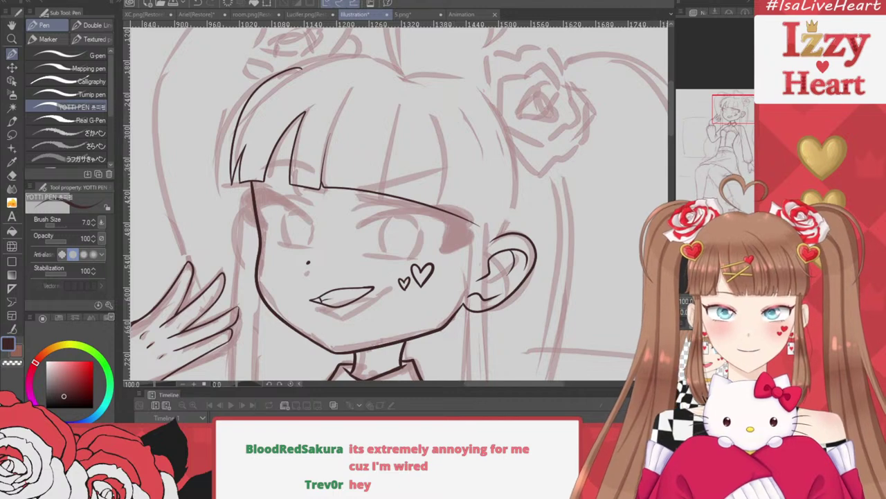
pyautogui.moveTo(291, 67)
pyautogui.mouseDown()
pyautogui.moveTo(367, 60)
pyautogui.moveTo(391, 81)
pyautogui.mouseUp()
pyautogui.hotkey('ctrl', 'z')
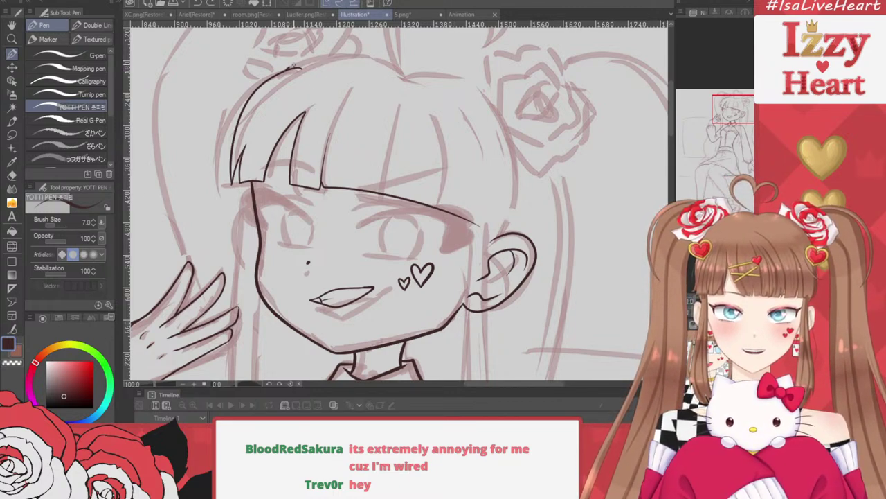
pyautogui.moveTo(291, 67)
pyautogui.mouseDown()
pyautogui.moveTo(344, 49)
pyautogui.moveTo(387, 59)
pyautogui.moveTo(404, 80)
pyautogui.moveTo(432, 72)
pyautogui.moveTo(484, 99)
pyautogui.moveTo(516, 211)
pyautogui.mouseUp()
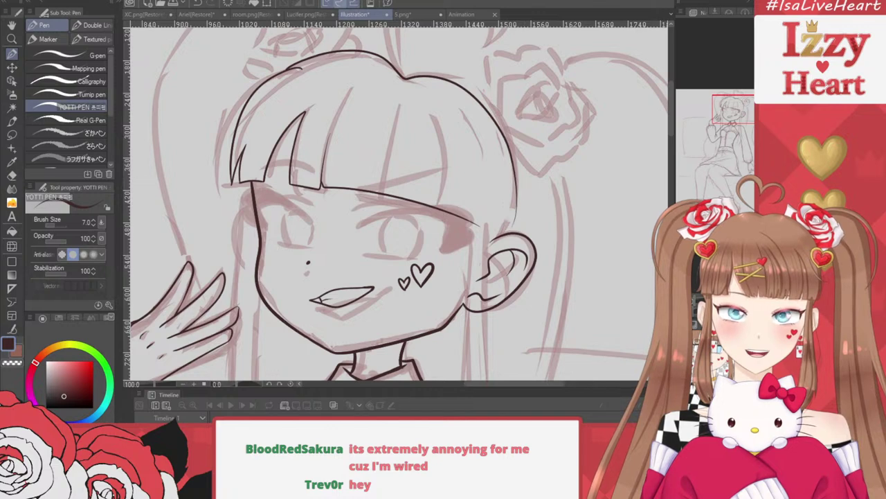
pyautogui.hotkey('ctrl', 'z')
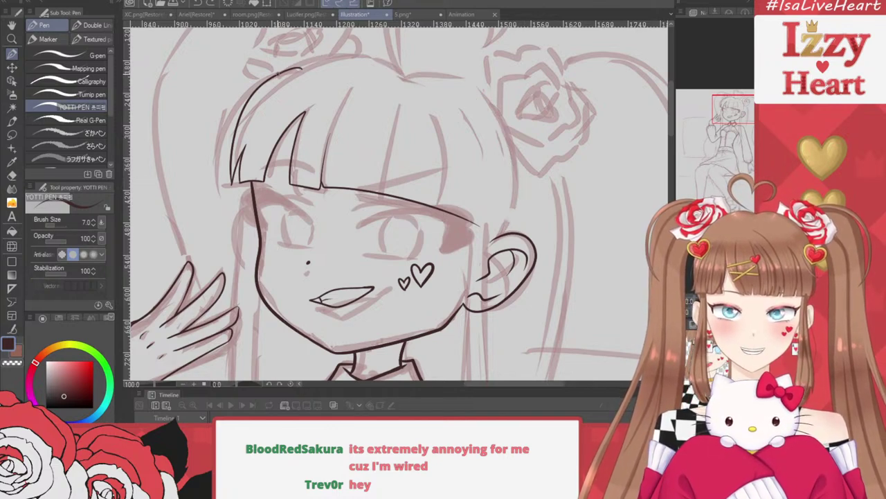
pyautogui.moveTo(280, 72)
pyautogui.mouseDown()
pyautogui.moveTo(378, 52)
pyautogui.moveTo(415, 78)
pyautogui.moveTo(432, 64)
pyautogui.moveTo(494, 111)
pyautogui.moveTo(531, 206)
pyautogui.moveTo(532, 233)
pyautogui.mouseUp()
pyautogui.hotkey('ctrl', 'z')
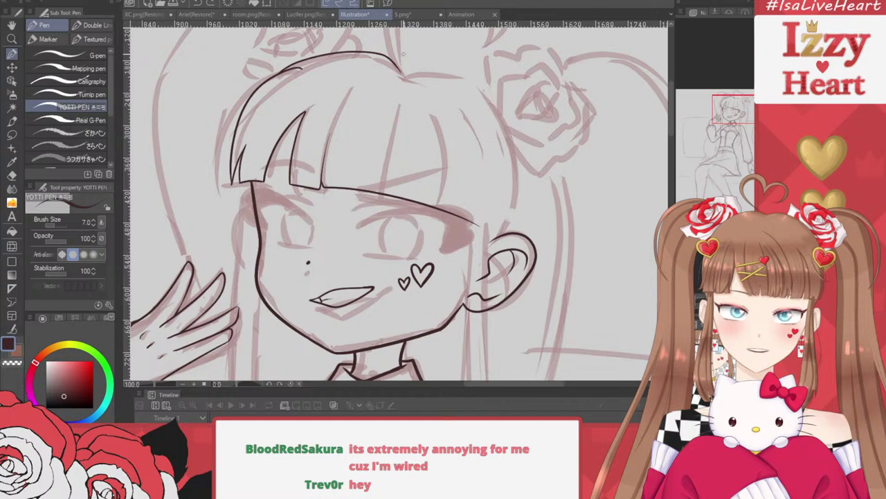
pyautogui.moveTo(394, 63)
pyautogui.mouseDown()
pyautogui.moveTo(431, 66)
pyautogui.moveTo(510, 158)
pyautogui.moveTo(506, 234)
pyautogui.mouseUp()
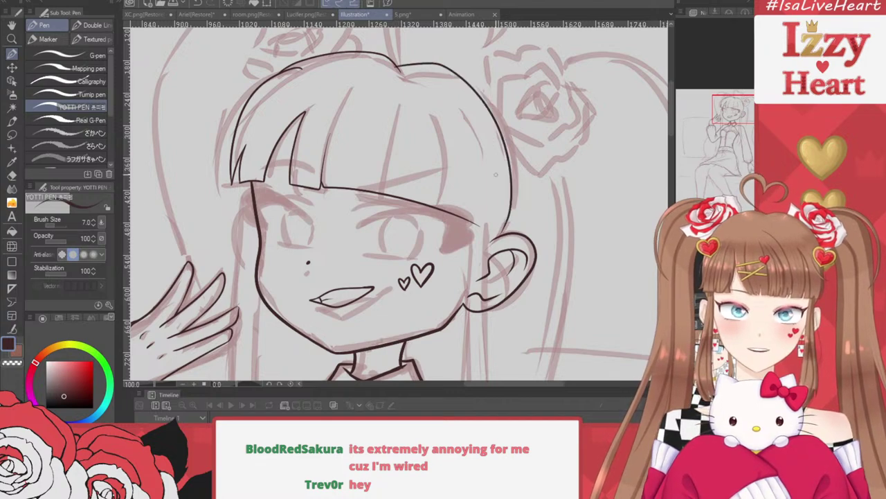
# Erase the overshooting line ends at the hair parting with the Snap eraser
pyautogui.press('e')
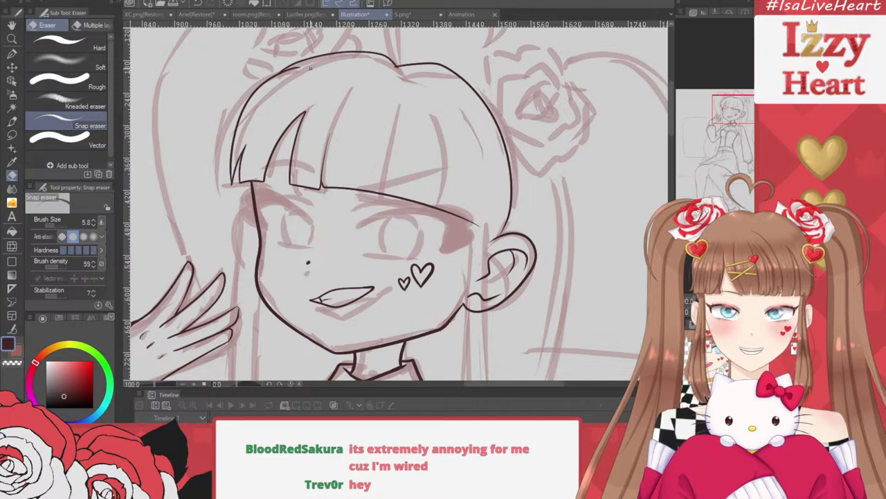
pyautogui.scroll(6, 398, 67)
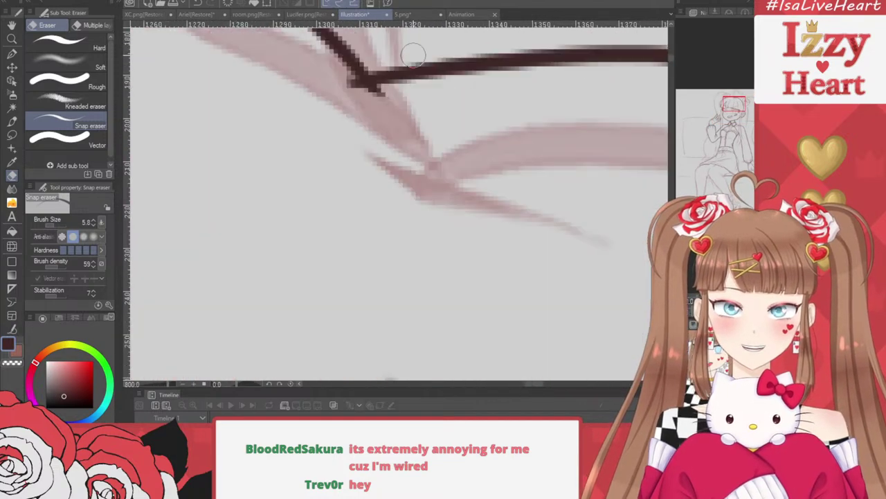
pyautogui.moveTo(337, 72)
pyautogui.mouseDown()
pyautogui.moveTo(346, 96)
pyautogui.moveTo(320, 91)
pyautogui.moveTo(337, 77)
pyautogui.moveTo(368, 99)
pyautogui.moveTo(361, 62)
pyautogui.mouseUp()
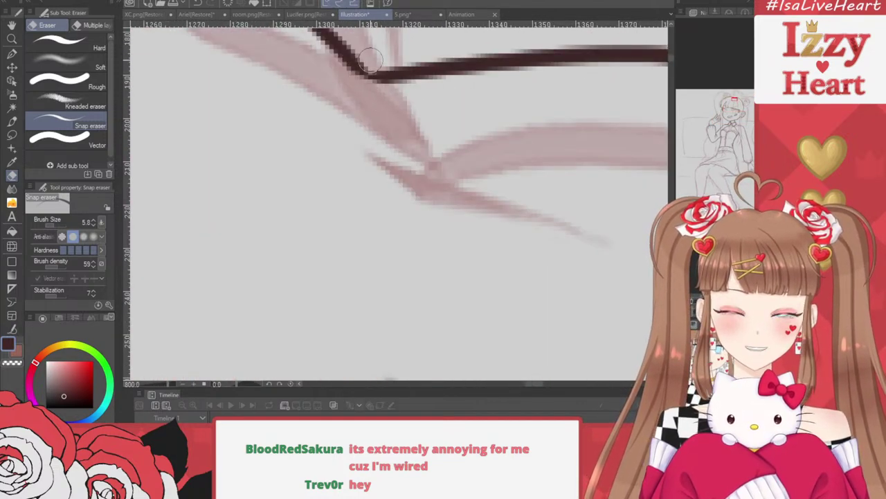
pyautogui.scroll(-3, 371, 61)
# Ink the outer curve of the heart-shaped hair strand rising from the parting with the YOTTI PEN
pyautogui.press('p')
pyautogui.scroll(-6, 236, 208)
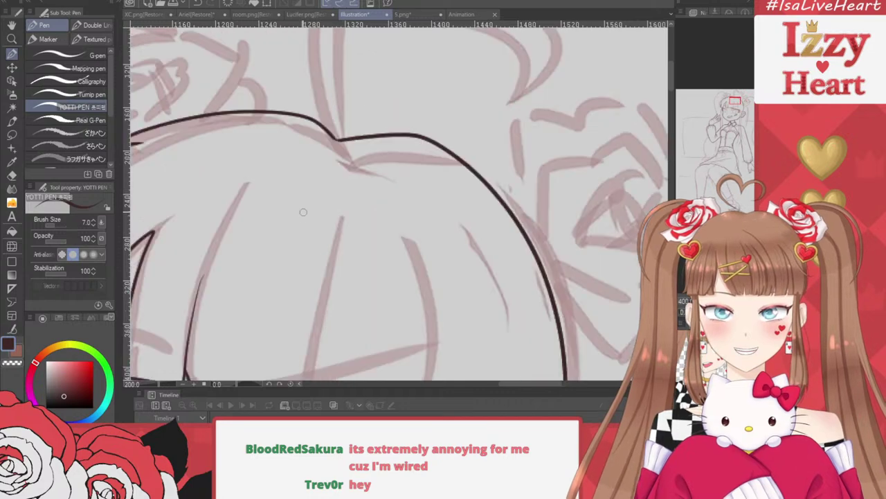
pyautogui.scroll(3, 406, 136)
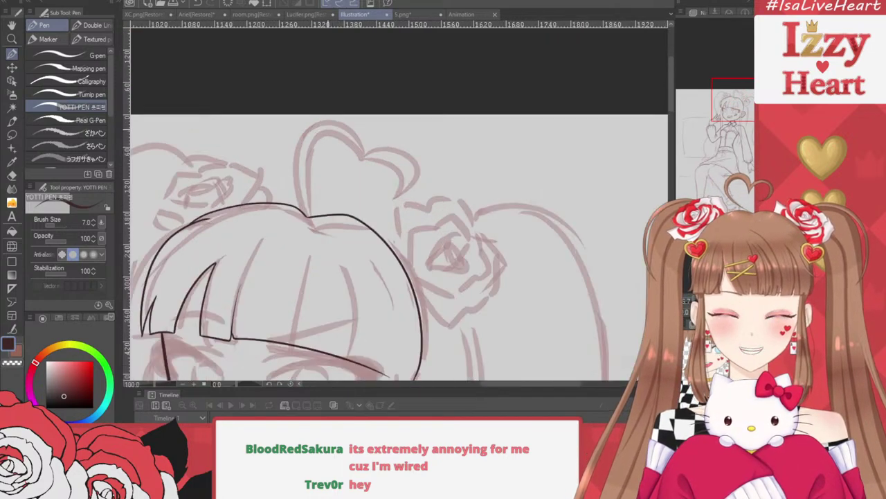
pyautogui.moveTo(296, 259)
pyautogui.mouseDown()
pyautogui.moveTo(283, 135)
pyautogui.moveTo(362, 112)
pyautogui.moveTo(380, 168)
pyautogui.moveTo(372, 185)
pyautogui.moveTo(388, 173)
pyautogui.moveTo(374, 178)
pyautogui.moveTo(434, 173)
pyautogui.moveTo(398, 250)
pyautogui.mouseUp()
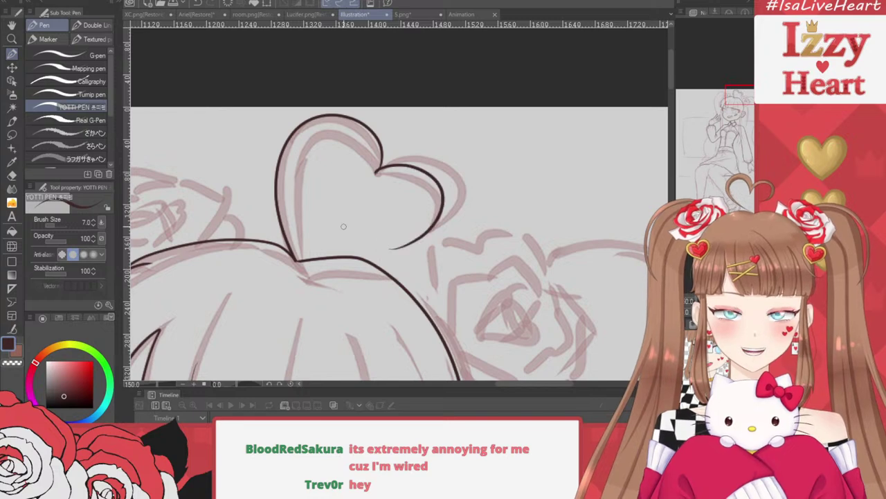
# Ink the inner curve of the heart-shaped strand parallel to the outer one, redrawing its second lobe to meet at the tip
pyautogui.scroll(1, 295, 183)
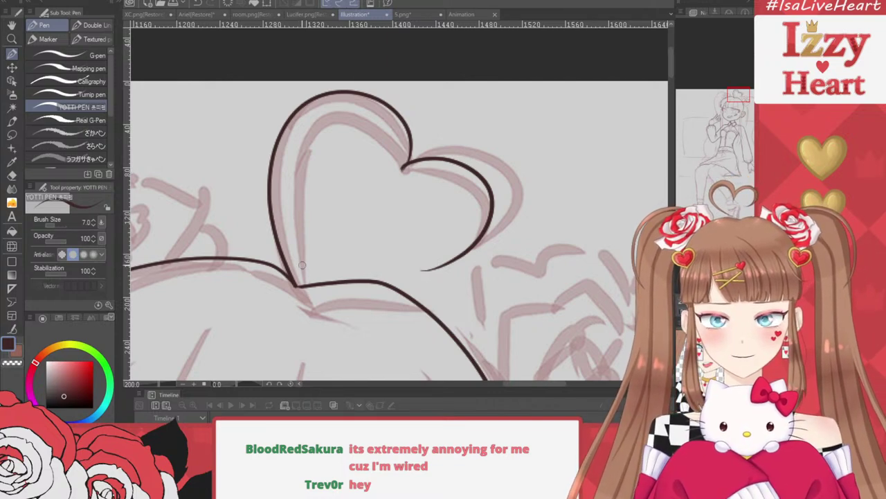
pyautogui.moveTo(296, 284)
pyautogui.mouseDown()
pyautogui.moveTo(293, 259)
pyautogui.moveTo(313, 129)
pyautogui.moveTo(383, 125)
pyautogui.moveTo(388, 179)
pyautogui.mouseUp()
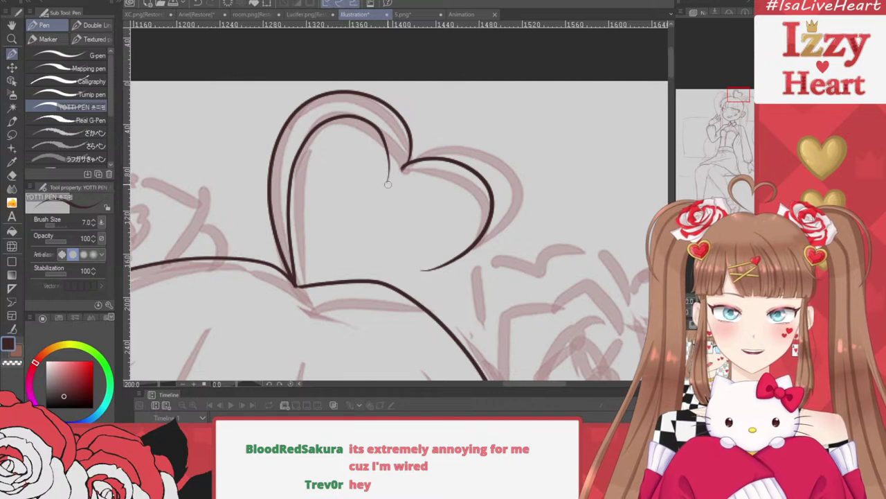
pyautogui.moveTo(388, 183)
pyautogui.mouseDown()
pyautogui.moveTo(445, 170)
pyautogui.moveTo(488, 217)
pyautogui.moveTo(454, 263)
pyautogui.mouseUp()
pyautogui.hotkey('ctrl', 'z')
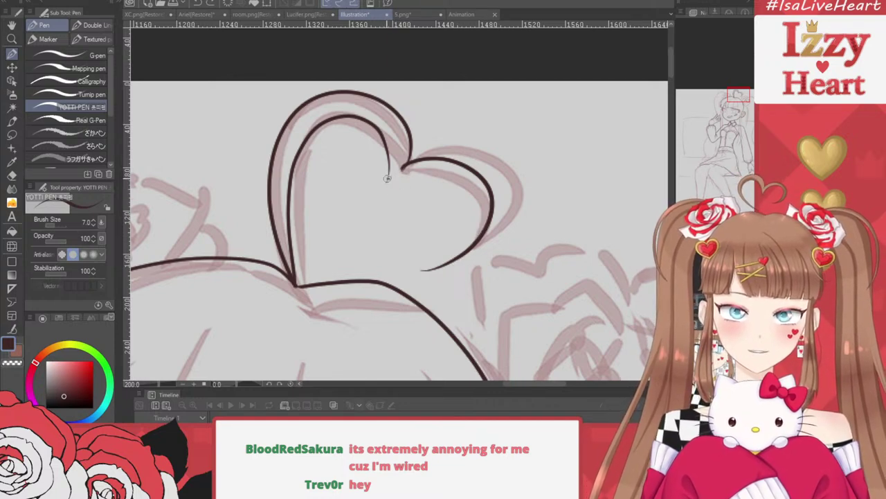
pyautogui.moveTo(387, 170)
pyautogui.mouseDown()
pyautogui.moveTo(383, 194)
pyautogui.moveTo(421, 184)
pyautogui.moveTo(453, 262)
pyautogui.moveTo(424, 277)
pyautogui.mouseUp()
pyautogui.hotkey('ctrl', 'z')
pyautogui.moveTo(385, 192)
pyautogui.mouseDown()
pyautogui.moveTo(451, 181)
pyautogui.moveTo(471, 217)
pyautogui.moveTo(443, 261)
pyautogui.moveTo(416, 271)
pyautogui.mouseUp()
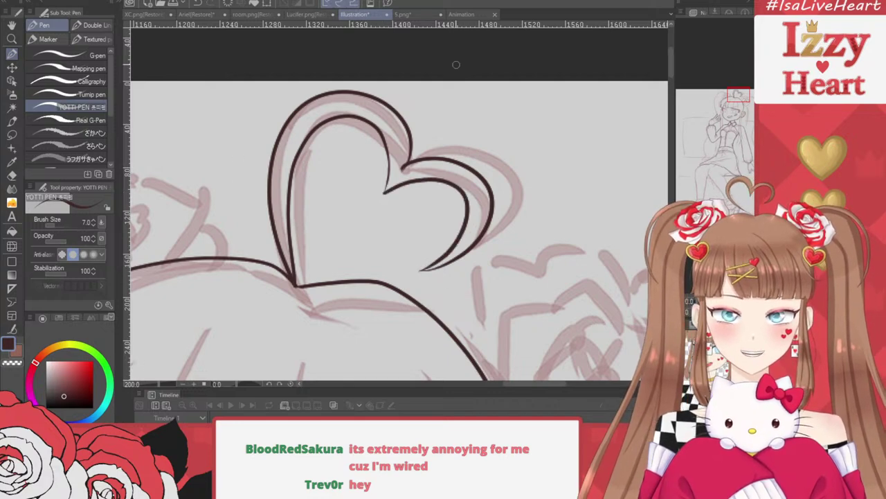
# Clean up the overshooting line at the notch of the heart strand's outer curve with the Snap eraser
pyautogui.scroll(-1, 456, 64)
pyautogui.scroll(1, 456, 64)
pyautogui.scroll(-1, 456, 65)
pyautogui.scroll(3, 433, 91)
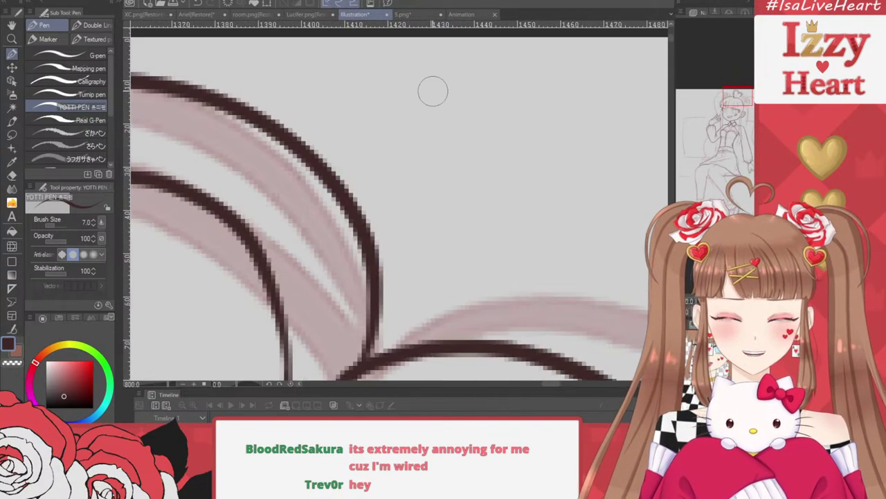
pyautogui.press('e')
pyautogui.scroll(-2, 287, 139)
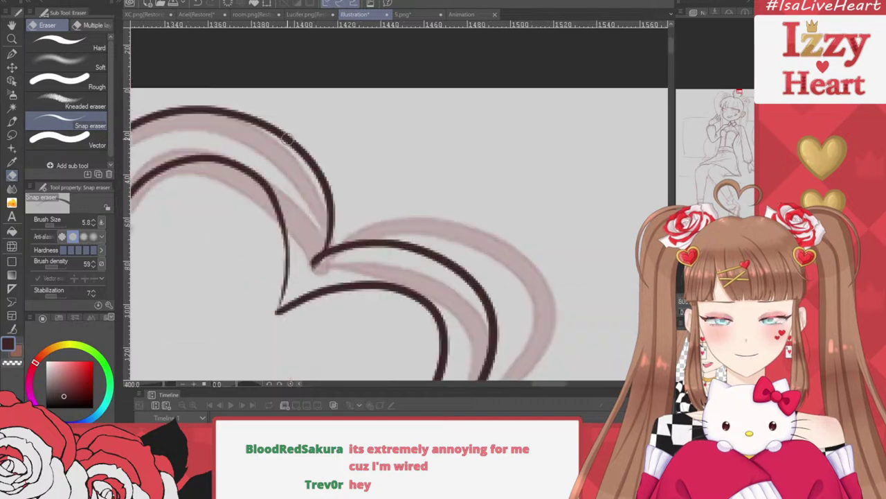
pyautogui.moveTo(311, 235); pyautogui.dragTo(313, 274)
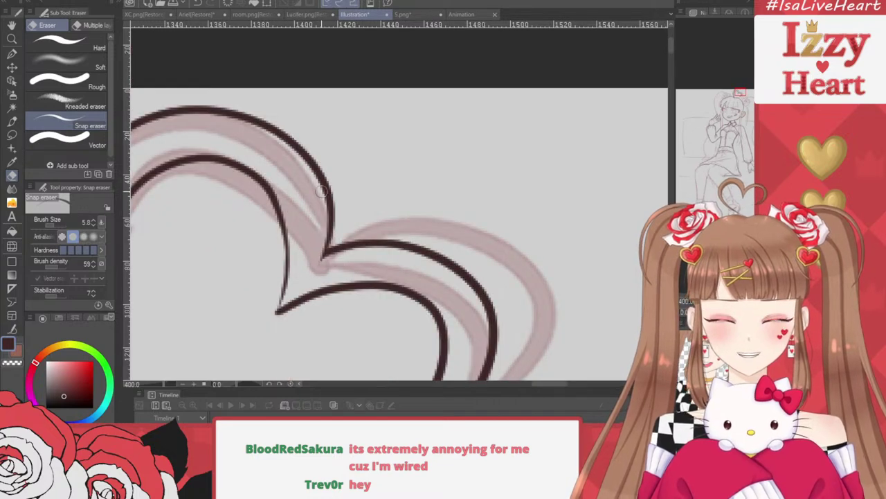
pyautogui.scroll(-3, 321, 191)
pyautogui.scroll(-1, 540, 118)
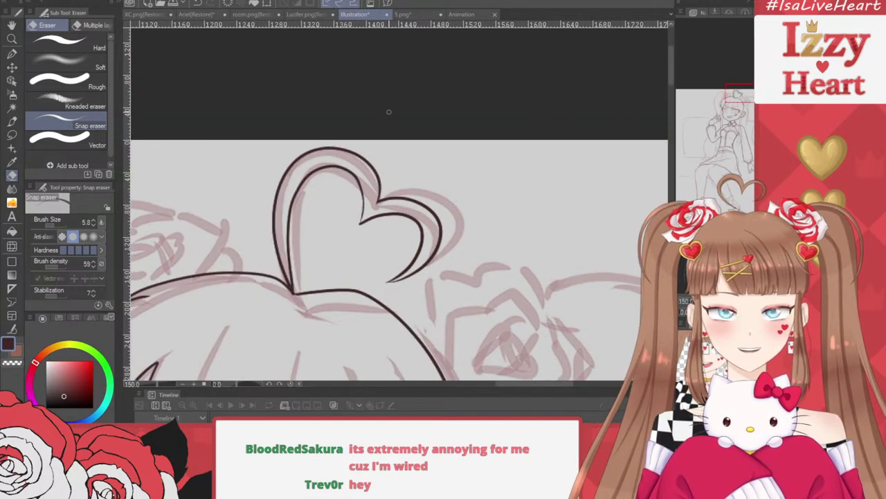
# Ink the oval centre and the inner petals of the rose on the left side of the hair with the YOTTI PEN
pyautogui.scroll(-2, 389, 111)
pyautogui.press('p')
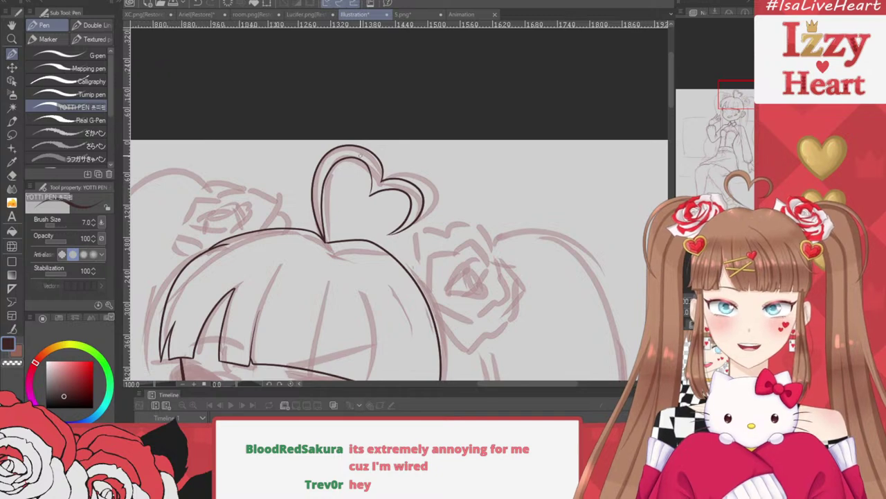
pyautogui.scroll(-1, 360, 155)
pyautogui.scroll(6, 240, 192)
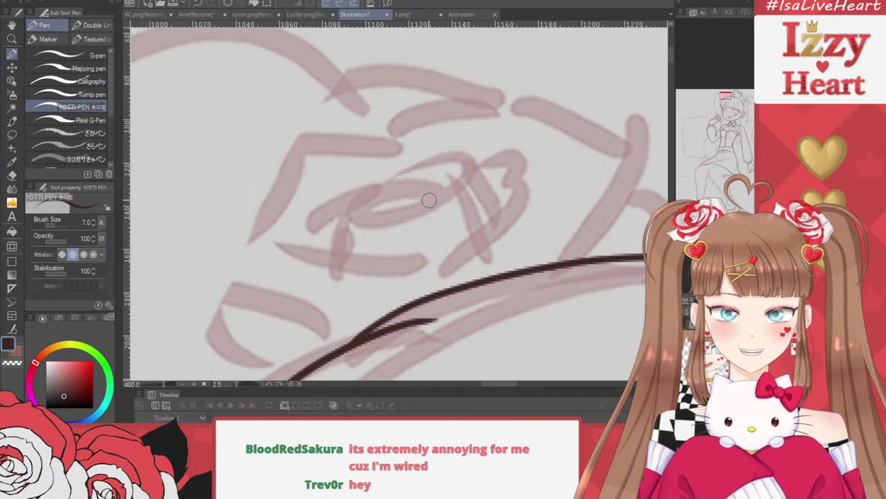
pyautogui.moveTo(451, 156)
pyautogui.mouseDown()
pyautogui.moveTo(353, 220)
pyautogui.moveTo(477, 170)
pyautogui.moveTo(403, 179)
pyautogui.mouseUp()
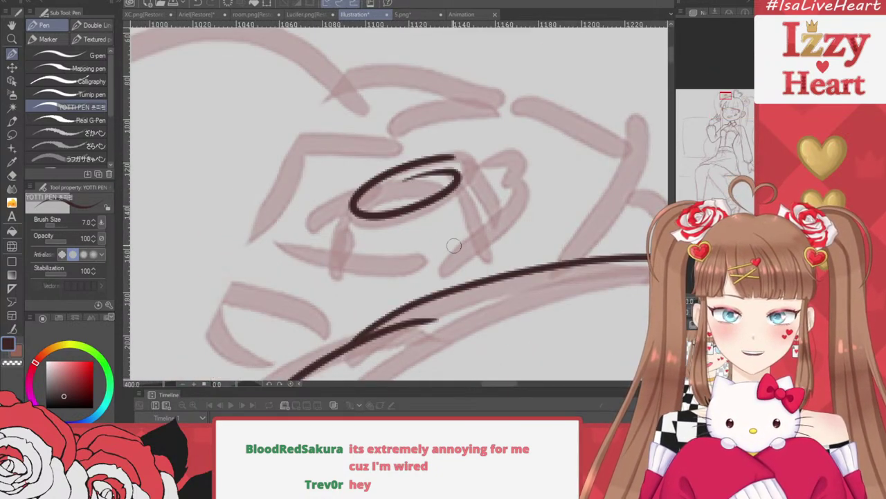
pyautogui.moveTo(412, 299)
pyautogui.mouseDown()
pyautogui.moveTo(484, 211)
pyautogui.moveTo(459, 162)
pyautogui.mouseUp()
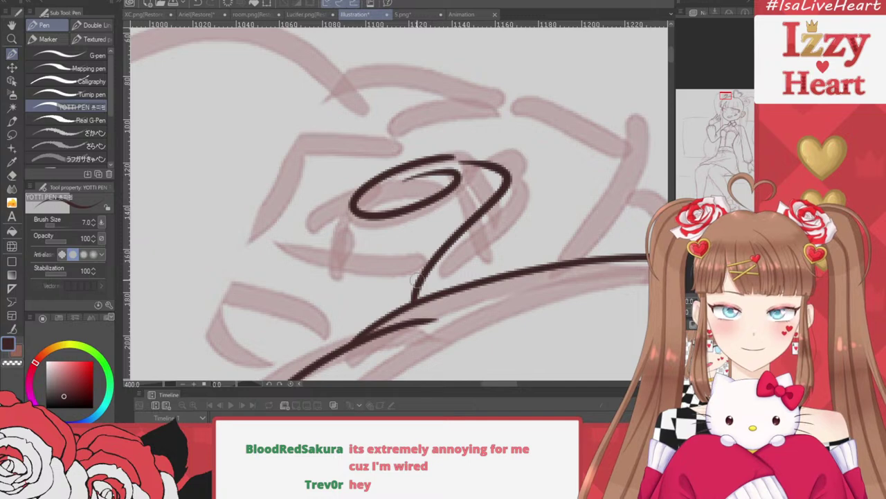
pyautogui.moveTo(428, 261)
pyautogui.mouseDown()
pyautogui.moveTo(367, 261)
pyautogui.moveTo(335, 217)
pyautogui.moveTo(393, 277)
pyautogui.moveTo(305, 305)
pyautogui.moveTo(263, 262)
pyautogui.moveTo(247, 261)
pyautogui.moveTo(266, 180)
pyautogui.moveTo(444, 156)
pyautogui.mouseUp()
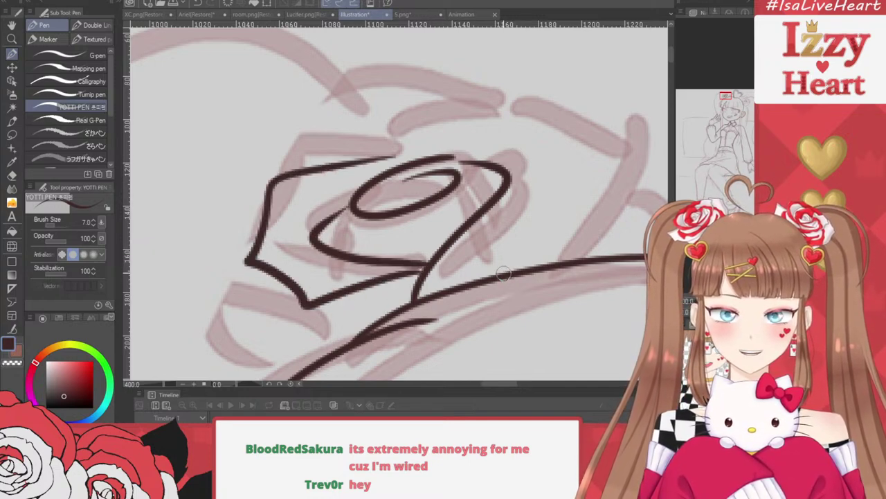
# Ink the left rose's outer petals down to the hair outline, adding short fold lines around its centre
pyautogui.moveTo(504, 274)
pyautogui.mouseDown()
pyautogui.moveTo(583, 130)
pyautogui.moveTo(464, 97)
pyautogui.moveTo(413, 115)
pyautogui.moveTo(345, 160)
pyautogui.moveTo(328, 148)
pyautogui.mouseUp()
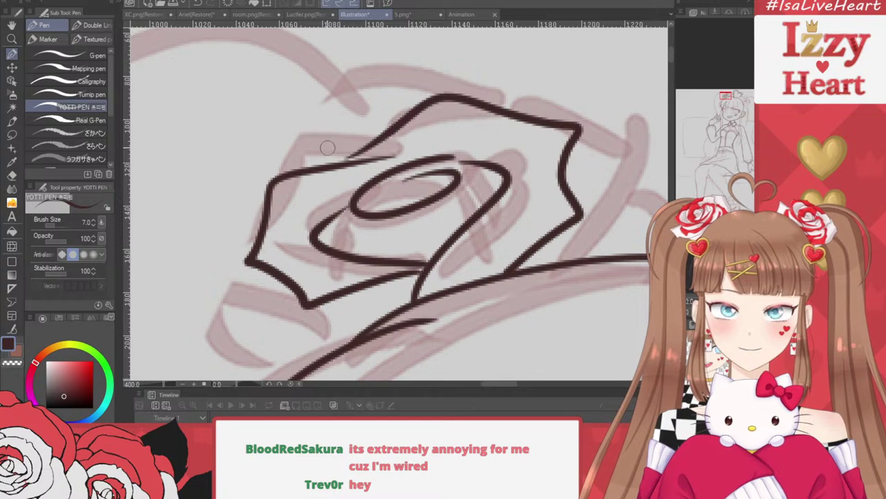
pyautogui.moveTo(244, 224)
pyautogui.mouseDown()
pyautogui.moveTo(268, 150)
pyautogui.moveTo(327, 73)
pyautogui.moveTo(510, 72)
pyautogui.mouseUp()
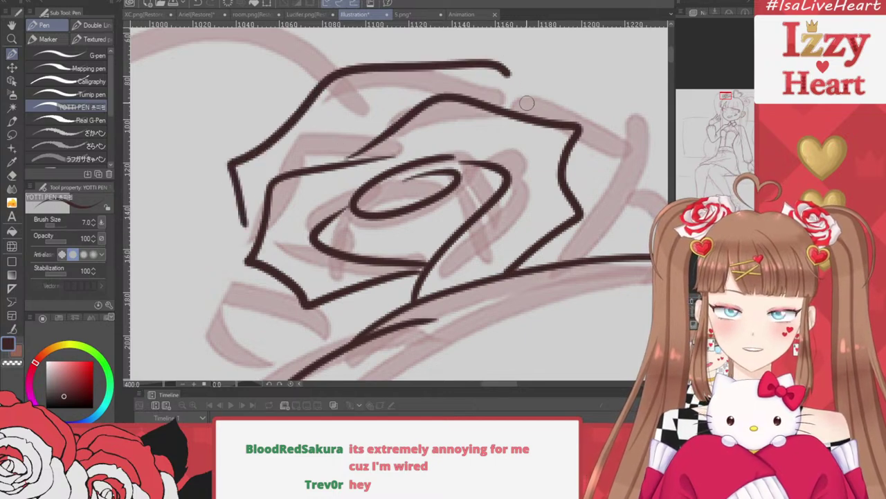
pyautogui.hotkey('ctrl', 'z')
pyautogui.moveTo(221, 241)
pyautogui.mouseDown()
pyautogui.moveTo(245, 168)
pyautogui.moveTo(296, 132)
pyautogui.moveTo(344, 67)
pyautogui.moveTo(552, 79)
pyautogui.moveTo(569, 127)
pyautogui.moveTo(621, 118)
pyautogui.moveTo(654, 174)
pyautogui.mouseUp()
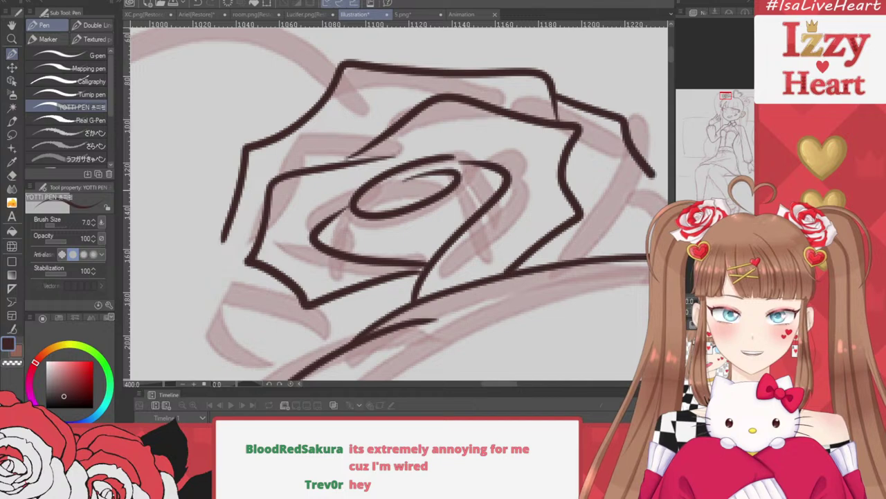
pyautogui.scroll(-2, 496, 105)
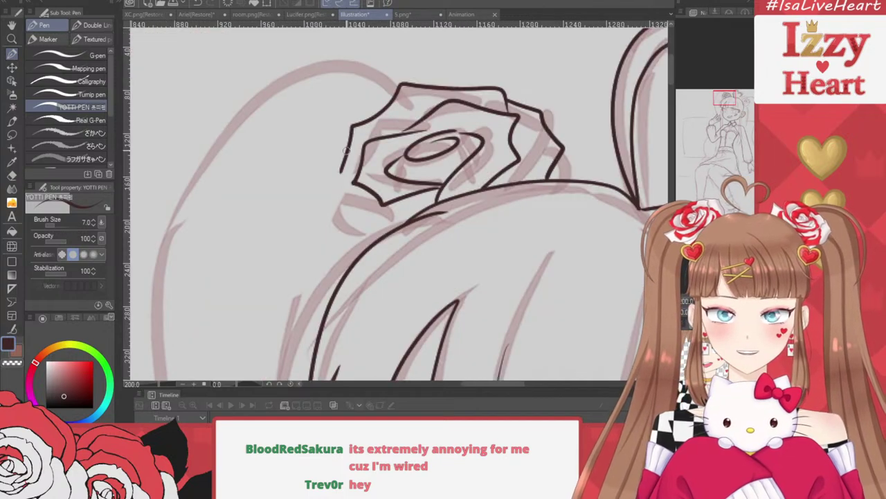
pyautogui.moveTo(350, 147)
pyautogui.mouseDown()
pyautogui.moveTo(329, 174)
pyautogui.moveTo(337, 243)
pyautogui.moveTo(374, 239)
pyautogui.mouseUp()
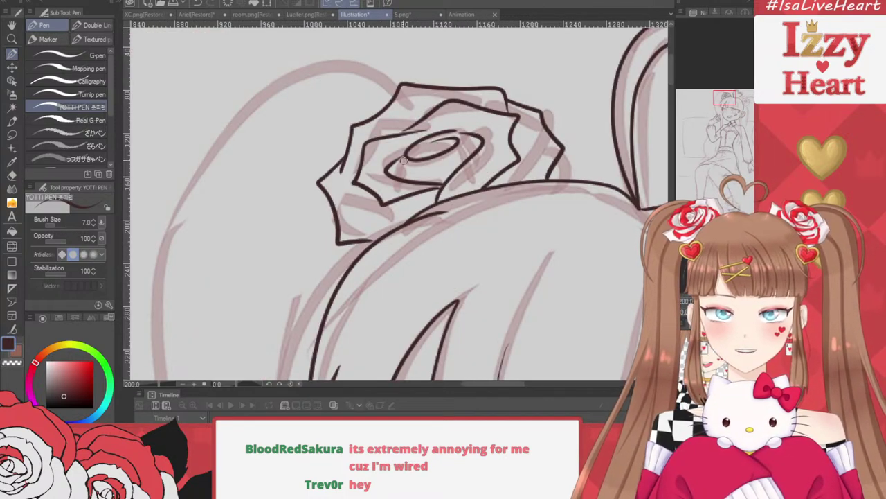
pyautogui.moveTo(406, 160); pyautogui.dragTo(406, 181)
pyautogui.moveTo(458, 139); pyautogui.dragTo(469, 154)
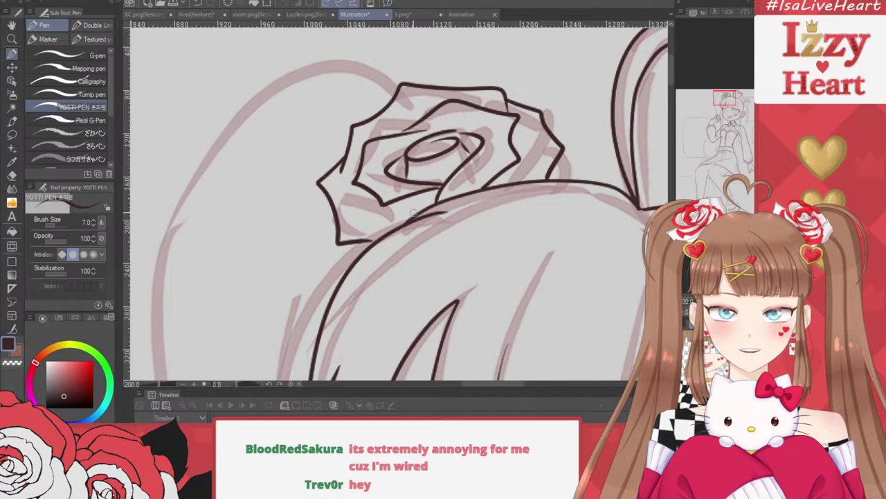
pyautogui.scroll(-7, 371, 135)
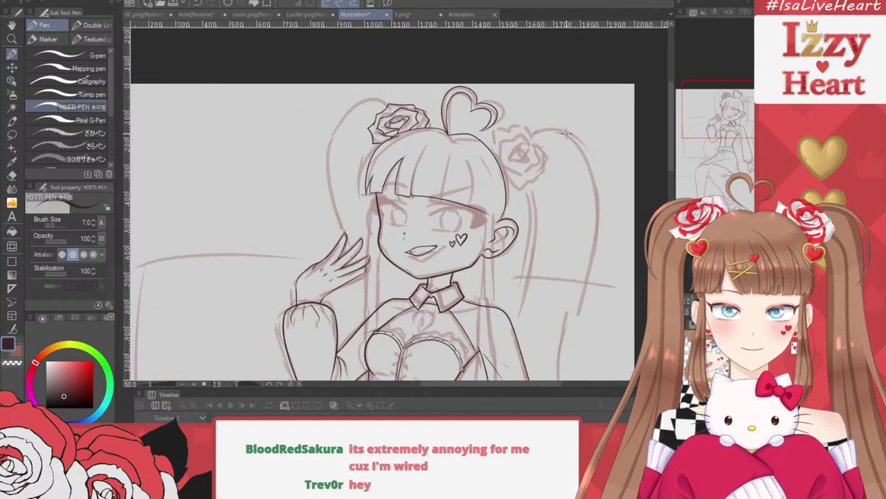
pyautogui.scroll(-1, 567, 133)
pyautogui.scroll(1, 567, 133)
pyautogui.scroll(2, 419, 86)
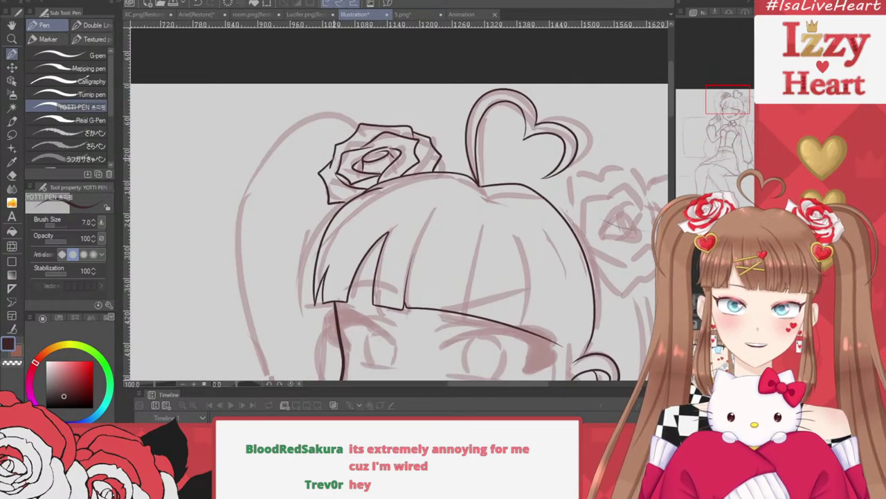
pyautogui.scroll(2, 335, 159)
pyautogui.moveTo(339, 137)
pyautogui.mouseDown()
pyautogui.moveTo(341, 94)
pyautogui.moveTo(359, 60)
pyautogui.moveTo(416, 108)
pyautogui.mouseUp()
pyautogui.hotkey('ctrl', 'z')
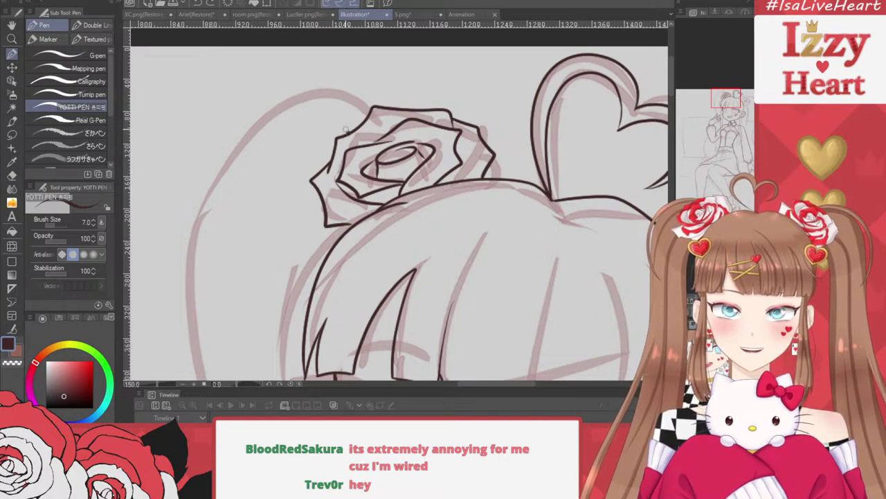
pyautogui.moveTo(345, 130)
pyautogui.mouseDown()
pyautogui.moveTo(361, 61)
pyautogui.moveTo(388, 105)
pyautogui.mouseUp()
pyautogui.hotkey('ctrl', 'z')
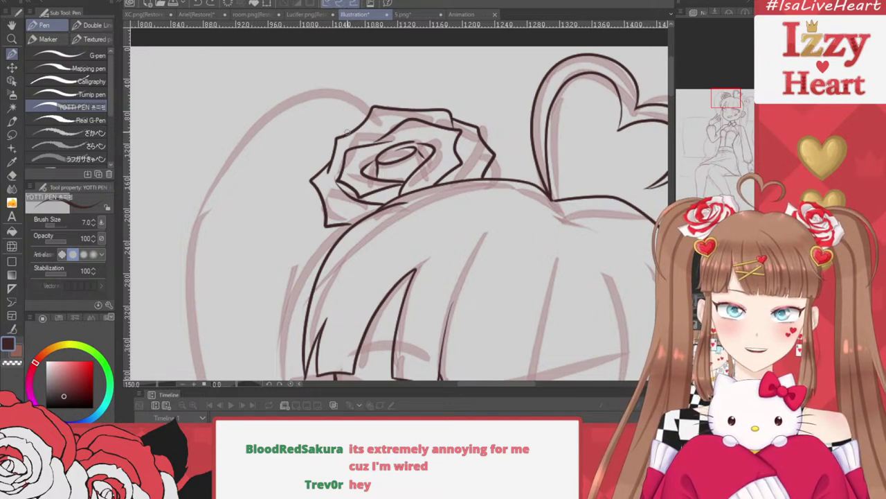
pyautogui.moveTo(345, 130)
pyautogui.mouseDown()
pyautogui.moveTo(377, 60)
pyautogui.moveTo(418, 107)
pyautogui.mouseUp()
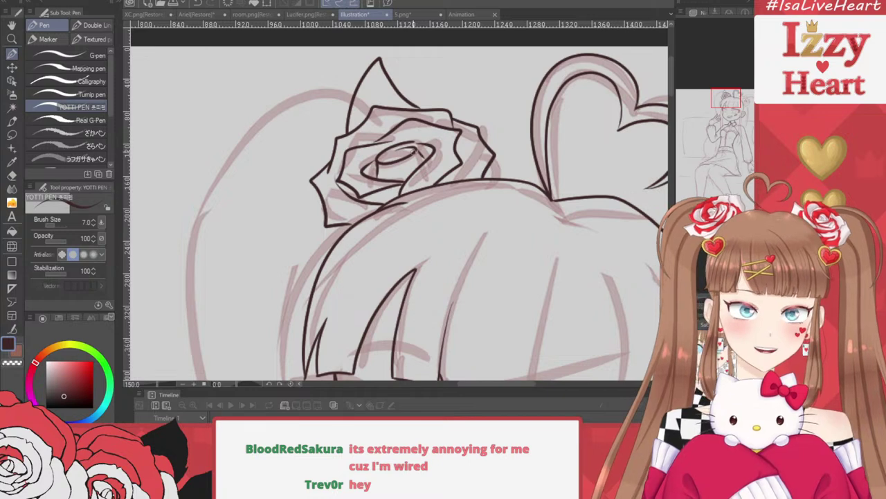
pyautogui.scroll(3, 380, 97)
pyautogui.scroll(-5, 380, 97)
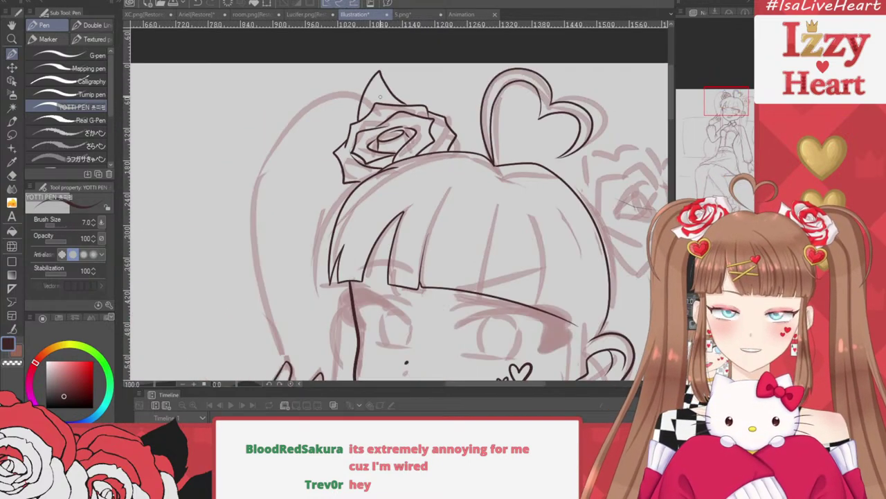
pyautogui.hotkey('ctrl', 'z')
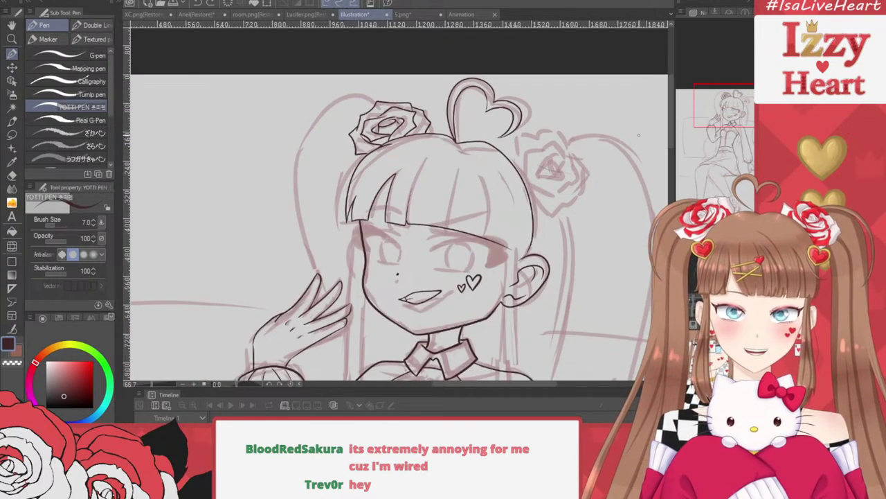
# Set the Snap eraser's brush size to 20.7 and return to the YOTTI PEN
pyautogui.scroll(2, 638, 135)
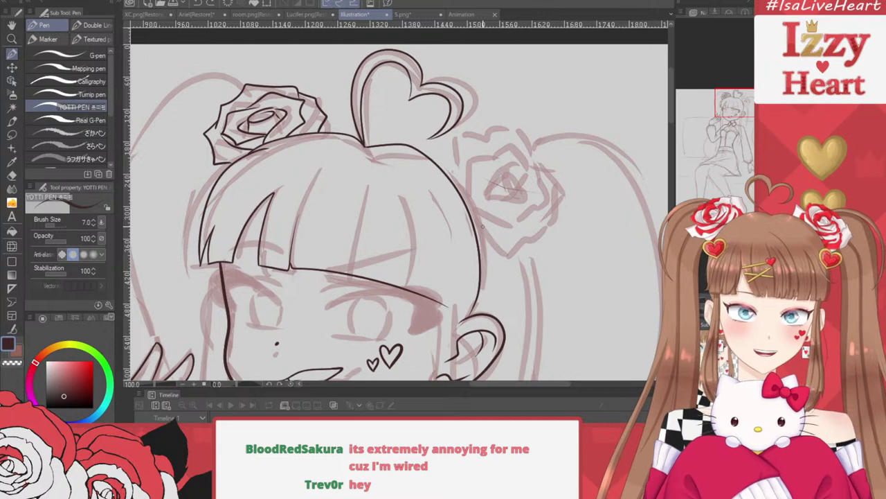
pyautogui.scroll(3, 515, 196)
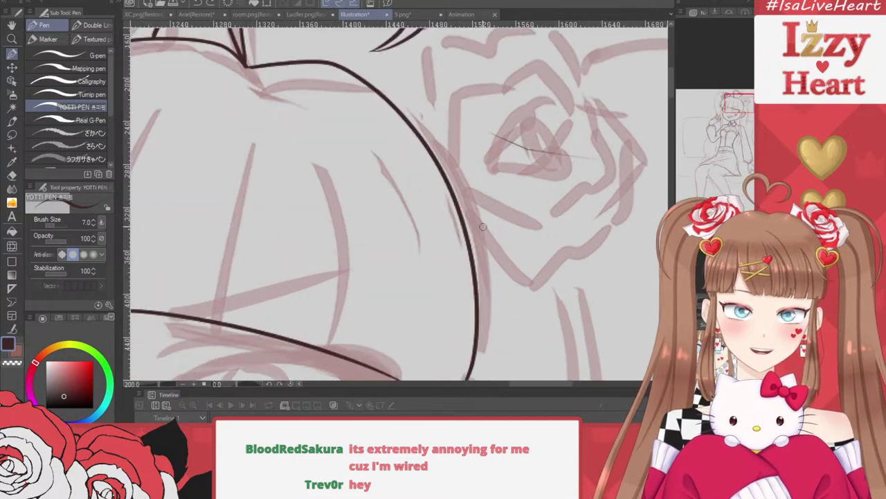
pyautogui.press('e')
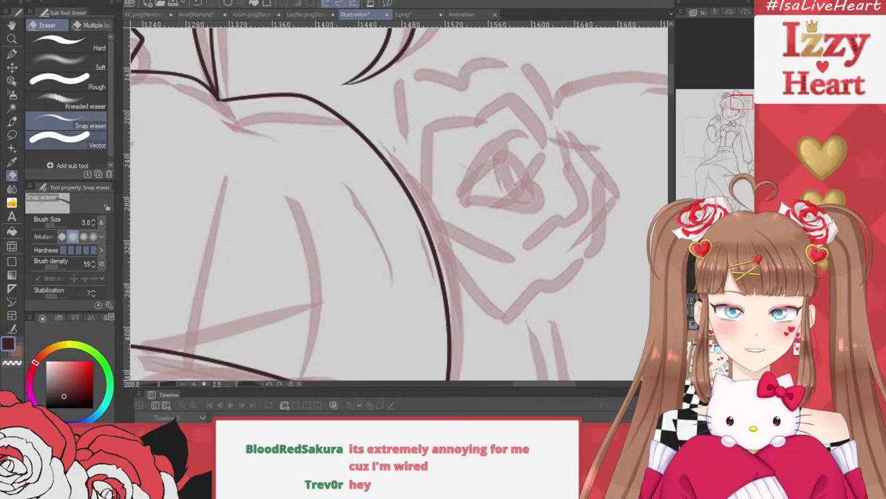
pyautogui.click(55, 224)
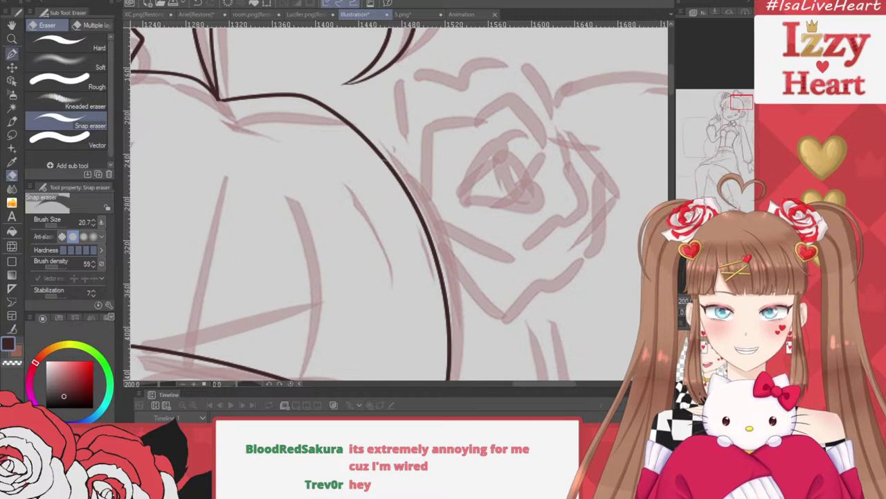
pyautogui.click(12, 54)
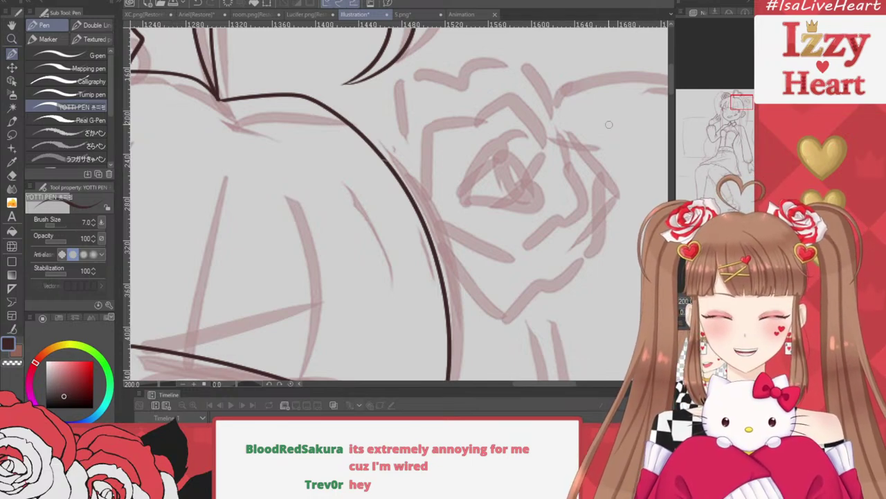
# Ink the oval centre and the angular inner petals of the rose on the right side of the hair
pyautogui.moveTo(521, 144)
pyautogui.mouseDown()
pyautogui.moveTo(532, 130)
pyautogui.moveTo(517, 136)
pyautogui.moveTo(545, 175)
pyautogui.moveTo(493, 137)
pyautogui.mouseUp()
pyautogui.moveTo(477, 178)
pyautogui.mouseDown()
pyautogui.moveTo(541, 200)
pyautogui.moveTo(545, 189)
pyautogui.moveTo(486, 137)
pyautogui.mouseUp()
pyautogui.moveTo(477, 176)
pyautogui.mouseDown()
pyautogui.moveTo(466, 124)
pyautogui.moveTo(503, 83)
pyautogui.moveTo(548, 119)
pyautogui.mouseUp()
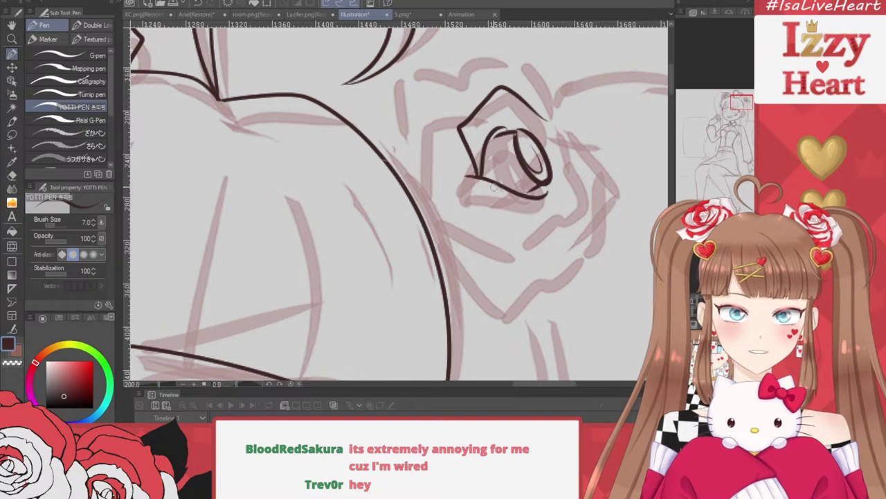
pyautogui.moveTo(487, 186); pyautogui.dragTo(460, 182)
pyautogui.moveTo(496, 199)
pyautogui.mouseDown()
pyautogui.moveTo(502, 209)
pyautogui.moveTo(569, 222)
pyautogui.moveTo(563, 178)
pyautogui.moveTo(575, 156)
pyautogui.moveTo(547, 122)
pyautogui.moveTo(547, 136)
pyautogui.mouseUp()
pyautogui.moveTo(464, 187); pyautogui.dragTo(447, 135)
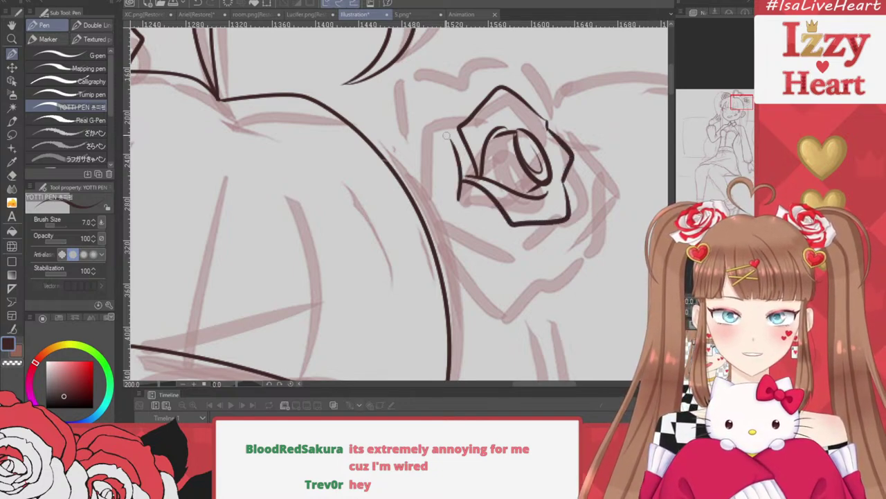
# Ink the right rose's outer petals up to the hair outline, redrawing the lowest petal beneath them
pyautogui.moveTo(455, 199)
pyautogui.mouseDown()
pyautogui.moveTo(419, 142)
pyautogui.moveTo(422, 79)
pyautogui.moveTo(457, 76)
pyautogui.moveTo(487, 56)
pyautogui.moveTo(514, 73)
pyautogui.moveTo(568, 77)
pyautogui.moveTo(578, 158)
pyautogui.mouseUp()
pyautogui.moveTo(429, 198)
pyautogui.mouseDown()
pyautogui.moveTo(493, 239)
pyautogui.moveTo(500, 259)
pyautogui.moveTo(556, 253)
pyautogui.moveTo(572, 227)
pyautogui.moveTo(608, 210)
pyautogui.moveTo(608, 191)
pyautogui.moveTo(577, 127)
pyautogui.mouseUp()
pyautogui.moveTo(433, 223)
pyautogui.mouseDown()
pyautogui.moveTo(419, 177)
pyautogui.moveTo(408, 187)
pyautogui.moveTo(396, 178)
pyautogui.moveTo(382, 118)
pyautogui.moveTo(415, 57)
pyautogui.moveTo(471, 70)
pyautogui.mouseUp()
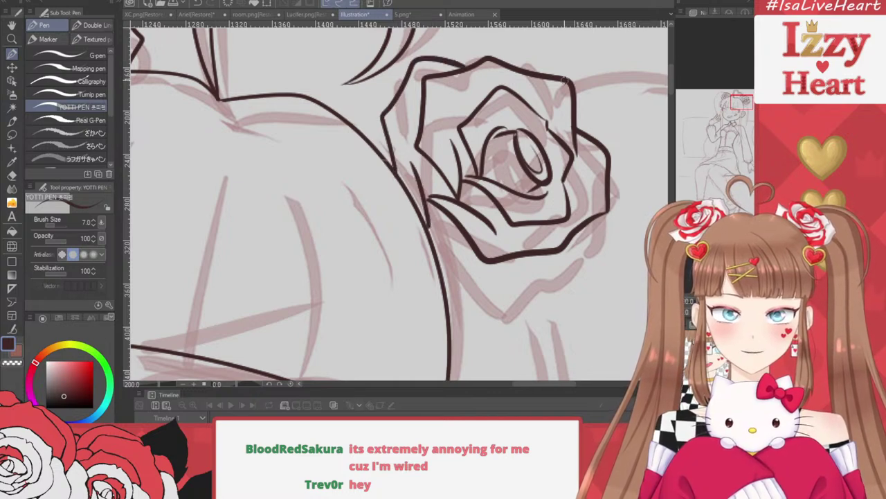
pyautogui.moveTo(435, 262)
pyautogui.mouseDown()
pyautogui.moveTo(460, 284)
pyautogui.moveTo(547, 270)
pyautogui.moveTo(573, 251)
pyautogui.mouseUp()
pyautogui.hotkey('ctrl', 'z')
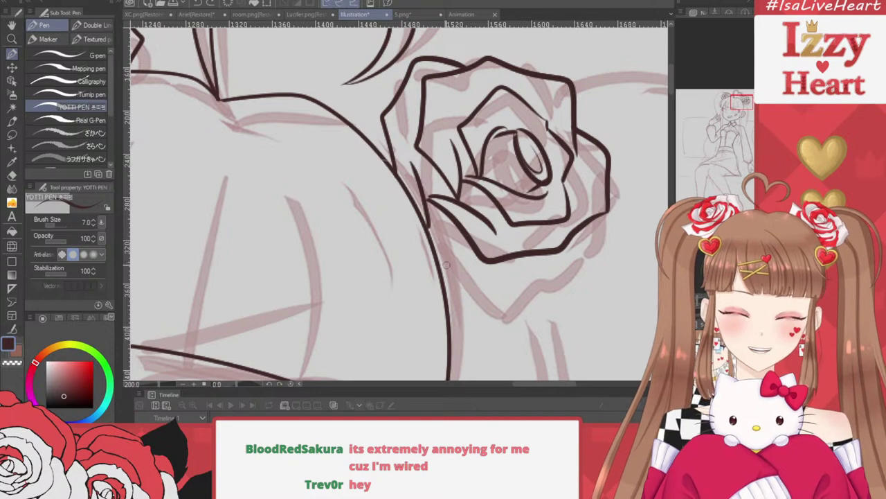
pyautogui.moveTo(436, 260)
pyautogui.mouseDown()
pyautogui.moveTo(543, 287)
pyautogui.moveTo(578, 253)
pyautogui.moveTo(597, 217)
pyautogui.mouseUp()
# Hide the rough sketch to check the inked roses and head on their own, and show the sketch again
pyautogui.scroll(4, 533, 158)
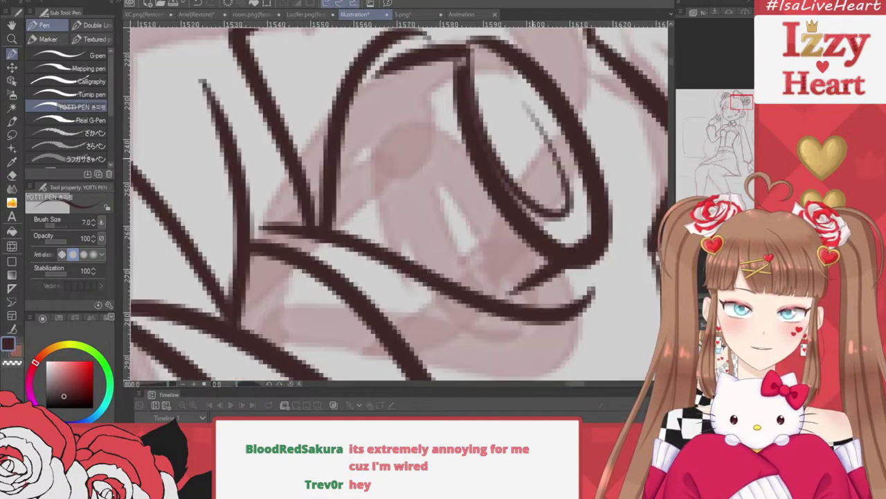
pyautogui.scroll(-4, 532, 159)
pyautogui.scroll(-5, 511, 133)
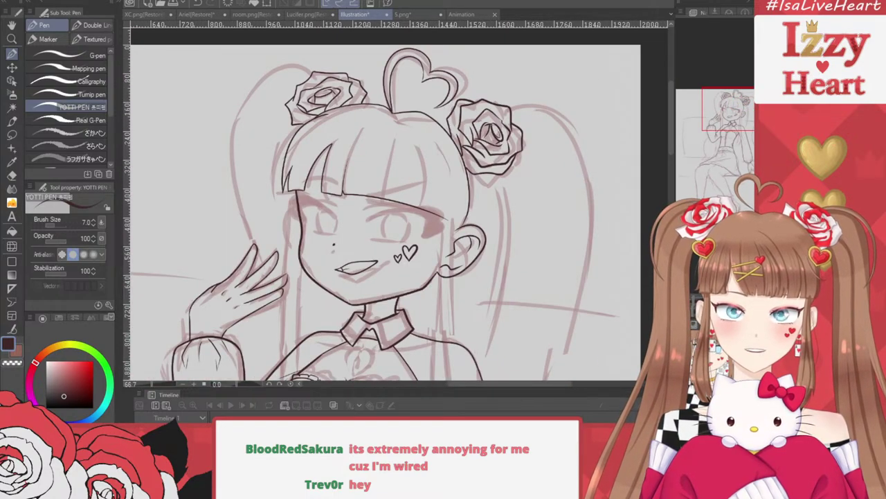
pyautogui.click(683, 353)
pyautogui.scroll(2, 546, 138)
pyautogui.scroll(-3, 545, 139)
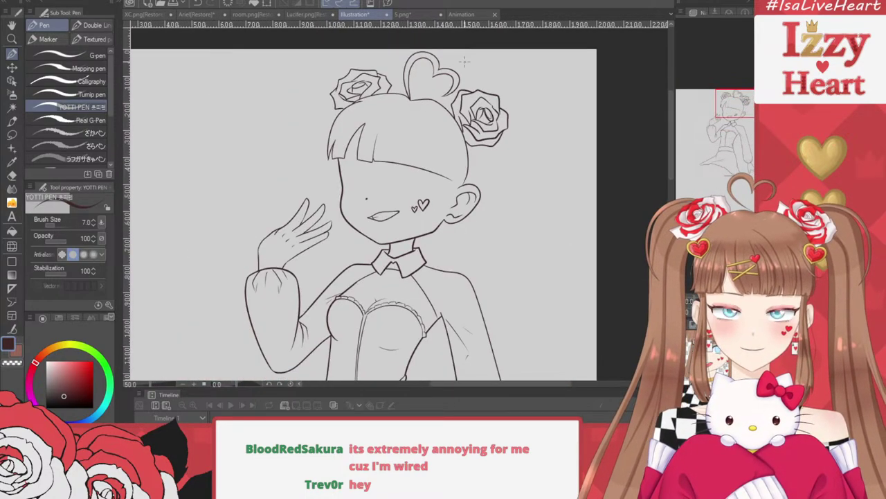
pyautogui.click(683, 353)
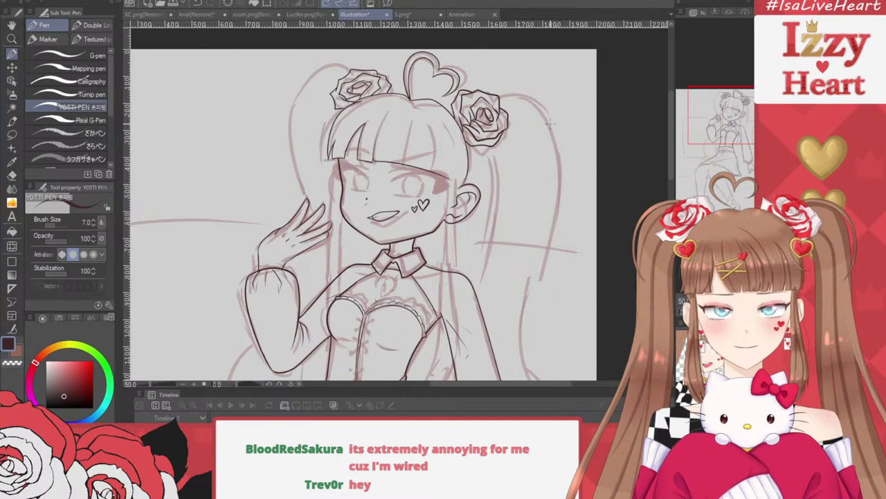
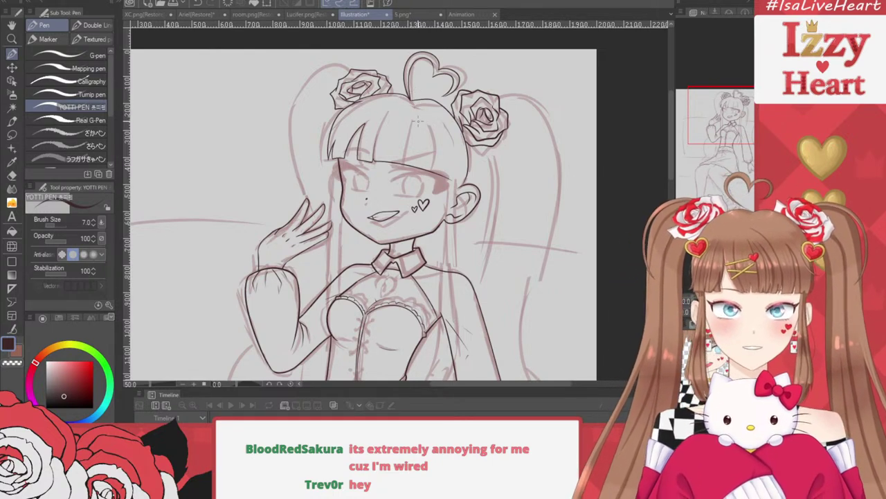
pyautogui.scroll(2, 448, 92)
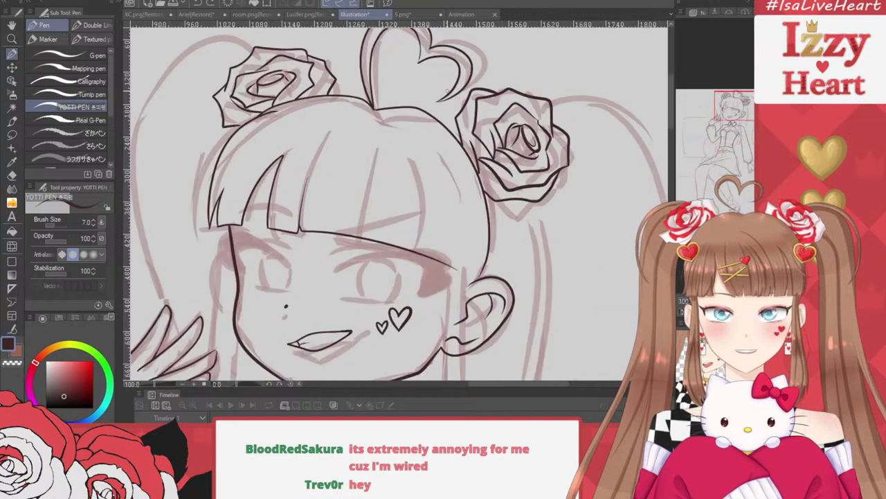
pyautogui.scroll(-4, 565, 85)
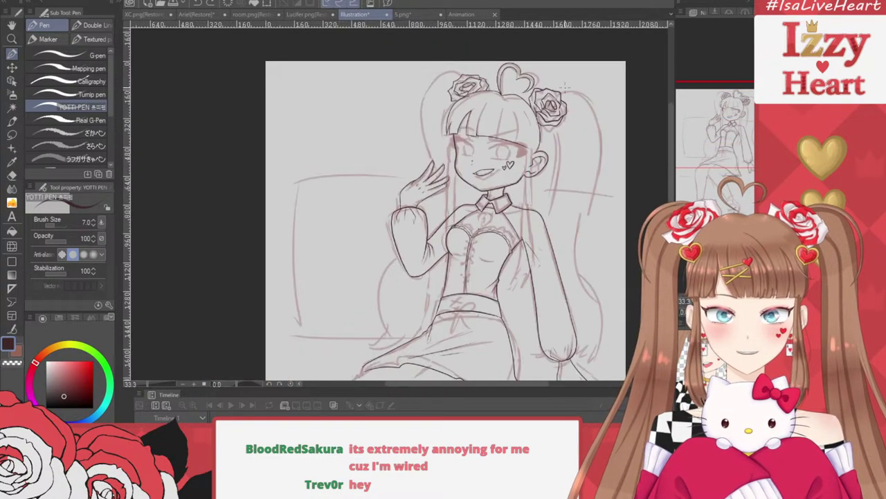
pyautogui.scroll(2, 457, 236)
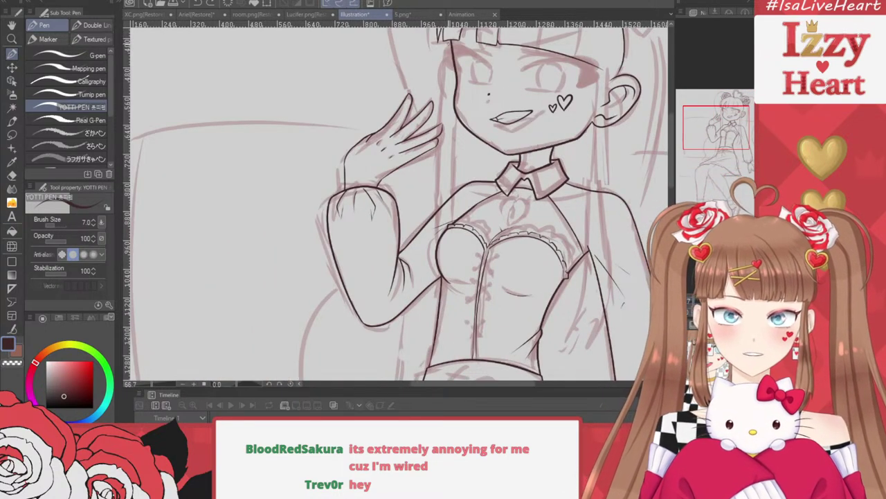
# Ink the long side locks framing the face, ending the lock beside the ear in pointed tips below the shoulder
pyautogui.moveTo(449, 20); pyautogui.dragTo(435, 249)
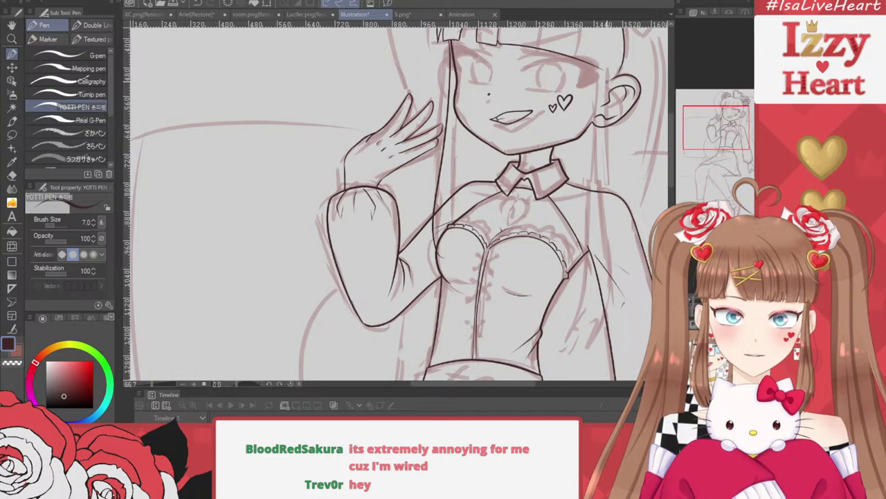
pyautogui.moveTo(608, 21); pyautogui.dragTo(619, 310)
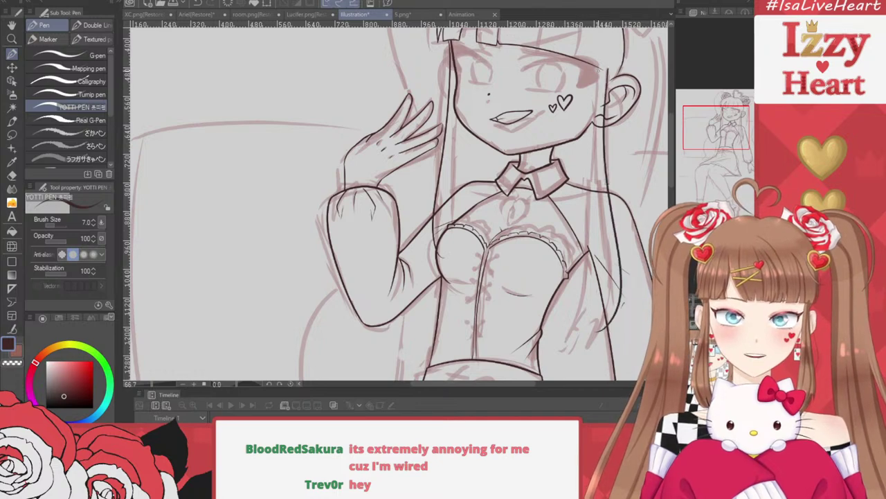
pyautogui.moveTo(596, 83)
pyautogui.mouseDown()
pyautogui.moveTo(603, 263)
pyautogui.moveTo(580, 322)
pyautogui.mouseUp()
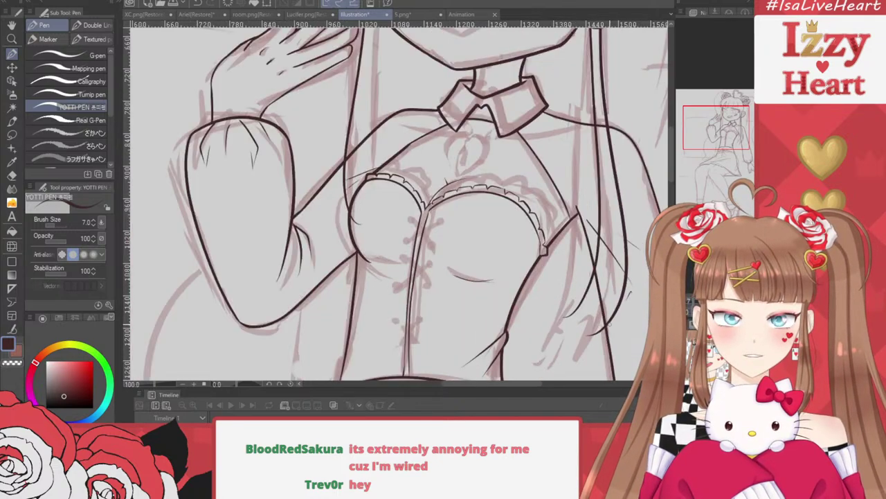
pyautogui.scroll(4, 606, 324)
pyautogui.moveTo(517, 312)
pyautogui.mouseDown()
pyautogui.moveTo(588, 254)
pyautogui.moveTo(515, 344)
pyautogui.moveTo(587, 336)
pyautogui.mouseUp()
# Erase the inner arm line where it passes behind the long lock beneath the ear, using the Snap eraser
pyautogui.press('e')
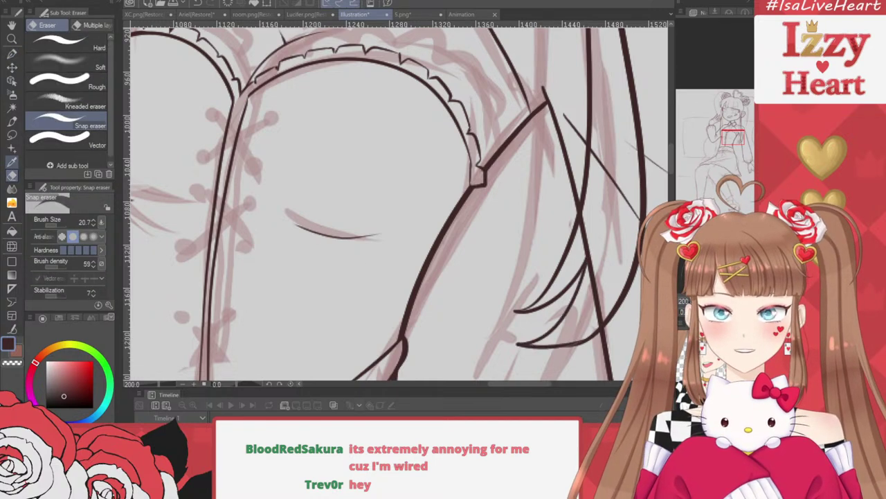
pyautogui.moveTo(595, 243); pyautogui.dragTo(581, 301)
pyautogui.hotkey('ctrl', 'z')
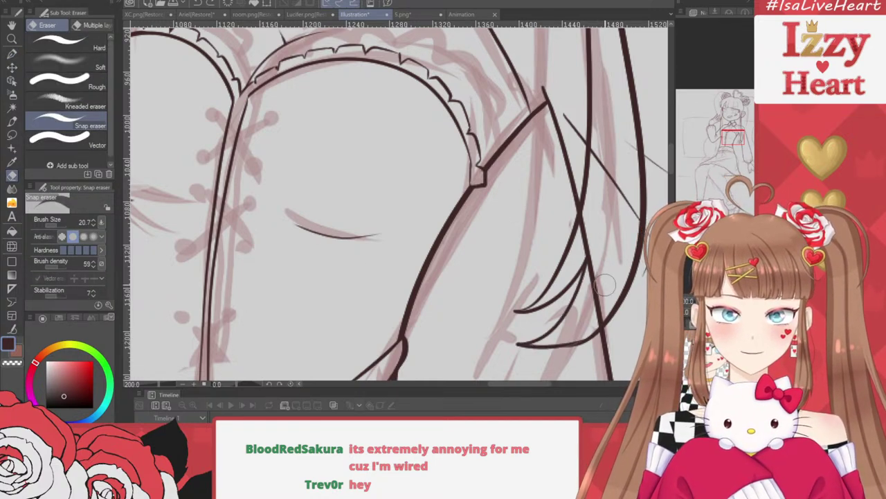
pyautogui.moveTo(598, 247); pyautogui.dragTo(596, 320)
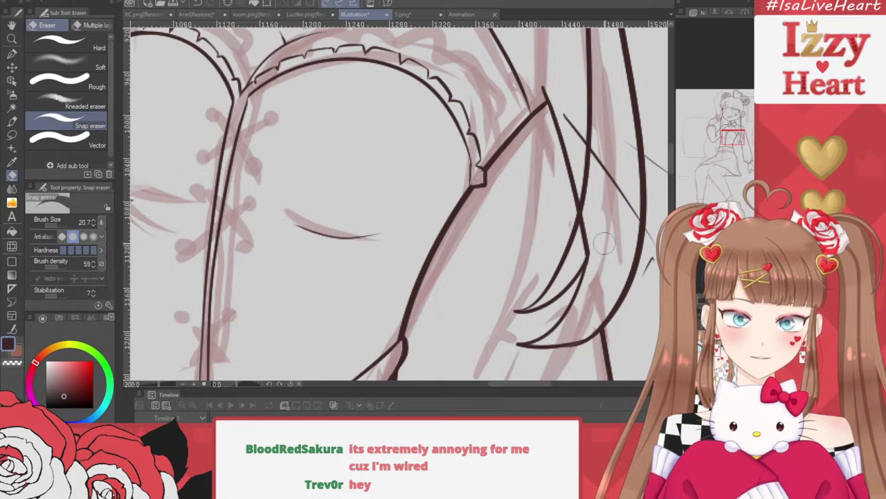
pyautogui.moveTo(597, 244); pyautogui.dragTo(592, 254)
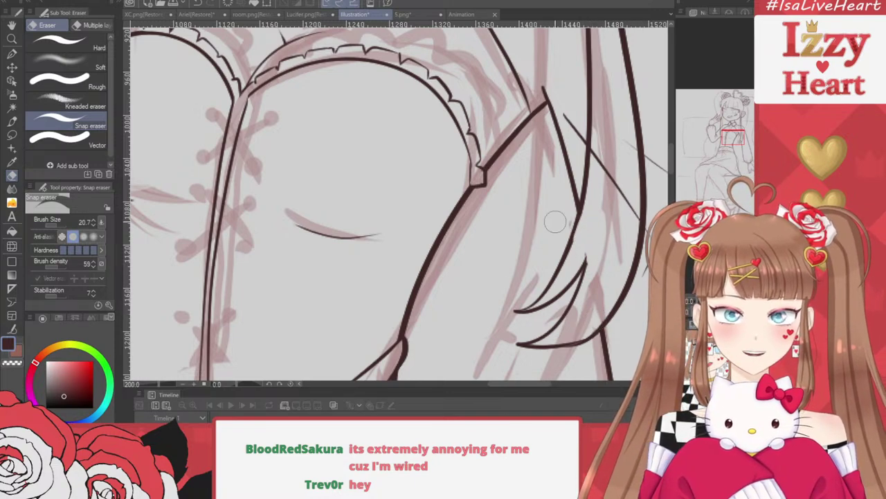
pyautogui.moveTo(588, 223)
pyautogui.mouseDown()
pyautogui.moveTo(592, 249)
pyautogui.moveTo(588, 214)
pyautogui.mouseUp()
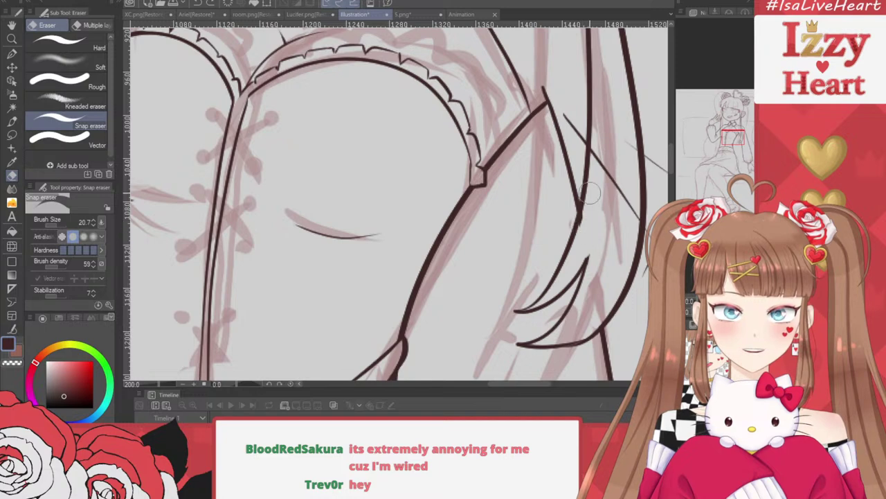
pyautogui.moveTo(590, 223); pyautogui.dragTo(589, 207)
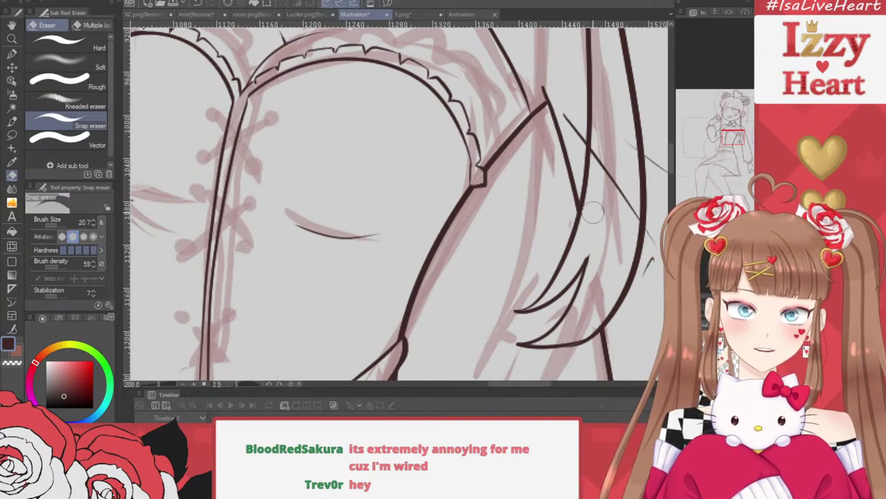
# Erase the thin sleeve fold line where it crosses inside the same long lock
pyautogui.moveTo(604, 154); pyautogui.dragTo(602, 178)
pyautogui.moveTo(598, 138)
pyautogui.mouseDown()
pyautogui.moveTo(612, 158)
pyautogui.moveTo(606, 229)
pyautogui.mouseUp()
pyautogui.moveTo(616, 158); pyautogui.dragTo(629, 195)
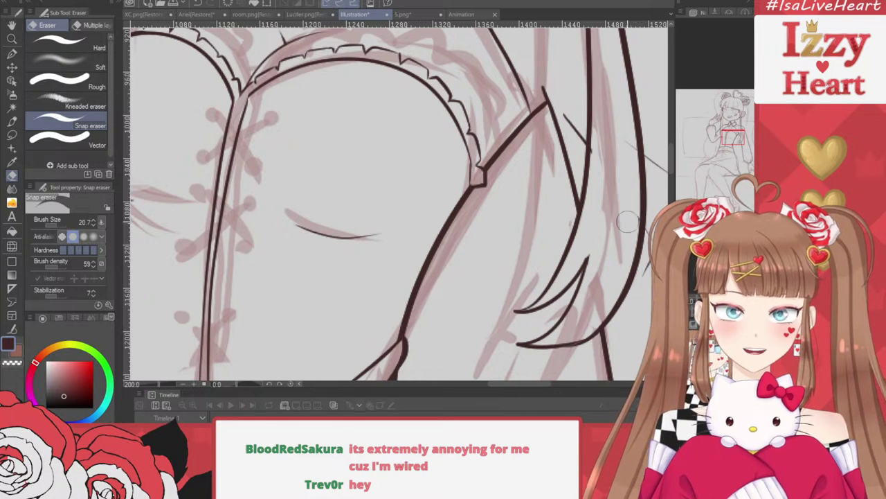
pyautogui.moveTo(623, 147)
pyautogui.mouseDown()
pyautogui.moveTo(628, 158)
pyautogui.moveTo(628, 140)
pyautogui.moveTo(600, 148)
pyautogui.moveTo(595, 140)
pyautogui.mouseUp()
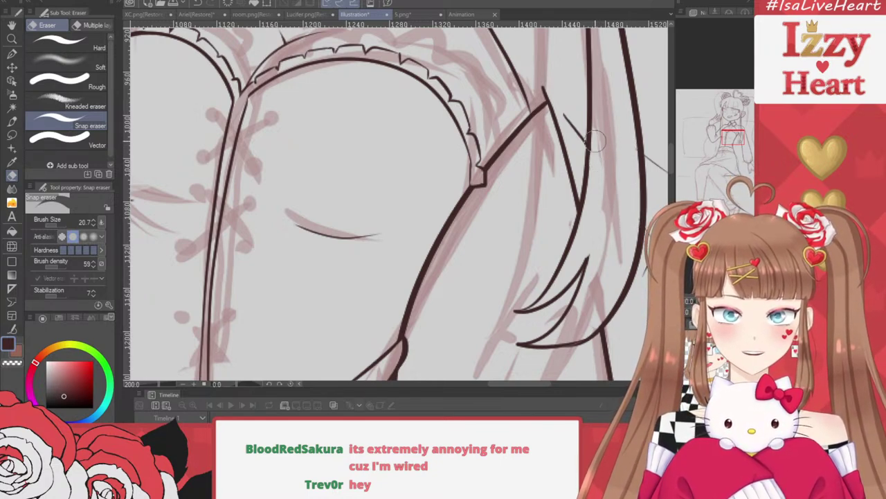
pyautogui.scroll(-5, 561, 196)
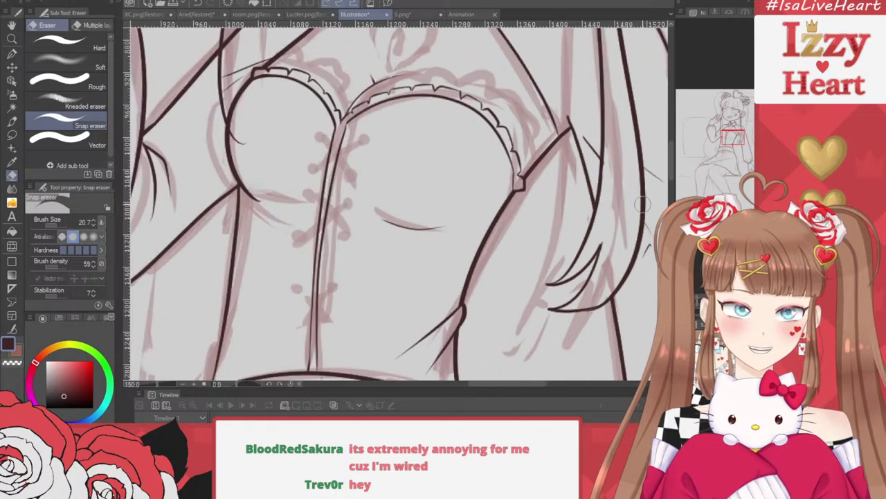
pyautogui.scroll(1, 625, 99)
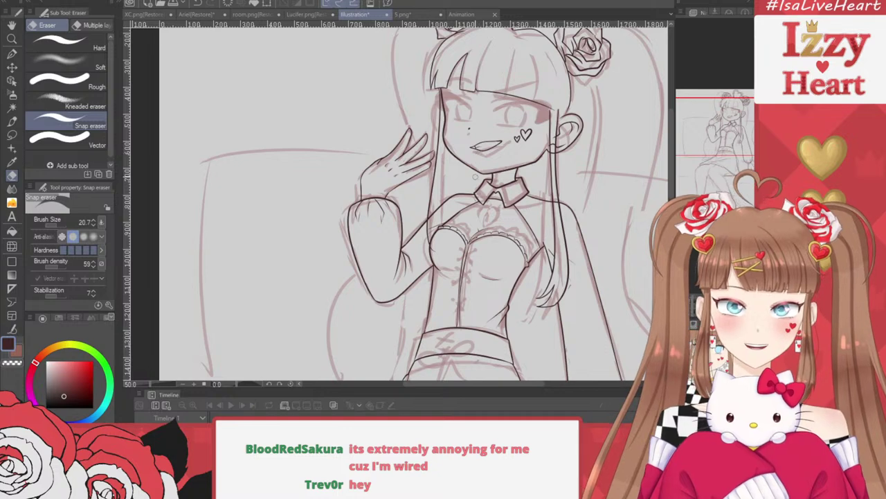
pyautogui.moveTo(594, 353); pyautogui.dragTo(578, 202)
pyautogui.scroll(3, 651, 117)
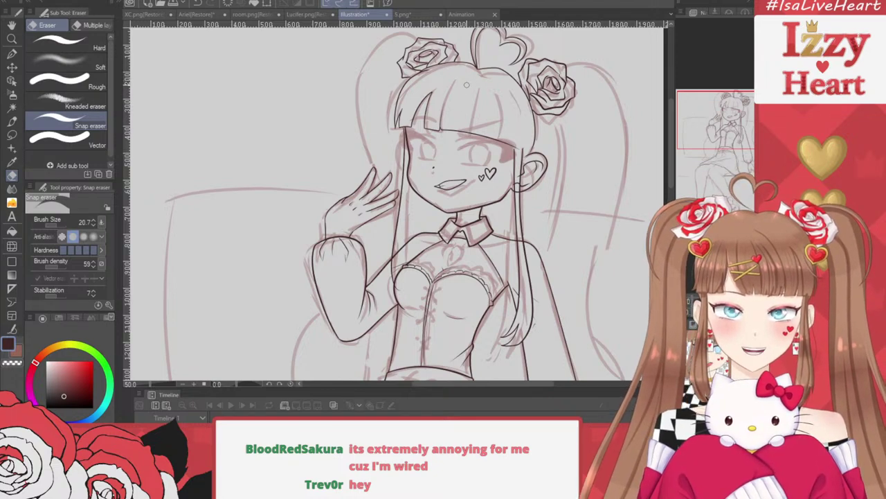
pyautogui.press('p')
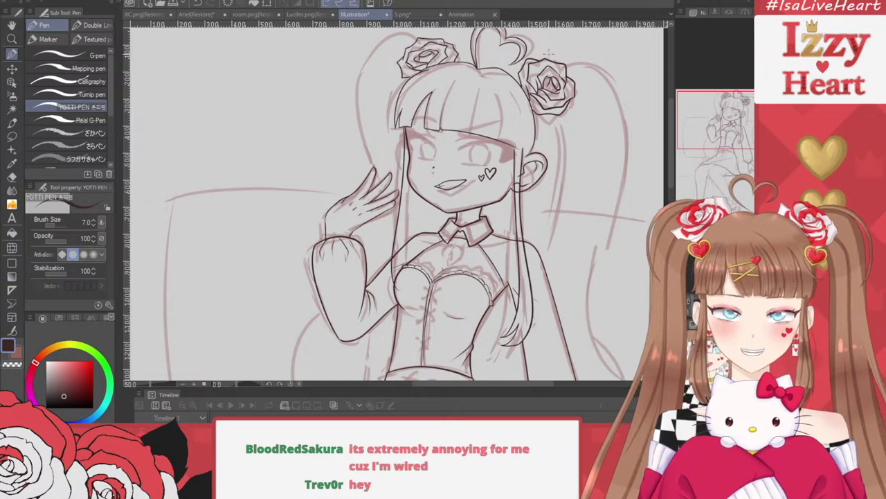
pyautogui.moveTo(456, 84)
pyautogui.mouseDown()
pyautogui.moveTo(462, 90)
pyautogui.moveTo(452, 87)
pyautogui.moveTo(457, 79)
pyautogui.moveTo(424, 180)
pyautogui.moveTo(455, 186)
pyautogui.moveTo(439, 190)
pyautogui.mouseUp()
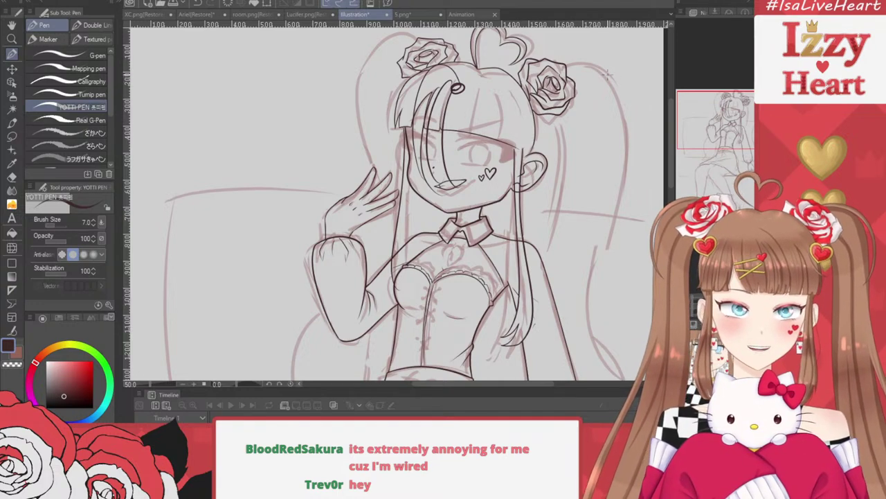
pyautogui.moveTo(588, 52); pyautogui.dragTo(587, 274)
pyautogui.hotkey('ctrl', 'z')
pyautogui.hotkey('ctrl', 'z')
pyautogui.hotkey('ctrl', 'z')
pyautogui.hotkey('ctrl', 'z')
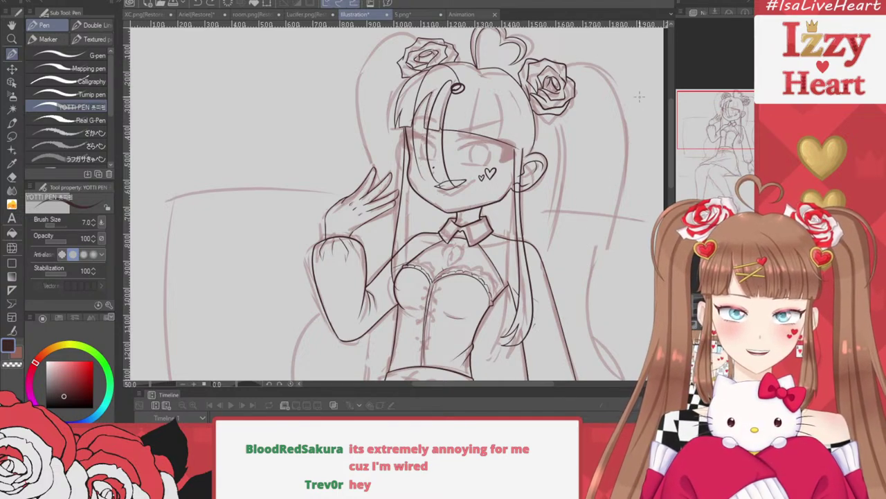
pyautogui.hotkey('ctrl', 'z')
pyautogui.hotkey('ctrl', 'z')
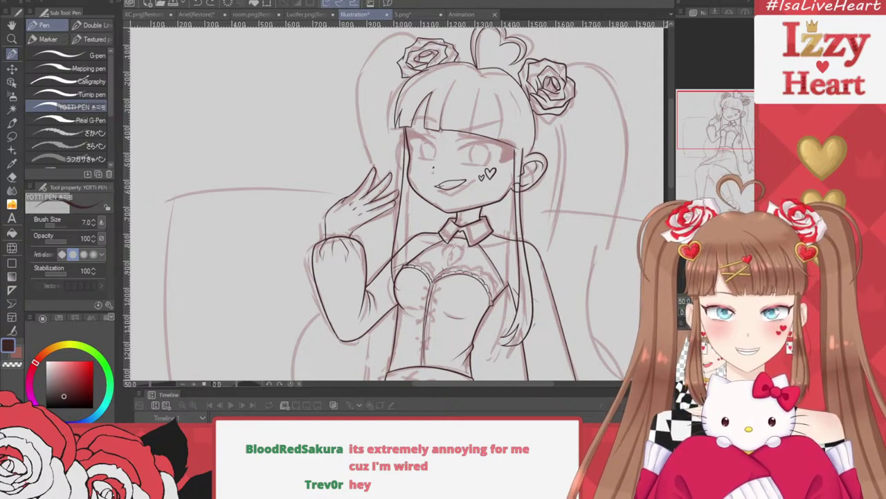
pyautogui.hotkey('ctrl', 'z')
pyautogui.hotkey('ctrl', 'z')
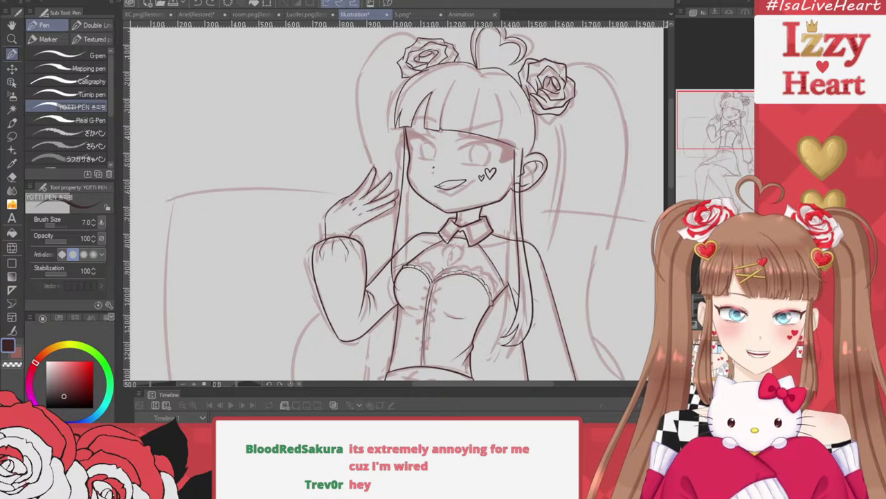
# Erase the fringe line's overshoot beyond the side lock near the ear and trim the lock's upper end
pyautogui.scroll(3, 554, 216)
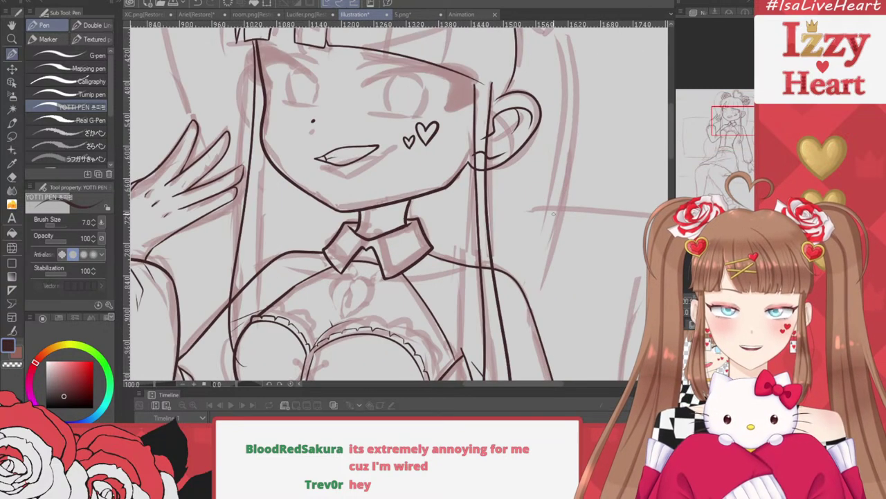
pyautogui.scroll(3, 453, 46)
pyautogui.scroll(2, 470, 118)
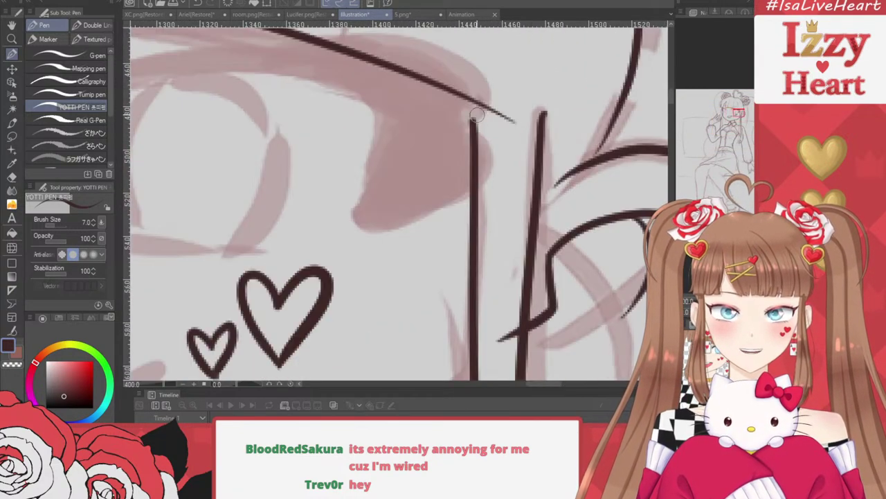
pyautogui.click(12, 176)
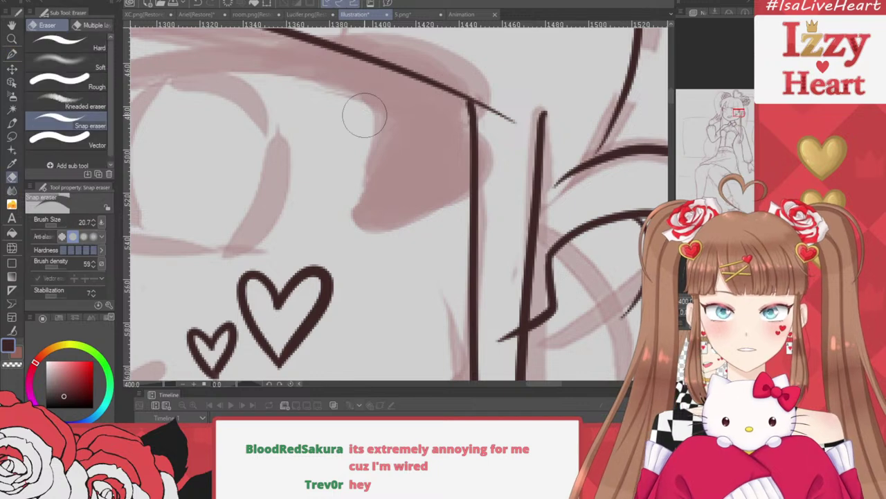
pyautogui.moveTo(544, 69); pyautogui.dragTo(554, 143)
pyautogui.moveTo(491, 122); pyautogui.dragTo(505, 137)
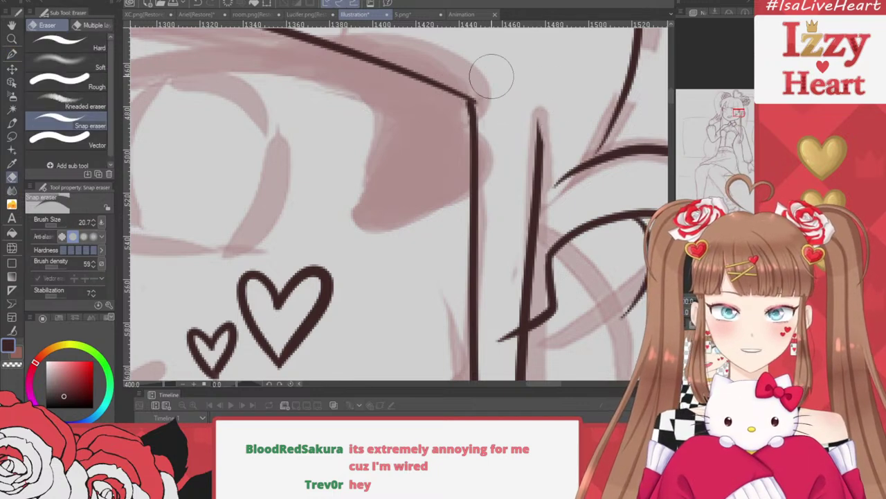
# Erase the ear and jaw lines that show inside the side lock next to the ear
pyautogui.scroll(-2, 531, 61)
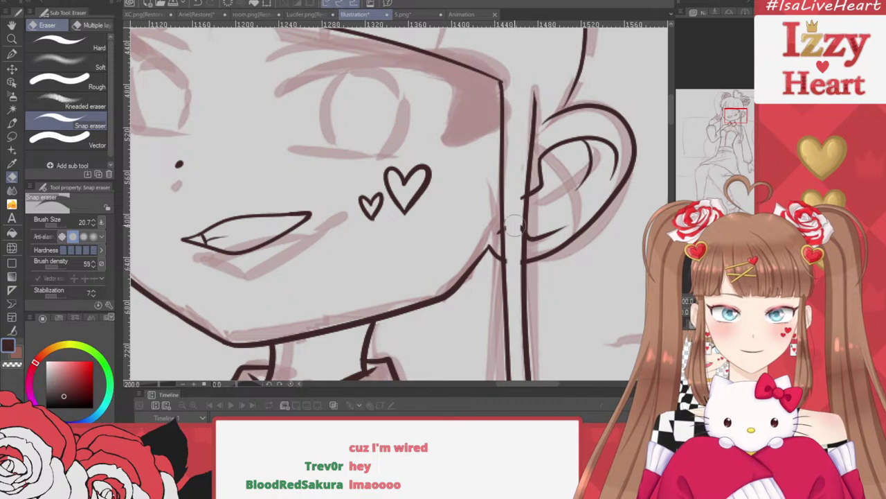
pyautogui.moveTo(519, 199); pyautogui.dragTo(516, 275)
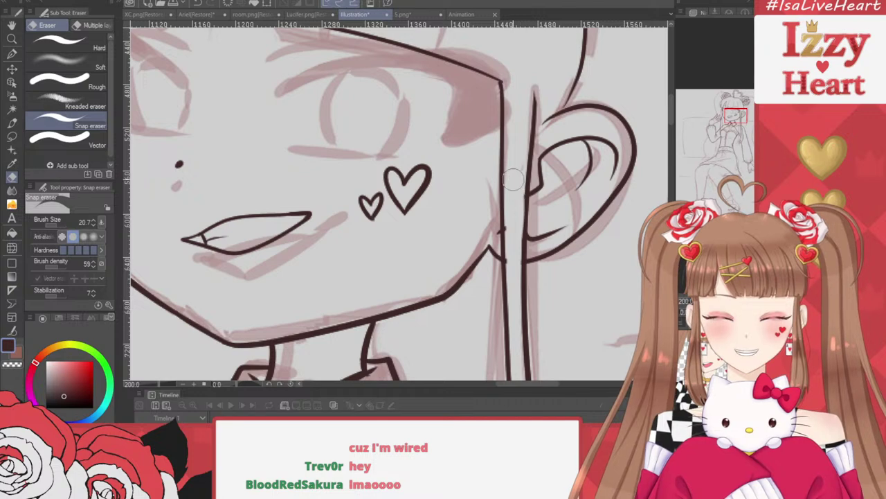
pyautogui.scroll(-5, 524, 159)
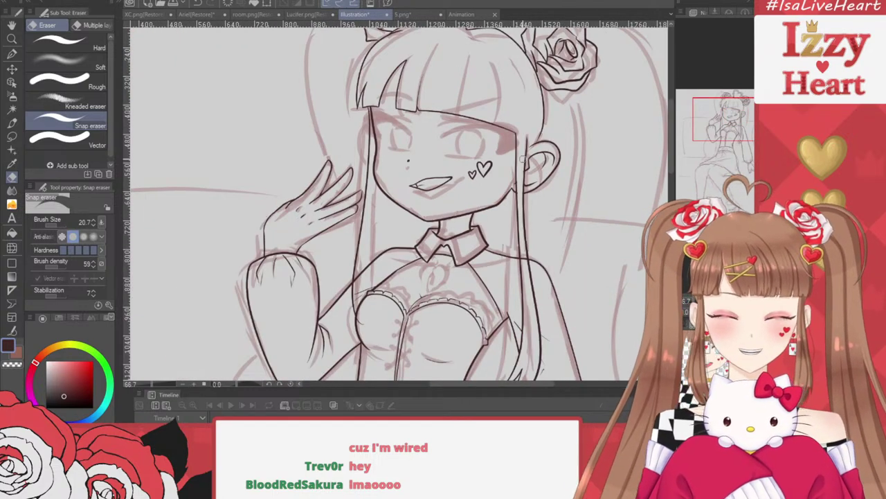
# Erase the end of the lock on the raised-hand side where it overlaps the bodice cup
pyautogui.scroll(3, 524, 158)
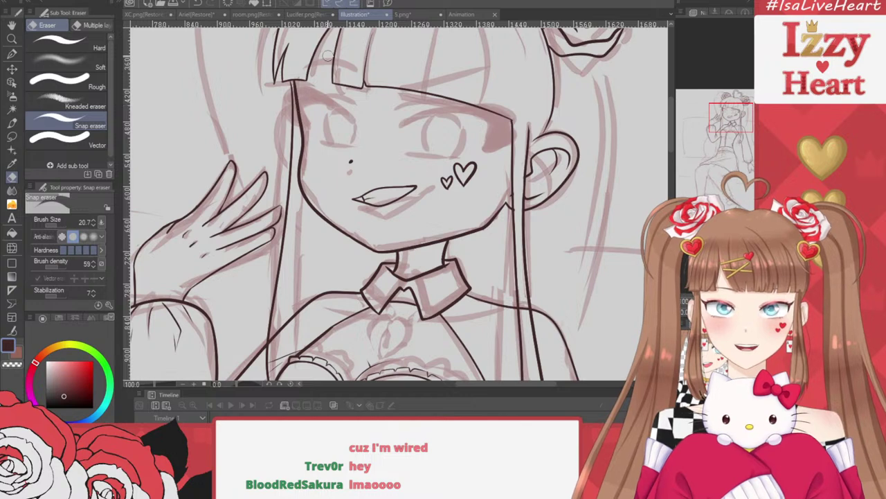
pyautogui.scroll(2, 328, 55)
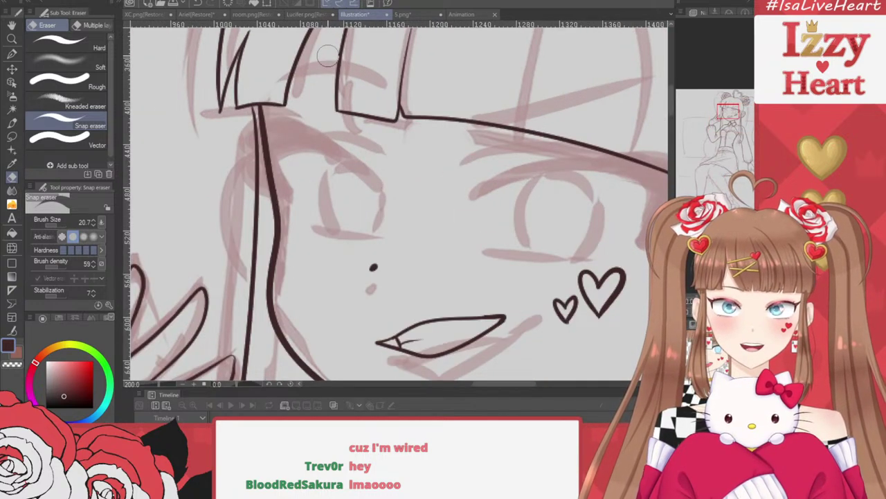
pyautogui.scroll(-5, 328, 55)
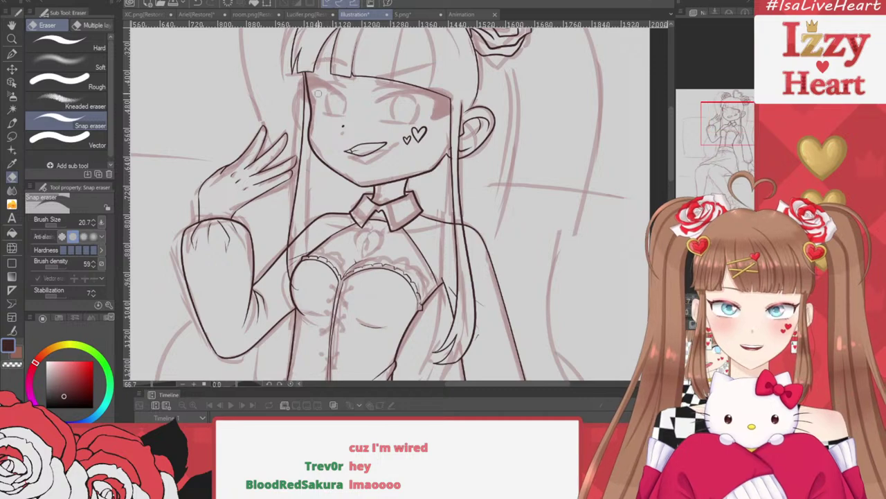
pyautogui.scroll(2, 304, 133)
pyautogui.scroll(-2, 307, 94)
pyautogui.scroll(1, 305, 267)
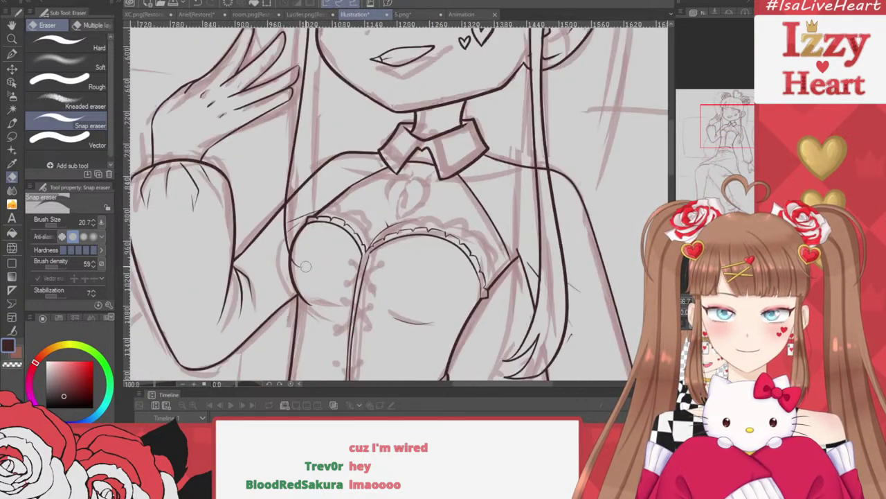
pyautogui.scroll(2, 305, 267)
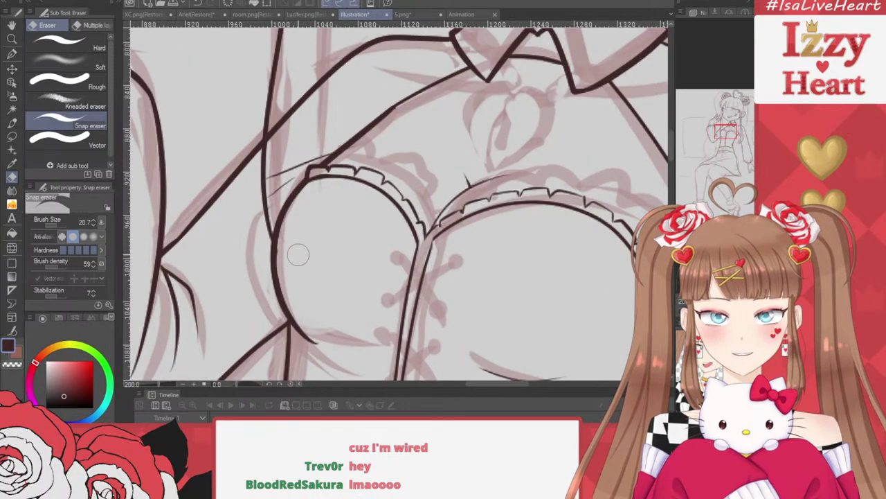
pyautogui.scroll(-2, 323, 231)
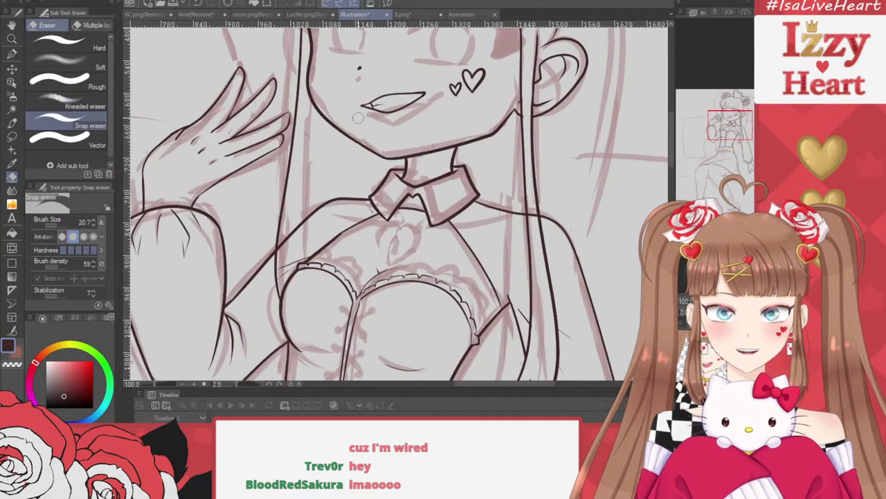
# Ink the inner edge of the lock beside the raised hand with the YOTTI PEN, from the cheek down to the bodice trim
pyautogui.press('p')
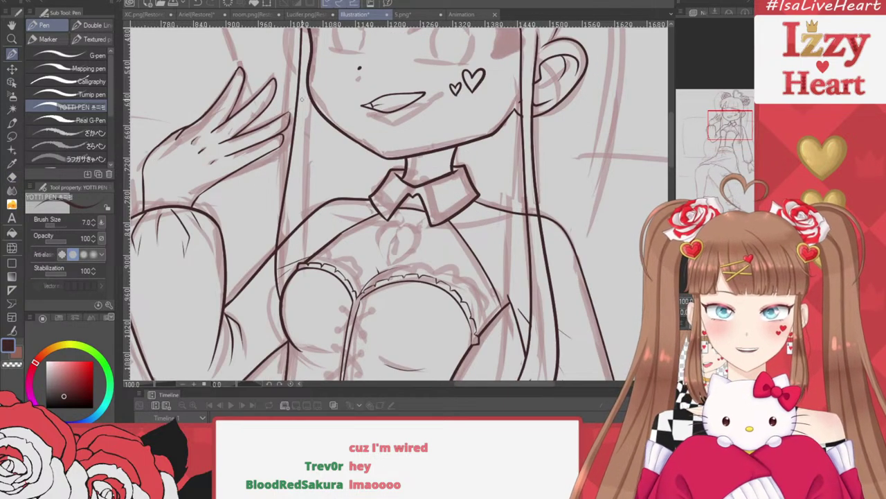
pyautogui.moveTo(306, 109); pyautogui.dragTo(296, 266)
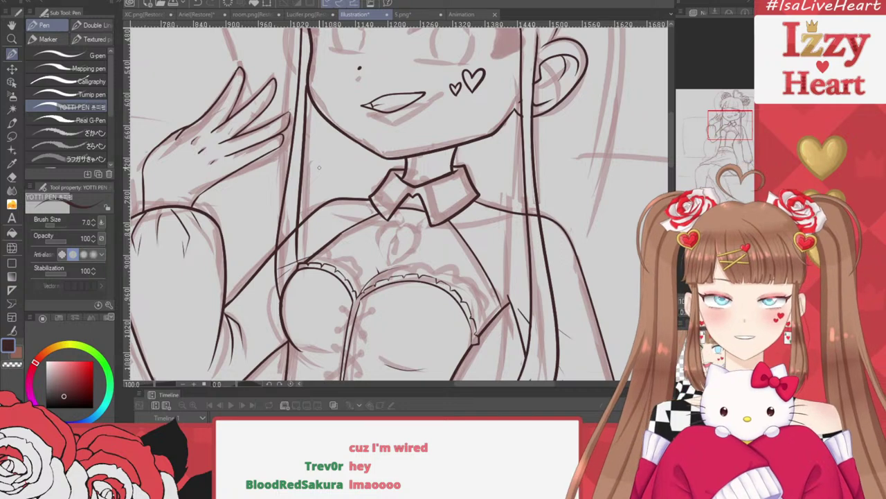
pyautogui.scroll(2, 318, 241)
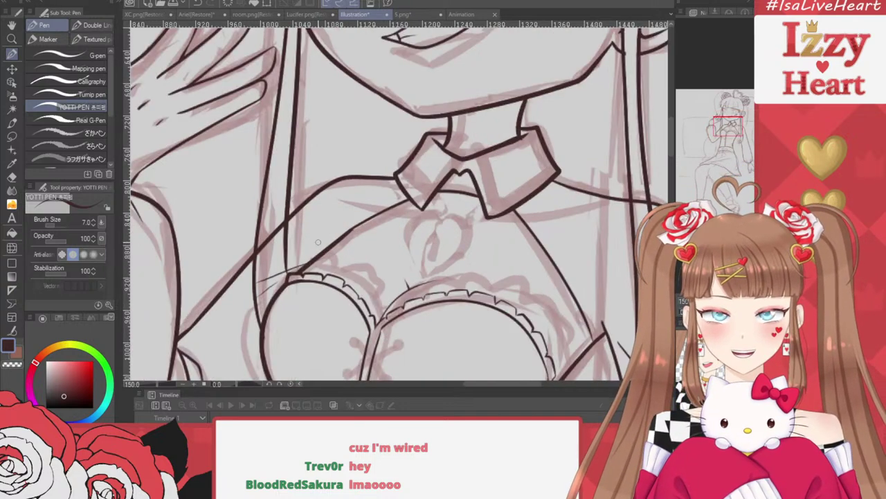
# Erase the shoulder line and stray trim marks showing inside the lock beside the raised hand, using the Snap eraser
pyautogui.press('e')
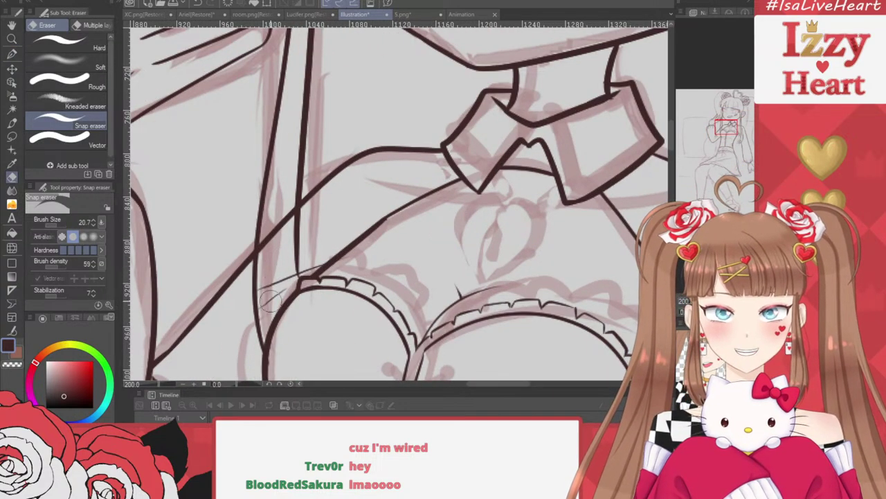
pyautogui.moveTo(271, 298); pyautogui.dragTo(266, 301)
pyautogui.moveTo(268, 263); pyautogui.dragTo(275, 226)
pyautogui.hotkey('ctrl', 'z')
pyautogui.moveTo(284, 183)
pyautogui.mouseDown()
pyautogui.moveTo(286, 220)
pyautogui.moveTo(266, 238)
pyautogui.moveTo(267, 265)
pyautogui.moveTo(288, 273)
pyautogui.moveTo(285, 284)
pyautogui.mouseUp()
# Hide the rough sketch so that the inked line art shows on its own
pyautogui.scroll(4, 285, 163)
pyautogui.scroll(-9, 285, 162)
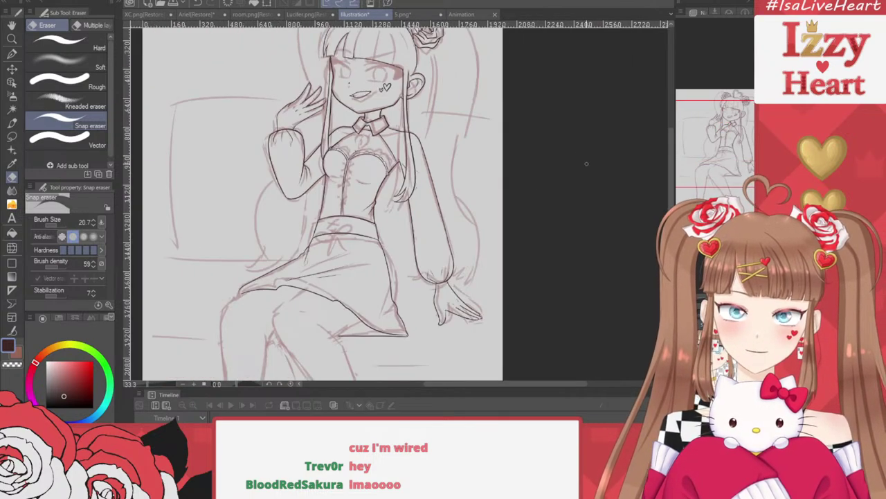
pyautogui.moveTo(587, 163); pyautogui.dragTo(590, 219)
pyautogui.click(682, 339)
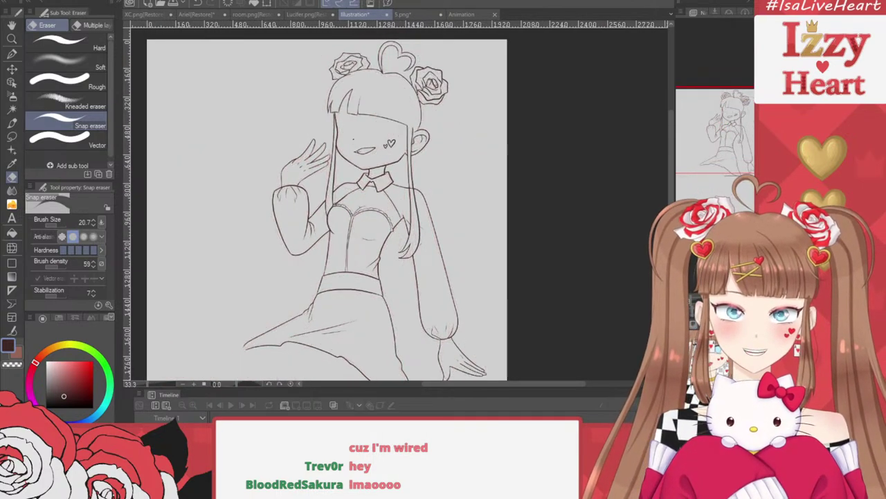
pyautogui.click(682, 340)
pyautogui.click(682, 340)
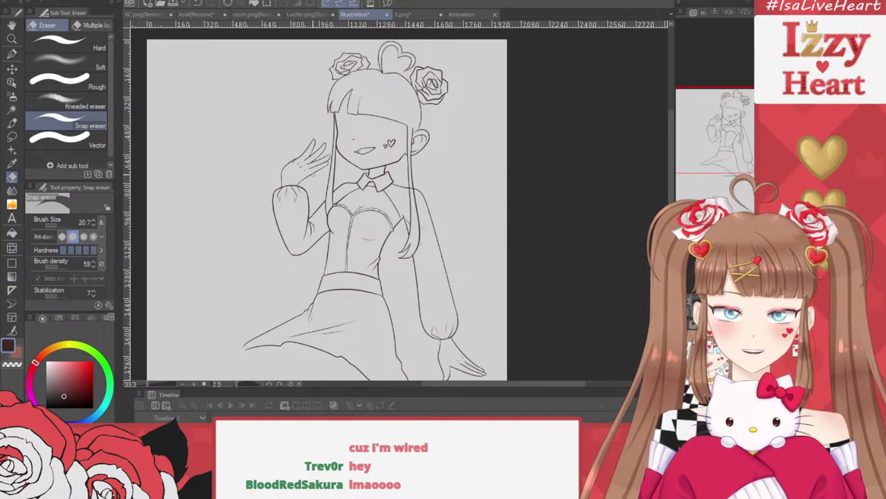
pyautogui.scroll(2, 313, 175)
# Try inking a curved collarbone line just below the collar with the YOTTI PEN
pyautogui.click(12, 54)
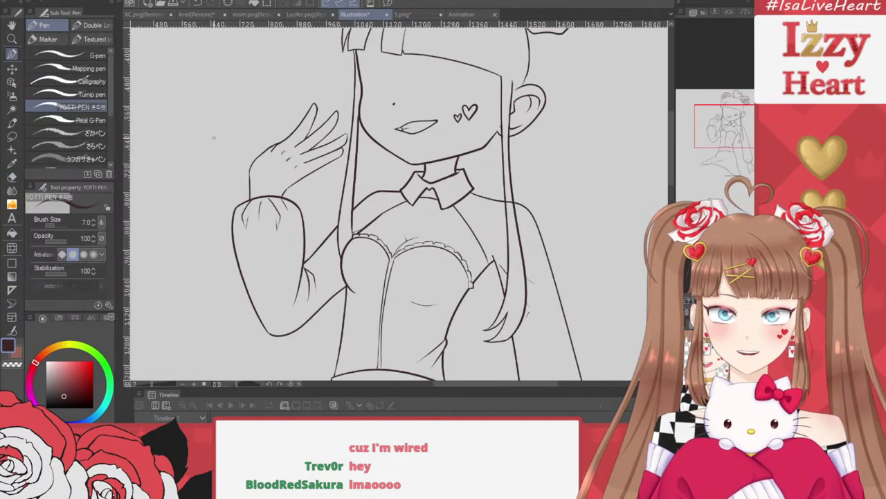
pyautogui.scroll(3, 384, 192)
pyautogui.moveTo(457, 231); pyautogui.dragTo(534, 237)
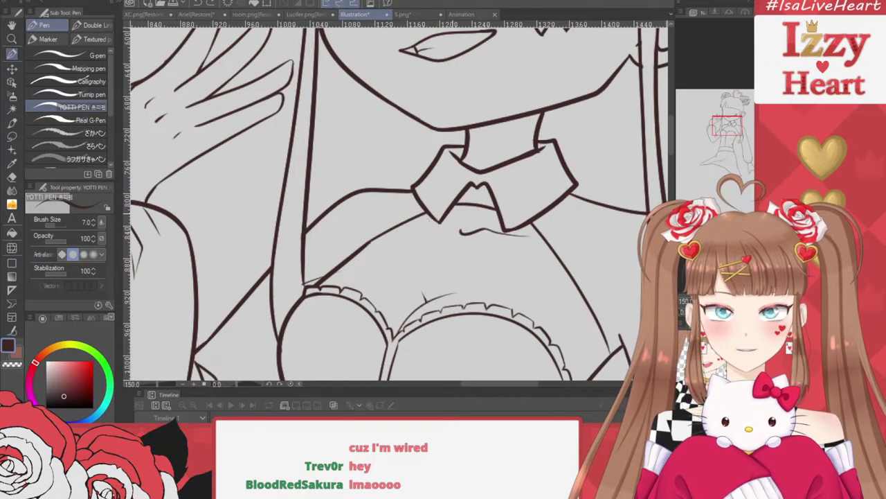
pyautogui.scroll(-2, 517, 218)
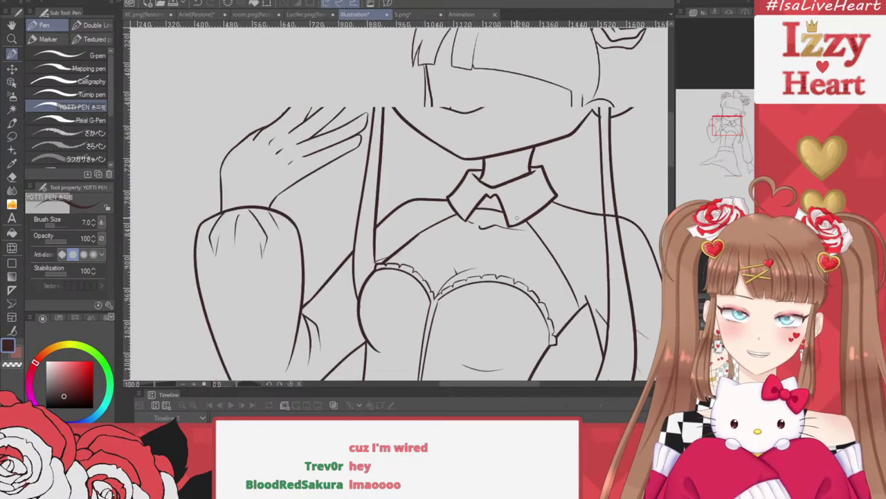
pyautogui.scroll(-3, 516, 218)
pyautogui.scroll(1, 516, 173)
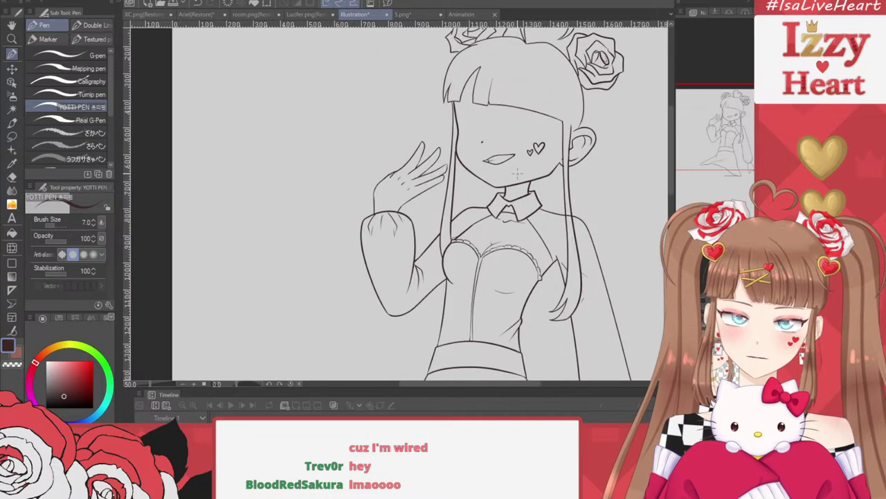
pyautogui.scroll(4, 517, 172)
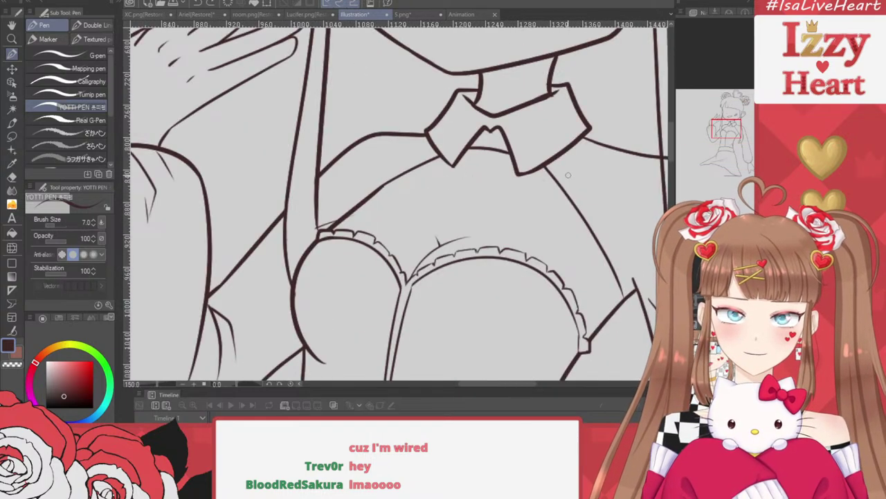
# Ink two short collarbone marks just below the collar points with the YOTTI PEN, undoing the unwanted strokes
pyautogui.moveTo(470, 174); pyautogui.dragTo(516, 164)
pyautogui.hotkey('ctrl', 'z')
pyautogui.hotkey('ctrl', 'z')
pyautogui.hotkey('ctrl', 'z')
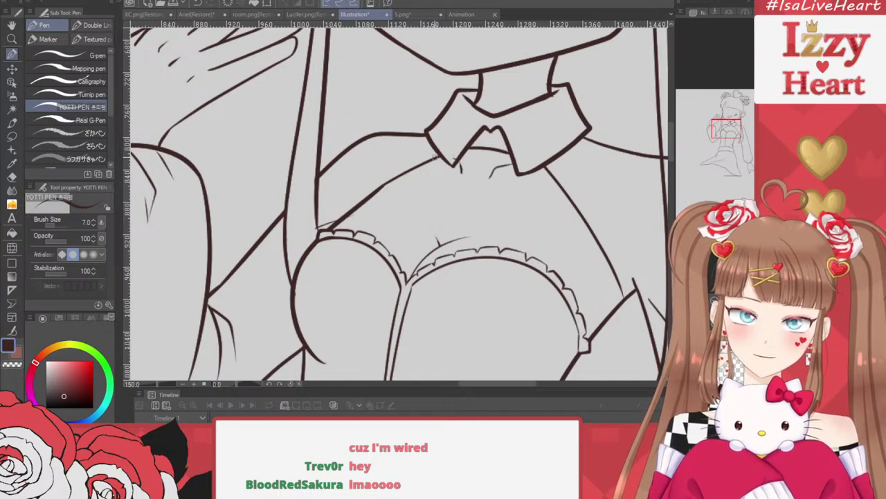
pyautogui.scroll(-2, 513, 122)
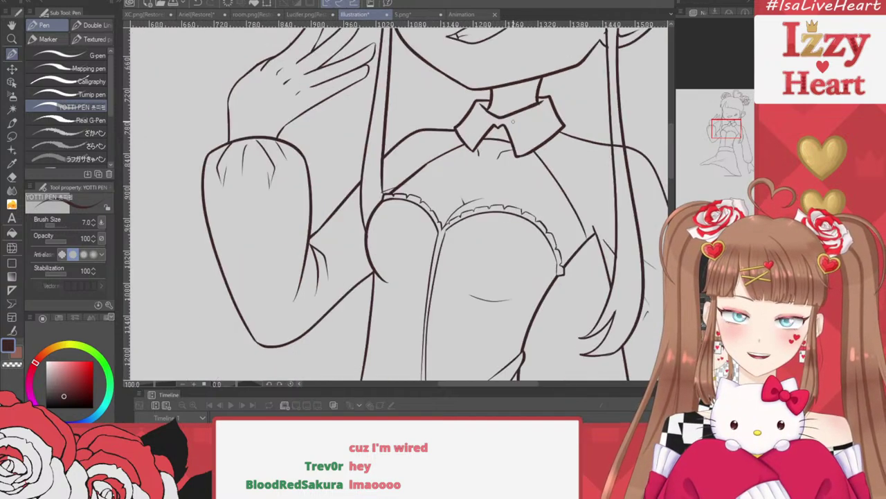
pyautogui.scroll(2, 509, 107)
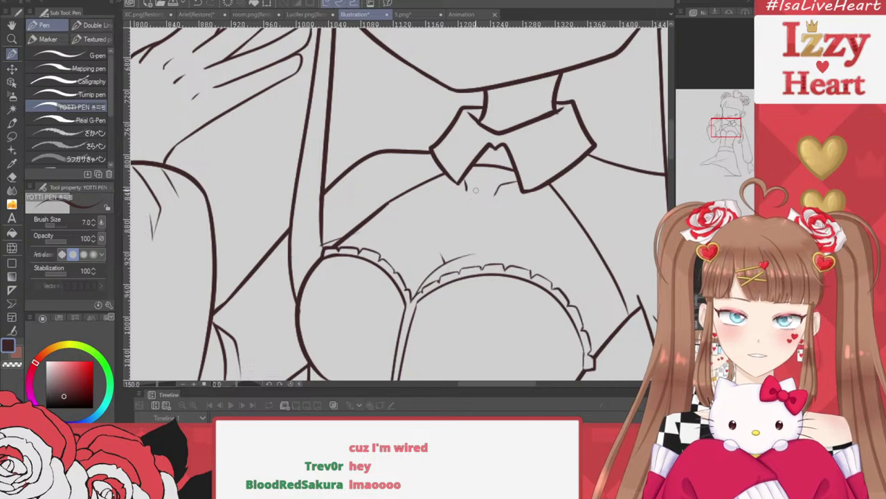
# Try small collarbone marks beneath the collar and a shading line on the neck with the pen
pyautogui.moveTo(471, 194); pyautogui.dragTo(483, 197)
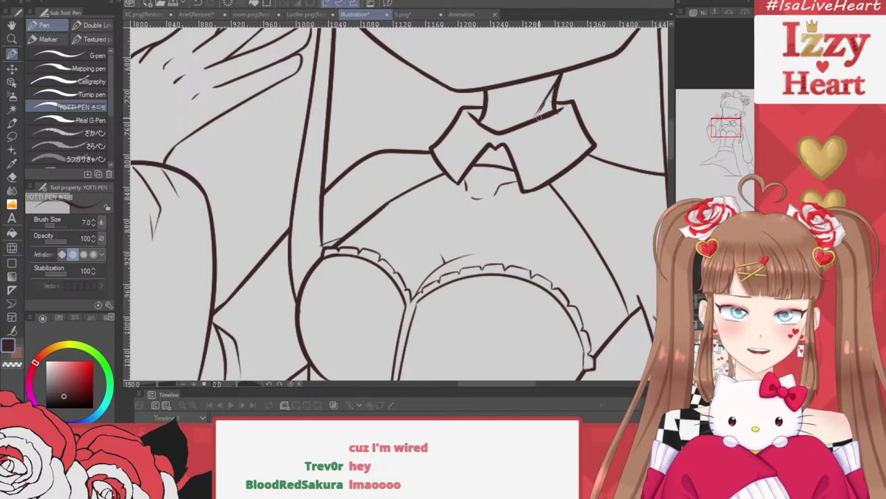
pyautogui.moveTo(494, 121)
pyautogui.mouseDown()
pyautogui.moveTo(500, 129)
pyautogui.moveTo(501, 106)
pyautogui.mouseUp()
pyautogui.scroll(-2, 475, 88)
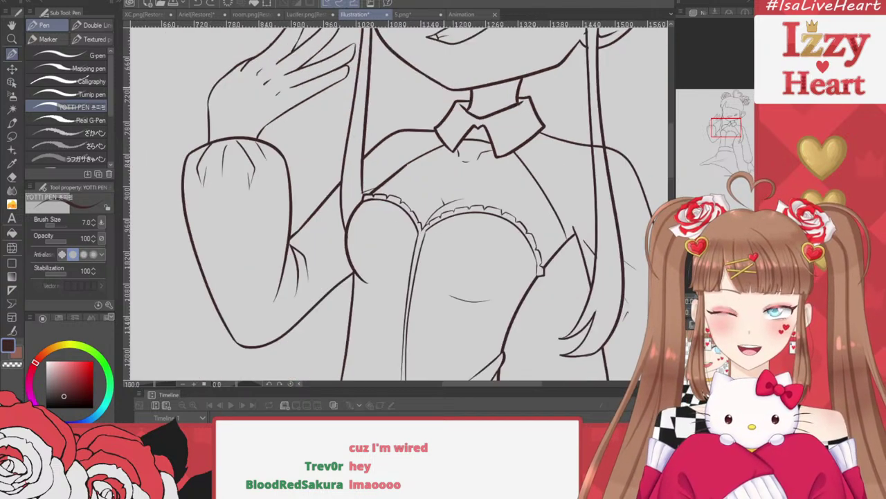
pyautogui.scroll(-1, 437, 86)
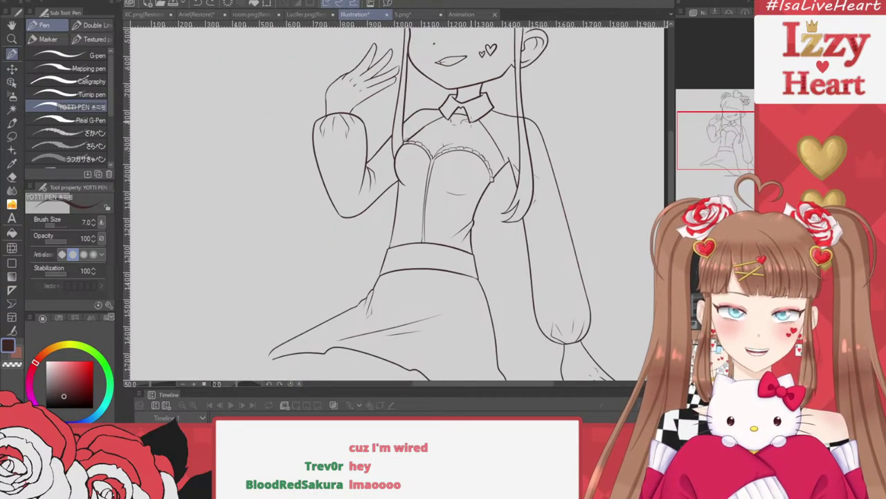
pyautogui.scroll(1, 463, 122)
pyautogui.scroll(1, 463, 122)
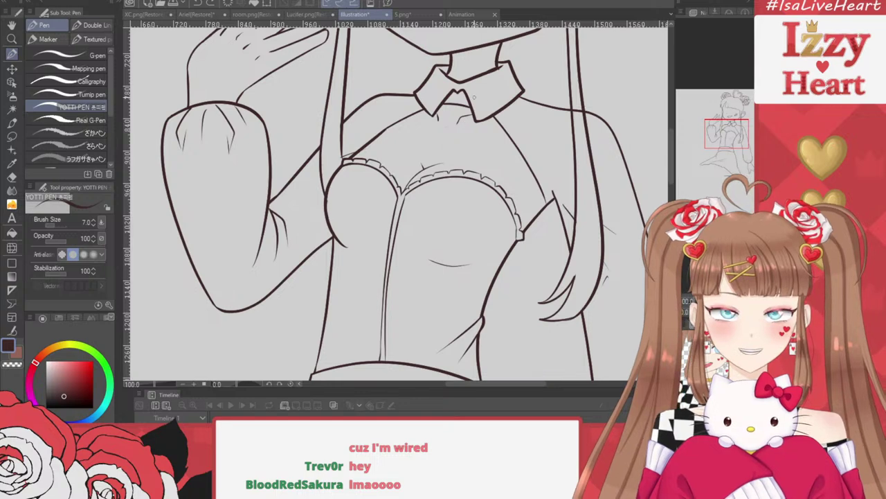
pyautogui.scroll(2, 473, 118)
pyautogui.scroll(-2, 473, 117)
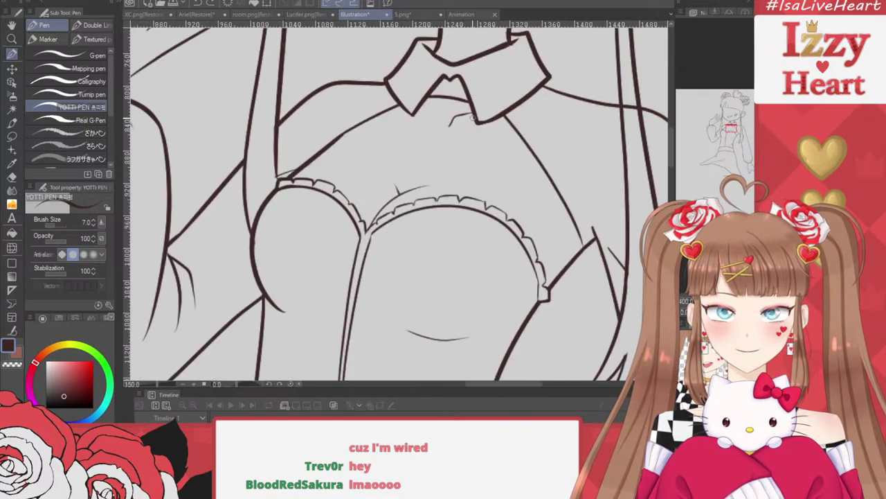
pyautogui.scroll(-2, 393, 116)
pyautogui.scroll(2, 458, 198)
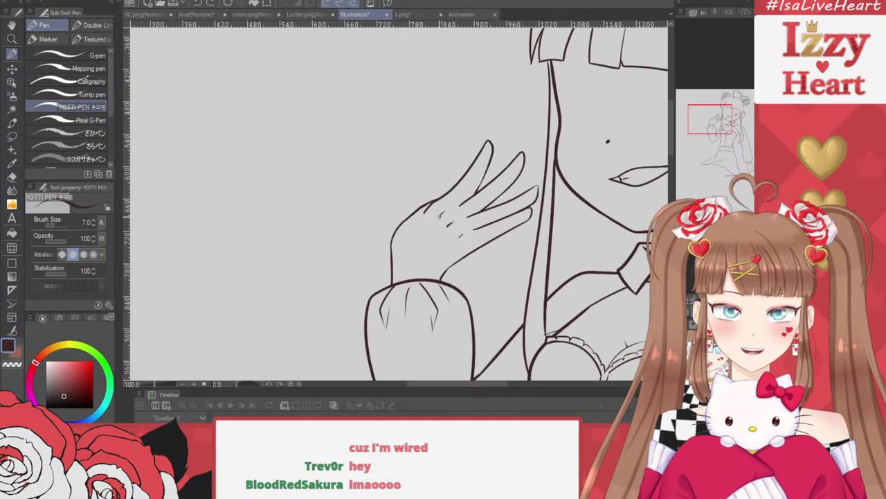
# Draw a thin curved collarbone line on the chest just beneath the collar opening
pyautogui.moveTo(736, 174); pyautogui.dragTo(734, 121)
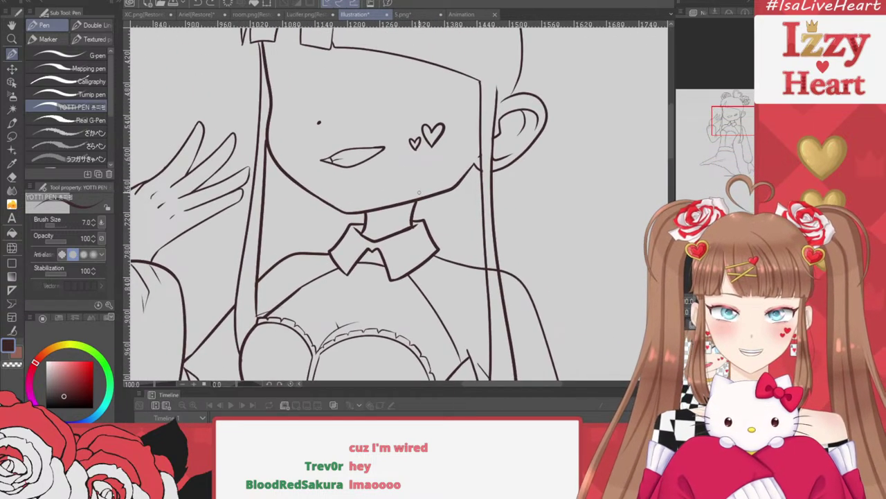
pyautogui.scroll(1, 390, 244)
pyautogui.scroll(1, 389, 243)
pyautogui.moveTo(332, 304); pyautogui.dragTo(382, 296)
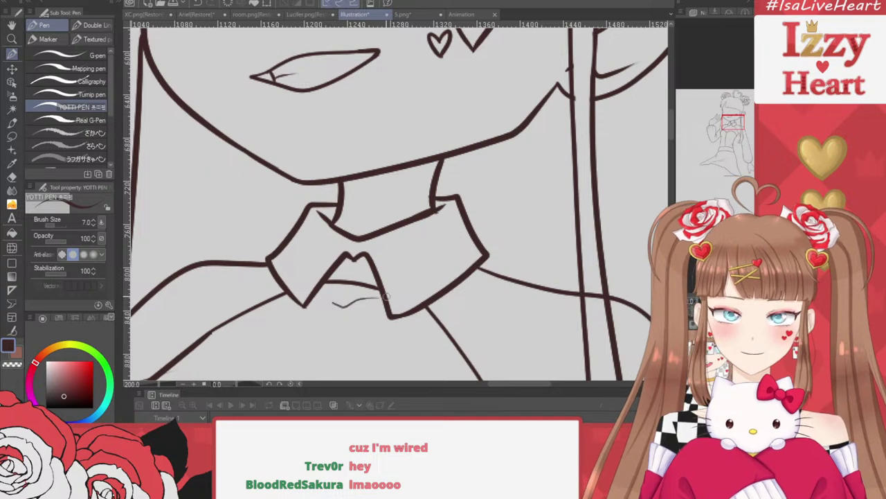
pyautogui.scroll(-2, 411, 277)
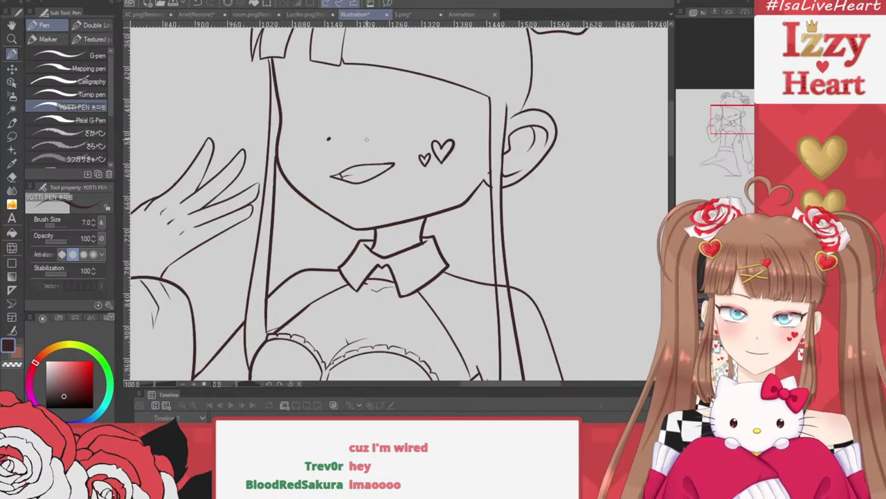
# Lasso the mouth, move it slightly lower on the face, apply the transformation and deselect
pyautogui.scroll(1, 367, 139)
pyautogui.click(12, 137)
pyautogui.moveTo(349, 144)
pyautogui.mouseDown()
pyautogui.moveTo(390, 150)
pyautogui.moveTo(417, 220)
pyautogui.moveTo(419, 159)
pyautogui.mouseUp()
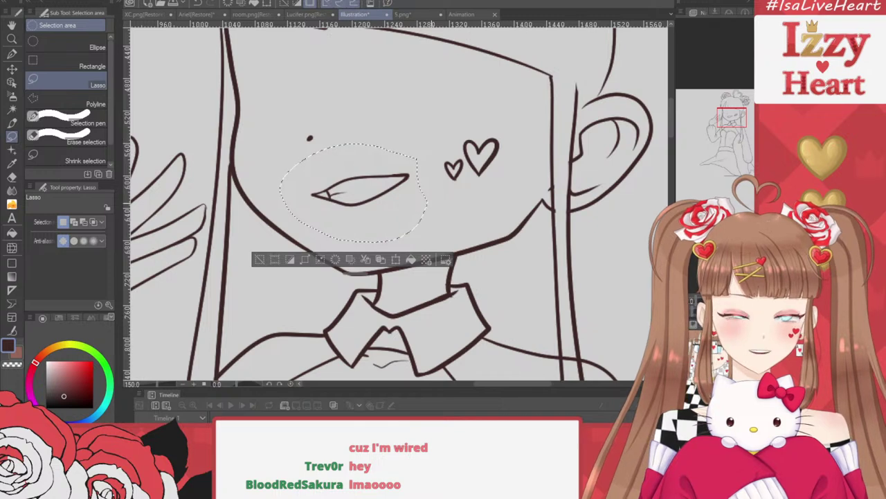
pyautogui.moveTo(390, 195); pyautogui.dragTo(398, 216)
pyautogui.click(399, 266)
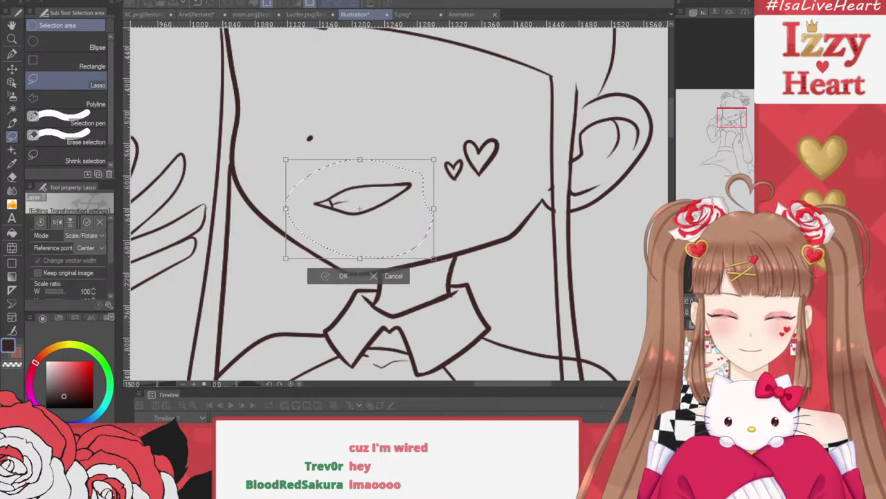
pyautogui.press('Return')
pyautogui.hotkey('ctrl', 'd')
pyautogui.hotkey('ctrl', '0')
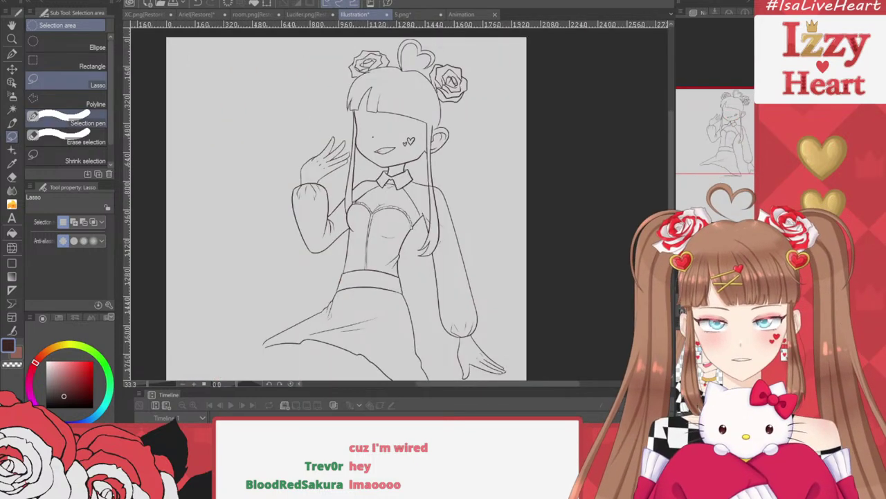
# Switch back to the pen and show the rough reddish sketch together with the line art
pyautogui.click(12, 54)
pyautogui.scroll(-3, 372, 116)
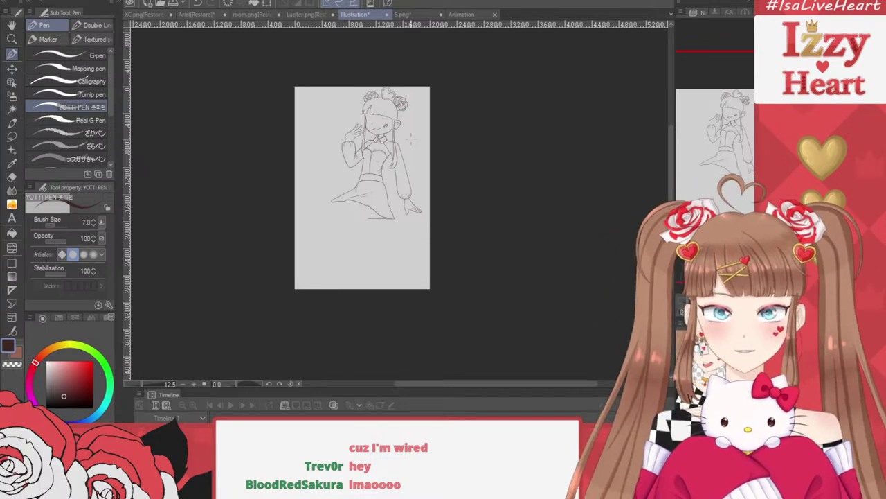
pyautogui.hotkey('ctrl', '+')
pyautogui.hotkey('ctrl', '+')
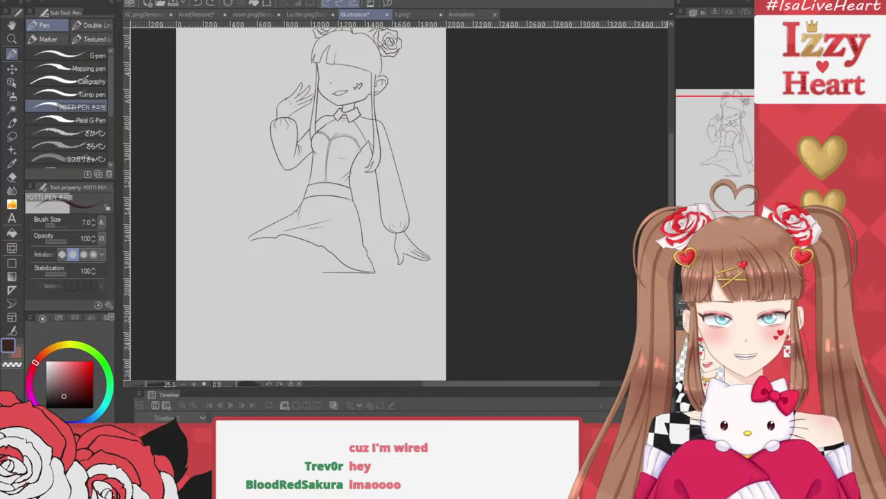
pyautogui.scroll(-2, 447, 97)
pyautogui.scroll(3, 386, 140)
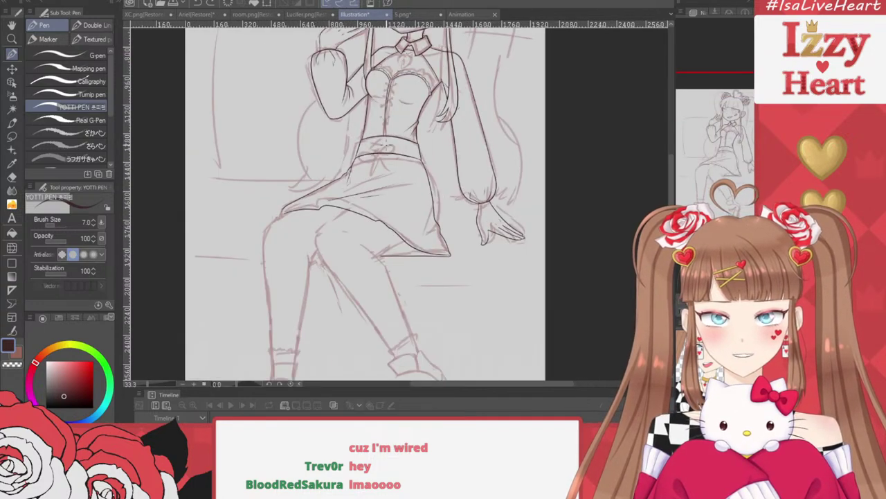
pyautogui.scroll(3, 612, 195)
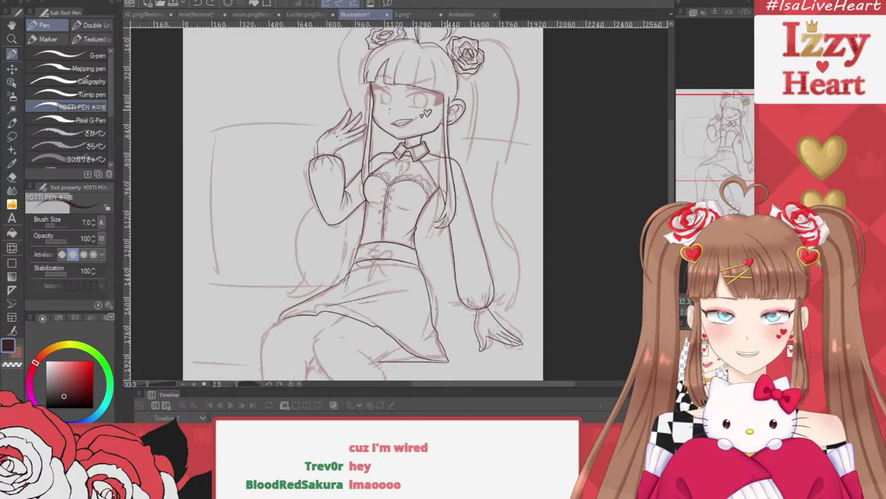
pyautogui.scroll(1, 344, 257)
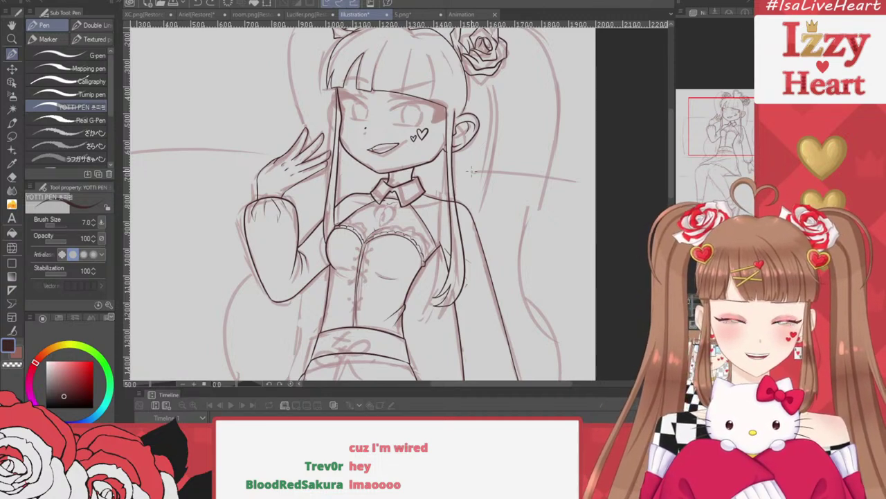
pyautogui.scroll(-1, 471, 171)
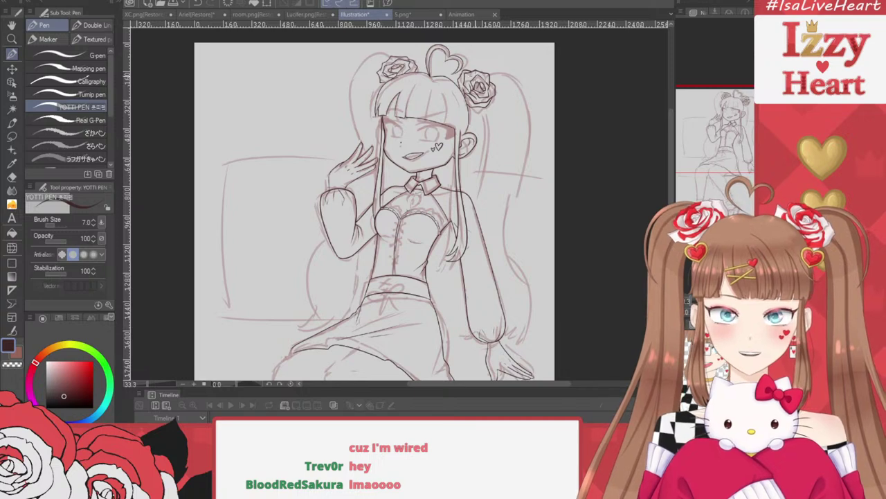
# Ink the outer and inner edges of the pigtail on the ear side, from the rose down behind the sleeve
pyautogui.moveTo(476, 71)
pyautogui.mouseDown()
pyautogui.moveTo(532, 102)
pyautogui.moveTo(524, 183)
pyautogui.moveTo(500, 244)
pyautogui.moveTo(523, 326)
pyautogui.moveTo(497, 347)
pyautogui.mouseUp()
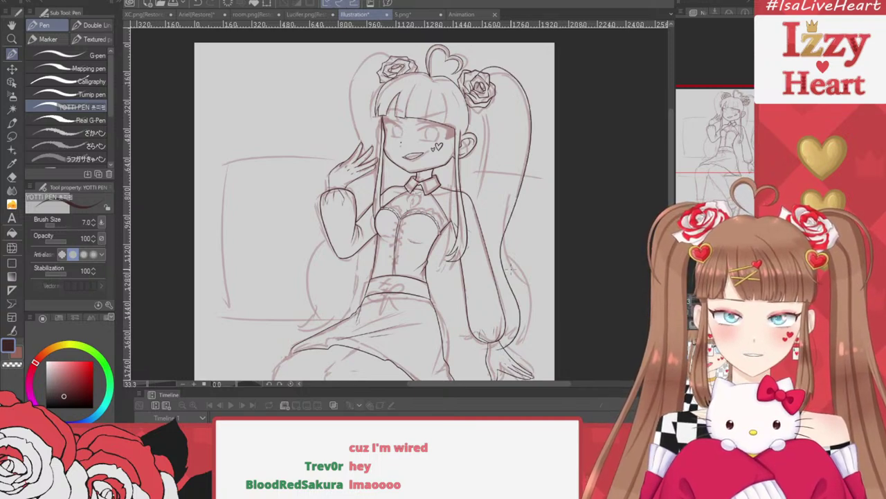
pyautogui.moveTo(482, 102); pyautogui.dragTo(463, 221)
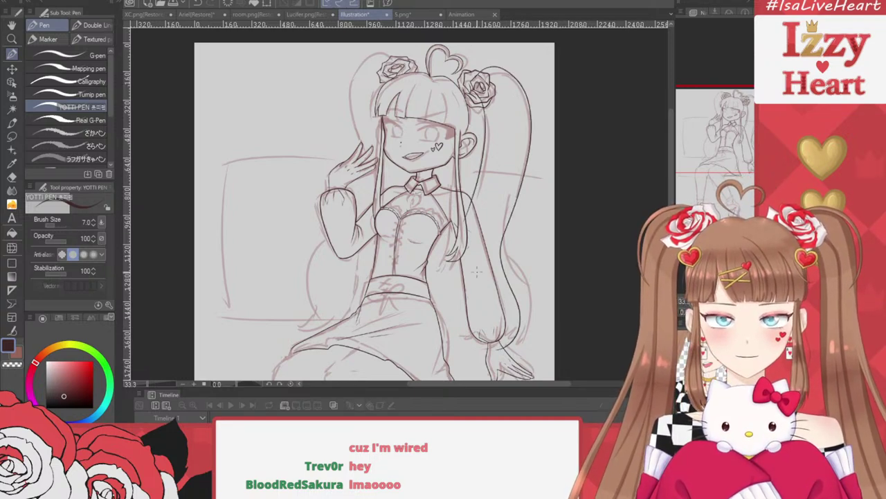
# Try inking the lower inner curve and tip of the ear-side pigtail beside the sleeve cuff
pyautogui.moveTo(471, 292)
pyautogui.mouseDown()
pyautogui.moveTo(453, 331)
pyautogui.moveTo(483, 333)
pyautogui.mouseUp()
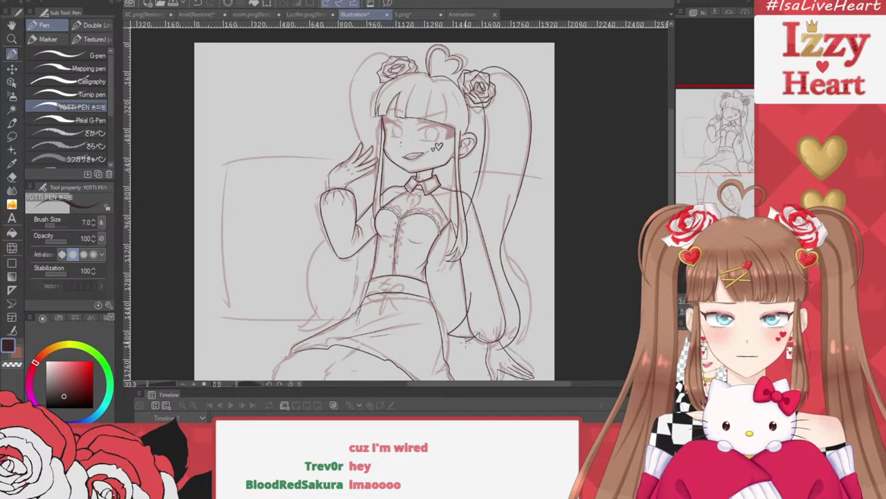
pyautogui.scroll(3, 483, 355)
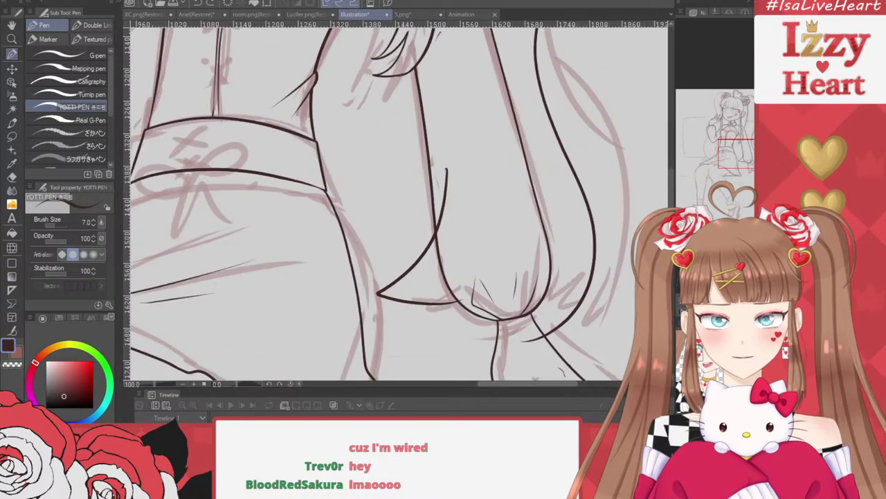
pyautogui.hotkey('ctrl', 'z')
pyautogui.moveTo(452, 158)
pyautogui.mouseDown()
pyautogui.moveTo(445, 213)
pyautogui.moveTo(377, 266)
pyautogui.mouseUp()
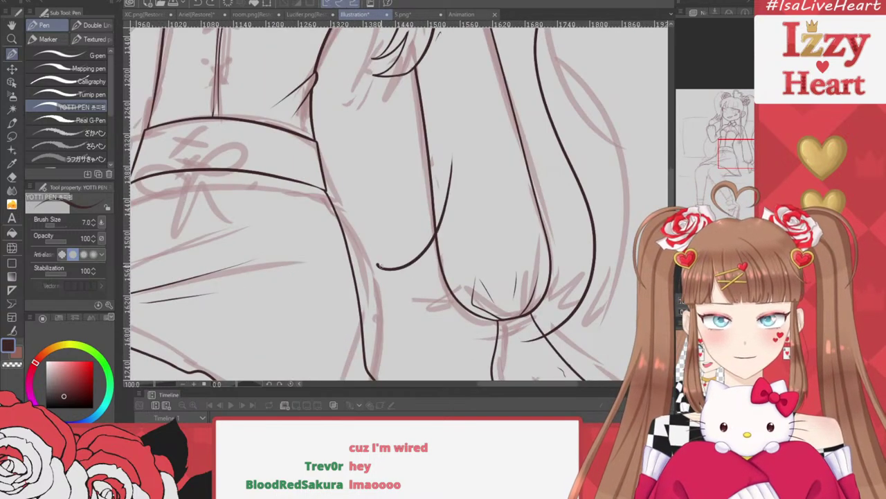
pyautogui.hotkey('ctrl', 'z')
# Ink pointed hair tips around the sleeve cuff and add a long inner strand line down the ear-side pigtail
pyautogui.moveTo(443, 197)
pyautogui.mouseDown()
pyautogui.moveTo(386, 298)
pyautogui.moveTo(459, 320)
pyautogui.moveTo(500, 313)
pyautogui.moveTo(449, 338)
pyautogui.moveTo(524, 328)
pyautogui.mouseUp()
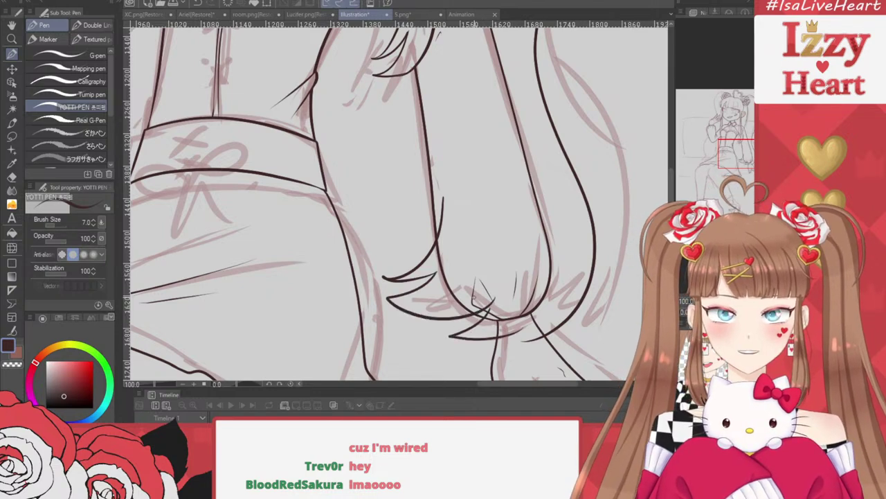
pyautogui.scroll(-3, 475, 298)
pyautogui.scroll(-1, 464, 250)
pyautogui.scroll(1, 409, 130)
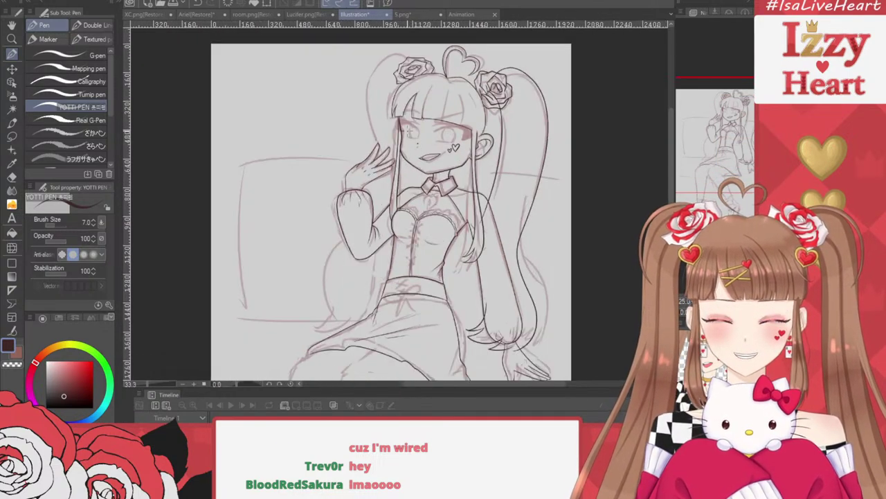
pyautogui.moveTo(515, 108)
pyautogui.mouseDown()
pyautogui.moveTo(498, 288)
pyautogui.moveTo(520, 345)
pyautogui.mouseUp()
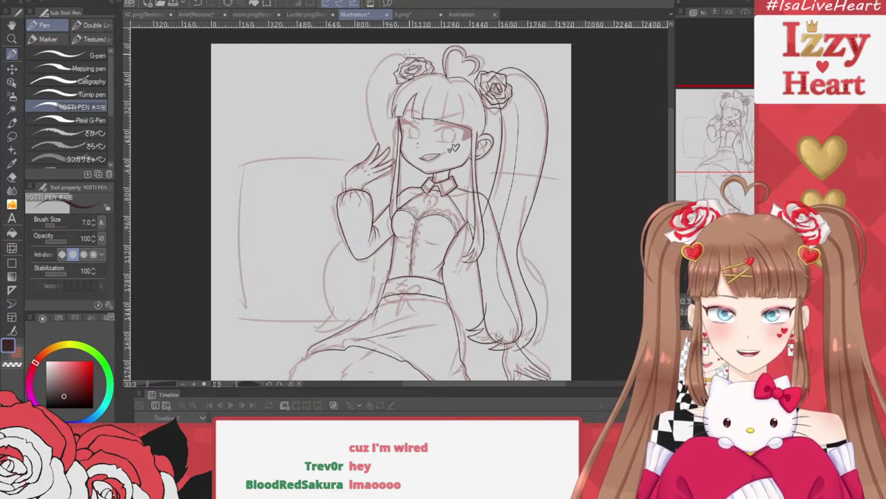
# Ink the outer edge of the pigtail on the raised-hand side, from the rose behind the arm to the skirt, redrawing the first attempt
pyautogui.moveTo(413, 53)
pyautogui.mouseDown()
pyautogui.moveTo(379, 61)
pyautogui.moveTo(367, 121)
pyautogui.moveTo(310, 259)
pyautogui.moveTo(334, 305)
pyautogui.mouseUp()
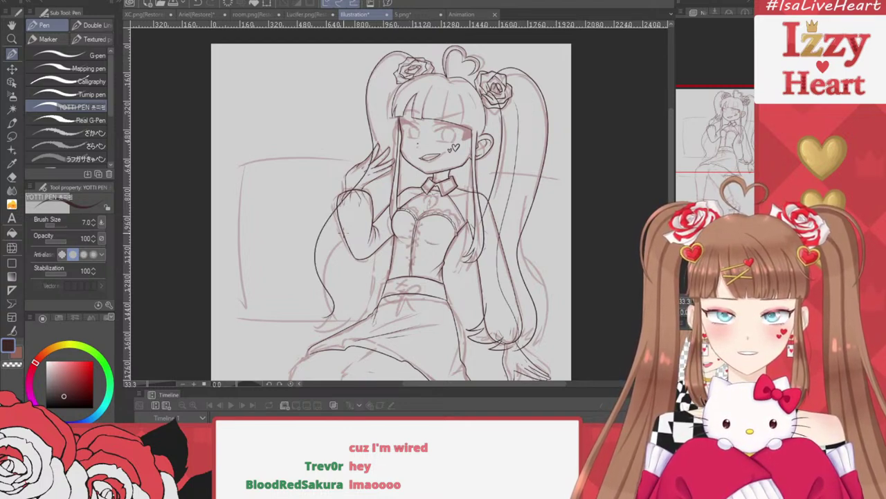
pyautogui.hotkey('ctrl', 'z')
pyautogui.moveTo(419, 65)
pyautogui.mouseDown()
pyautogui.moveTo(405, 53)
pyautogui.moveTo(370, 94)
pyautogui.moveTo(378, 165)
pyautogui.moveTo(341, 230)
pyautogui.mouseUp()
pyautogui.moveTo(341, 326); pyautogui.dragTo(342, 327)
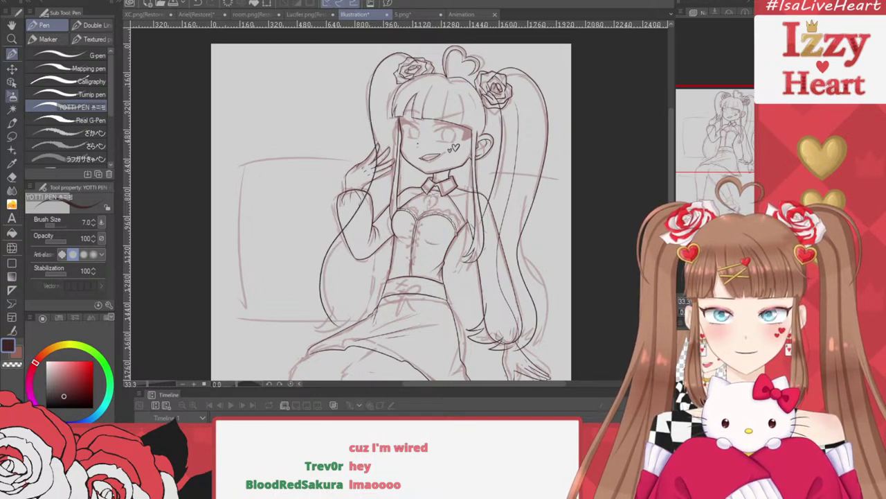
# Lasso the raised-hand-side pigtail line, nudge it slightly outward, apply the transformation and deselect
pyautogui.click(12, 135)
pyautogui.moveTo(262, 206)
pyautogui.mouseDown()
pyautogui.moveTo(250, 246)
pyautogui.moveTo(416, 253)
pyautogui.moveTo(444, 77)
pyautogui.moveTo(270, 142)
pyautogui.mouseUp()
pyautogui.click(391, 358)
pyautogui.moveTo(348, 277); pyautogui.dragTo(346, 282)
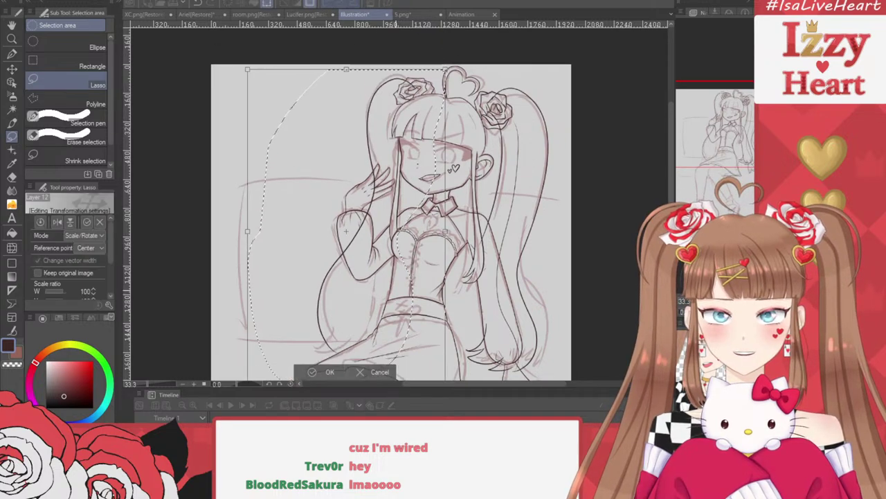
pyautogui.click(314, 372)
pyautogui.hotkey('ctrl', 'd')
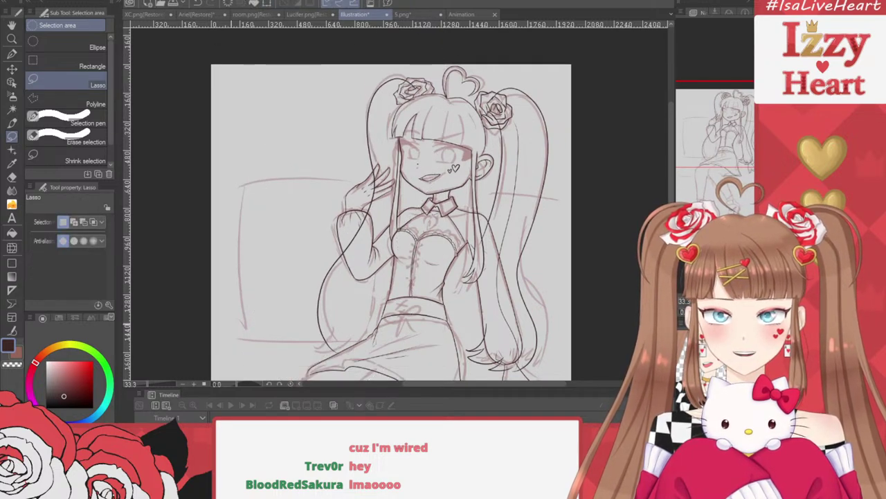
# Ink the inner edge of the raised-hand-side pigtail with the pen, curving from the bodice down onto the skirt
pyautogui.press('p')
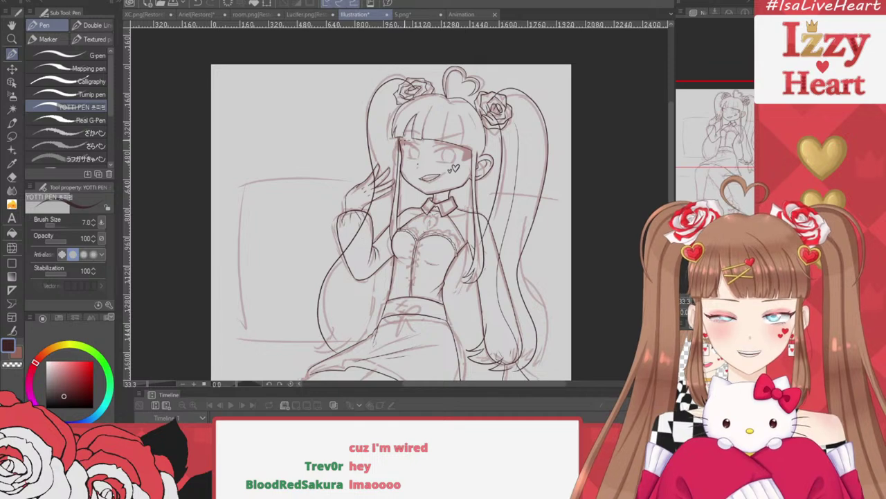
pyautogui.moveTo(395, 249); pyautogui.dragTo(377, 344)
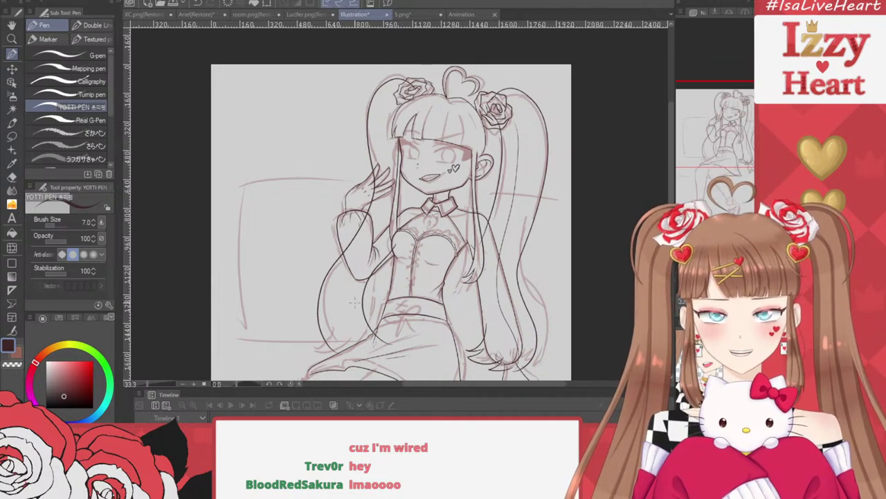
pyautogui.scroll(1, 355, 303)
pyautogui.scroll(-1, 396, 174)
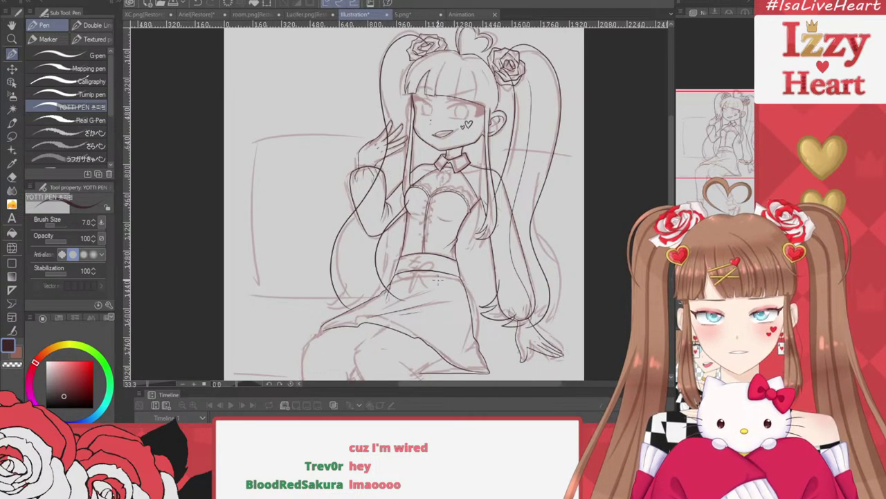
# Erase the raised-hand-side pigtail lines where they cross the lower part of the raised sleeve, the elbow and the bodice
pyautogui.scroll(1, 438, 280)
pyautogui.click(12, 177)
pyautogui.scroll(1, 413, 203)
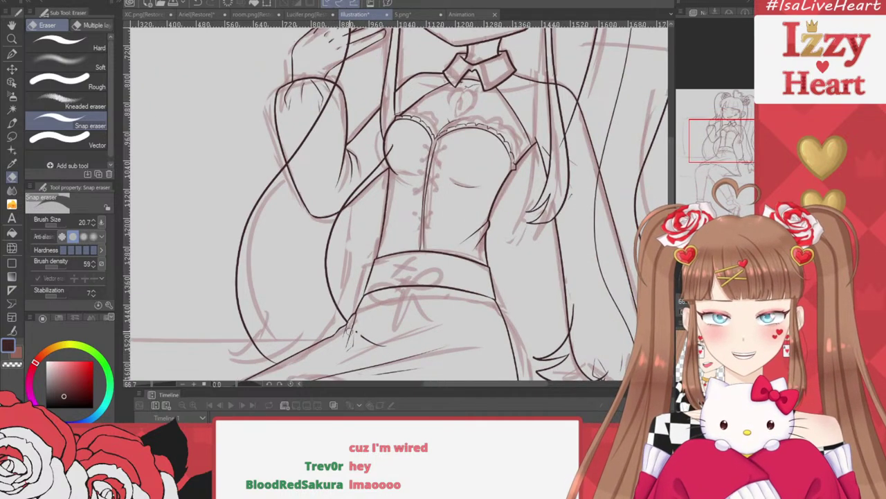
pyautogui.scroll(3, 355, 135)
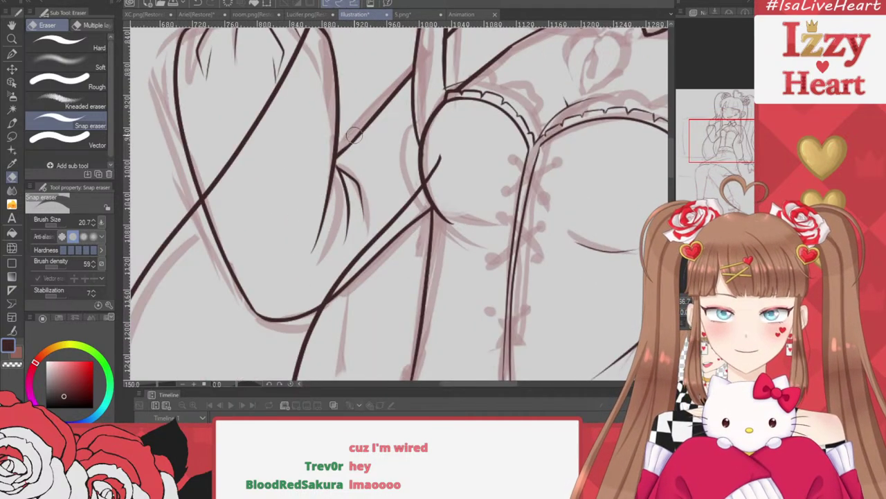
pyautogui.click(210, 184)
pyautogui.click(334, 283)
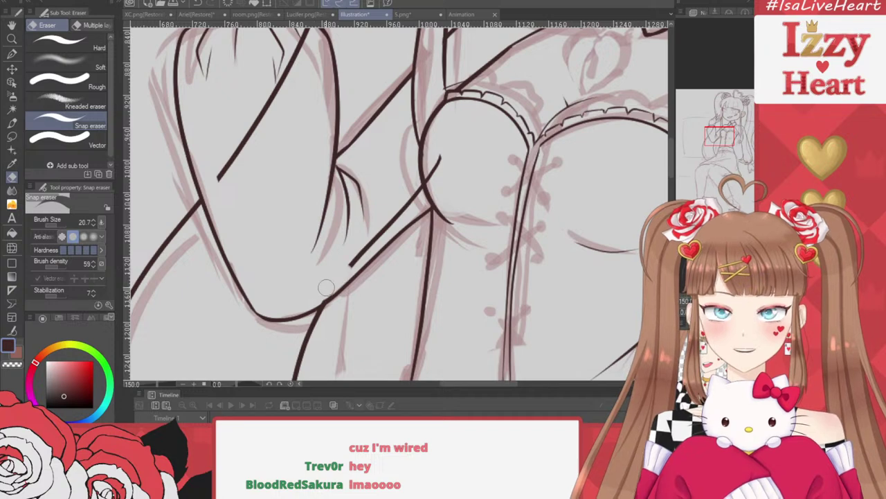
pyautogui.click(392, 202)
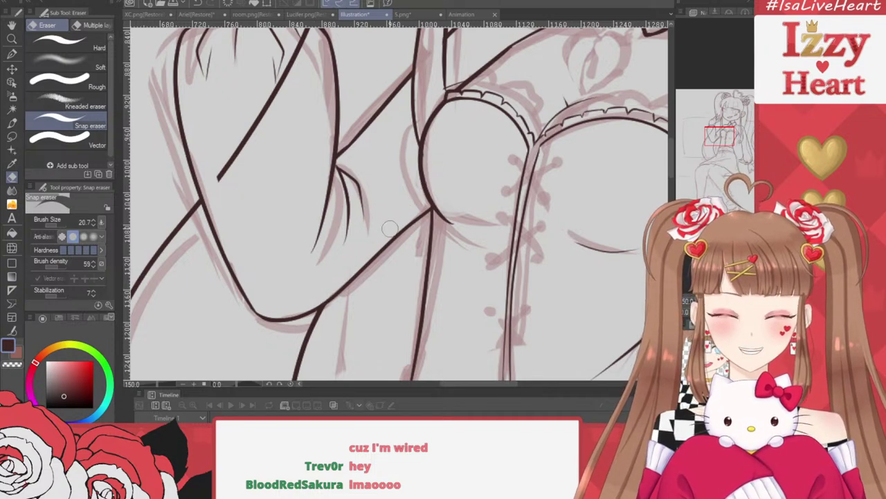
# Erase the pigtail's outer edge where it overlaps the upper raised sleeve, the hand and the fingers
pyautogui.scroll(-2, 369, 214)
pyautogui.scroll(2, 307, 74)
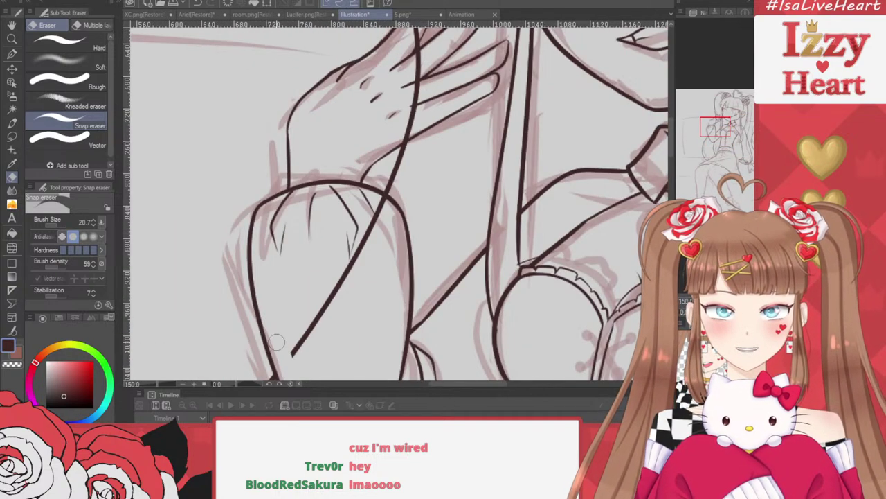
pyautogui.moveTo(275, 341)
pyautogui.mouseDown()
pyautogui.moveTo(297, 335)
pyautogui.moveTo(365, 220)
pyautogui.moveTo(383, 216)
pyautogui.mouseUp()
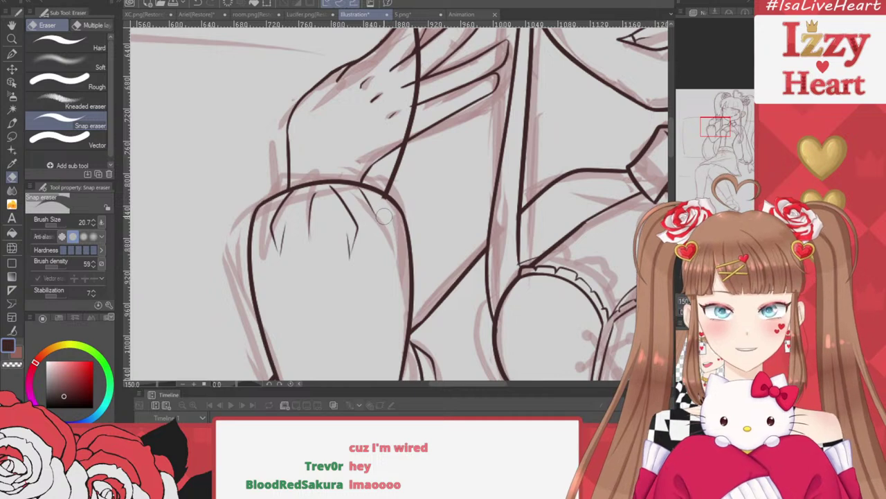
pyautogui.scroll(-1, 361, 297)
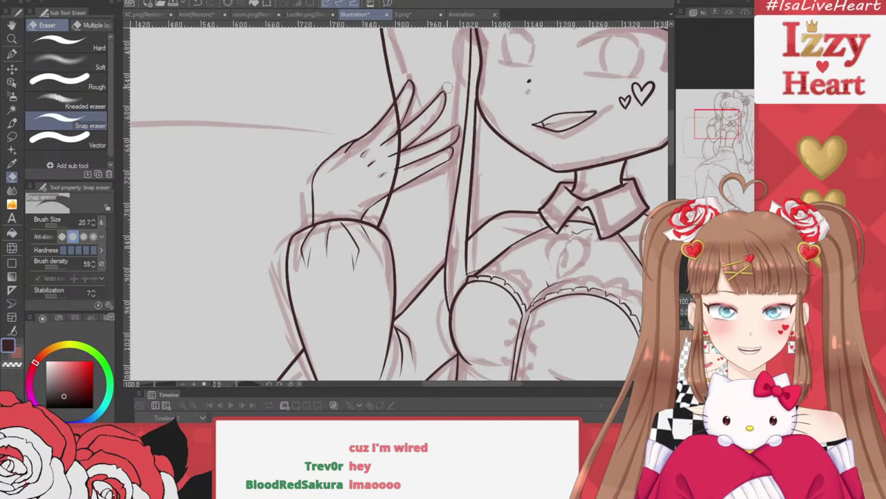
pyautogui.scroll(2, 447, 88)
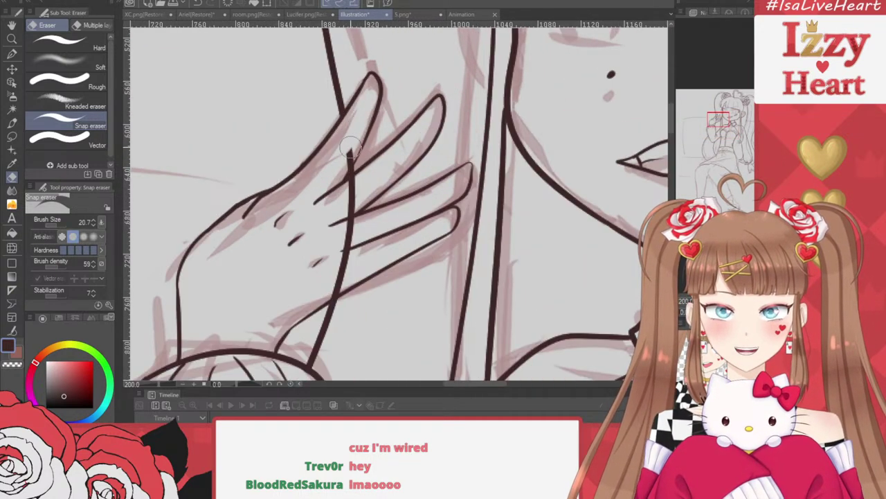
pyautogui.scroll(-3, 344, 150)
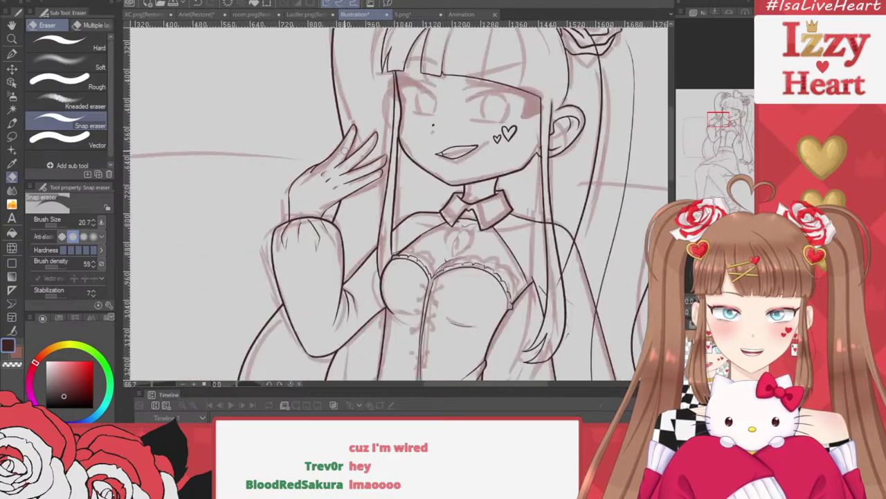
# Erase the ear-side pigtail's inner strand line where it runs across the lowered arm's sleeve
pyautogui.scroll(-2, 344, 149)
pyautogui.scroll(2, 358, 55)
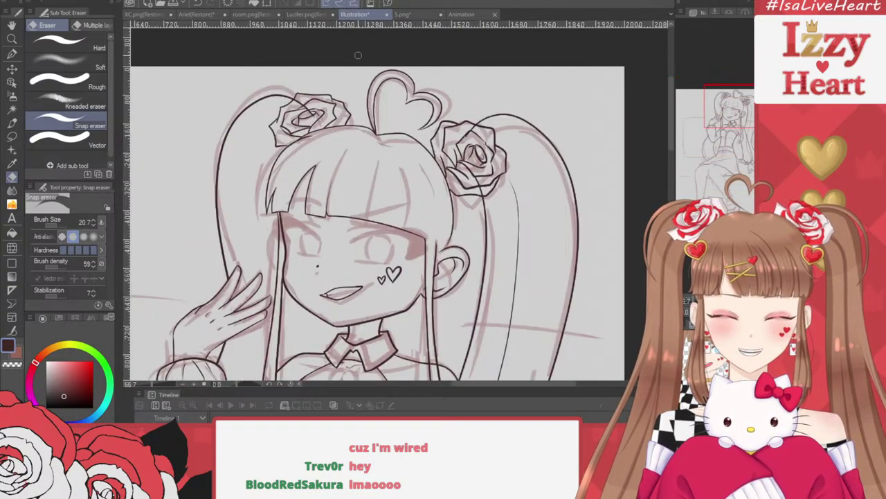
pyautogui.scroll(1, 358, 56)
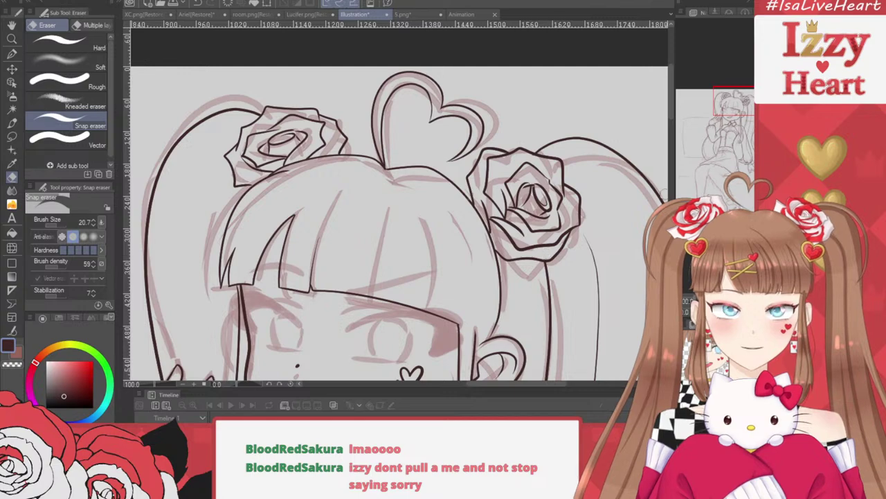
pyautogui.moveTo(739, 104); pyautogui.dragTo(738, 136)
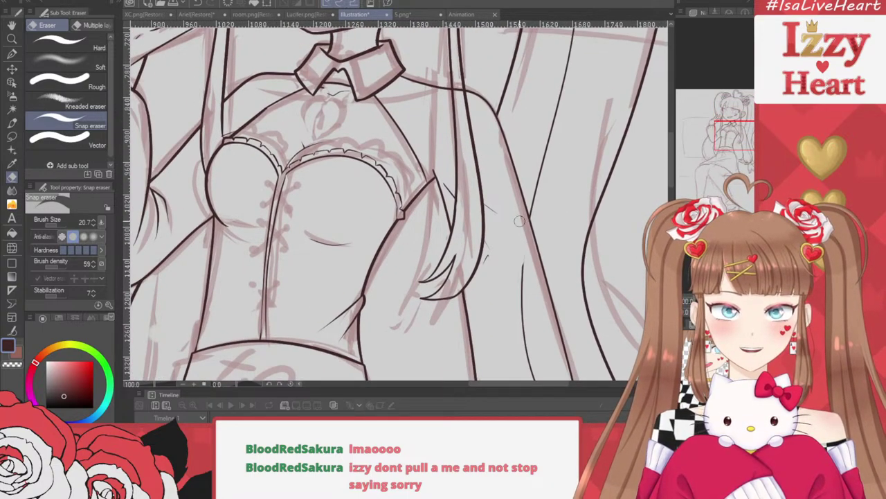
pyautogui.scroll(-5, 531, 212)
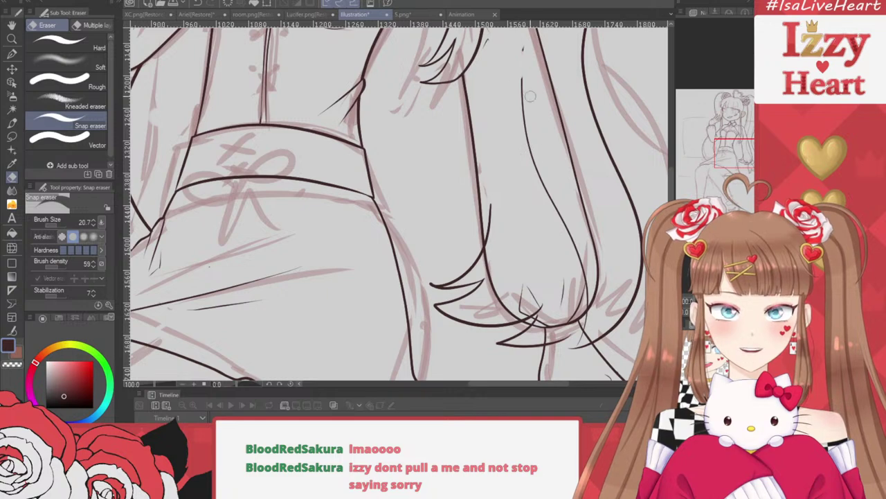
pyautogui.moveTo(522, 46)
pyautogui.mouseDown()
pyautogui.moveTo(533, 201)
pyautogui.moveTo(526, 117)
pyautogui.moveTo(564, 234)
pyautogui.mouseUp()
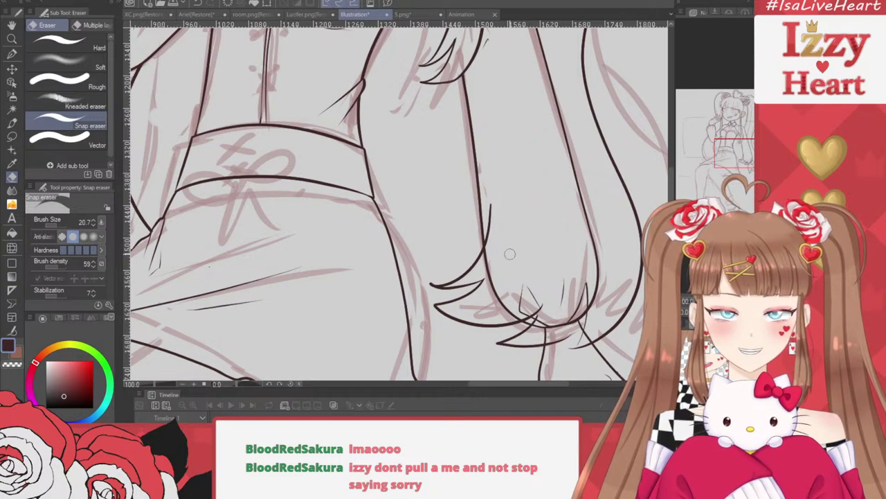
# Erase the hair-tip lines that overlap the lowered arm's sleeve, cuff and wrist
pyautogui.moveTo(491, 183); pyautogui.dragTo(487, 187)
pyautogui.moveTo(531, 305)
pyautogui.mouseDown()
pyautogui.moveTo(541, 309)
pyautogui.moveTo(527, 318)
pyautogui.mouseUp()
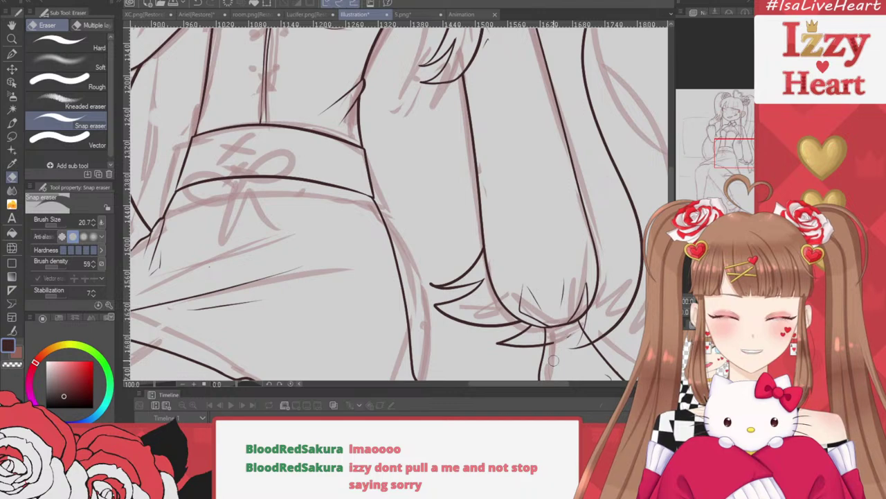
pyautogui.moveTo(552, 347)
pyautogui.mouseDown()
pyautogui.moveTo(552, 340)
pyautogui.moveTo(552, 348)
pyautogui.moveTo(583, 354)
pyautogui.moveTo(587, 347)
pyautogui.mouseUp()
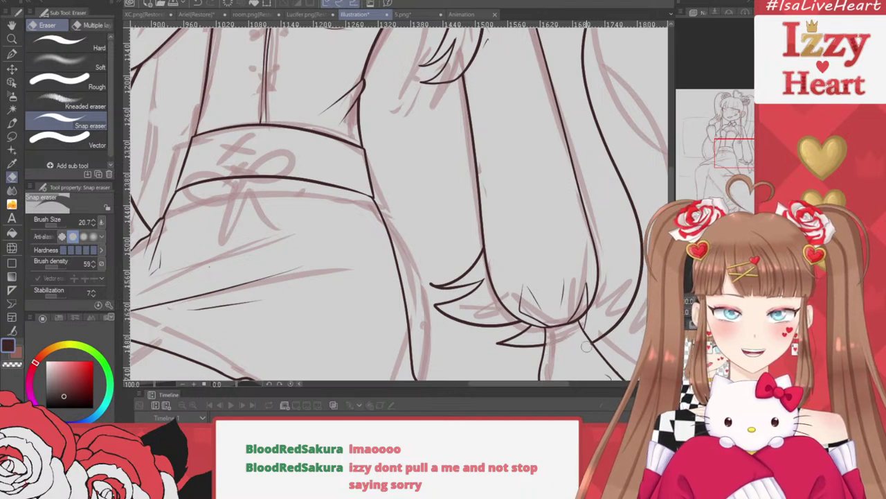
pyautogui.moveTo(588, 285); pyautogui.dragTo(581, 326)
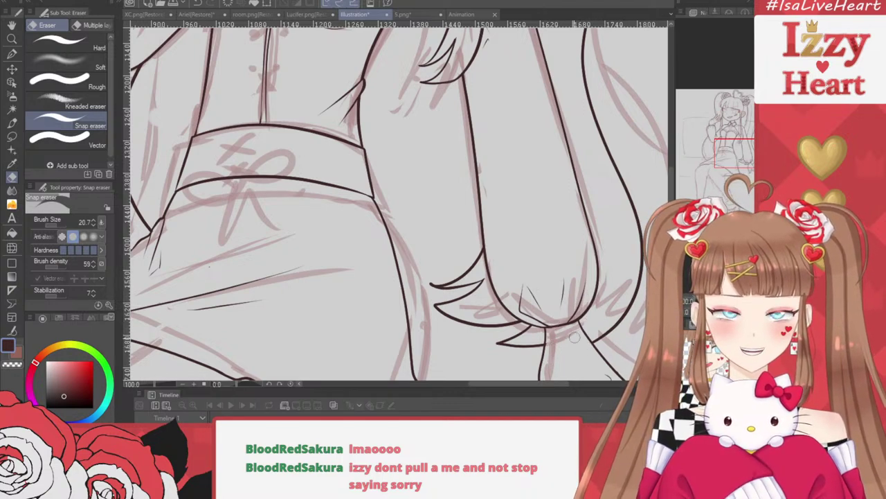
pyautogui.scroll(-3, 571, 285)
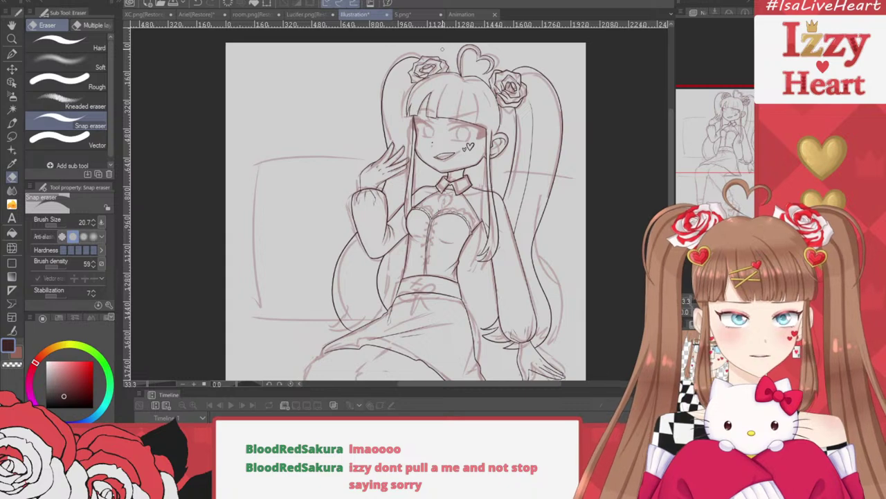
# Ink an inner strand line down the raised-hand-side pigtail with the pen, curving from the rose towards the fingers and replacing the first attempt
pyautogui.press('p')
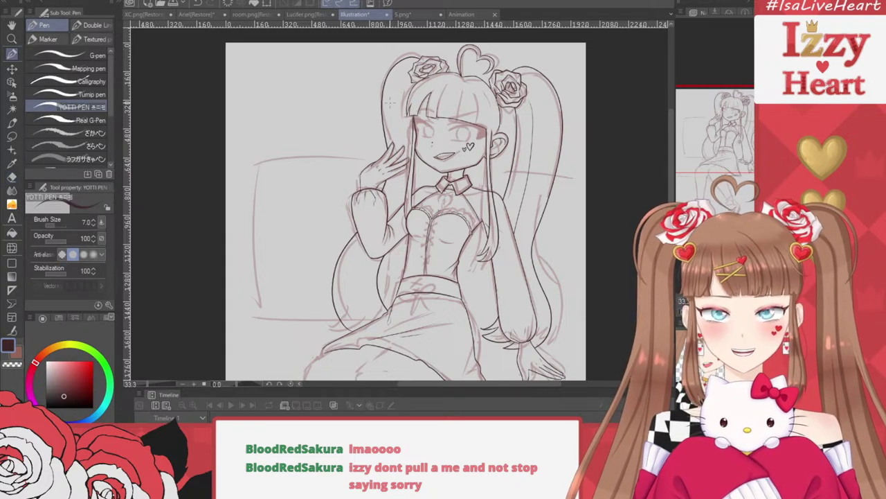
pyautogui.moveTo(397, 84); pyautogui.dragTo(388, 128)
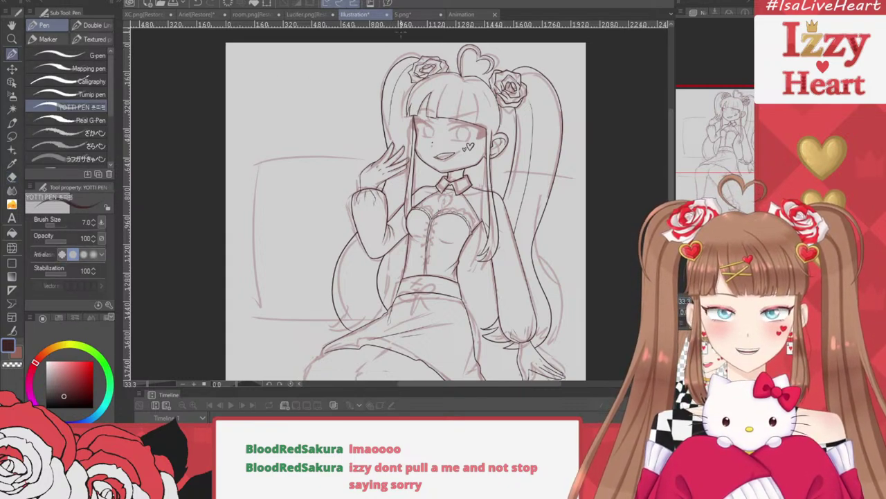
pyautogui.scroll(3, 401, 40)
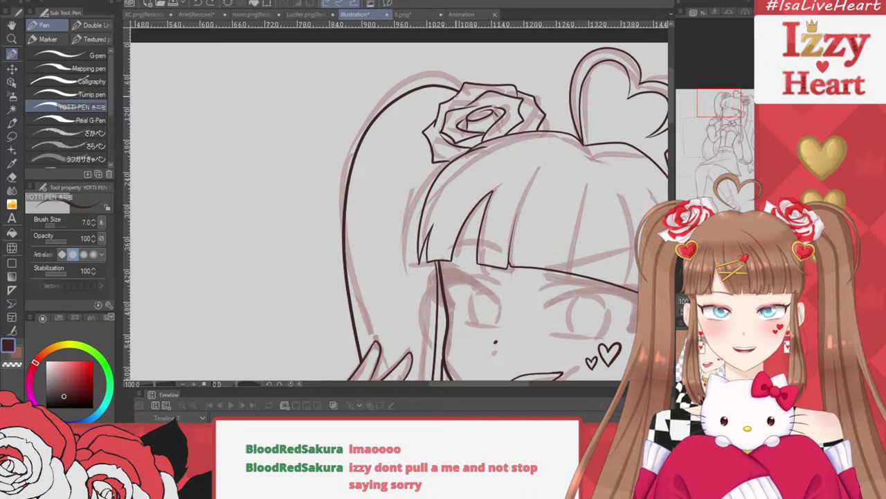
pyautogui.moveTo(453, 93)
pyautogui.mouseDown()
pyautogui.moveTo(373, 205)
pyautogui.moveTo(381, 315)
pyautogui.mouseUp()
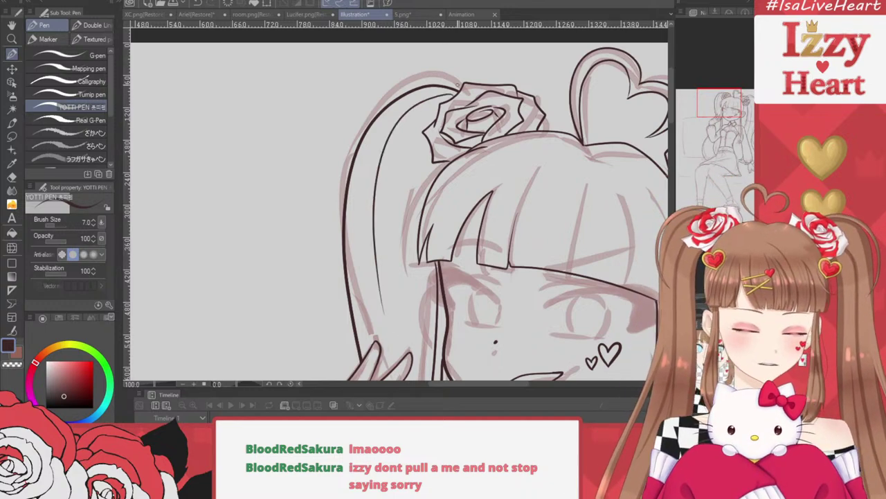
# Add thin strand lines to the middle of the bangs, running upward from the fringe edge
pyautogui.scroll(-3, 458, 85)
pyautogui.scroll(3, 545, 74)
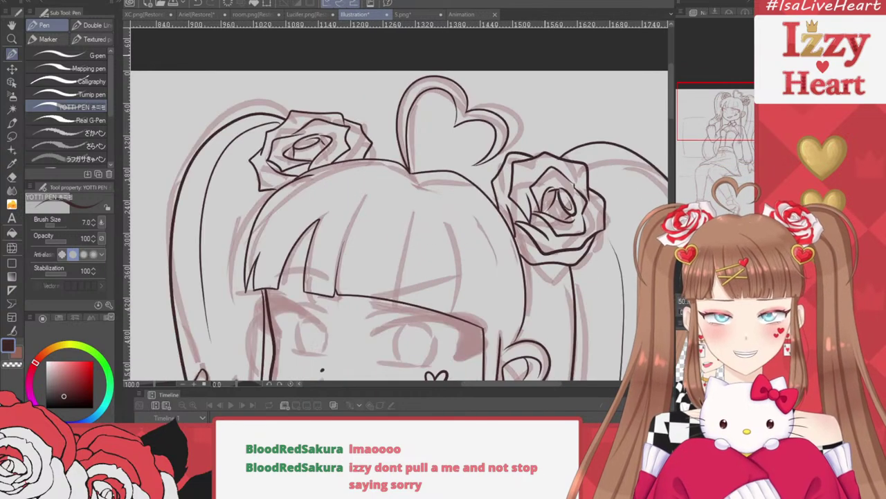
pyautogui.moveTo(401, 302); pyautogui.dragTo(402, 235)
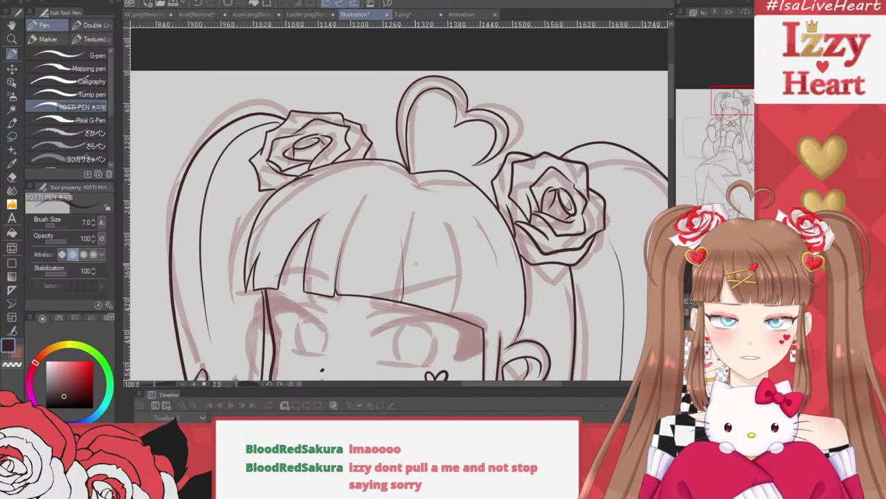
pyautogui.moveTo(424, 303); pyautogui.dragTo(430, 239)
pyautogui.scroll(-5, 424, 277)
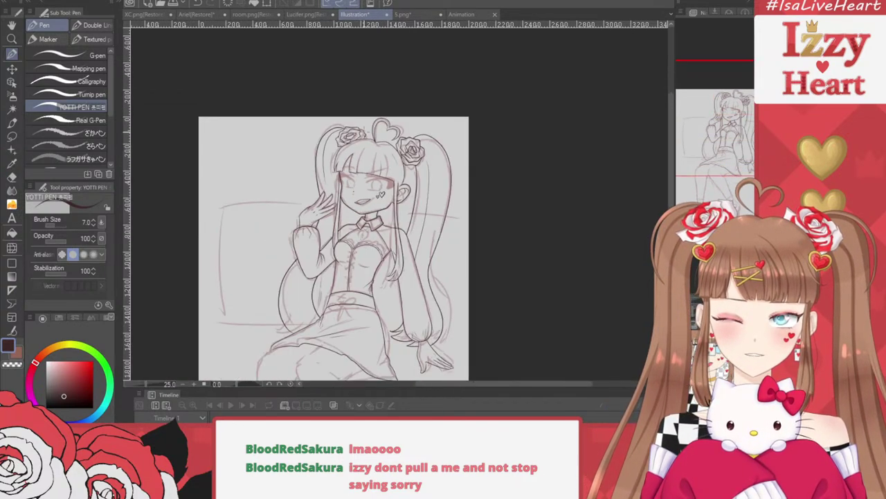
# Review the line art with the rough sketch hidden, comparing layer visibility, and leave both the line art and sketch showing
pyautogui.moveTo(360, 277); pyautogui.dragTo(367, 198)
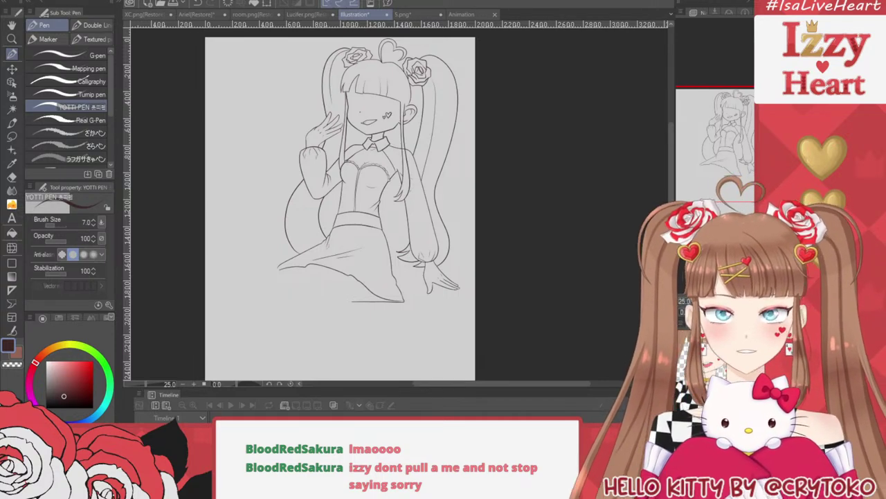
pyautogui.moveTo(353, 277); pyautogui.dragTo(449, 238)
pyautogui.moveTo(645, 126); pyautogui.dragTo(574, 173)
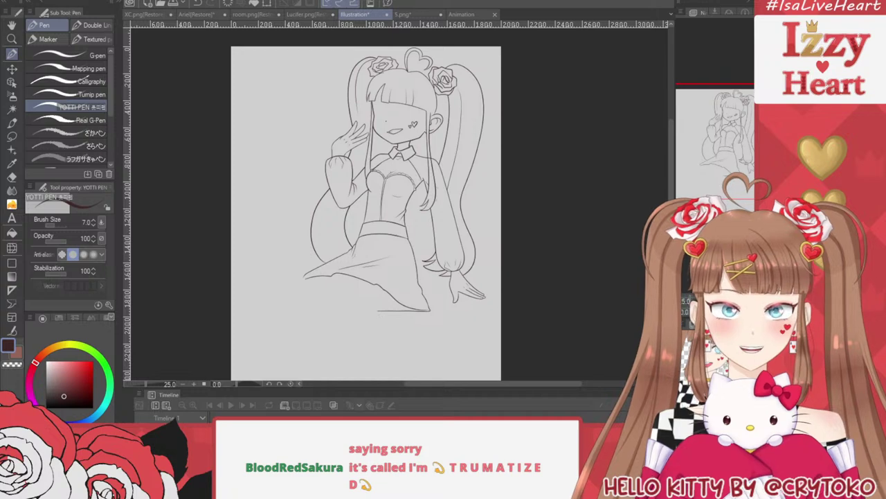
pyautogui.click(682, 377)
pyautogui.click(682, 363)
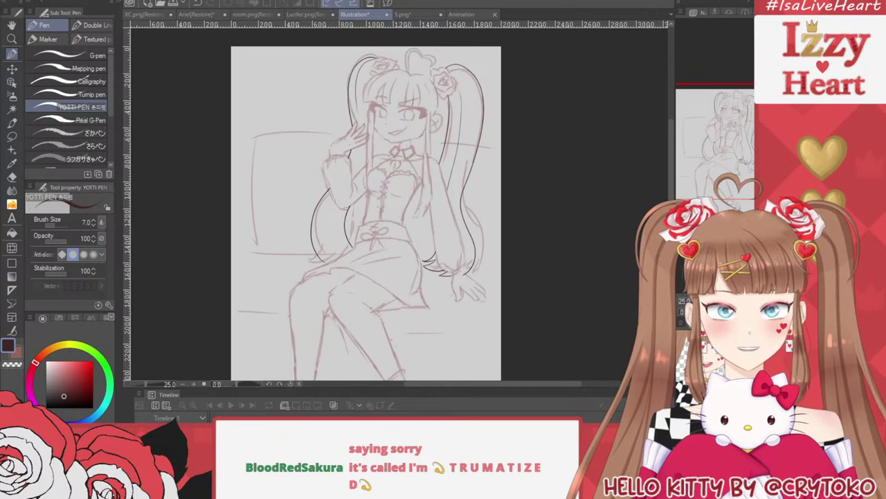
pyautogui.click(682, 364)
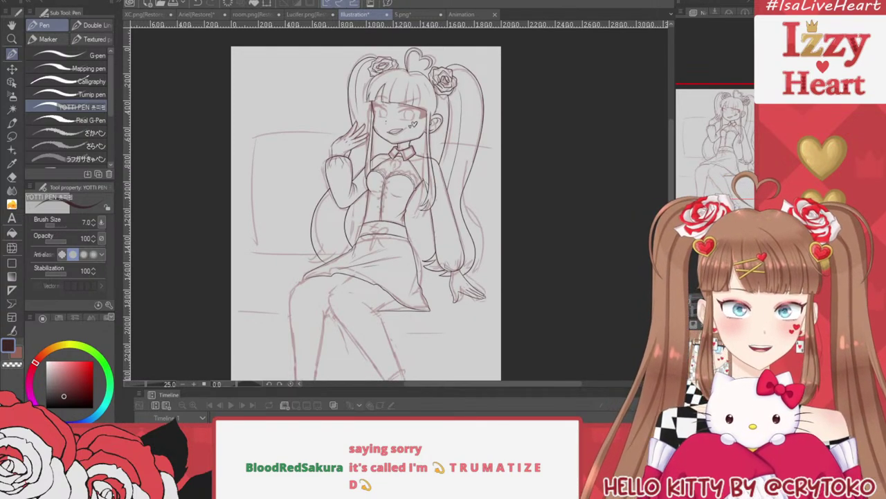
# Ink the front contour of the crossed leg's thigh and knee, from the skirt hem down to just below the knee
pyautogui.scroll(-2, 502, 53)
pyautogui.scroll(2, 473, 148)
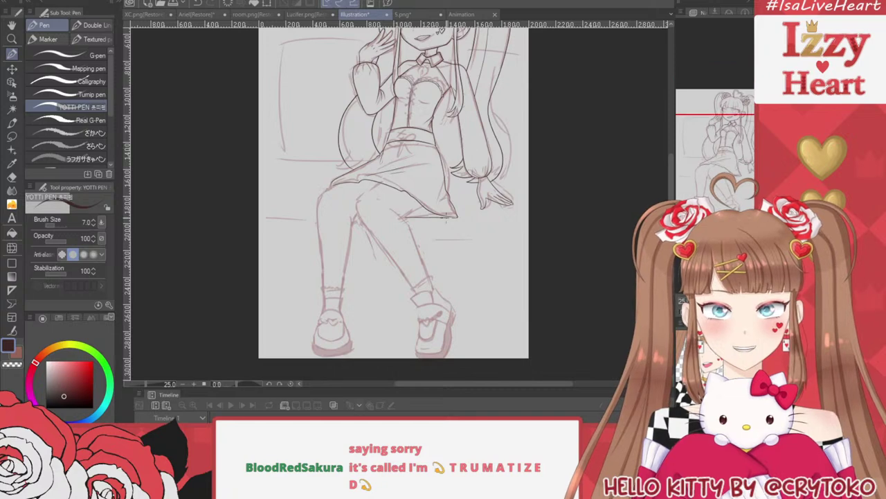
pyautogui.scroll(3, 380, 245)
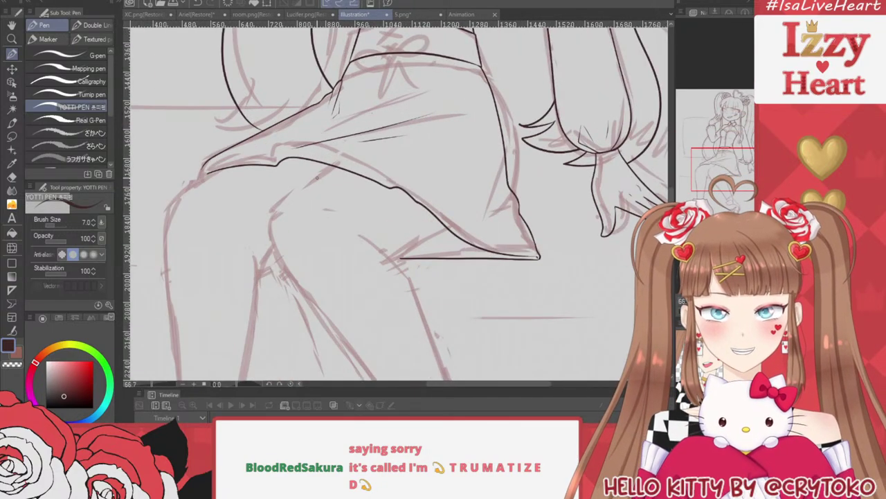
pyautogui.moveTo(331, 164)
pyautogui.mouseDown()
pyautogui.moveTo(312, 178)
pyautogui.moveTo(269, 249)
pyautogui.moveTo(298, 295)
pyautogui.mouseUp()
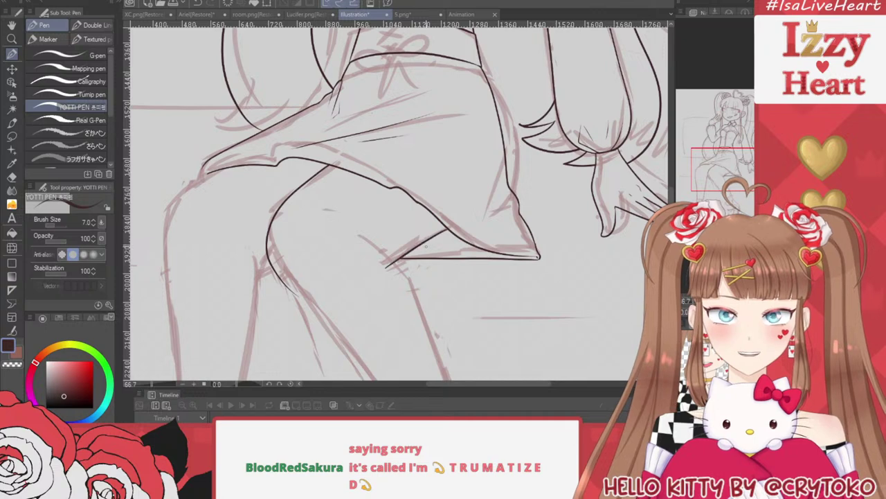
# Ink the short diagonal thigh line between the skirt's front edge and its lower hem, redrawing it so it ends at the hem line
pyautogui.moveTo(447, 228); pyautogui.dragTo(389, 260)
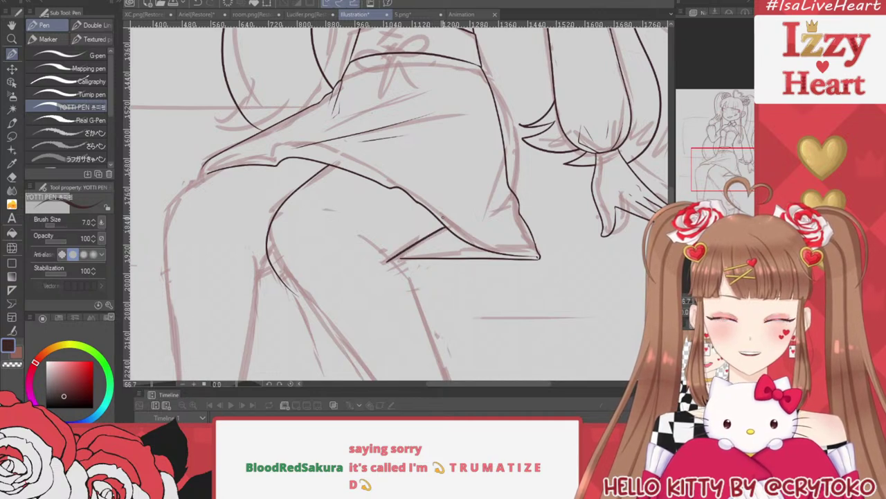
pyautogui.hotkey('ctrl', 'z')
pyautogui.moveTo(447, 227); pyautogui.dragTo(403, 255)
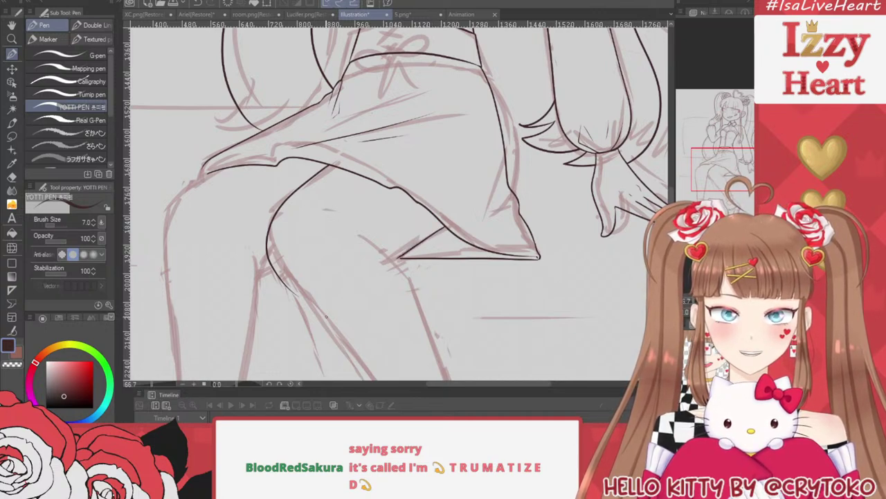
pyautogui.moveTo(416, 208); pyautogui.dragTo(453, 138)
pyautogui.scroll(-1, 439, 134)
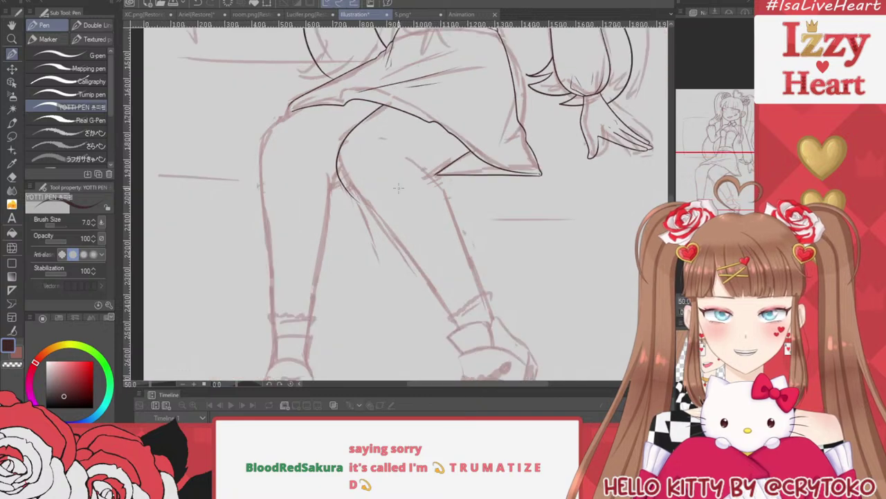
# Erase the crossed leg's front knee contour and redraw it as a smooth curve, adding two short marks on the knee
pyautogui.scroll(1, 402, 142)
pyautogui.press('e')
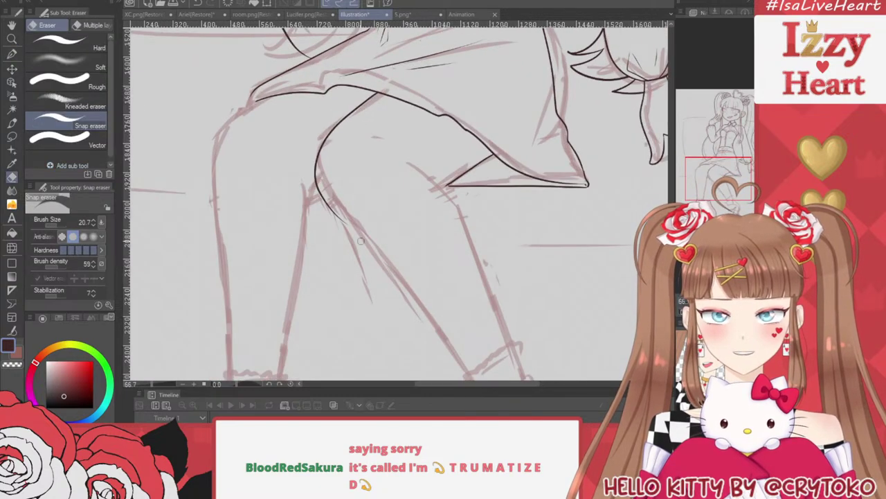
pyautogui.moveTo(340, 218); pyautogui.dragTo(310, 175)
pyautogui.moveTo(311, 144); pyautogui.dragTo(341, 212)
pyautogui.press('p')
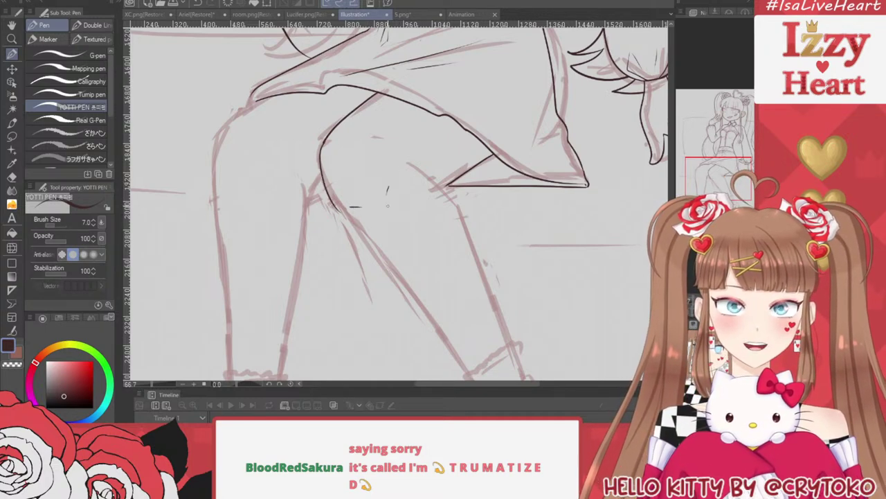
# Ink the crossed leg's calf line from the thigh's underside to the ankle and its shin line from the knee to the sock
pyautogui.moveTo(421, 172)
pyautogui.mouseDown()
pyautogui.moveTo(466, 212)
pyautogui.moveTo(486, 325)
pyautogui.moveTo(500, 361)
pyautogui.mouseUp()
pyautogui.hotkey('ctrl', 'z')
pyautogui.moveTo(409, 162)
pyautogui.mouseDown()
pyautogui.moveTo(439, 188)
pyautogui.moveTo(476, 253)
pyautogui.moveTo(509, 347)
pyautogui.mouseUp()
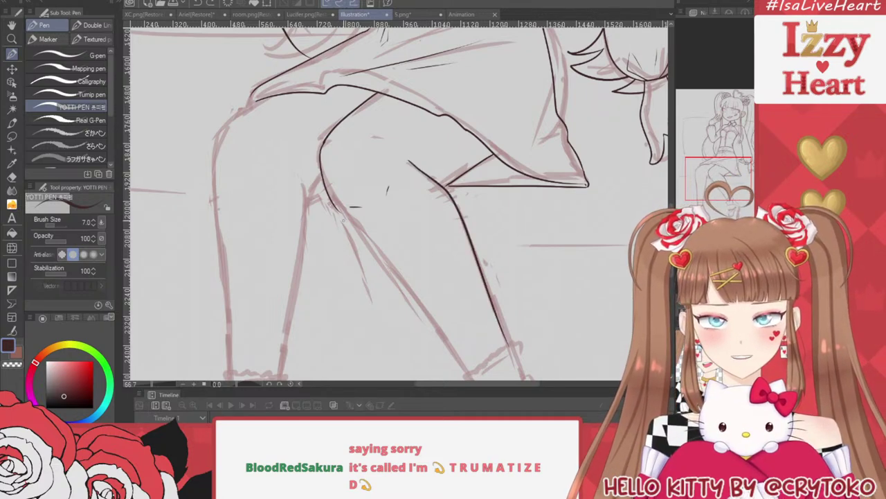
pyautogui.moveTo(335, 205); pyautogui.dragTo(473, 361)
pyautogui.hotkey('ctrl', 'z')
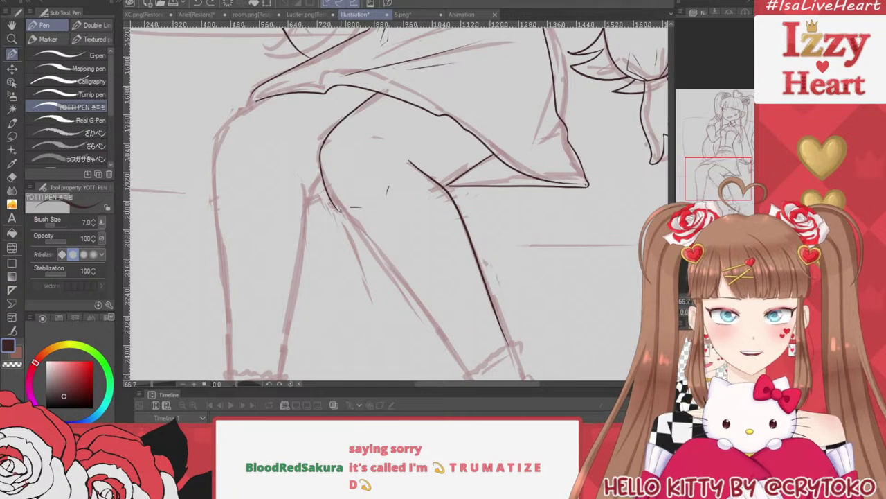
pyautogui.moveTo(335, 206); pyautogui.dragTo(474, 380)
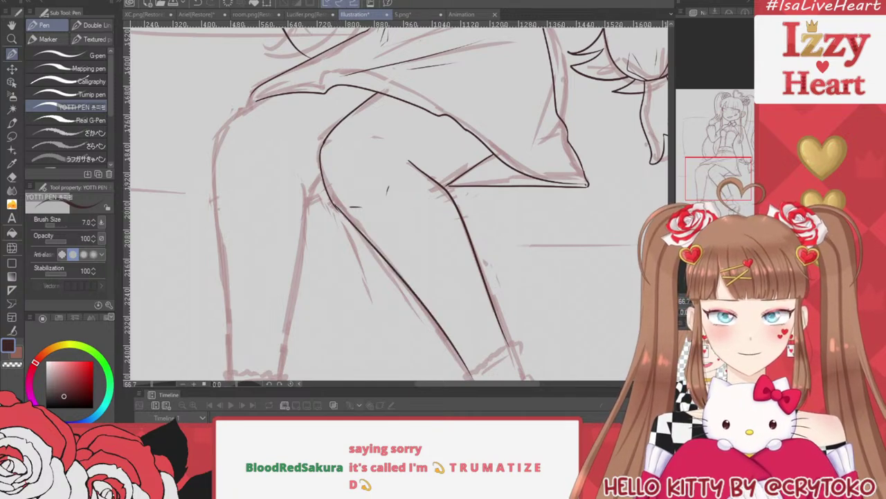
# Clean up the overlap where the knee contour meets the shin line, and join the diagonal thigh line to the calf line
pyautogui.press('e')
pyautogui.scroll(3, 272, 186)
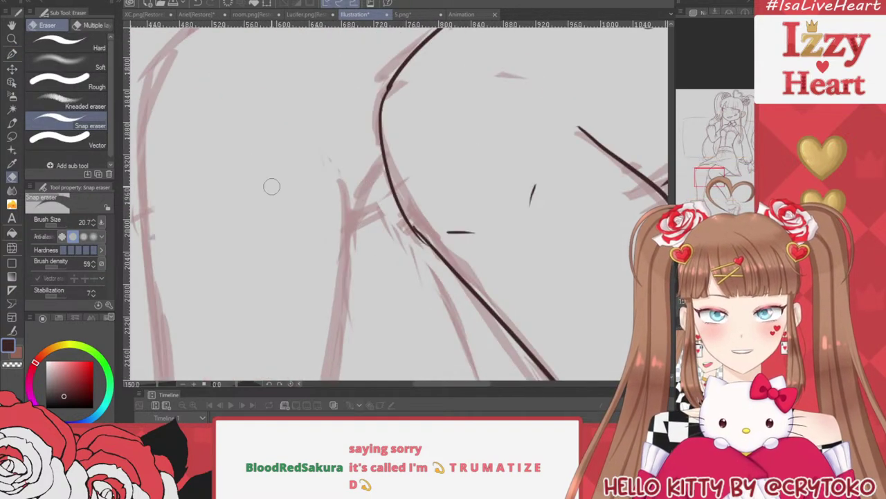
pyautogui.press('p')
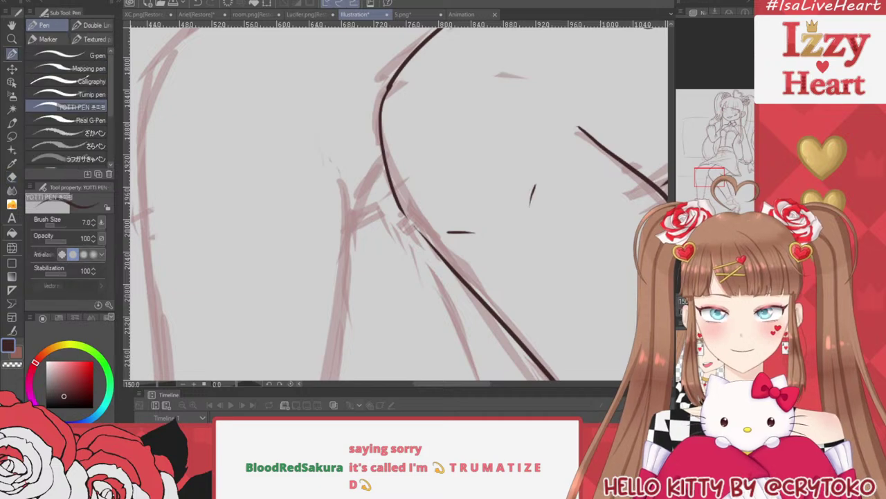
pyautogui.scroll(3, 449, 234)
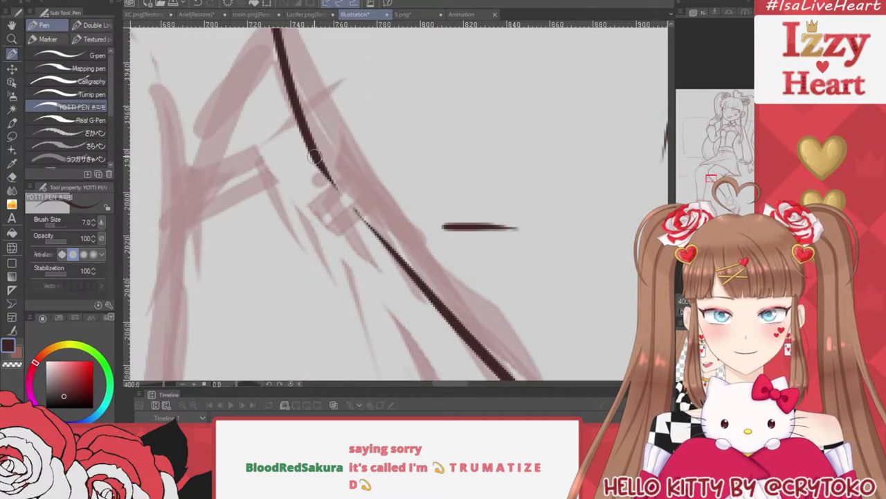
pyautogui.scroll(-5, 420, 120)
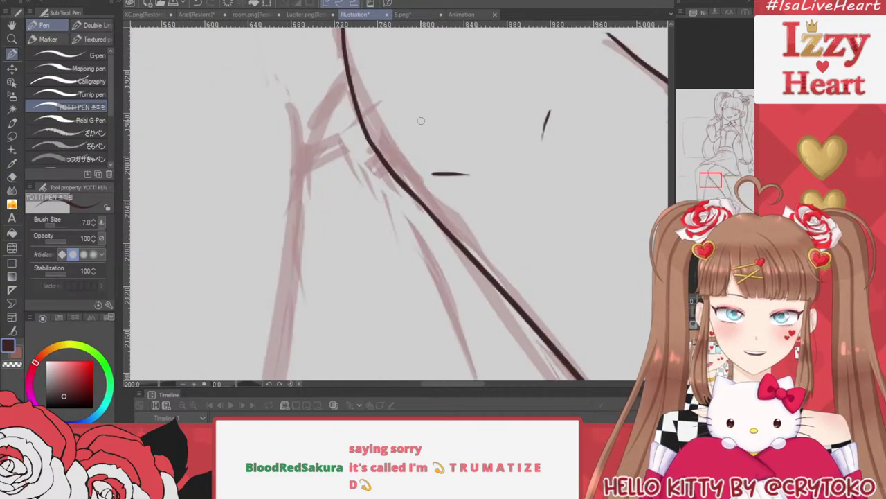
pyautogui.scroll(-2, 420, 121)
pyautogui.scroll(5, 477, 115)
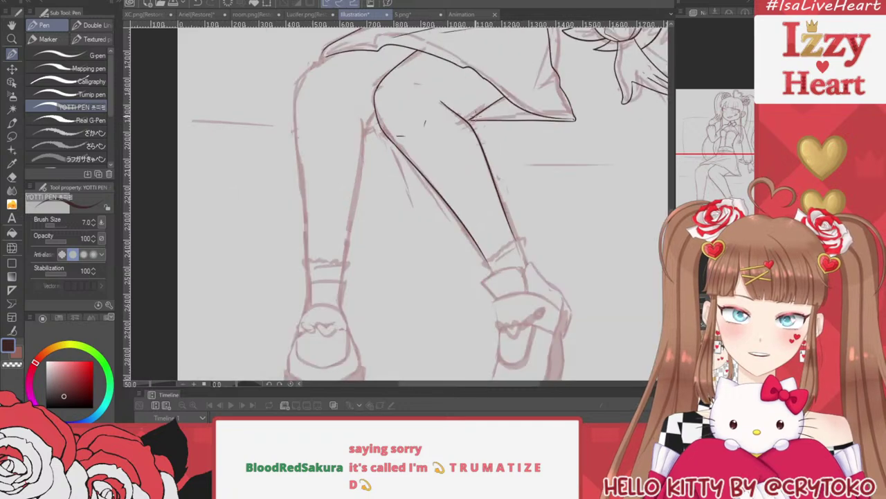
pyautogui.scroll(2, 475, 114)
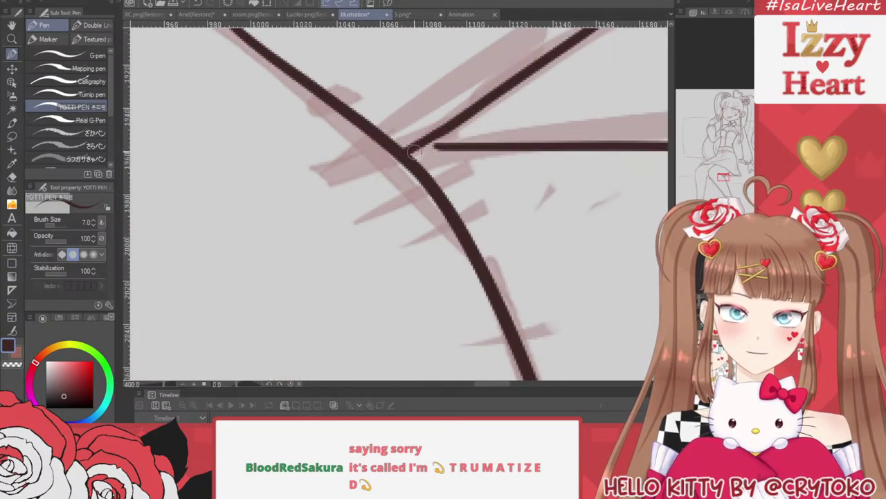
pyautogui.scroll(-8, 487, 84)
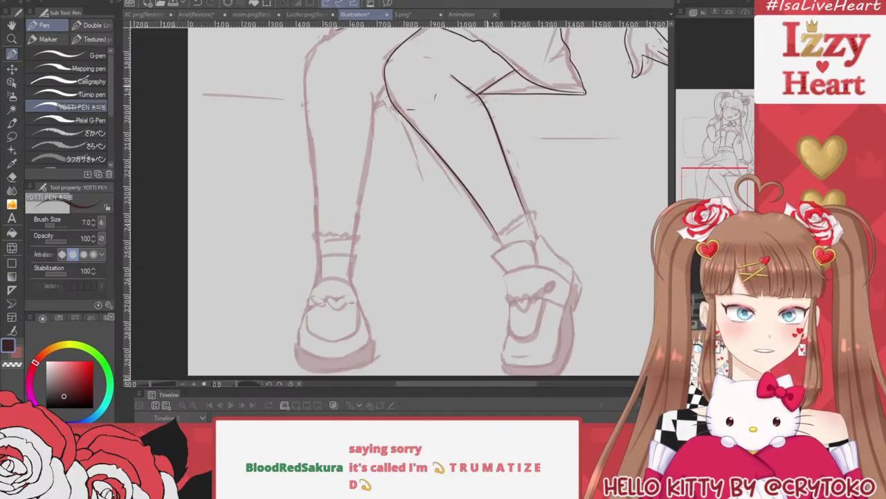
# Trim the lower ends of the shin and calf lines so they stop at the sock's sketched frill
pyautogui.scroll(5, 518, 177)
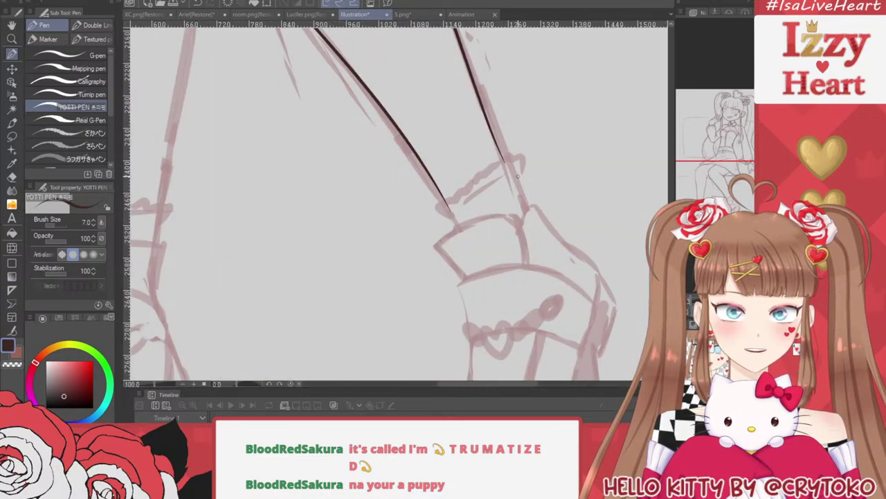
pyautogui.press('e')
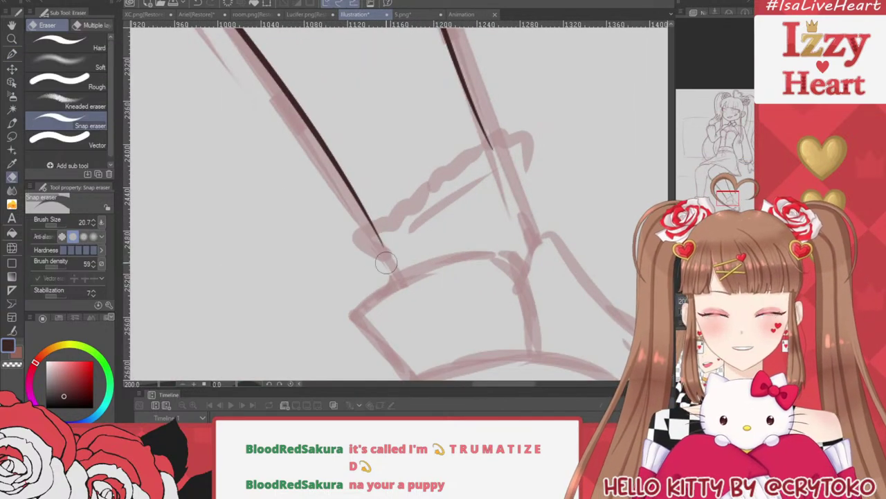
pyautogui.moveTo(389, 238); pyautogui.dragTo(381, 232)
pyautogui.moveTo(491, 163); pyautogui.dragTo(494, 156)
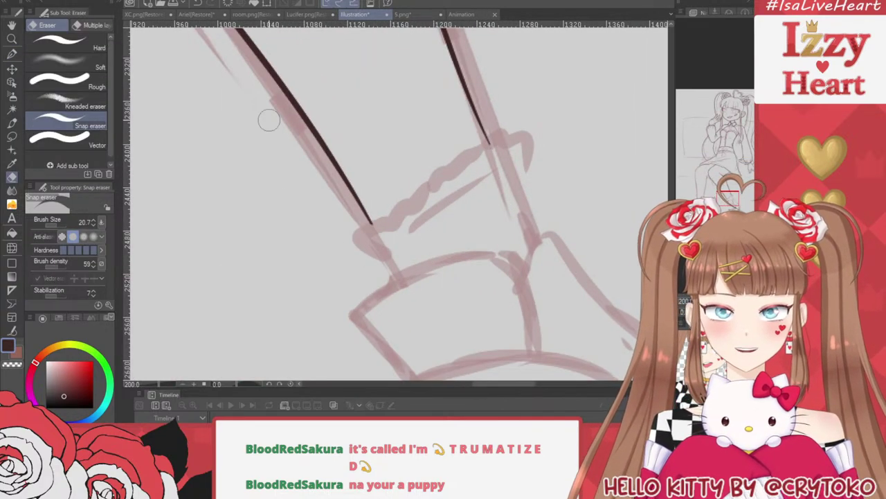
# Ink the zigzag frill along the crossed leg's sock top, plus a thin fold line just beneath it
pyautogui.press('p')
pyautogui.moveTo(368, 247)
pyautogui.mouseDown()
pyautogui.moveTo(388, 227)
pyautogui.moveTo(387, 212)
pyautogui.mouseUp()
pyautogui.hotkey('ctrl', 'z')
pyautogui.hotkey('ctrl', 'z')
pyautogui.moveTo(374, 243)
pyautogui.mouseDown()
pyautogui.moveTo(357, 229)
pyautogui.moveTo(387, 225)
pyautogui.moveTo(375, 201)
pyautogui.mouseUp()
pyautogui.moveTo(387, 225)
pyautogui.mouseDown()
pyautogui.moveTo(415, 214)
pyautogui.moveTo(418, 192)
pyautogui.moveTo(432, 196)
pyautogui.moveTo(484, 143)
pyautogui.moveTo(491, 151)
pyautogui.moveTo(504, 144)
pyautogui.moveTo(509, 169)
pyautogui.mouseUp()
pyautogui.hotkey('ctrl', 'z')
pyautogui.moveTo(386, 244); pyautogui.dragTo(519, 176)
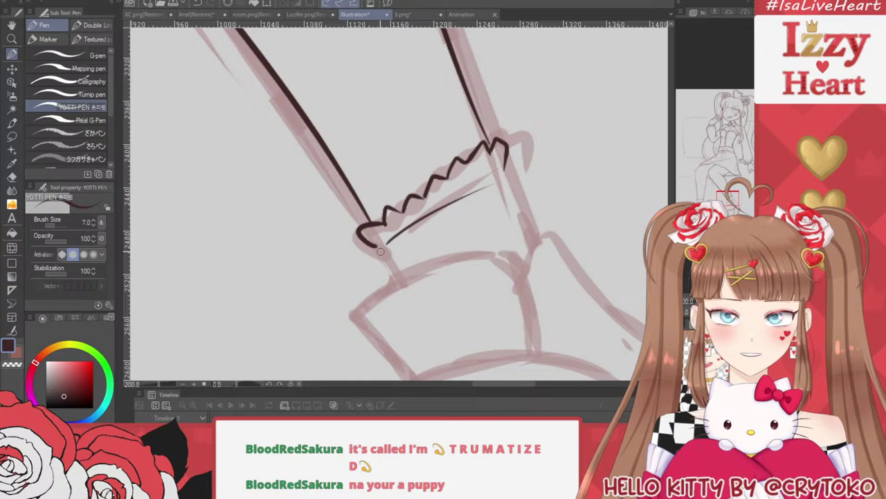
# Ink both sides of the sock below the frill and outline the shoe's ankle cuff beneath them
pyautogui.moveTo(380, 249); pyautogui.dragTo(400, 280)
pyautogui.moveTo(508, 171); pyautogui.dragTo(543, 248)
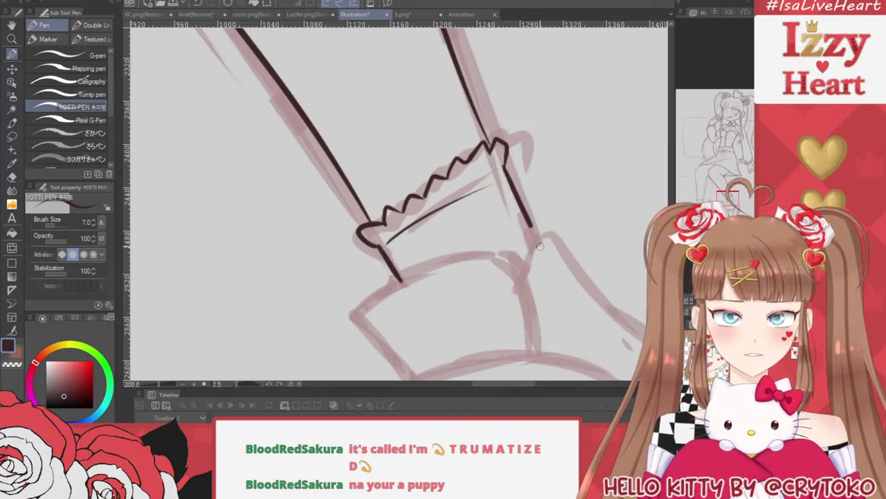
pyautogui.scroll(-5, 429, 84)
pyautogui.scroll(5, 429, 84)
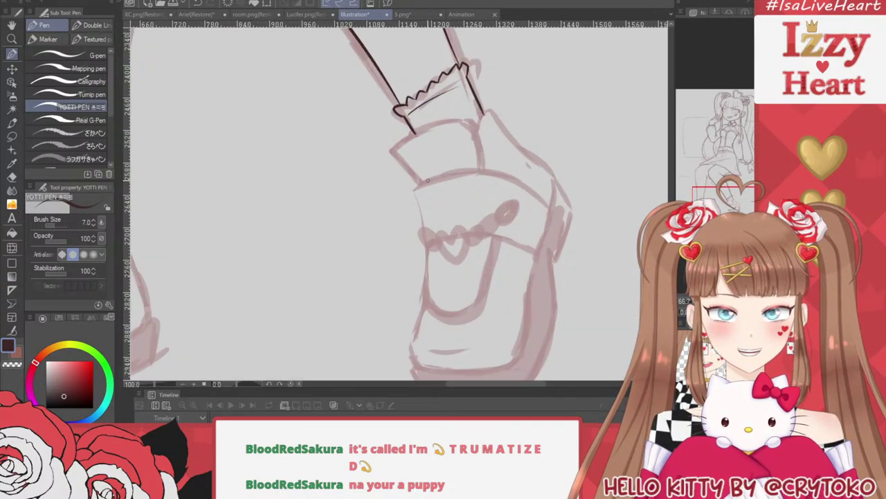
pyautogui.moveTo(413, 184)
pyautogui.mouseDown()
pyautogui.moveTo(378, 140)
pyautogui.moveTo(431, 107)
pyautogui.moveTo(494, 98)
pyautogui.moveTo(503, 162)
pyautogui.mouseUp()
pyautogui.moveTo(413, 116); pyautogui.dragTo(402, 101)
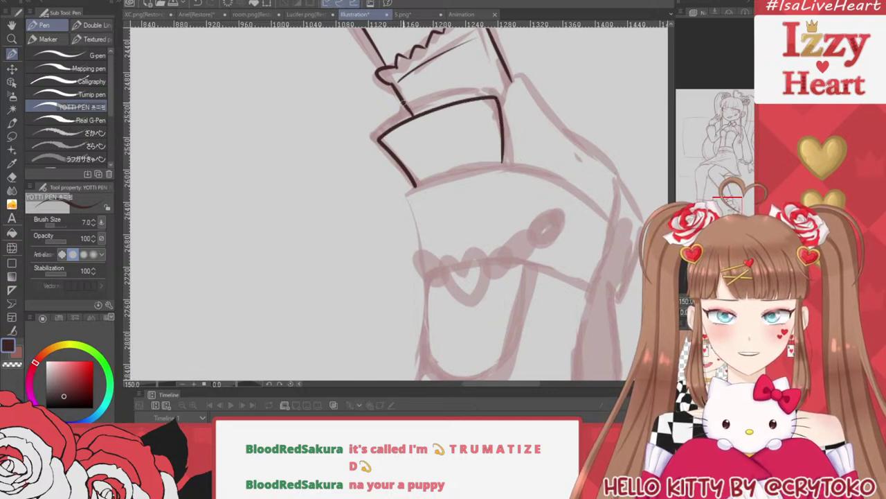
# Ink the shoe's heel contour from the ankle cuff's upper corner around the back, redrawing it as a smoother, fuller curve
pyautogui.moveTo(501, 101)
pyautogui.mouseDown()
pyautogui.moveTo(516, 75)
pyautogui.moveTo(507, 69)
pyautogui.moveTo(528, 67)
pyautogui.moveTo(551, 124)
pyautogui.moveTo(614, 206)
pyautogui.mouseUp()
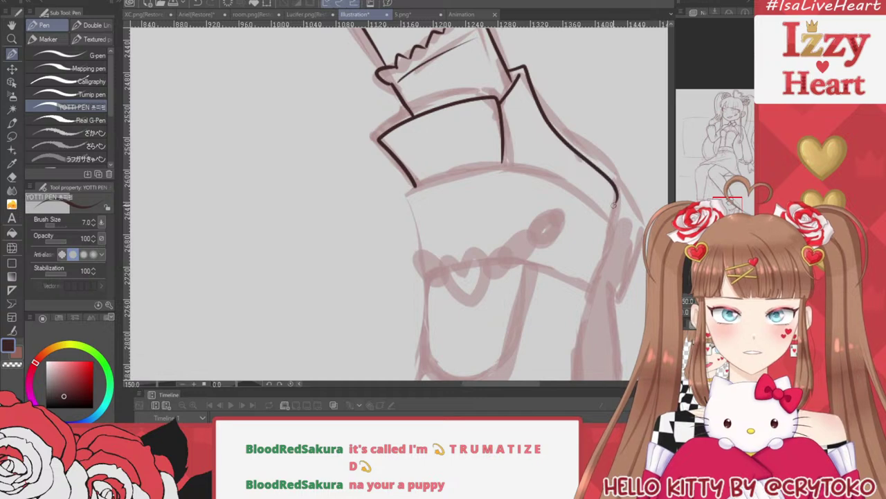
pyautogui.hotkey('ctrl', 'z')
pyautogui.moveTo(509, 68)
pyautogui.mouseDown()
pyautogui.moveTo(559, 109)
pyautogui.moveTo(616, 181)
pyautogui.moveTo(612, 226)
pyautogui.mouseUp()
pyautogui.moveTo(540, 290)
pyautogui.mouseDown()
pyautogui.moveTo(543, 265)
pyautogui.moveTo(618, 133)
pyautogui.moveTo(464, 258)
pyautogui.moveTo(468, 204)
pyautogui.mouseUp()
pyautogui.scroll(-1, 490, 217)
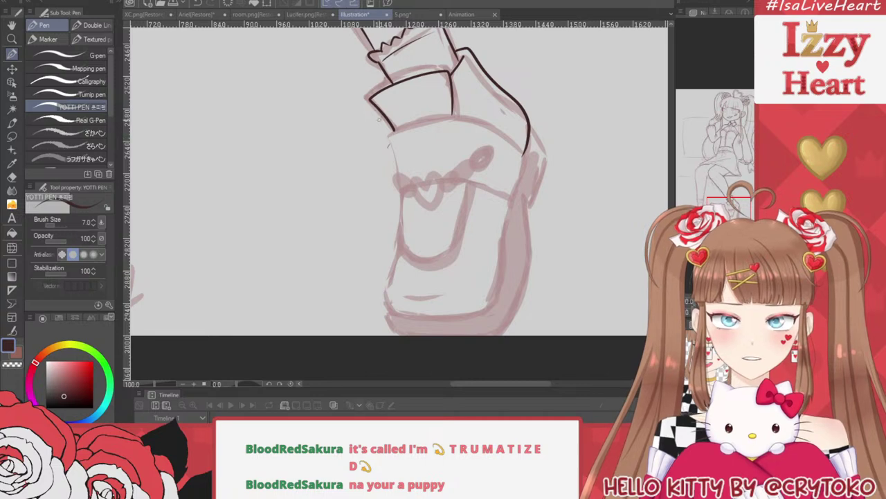
# Ink the shoe's broad strap with its short front side and curved upper and lower edges, placing the upper edge slightly below the sketch
pyautogui.moveTo(391, 136); pyautogui.dragTo(401, 196)
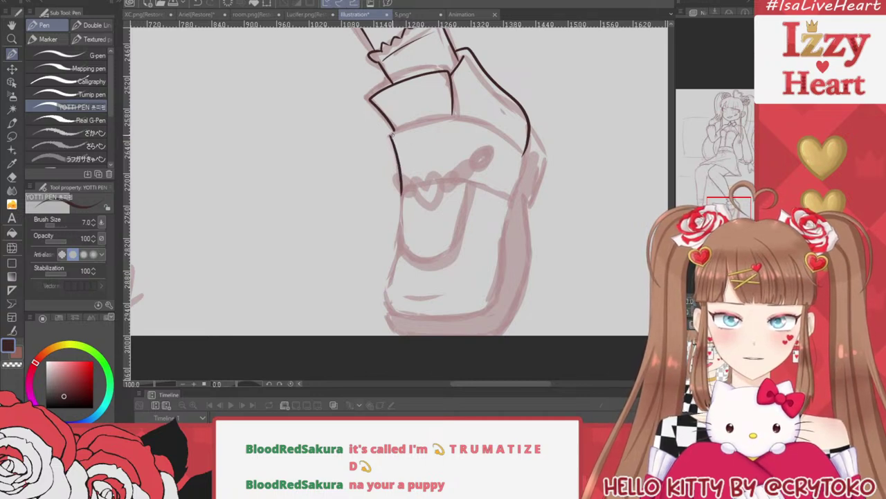
pyautogui.moveTo(390, 133)
pyautogui.mouseDown()
pyautogui.moveTo(448, 114)
pyautogui.moveTo(513, 130)
pyautogui.moveTo(527, 148)
pyautogui.mouseUp()
pyautogui.hotkey('ctrl', 'z')
pyautogui.hotkey('ctrl', 'z')
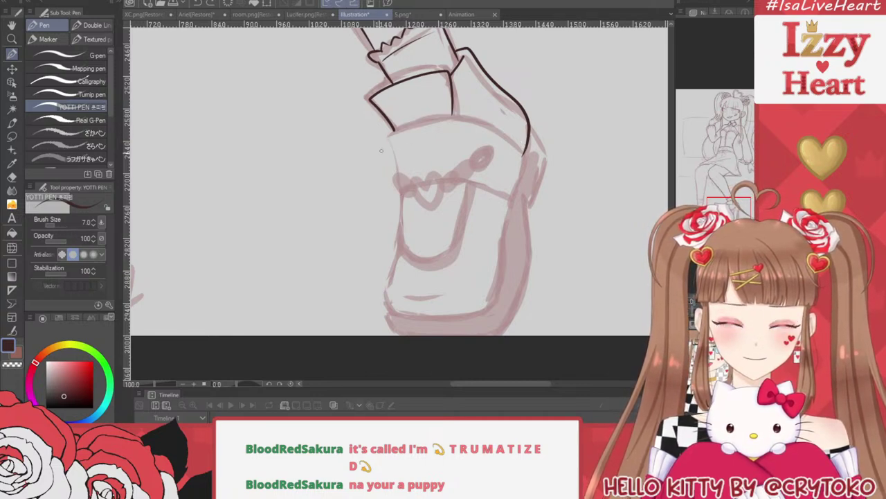
pyautogui.moveTo(393, 154); pyautogui.dragTo(397, 197)
pyautogui.moveTo(394, 150)
pyautogui.mouseDown()
pyautogui.moveTo(493, 138)
pyautogui.moveTo(527, 161)
pyautogui.mouseUp()
pyautogui.moveTo(398, 200); pyautogui.dragTo(498, 206)
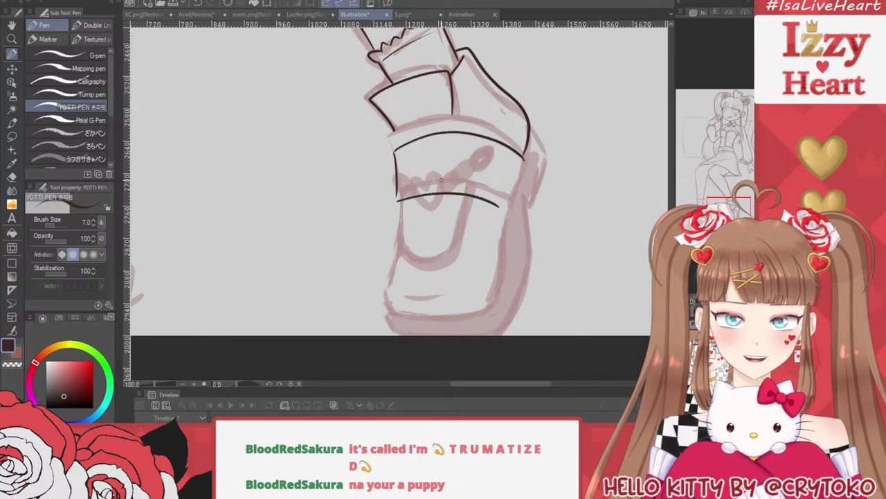
# Close the gap at the strap's lower front corner and connect the ankle cuff's front edge to the strap
pyautogui.scroll(5, 440, 179)
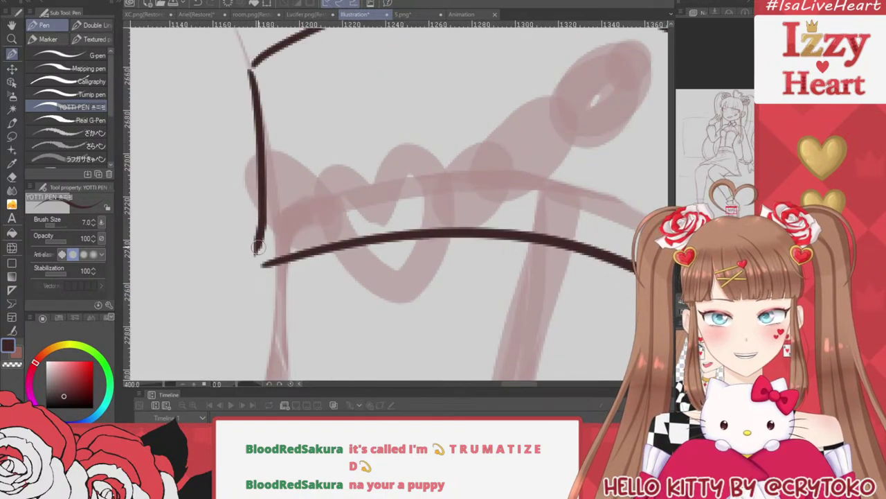
pyautogui.moveTo(260, 220); pyautogui.dragTo(259, 267)
pyautogui.scroll(2, 260, 194)
pyautogui.scroll(-4, 302, 255)
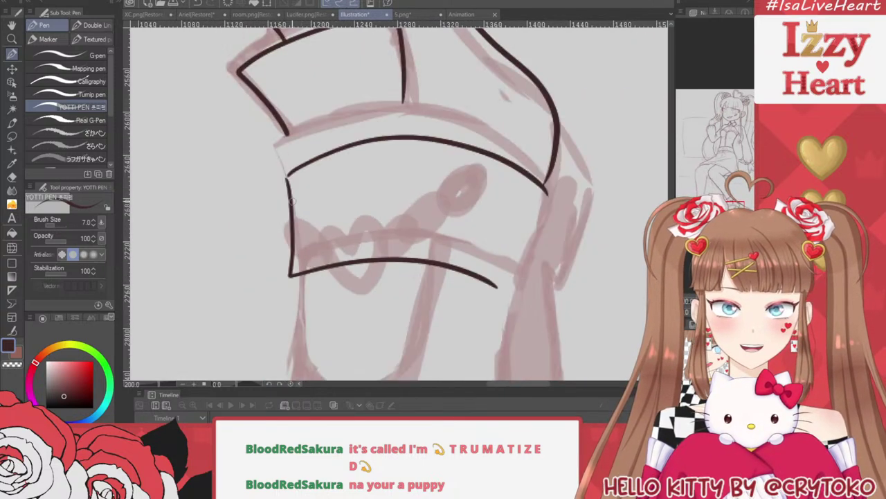
pyautogui.scroll(2, 293, 200)
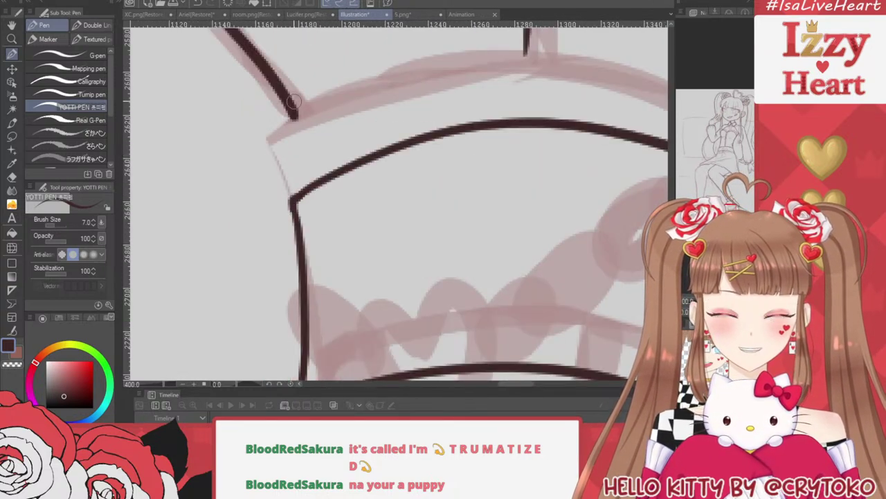
pyautogui.moveTo(294, 104); pyautogui.dragTo(300, 193)
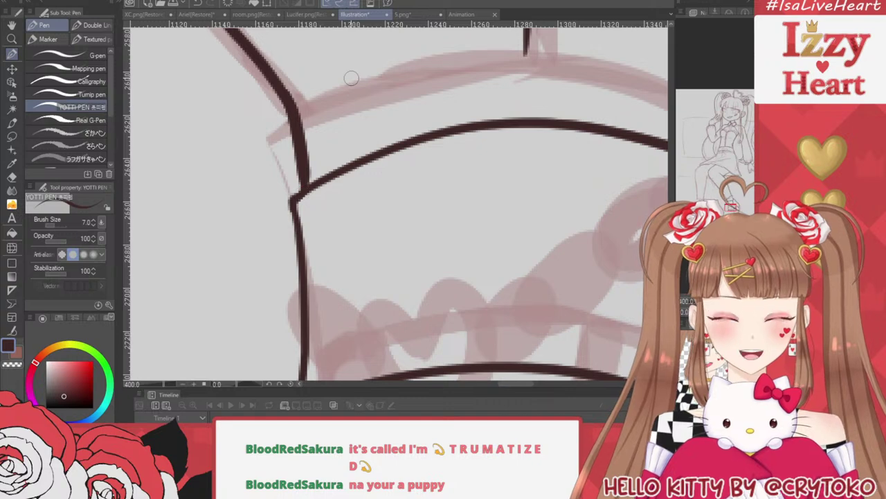
# Ink the shoe's front side from the strap down to the sole, and the U-shaped opening below the strap
pyautogui.scroll(-4, 351, 77)
pyautogui.scroll(2, 358, 191)
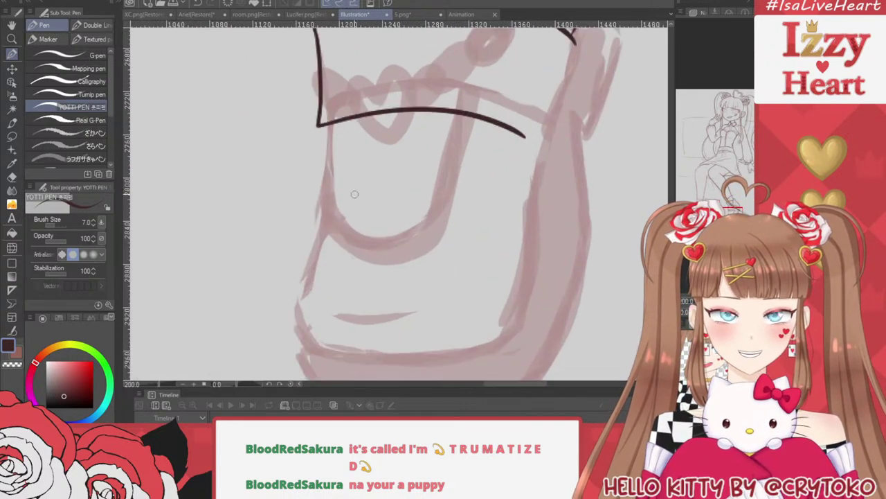
pyautogui.moveTo(320, 125)
pyautogui.mouseDown()
pyautogui.moveTo(321, 172)
pyautogui.moveTo(287, 315)
pyautogui.moveTo(304, 353)
pyautogui.mouseUp()
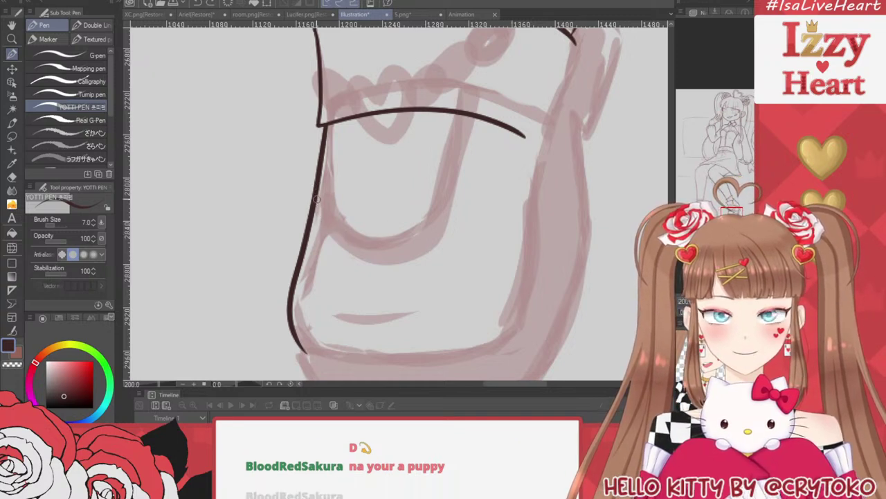
pyautogui.moveTo(316, 209)
pyautogui.mouseDown()
pyautogui.moveTo(463, 180)
pyautogui.moveTo(473, 119)
pyautogui.mouseUp()
pyautogui.hotkey('ctrl', 'z')
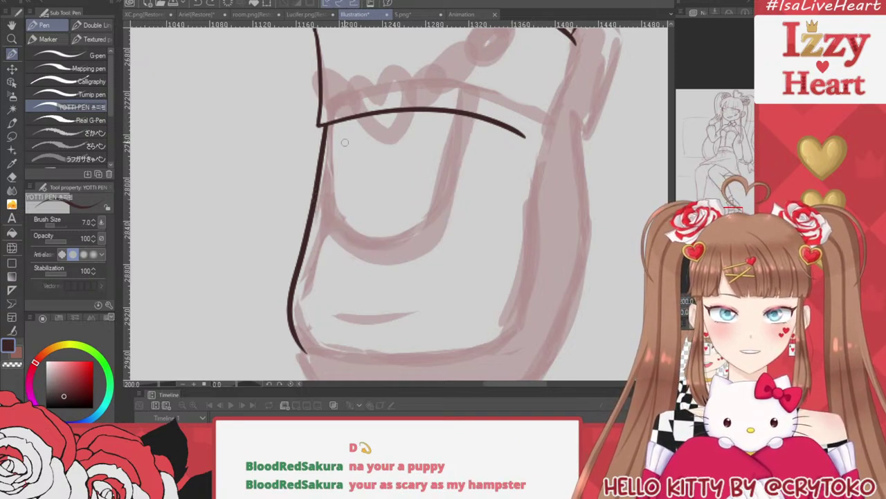
pyautogui.moveTo(317, 207)
pyautogui.mouseDown()
pyautogui.moveTo(395, 272)
pyautogui.moveTo(461, 205)
pyautogui.moveTo(480, 119)
pyautogui.mouseUp()
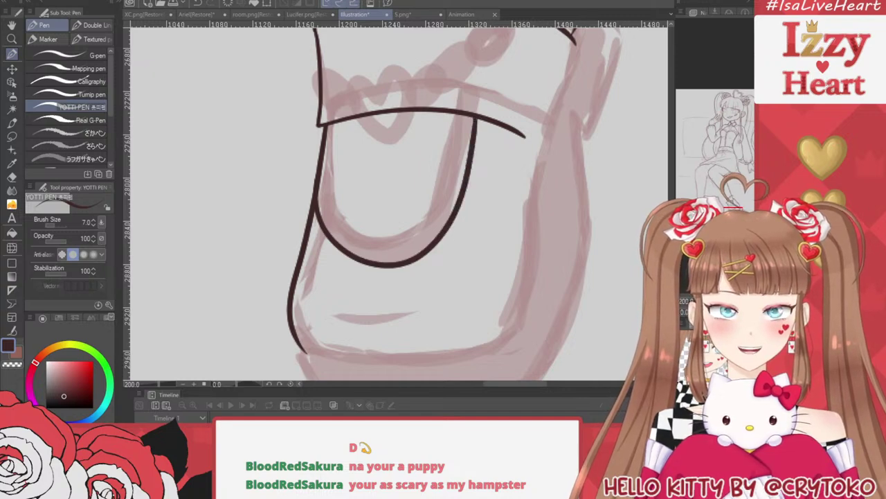
# Redraw the ankle cuff's rear edge so it reaches the strap's upper edge, and erase the old line beside it
pyautogui.moveTo(733, 214)
pyautogui.mouseDown()
pyautogui.moveTo(738, 205)
pyautogui.moveTo(697, 205)
pyautogui.moveTo(730, 208)
pyautogui.mouseUp()
pyautogui.moveTo(474, 87); pyautogui.dragTo(476, 146)
pyautogui.hotkey('ctrl', 'z')
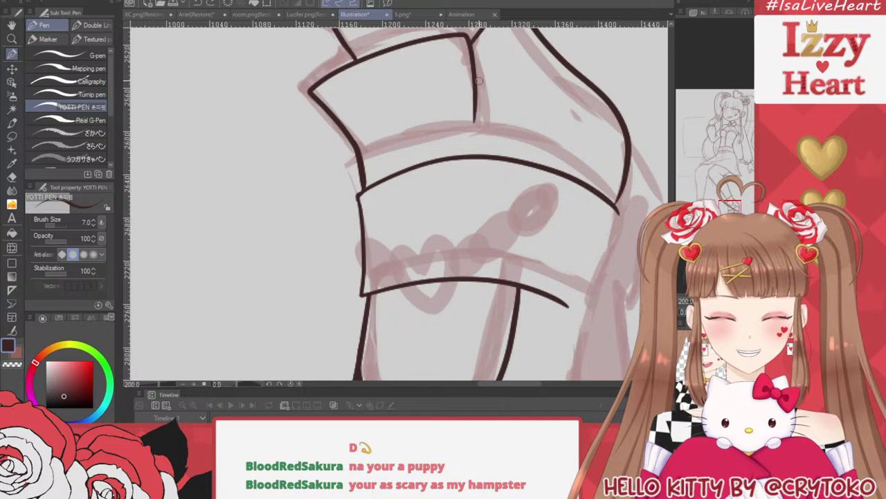
pyautogui.moveTo(467, 40); pyautogui.dragTo(493, 155)
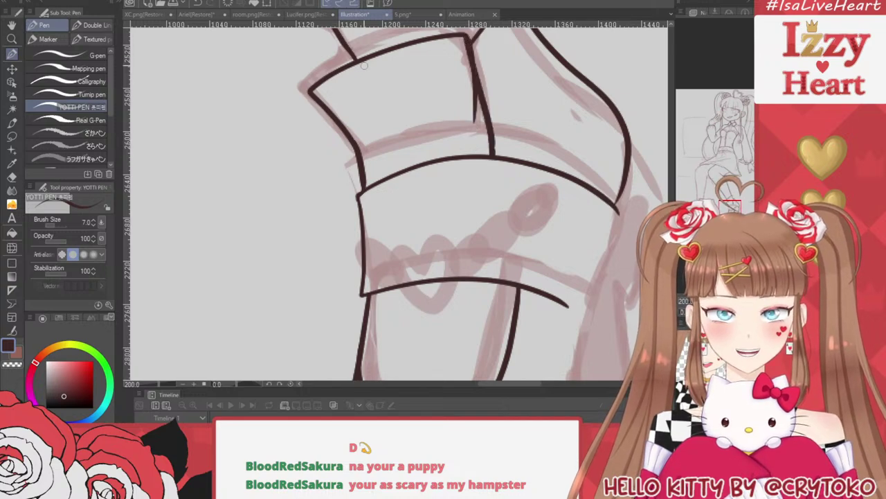
pyautogui.press('e')
pyautogui.moveTo(457, 116)
pyautogui.mouseDown()
pyautogui.moveTo(462, 97)
pyautogui.moveTo(474, 122)
pyautogui.mouseUp()
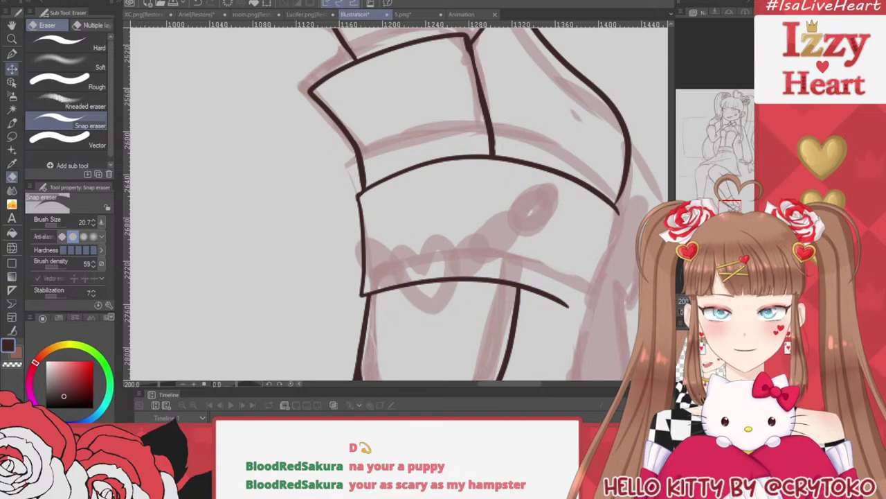
# Close the ankle cuff's upper rear corner and ink the outer edge of the shoe's heel down to its underside
pyautogui.press('p')
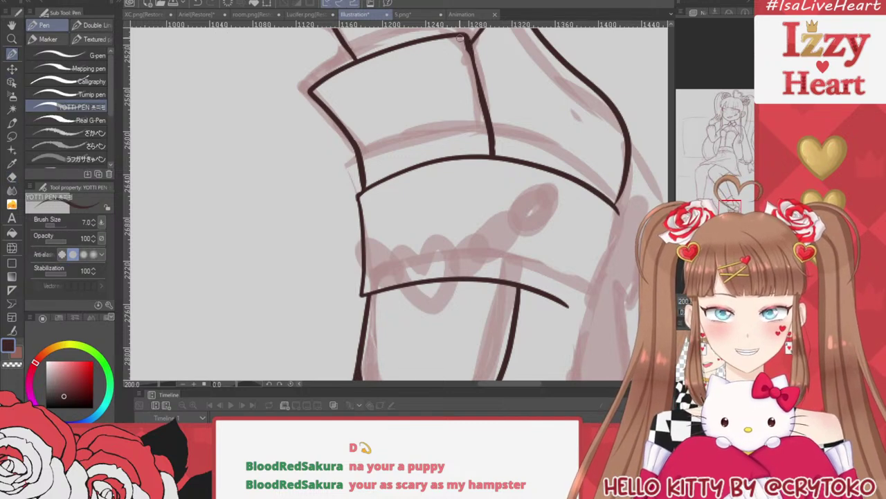
pyautogui.moveTo(459, 38); pyautogui.dragTo(489, 125)
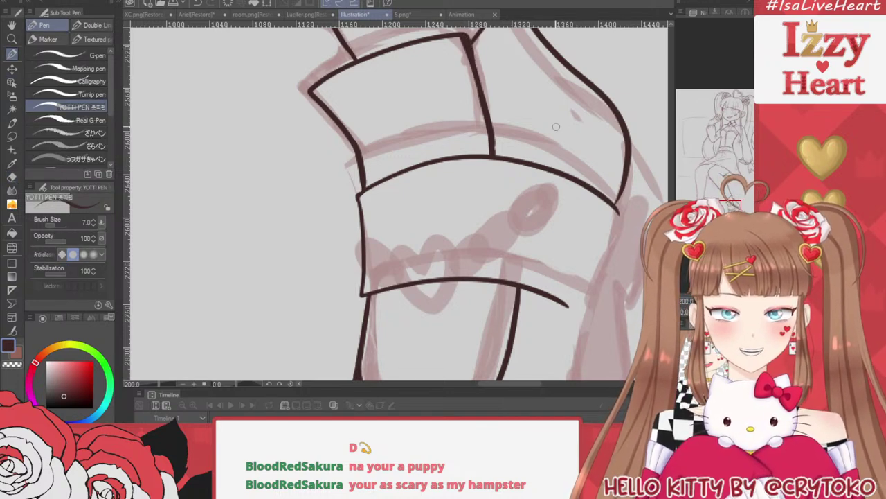
pyautogui.scroll(-3, 510, 78)
pyautogui.scroll(3, 535, 125)
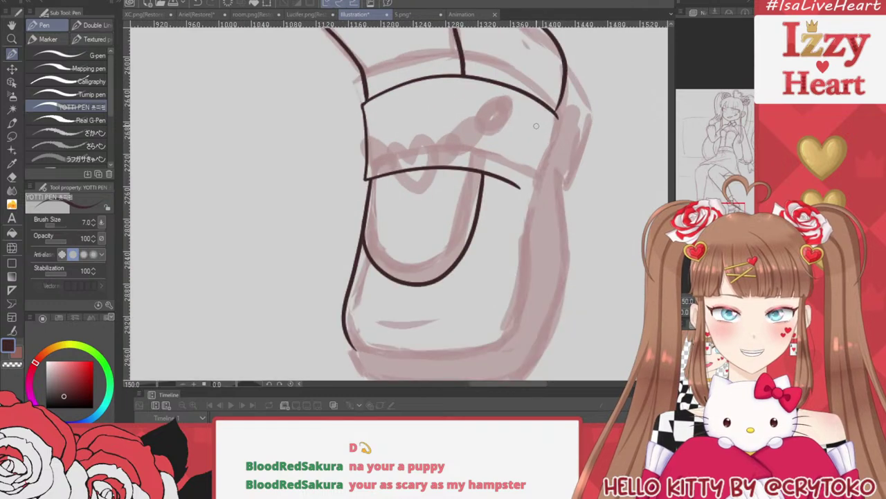
pyautogui.moveTo(557, 39)
pyautogui.mouseDown()
pyautogui.moveTo(592, 80)
pyautogui.moveTo(558, 180)
pyautogui.mouseUp()
pyautogui.hotkey('ctrl', 'z')
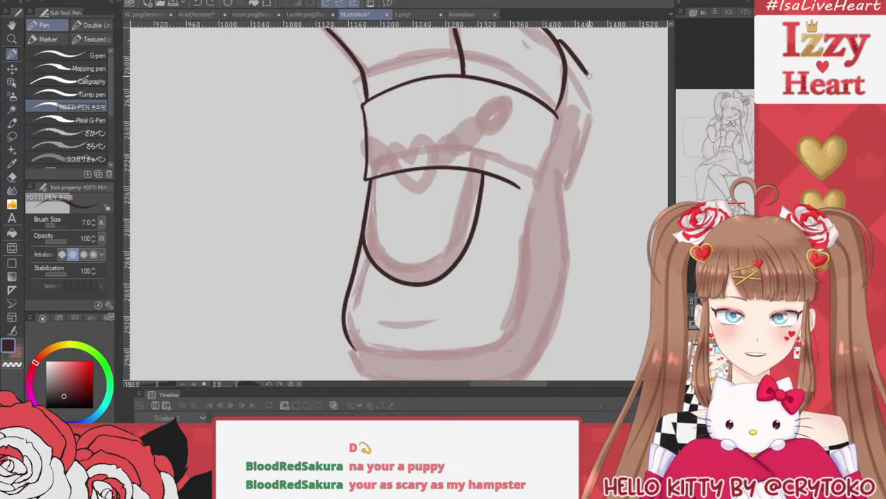
pyautogui.moveTo(589, 76)
pyautogui.mouseDown()
pyautogui.moveTo(591, 116)
pyautogui.moveTo(564, 177)
pyautogui.mouseUp()
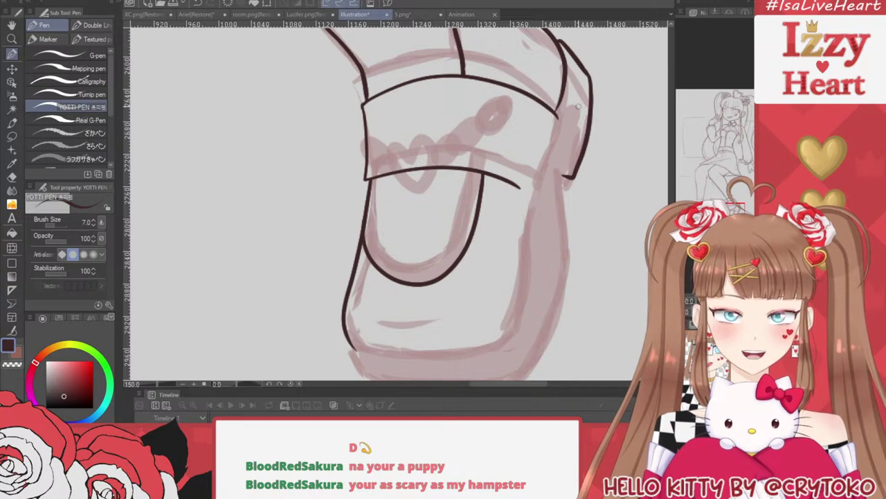
# Ink the strap's rear side and the edge of the shoe's upper from the strap down around the toe to the front side
pyautogui.moveTo(559, 103)
pyautogui.mouseDown()
pyautogui.moveTo(538, 202)
pyautogui.moveTo(515, 184)
pyautogui.moveTo(521, 322)
pyautogui.moveTo(484, 363)
pyautogui.moveTo(403, 364)
pyautogui.moveTo(350, 349)
pyautogui.mouseUp()
pyautogui.press('e')
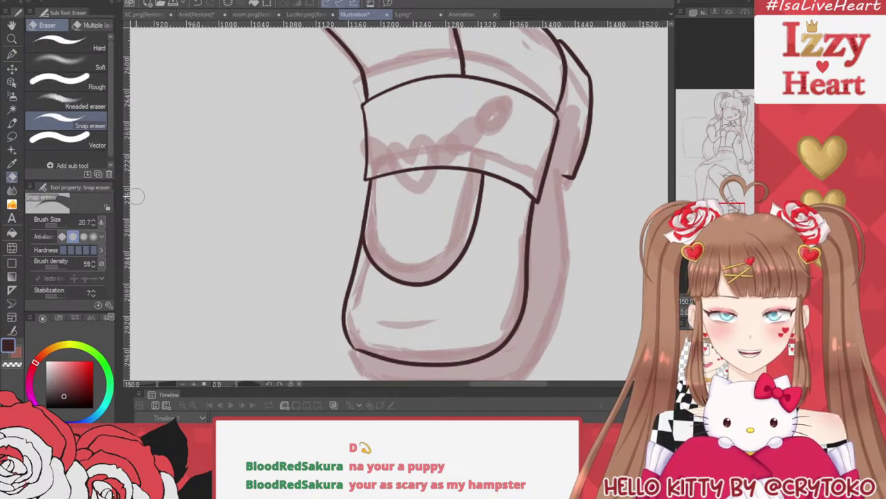
pyautogui.press('p')
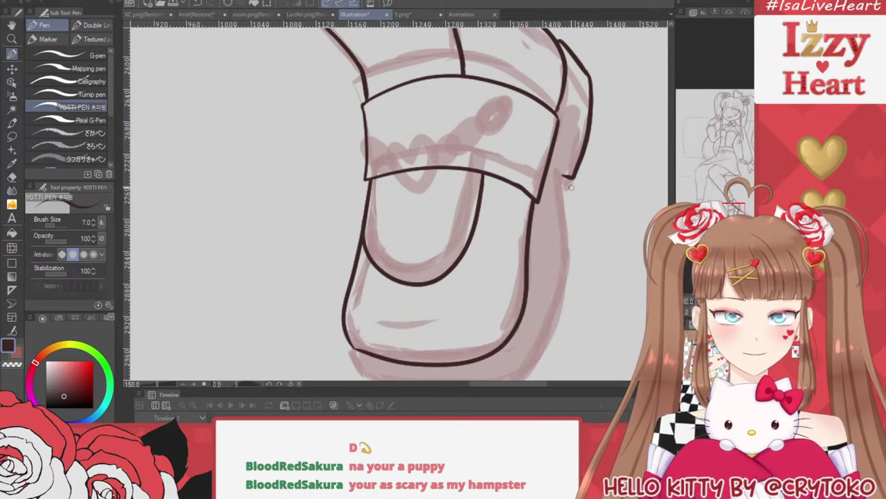
# Ink the sole's outer edge from the heel down around the toe, and its short front end with the corner at the canvas edge
pyautogui.moveTo(564, 178)
pyautogui.mouseDown()
pyautogui.moveTo(536, 363)
pyautogui.moveTo(513, 381)
pyautogui.mouseUp()
pyautogui.hotkey('ctrl', '-')
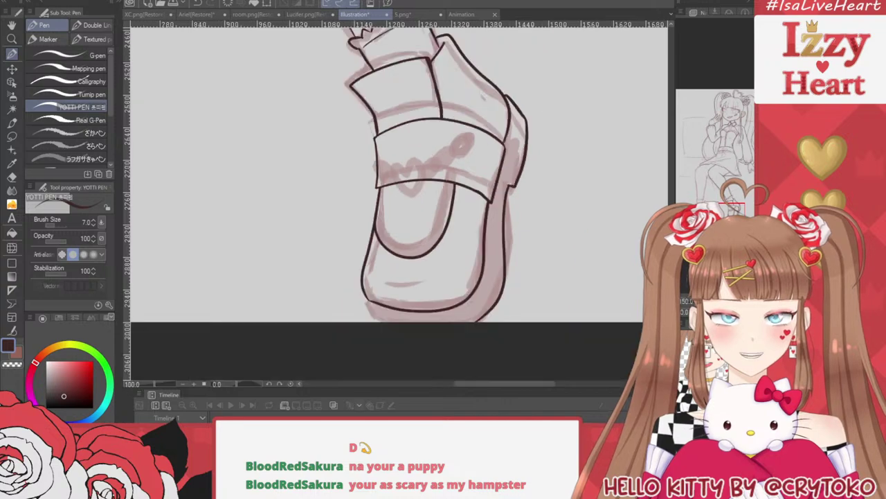
pyautogui.scroll(3, 449, 291)
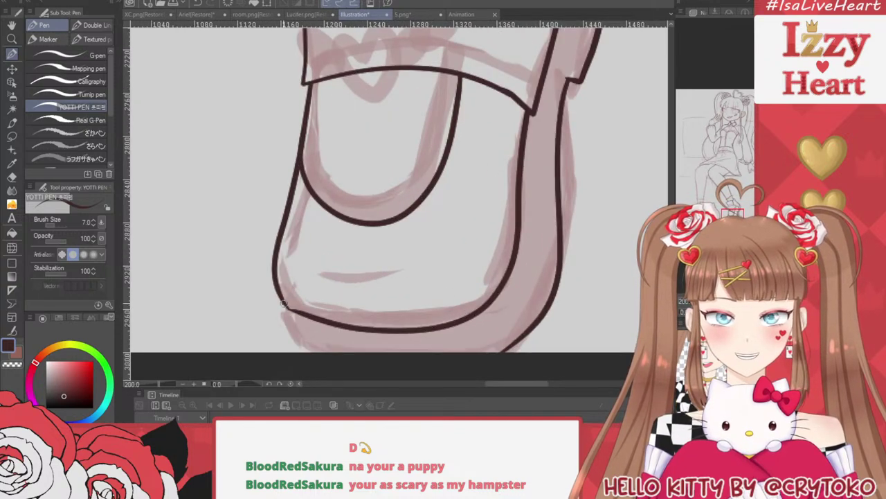
pyautogui.moveTo(281, 306); pyautogui.dragTo(286, 350)
pyautogui.scroll(-1, 437, 226)
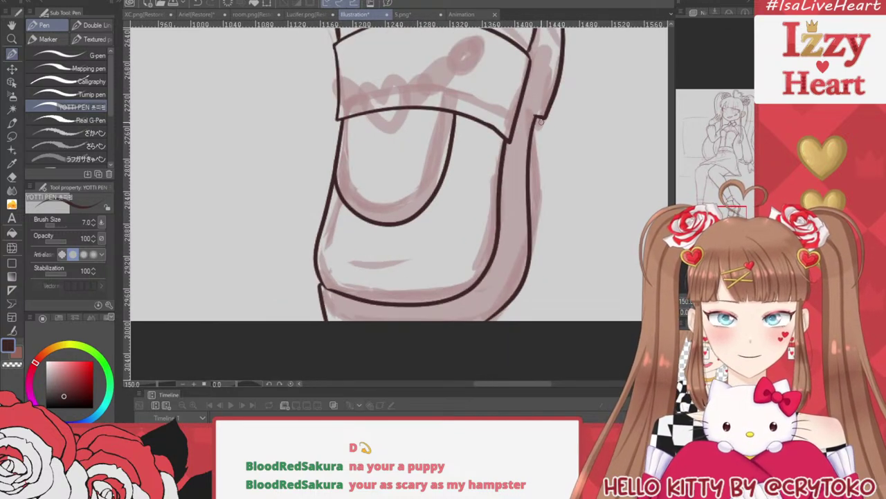
pyautogui.scroll(-3, 554, 203)
pyautogui.scroll(3, 555, 203)
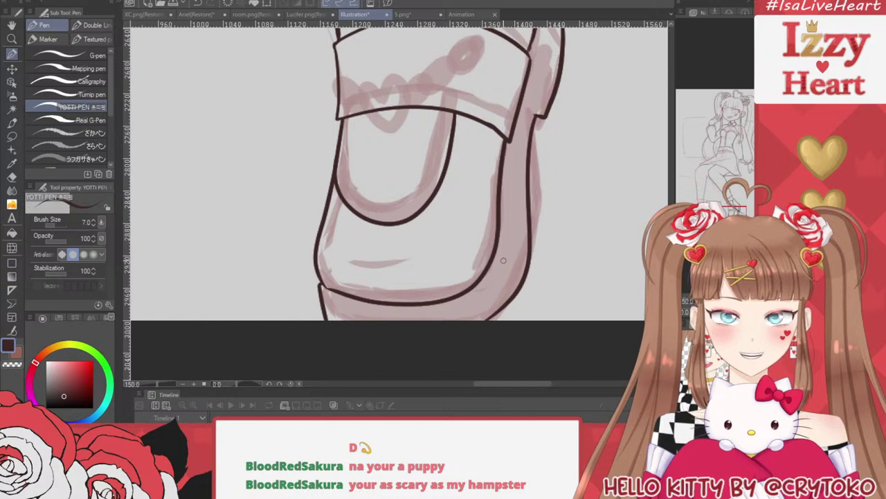
pyautogui.hotkey('ctrl', 'z')
pyautogui.moveTo(322, 286); pyautogui.dragTo(332, 318)
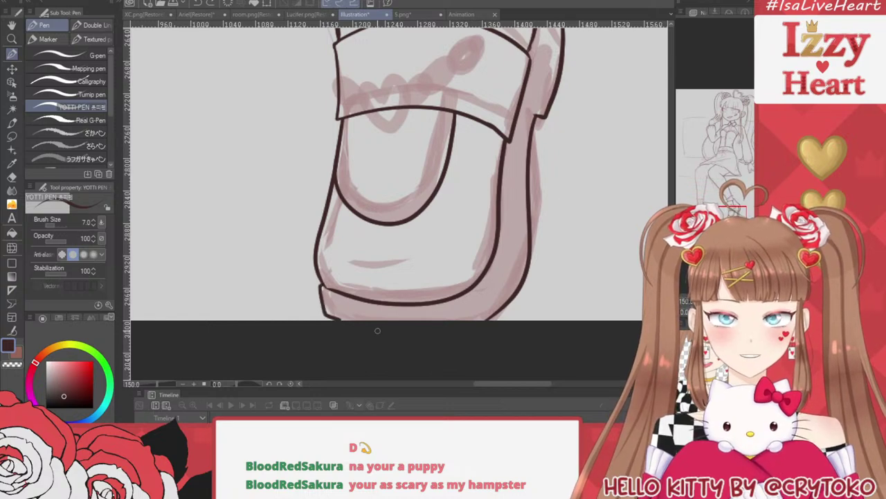
# Erase the upper part of the sole's outer line, redraw it bulging outward along the sketch, and close the heel's underside
pyautogui.scroll(-2, 516, 290)
pyautogui.scroll(2, 545, 174)
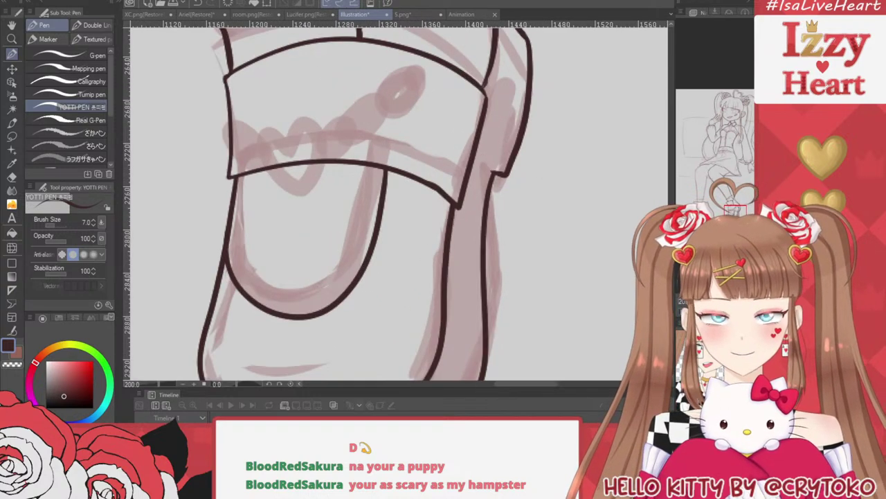
pyautogui.press('e')
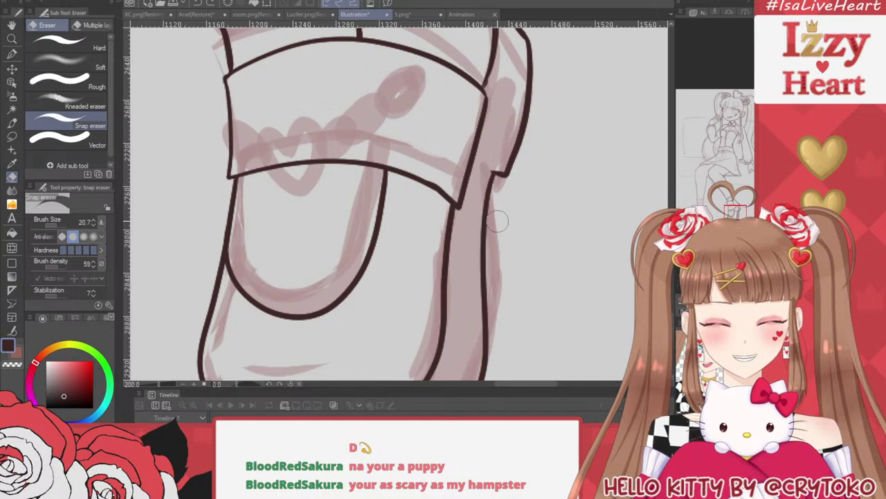
pyautogui.moveTo(498, 221)
pyautogui.mouseDown()
pyautogui.moveTo(488, 183)
pyautogui.moveTo(483, 227)
pyautogui.moveTo(494, 300)
pyautogui.mouseUp()
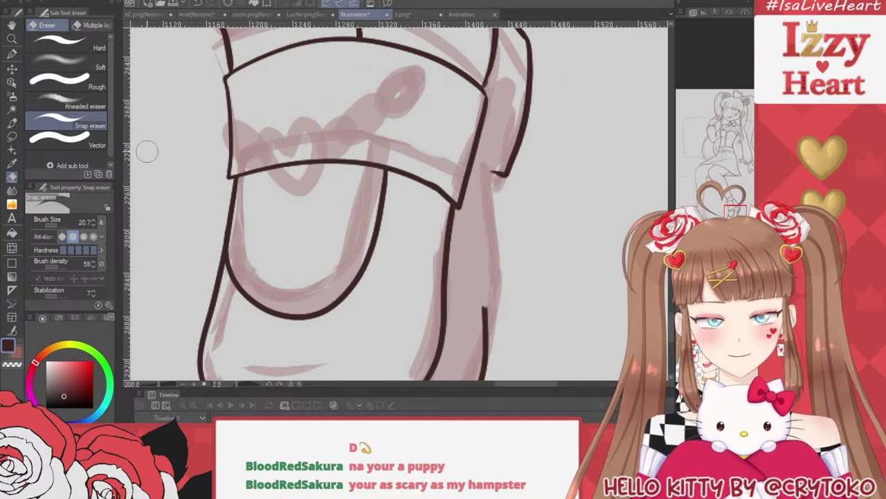
pyautogui.press('p')
pyautogui.moveTo(473, 173)
pyautogui.mouseDown()
pyautogui.moveTo(488, 322)
pyautogui.moveTo(468, 196)
pyautogui.moveTo(478, 169)
pyautogui.moveTo(495, 172)
pyautogui.moveTo(462, 206)
pyautogui.moveTo(505, 180)
pyautogui.mouseUp()
pyautogui.hotkey('ctrl', 'z')
pyautogui.hotkey('ctrl', 'z')
pyautogui.hotkey('ctrl', 'z')
pyautogui.hotkey('ctrl', 'z')
pyautogui.scroll(-8, 596, 220)
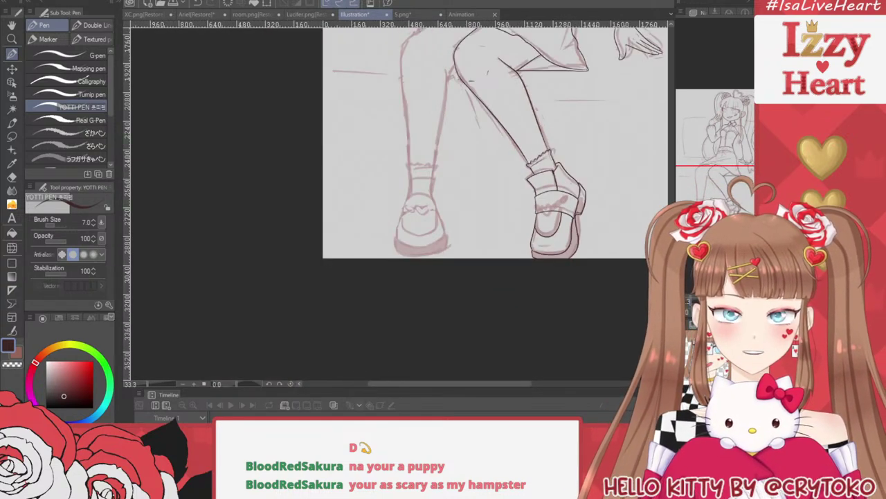
# Add three tiny vertical marks on the shoe's toe near its front side
pyautogui.scroll(8, 574, 200)
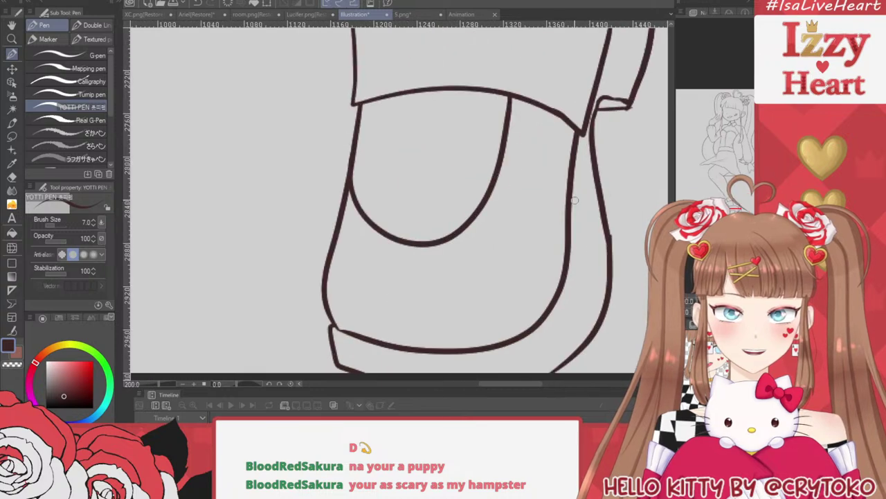
pyautogui.moveTo(337, 279); pyautogui.dragTo(347, 287)
pyautogui.scroll(-5, 525, 311)
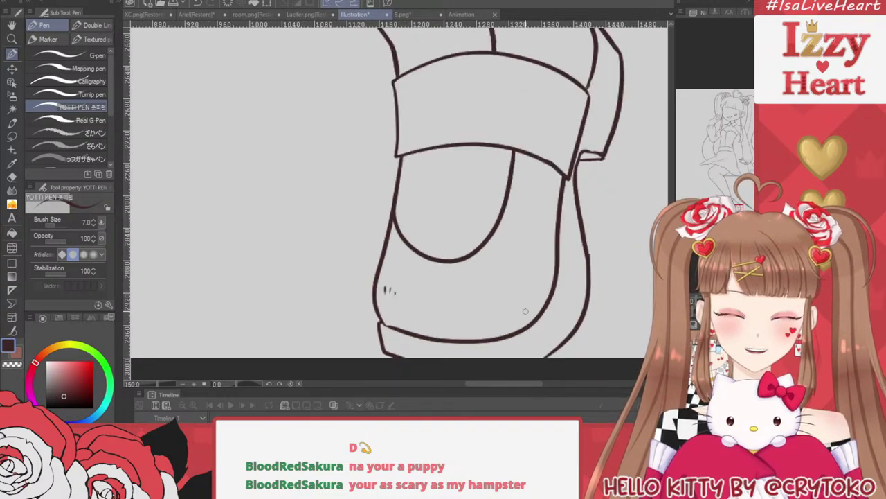
# Show the rough sketch layers again under the line art
pyautogui.scroll(-2, 526, 316)
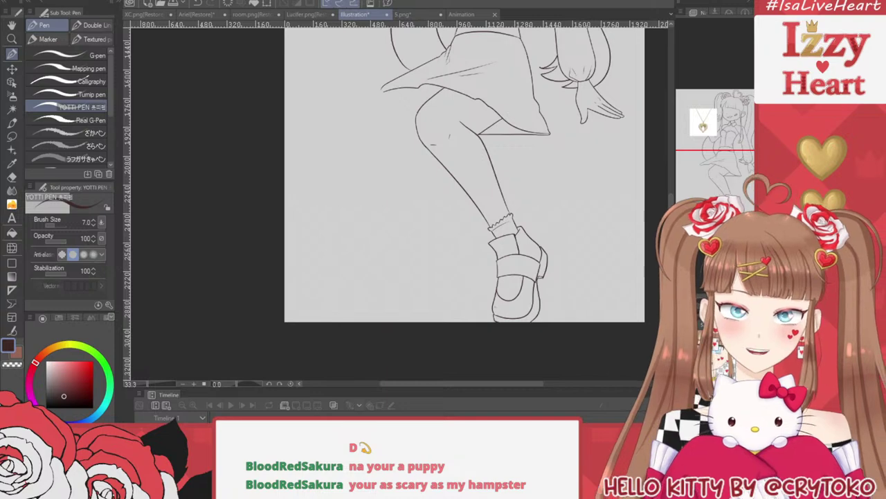
pyautogui.click(681, 347)
pyautogui.click(682, 360)
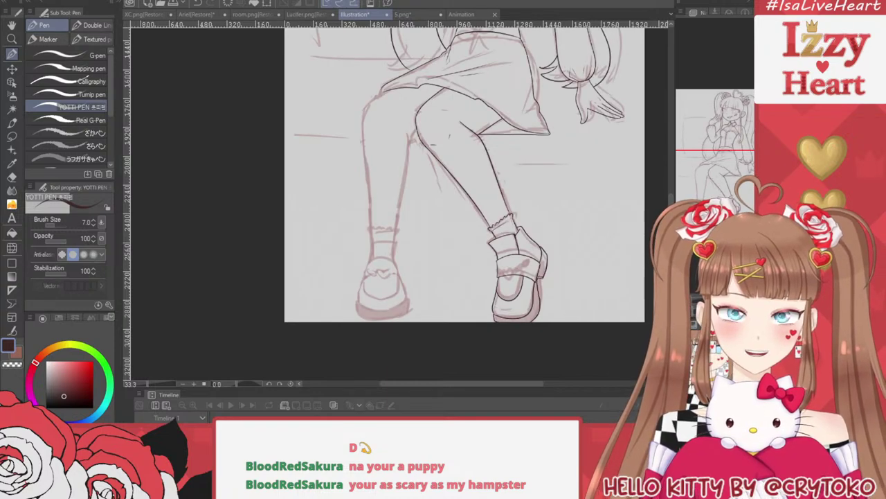
pyautogui.scroll(4, 359, 129)
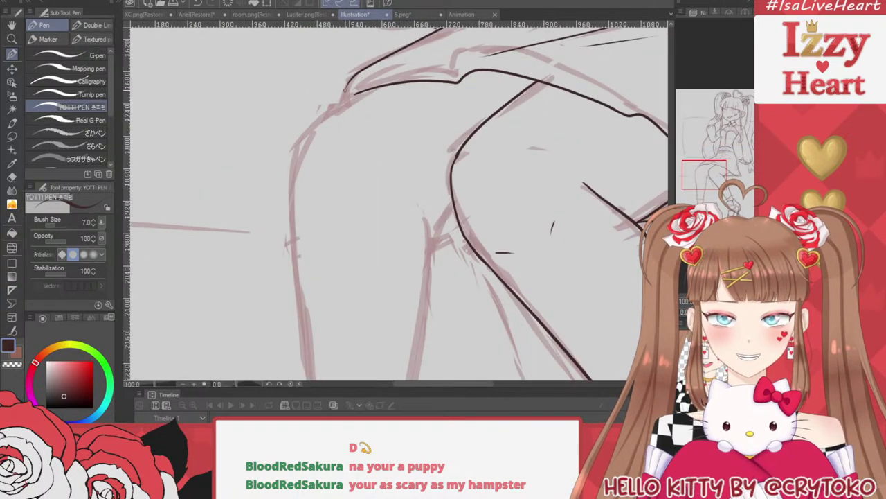
pyautogui.moveTo(354, 99); pyautogui.dragTo(293, 183)
pyautogui.hotkey('ctrl', 'z')
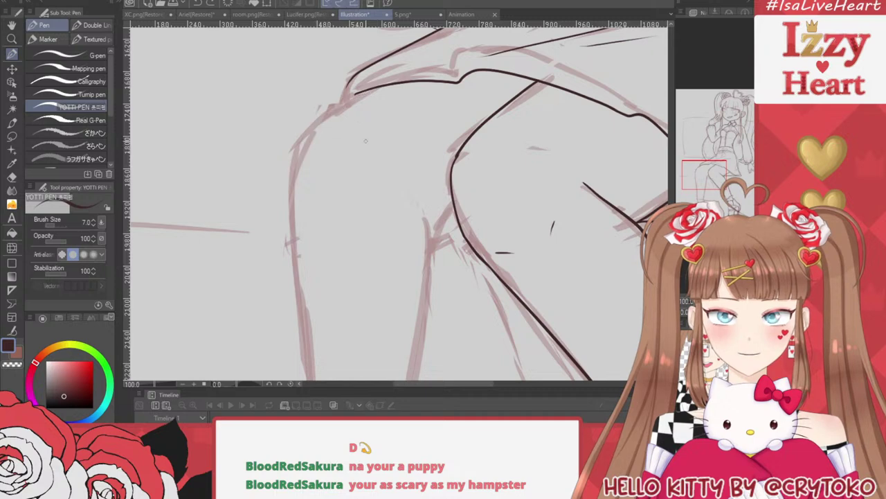
pyautogui.moveTo(368, 90)
pyautogui.mouseDown()
pyautogui.moveTo(345, 103)
pyautogui.moveTo(296, 189)
pyautogui.mouseUp()
pyautogui.hotkey('ctrl', 'z')
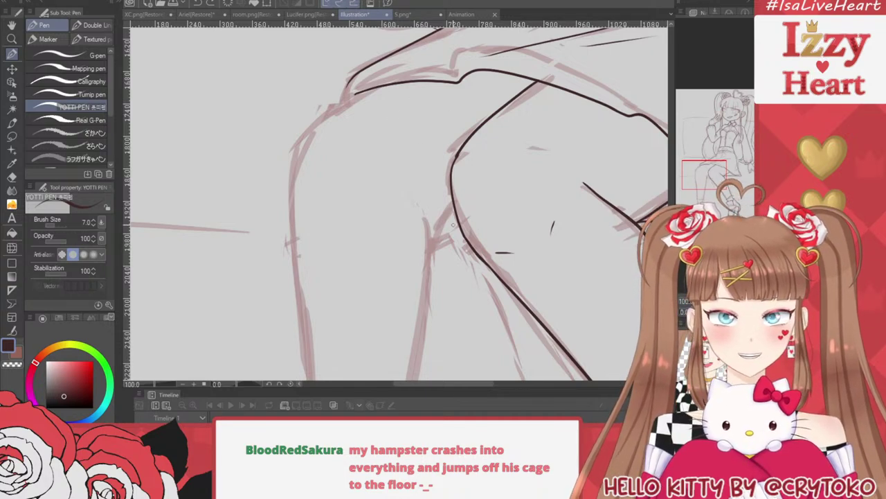
# Ink the short line that joins the two legs at the inner side of the knees
pyautogui.hotkey('ctrl', 'z')
pyautogui.moveTo(435, 240)
pyautogui.mouseDown()
pyautogui.moveTo(429, 245)
pyautogui.moveTo(432, 237)
pyautogui.mouseUp()
pyautogui.hotkey('ctrl', 'z')
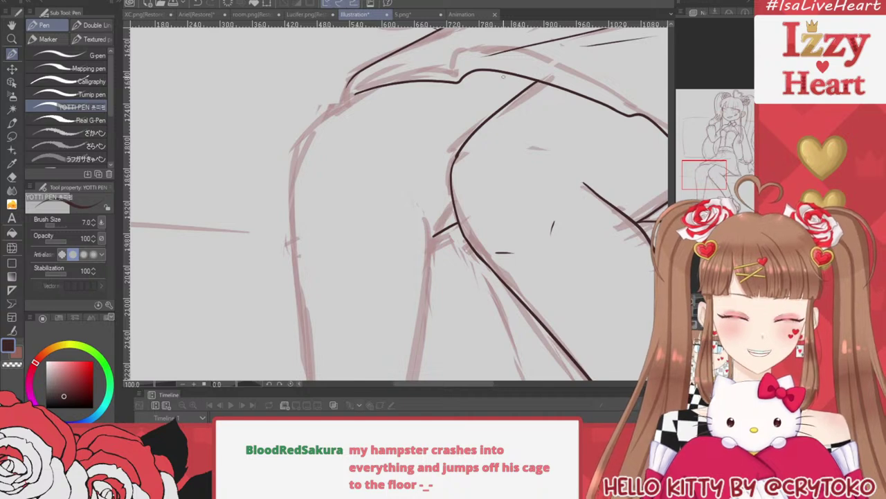
# Try the straight leg's inner calf line, and ink the outer curve of its knee from the skirt hem
pyautogui.scroll(-3, 503, 76)
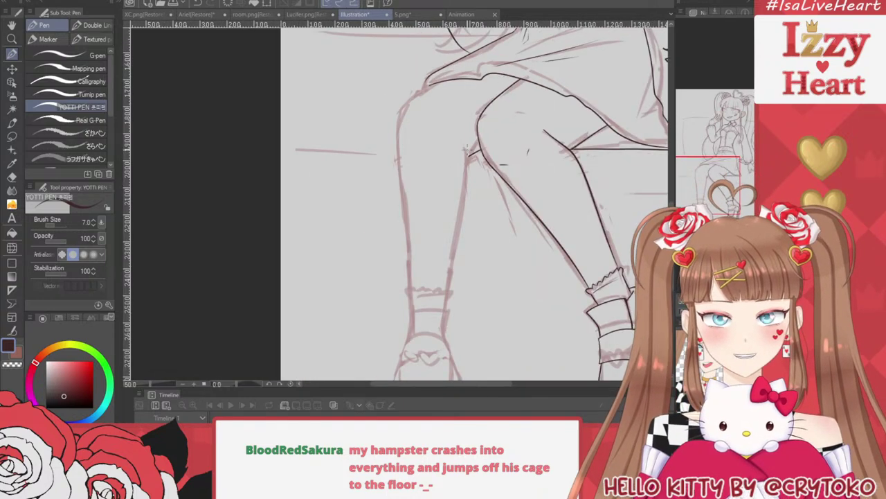
pyautogui.moveTo(464, 146); pyautogui.dragTo(449, 307)
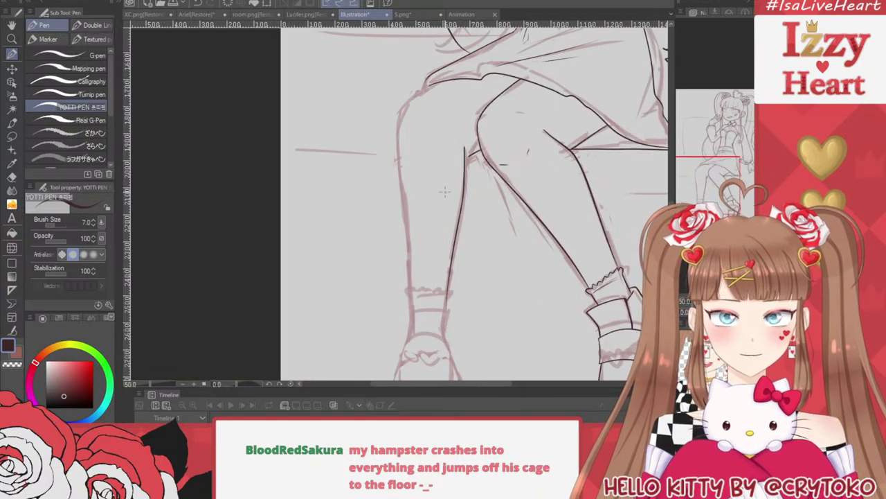
pyautogui.hotkey('ctrl', 'z')
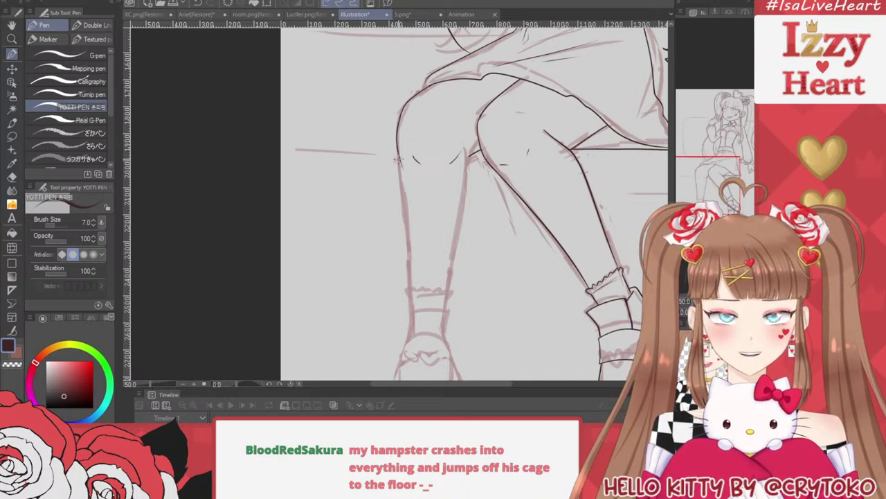
pyautogui.moveTo(405, 225); pyautogui.dragTo(409, 289)
pyautogui.hotkey('ctrl', 'z')
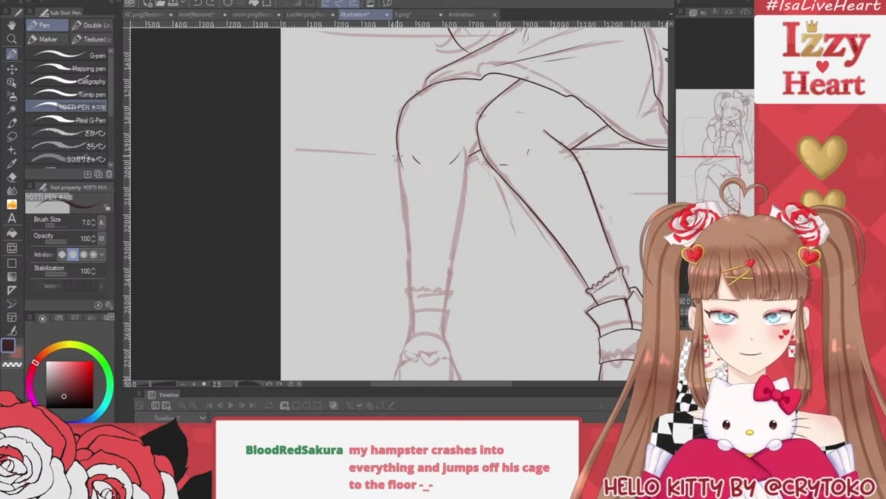
pyautogui.moveTo(398, 147); pyautogui.dragTo(419, 297)
pyautogui.hotkey('ctrl', 'z')
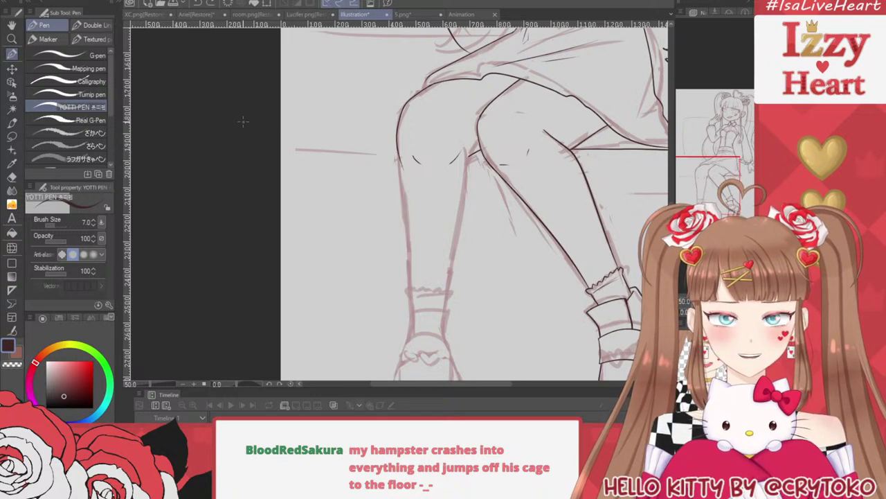
# Remove the straight leg's small knee marks and ink its inner calf line from the knee down to the sock's frill
pyautogui.press('e')
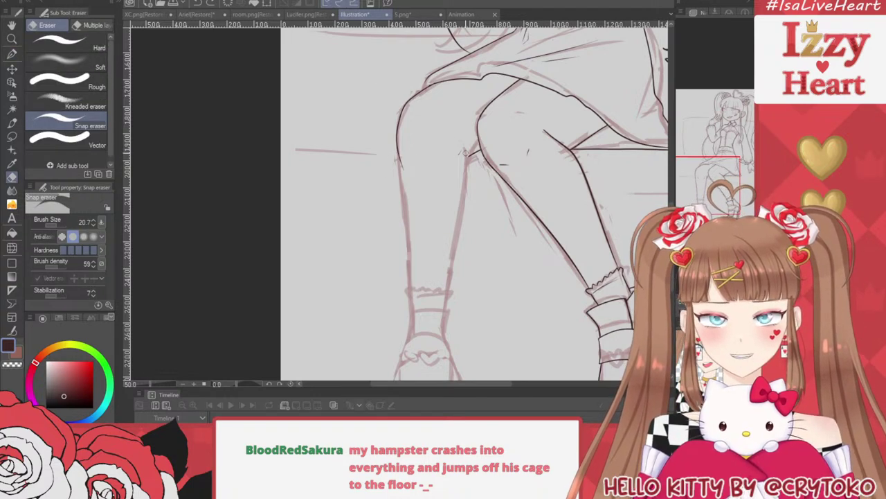
pyautogui.scroll(1, 434, 181)
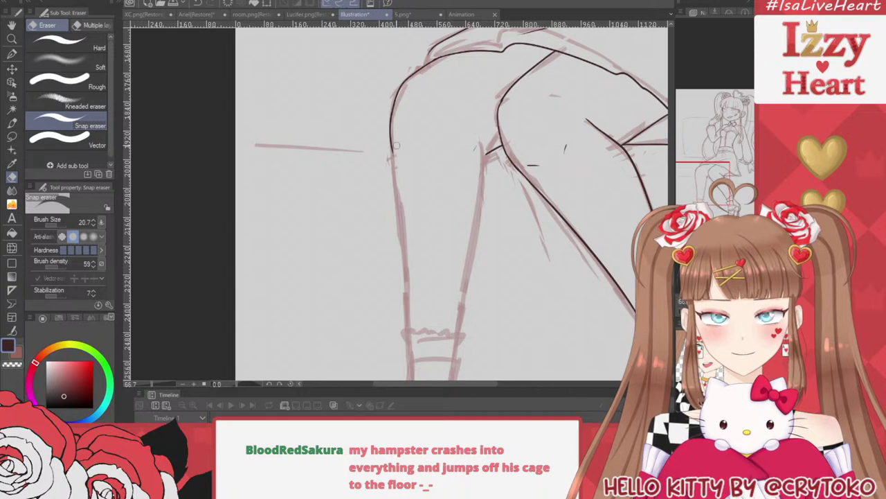
pyautogui.press('p')
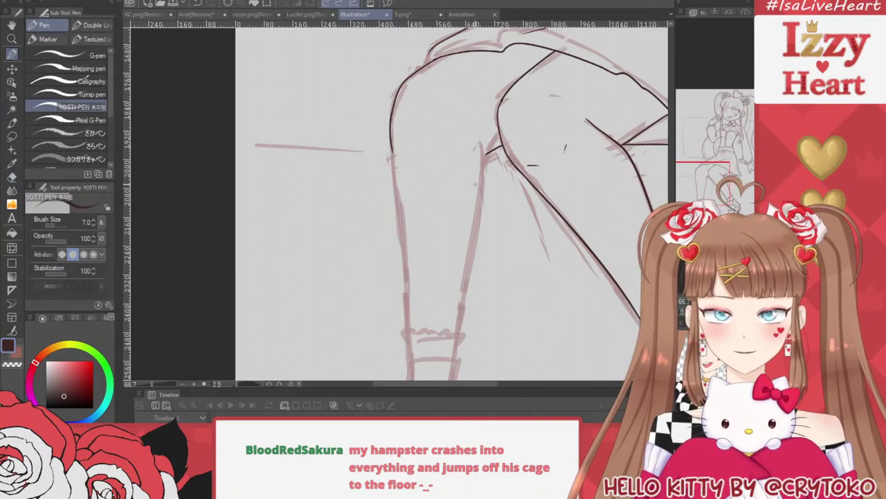
pyautogui.moveTo(484, 169); pyautogui.dragTo(461, 339)
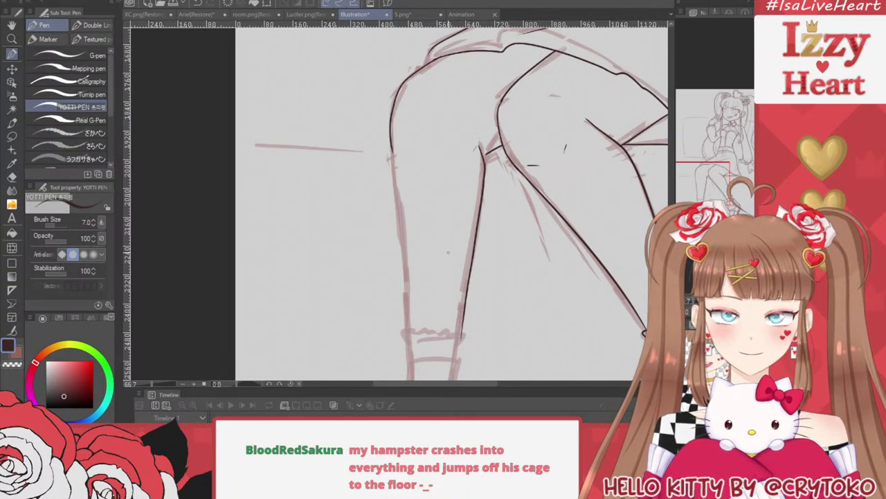
# Ink the straight leg's outer calf line from the knee down to the sock's frill
pyautogui.moveTo(392, 144); pyautogui.dragTo(419, 337)
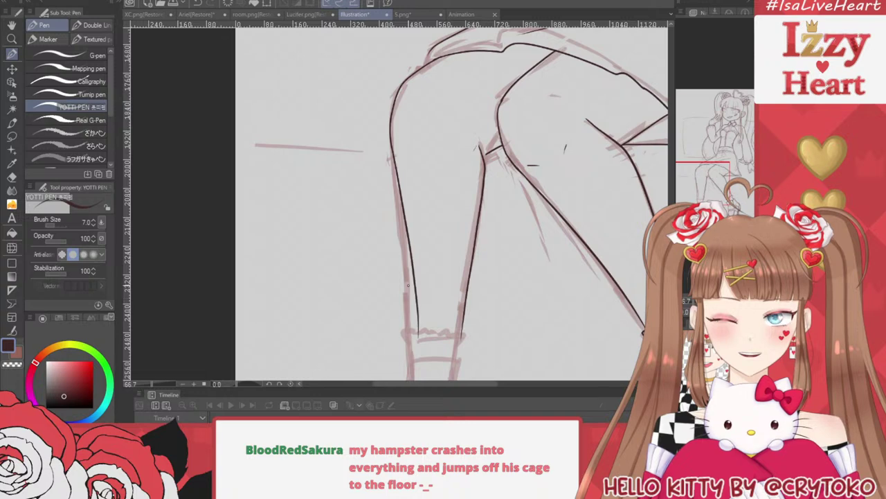
pyautogui.hotkey('ctrl', 'z')
pyautogui.moveTo(390, 142); pyautogui.dragTo(406, 350)
pyautogui.hotkey('ctrl', 'z')
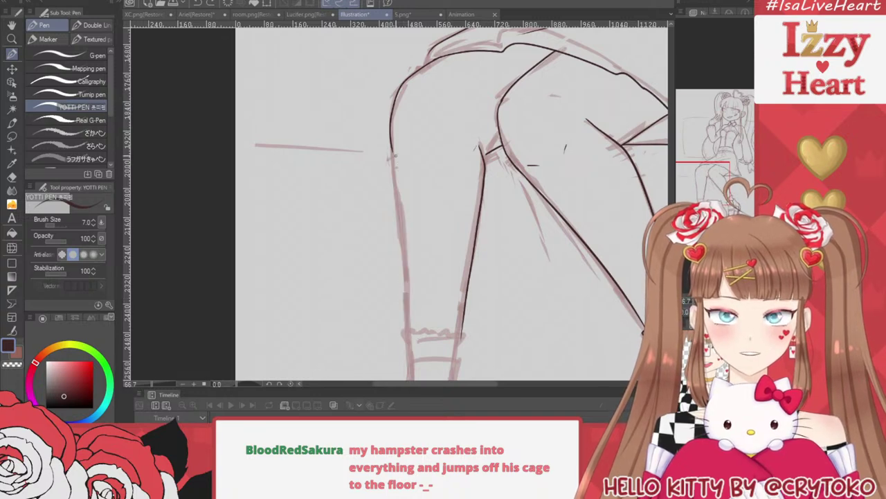
pyautogui.moveTo(392, 144)
pyautogui.mouseDown()
pyautogui.moveTo(419, 322)
pyautogui.moveTo(418, 360)
pyautogui.mouseUp()
pyautogui.scroll(-3, 417, 152)
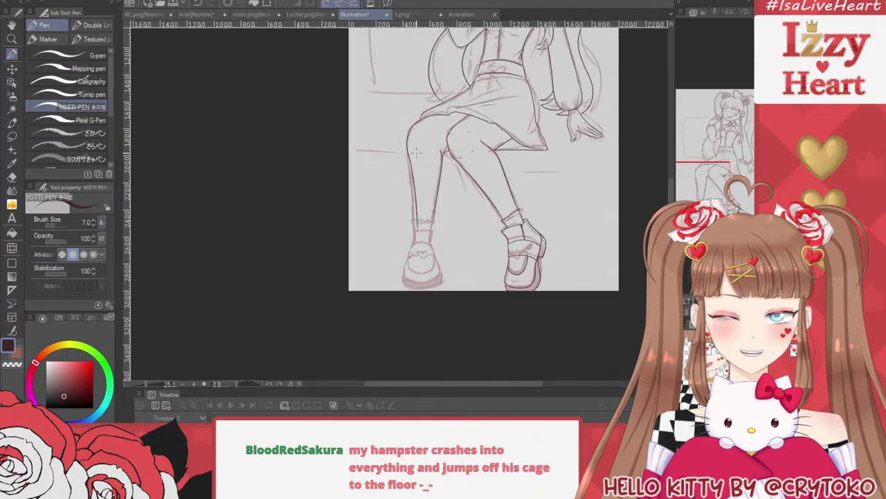
# Erase the stray mark beside the straight leg's inner knee and extend the short line between the knees to meet the calf line
pyautogui.scroll(6, 444, 147)
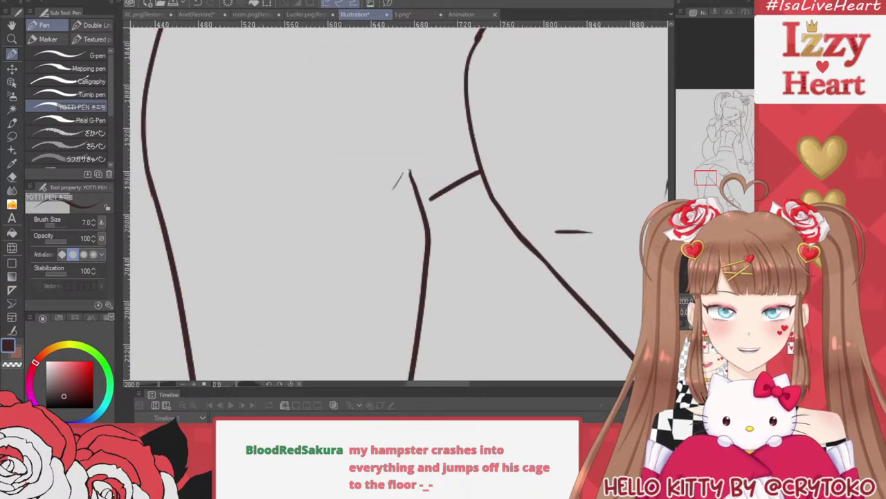
pyautogui.press('e')
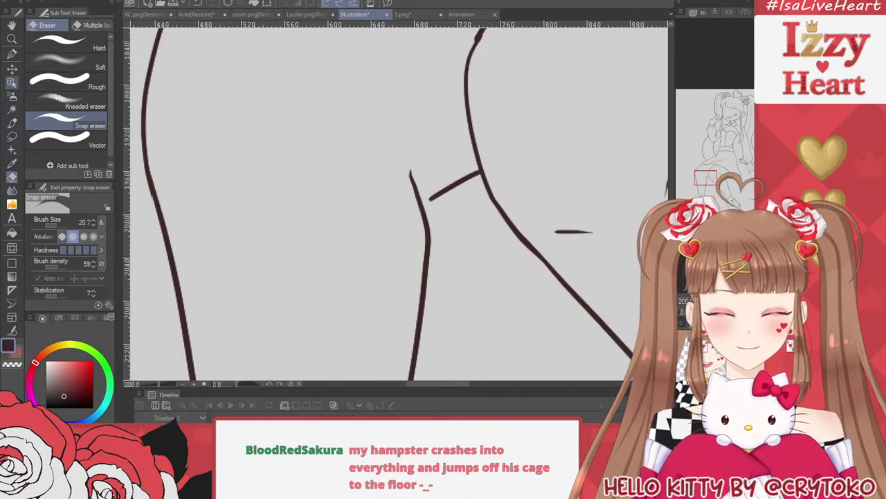
pyautogui.press('p')
pyautogui.moveTo(422, 207); pyautogui.dragTo(471, 183)
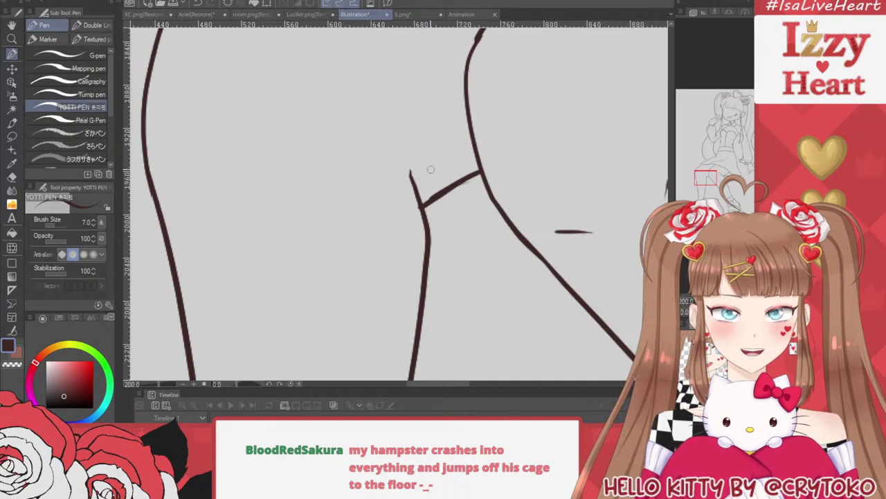
pyautogui.hotkey('ctrl', 'z')
pyautogui.moveTo(423, 207); pyautogui.dragTo(463, 187)
pyautogui.hotkey('ctrl', 'z')
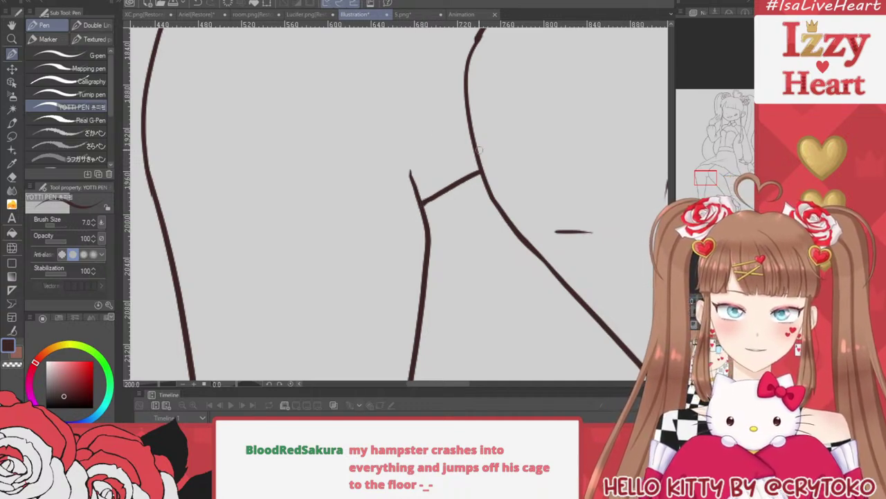
pyautogui.scroll(-4, 478, 149)
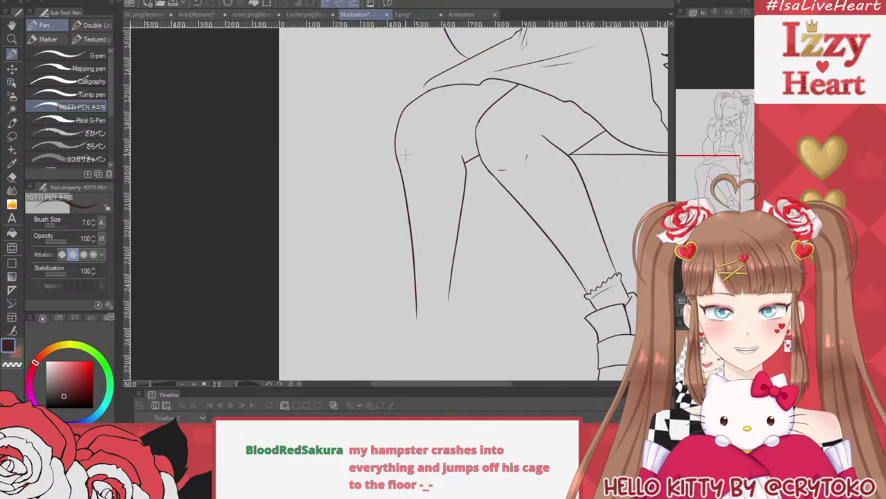
# Show the rough sketch layers again and extend the straight leg's inner line past the sock down to the shoe
pyautogui.click(683, 367)
pyautogui.moveTo(478, 284); pyautogui.dragTo(466, 147)
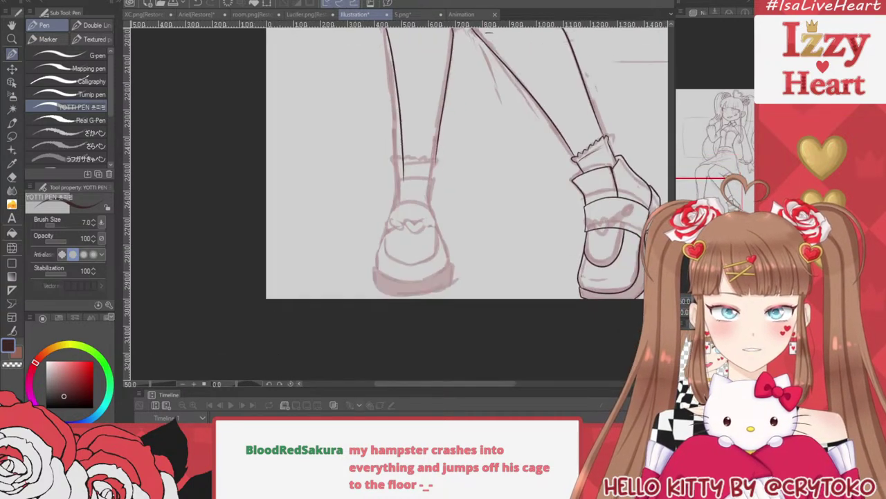
pyautogui.scroll(1, 528, 246)
pyautogui.scroll(2, 432, 137)
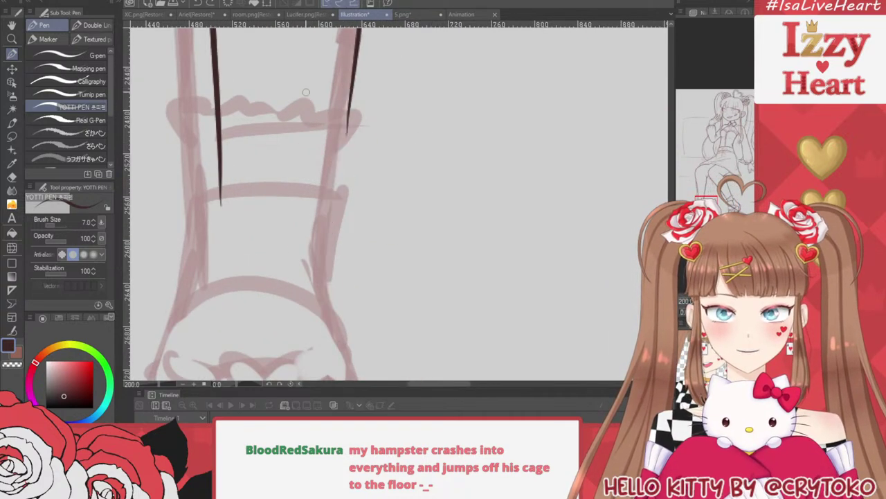
pyautogui.moveTo(355, 79); pyautogui.dragTo(325, 311)
pyautogui.hotkey('ctrl', 'z')
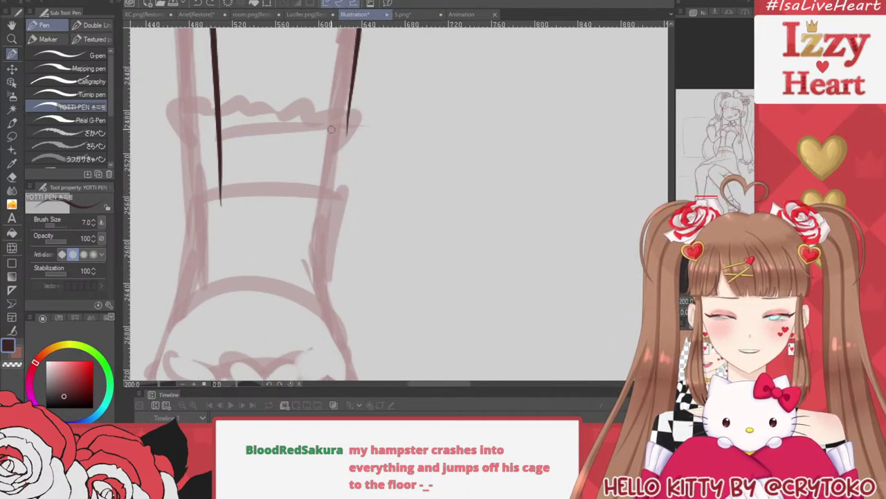
pyautogui.moveTo(354, 73); pyautogui.dragTo(351, 305)
pyautogui.hotkey('ctrl', 'z')
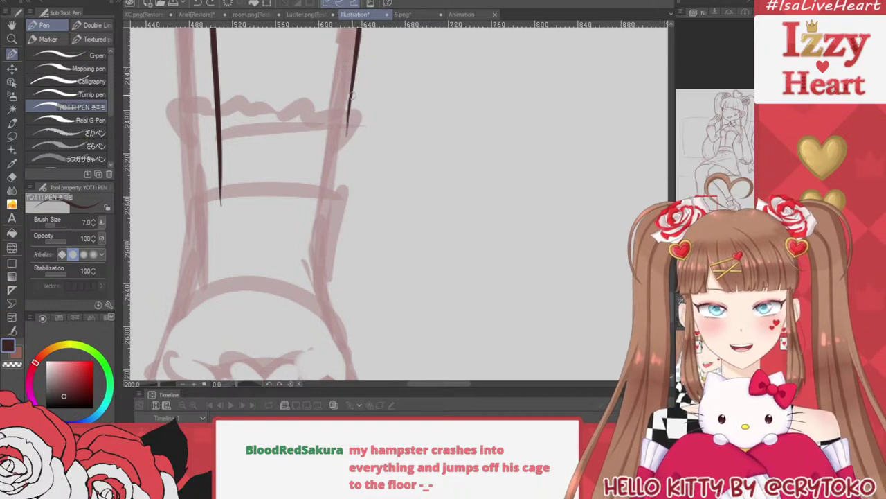
pyautogui.moveTo(355, 78); pyautogui.dragTo(347, 328)
pyautogui.hotkey('ctrl', 'z')
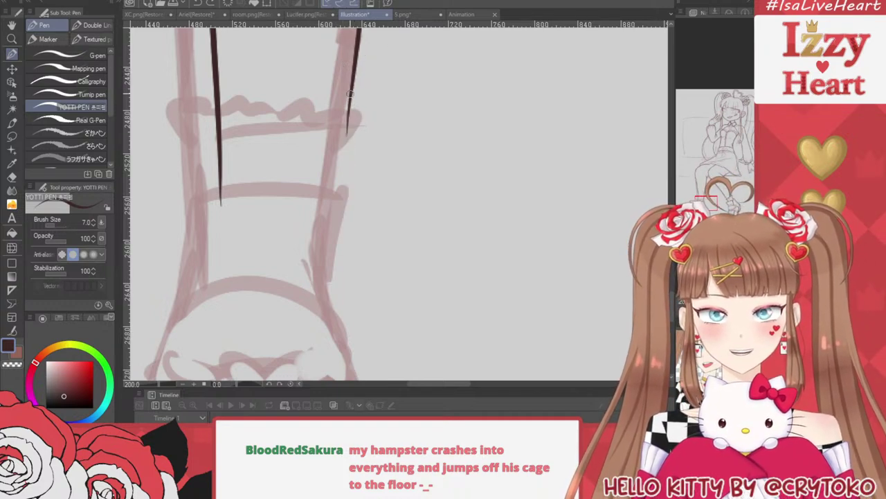
pyautogui.moveTo(353, 86)
pyautogui.mouseDown()
pyautogui.moveTo(346, 260)
pyautogui.moveTo(354, 334)
pyautogui.mouseUp()
pyautogui.scroll(-3, 392, 194)
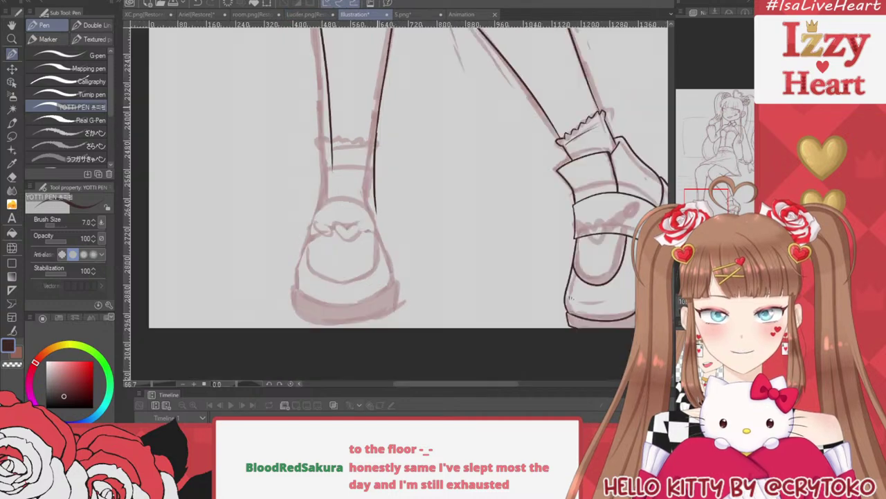
pyautogui.scroll(1, 312, 205)
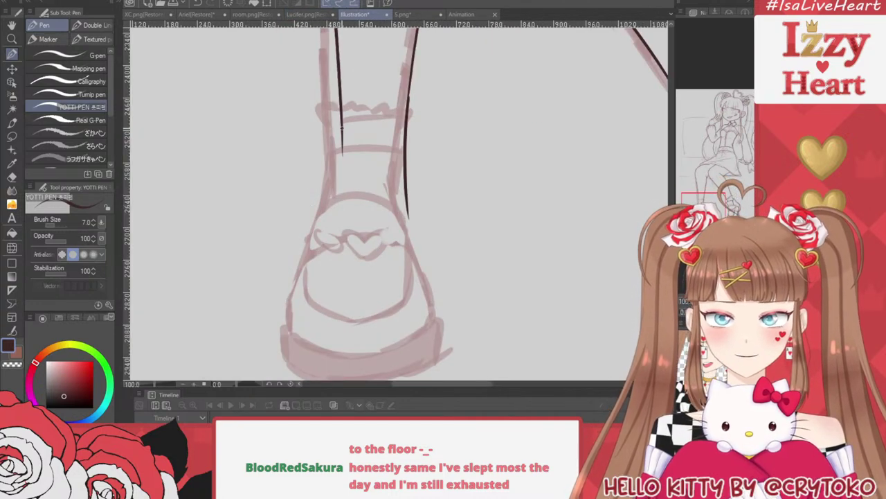
pyautogui.moveTo(326, 227); pyautogui.dragTo(324, 230)
pyautogui.hotkey('ctrl', 'z')
pyautogui.scroll(-3, 382, 279)
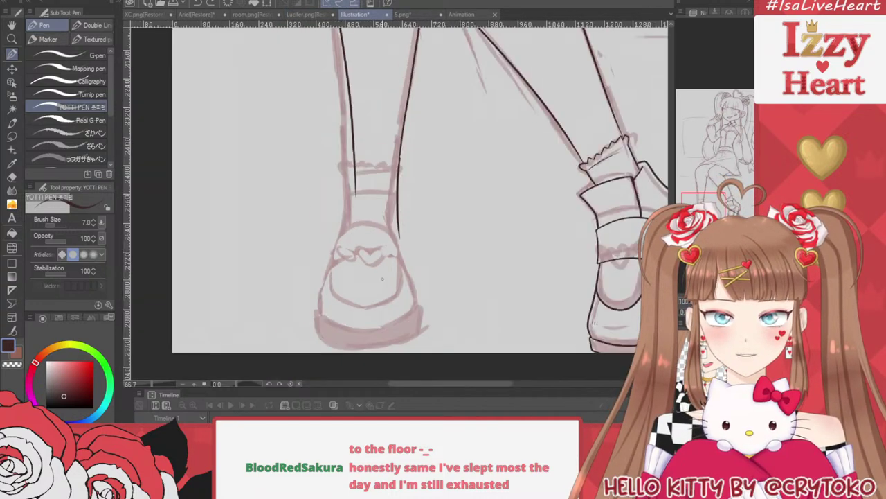
pyautogui.scroll(1, 382, 279)
pyautogui.scroll(3, 382, 278)
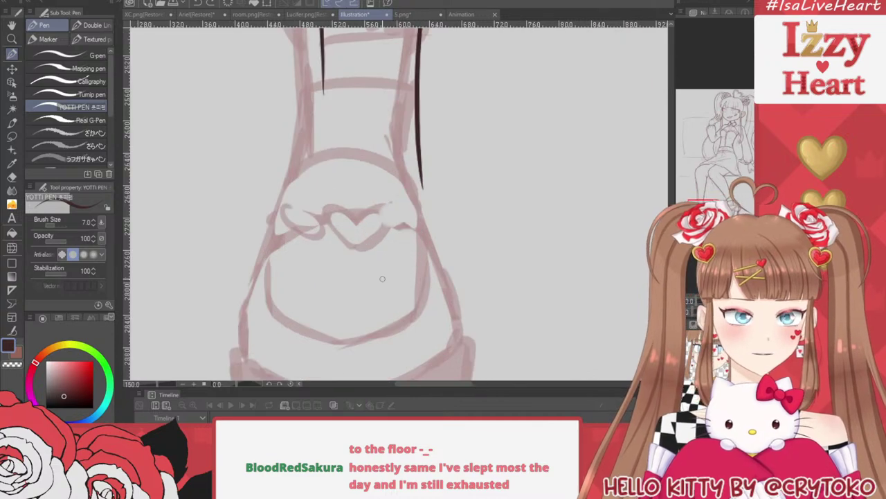
pyautogui.scroll(-1, 382, 279)
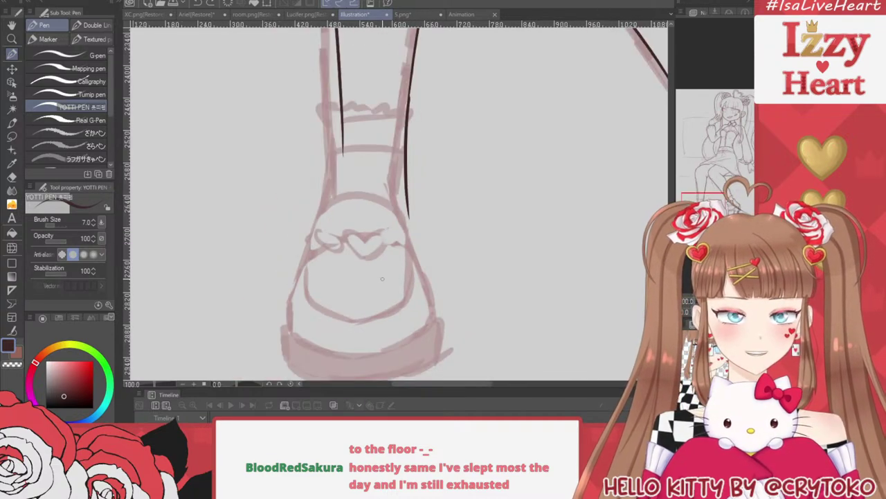
# Ink the outer corner of the straight leg's sock frill and erase the calf line's overrun below it
pyautogui.scroll(2, 416, 122)
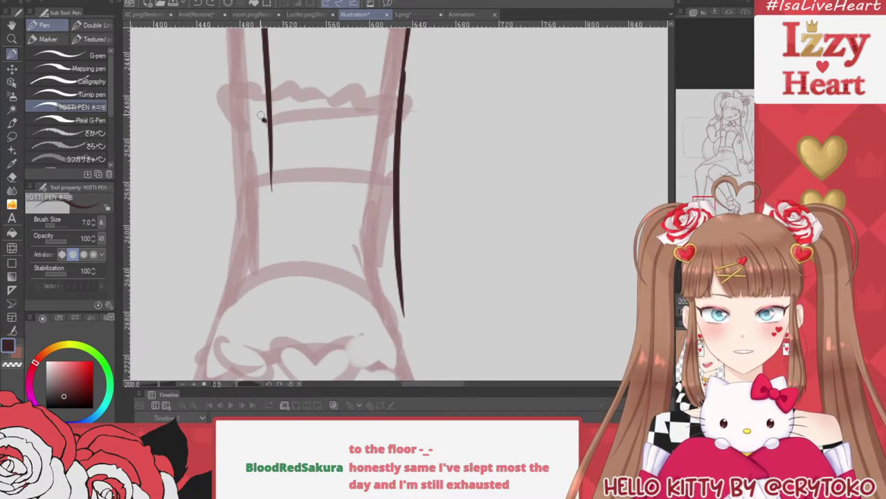
pyautogui.press('e')
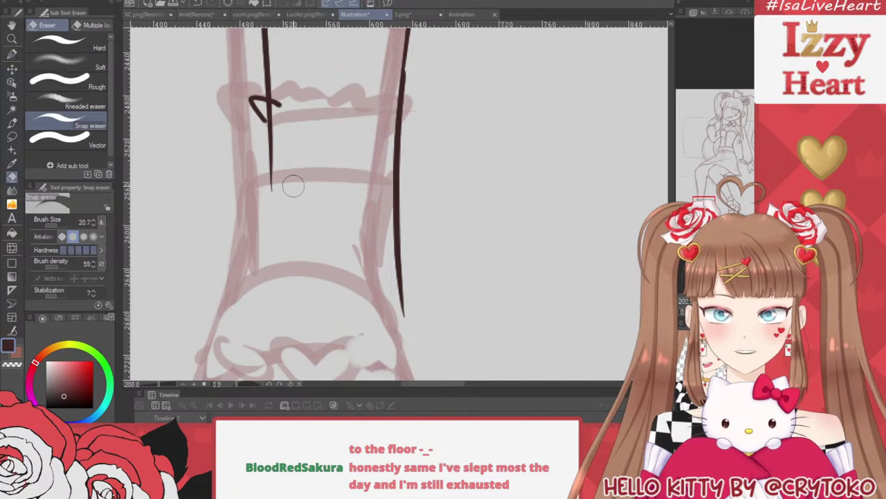
pyautogui.moveTo(291, 184); pyautogui.dragTo(263, 107)
pyautogui.hotkey('ctrl', 'z')
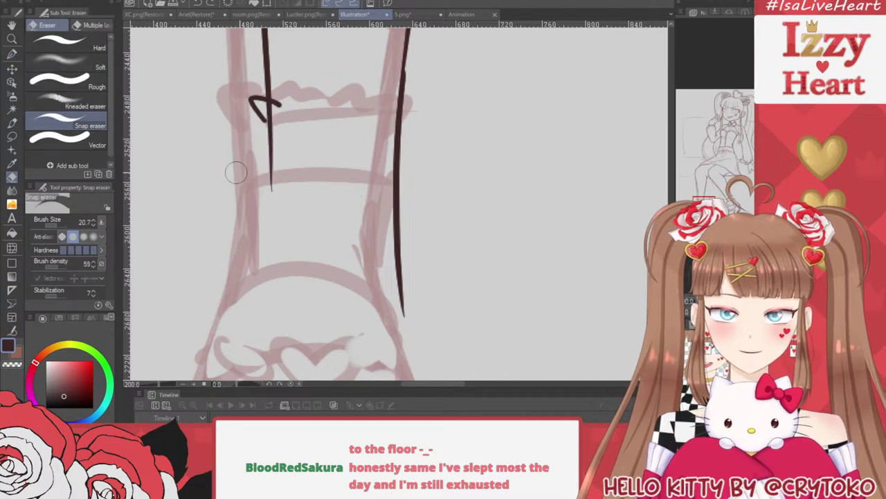
pyautogui.moveTo(264, 192)
pyautogui.mouseDown()
pyautogui.moveTo(273, 124)
pyautogui.moveTo(266, 108)
pyautogui.mouseUp()
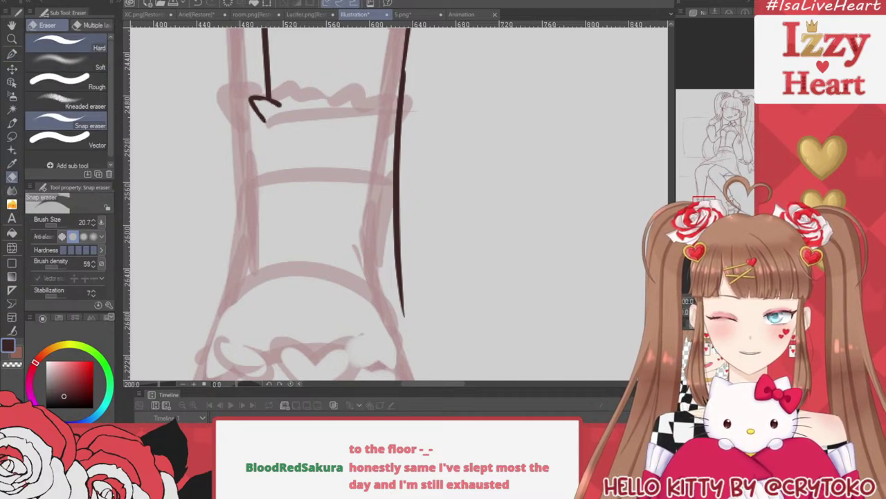
# Ink the zigzag top edge of the sock's frill across the straight leg to its inner side
pyautogui.click(11, 69)
pyautogui.click(12, 54)
pyautogui.scroll(2, 276, 131)
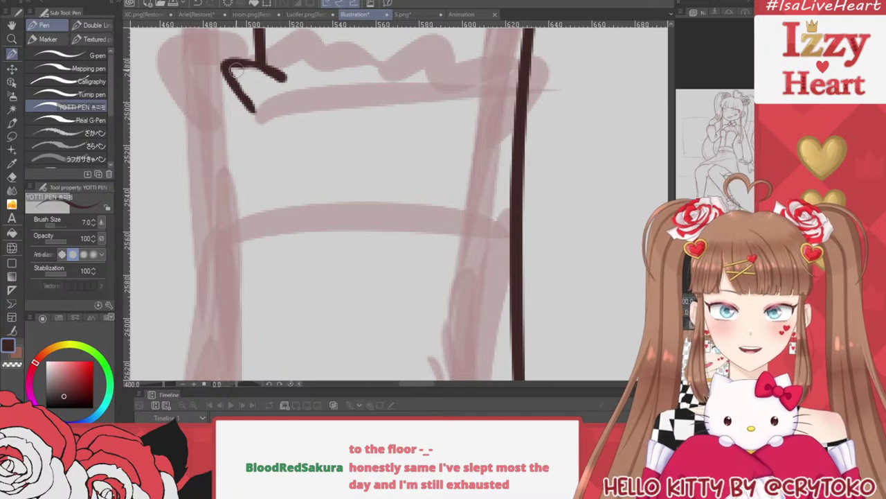
pyautogui.moveTo(236, 70); pyautogui.dragTo(283, 77)
pyautogui.hotkey('ctrl', 'z')
pyautogui.moveTo(231, 67); pyautogui.dragTo(312, 89)
pyautogui.hotkey('ctrl', 'z')
pyautogui.moveTo(226, 65)
pyautogui.mouseDown()
pyautogui.moveTo(302, 88)
pyautogui.moveTo(390, 69)
pyautogui.moveTo(431, 86)
pyautogui.moveTo(500, 82)
pyautogui.moveTo(512, 67)
pyautogui.moveTo(544, 63)
pyautogui.moveTo(505, 149)
pyautogui.moveTo(515, 119)
pyautogui.moveTo(508, 92)
pyautogui.moveTo(541, 88)
pyautogui.mouseUp()
# Replace the leg line inside the frill with the frill's slanted inner edge, and ink the curved line beneath the frill
pyautogui.press('e')
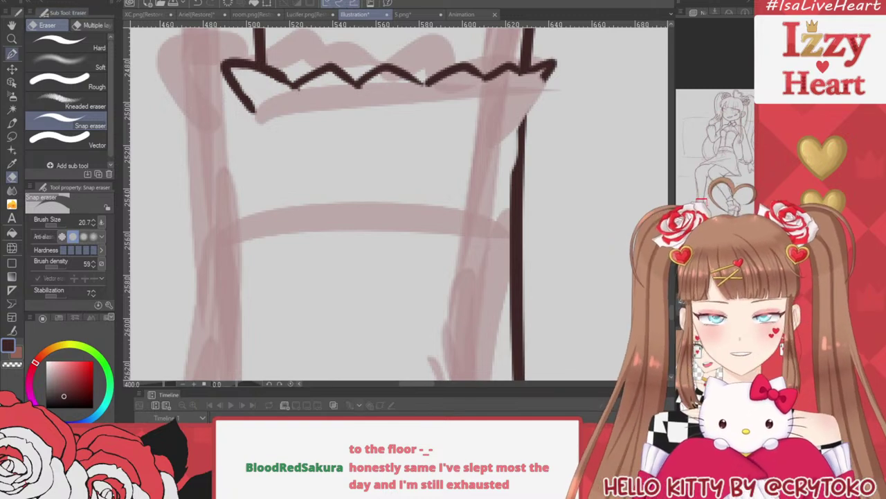
pyautogui.press('p')
pyautogui.moveTo(548, 70)
pyautogui.mouseDown()
pyautogui.moveTo(526, 107)
pyautogui.moveTo(509, 192)
pyautogui.mouseUp()
pyautogui.moveTo(267, 109); pyautogui.dragTo(475, 119)
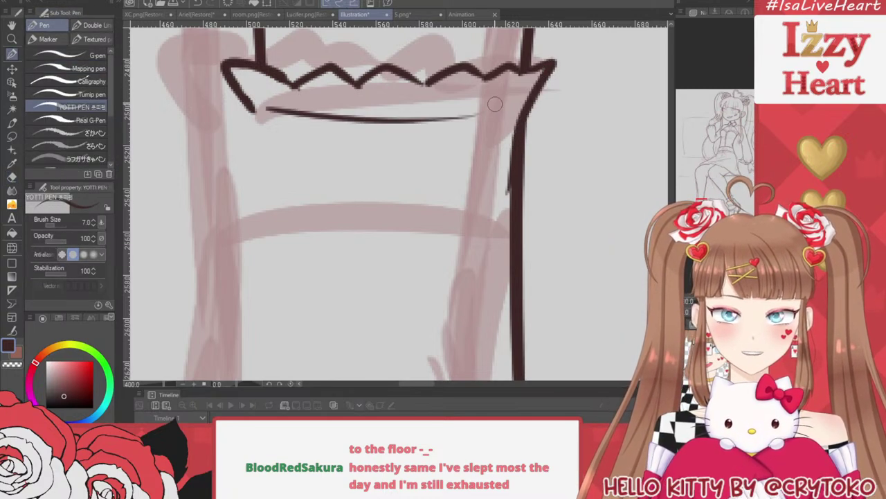
pyautogui.press('e')
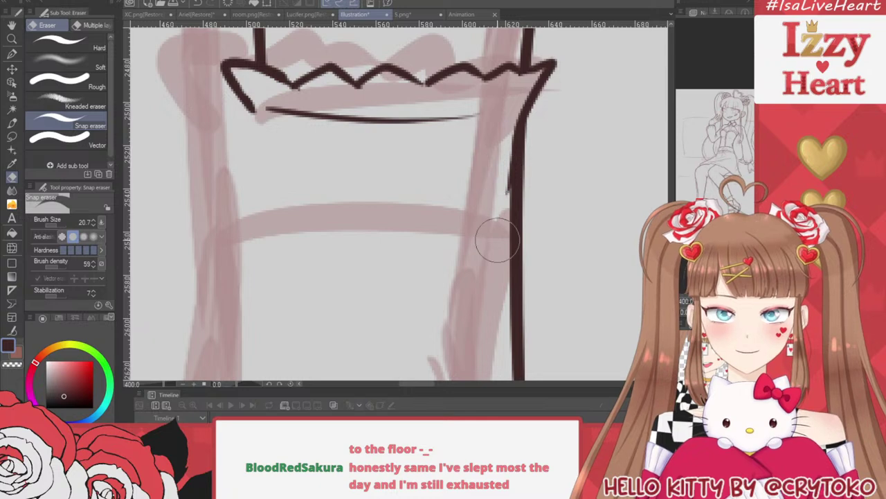
pyautogui.press('p')
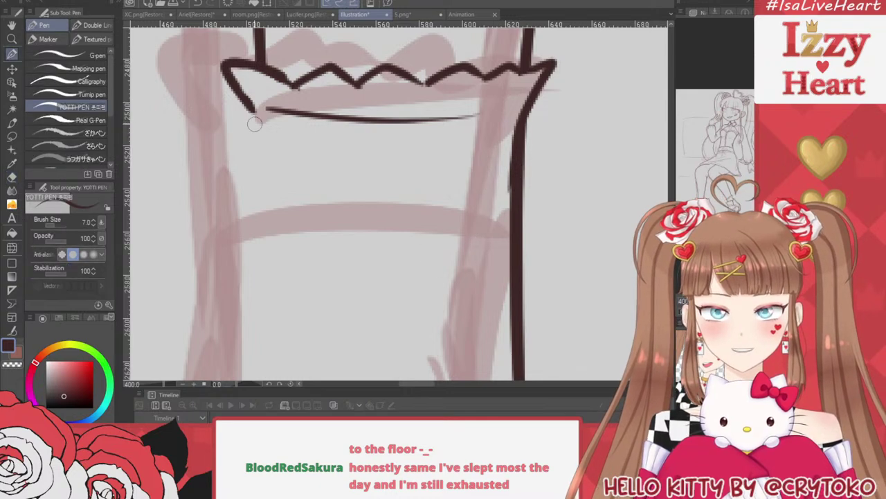
# Ink the sock's outer edge down from the frill and the arched outline at the shoe's ankle opening
pyautogui.moveTo(254, 114); pyautogui.dragTo(247, 308)
pyautogui.scroll(-3, 347, 42)
pyautogui.scroll(1, 313, 149)
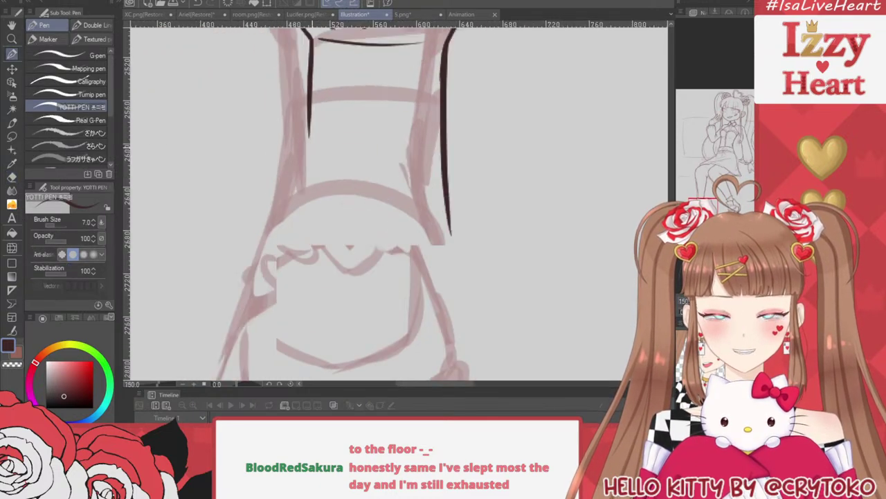
pyautogui.moveTo(316, 182)
pyautogui.mouseDown()
pyautogui.moveTo(313, 126)
pyautogui.moveTo(436, 117)
pyautogui.mouseUp()
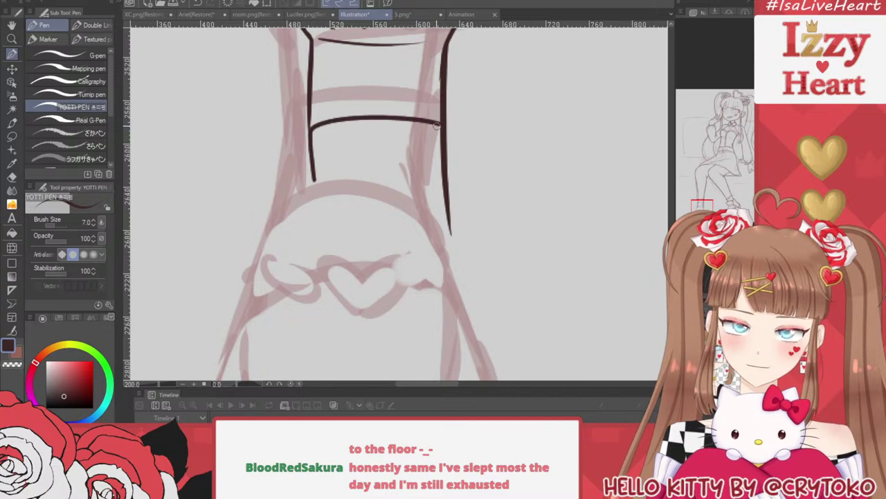
pyautogui.hotkey('ctrl', 'z')
pyautogui.moveTo(323, 190)
pyautogui.mouseDown()
pyautogui.moveTo(322, 134)
pyautogui.moveTo(367, 125)
pyautogui.moveTo(435, 137)
pyautogui.moveTo(418, 206)
pyautogui.mouseUp()
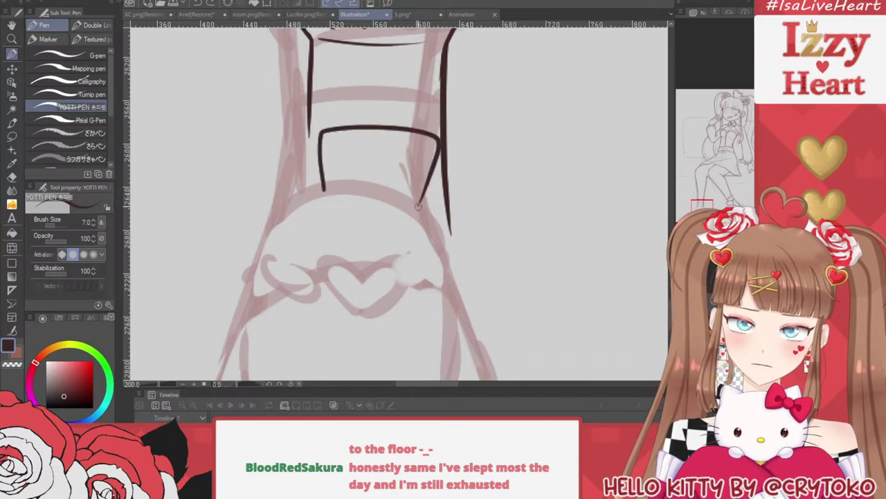
# Ink the inner side of the straight leg's shoe from the ankle down to the sole
pyautogui.scroll(-2, 433, 84)
pyautogui.scroll(1, 431, 229)
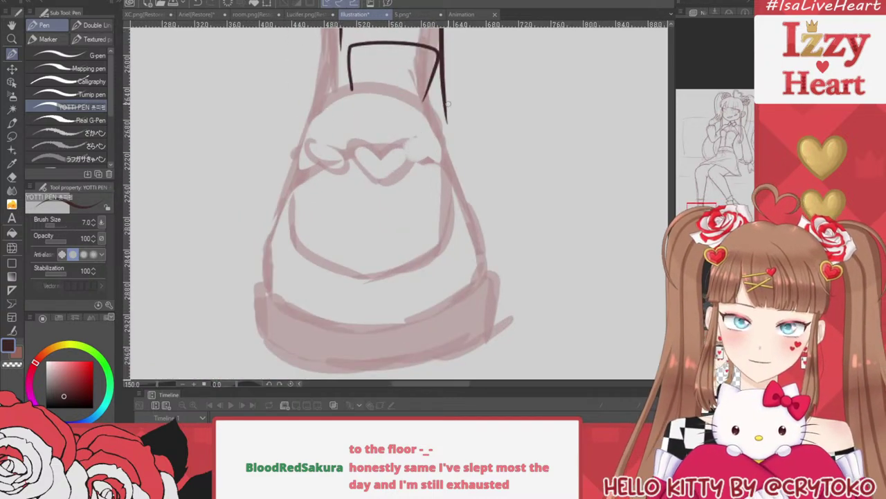
pyautogui.moveTo(452, 156); pyautogui.dragTo(490, 262)
pyautogui.hotkey('ctrl', 'z')
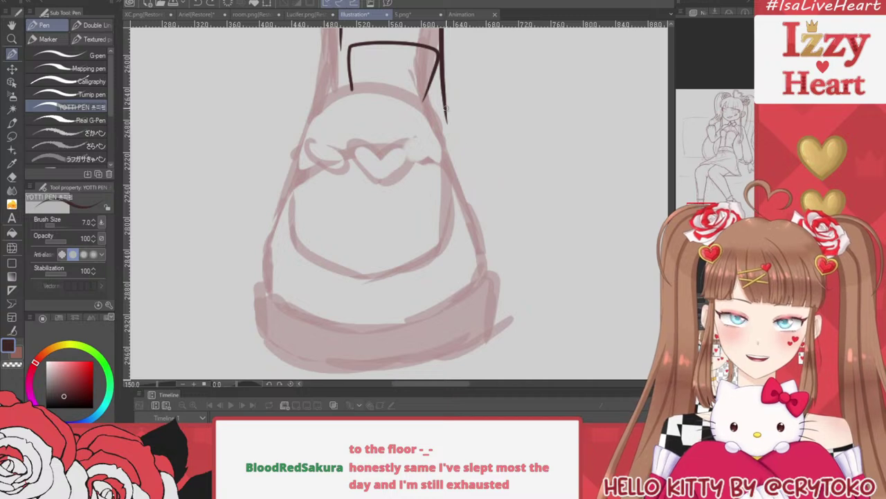
pyautogui.moveTo(445, 109); pyautogui.dragTo(490, 271)
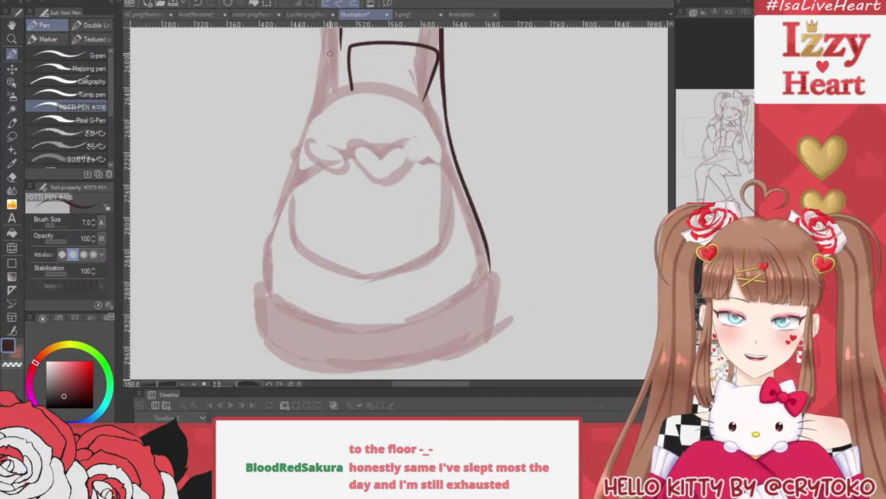
# Ink the shoe's outer side from the ankle and the rounded toe edge along the top of the sole
pyautogui.moveTo(341, 29)
pyautogui.mouseDown()
pyautogui.moveTo(336, 97)
pyautogui.moveTo(284, 280)
pyautogui.moveTo(292, 311)
pyautogui.moveTo(349, 333)
pyautogui.moveTo(454, 319)
pyautogui.moveTo(486, 275)
pyautogui.mouseUp()
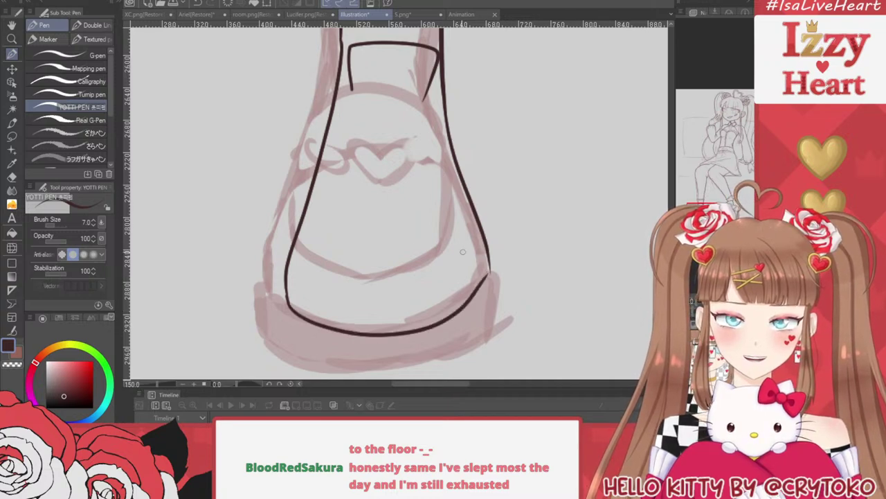
pyautogui.hotkey('ctrl', 'z')
pyautogui.moveTo(285, 294)
pyautogui.mouseDown()
pyautogui.moveTo(360, 328)
pyautogui.moveTo(462, 316)
pyautogui.moveTo(490, 275)
pyautogui.mouseUp()
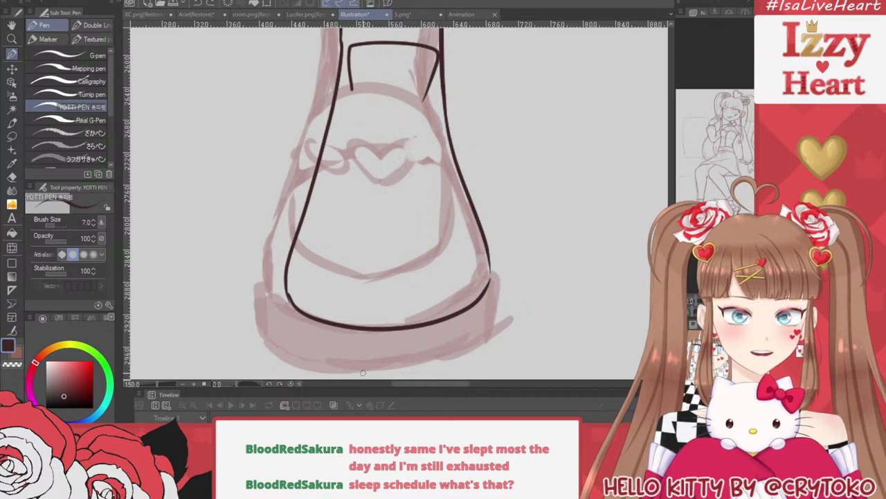
# Tidy the corners of the straight leg's shoe and join its right side line smoothly to the curved toe edge
pyautogui.scroll(4, 362, 373)
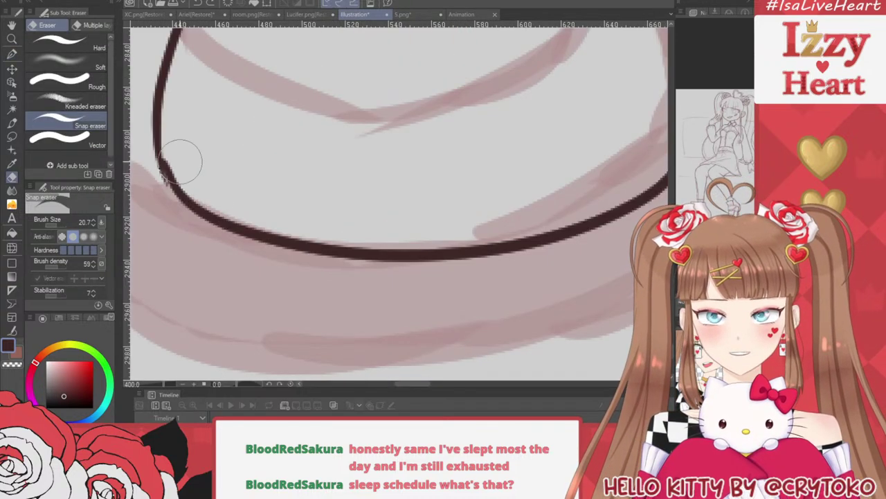
pyautogui.press('k')
pyautogui.press('p')
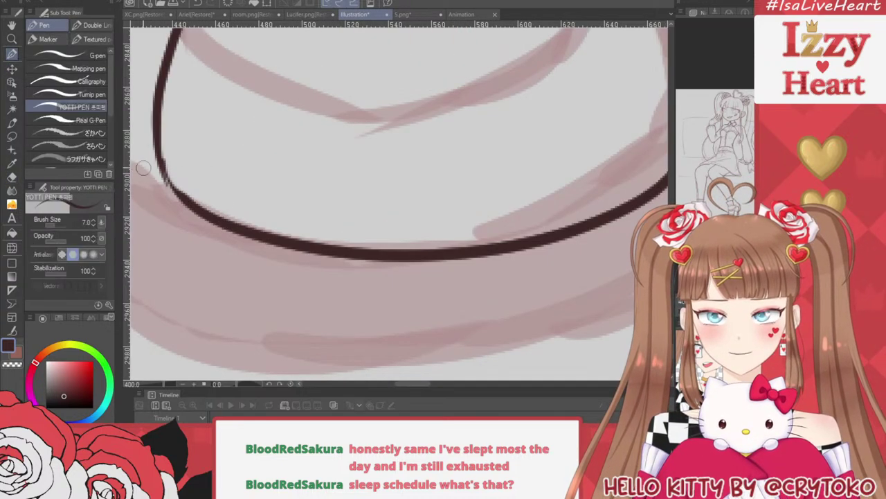
pyautogui.scroll(-3, 217, 177)
pyautogui.scroll(3, 449, 123)
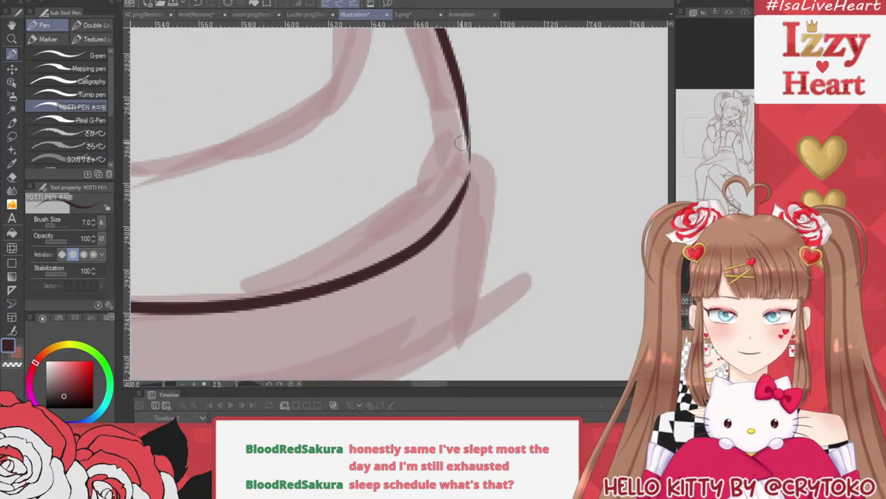
pyautogui.moveTo(471, 127); pyautogui.dragTo(468, 181)
pyautogui.hotkey('ctrl', 'z')
pyautogui.moveTo(464, 103); pyautogui.dragTo(465, 198)
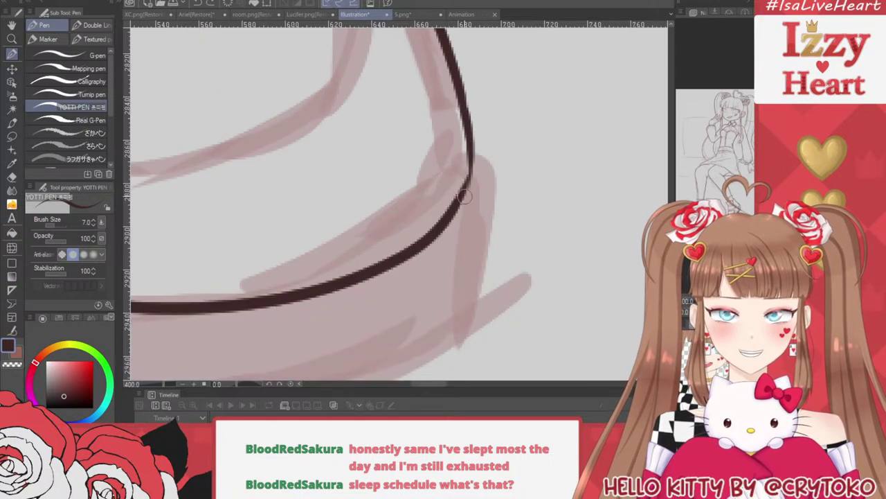
pyautogui.moveTo(471, 156); pyautogui.dragTo(467, 180)
pyautogui.scroll(-3, 478, 145)
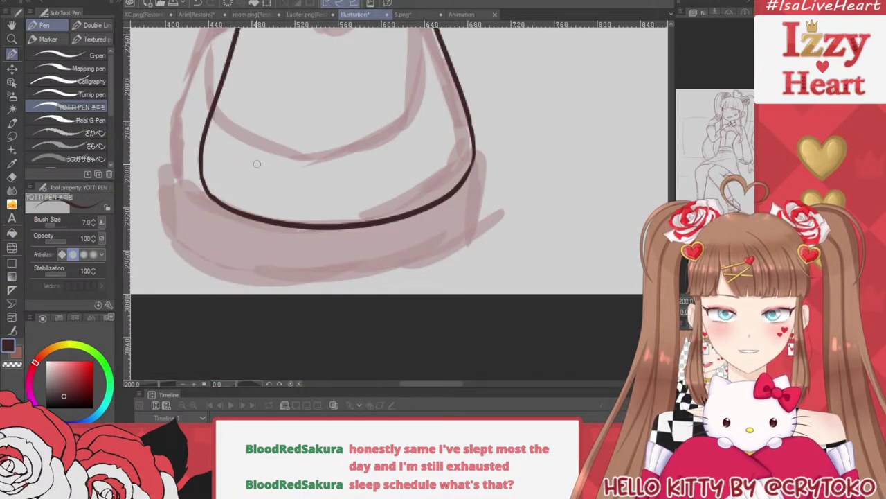
pyautogui.hotkey('ctrl', 'z')
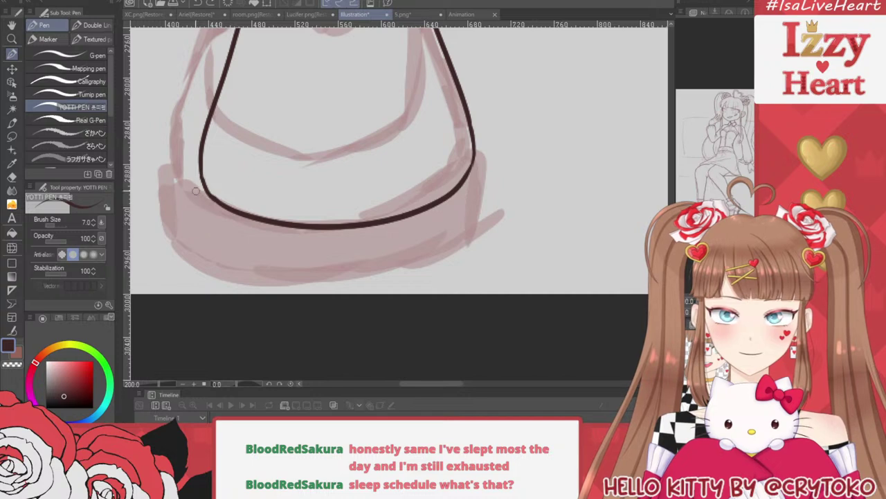
# Ink the short vertical edges at both ends of the shoe's thick sole
pyautogui.moveTo(200, 172); pyautogui.dragTo(200, 257)
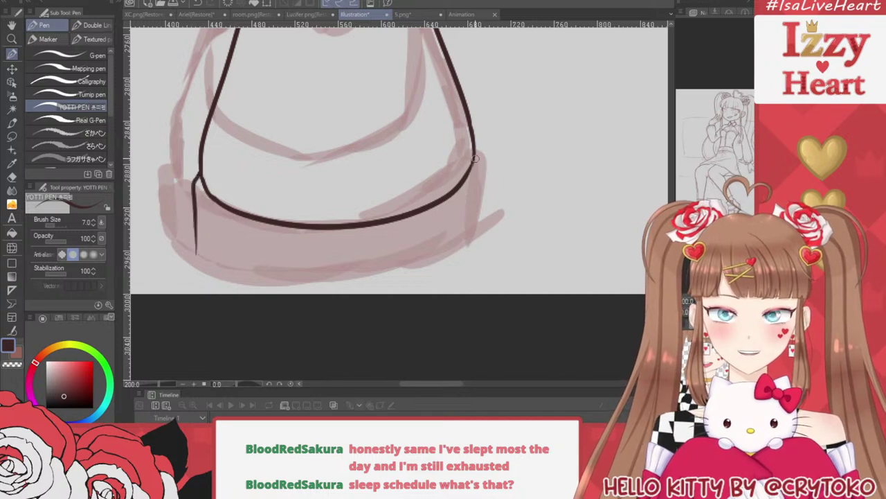
pyautogui.moveTo(475, 159); pyautogui.dragTo(468, 218)
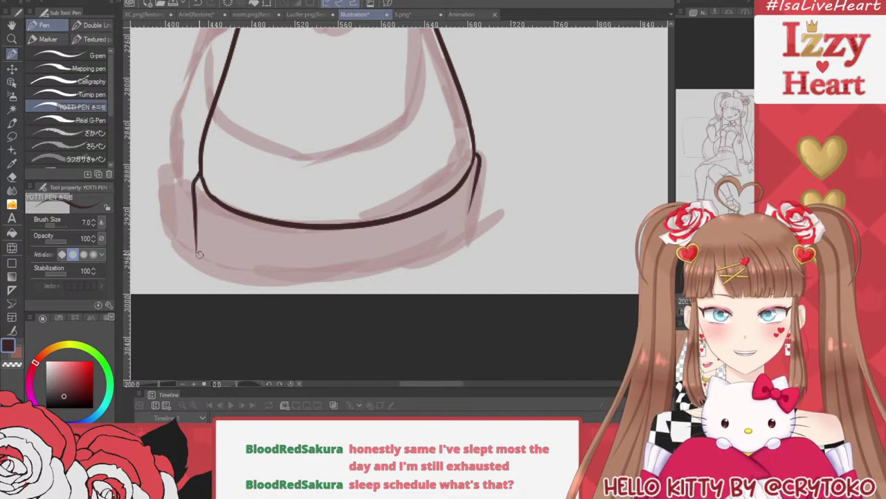
pyautogui.moveTo(198, 254)
pyautogui.mouseDown()
pyautogui.moveTo(309, 282)
pyautogui.moveTo(438, 261)
pyautogui.moveTo(467, 211)
pyautogui.mouseUp()
pyautogui.hotkey('ctrl', 'z')
pyautogui.hotkey('ctrl', 'z')
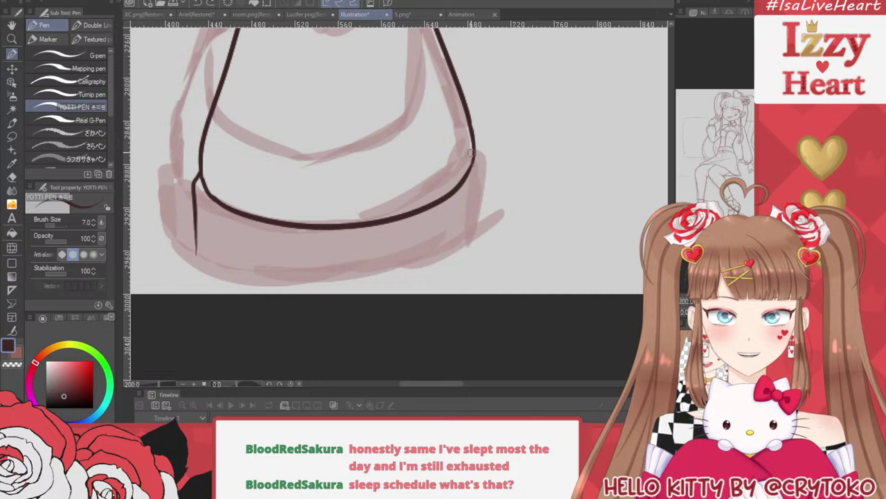
pyautogui.moveTo(480, 150); pyautogui.dragTo(480, 256)
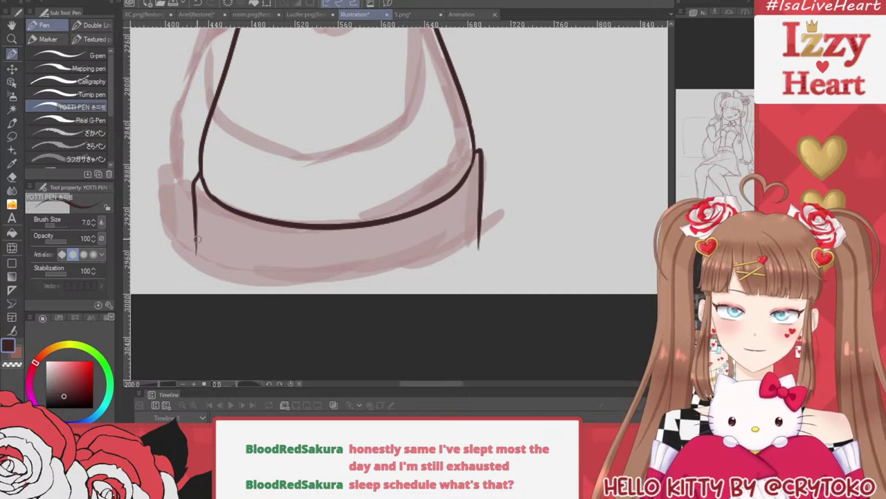
# Ink the sole's curved bottom edge between its two ends and erase the overshoot at the right corner
pyautogui.moveTo(198, 262)
pyautogui.mouseDown()
pyautogui.moveTo(315, 293)
pyautogui.moveTo(442, 261)
pyautogui.moveTo(480, 225)
pyautogui.mouseUp()
pyautogui.hotkey('ctrl', '-')
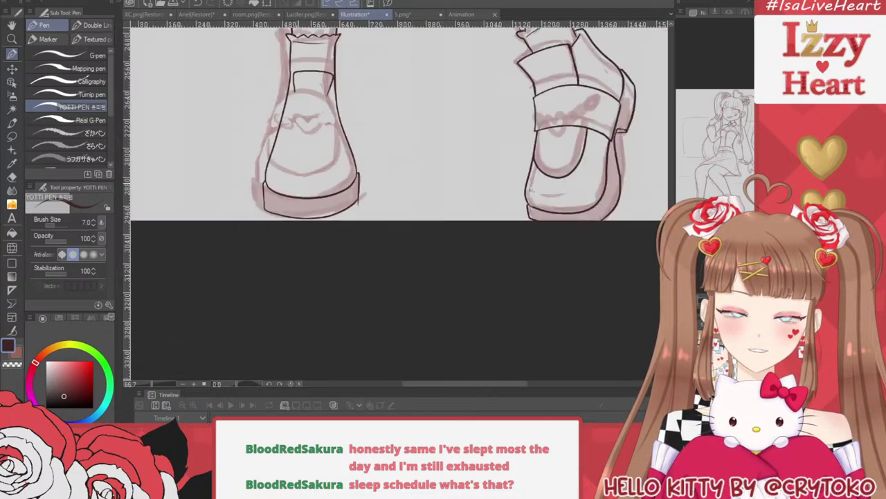
pyautogui.scroll(4, 298, 183)
pyautogui.press('e')
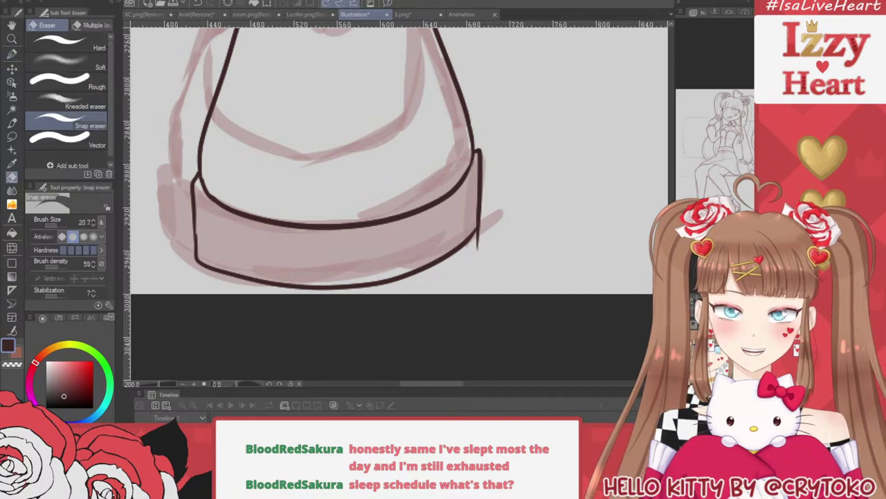
pyautogui.moveTo(487, 249)
pyautogui.mouseDown()
pyautogui.moveTo(486, 238)
pyautogui.moveTo(482, 245)
pyautogui.mouseUp()
# Hide the rough sketch to check the leg and shoe line art, and show it again
pyautogui.scroll(-6, 420, 333)
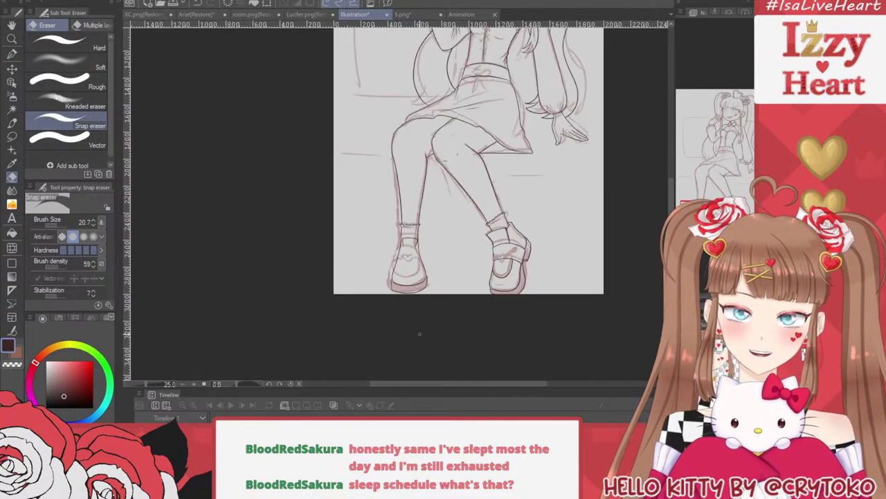
pyautogui.click(682, 374)
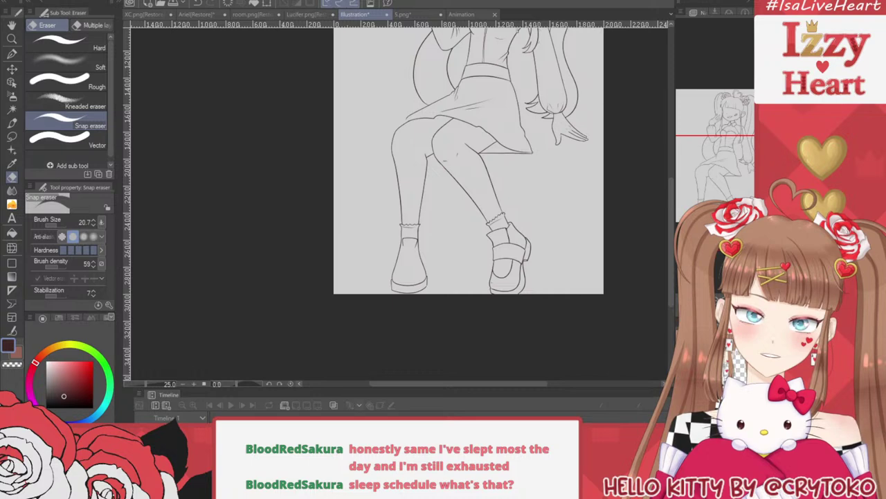
pyautogui.click(682, 374)
# Ink the arched upper edge of the strap across the straight leg's shoe
pyautogui.scroll(2, 379, 315)
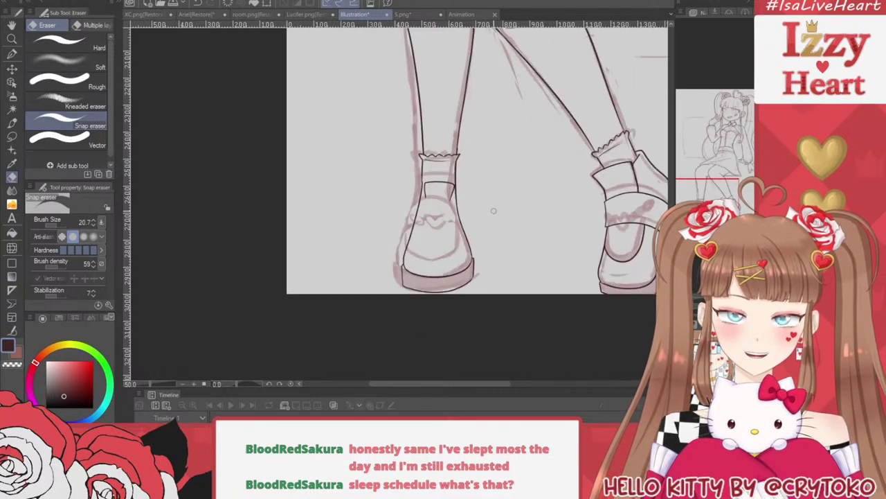
pyautogui.scroll(4, 494, 211)
pyautogui.press('p')
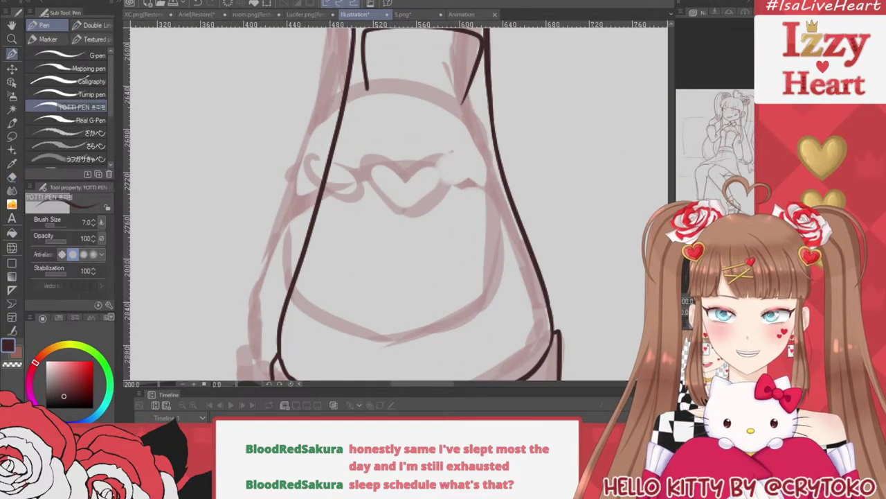
pyautogui.moveTo(324, 167)
pyautogui.mouseDown()
pyautogui.moveTo(430, 124)
pyautogui.moveTo(507, 171)
pyautogui.mouseUp()
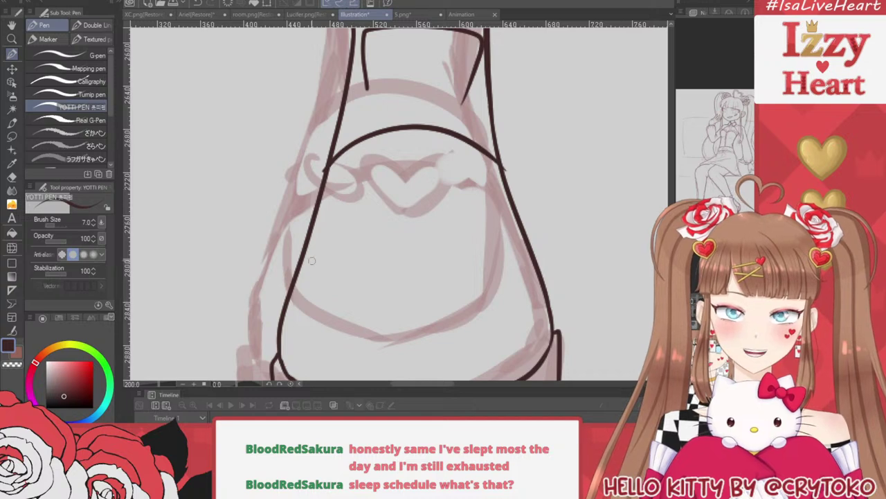
# Ink the arched lower edge of the shoe strap from one side of the shoe to the other, redrawing it until it fits
pyautogui.moveTo(312, 260)
pyautogui.mouseDown()
pyautogui.moveTo(476, 229)
pyautogui.moveTo(525, 266)
pyautogui.mouseUp()
pyautogui.hotkey('ctrl', 'z')
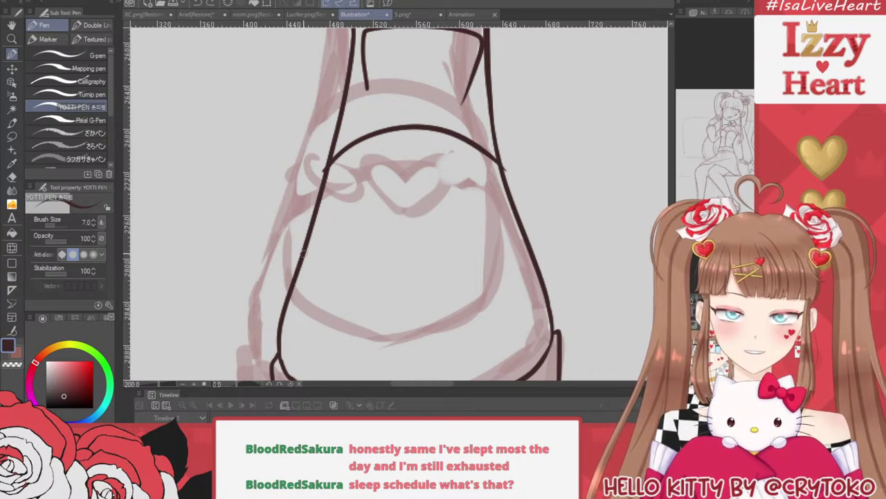
pyautogui.moveTo(302, 255)
pyautogui.mouseDown()
pyautogui.moveTo(508, 219)
pyautogui.moveTo(564, 256)
pyautogui.mouseUp()
pyautogui.hotkey('ctrl', 'z')
pyautogui.moveTo(302, 255)
pyautogui.mouseDown()
pyautogui.moveTo(543, 227)
pyautogui.moveTo(563, 257)
pyautogui.mouseUp()
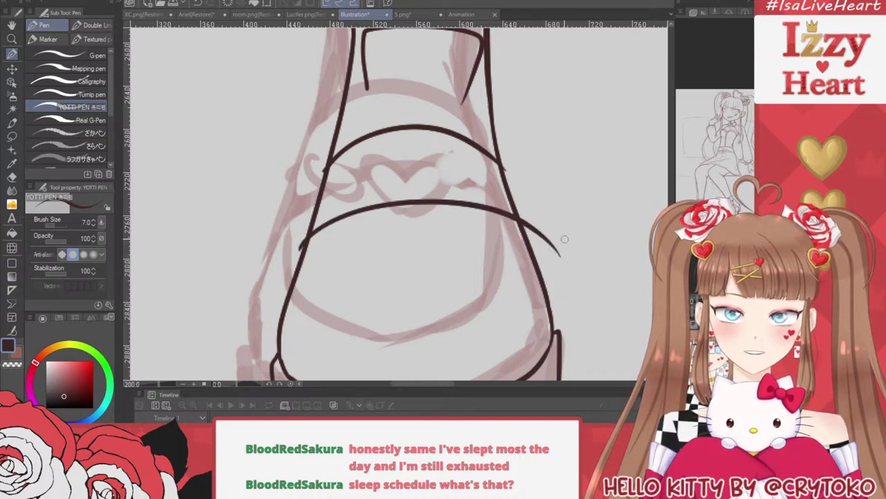
pyautogui.hotkey('ctrl', 'z')
pyautogui.moveTo(305, 258)
pyautogui.mouseDown()
pyautogui.moveTo(471, 213)
pyautogui.moveTo(558, 255)
pyautogui.mouseUp()
pyautogui.hotkey('ctrl', 'z')
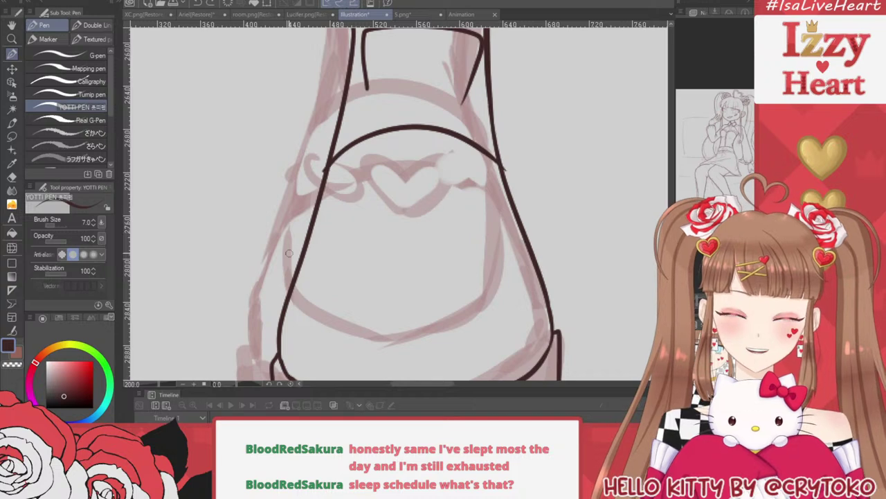
pyautogui.moveTo(303, 253)
pyautogui.mouseDown()
pyautogui.moveTo(443, 205)
pyautogui.moveTo(545, 276)
pyautogui.mouseUp()
# Erase the shoe outline between the strap's upper and lower edges on both sides, and trim the stray tip
pyautogui.hotkey('ctrl', '+')
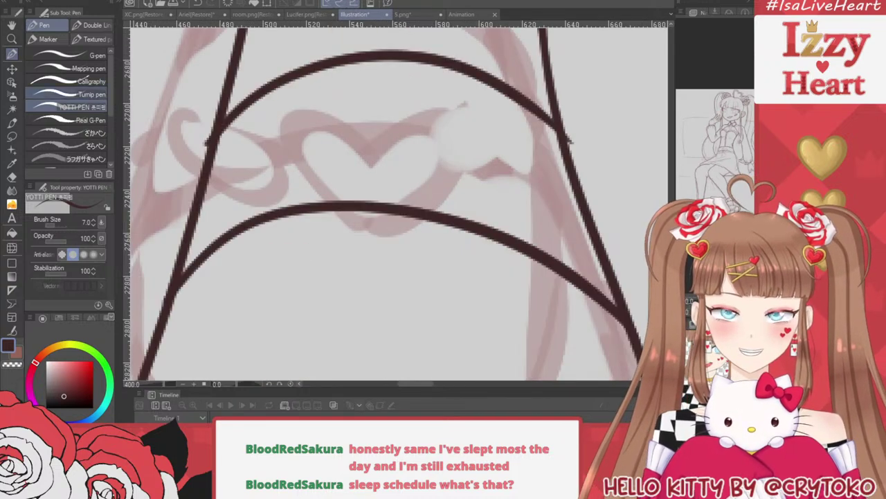
pyautogui.press('e')
pyautogui.moveTo(215, 170)
pyautogui.mouseDown()
pyautogui.moveTo(187, 183)
pyautogui.moveTo(183, 235)
pyautogui.moveTo(149, 297)
pyautogui.moveTo(158, 261)
pyautogui.moveTo(163, 277)
pyautogui.mouseUp()
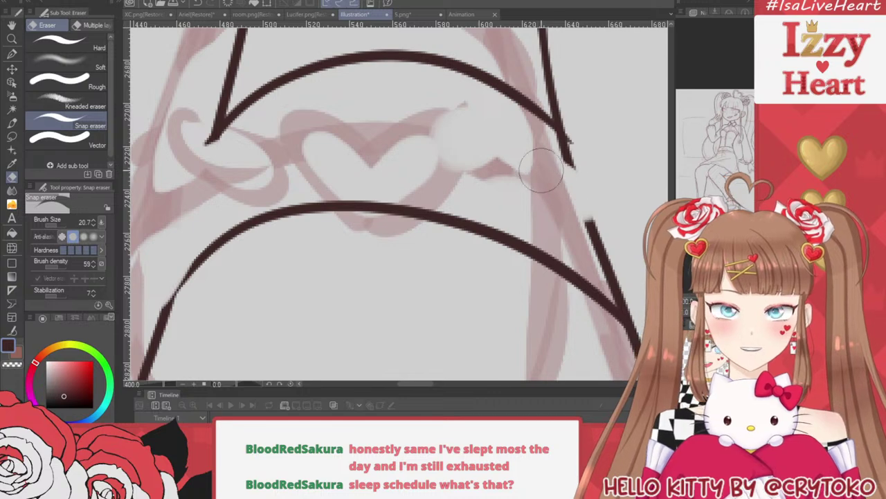
pyautogui.moveTo(530, 158)
pyautogui.mouseDown()
pyautogui.moveTo(568, 169)
pyautogui.moveTo(594, 222)
pyautogui.mouseUp()
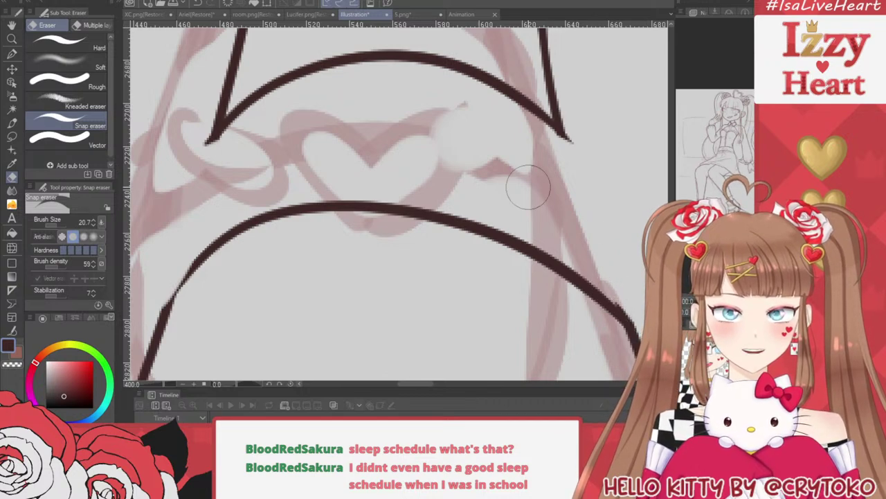
pyautogui.moveTo(223, 163); pyautogui.dragTo(231, 155)
# Ink the strap's left and right ends slightly outside the shoe outline and join them to the strap's curved edges
pyautogui.press('p')
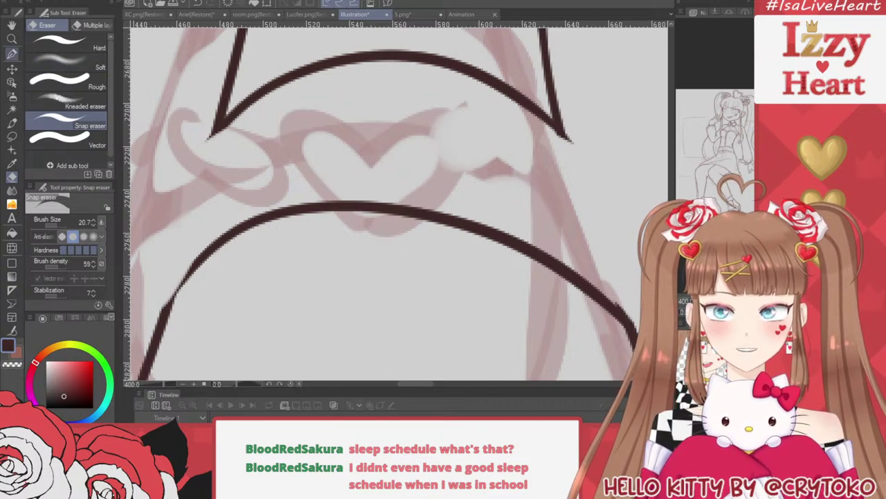
pyautogui.moveTo(217, 126)
pyautogui.mouseDown()
pyautogui.moveTo(156, 297)
pyautogui.moveTo(161, 312)
pyautogui.moveTo(194, 263)
pyautogui.moveTo(228, 240)
pyautogui.mouseUp()
pyautogui.hotkey('ctrl', 'z')
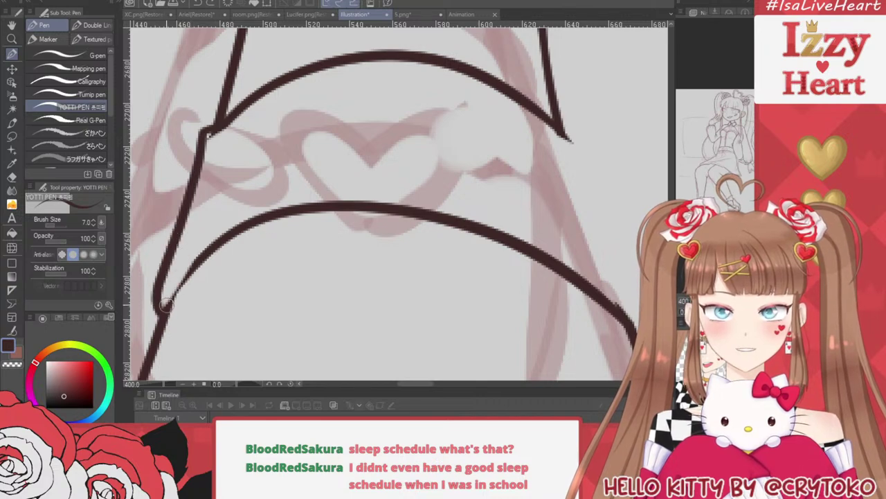
pyautogui.moveTo(165, 312)
pyautogui.mouseDown()
pyautogui.moveTo(176, 286)
pyautogui.moveTo(210, 260)
pyautogui.mouseUp()
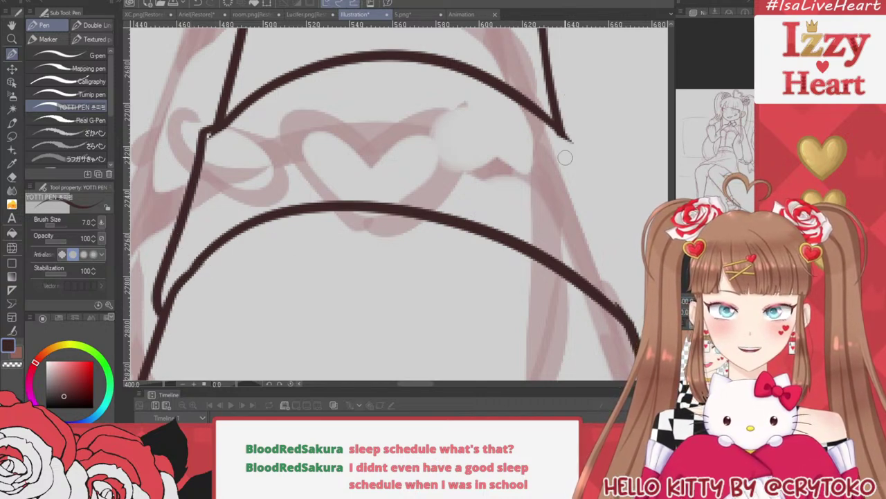
pyautogui.moveTo(561, 125)
pyautogui.mouseDown()
pyautogui.moveTo(581, 155)
pyautogui.moveTo(636, 315)
pyautogui.mouseUp()
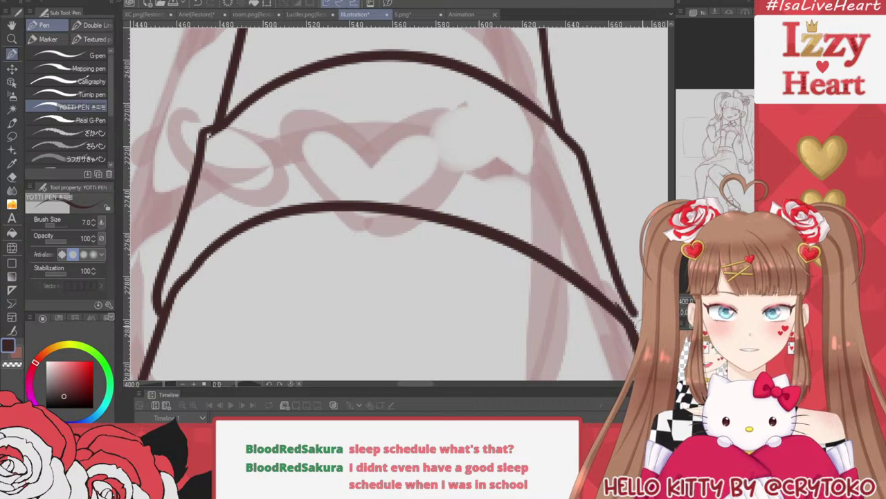
# Erase the bumpy upper-left corner of the strap and redraw it as a clean join with the upper edge
pyautogui.scroll(-2, 547, 157)
pyautogui.scroll(1, 547, 155)
pyautogui.scroll(2, 382, 129)
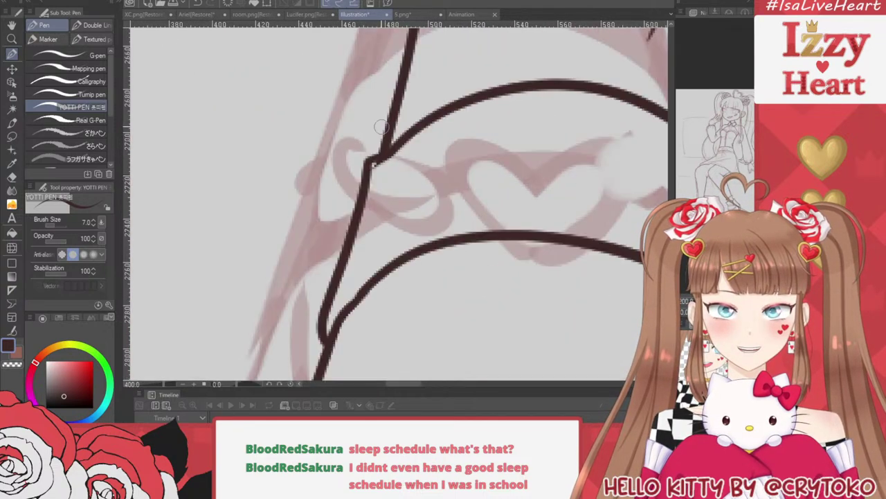
pyautogui.press('e')
pyautogui.moveTo(307, 182)
pyautogui.mouseDown()
pyautogui.moveTo(316, 204)
pyautogui.moveTo(305, 247)
pyautogui.mouseUp()
pyautogui.press('p')
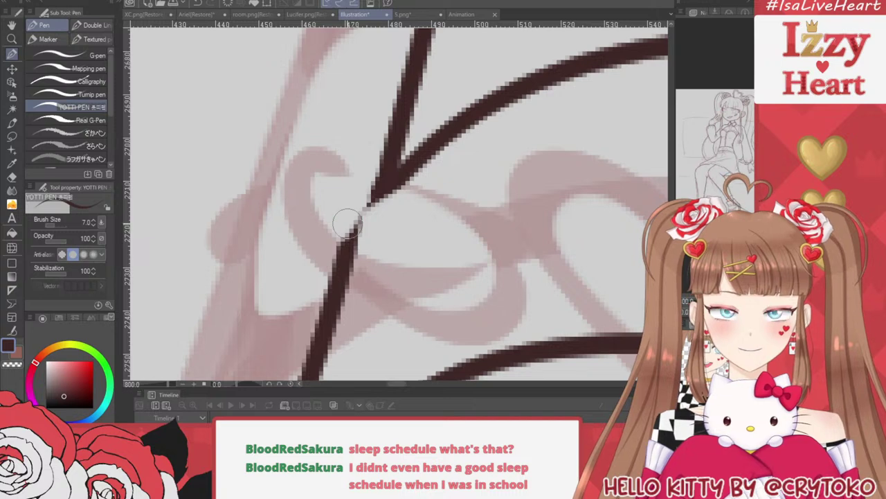
pyautogui.moveTo(355, 208)
pyautogui.mouseDown()
pyautogui.moveTo(351, 230)
pyautogui.moveTo(405, 166)
pyautogui.mouseUp()
pyautogui.hotkey('ctrl', 'z')
pyautogui.moveTo(356, 214); pyautogui.dragTo(405, 167)
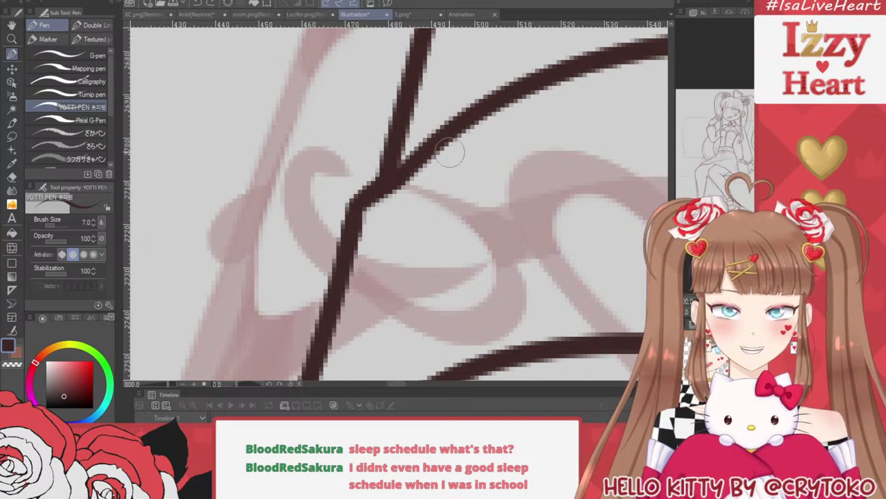
pyautogui.hotkey('ctrl', 'z')
pyautogui.moveTo(353, 218); pyautogui.dragTo(408, 170)
pyautogui.scroll(-2, 352, 103)
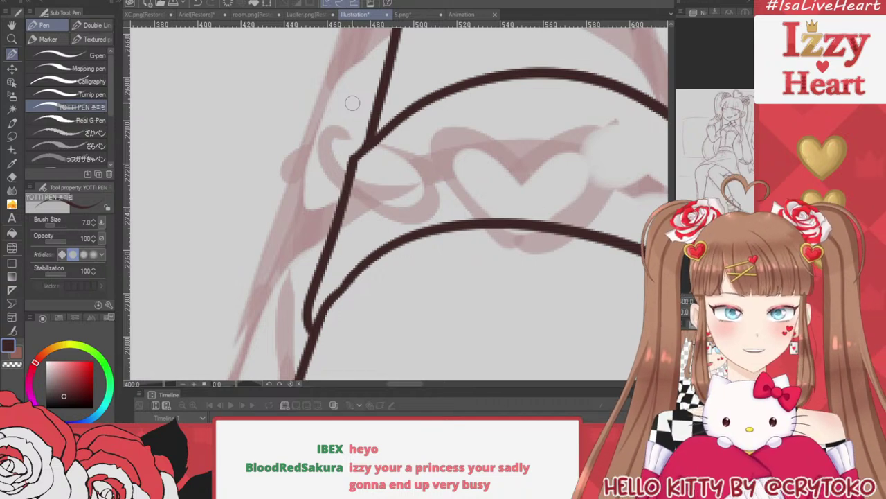
pyautogui.scroll(-4, 352, 103)
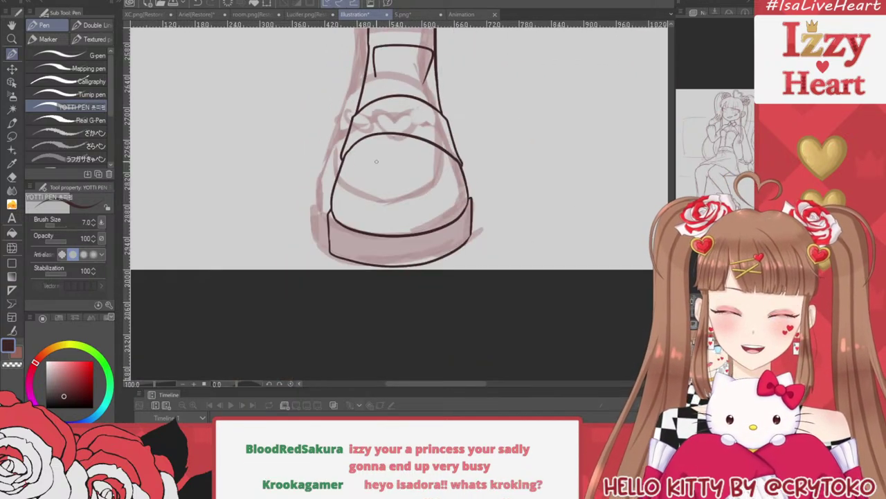
pyautogui.scroll(2, 420, 73)
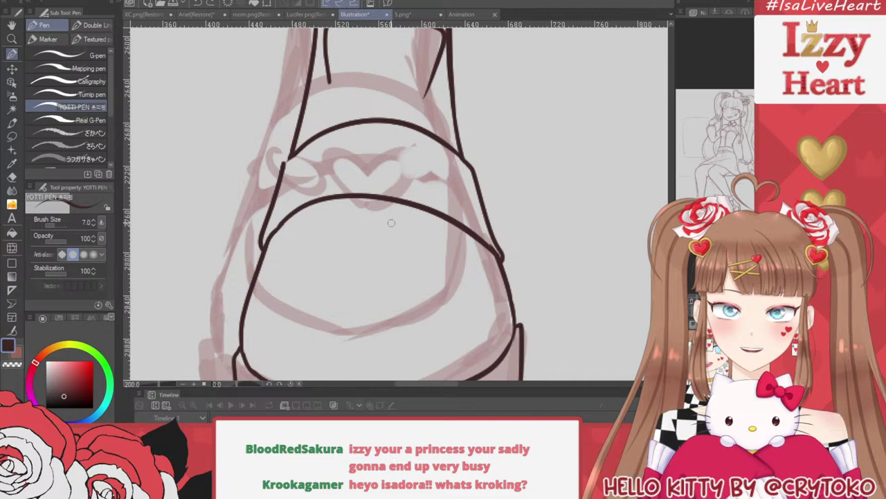
pyautogui.scroll(3, 392, 222)
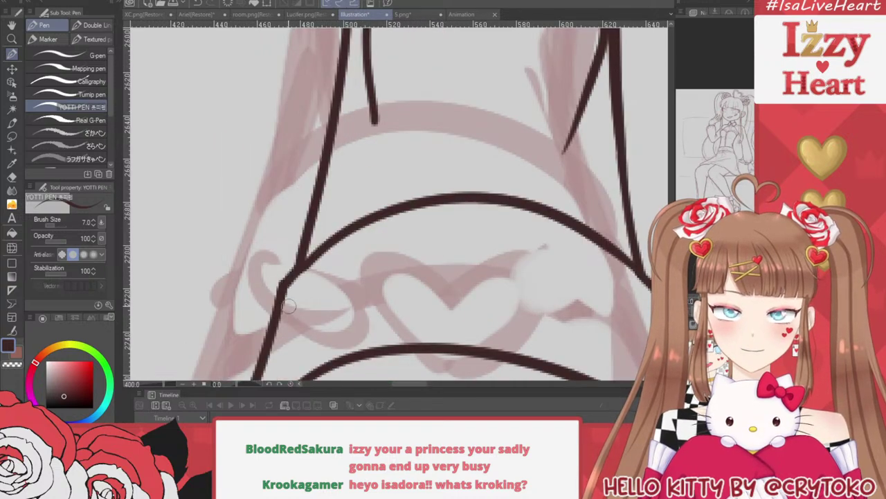
pyautogui.scroll(-2, 285, 287)
pyautogui.scroll(2, 396, 208)
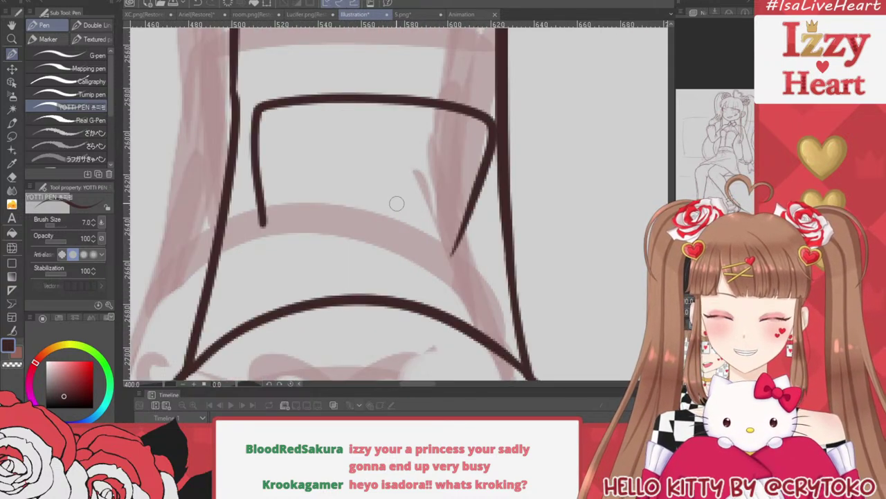
# Erase the boxy shape above the shoe strap and ink a wide arch across the ankle, extending slightly past both outlines
pyautogui.press('e')
pyautogui.moveTo(263, 219)
pyautogui.mouseDown()
pyautogui.moveTo(286, 52)
pyautogui.moveTo(273, 125)
pyautogui.moveTo(323, 103)
pyautogui.moveTo(471, 142)
pyautogui.moveTo(473, 124)
pyautogui.moveTo(474, 160)
pyautogui.mouseUp()
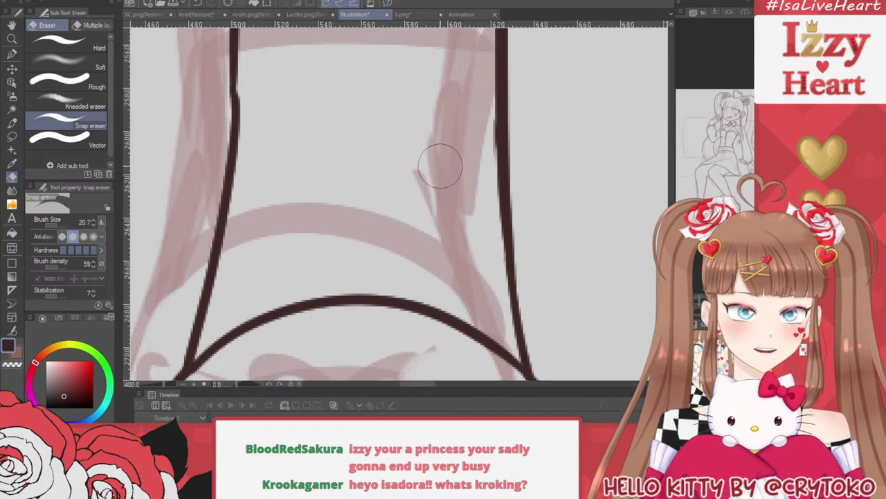
pyautogui.press('p')
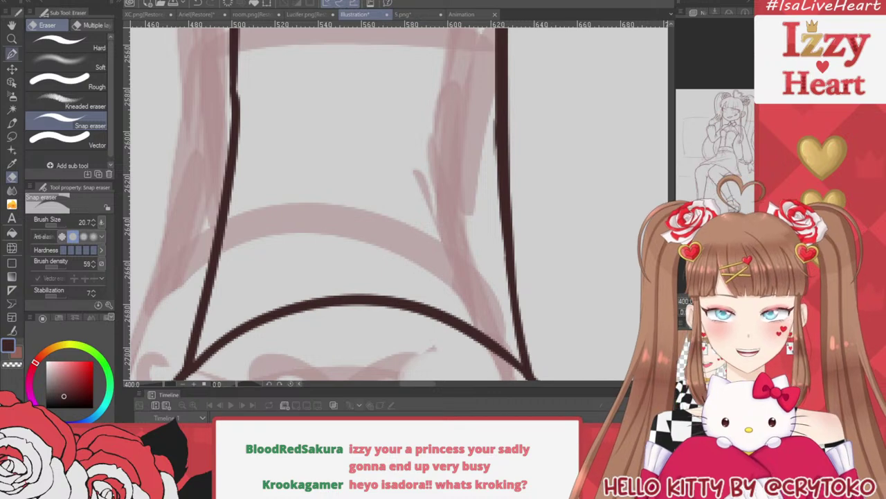
pyautogui.moveTo(265, 302); pyautogui.dragTo(283, 123)
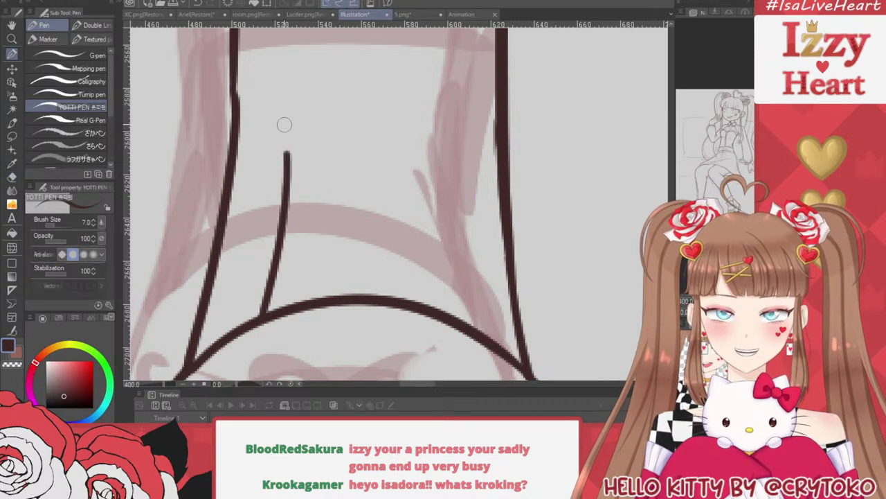
pyautogui.hotkey('ctrl', 'z')
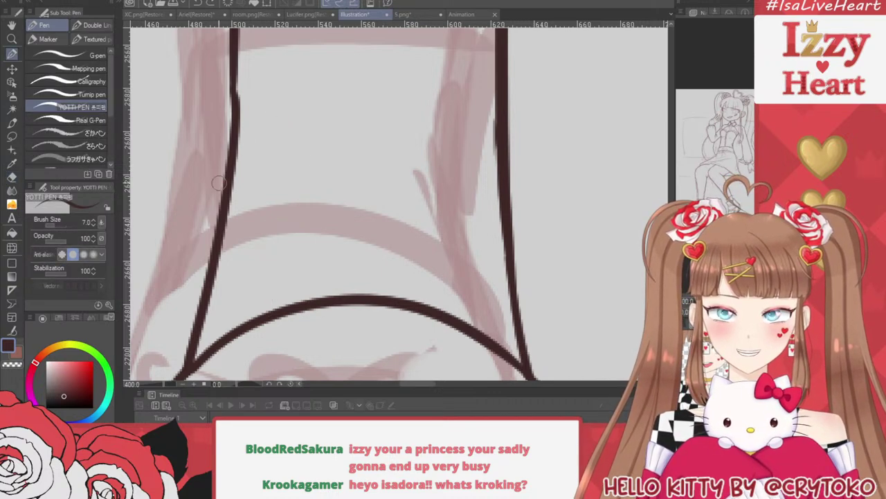
pyautogui.moveTo(195, 178)
pyautogui.mouseDown()
pyautogui.moveTo(372, 151)
pyautogui.moveTo(547, 220)
pyautogui.mouseUp()
pyautogui.hotkey('ctrl', 'z')
pyautogui.moveTo(211, 161); pyautogui.dragTo(558, 165)
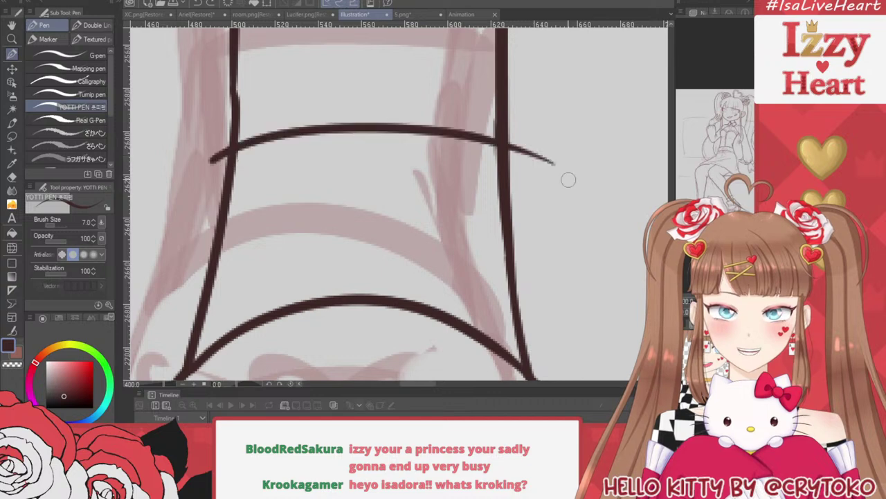
# Ink short side edges from both ends of the arch down to the ankle outline, redrawing them until they fit
pyautogui.scroll(-2, 369, 131)
pyautogui.moveTo(291, 143); pyautogui.dragTo(282, 214)
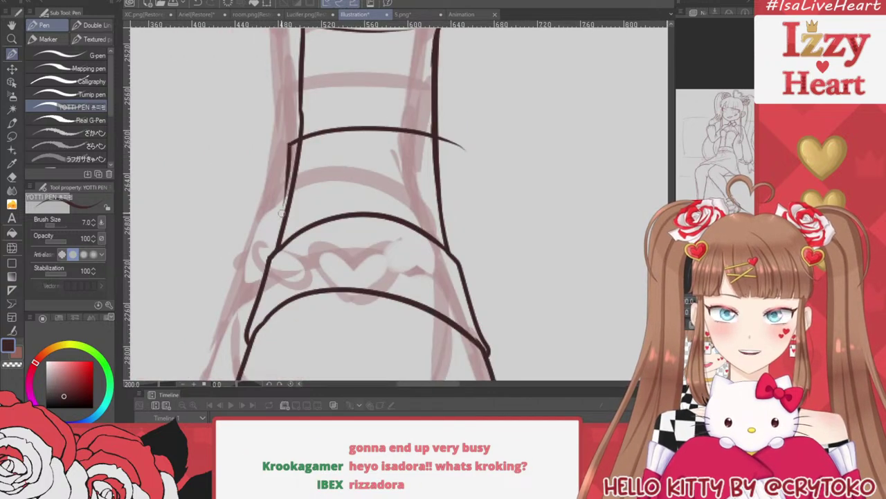
pyautogui.hotkey('ctrl', 'z')
pyautogui.hotkey('ctrl', '+')
pyautogui.moveTo(556, 113); pyautogui.dragTo(532, 210)
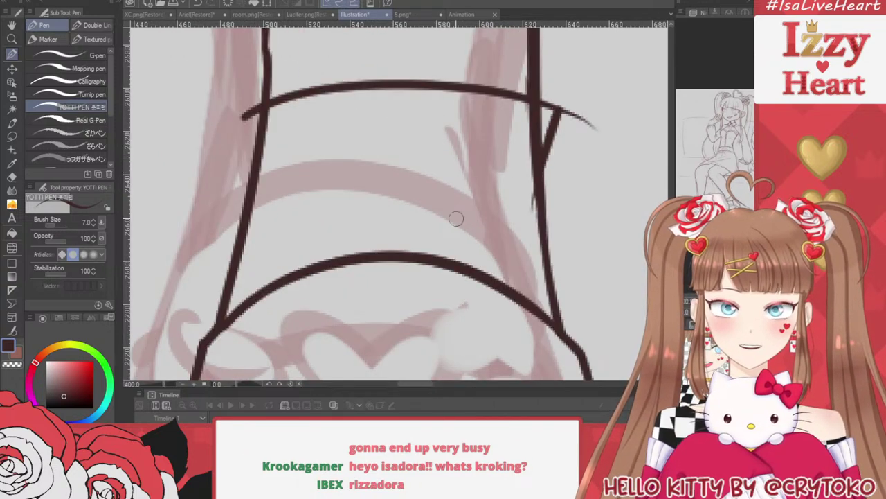
pyautogui.hotkey('ctrl', 'z')
pyautogui.moveTo(246, 124); pyautogui.dragTo(241, 197)
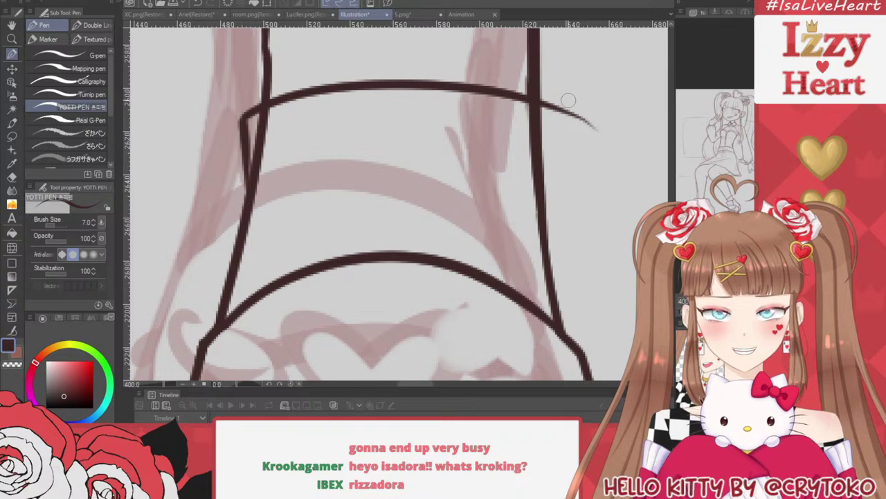
pyautogui.moveTo(565, 113); pyautogui.dragTo(543, 174)
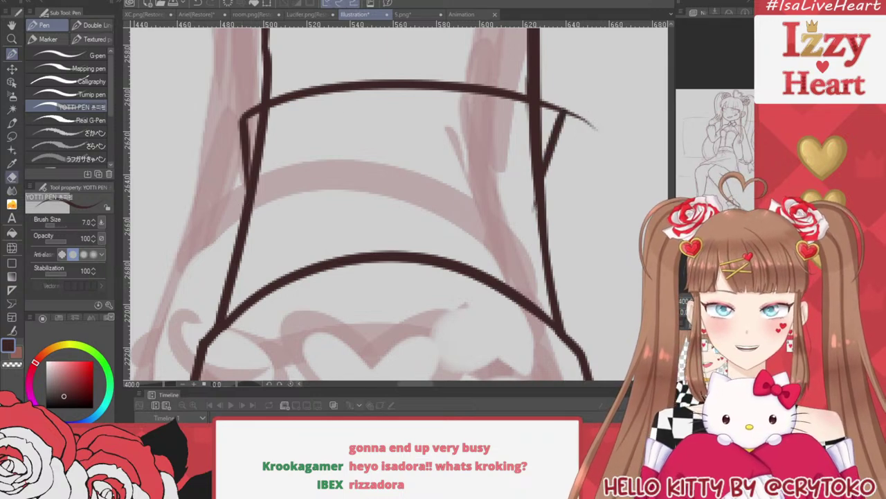
# Erase the ankle outline inside the new shoe opening and the overshooting tip, and smooth the right side edge into one curve
pyautogui.press('e')
pyautogui.moveTo(257, 184)
pyautogui.mouseDown()
pyautogui.moveTo(269, 187)
pyautogui.moveTo(267, 143)
pyautogui.moveTo(283, 119)
pyautogui.mouseUp()
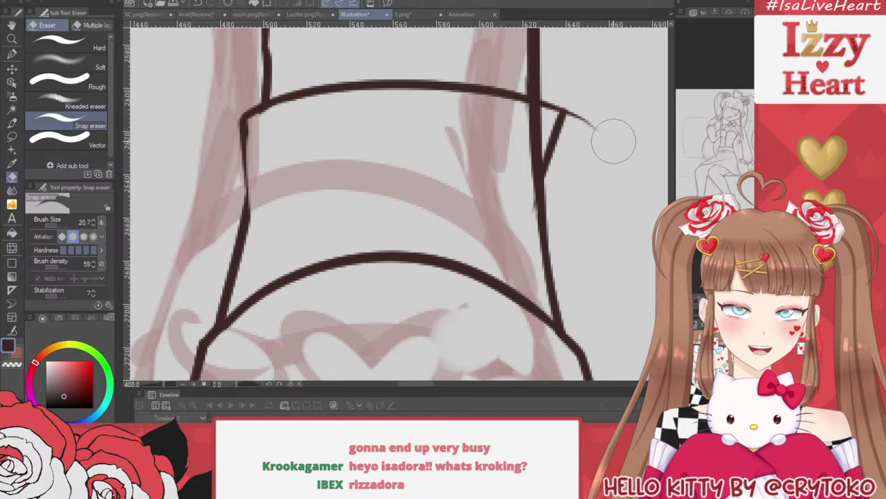
pyautogui.moveTo(611, 139)
pyautogui.mouseDown()
pyautogui.moveTo(584, 110)
pyautogui.moveTo(526, 170)
pyautogui.moveTo(525, 229)
pyautogui.moveTo(531, 123)
pyautogui.mouseUp()
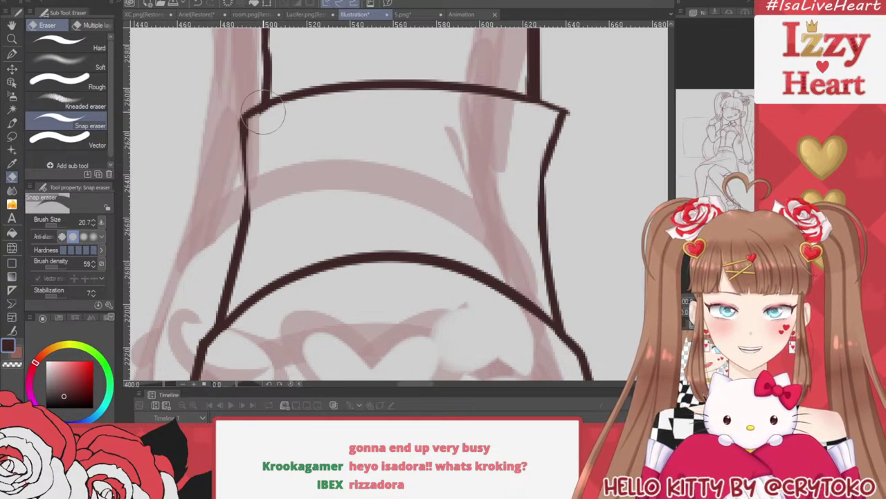
pyautogui.press('p')
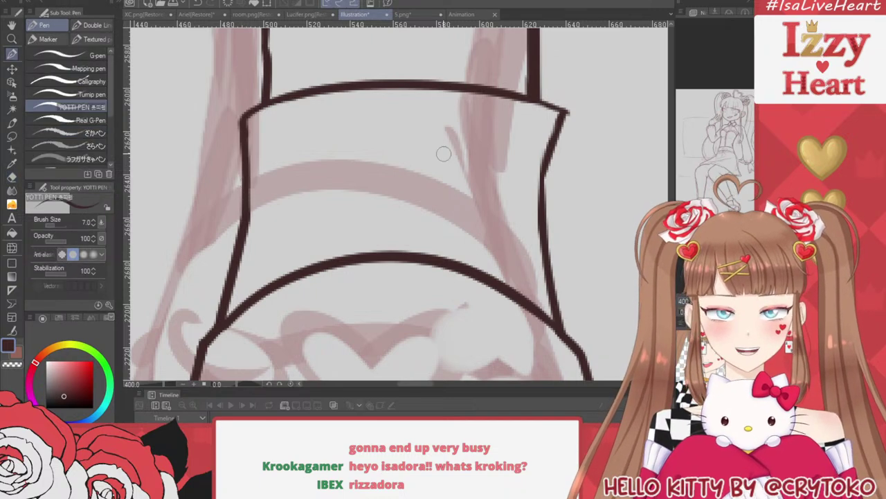
pyautogui.moveTo(564, 112); pyautogui.dragTo(542, 219)
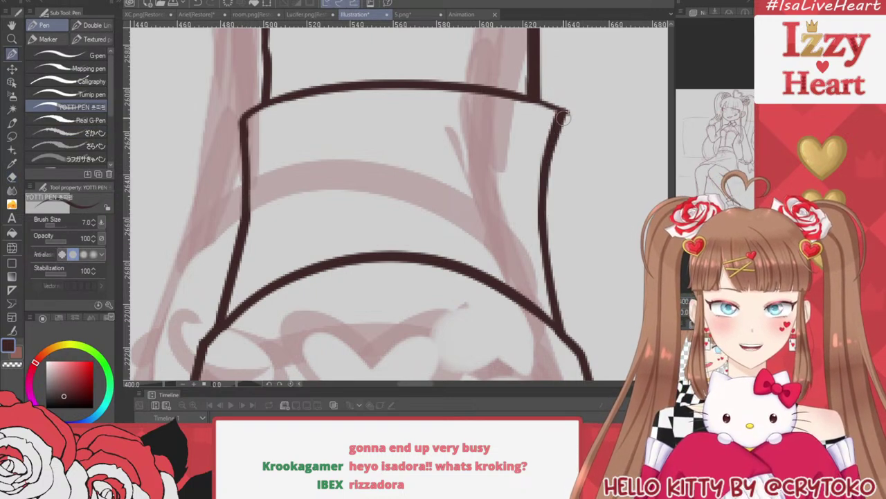
pyautogui.moveTo(302, 271)
pyautogui.mouseDown()
pyautogui.moveTo(290, 63)
pyautogui.moveTo(313, 47)
pyautogui.moveTo(481, 54)
pyautogui.moveTo(515, 64)
pyautogui.moveTo(478, 263)
pyautogui.mouseUp()
pyautogui.hotkey('ctrl', 'z')
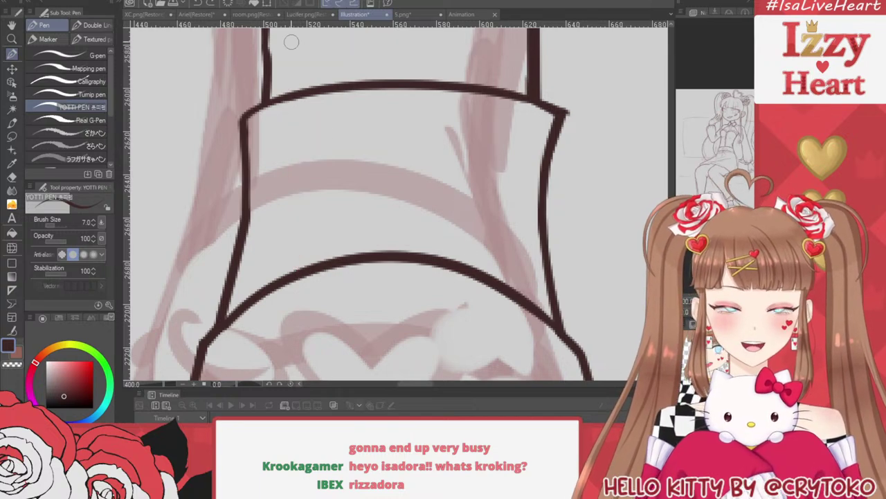
# Erase the middle of the arch and ink a raised shoe tongue with two sides running down to the strap
pyautogui.press('e')
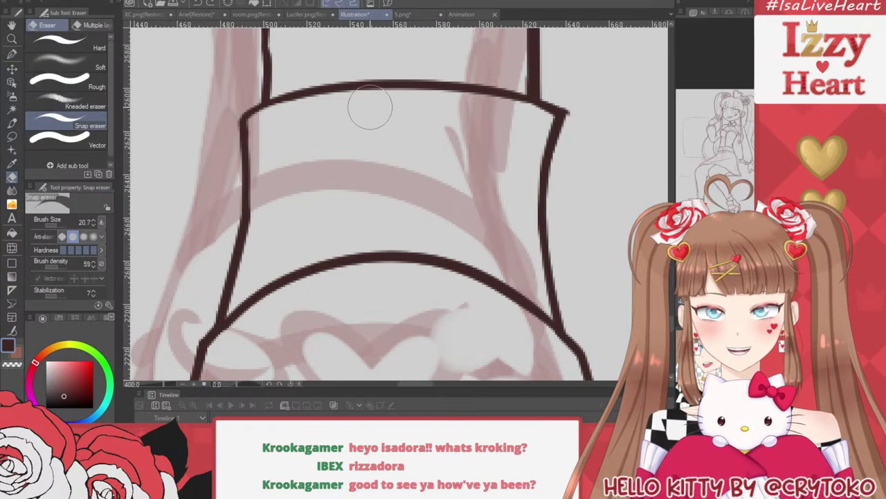
pyautogui.moveTo(313, 101)
pyautogui.mouseDown()
pyautogui.moveTo(433, 97)
pyautogui.moveTo(370, 100)
pyautogui.moveTo(467, 79)
pyautogui.moveTo(470, 113)
pyautogui.mouseUp()
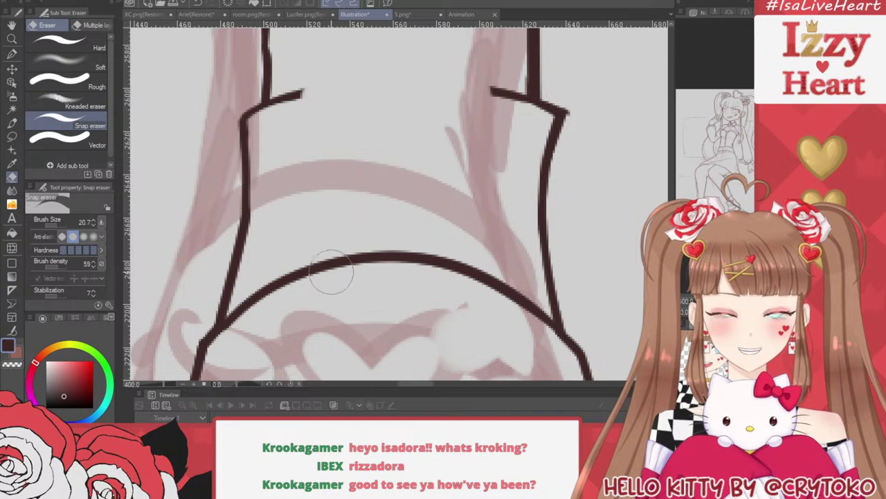
pyautogui.press('p')
pyautogui.moveTo(297, 270); pyautogui.dragTo(297, 251)
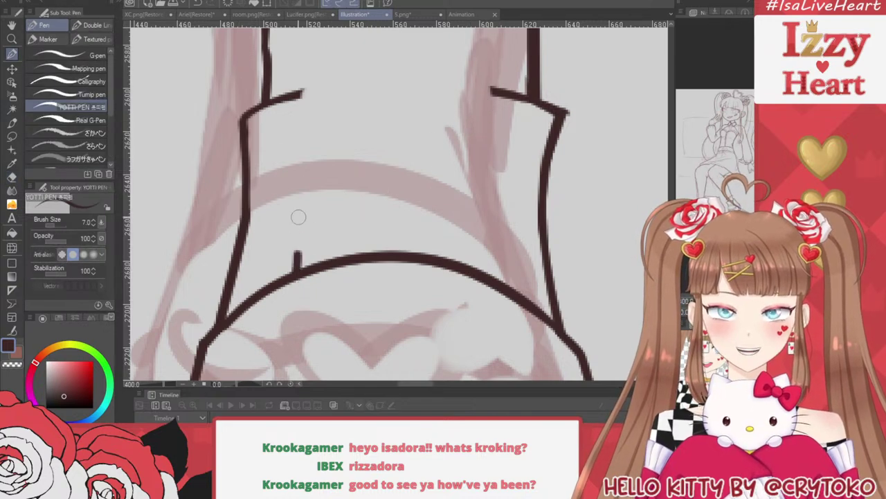
pyautogui.moveTo(298, 218)
pyautogui.mouseDown()
pyautogui.moveTo(288, 90)
pyautogui.moveTo(473, 72)
pyautogui.moveTo(506, 86)
pyautogui.moveTo(493, 276)
pyautogui.mouseUp()
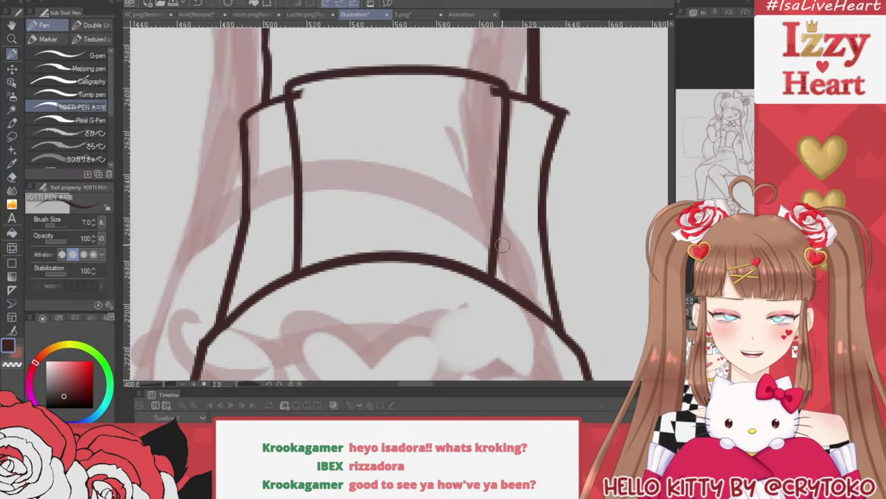
# Erase the leftover arch ends that overlap the upper corners of the shoe tongue
pyautogui.scroll(-6, 503, 245)
pyautogui.scroll(4, 543, 220)
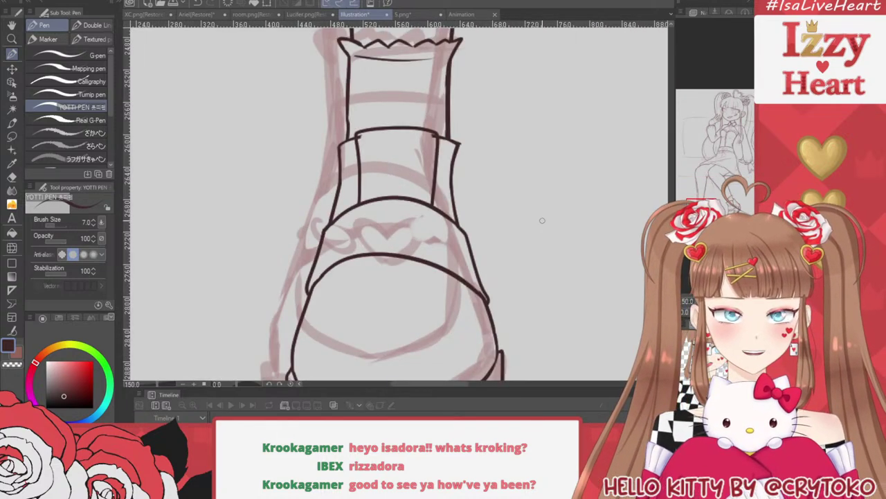
pyautogui.scroll(-1, 538, 198)
pyautogui.scroll(1, 401, 202)
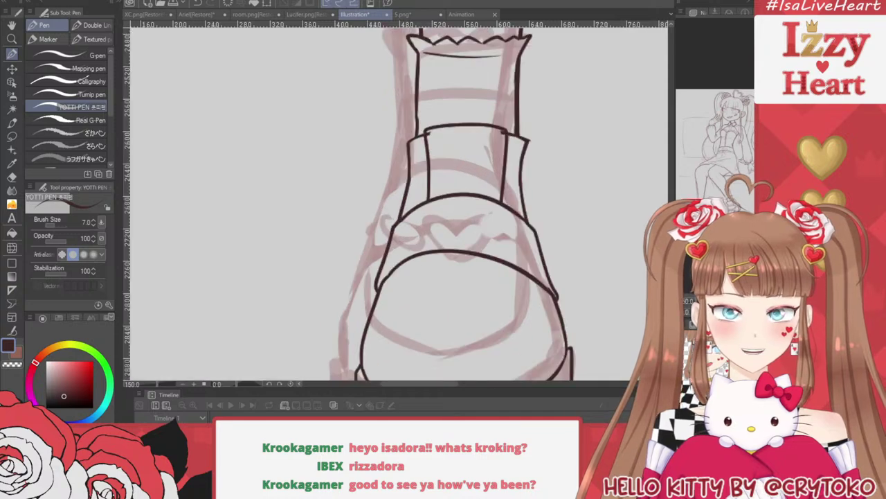
pyautogui.scroll(3, 498, 130)
pyautogui.press('e')
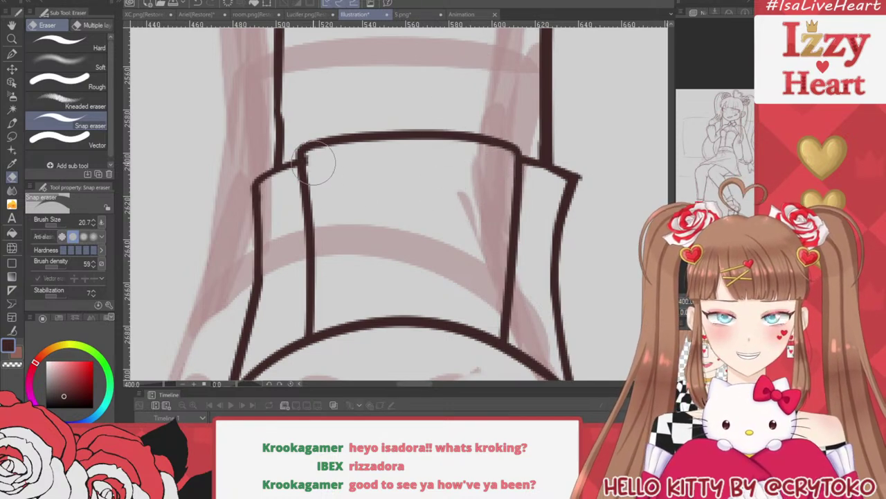
pyautogui.scroll(-5, 491, 141)
pyautogui.scroll(2, 491, 192)
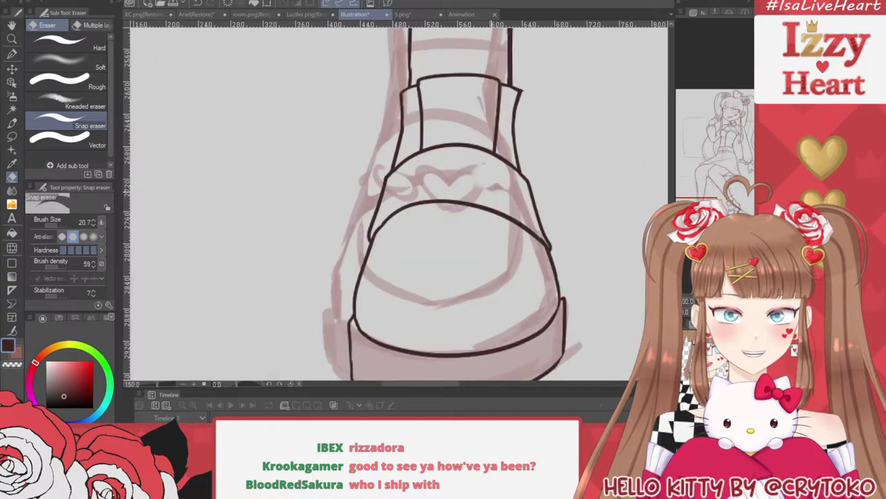
# Ink a rounded U-shaped opening below the strap on the front of the shoe, redrawing it narrower until it fits
pyautogui.press('p')
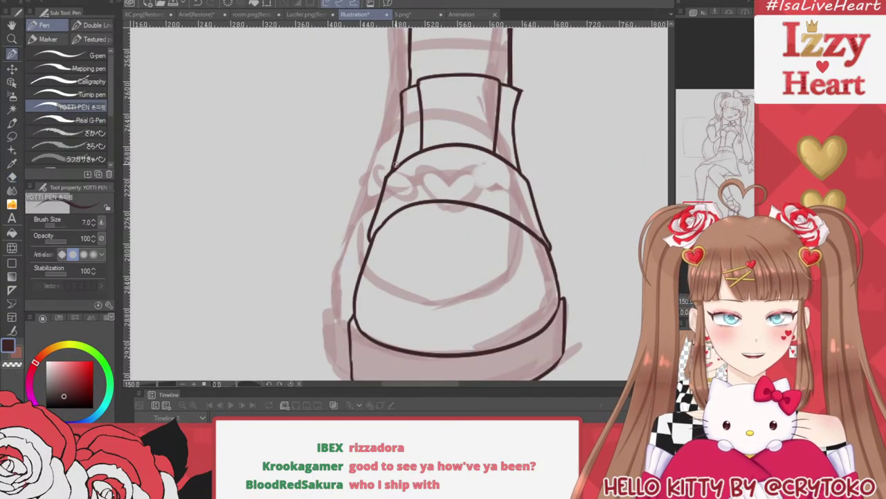
pyautogui.scroll(1, 396, 164)
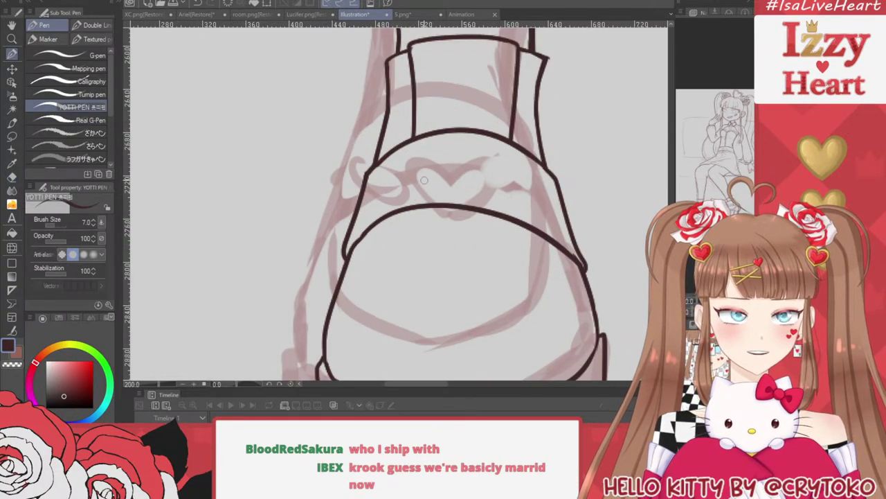
pyautogui.scroll(1, 425, 180)
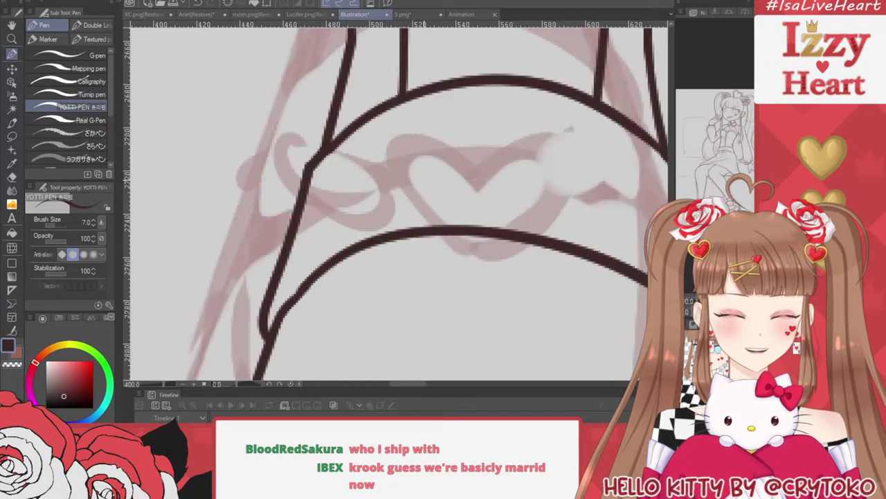
pyautogui.scroll(-1, 421, 177)
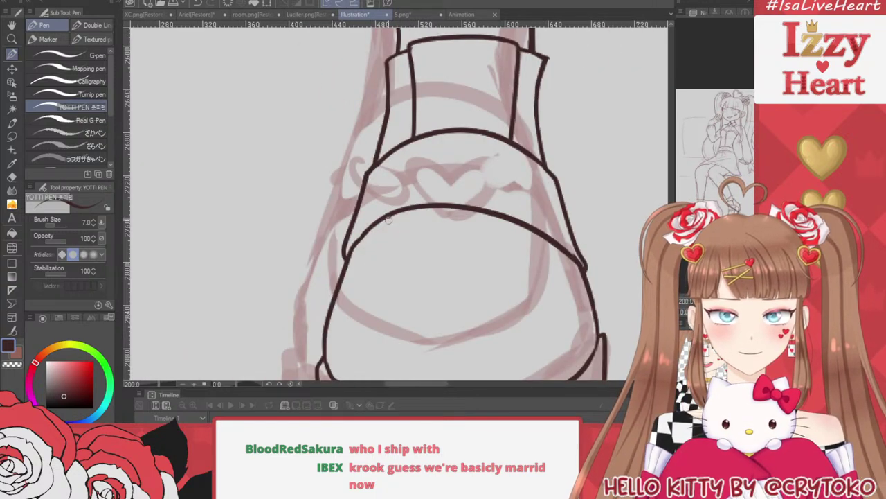
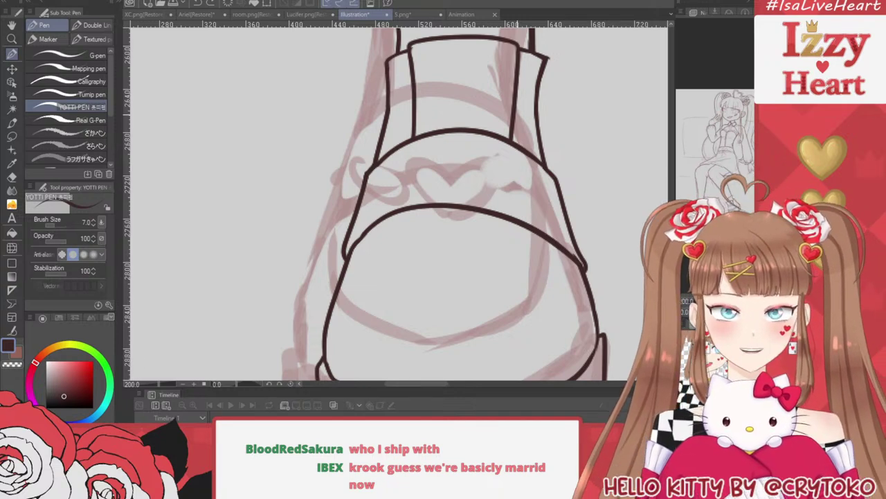
pyautogui.scroll(-1, 527, 123)
pyautogui.scroll(1, 532, 239)
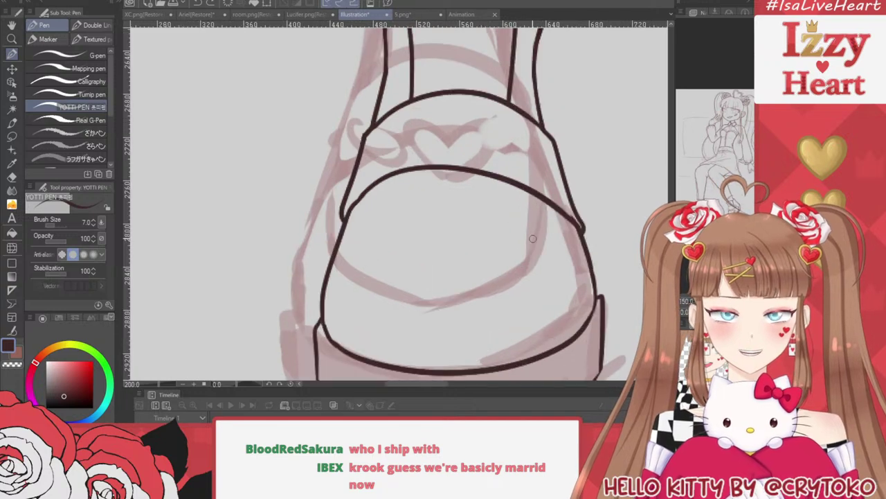
pyautogui.moveTo(363, 216)
pyautogui.mouseDown()
pyautogui.moveTo(356, 287)
pyautogui.moveTo(498, 318)
pyautogui.moveTo(541, 280)
pyautogui.mouseUp()
pyautogui.hotkey('ctrl', 'z')
pyautogui.moveTo(361, 221)
pyautogui.mouseDown()
pyautogui.moveTo(411, 309)
pyautogui.moveTo(502, 309)
pyautogui.moveTo(550, 268)
pyautogui.moveTo(526, 173)
pyautogui.mouseUp()
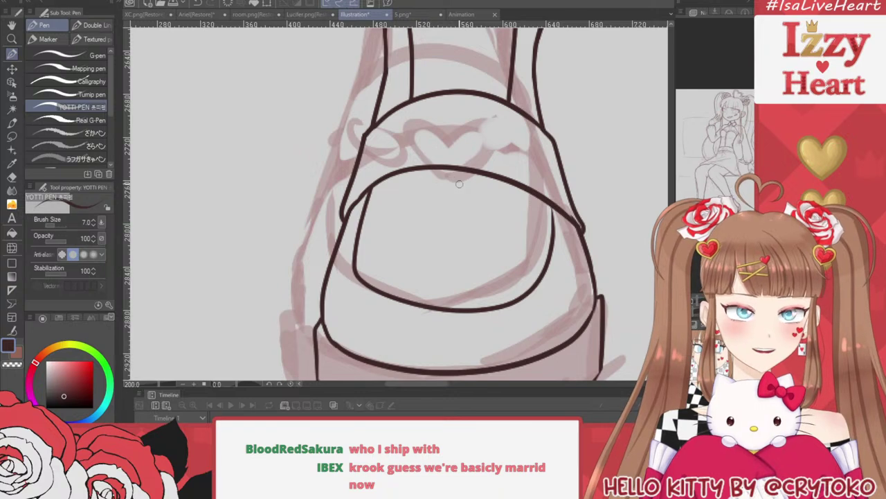
pyautogui.hotkey('ctrl', 'z')
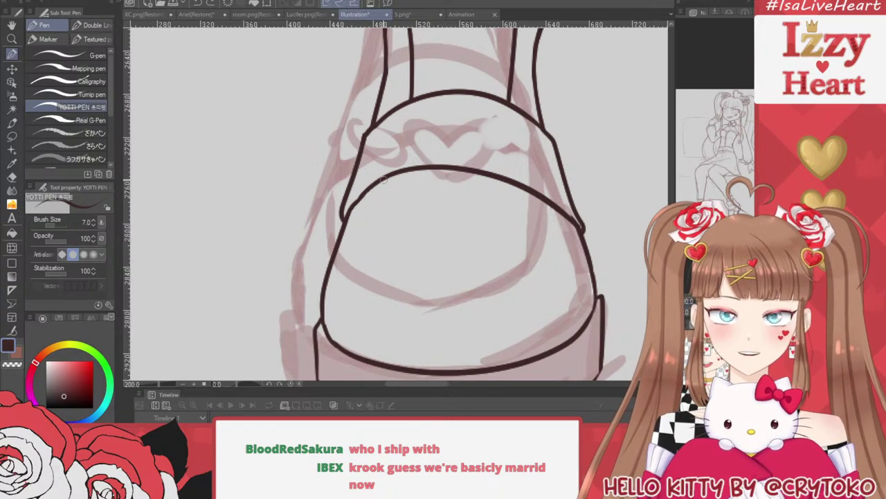
pyautogui.moveTo(384, 187)
pyautogui.mouseDown()
pyautogui.moveTo(374, 292)
pyautogui.moveTo(458, 305)
pyautogui.moveTo(541, 293)
pyautogui.moveTo(558, 249)
pyautogui.mouseUp()
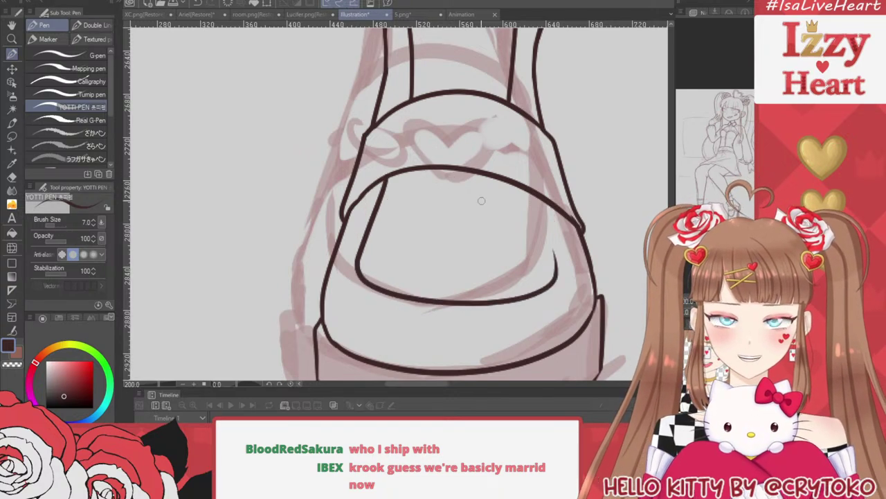
pyautogui.hotkey('ctrl', 'z')
pyautogui.moveTo(385, 182)
pyautogui.mouseDown()
pyautogui.moveTo(387, 271)
pyautogui.moveTo(481, 294)
pyautogui.moveTo(525, 244)
pyautogui.moveTo(525, 190)
pyautogui.mouseUp()
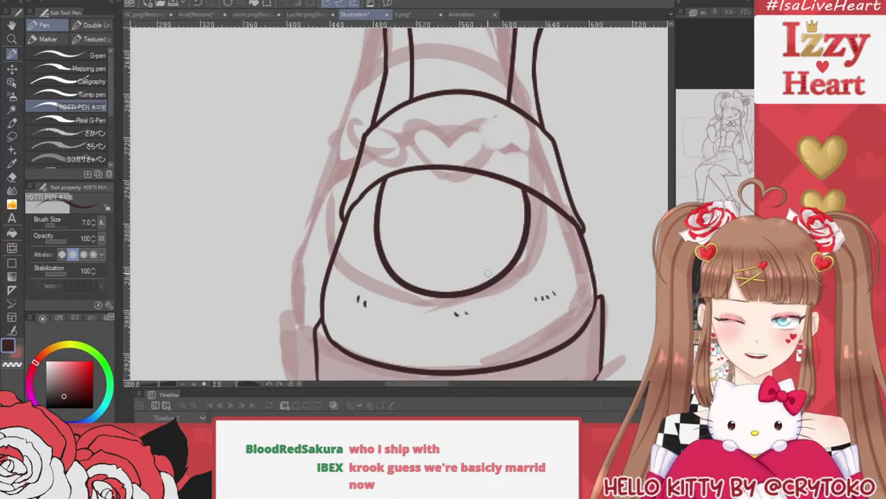
# Hide the rough sketch layer and check the line art of the whole figure
pyautogui.scroll(-8, 487, 274)
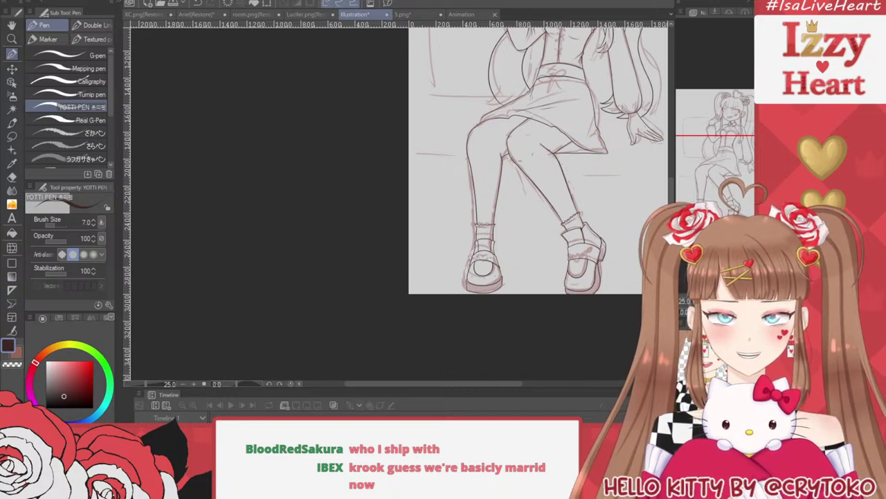
pyautogui.click(684, 388)
pyautogui.scroll(-2, 352, 349)
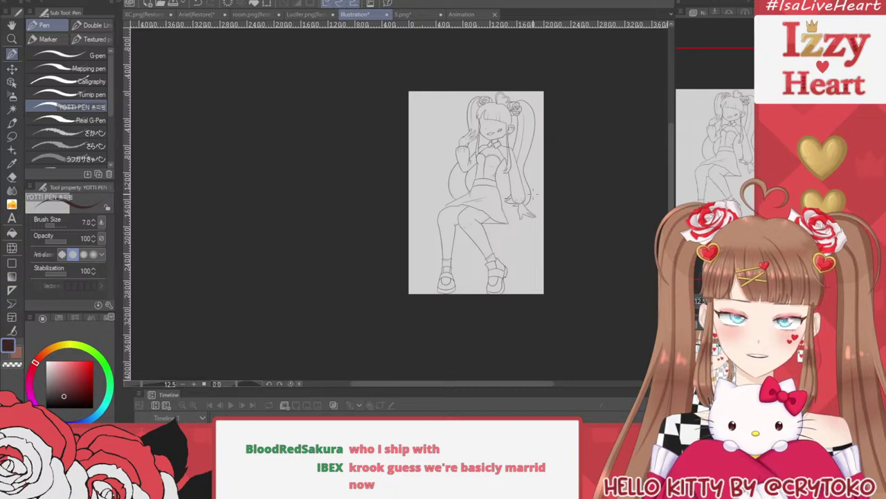
pyautogui.scroll(2, 533, 194)
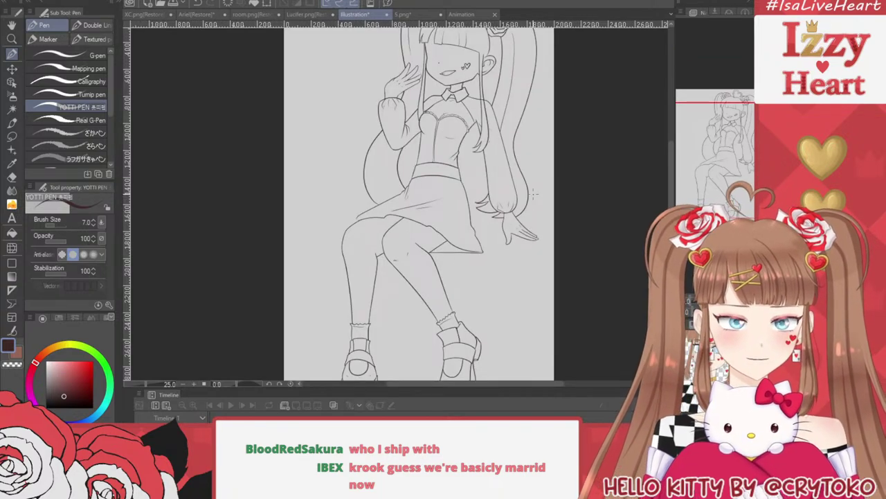
# Extend the open end of the skirt's outer edge in a curve down to the thigh outline
pyautogui.scroll(6, 331, 219)
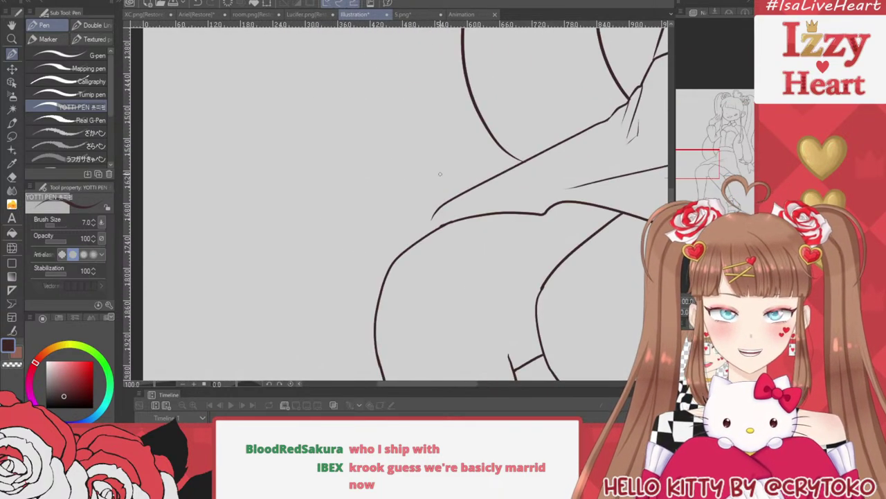
pyautogui.scroll(4, 428, 294)
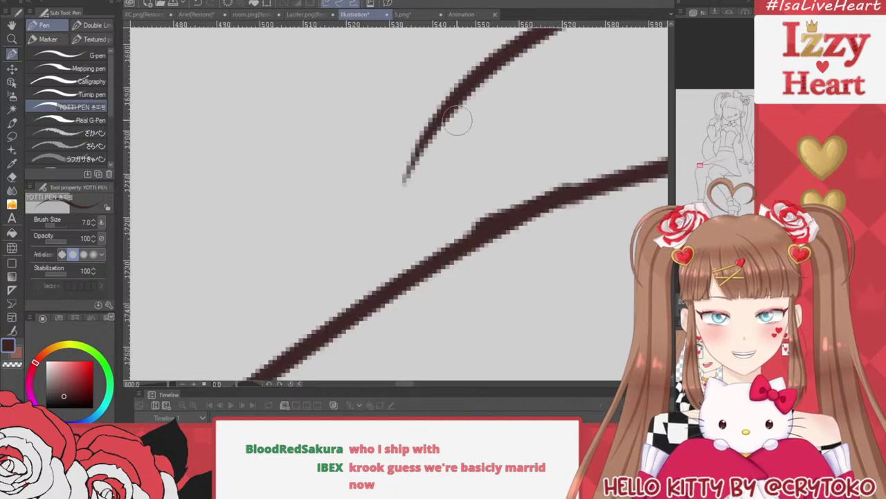
pyautogui.moveTo(441, 119); pyautogui.dragTo(385, 275)
pyautogui.moveTo(390, 233); pyautogui.dragTo(383, 308)
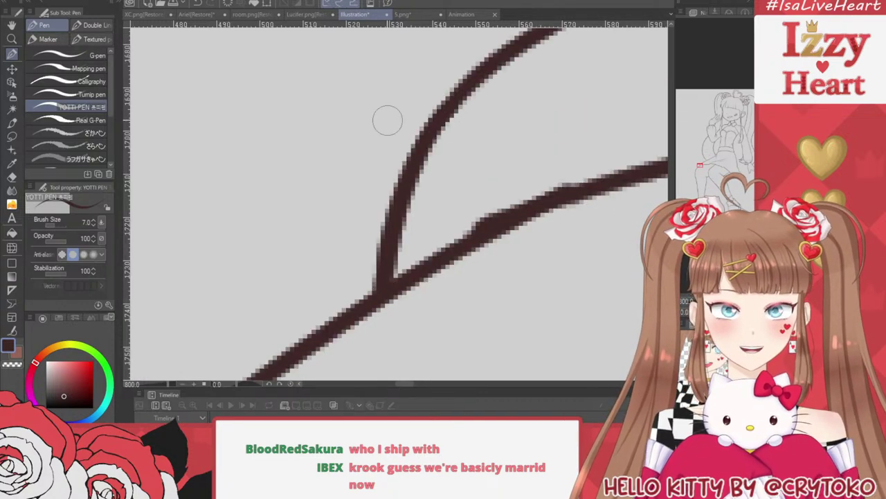
pyautogui.scroll(-2, 386, 119)
pyautogui.scroll(-8, 387, 120)
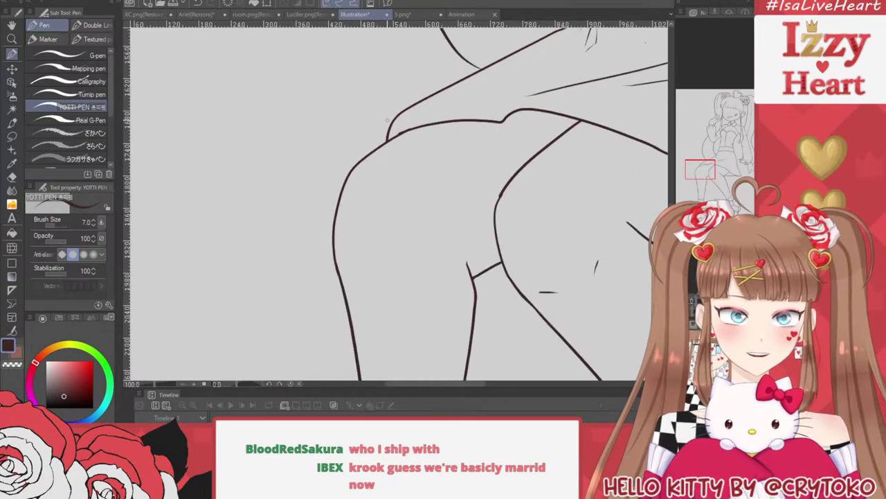
pyautogui.moveTo(389, 125); pyautogui.dragTo(362, 278)
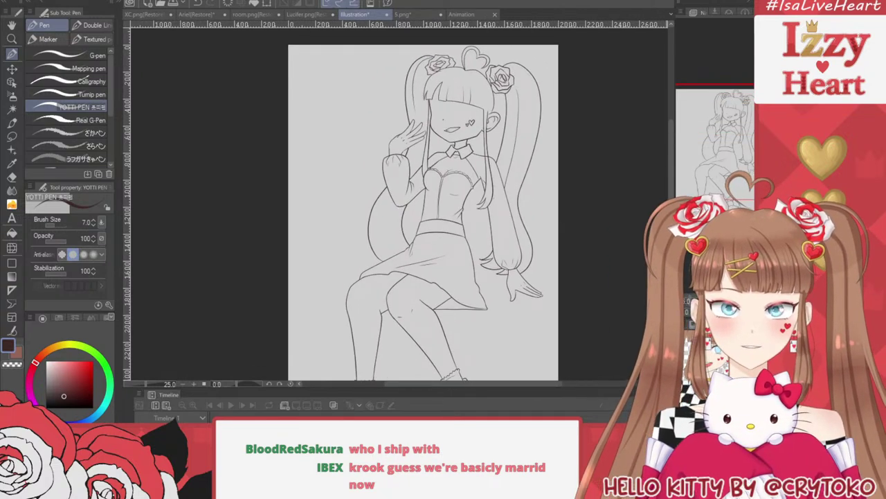
# Show the rough sketch again and ink two upper lash strokes that curve down at the outer corner, on the eye above the cheek hearts
pyautogui.moveTo(582, 126)
pyautogui.mouseDown()
pyautogui.moveTo(582, 15)
pyautogui.moveTo(588, 118)
pyautogui.mouseUp()
pyautogui.scroll(2, 588, 120)
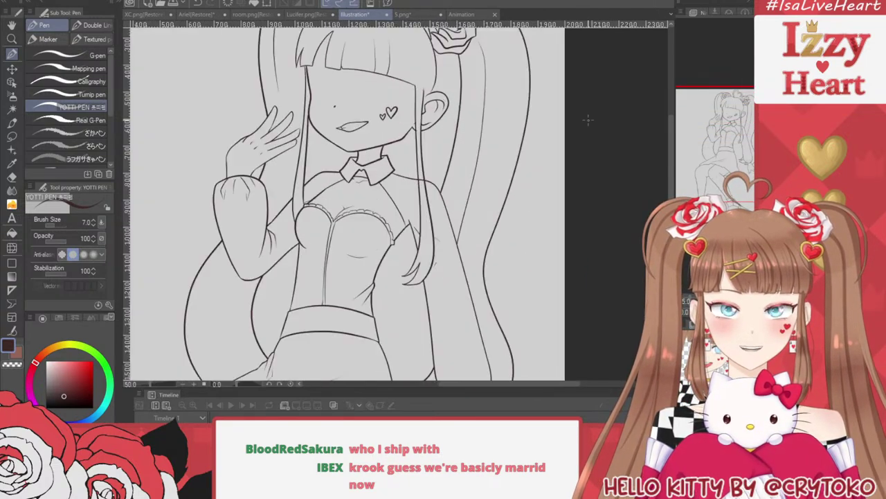
pyautogui.scroll(4, 356, 83)
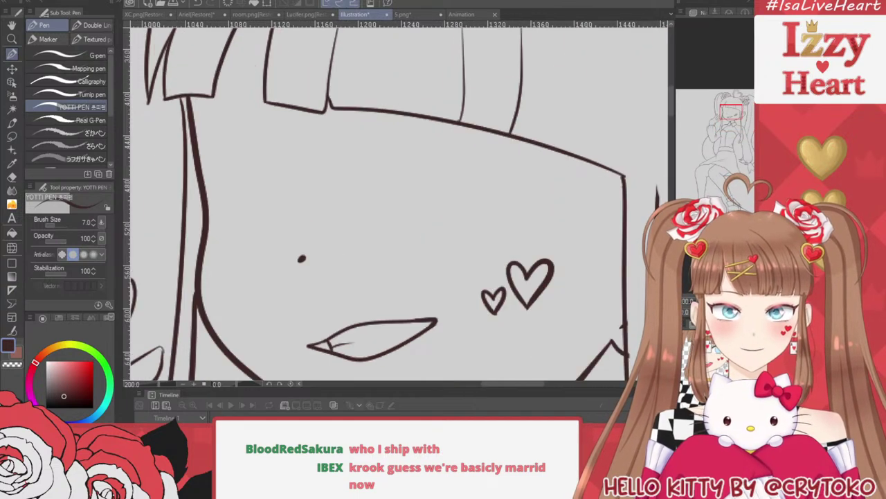
pyautogui.click(684, 360)
pyautogui.moveTo(398, 187)
pyautogui.mouseDown()
pyautogui.moveTo(495, 138)
pyautogui.moveTo(591, 140)
pyautogui.moveTo(604, 168)
pyautogui.moveTo(578, 217)
pyautogui.mouseUp()
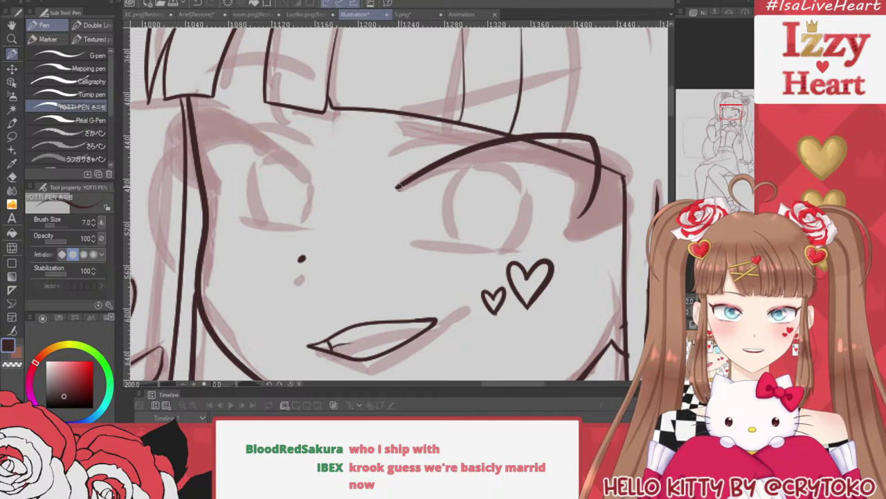
pyautogui.moveTo(398, 187)
pyautogui.mouseDown()
pyautogui.moveTo(498, 147)
pyautogui.moveTo(583, 149)
pyautogui.moveTo(591, 199)
pyautogui.mouseUp()
pyautogui.hotkey('ctrl', 'z')
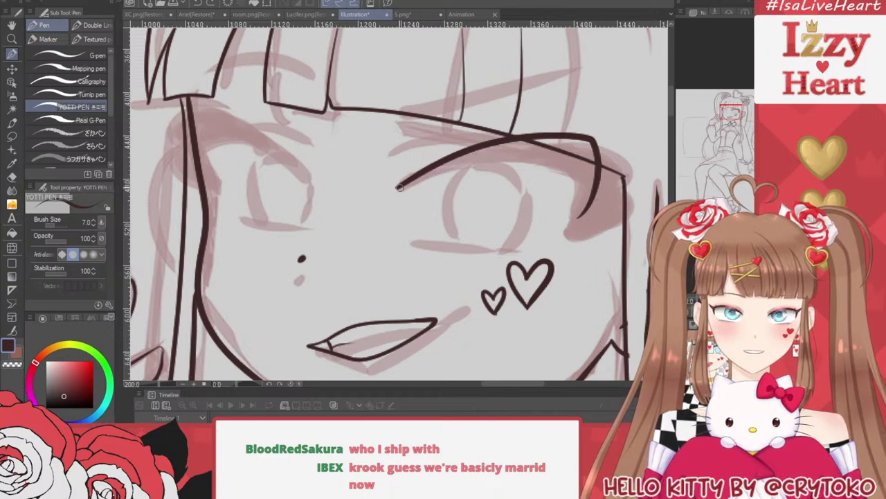
pyautogui.moveTo(398, 187)
pyautogui.mouseDown()
pyautogui.moveTo(500, 146)
pyautogui.moveTo(574, 150)
pyautogui.moveTo(595, 189)
pyautogui.moveTo(585, 215)
pyautogui.mouseUp()
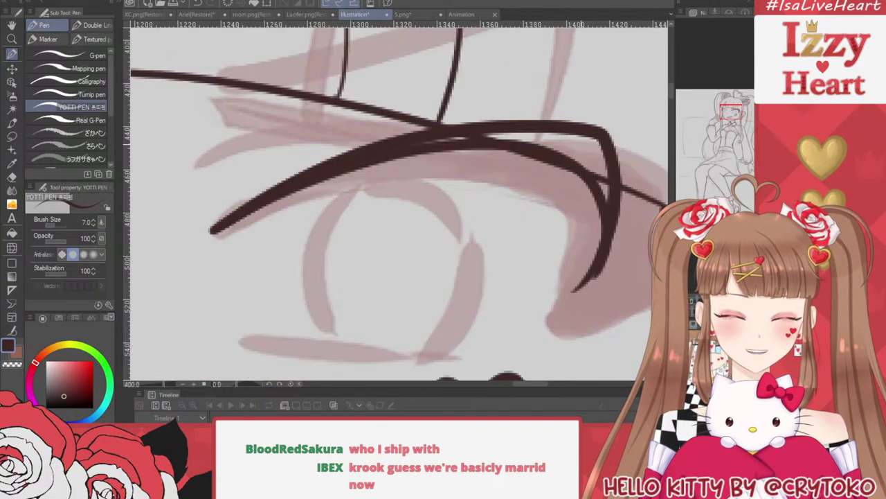
# Fill the gap between the two upper lash strokes with the dark line colour, referring only to the editing layer
pyautogui.scroll(2, 586, 183)
pyautogui.press('e')
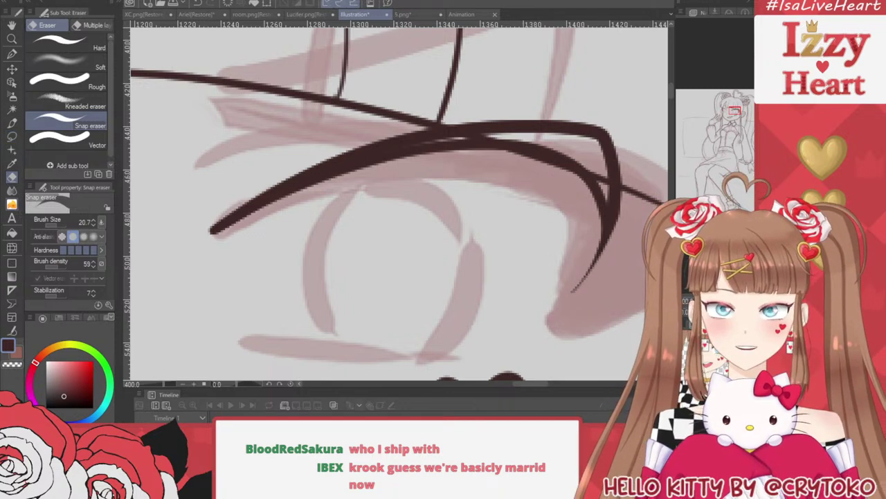
pyautogui.click(12, 205)
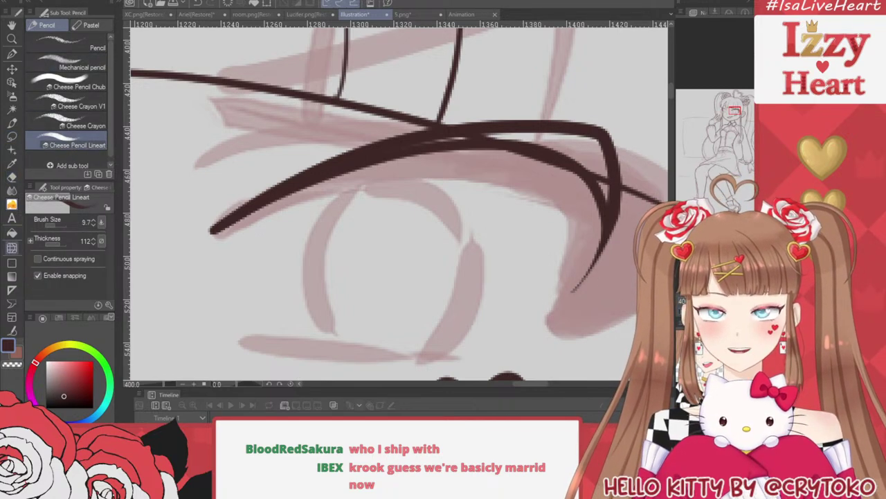
pyautogui.click(12, 233)
pyautogui.click(69, 44)
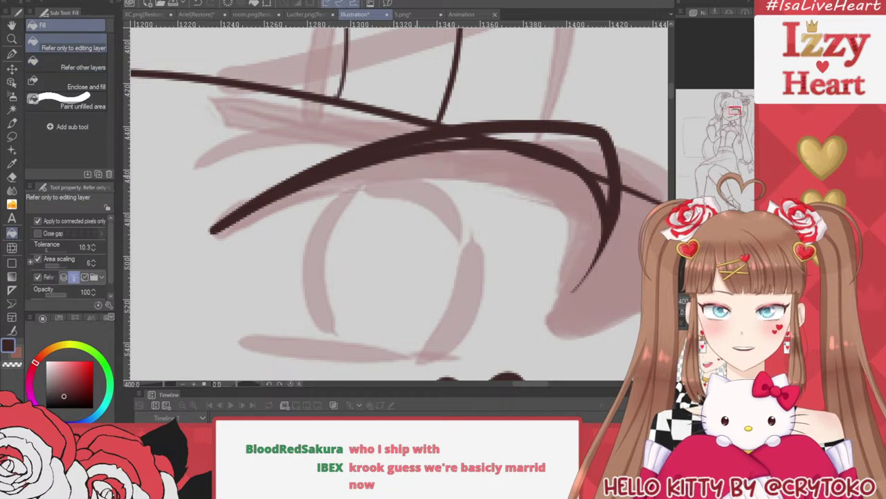
pyautogui.click(579, 148)
pyautogui.press('p')
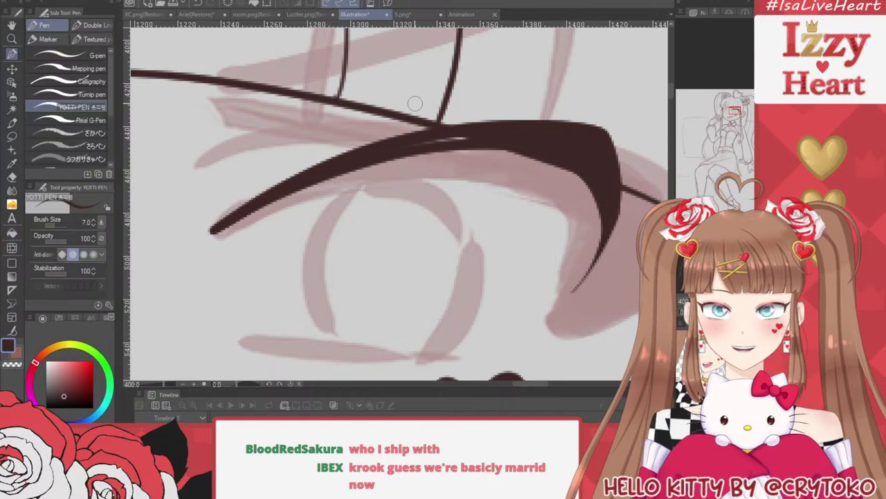
# Ink a thin arched stroke above the upper lash, from the inner corner round to the lash's outer edge
pyautogui.moveTo(216, 196)
pyautogui.mouseDown()
pyautogui.moveTo(326, 143)
pyautogui.moveTo(426, 127)
pyautogui.moveTo(634, 165)
pyautogui.moveTo(606, 187)
pyautogui.mouseUp()
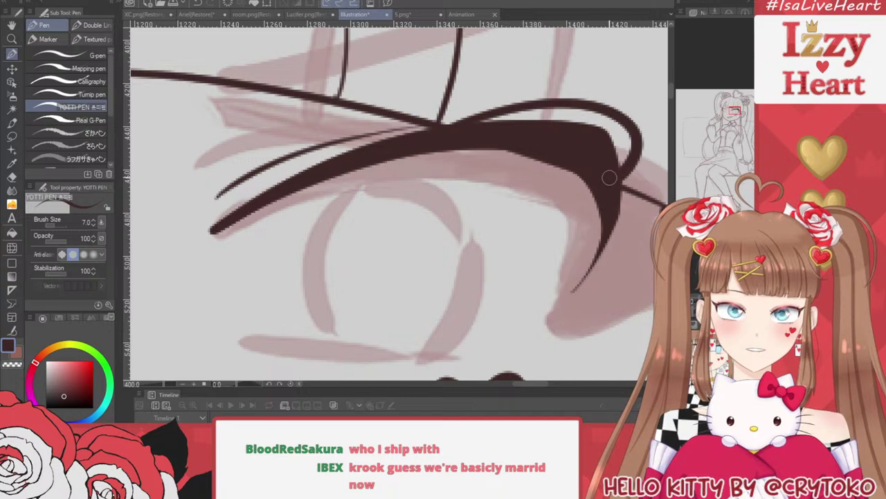
pyautogui.scroll(-2, 615, 116)
pyautogui.scroll(2, 622, 128)
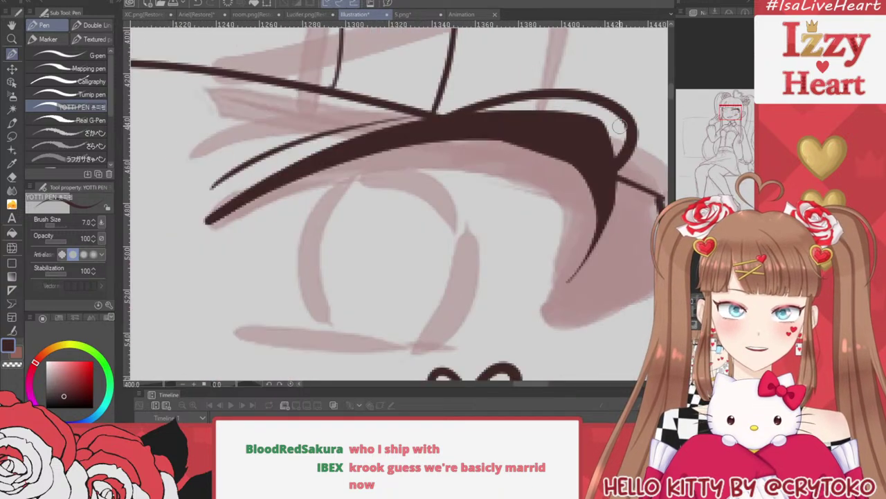
# Thicken the lash's outer corner into a solid rounded wing and trim its lower tip with the Snap eraser
pyautogui.moveTo(612, 176)
pyautogui.mouseDown()
pyautogui.moveTo(639, 235)
pyautogui.moveTo(576, 281)
pyautogui.moveTo(614, 224)
pyautogui.moveTo(615, 184)
pyautogui.mouseUp()
pyautogui.moveTo(581, 270)
pyautogui.mouseDown()
pyautogui.moveTo(613, 262)
pyautogui.moveTo(604, 264)
pyautogui.moveTo(624, 197)
pyautogui.moveTo(618, 177)
pyautogui.mouseUp()
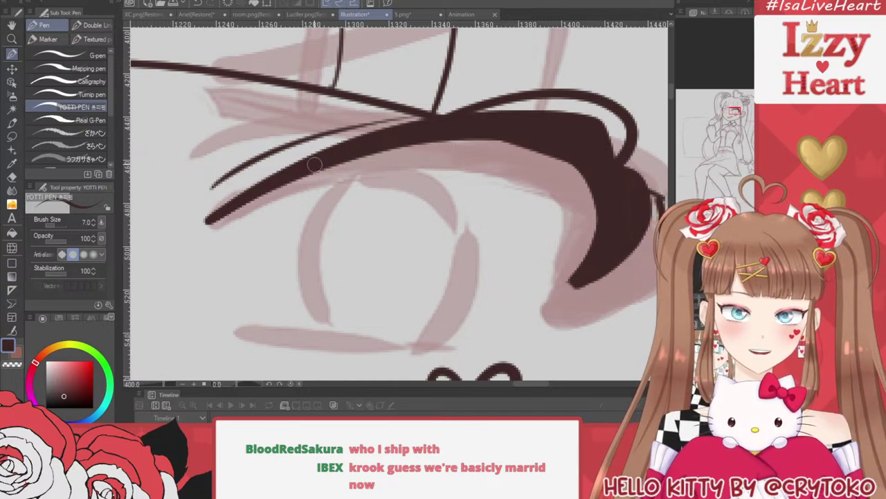
pyautogui.press('e')
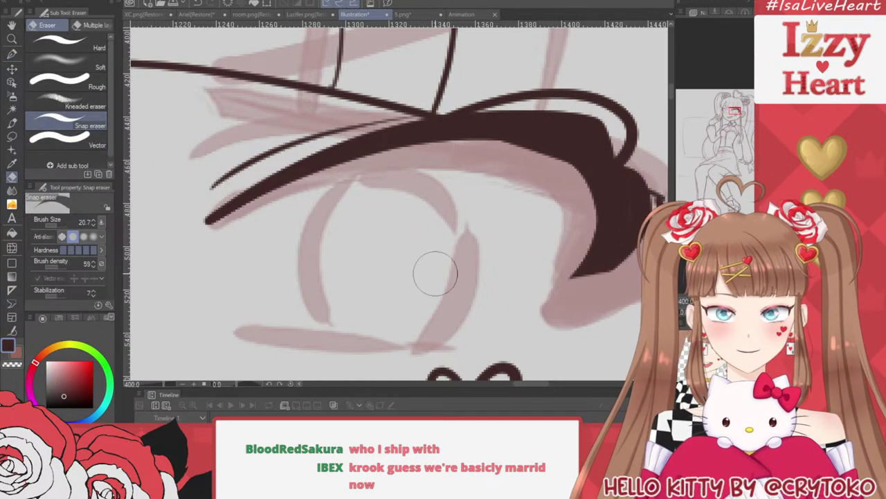
pyautogui.click(11, 54)
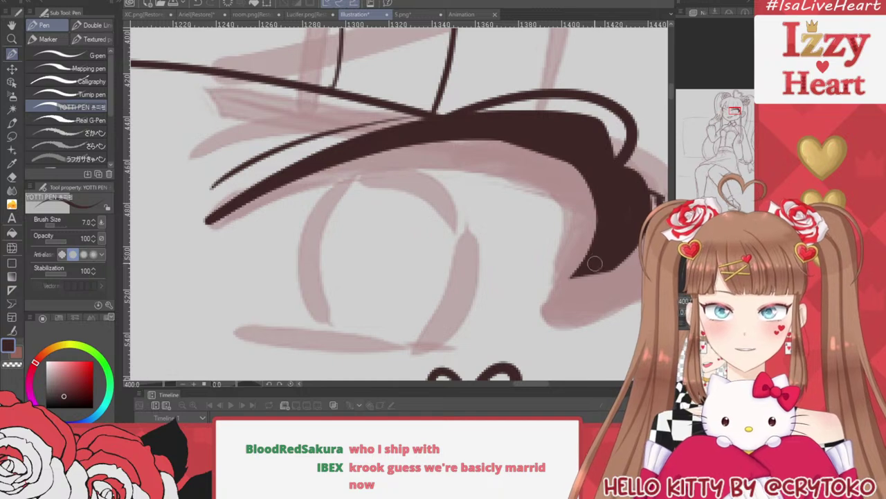
# Ink in the gap under the outer arch and smooth the thick lash's lower edge, retrying the curve
pyautogui.moveTo(460, 118)
pyautogui.mouseDown()
pyautogui.moveTo(552, 95)
pyautogui.moveTo(602, 108)
pyautogui.moveTo(617, 133)
pyautogui.moveTo(606, 166)
pyautogui.moveTo(619, 158)
pyautogui.moveTo(599, 104)
pyautogui.moveTo(613, 134)
pyautogui.moveTo(579, 109)
pyautogui.moveTo(485, 123)
pyautogui.moveTo(504, 108)
pyautogui.mouseUp()
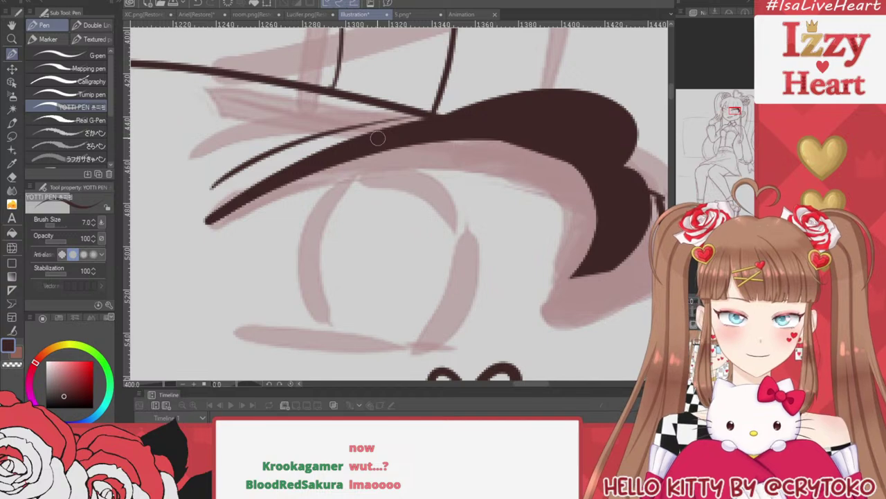
pyautogui.moveTo(379, 139)
pyautogui.mouseDown()
pyautogui.moveTo(460, 119)
pyautogui.moveTo(580, 173)
pyautogui.moveTo(589, 251)
pyautogui.mouseUp()
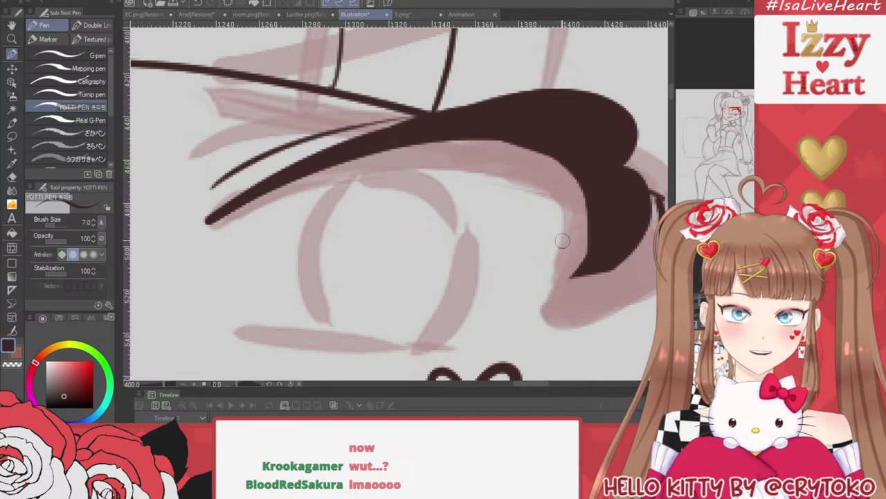
pyautogui.hotkey('ctrl', 'z')
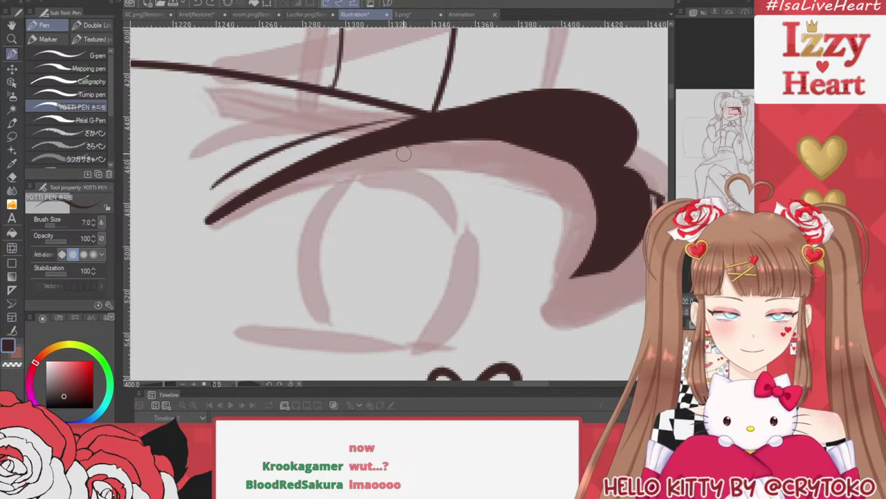
pyautogui.moveTo(472, 131)
pyautogui.mouseDown()
pyautogui.moveTo(548, 162)
pyautogui.moveTo(588, 247)
pyautogui.mouseUp()
pyautogui.hotkey('ctrl', 'z')
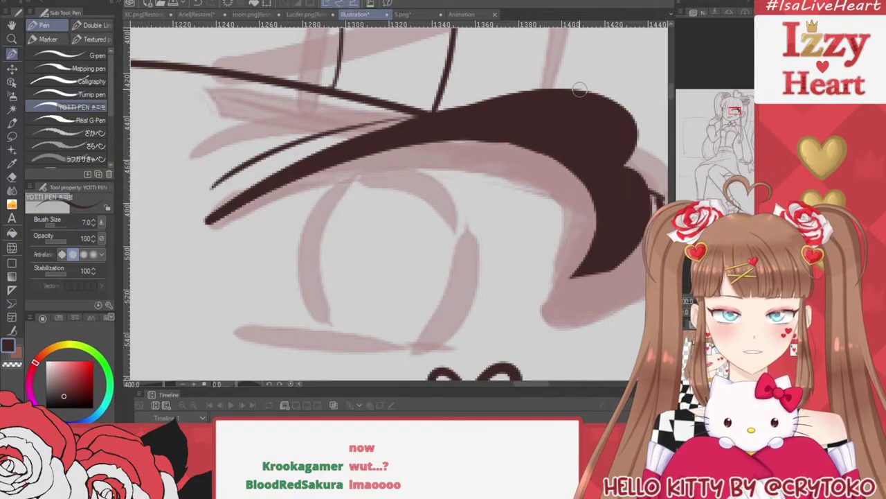
pyautogui.scroll(-2, 580, 90)
pyautogui.scroll(2, 618, 190)
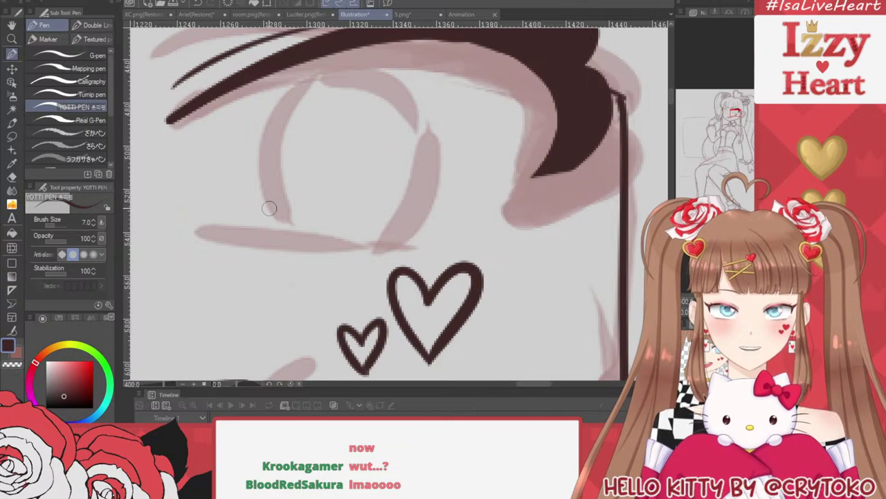
# Ink a thin, slightly wavy lower lid line under the iris, redrawing it once
pyautogui.moveTo(199, 221)
pyautogui.mouseDown()
pyautogui.moveTo(378, 249)
pyautogui.moveTo(462, 232)
pyautogui.mouseUp()
pyautogui.hotkey('ctrl', 'z')
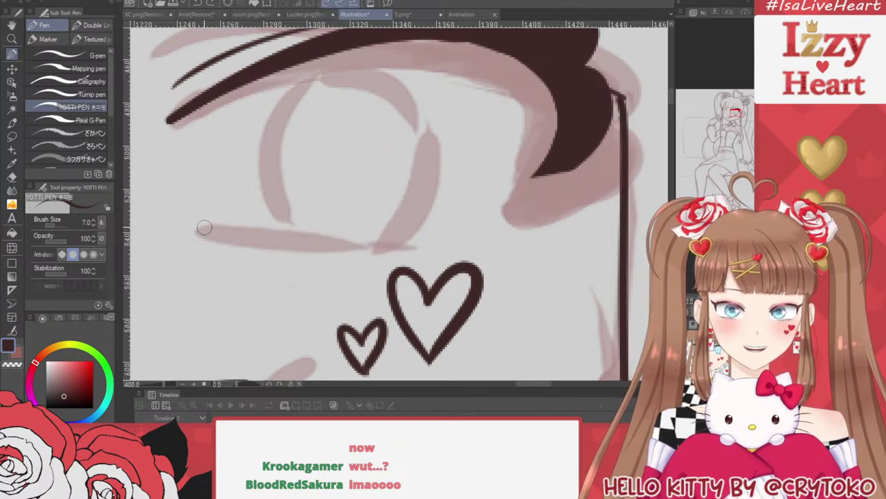
pyautogui.moveTo(202, 226)
pyautogui.mouseDown()
pyautogui.moveTo(439, 229)
pyautogui.moveTo(471, 220)
pyautogui.mouseUp()
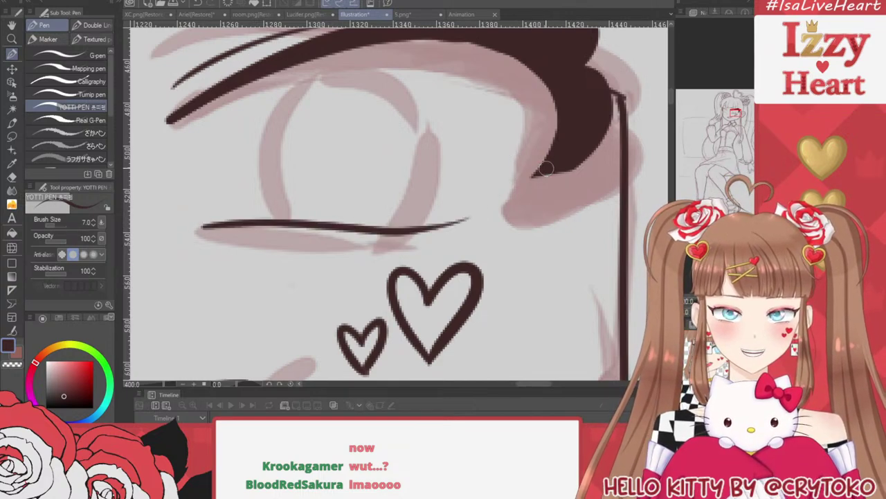
# Lengthen the outer lash wing's lower tip into a sharper point and thicken its underside
pyautogui.moveTo(542, 174)
pyautogui.mouseDown()
pyautogui.moveTo(524, 192)
pyautogui.moveTo(599, 152)
pyautogui.moveTo(589, 137)
pyautogui.mouseUp()
pyautogui.hotkey('ctrl', 'z')
pyautogui.hotkey('ctrl', 'z')
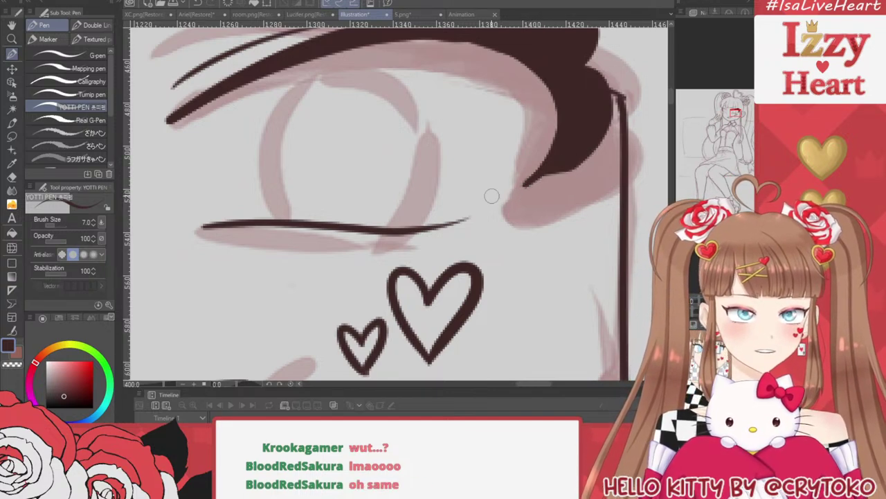
pyautogui.moveTo(527, 185)
pyautogui.mouseDown()
pyautogui.moveTo(568, 165)
pyautogui.moveTo(554, 178)
pyautogui.mouseUp()
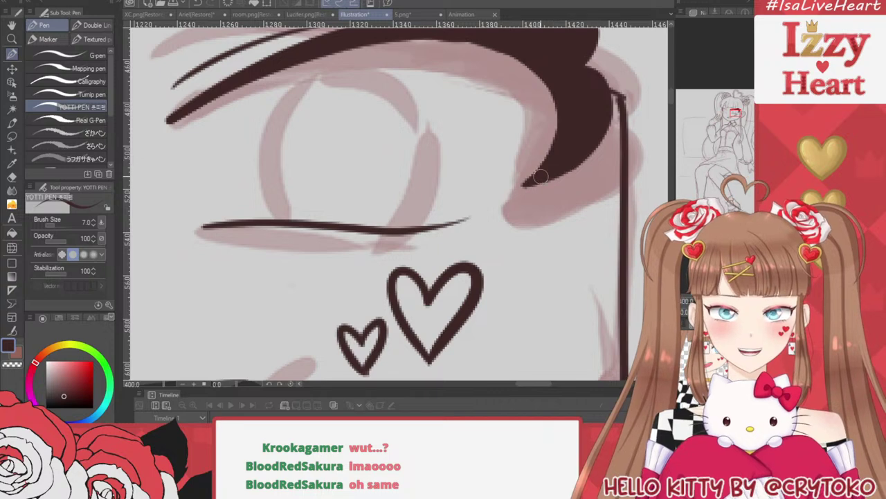
# Erase the blunt inner end of the upper lash to give it a tapered point
pyautogui.scroll(-3, 540, 198)
pyautogui.scroll(5, 502, 154)
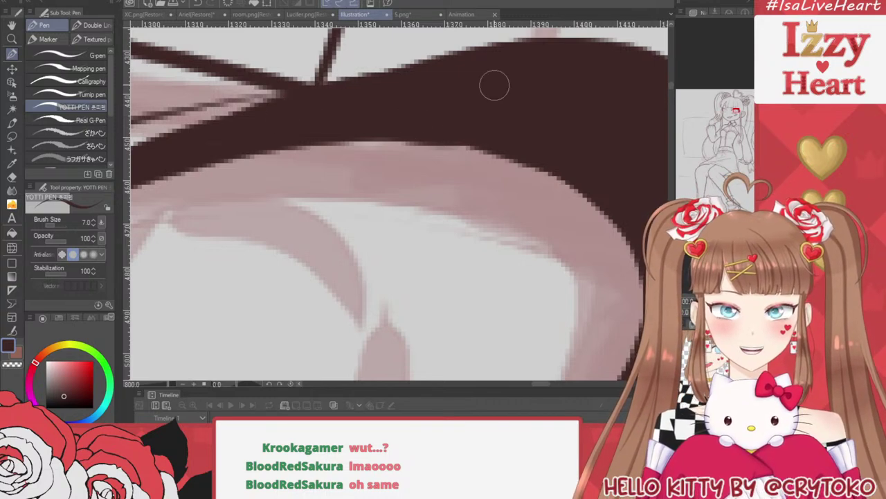
pyautogui.scroll(-2, 441, 91)
pyautogui.scroll(-3, 441, 91)
pyautogui.scroll(-1, 491, 133)
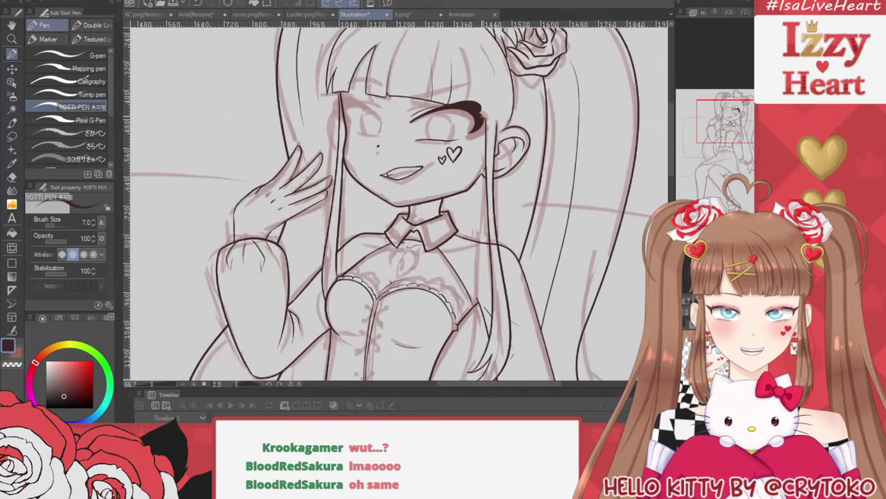
pyautogui.scroll(3, 491, 133)
pyautogui.scroll(2, 282, 156)
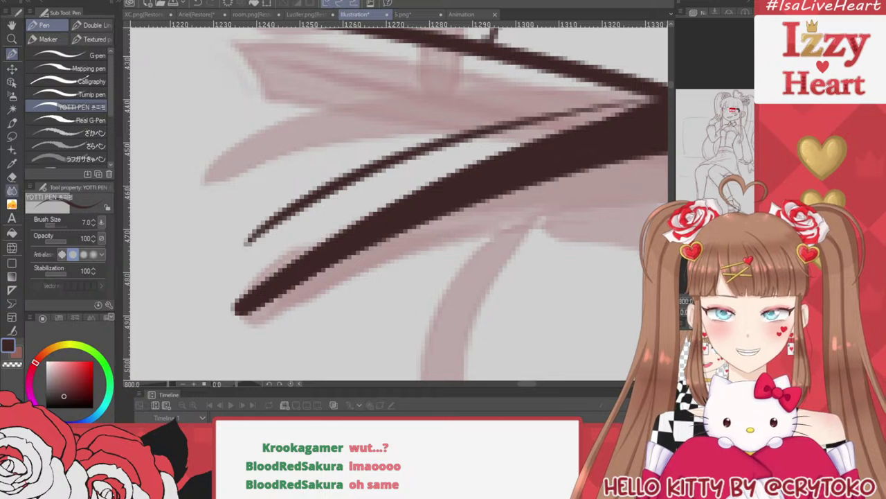
pyautogui.click(12, 177)
pyautogui.moveTo(240, 303)
pyautogui.mouseDown()
pyautogui.moveTo(409, 196)
pyautogui.moveTo(270, 275)
pyautogui.moveTo(345, 235)
pyautogui.moveTo(415, 174)
pyautogui.mouseUp()
pyautogui.hotkey('ctrl', 'z')
pyautogui.hotkey('ctrl', 'z')
pyautogui.hotkey('ctrl', 'z')
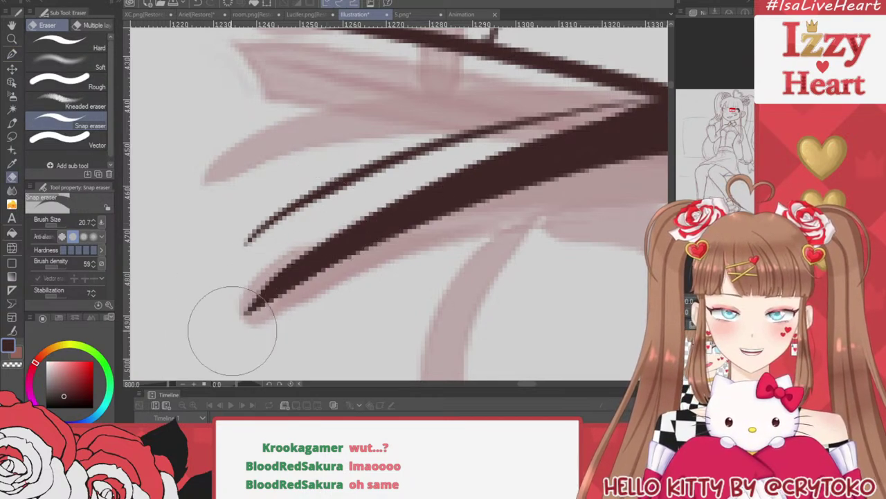
# Erase the lower lid line under the iris and redraw it slightly higher as a thin, gently wavy stroke
pyautogui.press('p')
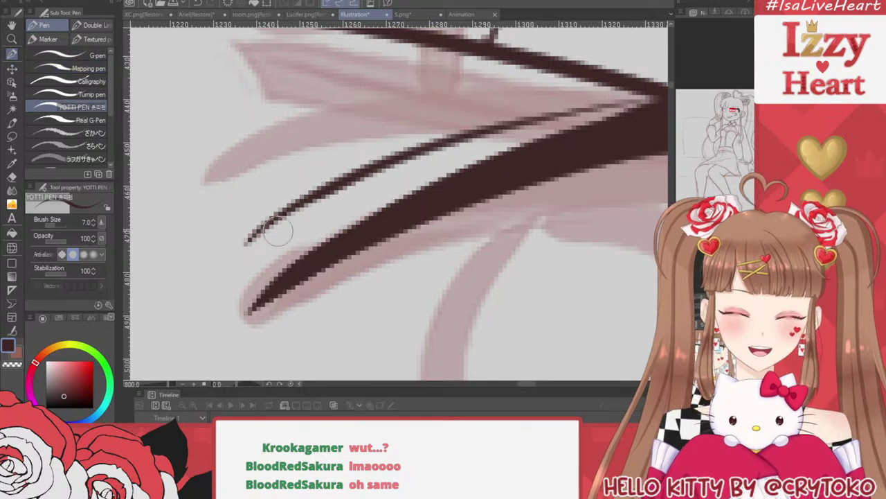
pyautogui.scroll(-6, 336, 193)
pyautogui.scroll(2, 337, 193)
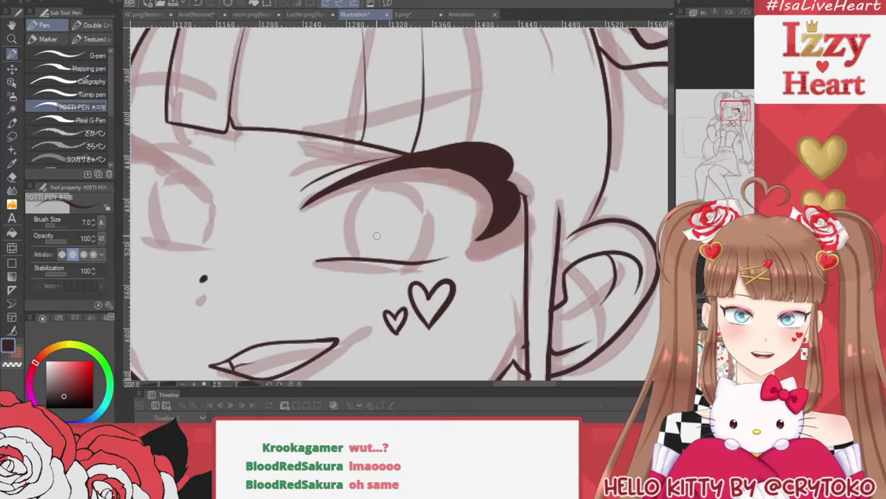
pyautogui.scroll(2, 352, 198)
pyautogui.press('e')
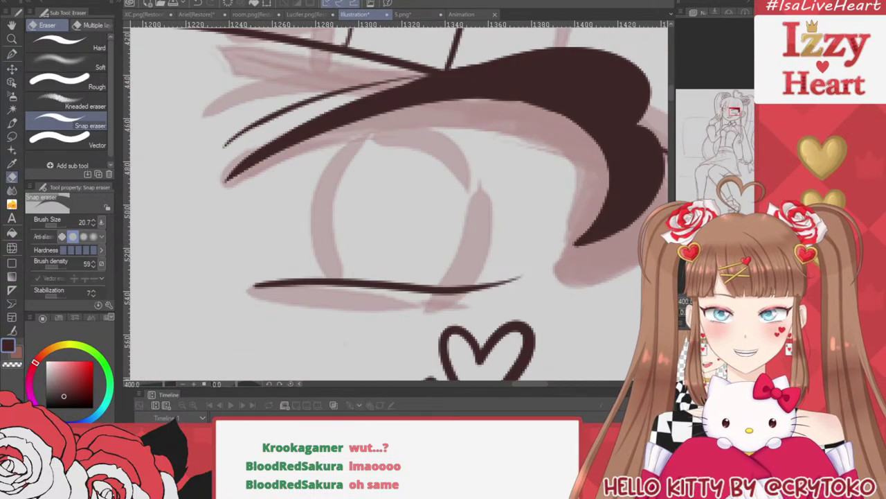
pyautogui.moveTo(217, 271)
pyautogui.mouseDown()
pyautogui.moveTo(373, 288)
pyautogui.moveTo(495, 289)
pyautogui.mouseUp()
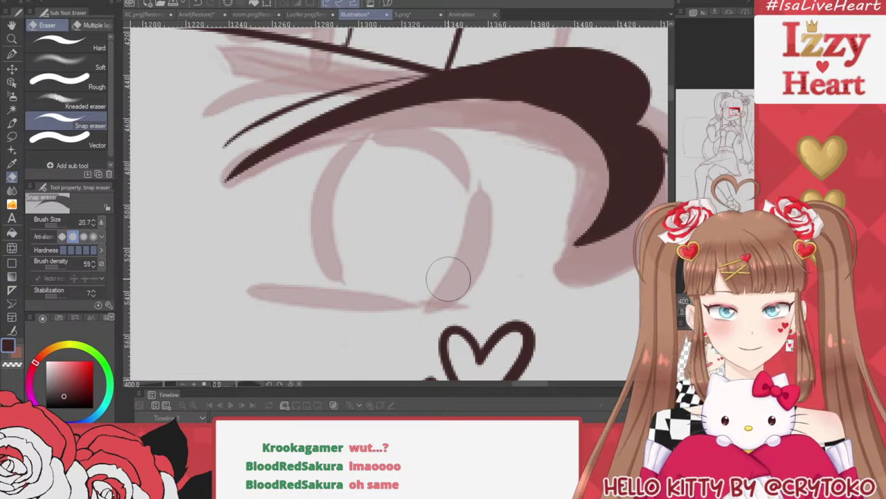
pyautogui.press('p')
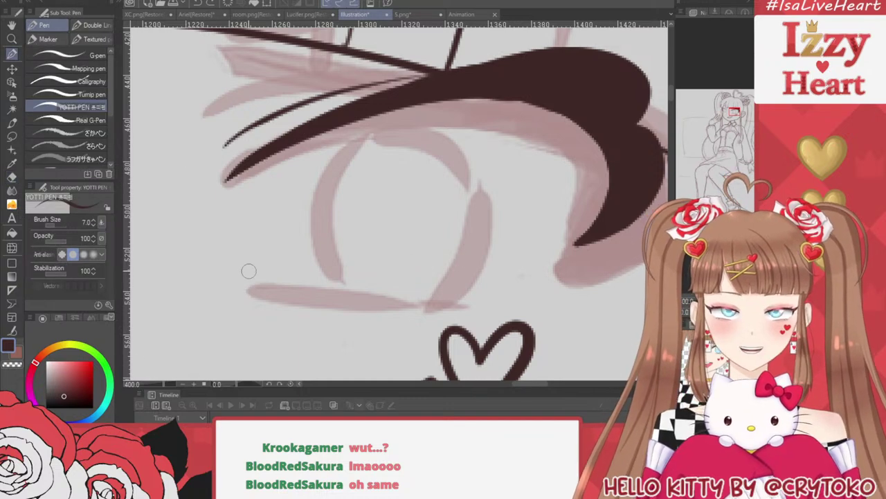
pyautogui.moveTo(242, 270)
pyautogui.mouseDown()
pyautogui.moveTo(465, 294)
pyautogui.moveTo(503, 275)
pyautogui.mouseUp()
pyautogui.scroll(-5, 572, 207)
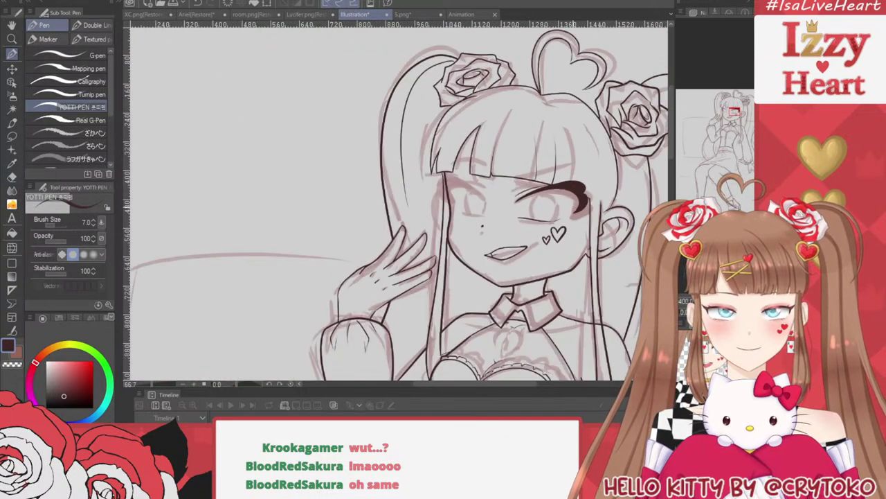
pyautogui.scroll(4, 599, 195)
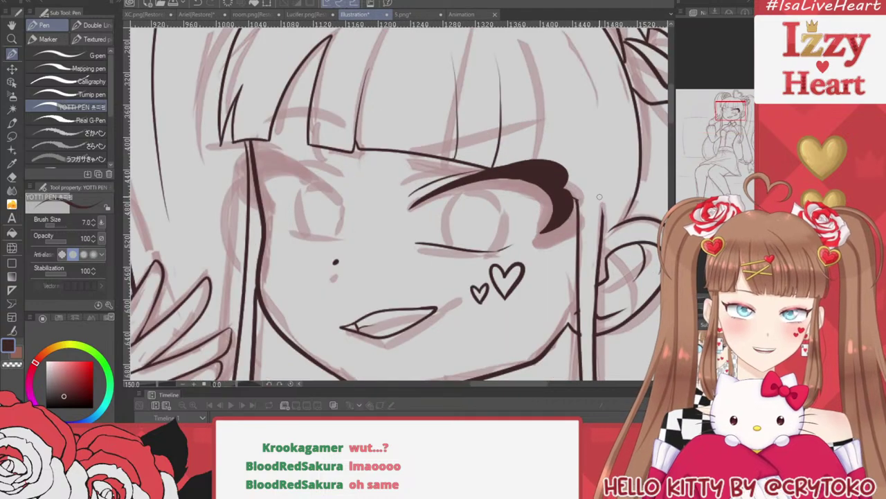
# Hide the rough sketch and shift the inked eye slightly up and toward the nose
pyautogui.click(683, 352)
pyautogui.click(683, 352)
pyautogui.click(683, 367)
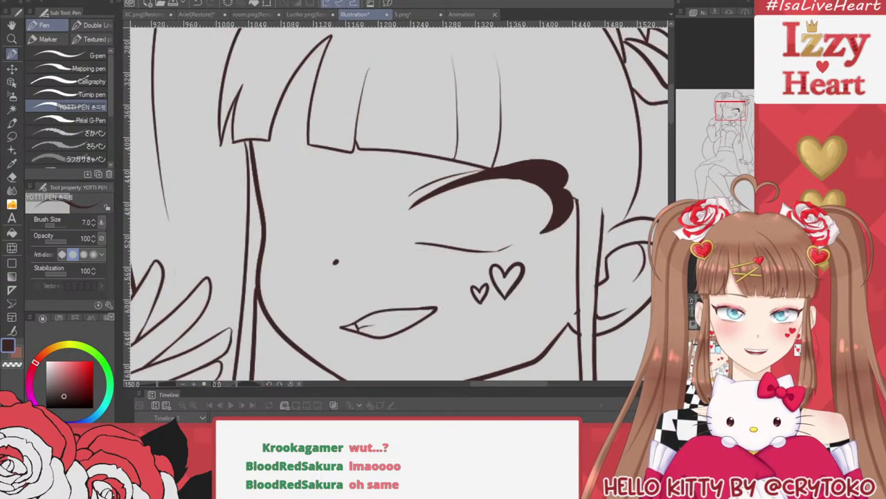
pyautogui.scroll(-1, 460, 137)
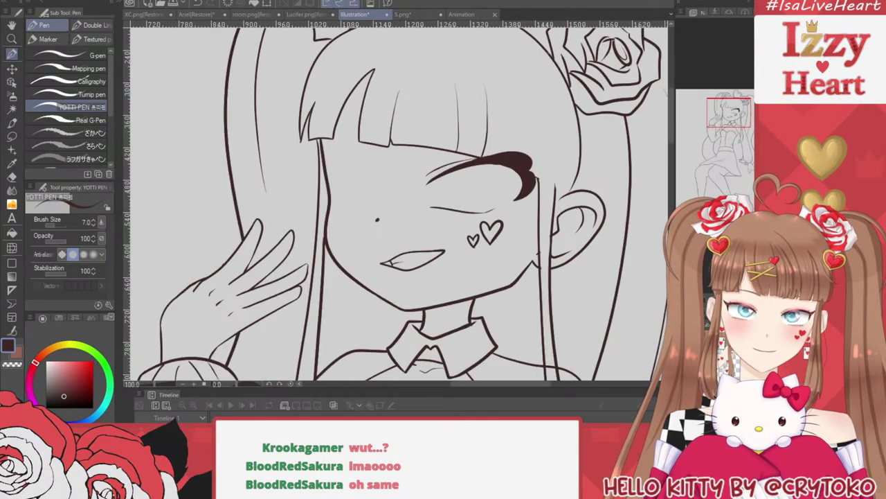
pyautogui.hotkey('ctrl', 't')
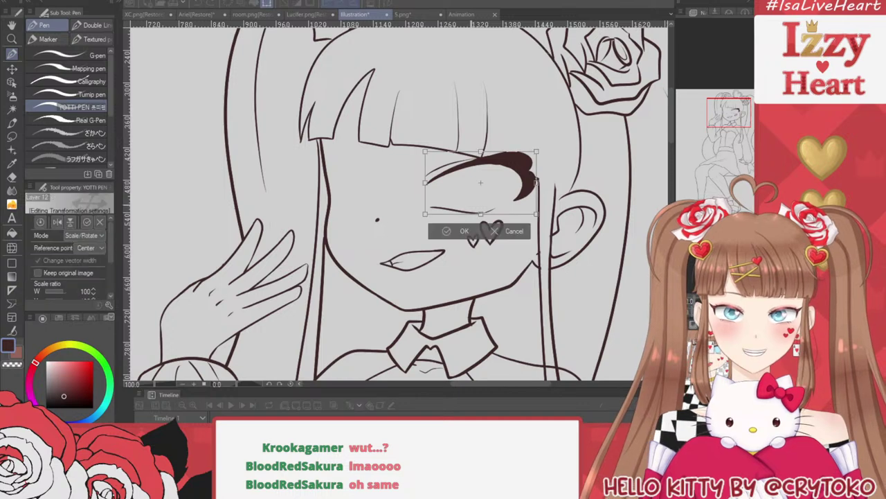
pyautogui.moveTo(510, 198); pyautogui.dragTo(476, 181)
pyautogui.click(444, 229)
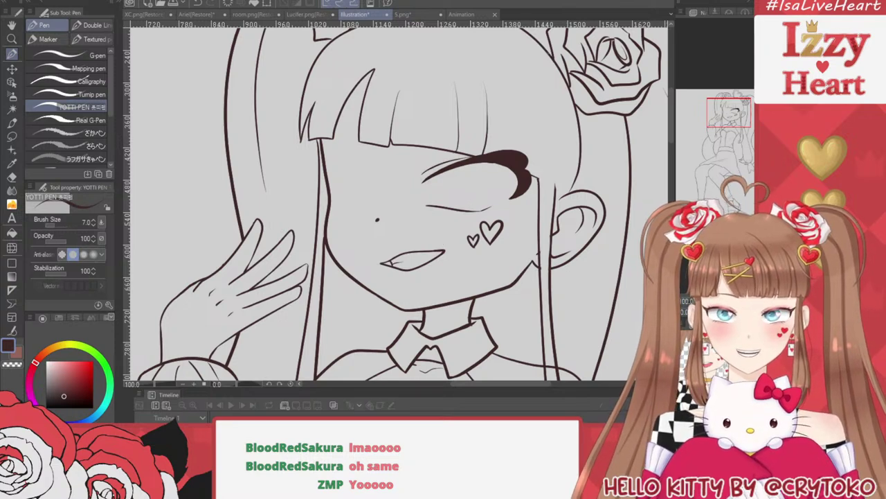
# Flip the copied eye horizontally, narrow it and place it on the other side of the face
pyautogui.hotkey('ctrl', 't')
pyautogui.click(57, 221)
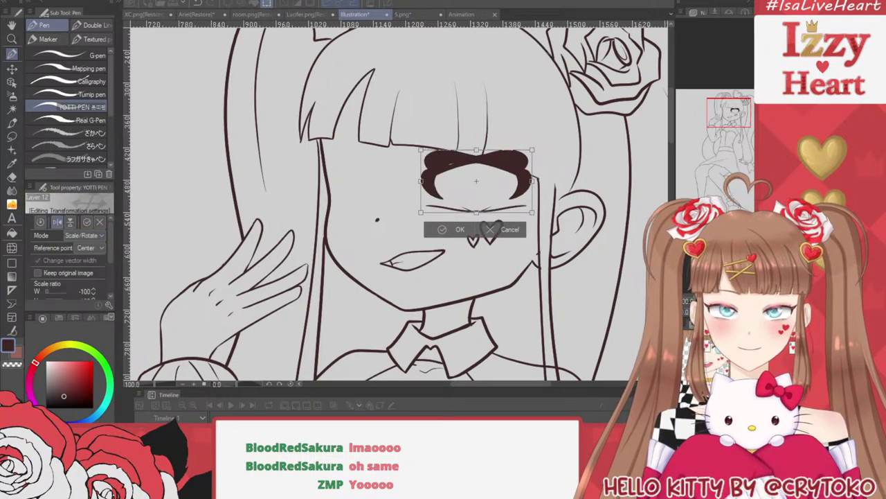
pyautogui.hotkey('ctrl', 'shift', 't')
pyautogui.moveTo(476, 182); pyautogui.dragTo(355, 175)
pyautogui.press('Return')
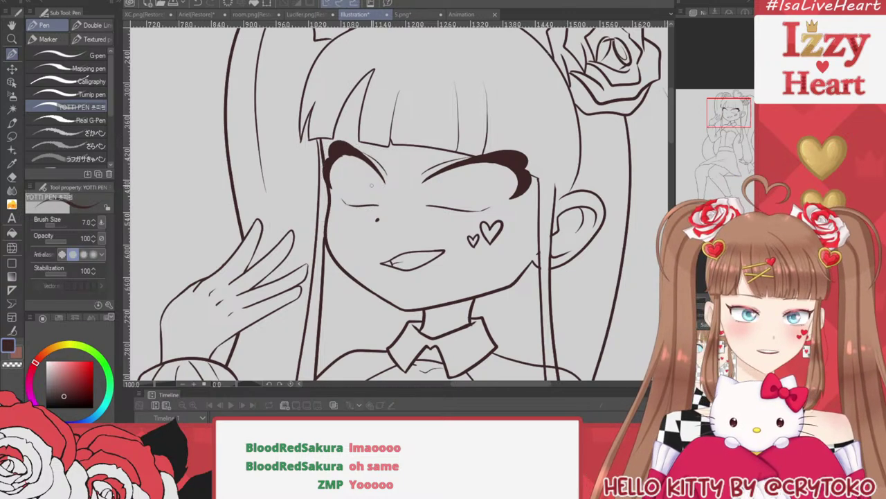
# Rotate the mirrored eye slightly clockwise and nudge it up and toward the face outline
pyautogui.scroll(4, 372, 185)
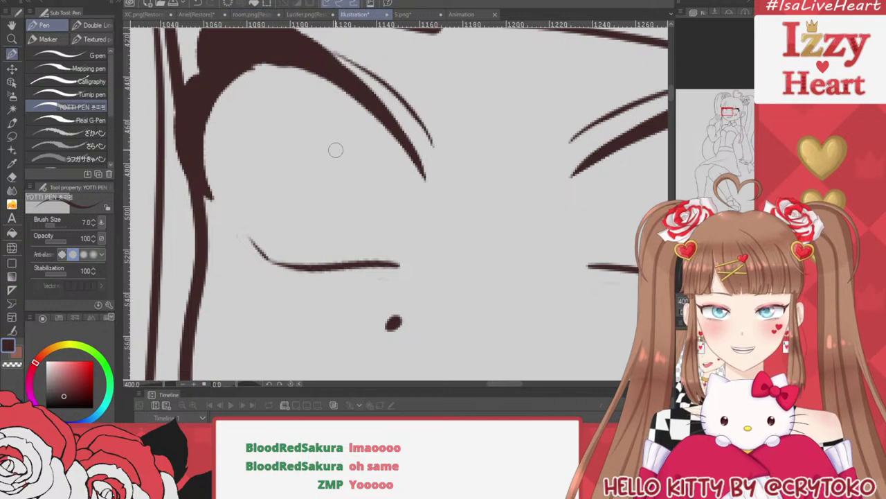
pyautogui.scroll(-2, 336, 150)
pyautogui.click(267, 3)
pyautogui.moveTo(336, 152); pyautogui.dragTo(339, 143)
pyautogui.moveTo(398, 208); pyautogui.dragTo(392, 215)
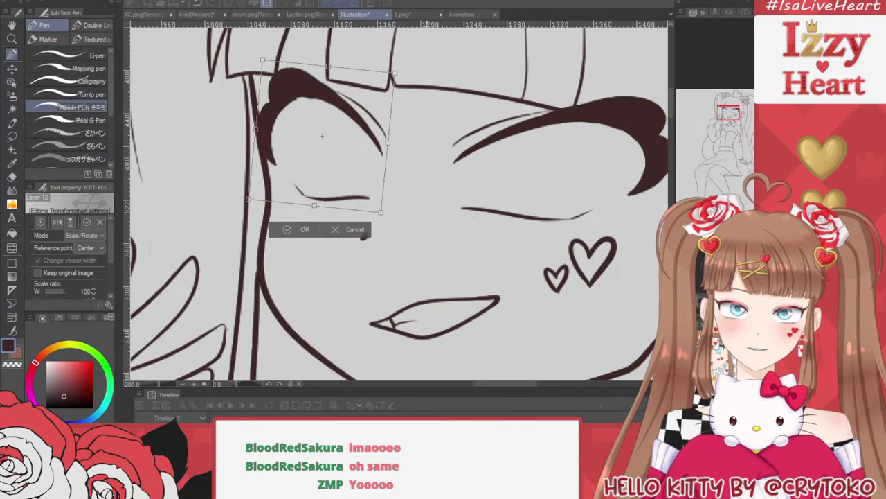
pyautogui.moveTo(335, 152); pyautogui.dragTo(331, 151)
pyautogui.click(284, 229)
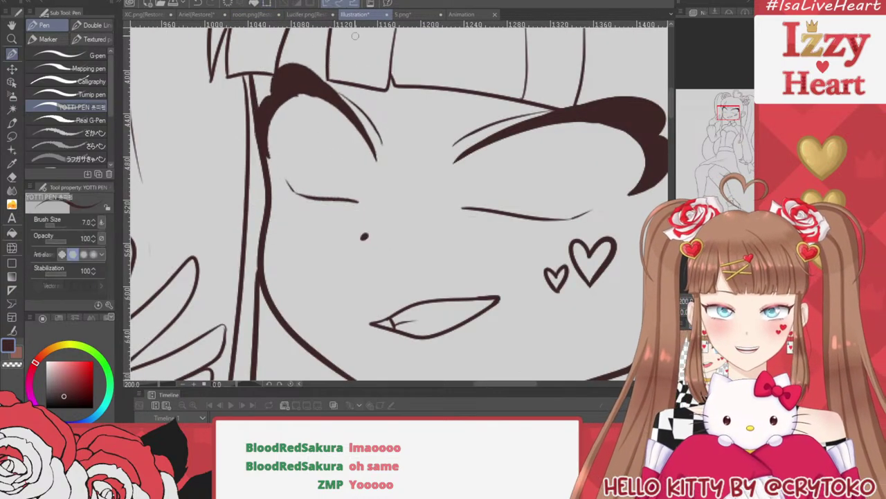
pyautogui.scroll(3, 355, 36)
pyautogui.scroll(-1, 354, 36)
pyautogui.press('e')
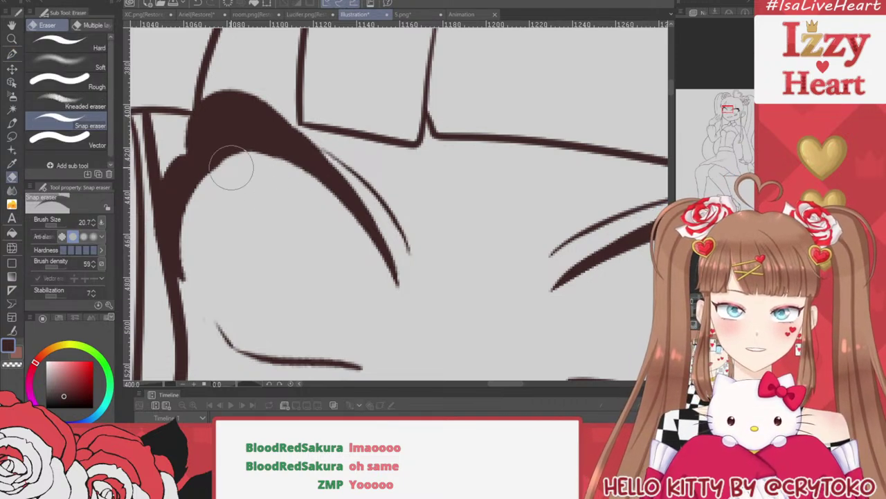
pyautogui.press('p')
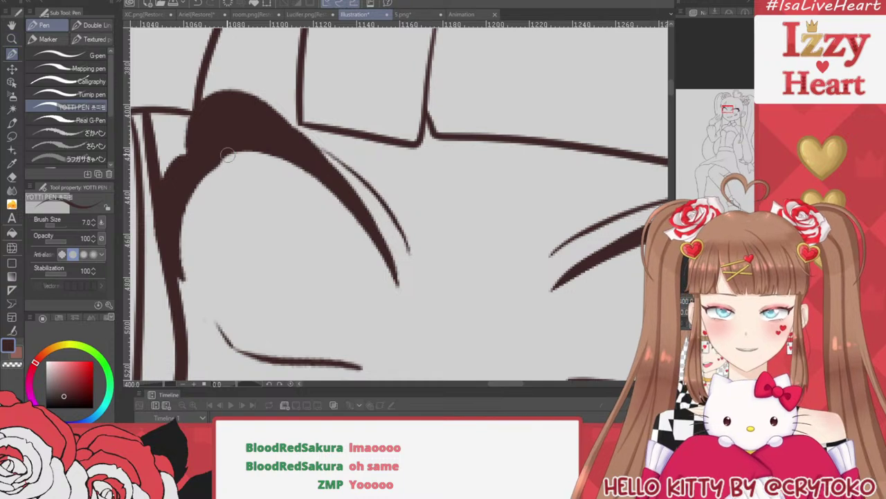
pyautogui.scroll(-5, 344, 143)
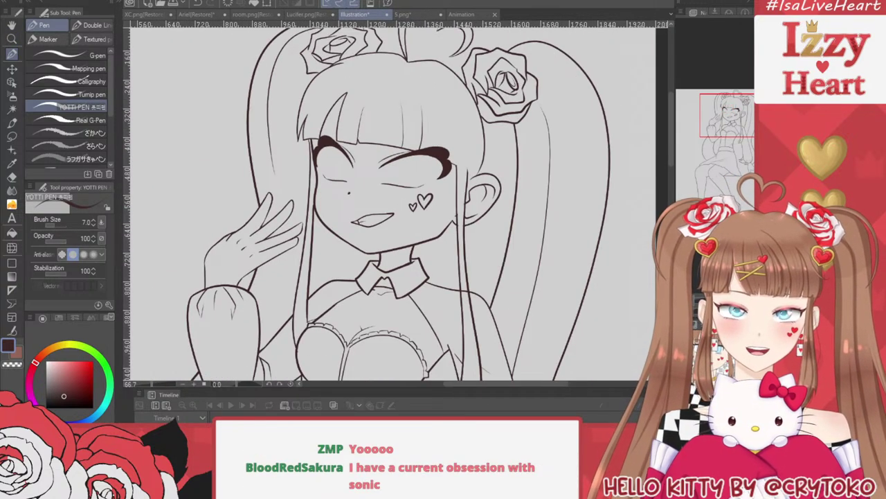
# Show the coloured artwork of the character for reference, examine her eyes and brows, and return to the line art
pyautogui.click(684, 360)
pyautogui.click(684, 346)
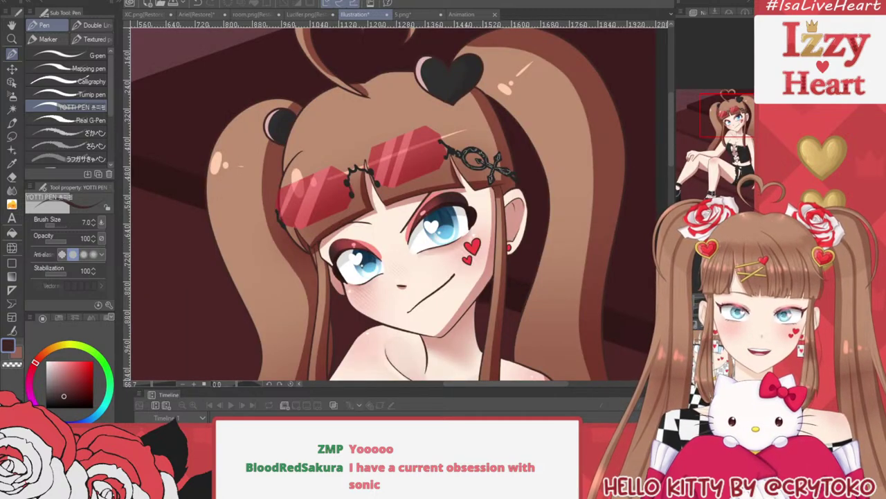
pyautogui.click(684, 346)
pyautogui.click(685, 360)
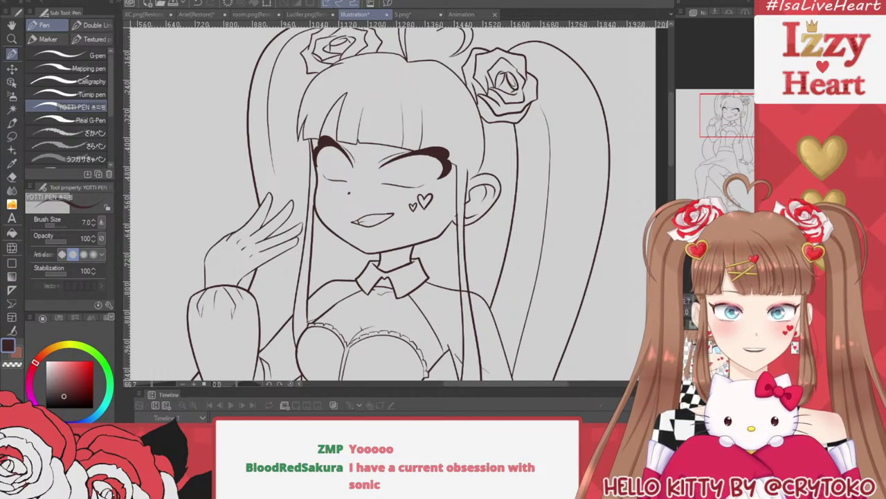
# Open Illustration10223.png, look over the Sonic and cat-eared girl drawing, and switch back to the line art canvas
pyautogui.click(685, 346)
pyautogui.click(685, 346)
pyautogui.click(685, 346)
pyautogui.click(684, 346)
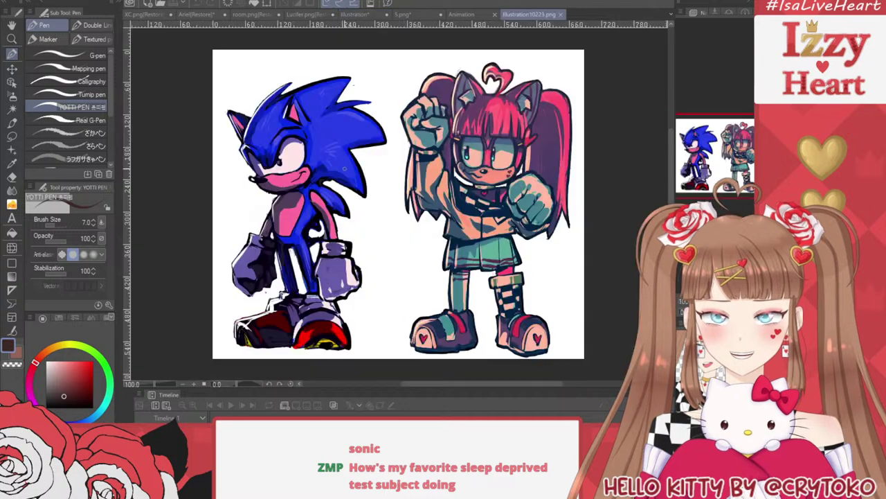
pyautogui.scroll(1, 500, 187)
pyautogui.scroll(-1, 500, 187)
pyautogui.hotkey('ctrl', '=')
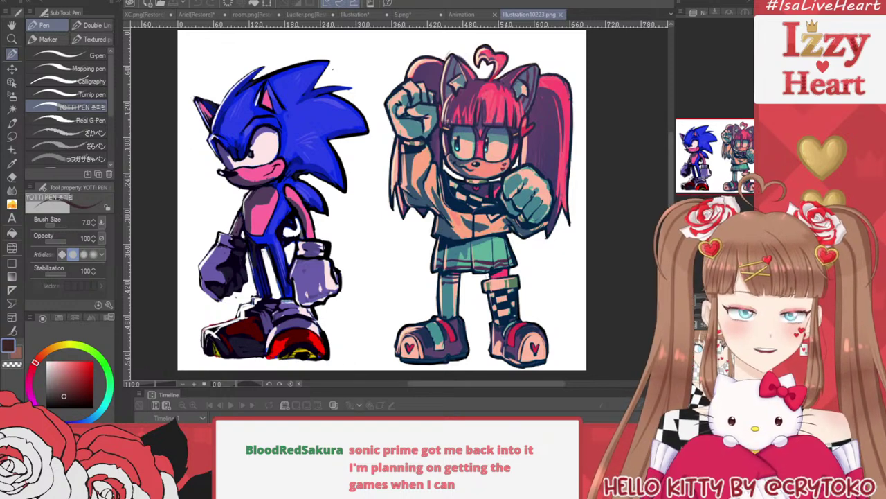
pyautogui.hotkey('ctrl', 'shift', 'Tab')
pyautogui.hotkey('ctrl', 'shift', 'Tab')
pyautogui.hotkey('ctrl', 'shift', 'Tab')
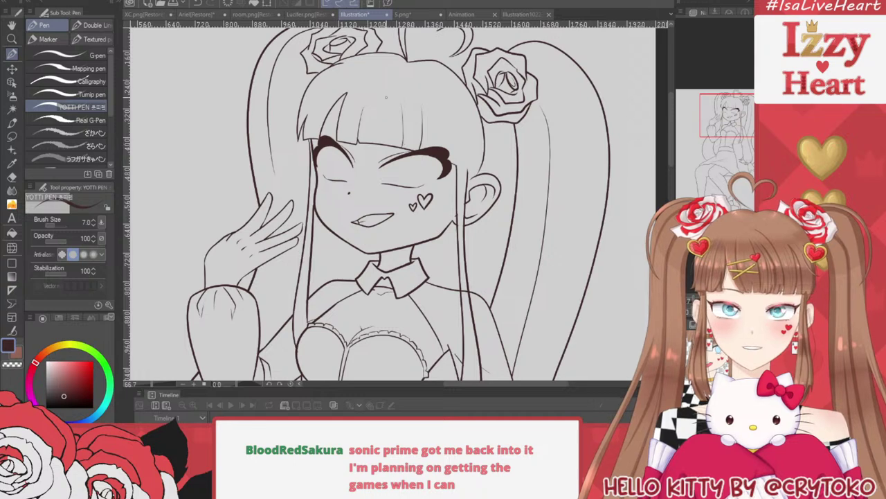
# Ink a slanted eyebrow just above the larger eye's lash, crossing the bangs, and redraw it until its angle fits
pyautogui.scroll(5, 387, 98)
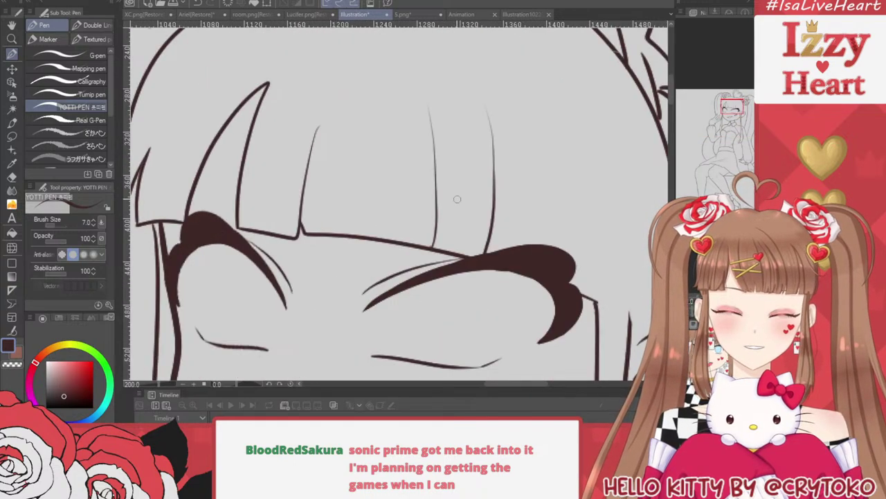
pyautogui.moveTo(368, 250); pyautogui.dragTo(543, 223)
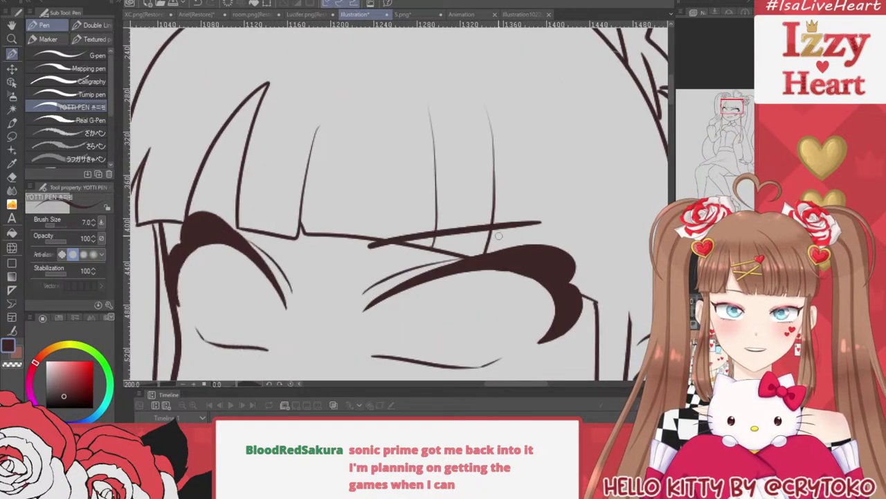
pyautogui.hotkey('ctrl', 'z')
pyautogui.moveTo(357, 256); pyautogui.dragTo(533, 231)
pyautogui.hotkey('ctrl', 'z')
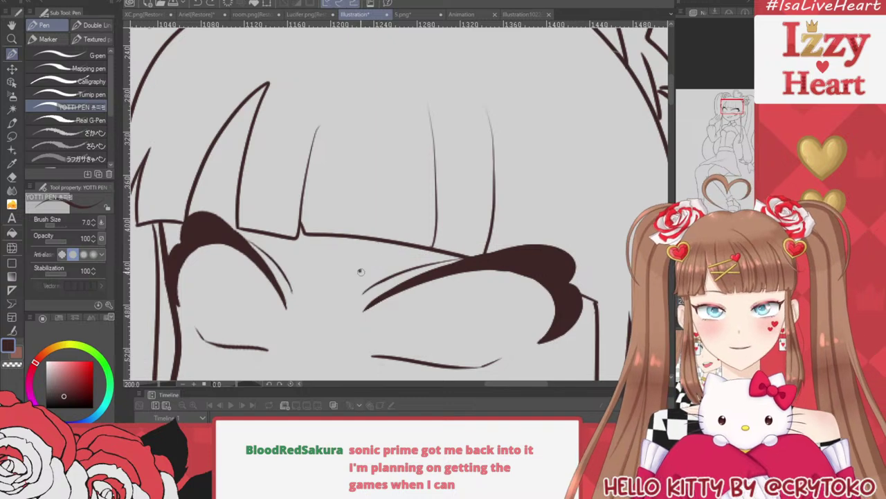
pyautogui.moveTo(360, 271); pyautogui.dragTo(543, 225)
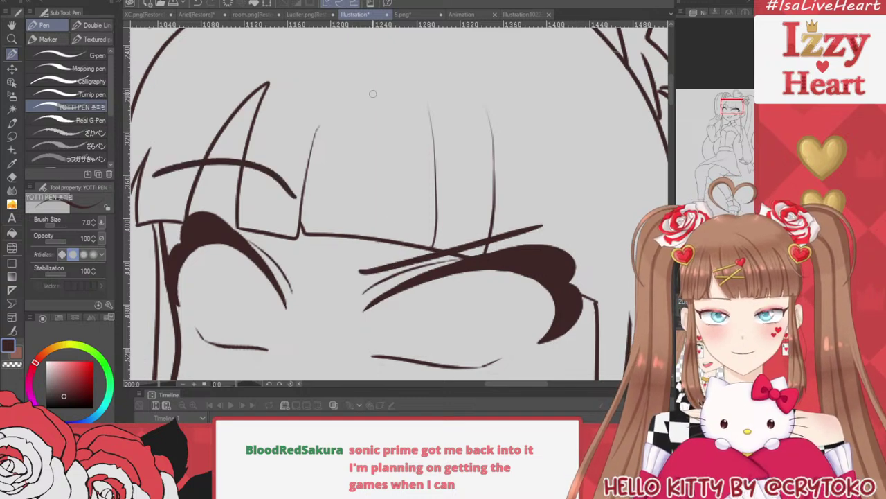
# Ink a curved eyebrow across the bangs above the narrower mirrored eye, redrawing the arch until it fits
pyautogui.moveTo(176, 192); pyautogui.dragTo(287, 206)
pyautogui.hotkey('ctrl', 'z')
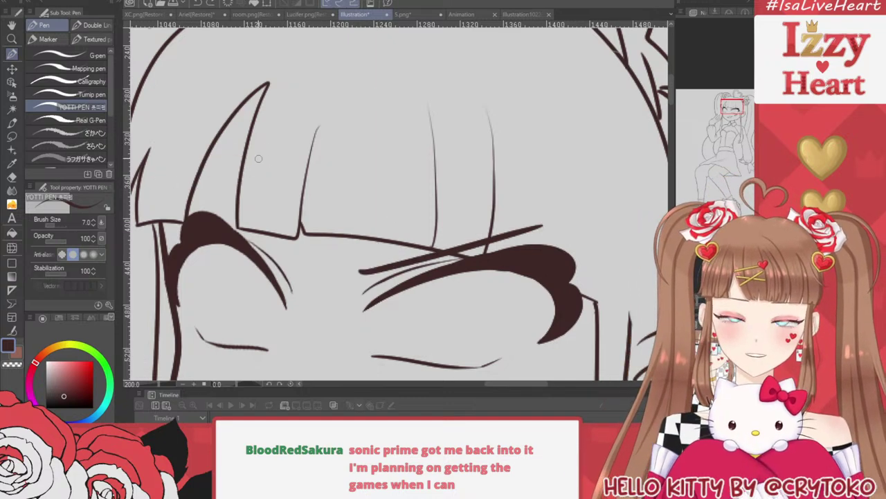
pyautogui.moveTo(178, 194)
pyautogui.mouseDown()
pyautogui.moveTo(250, 178)
pyautogui.moveTo(286, 206)
pyautogui.mouseUp()
pyautogui.scroll(-5, 325, 189)
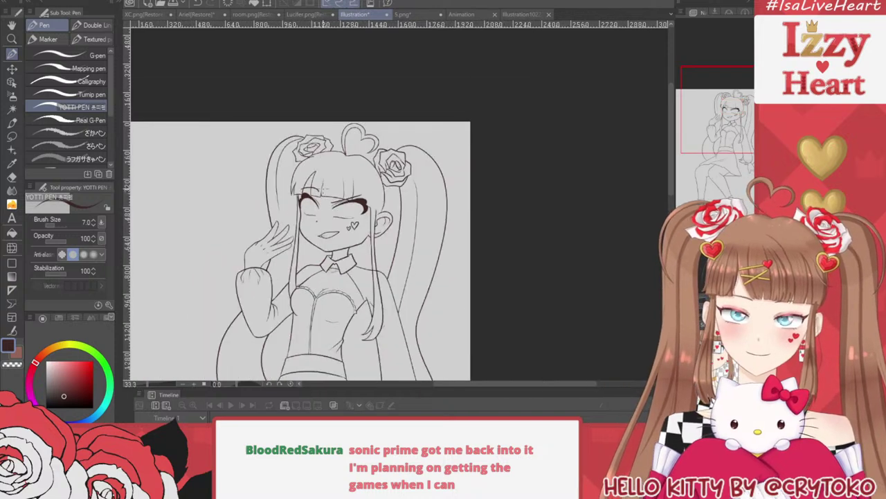
pyautogui.scroll(3, 327, 179)
pyautogui.scroll(4, 309, 233)
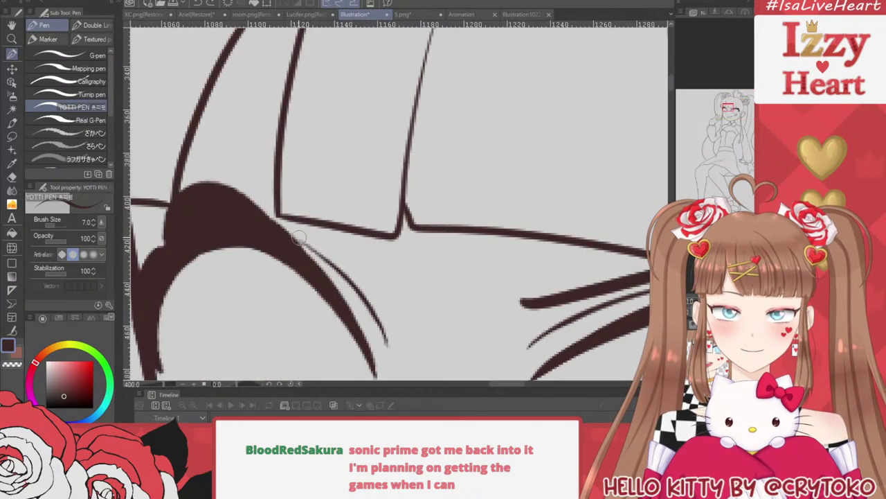
pyautogui.moveTo(145, 138)
pyautogui.mouseDown()
pyautogui.moveTo(304, 105)
pyautogui.moveTo(395, 202)
pyautogui.mouseUp()
pyautogui.scroll(-2, 425, 120)
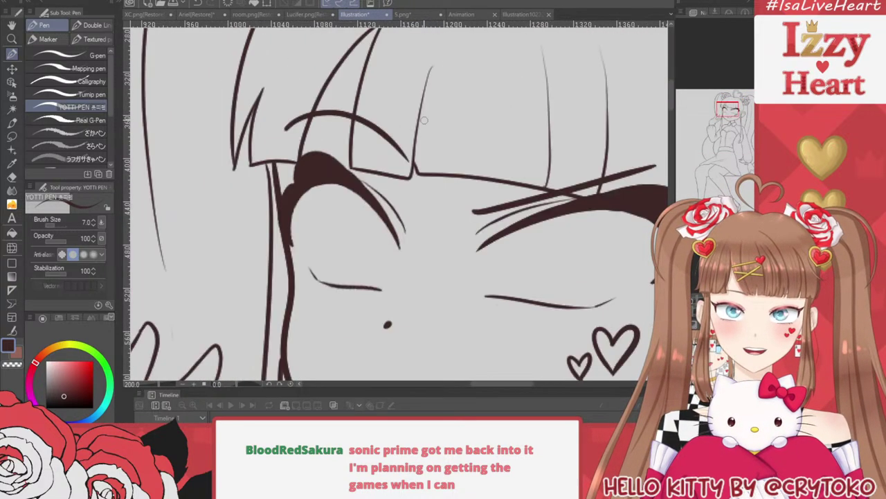
pyautogui.scroll(-2, 399, 129)
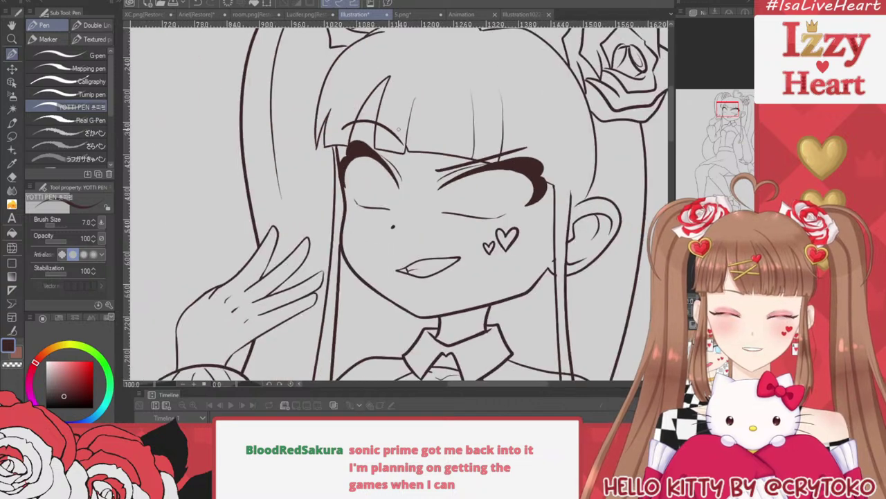
# Nudge the layer with both inked eyes and eyebrows slightly to the left using the scale/rotate transformation
pyautogui.scroll(-2, 422, 97)
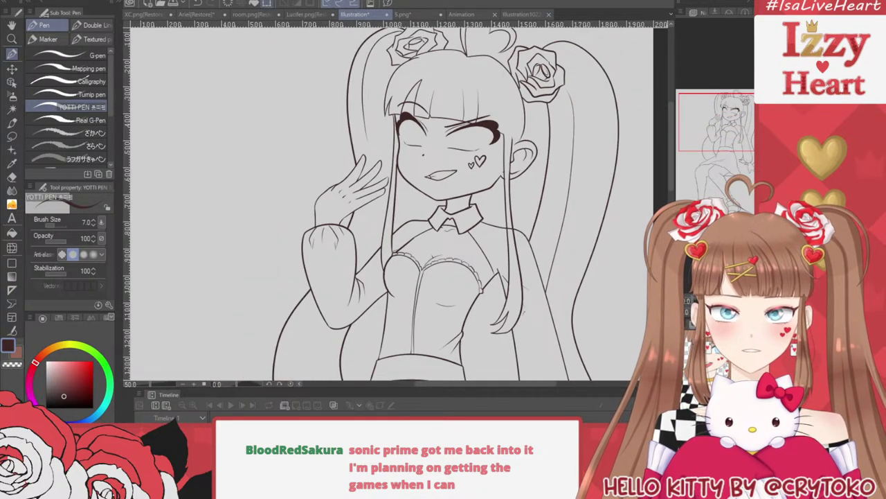
pyautogui.hotkey('ctrl', 't')
pyautogui.scroll(2, 540, 76)
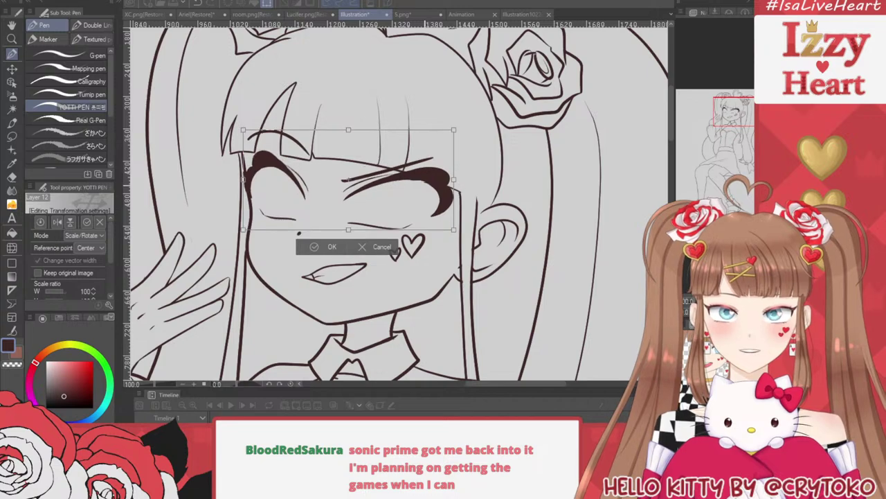
pyautogui.press('Left')
pyautogui.press('Left')
pyautogui.press('Return')
pyautogui.scroll(-2, 417, 143)
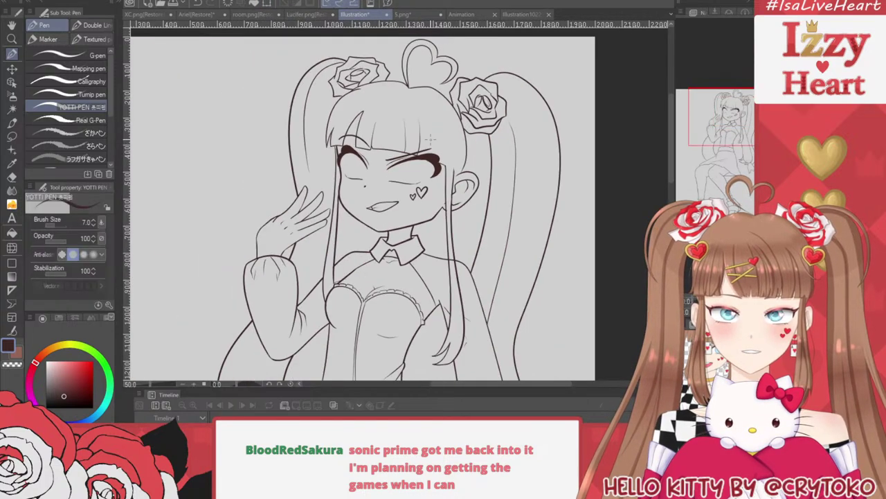
# Smooth the rough inner edge under the larger eye's thick upper lash
pyautogui.scroll(2, 417, 142)
pyautogui.scroll(3, 390, 162)
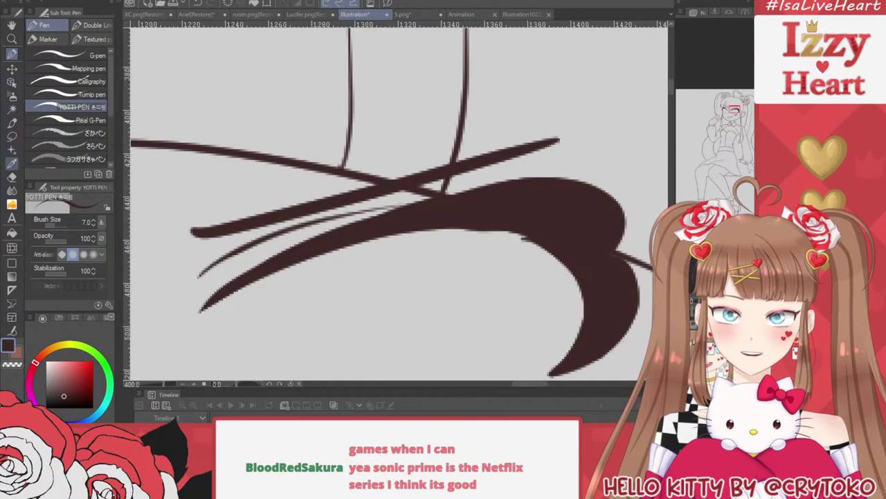
pyautogui.press('e')
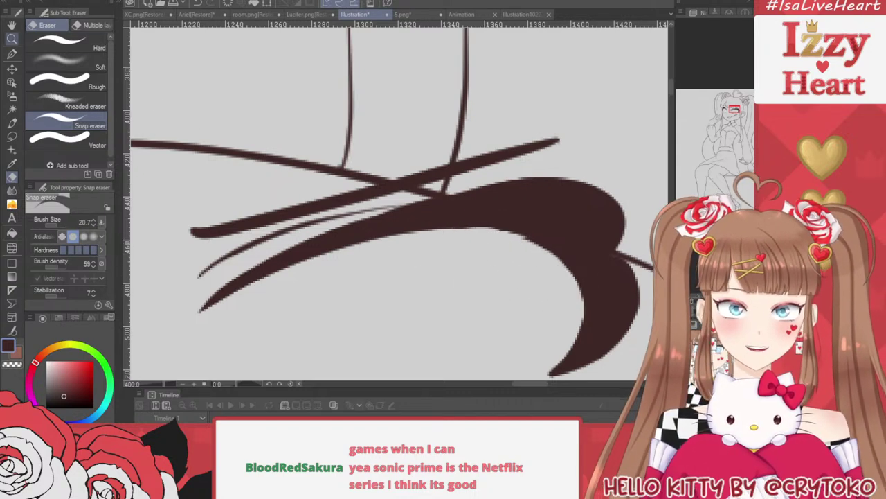
pyautogui.press('p')
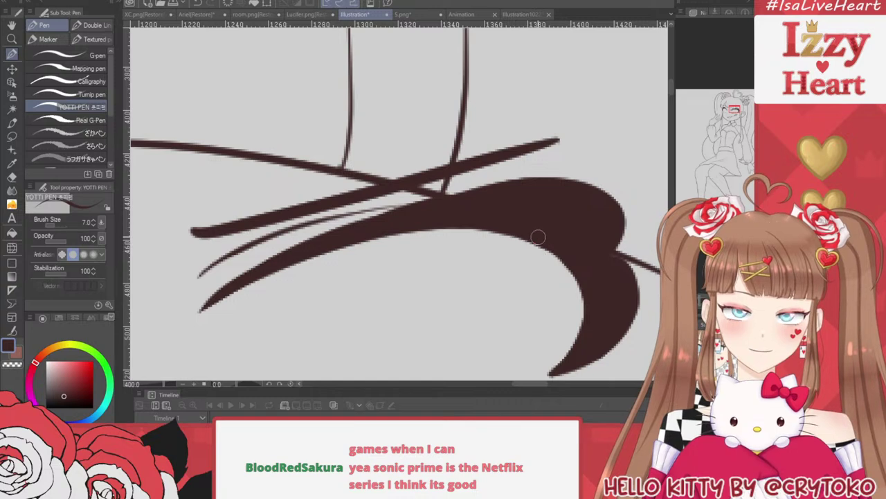
pyautogui.scroll(-4, 599, 204)
pyautogui.scroll(-5, 600, 204)
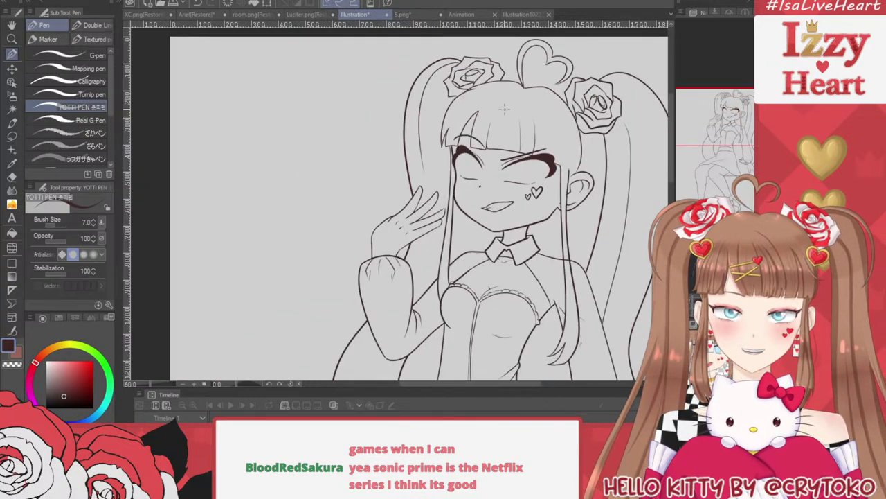
# Thicken the outer side of the narrower eye's lash, filling its inner edge down to the face outline
pyautogui.scroll(5, 510, 179)
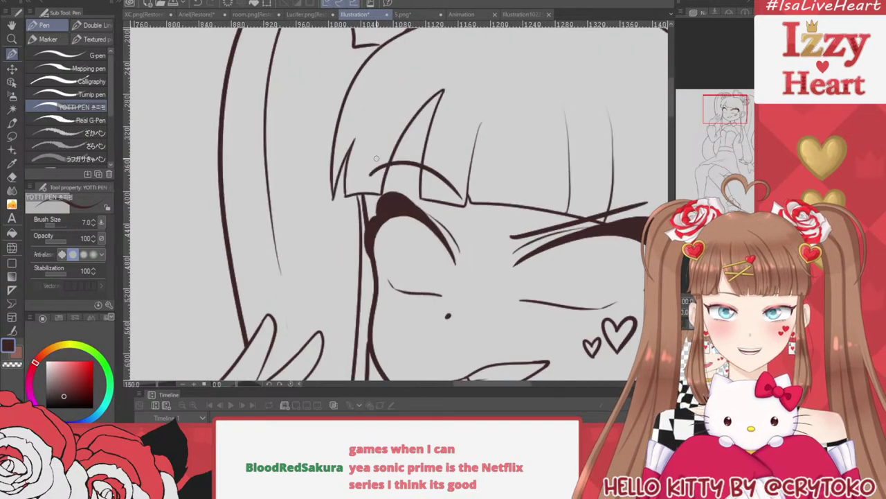
pyautogui.scroll(3, 390, 241)
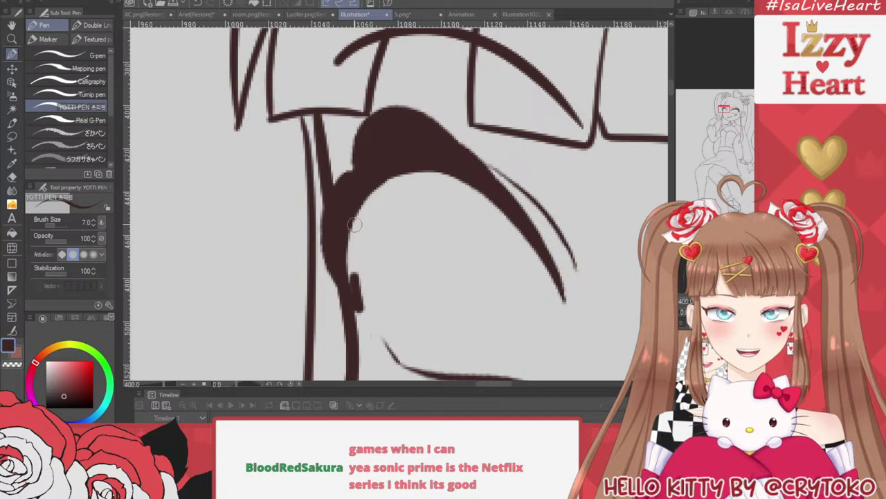
pyautogui.moveTo(356, 297); pyautogui.dragTo(360, 189)
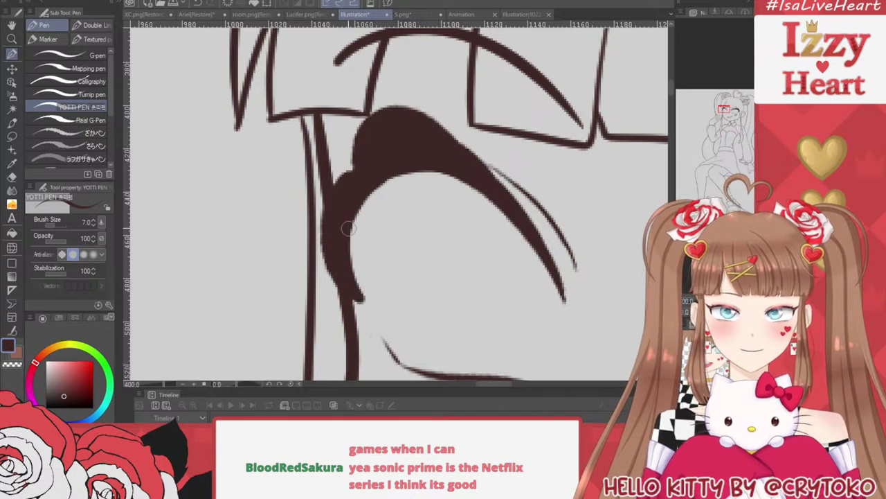
pyautogui.moveTo(358, 296); pyautogui.dragTo(408, 164)
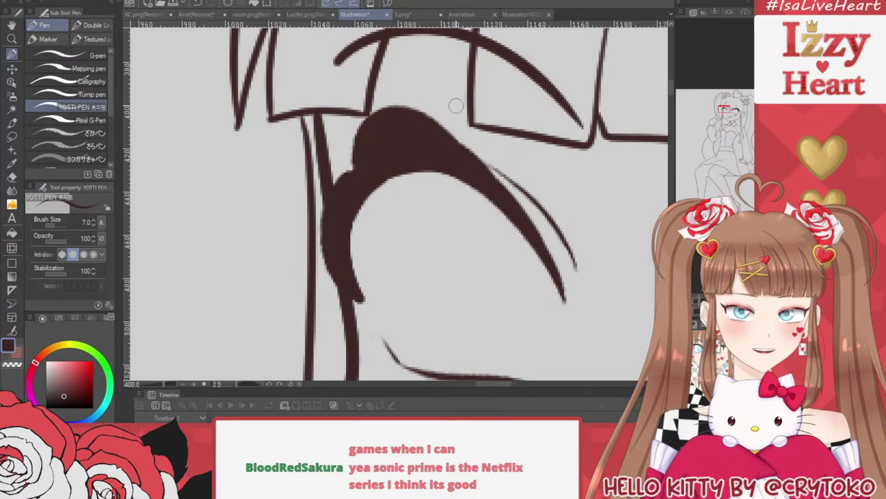
pyautogui.scroll(-5, 456, 105)
pyautogui.scroll(-1, 361, 42)
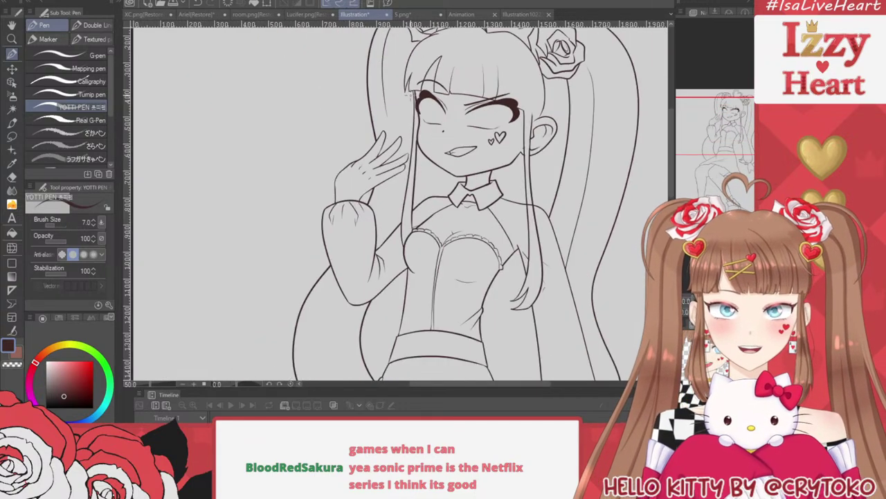
# Extend the upper ear outline until it joins the hair lock beside the face
pyautogui.moveTo(443, 173); pyautogui.dragTo(368, 244)
pyautogui.scroll(2, 450, 80)
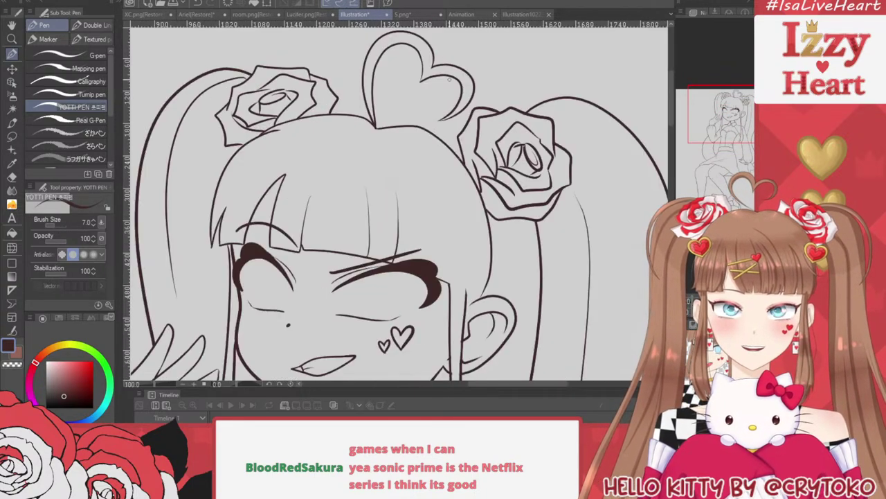
pyautogui.scroll(2, 449, 220)
pyautogui.scroll(-2, 463, 188)
pyautogui.scroll(-2, 463, 187)
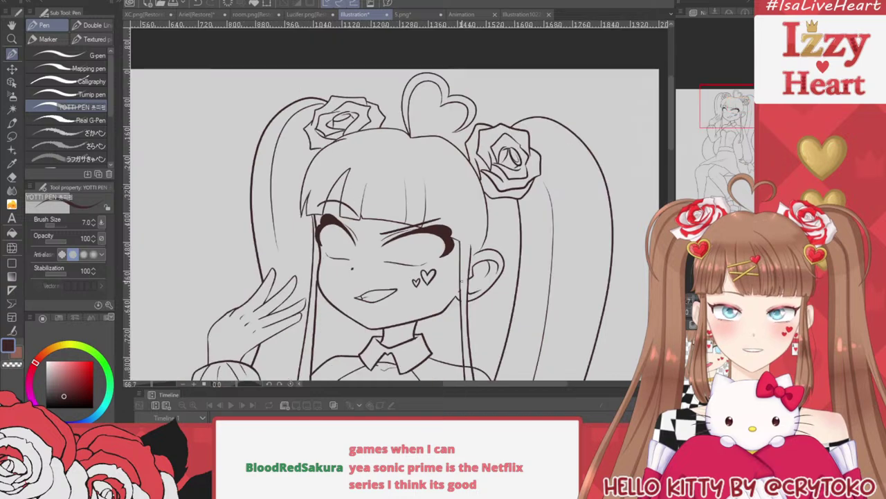
pyautogui.scroll(5, 547, 185)
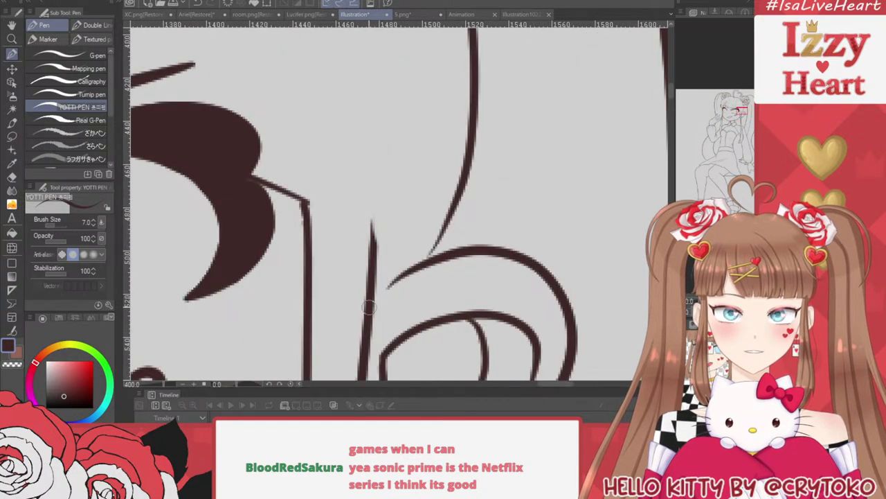
pyautogui.moveTo(371, 308); pyautogui.dragTo(409, 276)
pyautogui.hotkey('ctrl', 'z')
pyautogui.moveTo(367, 315); pyautogui.dragTo(455, 216)
pyautogui.hotkey('ctrl', 'z')
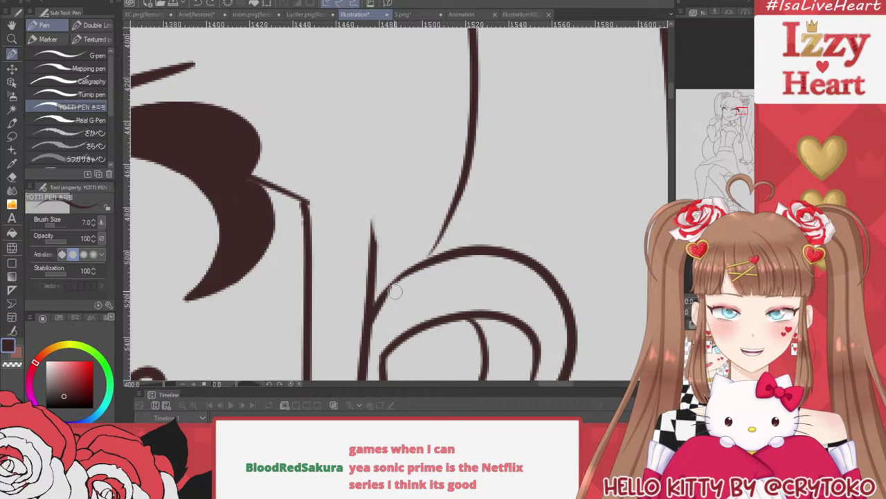
# Extend the side hair outline down to meet the top of the ear, redrawing the tapered end until it fits
pyautogui.moveTo(380, 301)
pyautogui.mouseDown()
pyautogui.moveTo(438, 246)
pyautogui.moveTo(449, 214)
pyautogui.mouseUp()
pyautogui.hotkey('ctrl', 'z')
pyautogui.moveTo(416, 269); pyautogui.dragTo(451, 193)
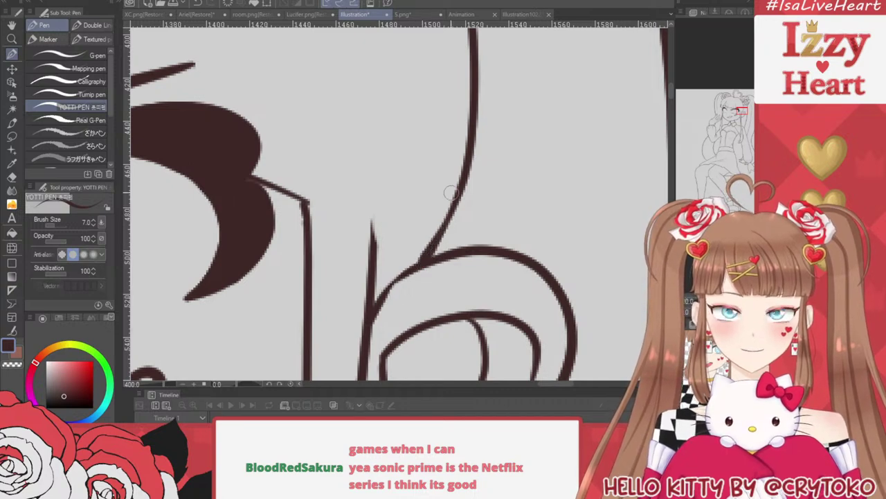
pyautogui.hotkey('ctrl', 'z')
pyautogui.moveTo(423, 268); pyautogui.dragTo(464, 197)
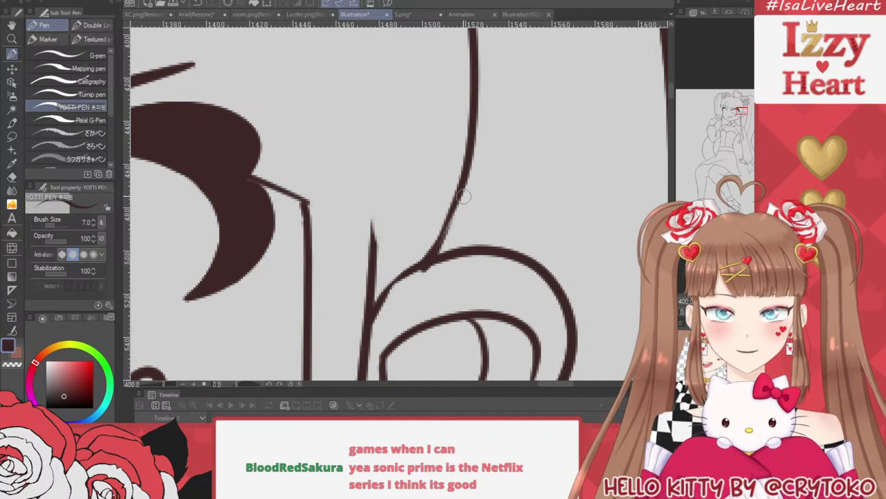
pyautogui.hotkey('ctrl', 'z')
pyautogui.hotkey('ctrl', 'z')
pyautogui.moveTo(421, 267); pyautogui.dragTo(463, 200)
pyautogui.hotkey('ctrl', 'z')
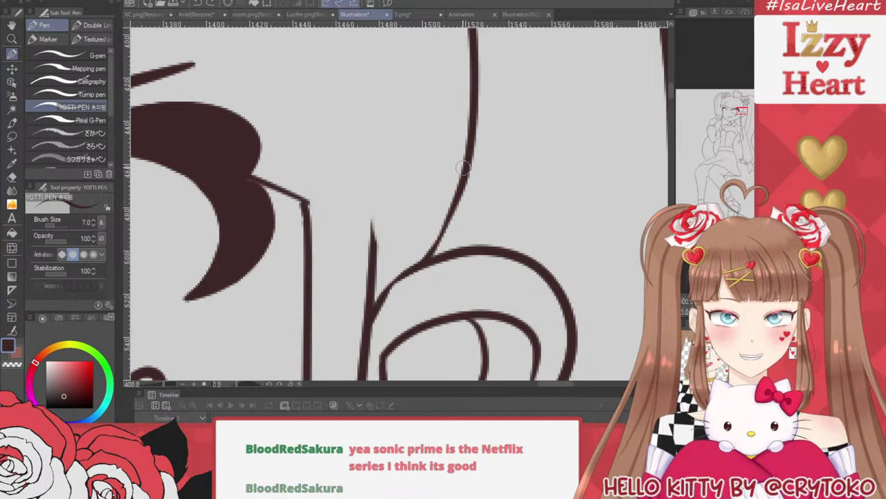
pyautogui.moveTo(423, 262); pyautogui.dragTo(464, 164)
pyautogui.hotkey('ctrl', 'z')
pyautogui.moveTo(418, 268); pyautogui.dragTo(465, 182)
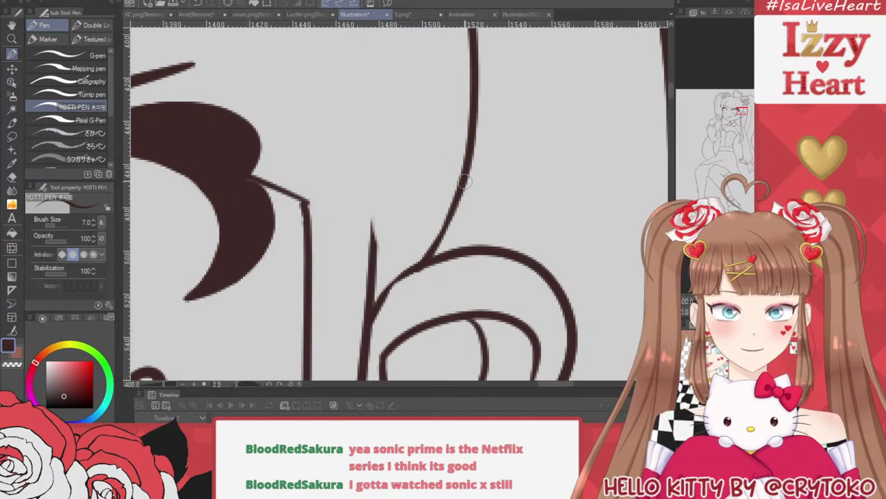
# Tidy the upper corner and tip of the hair lock between the larger eye and the ear
pyautogui.scroll(-3, 545, 111)
pyautogui.scroll(1, 480, 124)
pyautogui.scroll(2, 480, 123)
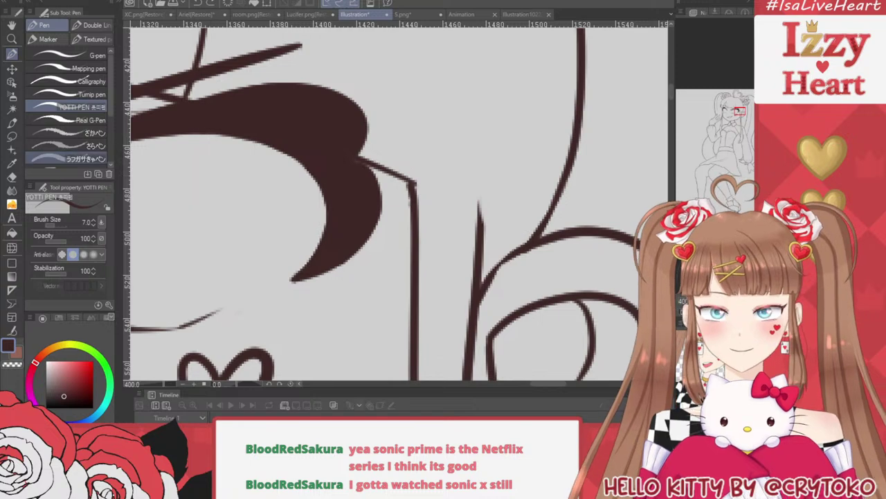
pyautogui.press('e')
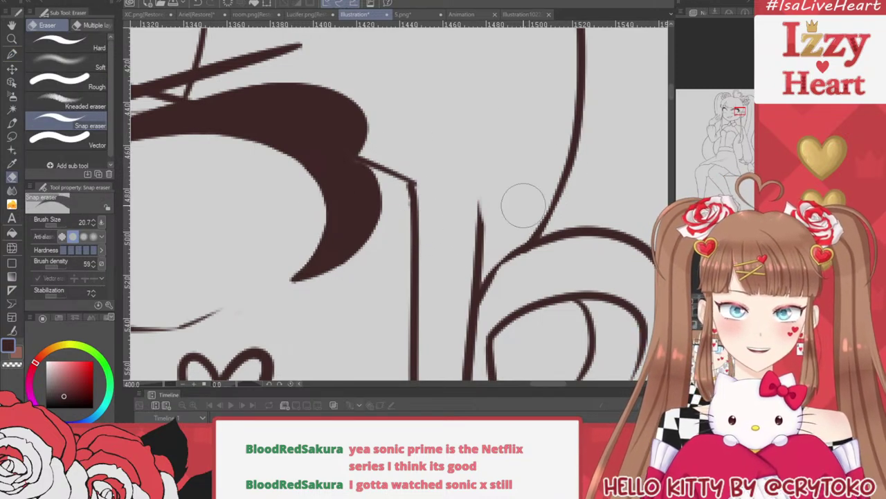
pyautogui.press('p')
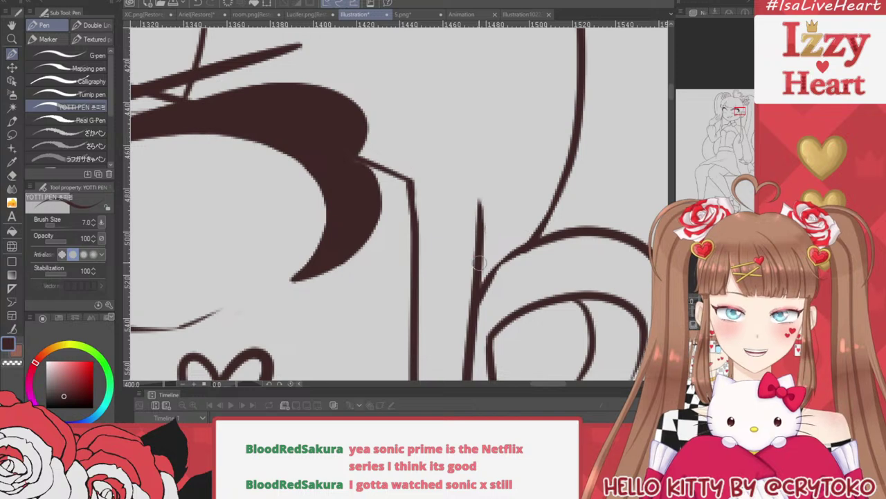
# Erase the stray overshoot where the jaw outline meets the hair lock in front of the ear
pyautogui.scroll(-4, 470, 179)
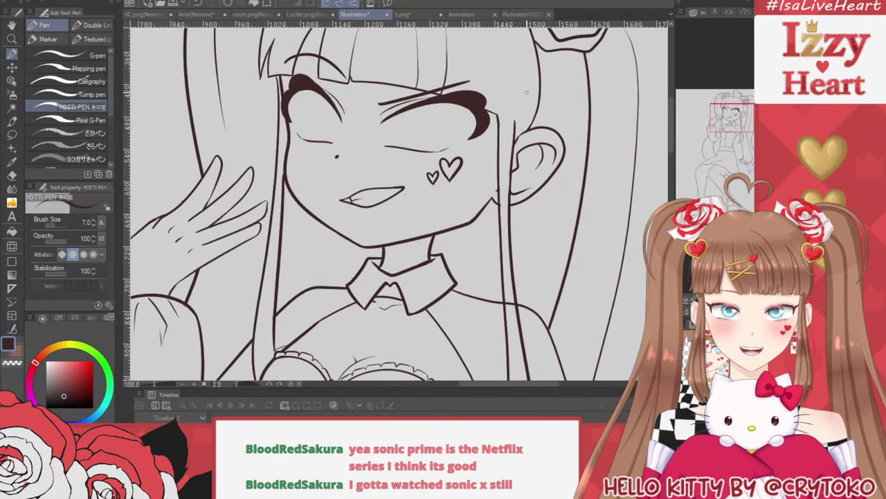
pyautogui.scroll(5, 334, 97)
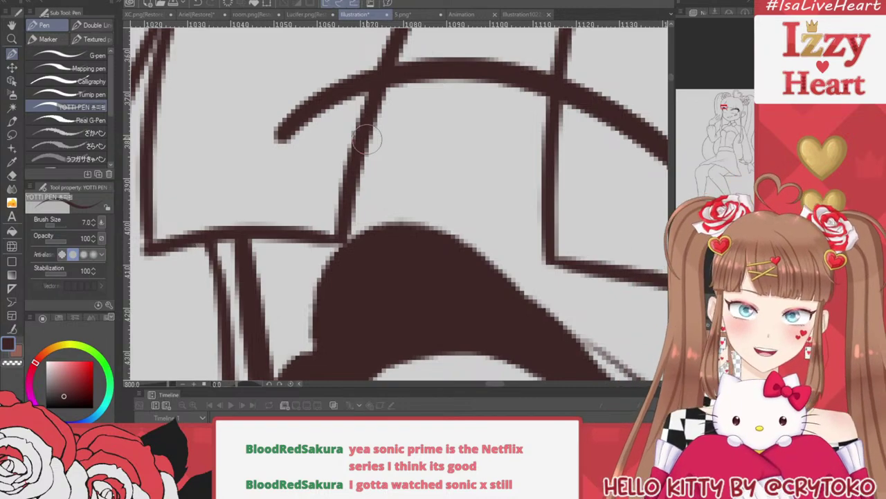
pyautogui.scroll(-5, 367, 138)
pyautogui.scroll(-2, 453, 59)
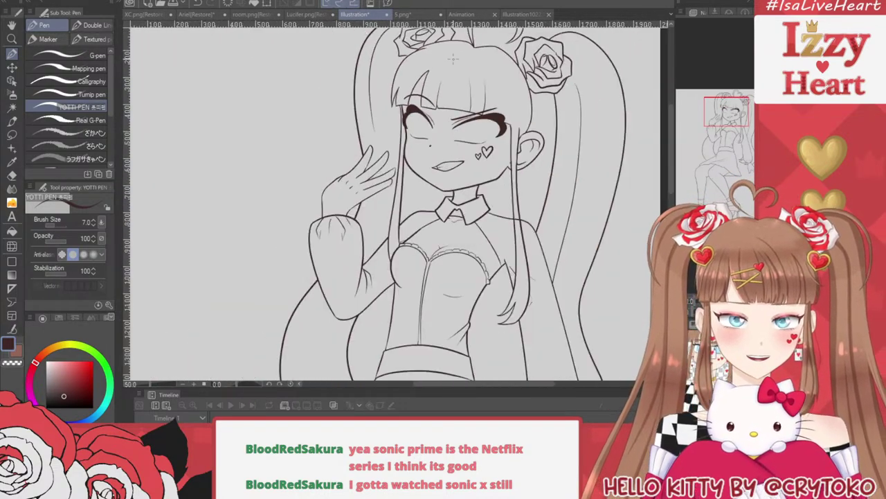
pyautogui.scroll(5, 524, 159)
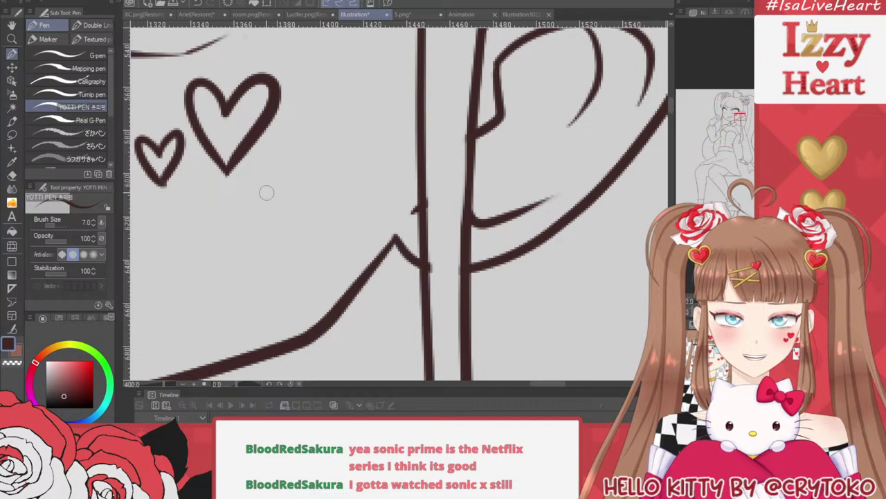
pyautogui.press('e')
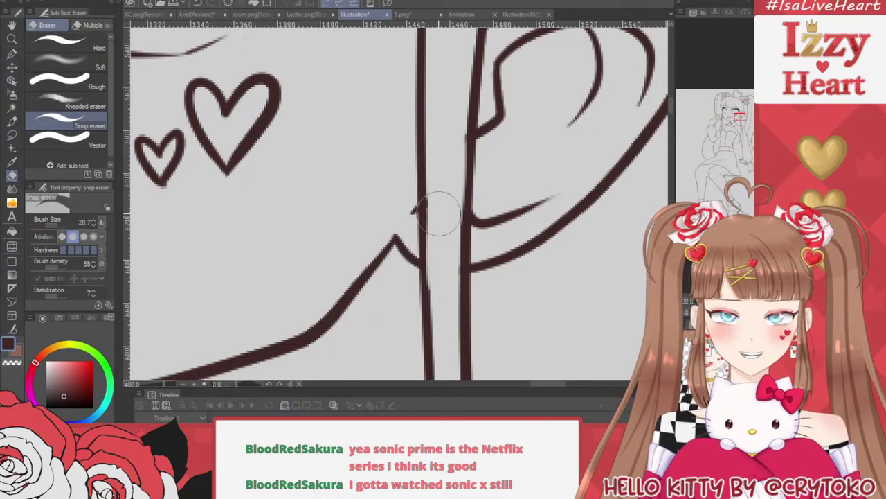
pyautogui.hotkey('ctrl', 'z')
pyautogui.moveTo(431, 201); pyautogui.dragTo(431, 274)
pyautogui.hotkey('ctrl', 'z')
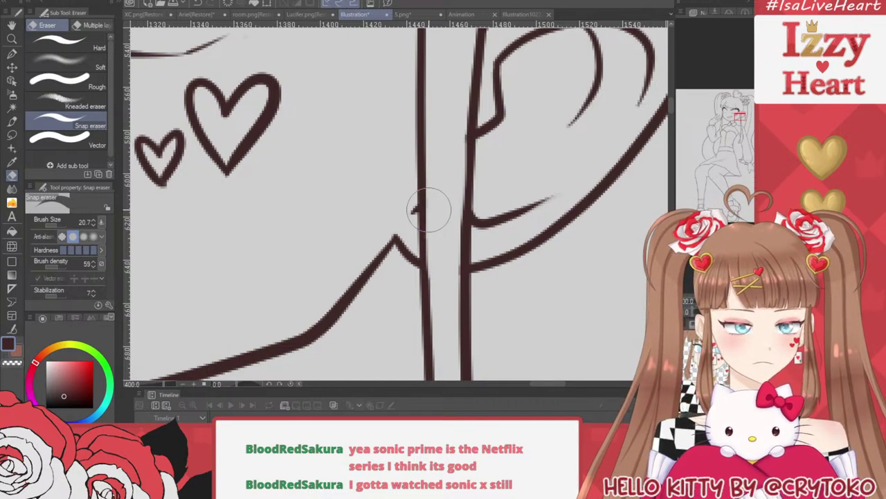
# Show the rough pink sketch layer beneath the line art
pyautogui.scroll(-5, 429, 210)
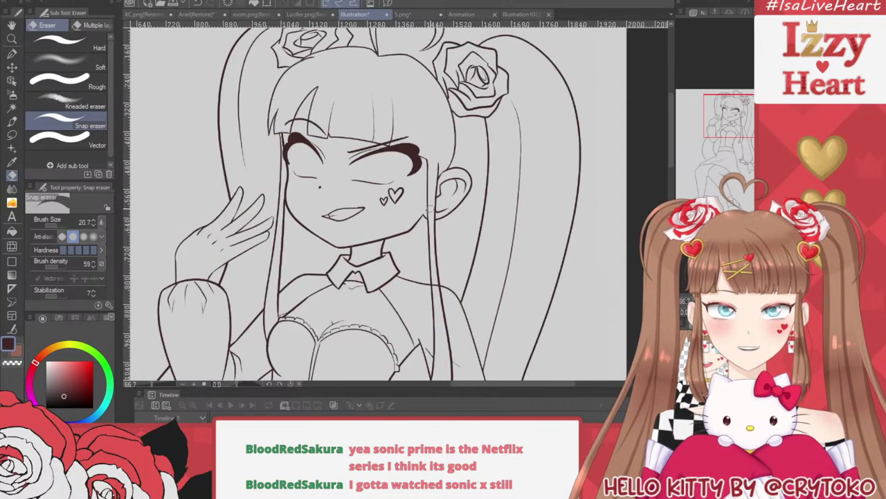
pyautogui.scroll(-2, 498, 97)
pyautogui.scroll(-1, 498, 52)
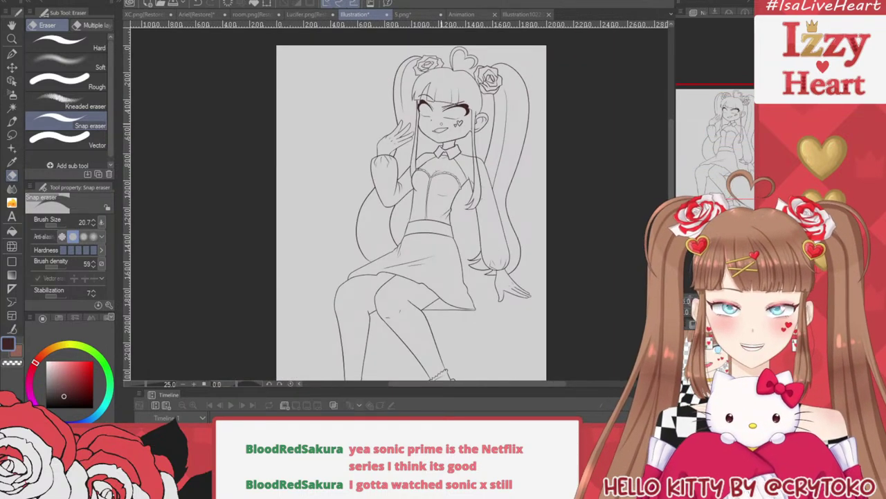
pyautogui.click(682, 353)
pyautogui.scroll(5, 453, 145)
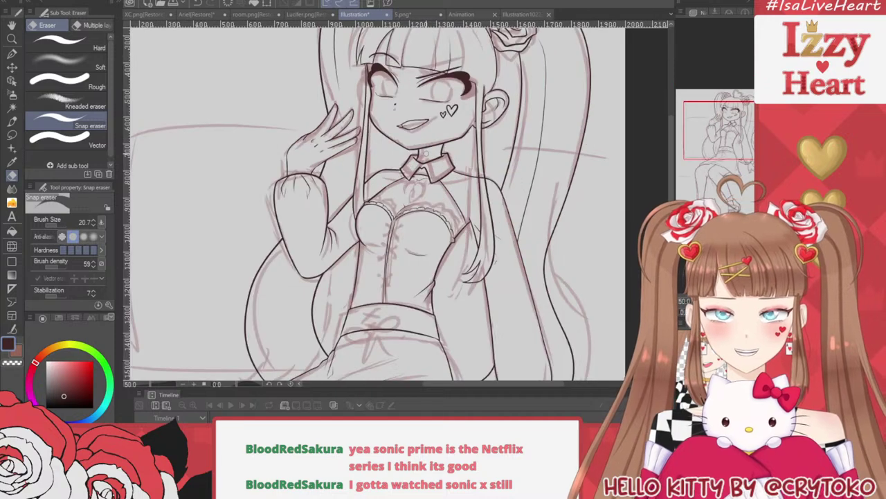
# Try to ink a small winged heart pendant over the sketch below the collar opening
pyautogui.scroll(1, 361, 259)
pyautogui.press('p')
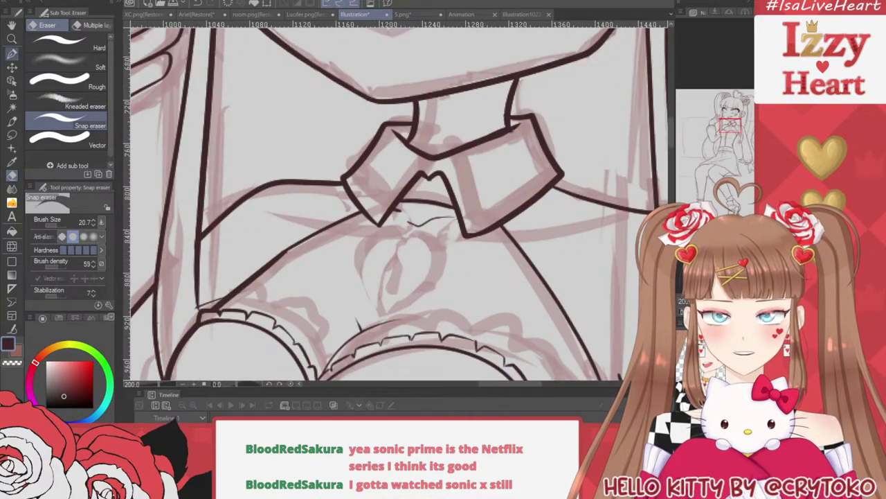
pyautogui.scroll(1, 427, 322)
pyautogui.moveTo(409, 144)
pyautogui.mouseDown()
pyautogui.moveTo(371, 202)
pyautogui.moveTo(384, 230)
pyautogui.moveTo(398, 211)
pyautogui.moveTo(403, 237)
pyautogui.moveTo(429, 223)
pyautogui.mouseUp()
pyautogui.hotkey('ctrl', 'z')
pyautogui.hotkey('ctrl', 'z')
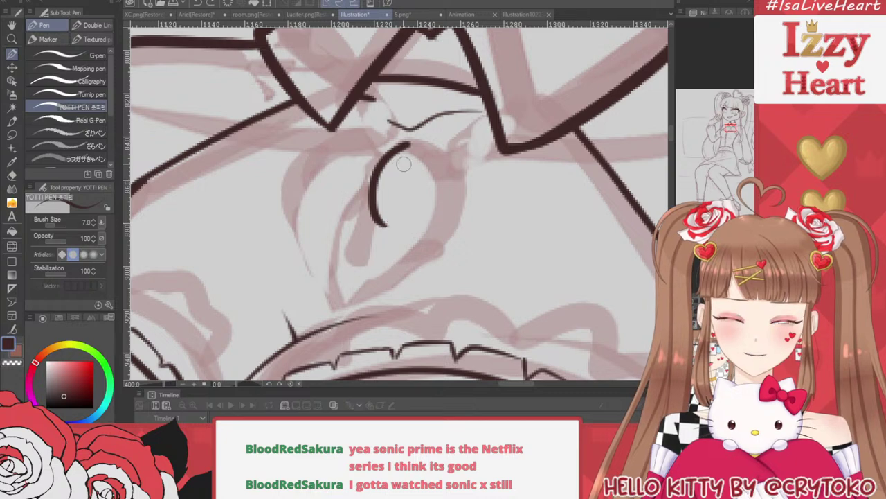
pyautogui.moveTo(417, 154)
pyautogui.mouseDown()
pyautogui.moveTo(394, 214)
pyautogui.moveTo(424, 218)
pyautogui.mouseUp()
pyautogui.moveTo(437, 218); pyautogui.dragTo(445, 194)
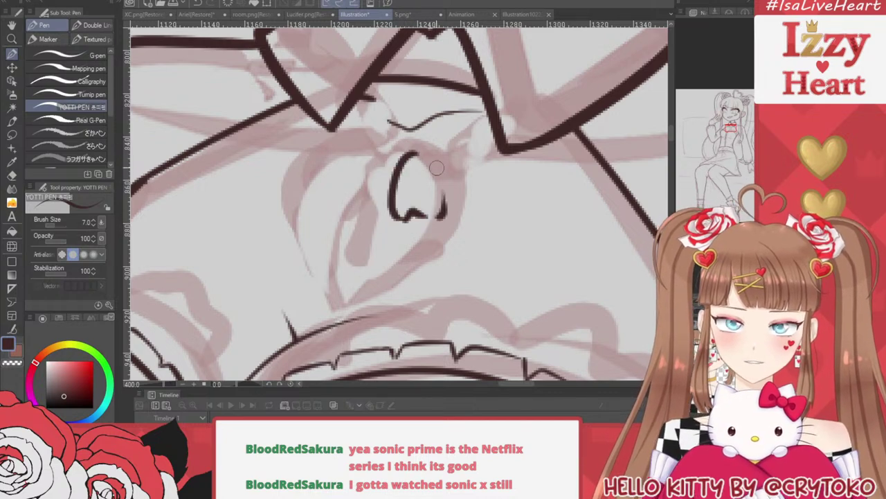
pyautogui.moveTo(415, 153)
pyautogui.mouseDown()
pyautogui.moveTo(447, 176)
pyautogui.moveTo(450, 207)
pyautogui.moveTo(340, 284)
pyautogui.mouseUp()
pyautogui.moveTo(346, 285)
pyautogui.mouseDown()
pyautogui.moveTo(450, 216)
pyautogui.moveTo(436, 241)
pyautogui.mouseUp()
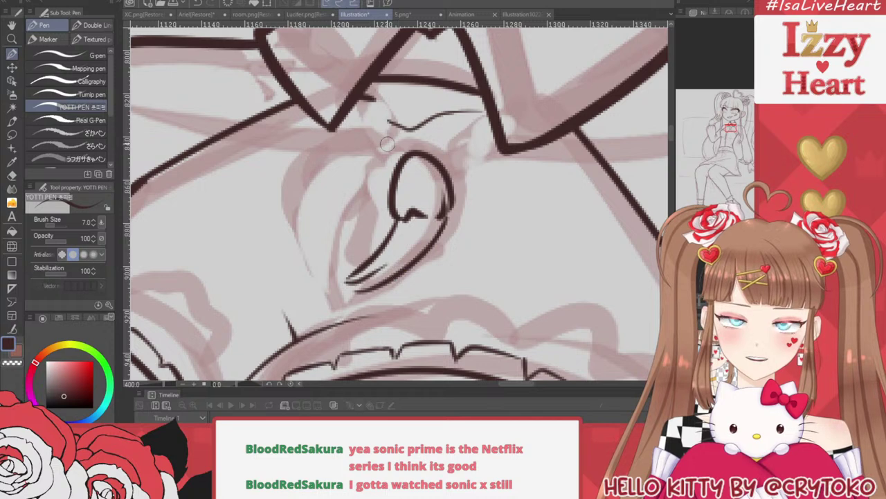
pyautogui.moveTo(402, 151)
pyautogui.mouseDown()
pyautogui.moveTo(345, 164)
pyautogui.moveTo(341, 176)
pyautogui.mouseUp()
pyautogui.moveTo(343, 179); pyautogui.dragTo(348, 195)
pyautogui.moveTo(362, 198)
pyautogui.mouseDown()
pyautogui.moveTo(401, 161)
pyautogui.moveTo(357, 202)
pyautogui.moveTo(327, 214)
pyautogui.moveTo(330, 274)
pyautogui.mouseUp()
# Undo all the pendant strokes below the collar
pyautogui.hotkey('ctrl', 'z')
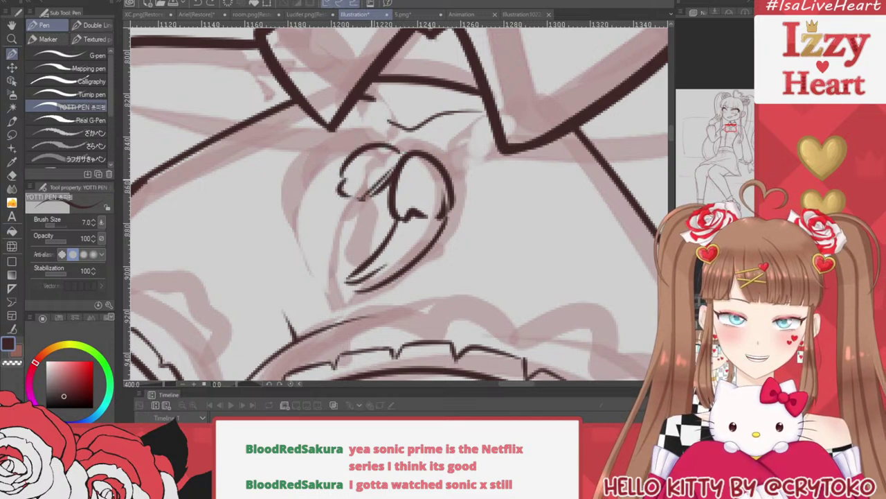
pyautogui.hotkey('ctrl', 'z')
pyautogui.hotkey('ctrl', 'z')
pyautogui.hotkey('ctrl', 'z')
pyautogui.hotkey('ctrl', 'z')
pyautogui.hotkey('ctrl', 'z')
pyautogui.hotkey('ctrl', 'z')
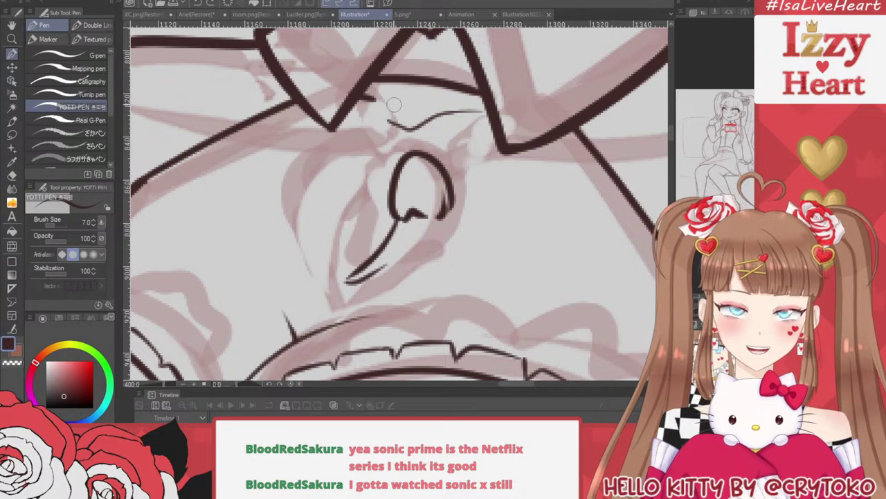
pyautogui.hotkey('ctrl', 'z')
pyautogui.hotkey('ctrl', 'z')
pyautogui.hotkey('ctrl', 'z')
pyautogui.hotkey('ctrl', 'z')
pyautogui.scroll(-5, 505, 208)
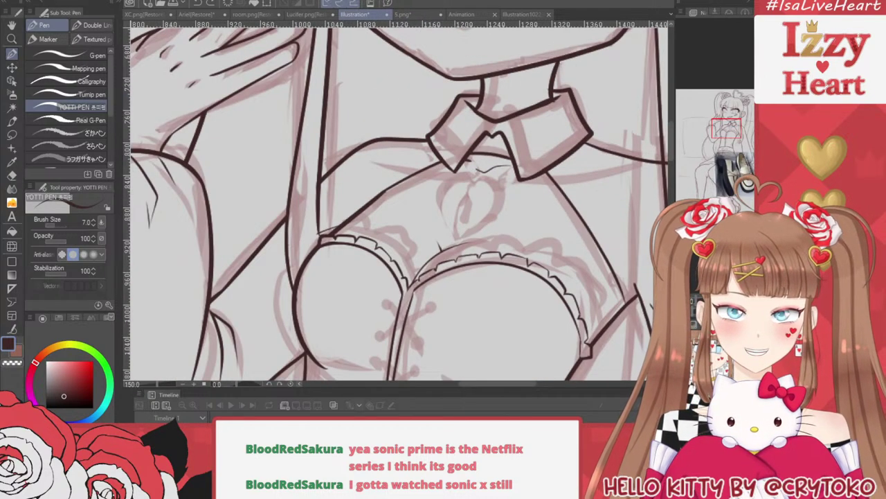
pyautogui.hotkey('ctrl', 'z')
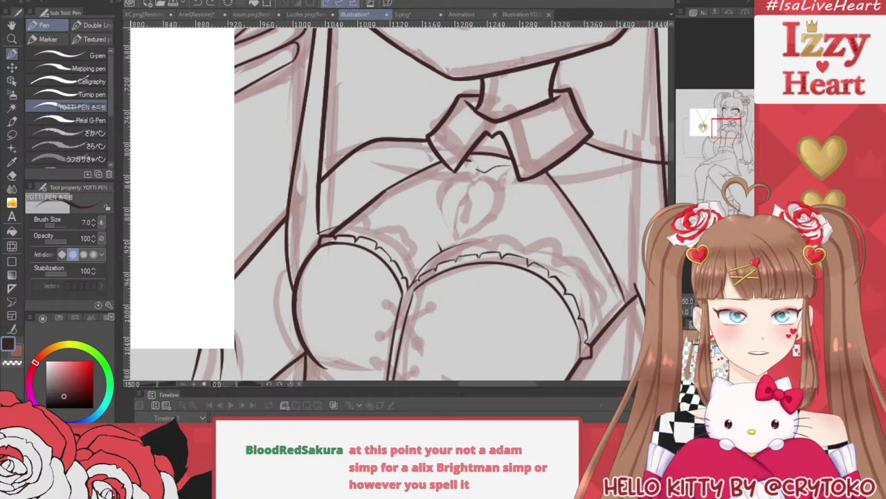
# Scale the gold wing necklace reference image to about 69% and place it beside the girl's collar
pyautogui.scroll(-2, 401, 204)
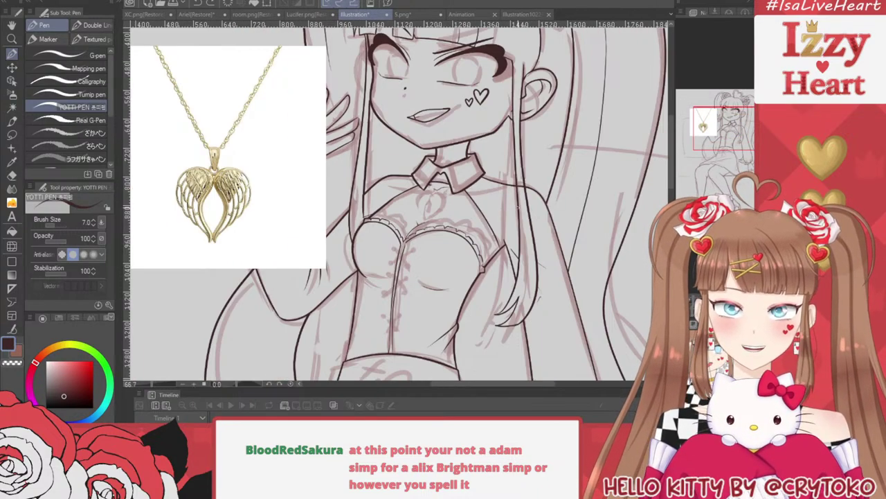
pyautogui.scroll(1, 514, 206)
pyautogui.scroll(-1, 510, 166)
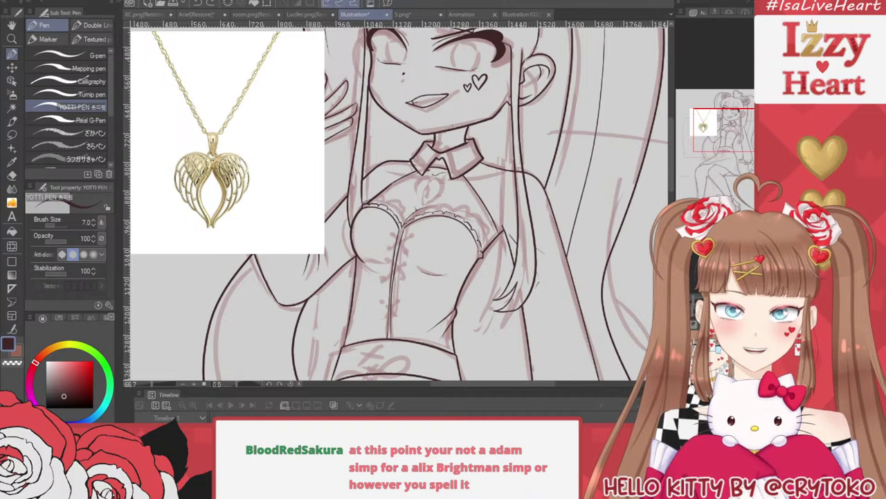
pyautogui.hotkey('ctrl', 'z')
pyautogui.hotkey('ctrl', 'y')
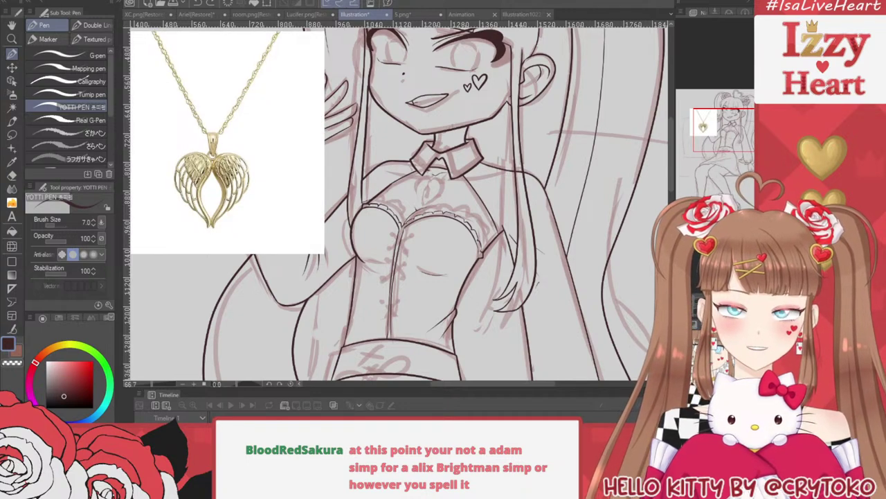
pyautogui.hotkey('ctrl', 't')
pyautogui.moveTo(229, 170); pyautogui.dragTo(294, 168)
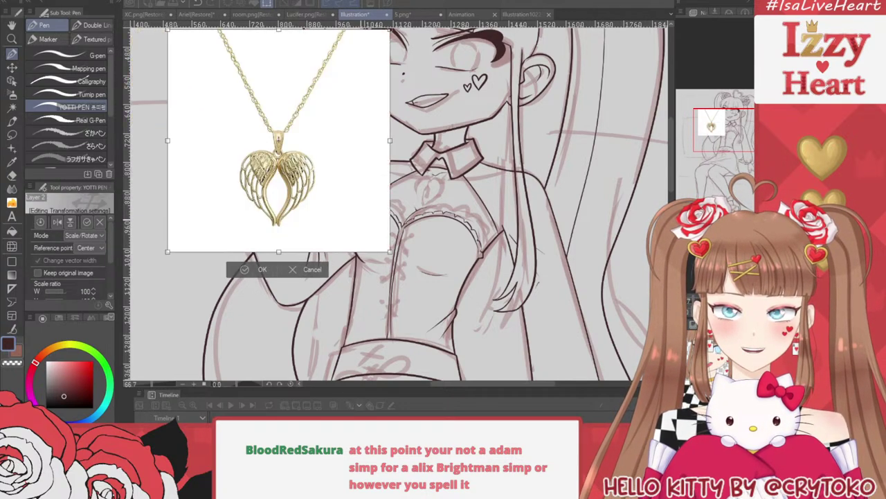
pyautogui.moveTo(390, 252); pyautogui.dragTo(321, 183)
pyautogui.moveTo(301, 156); pyautogui.dragTo(380, 222)
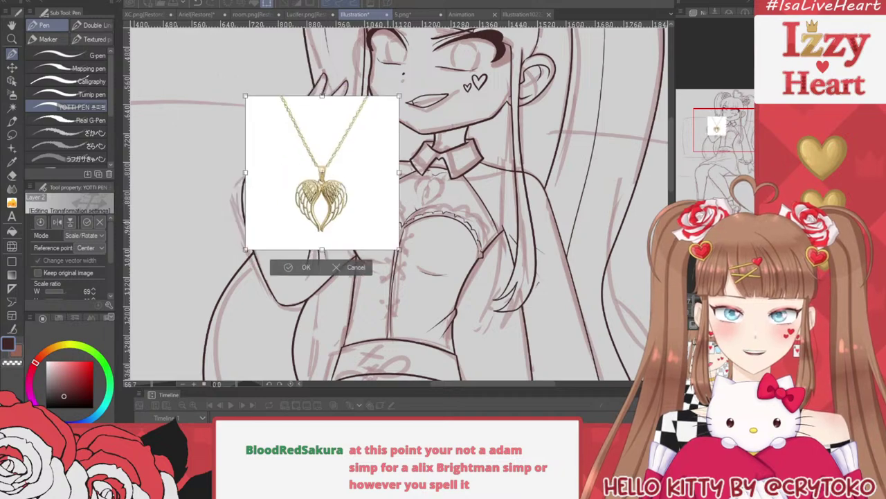
pyautogui.press('Return')
# Toggle the necklace reference off and on again, and return to the line art layer
pyautogui.scroll(2, 425, 147)
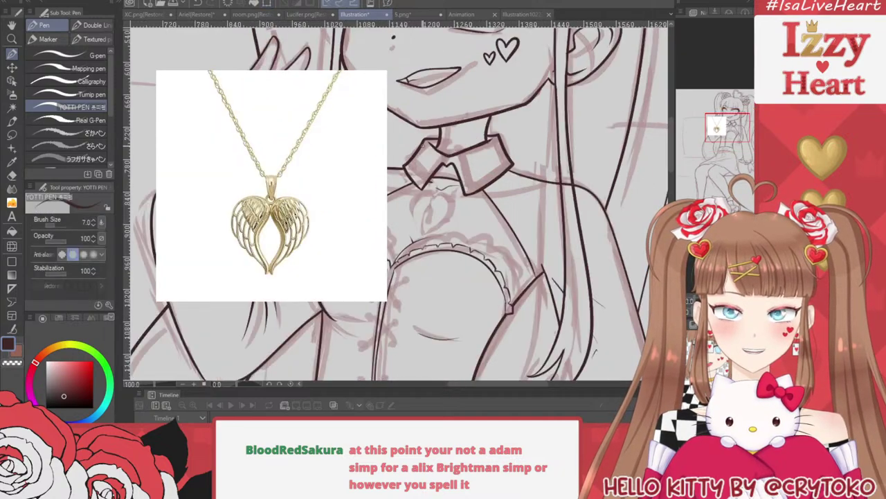
pyautogui.click(682, 344)
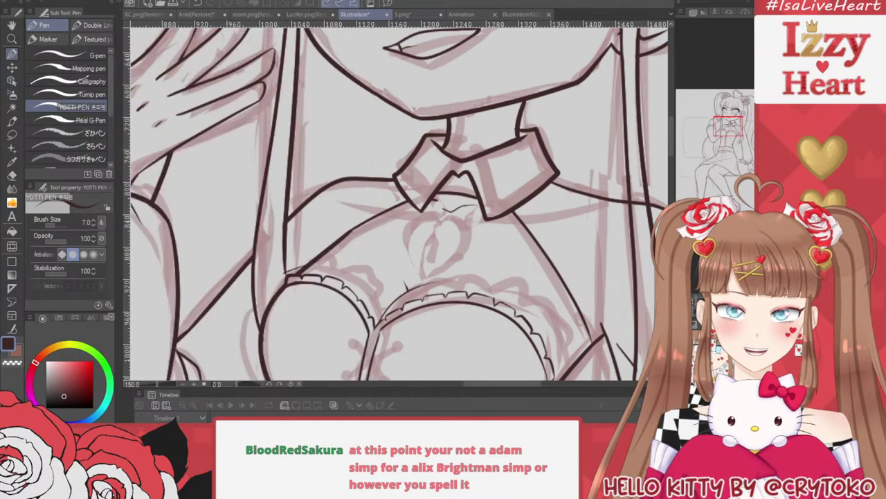
pyautogui.click(683, 344)
pyautogui.click(683, 362)
pyautogui.click(683, 362)
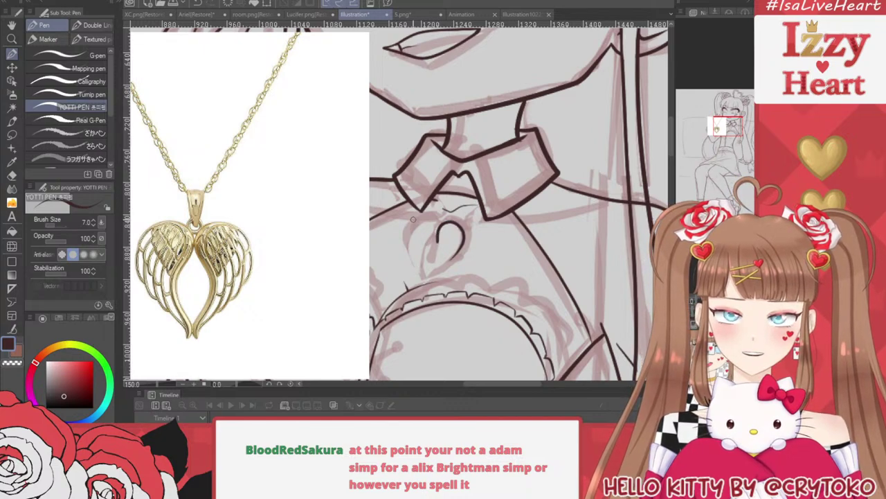
# Try to ink the pendant's curved wing edges below the collar, following the necklace reference
pyautogui.hotkey('ctrl', 'z')
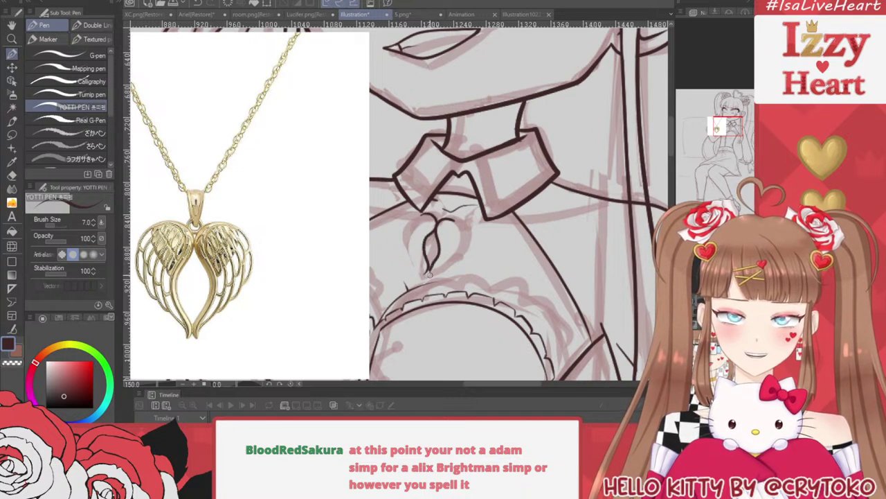
pyautogui.moveTo(428, 270); pyautogui.dragTo(435, 277)
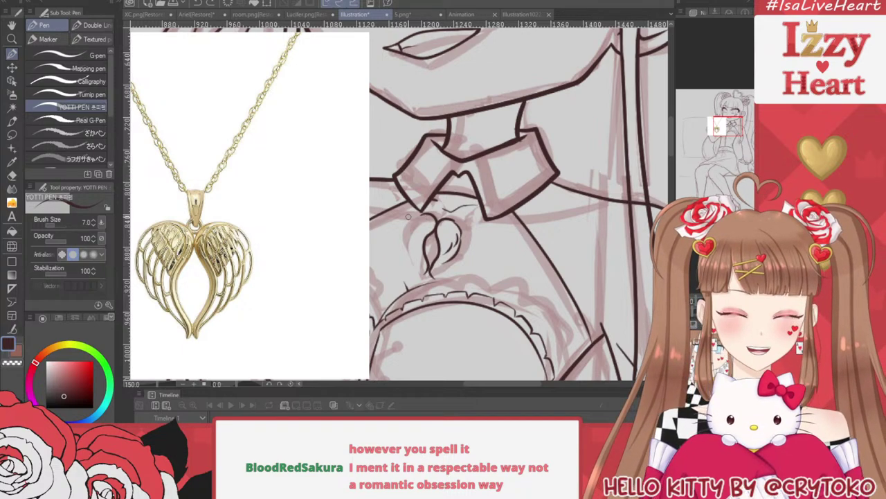
pyautogui.hotkey('ctrl', 'z')
pyautogui.hotkey('ctrl', 'z')
pyautogui.hotkey('ctrl', 'z')
pyautogui.hotkey('ctrl', 'z')
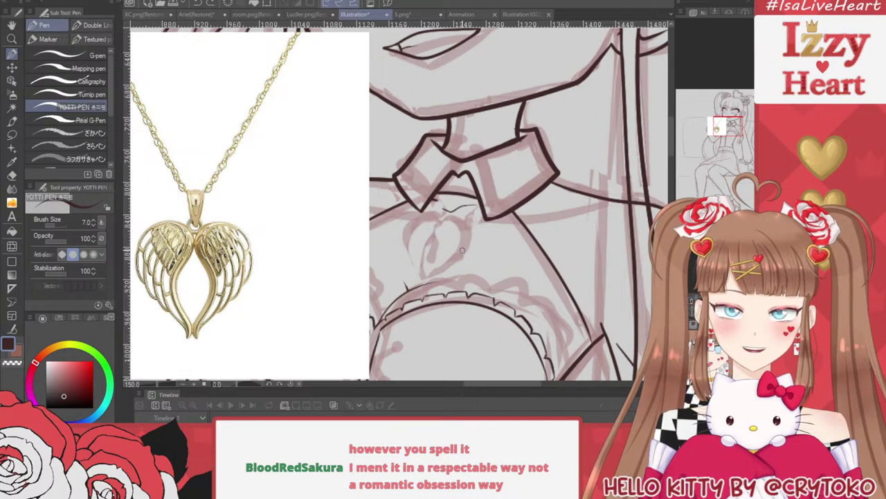
# Try to ink the pendant's inner curve over the sketch at a closer zoom
pyautogui.scroll(4, 450, 244)
pyautogui.moveTo(386, 242)
pyautogui.mouseDown()
pyautogui.moveTo(449, 185)
pyautogui.moveTo(462, 246)
pyautogui.moveTo(416, 189)
pyautogui.moveTo(443, 262)
pyautogui.mouseUp()
pyautogui.hotkey('ctrl', 'z')
pyautogui.hotkey('ctrl', 'z')
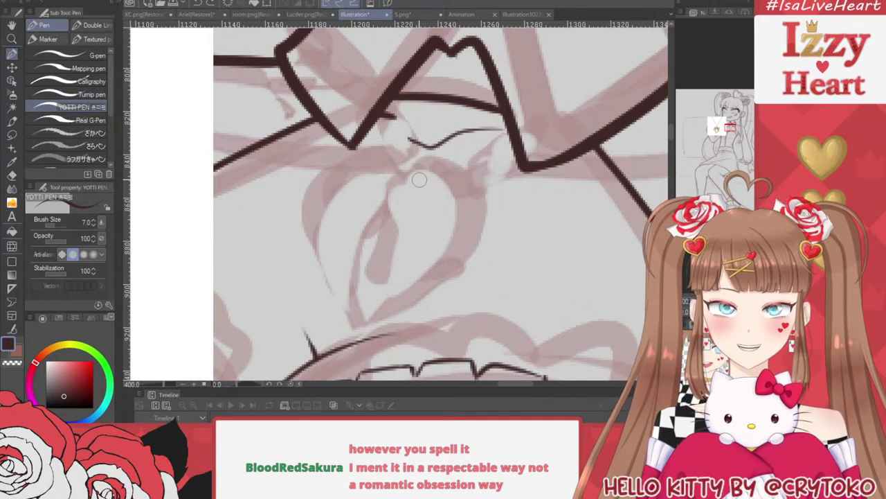
pyautogui.moveTo(425, 181)
pyautogui.mouseDown()
pyautogui.moveTo(393, 205)
pyautogui.moveTo(406, 256)
pyautogui.mouseUp()
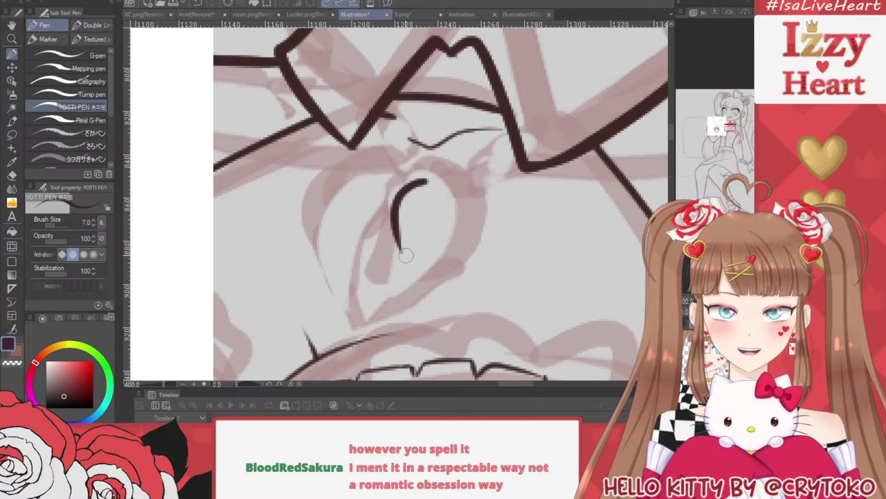
pyautogui.hotkey('ctrl', 'z')
pyautogui.moveTo(411, 186)
pyautogui.mouseDown()
pyautogui.moveTo(409, 243)
pyautogui.moveTo(398, 264)
pyautogui.mouseUp()
pyautogui.hotkey('ctrl', 'z')
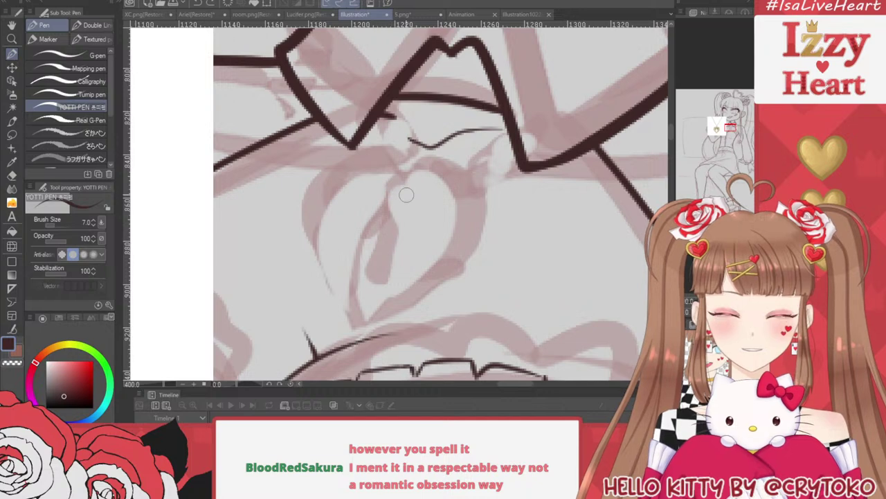
pyautogui.moveTo(406, 195); pyautogui.dragTo(399, 271)
pyautogui.hotkey('ctrl', 'z')
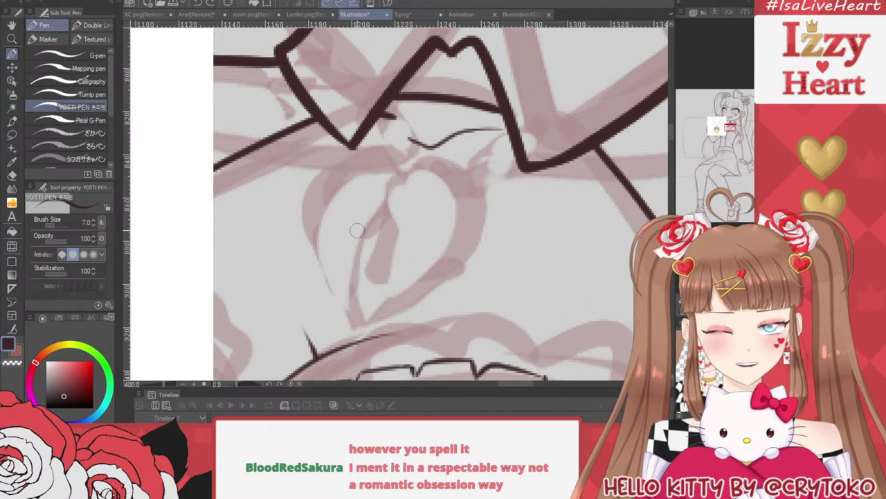
# Ink a heart outline for the pendant below the collar opening, redrawing its two halves until they fit
pyautogui.moveTo(385, 219)
pyautogui.mouseDown()
pyautogui.moveTo(467, 233)
pyautogui.moveTo(387, 228)
pyautogui.moveTo(463, 218)
pyautogui.mouseUp()
pyautogui.hotkey('ctrl', 'z')
pyautogui.moveTo(457, 251)
pyautogui.mouseDown()
pyautogui.moveTo(368, 308)
pyautogui.moveTo(456, 229)
pyautogui.moveTo(374, 308)
pyautogui.mouseUp()
pyautogui.hotkey('ctrl', 'z')
pyautogui.moveTo(386, 216)
pyautogui.mouseDown()
pyautogui.moveTo(331, 247)
pyautogui.moveTo(353, 312)
pyautogui.mouseUp()
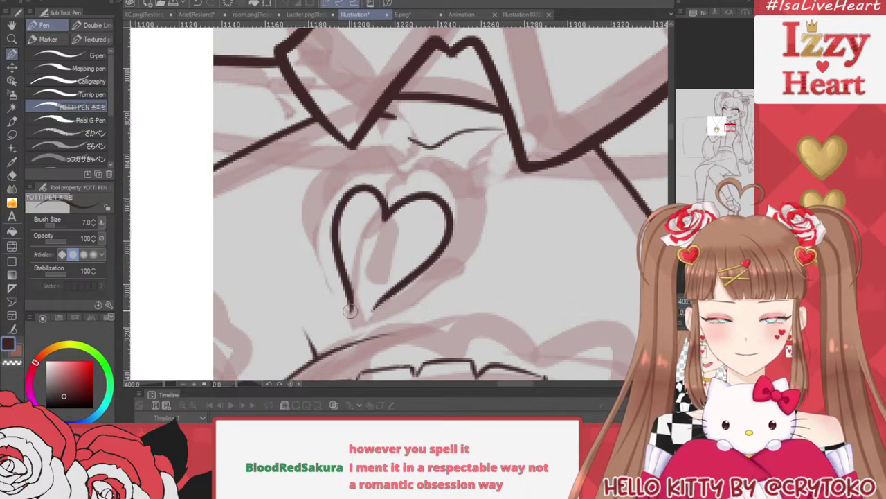
pyautogui.hotkey('ctrl', 'z')
pyautogui.moveTo(385, 220)
pyautogui.mouseDown()
pyautogui.moveTo(353, 187)
pyautogui.moveTo(346, 282)
pyautogui.moveTo(354, 304)
pyautogui.mouseUp()
pyautogui.hotkey('ctrl', 'z')
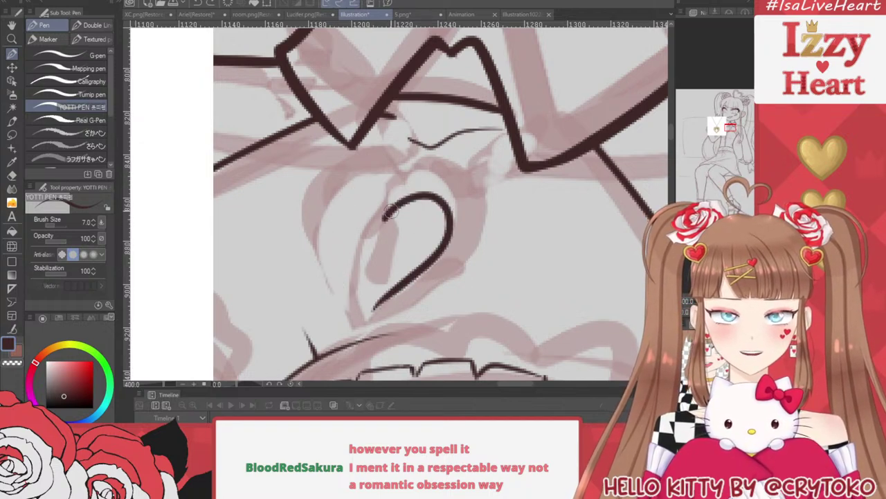
pyautogui.moveTo(376, 183); pyautogui.dragTo(342, 260)
pyautogui.moveTo(357, 291)
pyautogui.mouseDown()
pyautogui.moveTo(363, 317)
pyautogui.moveTo(380, 304)
pyautogui.mouseUp()
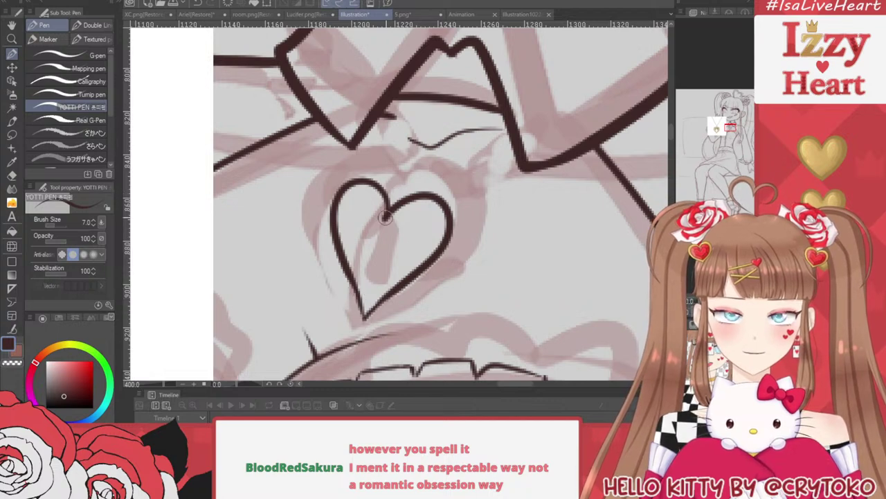
# Ink a narrow teardrop opening inside the pendant heart and erase the outer heart's lower ends around its tip
pyautogui.moveTo(397, 238); pyautogui.dragTo(360, 317)
pyautogui.hotkey('ctrl', 'z')
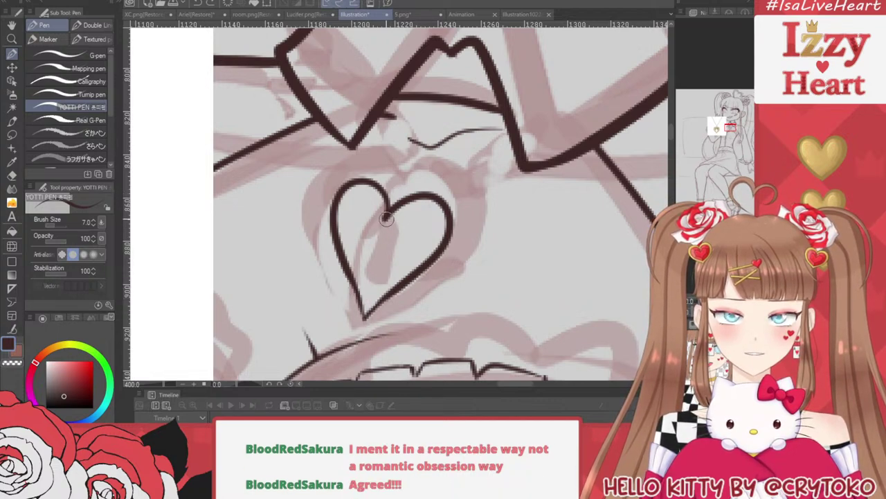
pyautogui.moveTo(386, 214)
pyautogui.mouseDown()
pyautogui.moveTo(391, 269)
pyautogui.moveTo(363, 320)
pyautogui.mouseUp()
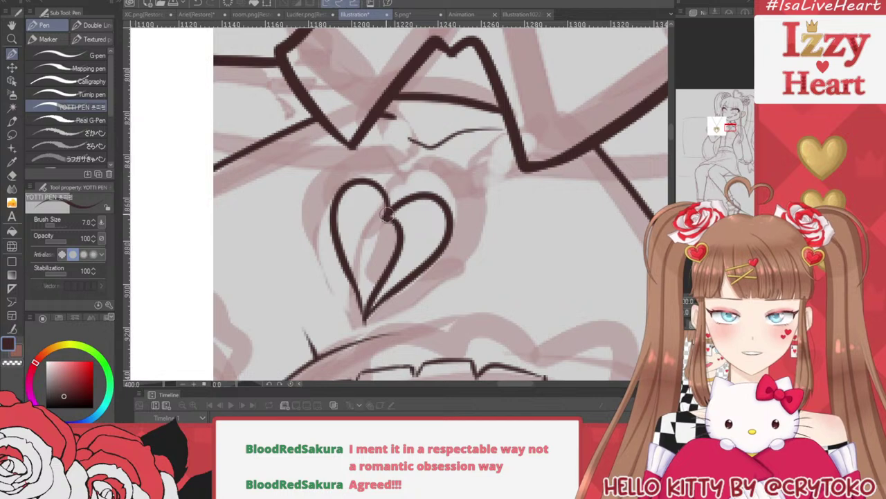
pyautogui.moveTo(388, 217); pyautogui.dragTo(367, 305)
pyautogui.hotkey('ctrl', 'z')
pyautogui.moveTo(385, 212)
pyautogui.mouseDown()
pyautogui.moveTo(367, 235)
pyautogui.moveTo(363, 317)
pyautogui.mouseUp()
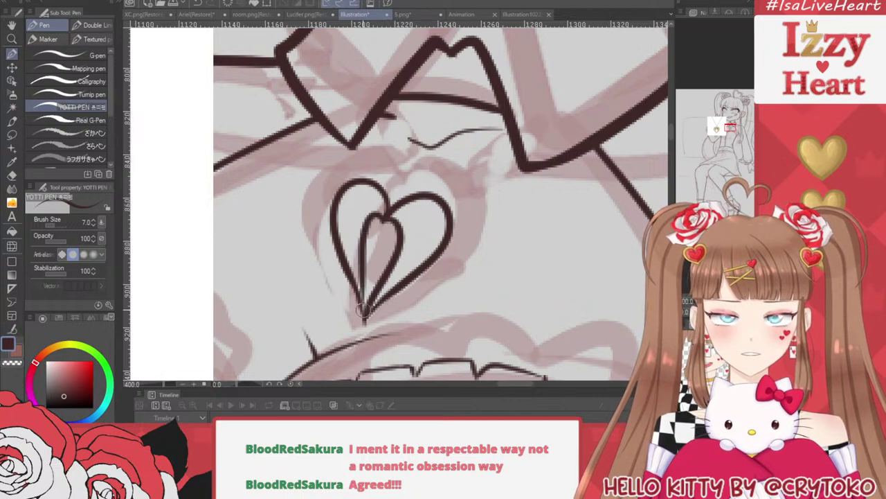
pyautogui.click(12, 175)
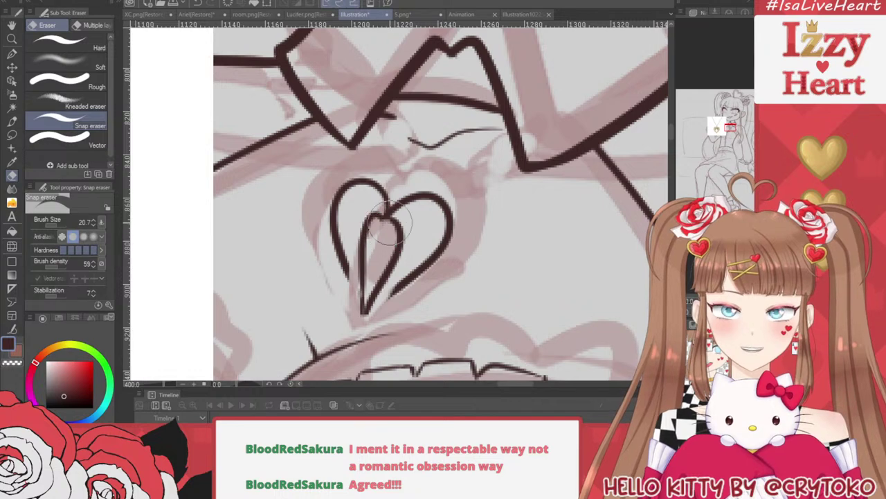
pyautogui.click(12, 53)
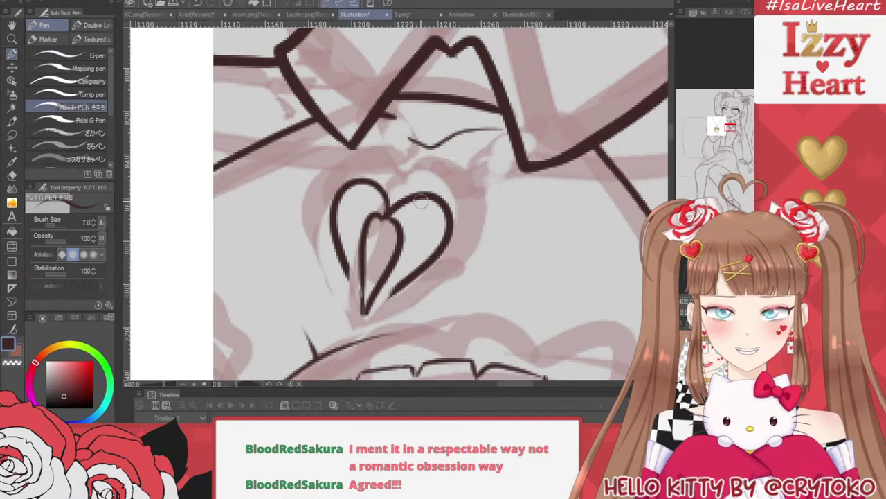
# Add a small loop on top of the pendant and ink chain lines from it to both collar points
pyautogui.moveTo(392, 202)
pyautogui.mouseDown()
pyautogui.moveTo(404, 209)
pyautogui.moveTo(391, 199)
pyautogui.mouseUp()
pyautogui.hotkey('ctrl', 'z')
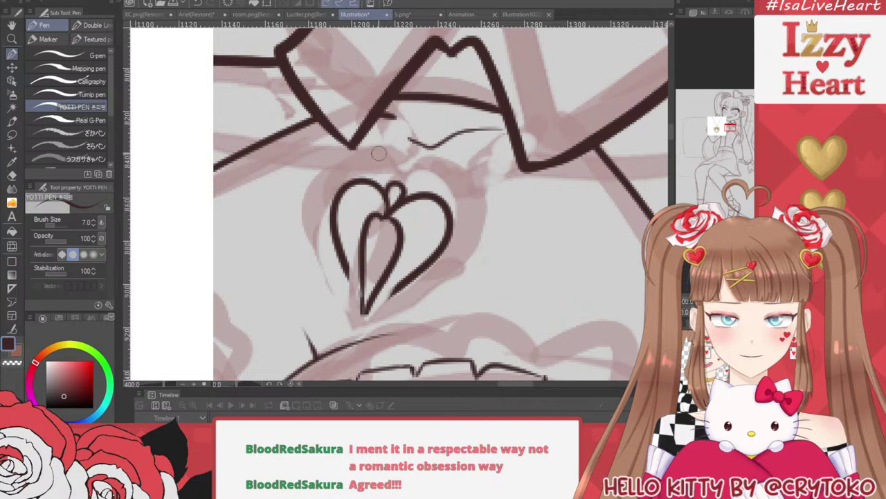
pyautogui.moveTo(367, 135)
pyautogui.mouseDown()
pyautogui.moveTo(396, 187)
pyautogui.moveTo(525, 161)
pyautogui.mouseUp()
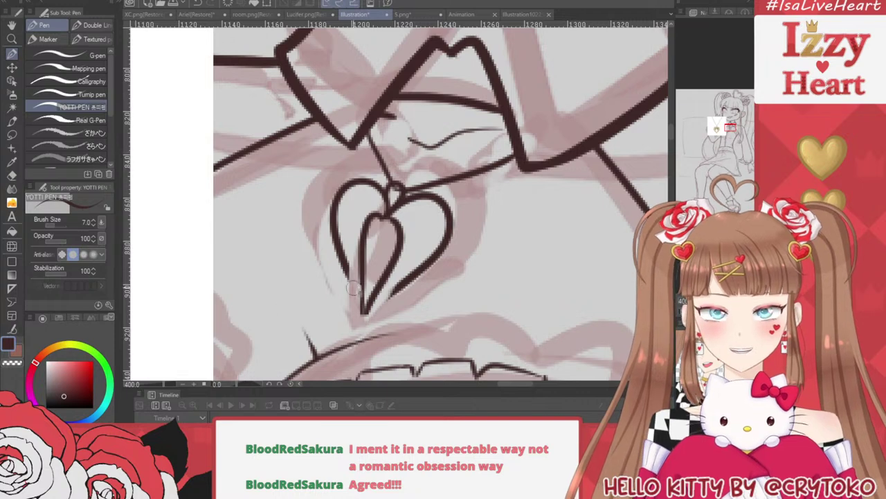
# Turn the heart's halves into wings by inking flared lower tips and feather edges inside each side
pyautogui.moveTo(352, 277)
pyautogui.mouseDown()
pyautogui.moveTo(338, 315)
pyautogui.moveTo(385, 322)
pyautogui.moveTo(394, 295)
pyautogui.moveTo(385, 317)
pyautogui.mouseUp()
pyautogui.hotkey('ctrl', 'z')
pyautogui.moveTo(393, 258)
pyautogui.mouseDown()
pyautogui.moveTo(425, 233)
pyautogui.moveTo(438, 235)
pyautogui.moveTo(444, 208)
pyautogui.mouseUp()
pyautogui.moveTo(335, 197)
pyautogui.mouseDown()
pyautogui.moveTo(353, 214)
pyautogui.moveTo(348, 225)
pyautogui.moveTo(373, 238)
pyautogui.mouseUp()
pyautogui.scroll(-5, 453, 182)
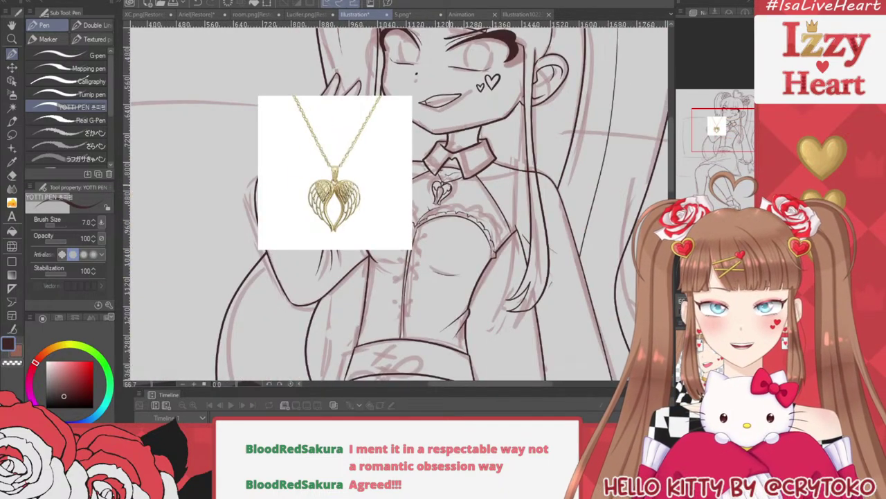
pyautogui.scroll(2, 441, 185)
pyautogui.scroll(5, 438, 186)
pyautogui.scroll(-2, 373, 103)
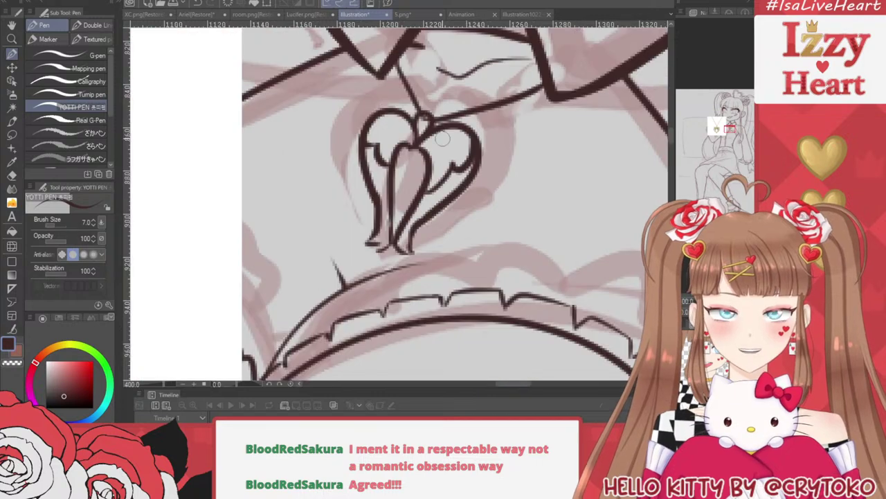
# Erase the outer lower edges of both pendant wings, keeping the upper lobes, inner feather edges and flared tips
pyautogui.scroll(2, 443, 138)
pyautogui.click(12, 176)
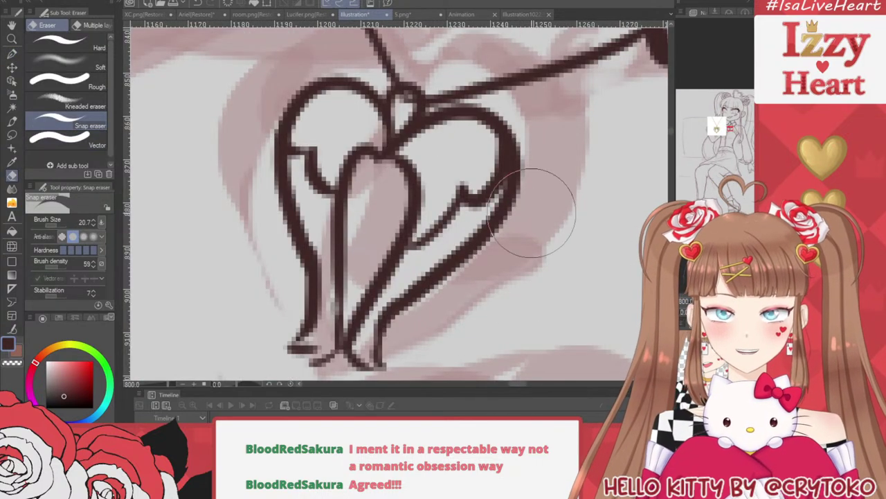
pyautogui.moveTo(531, 213)
pyautogui.mouseDown()
pyautogui.moveTo(417, 324)
pyautogui.moveTo(475, 257)
pyautogui.moveTo(439, 316)
pyautogui.moveTo(399, 354)
pyautogui.mouseUp()
pyautogui.moveTo(291, 194)
pyautogui.mouseDown()
pyautogui.moveTo(298, 291)
pyautogui.moveTo(286, 218)
pyautogui.moveTo(251, 164)
pyautogui.mouseUp()
pyautogui.click(13, 38)
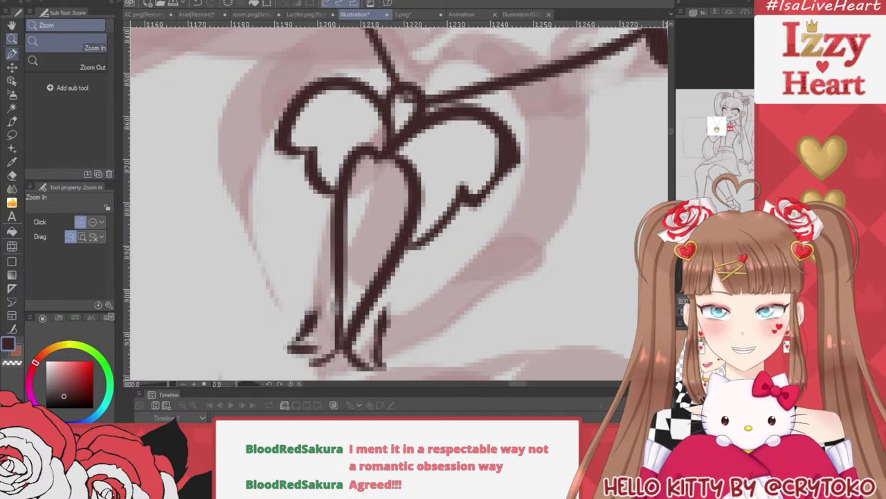
# Ink fuller outer edges on both pendant wings with a feather notch on each, running down to the flared tips
pyautogui.click(12, 53)
pyautogui.moveTo(307, 101)
pyautogui.mouseDown()
pyautogui.moveTo(269, 199)
pyautogui.moveTo(296, 241)
pyautogui.mouseUp()
pyautogui.hotkey('ctrl', 'z')
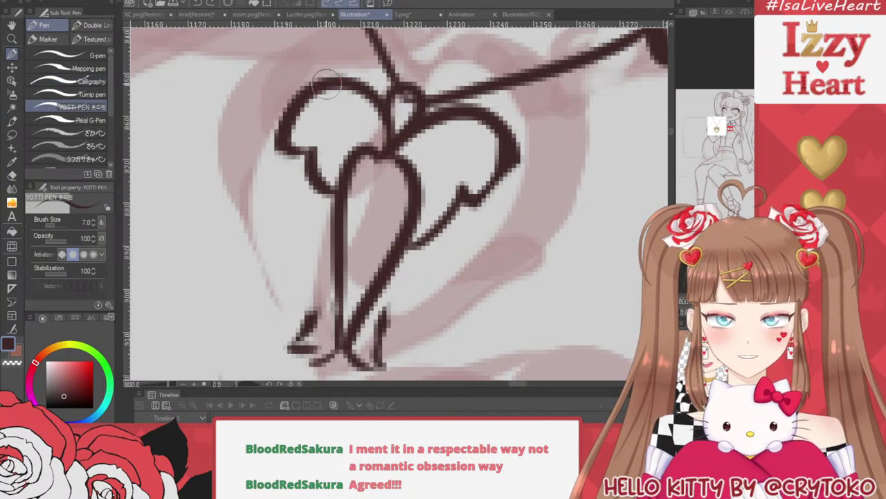
pyautogui.moveTo(324, 84)
pyautogui.mouseDown()
pyautogui.moveTo(275, 241)
pyautogui.moveTo(309, 325)
pyautogui.mouseUp()
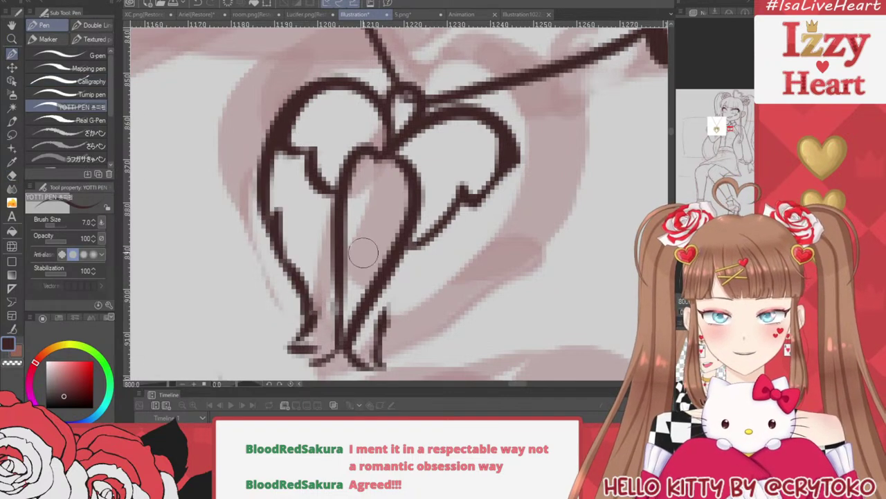
pyautogui.moveTo(518, 161)
pyautogui.mouseDown()
pyautogui.moveTo(479, 277)
pyautogui.moveTo(458, 287)
pyautogui.moveTo(462, 271)
pyautogui.moveTo(395, 303)
pyautogui.moveTo(380, 326)
pyautogui.mouseUp()
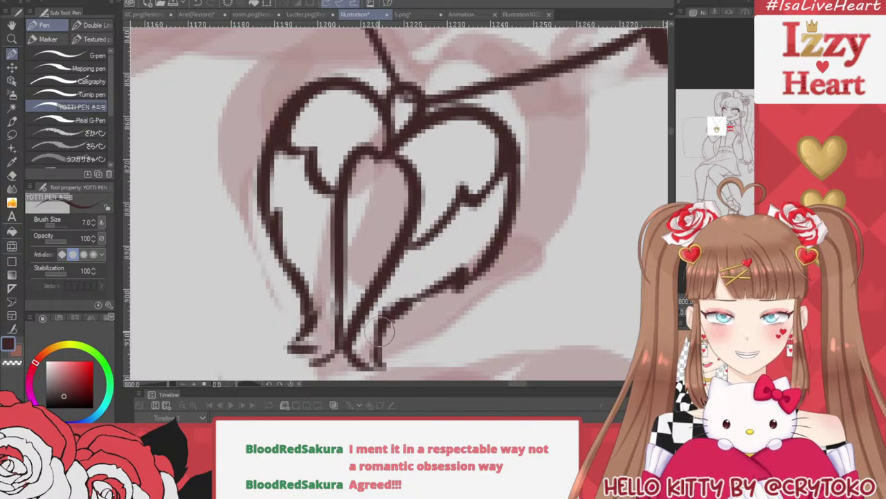
# Hide the rough sketch and the necklace reference image so only the line art shows
pyautogui.scroll(-6, 513, 179)
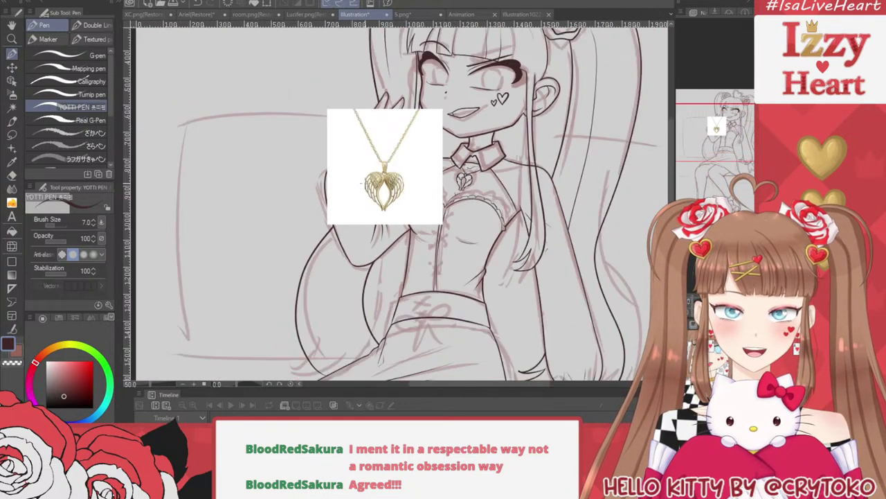
pyautogui.click(682, 340)
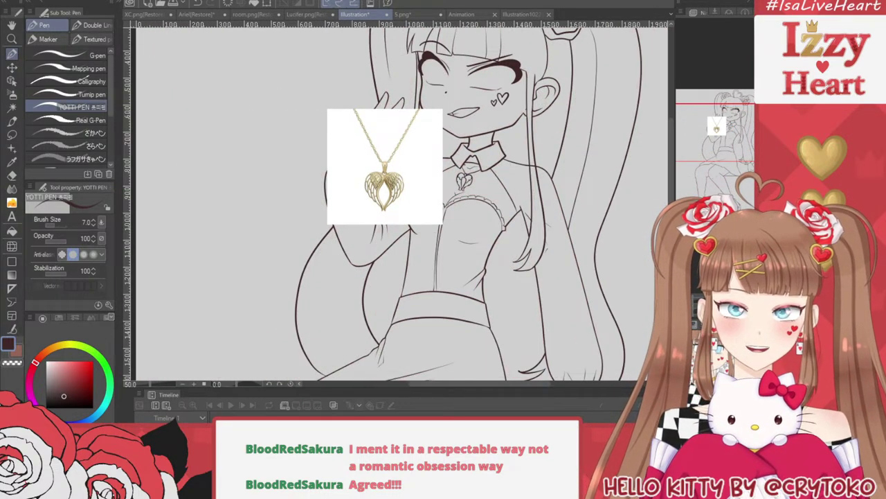
pyautogui.click(682, 339)
pyautogui.click(682, 339)
pyautogui.click(682, 354)
pyautogui.click(682, 354)
pyautogui.click(683, 339)
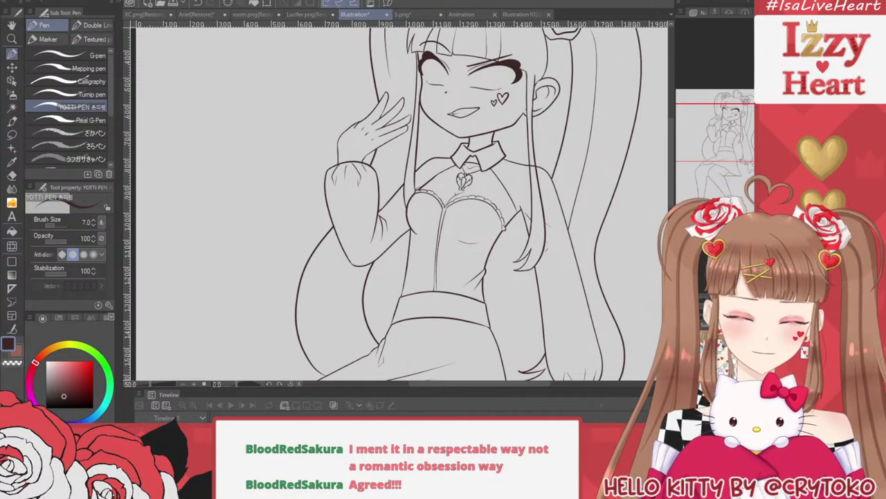
# Examine the clean line art across the whole seated figure, from the hair down to the legs
pyautogui.hotkey('ctrl', '-')
pyautogui.hotkey('ctrl', '-')
pyautogui.hotkey('ctrl', '-')
pyautogui.hotkey('ctrl', '-')
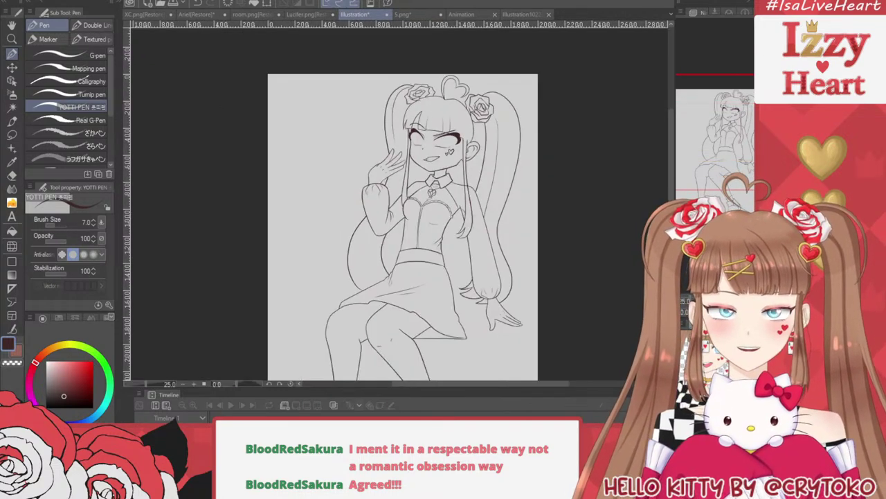
pyautogui.scroll(2, 386, 244)
pyautogui.scroll(-2, 387, 244)
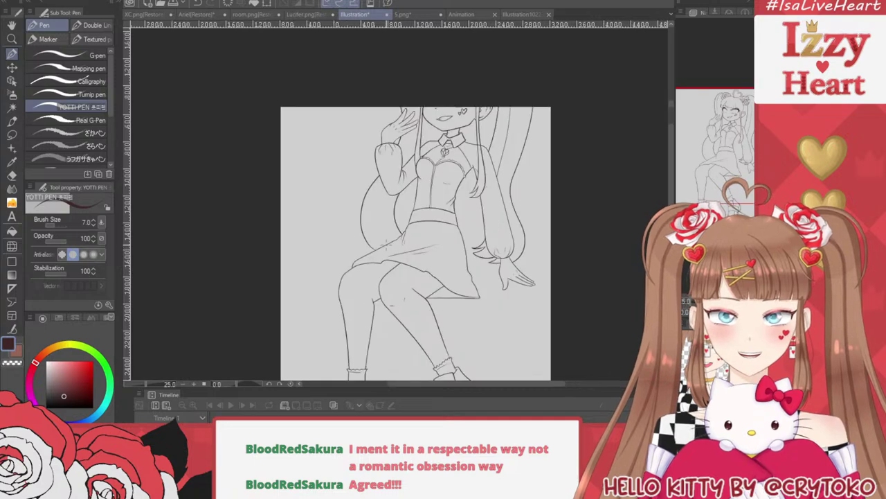
pyautogui.moveTo(319, 233); pyautogui.dragTo(326, 229)
pyautogui.scroll(2, 325, 229)
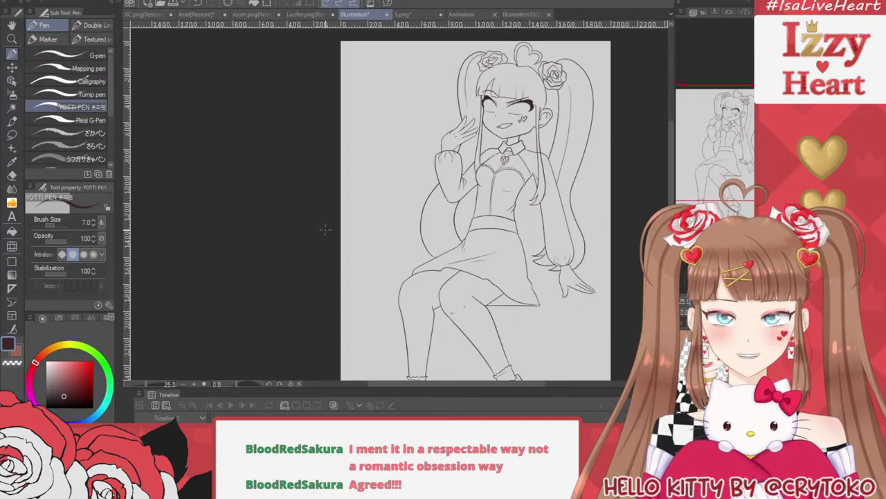